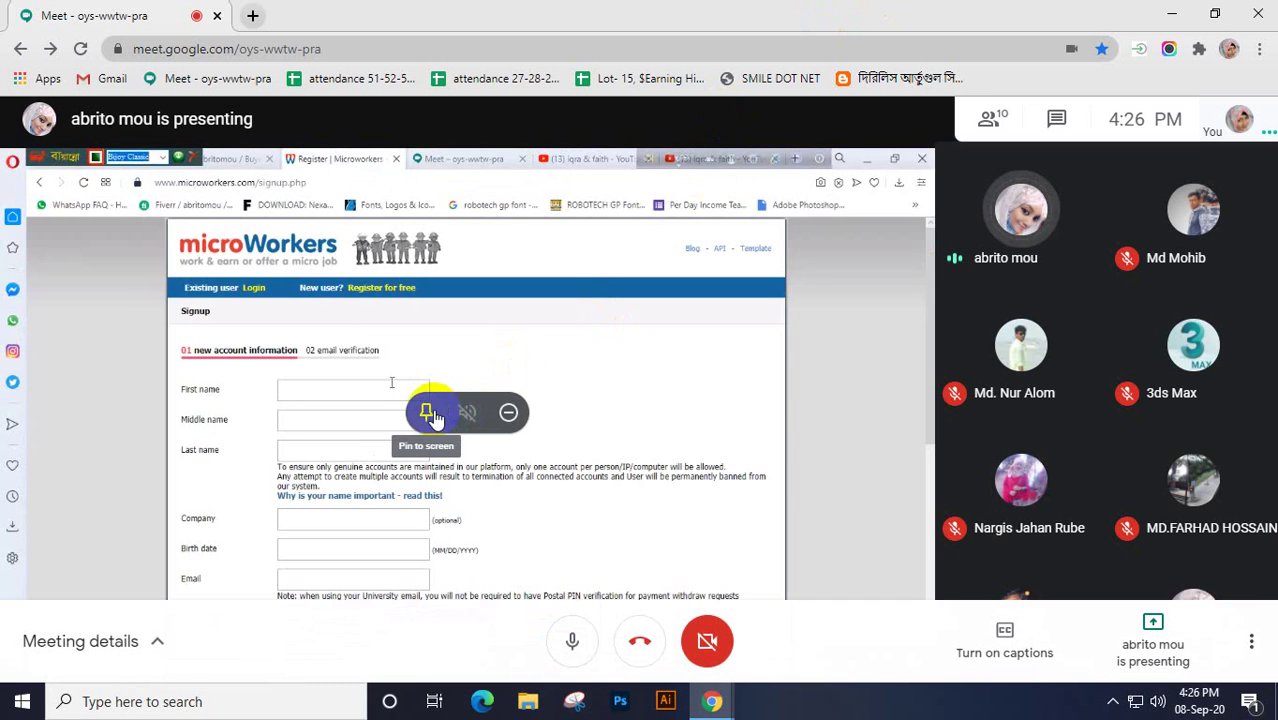
Pin the shared Microworkers signup page so it fills the Google Meet view
{"action": "left_click", "coordinate": [430, 413]}
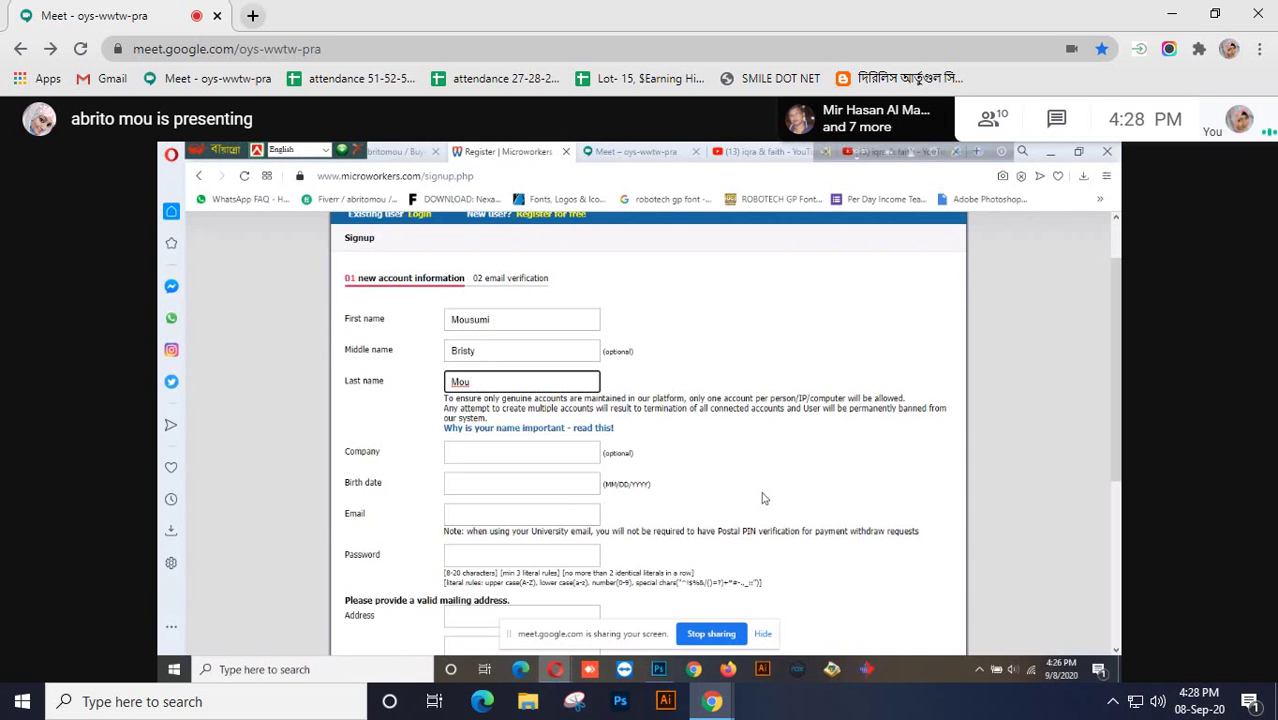
Move past the last name and Company fields and type the date of birth with hyphens
{"action": "left_click", "coordinate": [762, 498]}
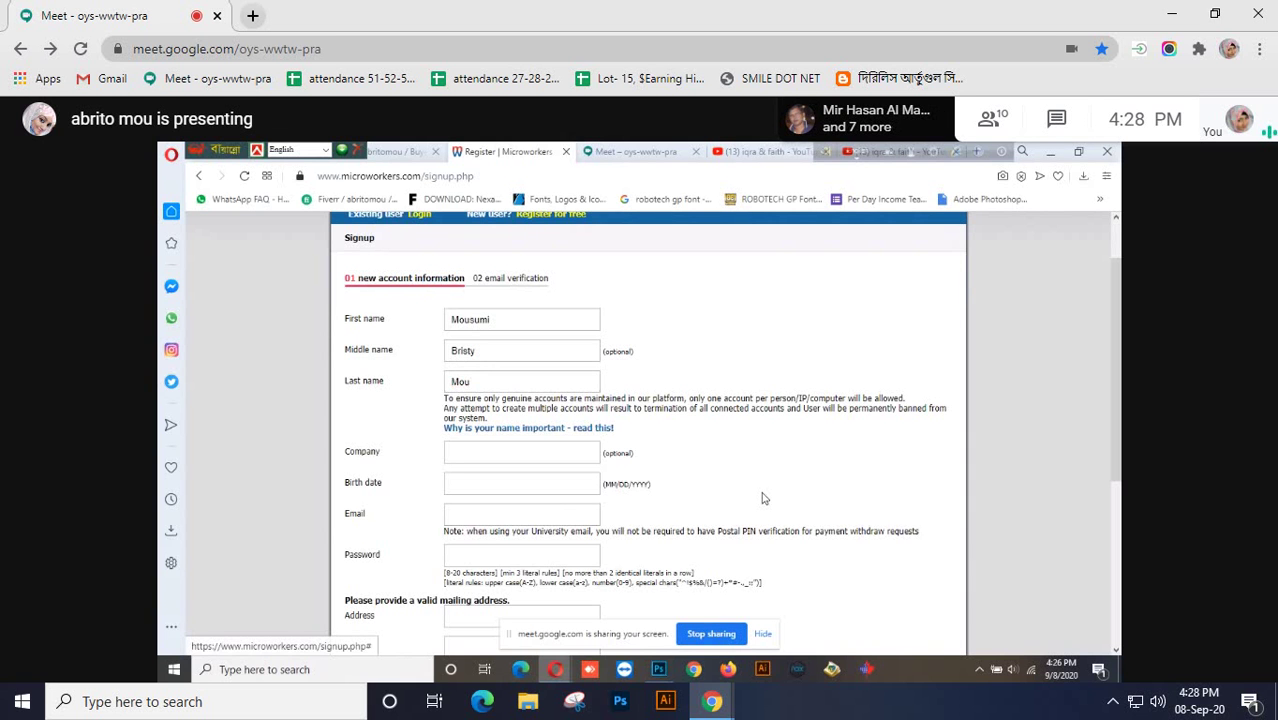
{"action": "left_click", "coordinate": [466, 453]}
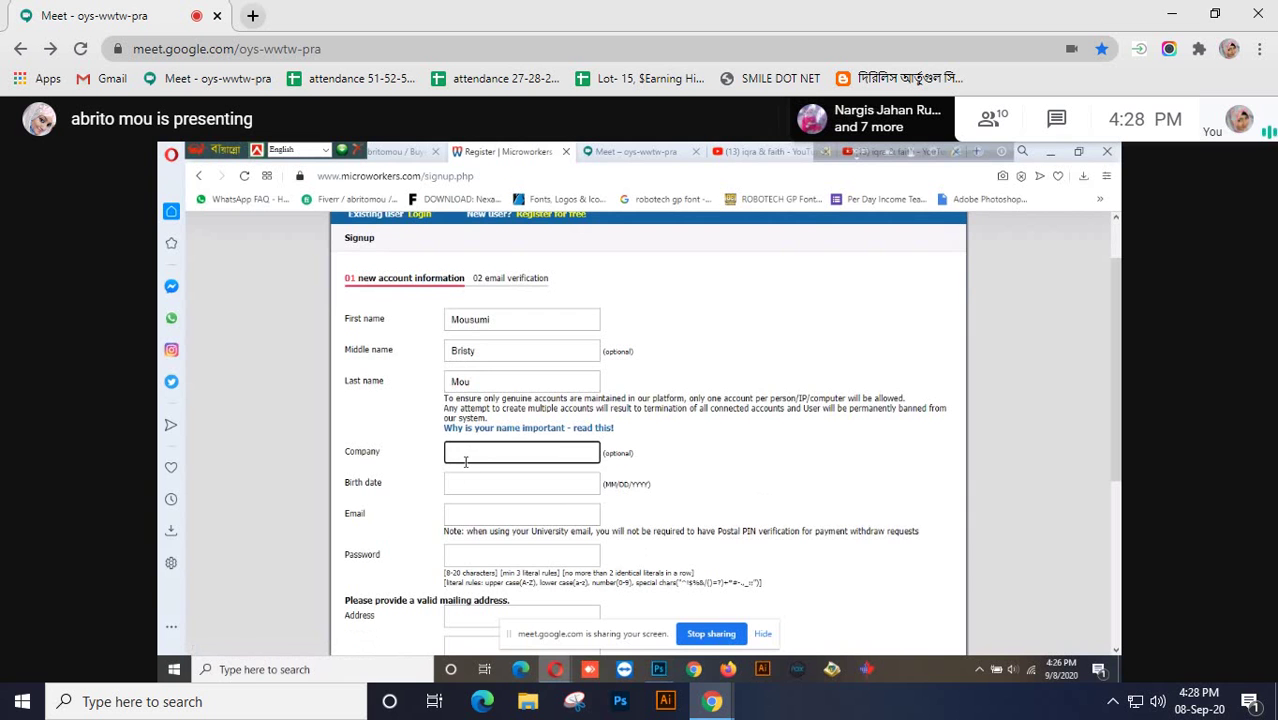
{"action": "left_click", "coordinate": [473, 487]}
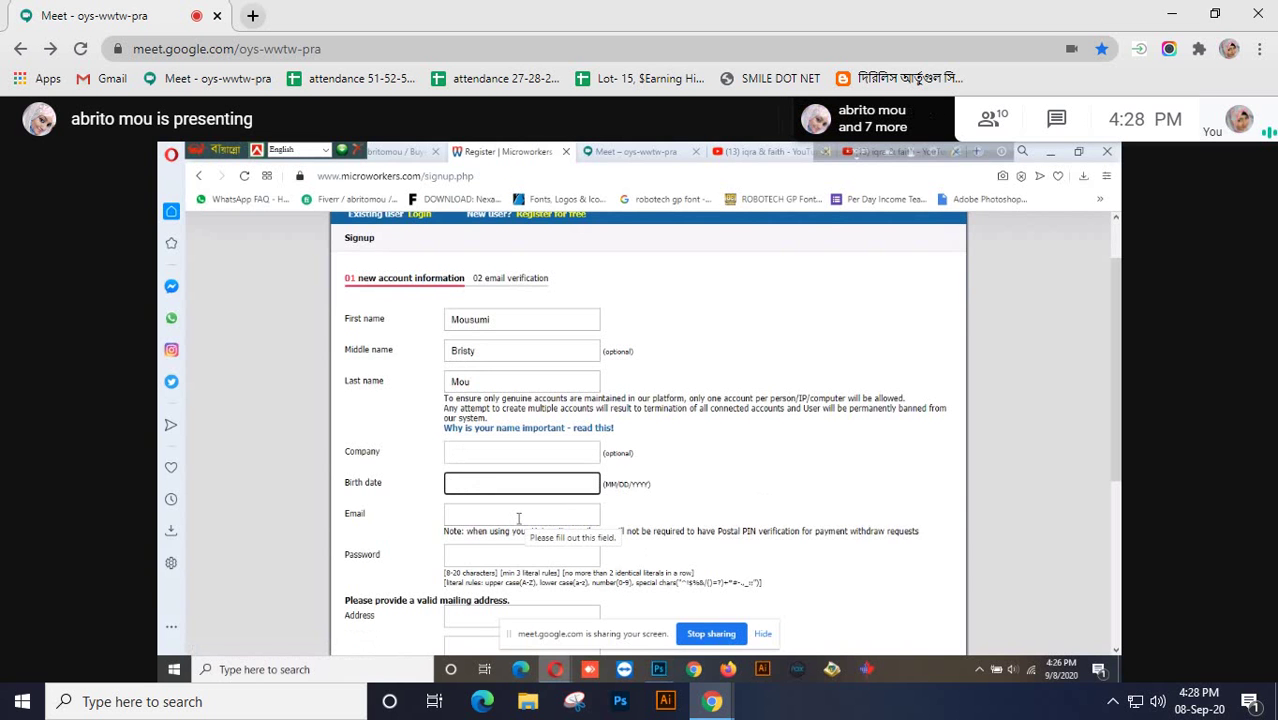
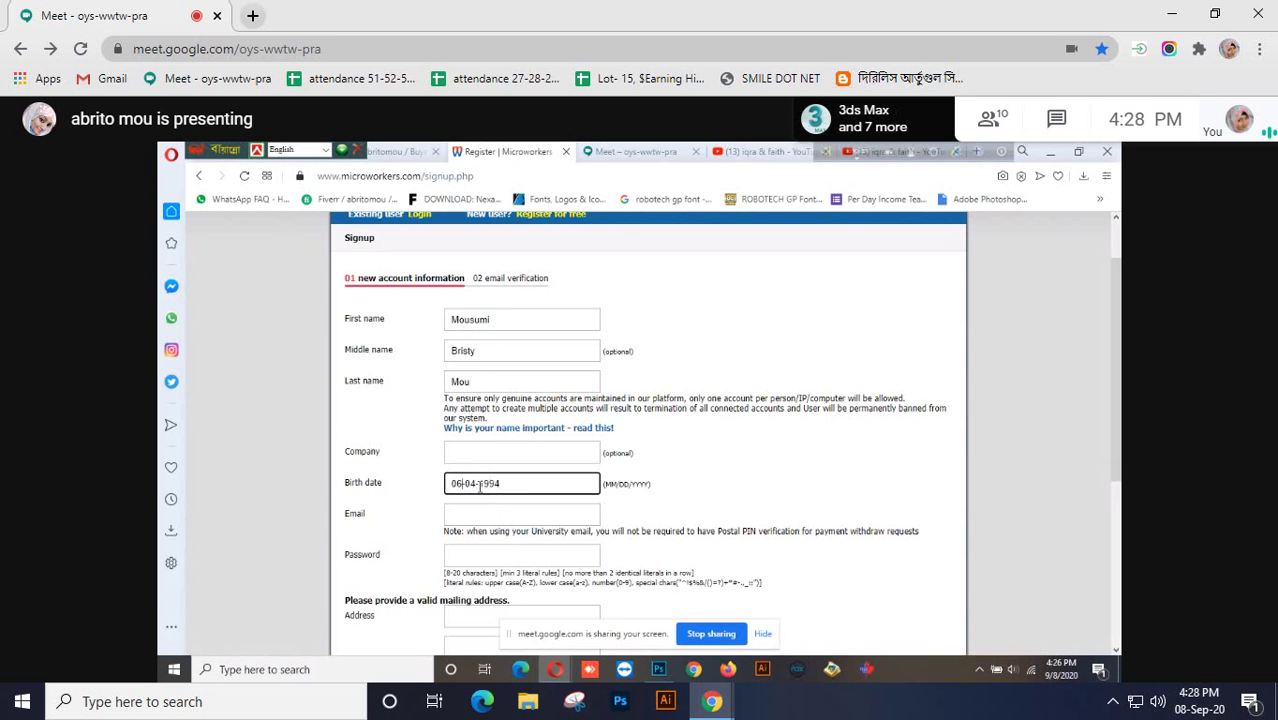
Correct the birth date's day and month digits and delete the second hyphen
{"action": "key", "text": "Home"}
{"action": "key", "text": "Right"}
{"action": "key", "text": "Right"}
{"action": "key", "text": "BackSpace"}
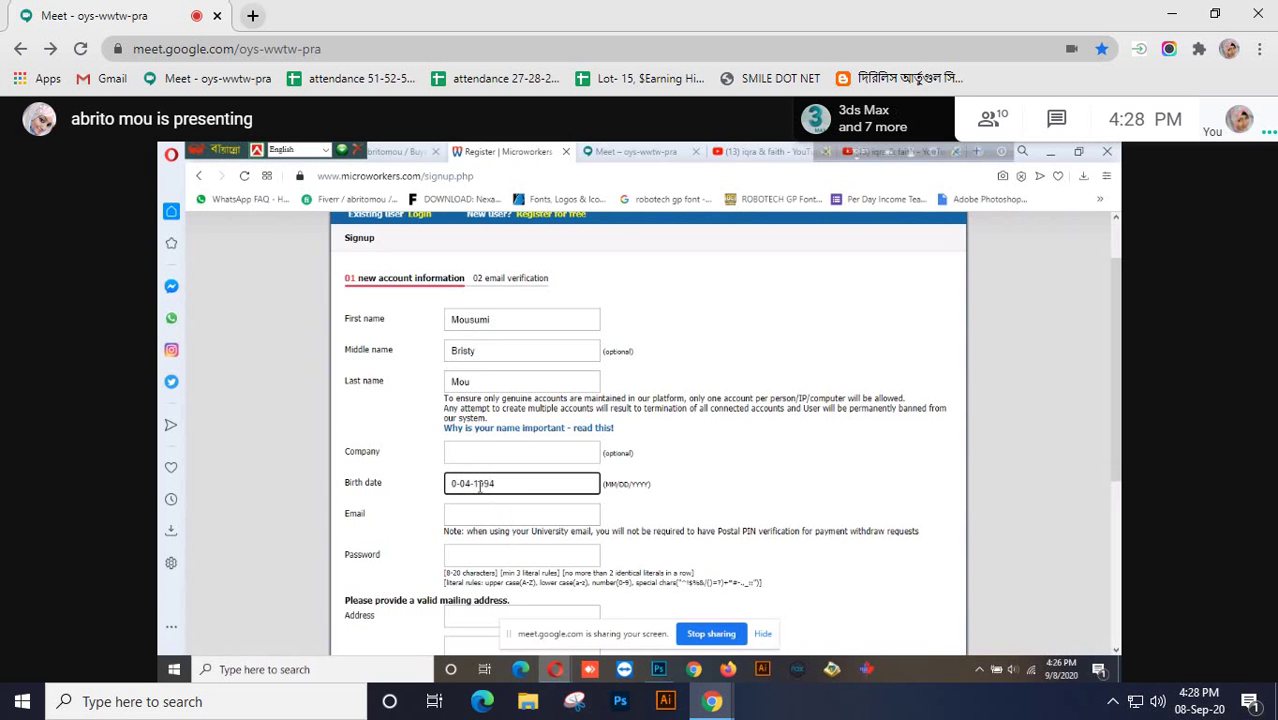
{"action": "type", "text": "4"}
{"action": "left_click", "coordinate": [479, 487]}
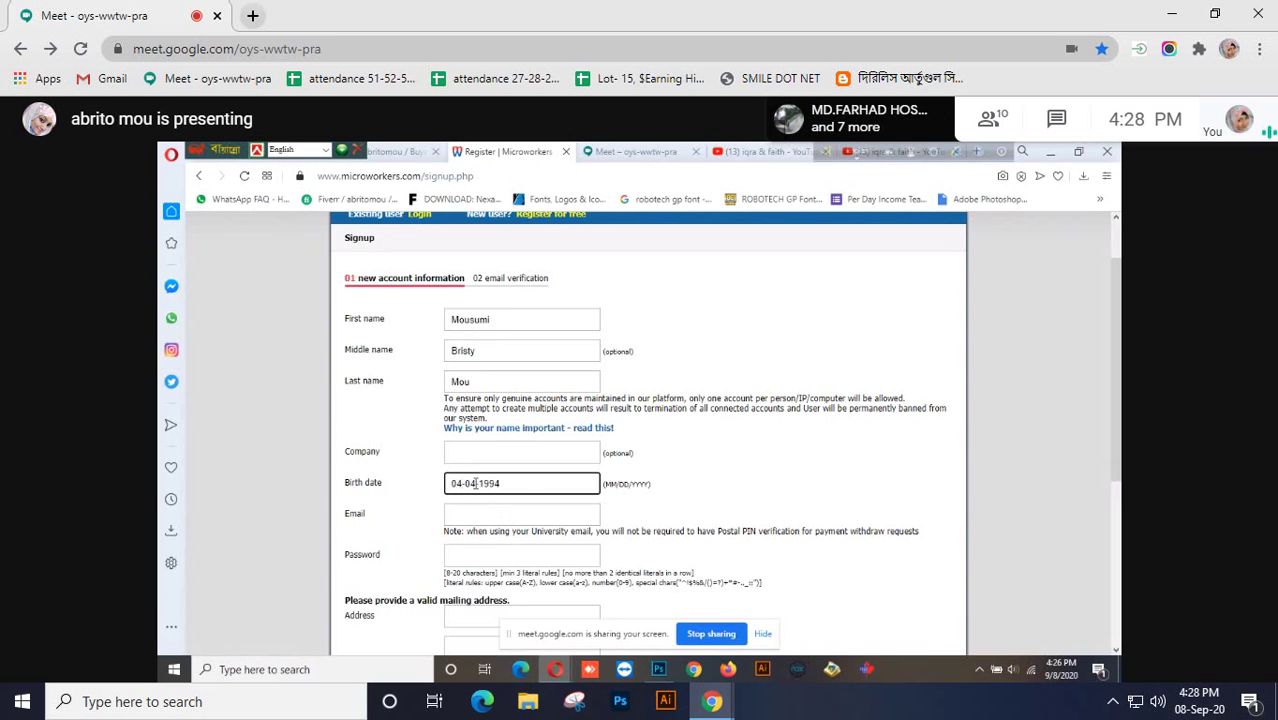
{"action": "key", "text": "BackSpace"}
{"action": "key", "text": "BackSpace"}
{"action": "type", "text": "6"}
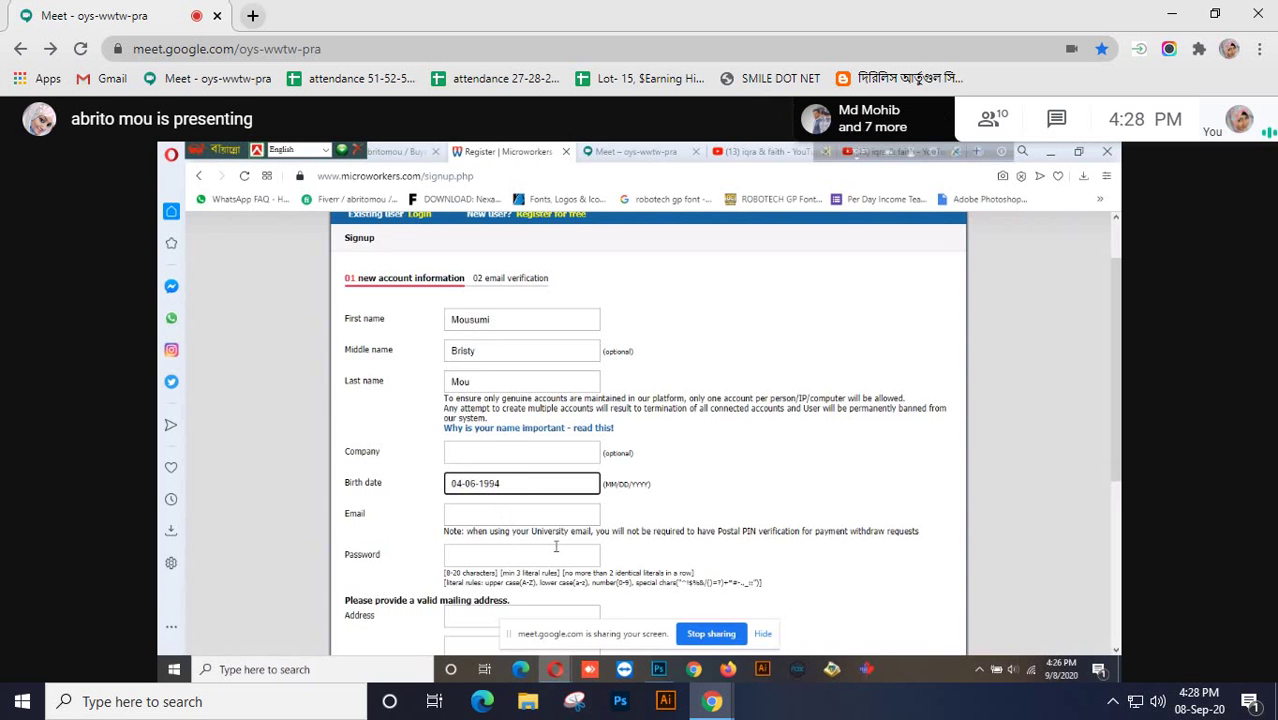
{"action": "key", "text": "End"}
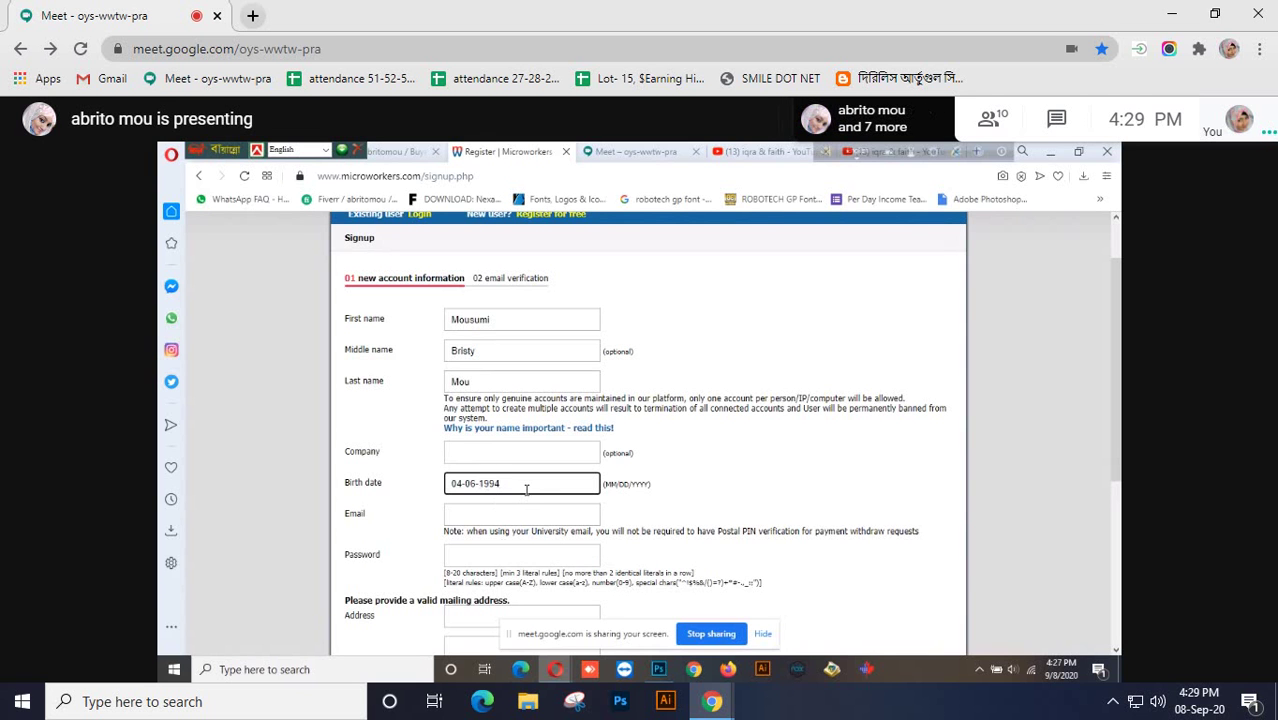
{"action": "key", "text": "BackSpace"}
Replace both hyphens in the birth date with slashes for MM/DD/YYYY format
{"action": "type", "text": "/"}
{"action": "left_click", "coordinate": [466, 483]}
{"action": "key", "text": "BackSpace"}
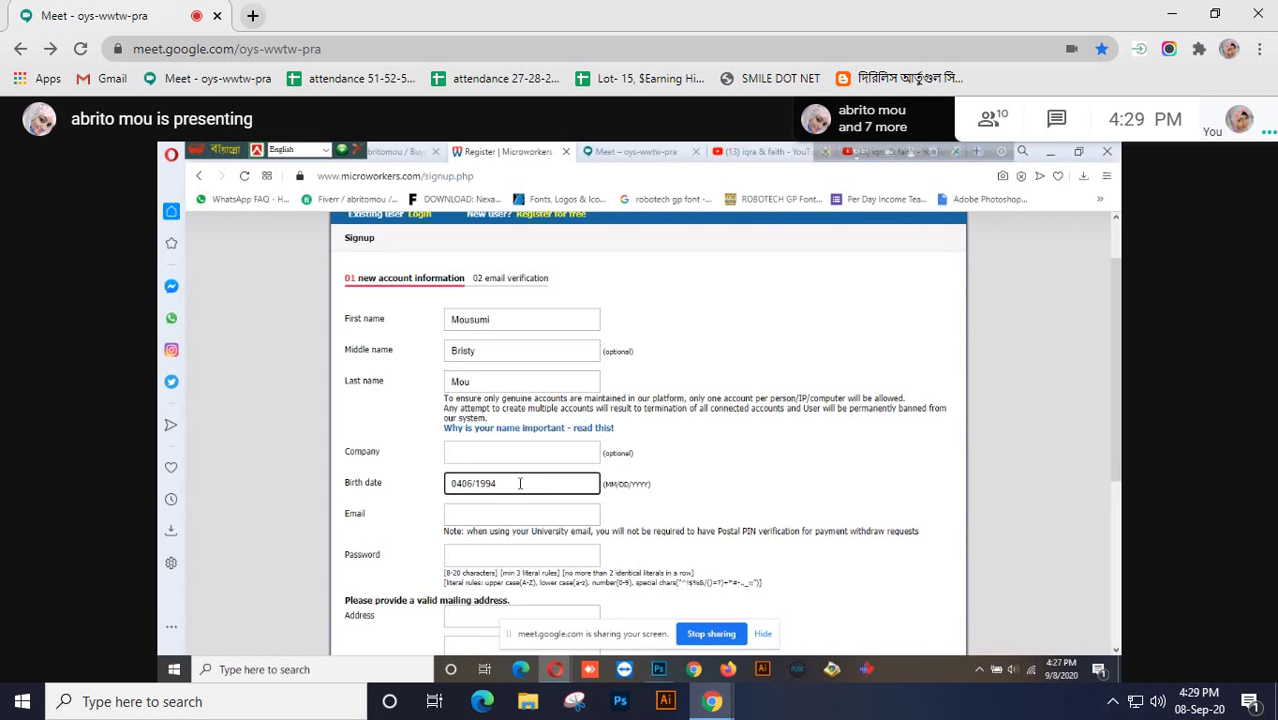
{"action": "type", "text": "/"}
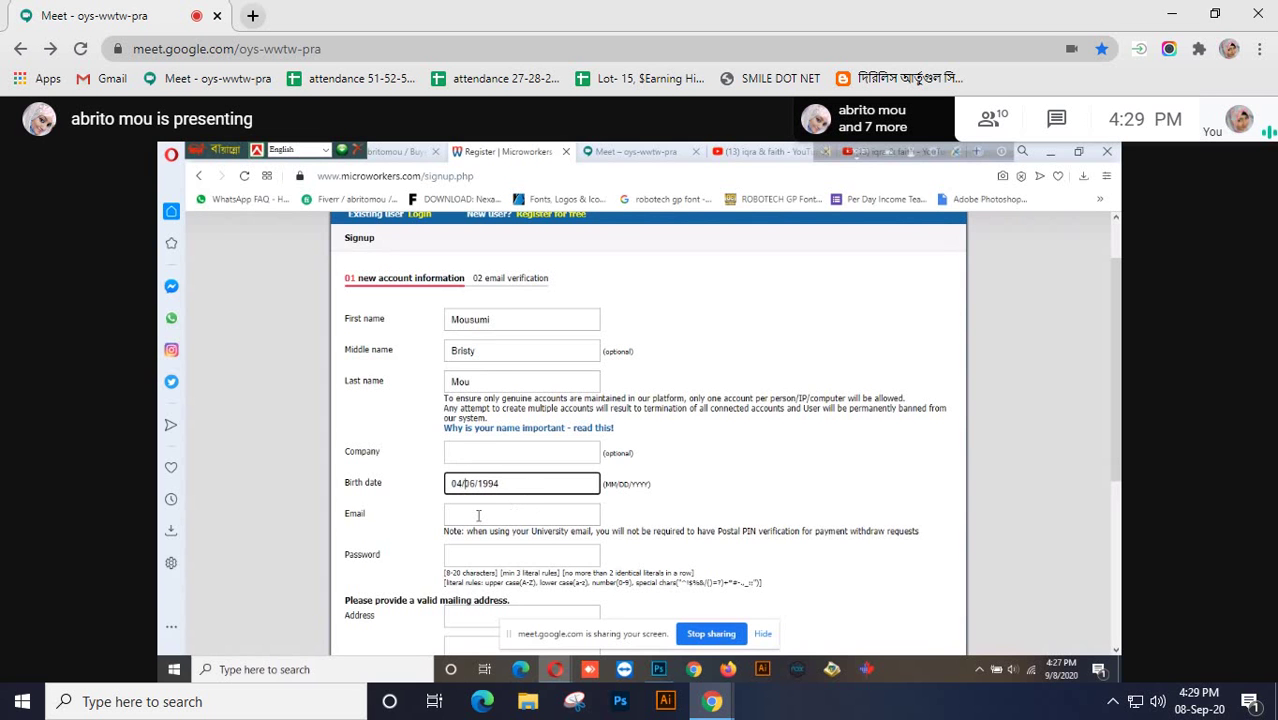
Fill in the Email field with the user's Gmail address, fixing one typo
{"action": "left_click", "coordinate": [478, 515]}
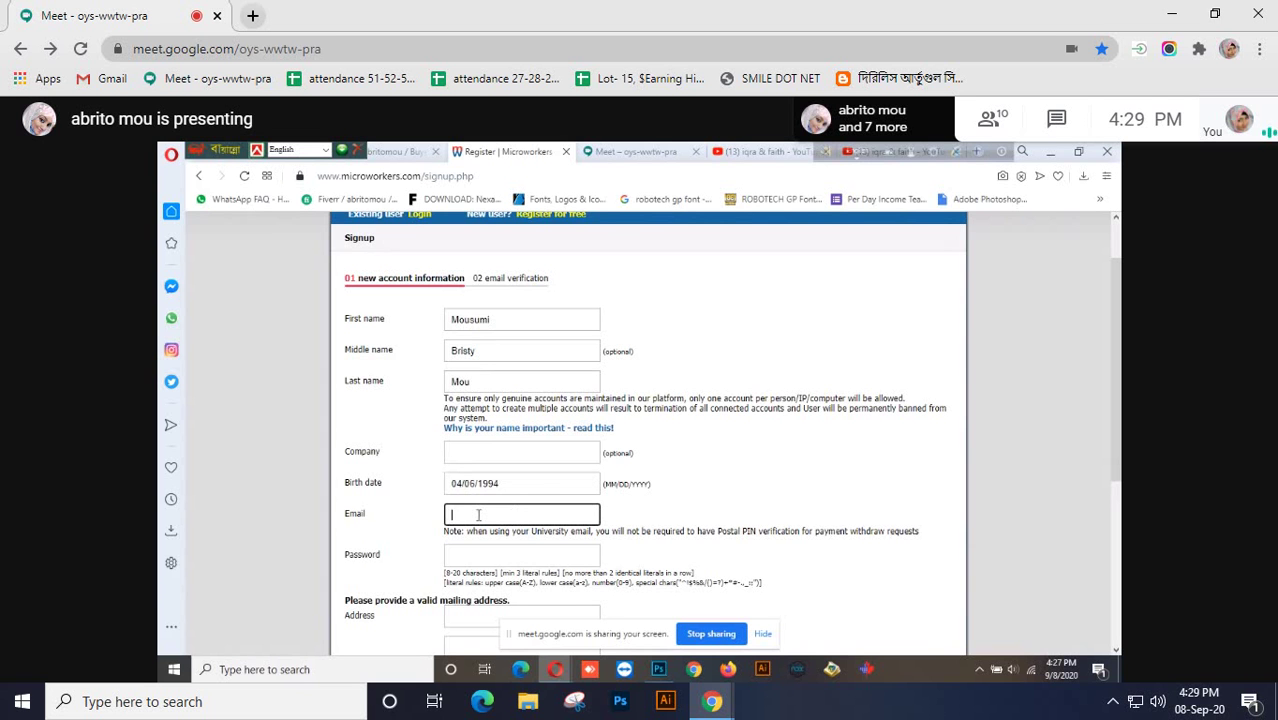
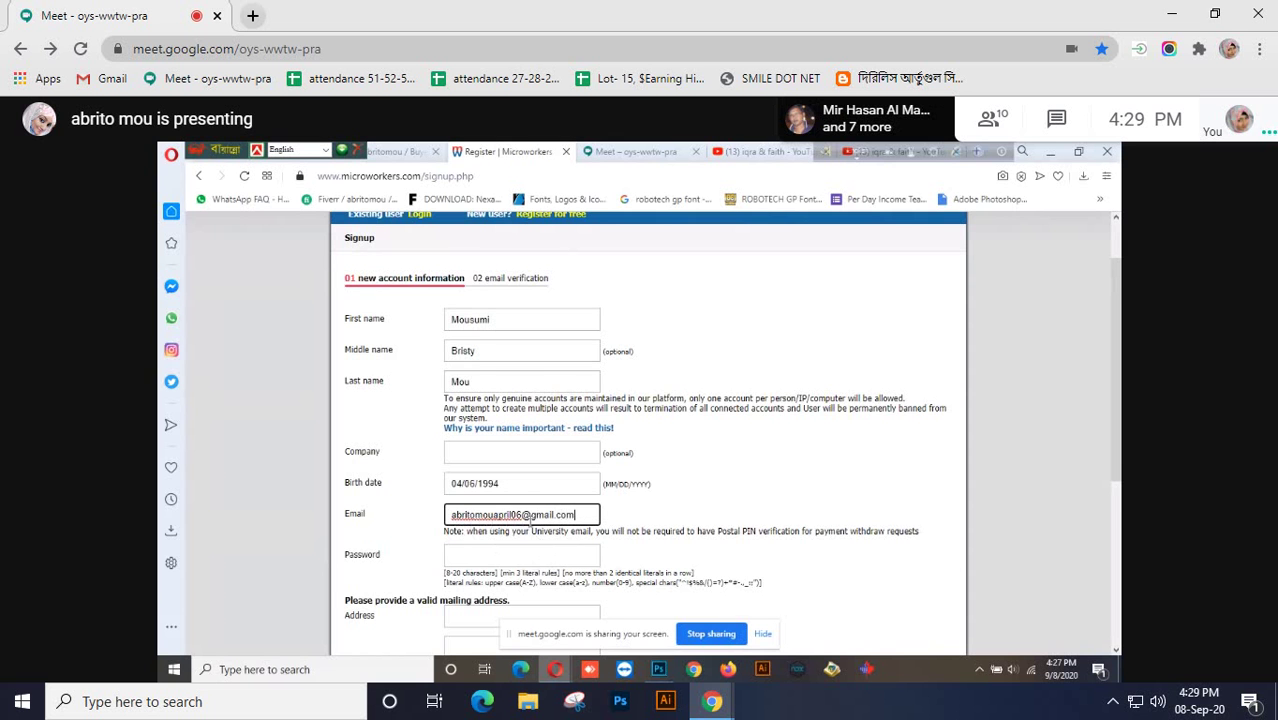
{"action": "scroll", "coordinate": [550, 530], "scroll_direction": "down", "scroll_amount": 1}
Enter the account password in the Password field, clearing and retyping it once
{"action": "left_click", "coordinate": [482, 484]}
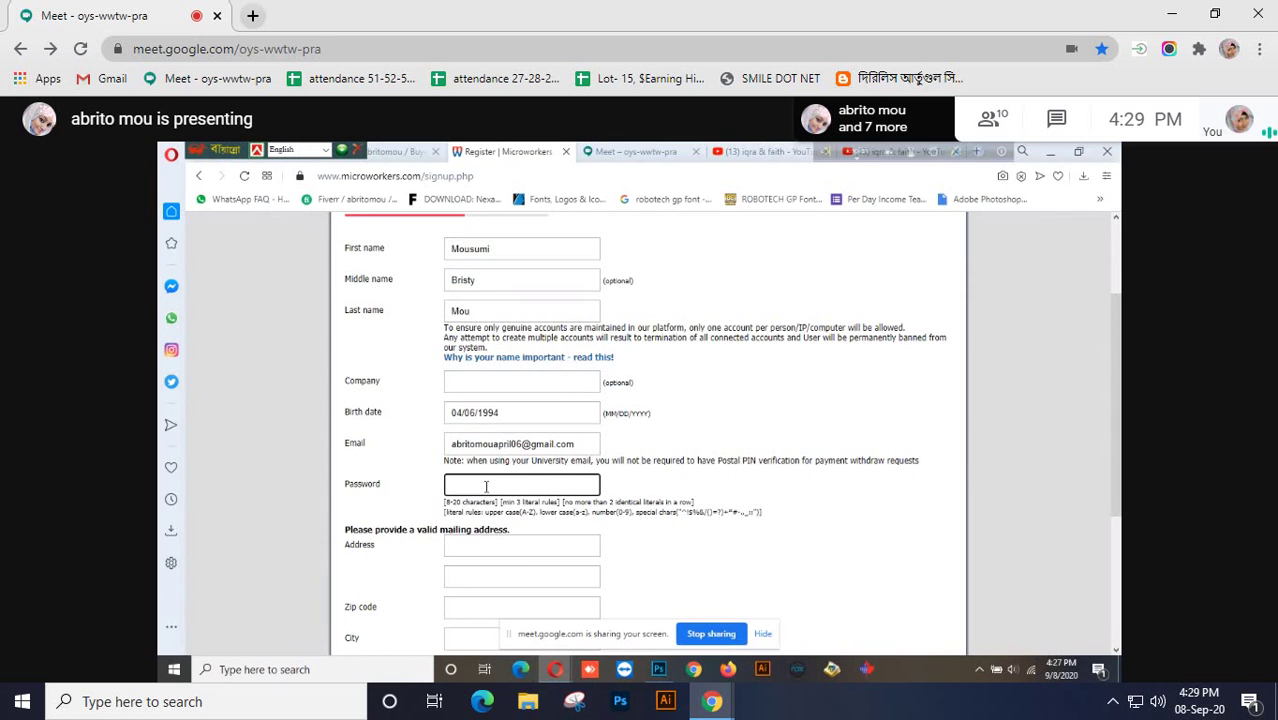
{"action": "type", "text": "a"}
{"action": "key", "text": "BackSpace"}
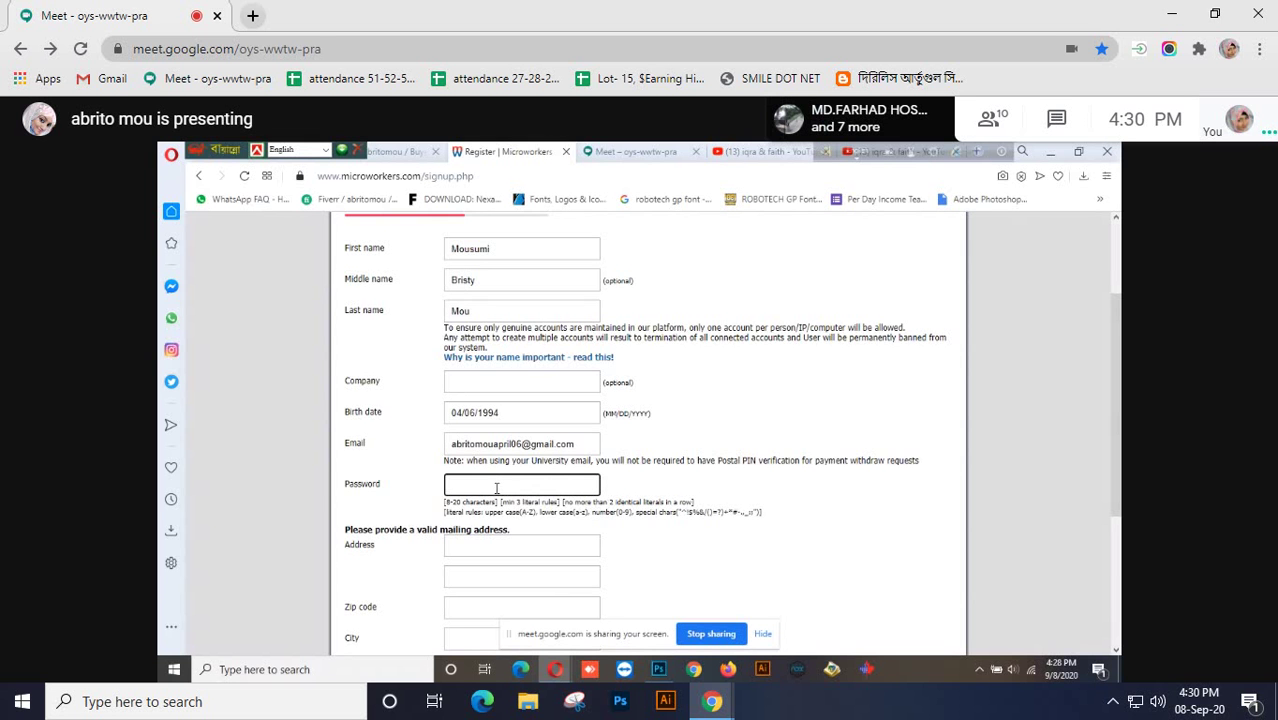
{"action": "type", "text": "a*****"}
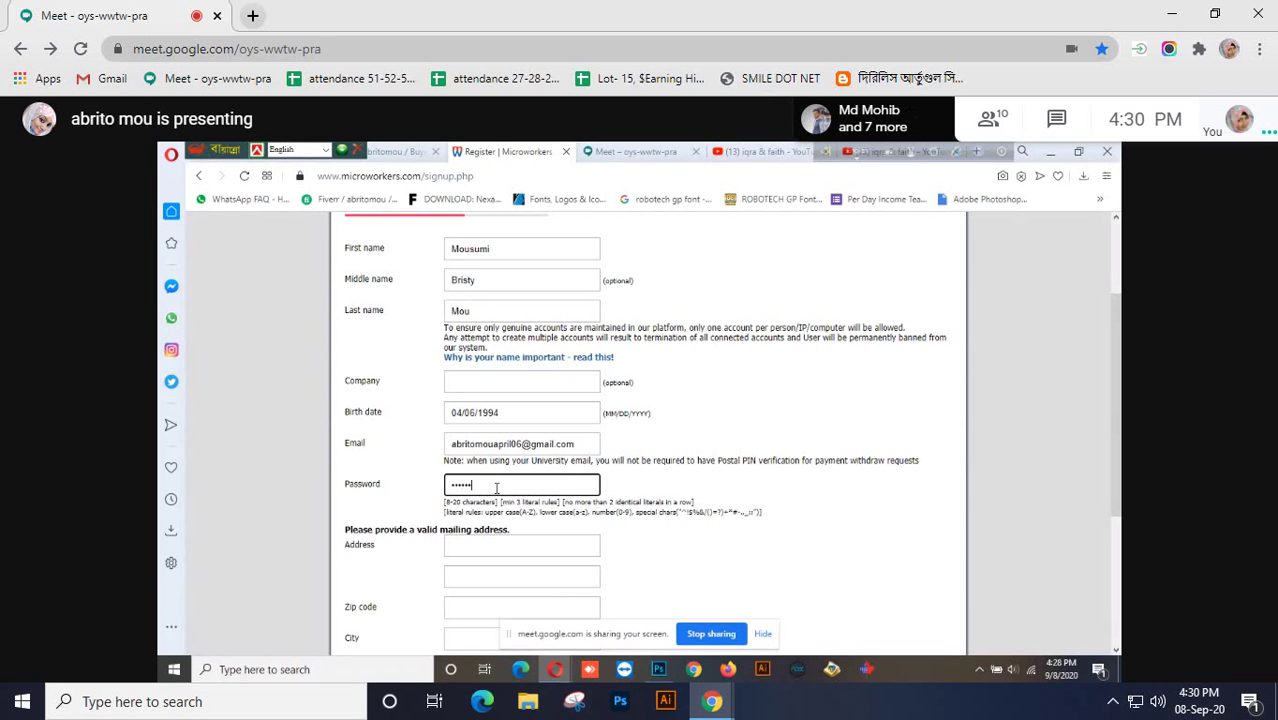
{"action": "type", "text": "***"}
{"action": "key", "text": "BackSpace"}
{"action": "key", "text": "BackSpace"}
{"action": "key", "text": "BackSpace"}
{"action": "key", "text": "BackSpace"}
{"action": "key", "text": "BackSpace"}
{"action": "key", "text": "BackSpace"}
{"action": "key", "text": "BackSpace"}
{"action": "key", "text": "BackSpace"}
{"action": "key", "text": "BackSpace"}
{"action": "type", "text": "*****"}
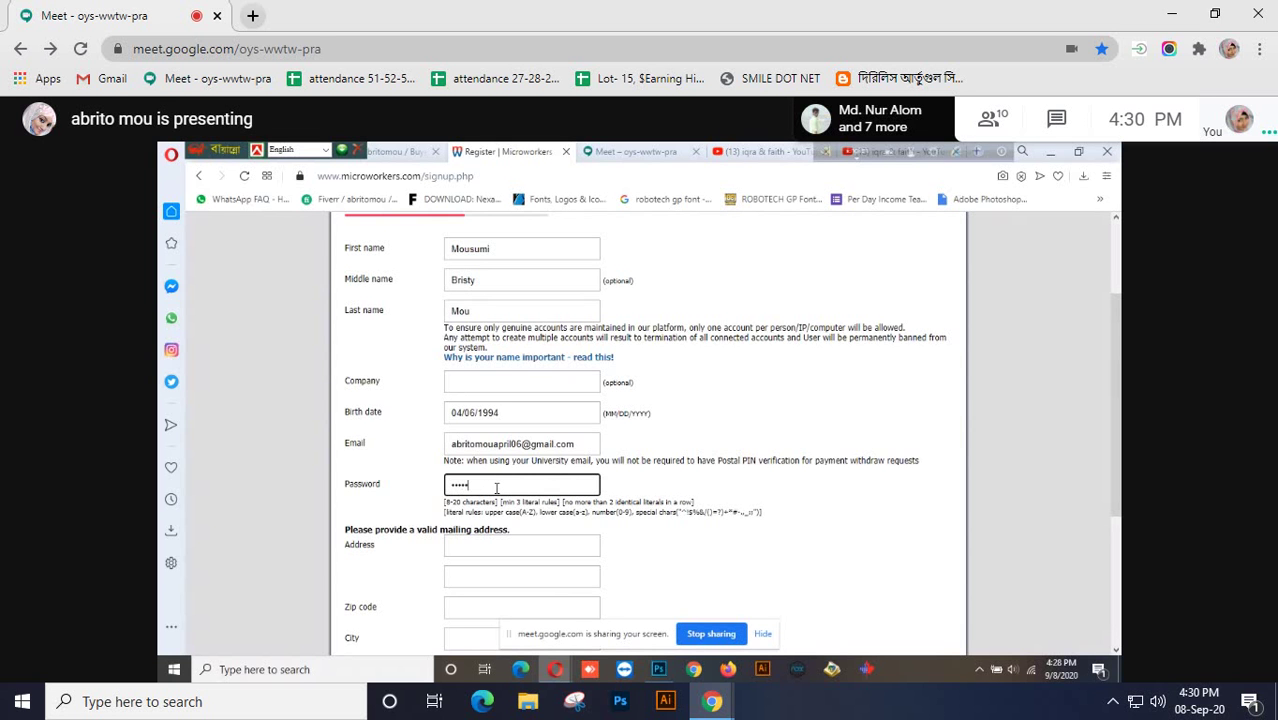
{"action": "type", "text": "*****"}
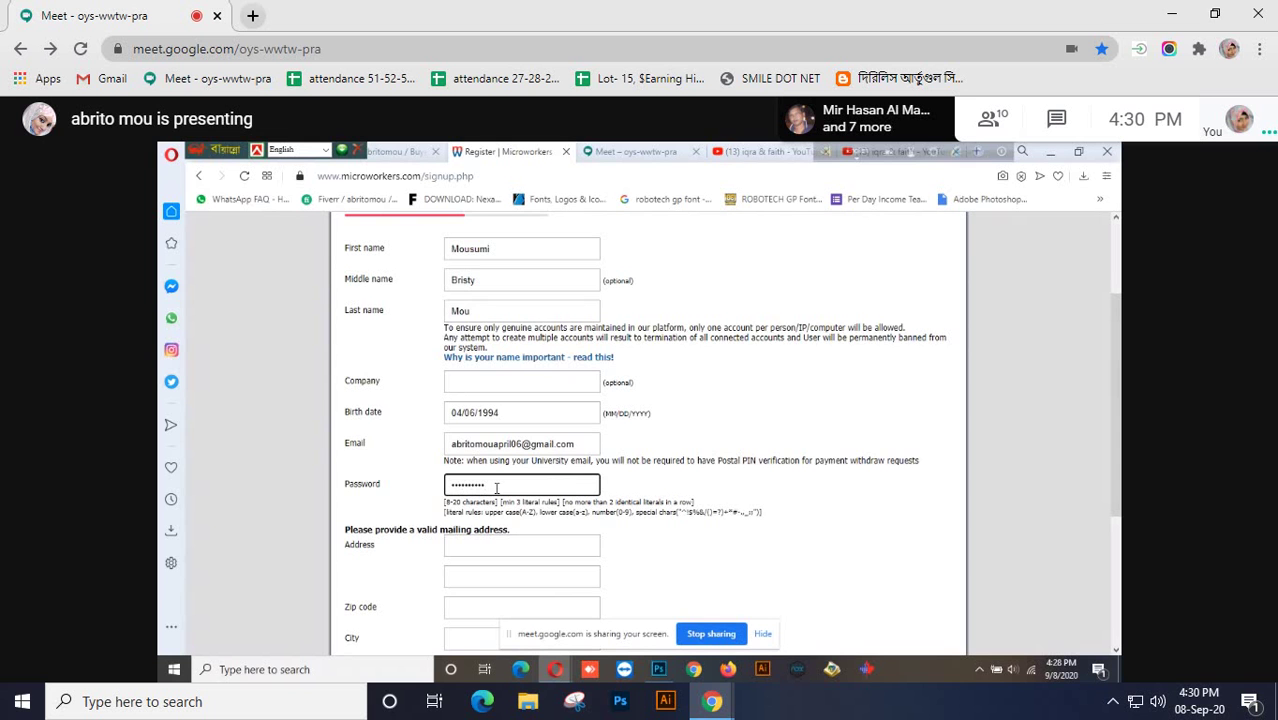
{"action": "left_click", "coordinate": [480, 545]}
{"action": "scroll", "coordinate": [464, 581], "scroll_direction": "down", "scroll_amount": 1}
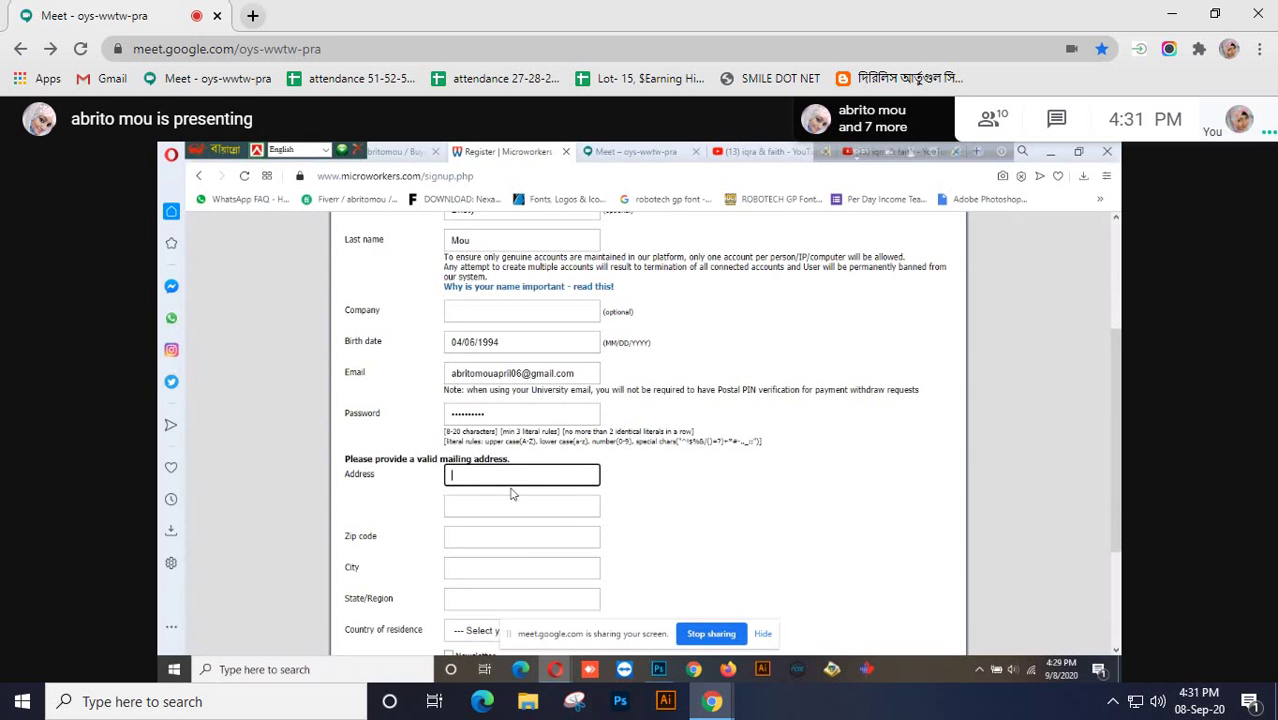
{"action": "type", "text": "Vill"}
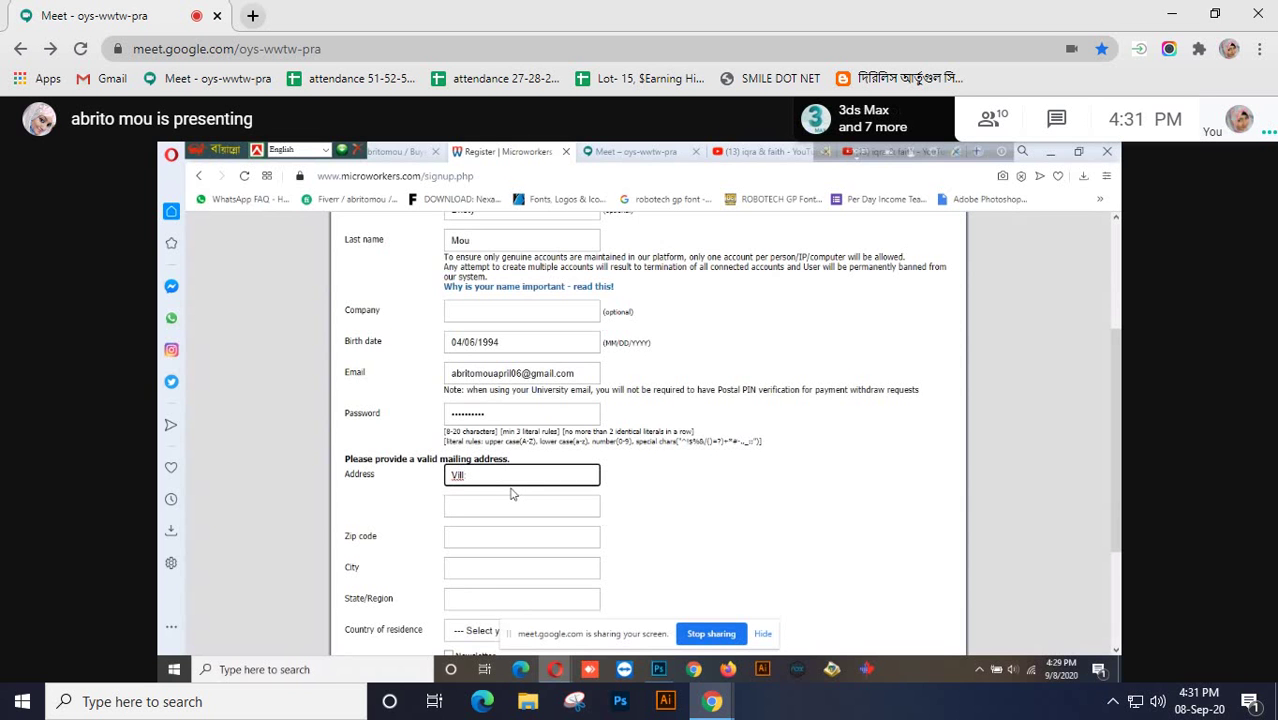
{"action": "key", "text": "BackSpace"}
{"action": "key", "text": "BackSpace"}
{"action": "key", "text": "BackSpace"}
{"action": "key", "text": "BackSpace"}
{"action": "key", "text": "BackSpace"}
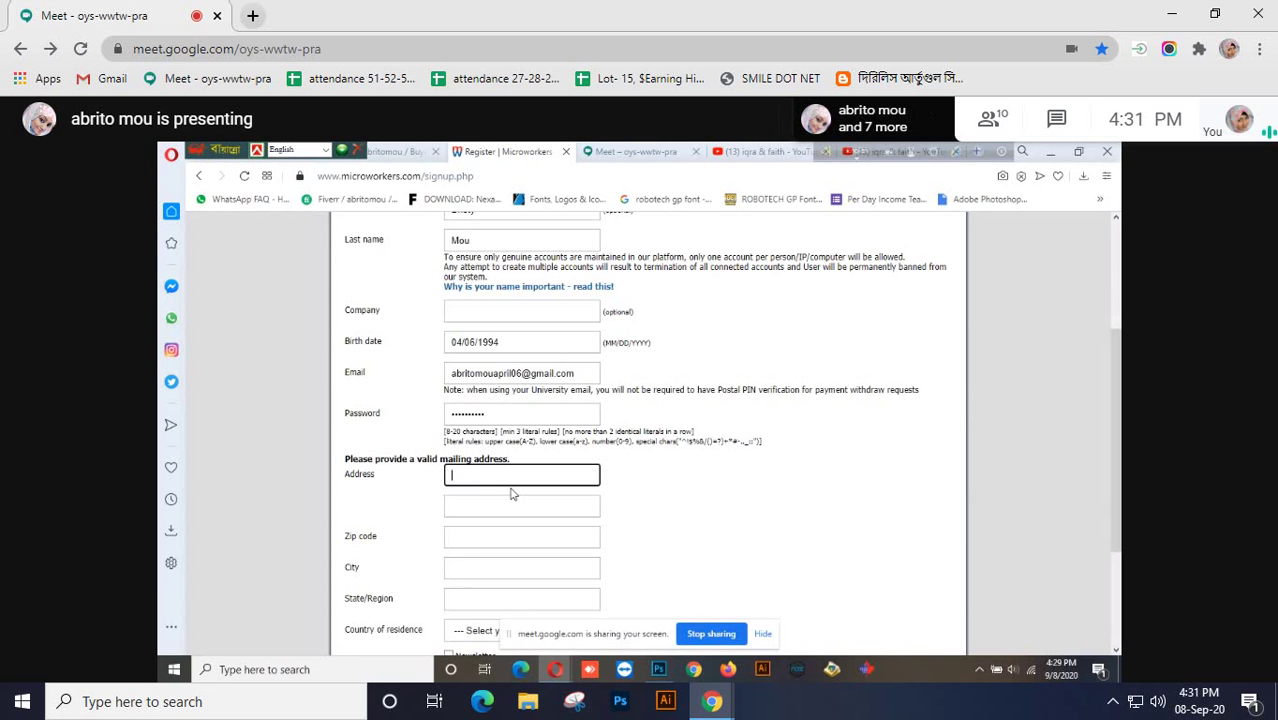
{"action": "scroll", "coordinate": [511, 493], "scroll_direction": "down", "scroll_amount": 3}
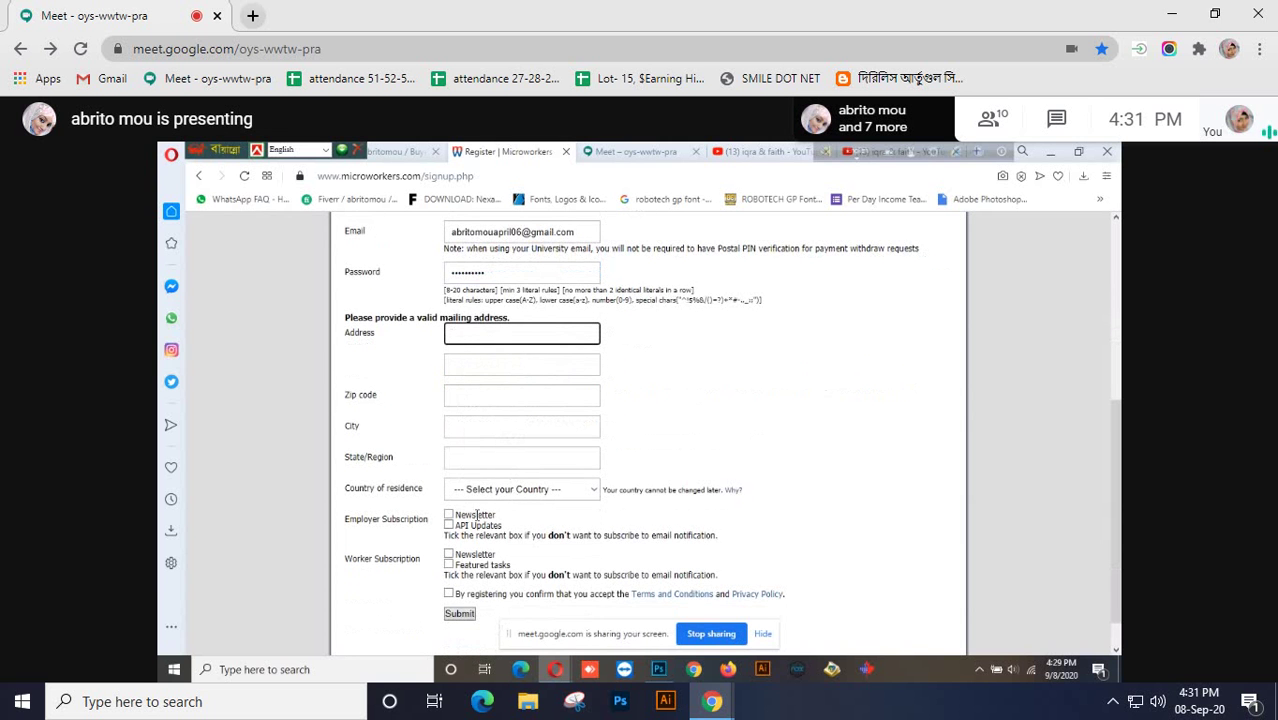
Choose Bangladesh as country of residence and fill in state/region, city and zip code
{"action": "scroll", "coordinate": [471, 516], "scroll_direction": "down", "scroll_amount": 1}
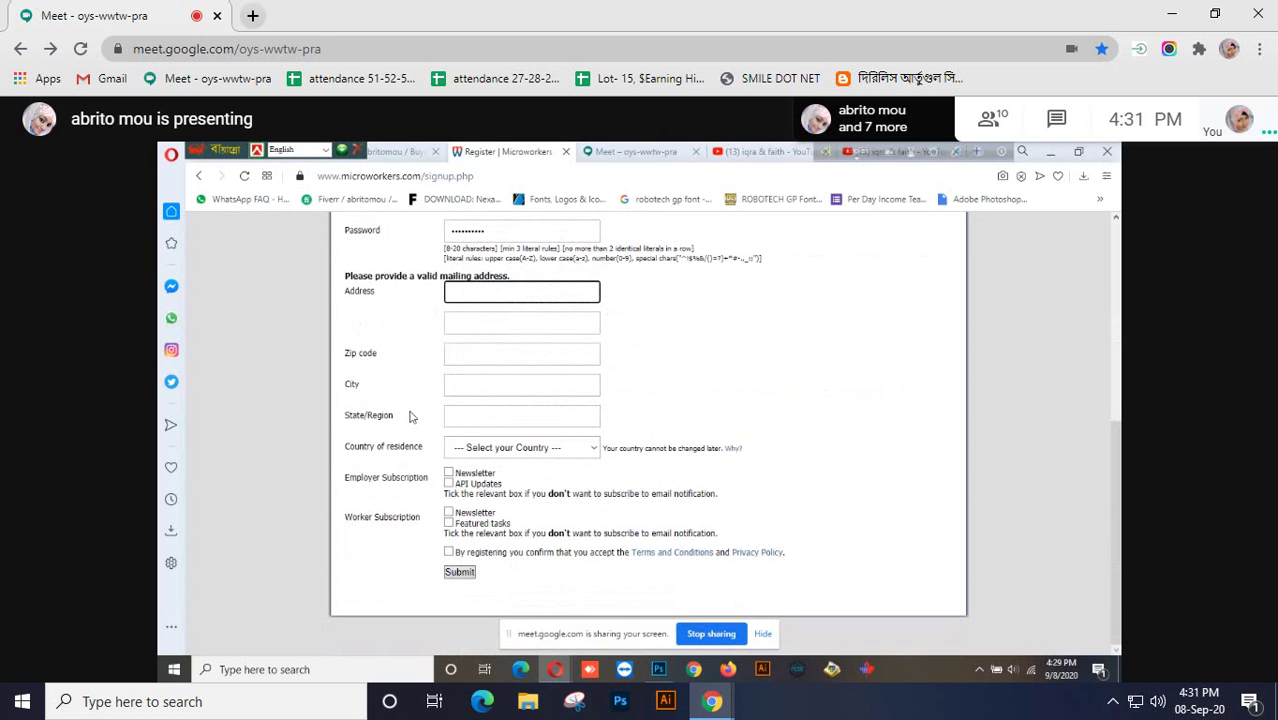
{"action": "left_click", "coordinate": [595, 448]}
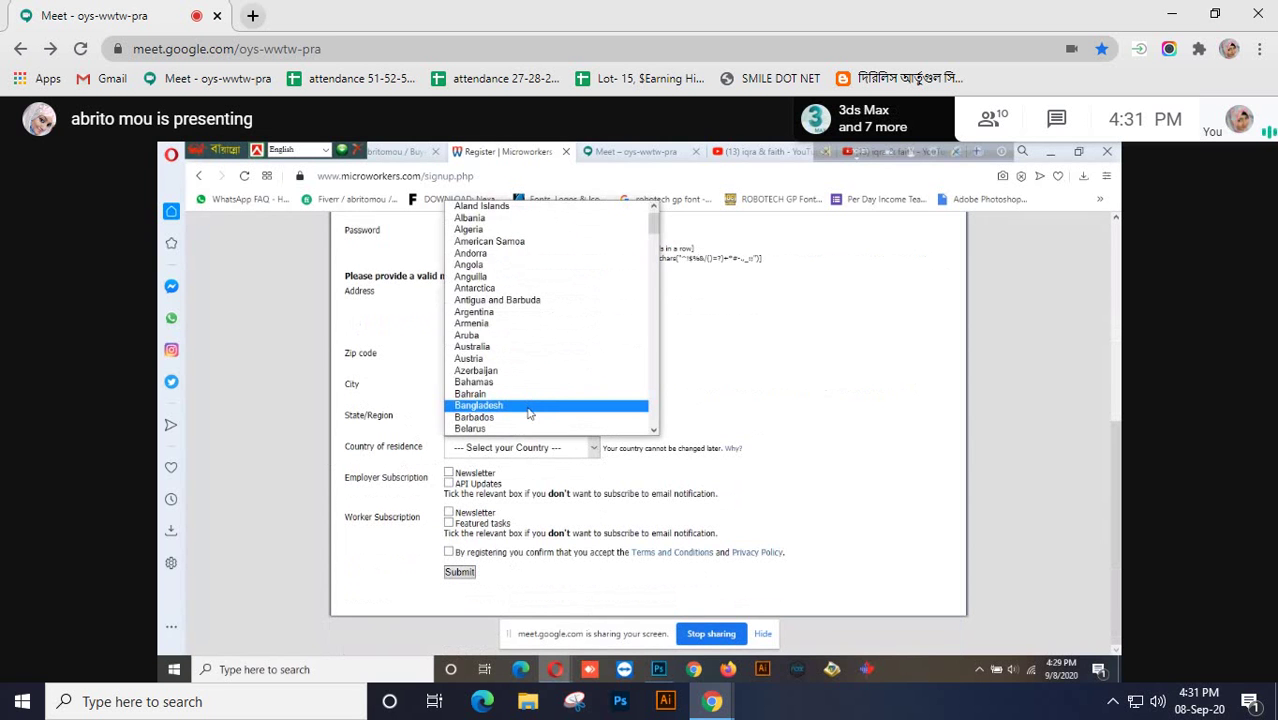
{"action": "left_click", "coordinate": [531, 405]}
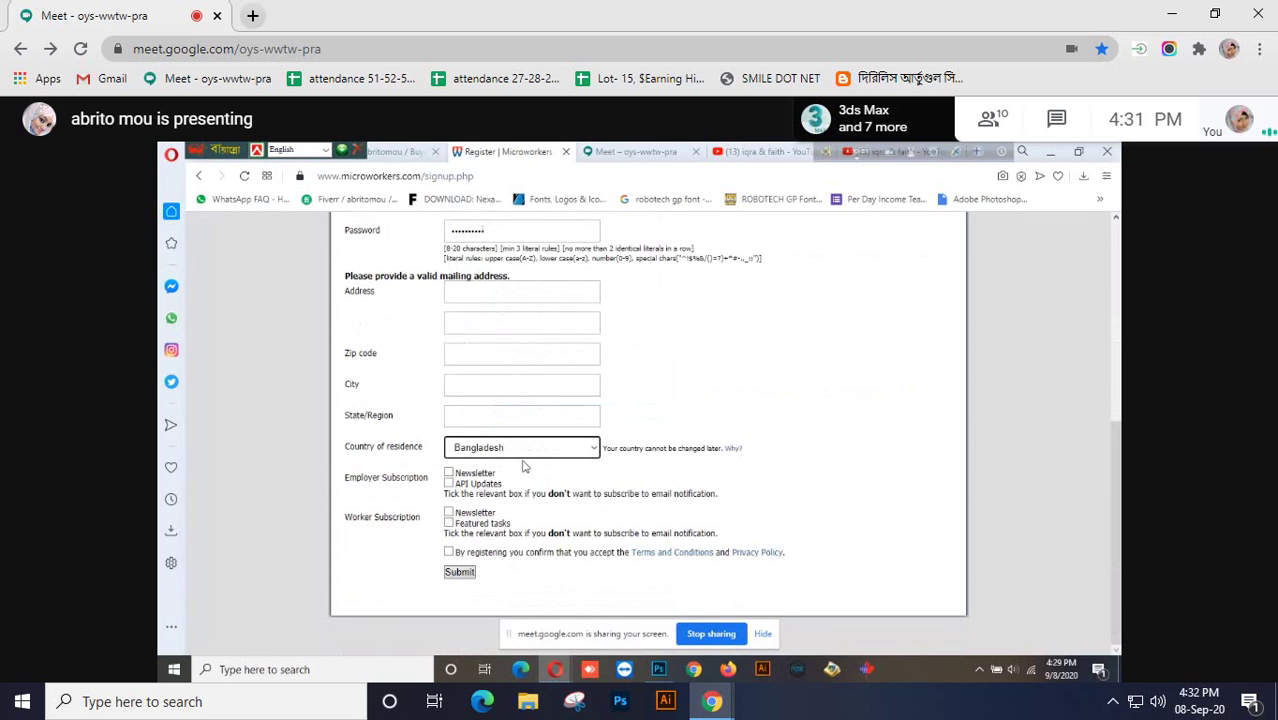
{"action": "left_click", "coordinate": [460, 418]}
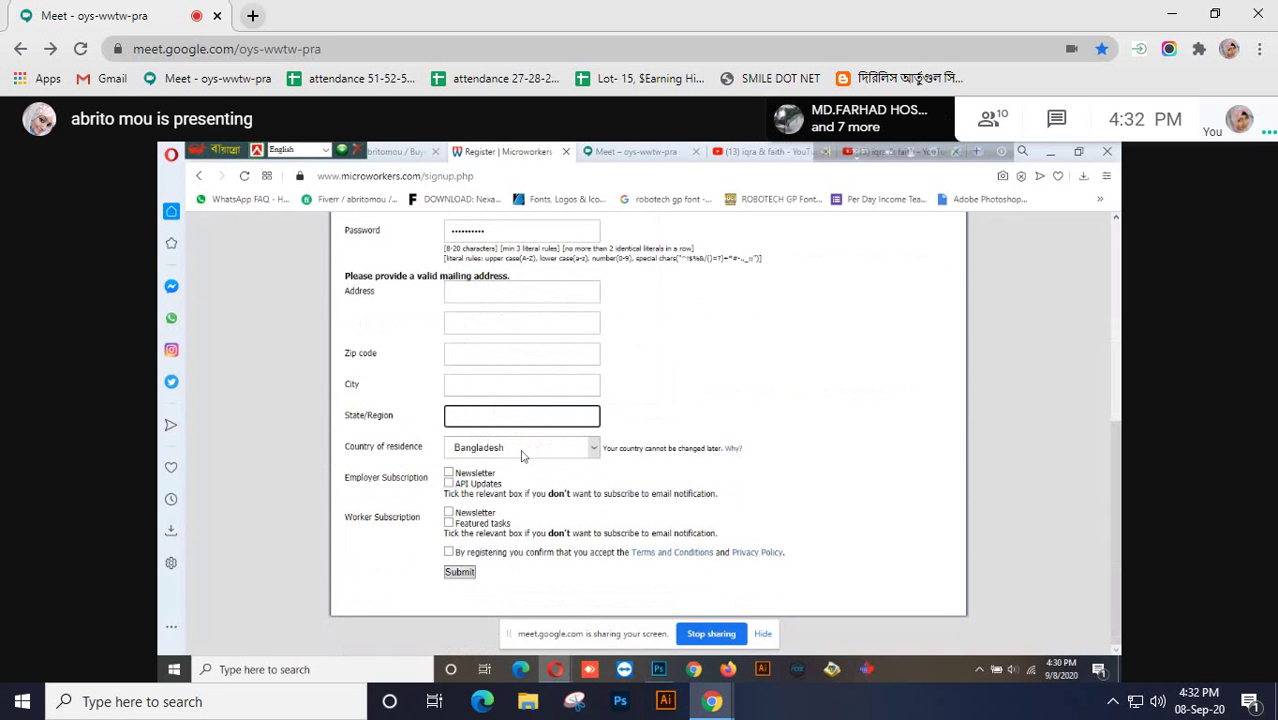
{"action": "type", "text": "Dhaka"}
{"action": "left_click", "coordinate": [476, 386]}
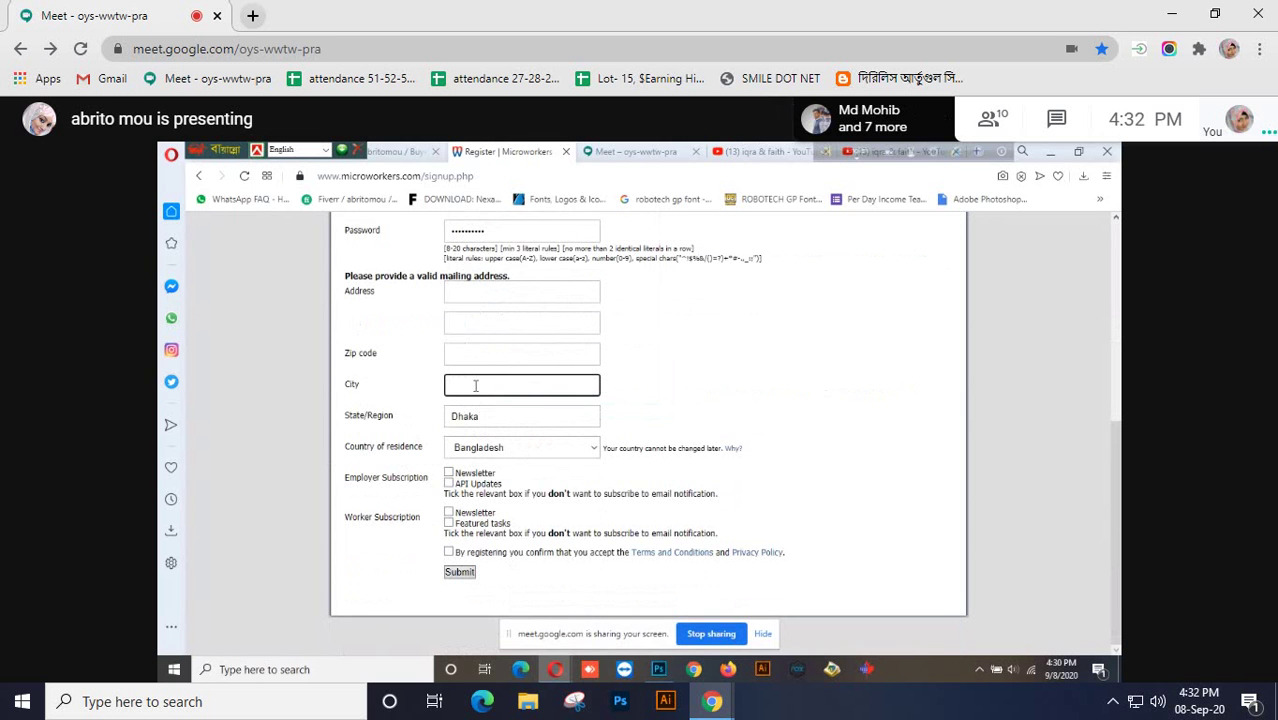
{"action": "type", "text": "Khulna"}
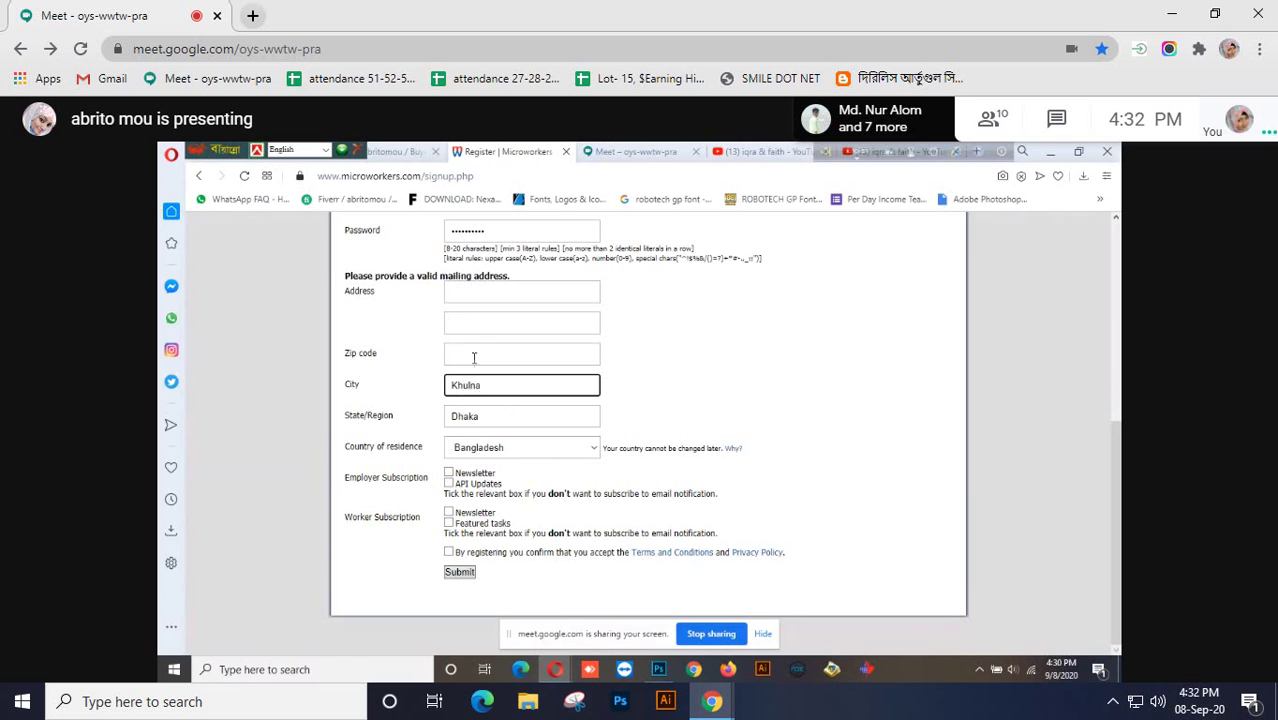
{"action": "left_click", "coordinate": [473, 353]}
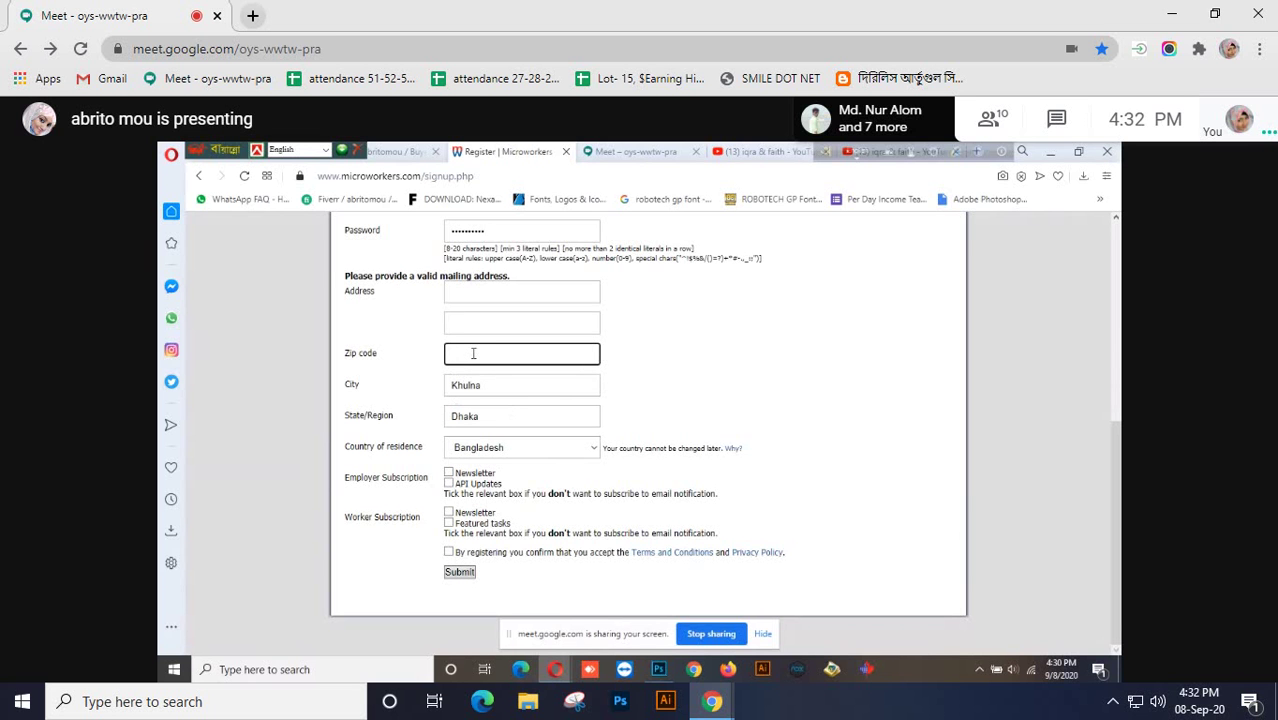
{"action": "type", "text": "9100"}
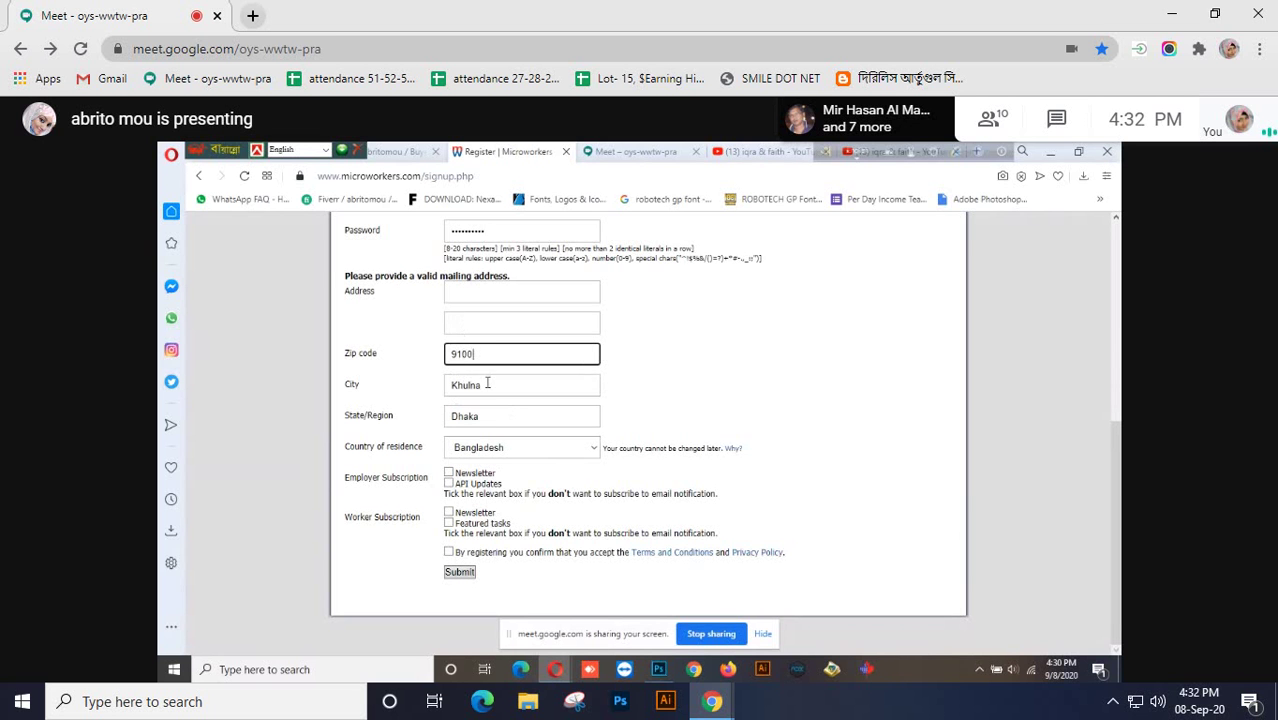
Correct the State/Region entry so it matches the city
{"action": "left_click", "coordinate": [486, 388]}
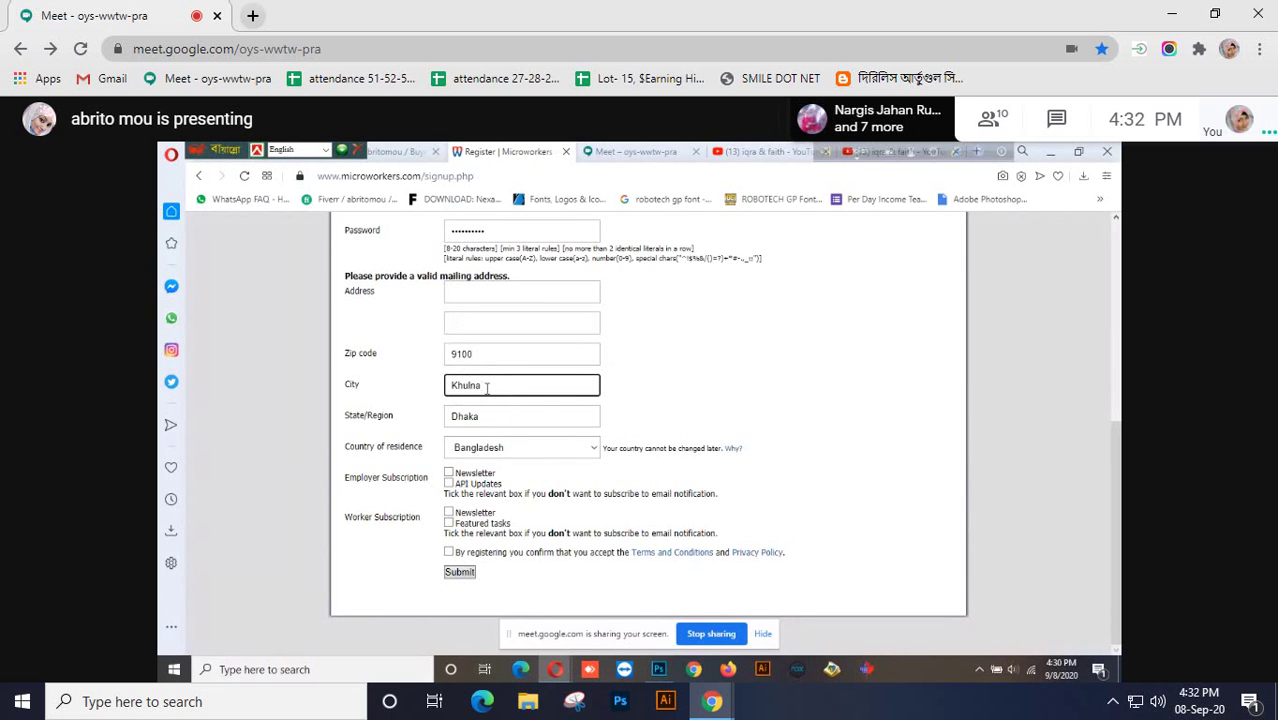
{"action": "left_click", "coordinate": [494, 418]}
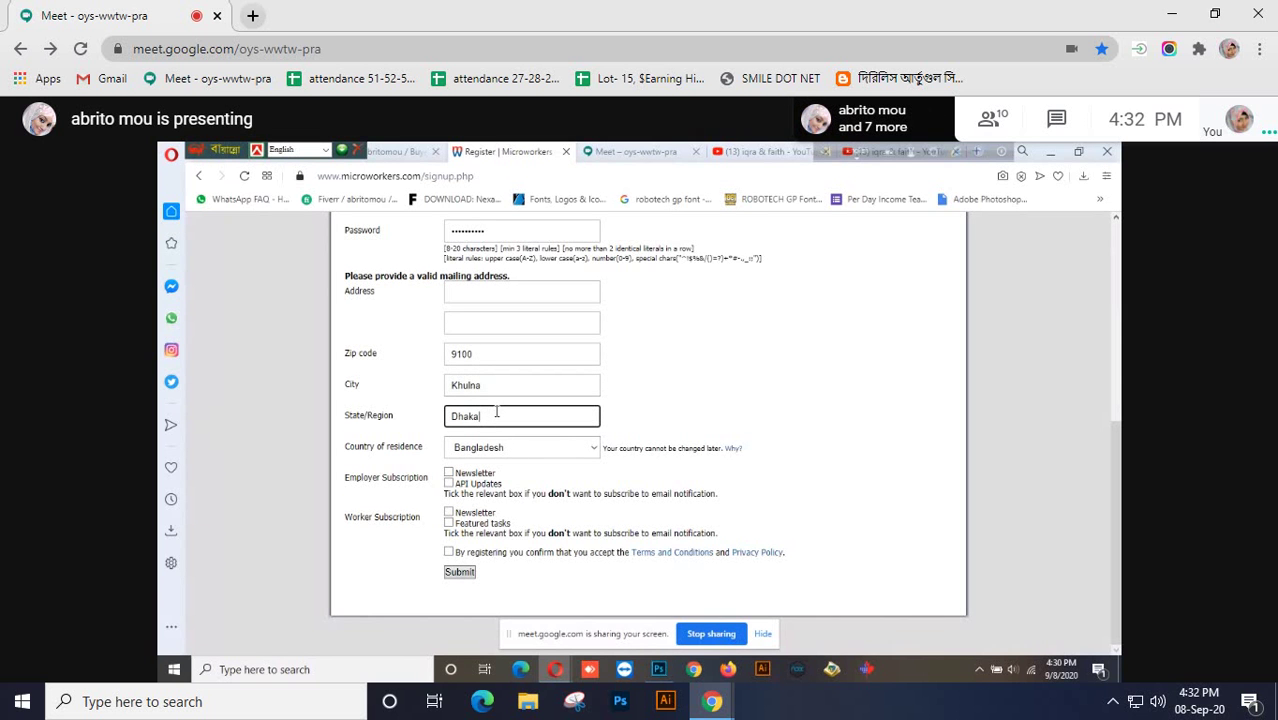
{"action": "key", "text": "BackSpace"}
{"action": "key", "text": "BackSpace"}
{"action": "key", "text": "BackSpace"}
{"action": "key", "text": "BackSpace"}
{"action": "key", "text": "BackSpace"}
{"action": "scroll", "coordinate": [495, 414], "scroll_direction": "up", "scroll_amount": 1}
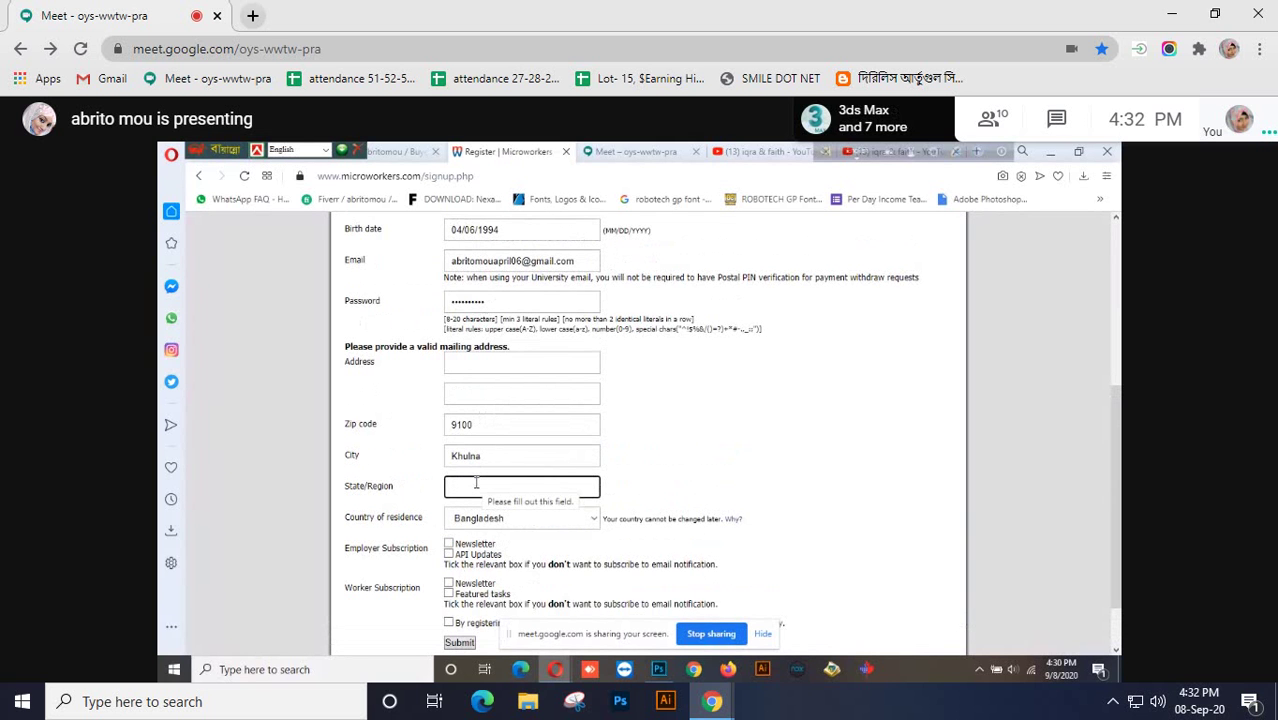
{"action": "type", "text": "Khulna"}
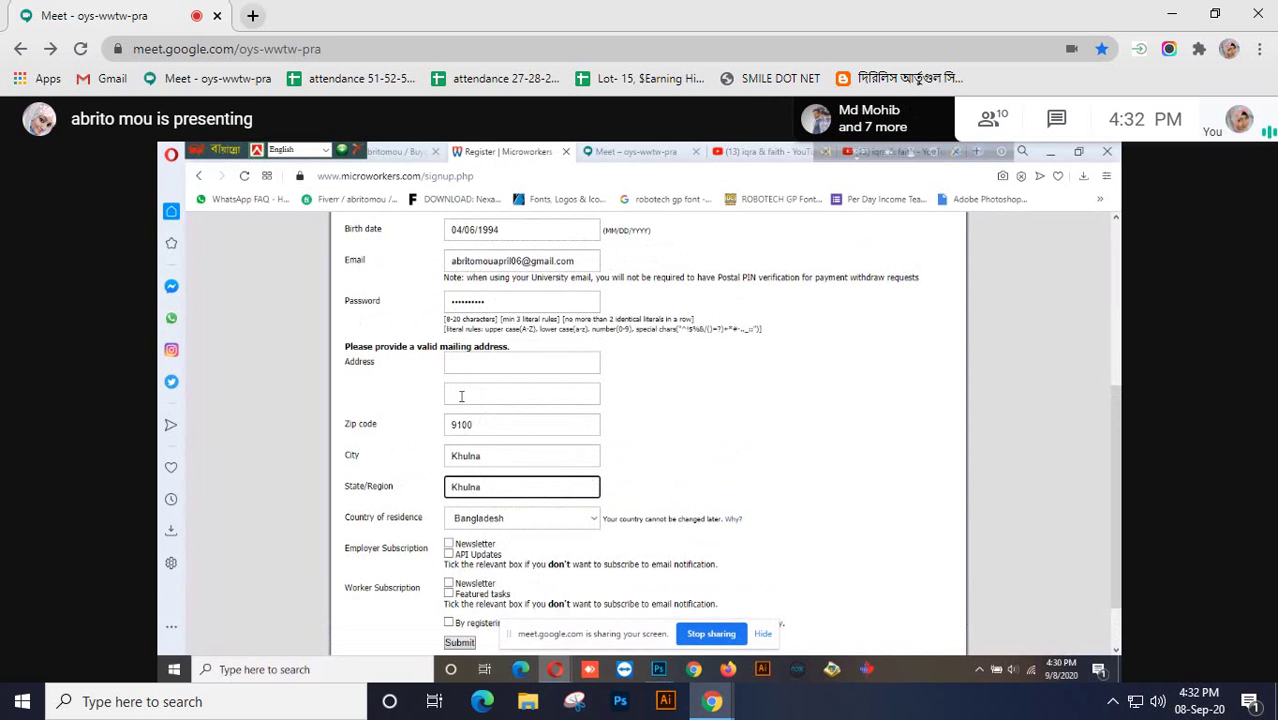
{"action": "left_click", "coordinate": [465, 362]}
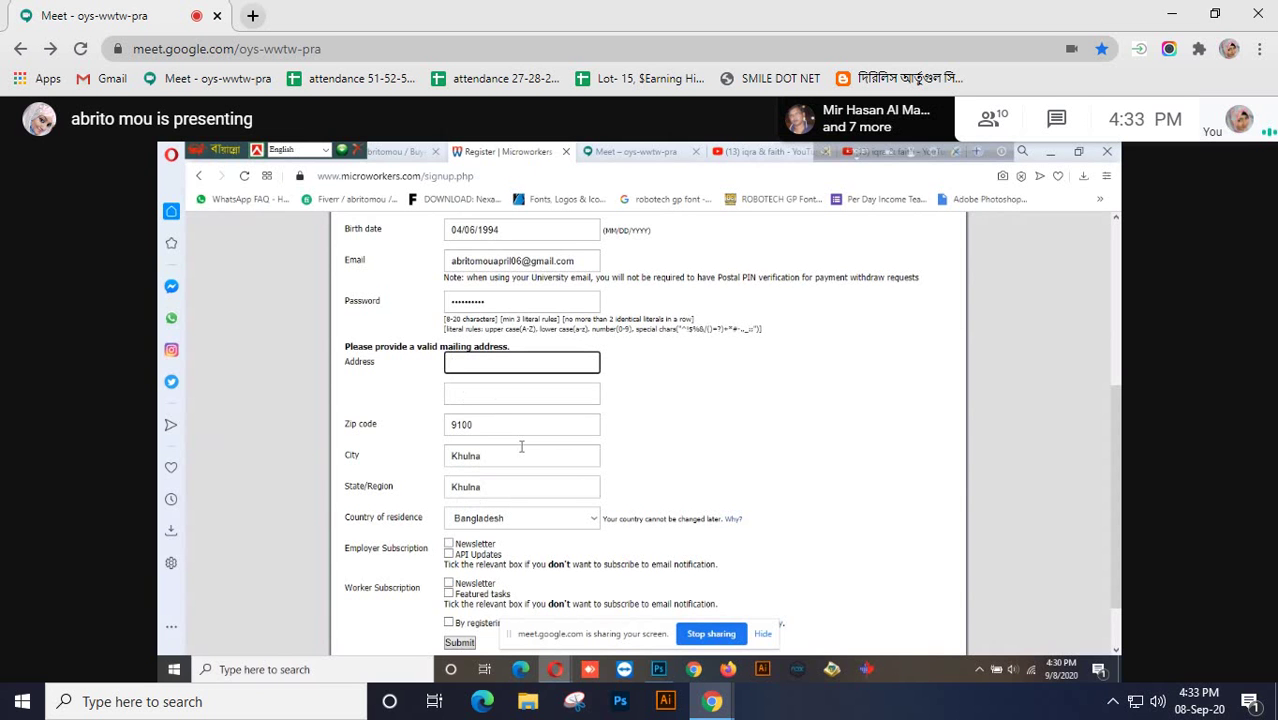
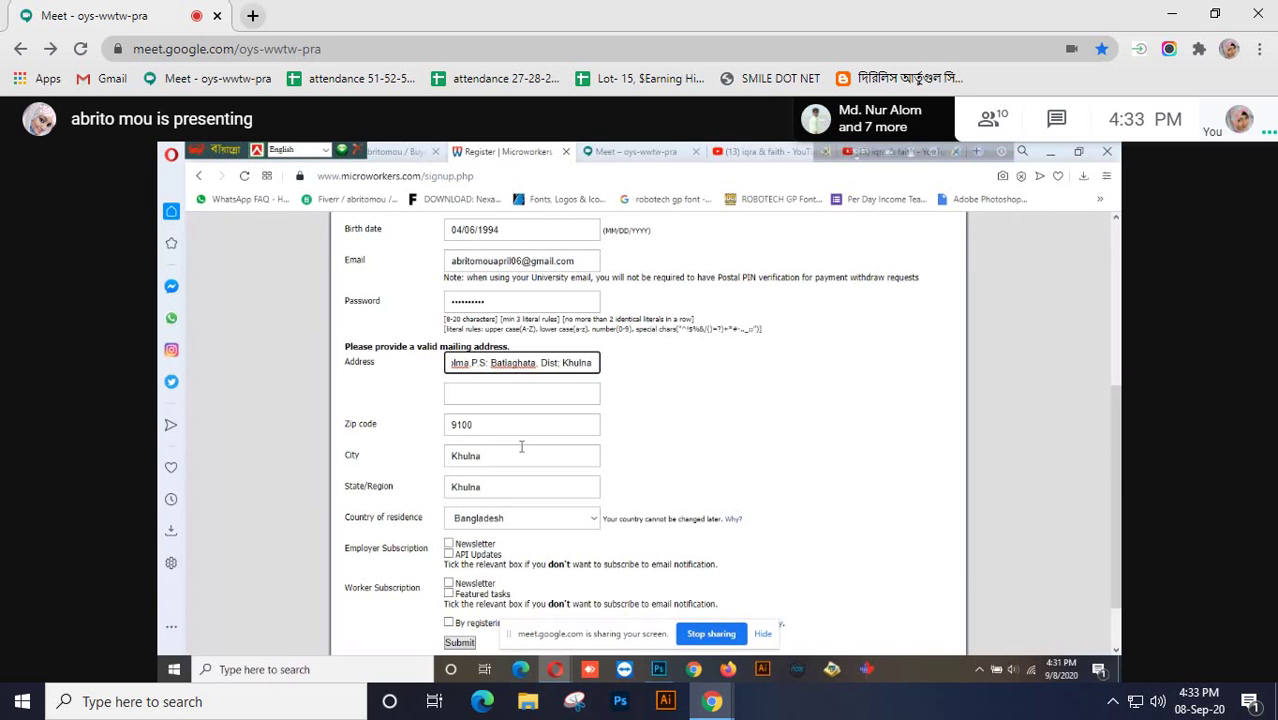
Type the street address with village, post office, police station and district into Address line 1
{"action": "left_click", "coordinate": [580, 372]}
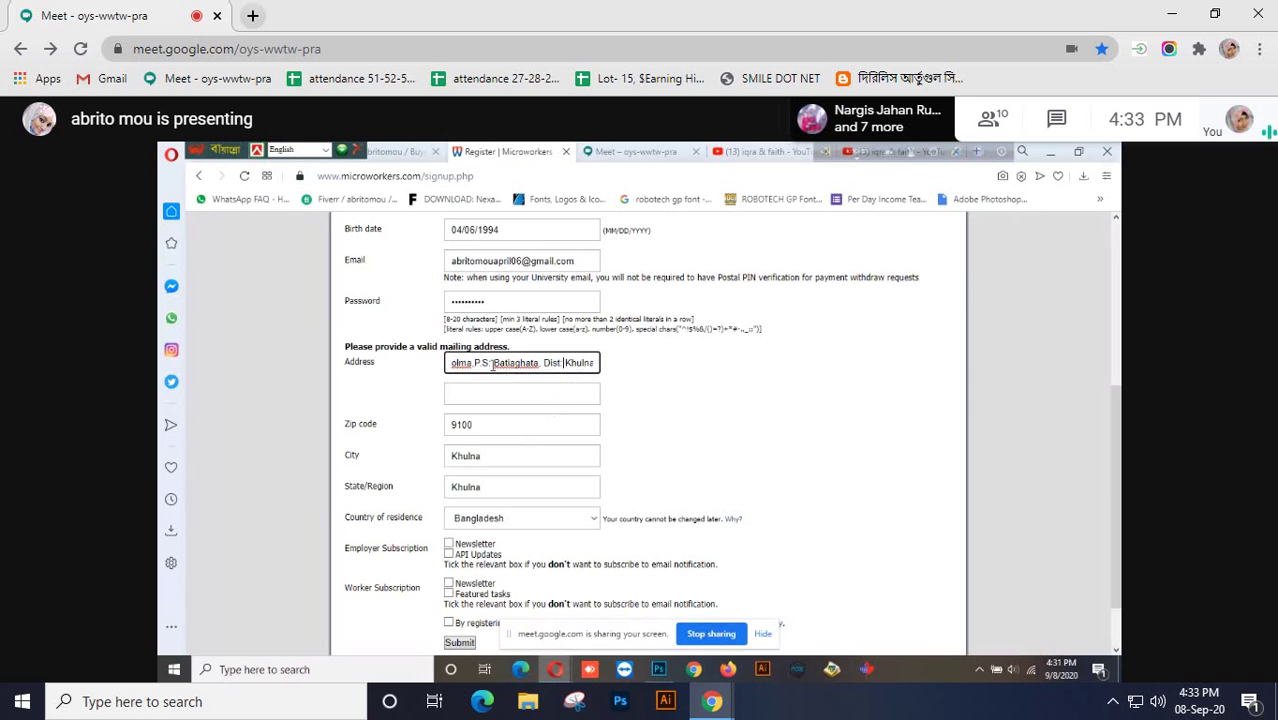
{"action": "key", "text": "Left"}
{"action": "key", "text": "Left"}
{"action": "key", "text": "Left"}
{"action": "key", "text": "Left"}
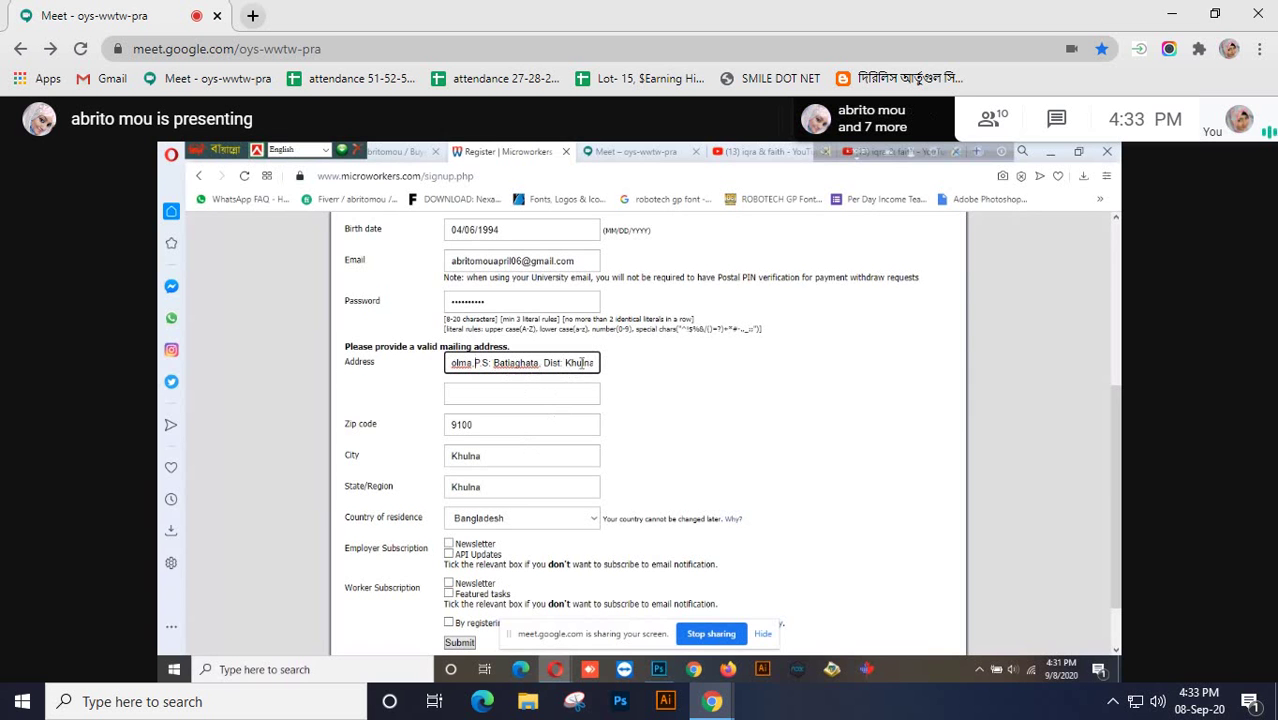
{"action": "key", "text": "Left"}
{"action": "key", "text": "Left"}
{"action": "key", "text": "Left"}
{"action": "key", "text": "Left"}
{"action": "key", "text": "Left"}
{"action": "key", "text": "Left"}
{"action": "key", "text": "Left"}
{"action": "key", "text": "Left"}
{"action": "key", "text": "Left"}
{"action": "key", "text": "Left"}
{"action": "key", "text": "Left"}
{"action": "key", "text": "Left"}
{"action": "key", "text": "Left"}
{"action": "key", "text": "Left"}
{"action": "key", "text": "Left"}
{"action": "key", "text": "Left"}
{"action": "key", "text": "Left"}
{"action": "key", "text": "Left"}
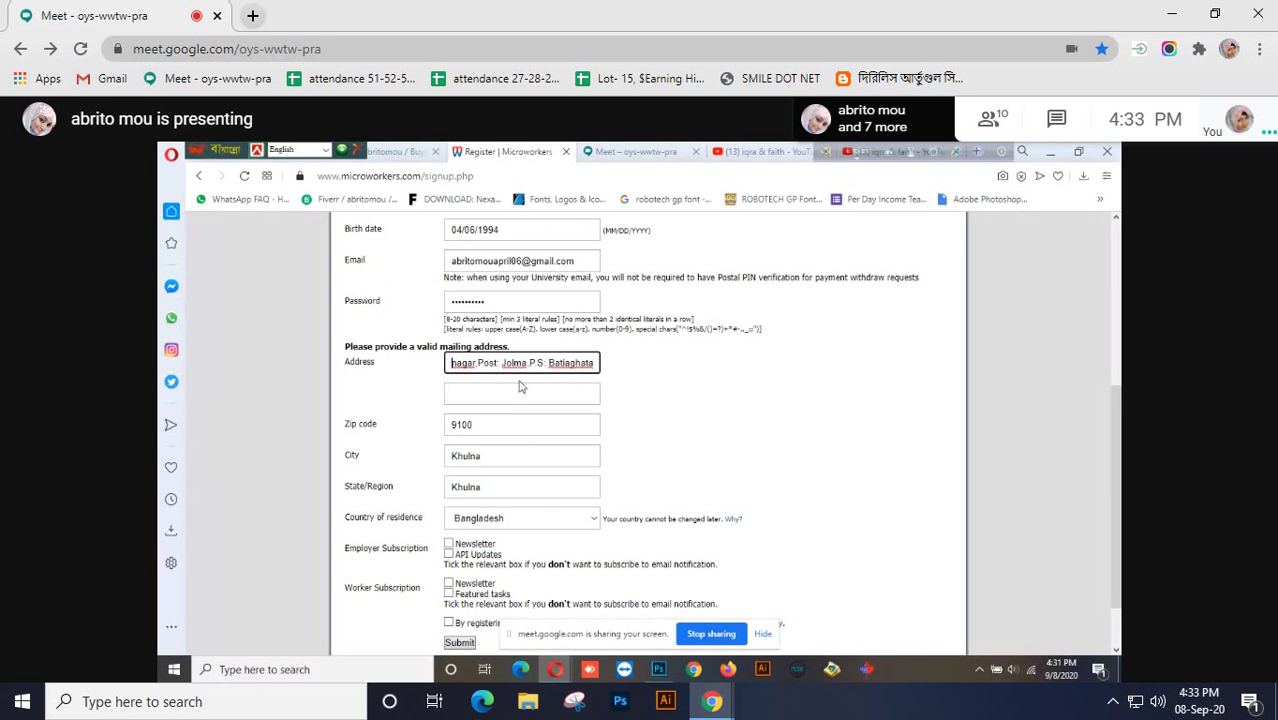
{"action": "key", "text": "Right"}
{"action": "key", "text": "Right"}
{"action": "key", "text": "Right"}
{"action": "key", "text": "Right"}
{"action": "key", "text": "Right"}
{"action": "key", "text": "Right"}
{"action": "key", "text": "Right"}
{"action": "key", "text": "Right"}
{"action": "key", "text": "Right"}
{"action": "key", "text": "Right"}
{"action": "key", "text": "Left"}
{"action": "key", "text": "Left"}
{"action": "key", "text": "Left"}
{"action": "key", "text": "Left"}
{"action": "key", "text": "Left"}
{"action": "key", "text": "Left"}
{"action": "key", "text": "Left"}
{"action": "key", "text": "Left"}
{"action": "key", "text": "Left"}
{"action": "key", "text": "Left"}
{"action": "key", "text": "Left"}
{"action": "key", "text": "Left"}
{"action": "key", "text": "Left"}
{"action": "key", "text": "Left"}
{"action": "key", "text": "Left"}
{"action": "key", "text": "Left"}
{"action": "key", "text": "Left"}
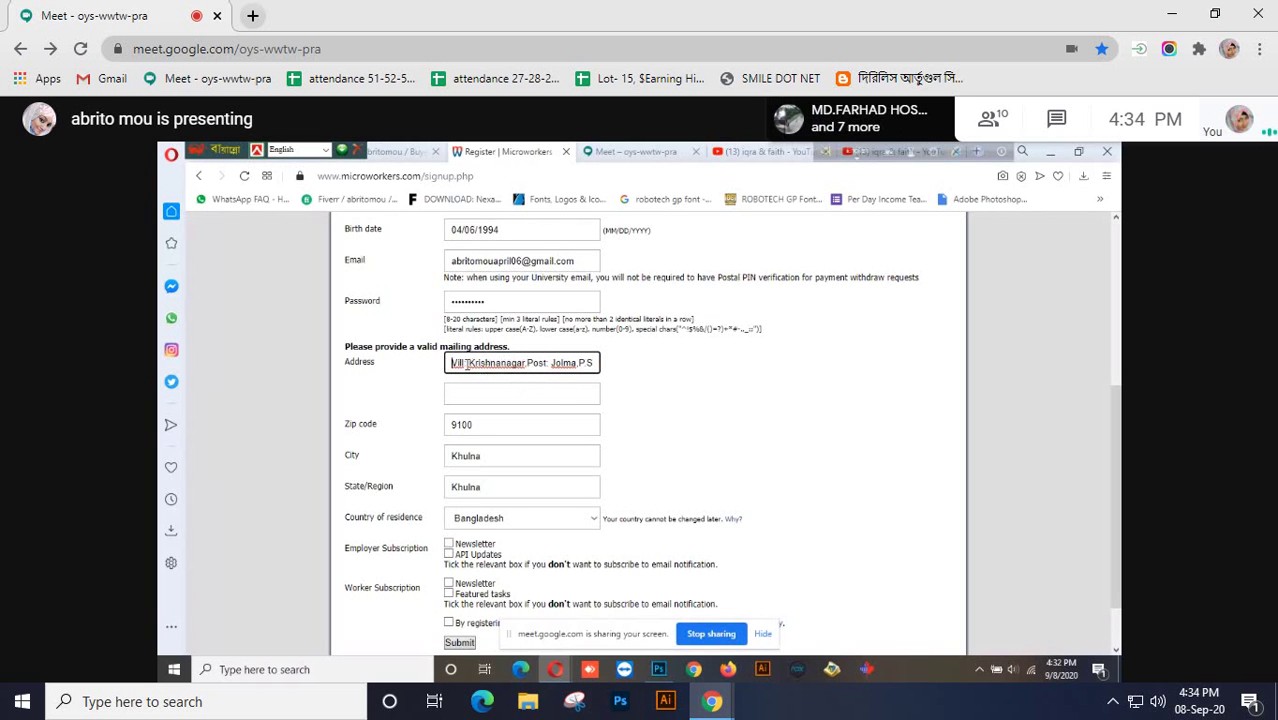
Fix the post office and police-station labels and spacing in the address line
{"action": "type", "text": ": Ba"}
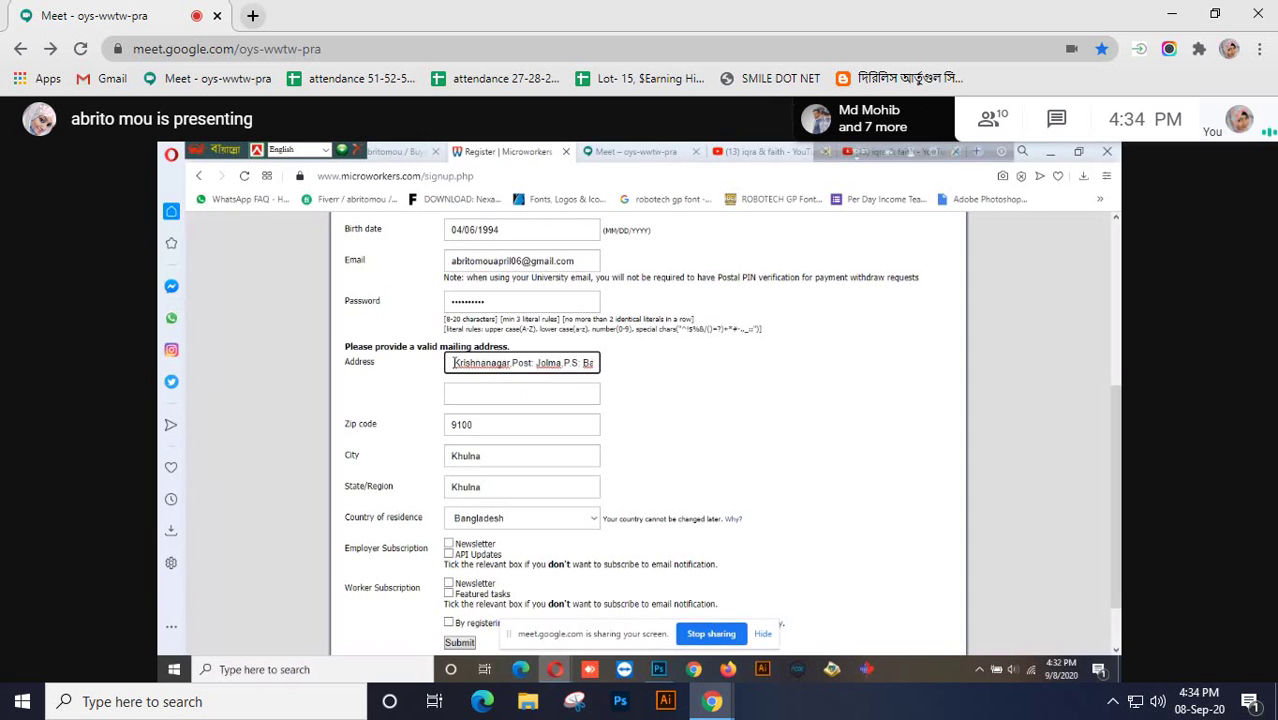
{"action": "type", "text": "r"}
{"action": "double_click", "coordinate": [505, 363]}
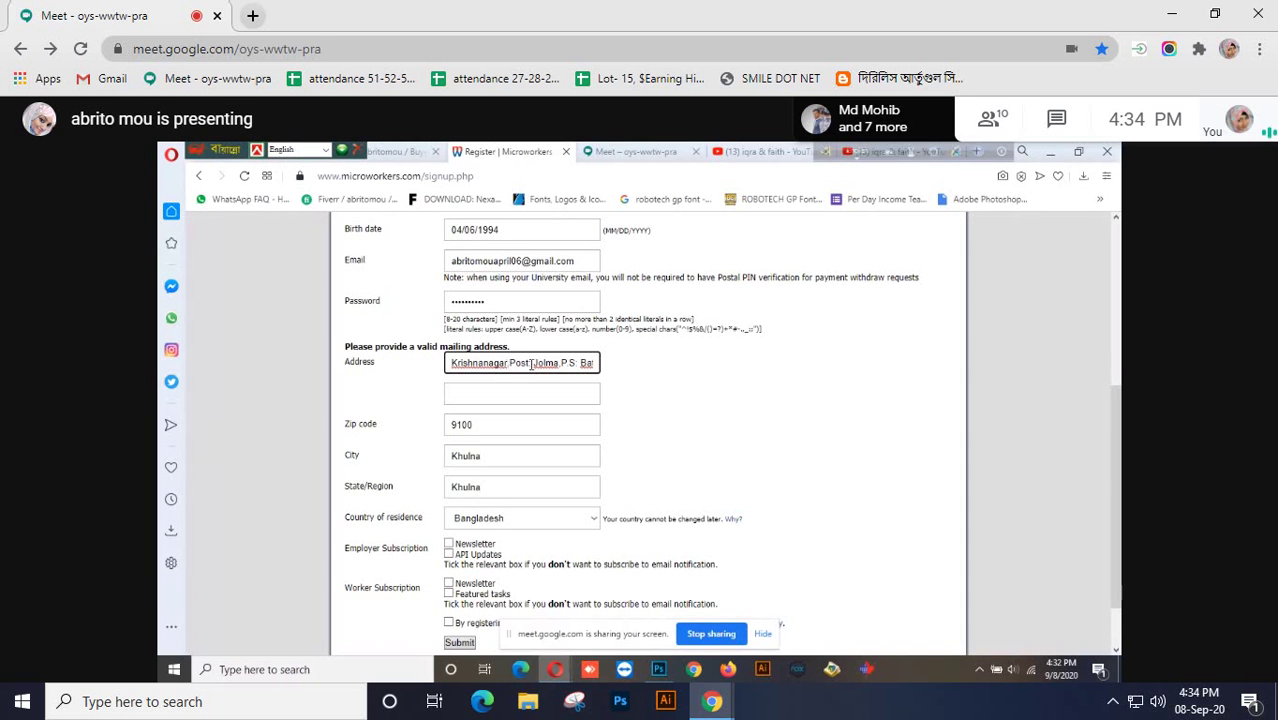
{"action": "left_click", "coordinate": [531, 363]}
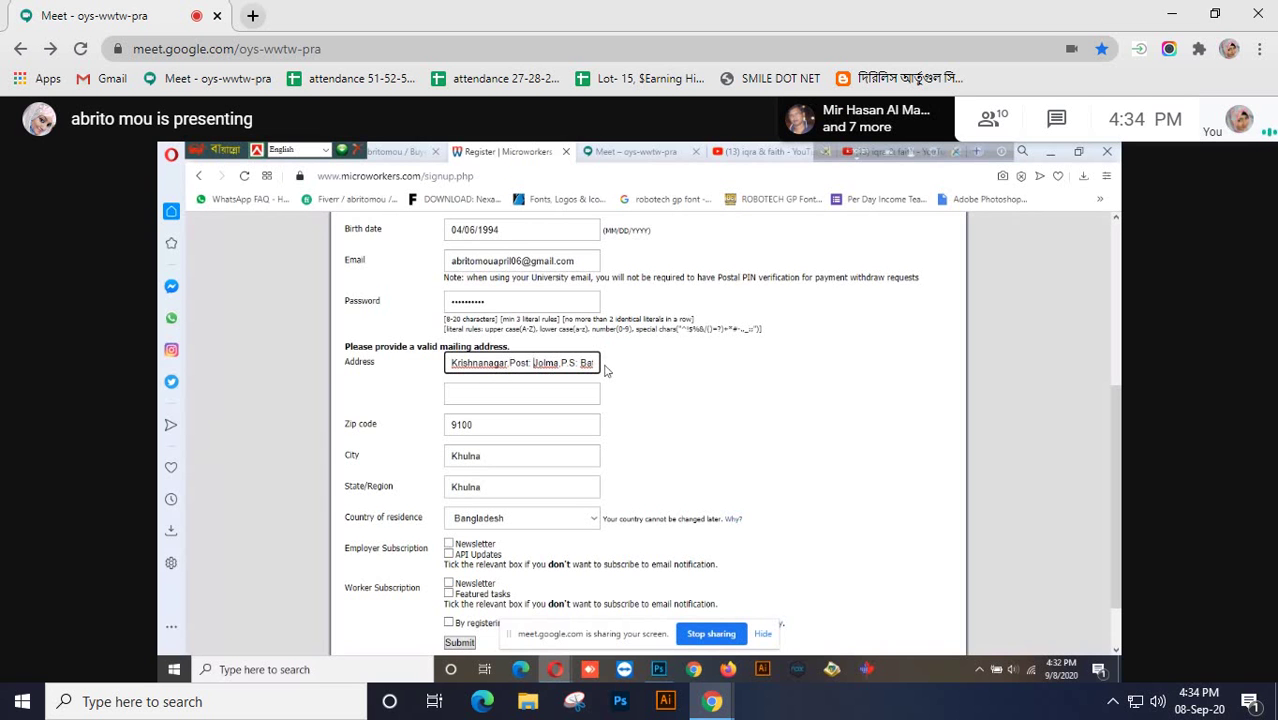
{"action": "key", "text": "BackSpace"}
{"action": "key", "text": "BackSpace"}
{"action": "key", "text": "BackSpace"}
{"action": "key", "text": "BackSpace"}
{"action": "key", "text": "BackSpace"}
{"action": "key", "text": "BackSpace"}
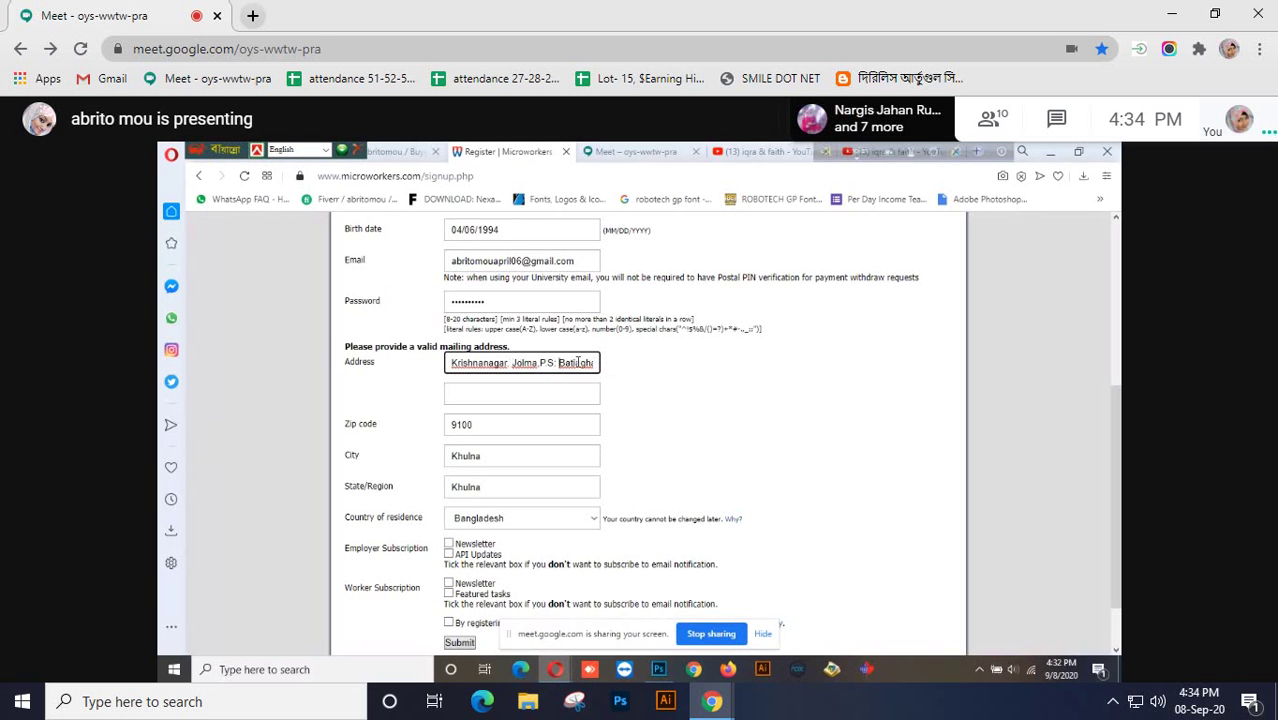
{"action": "key", "text": "BackSpace"}
{"action": "key", "text": "BackSpace"}
{"action": "key", "text": "BackSpace"}
{"action": "key", "text": "BackSpace"}
{"action": "key", "text": "BackSpace"}
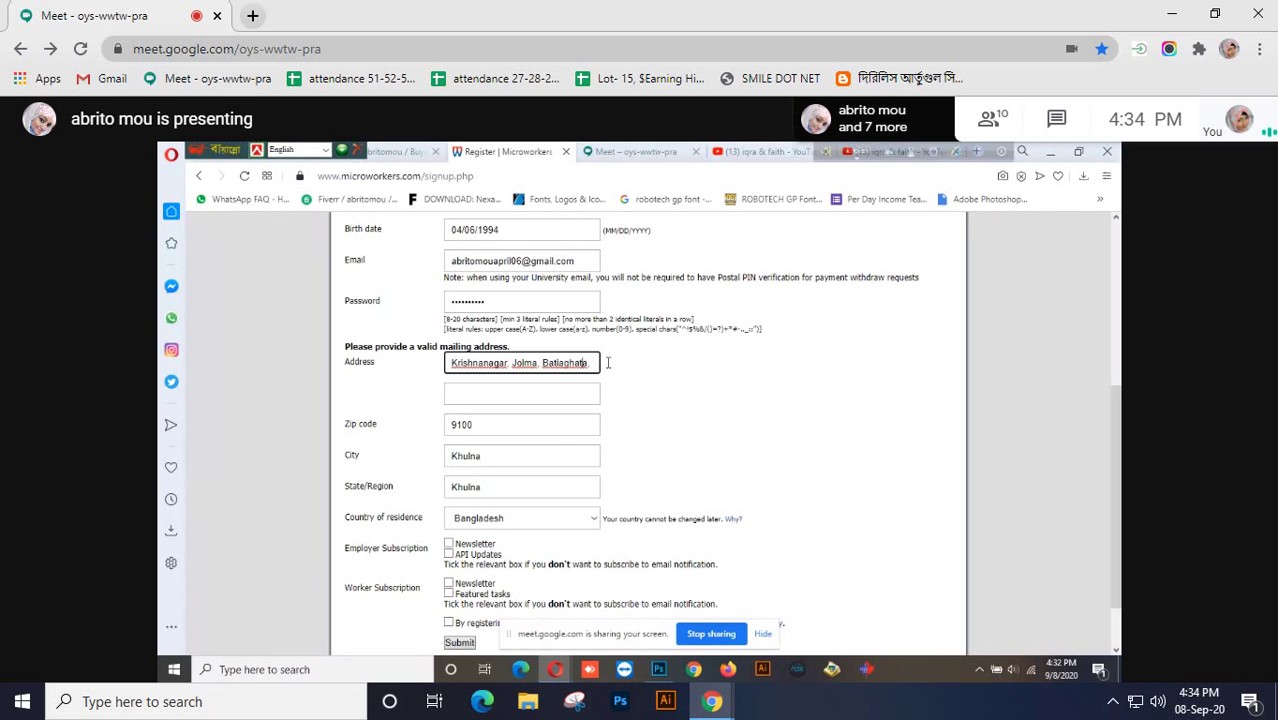
Add the district to the address, then delete the repeated city at its end
{"action": "type", "text": ", Dist: "}
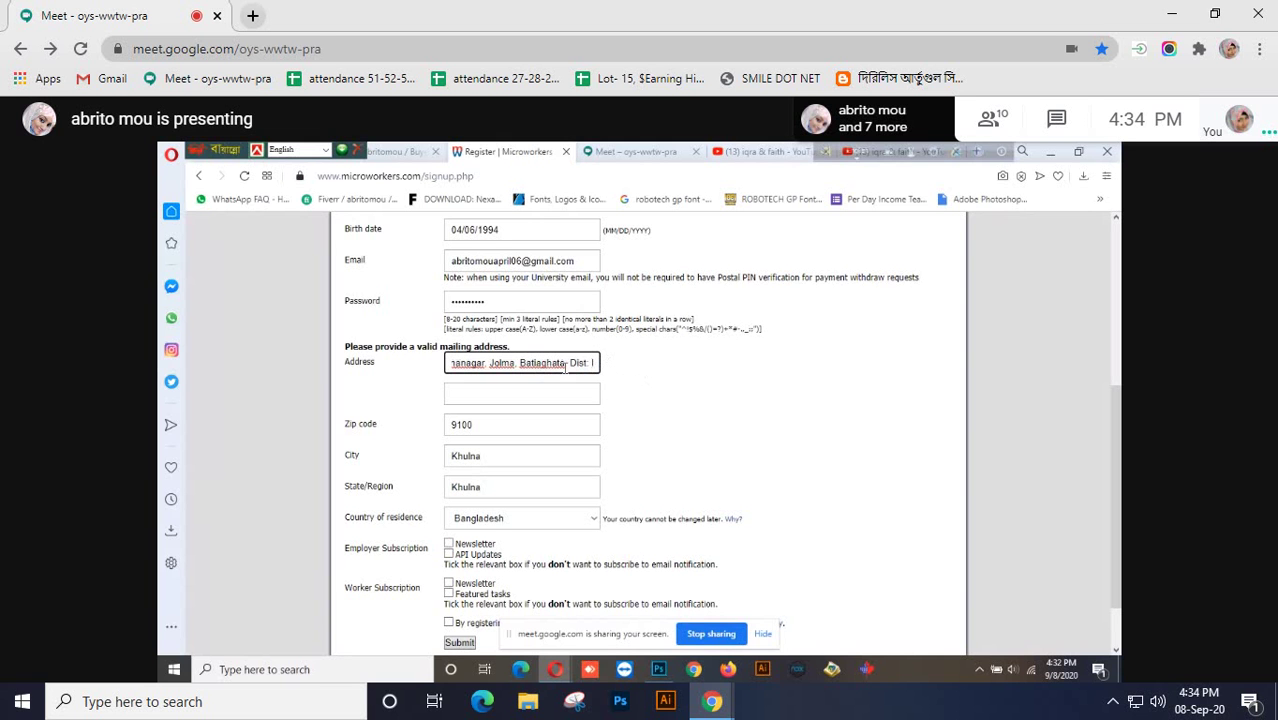
{"action": "type", "text": "Kh"}
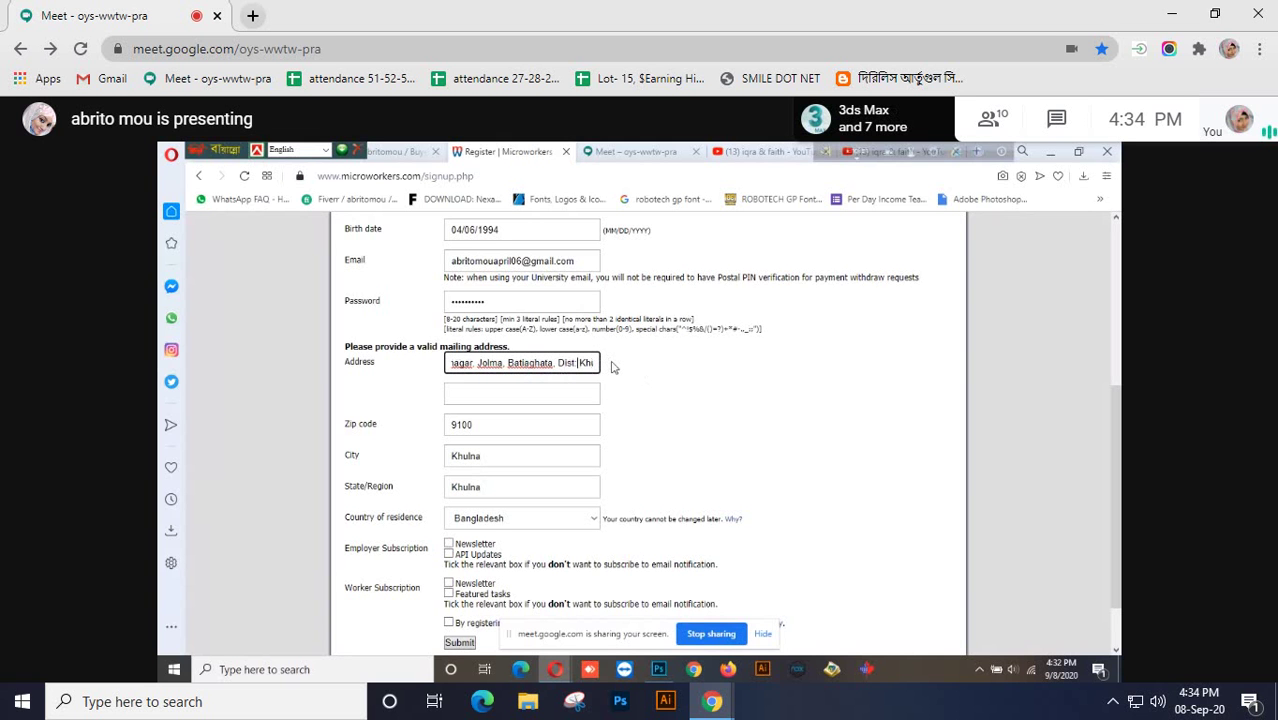
{"action": "type", "text": "ulna"}
{"action": "key", "text": "ctrl+Left"}
{"action": "key", "text": "BackSpace"}
{"action": "key", "text": "BackSpace"}
{"action": "key", "text": "BackSpace"}
{"action": "key", "text": "BackSpace"}
{"action": "key", "text": "BackSpace"}
{"action": "key", "text": "BackSpace"}
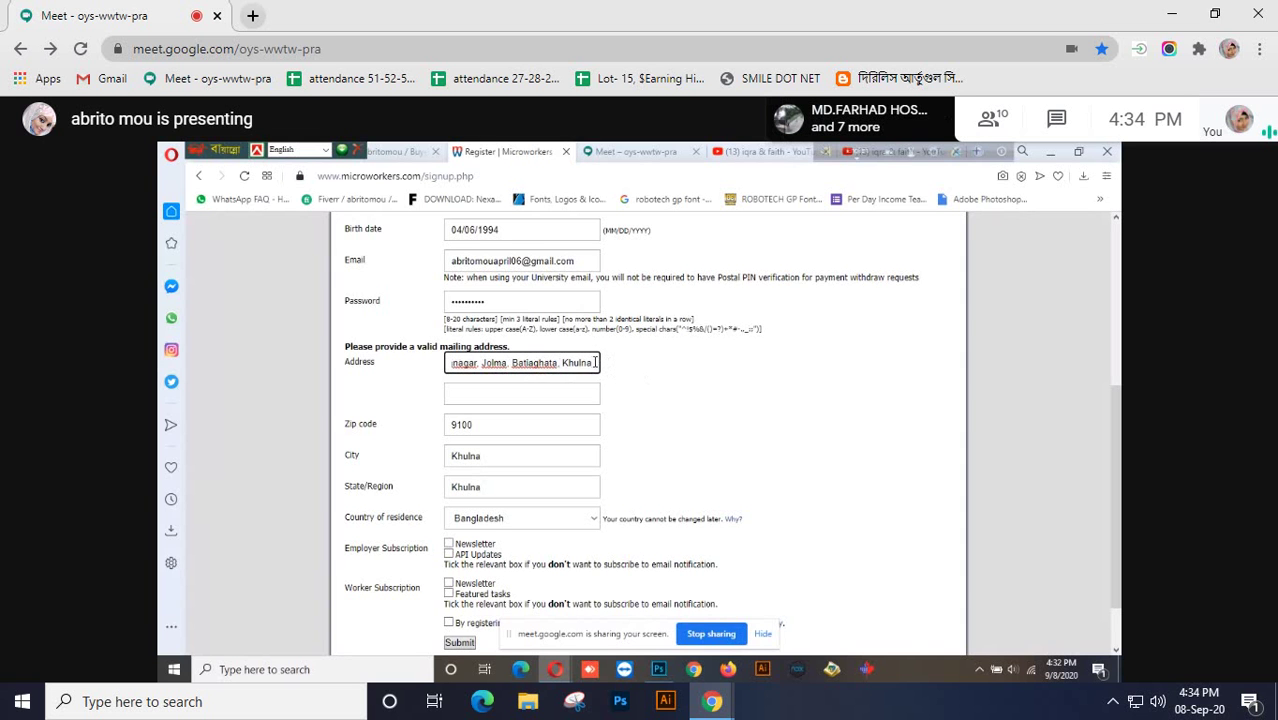
{"action": "left_click", "coordinate": [596, 362]}
{"action": "key", "text": "BackSpace"}
{"action": "key", "text": "BackSpace"}
{"action": "key", "text": "BackSpace"}
{"action": "key", "text": "BackSpace"}
{"action": "key", "text": "BackSpace"}
{"action": "key", "text": "BackSpace"}
{"action": "key", "text": "BackSpace"}
{"action": "key", "text": "BackSpace"}
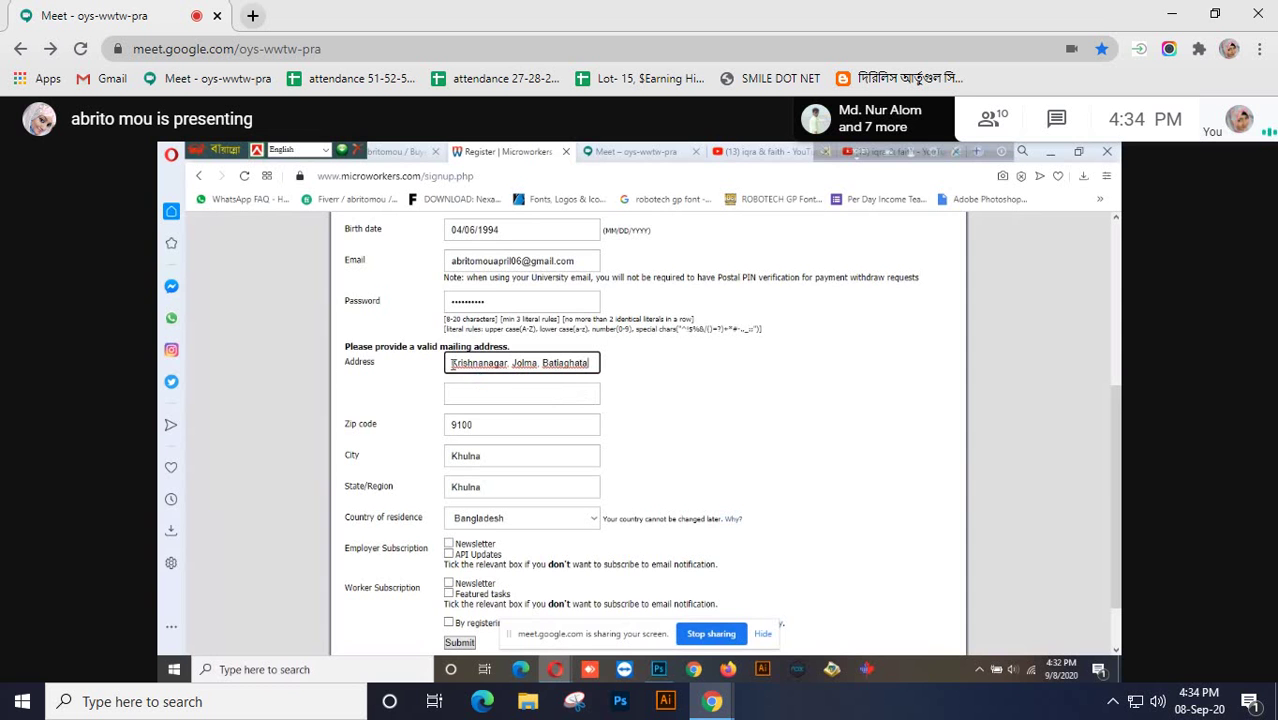
{"action": "scroll", "coordinate": [507, 396], "scroll_direction": "up", "scroll_amount": 1}
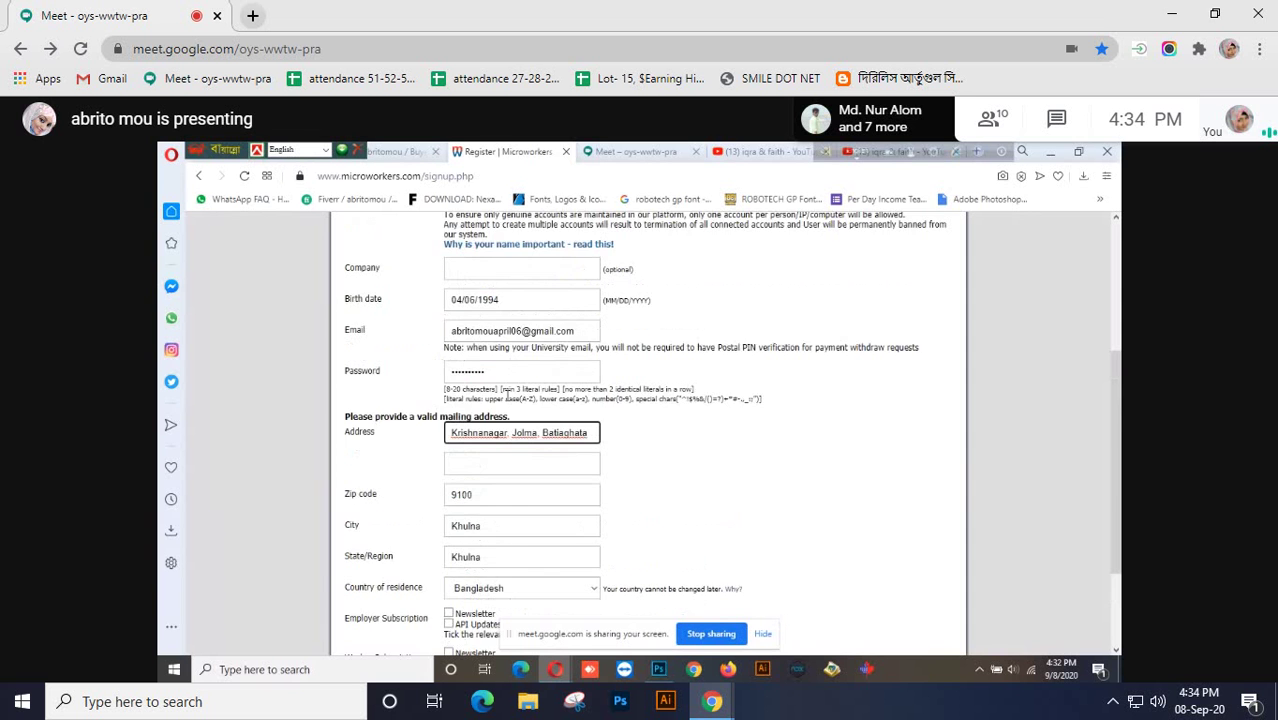
{"action": "scroll", "coordinate": [510, 398], "scroll_direction": "down", "scroll_amount": 1}
{"action": "scroll", "coordinate": [535, 432], "scroll_direction": "down", "scroll_amount": 1}
{"action": "scroll", "coordinate": [537, 438], "scroll_direction": "up", "scroll_amount": 1}
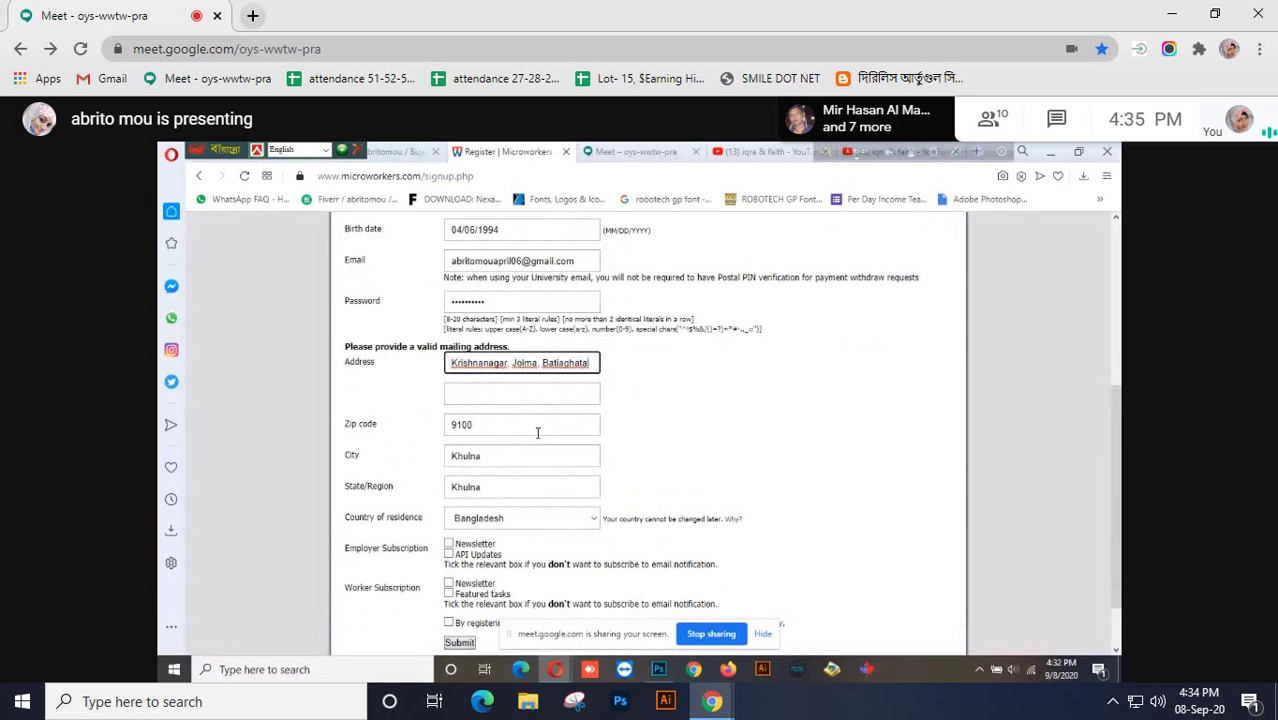
{"action": "scroll", "coordinate": [537, 432], "scroll_direction": "down", "scroll_amount": 1}
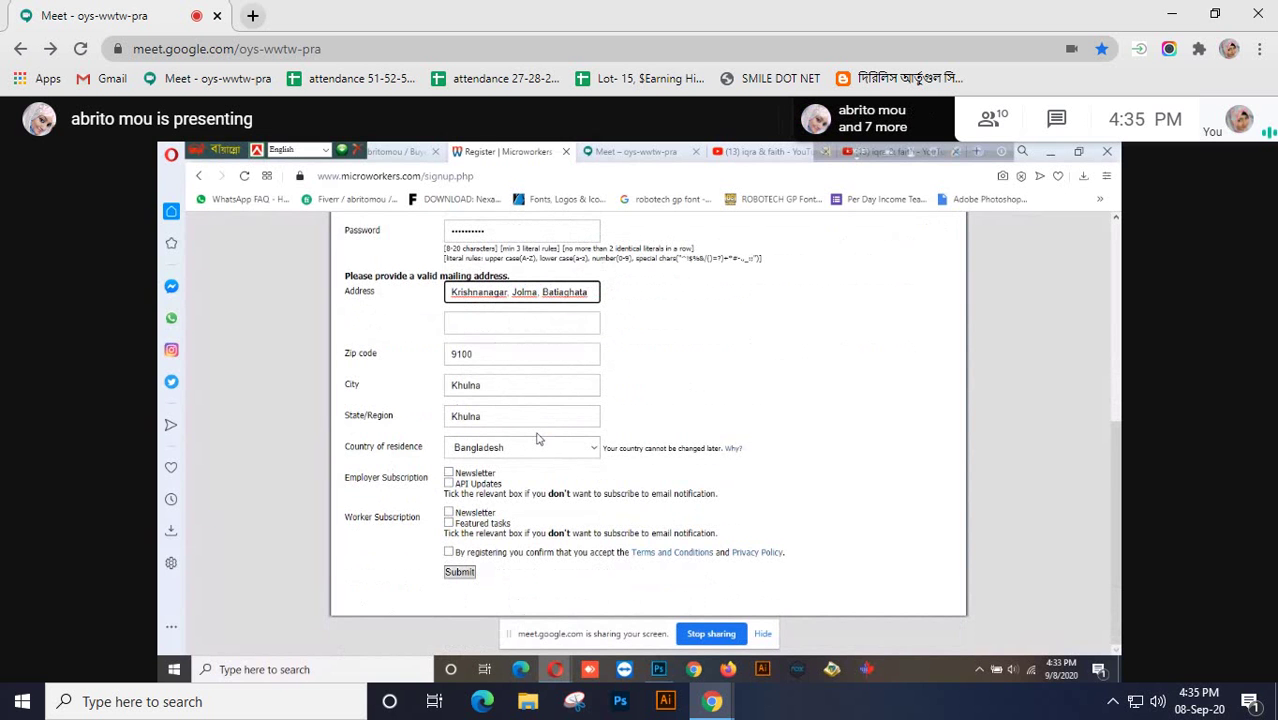
{"action": "left_click", "coordinate": [595, 449]}
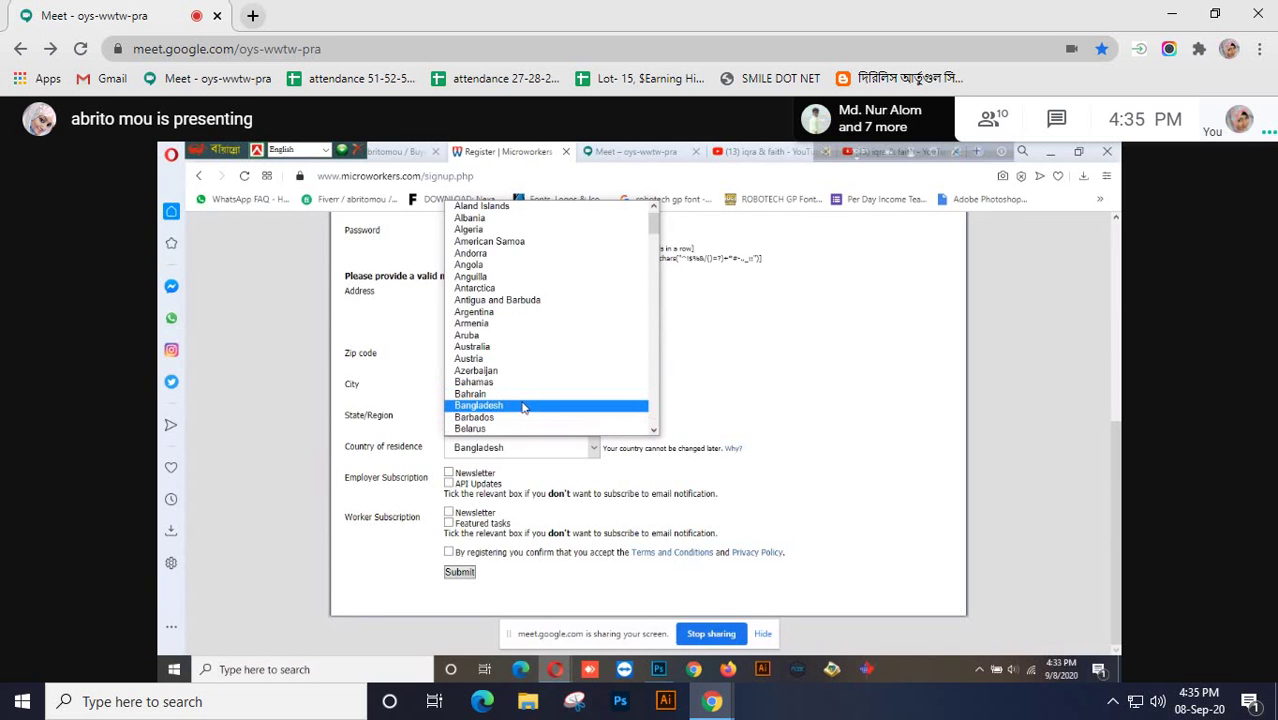
{"action": "left_click", "coordinate": [522, 407]}
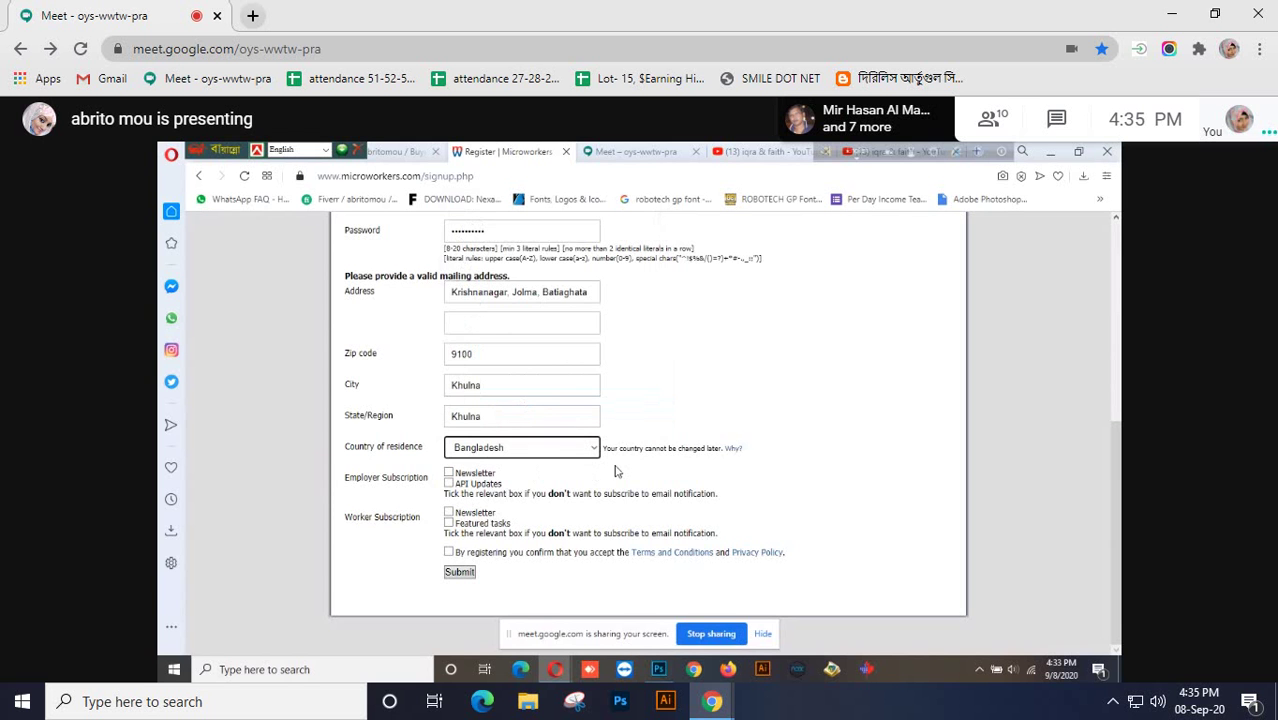
{"action": "scroll", "coordinate": [615, 471], "scroll_direction": "up", "scroll_amount": 5}
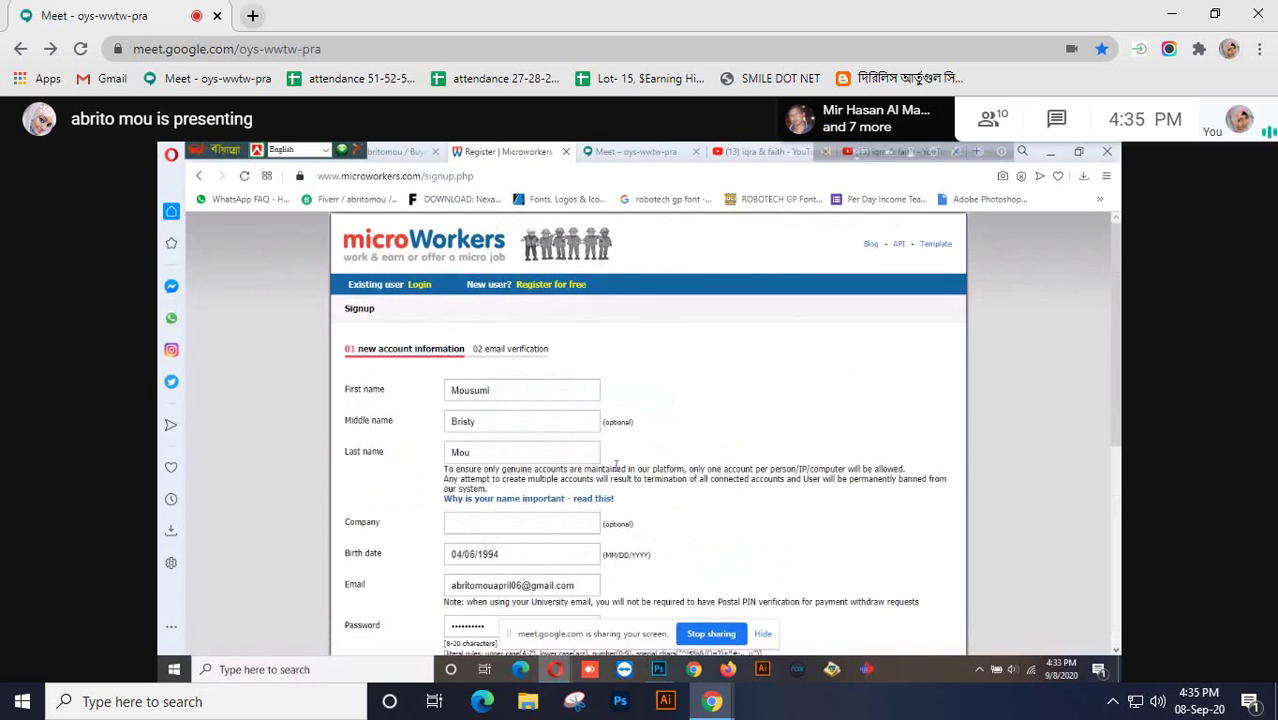
{"action": "scroll", "coordinate": [615, 468], "scroll_direction": "down", "scroll_amount": 5}
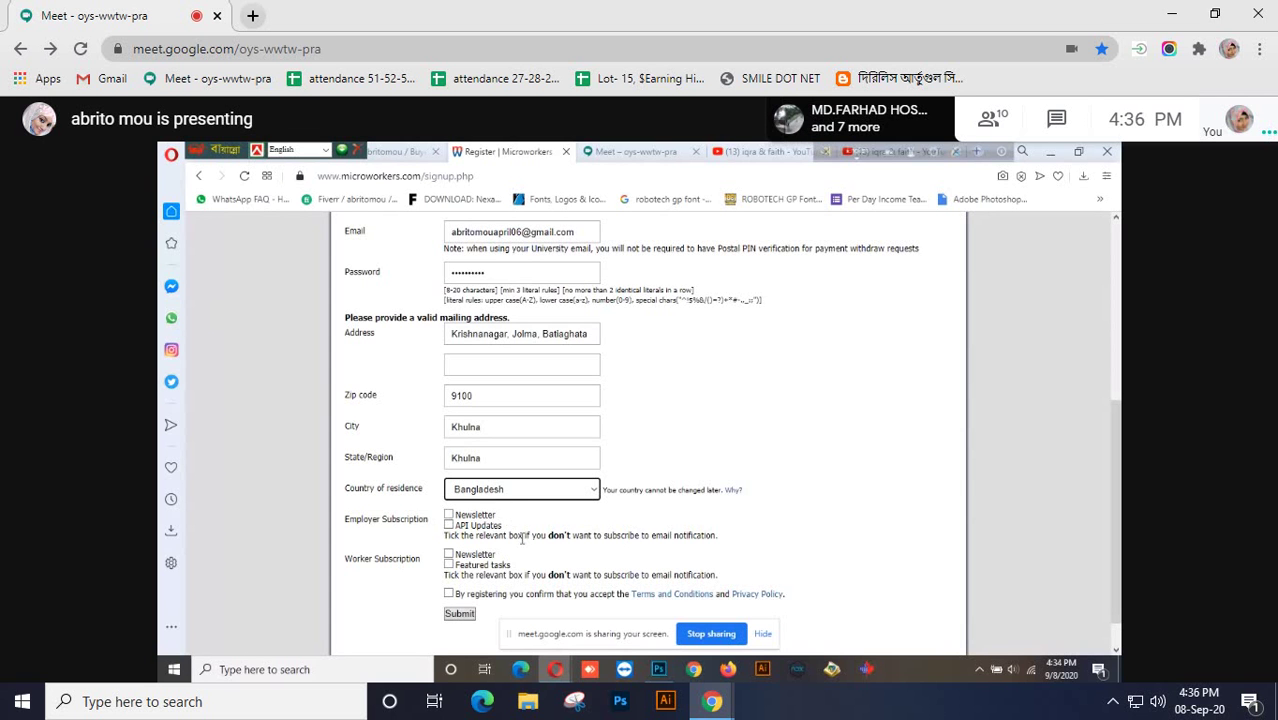
{"action": "scroll", "coordinate": [521, 539], "scroll_direction": "down", "scroll_amount": 1}
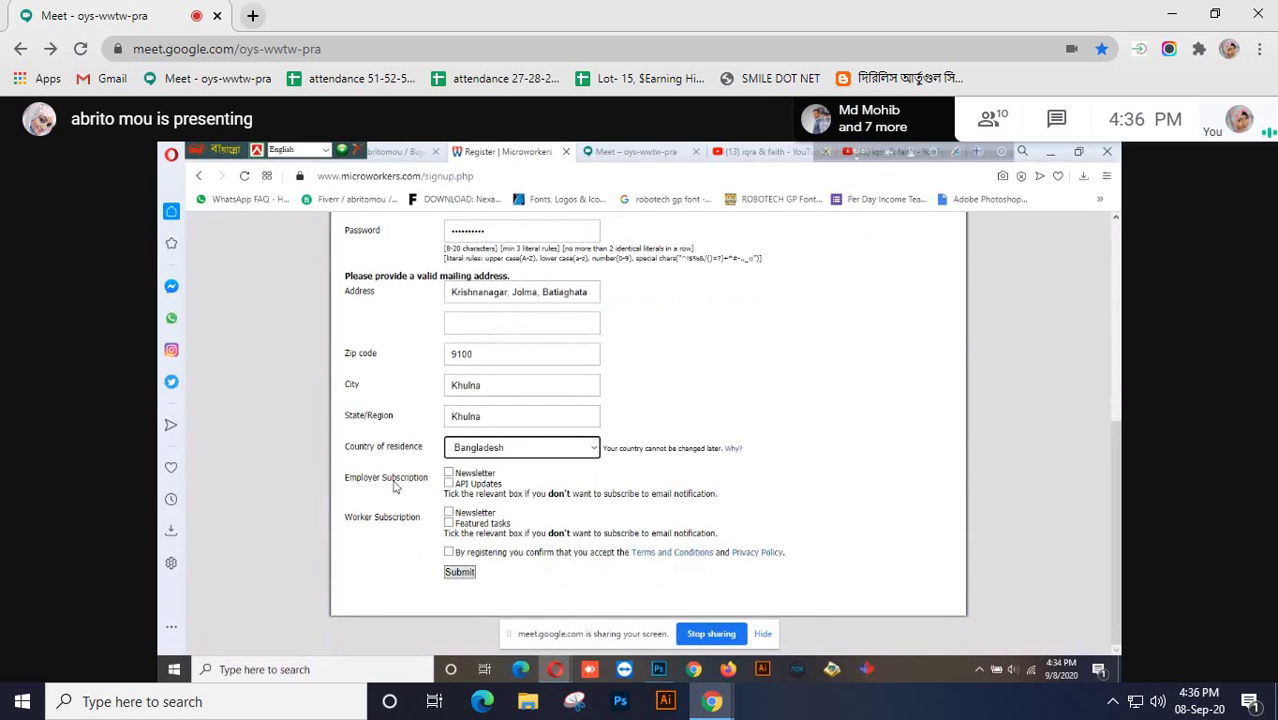
Tick Employer Newsletter, Worker Newsletter, Featured tasks and the terms-agreement checkboxes
{"action": "left_click", "coordinate": [449, 474]}
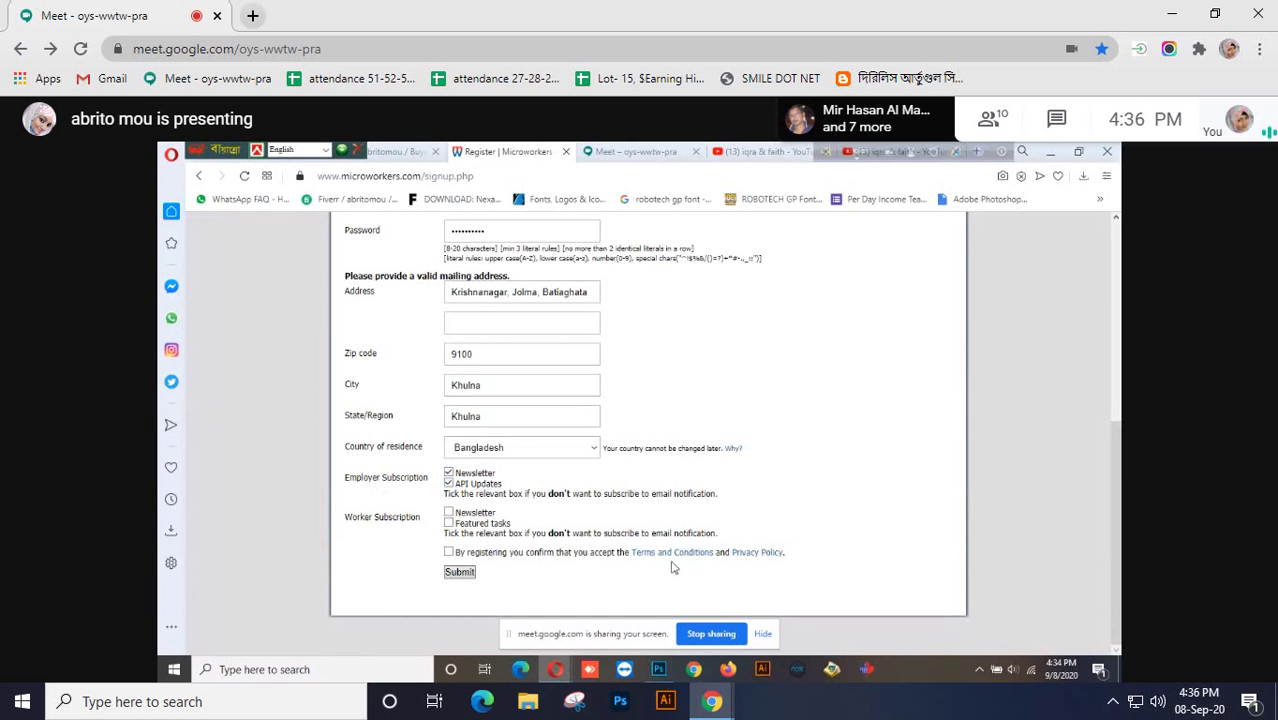
{"action": "left_click", "coordinate": [448, 512]}
{"action": "left_click", "coordinate": [448, 523]}
{"action": "left_click", "coordinate": [448, 552]}
{"action": "scroll", "coordinate": [573, 566], "scroll_direction": "up", "scroll_amount": 1}
{"action": "scroll", "coordinate": [573, 566], "scroll_direction": "down", "scroll_amount": 1}
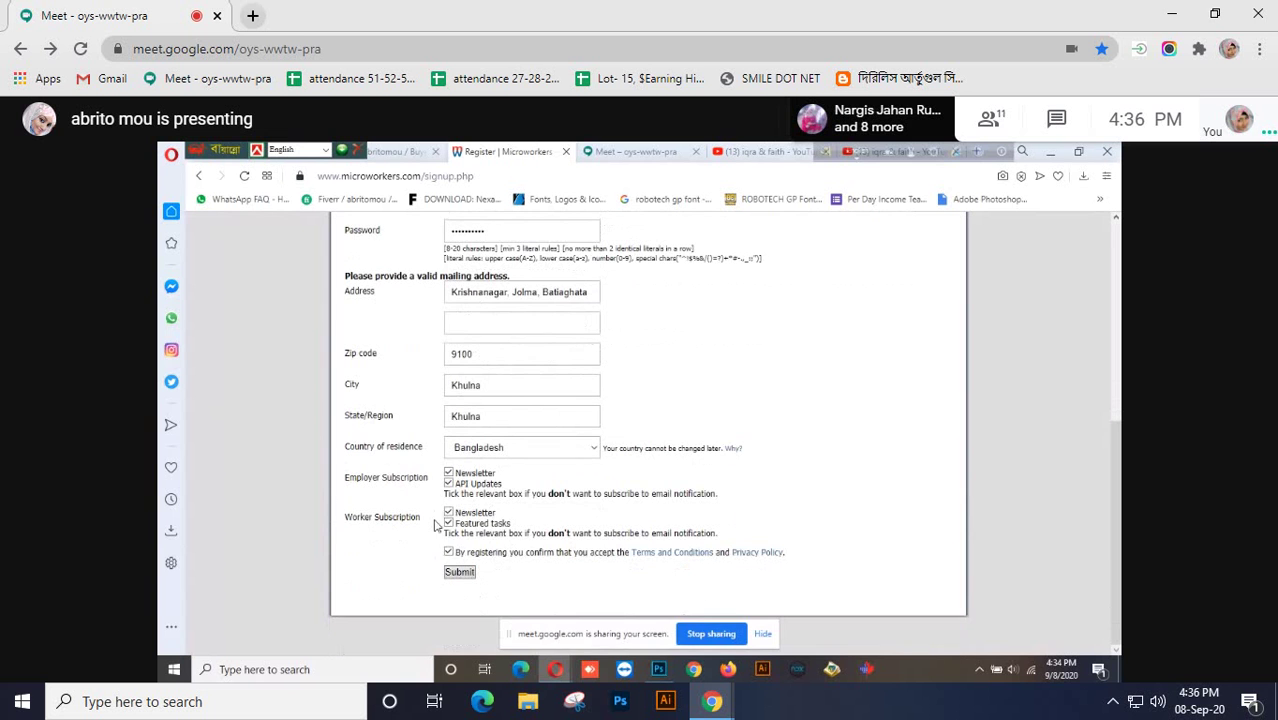
{"action": "left_click", "coordinate": [448, 524]}
{"action": "left_click", "coordinate": [448, 524]}
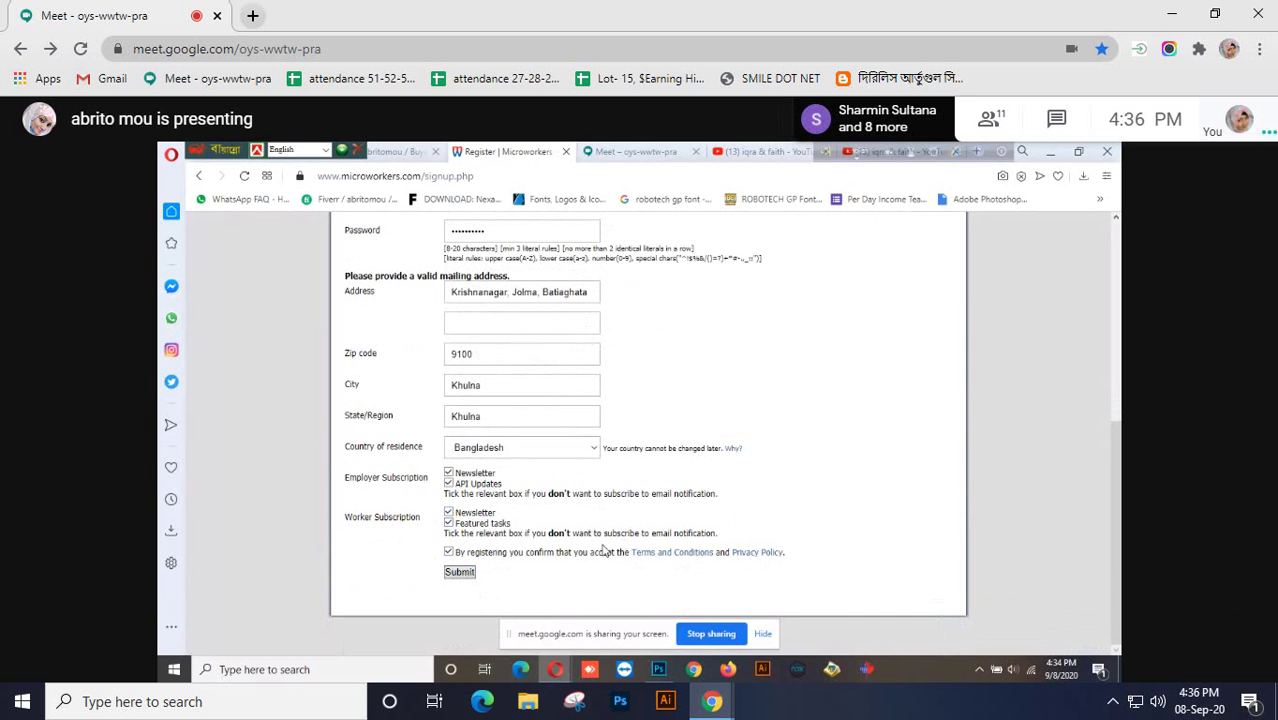
{"action": "scroll", "coordinate": [590, 589], "scroll_direction": "up", "scroll_amount": 5}
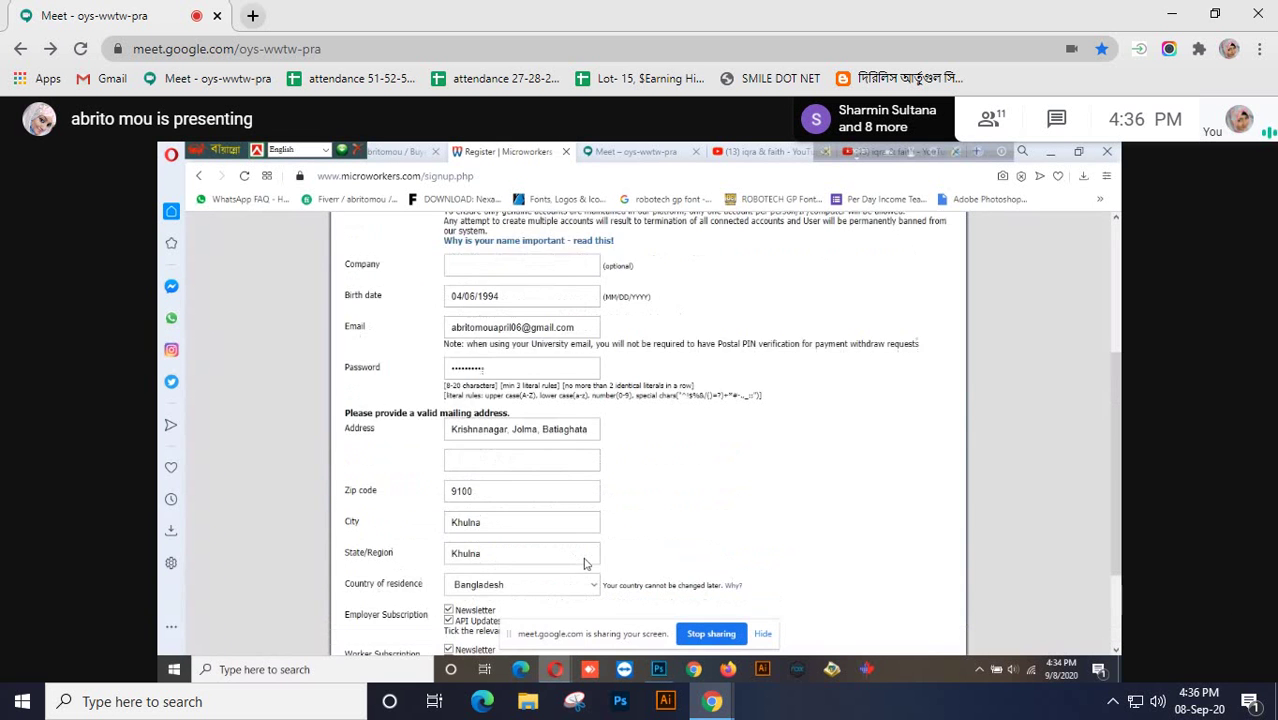
{"action": "scroll", "coordinate": [585, 563], "scroll_direction": "down", "scroll_amount": 3}
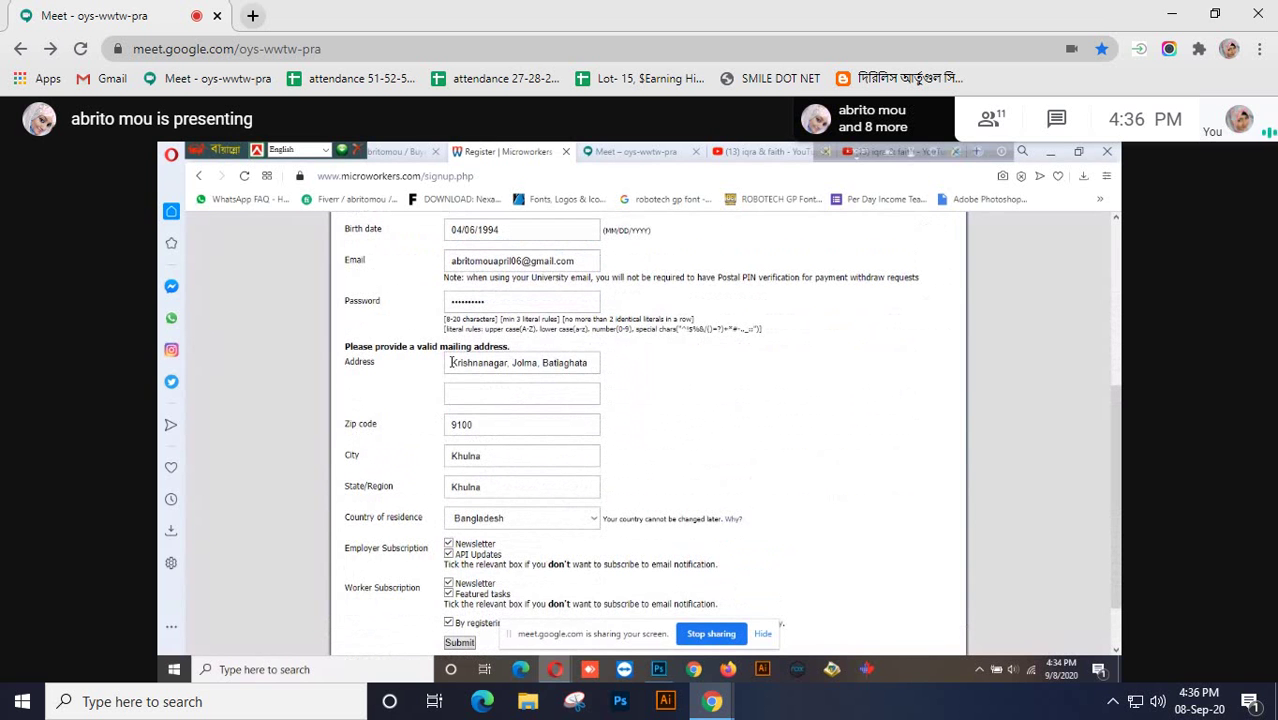
{"action": "scroll", "coordinate": [645, 496], "scroll_direction": "up", "scroll_amount": 4}
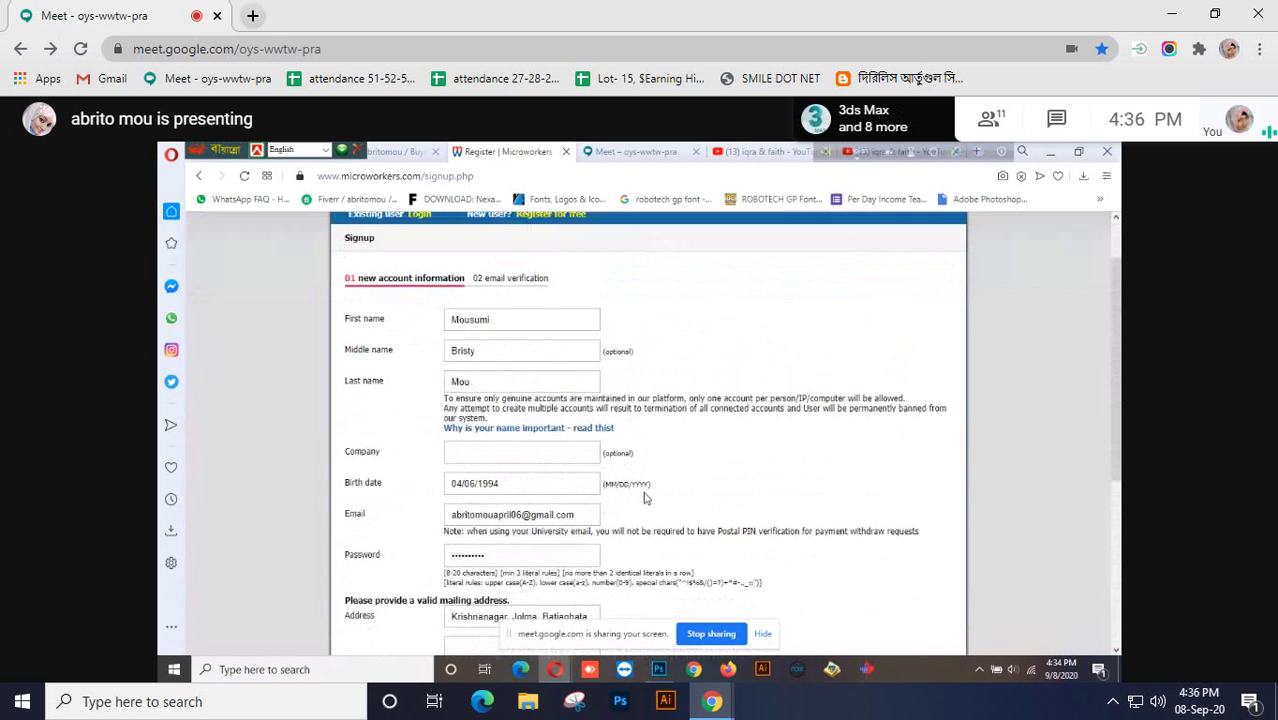
{"action": "scroll", "coordinate": [645, 496], "scroll_direction": "down", "scroll_amount": 1}
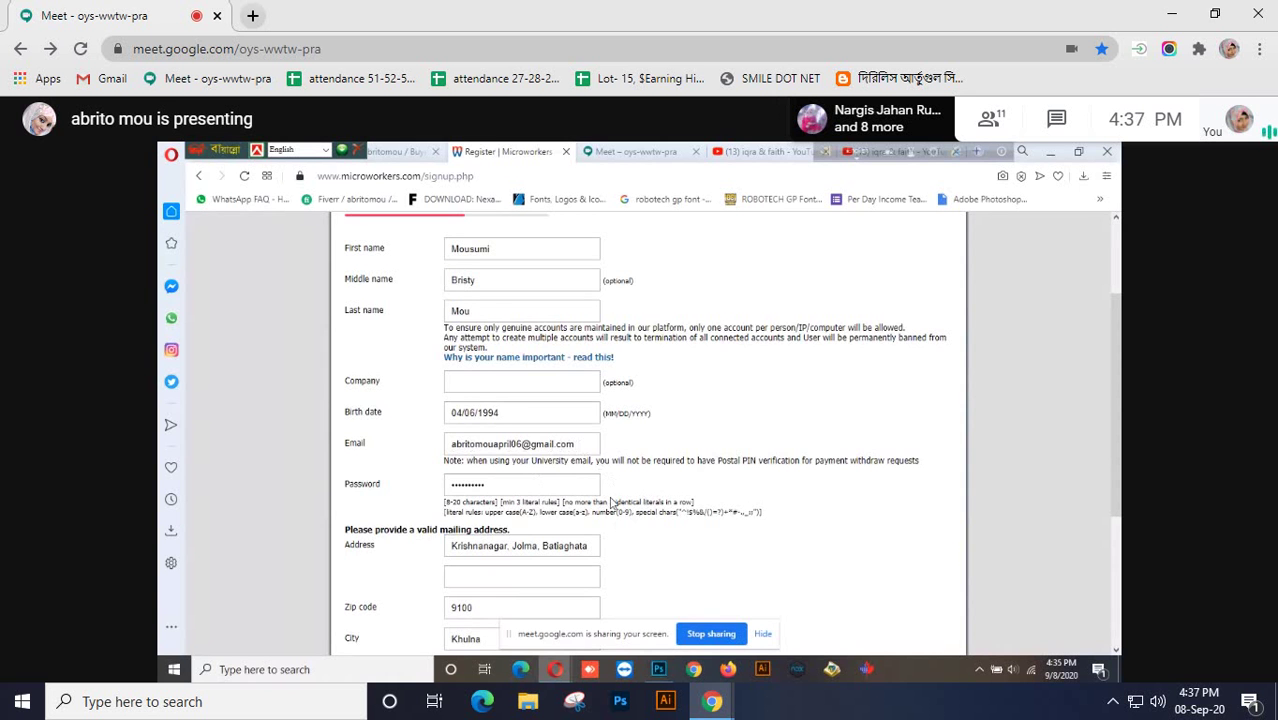
{"action": "scroll", "coordinate": [658, 495], "scroll_direction": "down", "scroll_amount": 4}
{"action": "scroll", "coordinate": [612, 503], "scroll_direction": "up", "scroll_amount": 6}
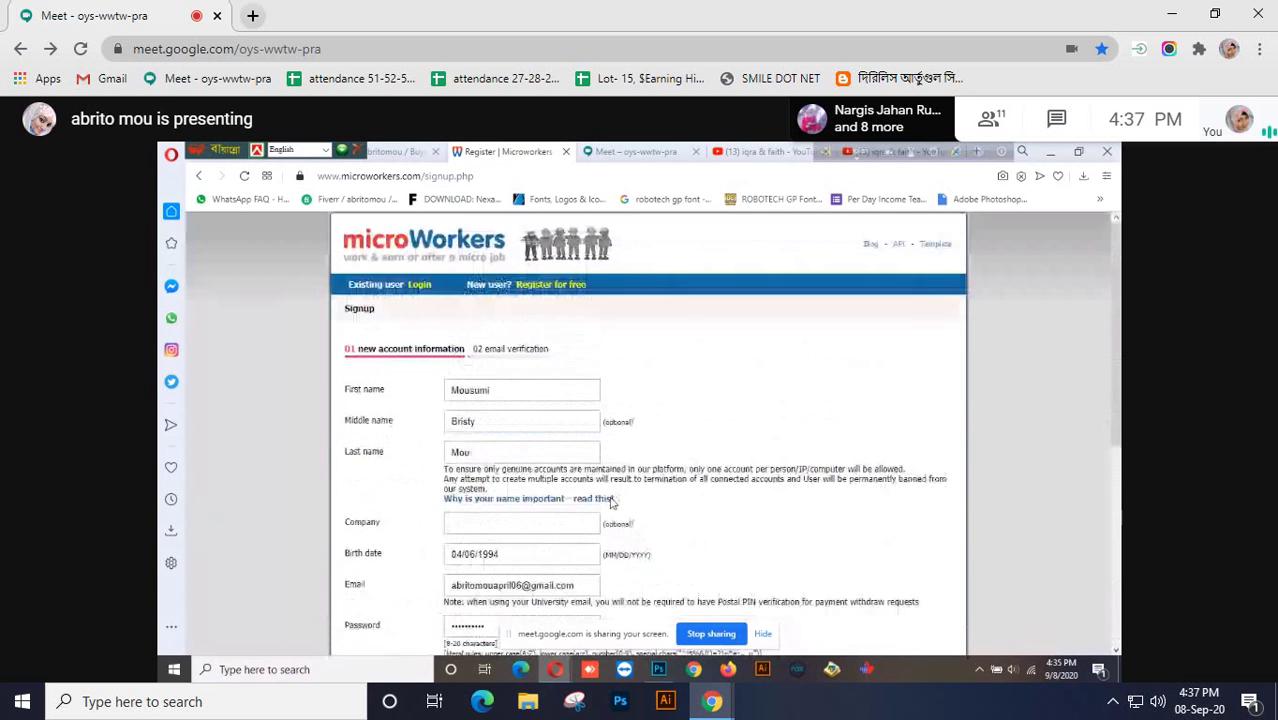
{"action": "scroll", "coordinate": [612, 503], "scroll_direction": "down", "scroll_amount": 3}
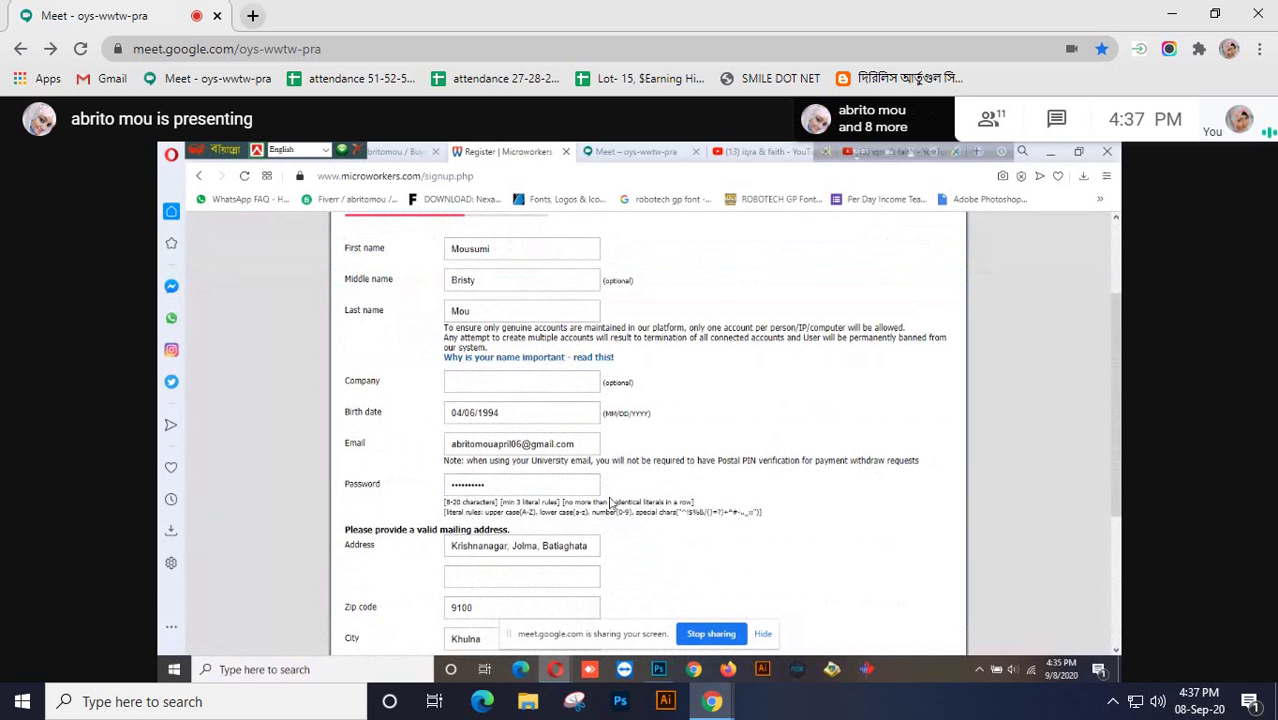
{"action": "scroll", "coordinate": [608, 500], "scroll_direction": "down", "scroll_amount": 3}
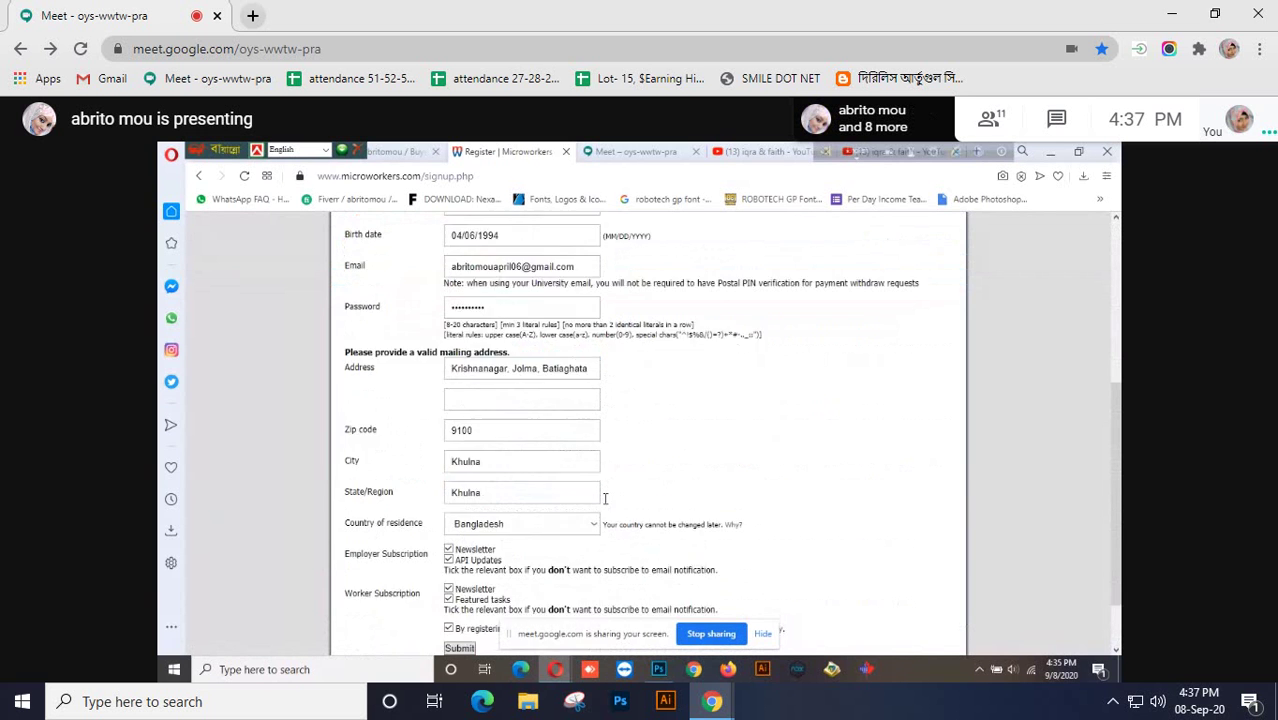
{"action": "scroll", "coordinate": [605, 498], "scroll_direction": "down", "scroll_amount": 2}
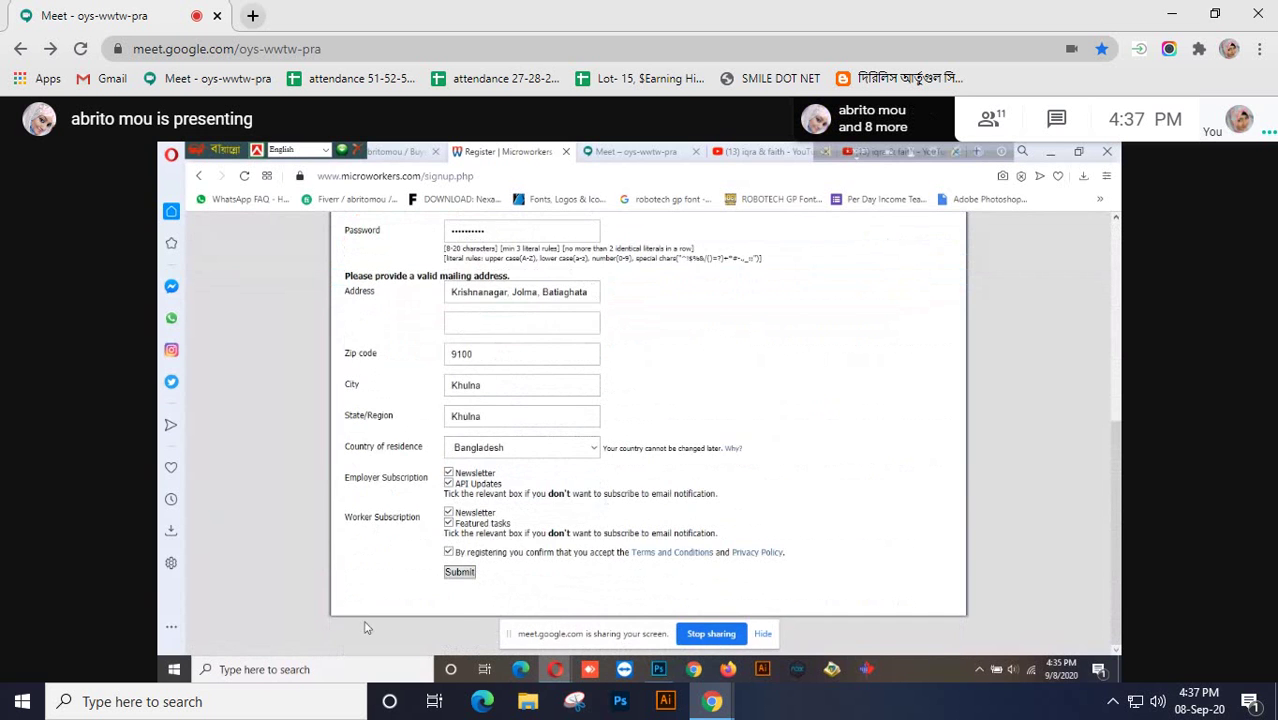
Submit the signup form and check the 'IP is not unique' error
{"action": "left_click", "coordinate": [460, 574]}
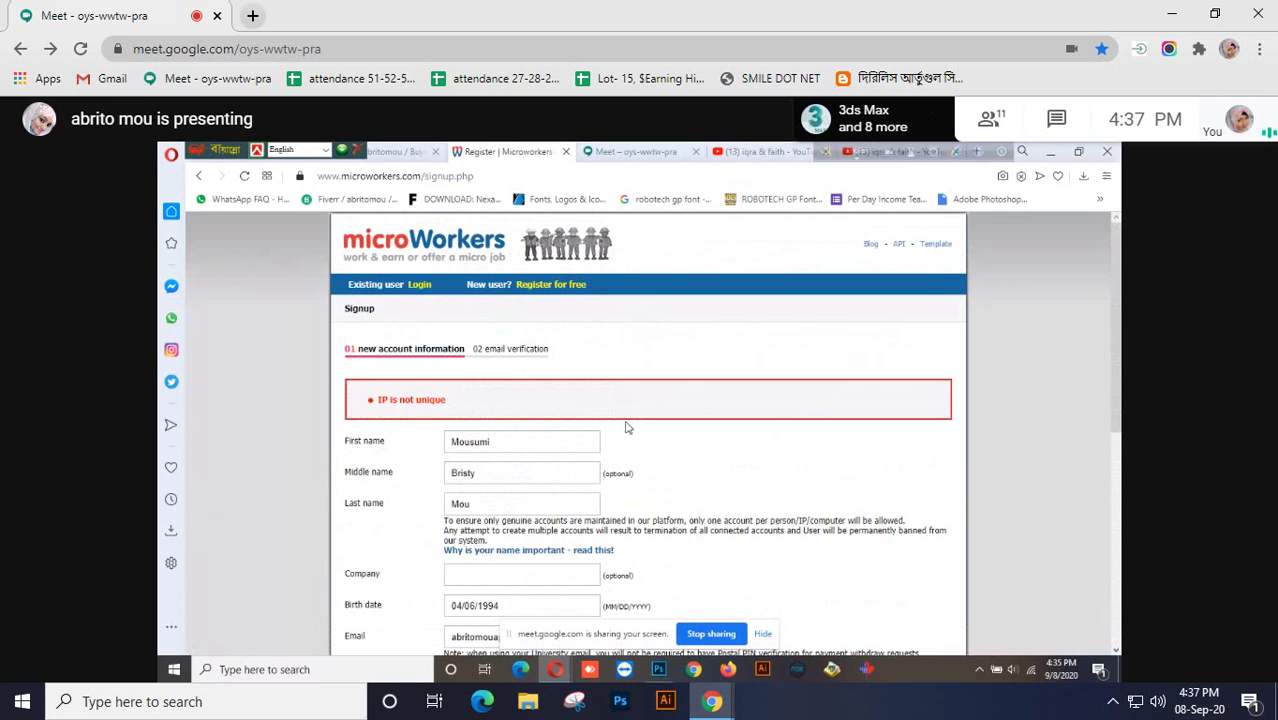
{"action": "scroll", "coordinate": [627, 427], "scroll_direction": "down", "scroll_amount": 3}
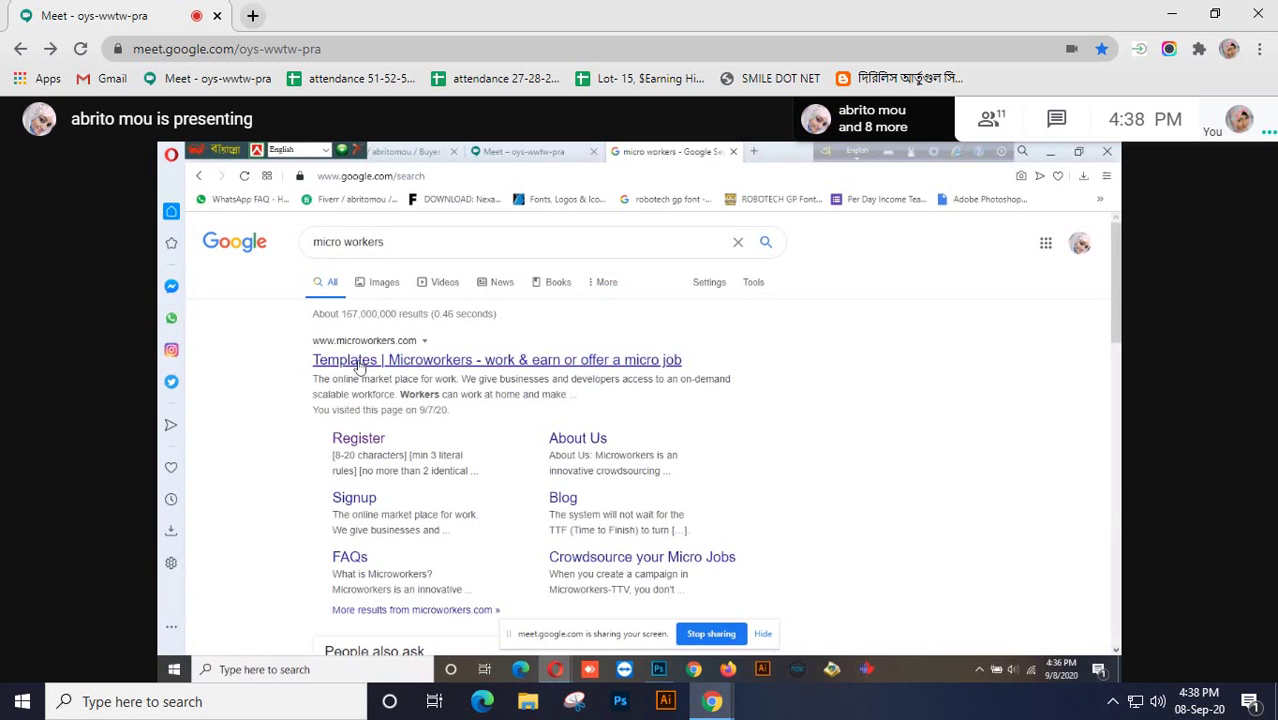
Open the Microworkers website from the Google results for micro workers
{"action": "left_click", "coordinate": [358, 366]}
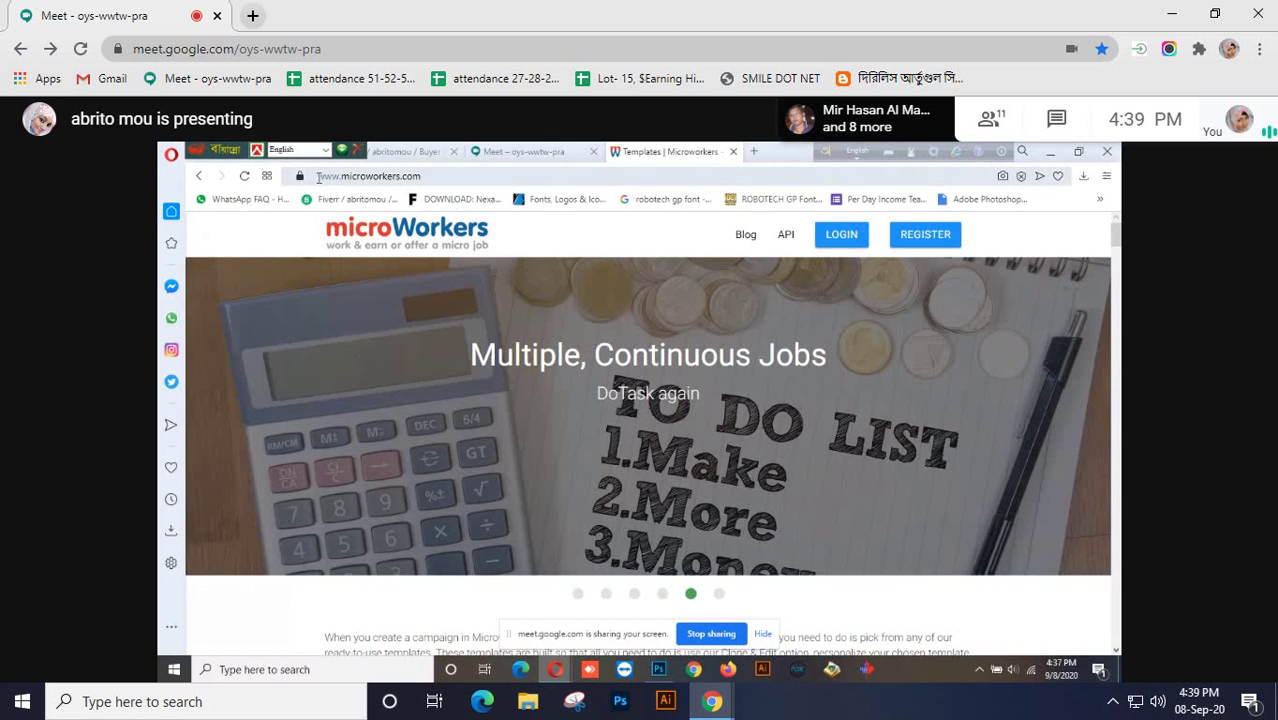
Stop presenting the Microworkers page in Google Meet and bring up the presentation options
{"action": "left_click_drag", "start_coordinate": [320, 177], "coordinate": [427, 190]}
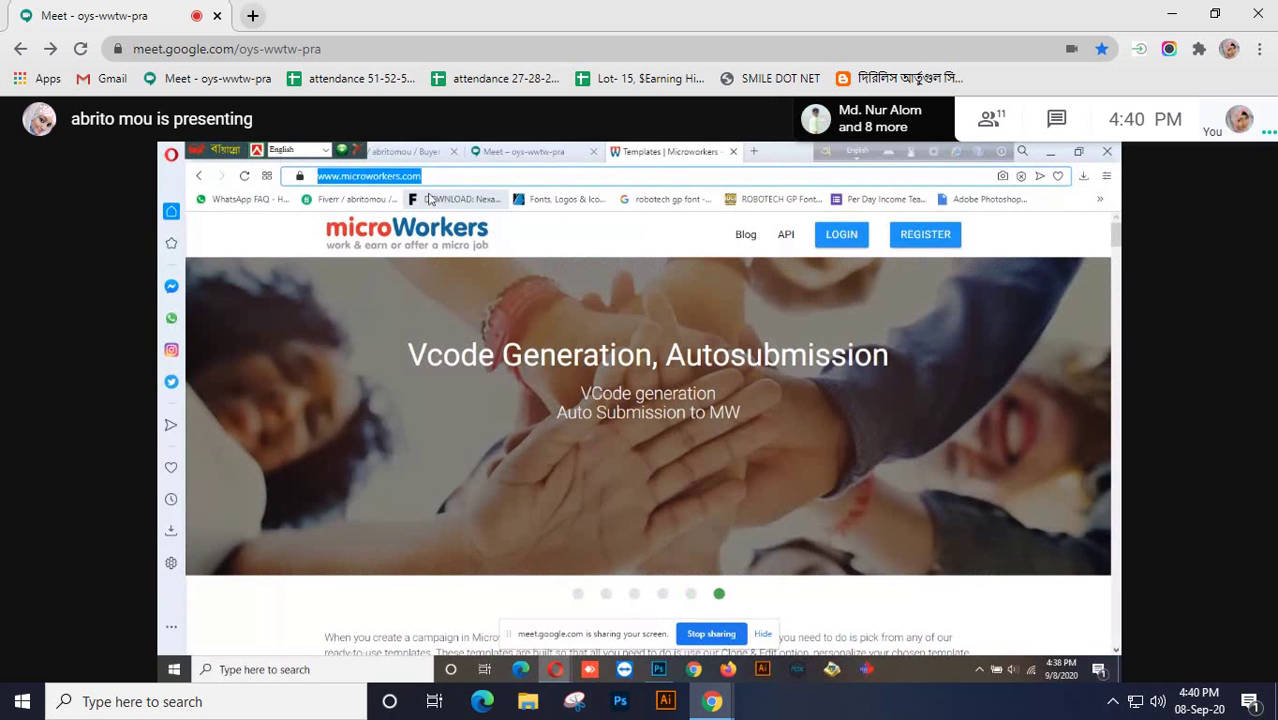
{"action": "left_click", "coordinate": [1113, 702]}
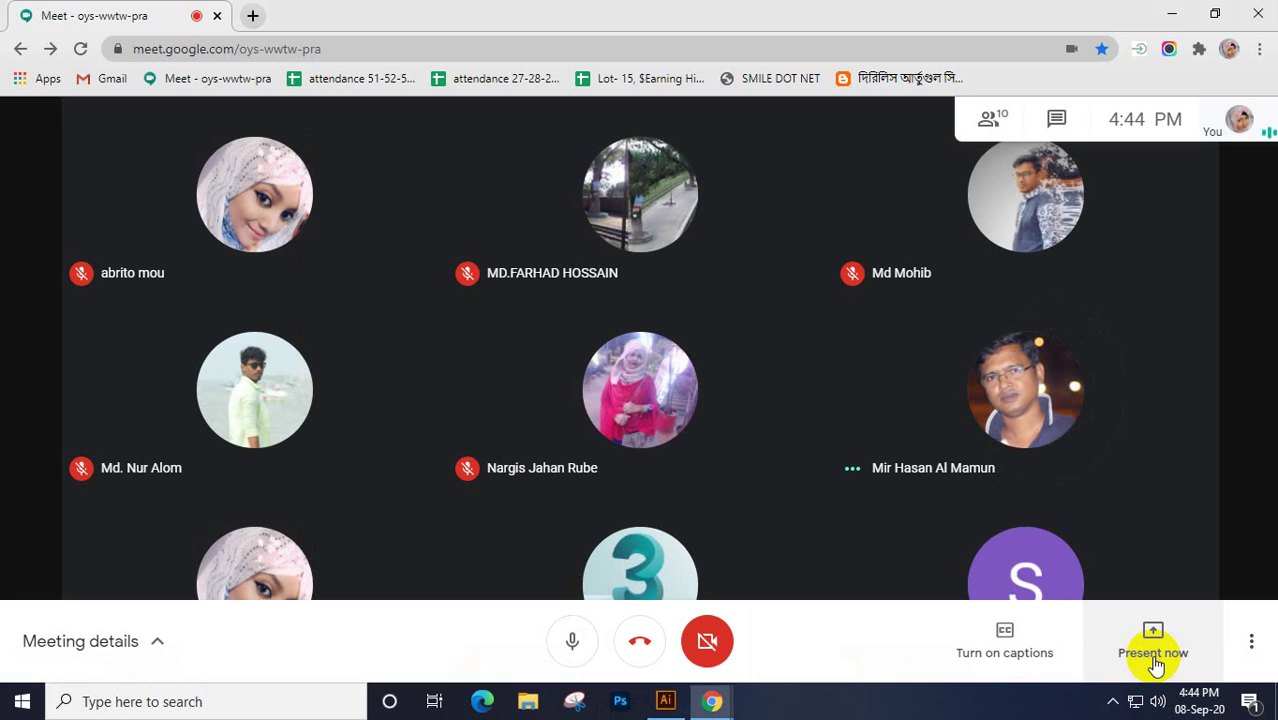
{"action": "left_click", "coordinate": [1155, 662]}
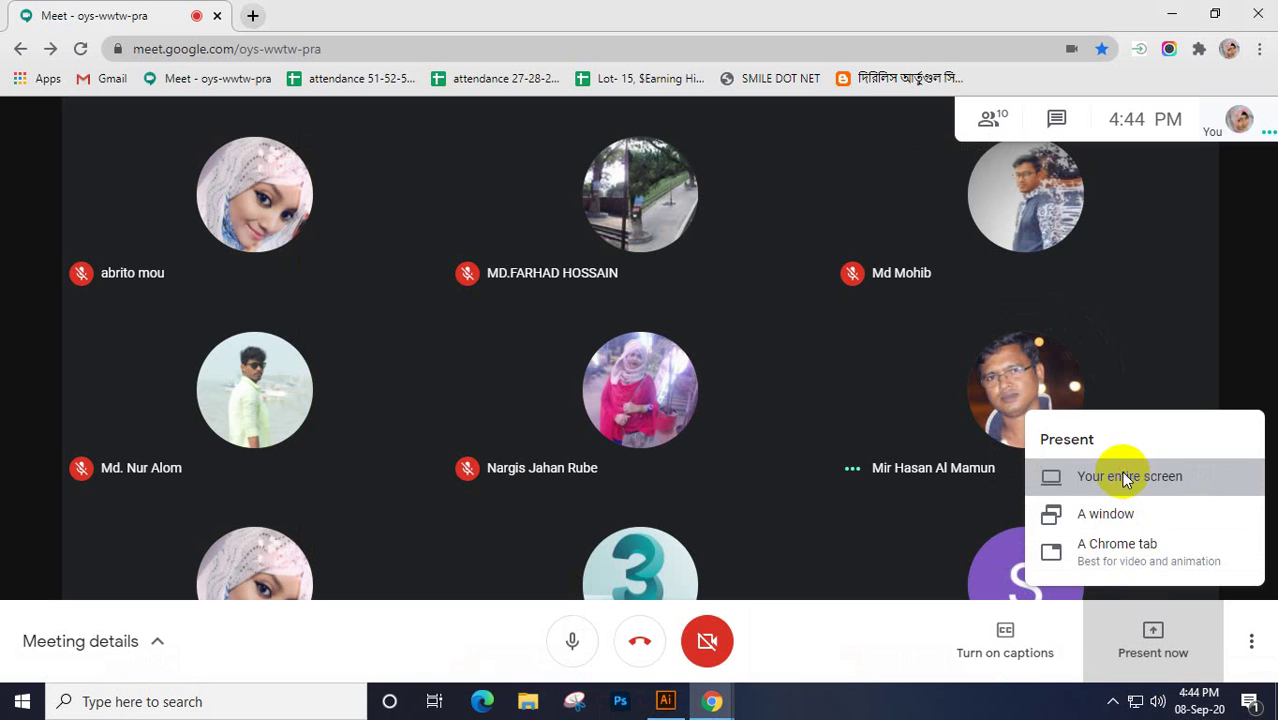
Share the entire screen in Google Meet, hide the sharing notice, and launch Illustrator
{"action": "left_click", "coordinate": [1127, 478]}
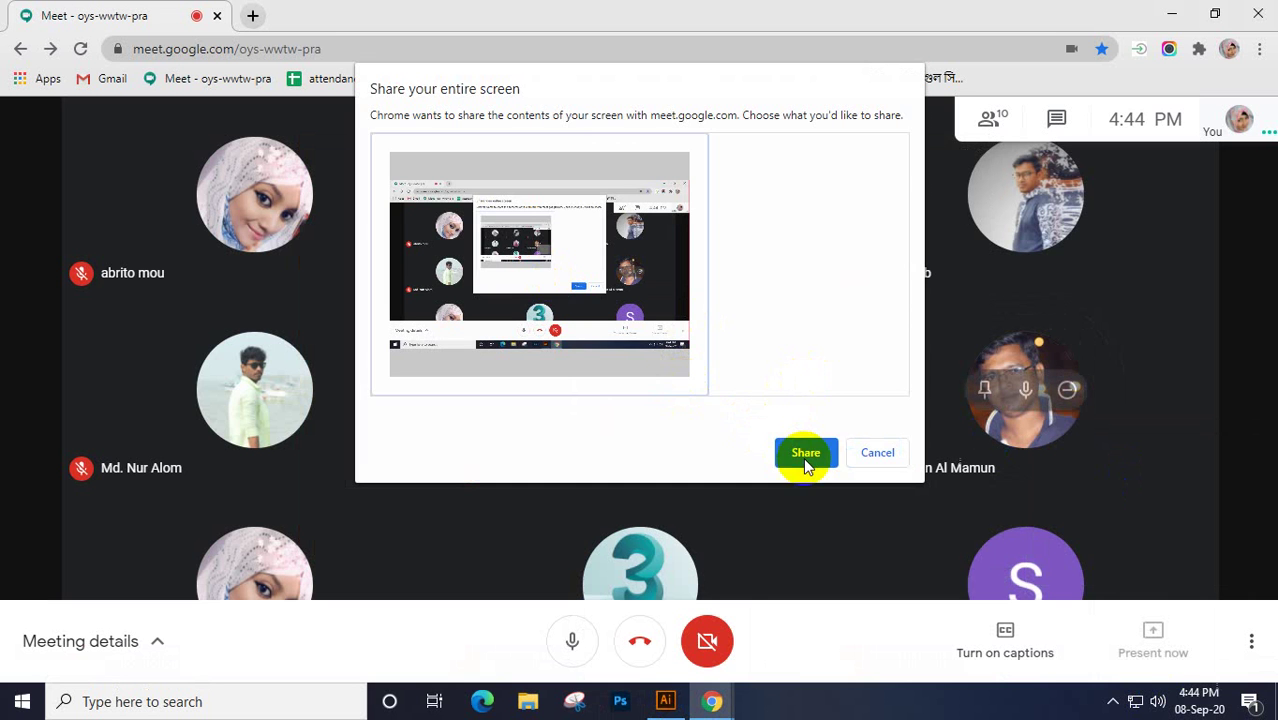
{"action": "left_click", "coordinate": [806, 453]}
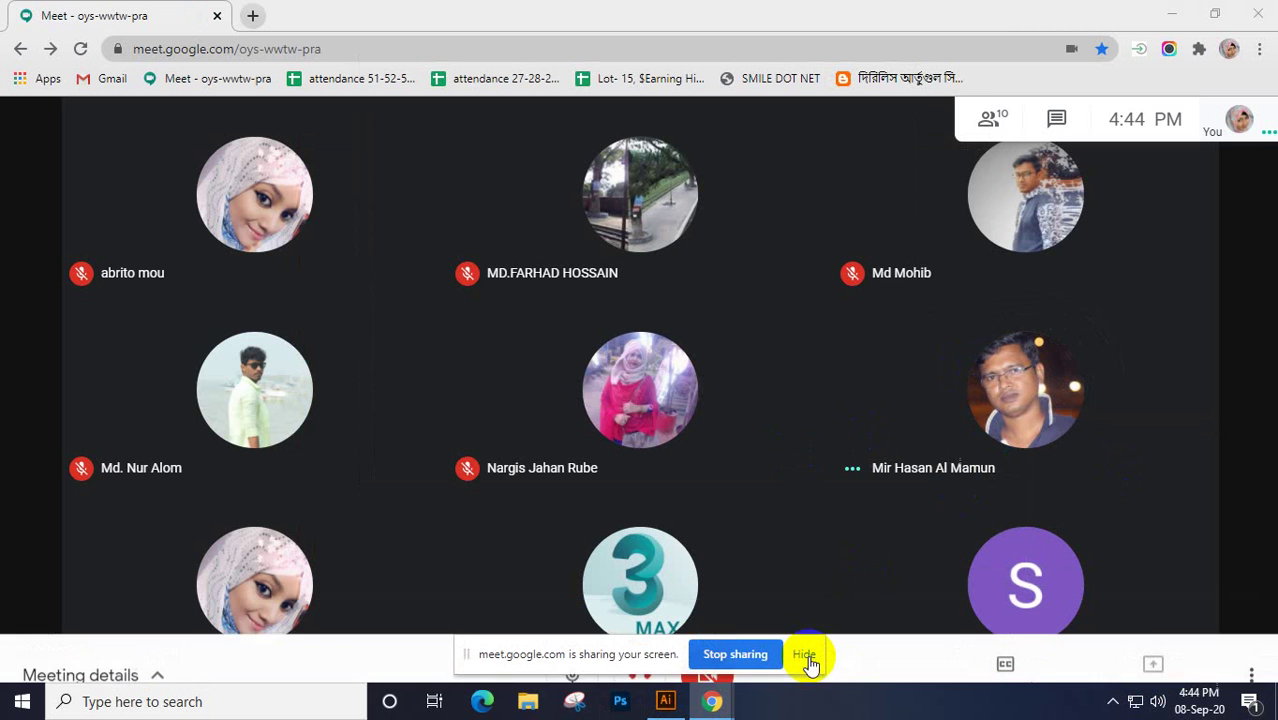
{"action": "left_click", "coordinate": [805, 654]}
{"action": "left_click", "coordinate": [662, 702]}
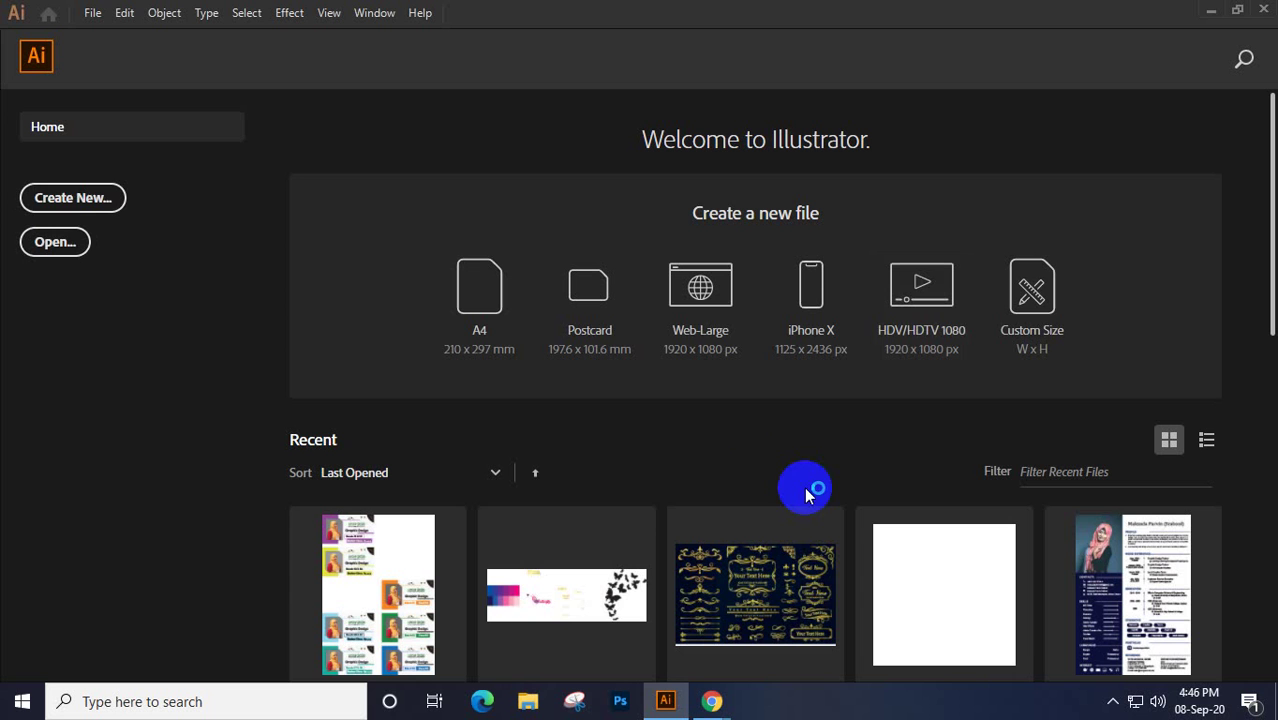
Create a new 7 x 5 in Custom-preset CMYK document, Untitled-1
{"action": "left_click", "coordinate": [60, 195]}
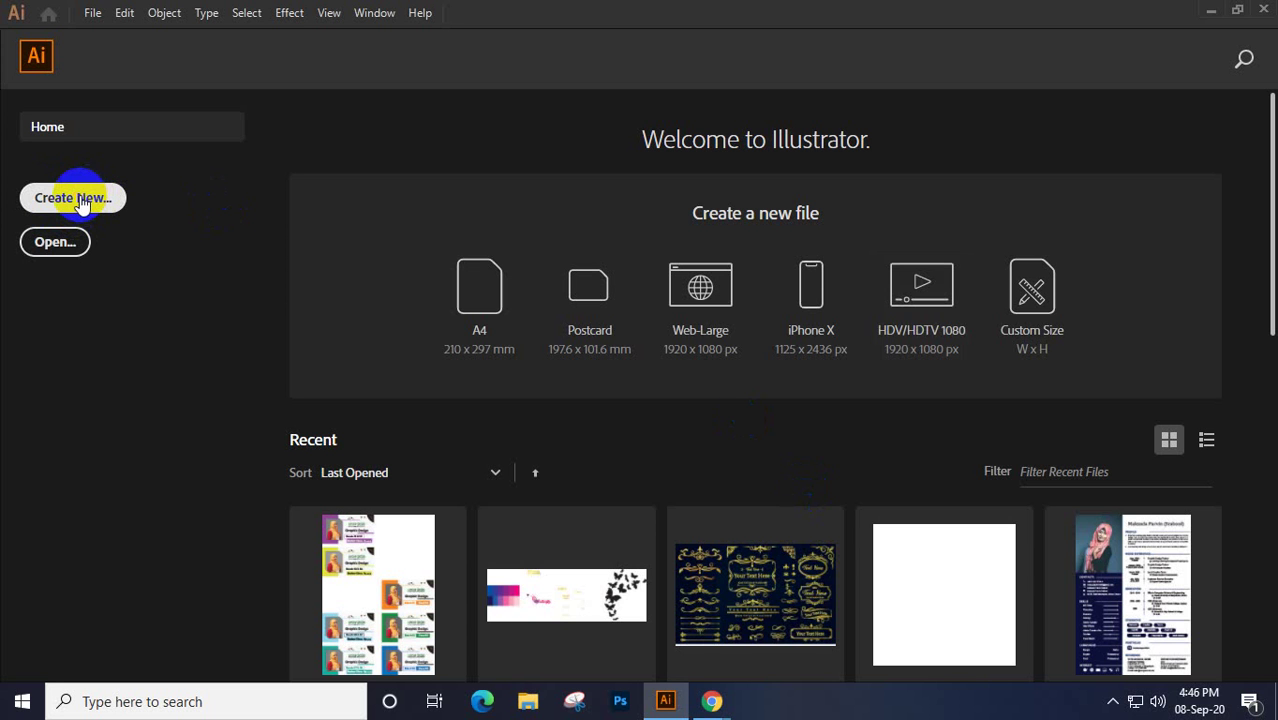
{"action": "left_click", "coordinate": [185, 487]}
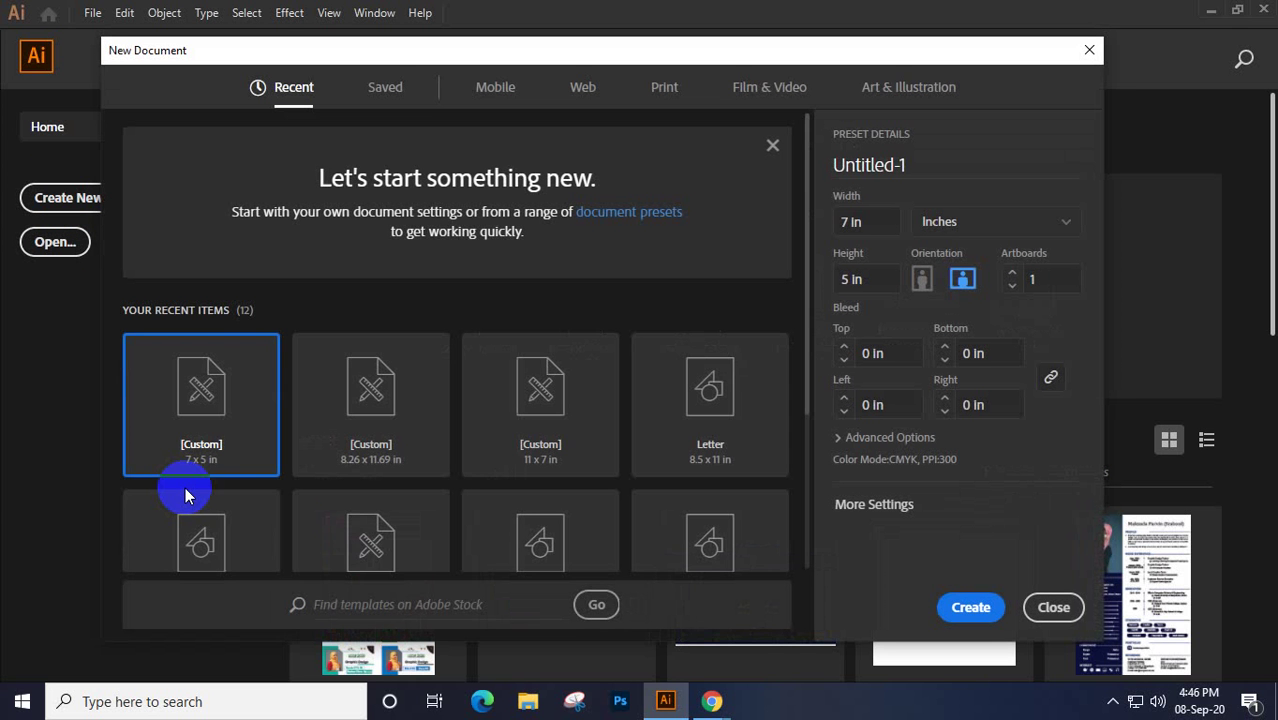
{"action": "left_click", "coordinate": [967, 610]}
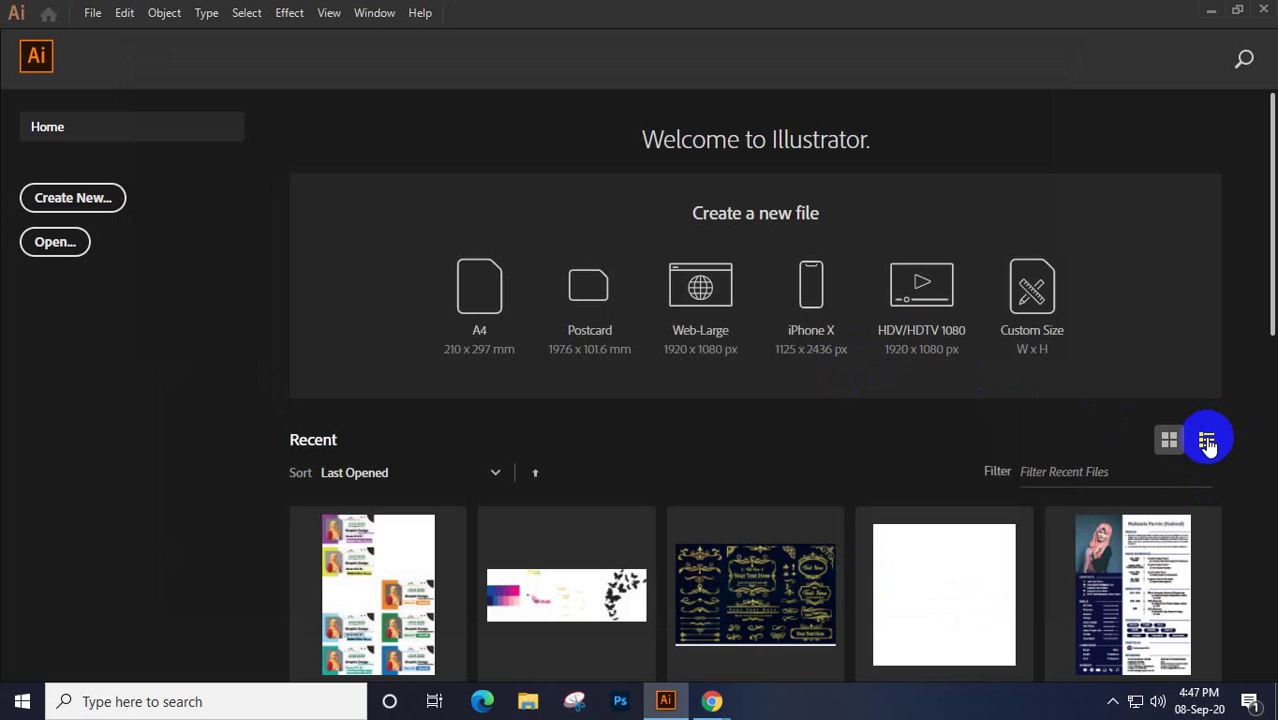
{"action": "left_click", "coordinate": [1207, 443]}
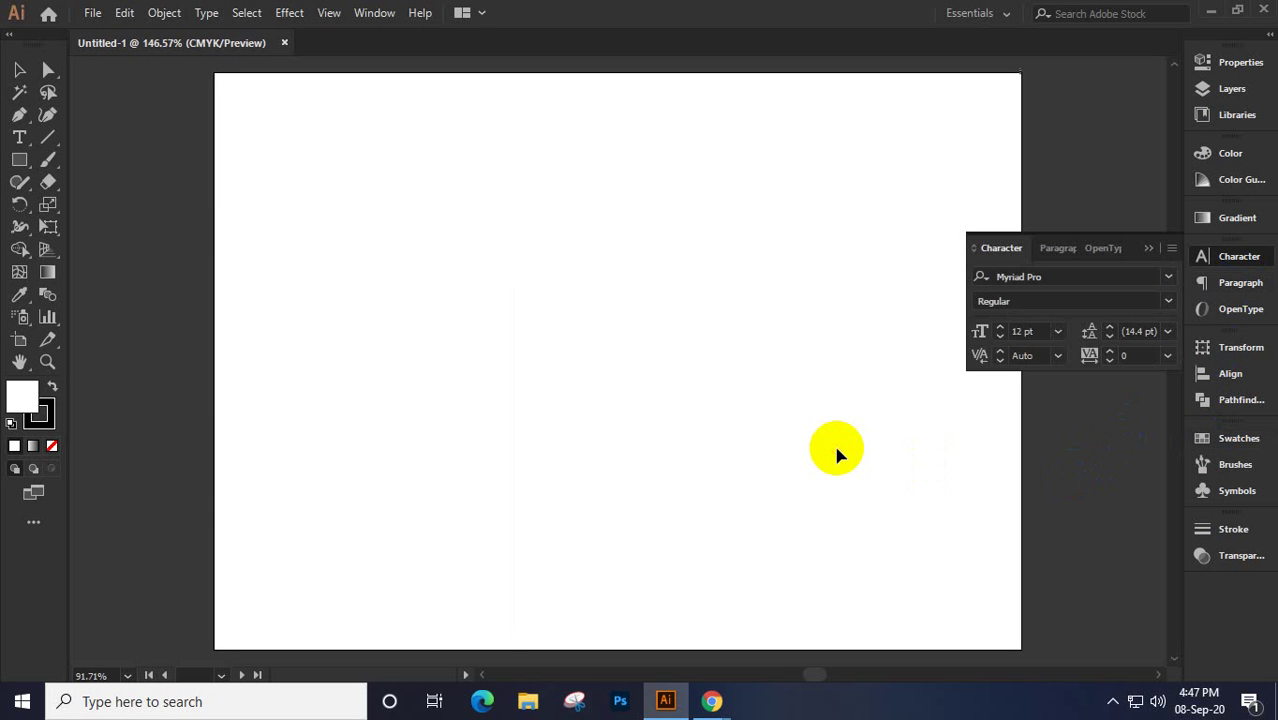
Close the floating Character panel and view the artboard at 100%
{"action": "left_click", "coordinate": [1148, 250]}
{"action": "key", "text": "ctrl+1"}
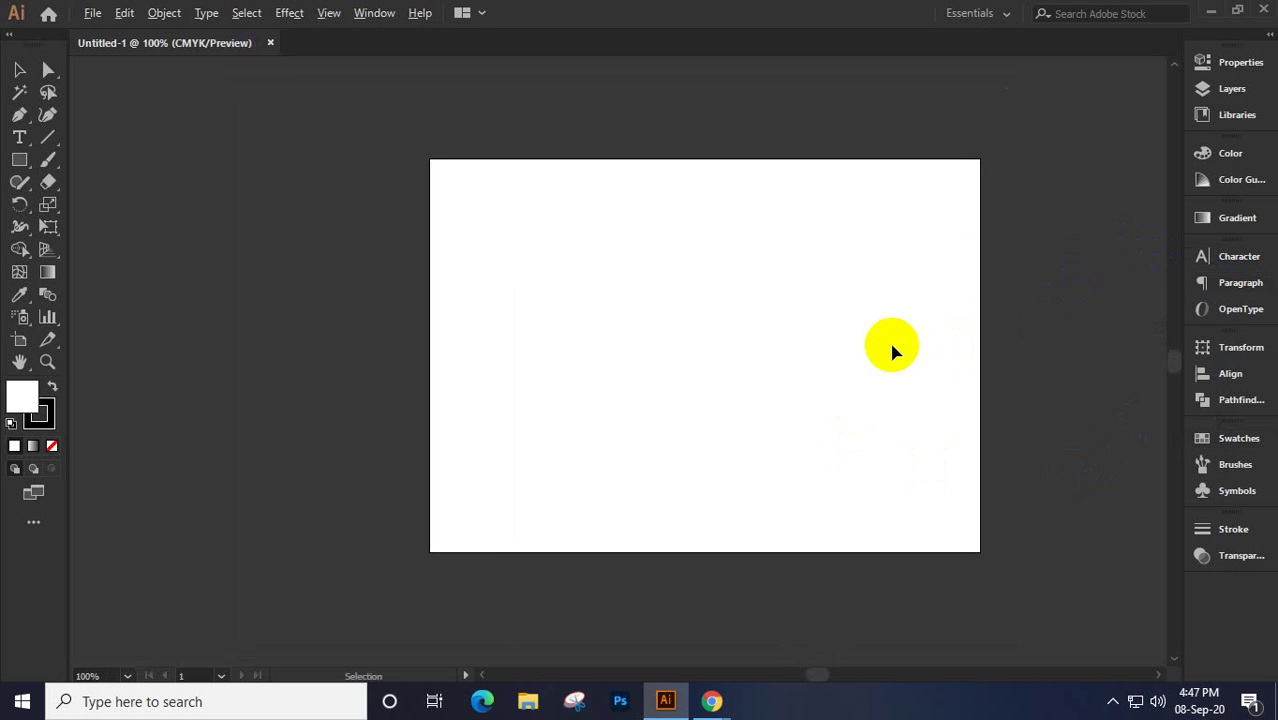
{"action": "left_click_drag", "start_coordinate": [893, 357], "coordinate": [864, 362]}
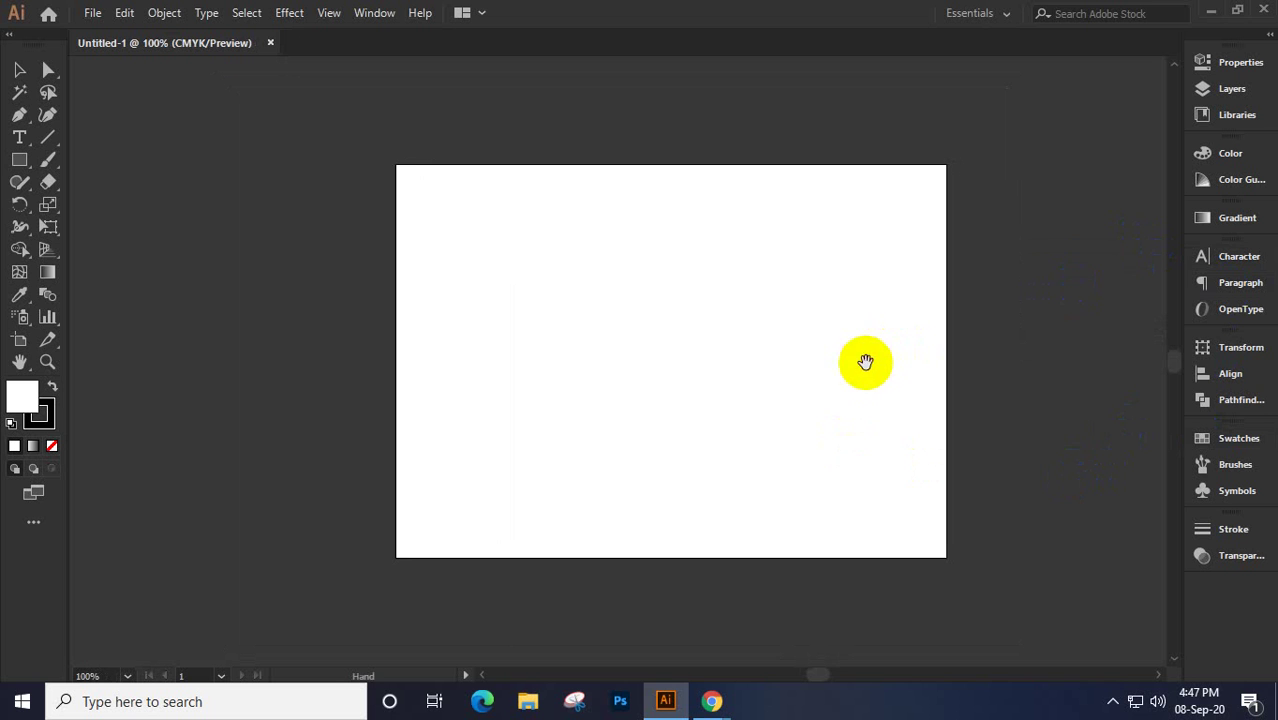
Browse the Scale and Width tool groups, then select the Line Segment Tool
{"action": "left_click", "coordinate": [48, 207]}
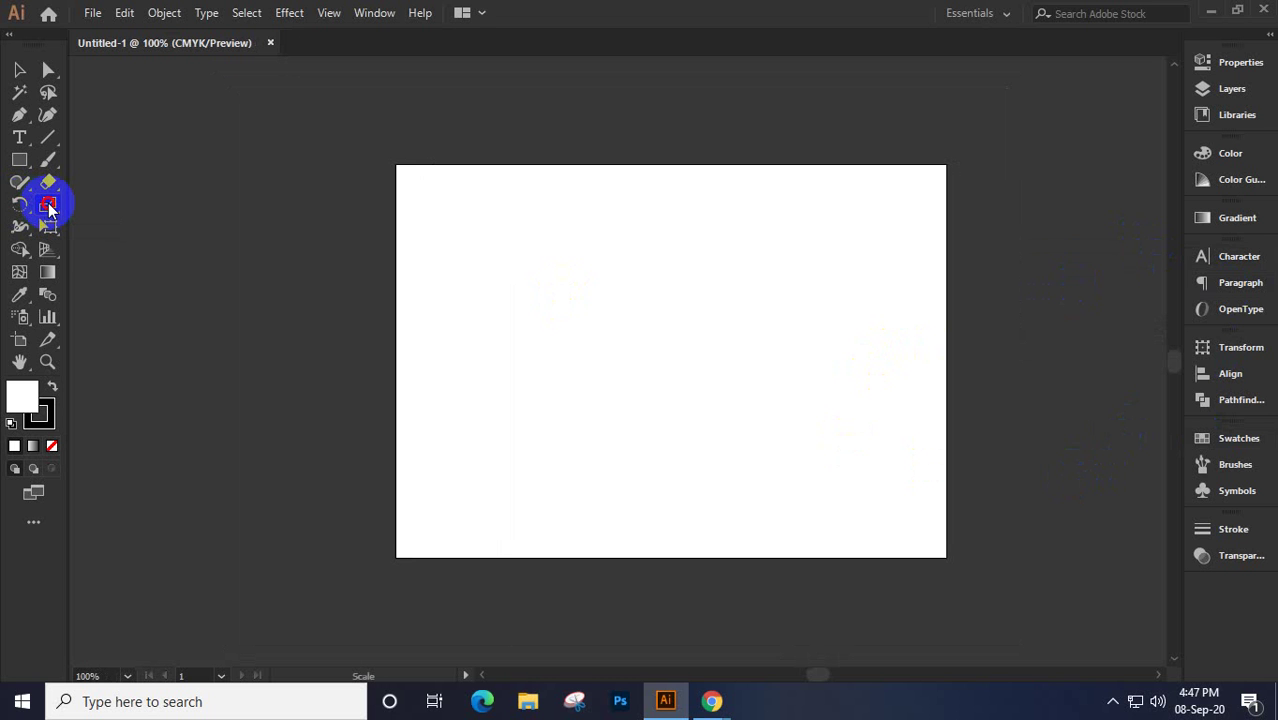
{"action": "left_click", "coordinate": [48, 207]}
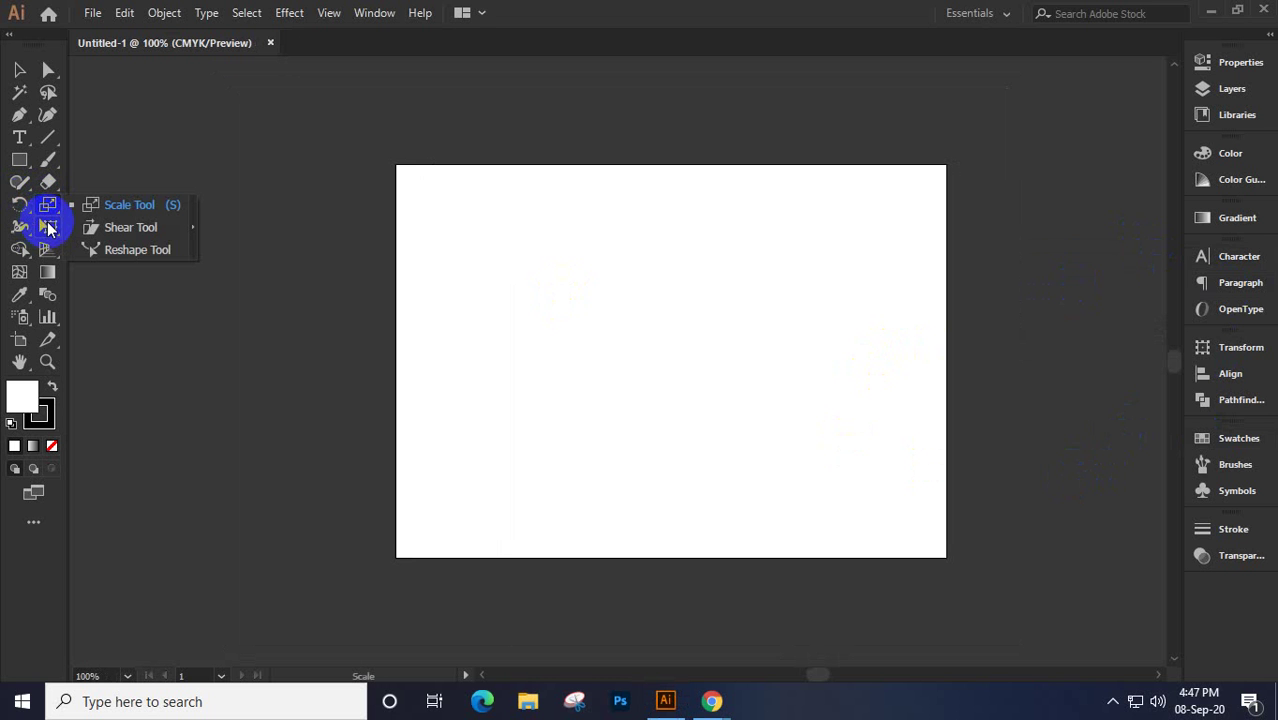
{"action": "left_click", "coordinate": [17, 228]}
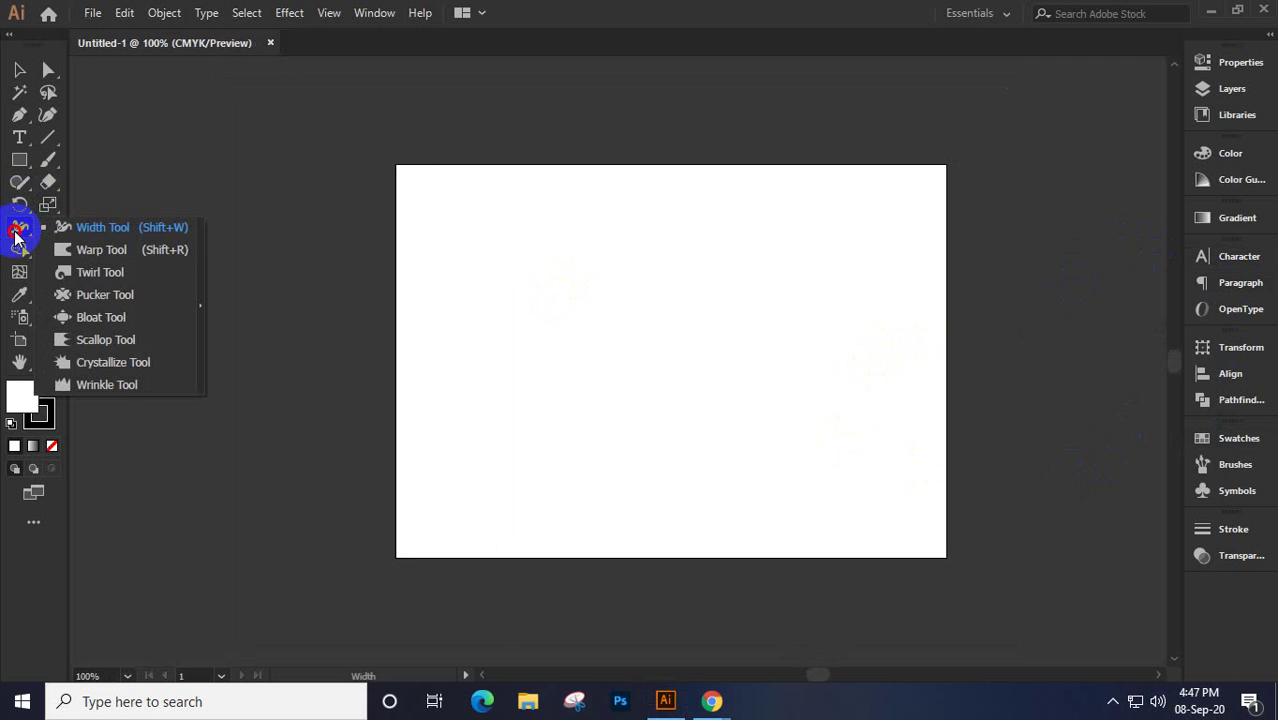
{"action": "left_click_drag", "start_coordinate": [15, 235], "coordinate": [110, 228]}
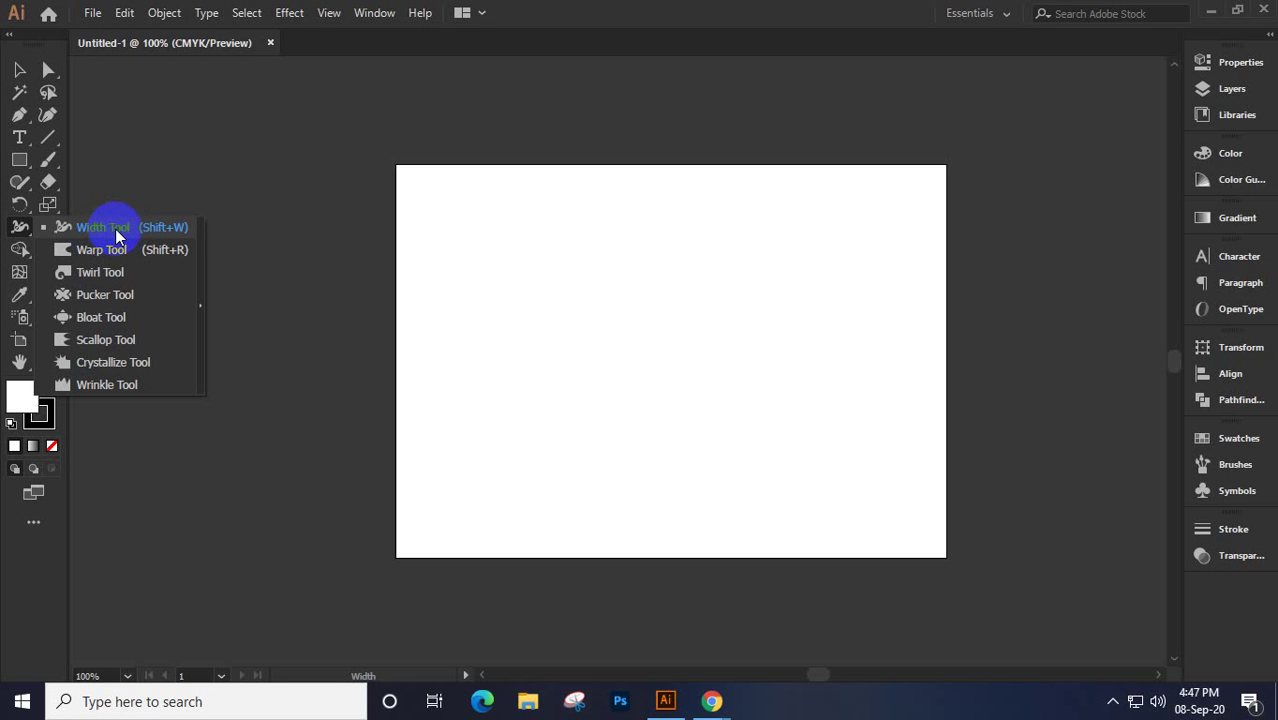
{"action": "left_click", "coordinate": [47, 137]}
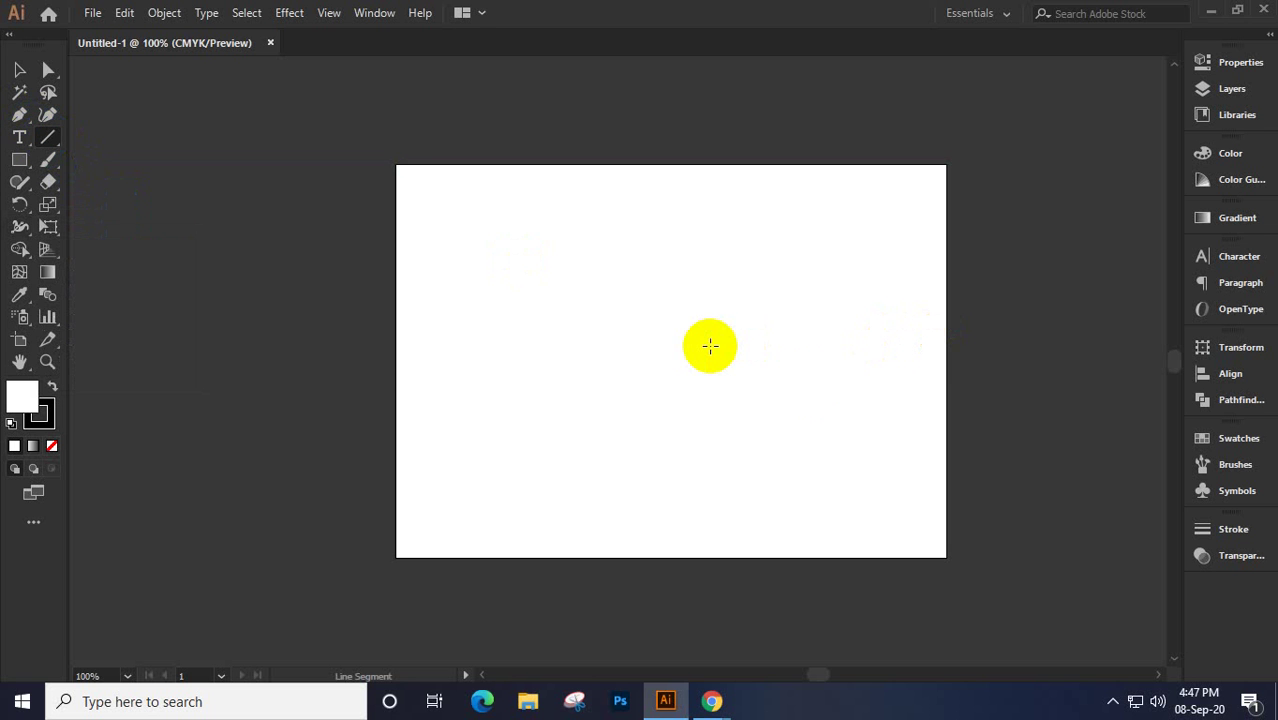
Draw a diagonal line across empty canvas space with the Line Segment Tool
{"action": "left_click_drag", "start_coordinate": [1018, 365], "coordinate": [337, 362]}
{"action": "left_click_drag", "start_coordinate": [779, 385], "coordinate": [602, 368]}
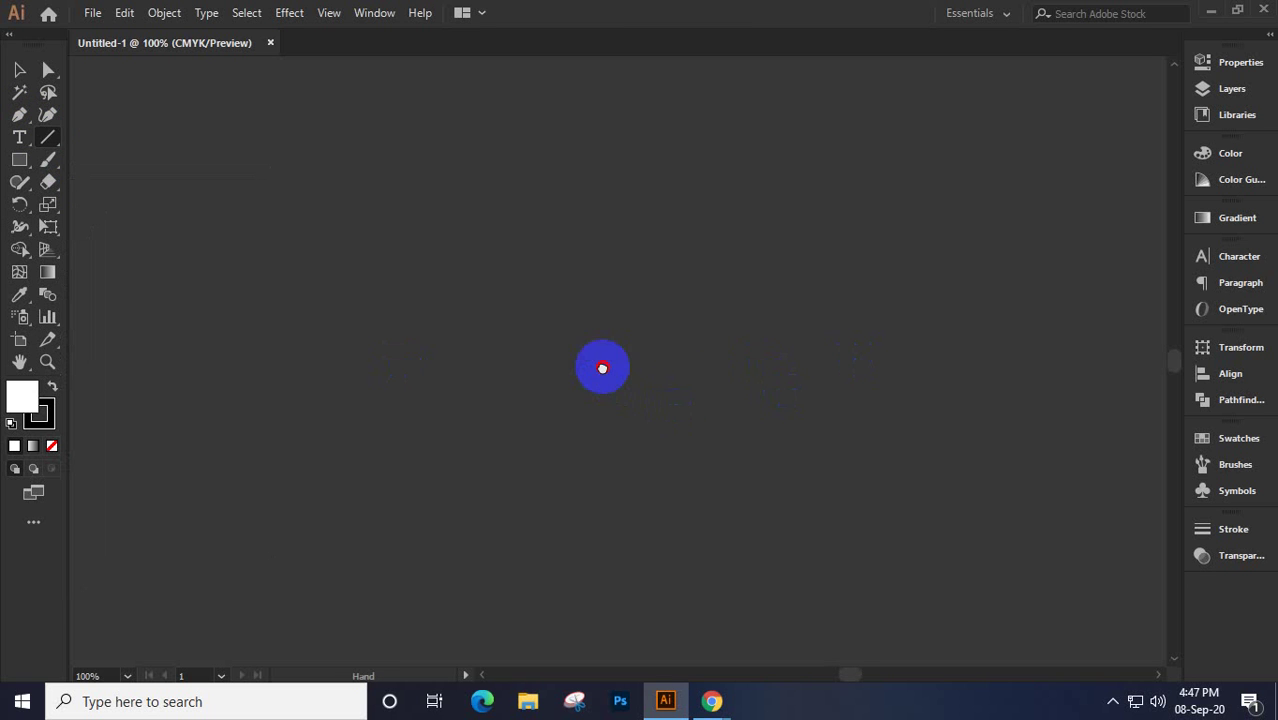
{"action": "left_click_drag", "start_coordinate": [400, 162], "coordinate": [714, 397]}
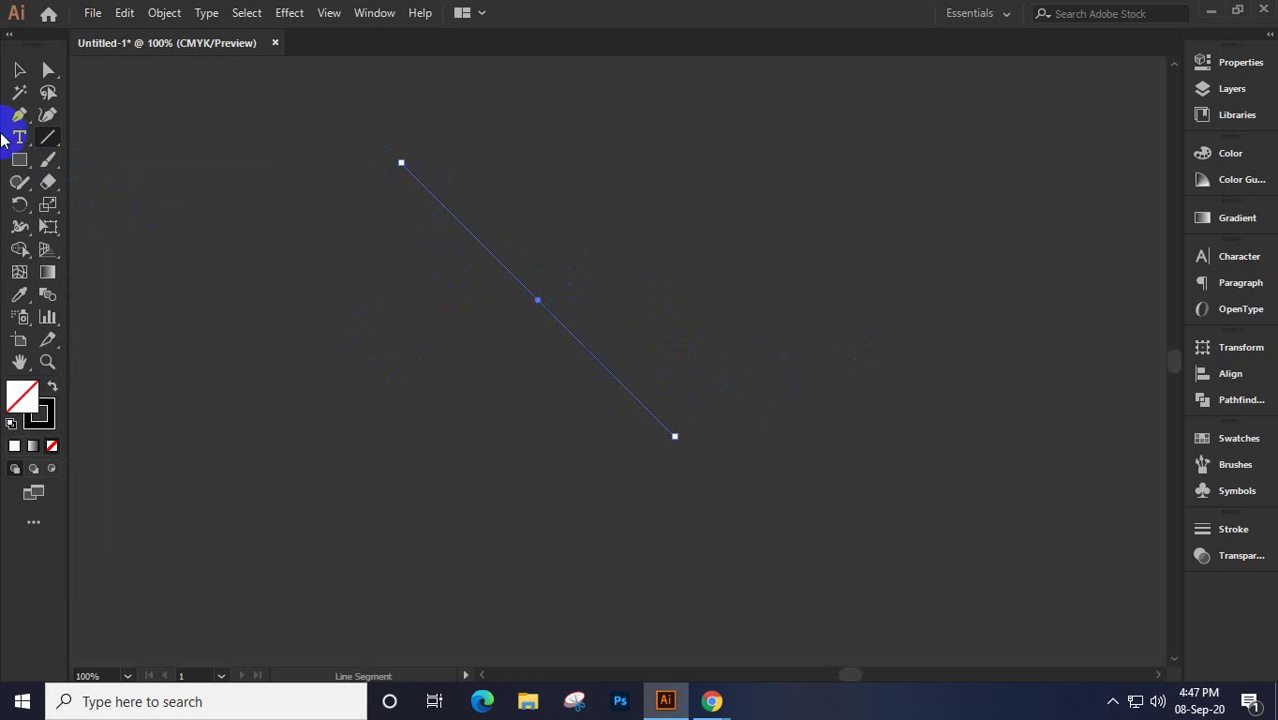
Give the line a white stroke with a 25 pt weight in Properties
{"action": "left_click", "coordinate": [18, 70]}
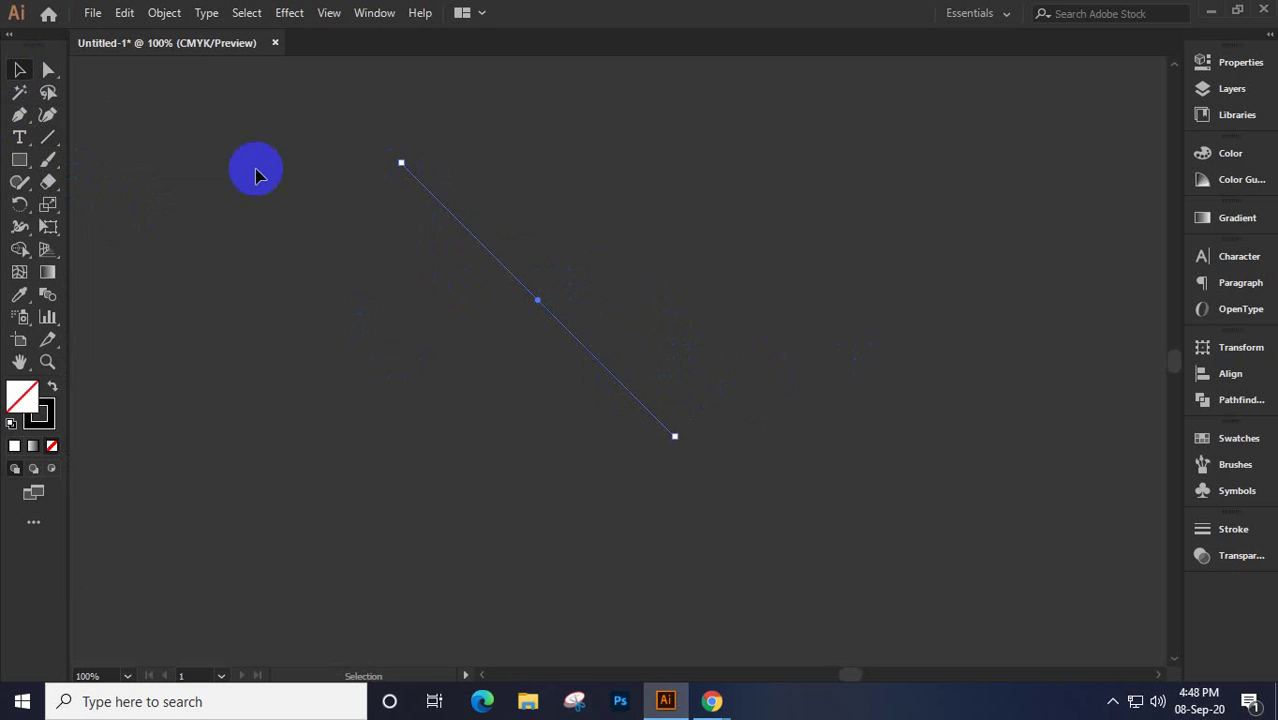
{"action": "left_click", "coordinate": [1240, 63]}
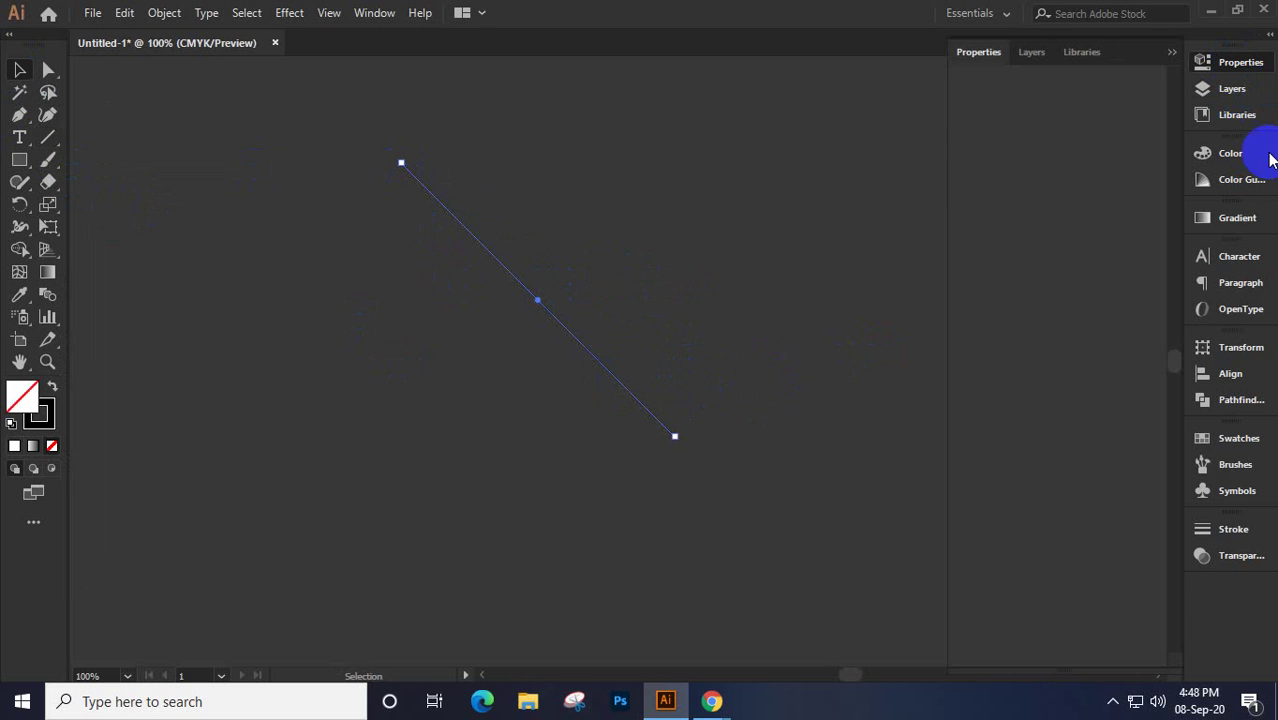
{"action": "left_click", "coordinate": [966, 286]}
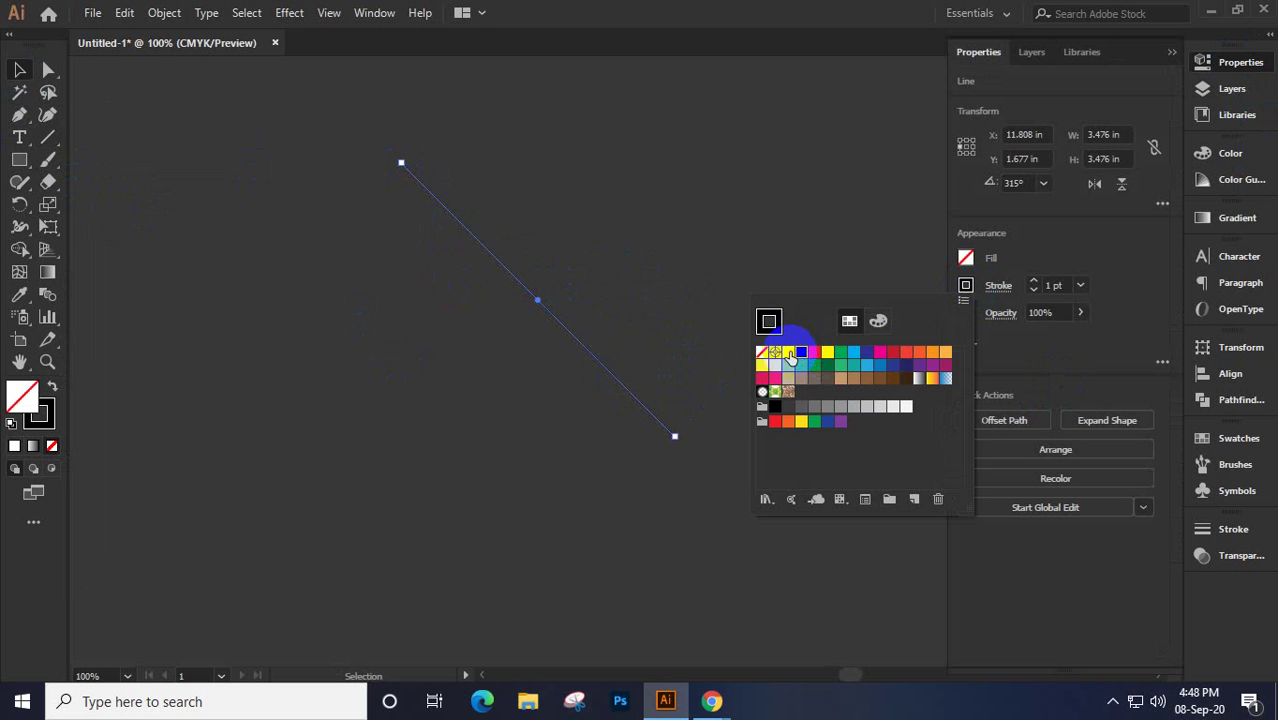
{"action": "left_click", "coordinate": [788, 352]}
{"action": "left_click", "coordinate": [1060, 284]}
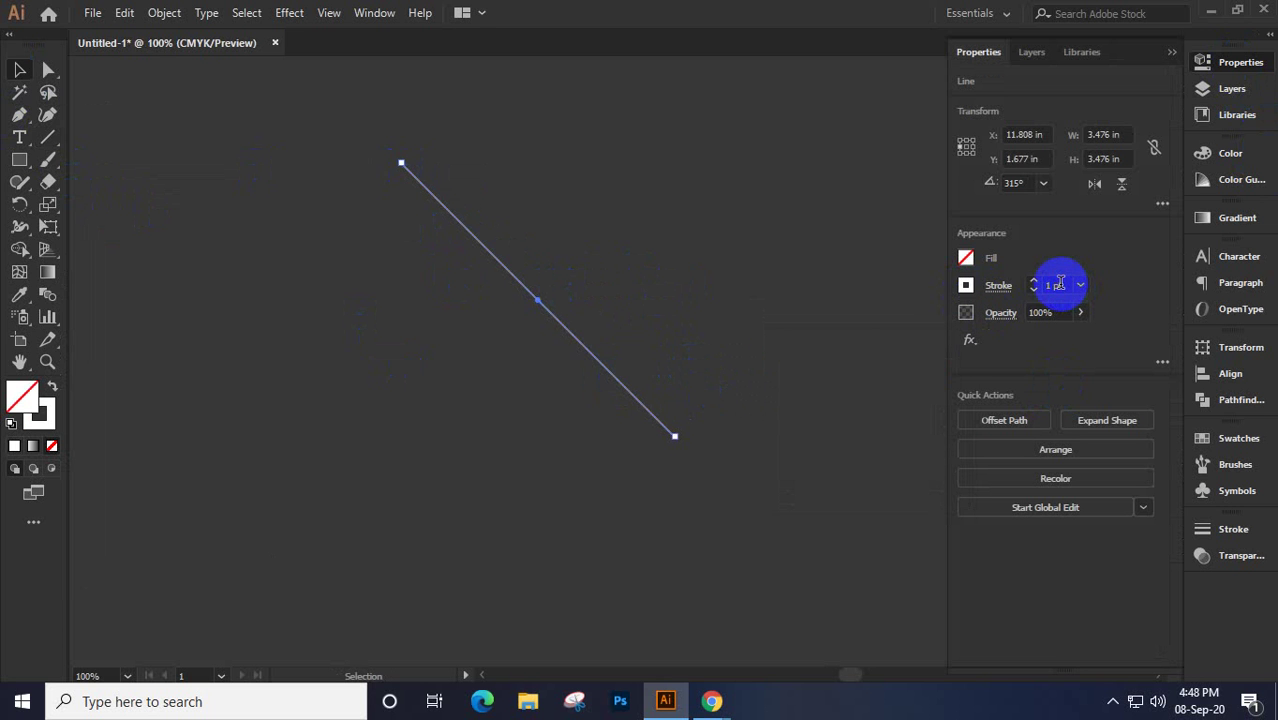
{"action": "scroll", "coordinate": [1060, 284], "scroll_direction": "up", "scroll_amount": 16}
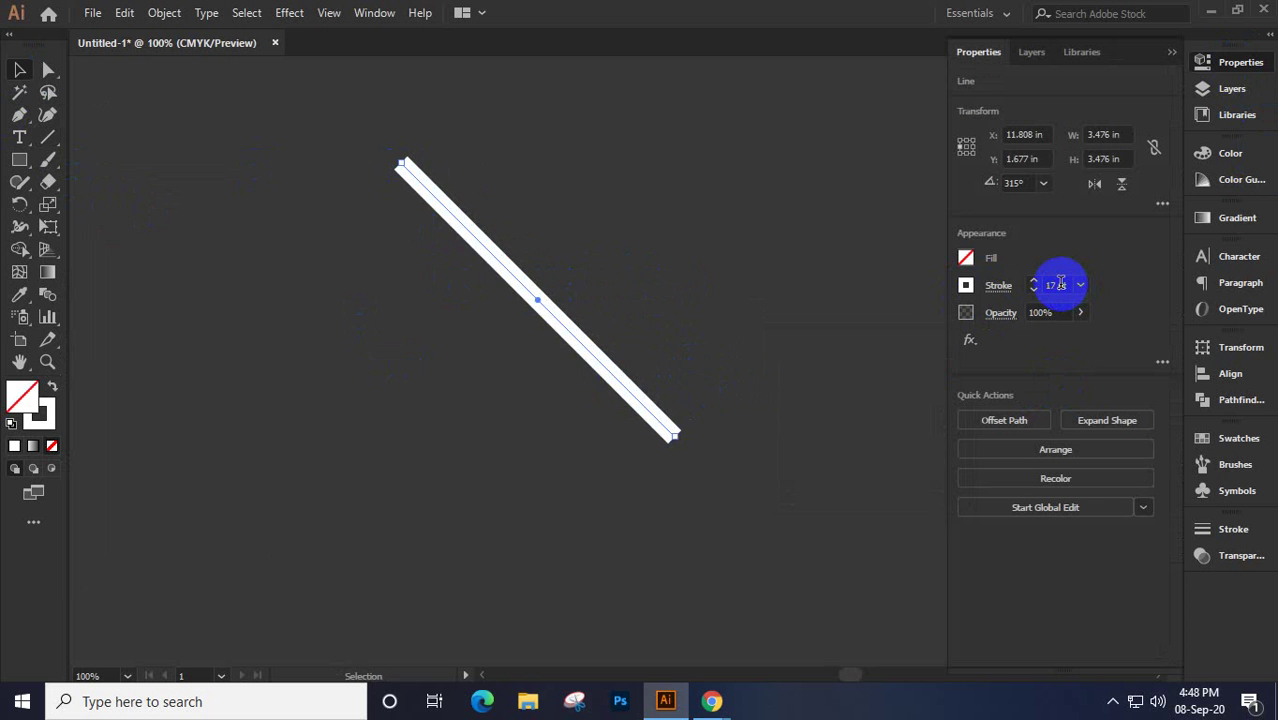
{"action": "scroll", "coordinate": [1060, 284], "scroll_direction": "up", "scroll_amount": 8}
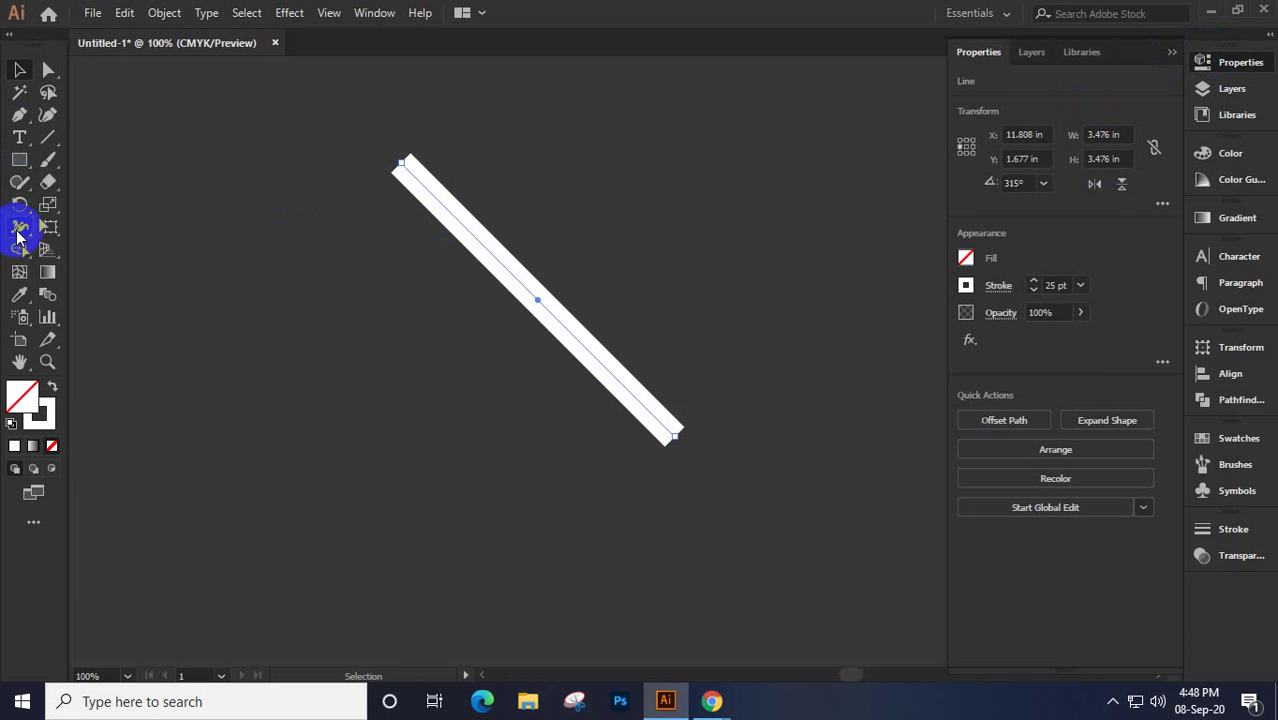
With the Width Tool, bulge the stroke into a wide lens and narrow its upper part
{"action": "left_click_drag", "start_coordinate": [16, 230], "coordinate": [108, 237]}
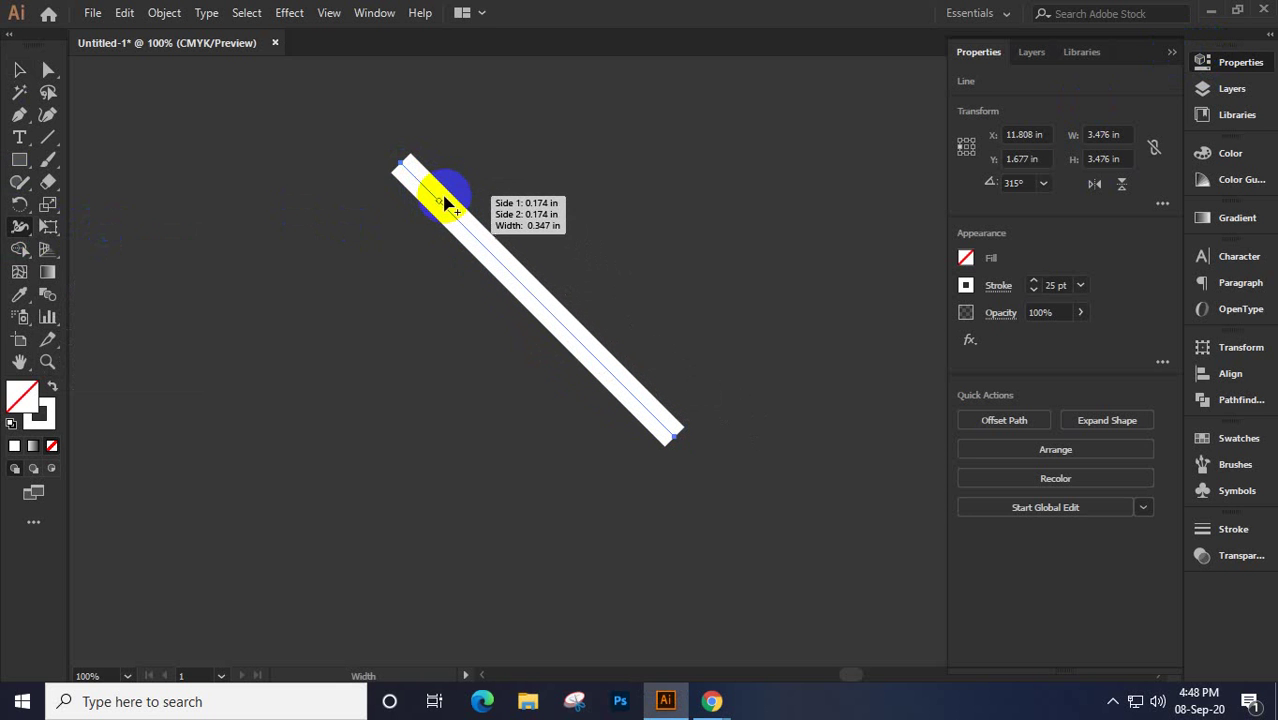
{"action": "mouse_move", "coordinate": [452, 222]}
{"action": "left_mouse_down"}
{"action": "mouse_move", "coordinate": [513, 300]}
{"action": "mouse_move", "coordinate": [483, 330]}
{"action": "mouse_move", "coordinate": [522, 287]}
{"action": "mouse_move", "coordinate": [488, 320]}
{"action": "left_mouse_up"}
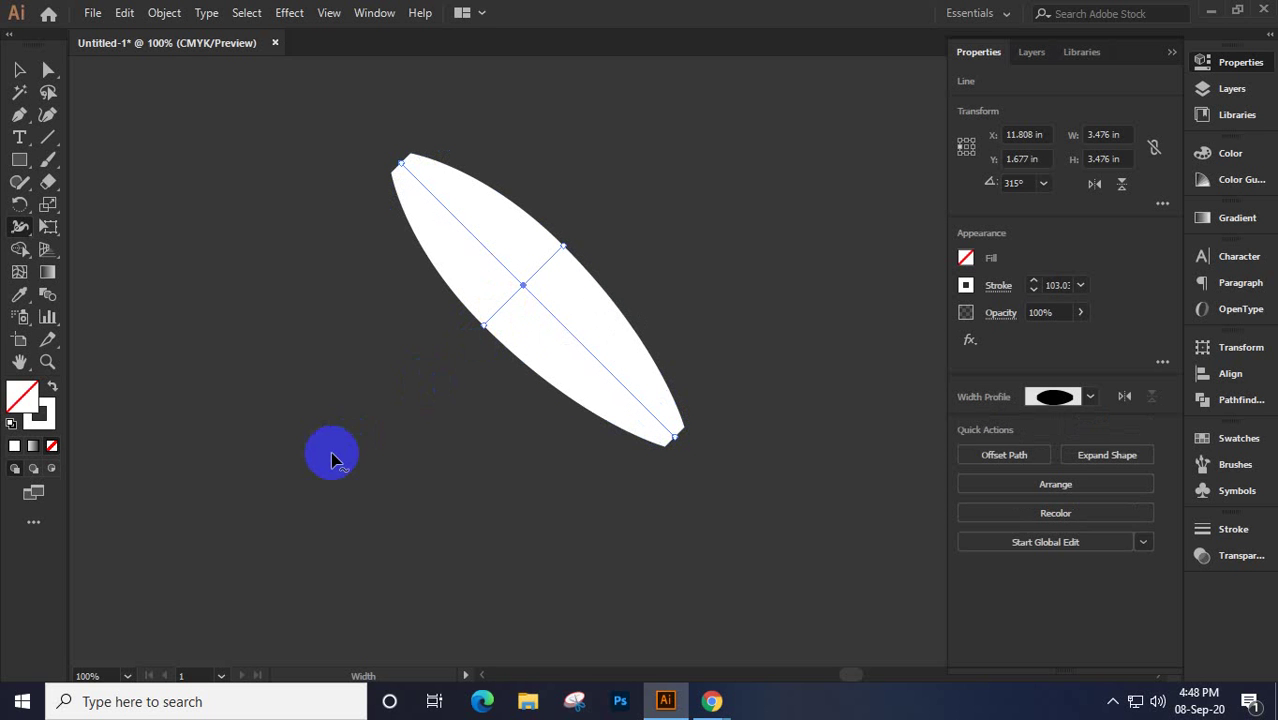
{"action": "left_click", "coordinate": [448, 275]}
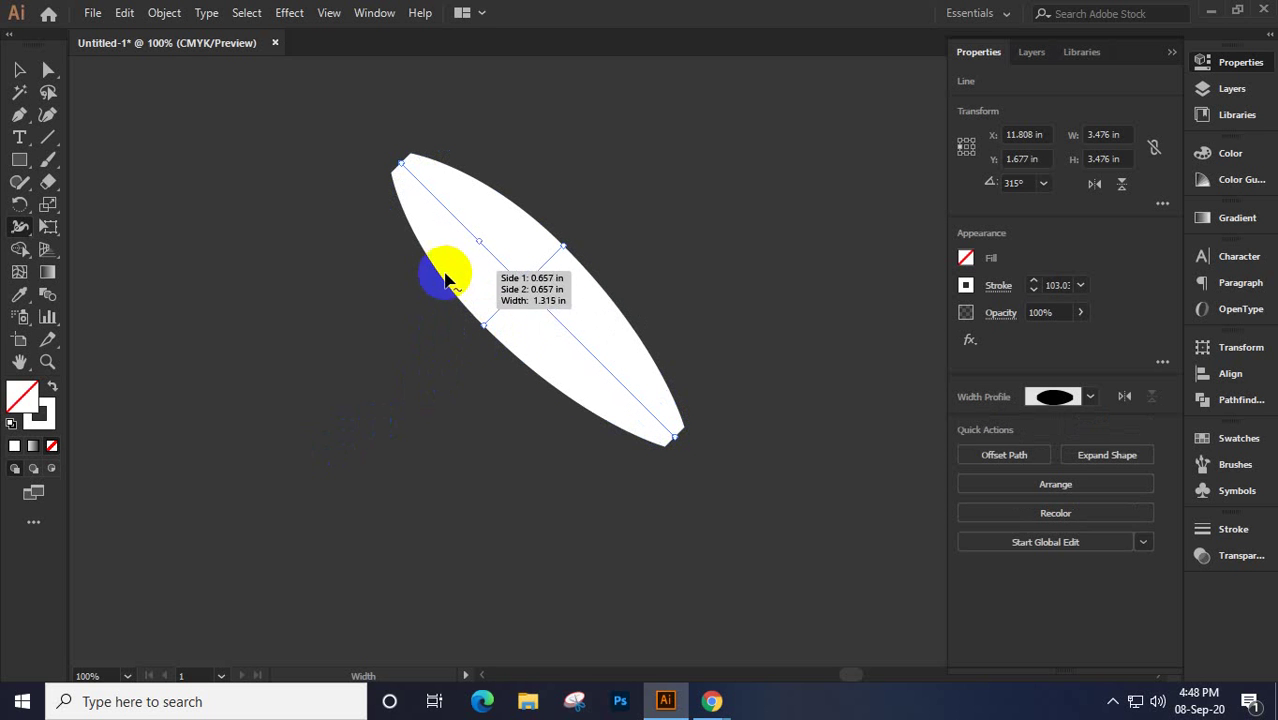
{"action": "left_click", "coordinate": [448, 275]}
{"action": "mouse_move", "coordinate": [448, 275]}
{"action": "left_mouse_down"}
{"action": "mouse_move", "coordinate": [464, 253]}
{"action": "mouse_move", "coordinate": [394, 314]}
{"action": "mouse_move", "coordinate": [456, 247]}
{"action": "mouse_move", "coordinate": [440, 232]}
{"action": "left_mouse_up"}
Taper the top end to a sharp point, widen the bottom slightly, then deselect
{"action": "mouse_move", "coordinate": [405, 171]}
{"action": "left_mouse_down"}
{"action": "mouse_move", "coordinate": [374, 200]}
{"action": "mouse_move", "coordinate": [391, 166]}
{"action": "mouse_move", "coordinate": [314, 251]}
{"action": "mouse_move", "coordinate": [398, 166]}
{"action": "mouse_move", "coordinate": [450, 143]}
{"action": "left_mouse_up"}
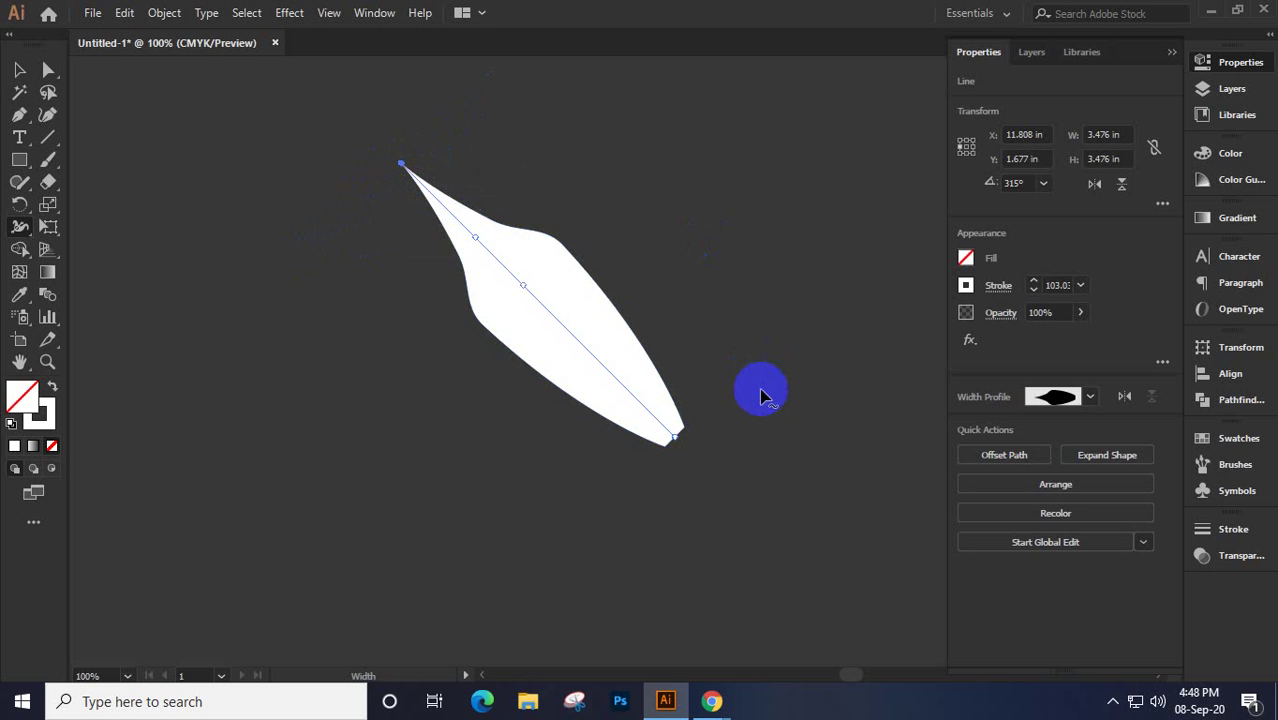
{"action": "left_click", "coordinate": [672, 446]}
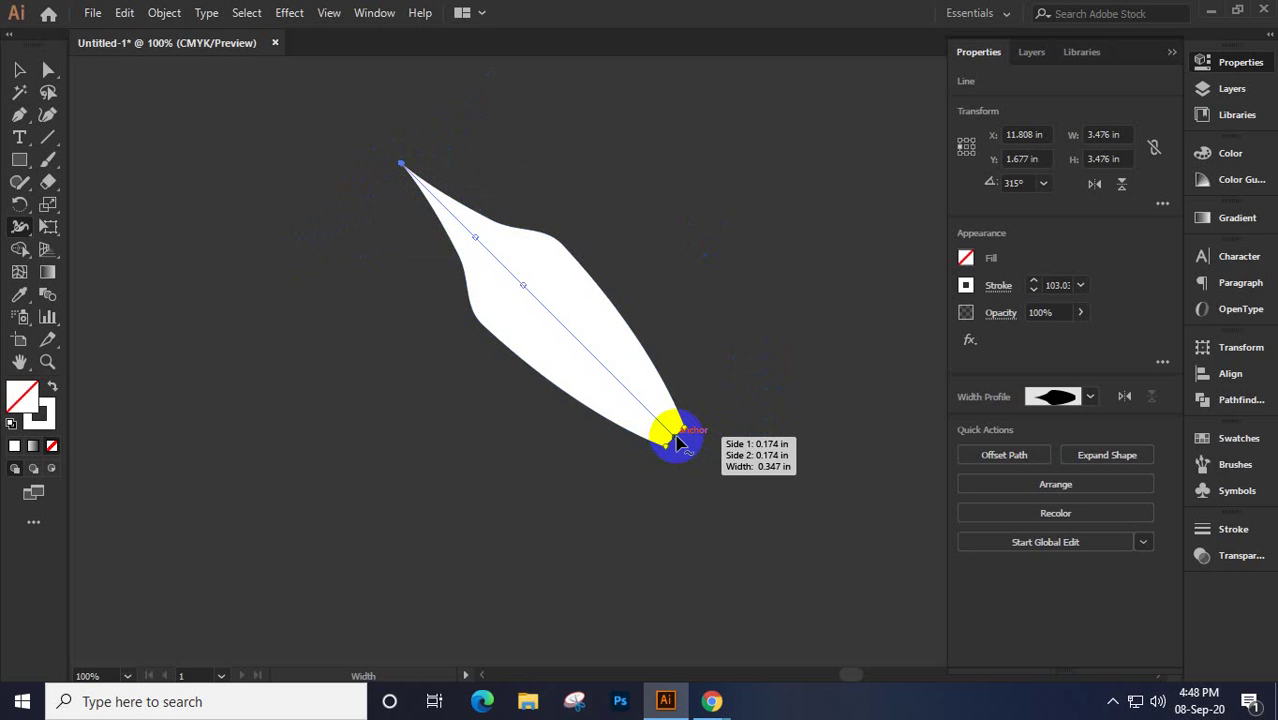
{"action": "mouse_move", "coordinate": [677, 441]}
{"action": "left_mouse_down"}
{"action": "mouse_move", "coordinate": [739, 379]}
{"action": "mouse_move", "coordinate": [687, 440]}
{"action": "left_mouse_up"}
{"action": "left_click", "coordinate": [18, 72]}
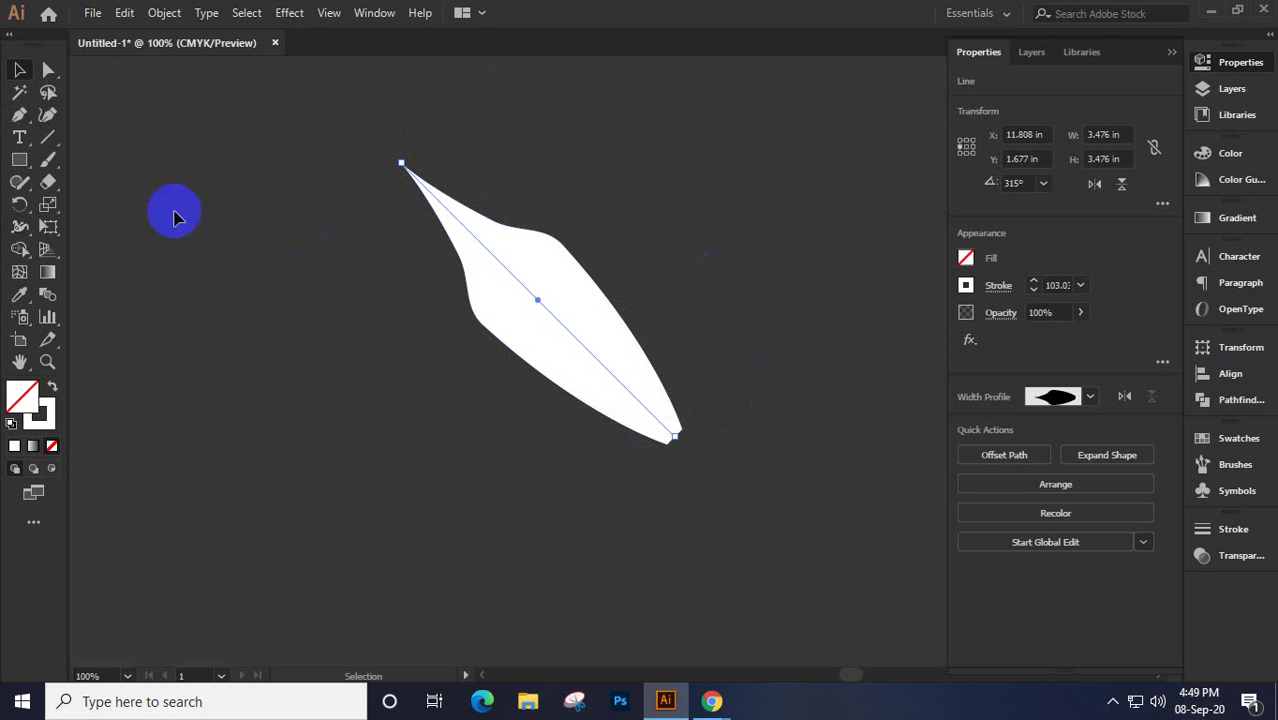
{"action": "left_click", "coordinate": [222, 245]}
Save the leaf stroke's width profile as 'test 1', then marquee-select and delete the stroke
{"action": "left_click", "coordinate": [537, 302]}
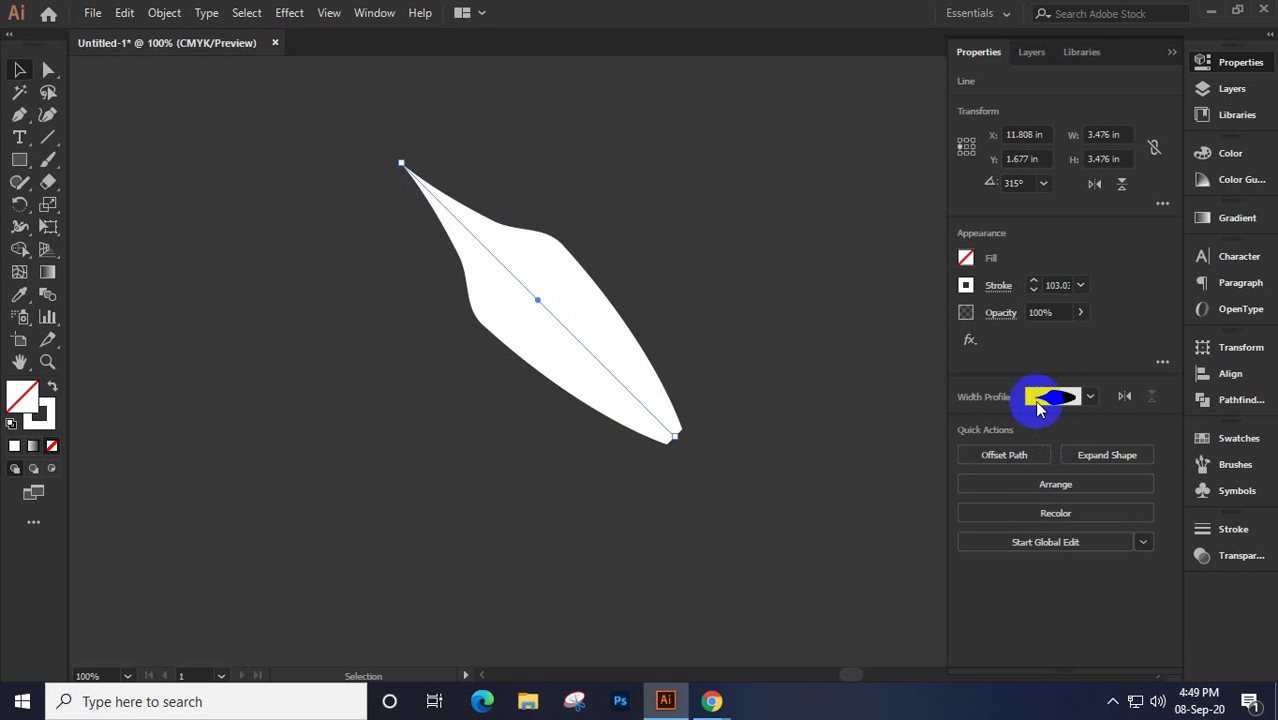
{"action": "left_click", "coordinate": [1090, 400]}
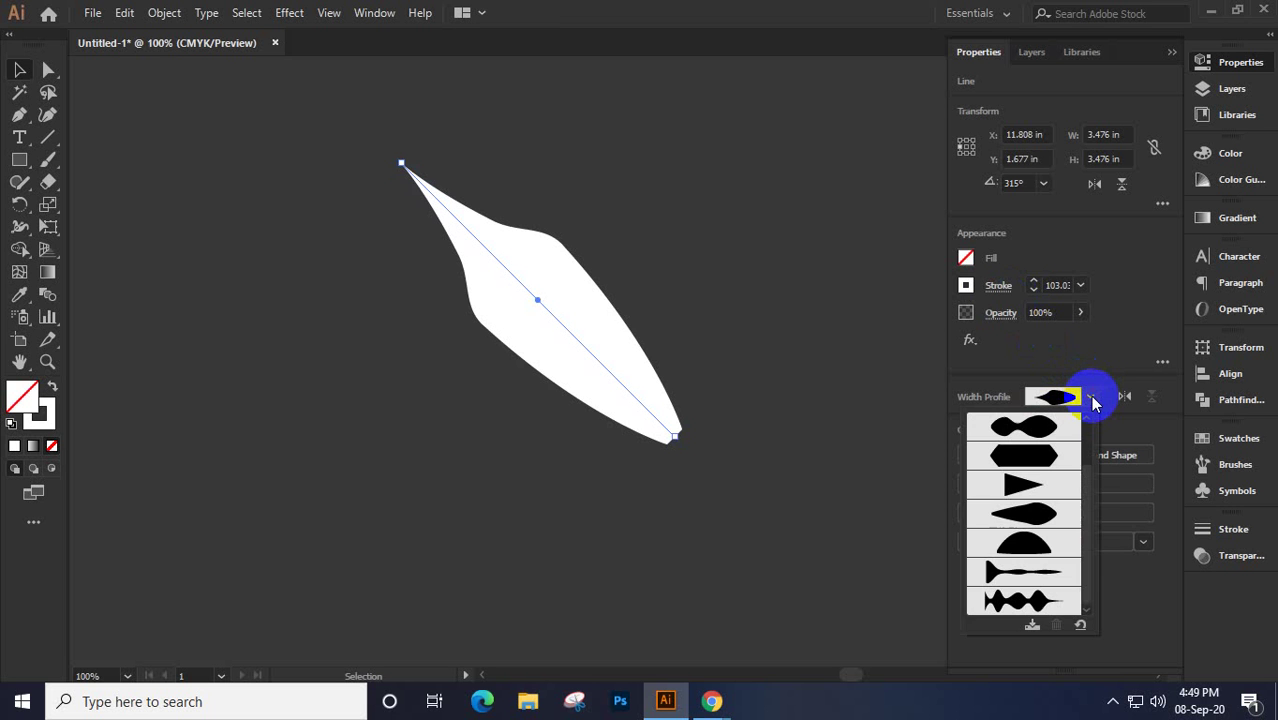
{"action": "left_click", "coordinate": [580, 328]}
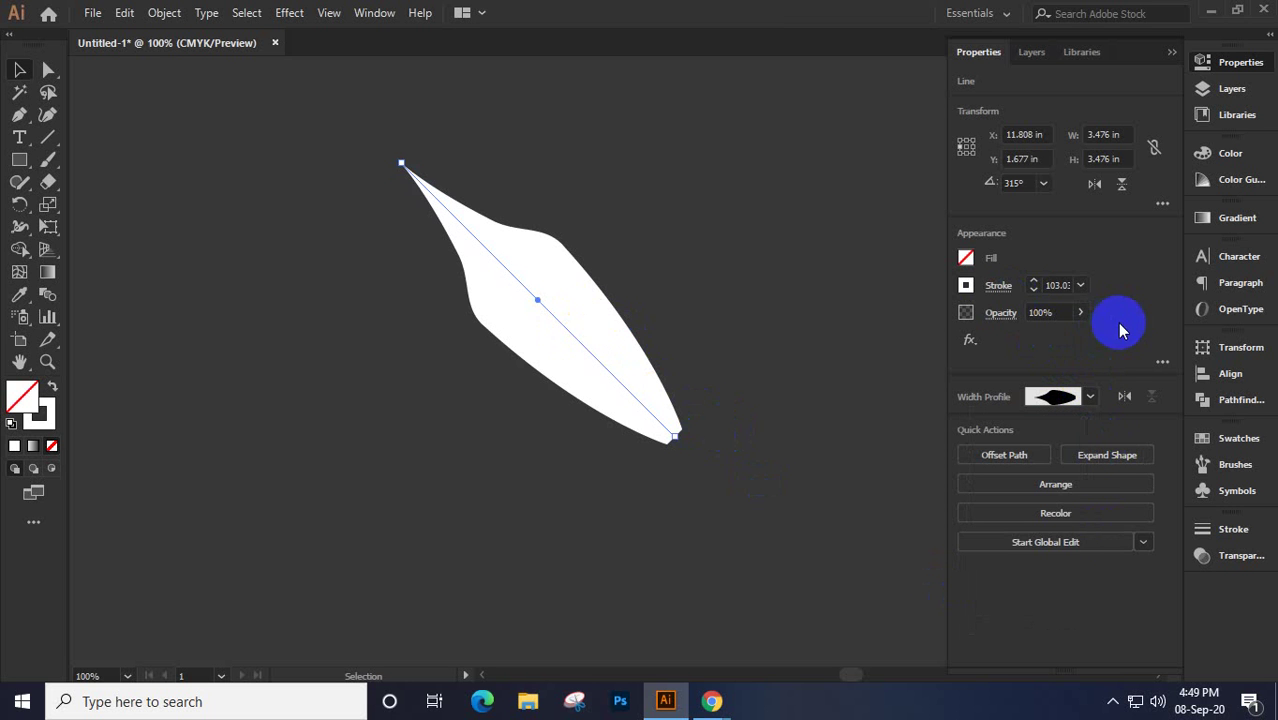
{"action": "left_click", "coordinate": [980, 290]}
{"action": "left_click", "coordinate": [950, 577]}
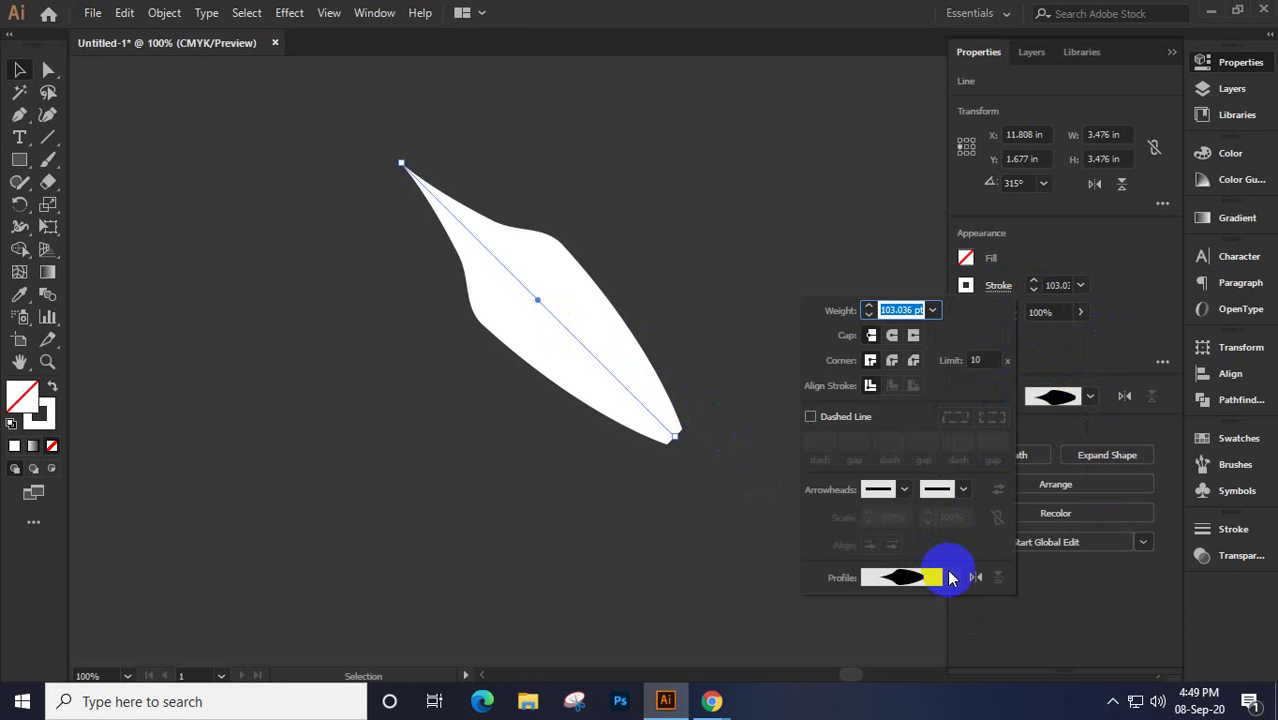
{"action": "left_click", "coordinate": [952, 579]}
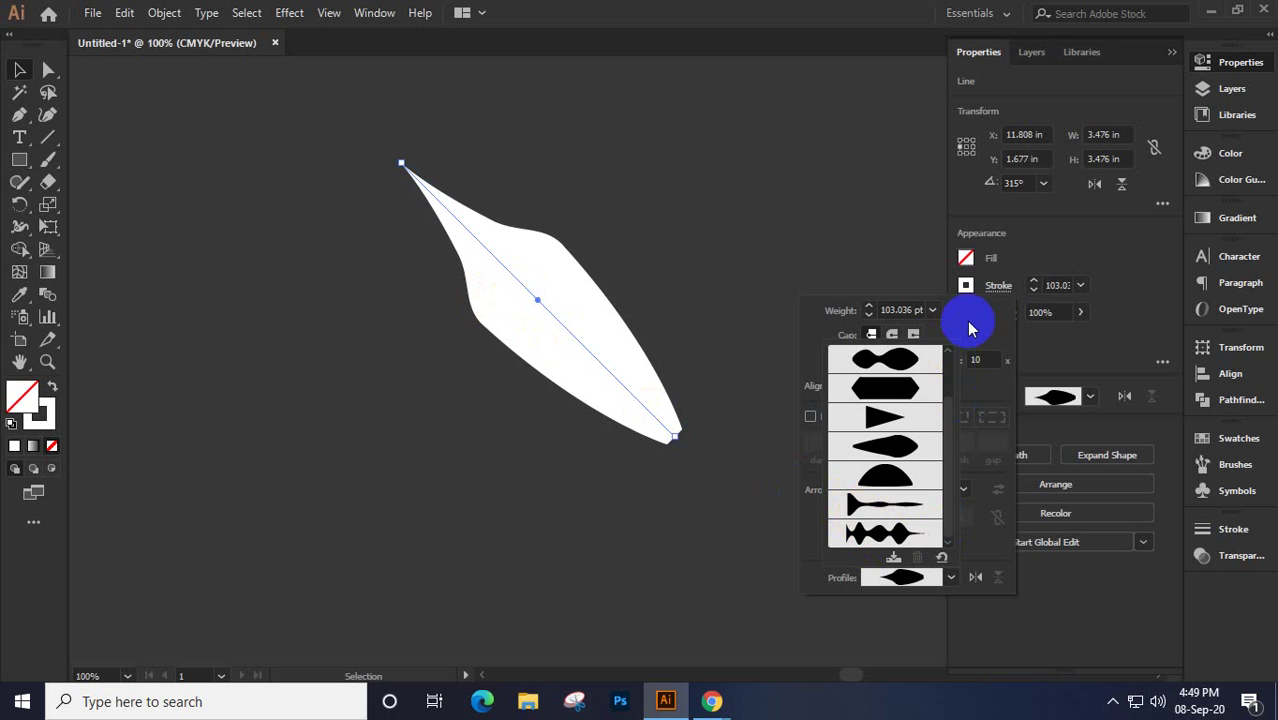
{"action": "left_click", "coordinate": [952, 578]}
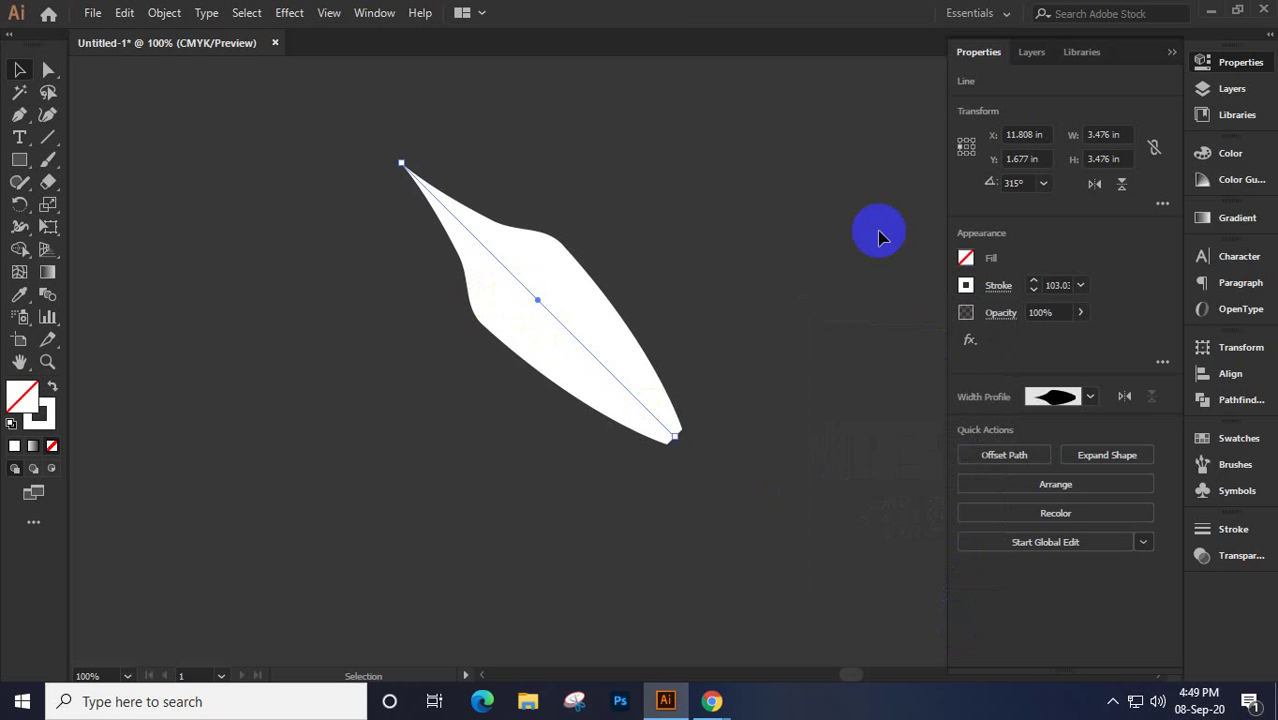
{"action": "left_click_drag", "start_coordinate": [380, 123], "coordinate": [752, 525]}
{"action": "key", "text": "Delete"}
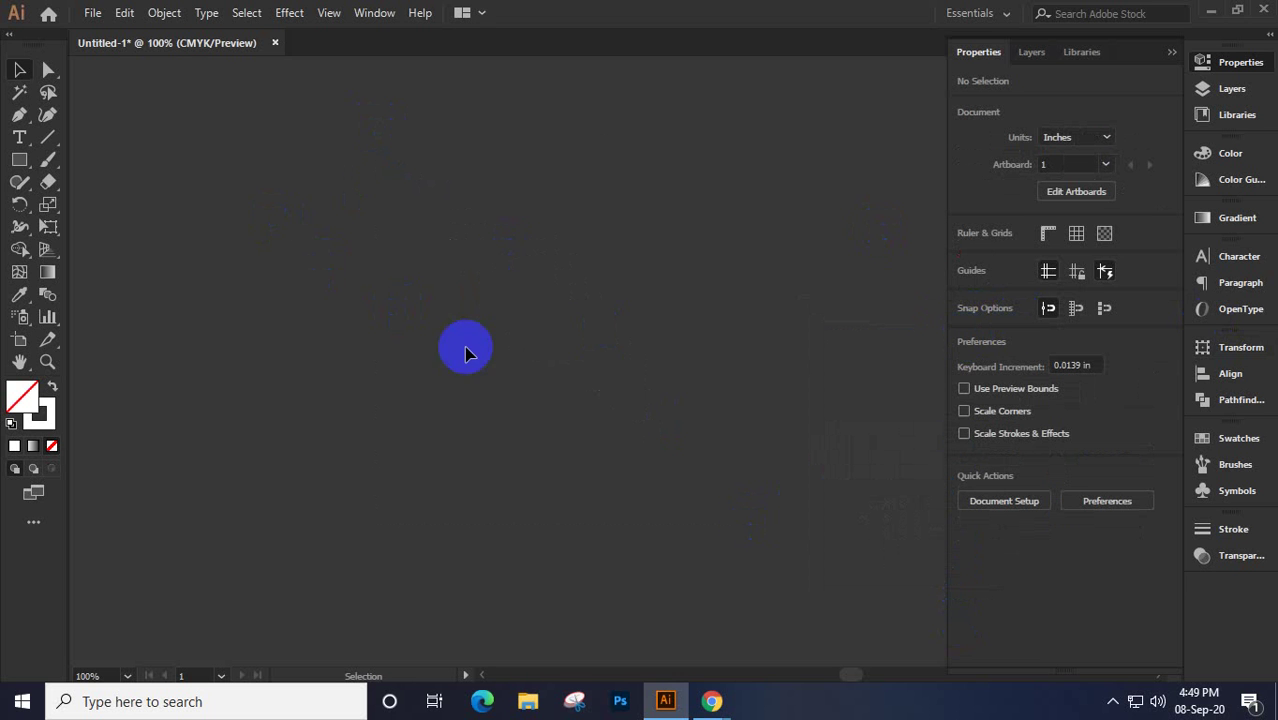
{"action": "left_click", "coordinate": [20, 161]}
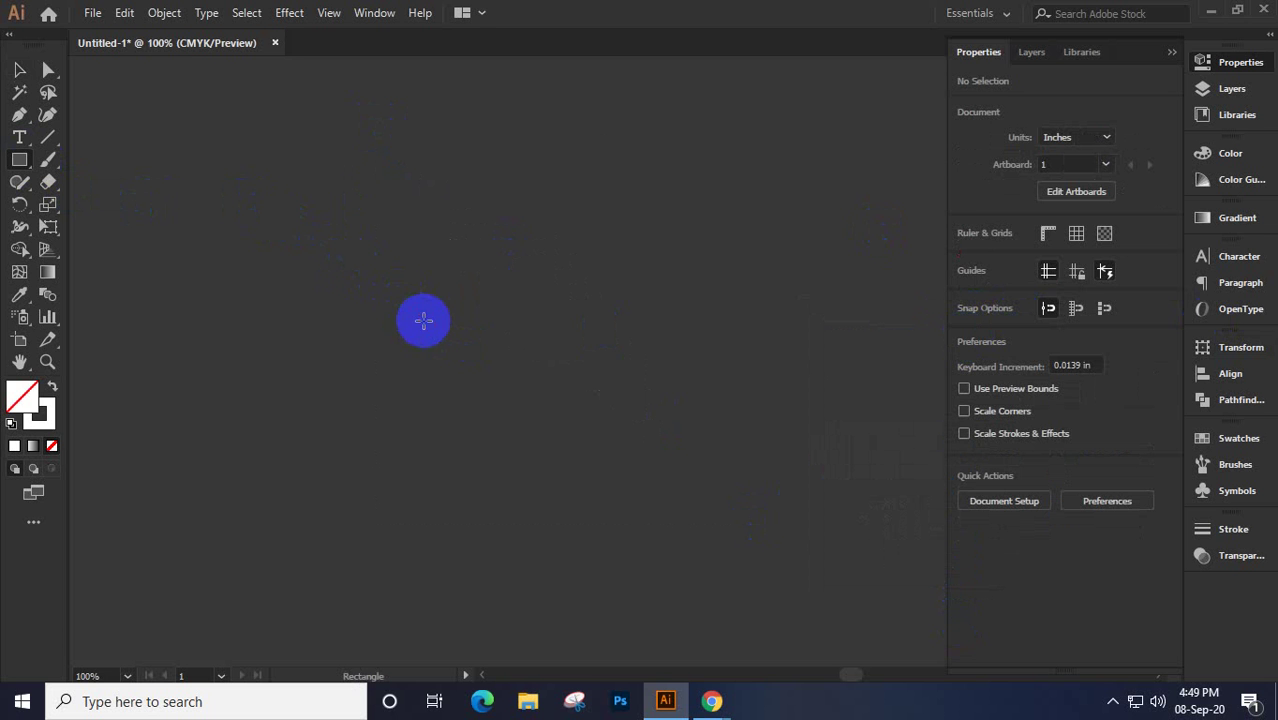
{"action": "mouse_move", "coordinate": [423, 320]}
{"action": "left_mouse_down"}
{"action": "mouse_move", "coordinate": [336, 240]}
{"action": "mouse_move", "coordinate": [439, 357]}
{"action": "mouse_move", "coordinate": [357, 344]}
{"action": "left_mouse_up"}
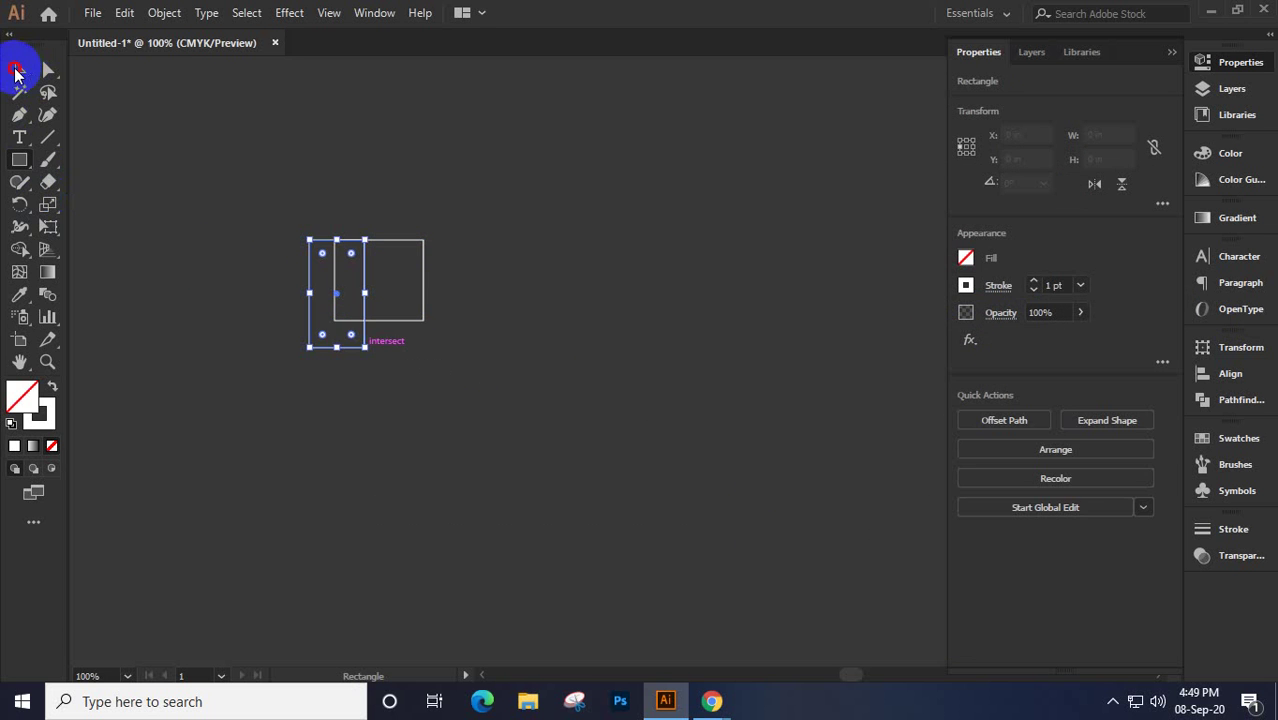
{"action": "left_click", "coordinate": [15, 72]}
{"action": "left_click_drag", "start_coordinate": [358, 284], "coordinate": [414, 311]}
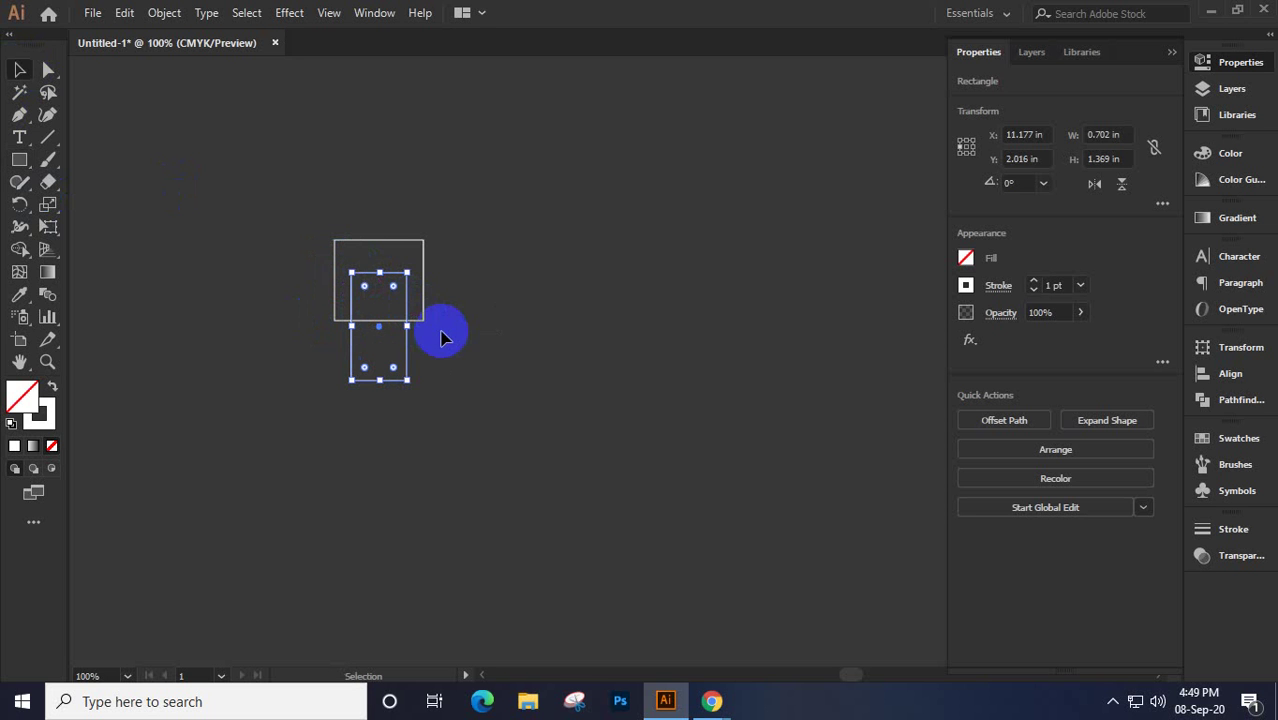
{"action": "left_click", "coordinate": [370, 370]}
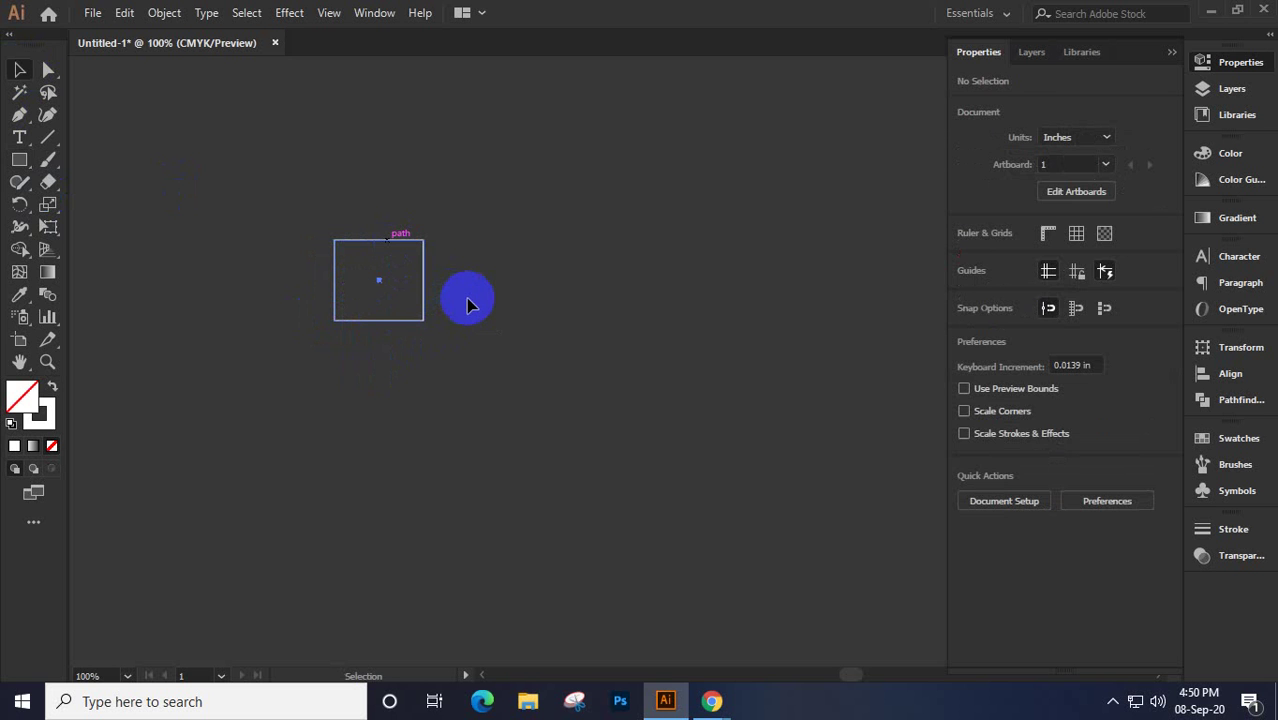
{"action": "key", "text": "ctrl+a"}
{"action": "key", "text": "Delete"}
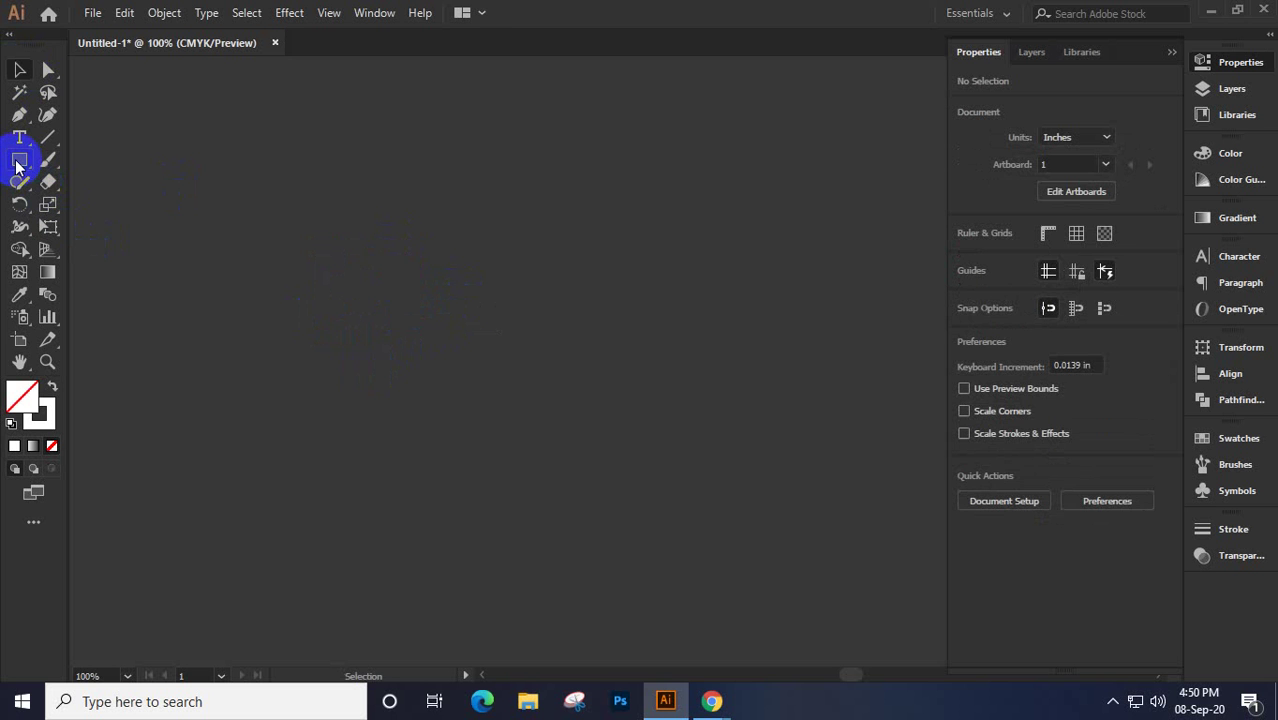
Draw a square, enlarge it to about 3.679 in with a 12 pt stroke, and widen its top-left corner
{"action": "left_click", "coordinate": [18, 163]}
{"action": "left_click_drag", "start_coordinate": [327, 249], "coordinate": [452, 373]}
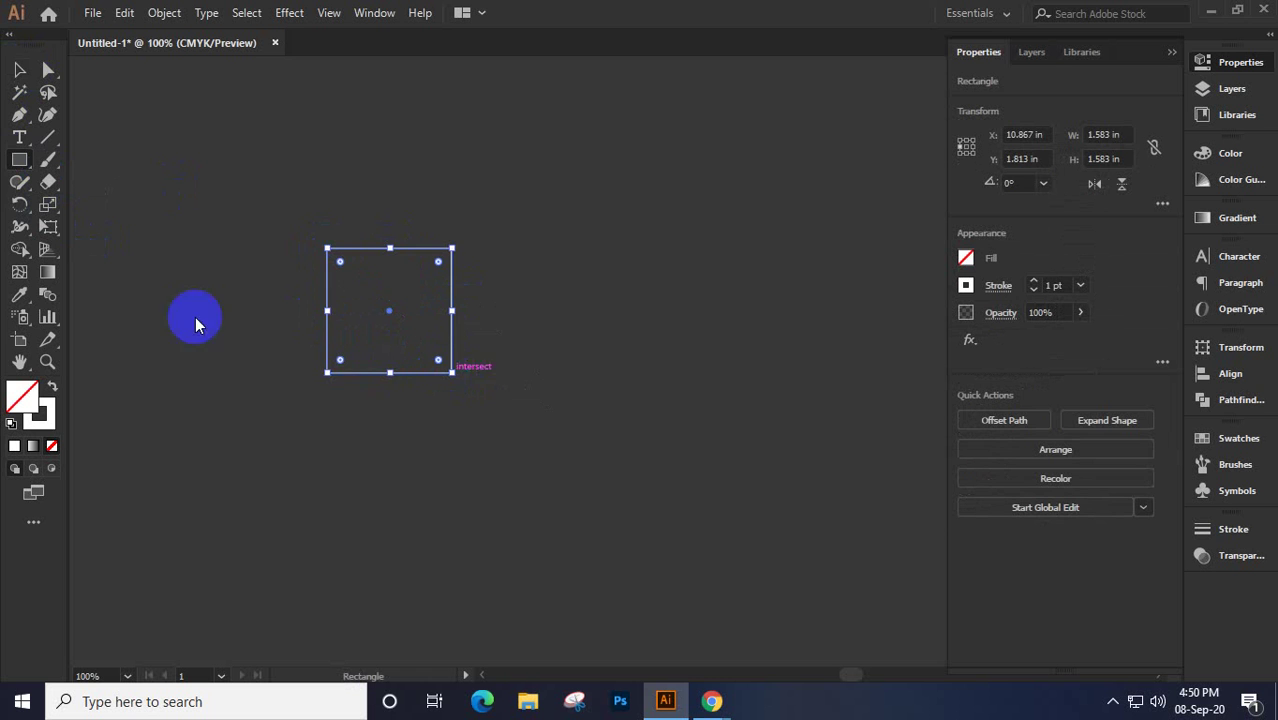
{"action": "left_click", "coordinate": [18, 71]}
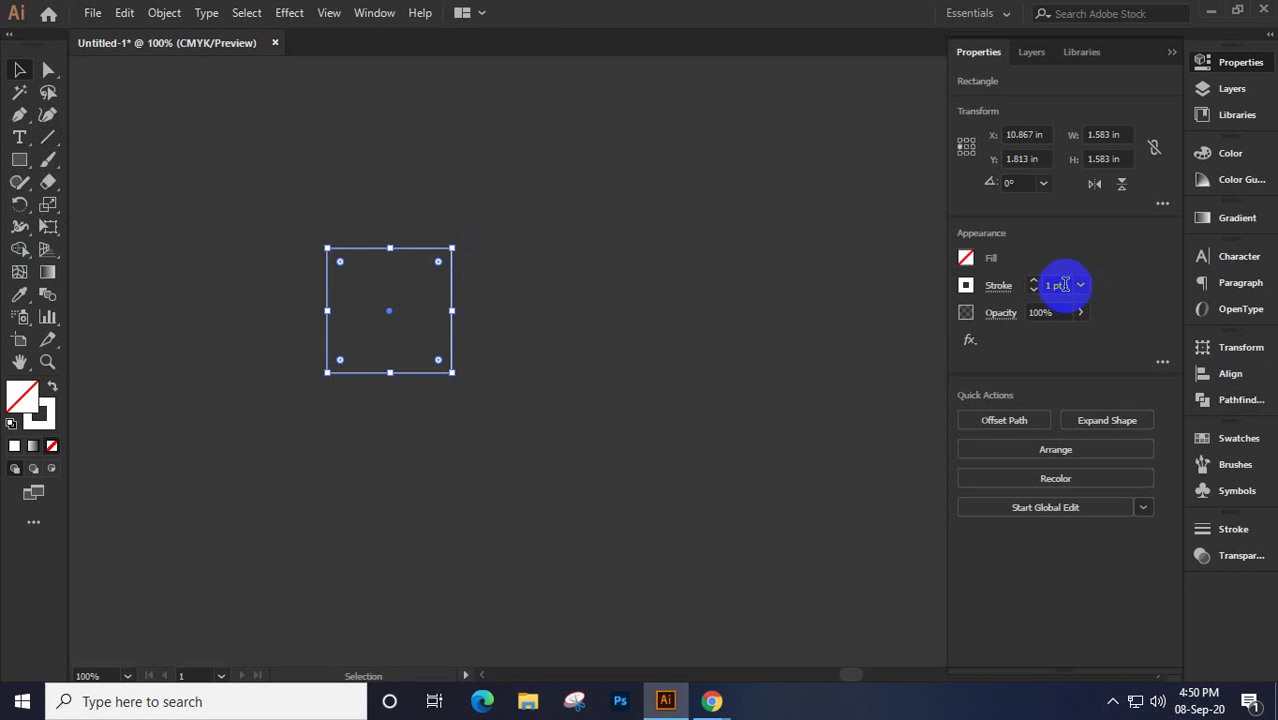
{"action": "scroll", "coordinate": [1055, 285], "scroll_direction": "up", "scroll_amount": 4}
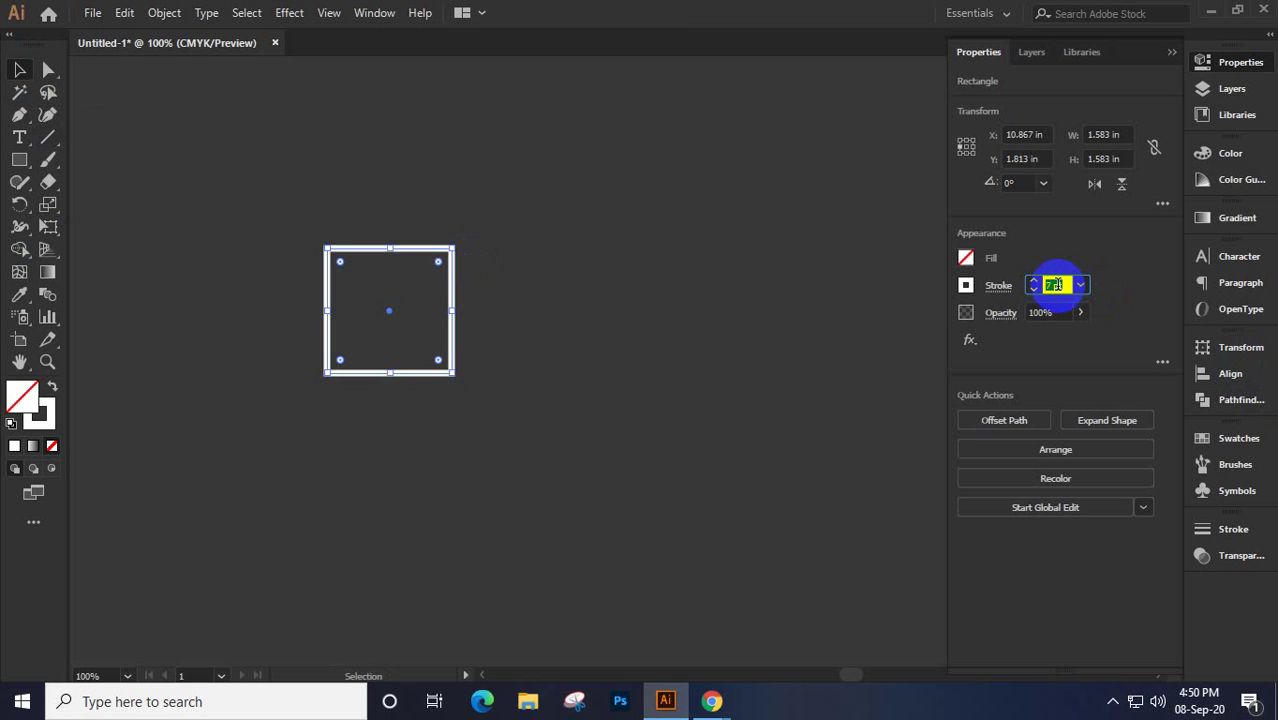
{"action": "scroll", "coordinate": [1055, 285], "scroll_direction": "up", "scroll_amount": 1}
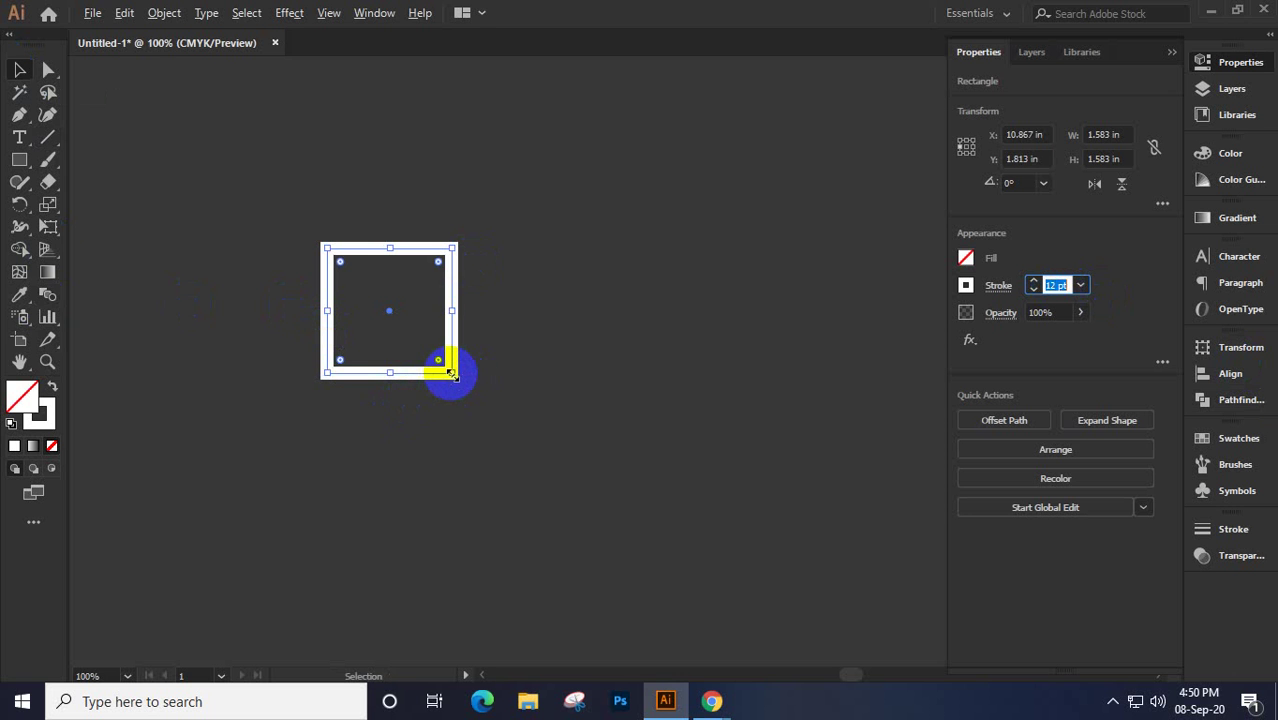
{"action": "left_click_drag", "start_coordinate": [451, 373], "coordinate": [534, 476]}
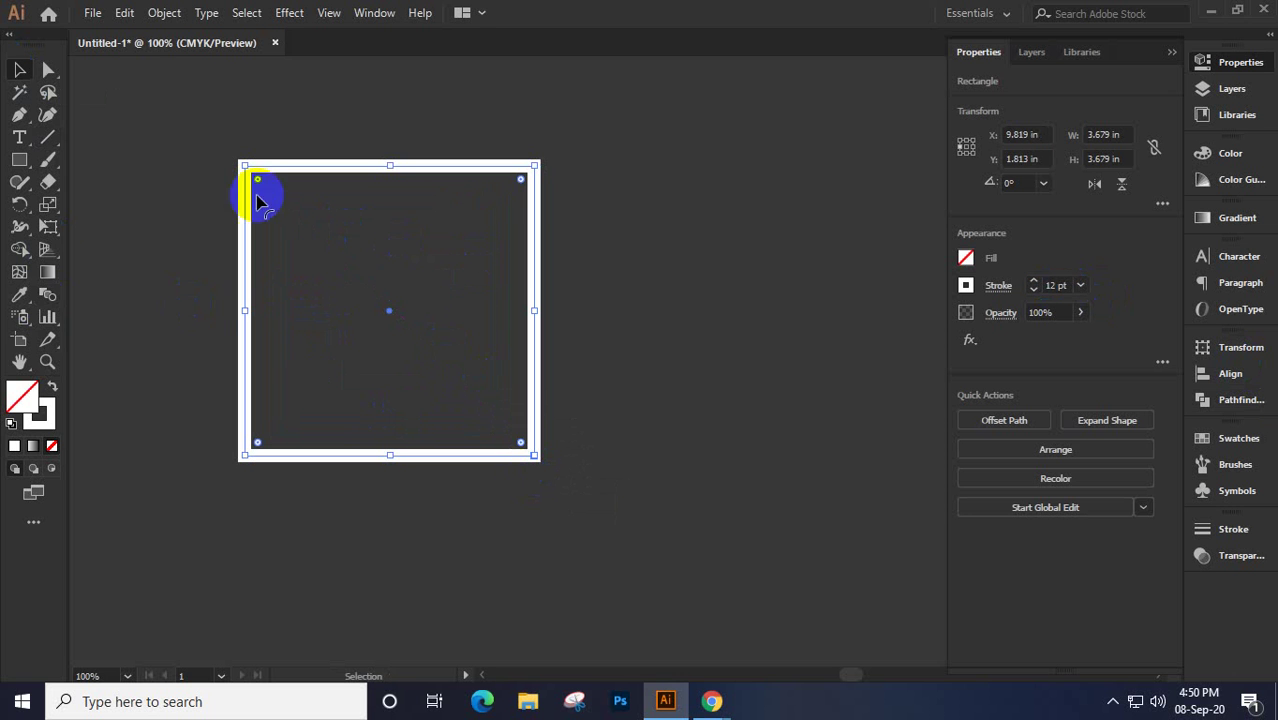
{"action": "mouse_move", "coordinate": [246, 172]}
{"action": "left_mouse_down"}
{"action": "mouse_move", "coordinate": [285, 214]}
{"action": "mouse_move", "coordinate": [274, 222]}
{"action": "mouse_move", "coordinate": [259, 184]}
{"action": "left_mouse_up"}
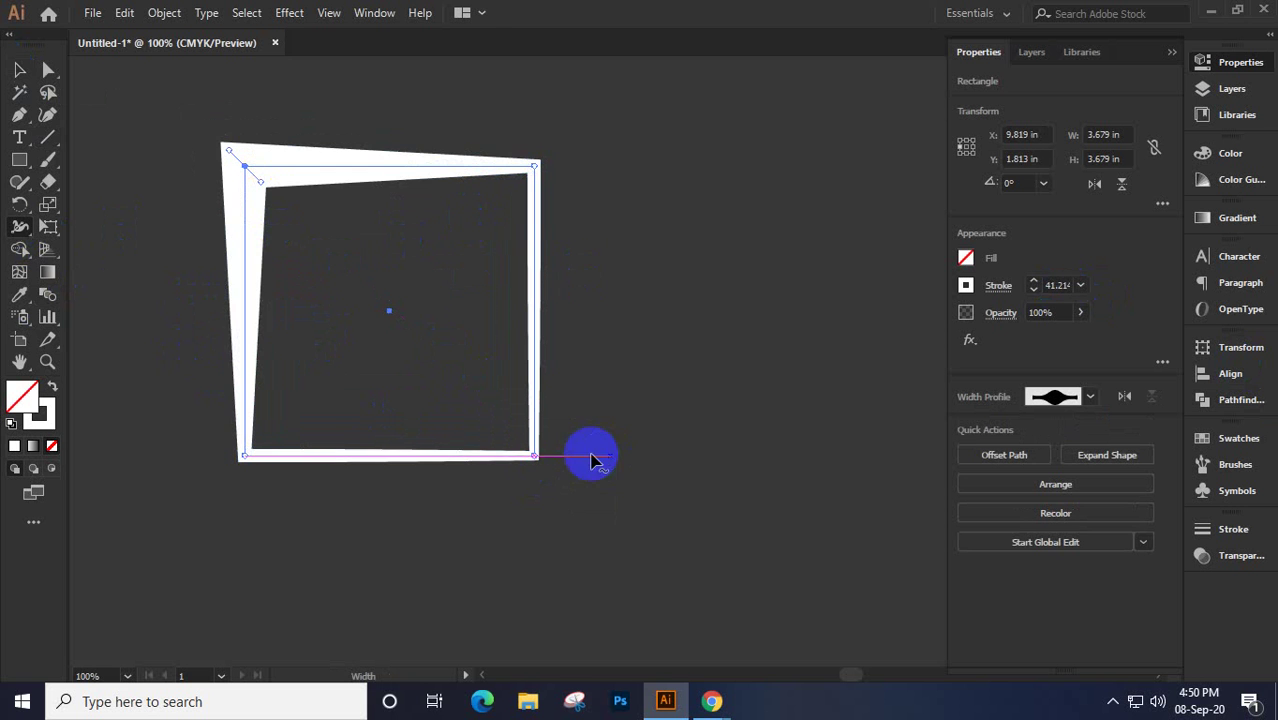
Vary the square's stroke width at the bottom-right corner, right side and bottom edge
{"action": "left_click_drag", "start_coordinate": [530, 455], "coordinate": [503, 436]}
{"action": "mouse_move", "coordinate": [553, 478]}
{"action": "left_mouse_down"}
{"action": "mouse_move", "coordinate": [519, 434]}
{"action": "mouse_move", "coordinate": [527, 450]}
{"action": "left_mouse_up"}
{"action": "key", "text": "ctrl+z"}
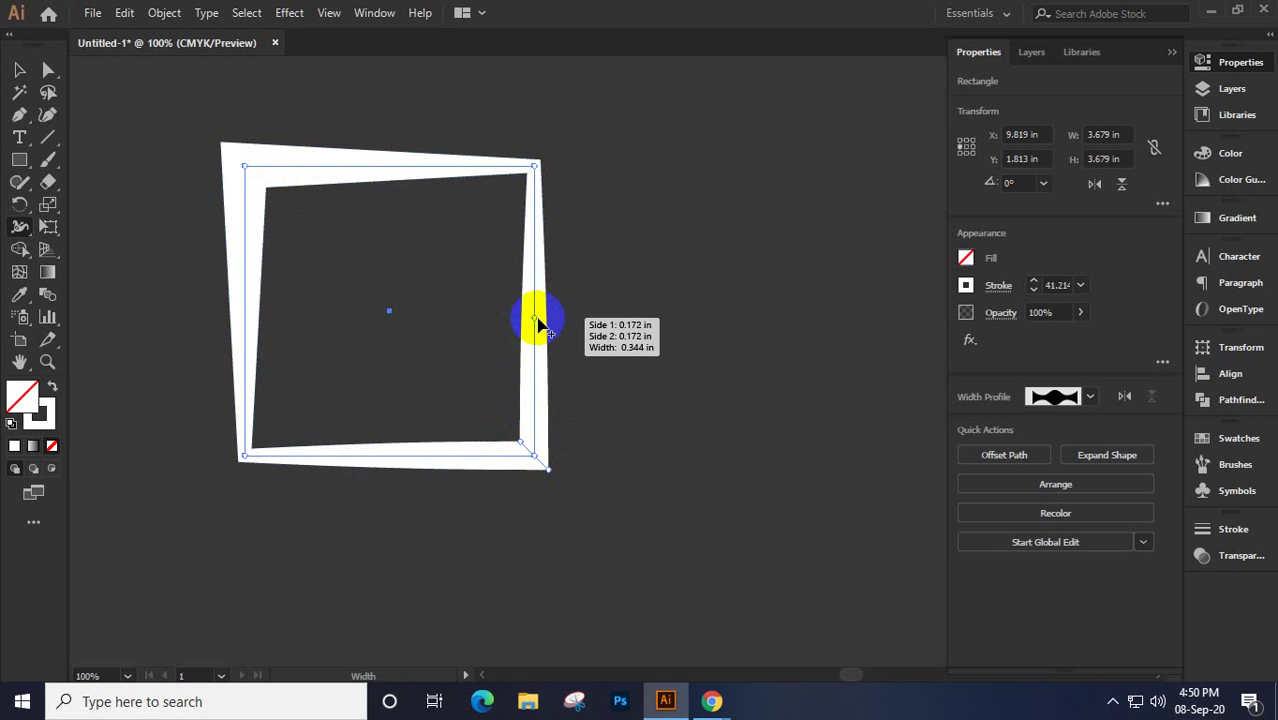
{"action": "left_click_drag", "start_coordinate": [536, 319], "coordinate": [564, 325]}
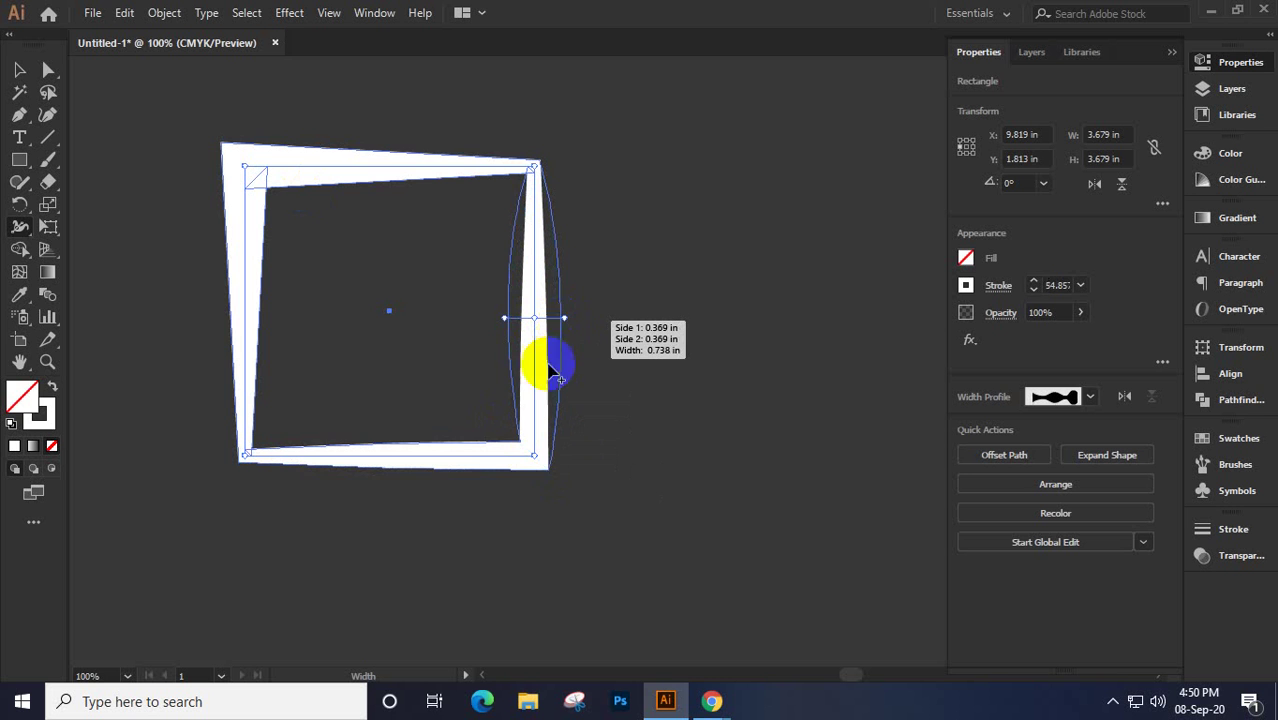
{"action": "left_click_drag", "start_coordinate": [375, 460], "coordinate": [374, 456]}
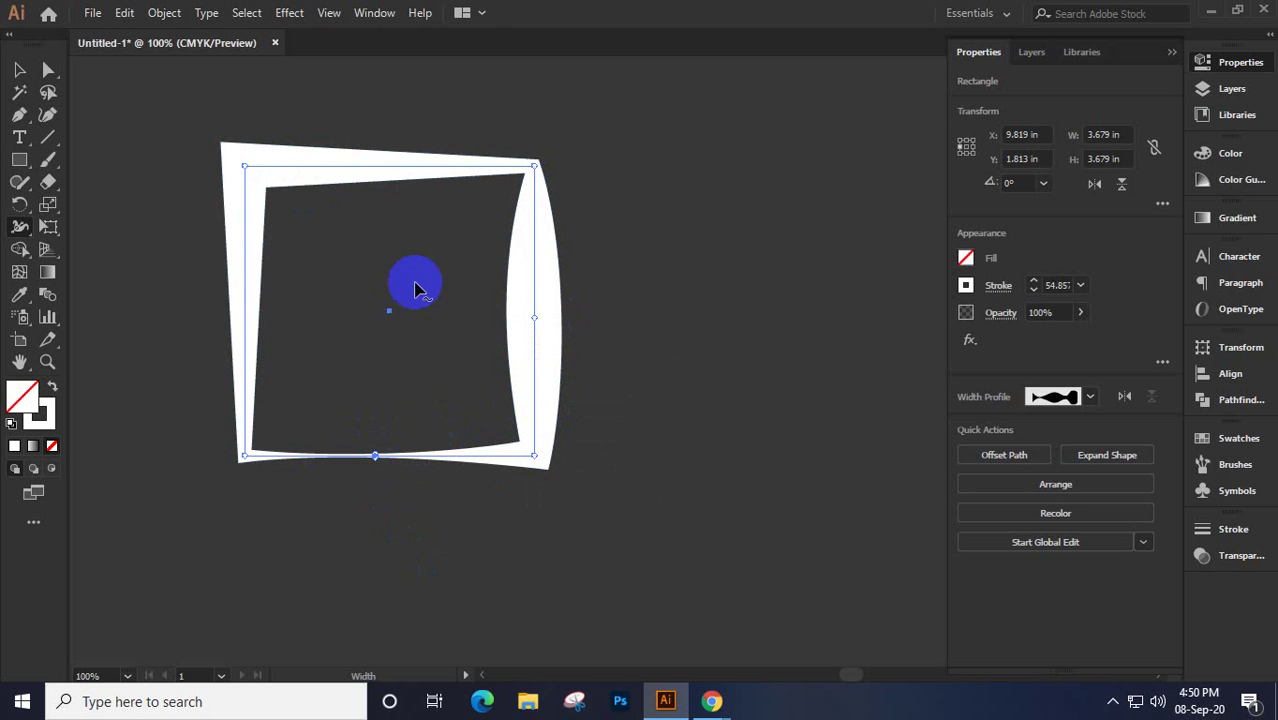
Widen the top edge, narrow the left side, adjust the right side, then deselect the frame
{"action": "left_click_drag", "start_coordinate": [334, 170], "coordinate": [338, 200]}
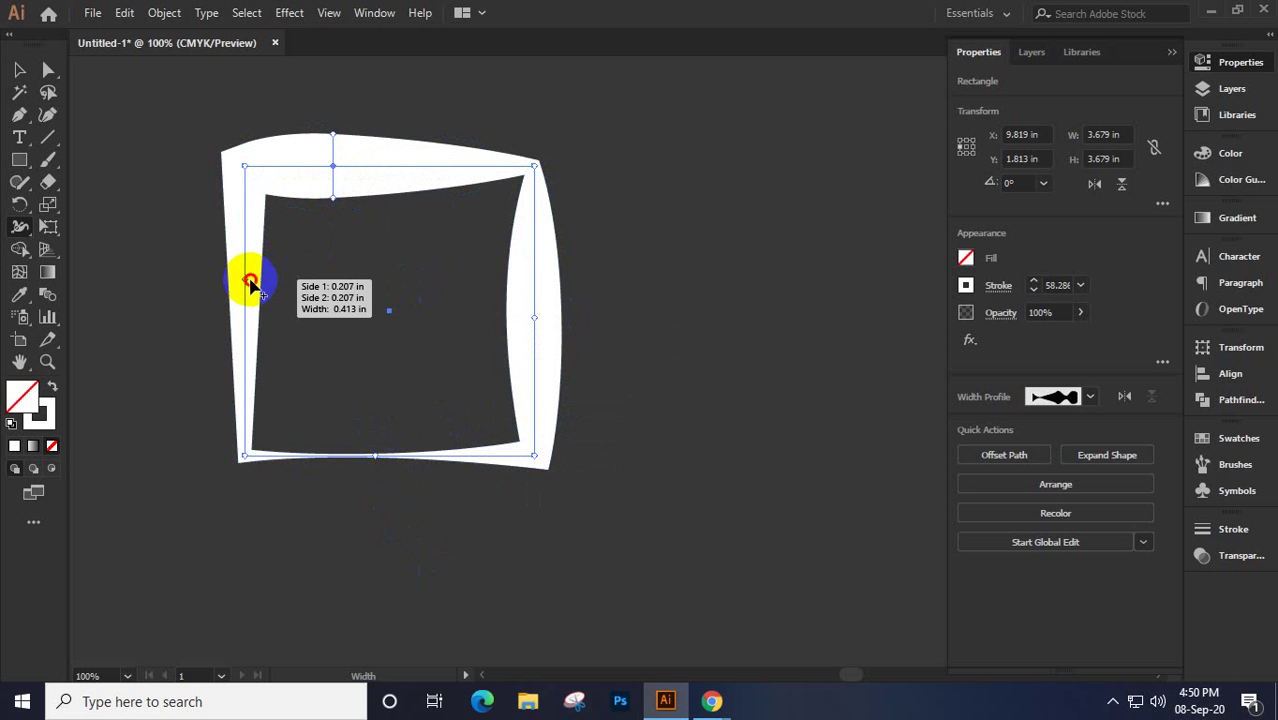
{"action": "left_click_drag", "start_coordinate": [252, 284], "coordinate": [255, 285]}
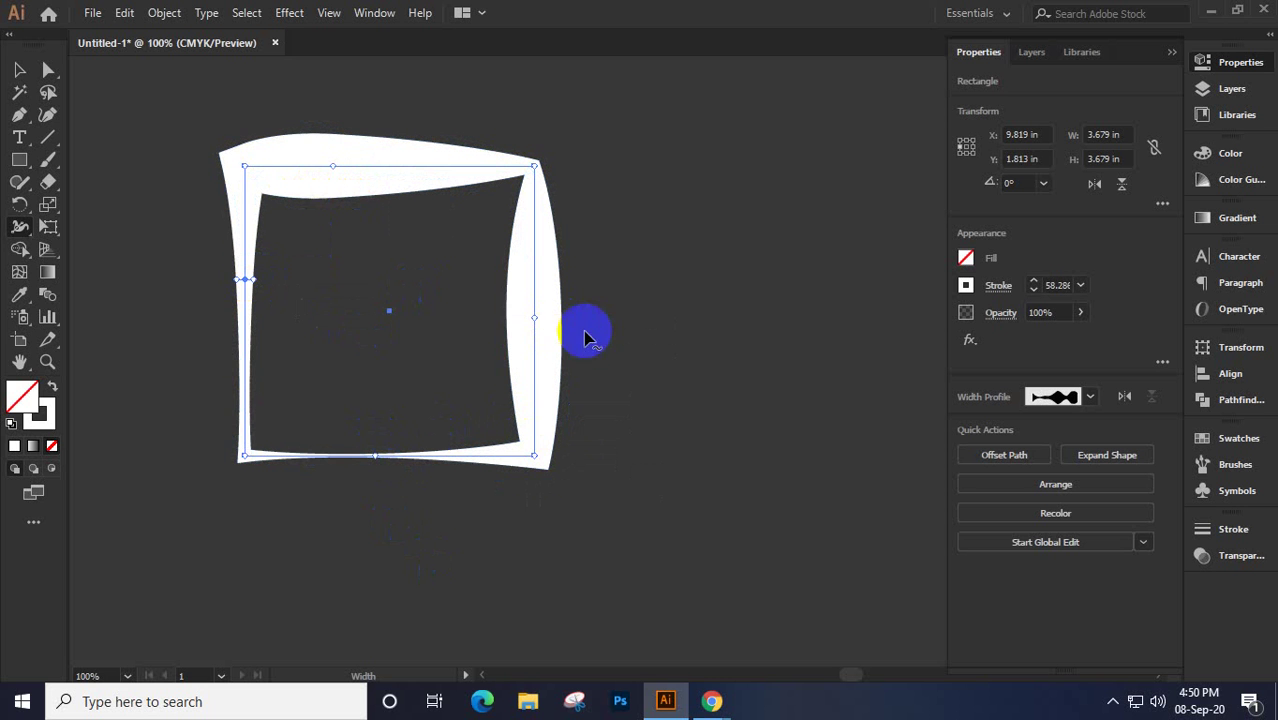
{"action": "mouse_move", "coordinate": [540, 345]}
{"action": "left_mouse_down"}
{"action": "mouse_move", "coordinate": [554, 349]}
{"action": "mouse_move", "coordinate": [553, 332]}
{"action": "mouse_move", "coordinate": [532, 336]}
{"action": "mouse_move", "coordinate": [531, 314]}
{"action": "mouse_move", "coordinate": [505, 330]}
{"action": "left_mouse_up"}
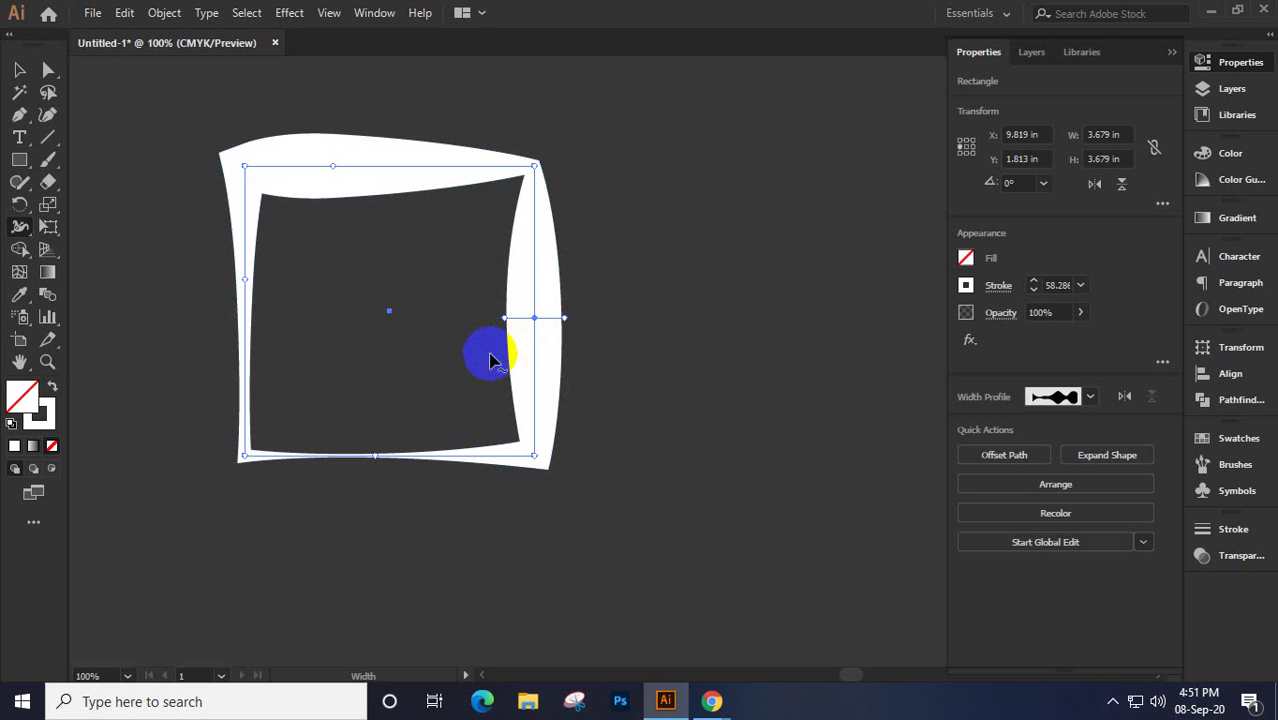
{"action": "left_click", "coordinate": [19, 72]}
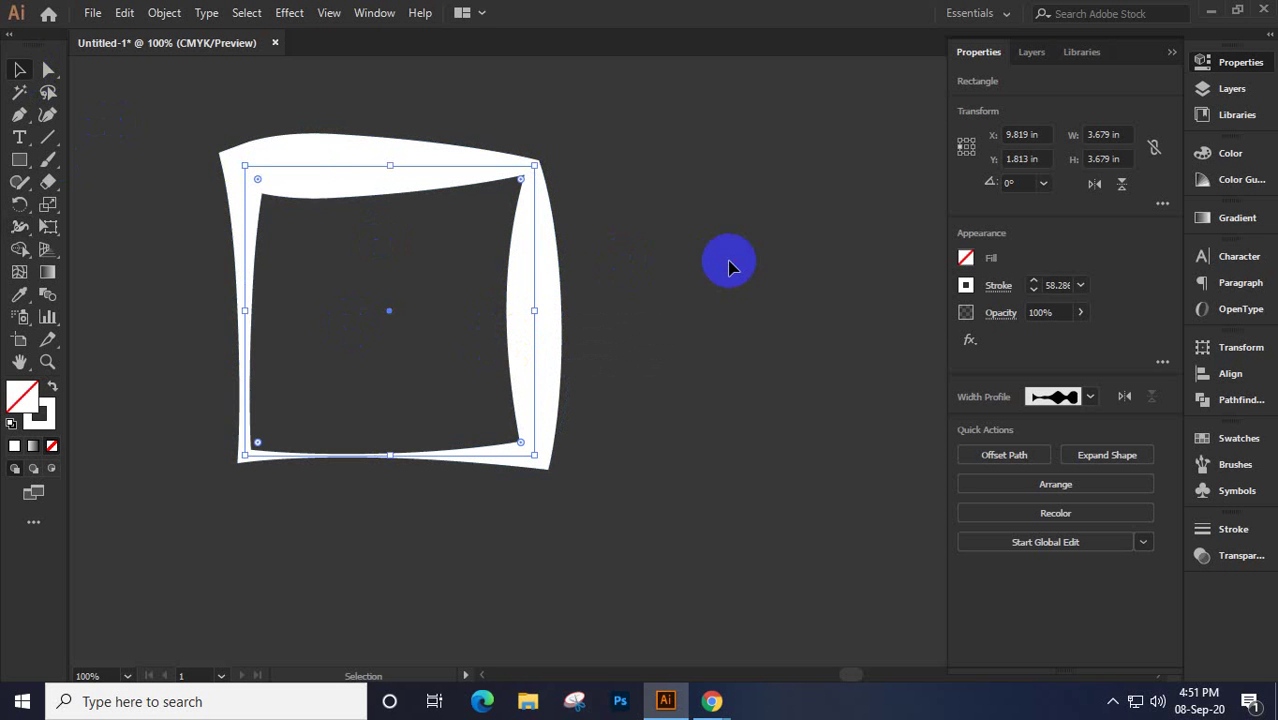
{"action": "left_click", "coordinate": [729, 265]}
{"action": "left_click_drag", "start_coordinate": [183, 91], "coordinate": [707, 655]}
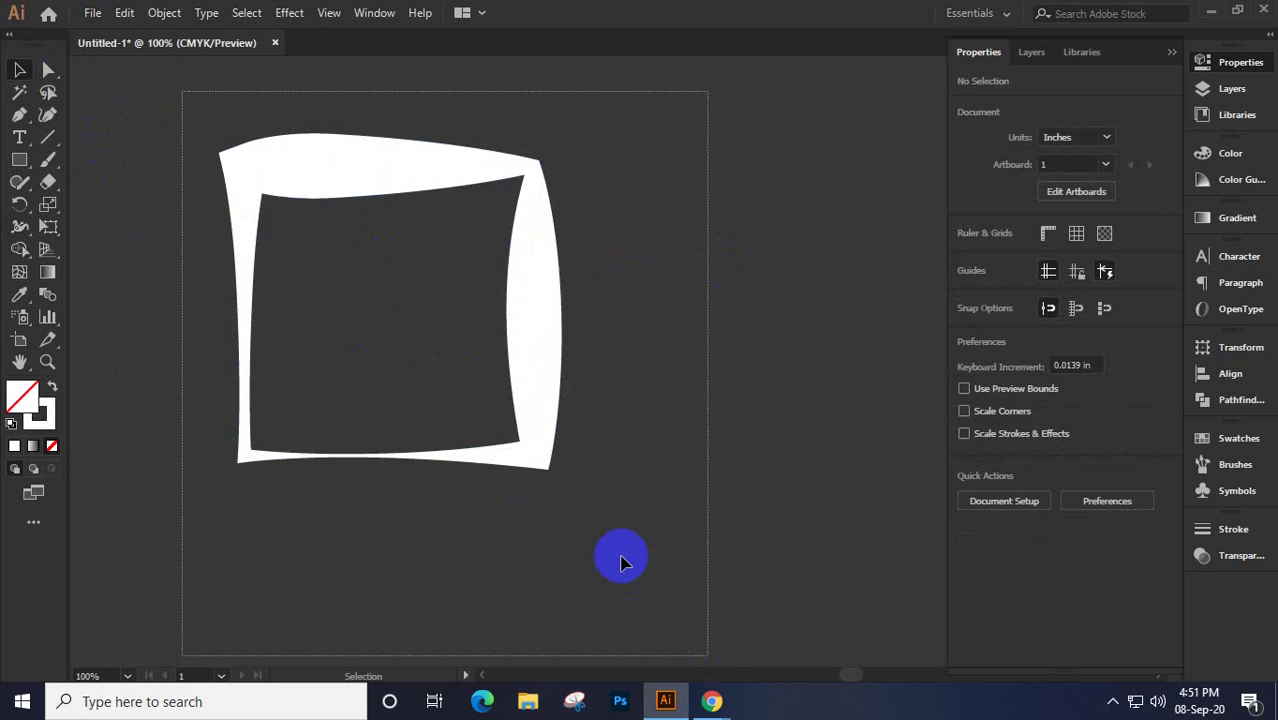
{"action": "left_click", "coordinate": [544, 337]}
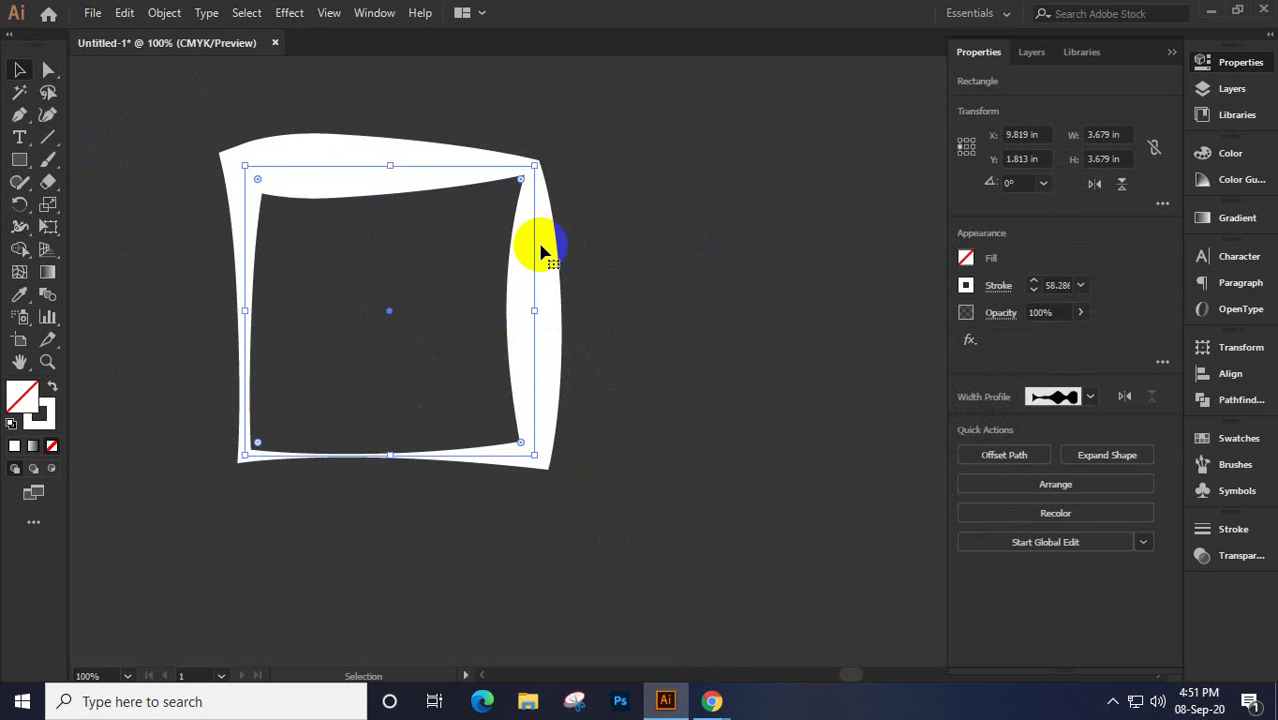
{"action": "left_click", "coordinate": [1090, 399]}
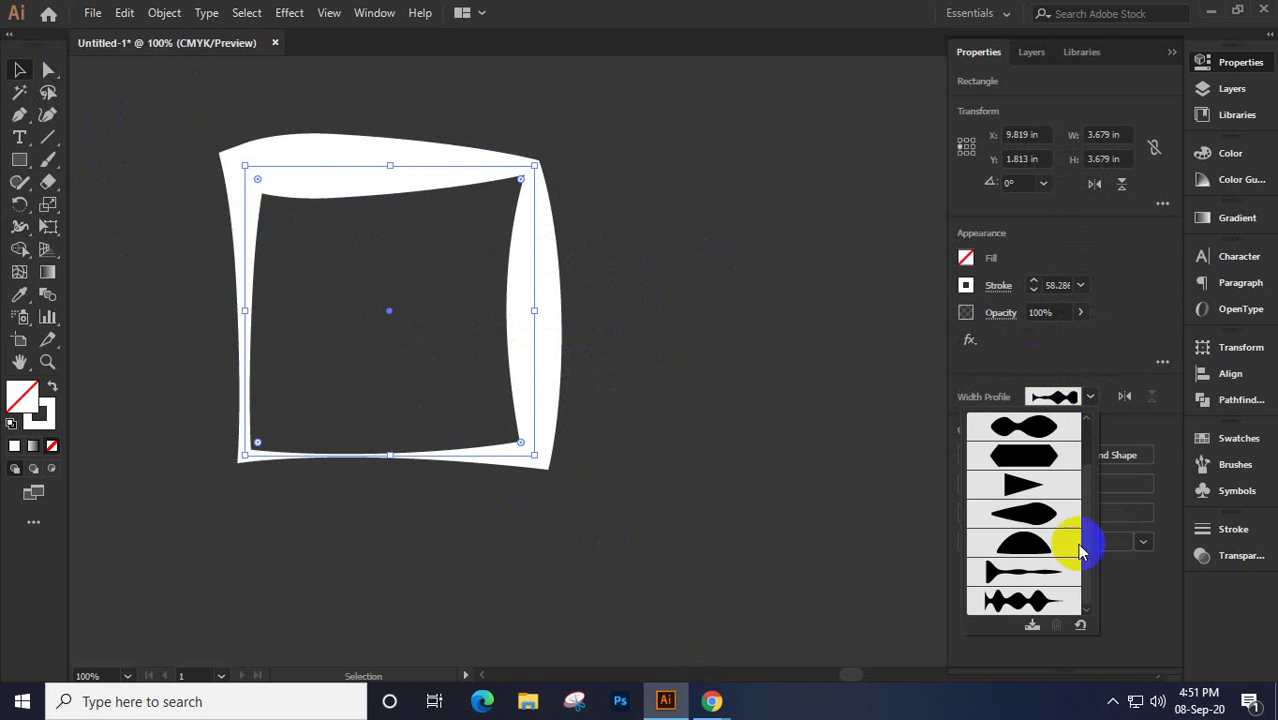
{"action": "left_click", "coordinate": [1033, 628]}
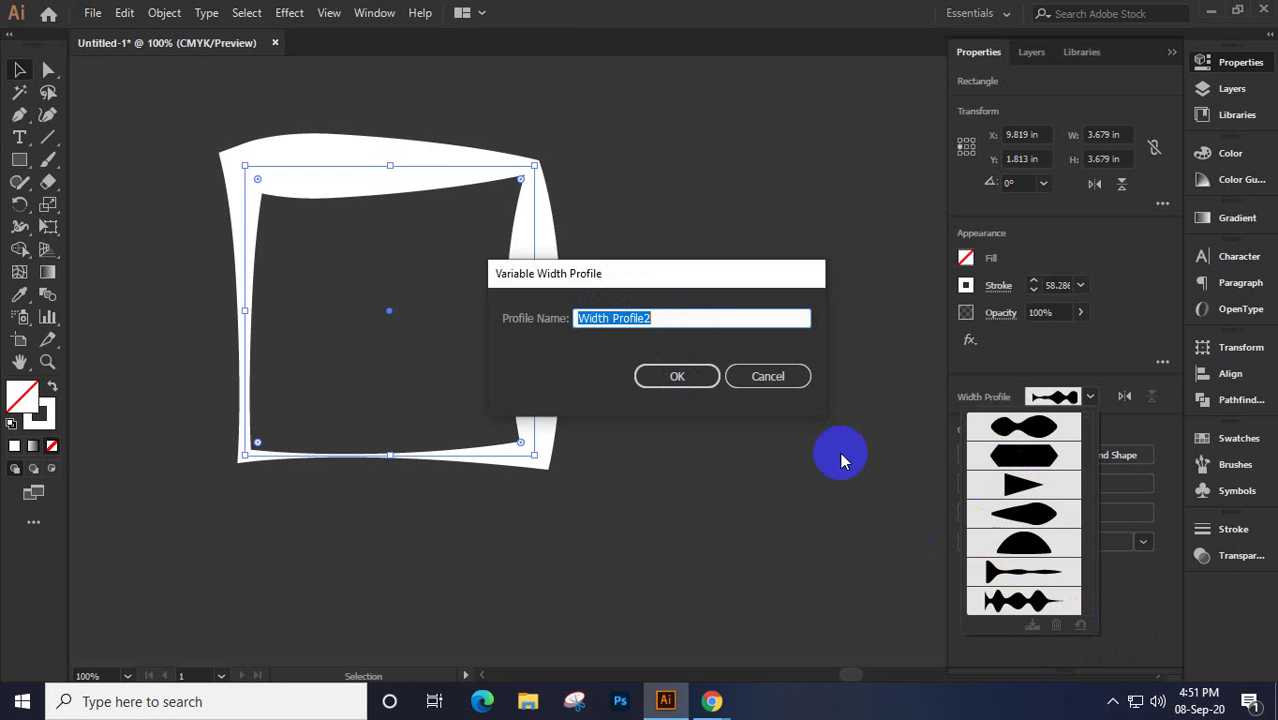
{"action": "left_click", "coordinate": [767, 376]}
{"action": "left_click", "coordinate": [169, 146]}
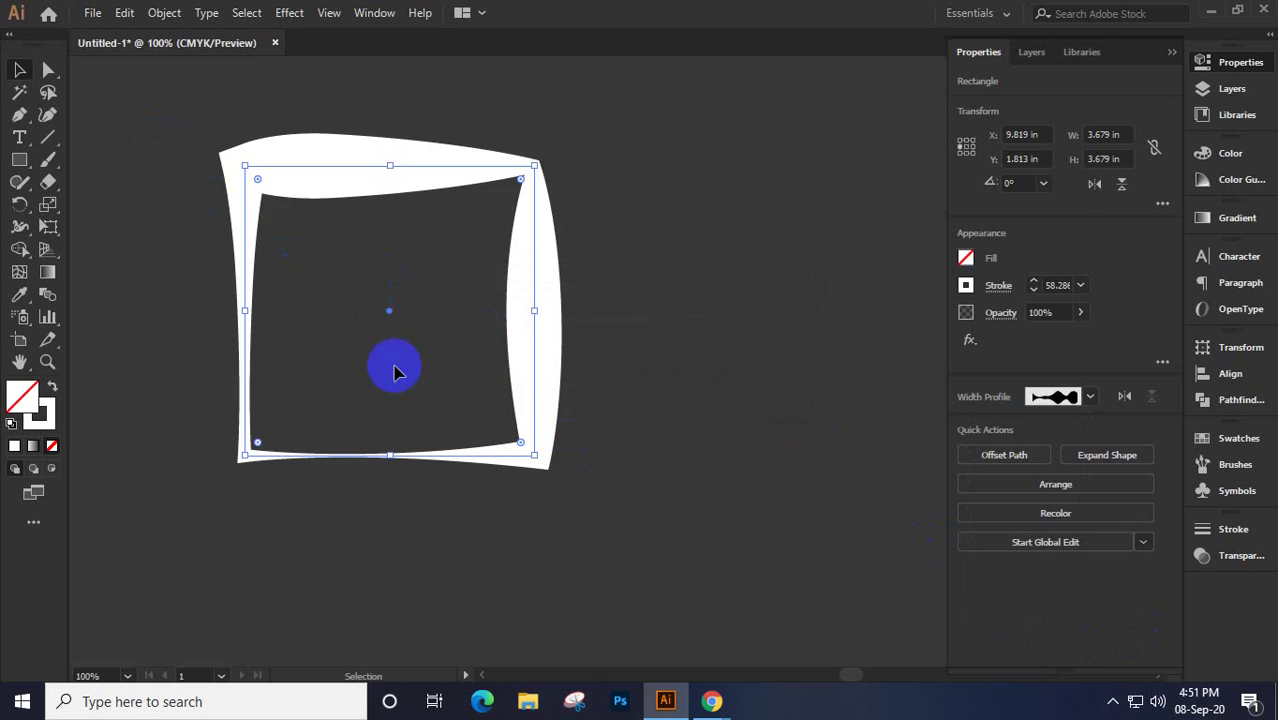
Delete the wavy frame and draw a circle with the Ellipse tool
{"action": "key", "text": "Delete"}
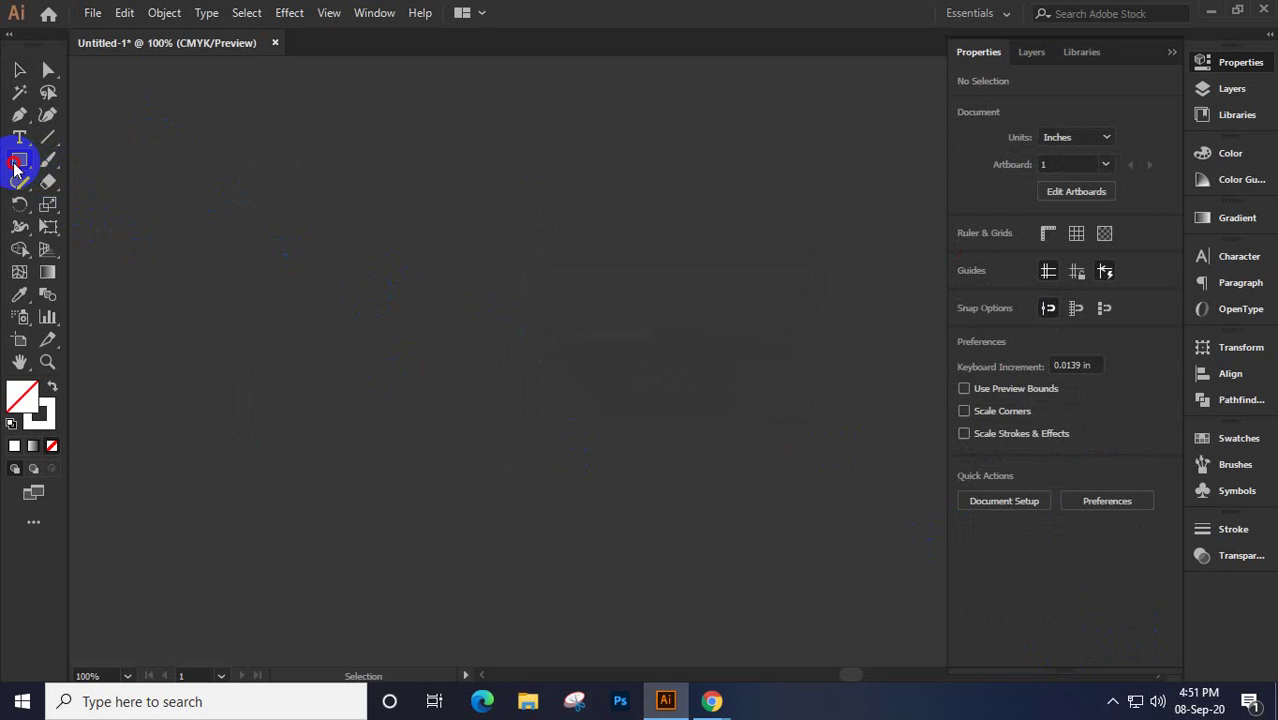
{"action": "left_click_drag", "start_coordinate": [15, 165], "coordinate": [104, 204]}
{"action": "left_click_drag", "start_coordinate": [304, 228], "coordinate": [532, 468]}
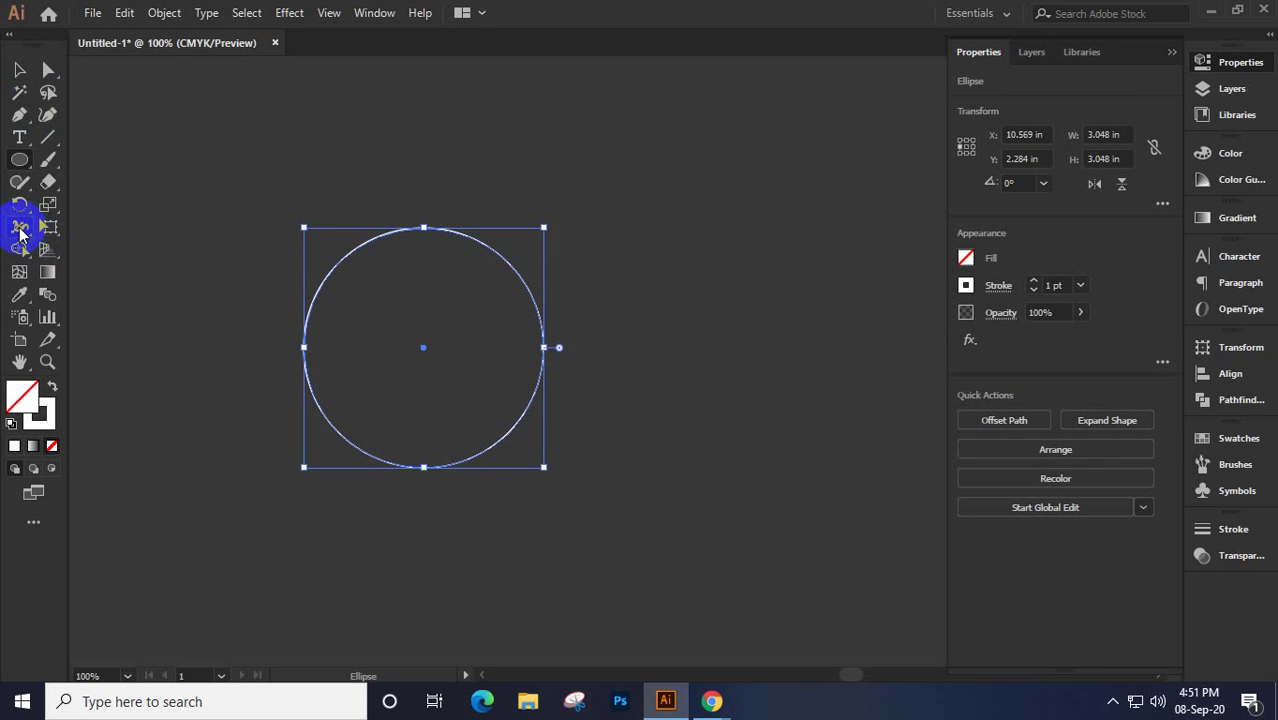
With the Width tool, swell the ring's stroke at the bottom and narrow it at the top
{"action": "left_click", "coordinate": [19, 226]}
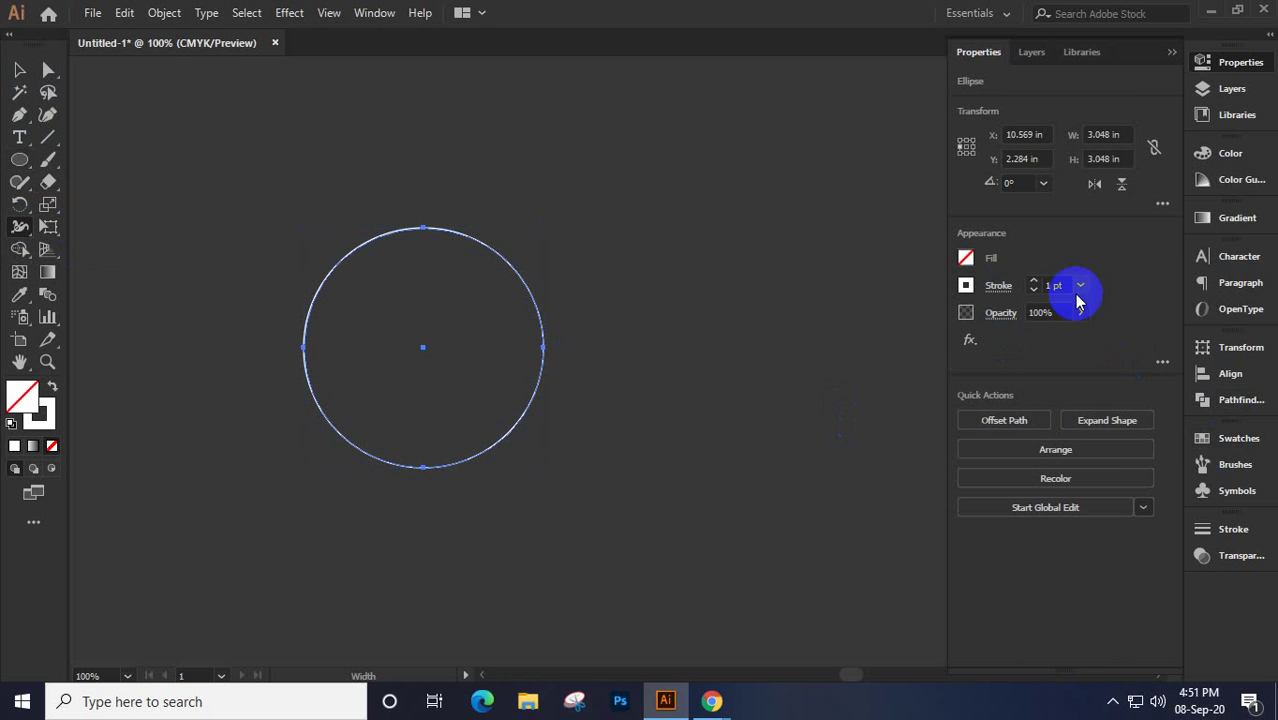
{"action": "scroll", "coordinate": [1065, 286], "scroll_direction": "up", "scroll_amount": 12}
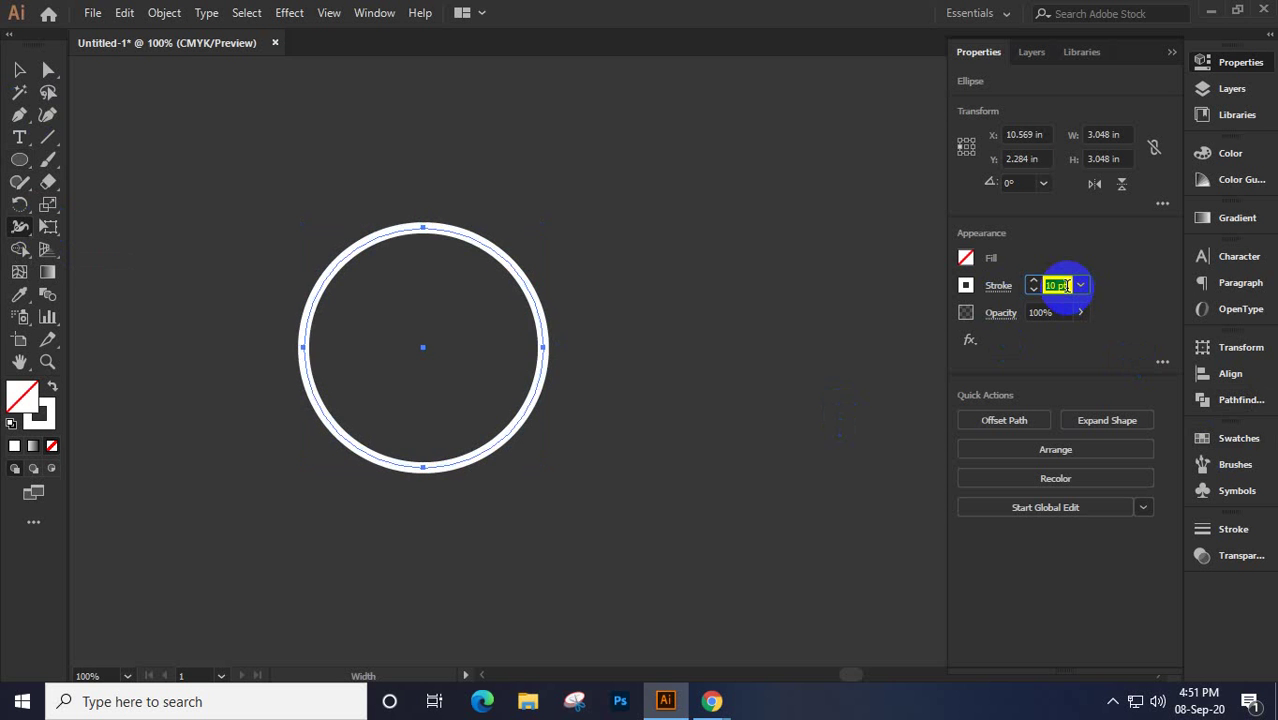
{"action": "scroll", "coordinate": [1065, 286], "scroll_direction": "up", "scroll_amount": 3}
{"action": "left_click_drag", "start_coordinate": [423, 466], "coordinate": [425, 489]}
{"action": "left_click_drag", "start_coordinate": [425, 500], "coordinate": [425, 503]}
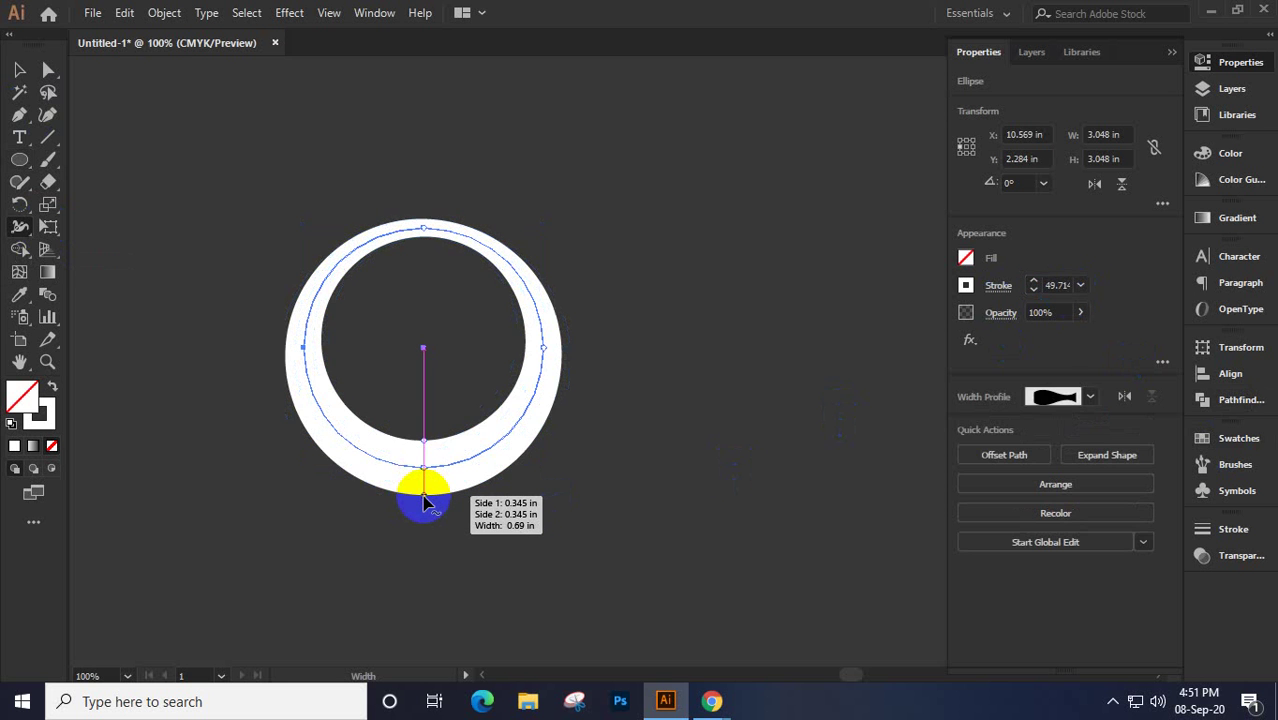
{"action": "mouse_move", "coordinate": [420, 238]}
{"action": "left_mouse_down"}
{"action": "mouse_move", "coordinate": [419, 224]}
{"action": "mouse_move", "coordinate": [422, 271]}
{"action": "mouse_move", "coordinate": [425, 218]}
{"action": "left_mouse_up"}
{"action": "mouse_move", "coordinate": [545, 398]}
{"action": "left_mouse_down"}
{"action": "mouse_move", "coordinate": [534, 411]}
{"action": "mouse_move", "coordinate": [543, 405]}
{"action": "mouse_move", "coordinate": [566, 447]}
{"action": "mouse_move", "coordinate": [485, 451]}
{"action": "mouse_move", "coordinate": [424, 476]}
{"action": "mouse_move", "coordinate": [427, 490]}
{"action": "mouse_move", "coordinate": [423, 460]}
{"action": "mouse_move", "coordinate": [422, 518]}
{"action": "mouse_move", "coordinate": [462, 507]}
{"action": "mouse_move", "coordinate": [451, 523]}
{"action": "left_mouse_up"}
{"action": "key", "text": "ctrl+z"}
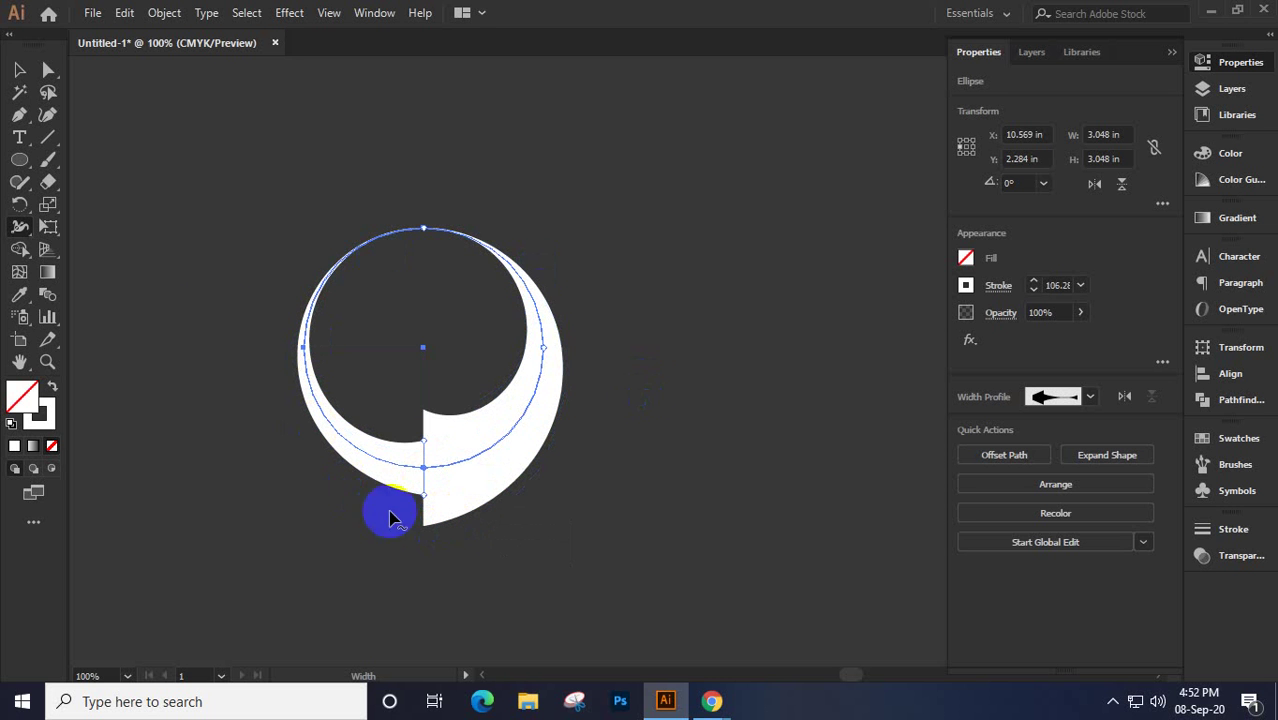
Deselect and reselect the ring to check its crescent-shaped variable-width stroke
{"action": "left_click", "coordinate": [19, 70]}
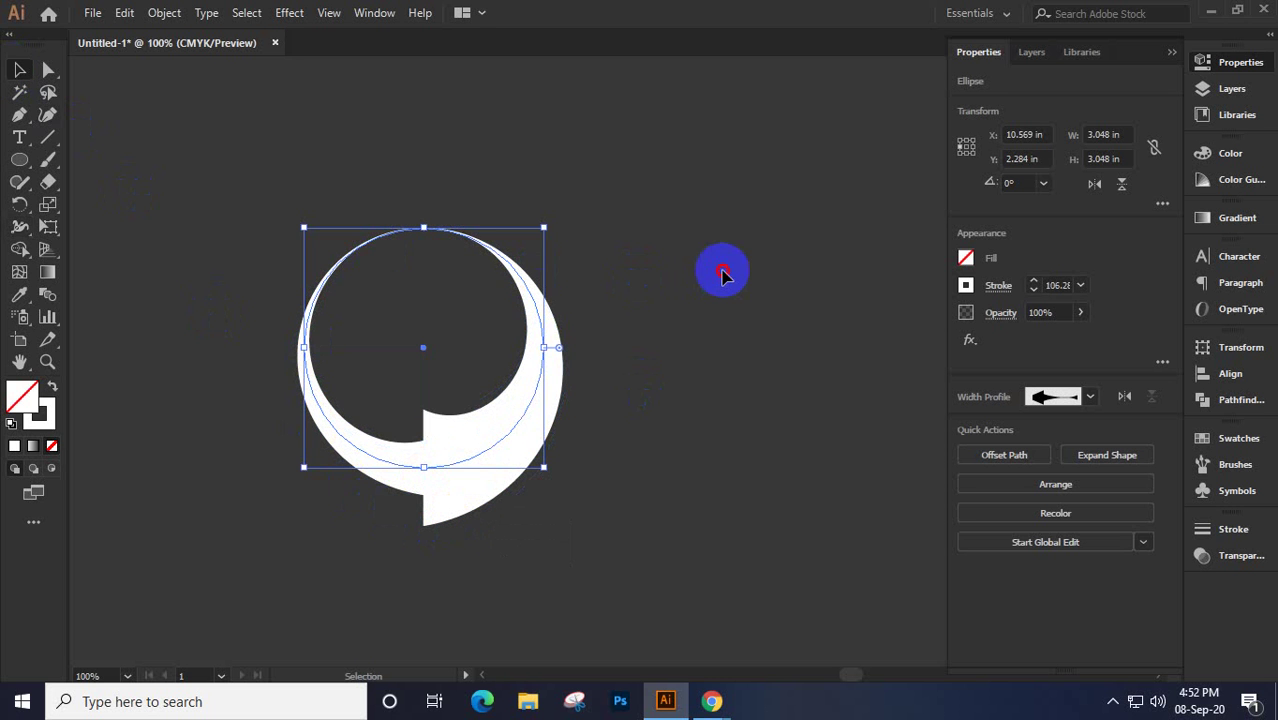
{"action": "left_click", "coordinate": [727, 277]}
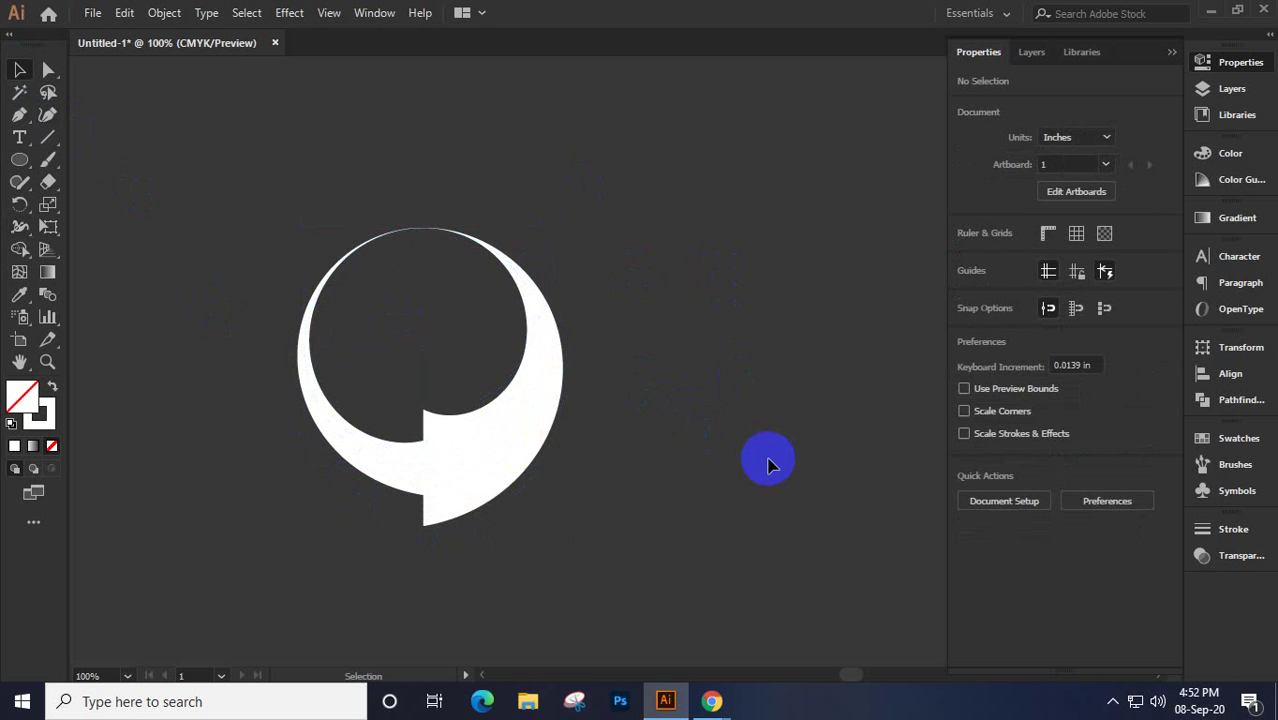
{"action": "left_click", "coordinate": [489, 461]}
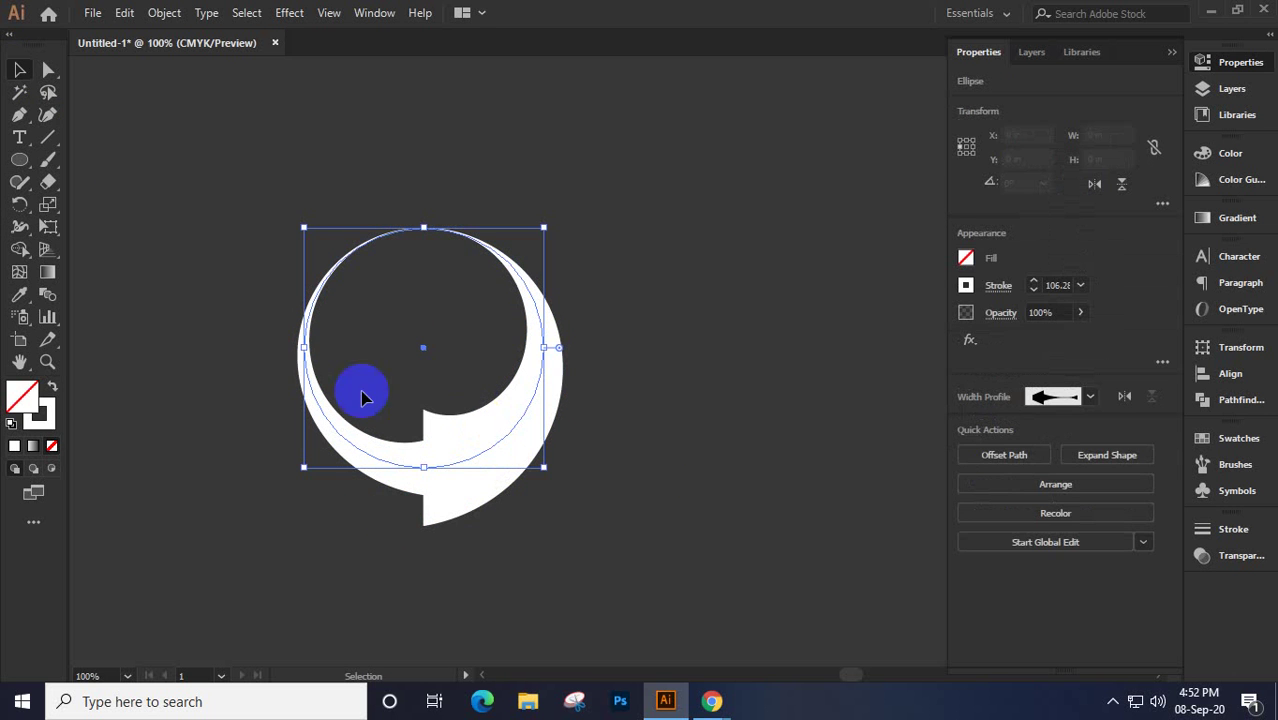
{"action": "left_click", "coordinate": [20, 165]}
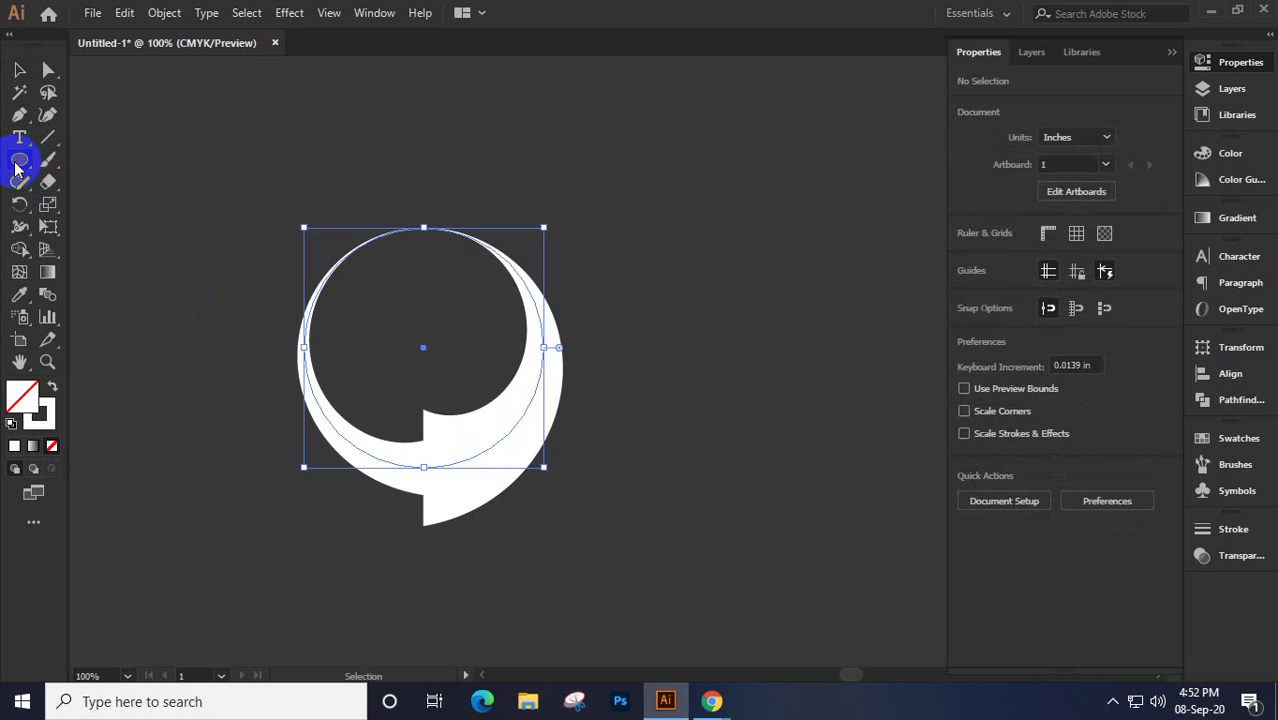
Delete the white ring and draw a new rectangle with the Rectangle tool
{"action": "key", "text": "Delete"}
{"action": "left_click_drag", "start_coordinate": [15, 168], "coordinate": [114, 159]}
{"action": "left_click_drag", "start_coordinate": [185, 243], "coordinate": [588, 513]}
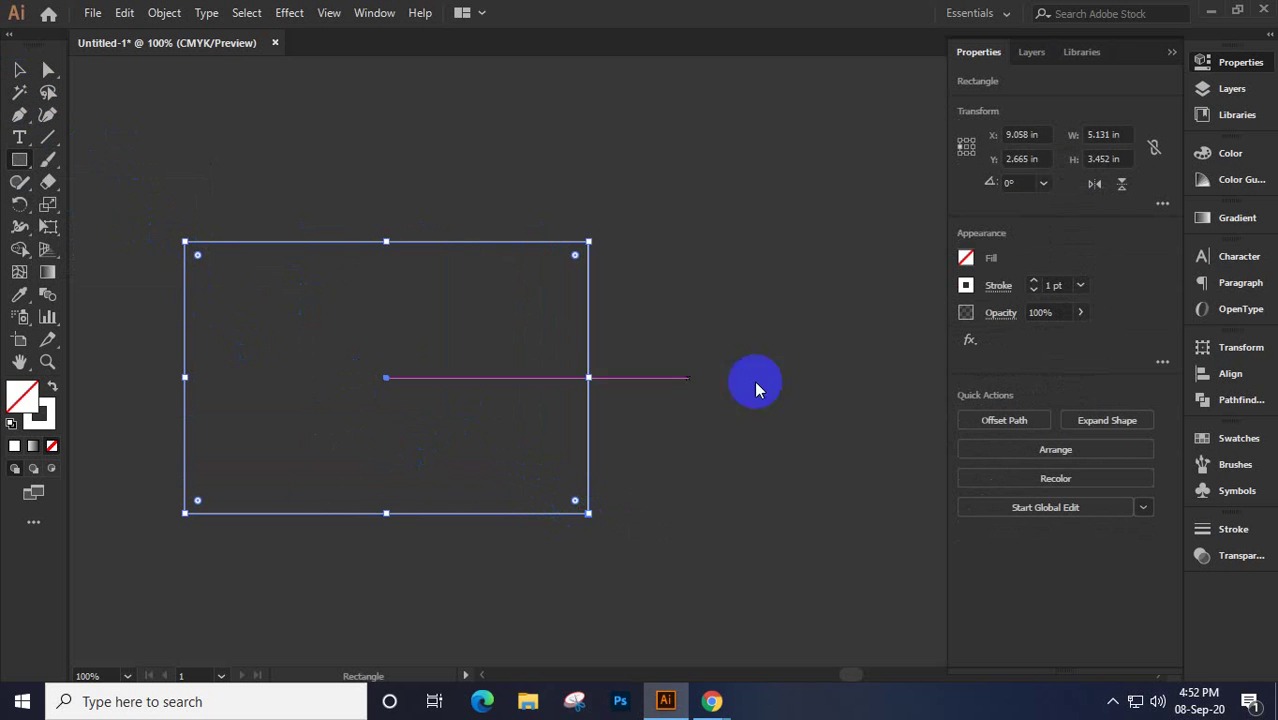
Give the rectangle no stroke and a blue fill
{"action": "left_click", "coordinate": [966, 286]}
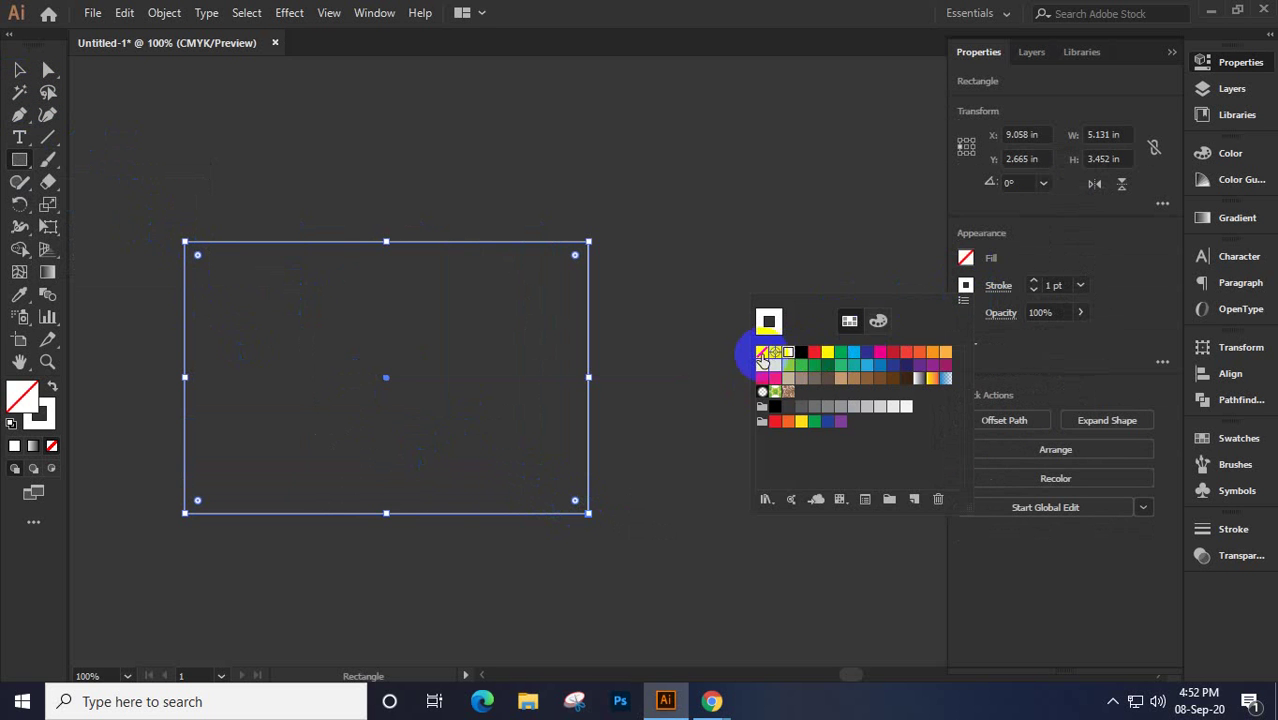
{"action": "left_click", "coordinate": [774, 353]}
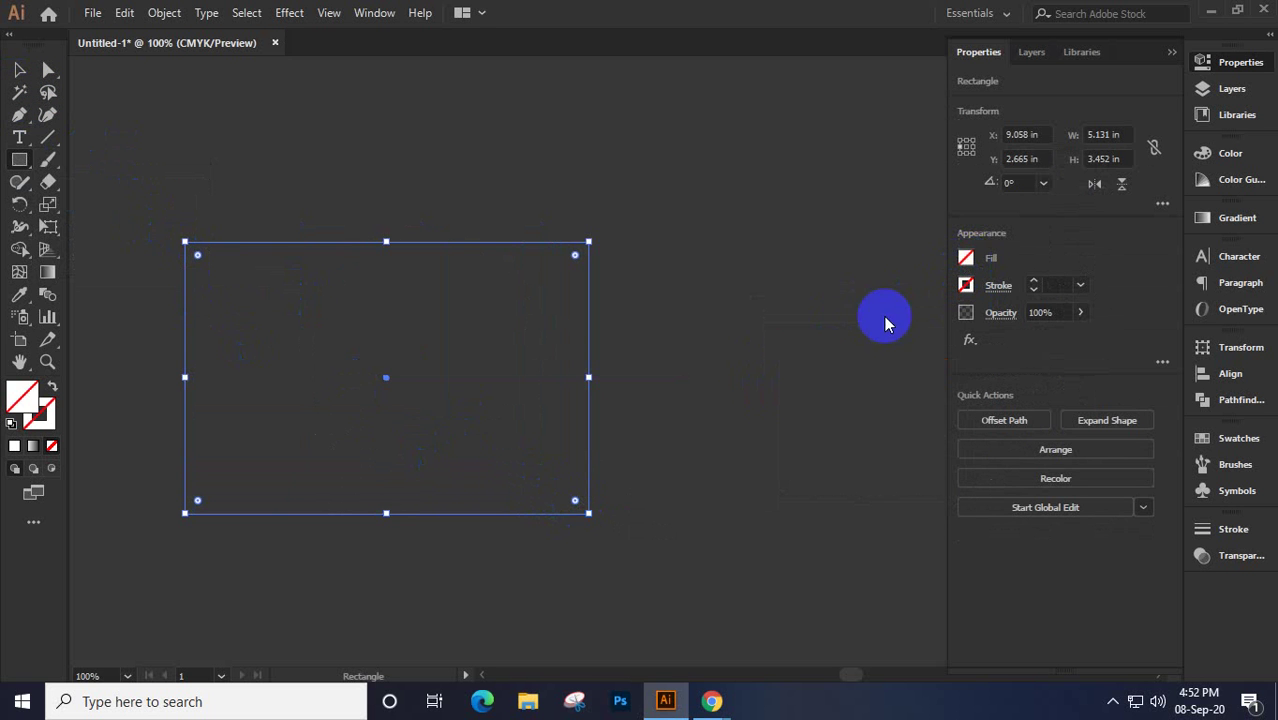
{"action": "left_click", "coordinate": [964, 258]}
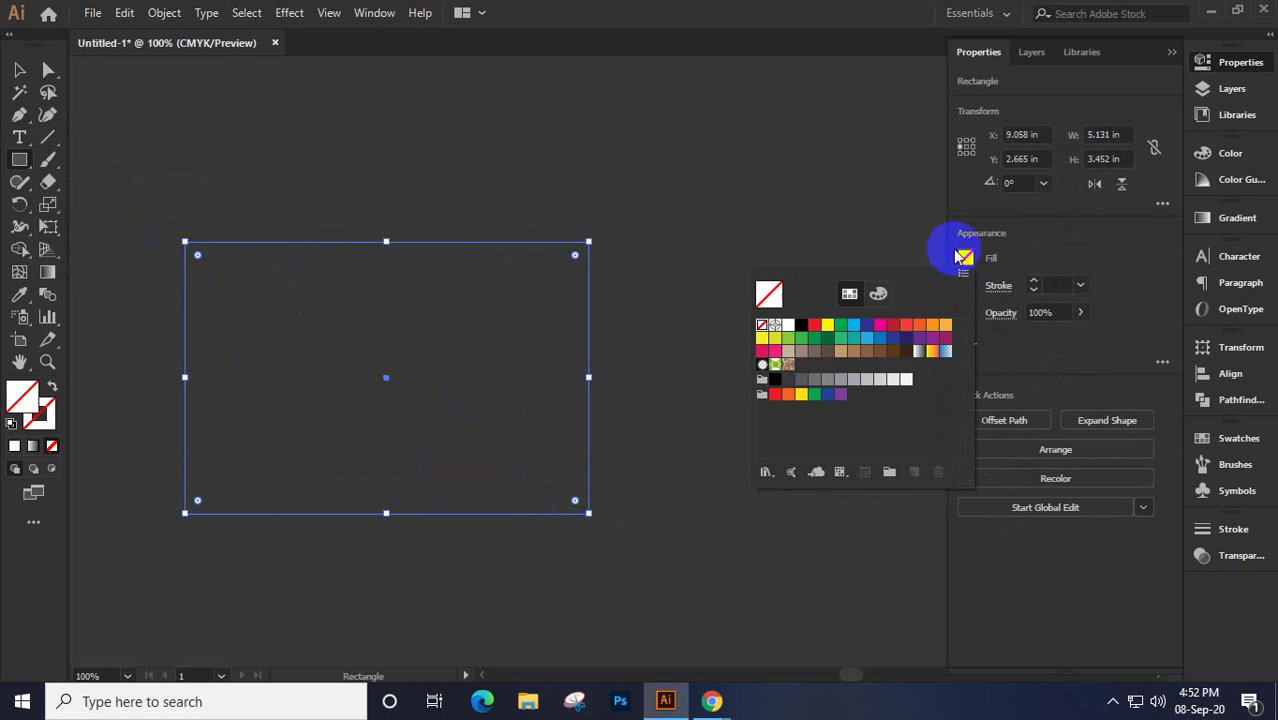
{"action": "left_click", "coordinate": [813, 328]}
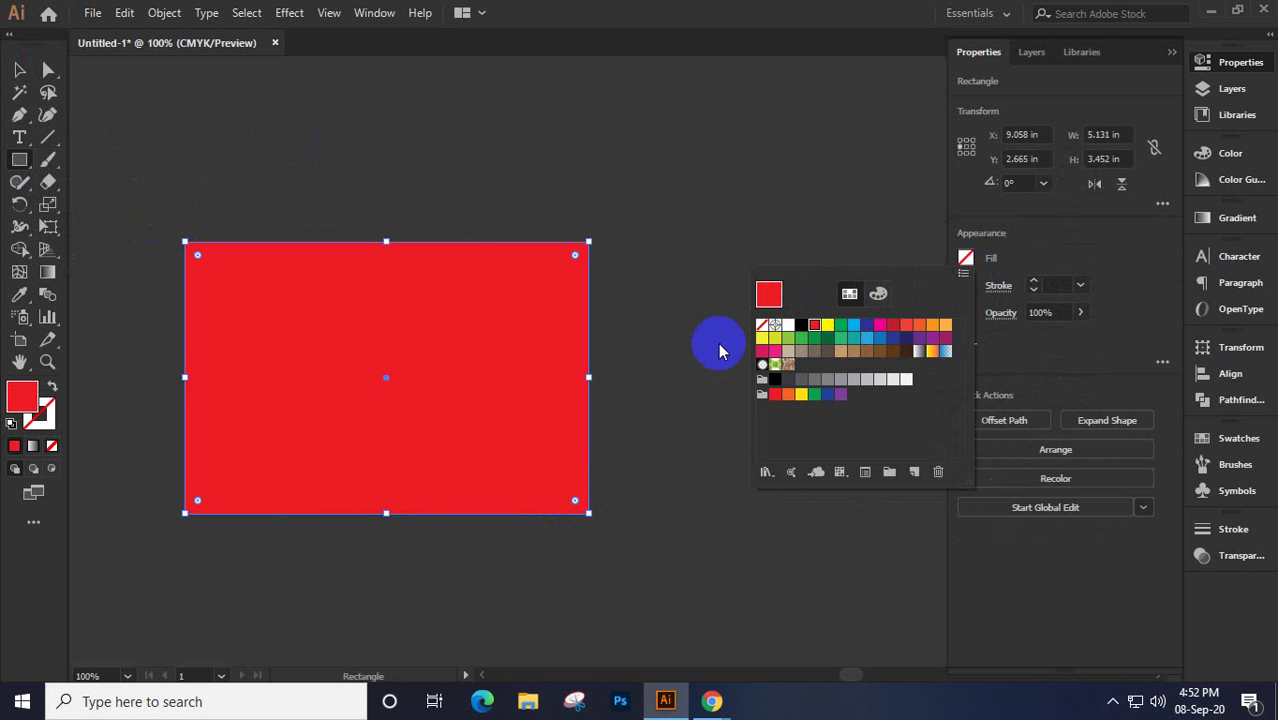
{"action": "left_click", "coordinate": [867, 339]}
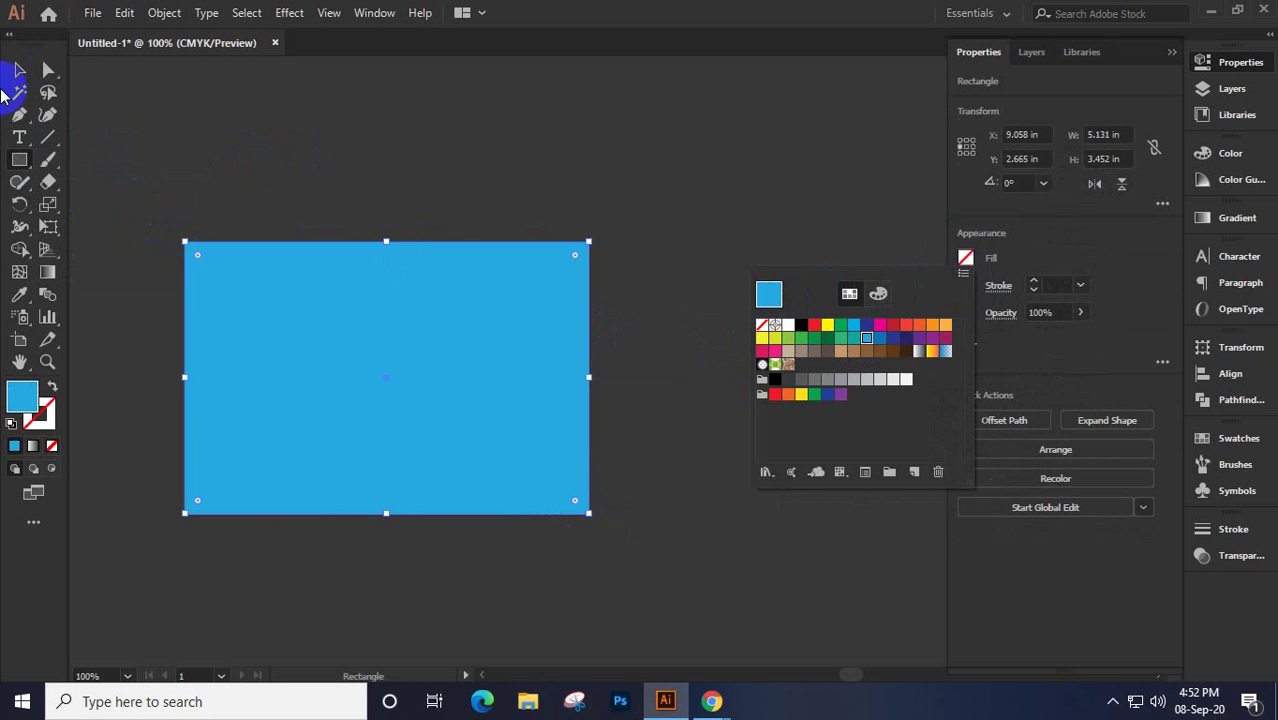
{"action": "left_click", "coordinate": [18, 72]}
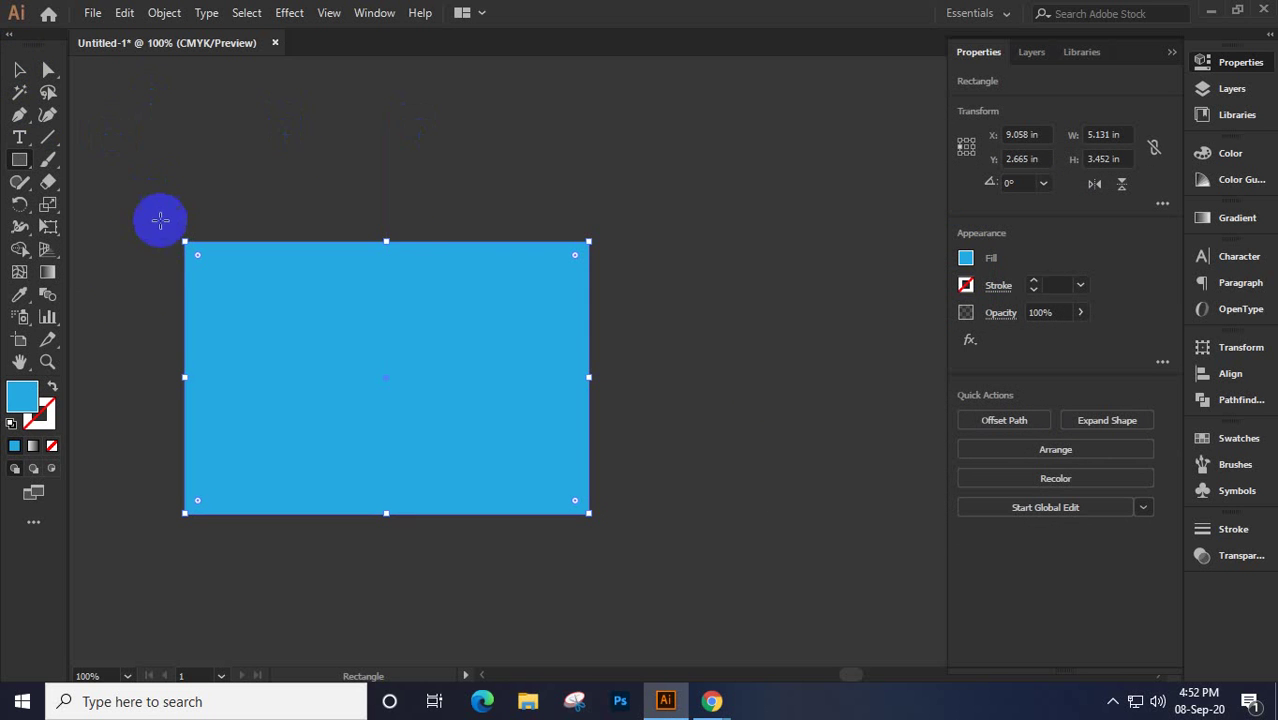
Test the Warp Tool on the top-left corner, then move the rectangle right to X 10.605 in
{"action": "left_click_drag", "start_coordinate": [18, 227], "coordinate": [112, 258]}
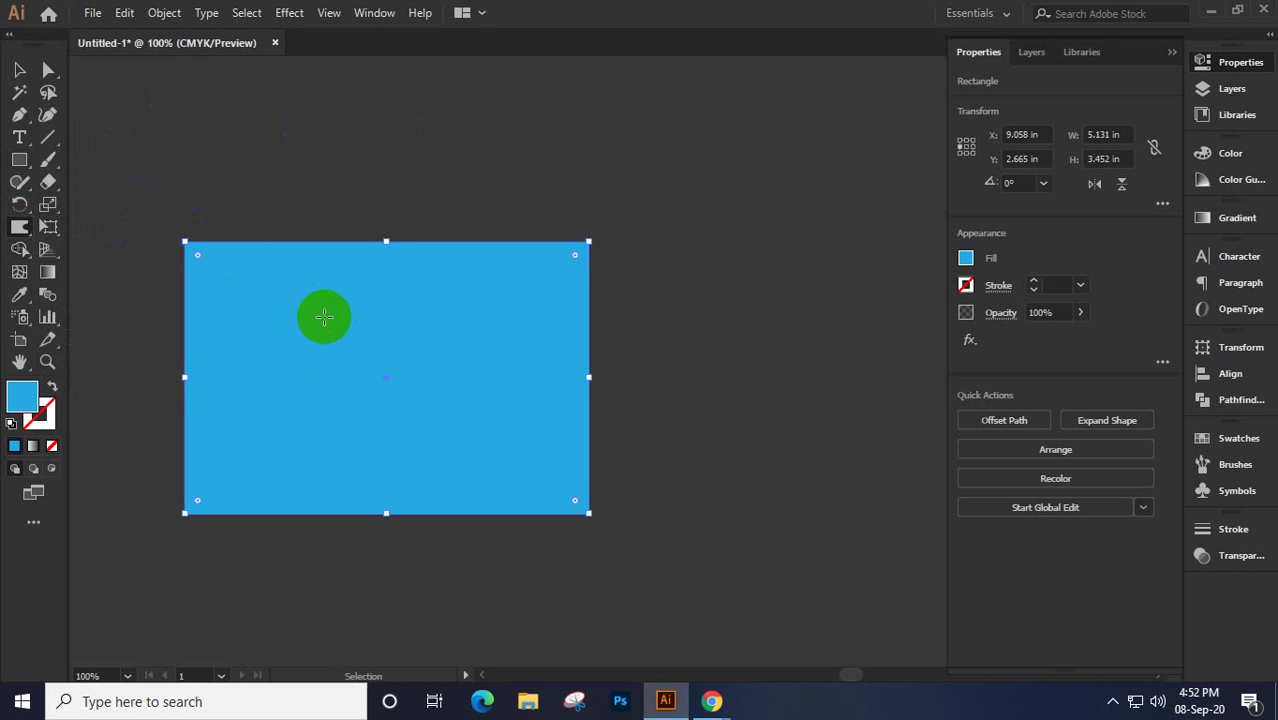
{"action": "mouse_move", "coordinate": [312, 320]}
{"action": "left_mouse_down"}
{"action": "mouse_move", "coordinate": [208, 205]}
{"action": "mouse_move", "coordinate": [243, 251]}
{"action": "mouse_move", "coordinate": [274, 243]}
{"action": "mouse_move", "coordinate": [188, 250]}
{"action": "mouse_move", "coordinate": [288, 243]}
{"action": "mouse_move", "coordinate": [250, 235]}
{"action": "left_mouse_up"}
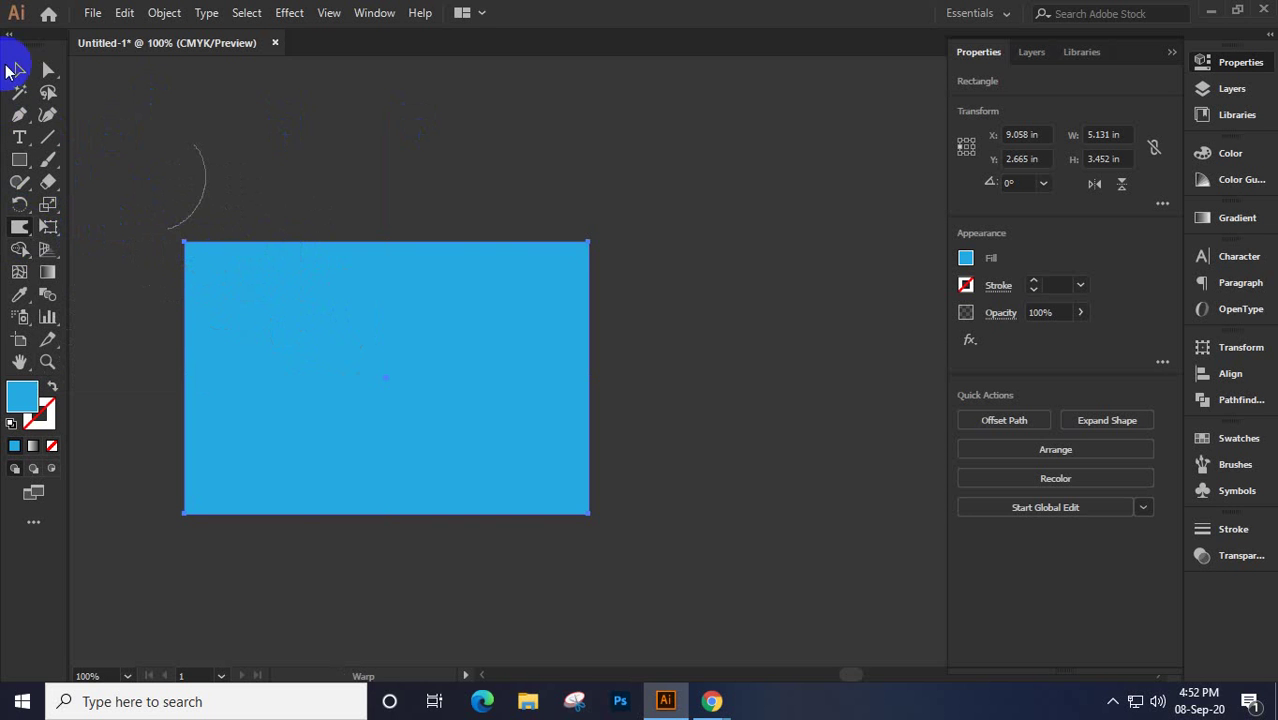
{"action": "left_click", "coordinate": [20, 70]}
{"action": "left_click_drag", "start_coordinate": [337, 274], "coordinate": [459, 277]}
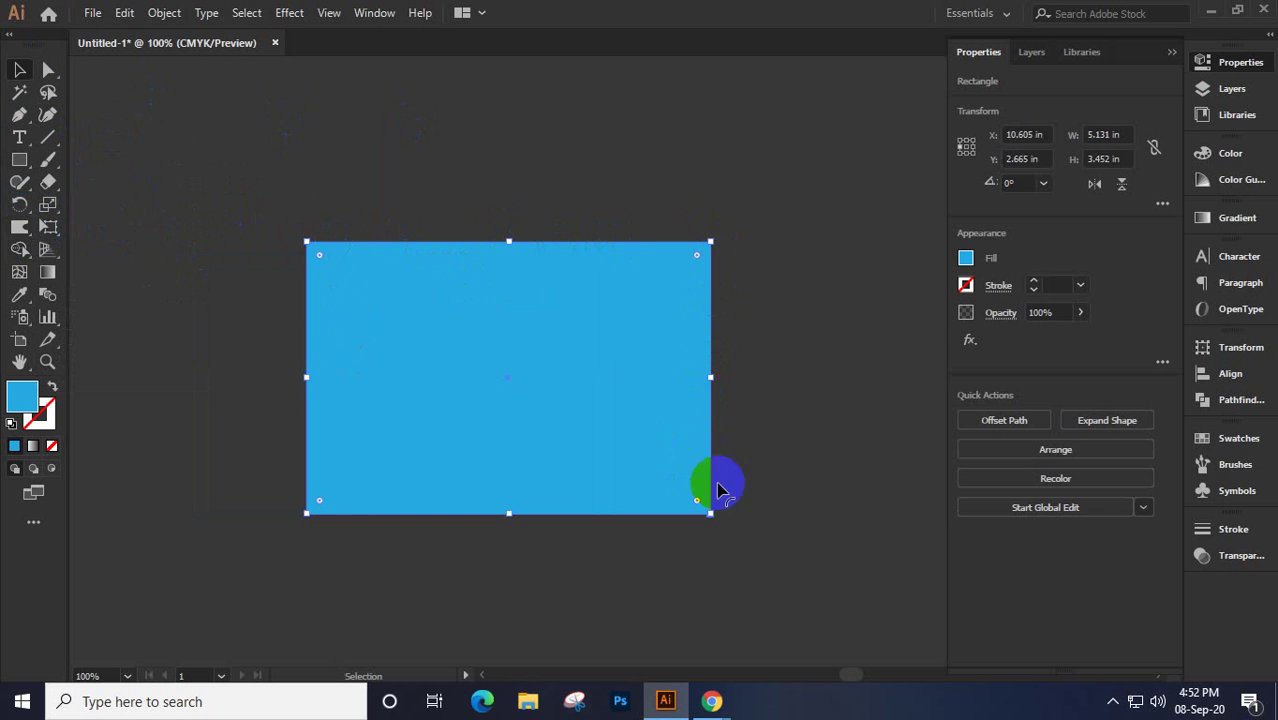
Fill the rectangle orange and preview it with a thick yellow outline
{"action": "left_click", "coordinate": [964, 260]}
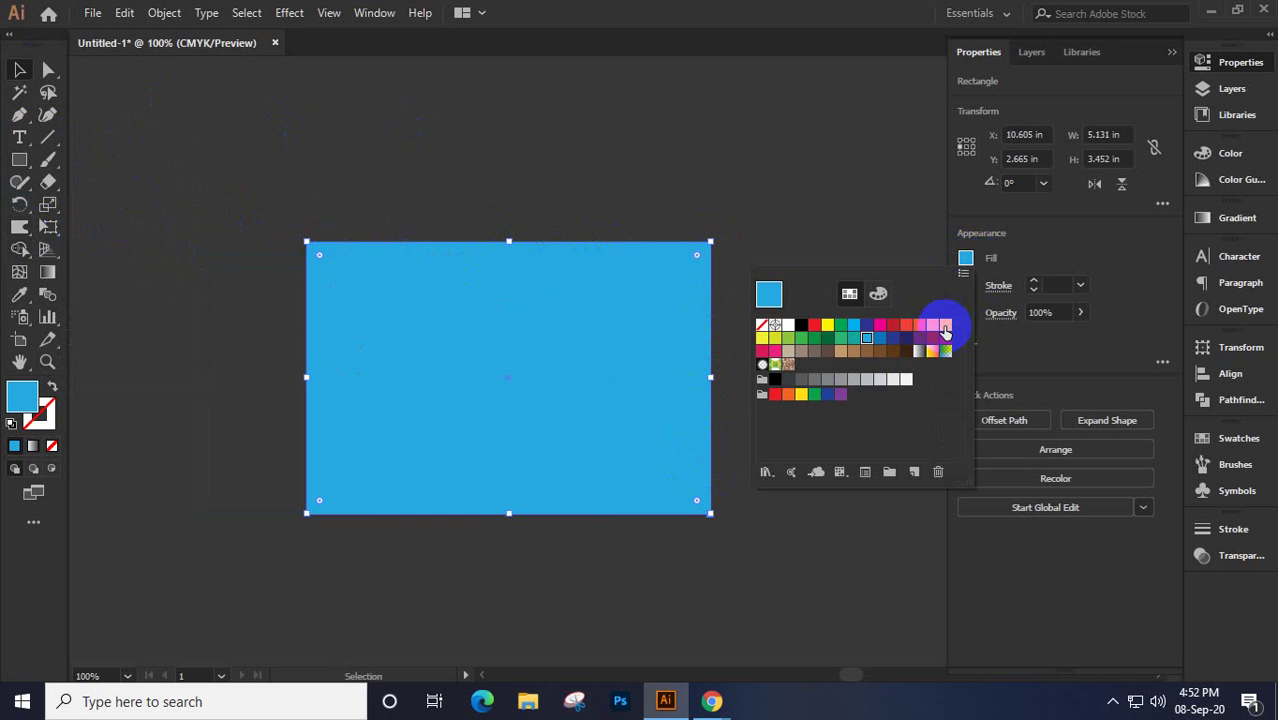
{"action": "left_click", "coordinate": [933, 328]}
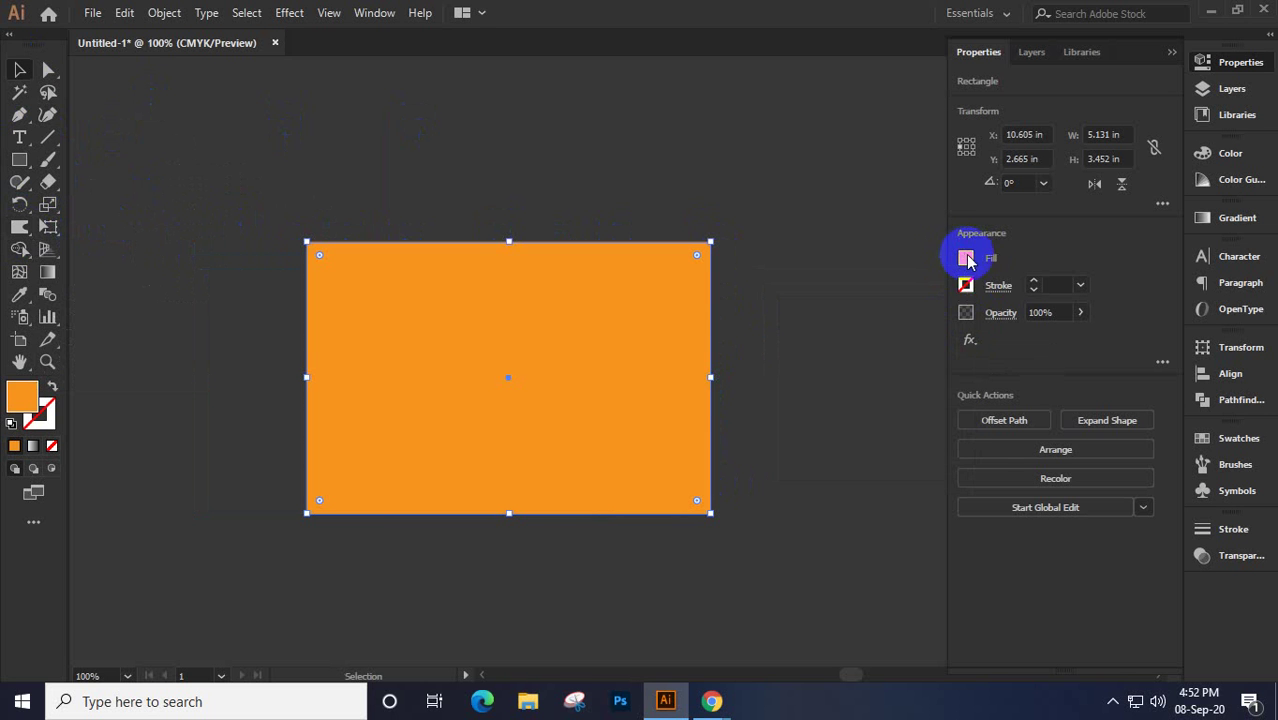
{"action": "left_click", "coordinate": [966, 286]}
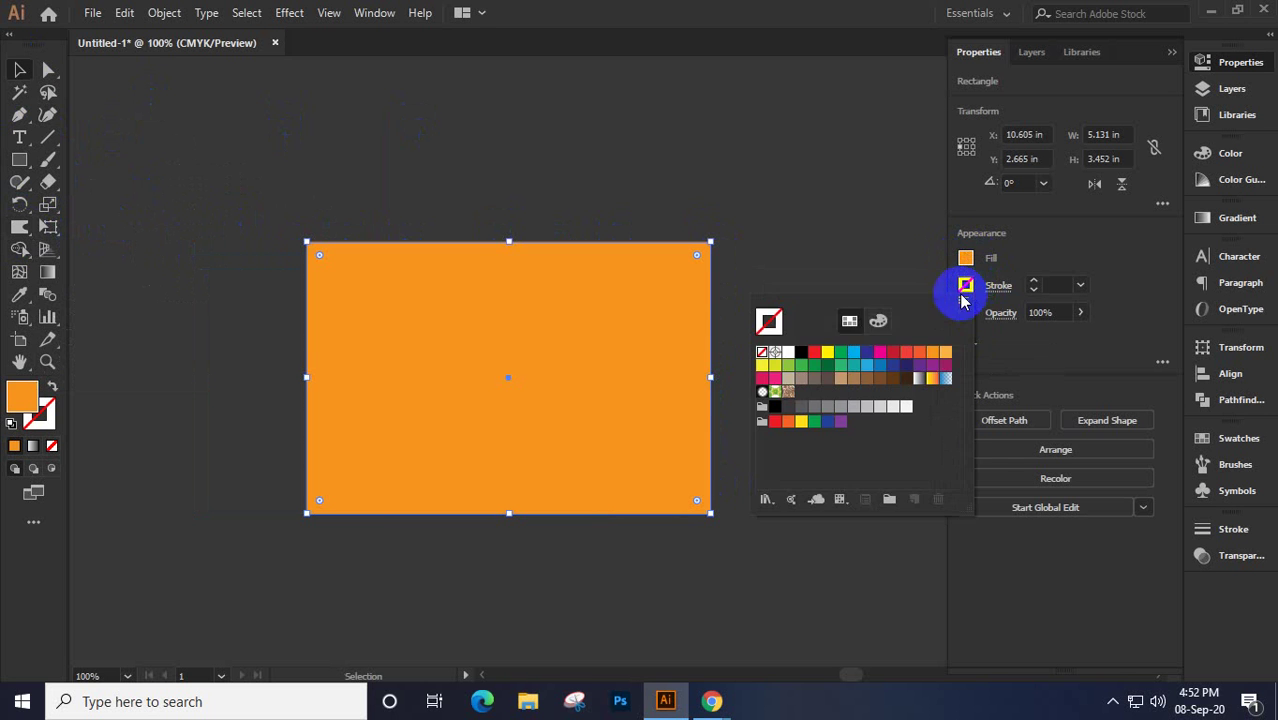
{"action": "left_click", "coordinate": [828, 355]}
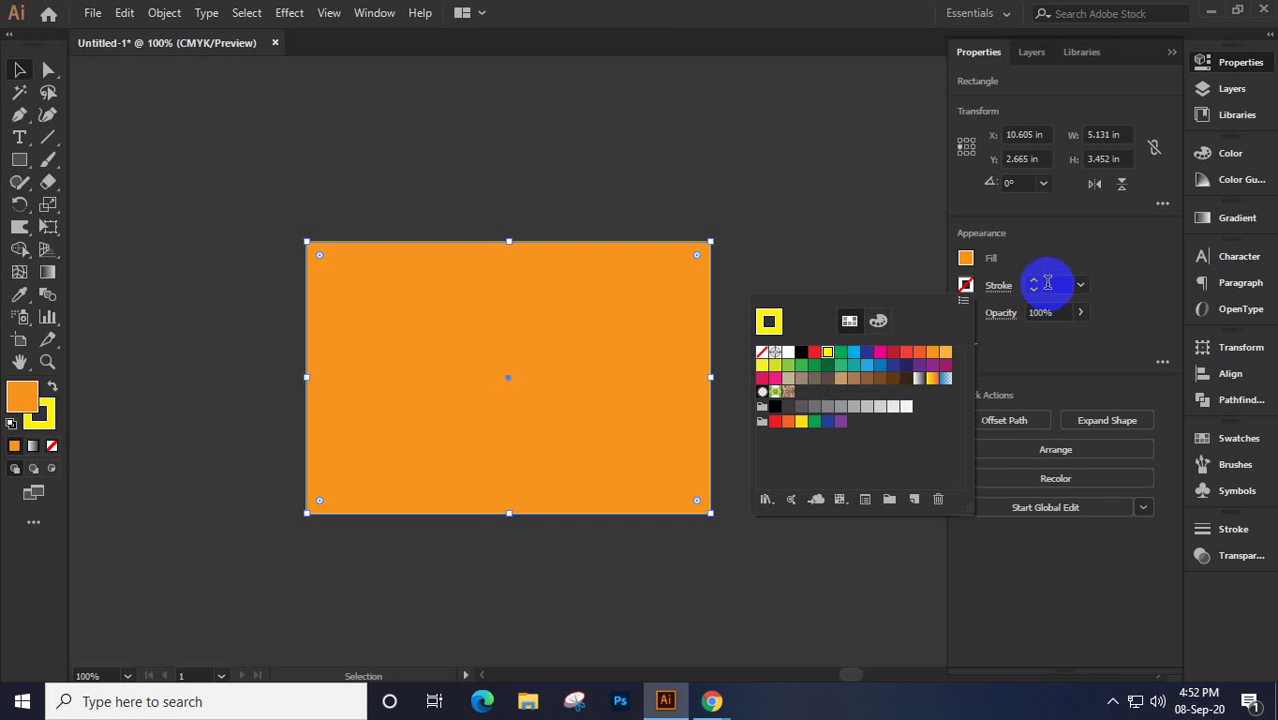
{"action": "scroll", "coordinate": [1050, 279], "scroll_direction": "up", "scroll_amount": 1}
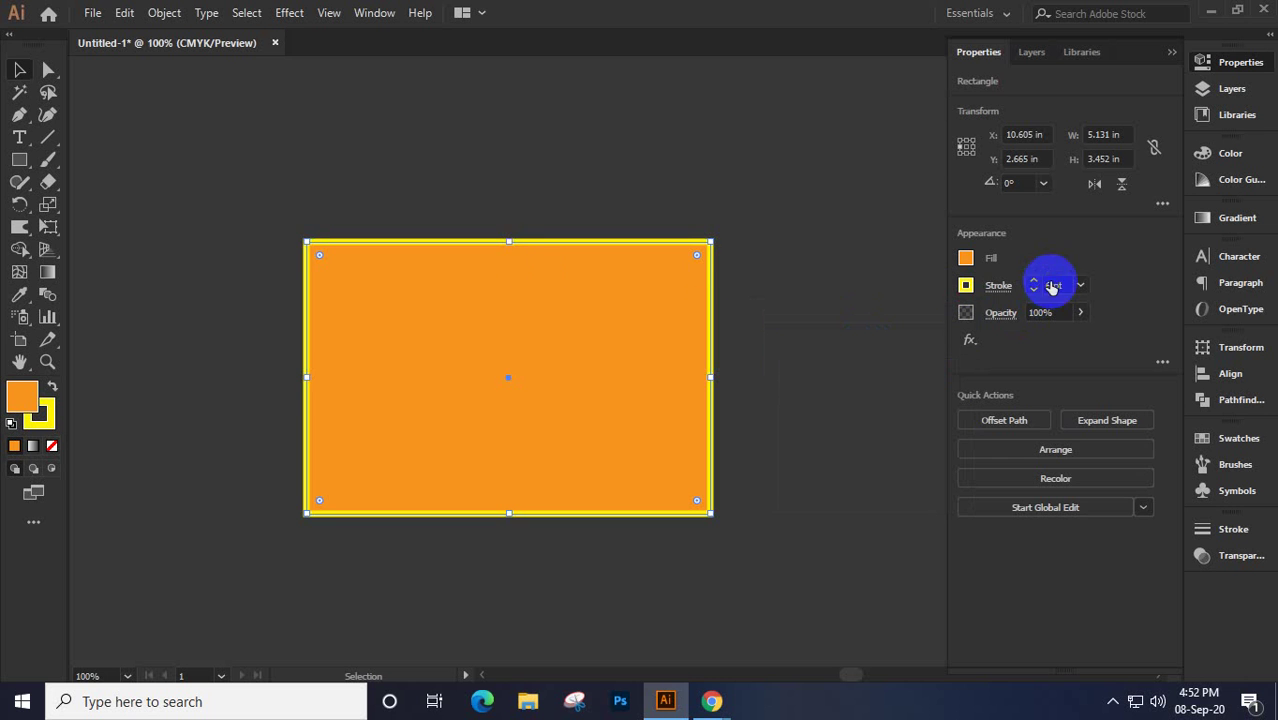
{"action": "left_click", "coordinate": [519, 168]}
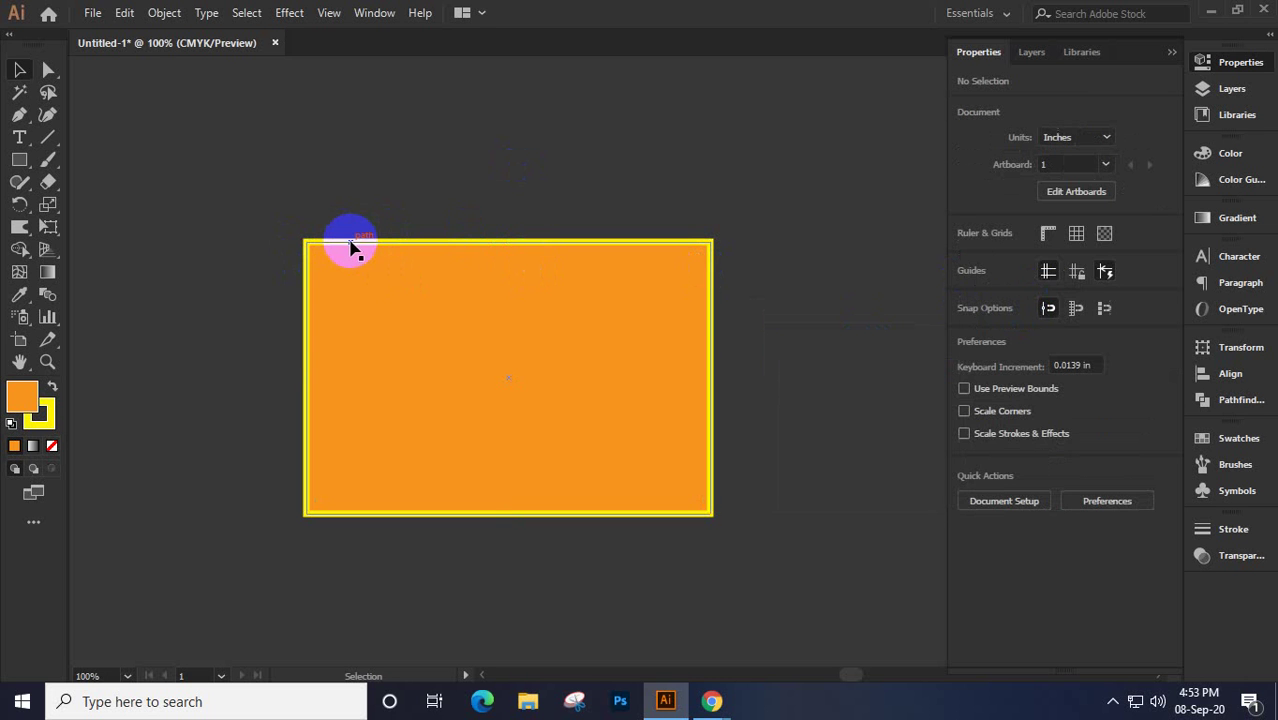
Reselect the rectangle and set its stroke back to None
{"action": "left_click", "coordinate": [313, 248]}
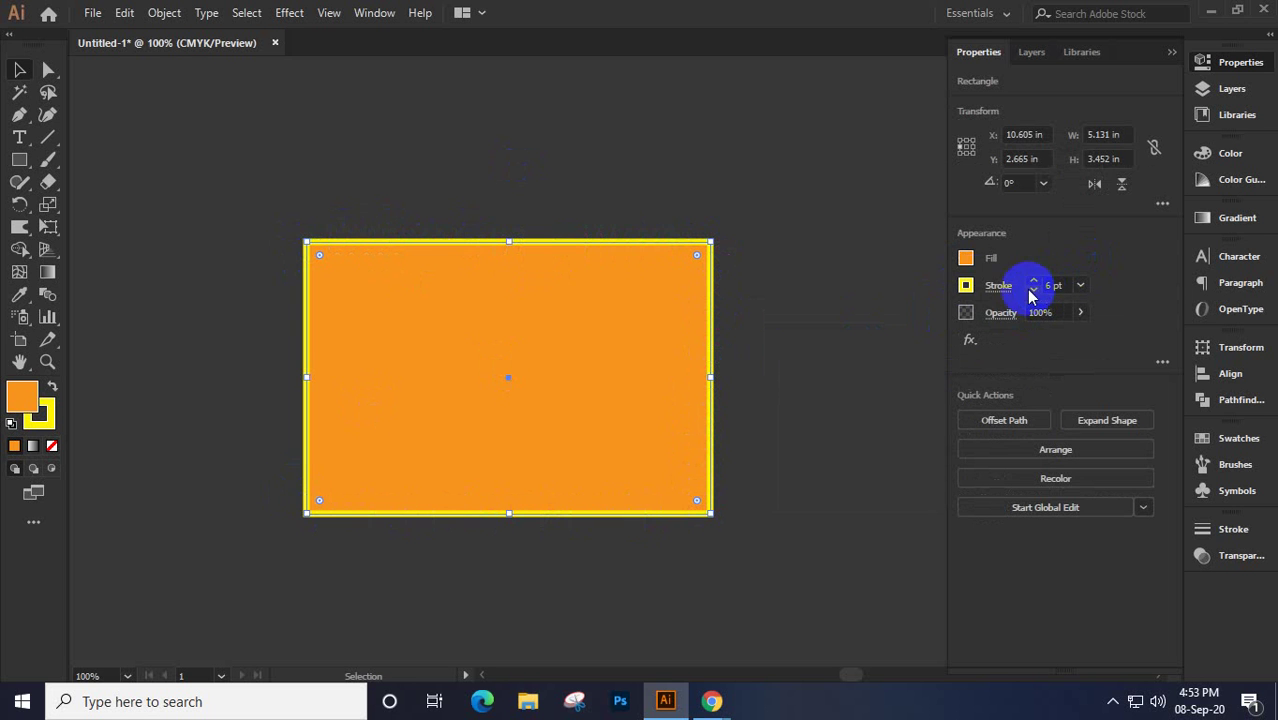
{"action": "left_click", "coordinate": [963, 285]}
{"action": "left_click", "coordinate": [762, 354]}
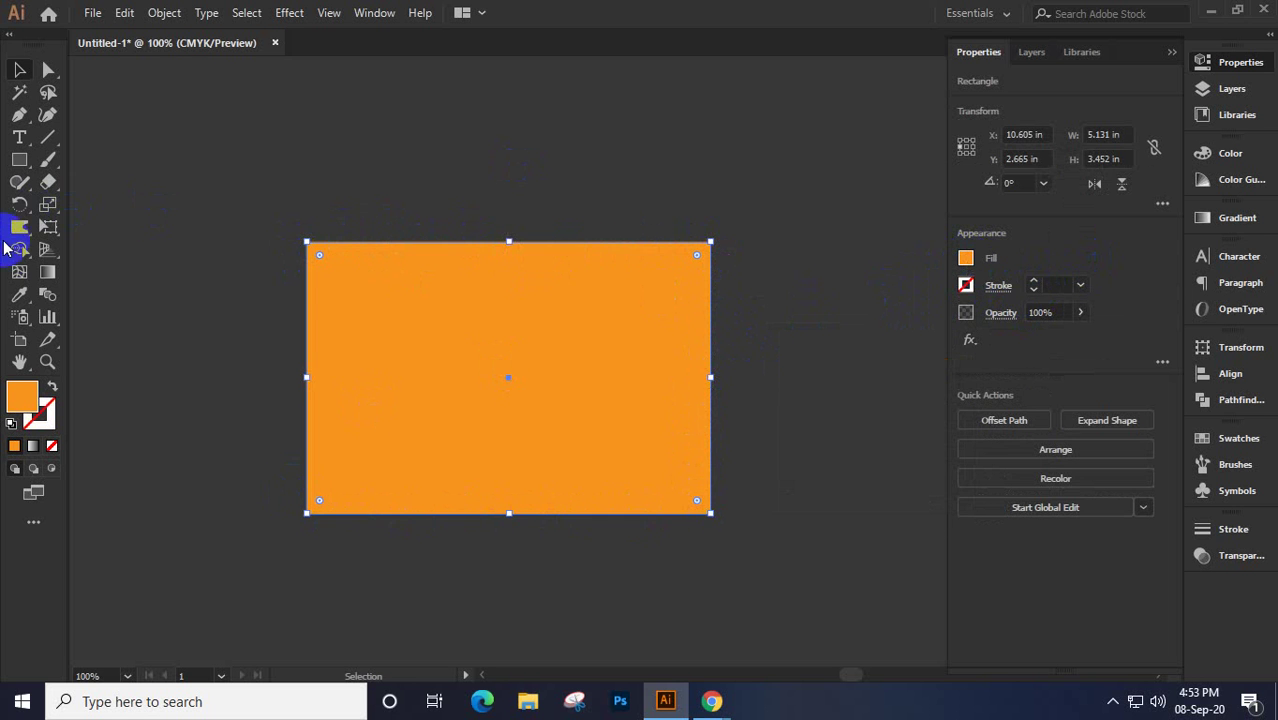
With the Warp Tool, push the top-left edge into a bulge and pull the top edge into a dip
{"action": "mouse_move", "coordinate": [18, 236]}
{"action": "left_mouse_down"}
{"action": "mouse_move", "coordinate": [134, 258]}
{"action": "mouse_move", "coordinate": [86, 368]}
{"action": "mouse_move", "coordinate": [86, 274]}
{"action": "mouse_move", "coordinate": [96, 396]}
{"action": "mouse_move", "coordinate": [91, 249]}
{"action": "left_mouse_up"}
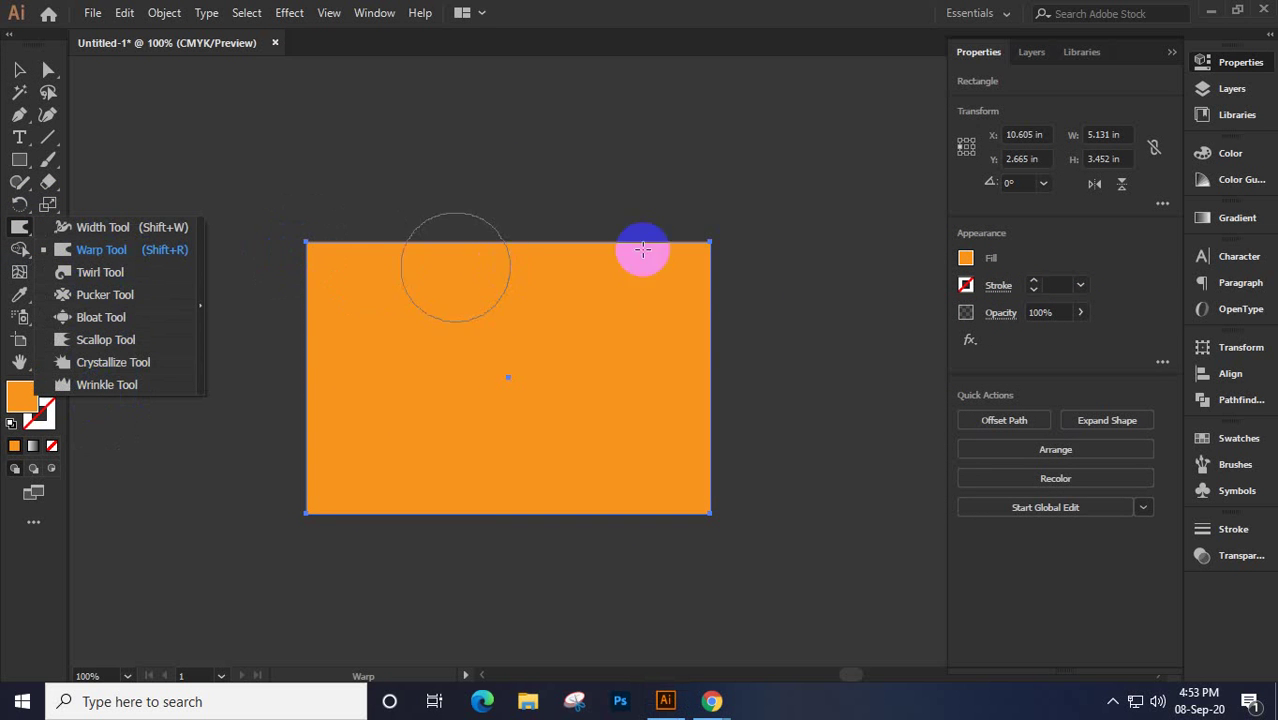
{"action": "left_click", "coordinate": [101, 249]}
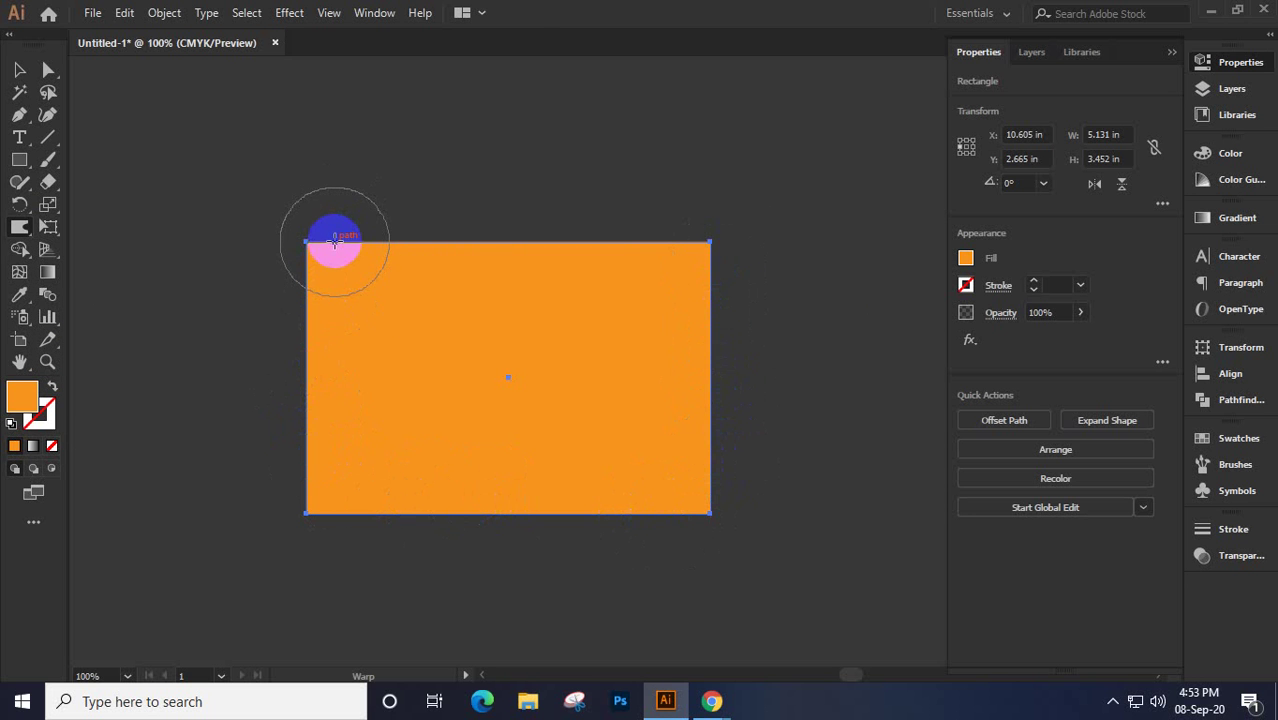
{"action": "mouse_move", "coordinate": [335, 241]}
{"action": "left_mouse_down"}
{"action": "mouse_move", "coordinate": [347, 218]}
{"action": "mouse_move", "coordinate": [399, 234]}
{"action": "mouse_move", "coordinate": [408, 280]}
{"action": "mouse_move", "coordinate": [465, 246]}
{"action": "mouse_move", "coordinate": [481, 174]}
{"action": "left_mouse_up"}
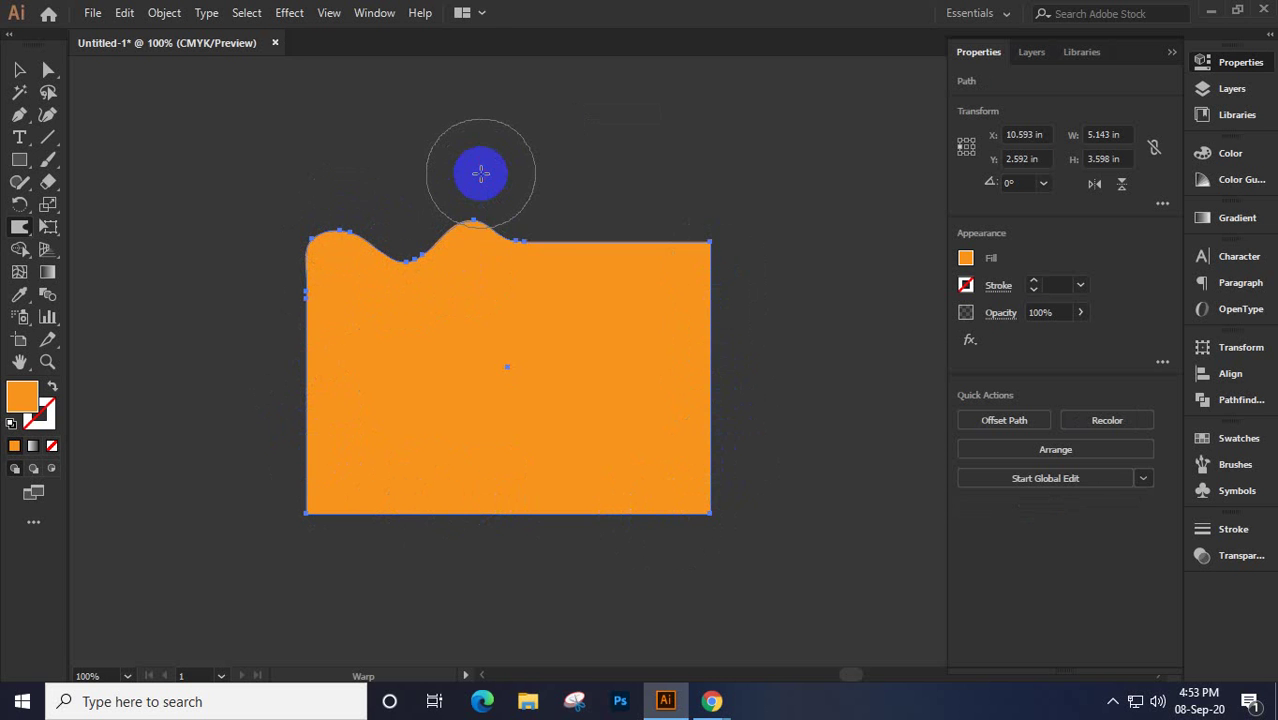
{"action": "mouse_move", "coordinate": [528, 240]}
{"action": "left_mouse_down"}
{"action": "mouse_move", "coordinate": [540, 320]}
{"action": "mouse_move", "coordinate": [559, 265]}
{"action": "mouse_move", "coordinate": [588, 248]}
{"action": "mouse_move", "coordinate": [597, 168]}
{"action": "mouse_move", "coordinate": [590, 180]}
{"action": "mouse_move", "coordinate": [650, 222]}
{"action": "mouse_move", "coordinate": [665, 257]}
{"action": "mouse_move", "coordinate": [745, 218]}
{"action": "mouse_move", "coordinate": [713, 317]}
{"action": "mouse_move", "coordinate": [749, 410]}
{"action": "mouse_move", "coordinate": [722, 466]}
{"action": "mouse_move", "coordinate": [739, 506]}
{"action": "mouse_move", "coordinate": [525, 518]}
{"action": "left_mouse_up"}
Gently bend the left edge near the bottom-left corner, then deselect to view the wavy result
{"action": "mouse_move", "coordinate": [500, 522]}
{"action": "left_mouse_down"}
{"action": "mouse_move", "coordinate": [357, 524]}
{"action": "mouse_move", "coordinate": [266, 431]}
{"action": "mouse_move", "coordinate": [294, 290]}
{"action": "mouse_move", "coordinate": [302, 413]}
{"action": "mouse_move", "coordinate": [370, 530]}
{"action": "mouse_move", "coordinate": [516, 555]}
{"action": "mouse_move", "coordinate": [600, 530]}
{"action": "left_mouse_up"}
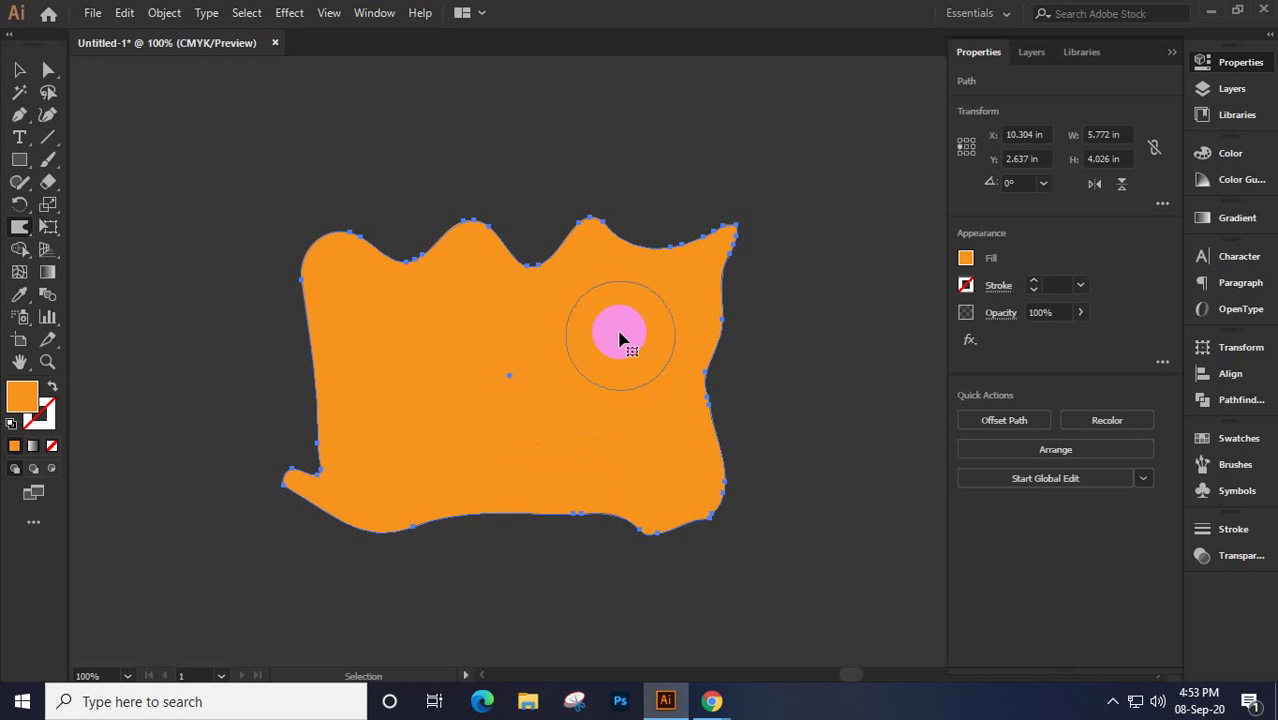
{"action": "key", "text": "ctrl+z"}
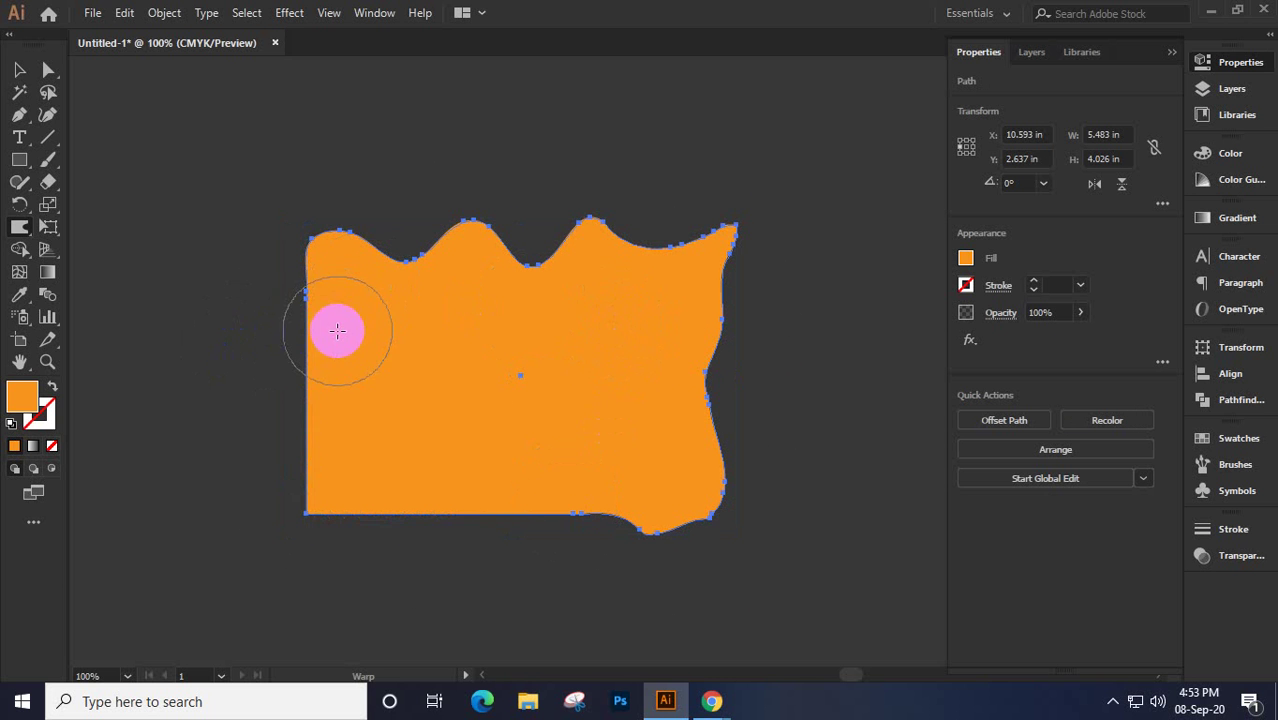
{"action": "mouse_move", "coordinate": [337, 331]}
{"action": "left_mouse_down"}
{"action": "mouse_move", "coordinate": [320, 331]}
{"action": "mouse_move", "coordinate": [319, 505]}
{"action": "mouse_move", "coordinate": [336, 478]}
{"action": "mouse_move", "coordinate": [402, 439]}
{"action": "mouse_move", "coordinate": [445, 539]}
{"action": "mouse_move", "coordinate": [628, 539]}
{"action": "mouse_move", "coordinate": [641, 518]}
{"action": "mouse_move", "coordinate": [676, 517]}
{"action": "mouse_move", "coordinate": [697, 246]}
{"action": "mouse_move", "coordinate": [503, 221]}
{"action": "mouse_move", "coordinate": [529, 253]}
{"action": "mouse_move", "coordinate": [531, 228]}
{"action": "mouse_move", "coordinate": [494, 232]}
{"action": "mouse_move", "coordinate": [505, 265]}
{"action": "mouse_move", "coordinate": [519, 241]}
{"action": "mouse_move", "coordinate": [419, 251]}
{"action": "mouse_move", "coordinate": [405, 223]}
{"action": "mouse_move", "coordinate": [362, 242]}
{"action": "mouse_move", "coordinate": [348, 230]}
{"action": "mouse_move", "coordinate": [391, 240]}
{"action": "mouse_move", "coordinate": [391, 217]}
{"action": "mouse_move", "coordinate": [536, 251]}
{"action": "mouse_move", "coordinate": [539, 231]}
{"action": "mouse_move", "coordinate": [690, 262]}
{"action": "mouse_move", "coordinate": [659, 200]}
{"action": "mouse_move", "coordinate": [713, 222]}
{"action": "mouse_move", "coordinate": [702, 228]}
{"action": "mouse_move", "coordinate": [734, 294]}
{"action": "mouse_move", "coordinate": [716, 393]}
{"action": "mouse_move", "coordinate": [727, 408]}
{"action": "mouse_move", "coordinate": [730, 385]}
{"action": "left_mouse_up"}
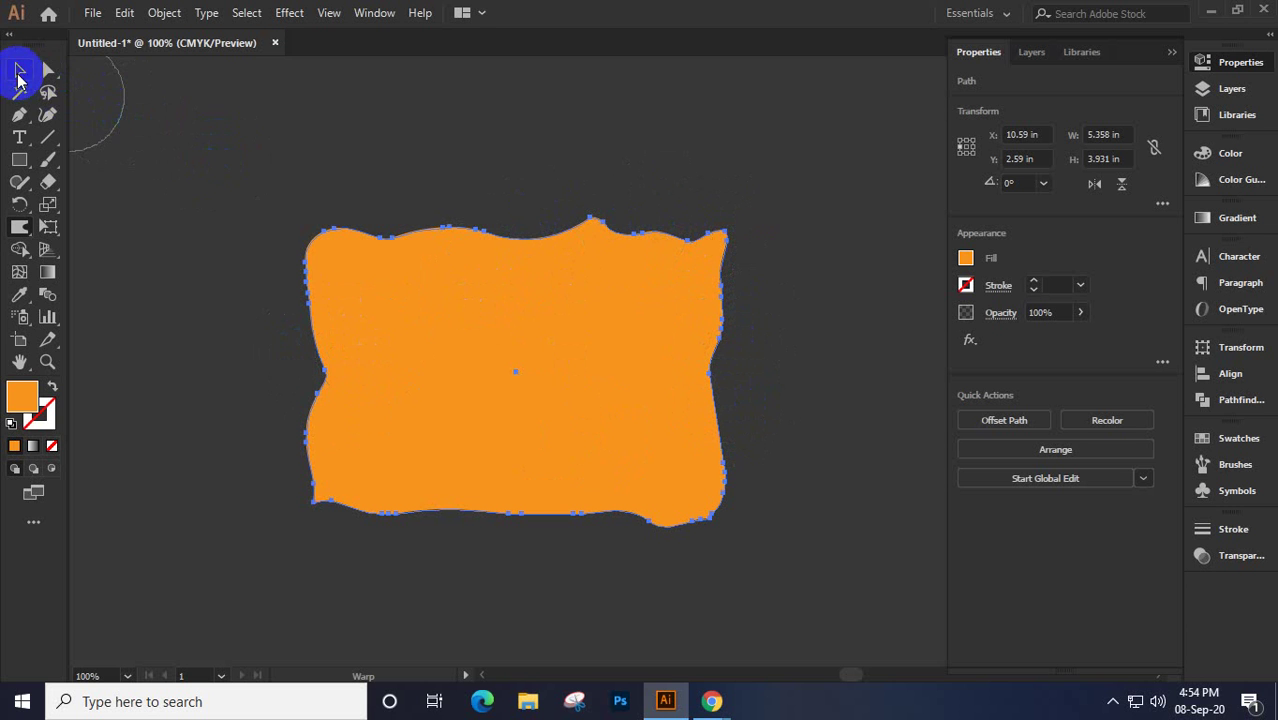
{"action": "left_click", "coordinate": [19, 69]}
{"action": "left_click", "coordinate": [222, 208]}
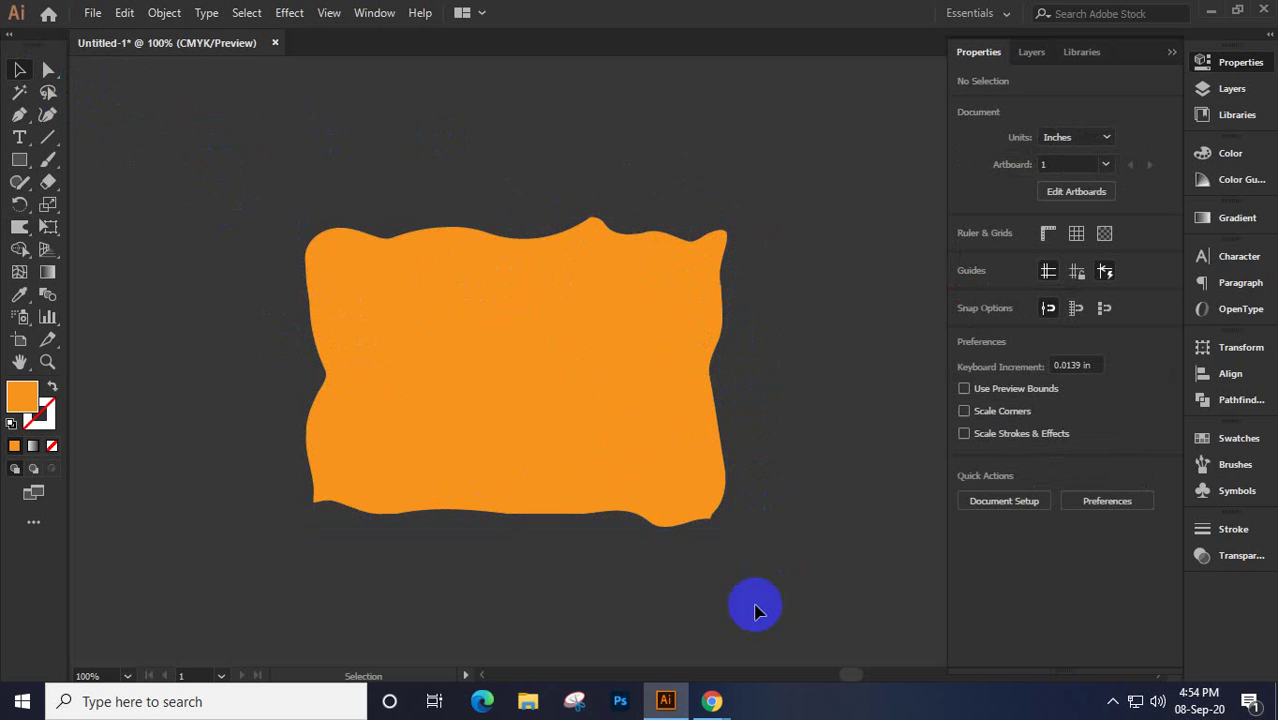
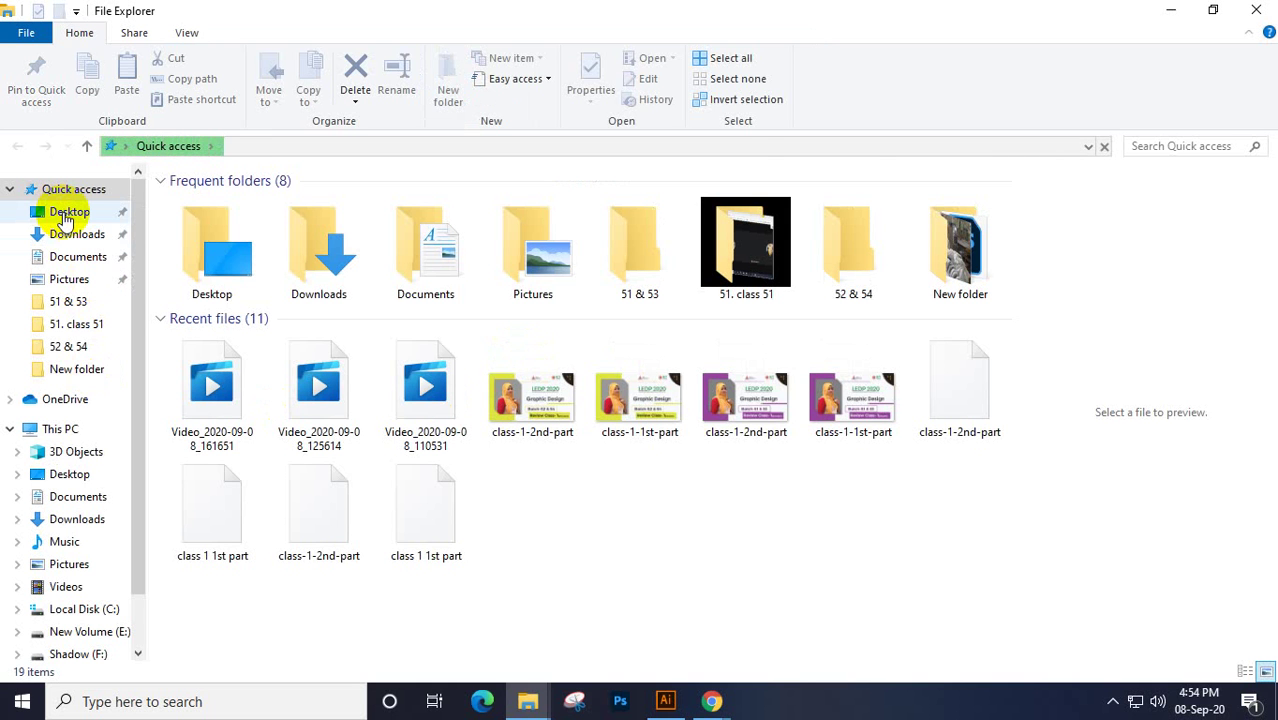
Locate the bedroom photo in File Explorer's Desktop folder and return to the Illustrator document
{"action": "left_click", "coordinate": [63, 216]}
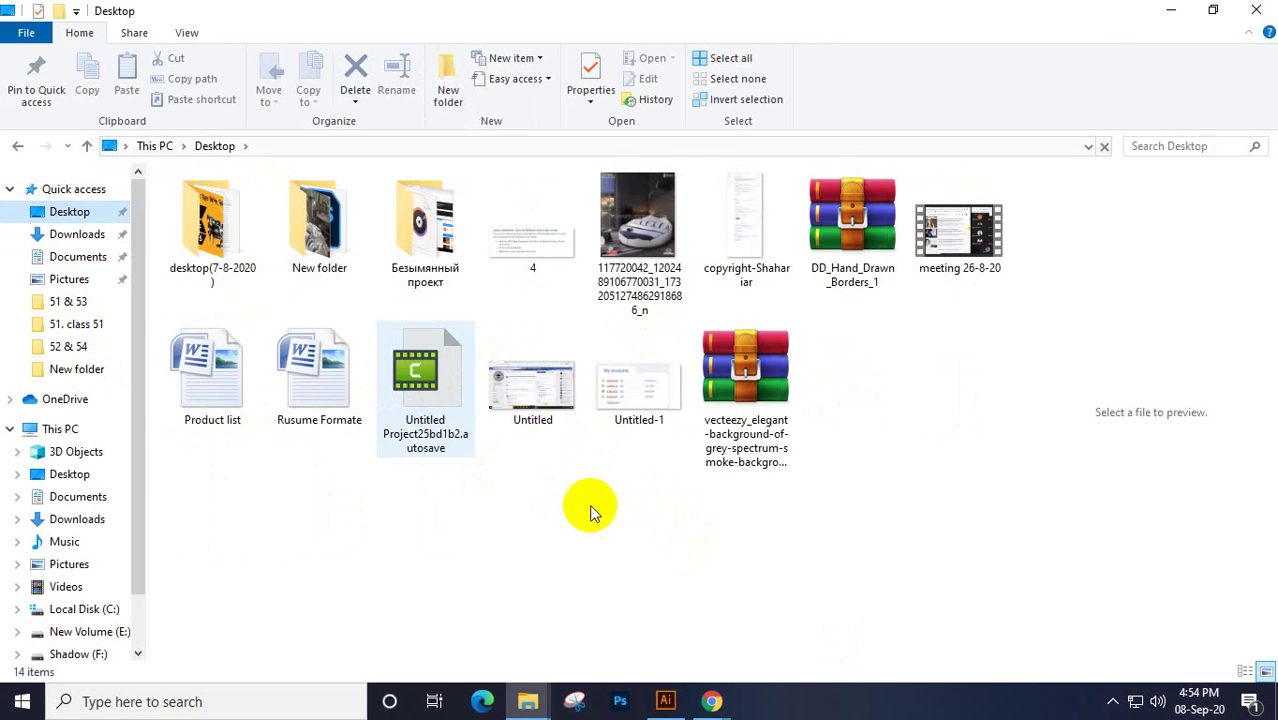
{"action": "left_click", "coordinate": [657, 218]}
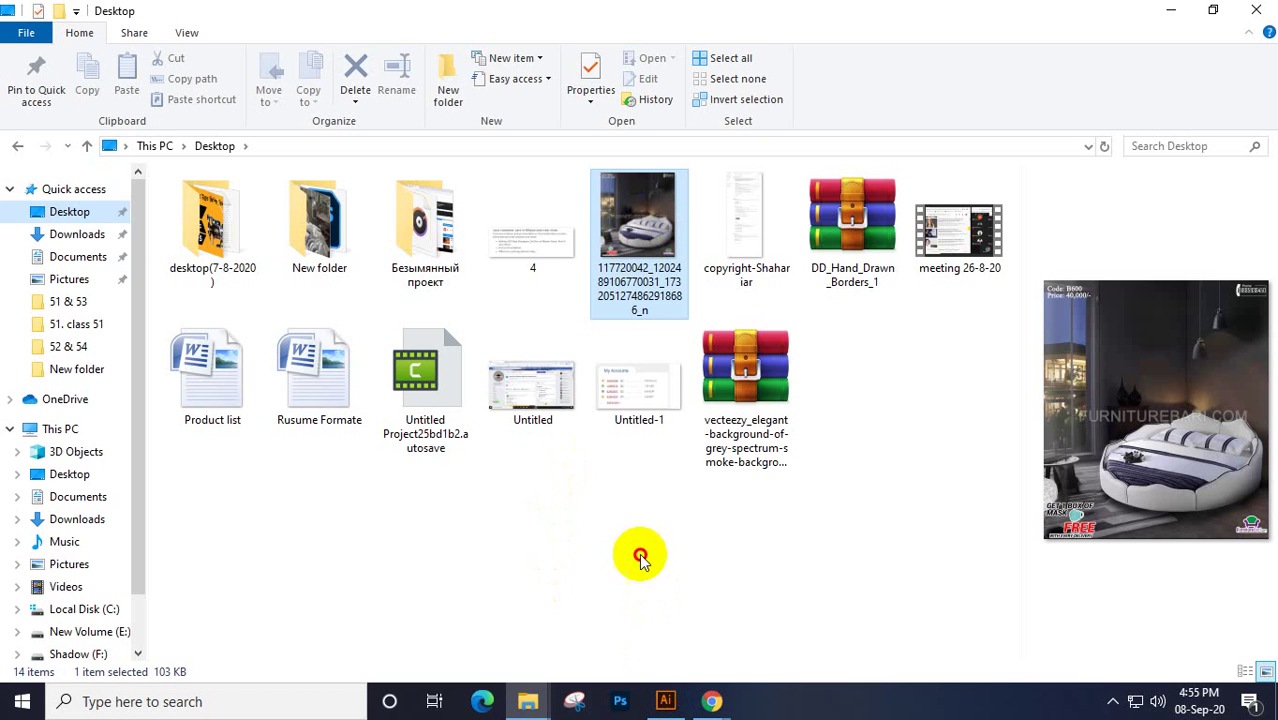
{"action": "left_click", "coordinate": [640, 220]}
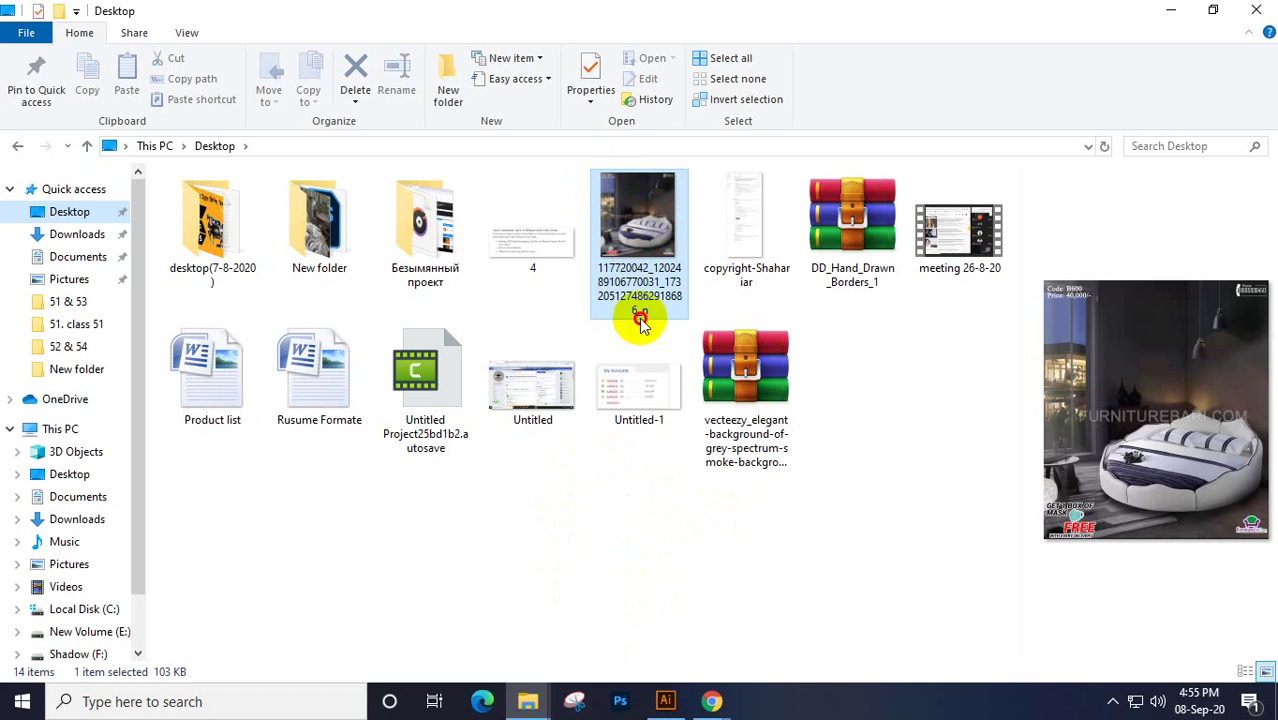
{"action": "left_click", "coordinate": [666, 702]}
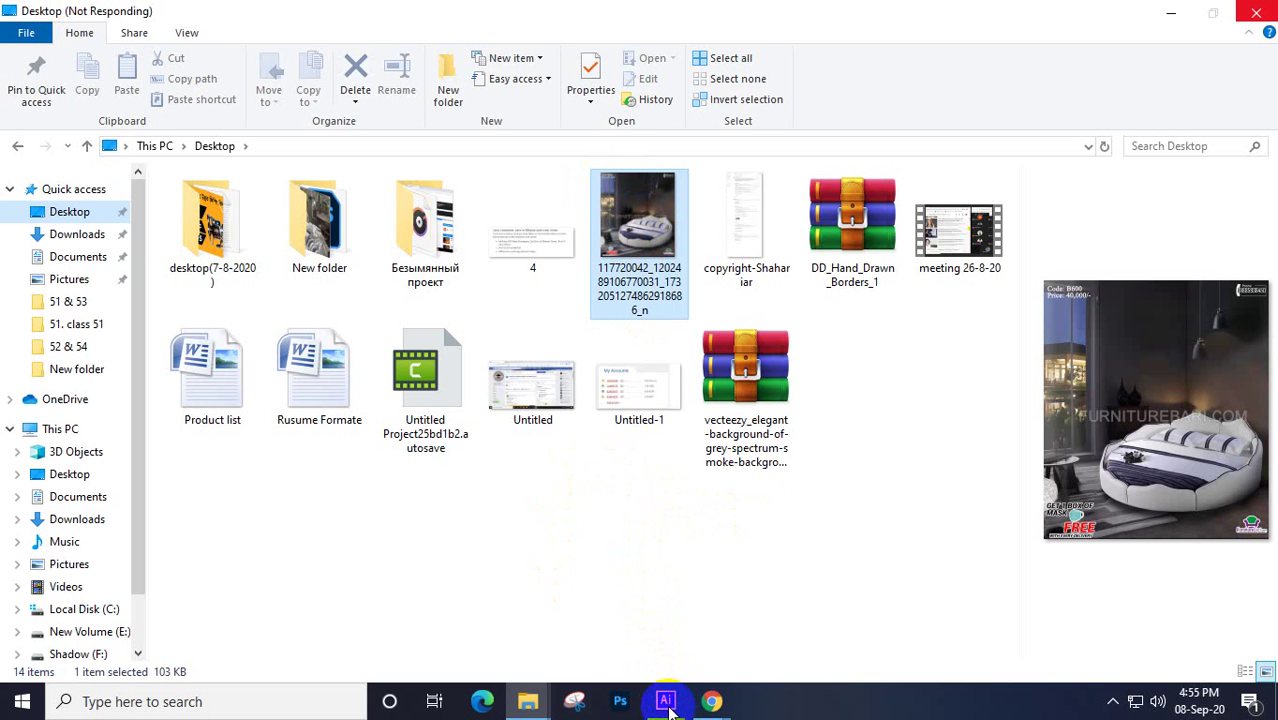
{"action": "mouse_move", "coordinate": [668, 705]}
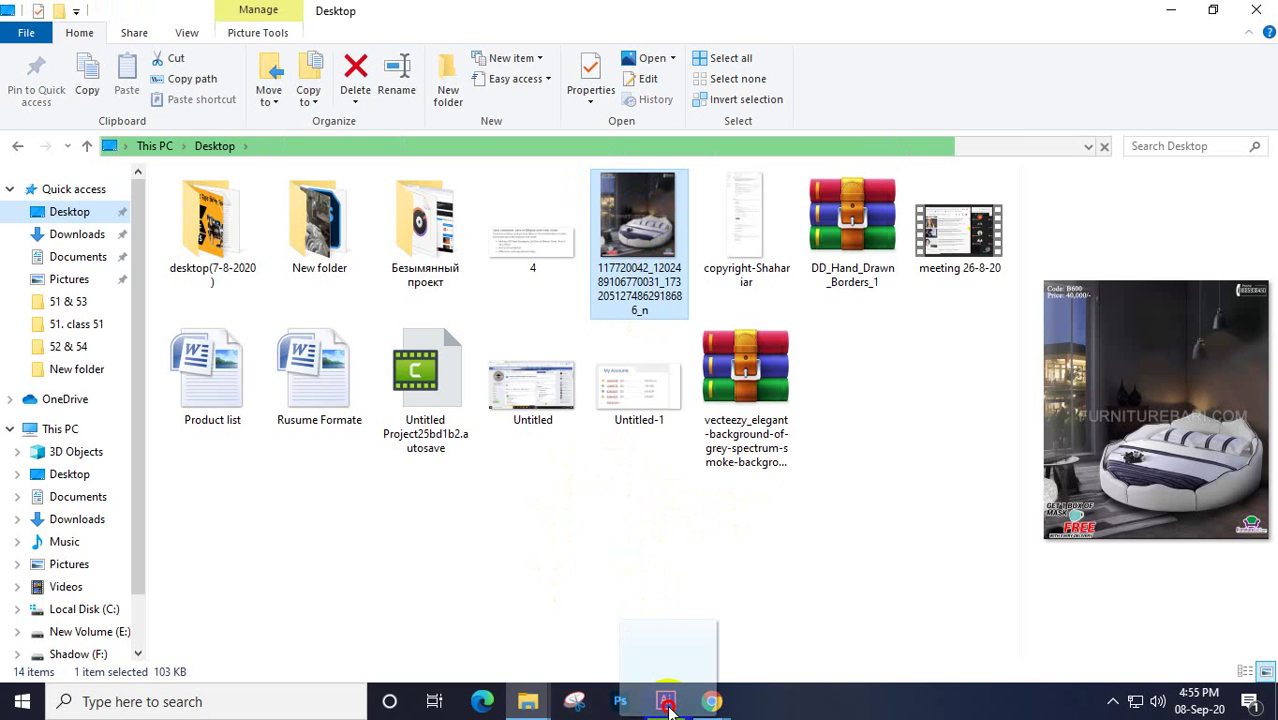
{"action": "left_click", "coordinate": [666, 702]}
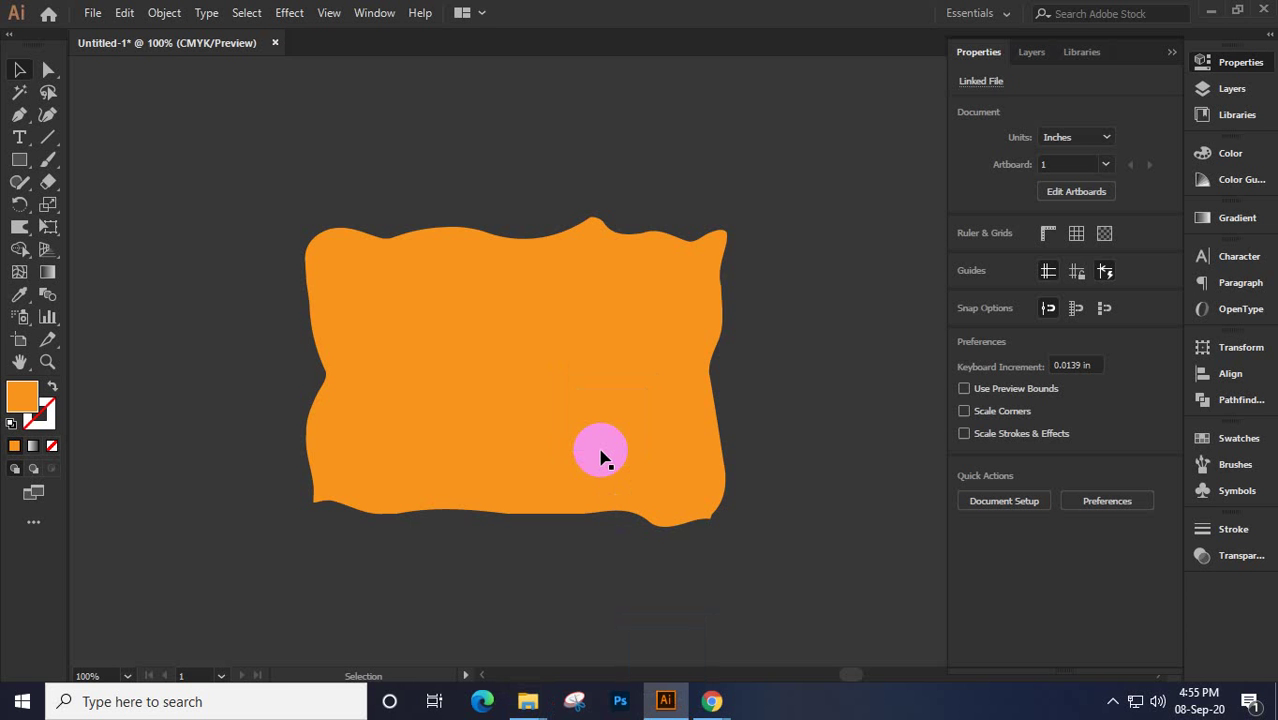
Embed the bedroom photo and resize it to about 5.437 × 6.249 in over the orange shape
{"action": "left_click", "coordinate": [601, 457]}
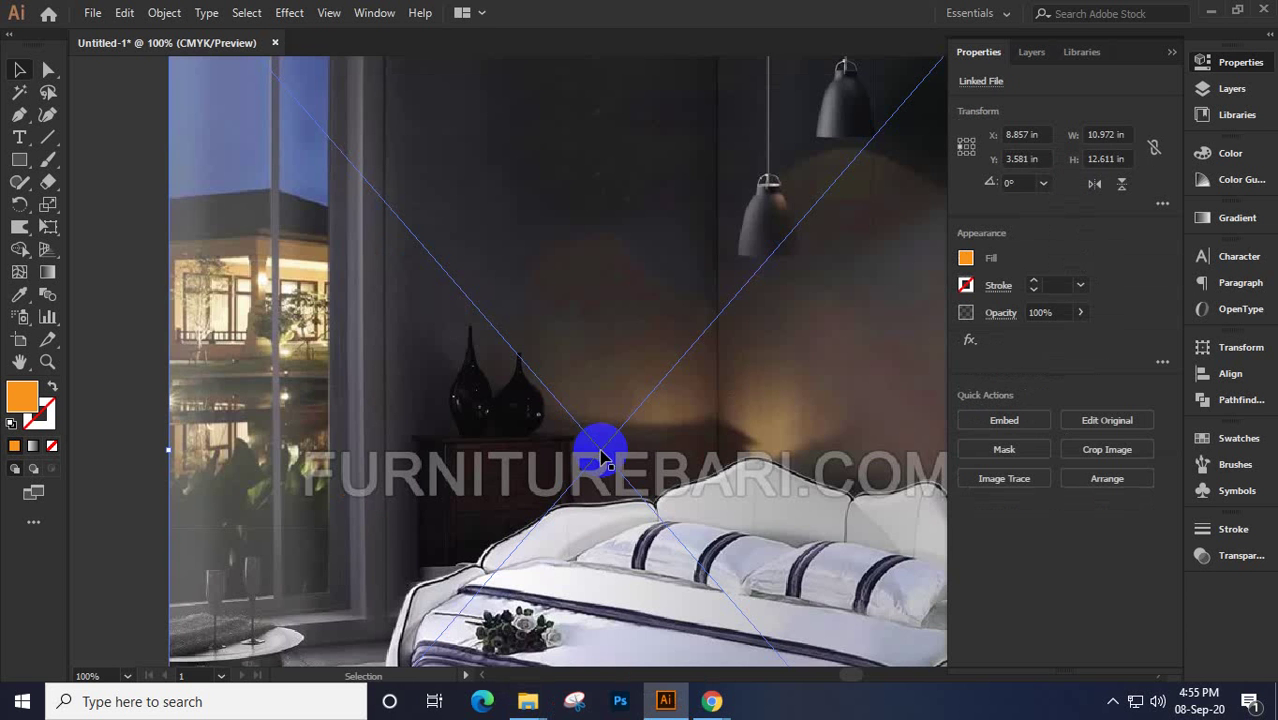
{"action": "left_click", "coordinate": [994, 428]}
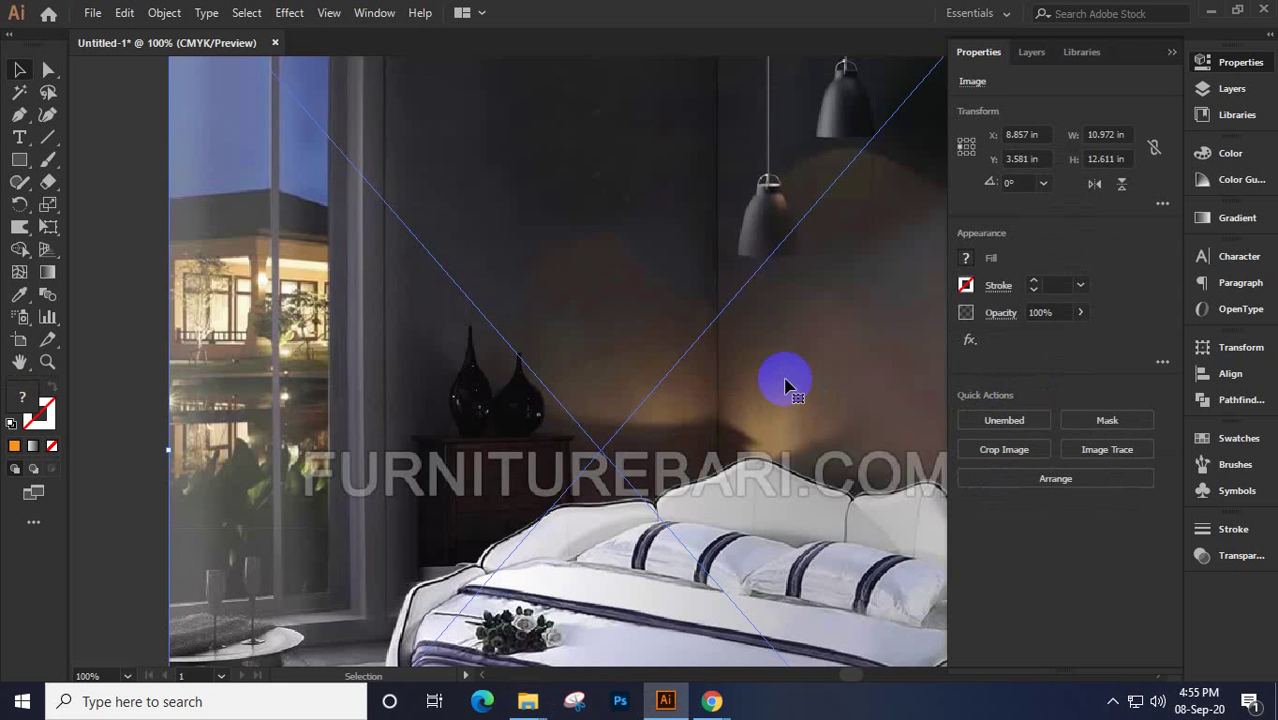
{"action": "scroll", "coordinate": [785, 385], "scroll_direction": "down", "scroll_amount": 3}
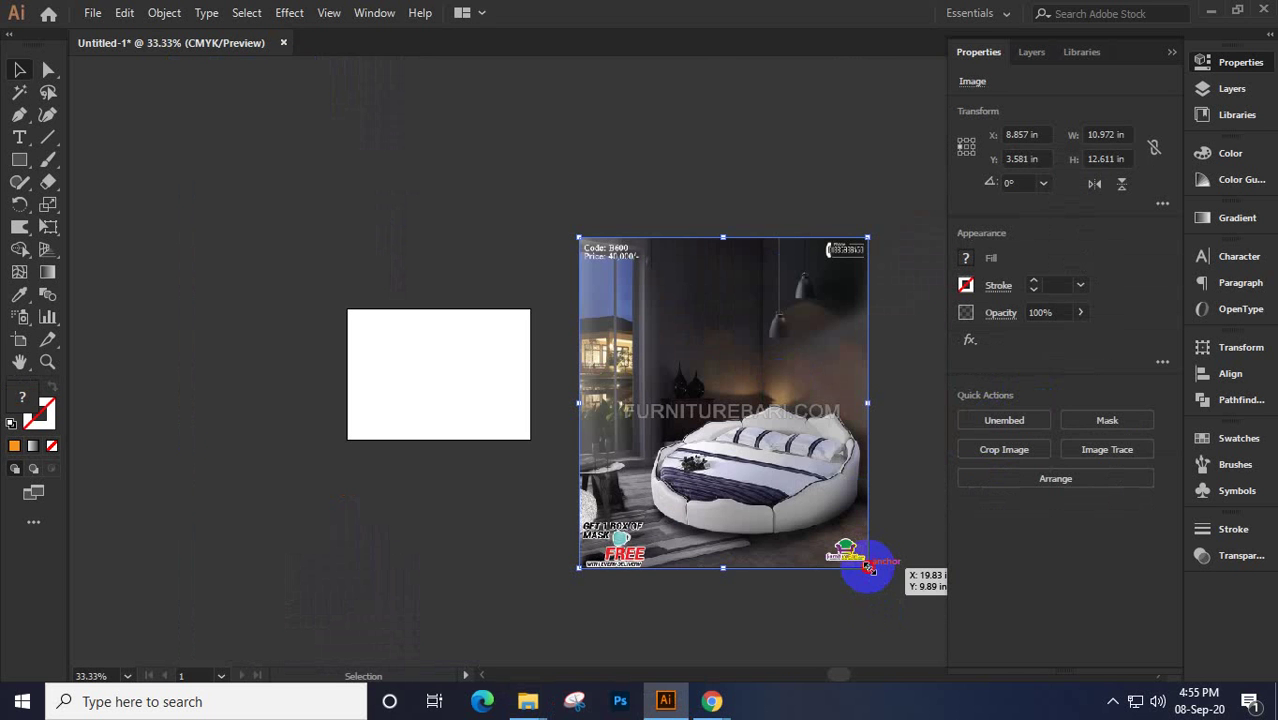
{"action": "left_click_drag", "start_coordinate": [869, 567], "coordinate": [797, 440]}
{"action": "scroll", "coordinate": [750, 398], "scroll_direction": "up", "scroll_amount": 4}
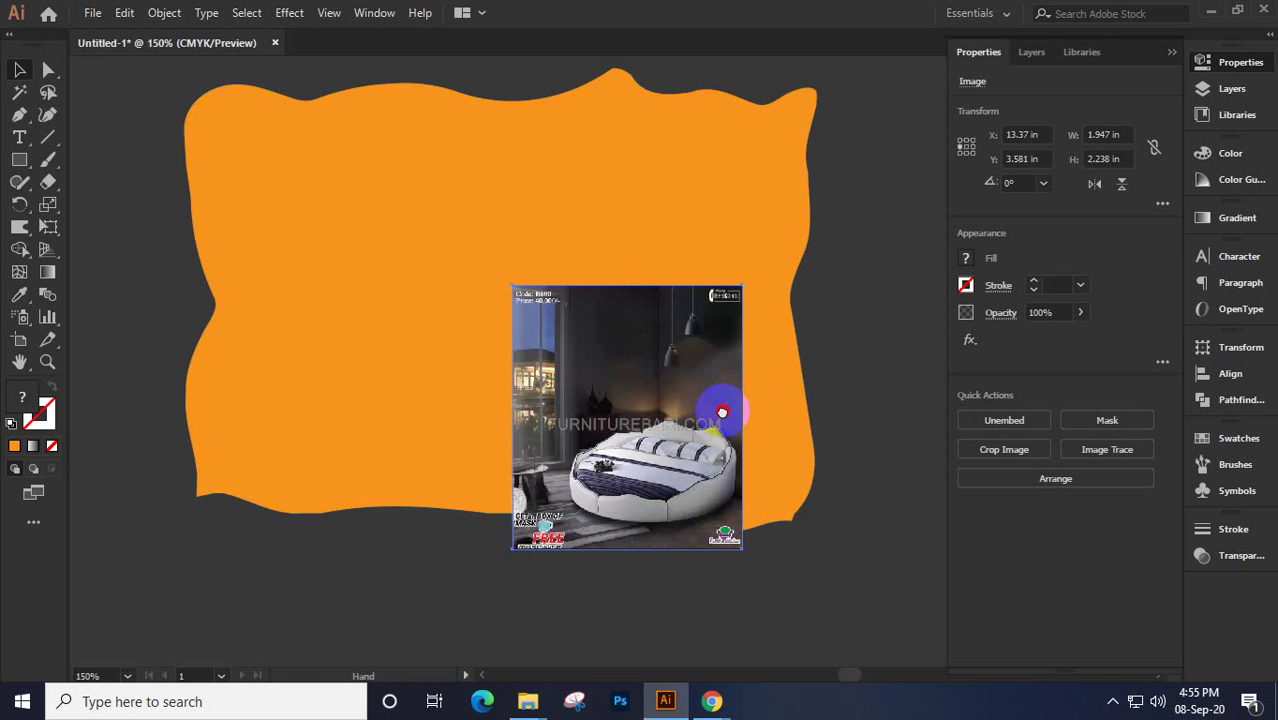
{"action": "left_click_drag", "start_coordinate": [682, 489], "coordinate": [505, 317]}
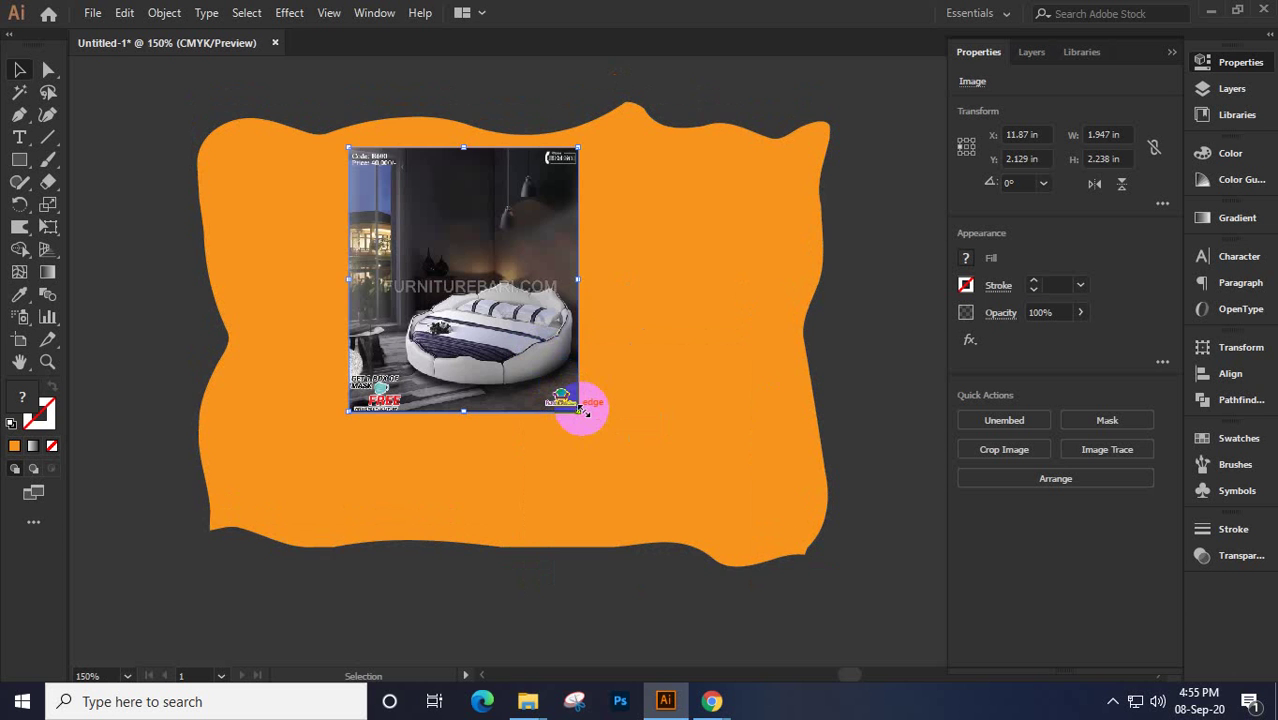
{"action": "left_click_drag", "start_coordinate": [585, 410], "coordinate": [784, 648]}
{"action": "left_click_drag", "start_coordinate": [600, 352], "coordinate": [652, 362]}
Send the photo to the back and nudge it into place under the orange shape
{"action": "right_click", "coordinate": [431, 214]}
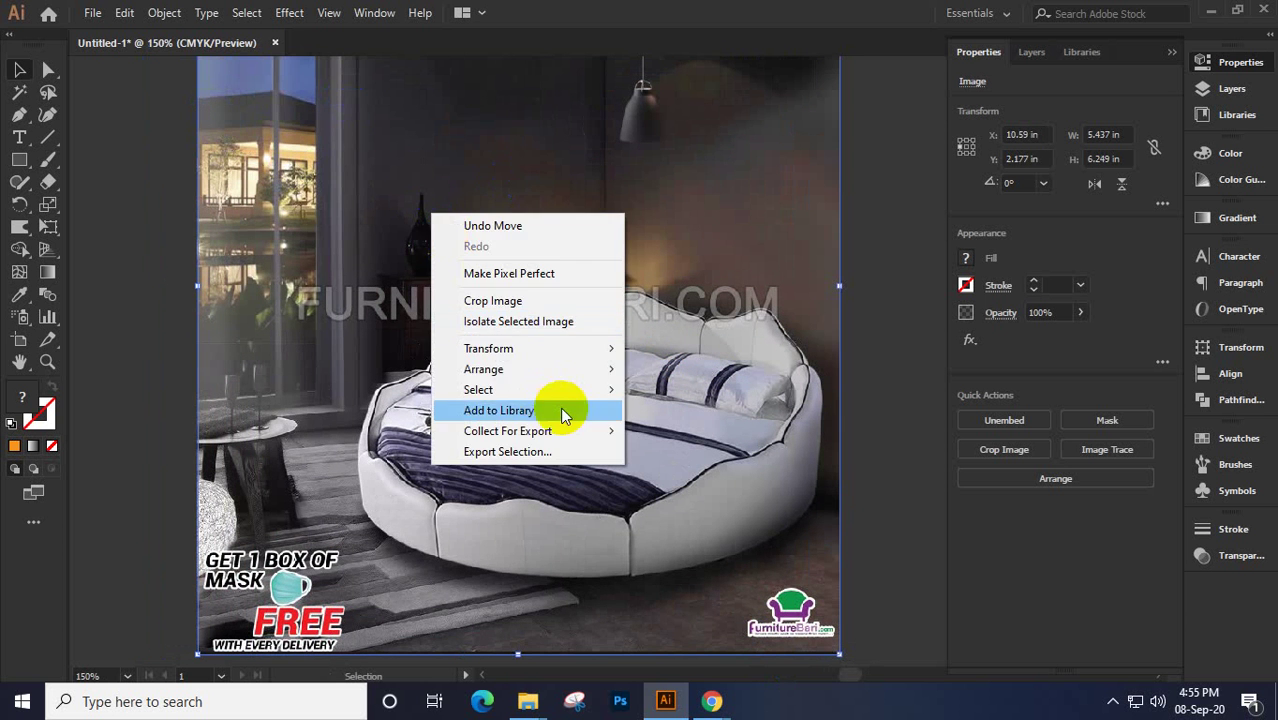
{"action": "mouse_move", "coordinate": [508, 369]}
{"action": "left_click", "coordinate": [732, 430]}
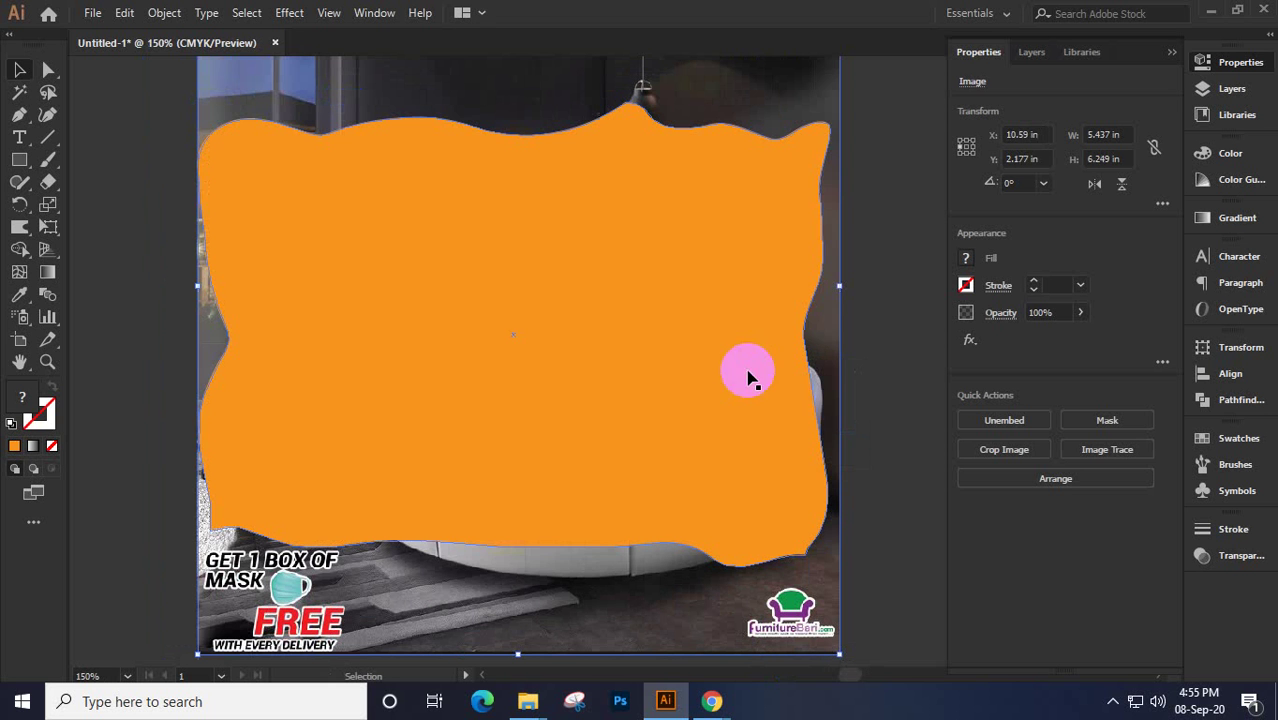
{"action": "left_click_drag", "start_coordinate": [842, 320], "coordinate": [841, 336]}
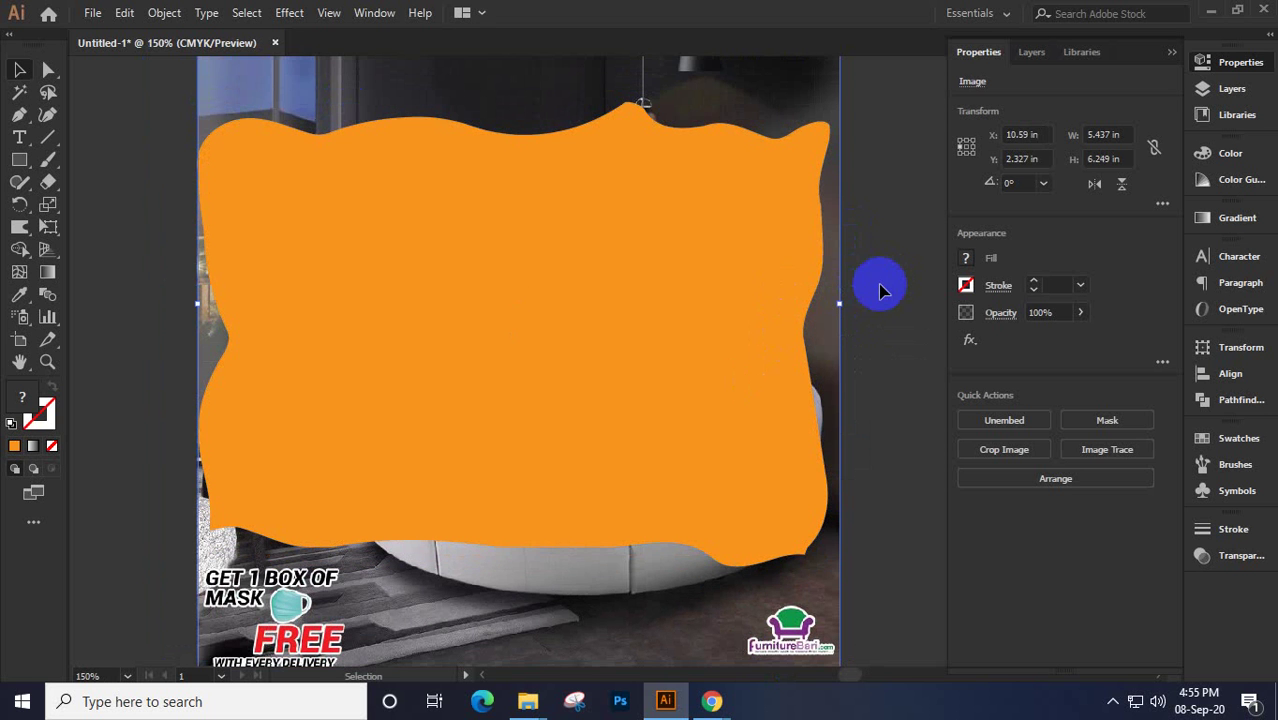
{"action": "key", "text": "Left"}
{"action": "key", "text": "Left"}
{"action": "key", "text": "Left"}
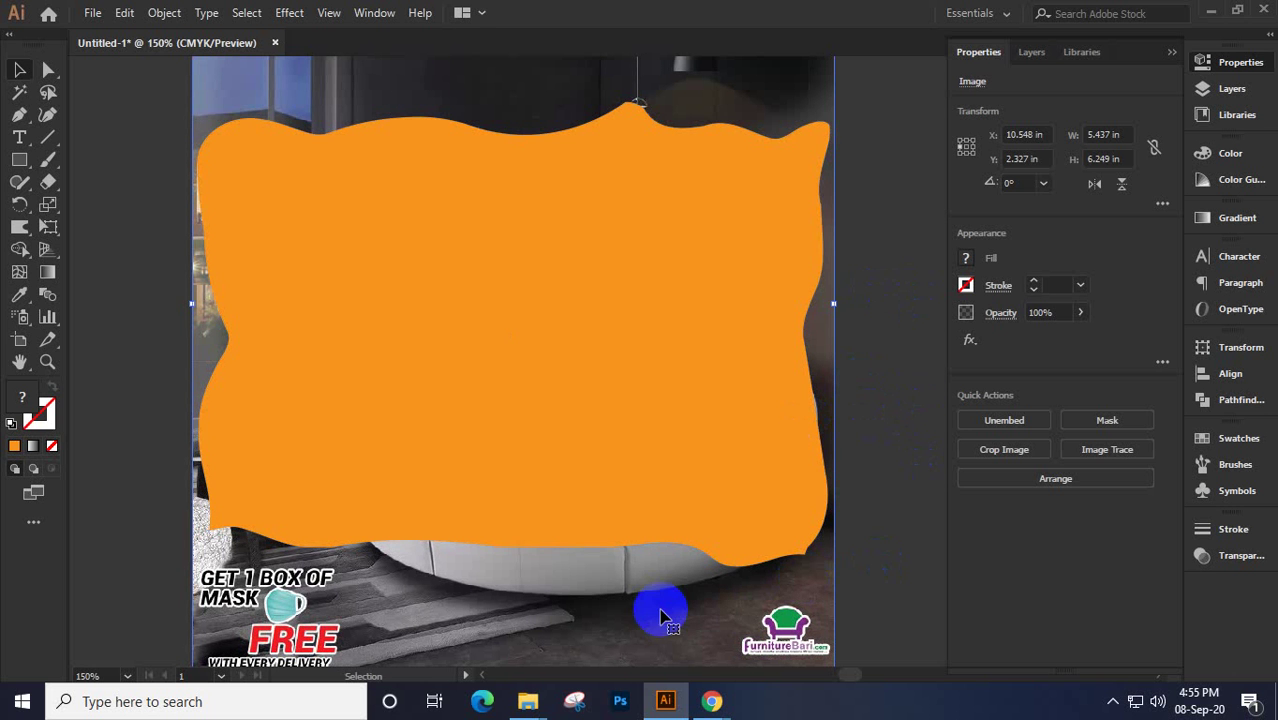
{"action": "left_click_drag", "start_coordinate": [662, 610], "coordinate": [680, 640]}
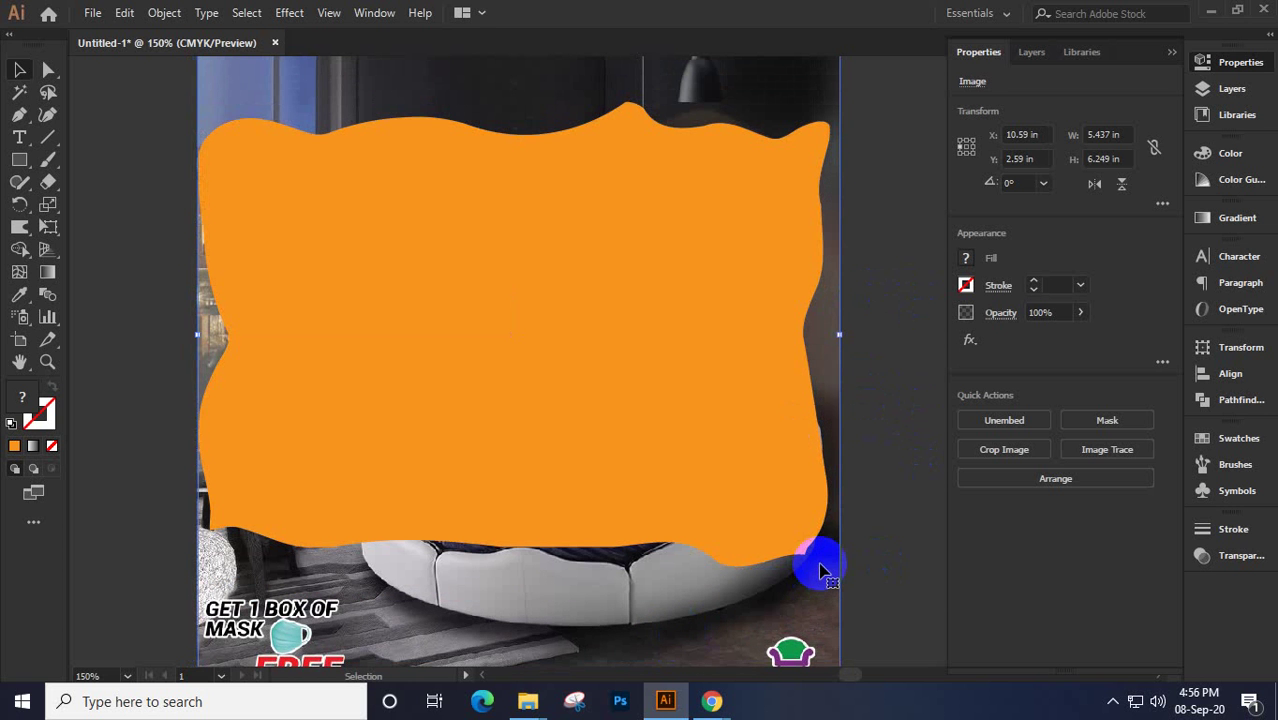
{"action": "key", "text": "Left"}
{"action": "key", "text": "Left"}
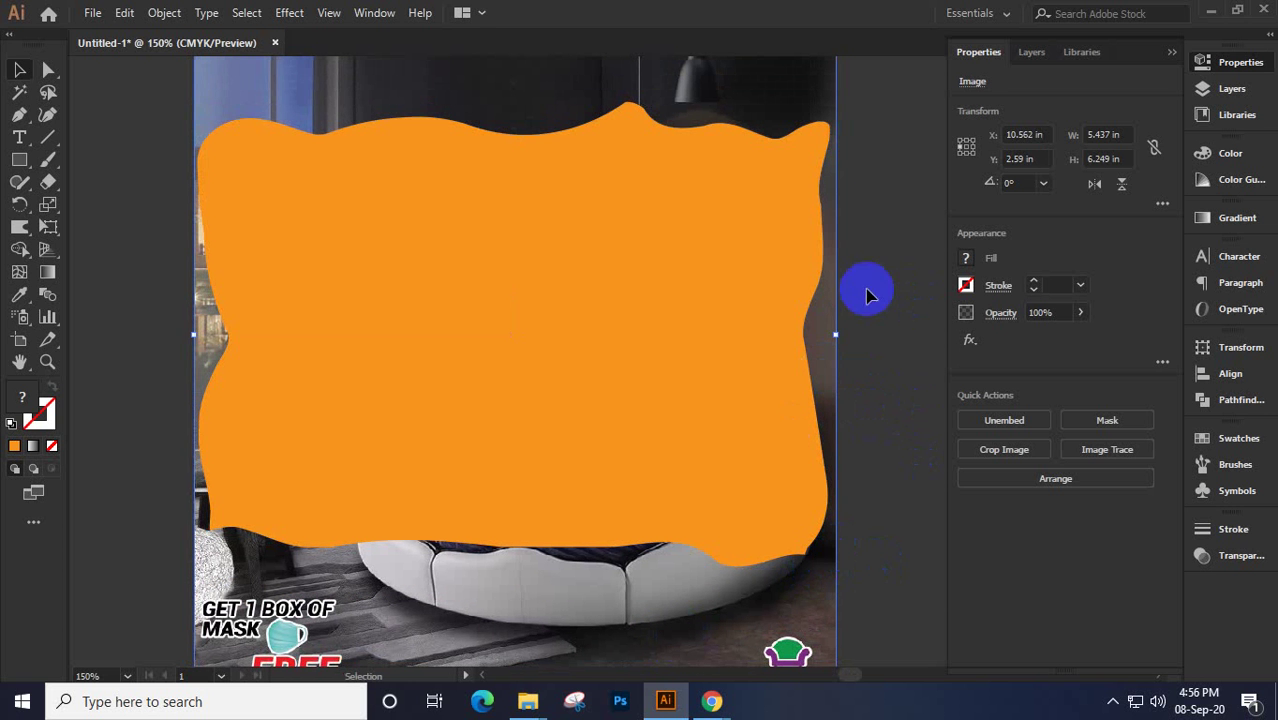
Make a clipping mask from the photo and orange shape, then deselect
{"action": "left_click_drag", "start_coordinate": [866, 295], "coordinate": [645, 488]}
{"action": "right_click", "coordinate": [571, 299]}
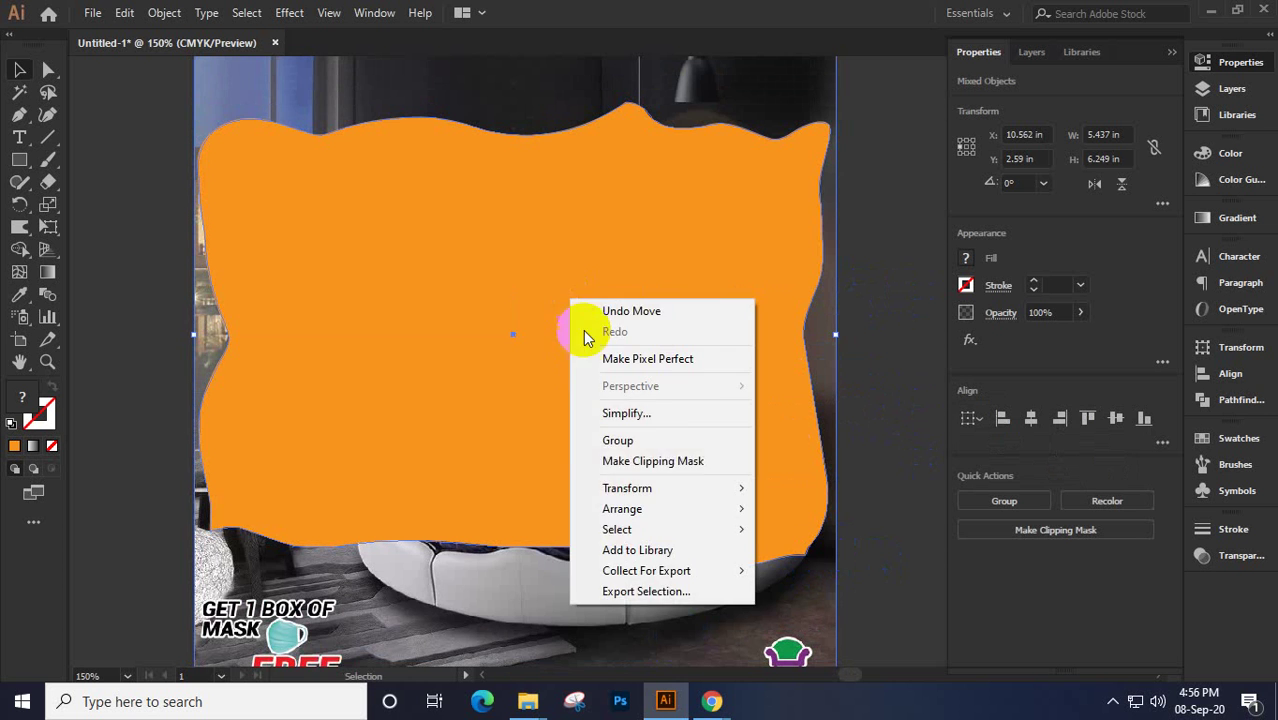
{"action": "left_click", "coordinate": [662, 461]}
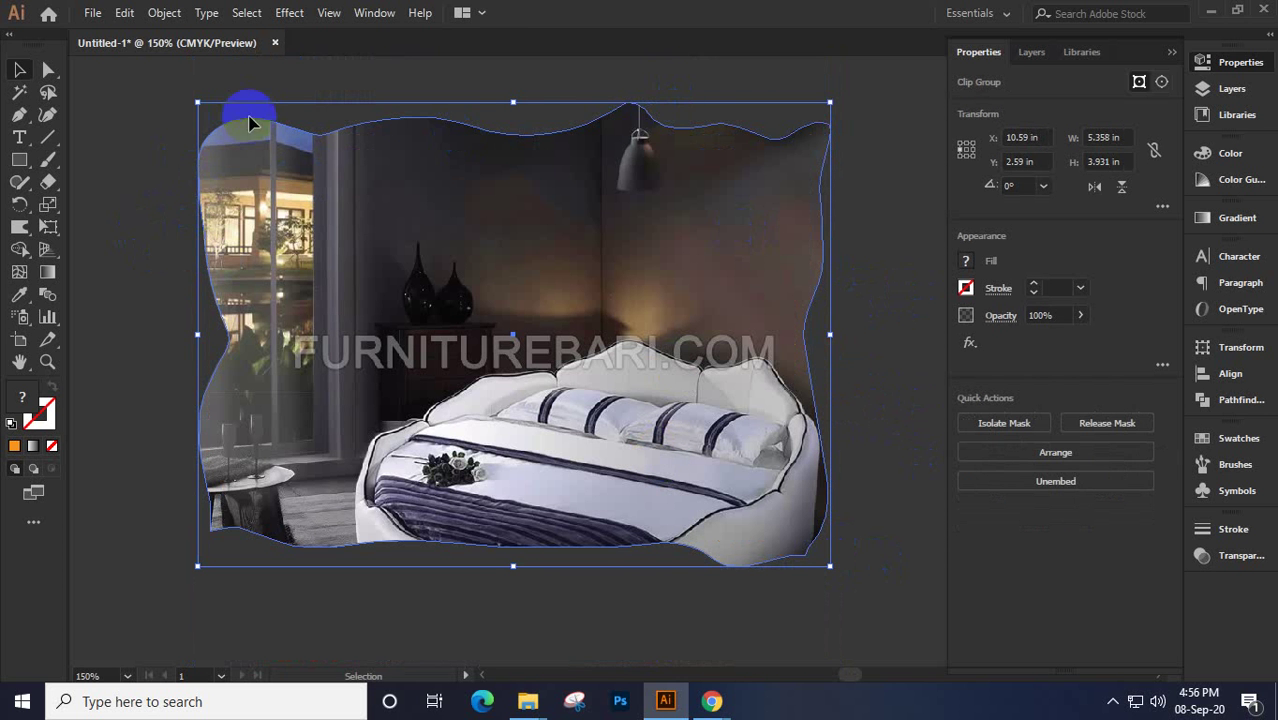
{"action": "left_click", "coordinate": [685, 114]}
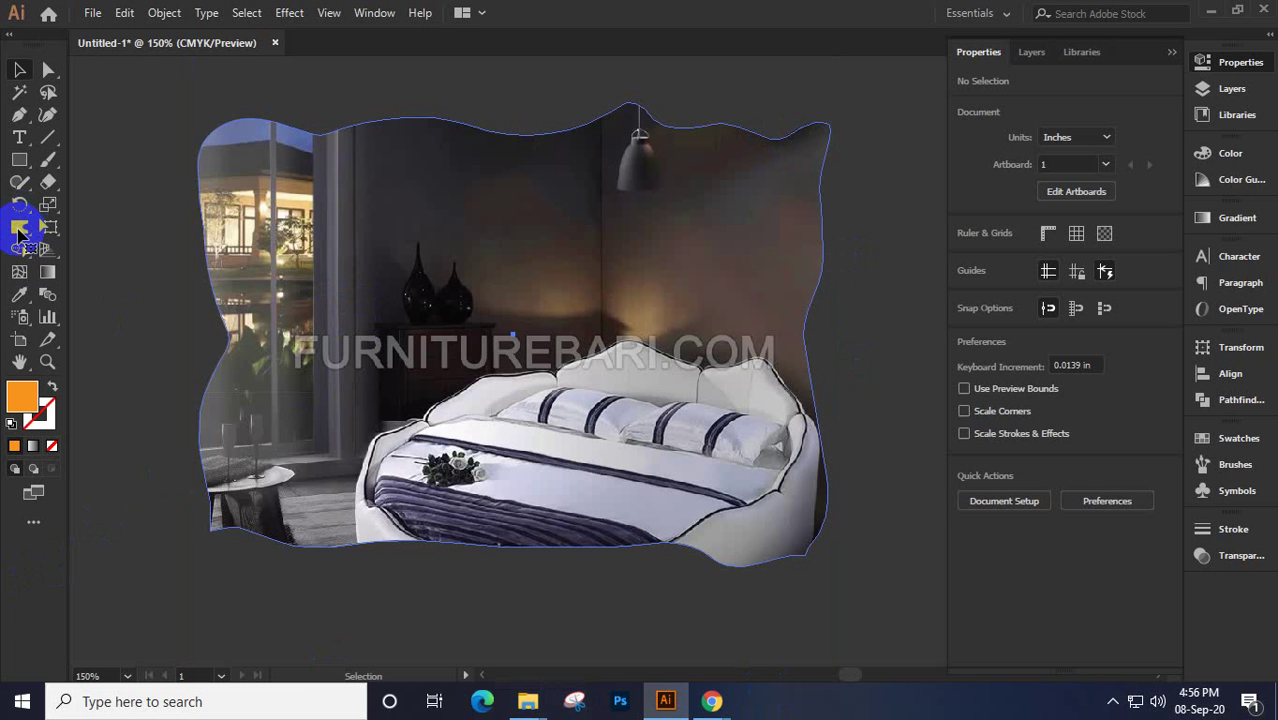
Warp the clipped photo's top-left, bottom-left, left and right edges into irregular waves
{"action": "left_click", "coordinate": [248, 208]}
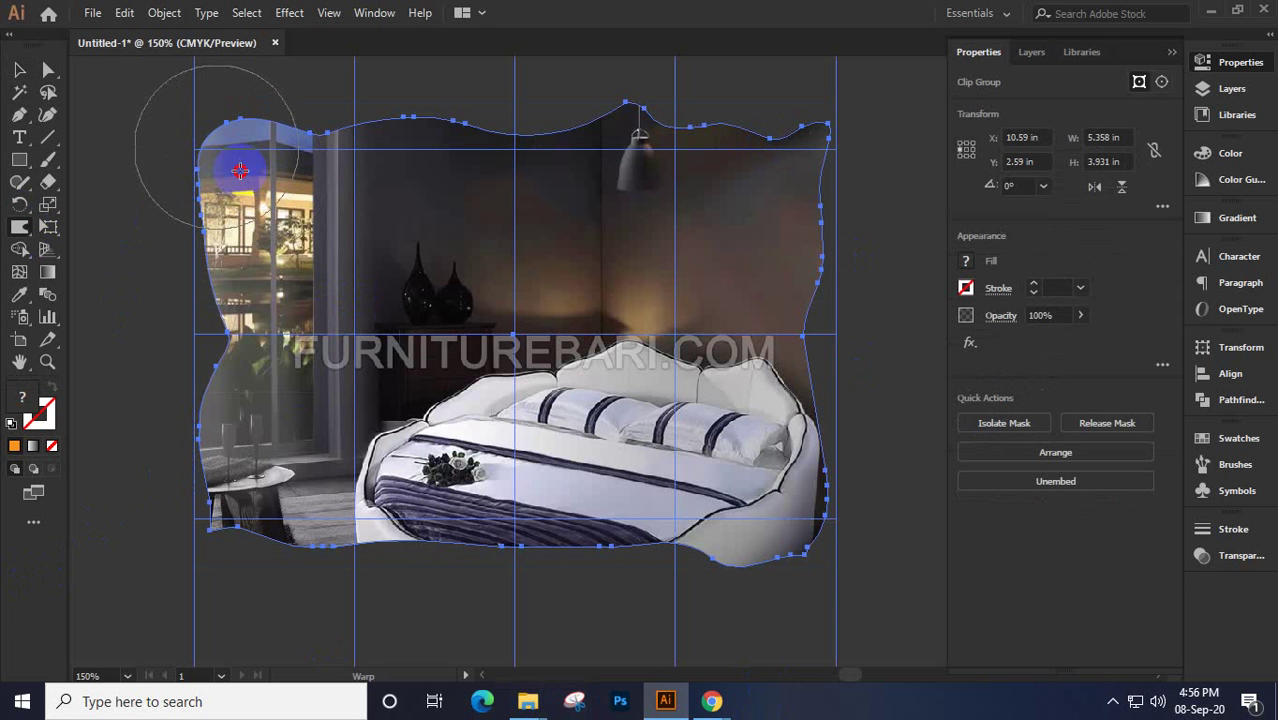
{"action": "left_click", "coordinate": [366, 133]}
{"action": "mouse_move", "coordinate": [377, 127]}
{"action": "left_mouse_down"}
{"action": "mouse_move", "coordinate": [388, 130]}
{"action": "mouse_move", "coordinate": [379, 163]}
{"action": "mouse_move", "coordinate": [408, 208]}
{"action": "mouse_move", "coordinate": [793, 200]}
{"action": "mouse_move", "coordinate": [370, 322]}
{"action": "left_mouse_up"}
{"action": "mouse_move", "coordinate": [336, 486]}
{"action": "left_mouse_down"}
{"action": "mouse_move", "coordinate": [266, 515]}
{"action": "mouse_move", "coordinate": [291, 489]}
{"action": "mouse_move", "coordinate": [491, 542]}
{"action": "left_mouse_up"}
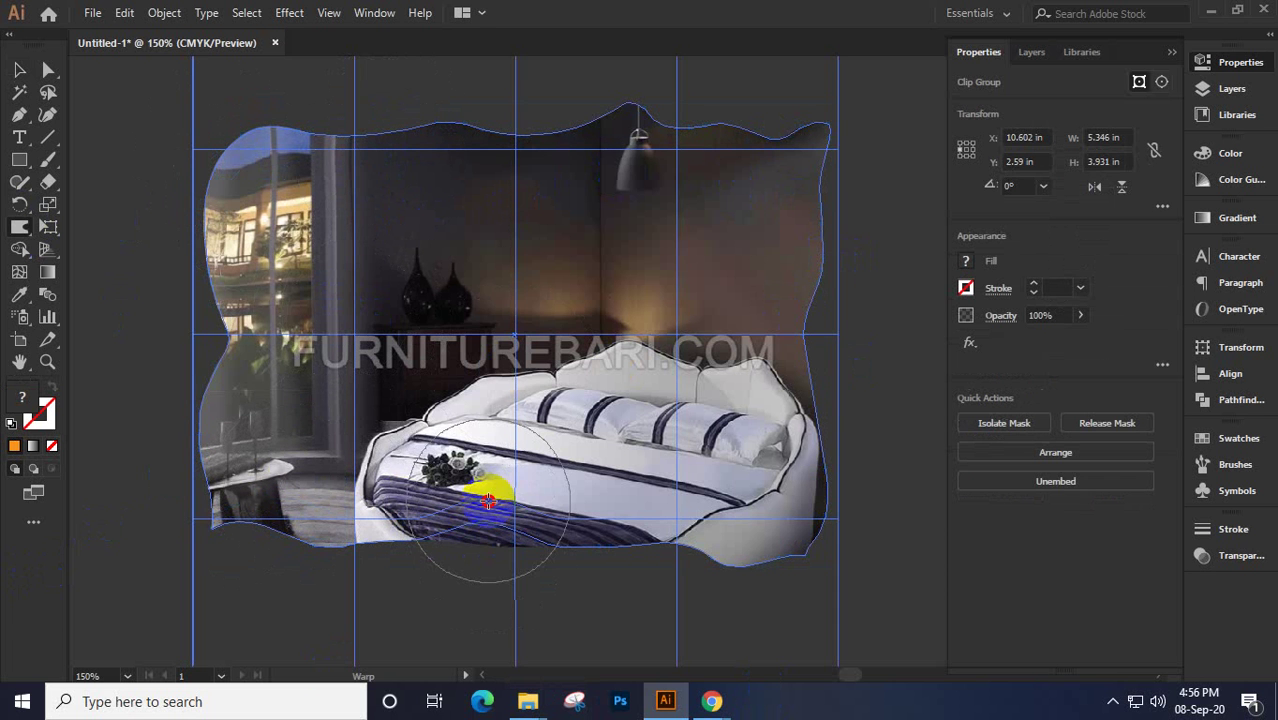
{"action": "mouse_move", "coordinate": [762, 490]}
{"action": "left_mouse_down"}
{"action": "mouse_move", "coordinate": [815, 438]}
{"action": "mouse_move", "coordinate": [822, 400]}
{"action": "left_mouse_up"}
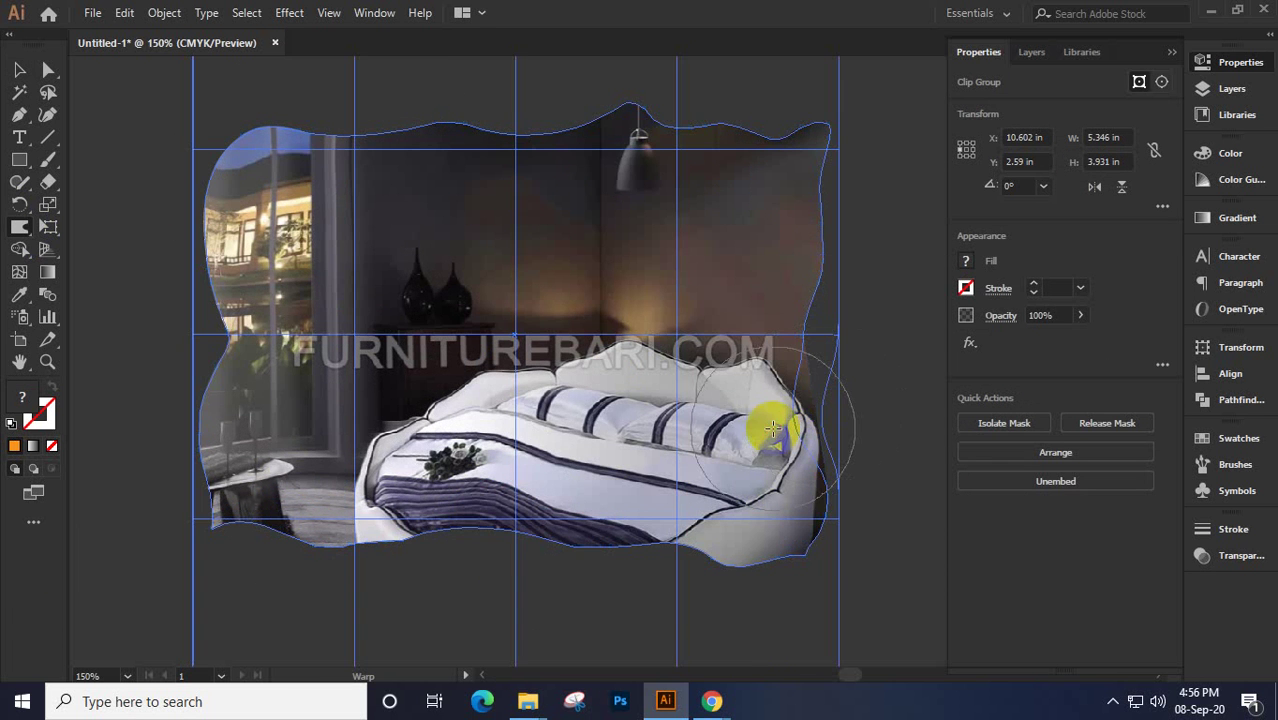
{"action": "mouse_move", "coordinate": [812, 312]}
{"action": "left_mouse_down"}
{"action": "mouse_move", "coordinate": [831, 273]}
{"action": "mouse_move", "coordinate": [813, 188]}
{"action": "mouse_move", "coordinate": [836, 235]}
{"action": "mouse_move", "coordinate": [715, 264]}
{"action": "mouse_move", "coordinate": [785, 273]}
{"action": "mouse_move", "coordinate": [664, 341]}
{"action": "left_mouse_up"}
{"action": "left_click_drag", "start_coordinate": [558, 390], "coordinate": [558, 390]}
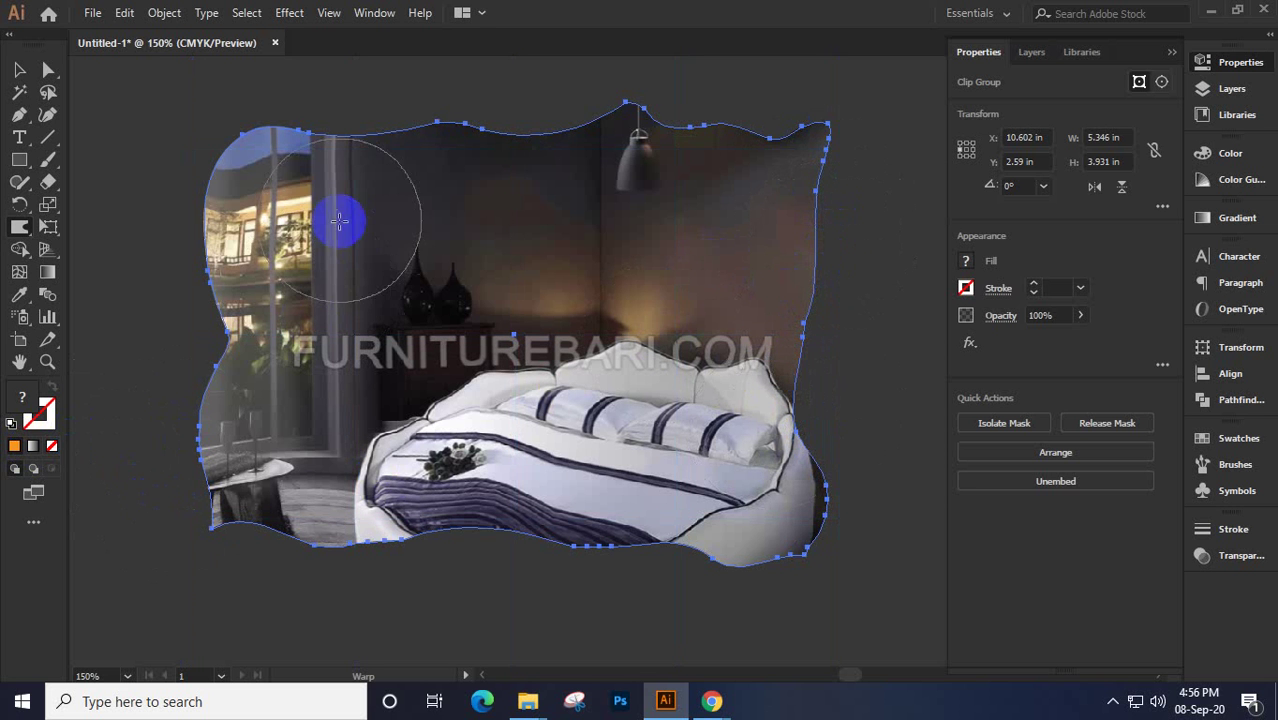
{"action": "mouse_move", "coordinate": [745, 338]}
{"action": "left_mouse_down"}
{"action": "mouse_move", "coordinate": [807, 328]}
{"action": "mouse_move", "coordinate": [879, 342]}
{"action": "left_mouse_up"}
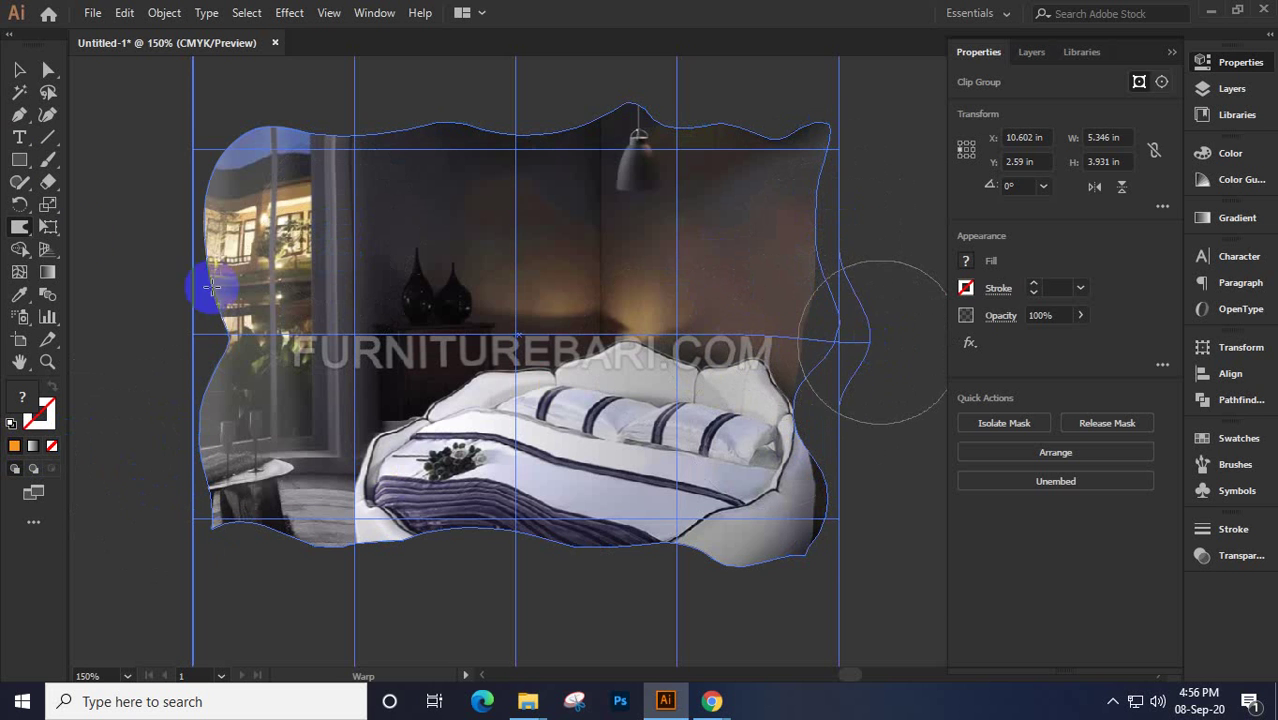
{"action": "left_click", "coordinate": [24, 72]}
Release the clipping mask, delete the leftover empty frame path, and select the bedroom photo
{"action": "right_click", "coordinate": [490, 234]}
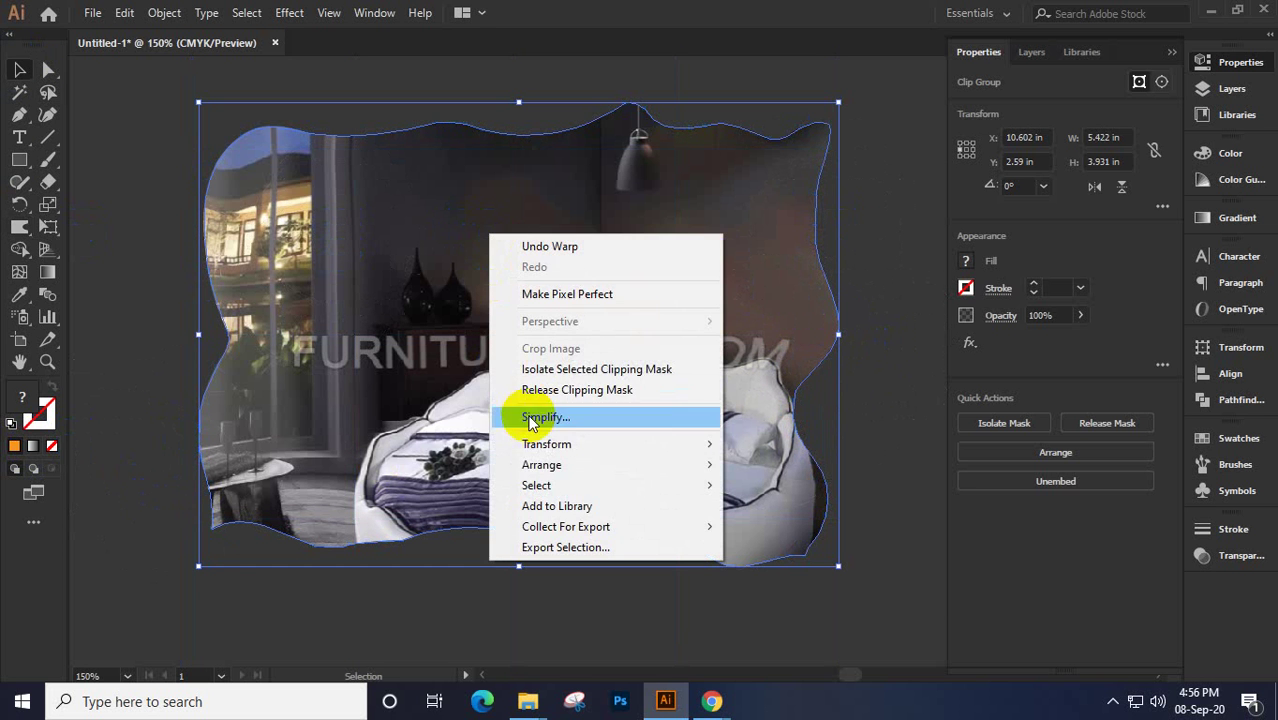
{"action": "left_click", "coordinate": [560, 390]}
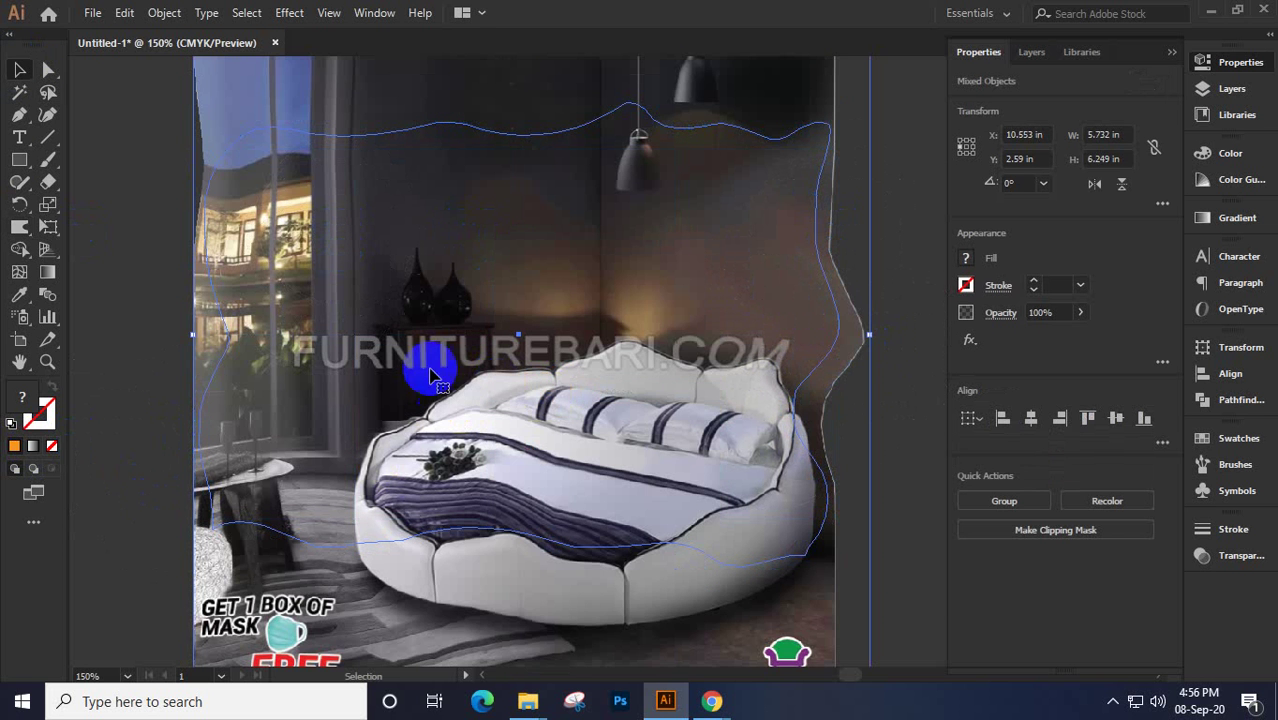
{"action": "left_click", "coordinate": [265, 133]}
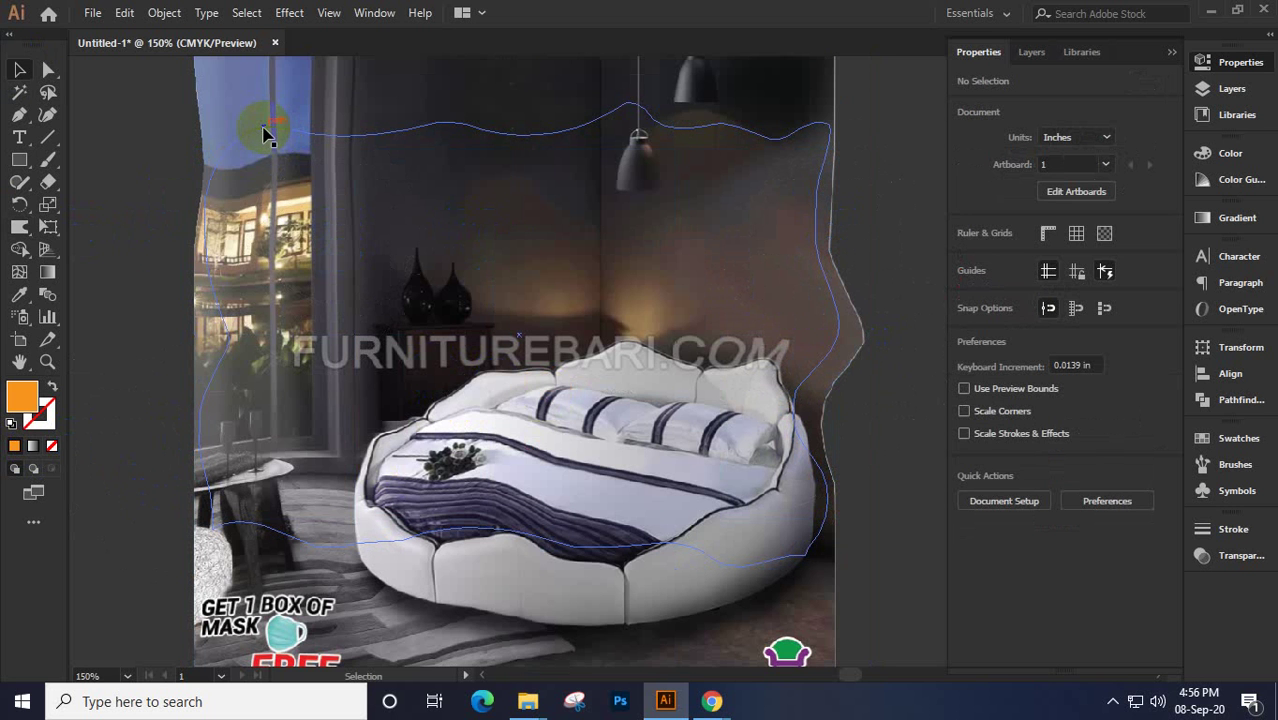
{"action": "left_click", "coordinate": [322, 225]}
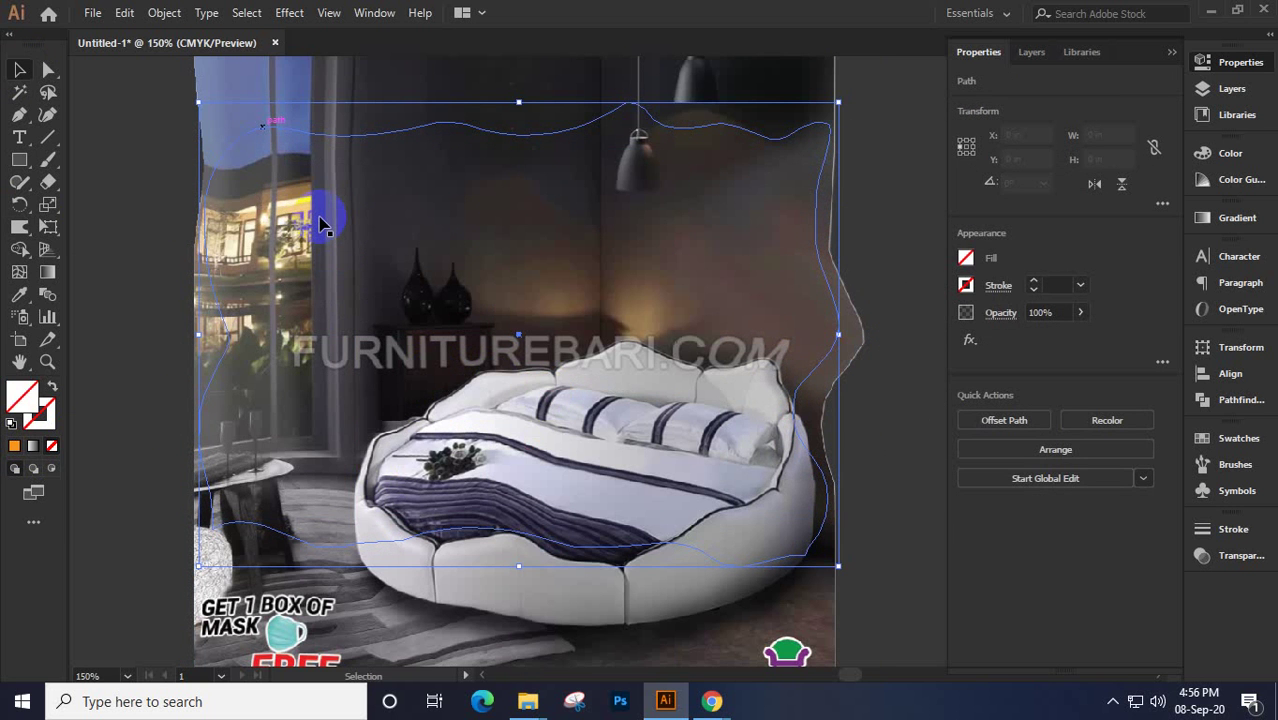
{"action": "key", "text": "Delete"}
{"action": "right_click", "coordinate": [322, 225]}
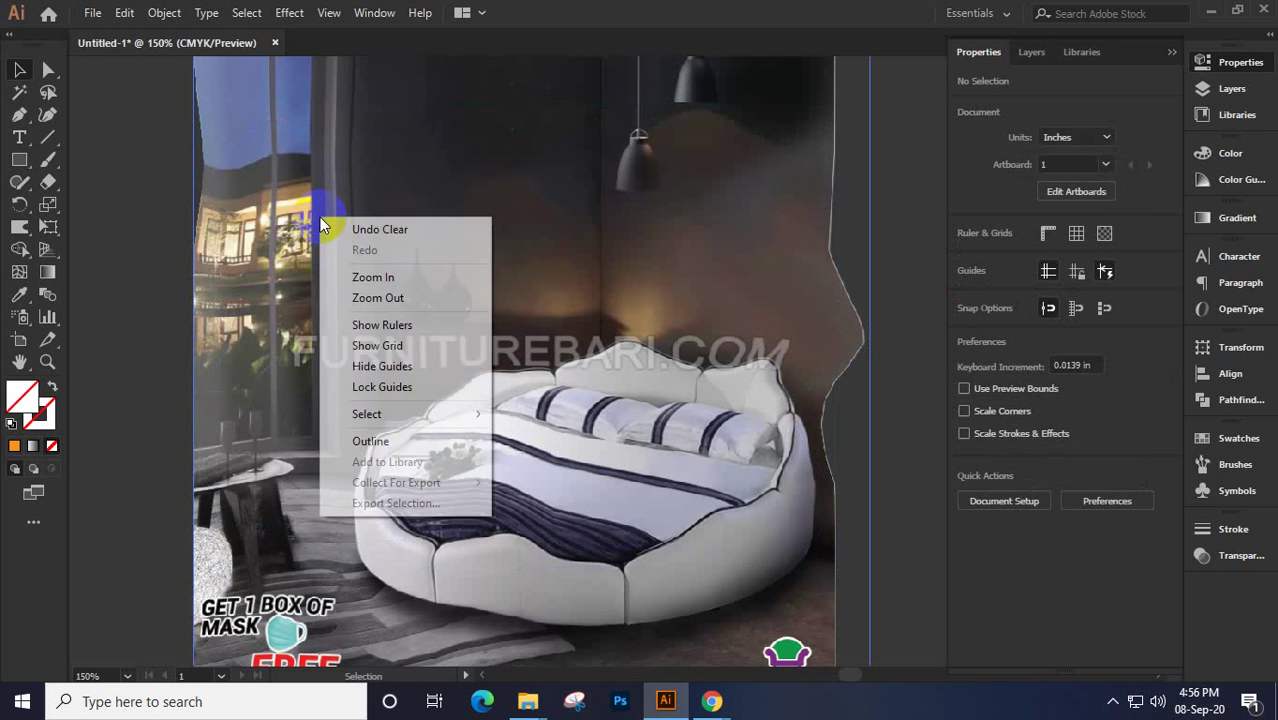
{"action": "left_click", "coordinate": [258, 248]}
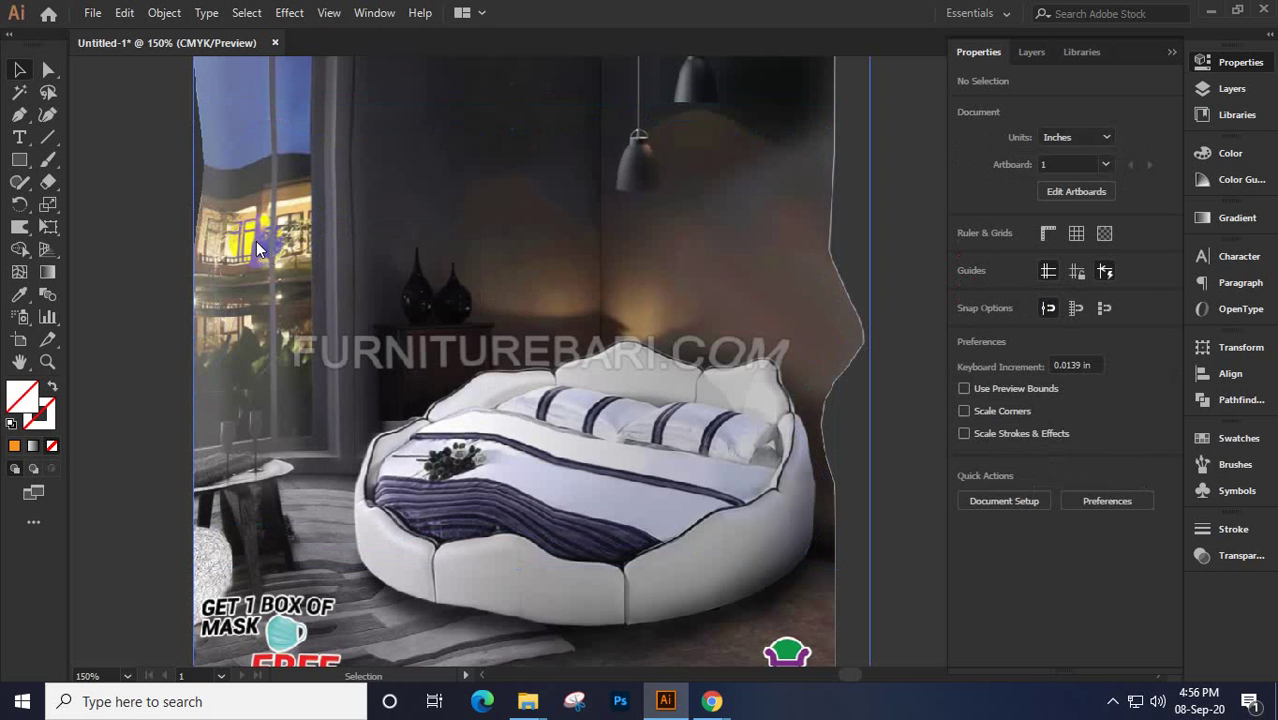
{"action": "right_click", "coordinate": [258, 248]}
{"action": "left_click", "coordinate": [539, 340]}
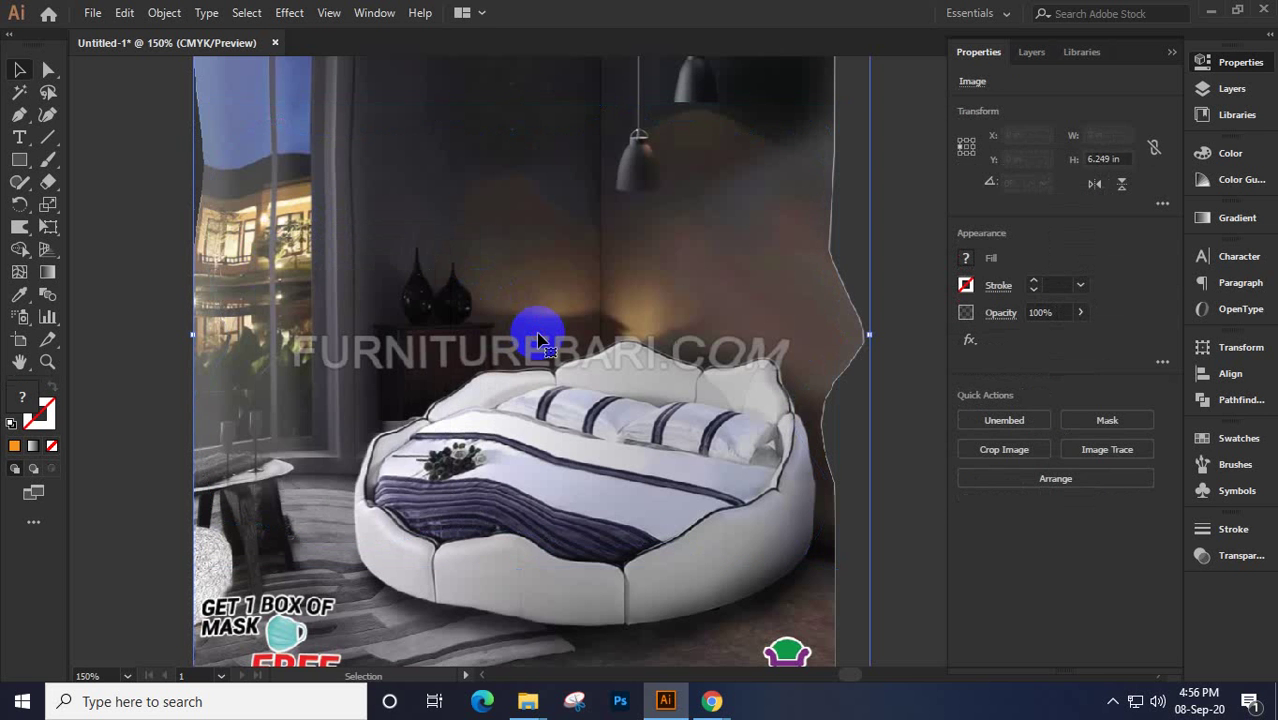
Warp the photo's left edge into a wavy curve and move it to X 7.96 in, Y 3.124 in
{"action": "left_click", "coordinate": [14, 228]}
{"action": "left_click", "coordinate": [185, 243]}
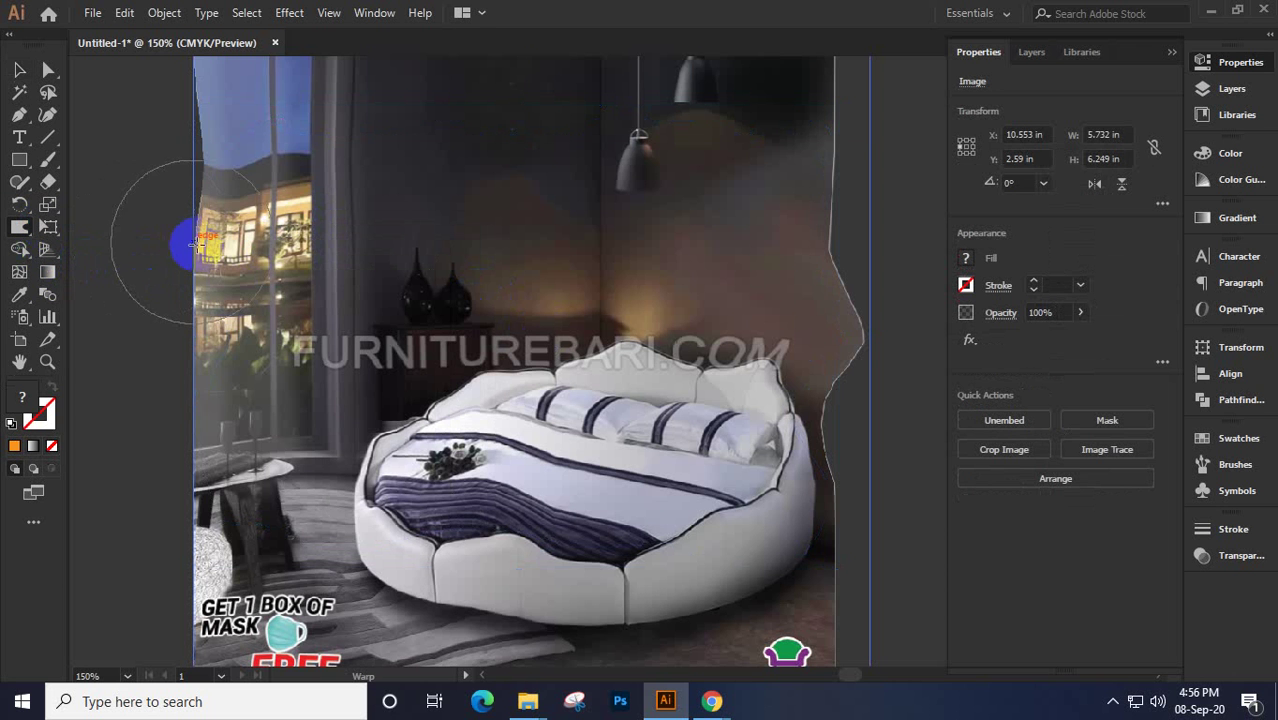
{"action": "left_click_drag", "start_coordinate": [300, 362], "coordinate": [320, 396]}
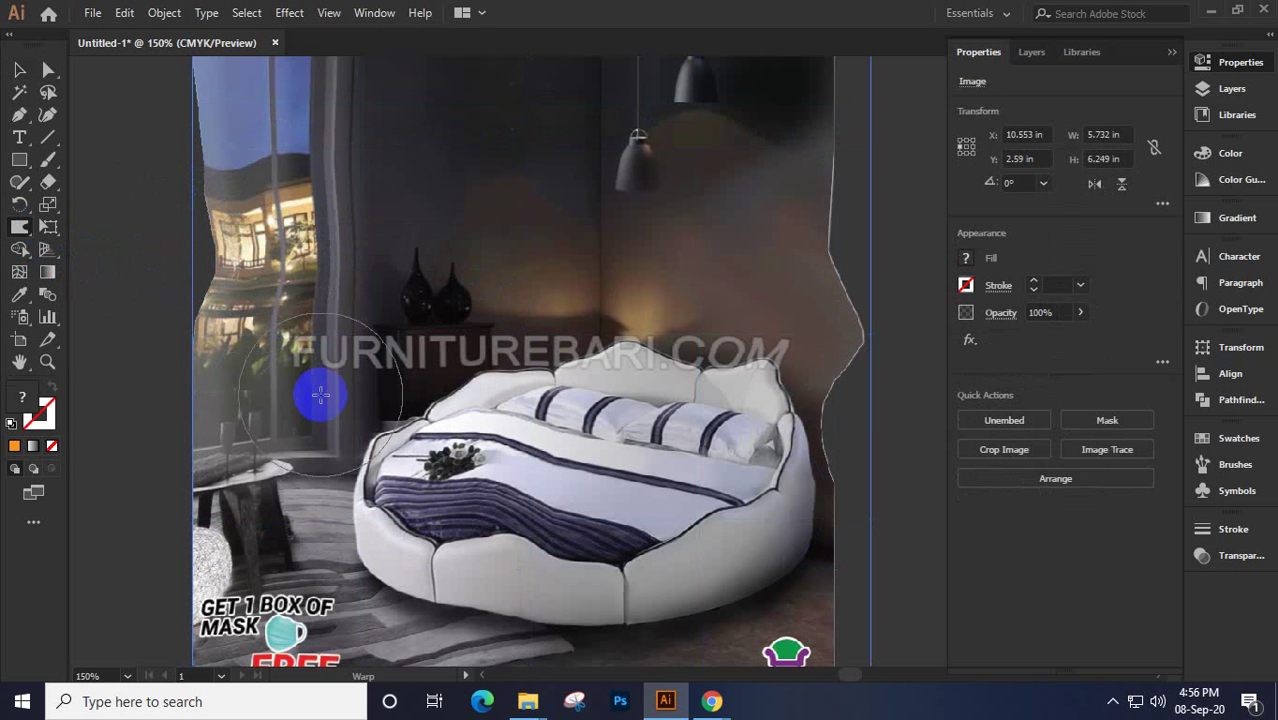
{"action": "left_click", "coordinate": [19, 70]}
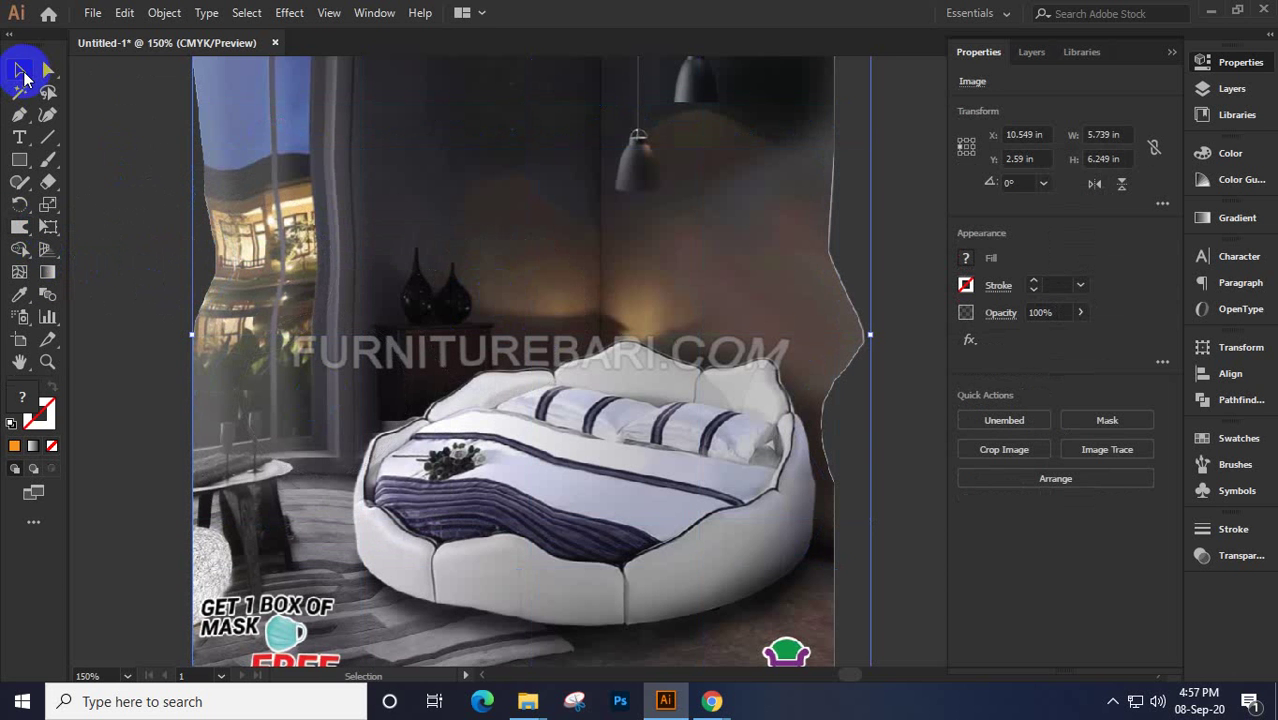
{"action": "scroll", "coordinate": [392, 268], "scroll_direction": "down", "scroll_amount": 2}
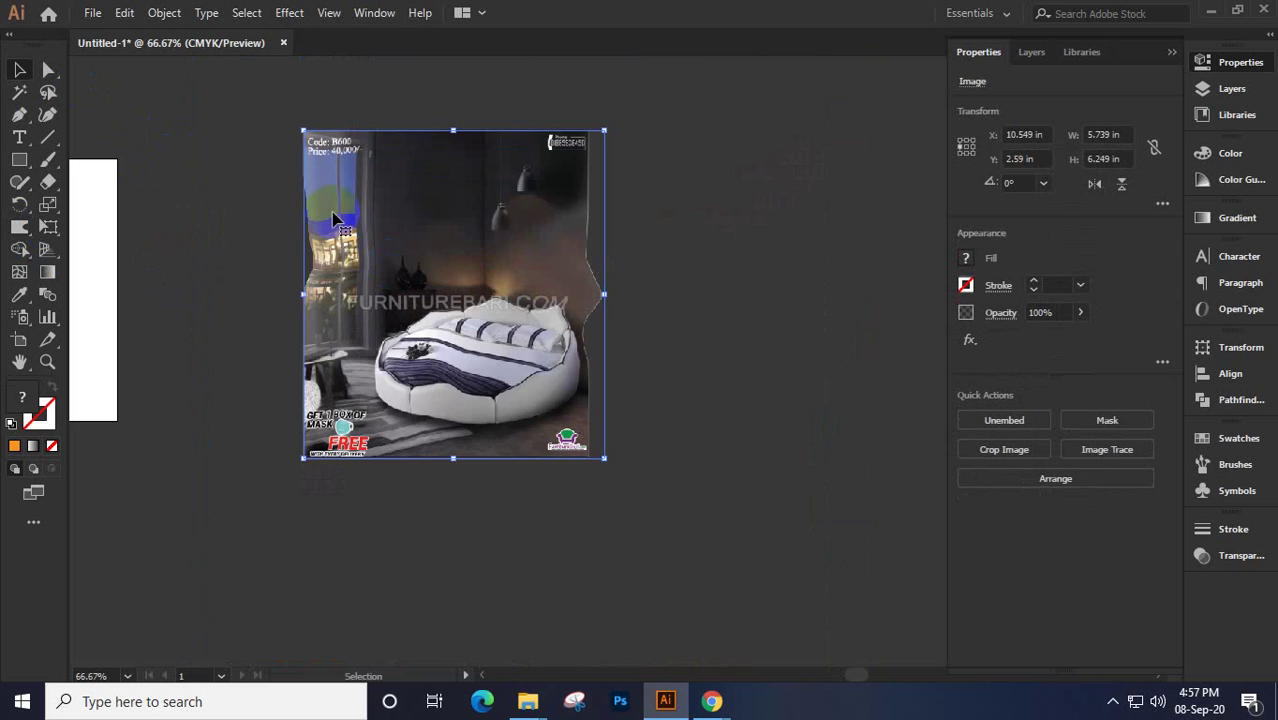
{"action": "left_click_drag", "start_coordinate": [437, 360], "coordinate": [522, 392]}
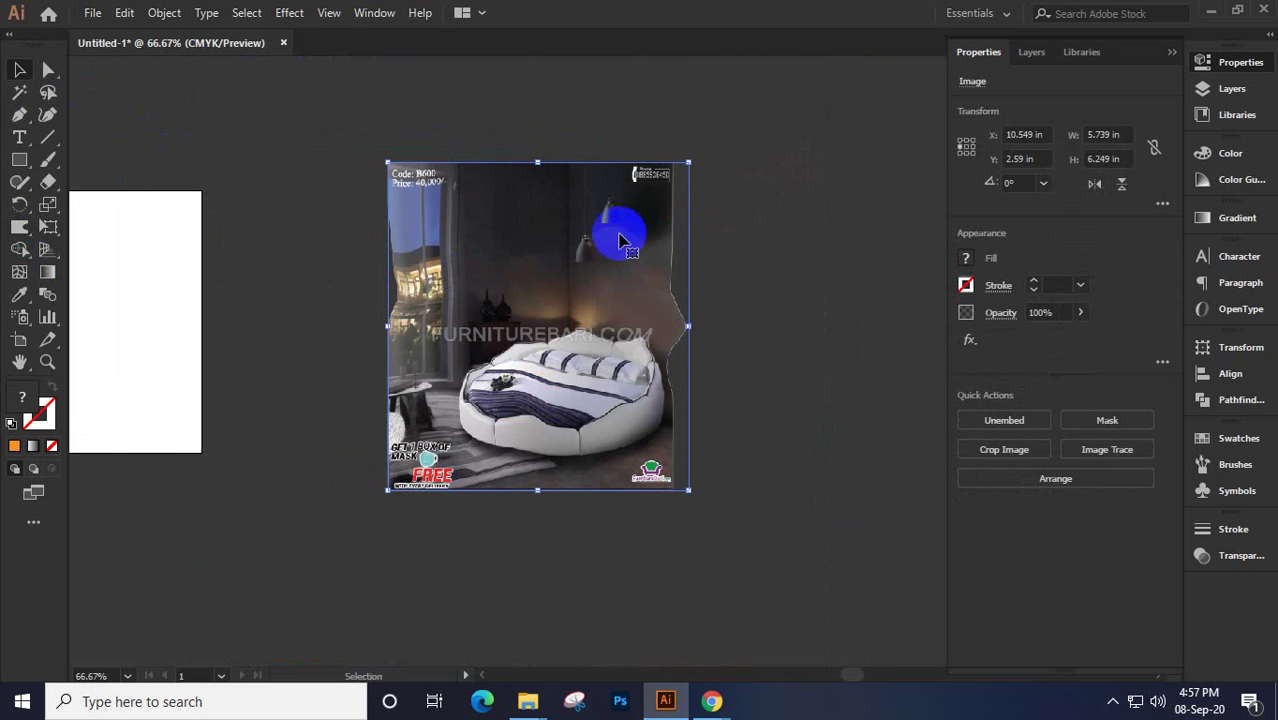
{"action": "left_click_drag", "start_coordinate": [556, 342], "coordinate": [447, 487]}
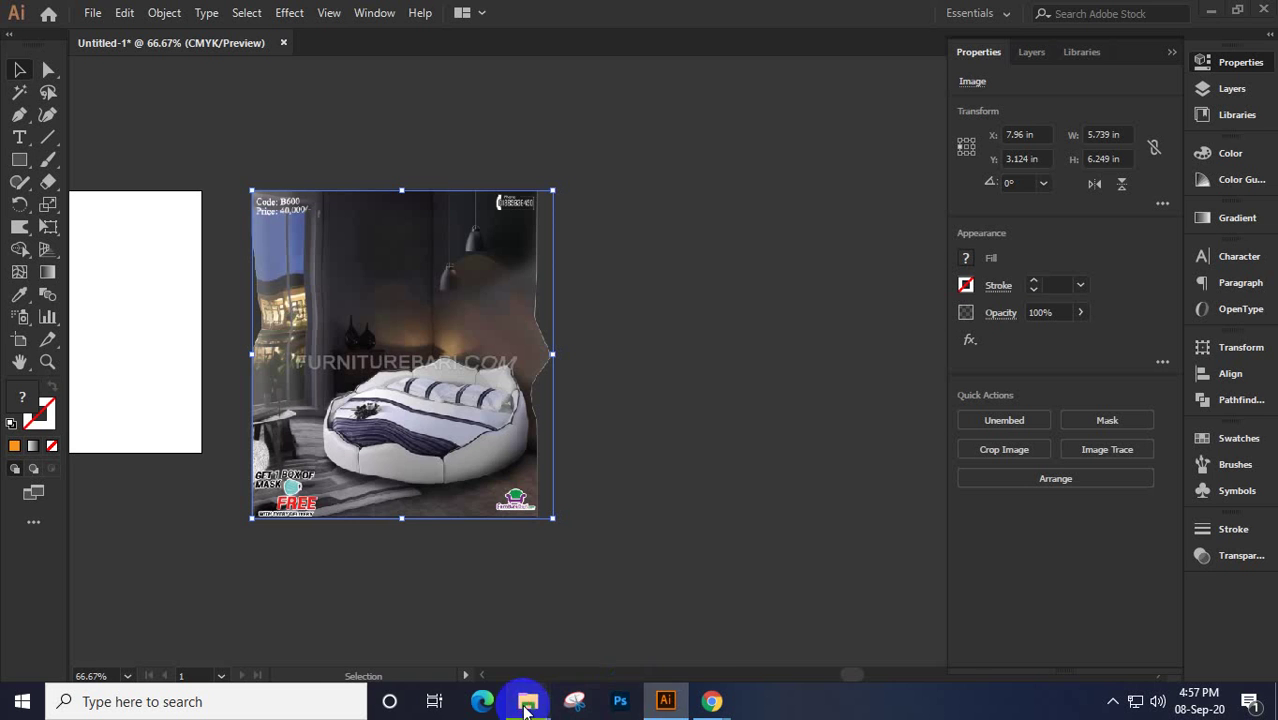
Bring in a second bedroom photo from File Explorer, embed it, shrink it and move it right
{"action": "mouse_move", "coordinate": [528, 701]}
{"action": "left_click", "coordinate": [445, 625]}
{"action": "left_click_drag", "start_coordinate": [640, 290], "coordinate": [663, 448]}
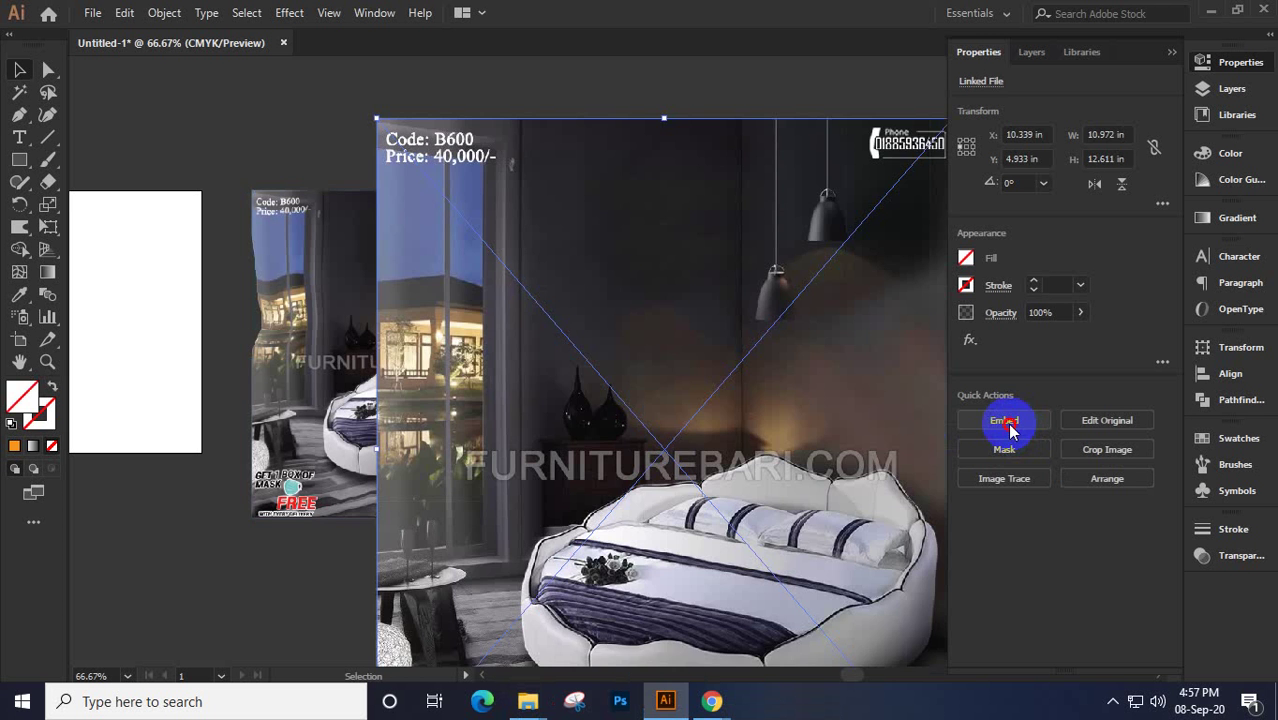
{"action": "left_click", "coordinate": [1004, 420]}
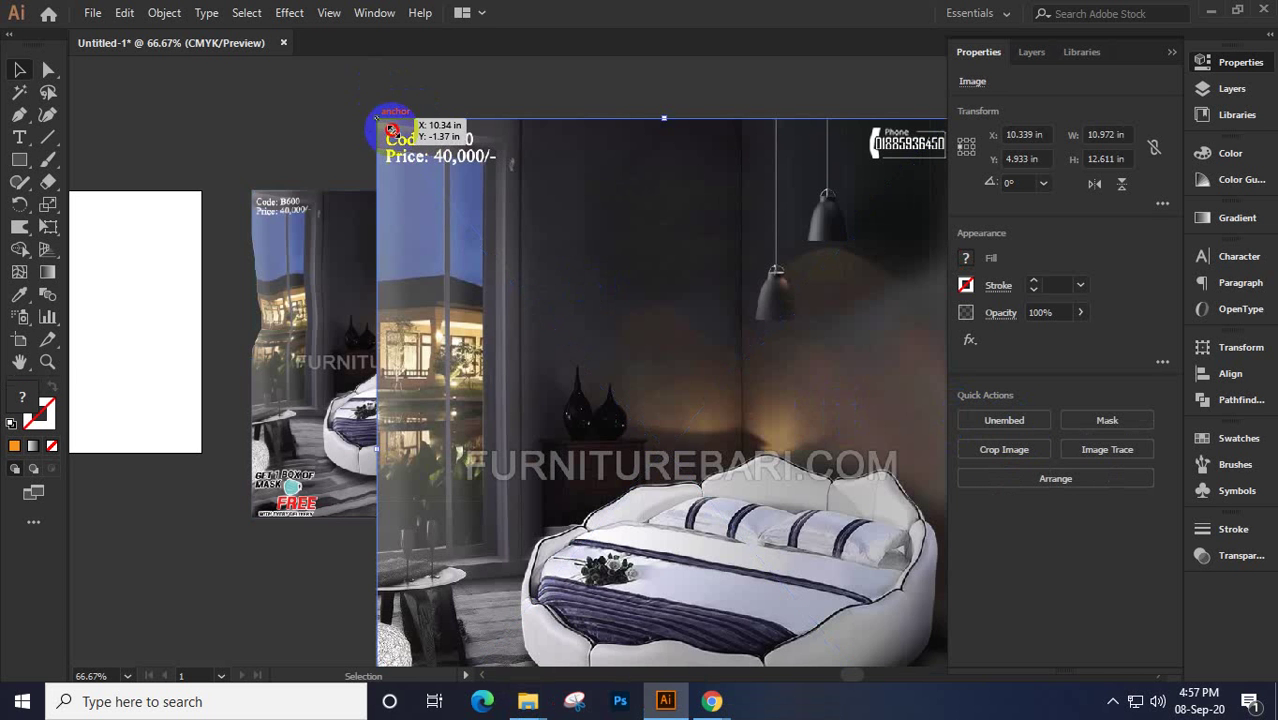
{"action": "left_click_drag", "start_coordinate": [392, 130], "coordinate": [575, 346]}
{"action": "left_click_drag", "start_coordinate": [613, 408], "coordinate": [625, 290]}
Warp the small photo's top, left and bottom edges into waves, then select both photos
{"action": "left_click", "coordinate": [19, 226]}
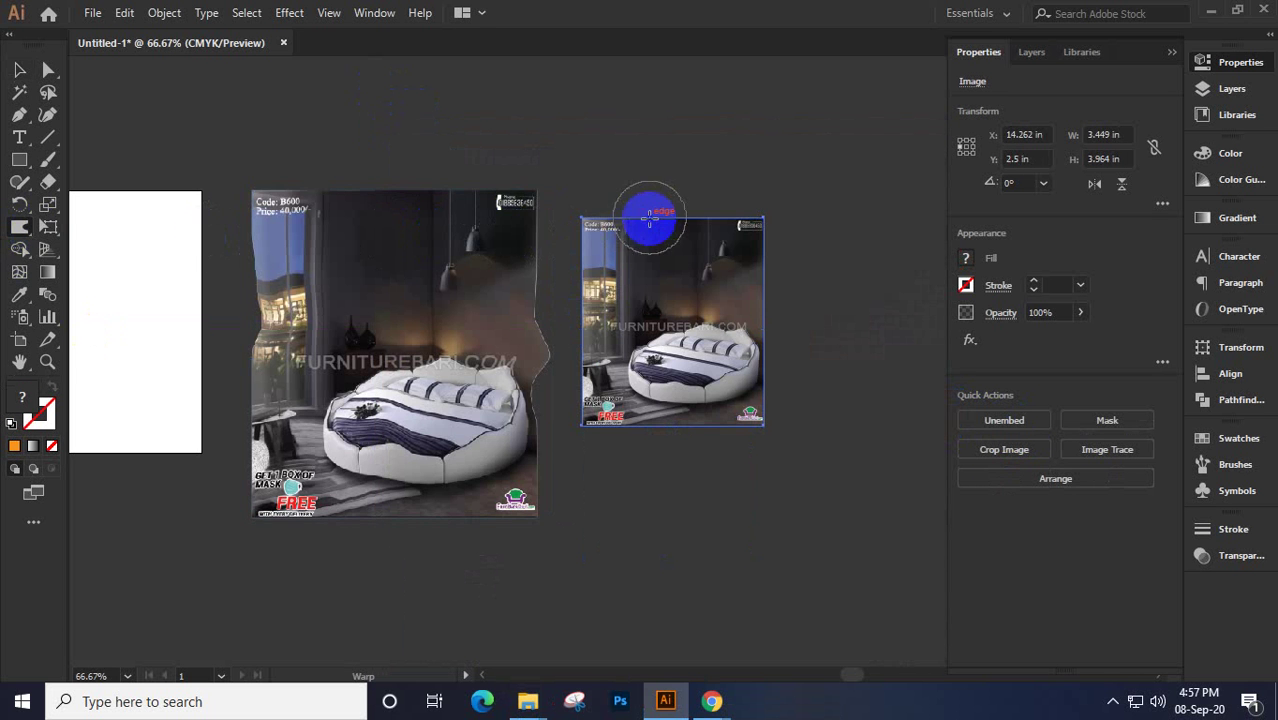
{"action": "mouse_move", "coordinate": [650, 220]}
{"action": "left_mouse_down"}
{"action": "mouse_move", "coordinate": [650, 268]}
{"action": "mouse_move", "coordinate": [685, 251]}
{"action": "mouse_move", "coordinate": [722, 260]}
{"action": "mouse_move", "coordinate": [742, 285]}
{"action": "mouse_move", "coordinate": [736, 327]}
{"action": "left_mouse_up"}
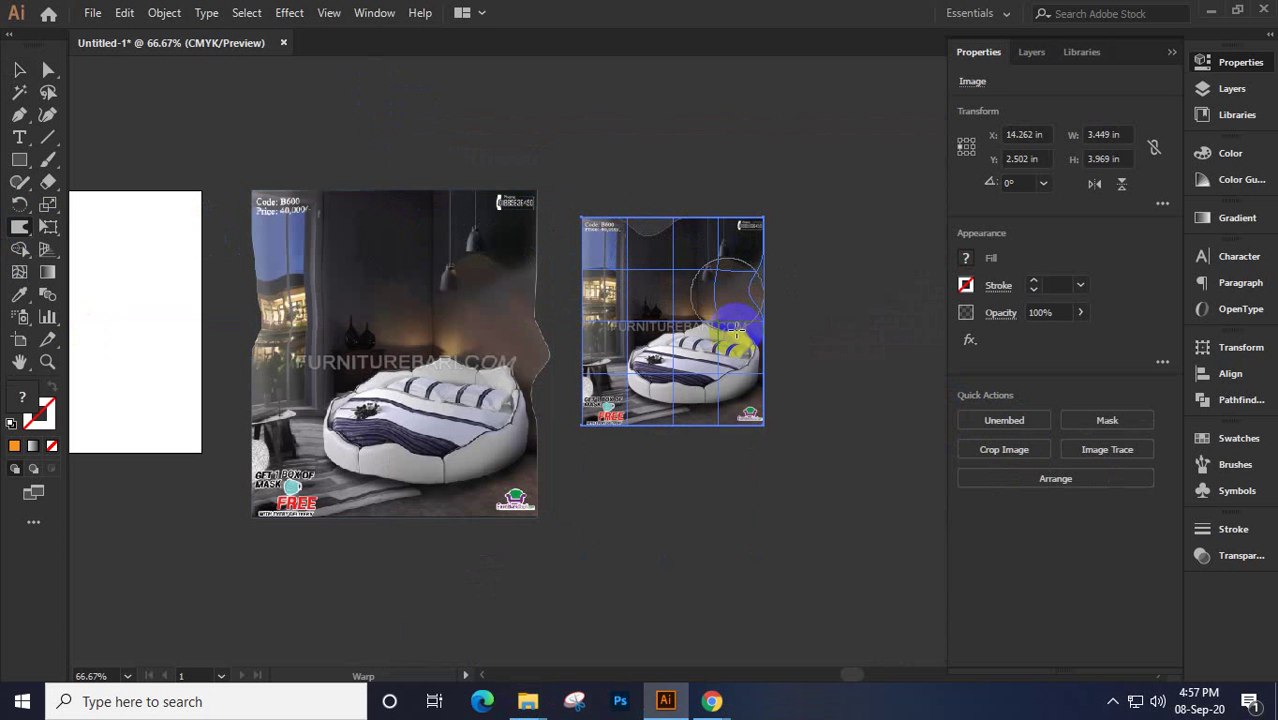
{"action": "scroll", "coordinate": [685, 337], "scroll_direction": "up", "scroll_amount": 2}
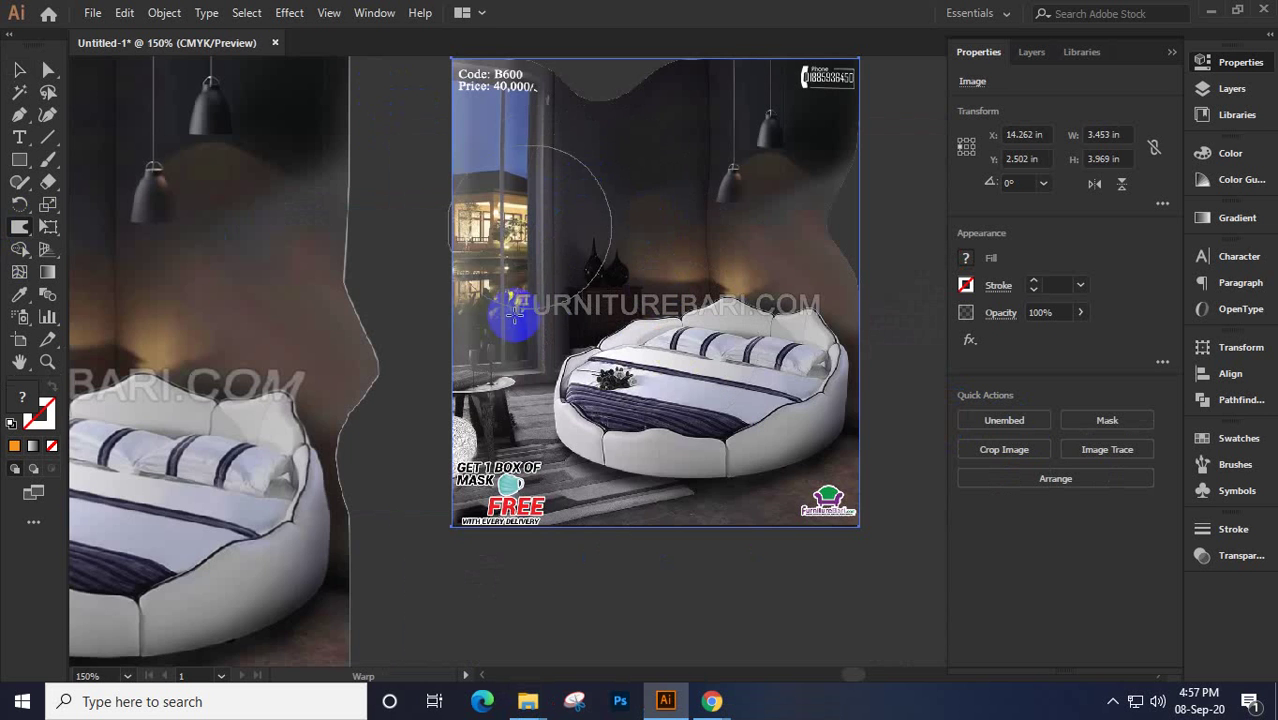
{"action": "left_click_drag", "start_coordinate": [464, 286], "coordinate": [503, 285]}
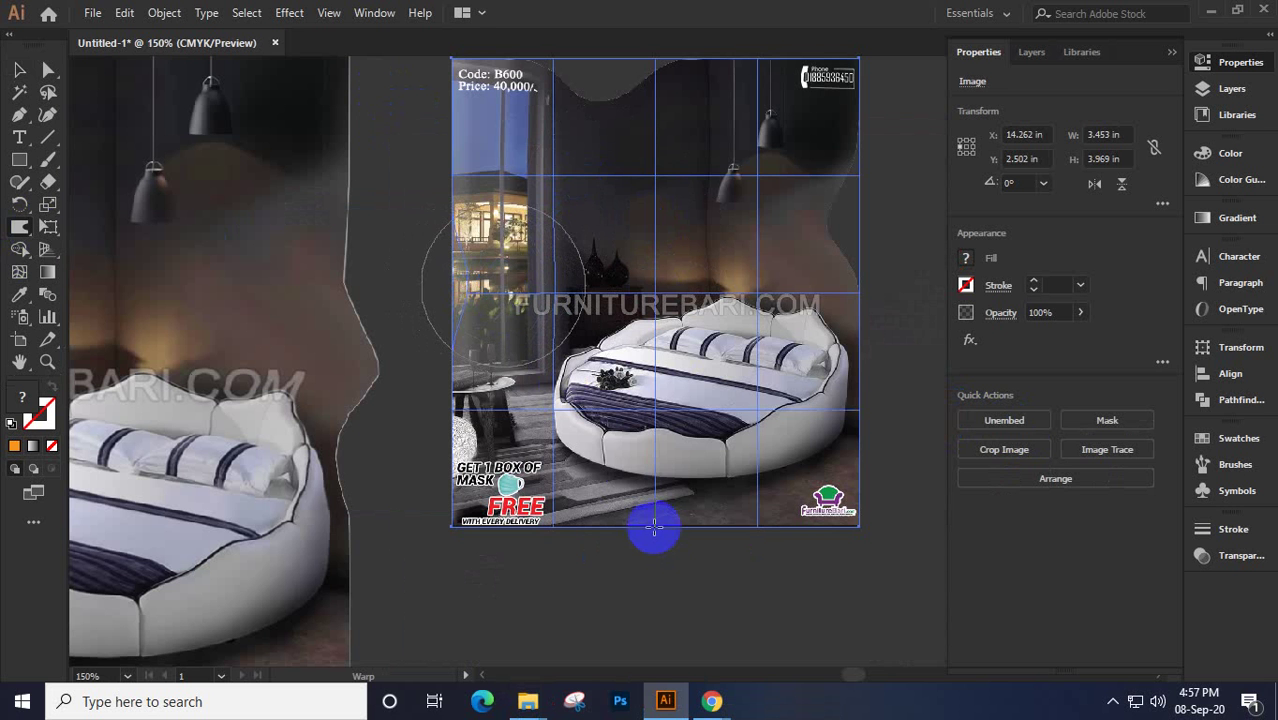
{"action": "mouse_move", "coordinate": [651, 531]}
{"action": "left_mouse_down"}
{"action": "mouse_move", "coordinate": [622, 522]}
{"action": "mouse_move", "coordinate": [642, 482]}
{"action": "left_mouse_up"}
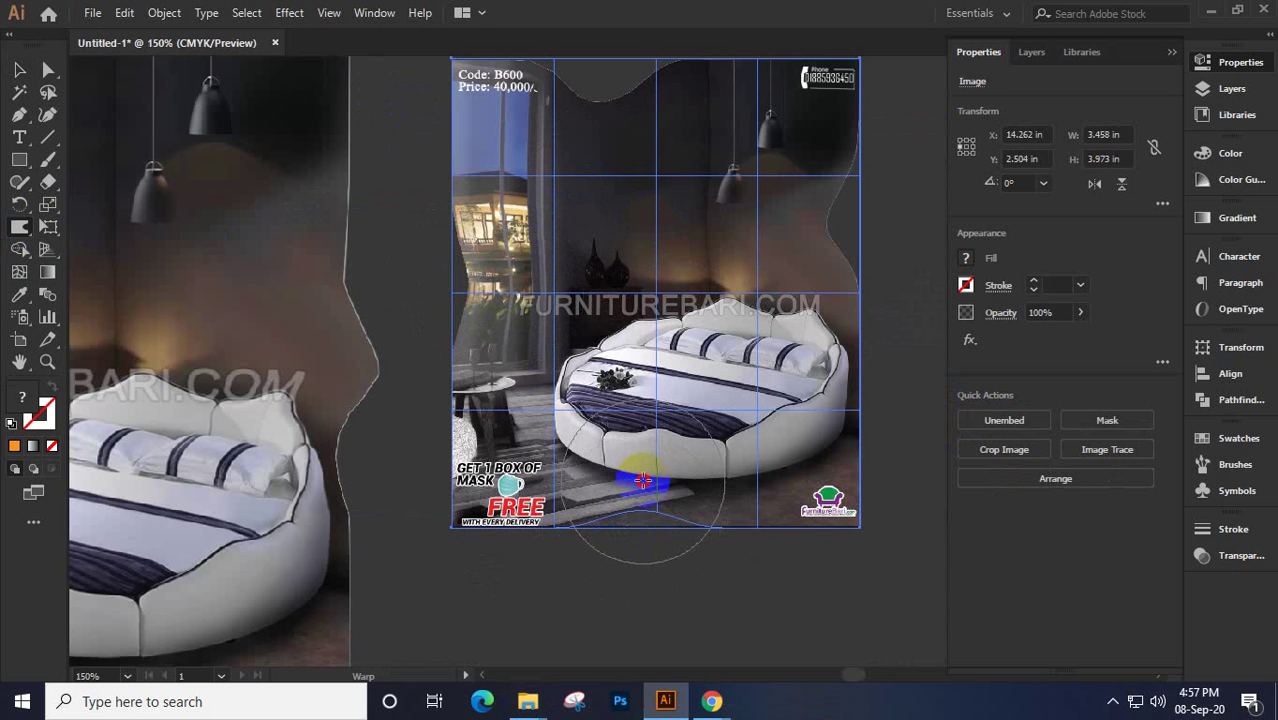
{"action": "left_click", "coordinate": [19, 70]}
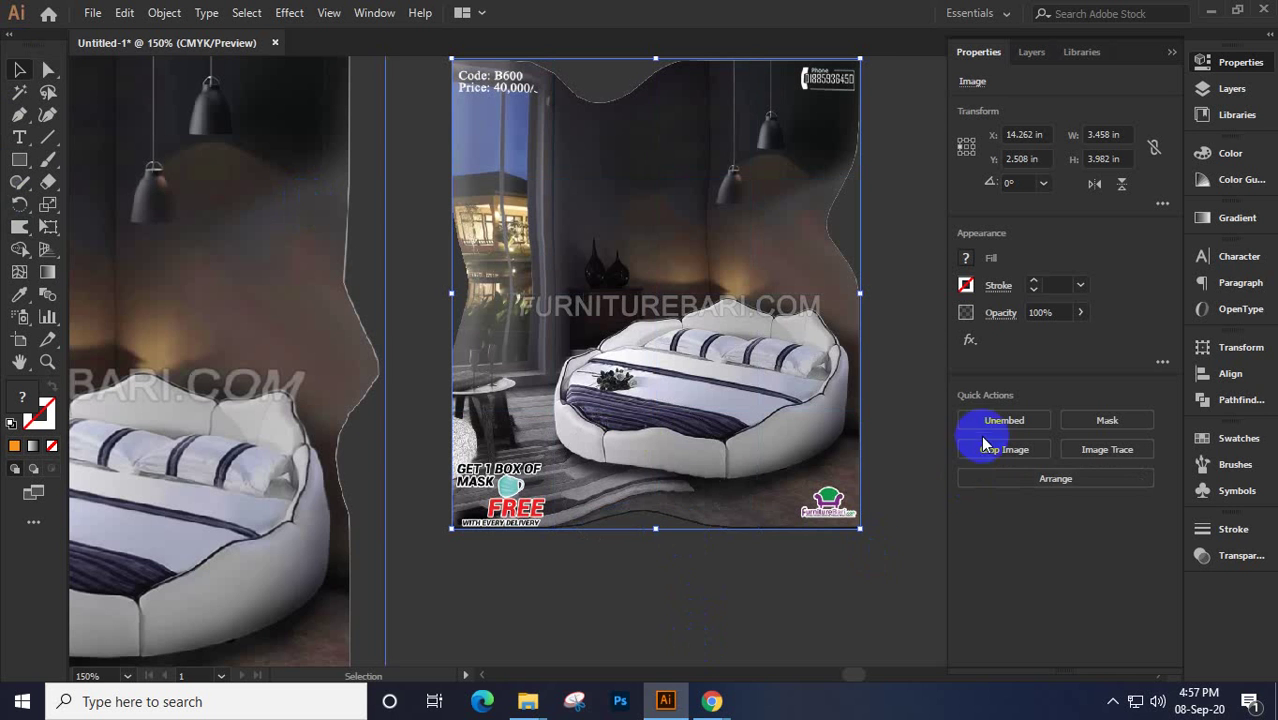
{"action": "left_click", "coordinate": [313, 277], "text": "shift"}
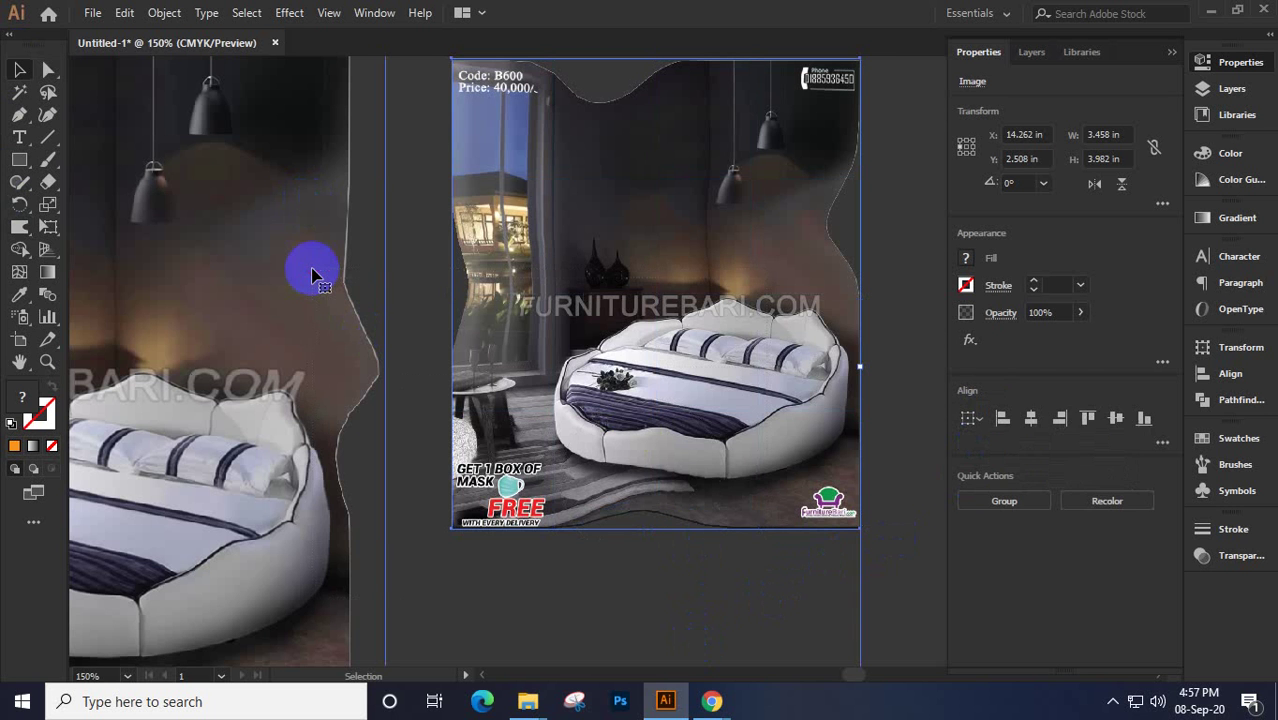
Delete both warped photos and zoom out to bring the rectangle into view
{"action": "key", "text": "Delete"}
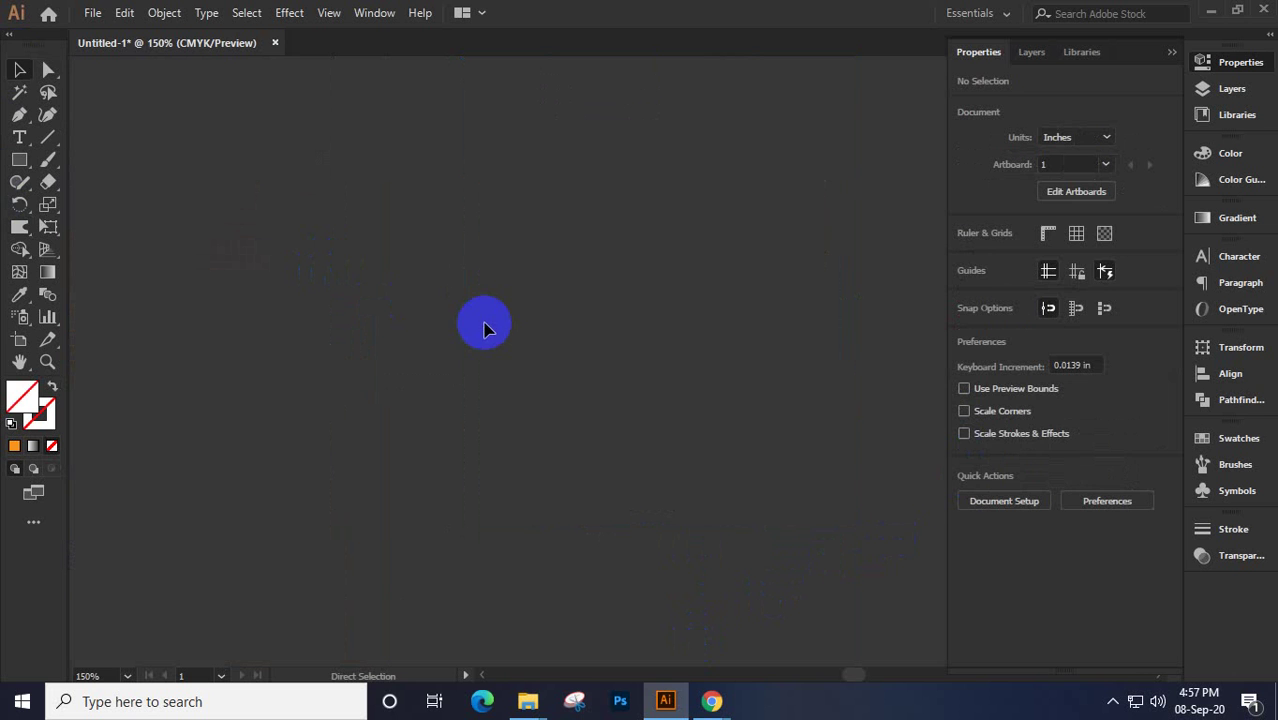
{"action": "key", "text": "ctrl+a"}
{"action": "key", "text": "ctrl+minus"}
{"action": "key", "text": "ctrl+minus"}
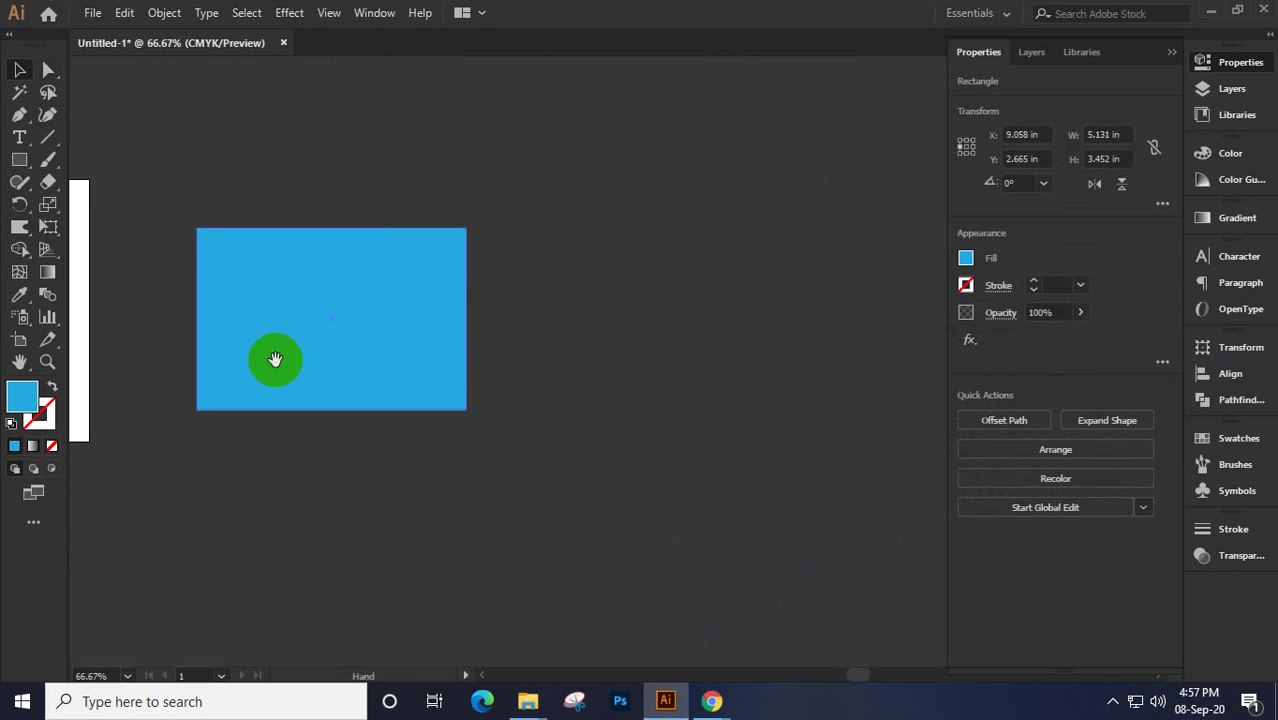
{"action": "left_click_drag", "start_coordinate": [271, 356], "coordinate": [465, 359]}
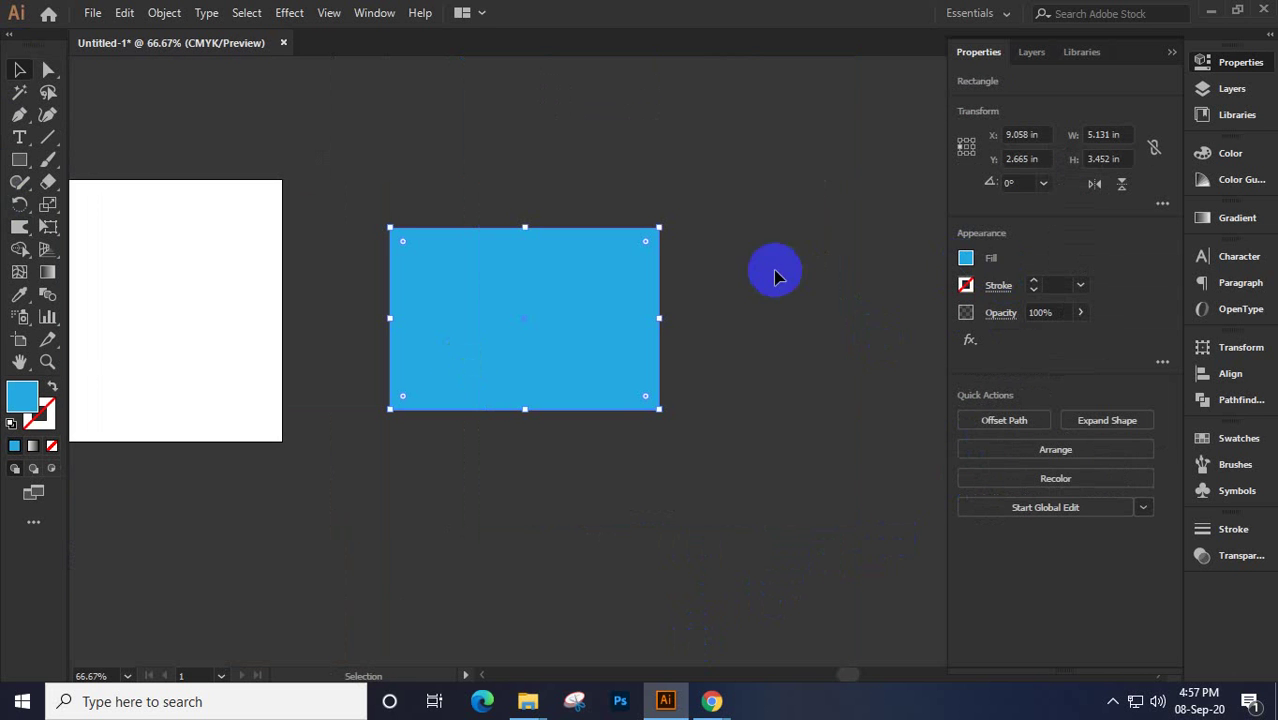
Fill the 5.131 × 3.452 in rectangle with orange instead of blue
{"action": "left_click", "coordinate": [965, 260]}
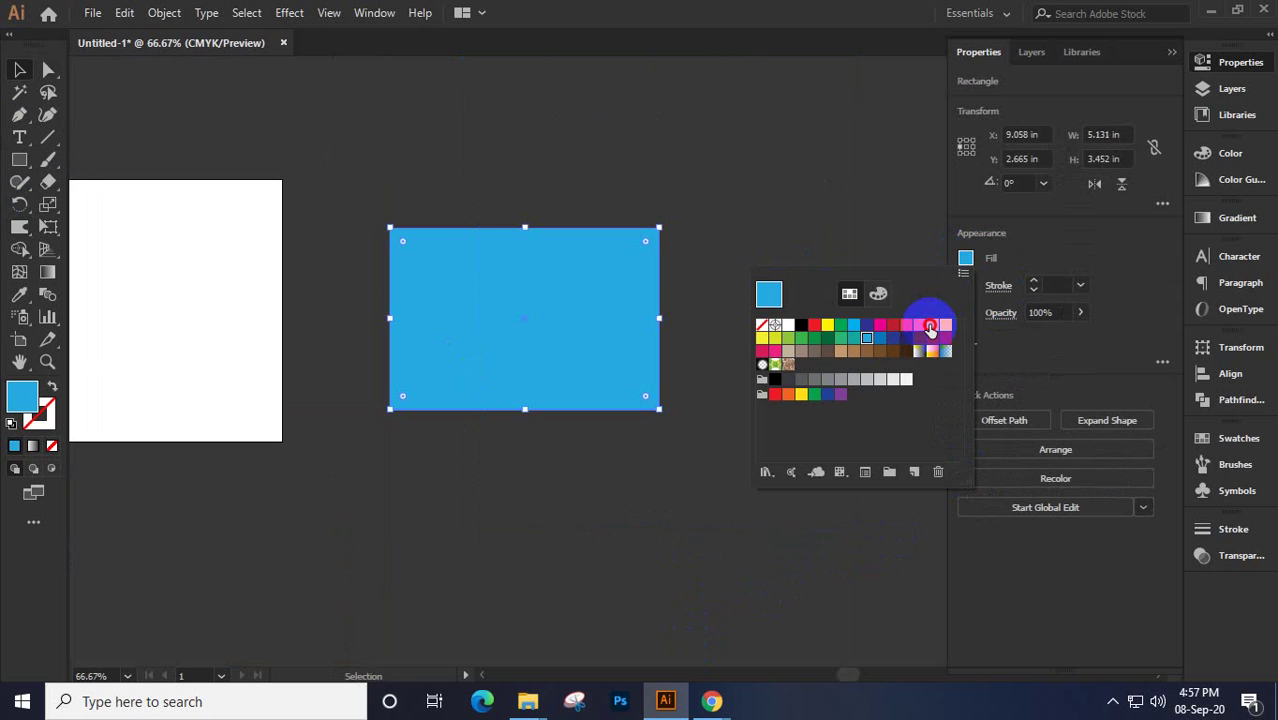
{"action": "left_click", "coordinate": [930, 327]}
{"action": "left_click", "coordinate": [962, 258]}
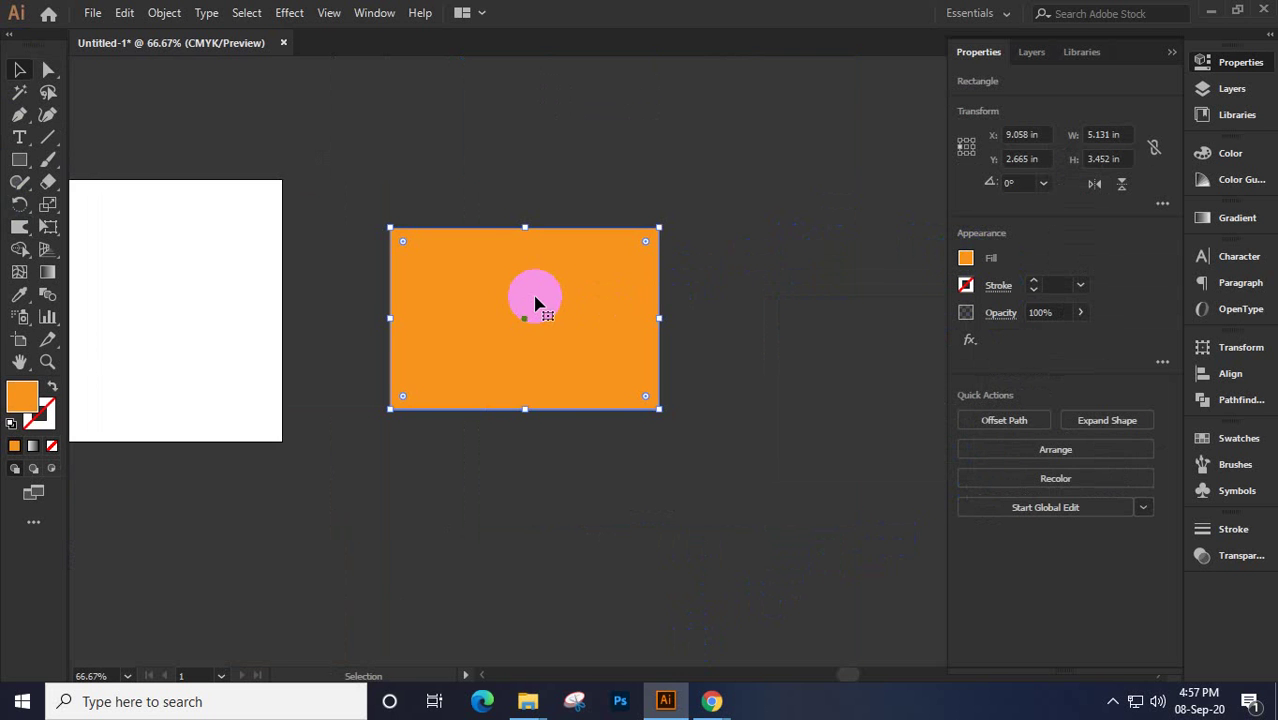
{"action": "key", "text": "ctrl+plus"}
{"action": "key", "text": "ctrl+plus"}
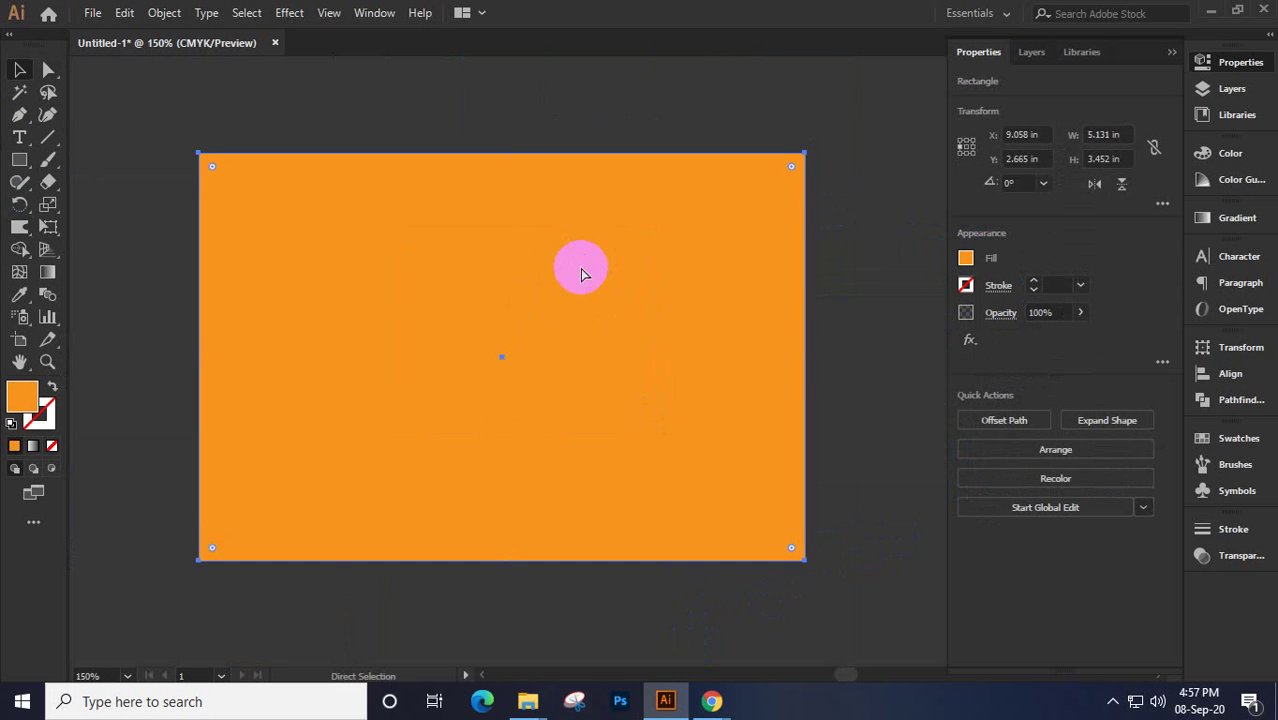
{"action": "left_click", "coordinate": [583, 274]}
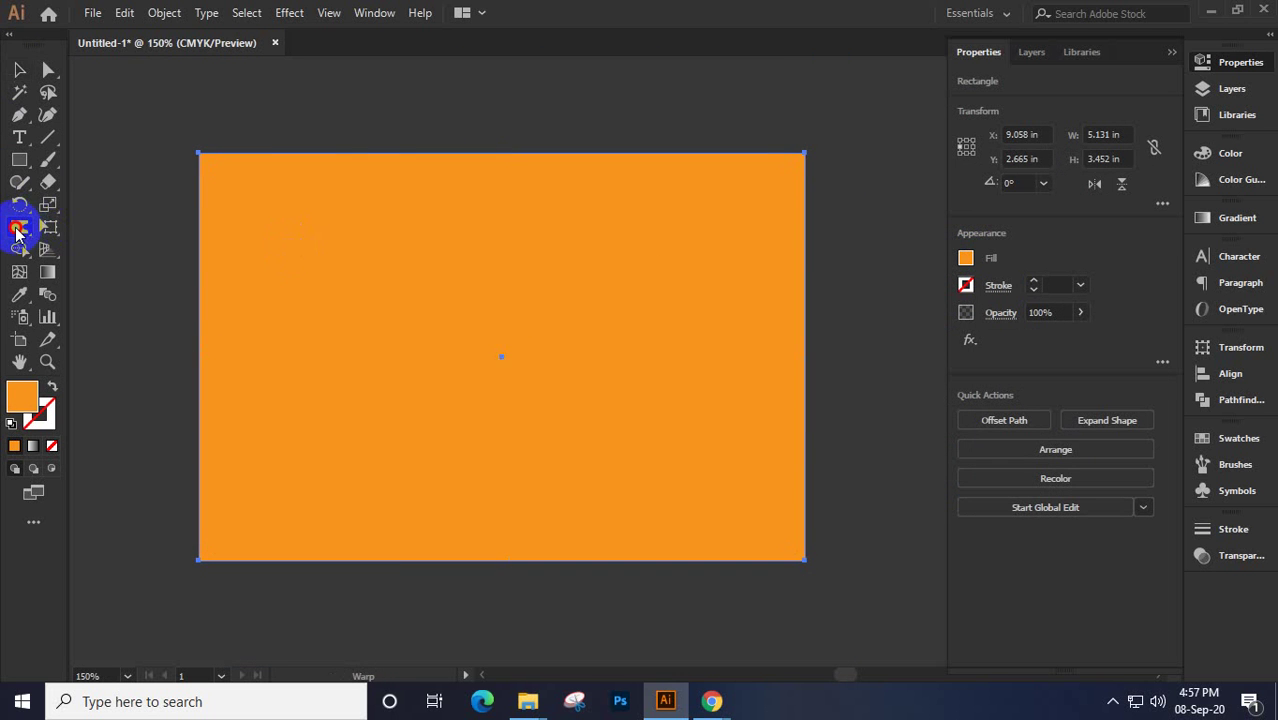
{"action": "left_click_drag", "start_coordinate": [17, 230], "coordinate": [107, 287]}
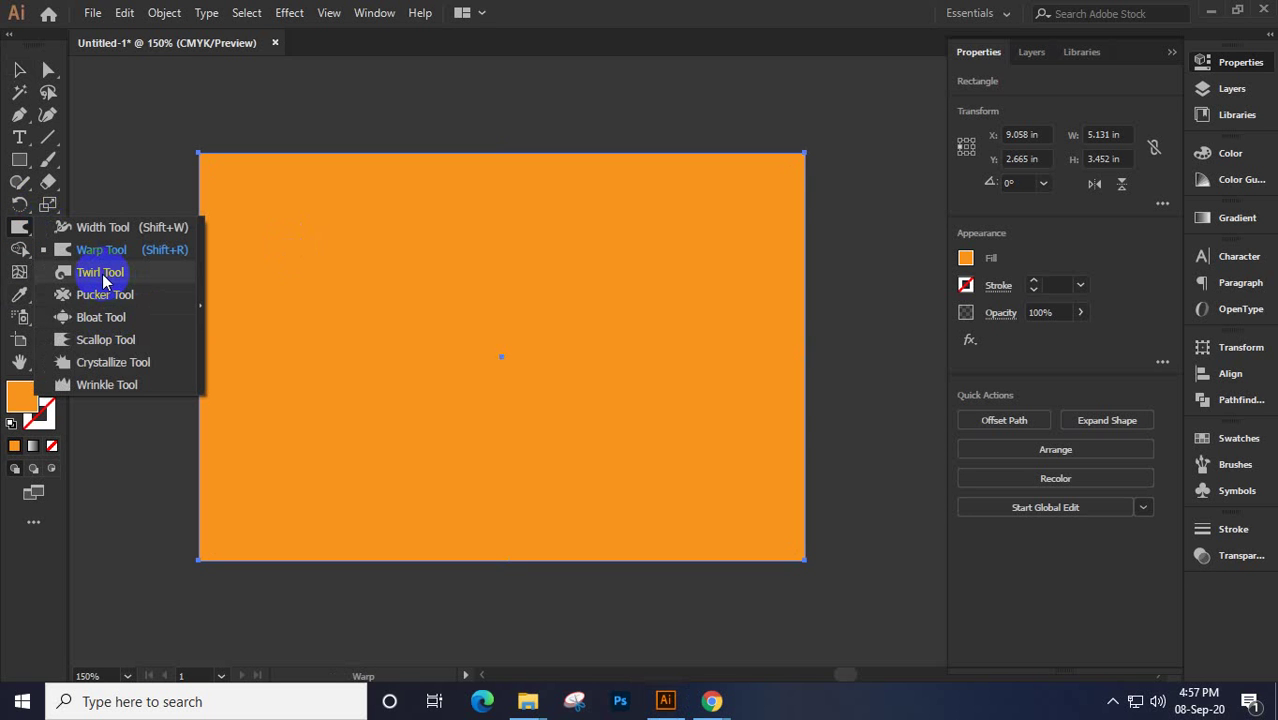
{"action": "left_click_drag", "start_coordinate": [110, 278], "coordinate": [108, 272]}
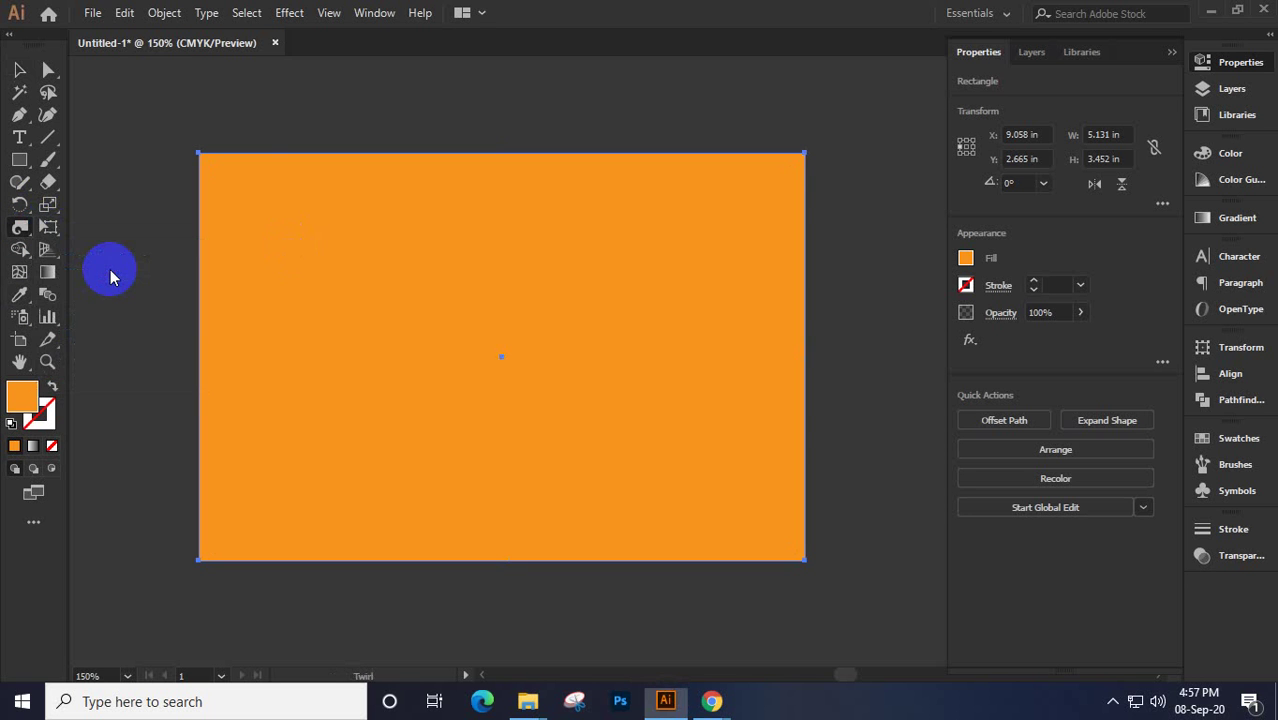
Twirl the top-left corner, middle and right end of the top edge, and the right edge into spirals
{"action": "left_click", "coordinate": [271, 183]}
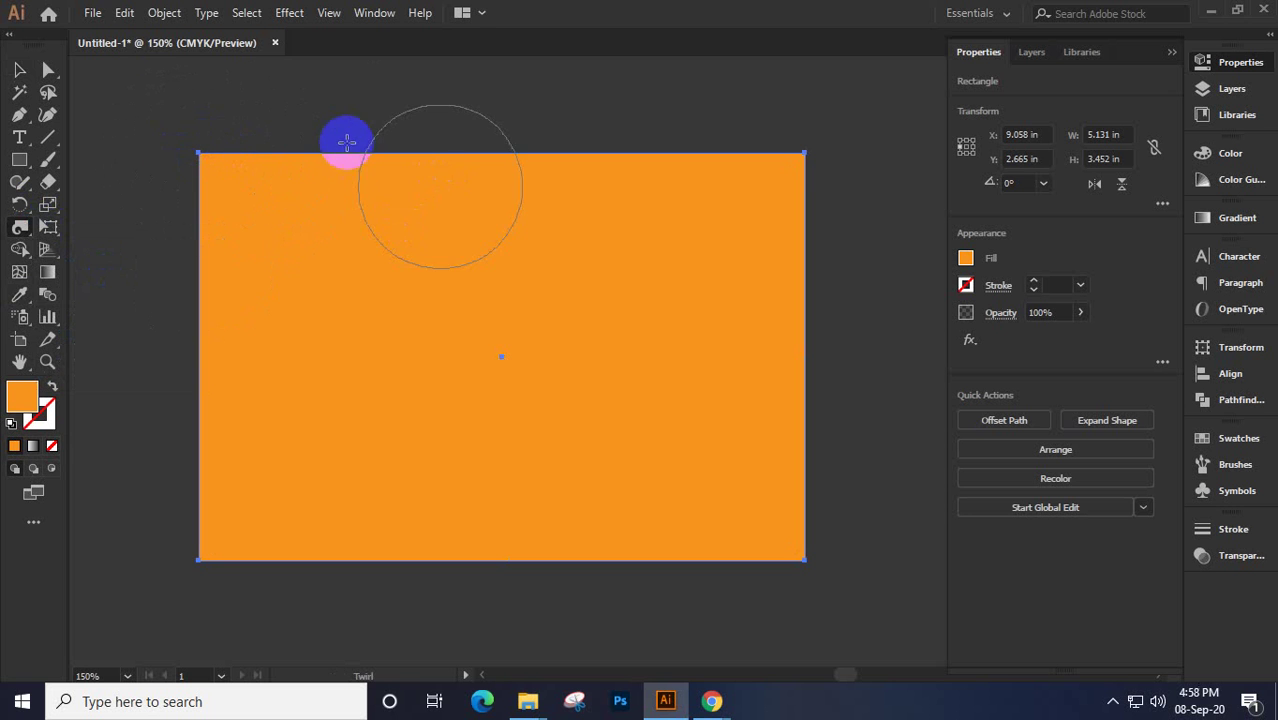
{"action": "left_click", "coordinate": [243, 153]}
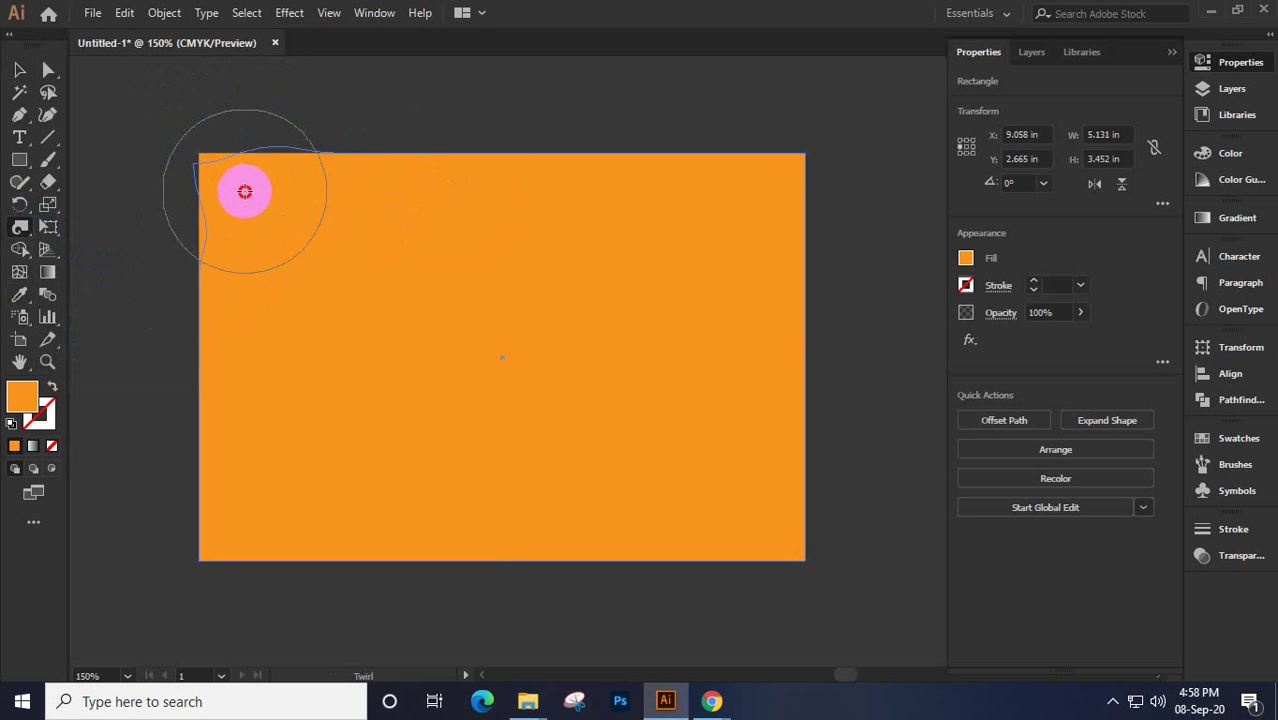
{"action": "left_click_drag", "start_coordinate": [245, 191], "coordinate": [240, 191]}
{"action": "left_click_drag", "start_coordinate": [438, 183], "coordinate": [470, 186]}
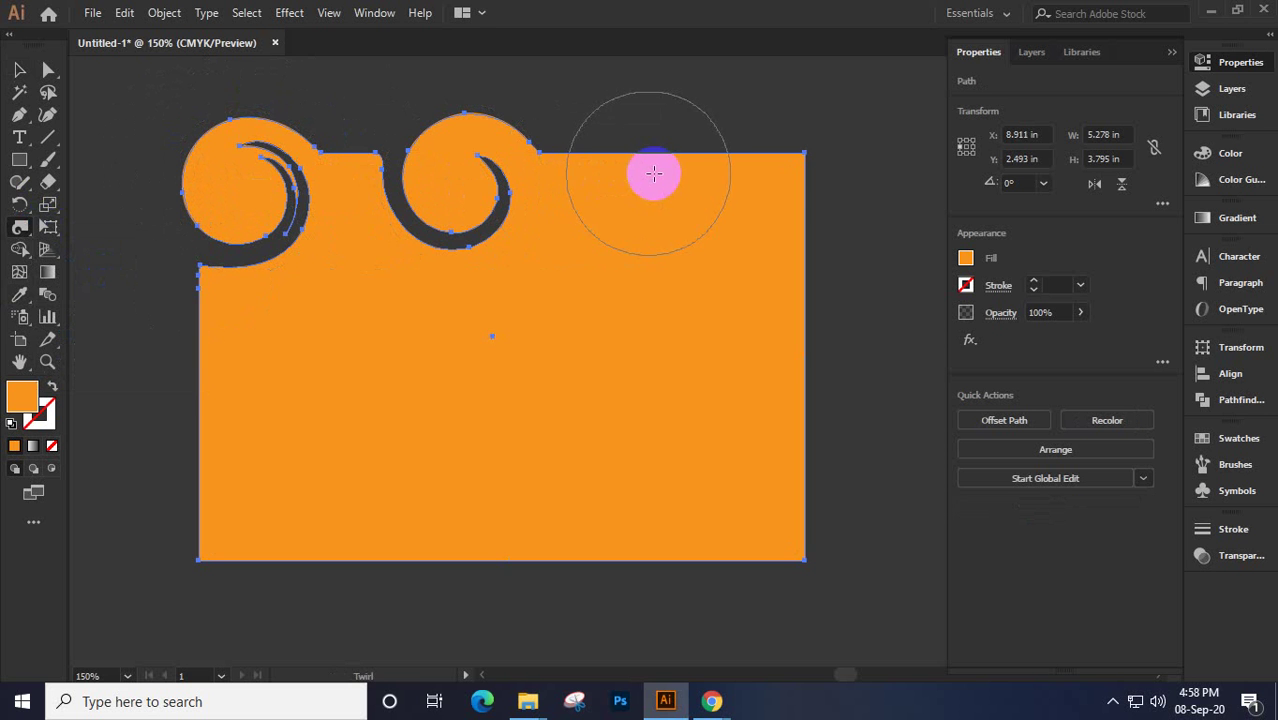
{"action": "left_click_drag", "start_coordinate": [652, 172], "coordinate": [650, 168]}
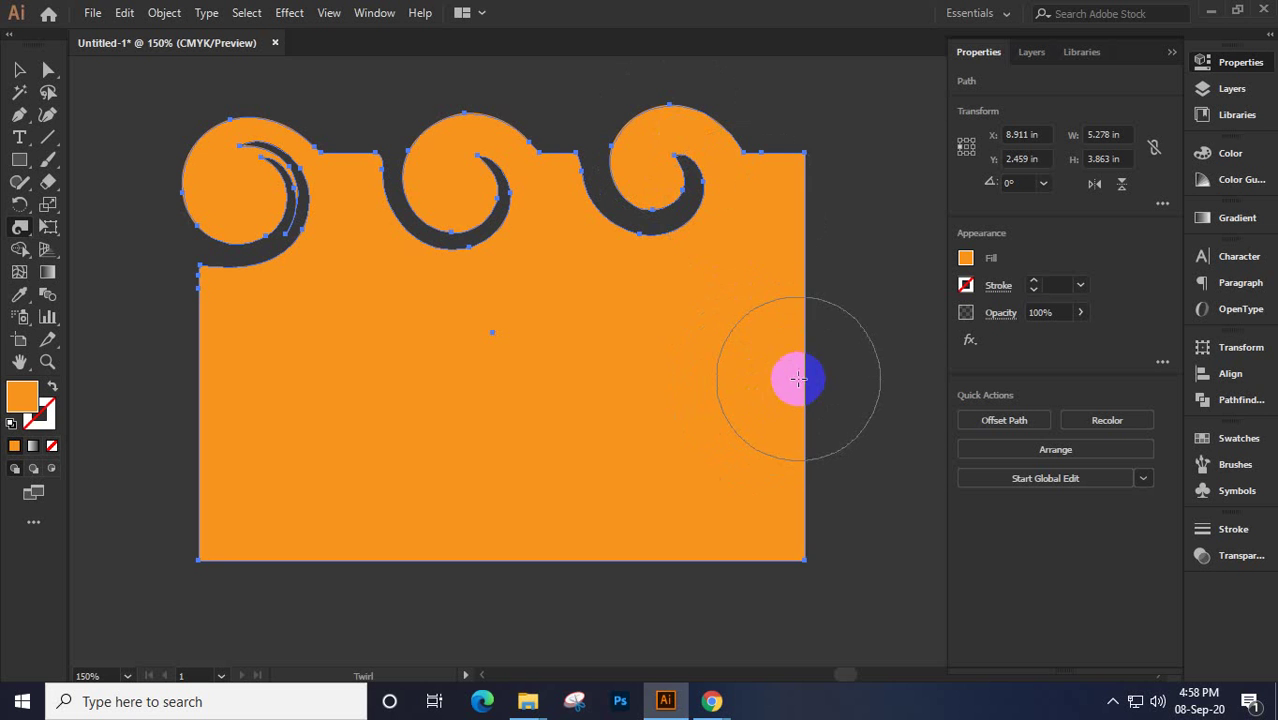
{"action": "left_click_drag", "start_coordinate": [800, 377], "coordinate": [801, 375]}
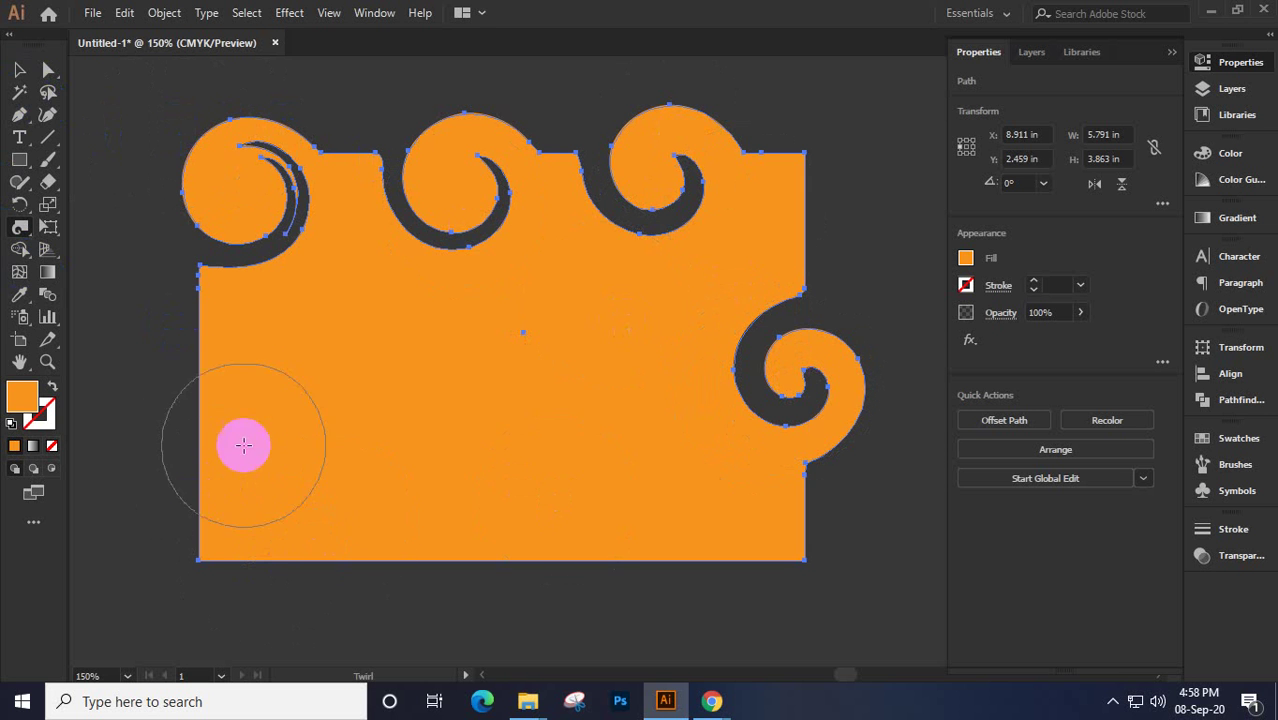
{"action": "left_click_drag", "start_coordinate": [183, 393], "coordinate": [183, 393]}
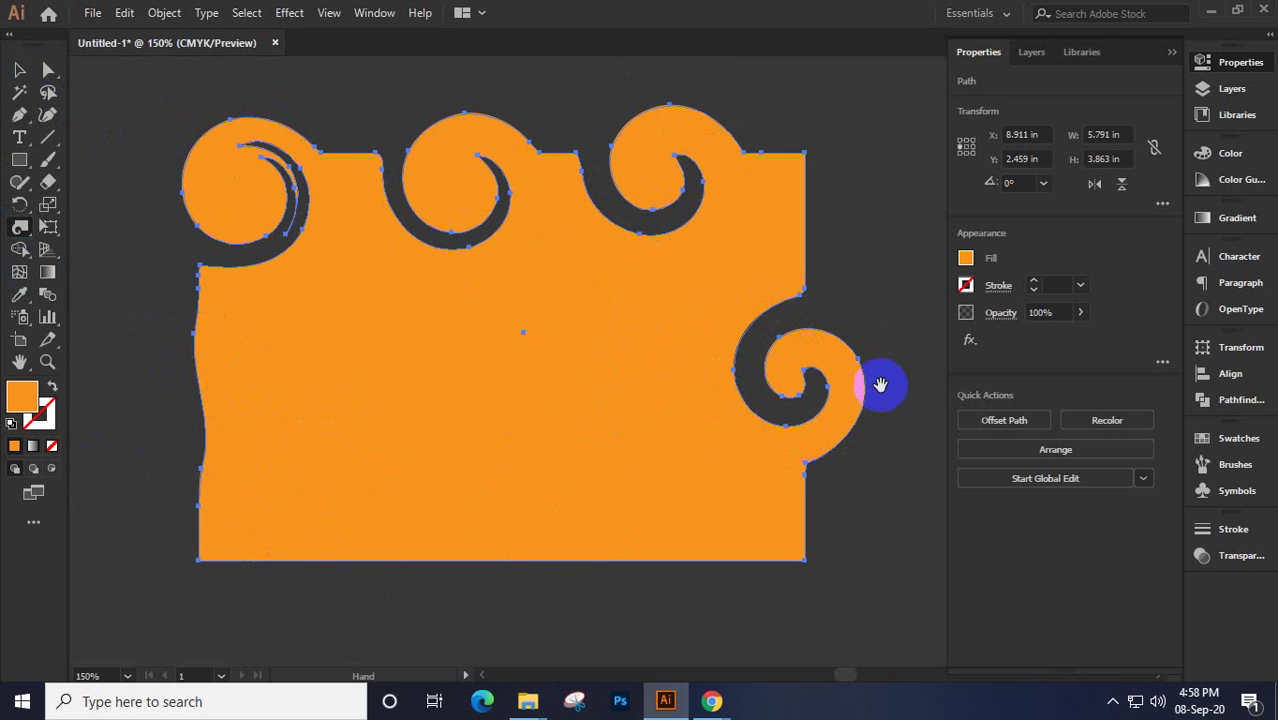
{"action": "left_click_drag", "start_coordinate": [881, 383], "coordinate": [551, 450]}
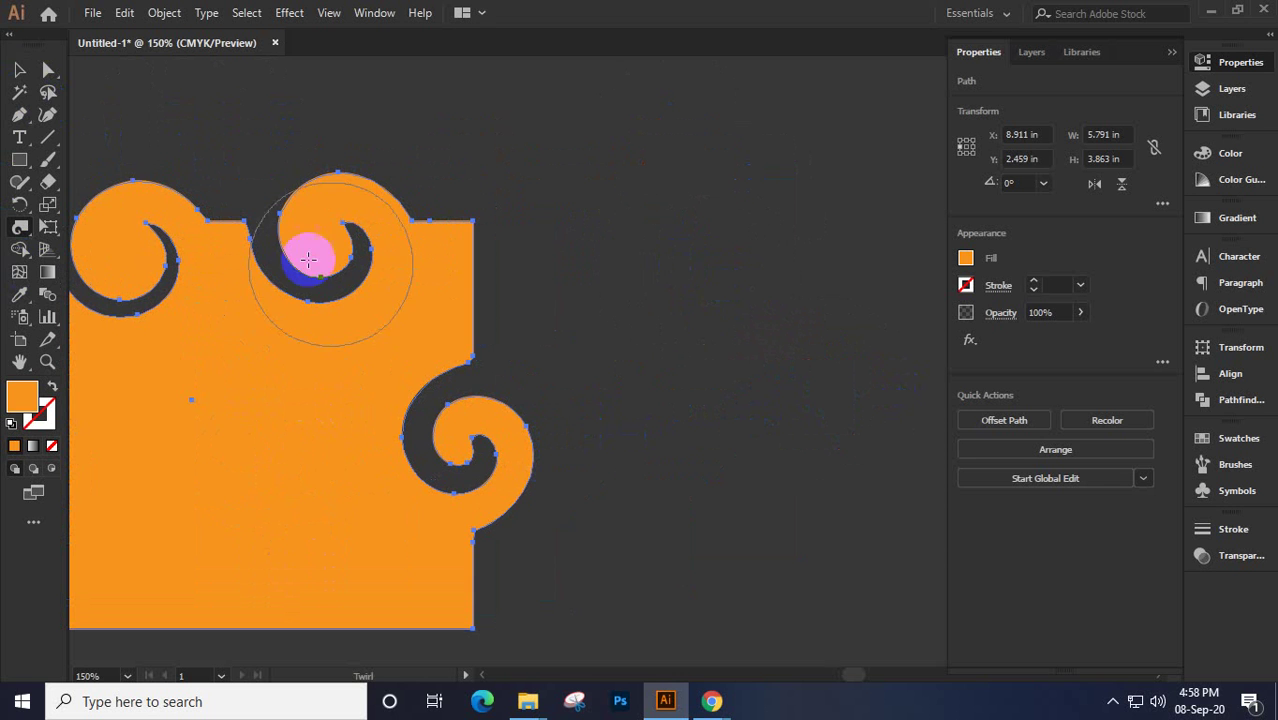
{"action": "left_click", "coordinate": [19, 69]}
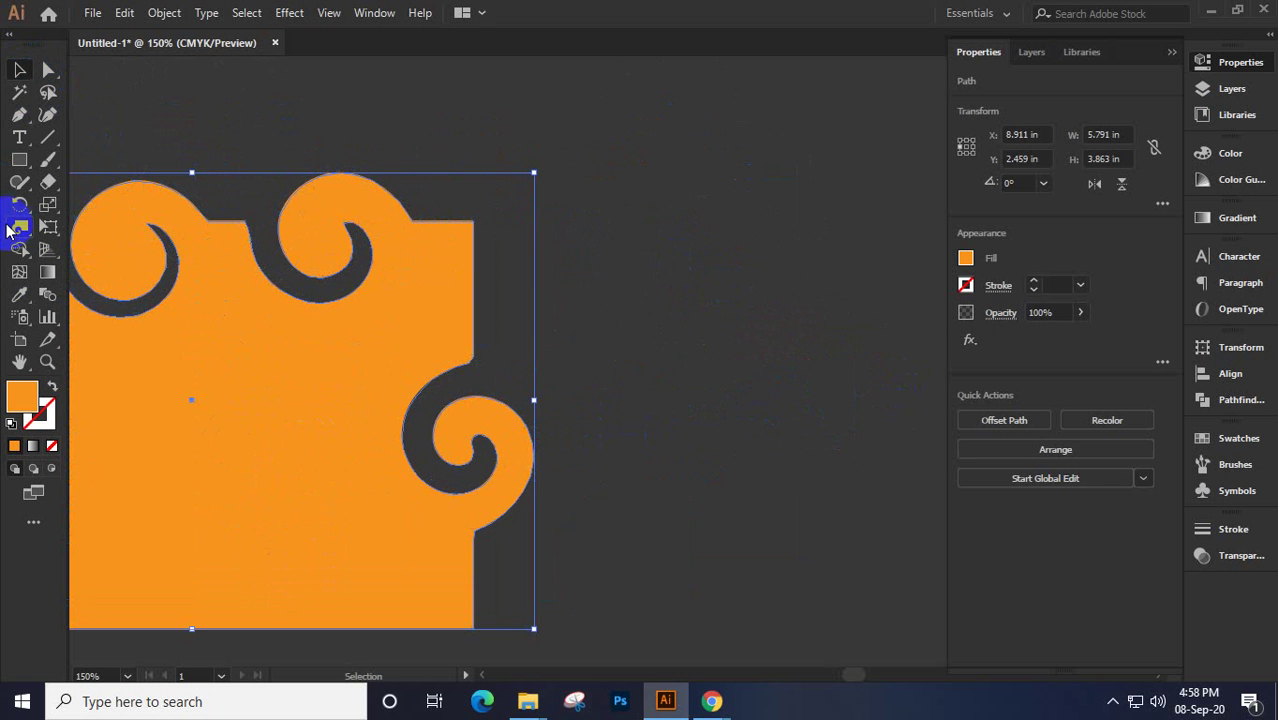
{"action": "left_click", "coordinate": [19, 227]}
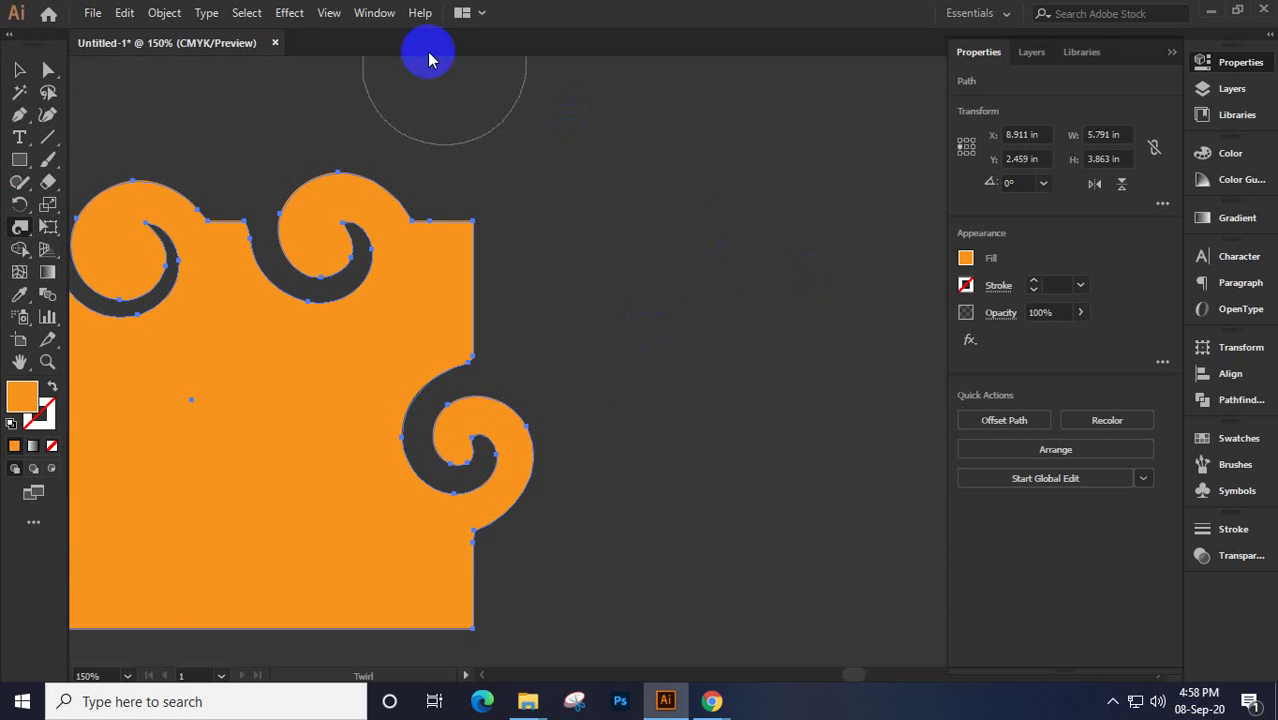
Browse the Window menu without choosing a panel, then reselect the Twirl tool
{"action": "left_click", "coordinate": [374, 12]}
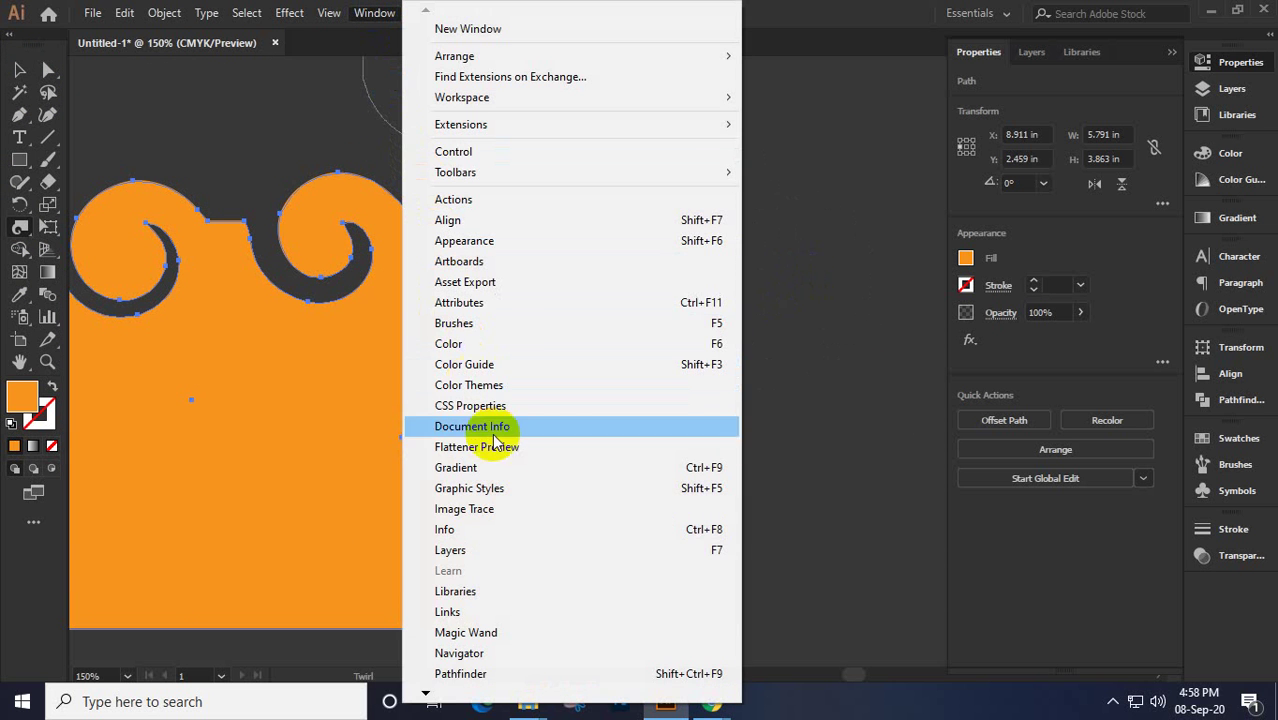
{"action": "mouse_move", "coordinate": [428, 692]}
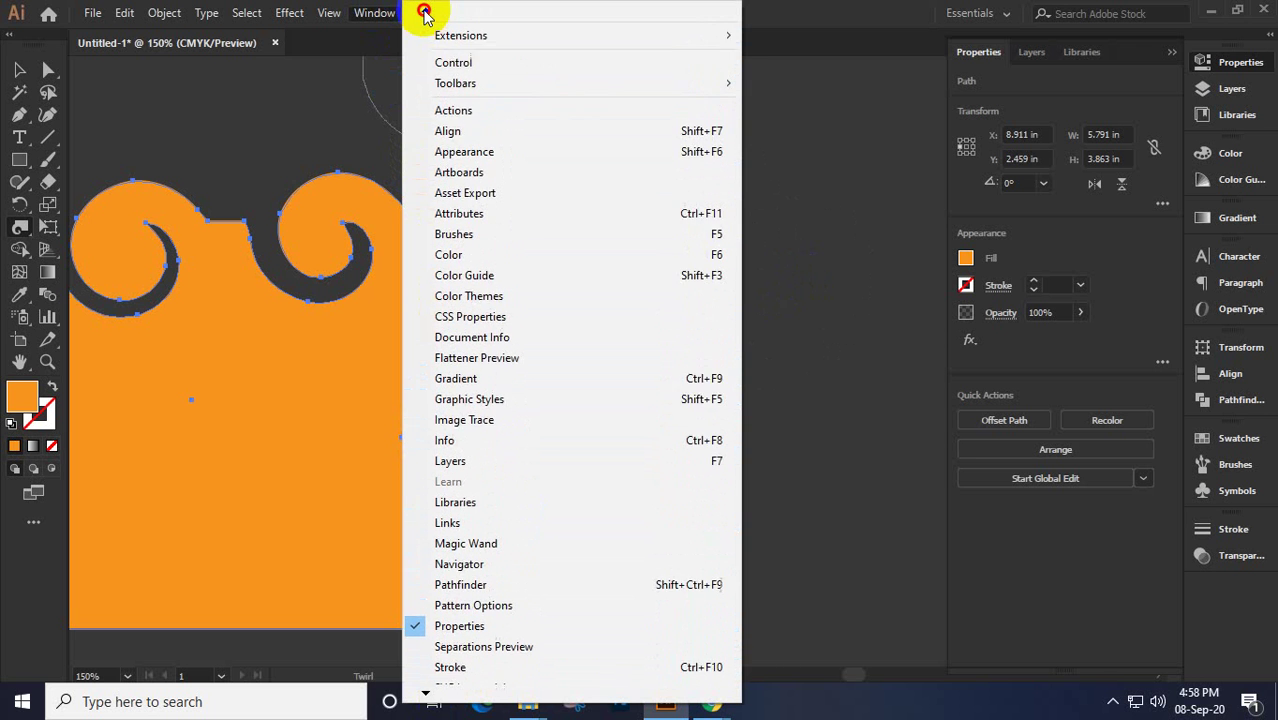
{"action": "mouse_move", "coordinate": [500, 137]}
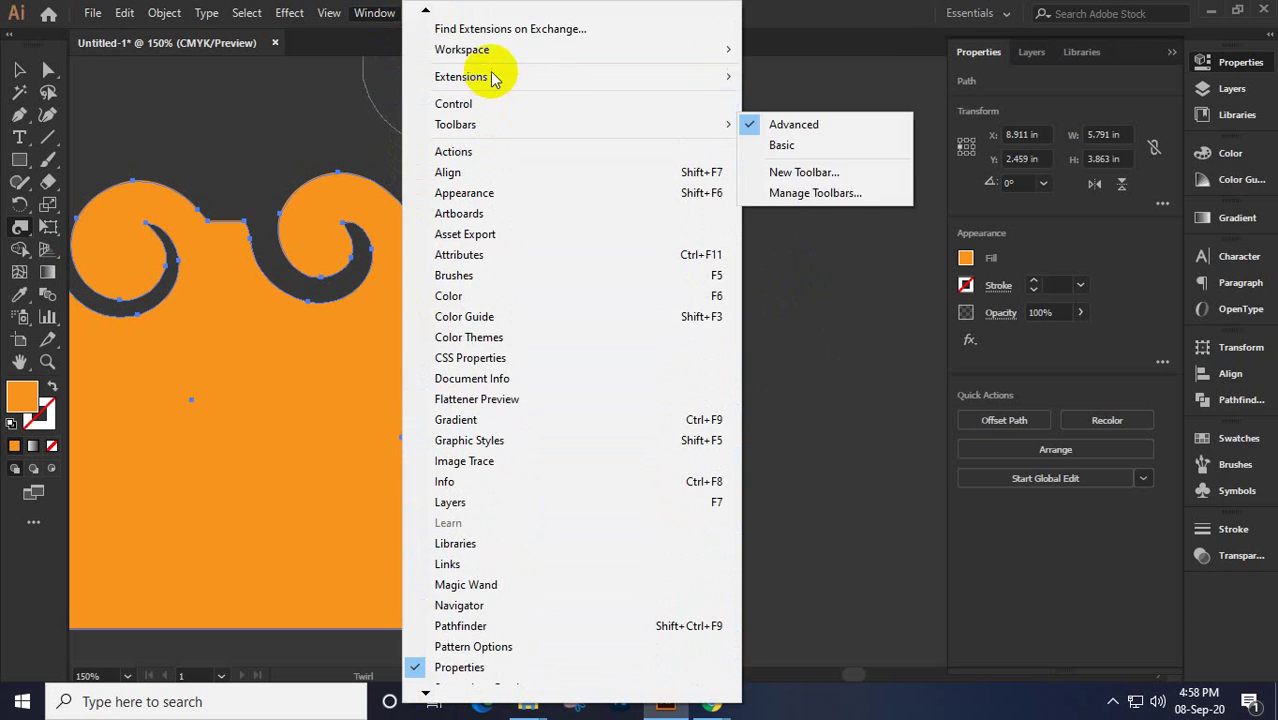
{"action": "left_click", "coordinate": [19, 68]}
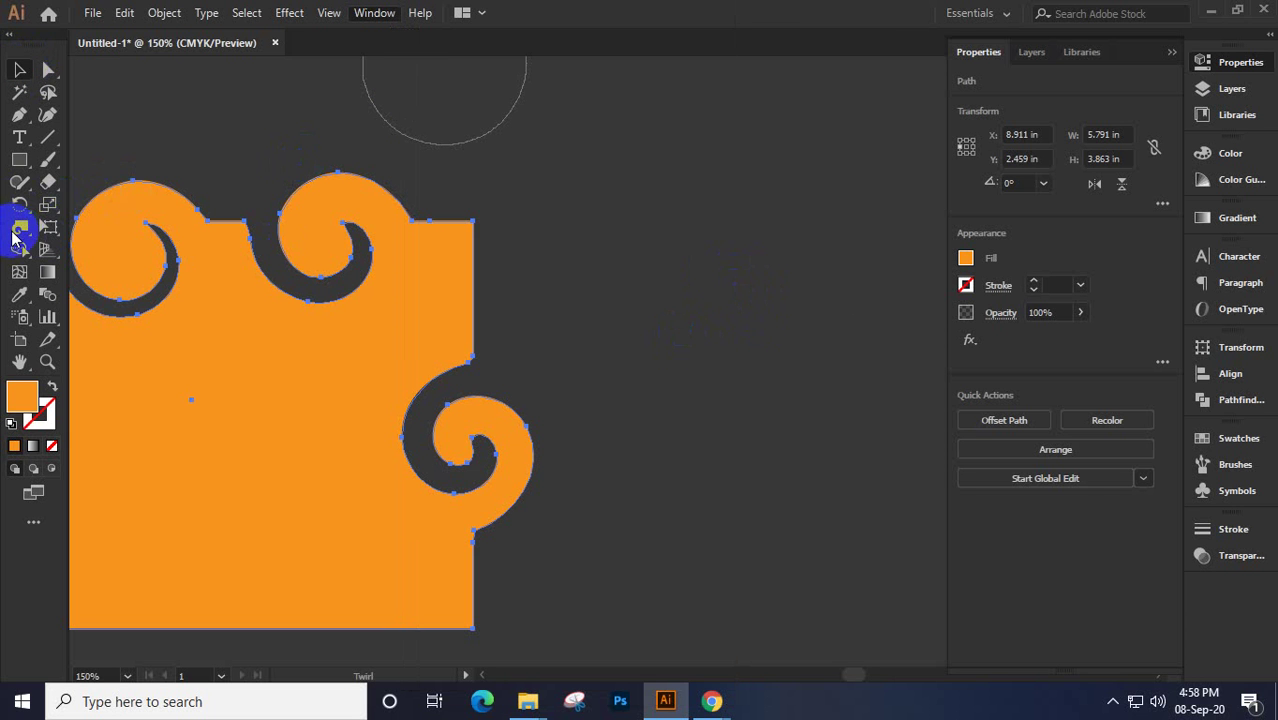
{"action": "left_click", "coordinate": [18, 231]}
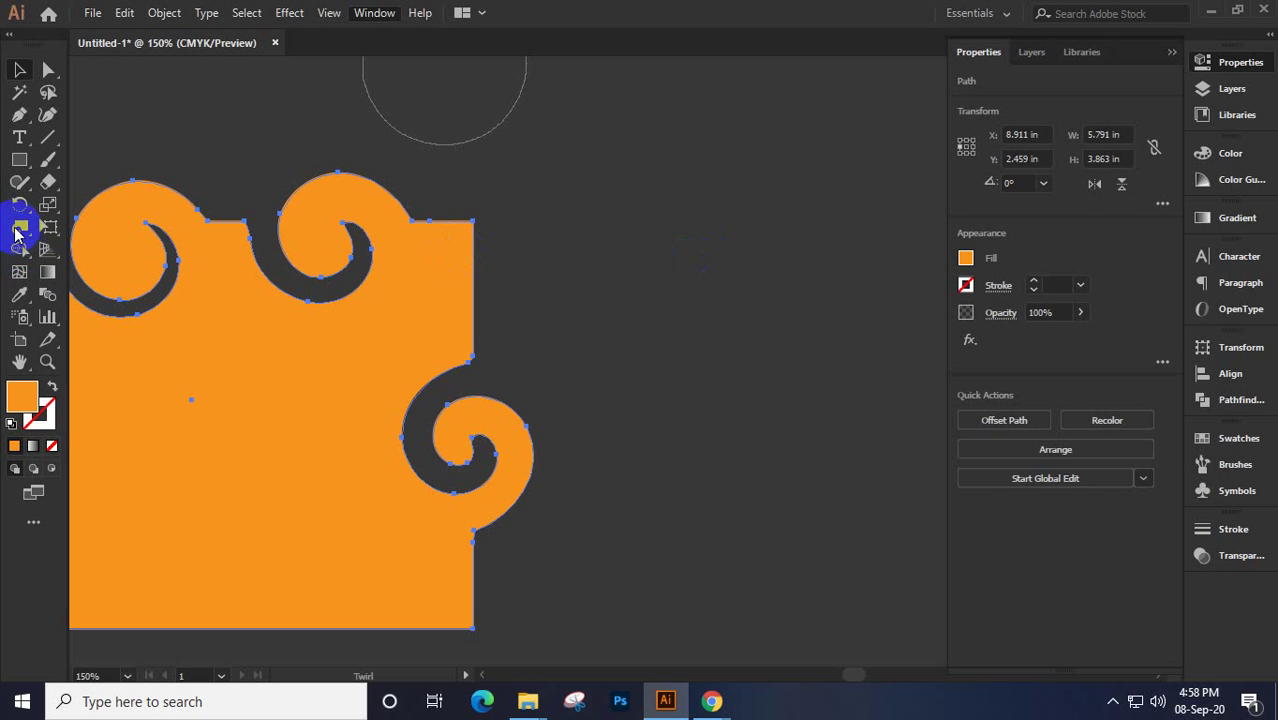
{"action": "left_click", "coordinate": [16, 233]}
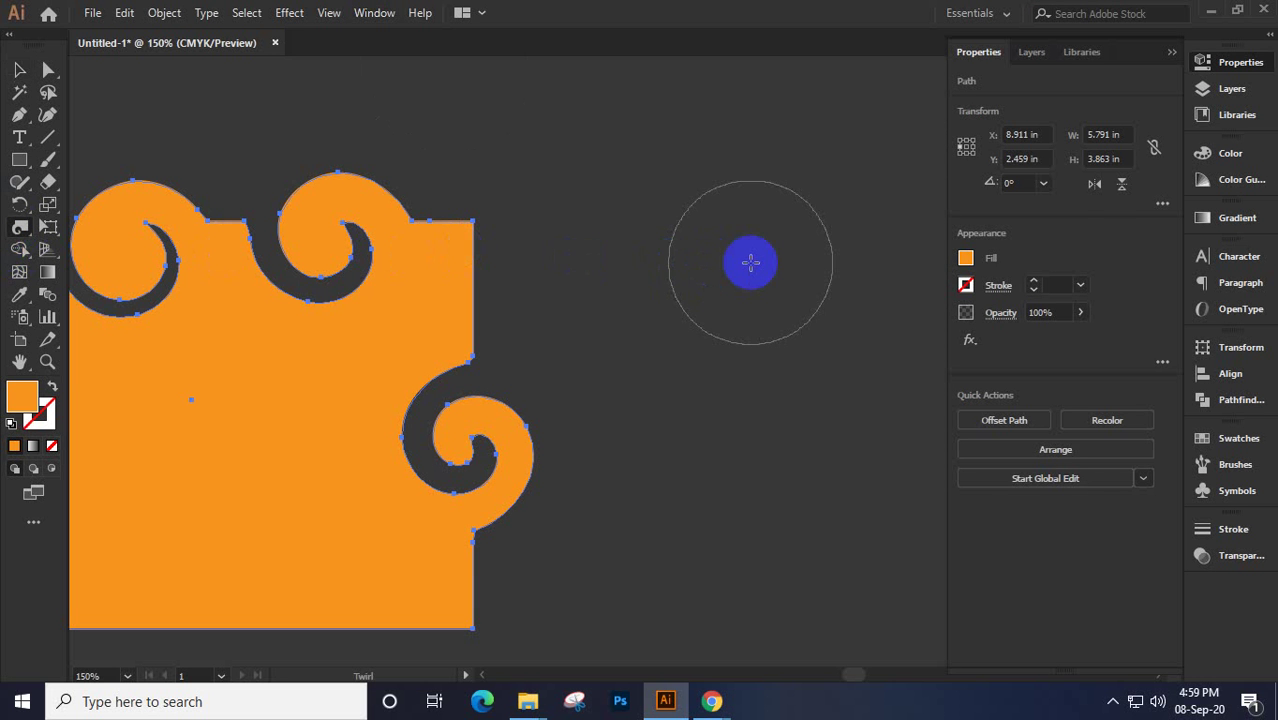
Select the twirled orange shape and delete it, leaving the canvas empty
{"action": "right_click", "coordinate": [750, 262]}
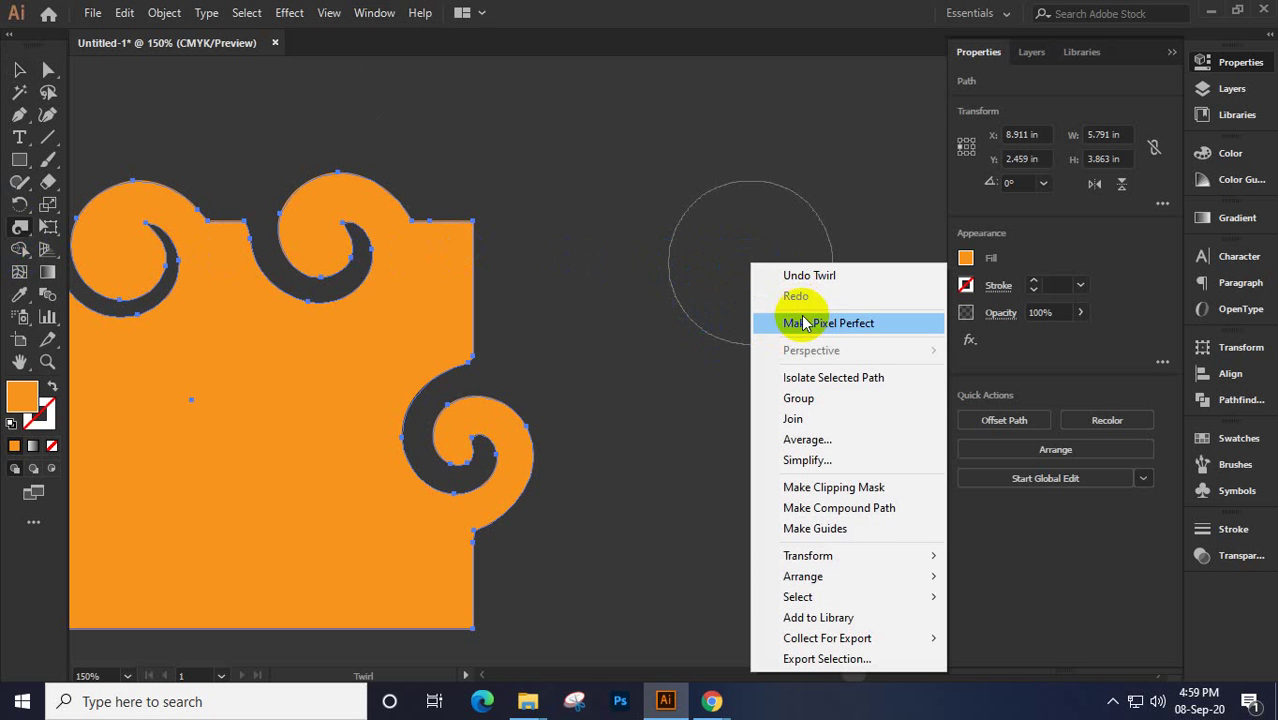
{"action": "left_click", "coordinate": [660, 265]}
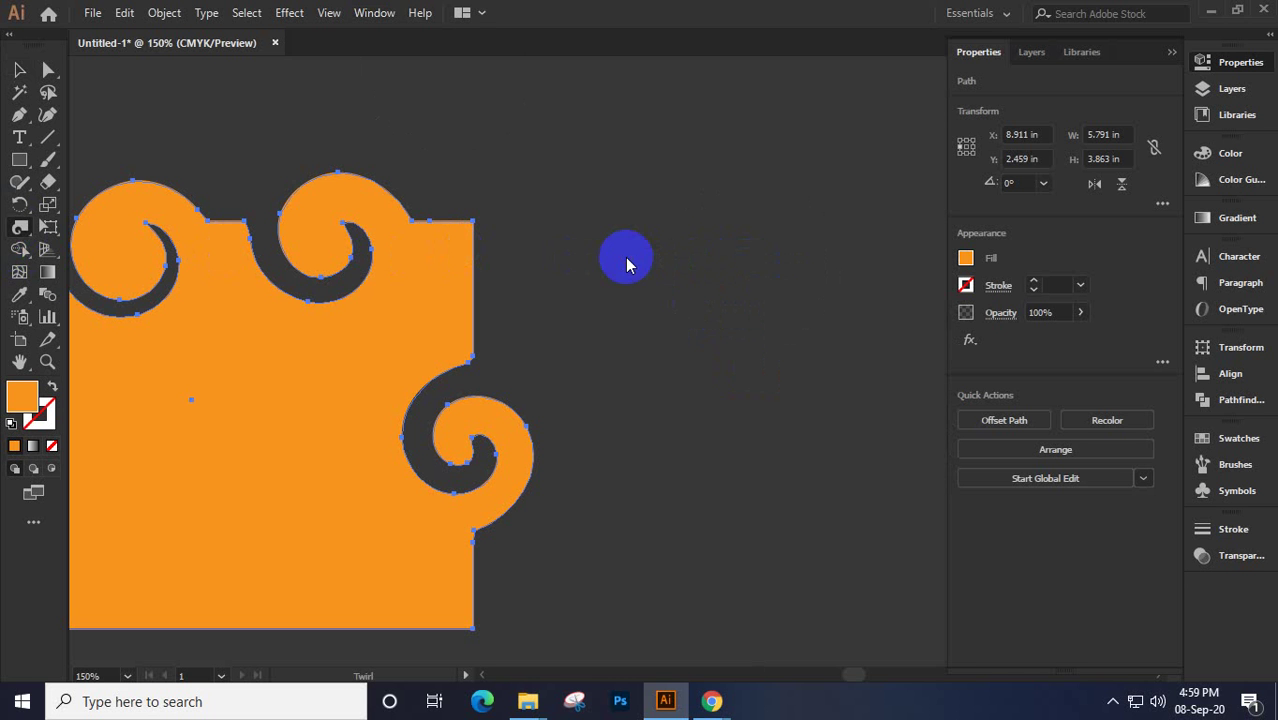
{"action": "left_click", "coordinate": [20, 68]}
{"action": "left_click", "coordinate": [419, 229]}
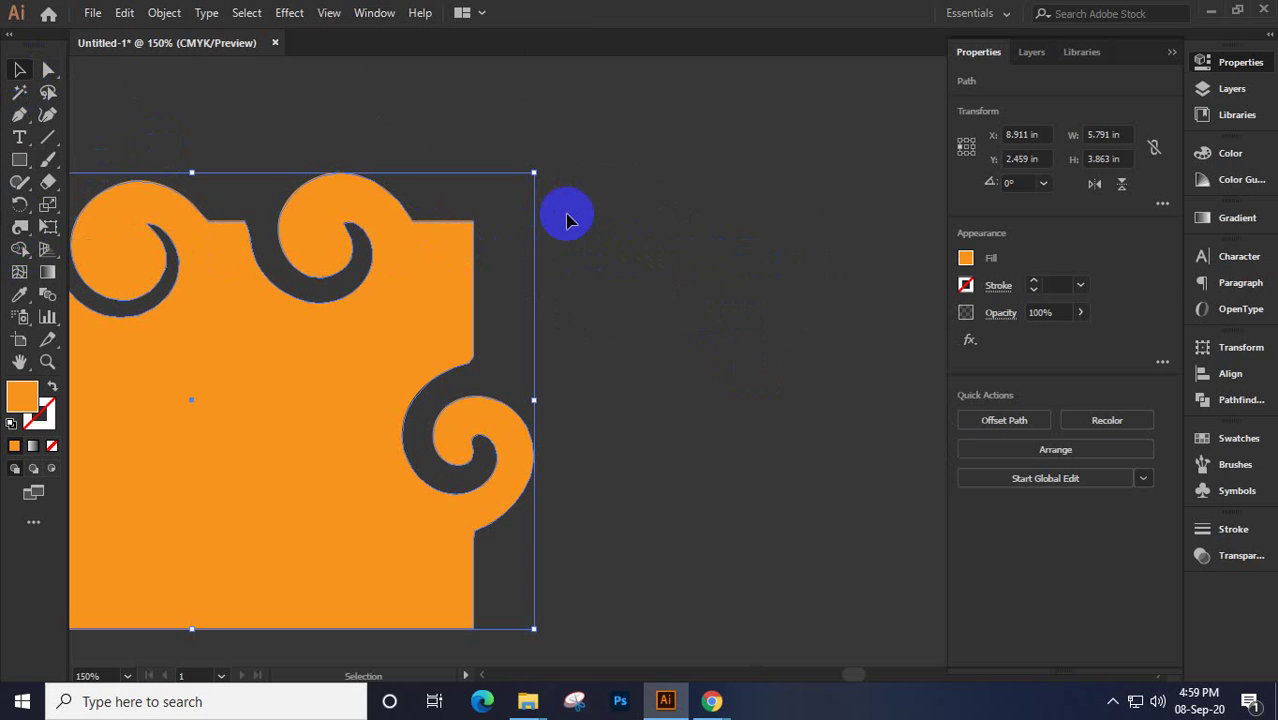
{"action": "key", "text": "Delete"}
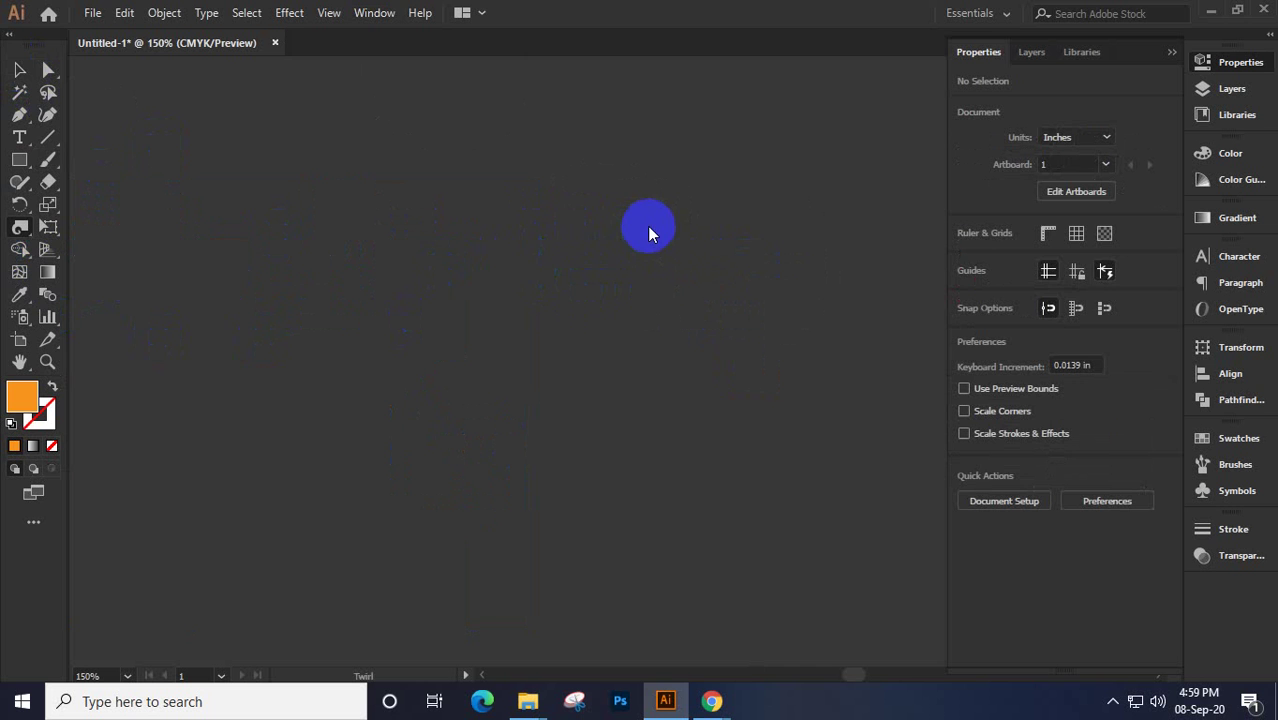
Reset the Twirl Tool Options to defaults: 1.39 in size, 50% intensity, 40° twirl rate
{"action": "left_click", "coordinate": [20, 226]}
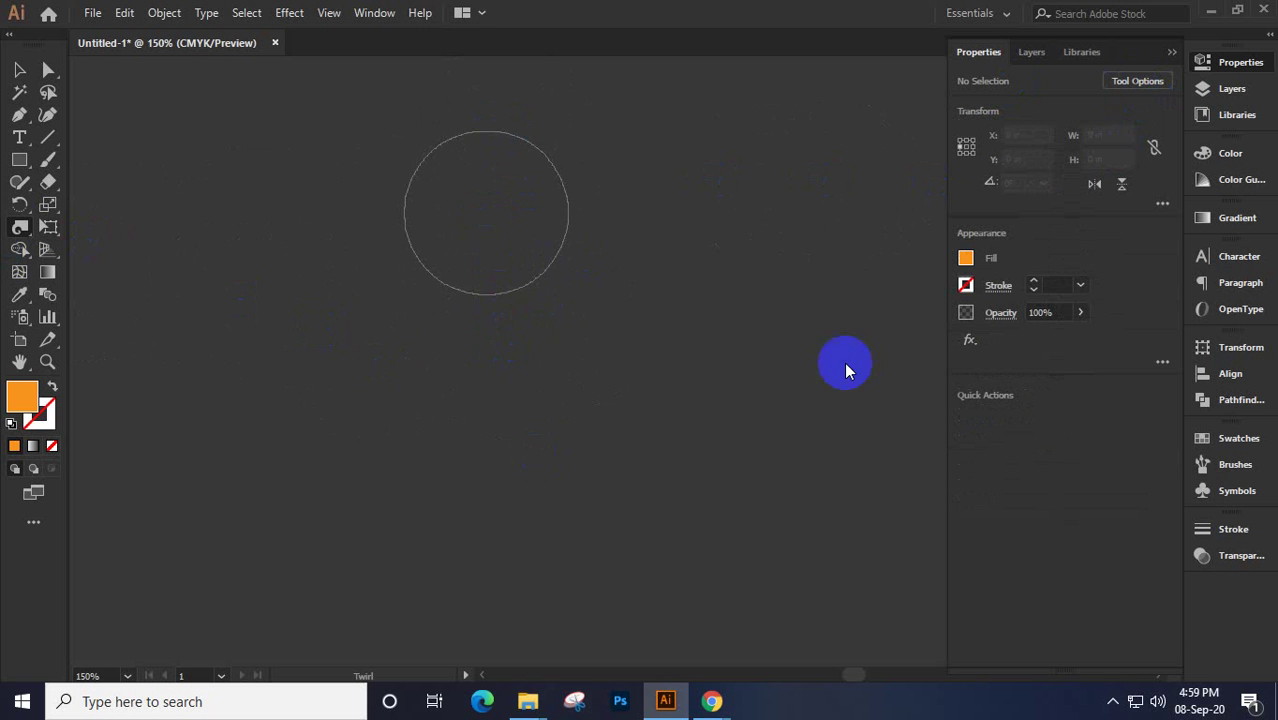
{"action": "left_click", "coordinate": [1132, 84]}
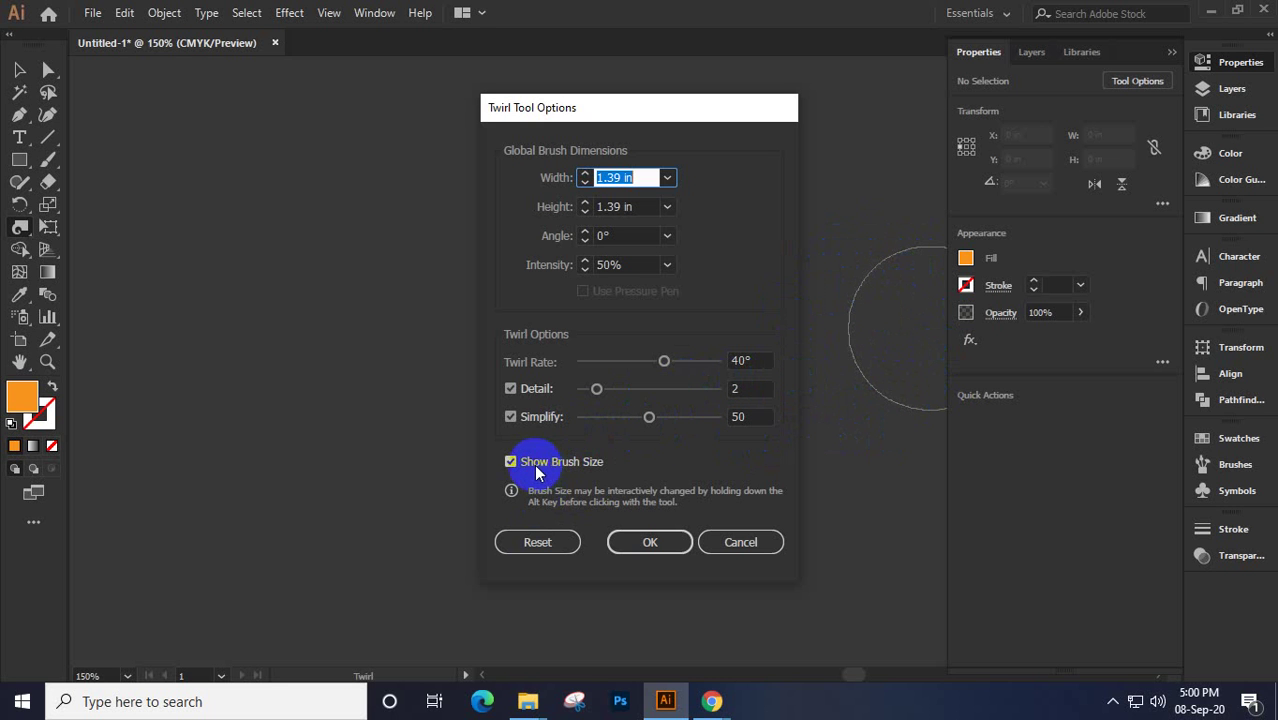
{"action": "left_click", "coordinate": [527, 545]}
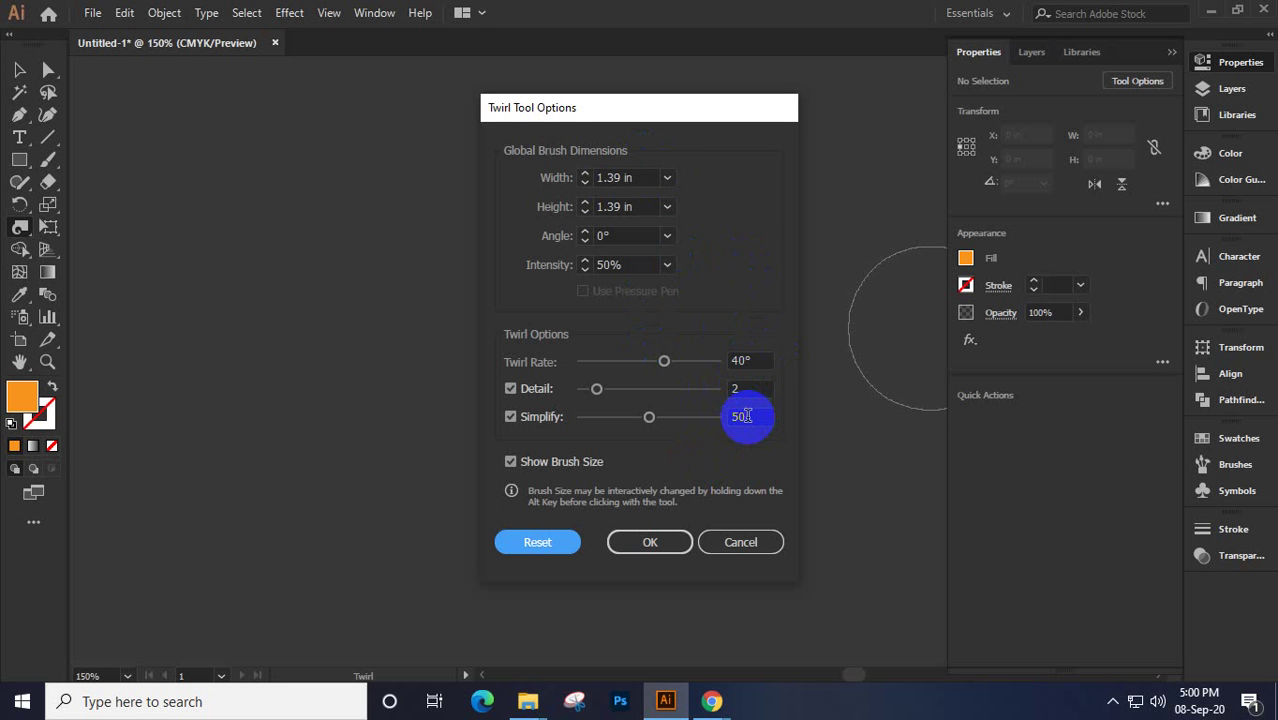
{"action": "left_click", "coordinate": [660, 542]}
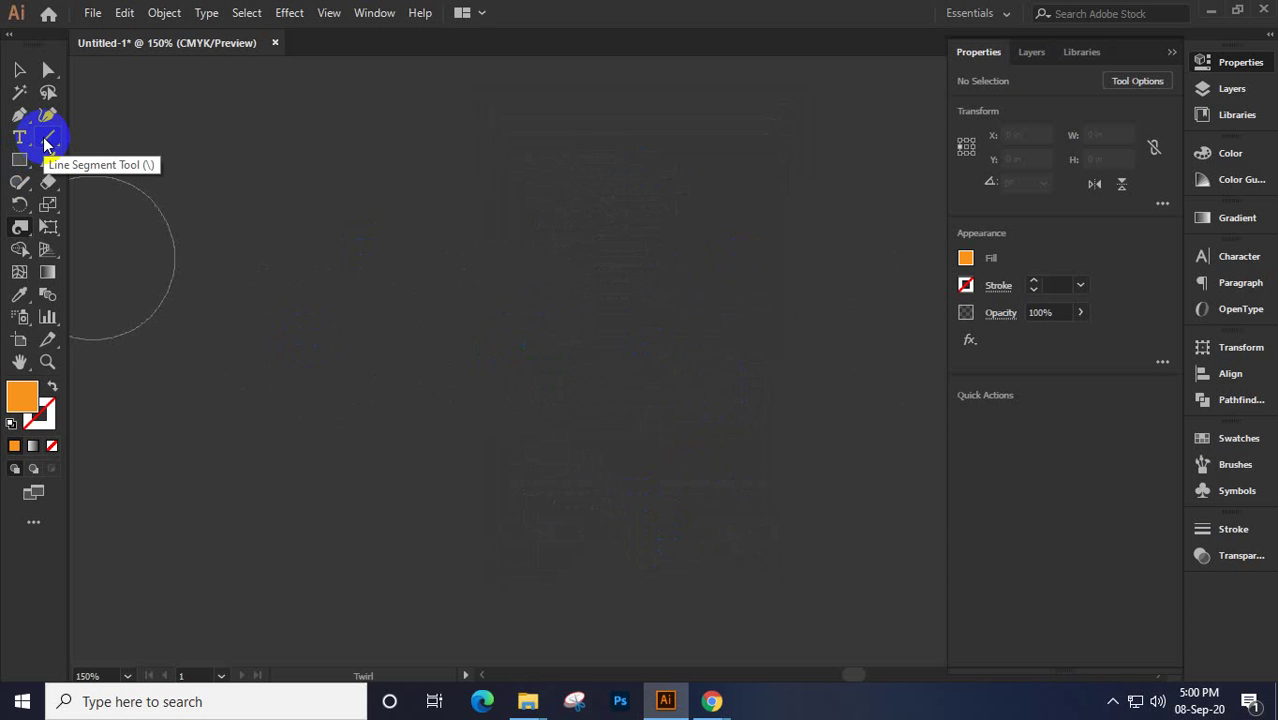
Draw five straight lines forming a twig: a long diagonal stem with four short branches
{"action": "left_click", "coordinate": [44, 145]}
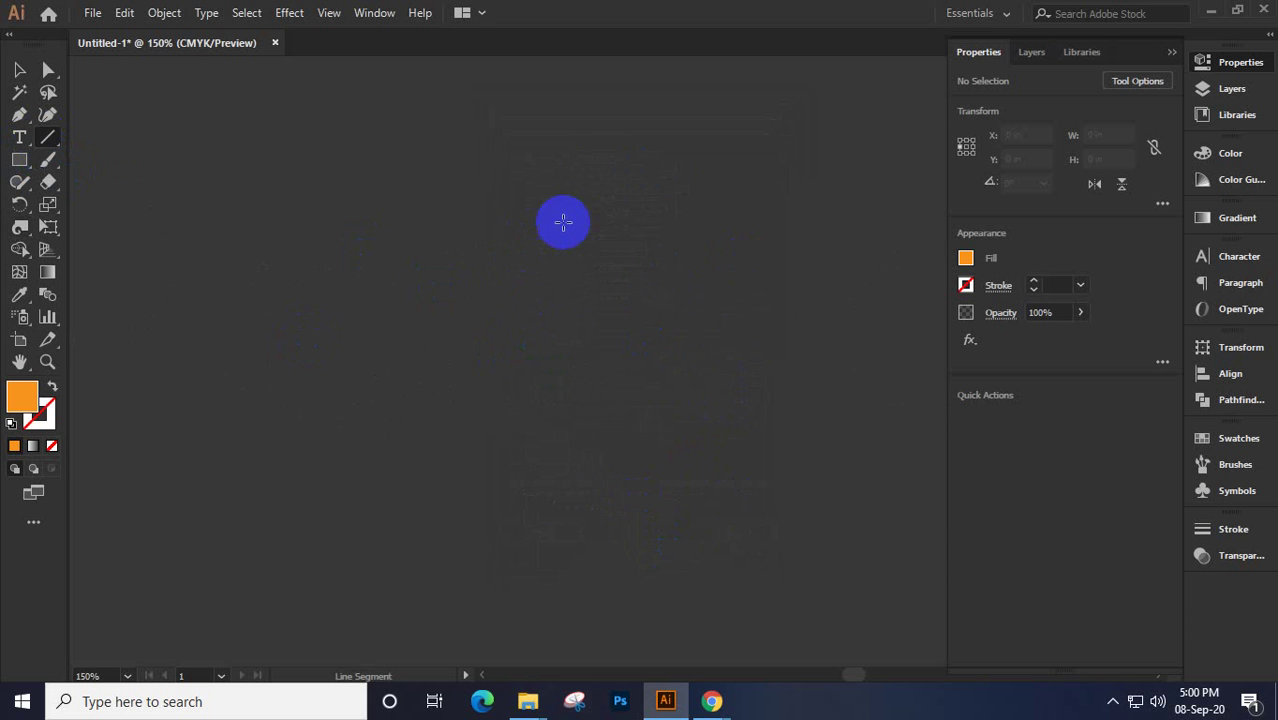
{"action": "left_click_drag", "start_coordinate": [565, 219], "coordinate": [329, 573]}
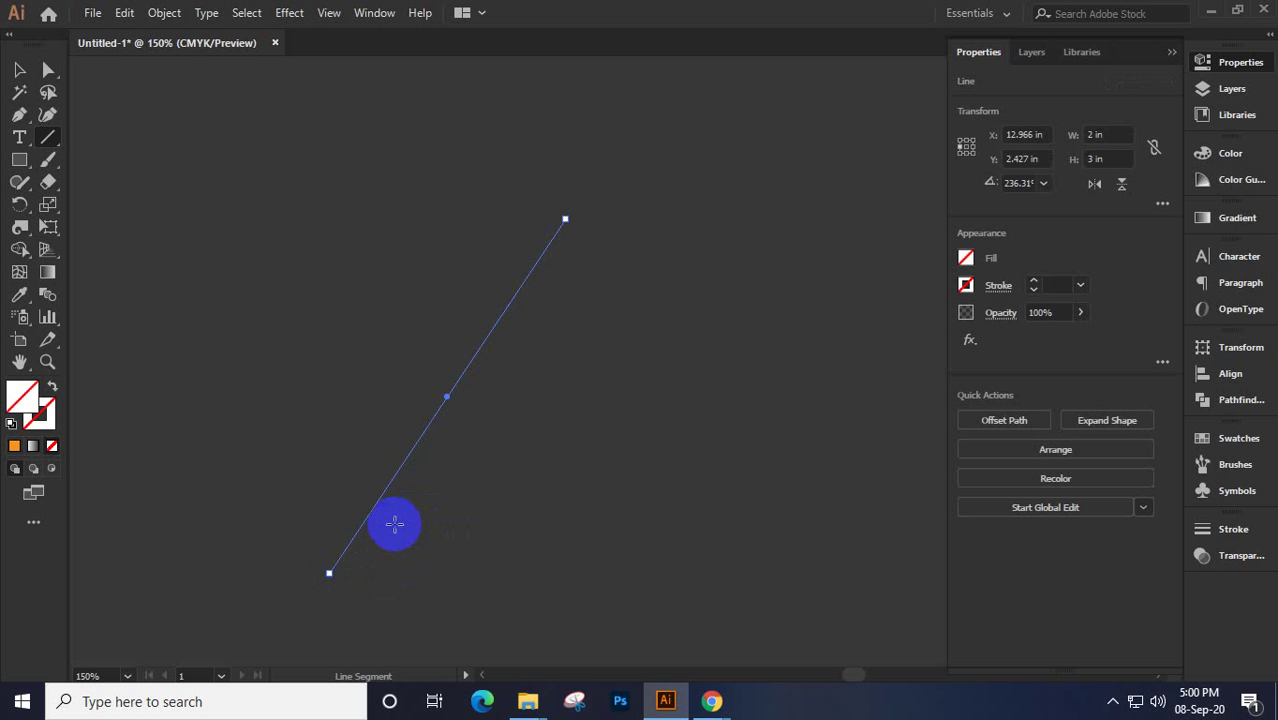
{"action": "left_click_drag", "start_coordinate": [388, 527], "coordinate": [509, 476]}
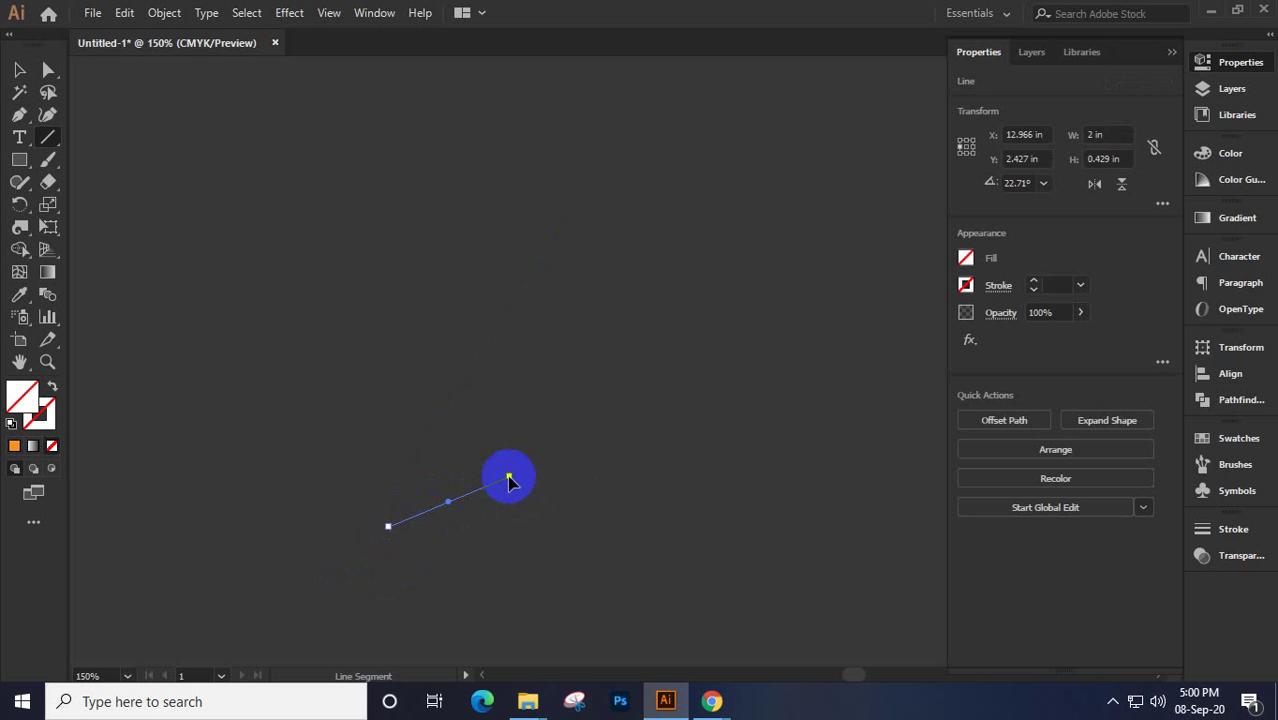
{"action": "left_click_drag", "start_coordinate": [455, 414], "coordinate": [646, 320]}
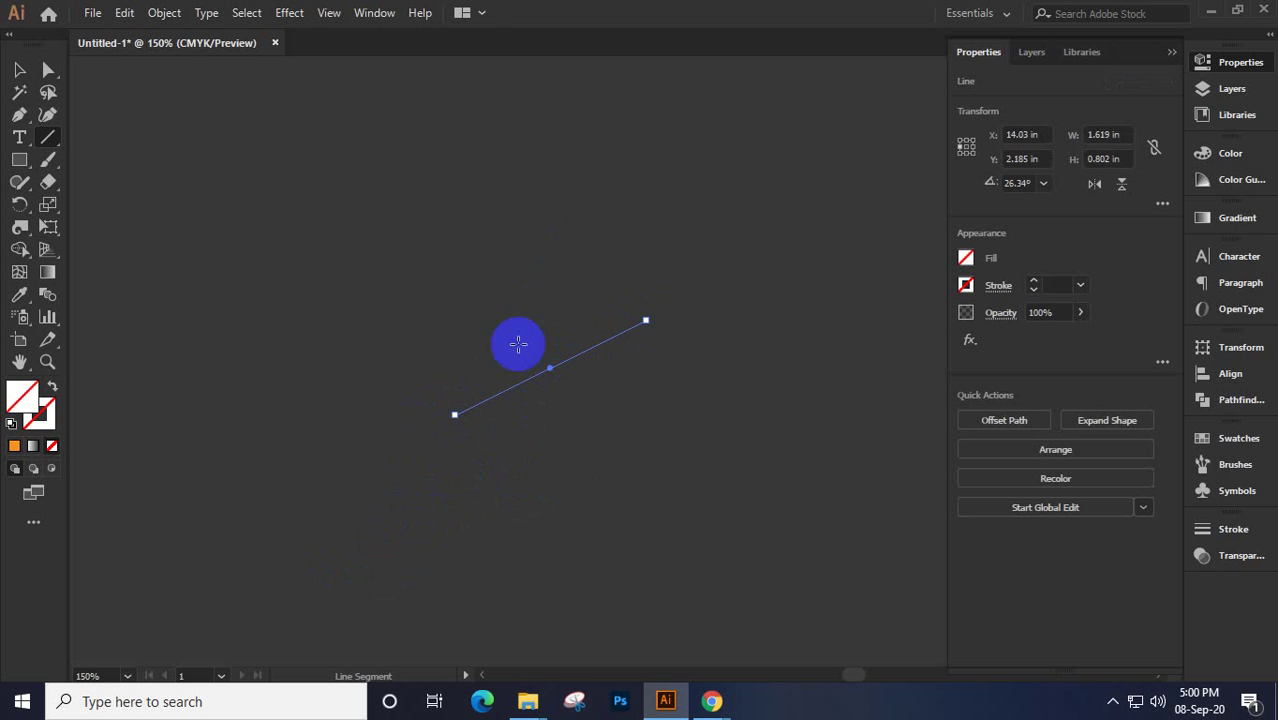
{"action": "left_click_drag", "start_coordinate": [458, 325], "coordinate": [432, 200]}
{"action": "mouse_move", "coordinate": [322, 300]}
{"action": "left_mouse_down"}
{"action": "mouse_move", "coordinate": [354, 425]}
{"action": "mouse_move", "coordinate": [290, 487]}
{"action": "mouse_move", "coordinate": [370, 483]}
{"action": "left_mouse_up"}
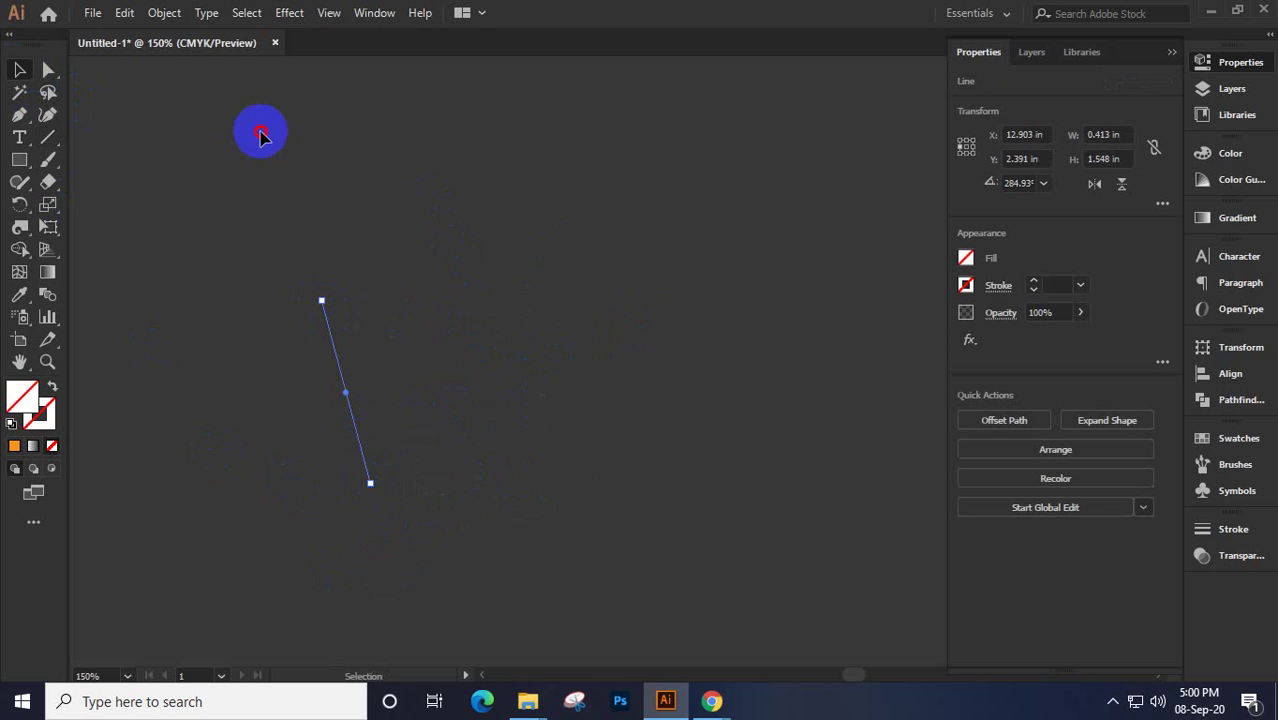
Select all the lines and give them a CMYK Yellow stroke
{"action": "left_click_drag", "start_coordinate": [260, 131], "coordinate": [645, 570]}
{"action": "left_click", "coordinate": [965, 286]}
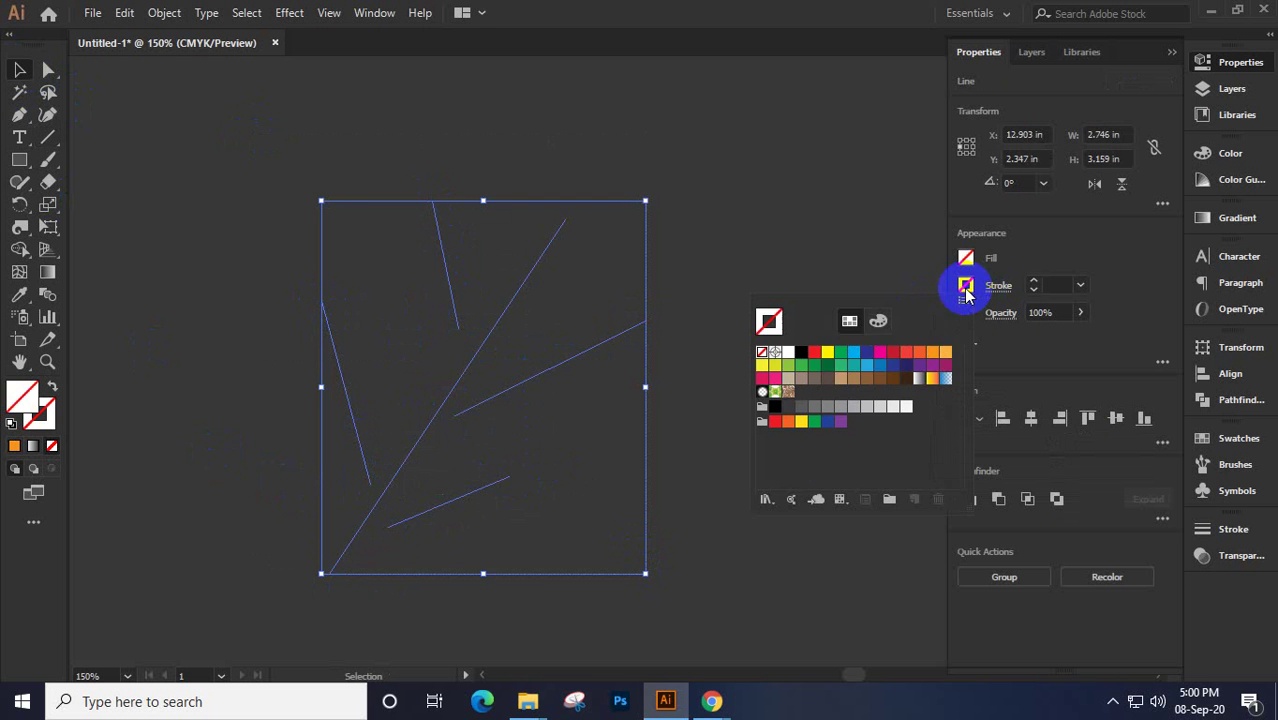
{"action": "left_click", "coordinate": [828, 367]}
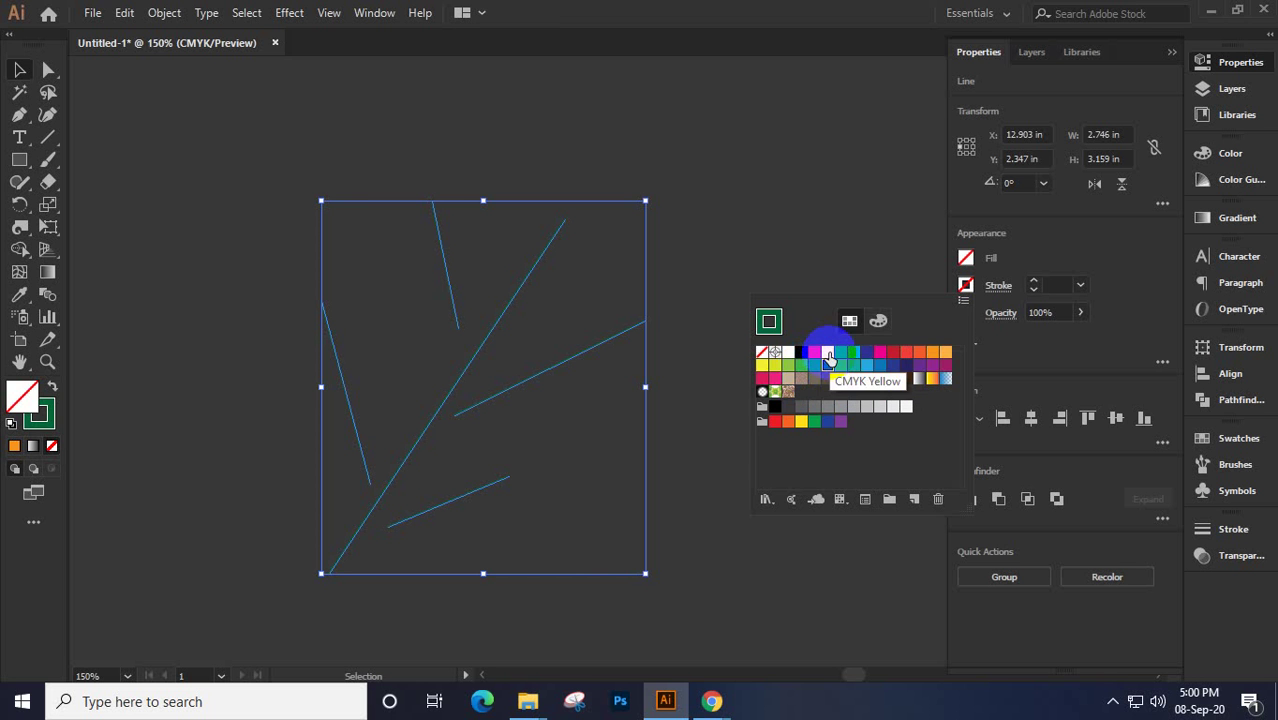
{"action": "left_click", "coordinate": [828, 353]}
Move the short lower line and the long left line so both meet the diagonal stem
{"action": "left_click", "coordinate": [843, 224]}
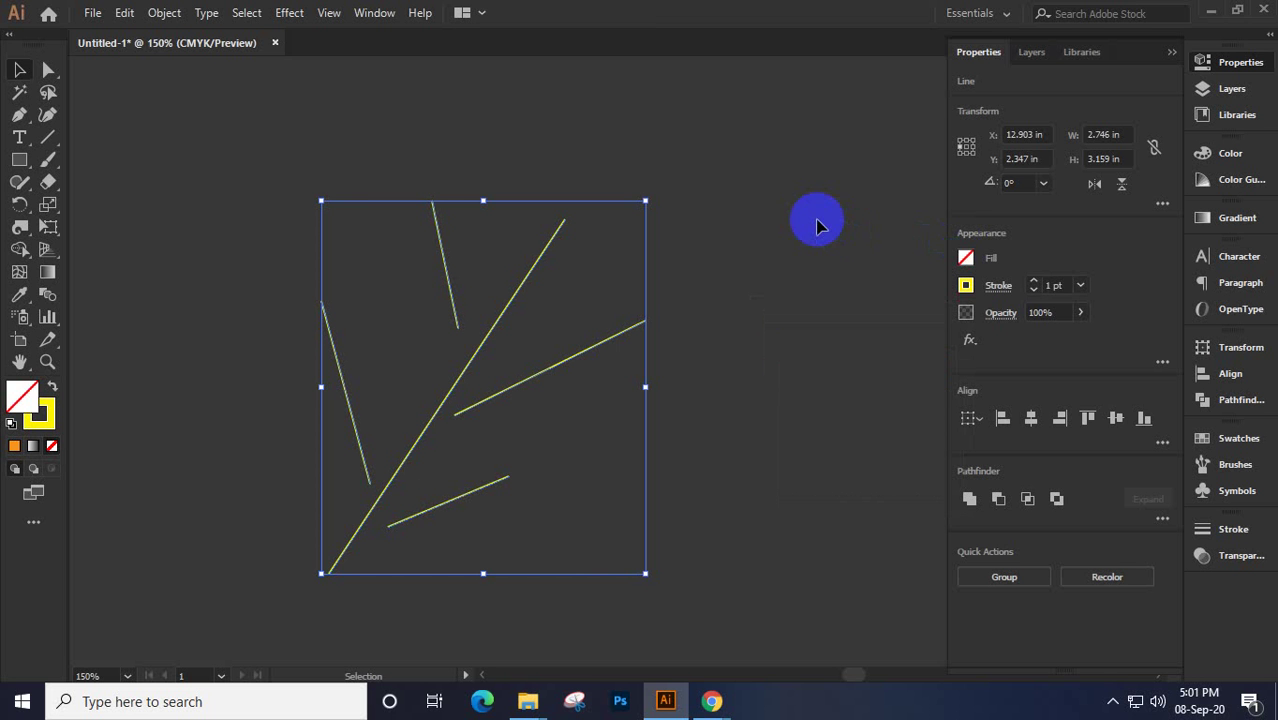
{"action": "left_click", "coordinate": [415, 524]}
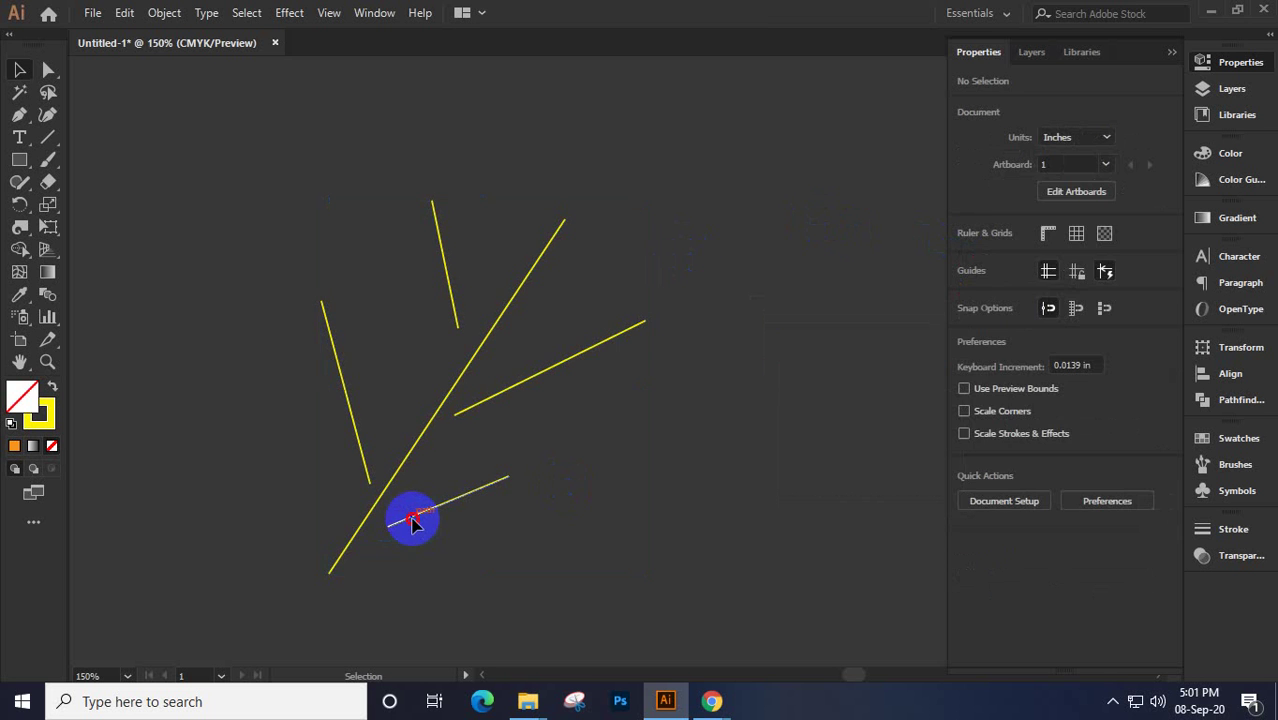
{"action": "left_click_drag", "start_coordinate": [412, 520], "coordinate": [383, 417]}
{"action": "left_click", "coordinate": [347, 436]}
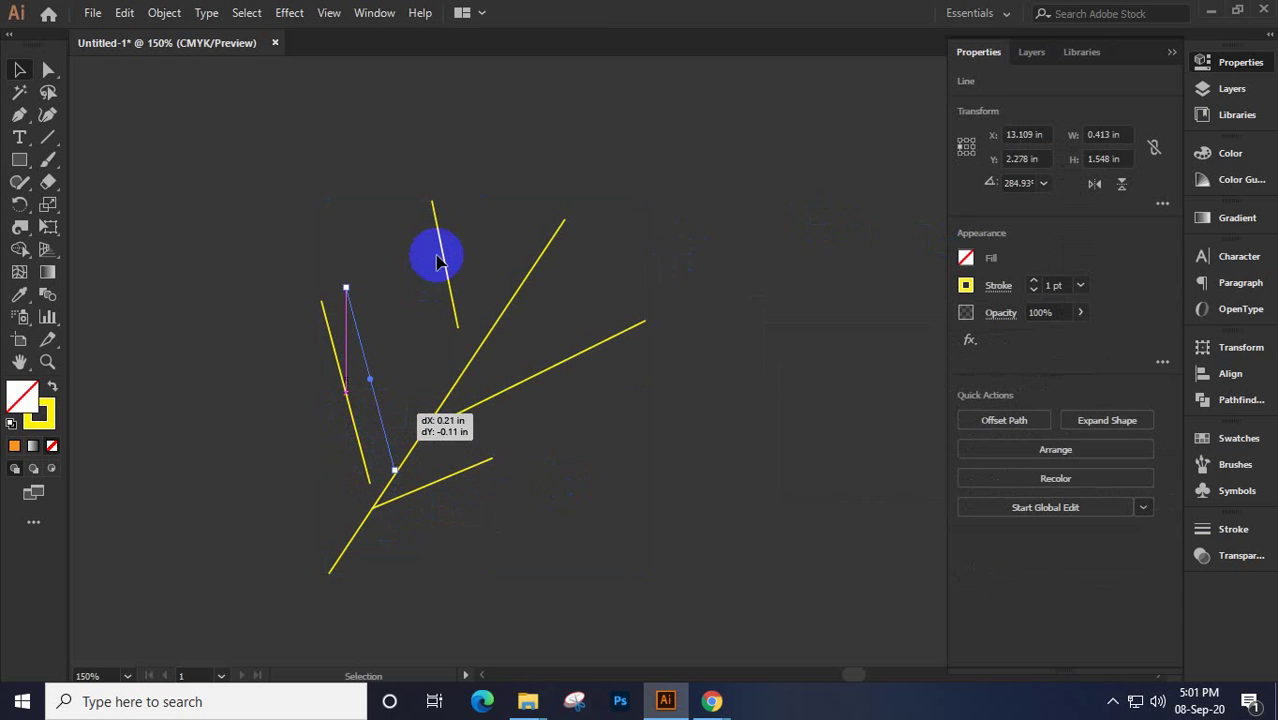
{"action": "left_click_drag", "start_coordinate": [448, 266], "coordinate": [468, 283]}
Attach the short top line and right branch line to the stem, then select all twig lines
{"action": "left_click_drag", "start_coordinate": [542, 371], "coordinate": [516, 385]}
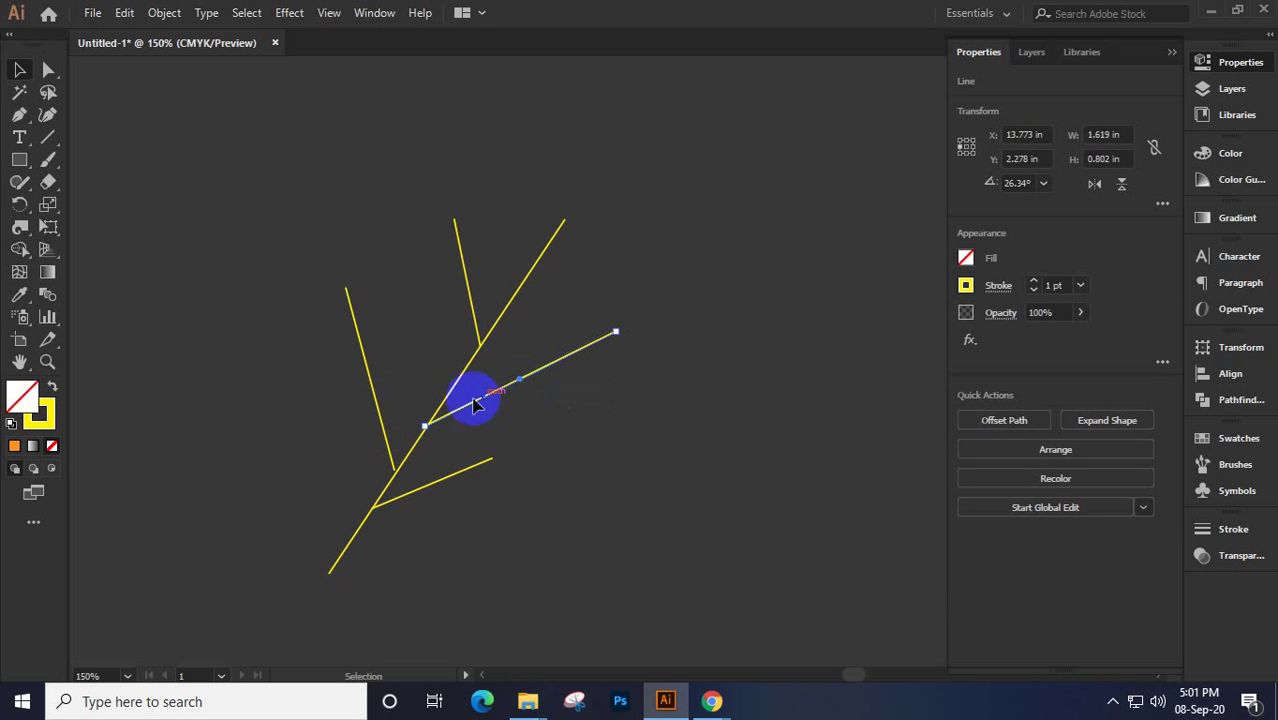
{"action": "left_click_drag", "start_coordinate": [515, 170], "coordinate": [585, 255]}
{"action": "left_click_drag", "start_coordinate": [112, 150], "coordinate": [745, 588]}
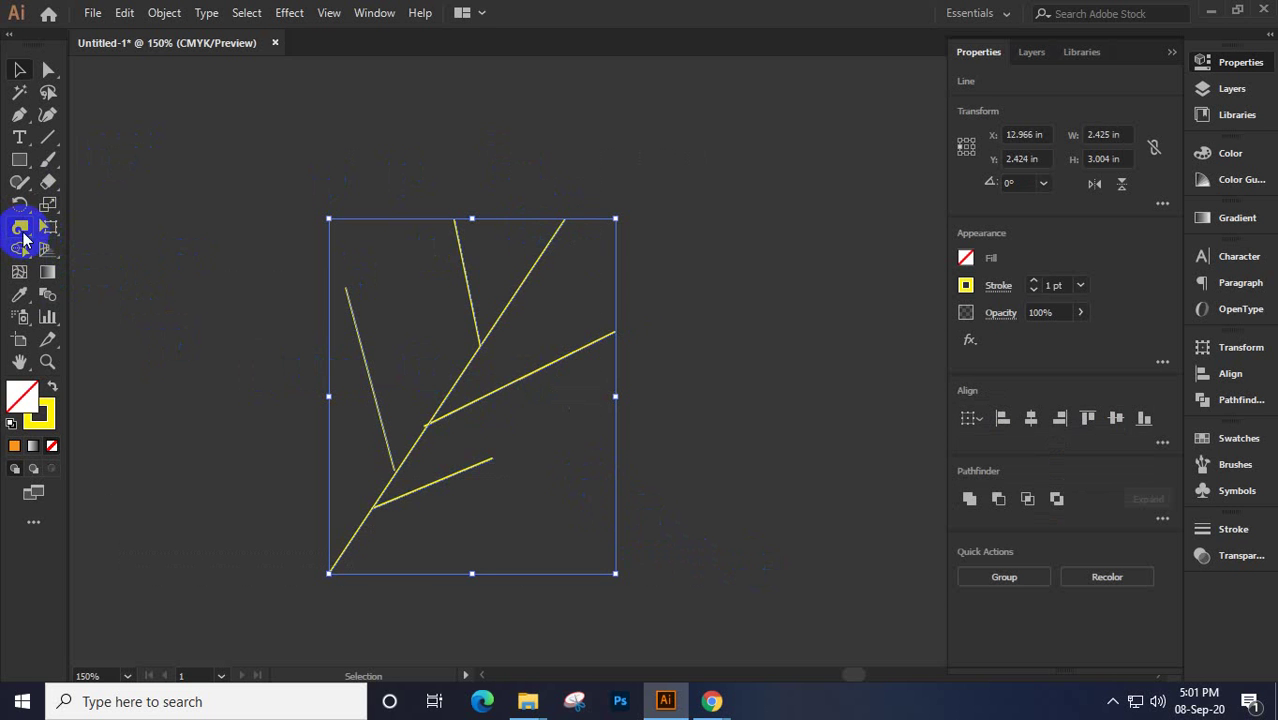
{"action": "left_click", "coordinate": [24, 238]}
Twirl the left, upper, stem-top, right and lower branch tips of the yellow twig into spiral curls
{"action": "mouse_move", "coordinate": [402, 249]}
{"action": "left_mouse_down"}
{"action": "mouse_move", "coordinate": [331, 280]}
{"action": "mouse_move", "coordinate": [346, 284]}
{"action": "left_mouse_up"}
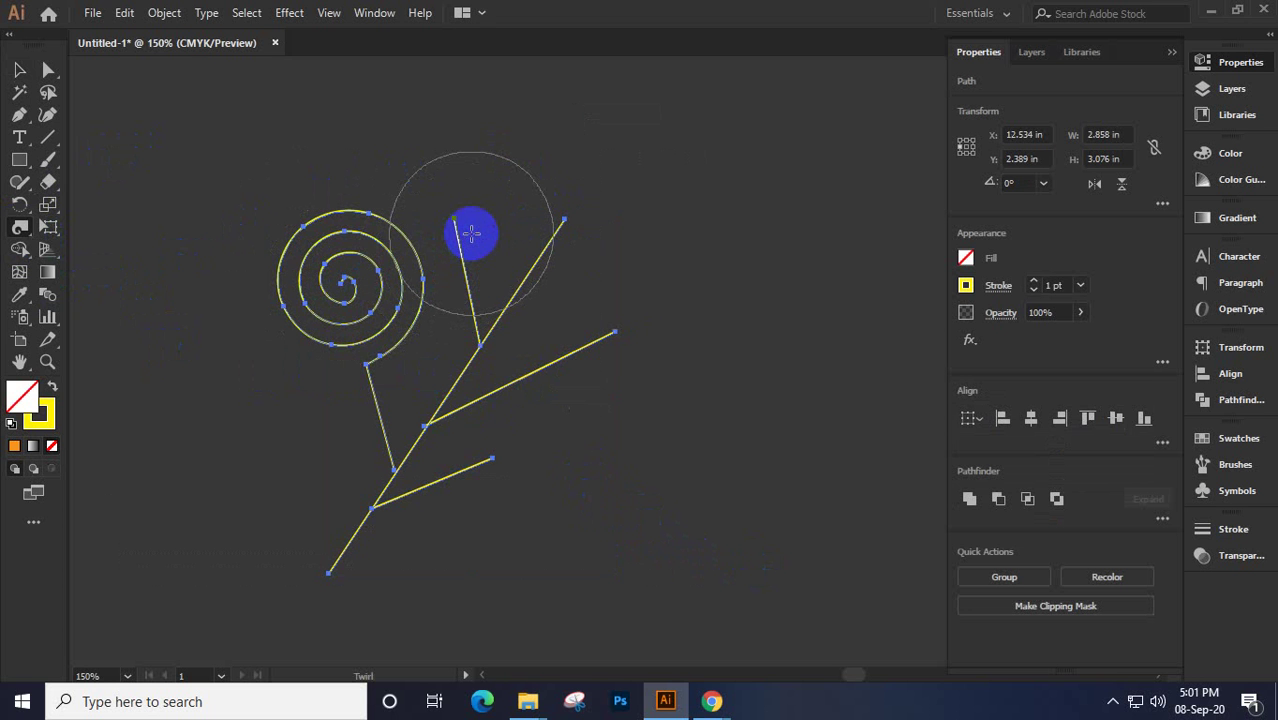
{"action": "mouse_move", "coordinate": [471, 233]}
{"action": "left_mouse_down"}
{"action": "mouse_move", "coordinate": [599, 223]}
{"action": "mouse_move", "coordinate": [587, 215]}
{"action": "left_mouse_up"}
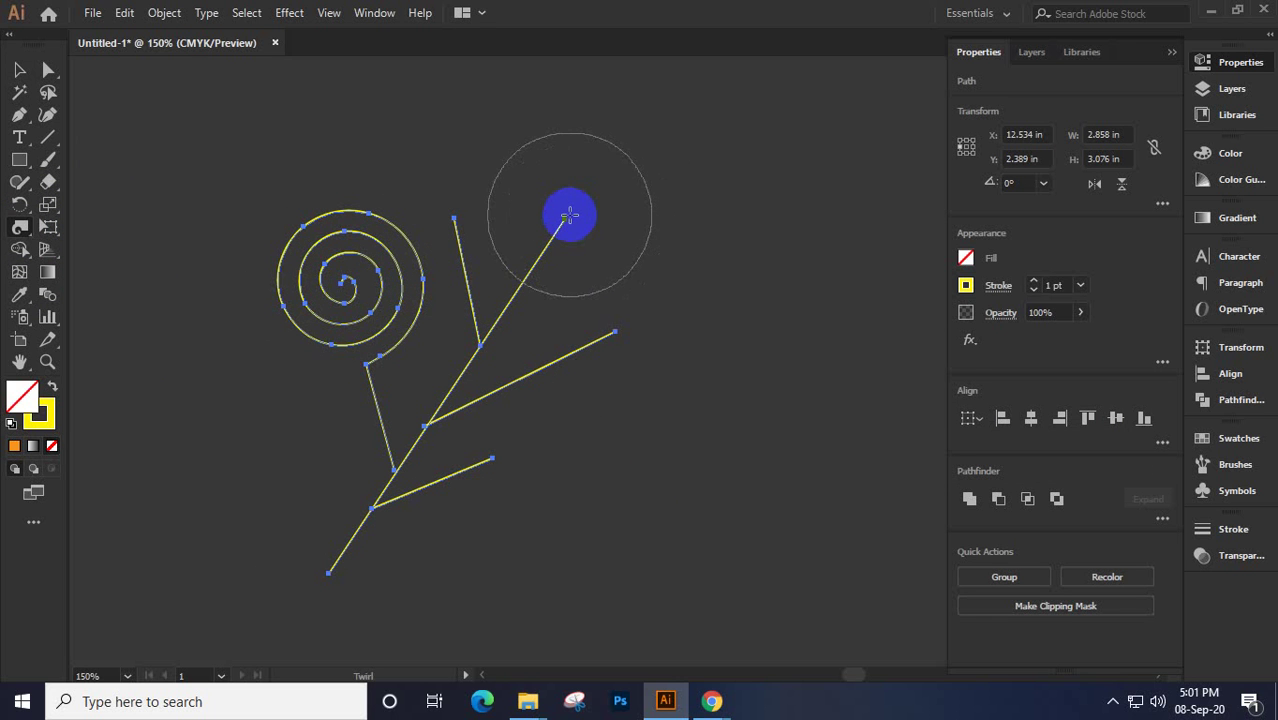
{"action": "left_click", "coordinate": [565, 216]}
{"action": "left_click_drag", "start_coordinate": [565, 216], "coordinate": [566, 216]}
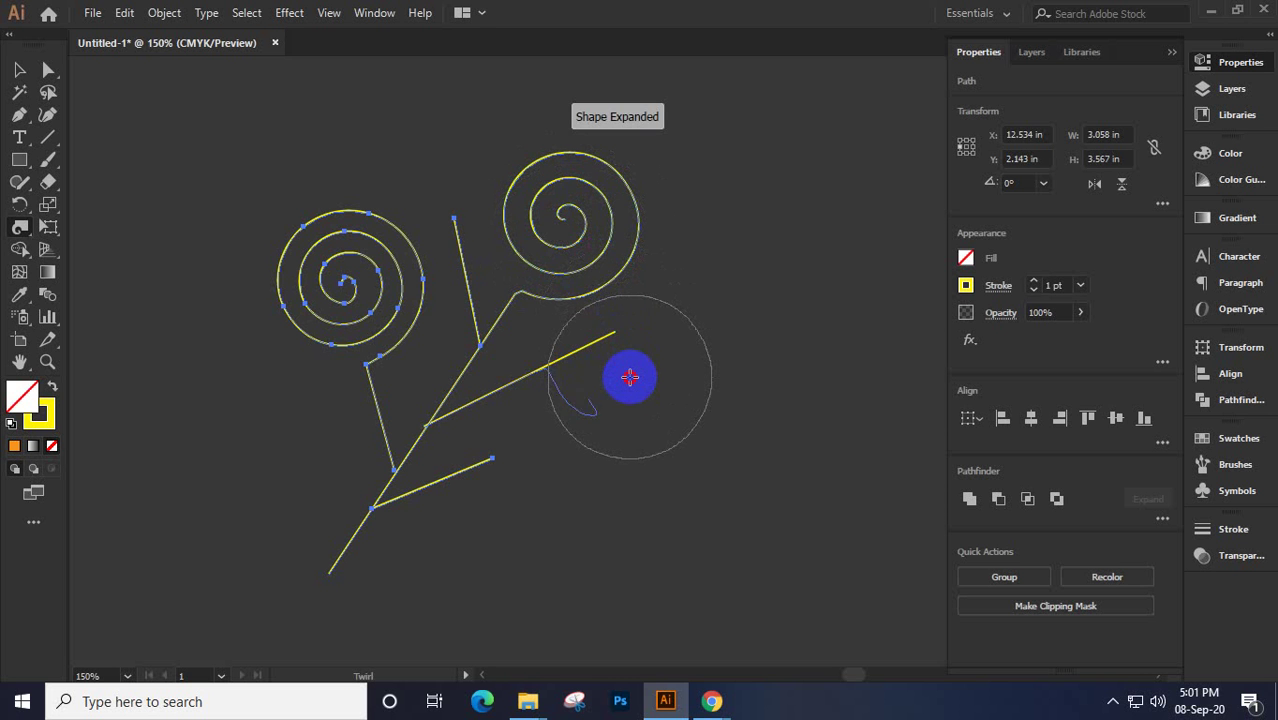
{"action": "left_click_drag", "start_coordinate": [630, 377], "coordinate": [630, 377]}
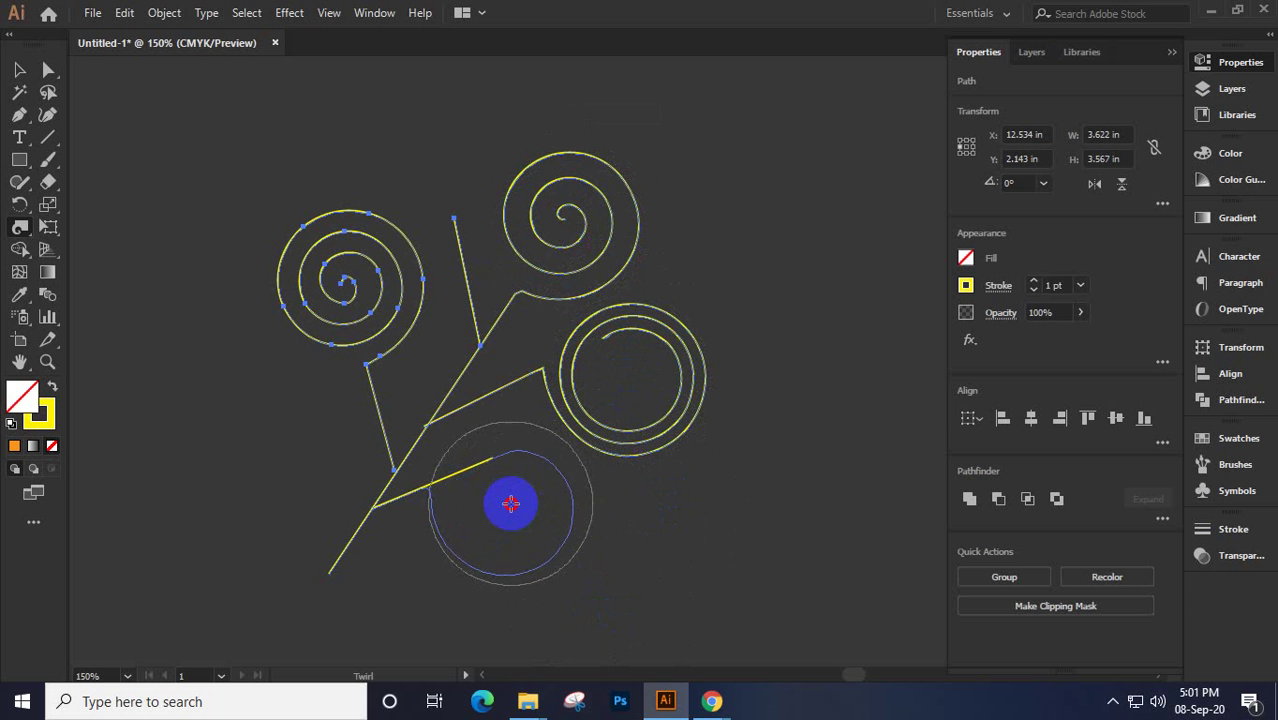
{"action": "left_click_drag", "start_coordinate": [510, 504], "coordinate": [510, 504]}
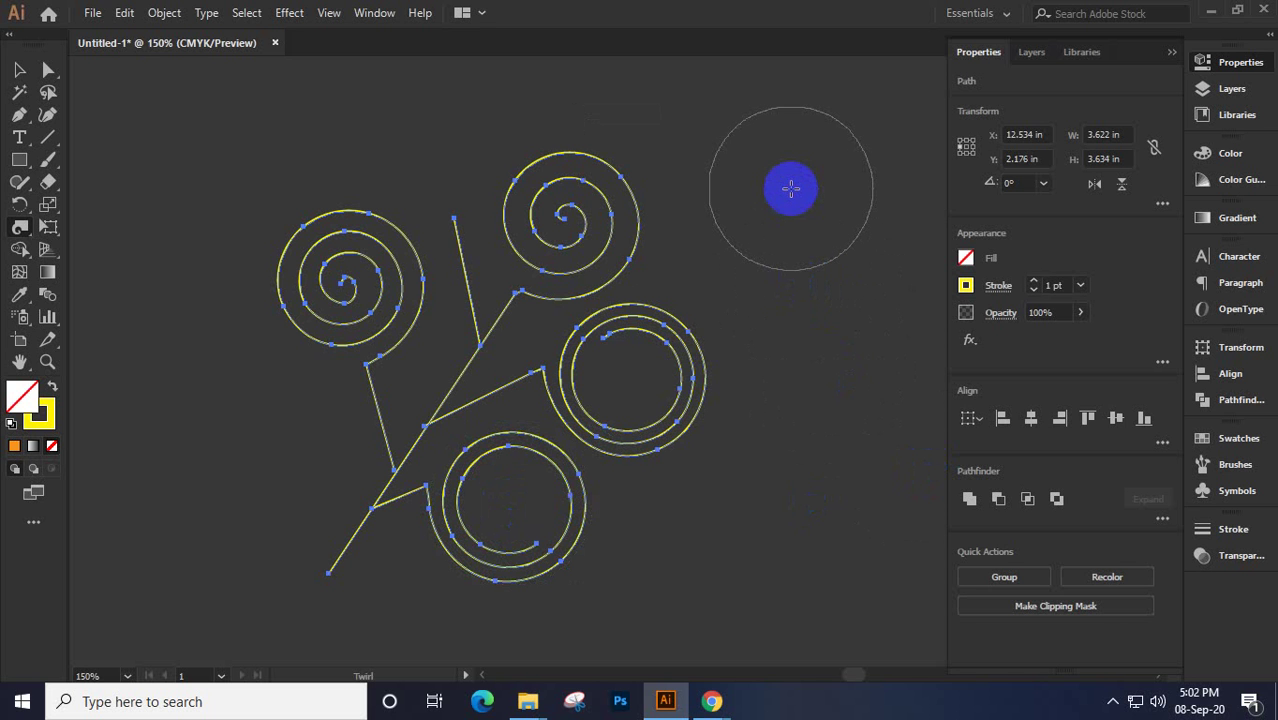
Show the path's Properties panel, collapse the dock, and apply Reset Essentials to the workspace
{"action": "left_click", "coordinate": [1032, 51]}
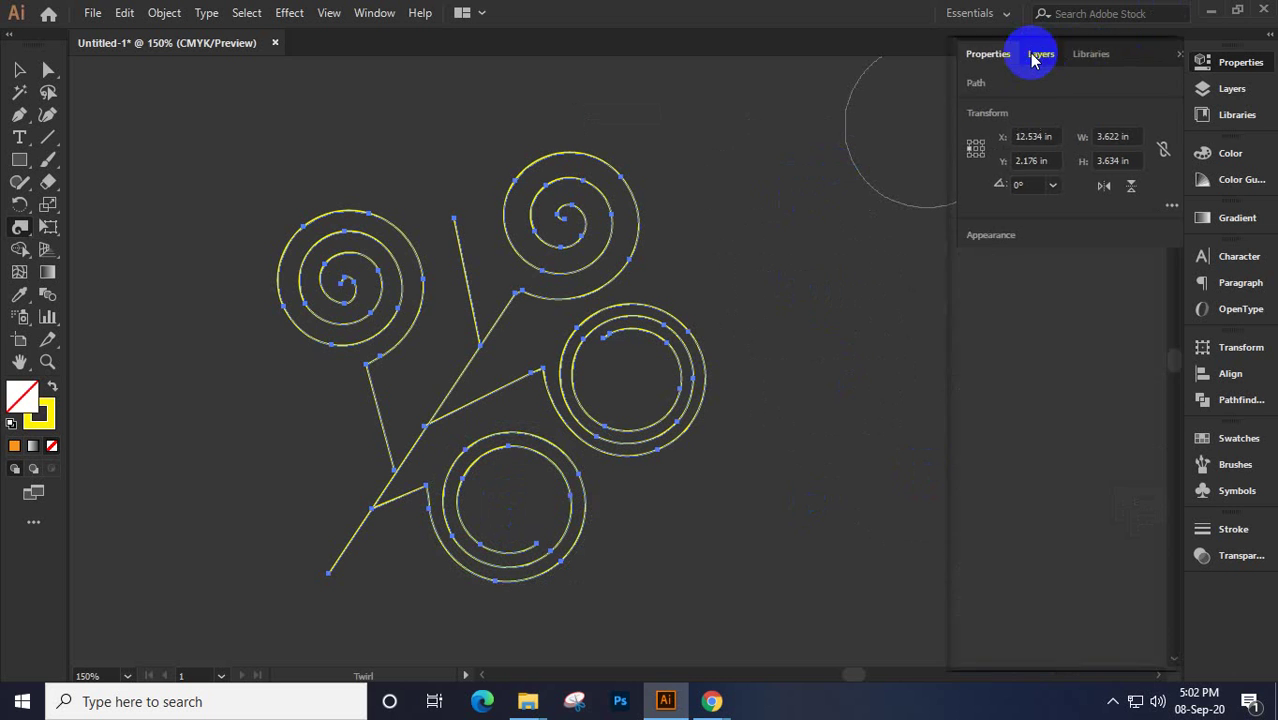
{"action": "left_click", "coordinate": [1082, 55]}
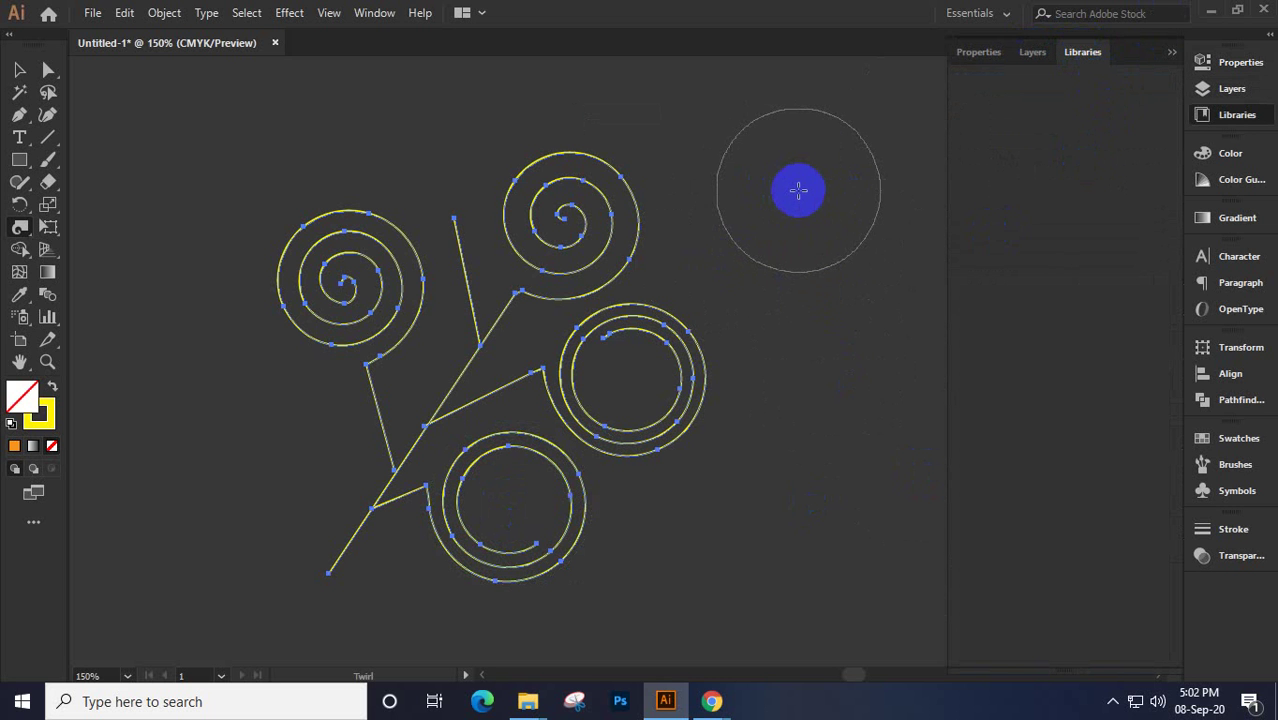
{"action": "left_click", "coordinate": [965, 52]}
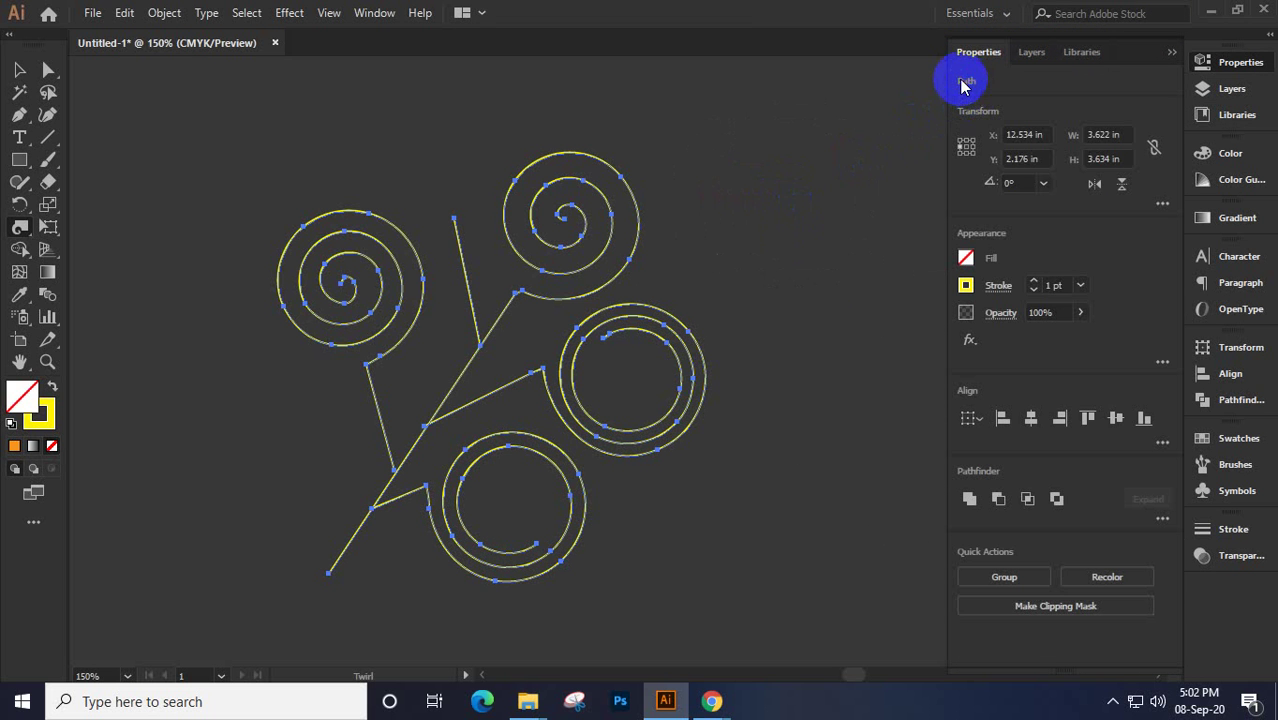
{"action": "left_click", "coordinate": [1172, 52]}
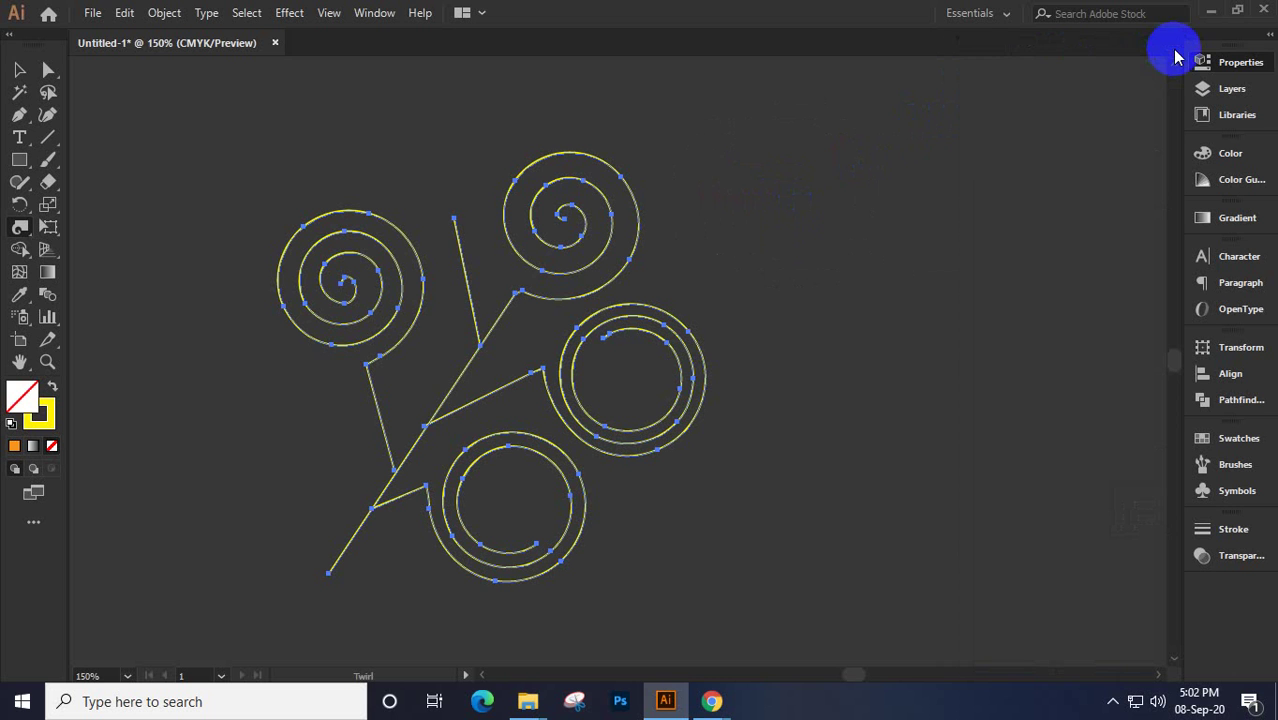
{"action": "left_click", "coordinate": [1003, 13]}
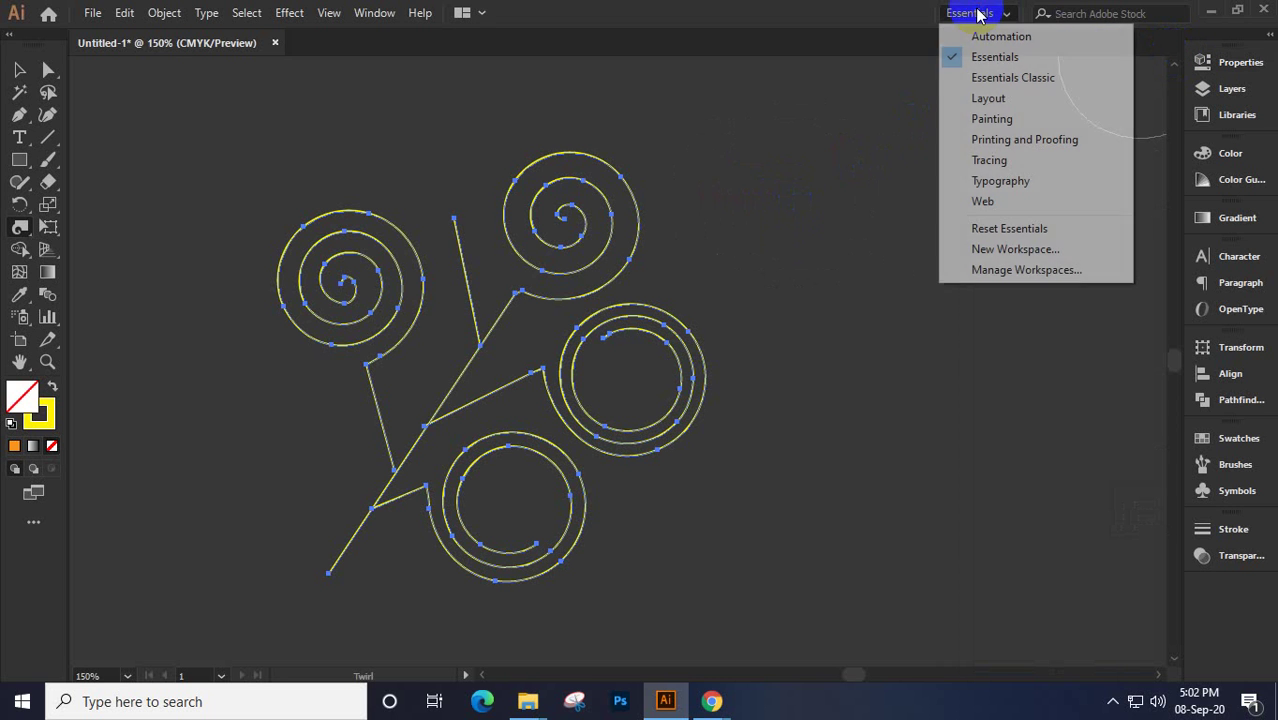
{"action": "left_click", "coordinate": [990, 228]}
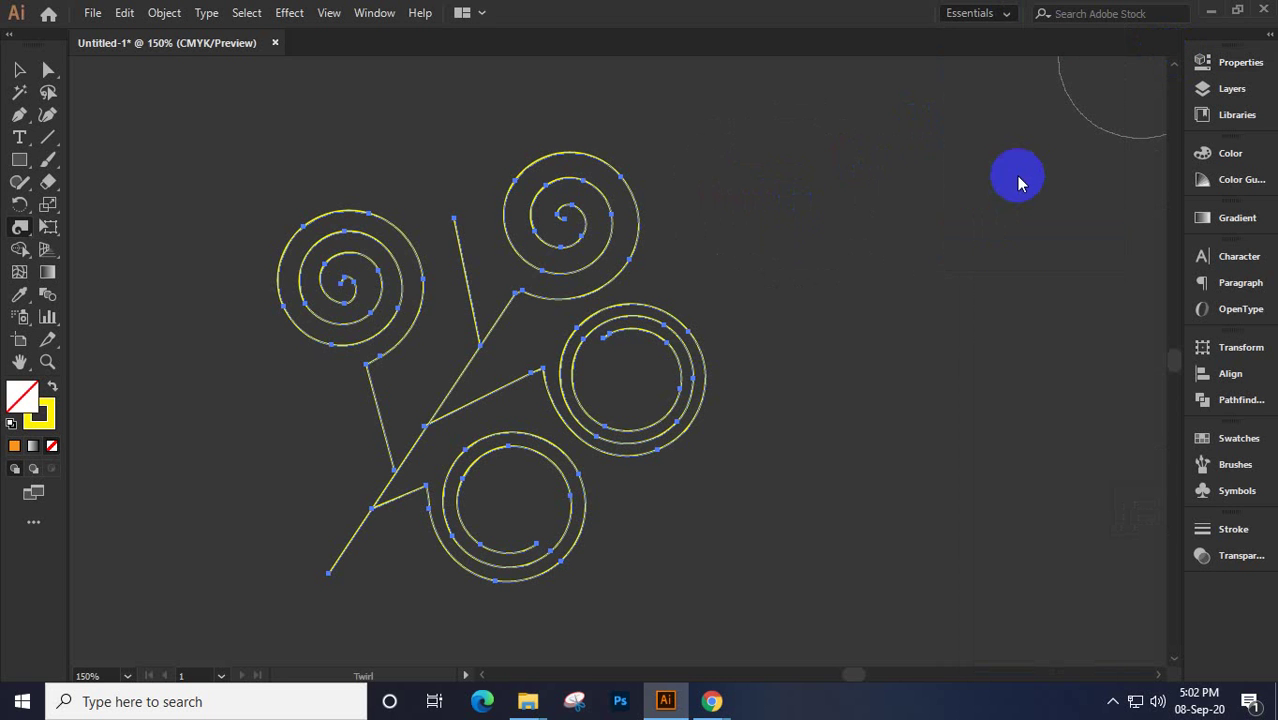
{"action": "left_click", "coordinate": [993, 13]}
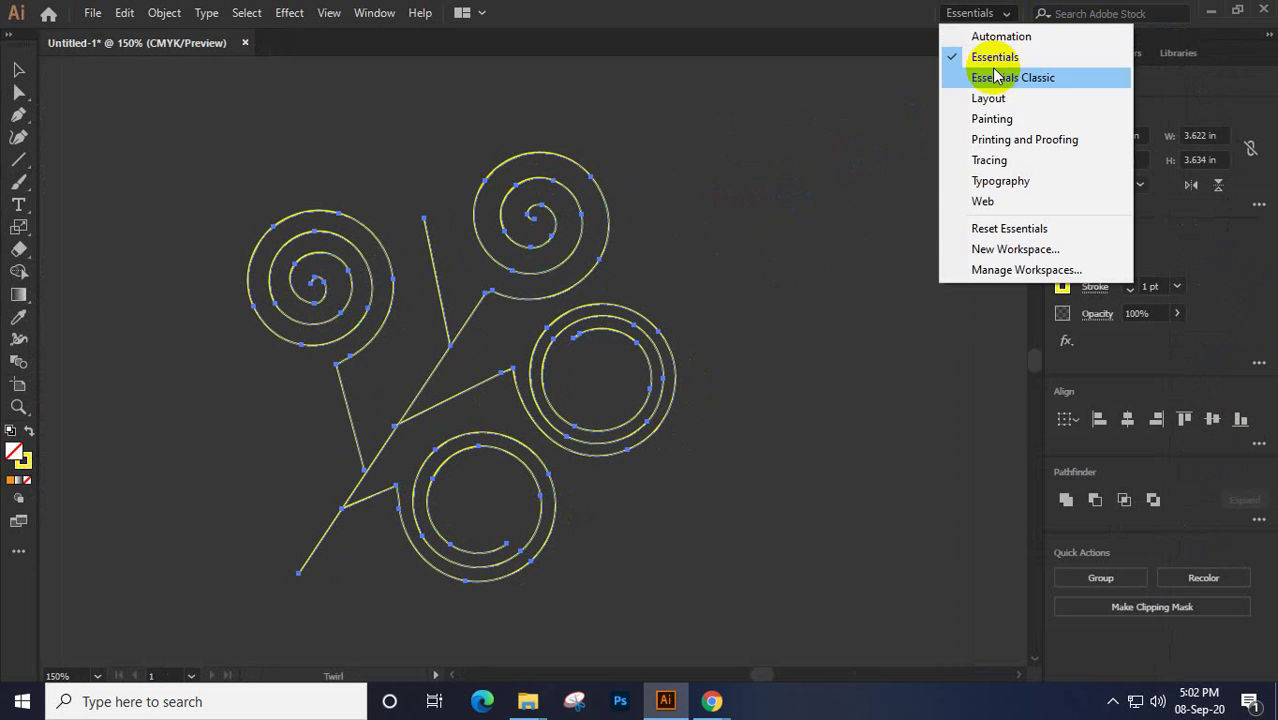
{"action": "left_click", "coordinate": [990, 228]}
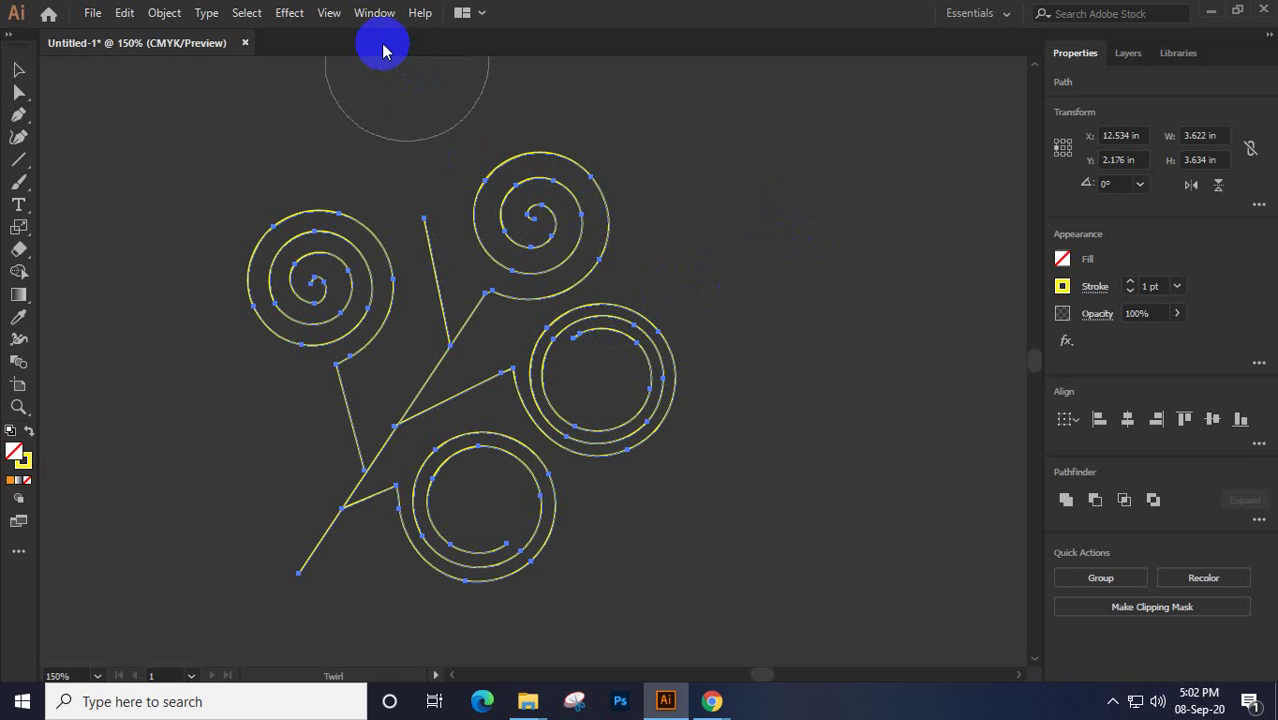
Turn on the Advanced toolbar through Window > Toolbars > Advanced
{"action": "left_click", "coordinate": [370, 14]}
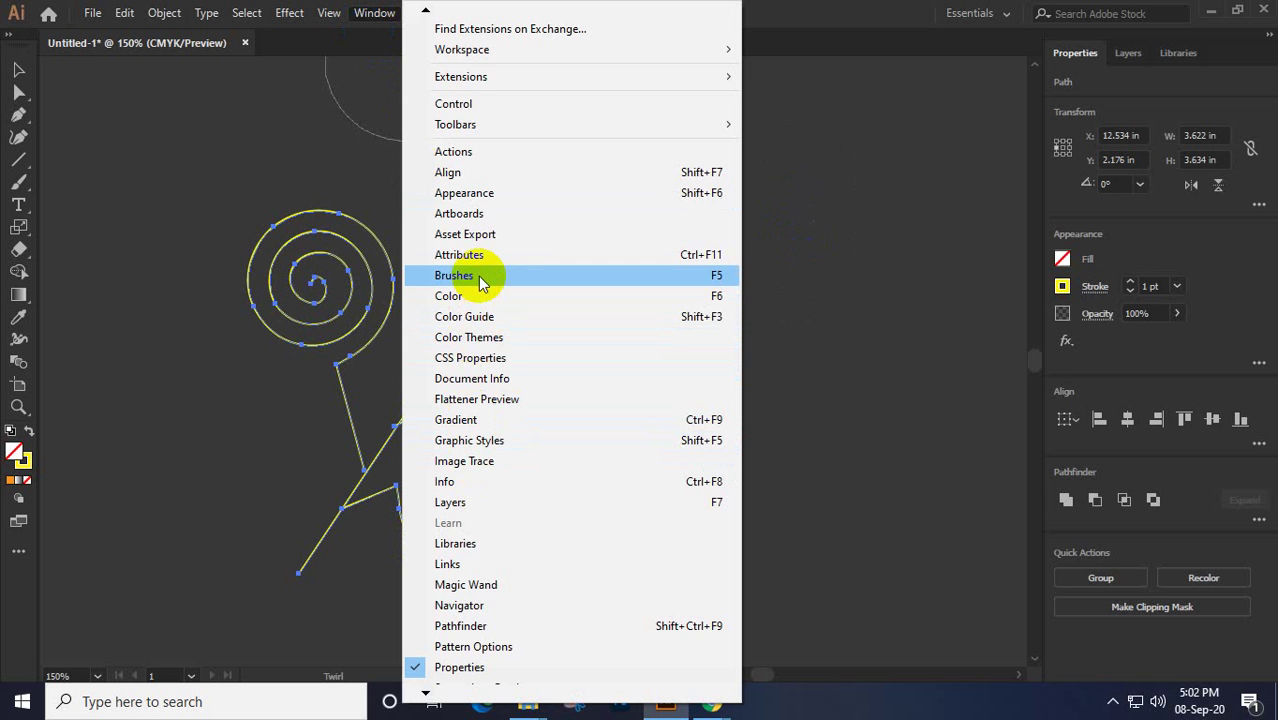
{"action": "left_click", "coordinate": [446, 696]}
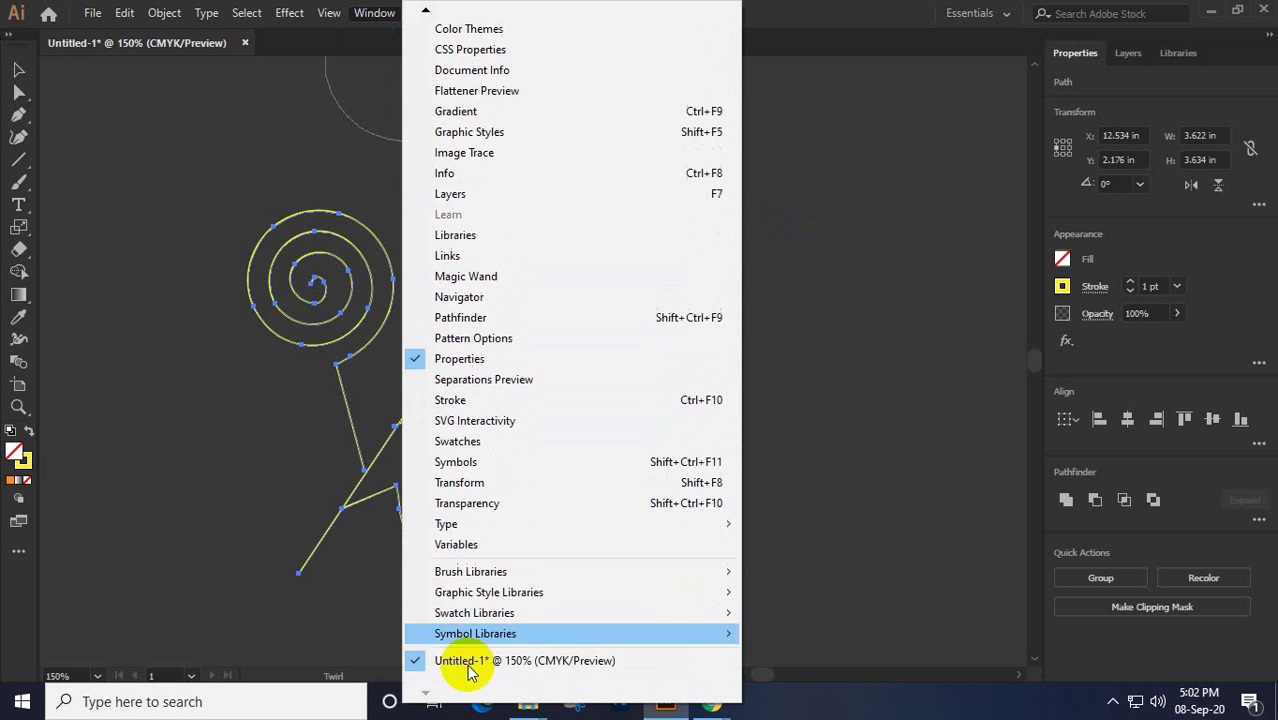
{"action": "mouse_move", "coordinate": [496, 525]}
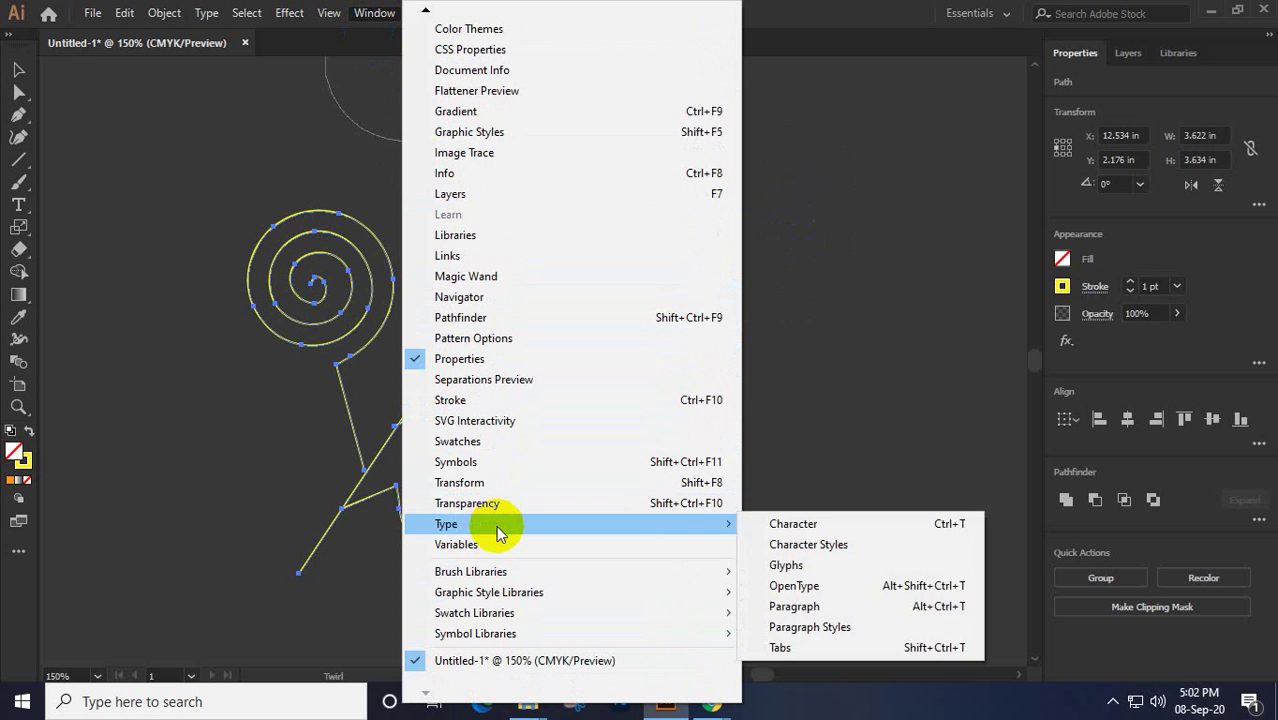
{"action": "mouse_move", "coordinate": [502, 578]}
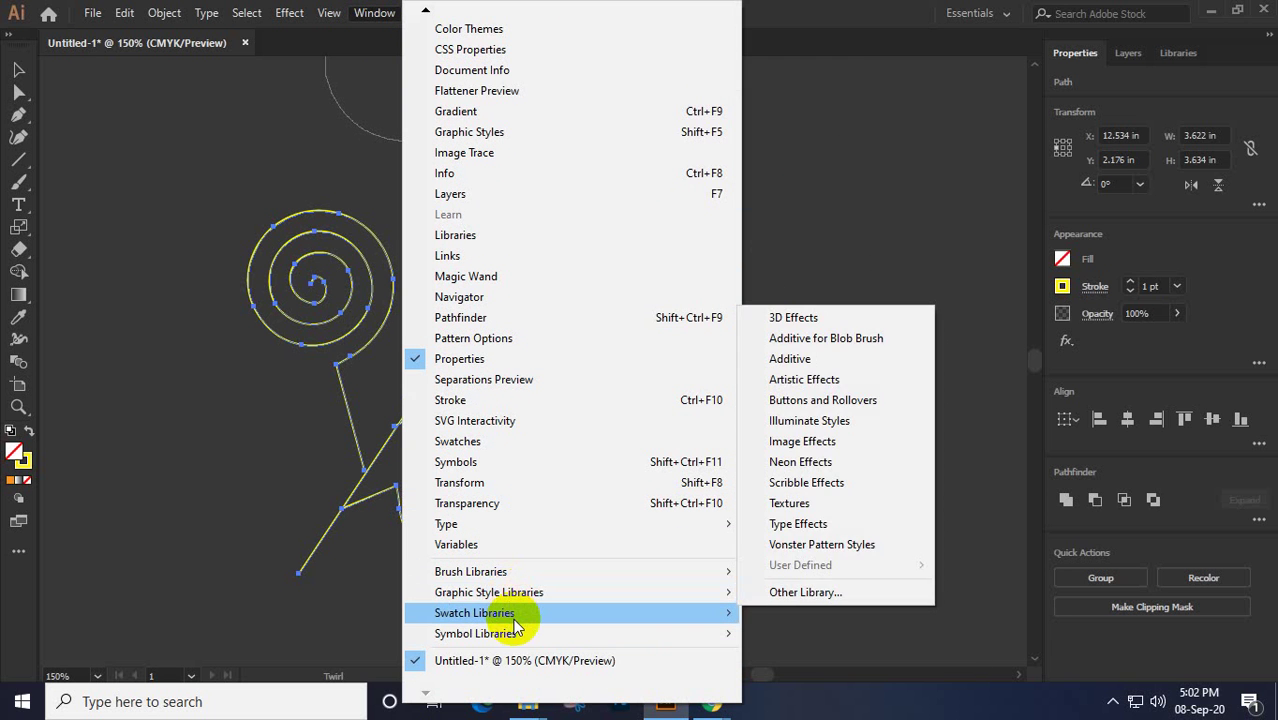
{"action": "mouse_move", "coordinate": [515, 640]}
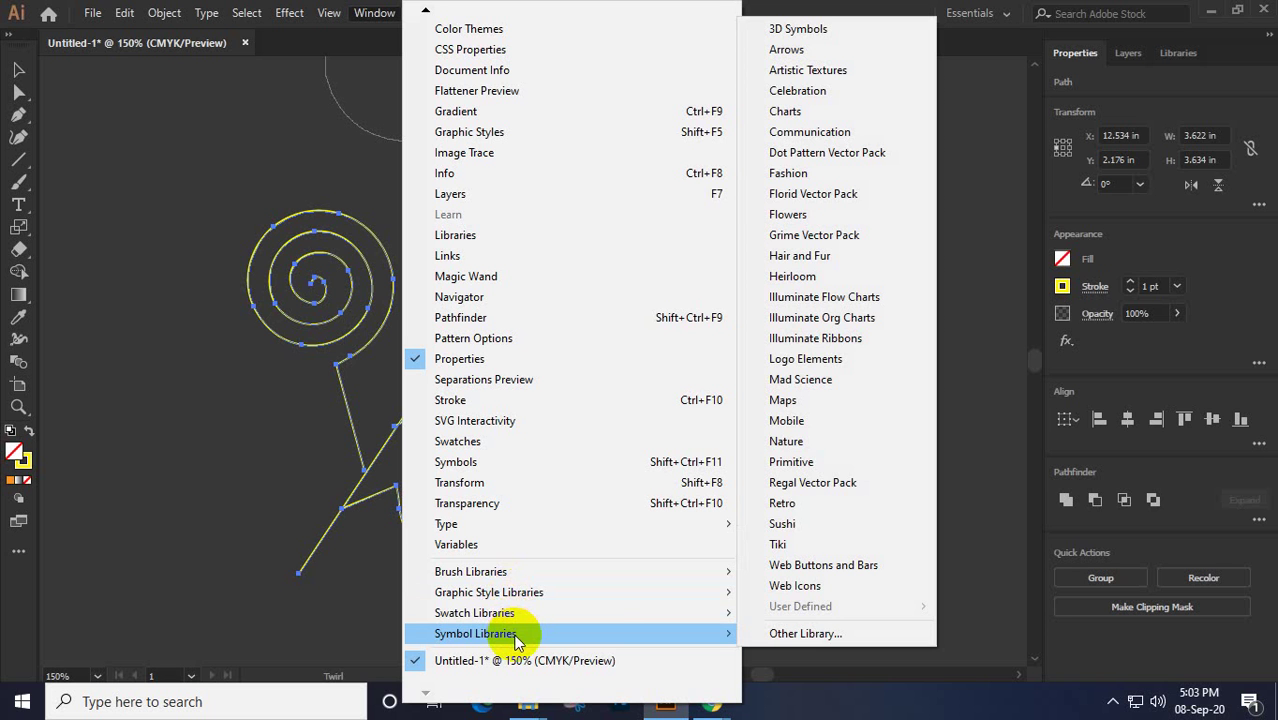
{"action": "mouse_move", "coordinate": [517, 618]}
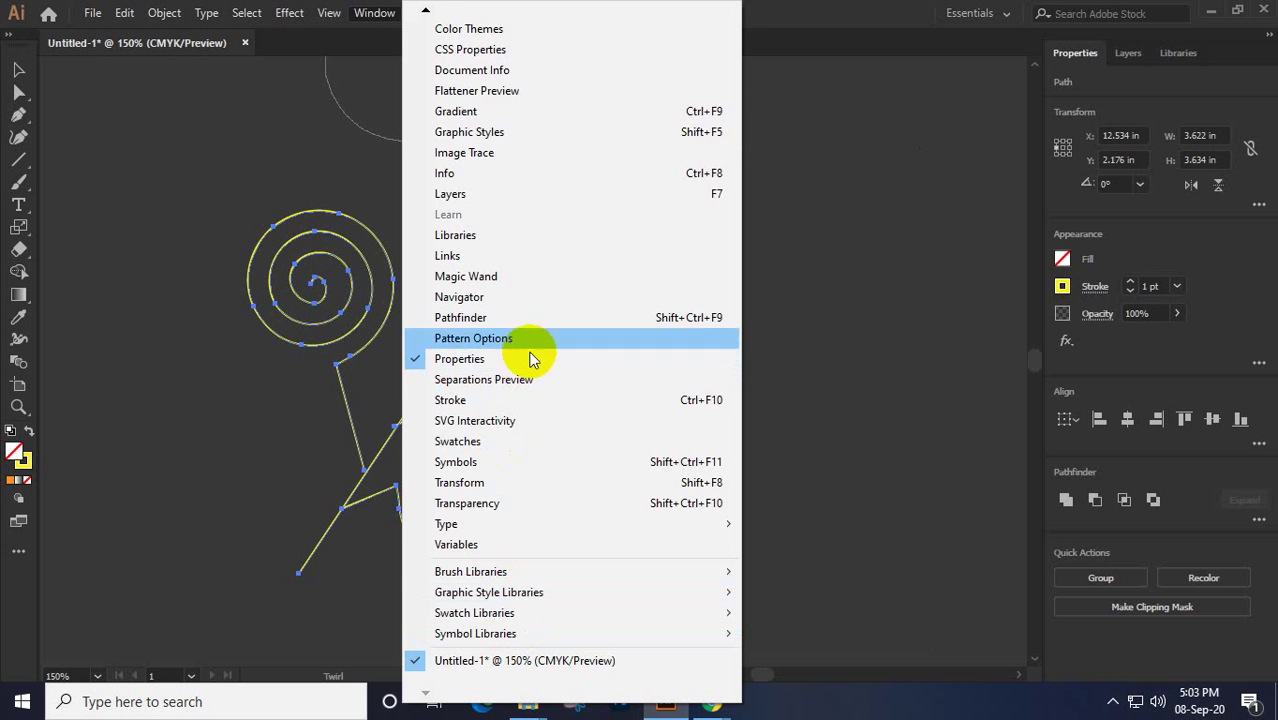
{"action": "mouse_move", "coordinate": [452, 8]}
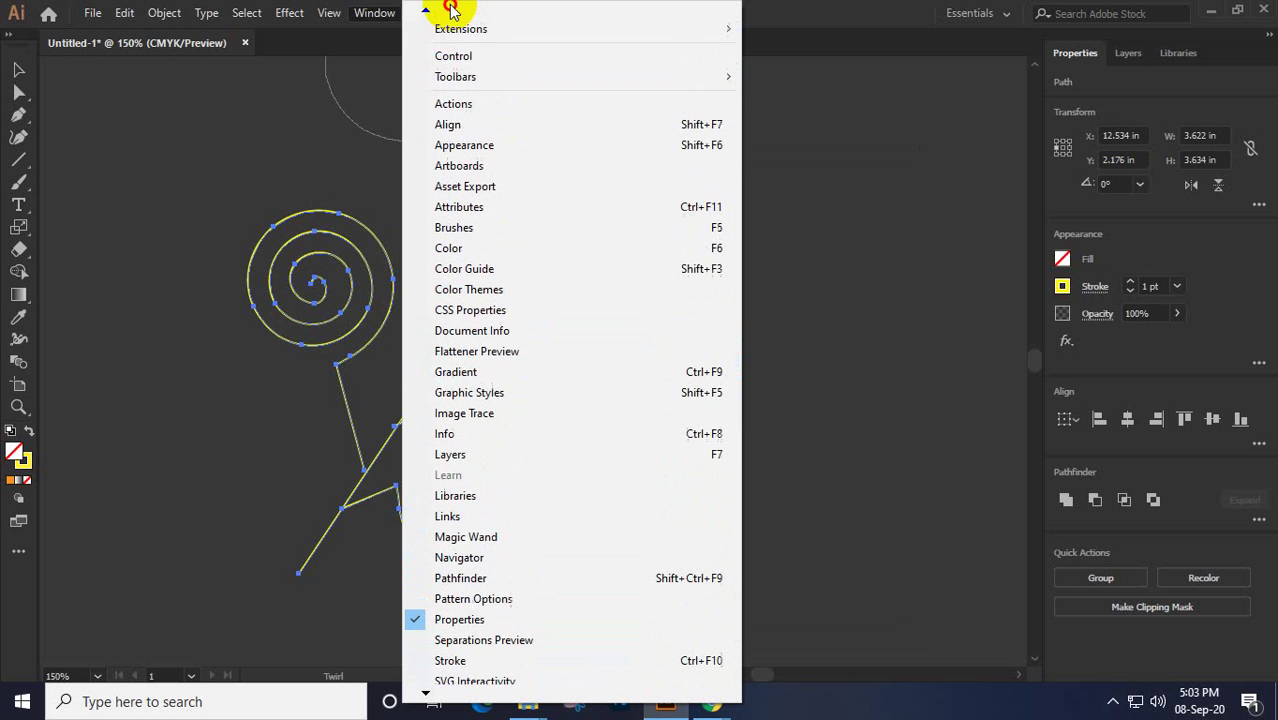
{"action": "mouse_move", "coordinate": [465, 80]}
{"action": "left_click", "coordinate": [831, 77]}
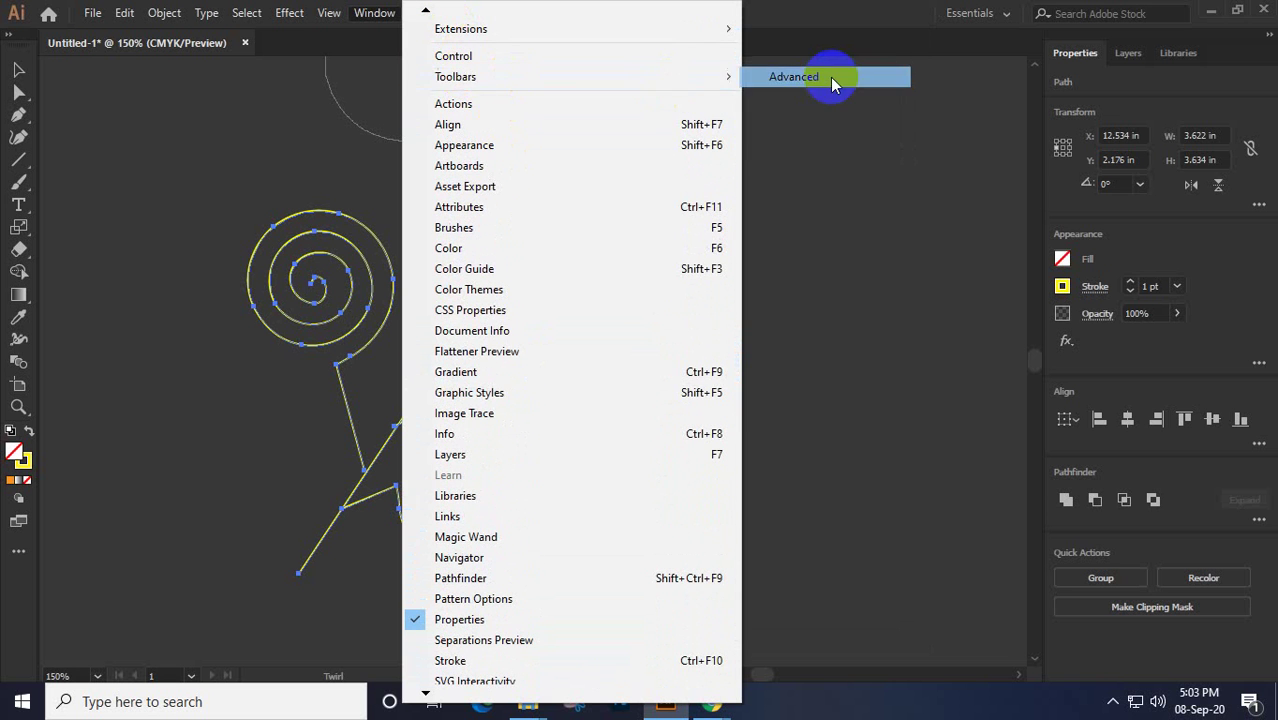
{"action": "left_click", "coordinate": [601, 293]}
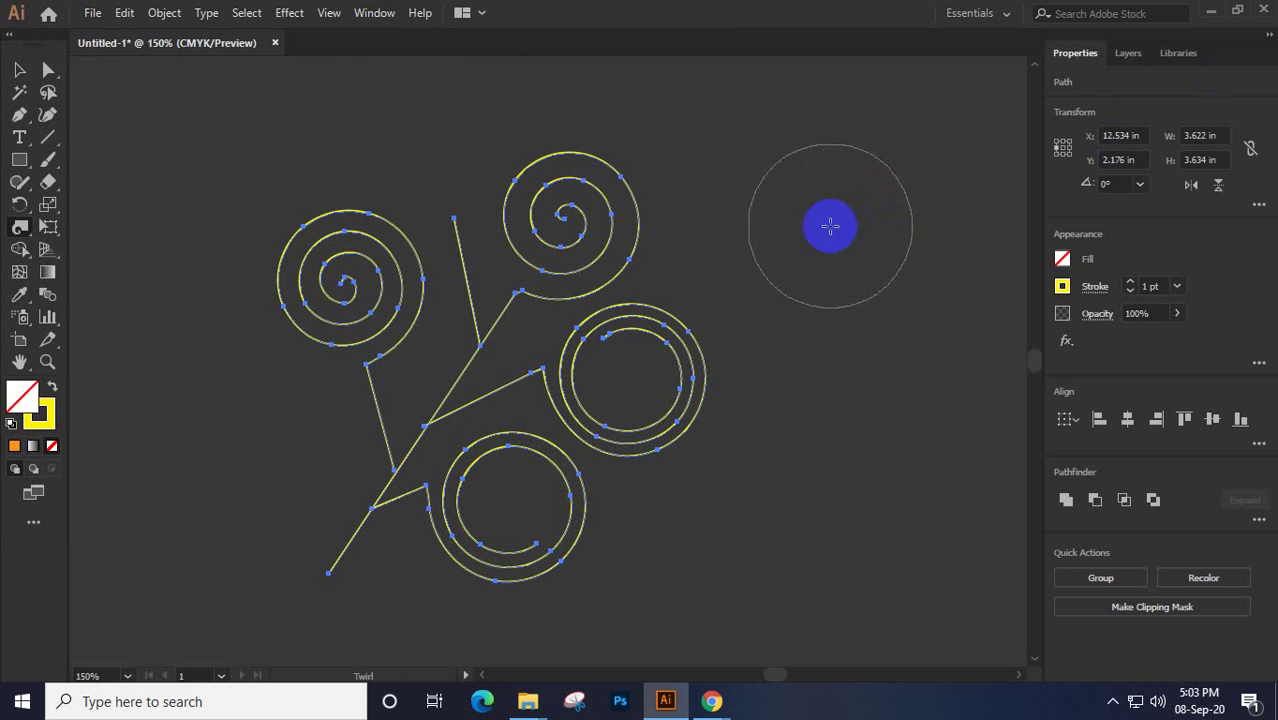
Undo a trial twirl with Ctrl+Z, then select and delete the four-spiral yellow twig
{"action": "left_click", "coordinate": [48, 415]}
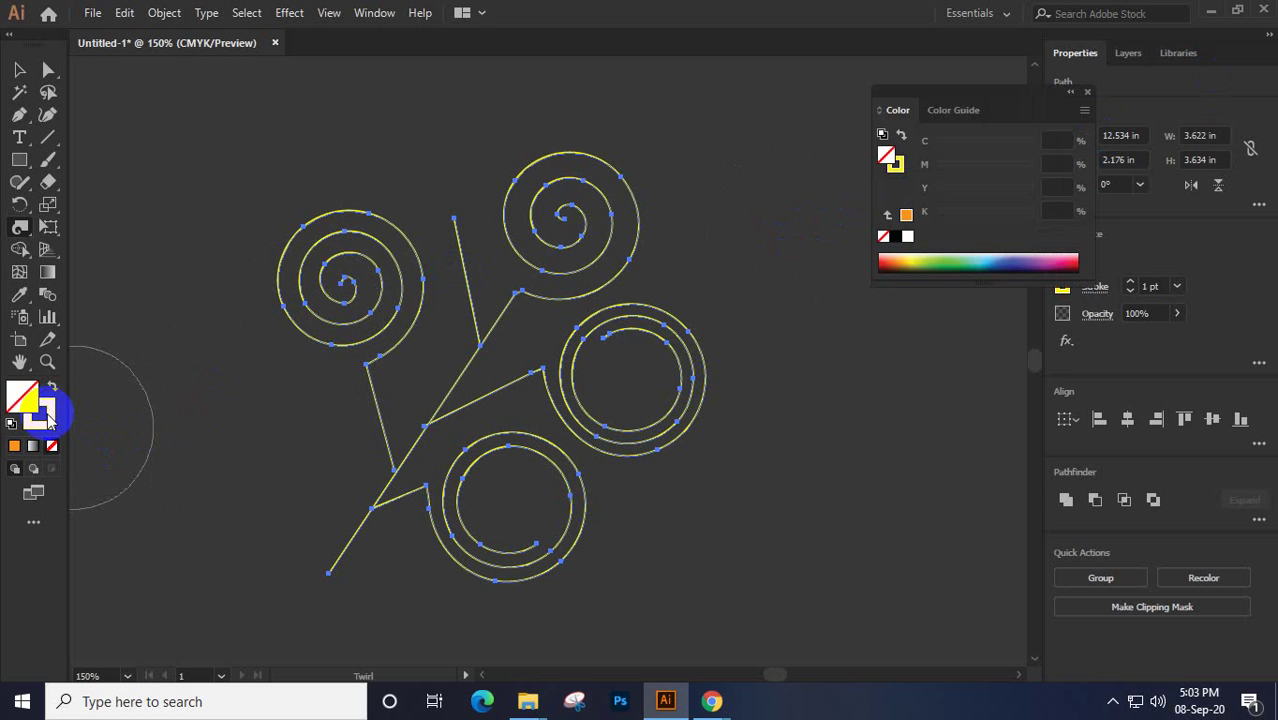
{"action": "left_click", "coordinate": [1088, 95]}
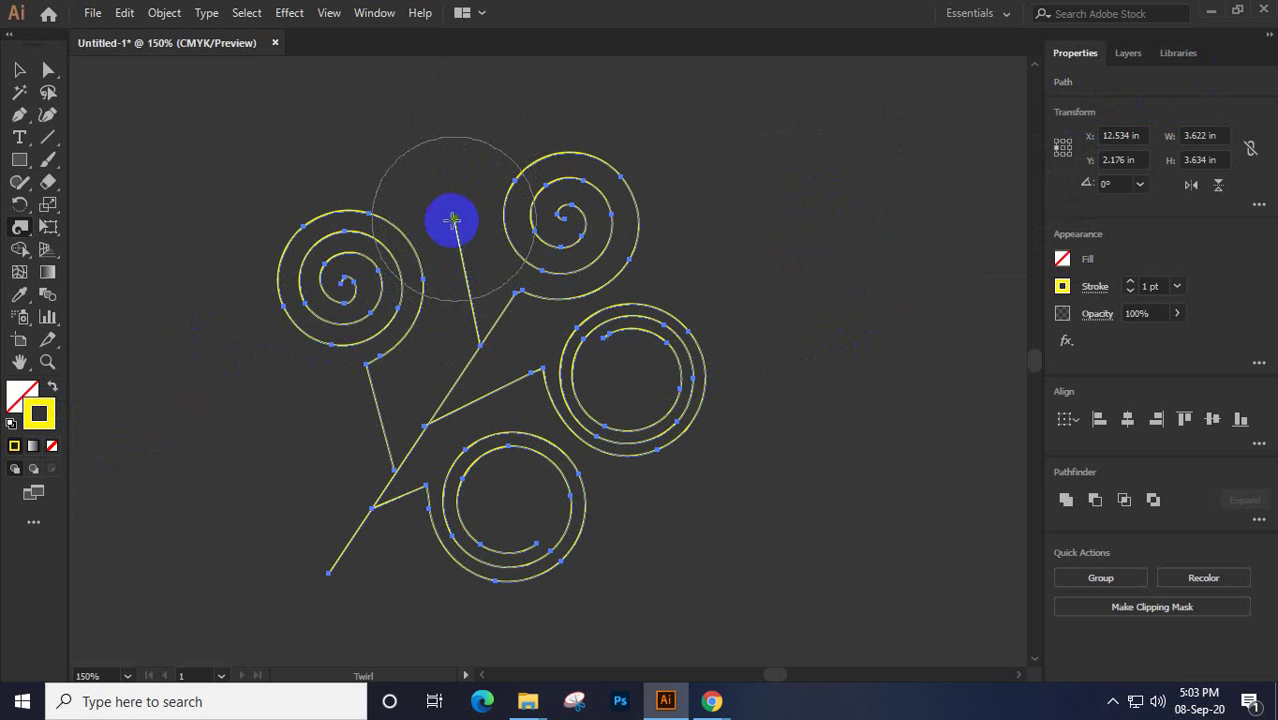
{"action": "left_click_drag", "start_coordinate": [455, 216], "coordinate": [445, 216]}
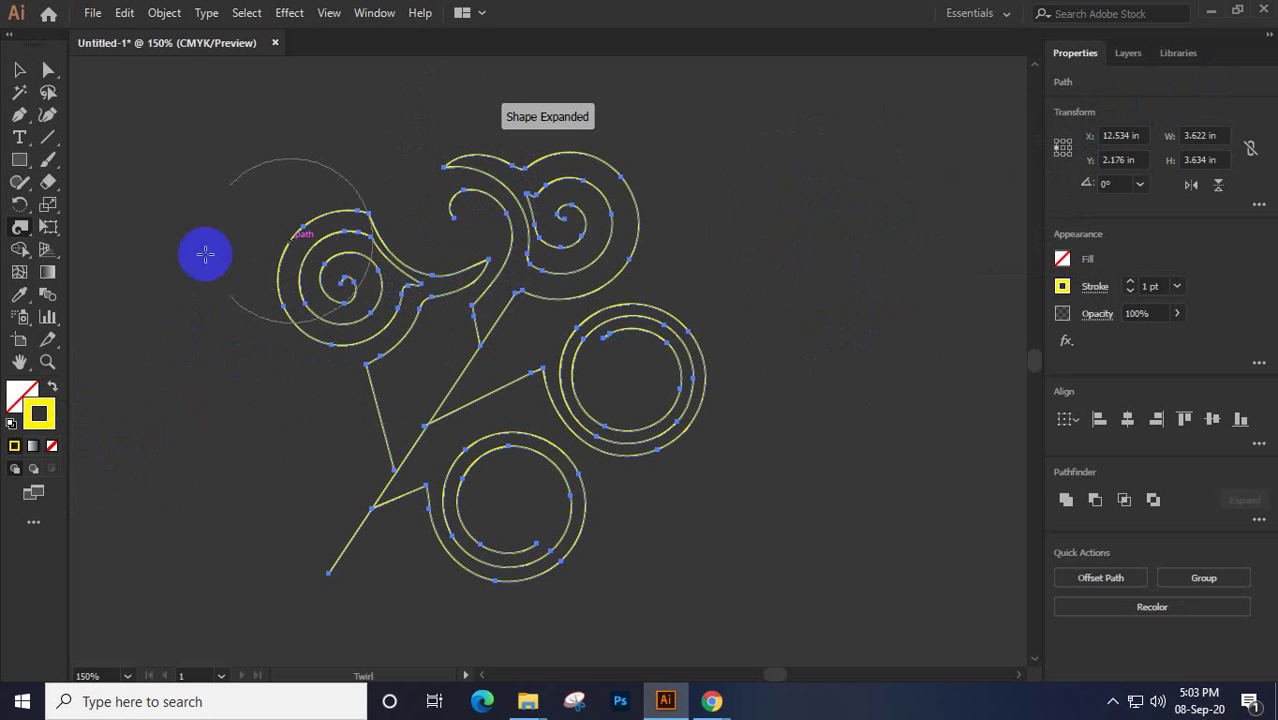
{"action": "key", "text": "ctrl+z"}
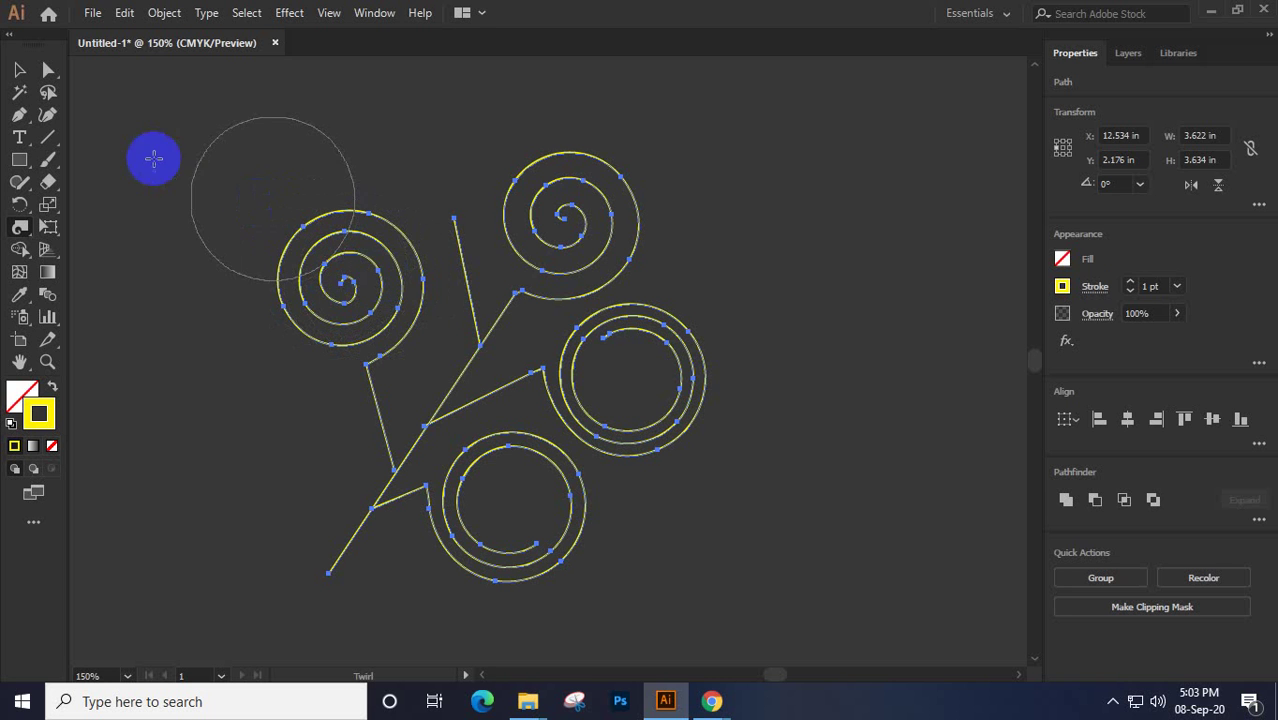
{"action": "left_click", "coordinate": [15, 72]}
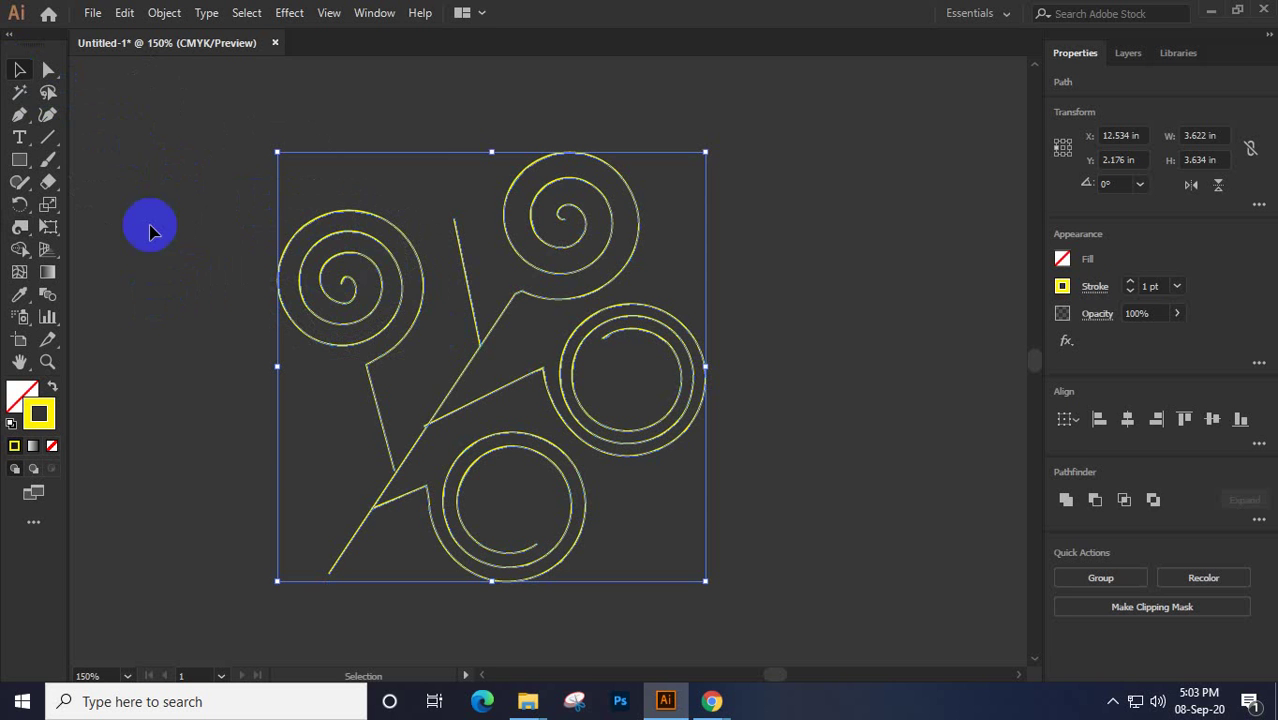
{"action": "key", "text": "Delete"}
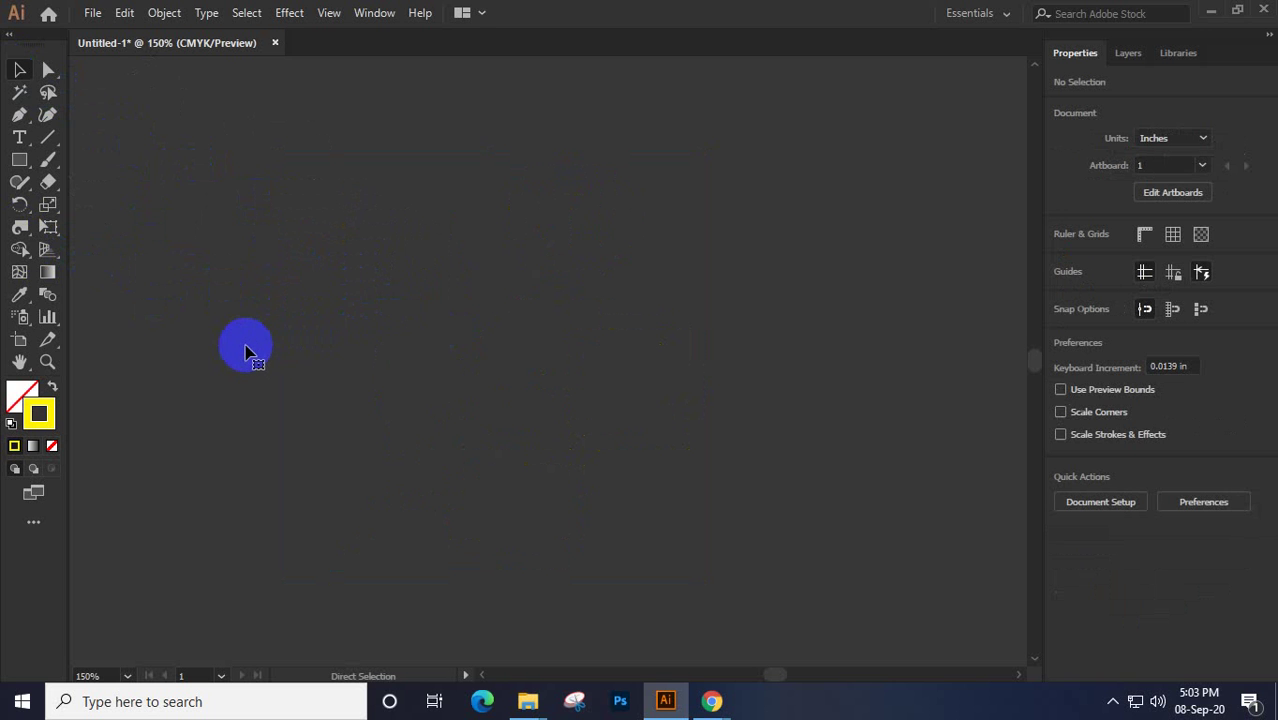
{"action": "key", "text": "ctrl+z"}
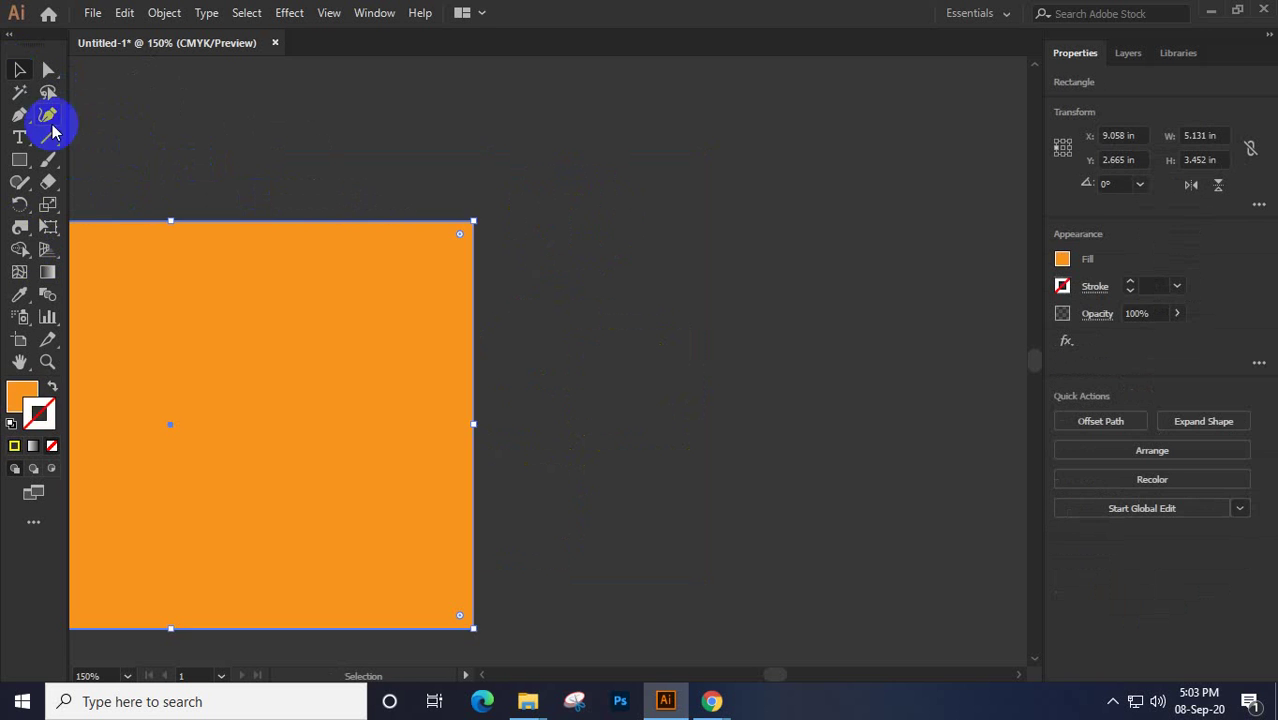
{"action": "left_click_drag", "start_coordinate": [229, 306], "coordinate": [634, 273]}
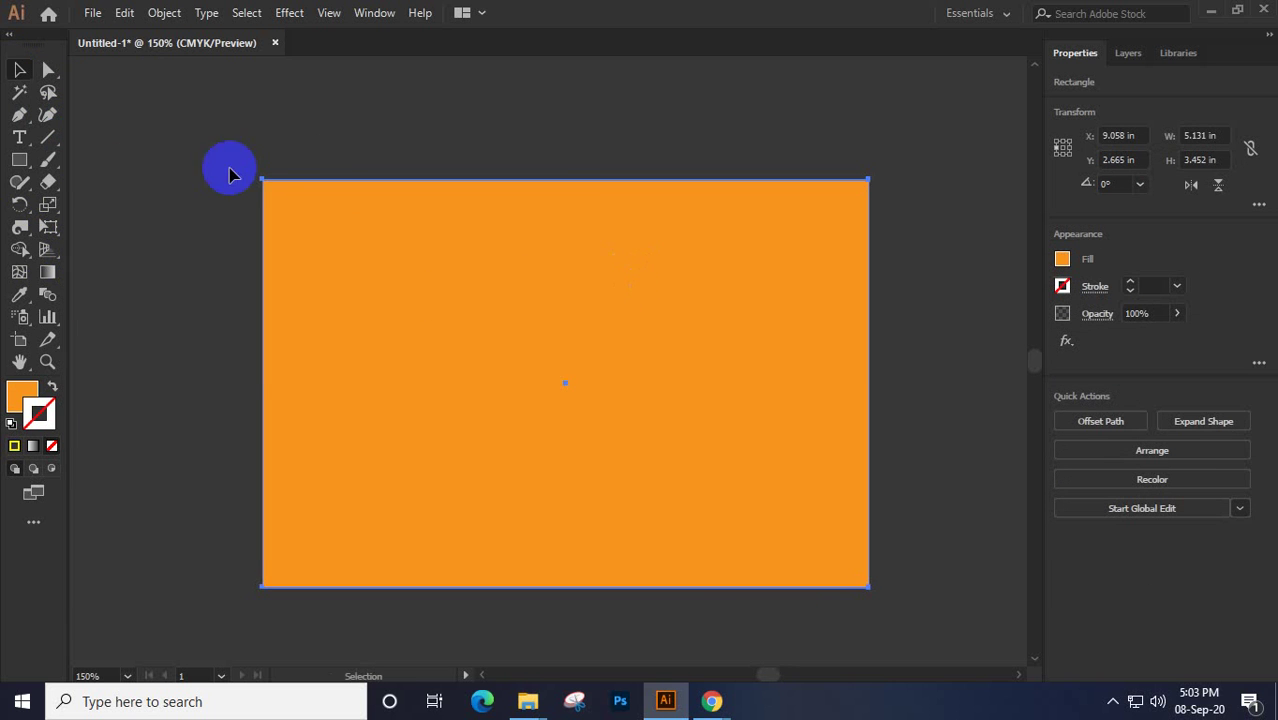
{"action": "left_click", "coordinate": [19, 228]}
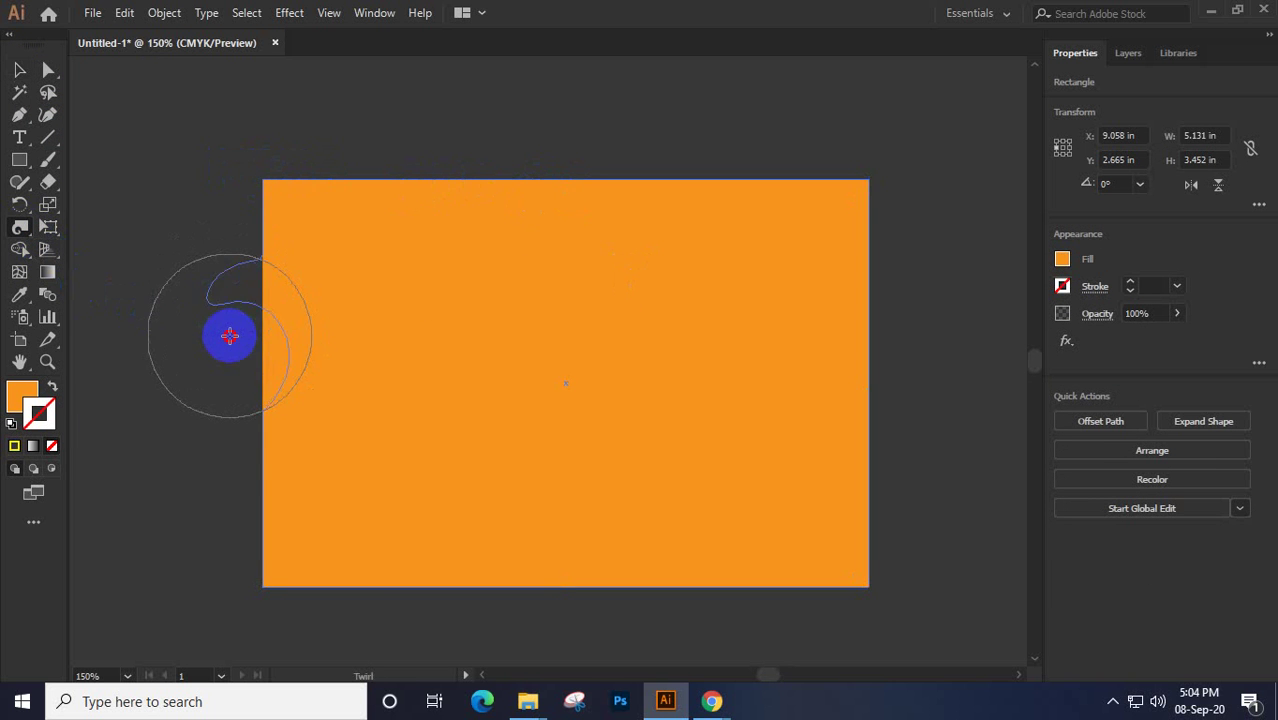
{"action": "left_click_drag", "start_coordinate": [230, 336], "coordinate": [230, 336]}
{"action": "left_click_drag", "start_coordinate": [439, 122], "coordinate": [439, 122]}
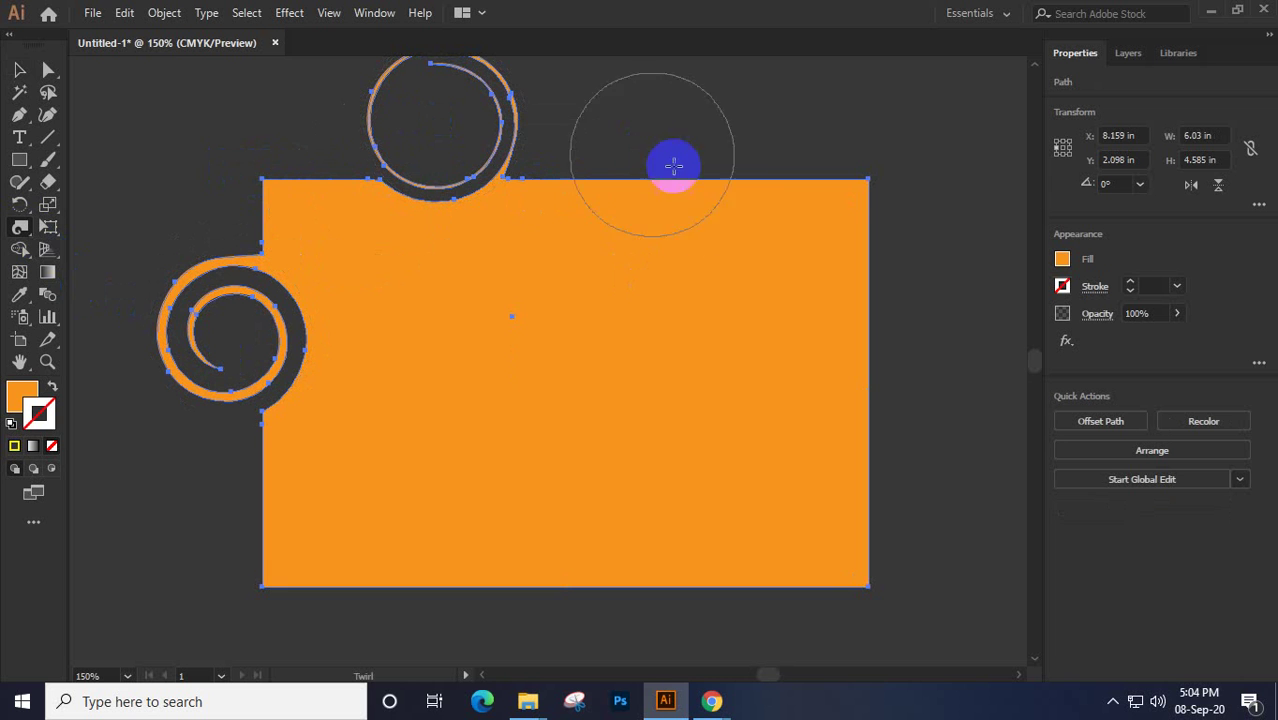
{"action": "left_click_drag", "start_coordinate": [847, 322], "coordinate": [847, 322]}
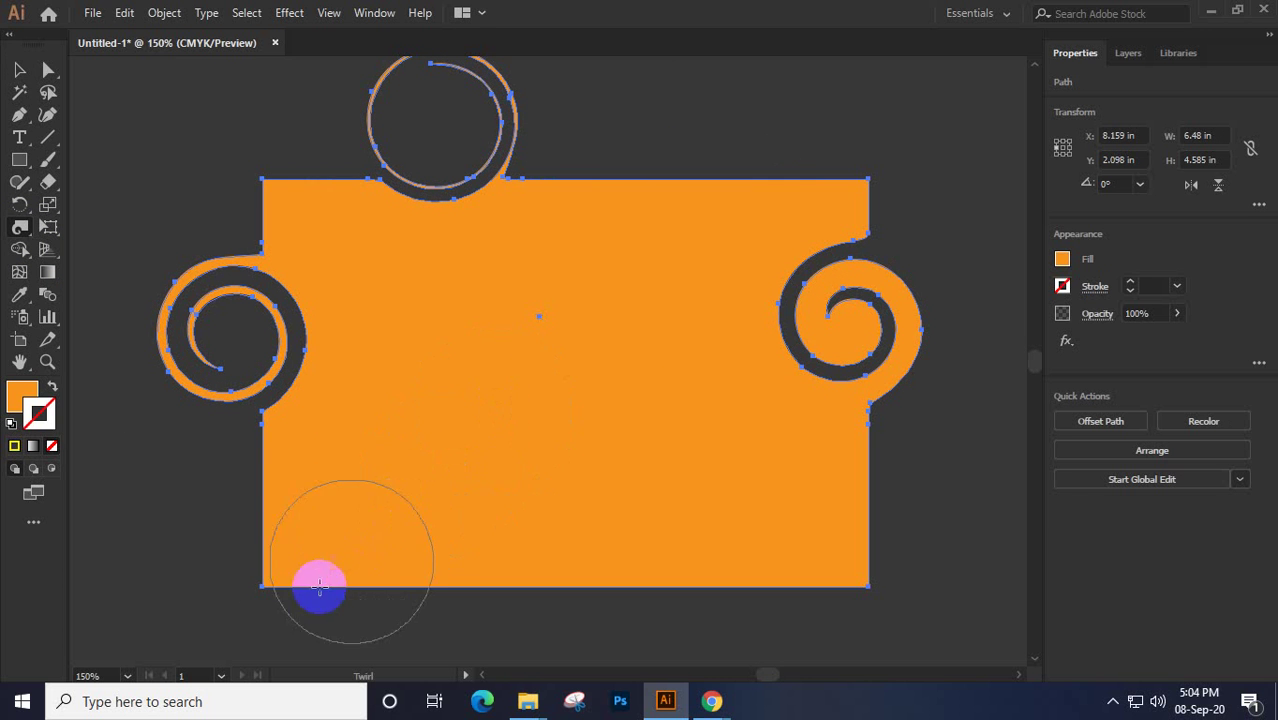
{"action": "left_click_drag", "start_coordinate": [268, 575], "coordinate": [268, 575]}
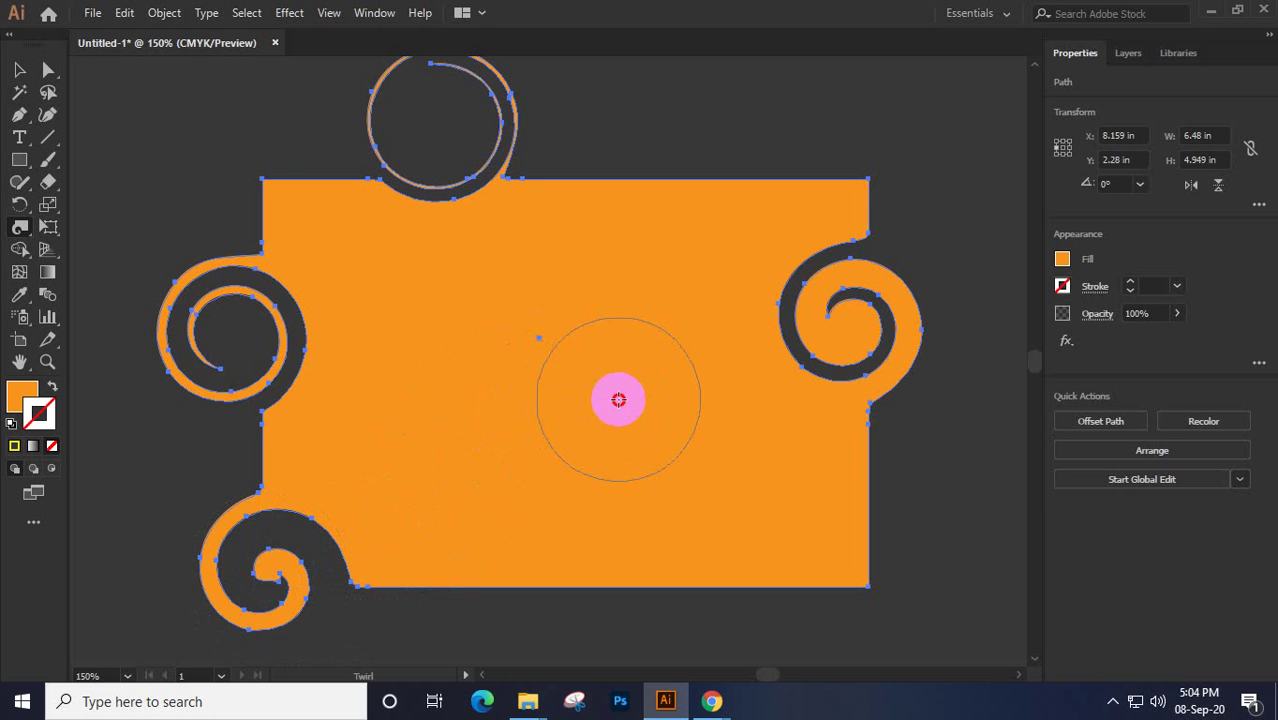
{"action": "left_click_drag", "start_coordinate": [542, 639], "coordinate": [539, 614]}
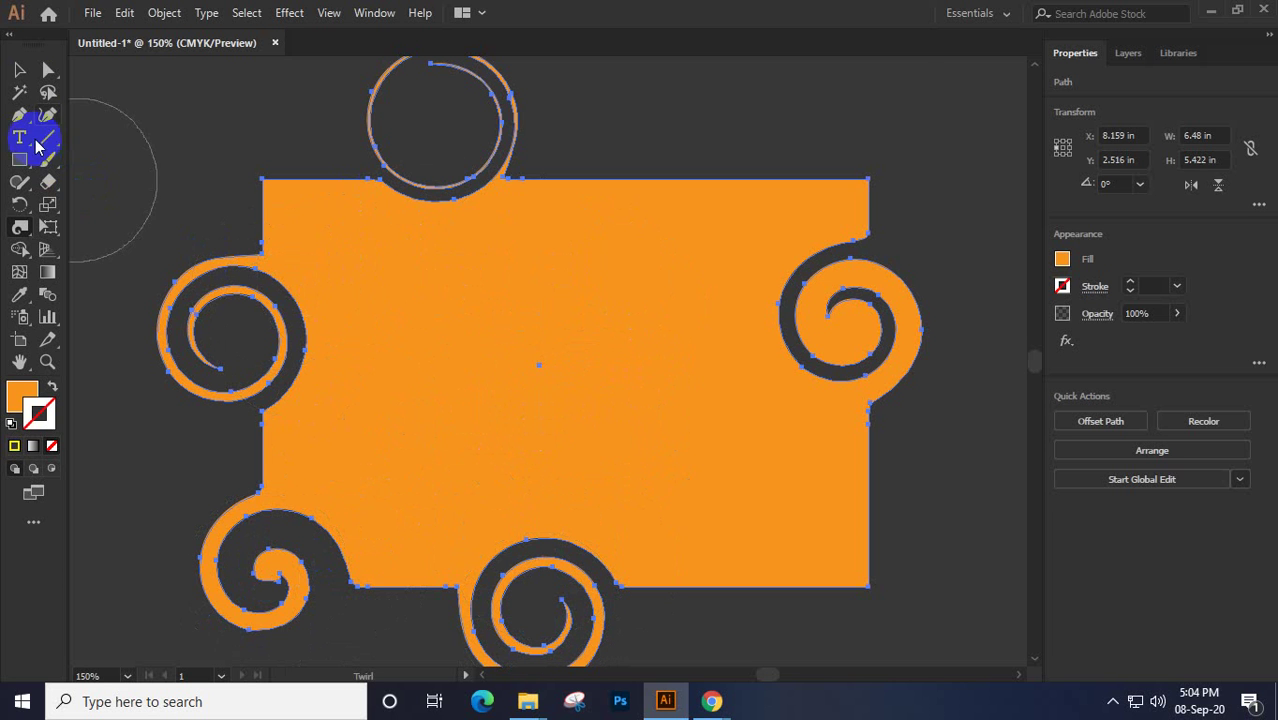
{"action": "left_click", "coordinate": [19, 72]}
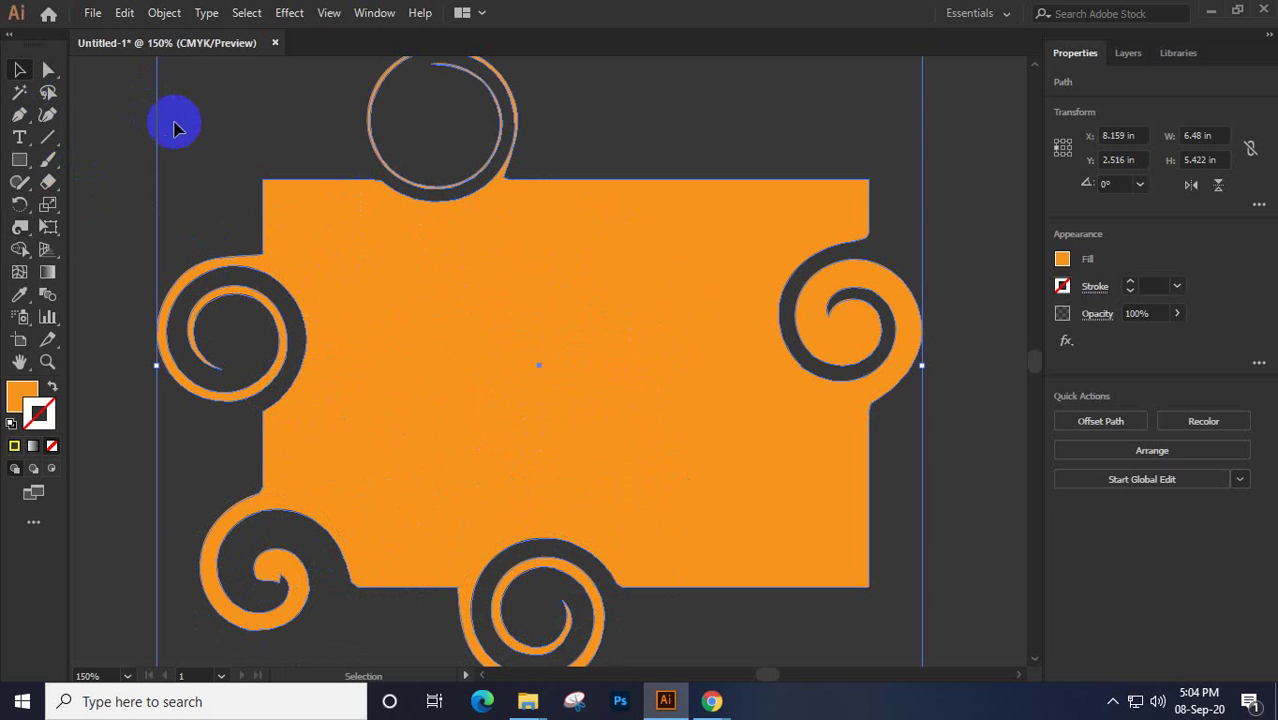
{"action": "left_click", "coordinate": [86, 240]}
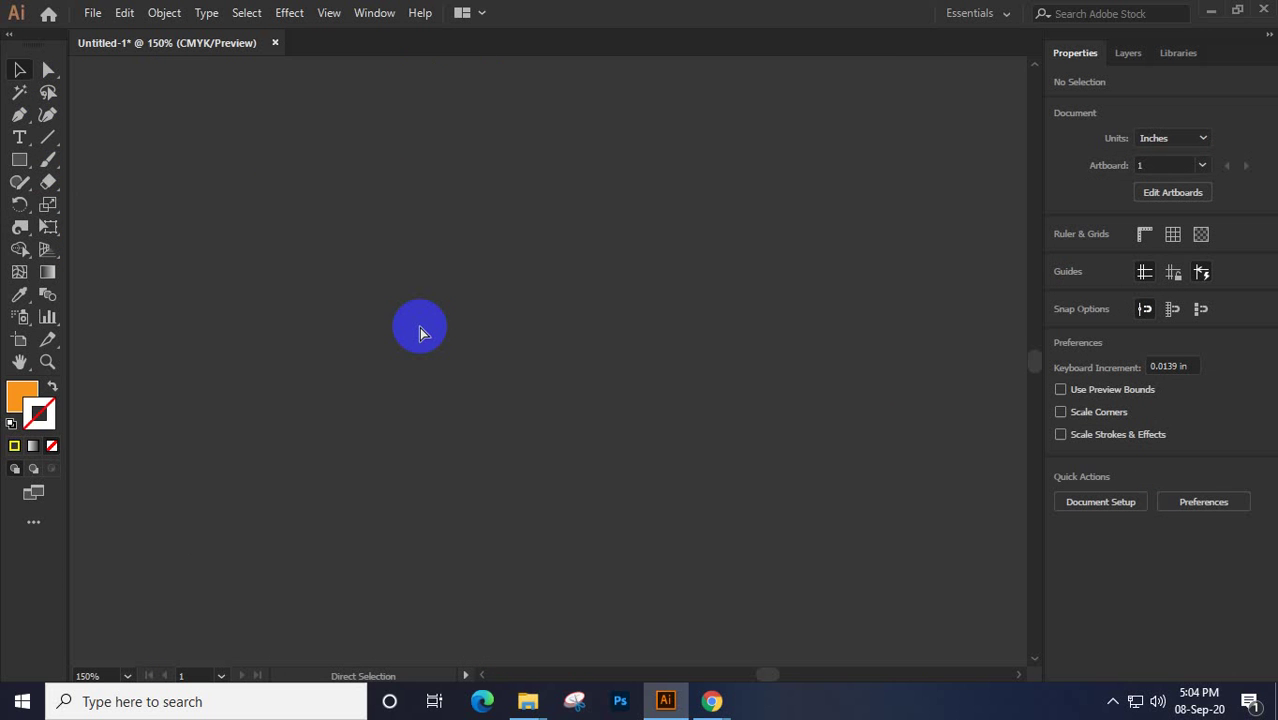
Undo to restore the plain orange rectangle and choose the Pucker Tool from the Width tool flyout
{"action": "key", "text": "ctrl+z"}
{"action": "left_click", "coordinate": [20, 230]}
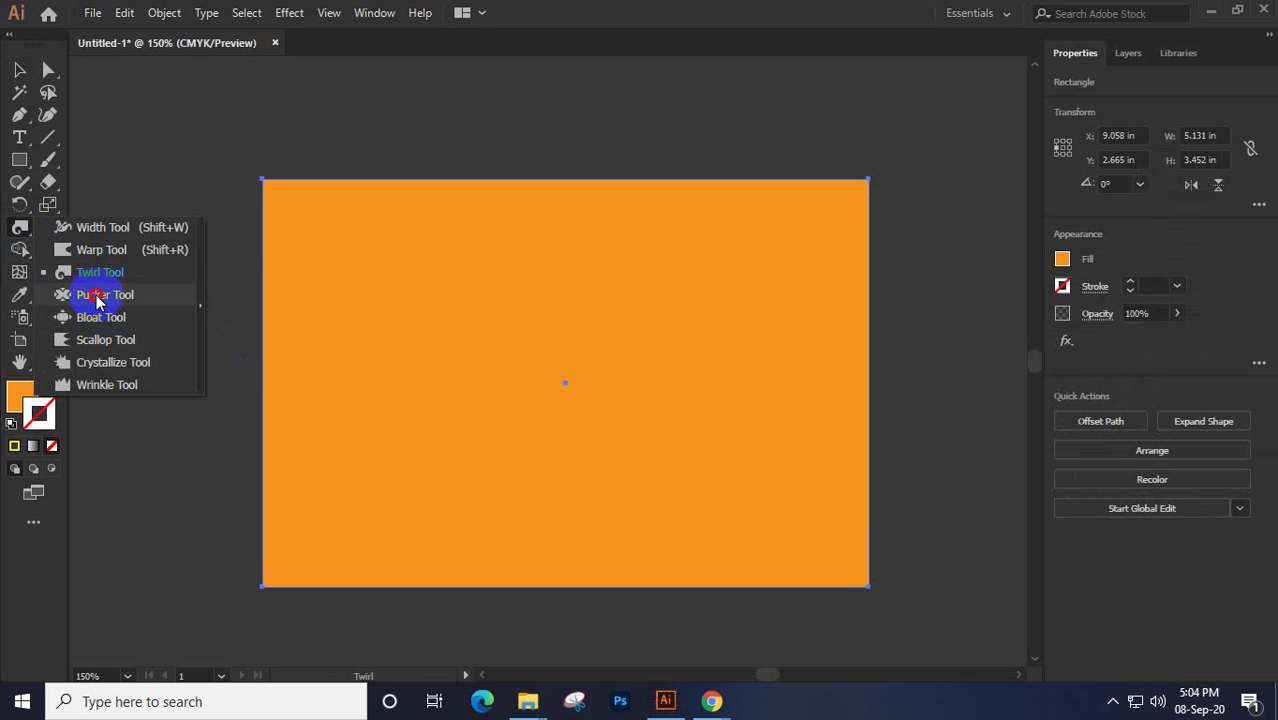
{"action": "left_click", "coordinate": [97, 296]}
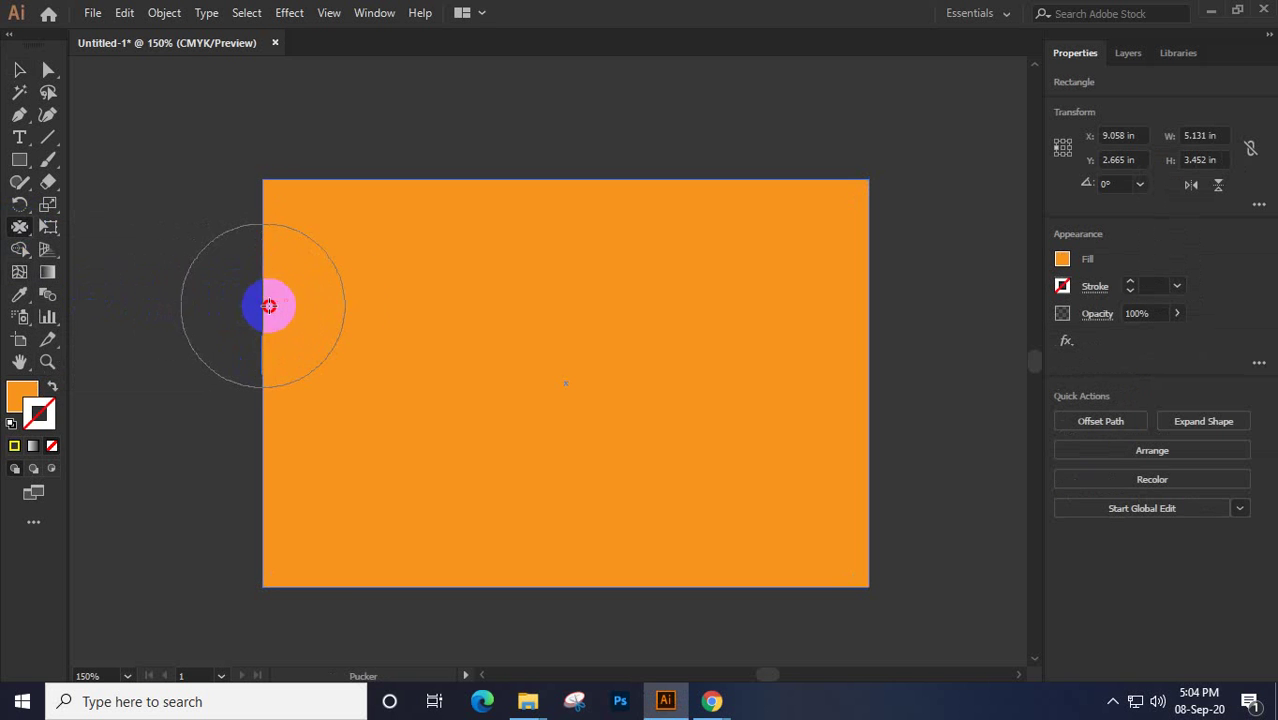
Pucker the rectangle's left, bottom and right edges, pinching a wedge-shaped notch into the left side
{"action": "mouse_move", "coordinate": [269, 305]}
{"action": "left_mouse_down"}
{"action": "mouse_move", "coordinate": [351, 305]}
{"action": "mouse_move", "coordinate": [280, 288]}
{"action": "mouse_move", "coordinate": [310, 292]}
{"action": "mouse_move", "coordinate": [320, 416]}
{"action": "mouse_move", "coordinate": [163, 425]}
{"action": "left_mouse_up"}
{"action": "mouse_move", "coordinate": [106, 470]}
{"action": "left_mouse_down"}
{"action": "mouse_move", "coordinate": [465, 337]}
{"action": "mouse_move", "coordinate": [516, 203]}
{"action": "mouse_move", "coordinate": [479, 211]}
{"action": "mouse_move", "coordinate": [365, 585]}
{"action": "left_mouse_up"}
{"action": "mouse_move", "coordinate": [392, 544]}
{"action": "left_mouse_down"}
{"action": "mouse_move", "coordinate": [252, 529]}
{"action": "mouse_move", "coordinate": [264, 529]}
{"action": "mouse_move", "coordinate": [275, 582]}
{"action": "mouse_move", "coordinate": [554, 593]}
{"action": "mouse_move", "coordinate": [738, 574]}
{"action": "mouse_move", "coordinate": [860, 587]}
{"action": "mouse_move", "coordinate": [892, 553]}
{"action": "mouse_move", "coordinate": [891, 510]}
{"action": "mouse_move", "coordinate": [864, 518]}
{"action": "mouse_move", "coordinate": [853, 539]}
{"action": "mouse_move", "coordinate": [839, 494]}
{"action": "left_mouse_up"}
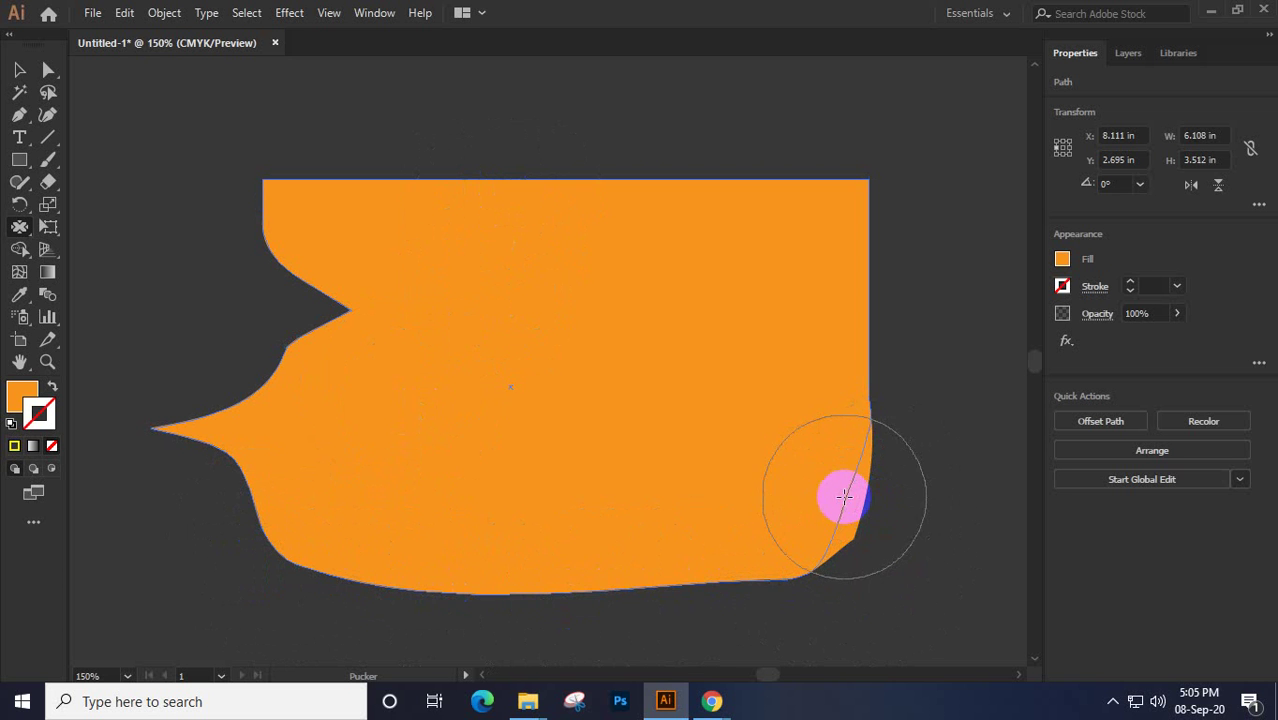
{"action": "mouse_move", "coordinate": [856, 400]}
{"action": "left_mouse_down"}
{"action": "mouse_move", "coordinate": [870, 200]}
{"action": "mouse_move", "coordinate": [827, 240]}
{"action": "mouse_move", "coordinate": [759, 194]}
{"action": "mouse_move", "coordinate": [263, 200]}
{"action": "mouse_move", "coordinate": [305, 205]}
{"action": "mouse_move", "coordinate": [314, 222]}
{"action": "mouse_move", "coordinate": [280, 343]}
{"action": "mouse_move", "coordinate": [194, 429]}
{"action": "mouse_move", "coordinate": [263, 438]}
{"action": "left_mouse_up"}
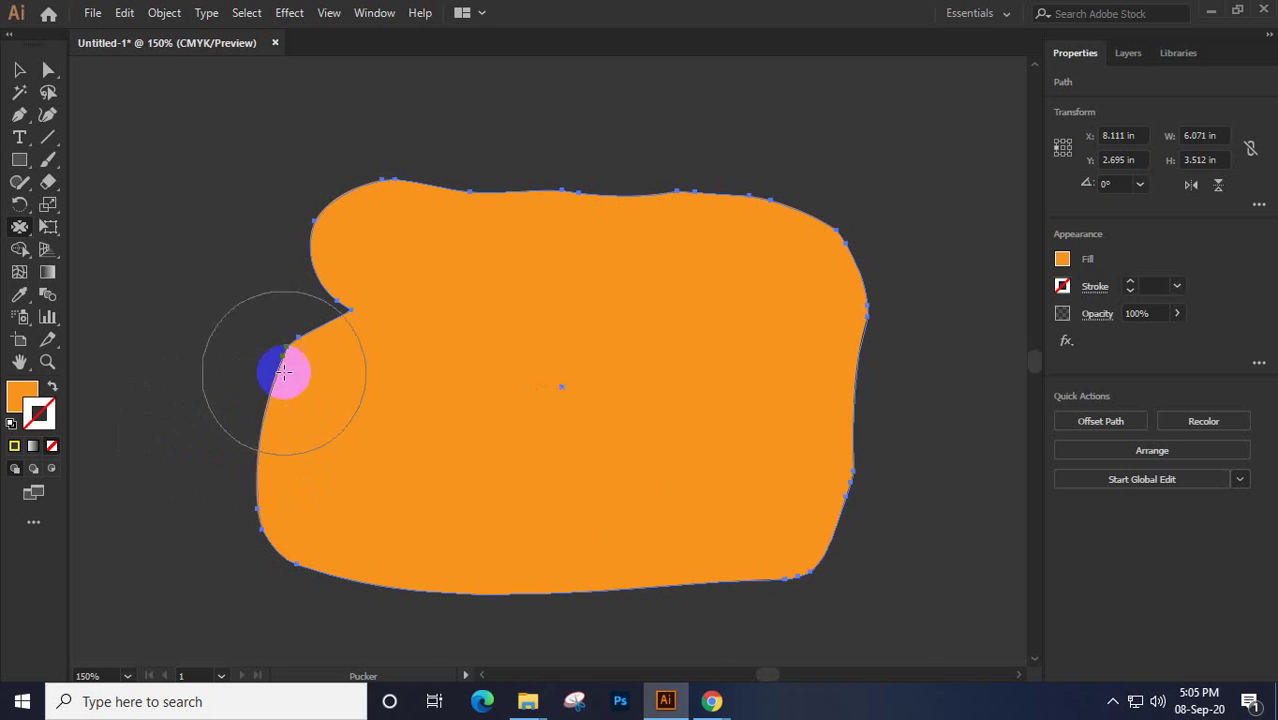
{"action": "mouse_move", "coordinate": [285, 372]}
{"action": "left_mouse_down"}
{"action": "mouse_move", "coordinate": [274, 423]}
{"action": "mouse_move", "coordinate": [294, 526]}
{"action": "mouse_move", "coordinate": [356, 542]}
{"action": "left_mouse_up"}
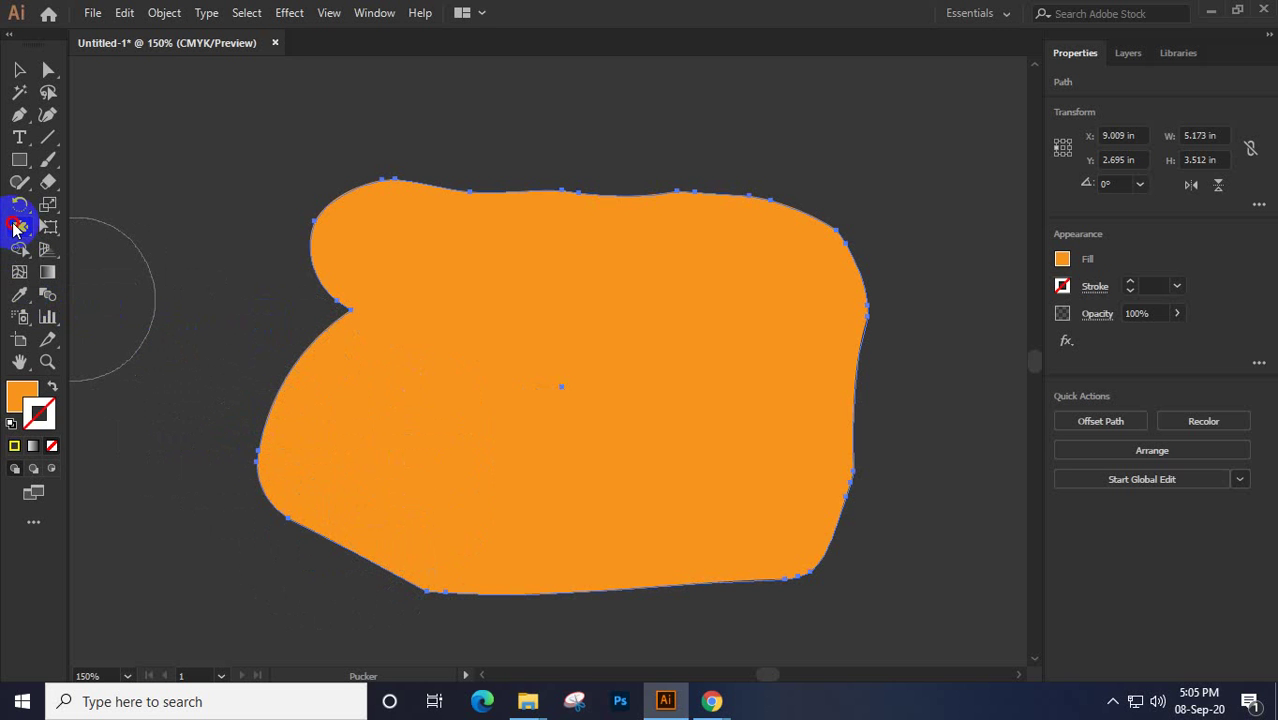
Bloat the left side and top-left corner into round lobes, then cut the shape with Ctrl+X
{"action": "left_click_drag", "start_coordinate": [15, 228], "coordinate": [100, 318]}
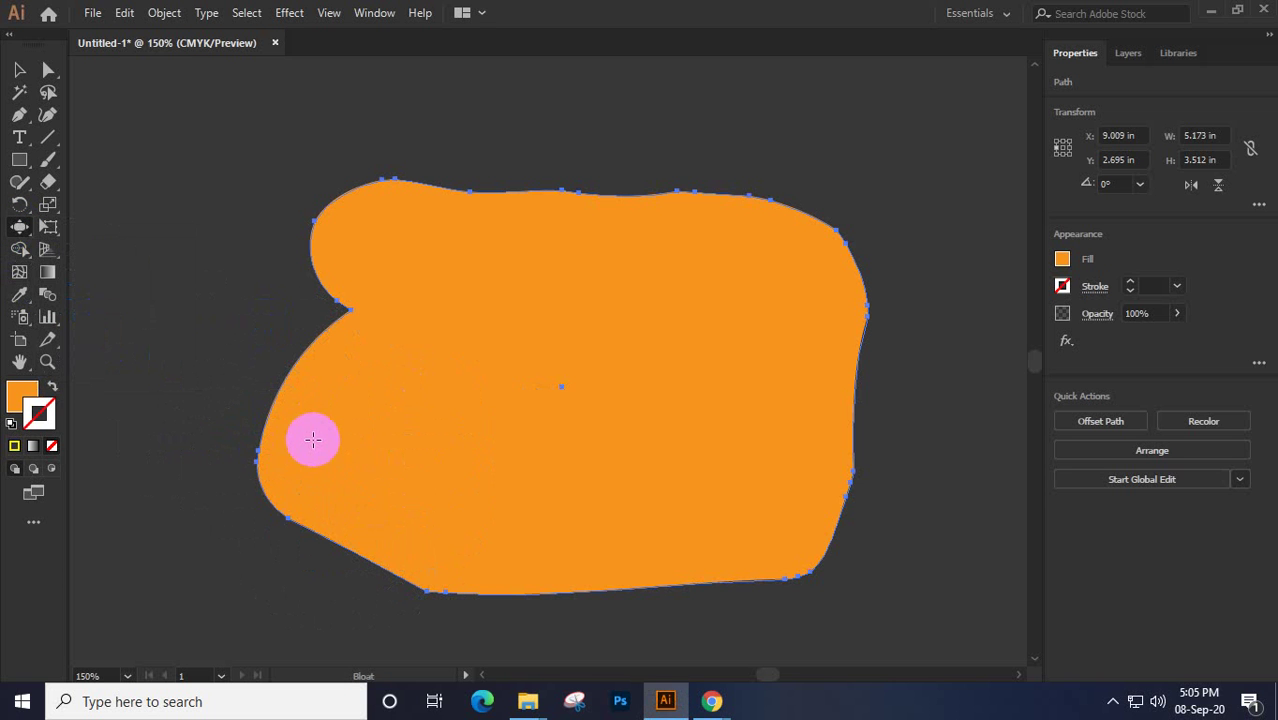
{"action": "mouse_move", "coordinate": [313, 440]}
{"action": "left_mouse_down"}
{"action": "mouse_move", "coordinate": [277, 431]}
{"action": "mouse_move", "coordinate": [294, 437]}
{"action": "mouse_move", "coordinate": [258, 398]}
{"action": "mouse_move", "coordinate": [285, 362]}
{"action": "left_mouse_up"}
{"action": "left_click", "coordinate": [376, 183]}
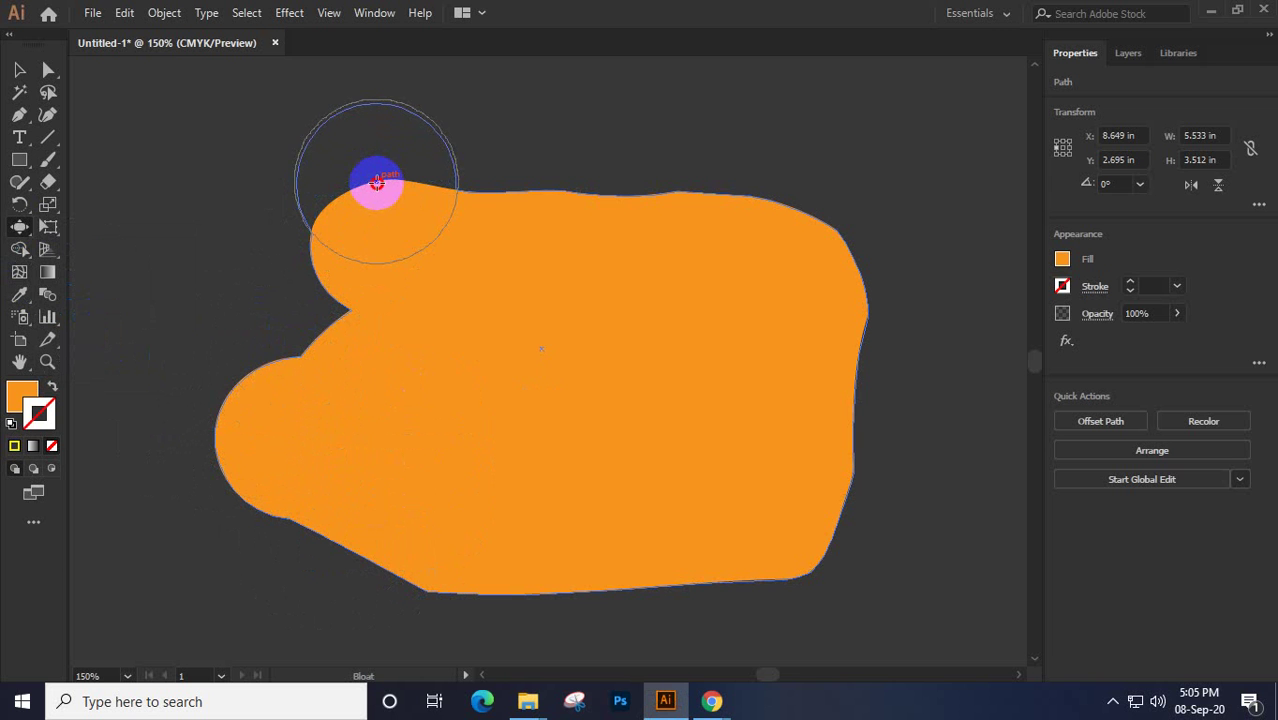
{"action": "left_click_drag", "start_coordinate": [376, 183], "coordinate": [377, 184]}
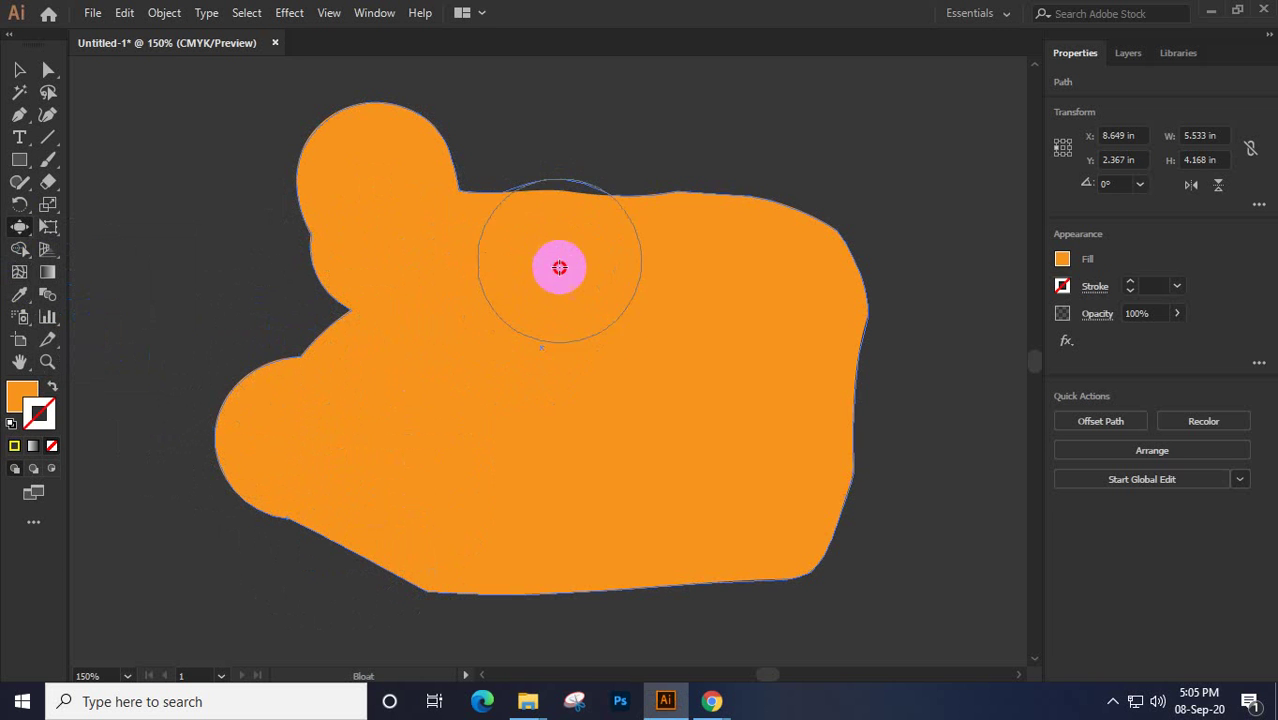
{"action": "mouse_move", "coordinate": [552, 373]}
{"action": "left_mouse_down"}
{"action": "mouse_move", "coordinate": [585, 200]}
{"action": "mouse_move", "coordinate": [590, 311]}
{"action": "mouse_move", "coordinate": [597, 284]}
{"action": "left_mouse_up"}
{"action": "left_click", "coordinate": [18, 70]}
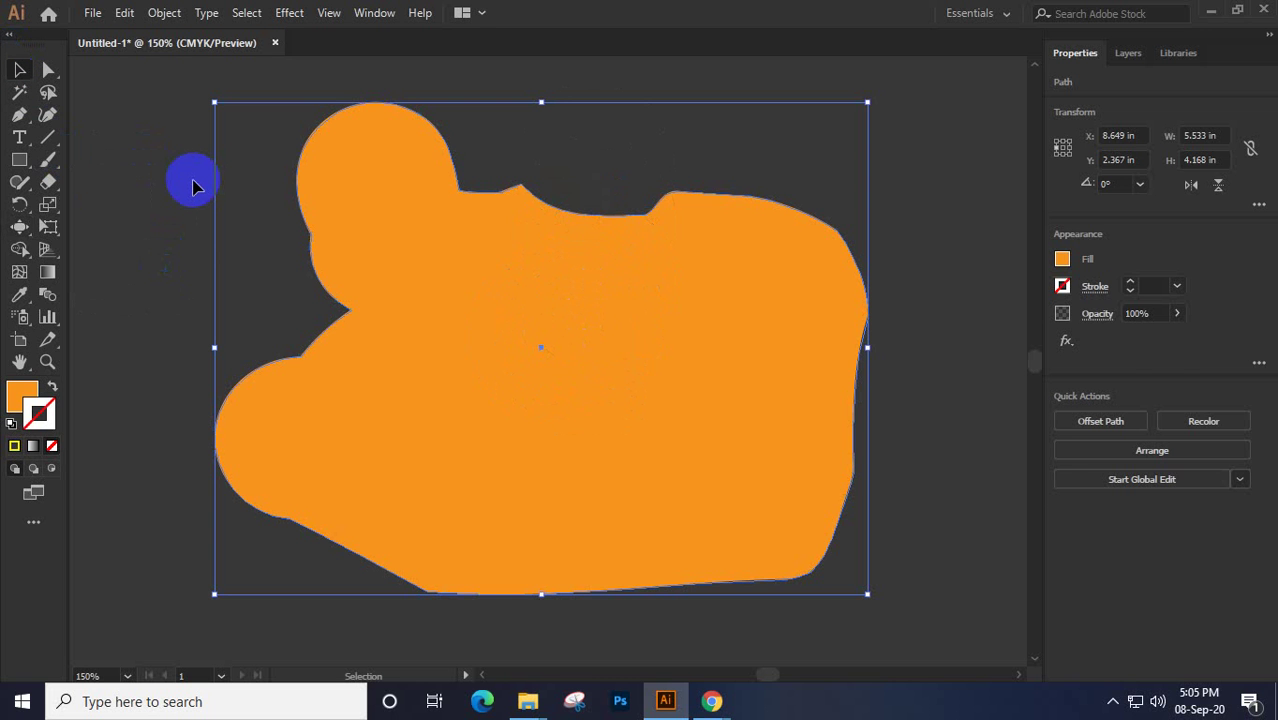
{"action": "key", "text": "ctrl+x"}
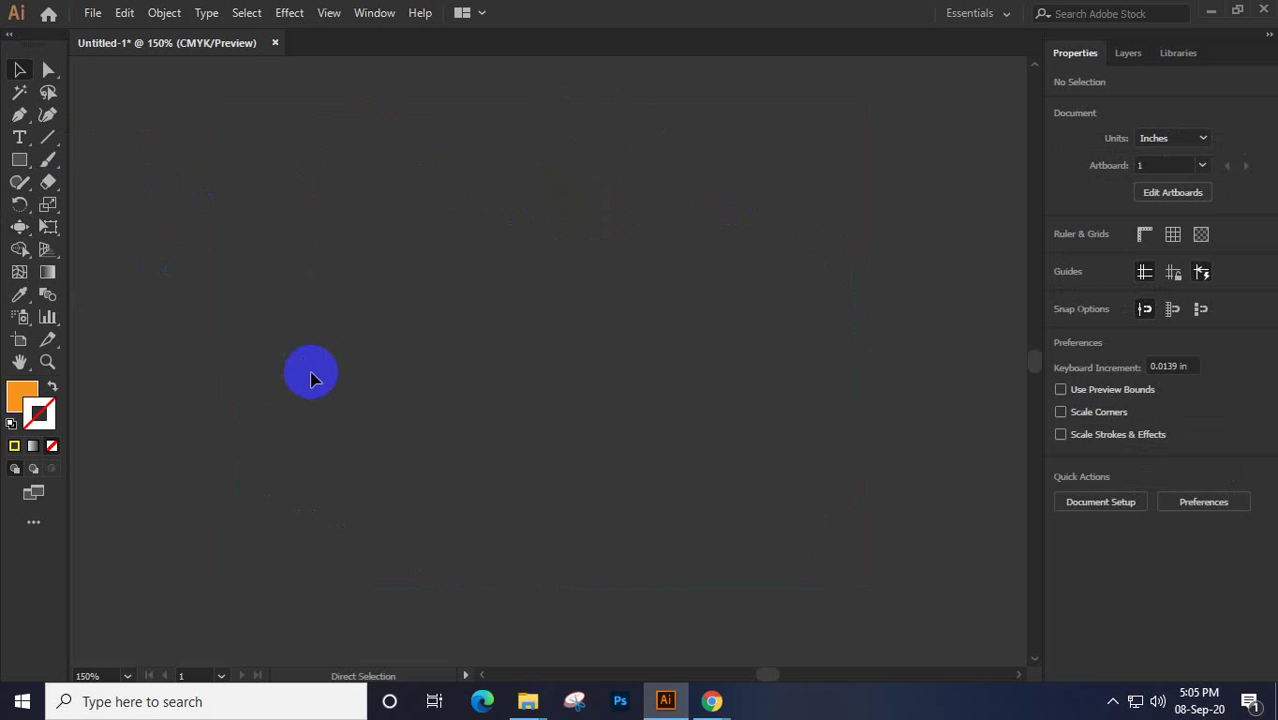
Paste the plain rectangle back, bloat its left edge outward and dent its top and bottom edges
{"action": "key", "text": "ctrl+v"}
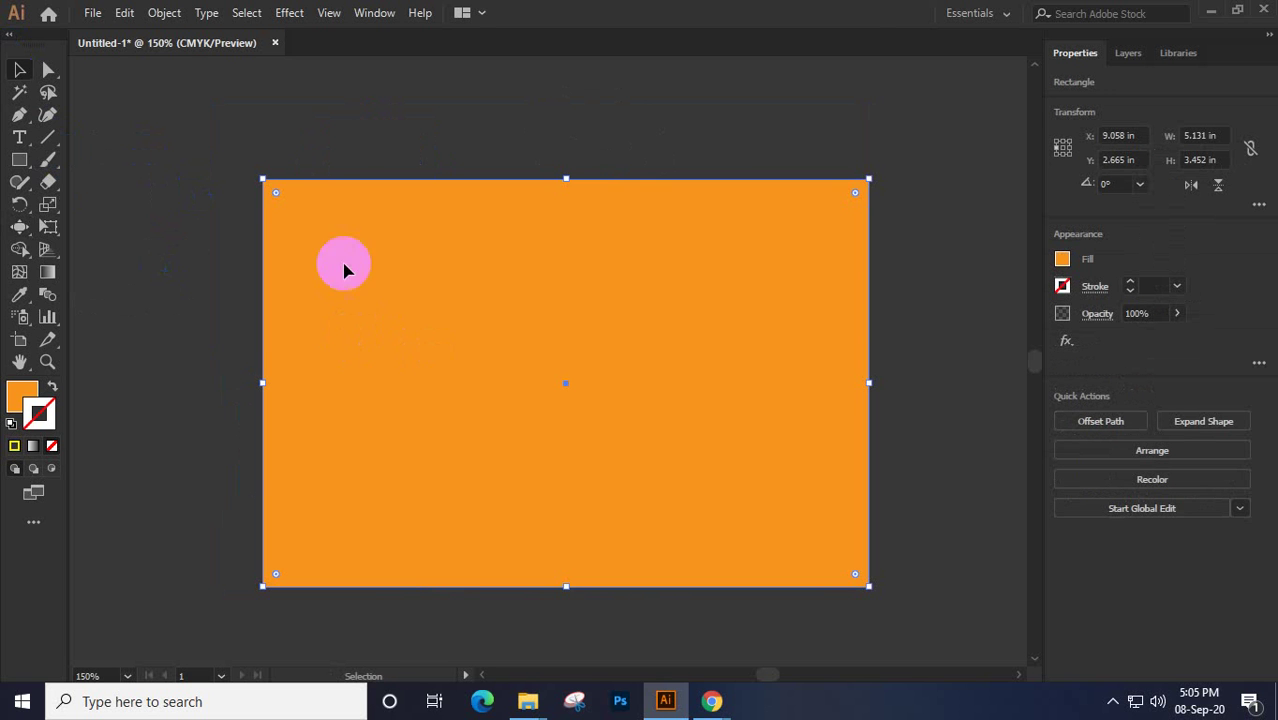
{"action": "left_click", "coordinate": [20, 225]}
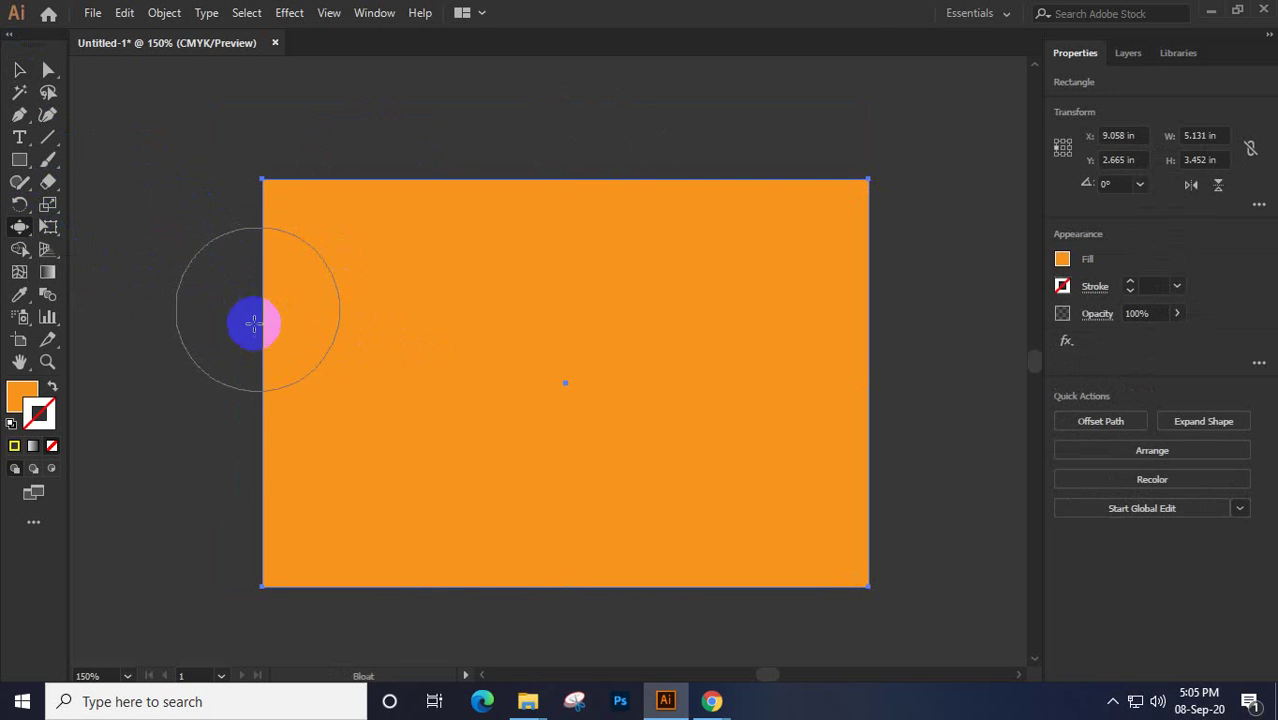
{"action": "mouse_move", "coordinate": [290, 400]}
{"action": "left_mouse_down"}
{"action": "mouse_move", "coordinate": [285, 371]}
{"action": "mouse_move", "coordinate": [262, 376]}
{"action": "left_mouse_up"}
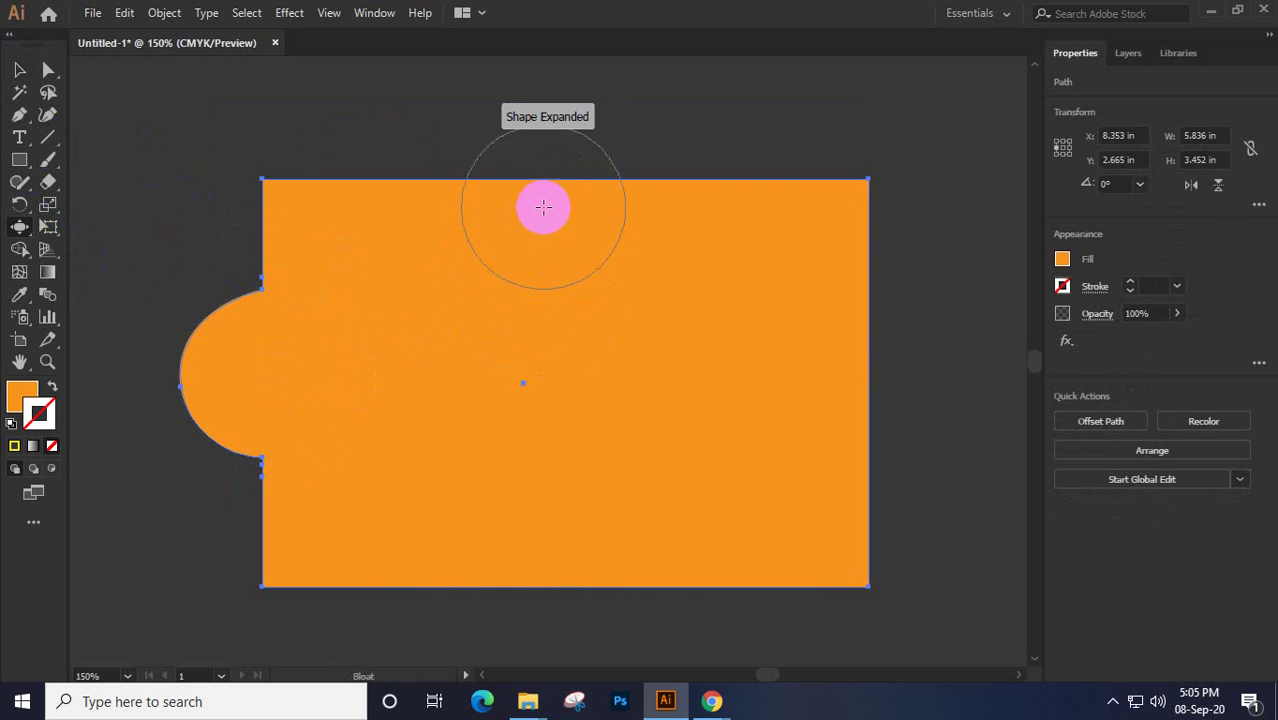
{"action": "mouse_move", "coordinate": [543, 207]}
{"action": "left_mouse_down"}
{"action": "mouse_move", "coordinate": [542, 157]}
{"action": "mouse_move", "coordinate": [555, 235]}
{"action": "left_mouse_up"}
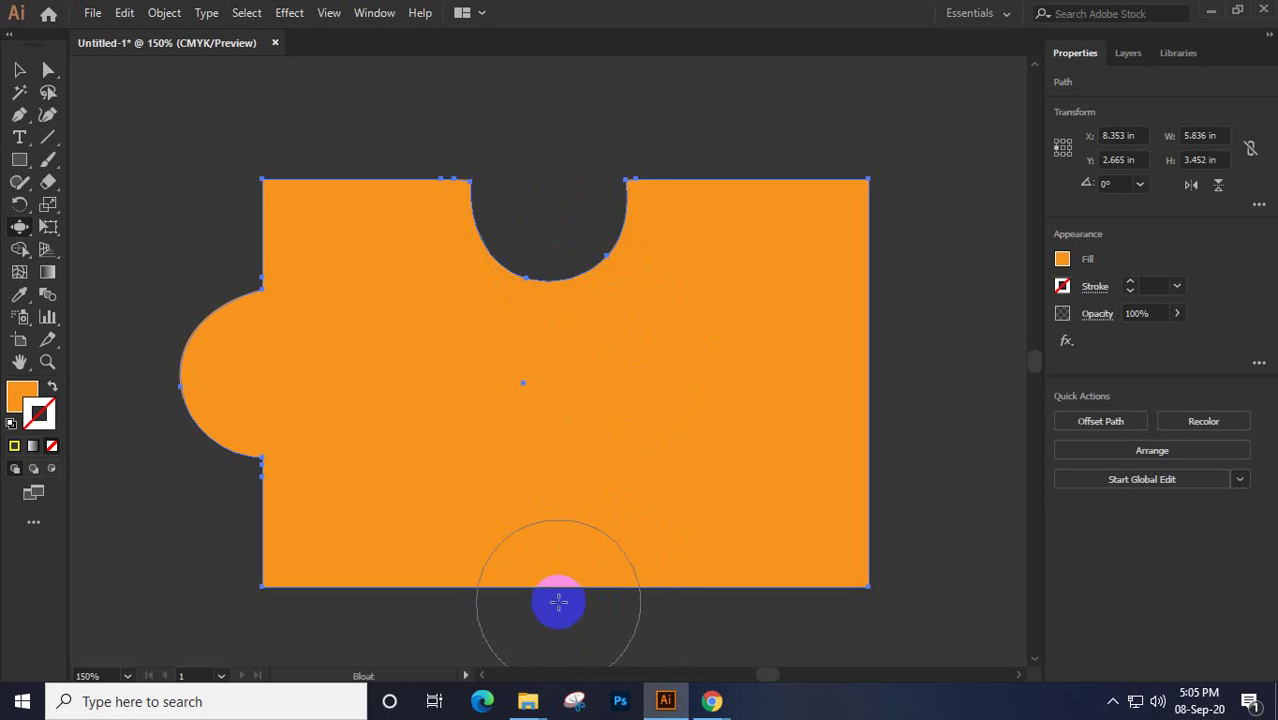
{"action": "left_click_drag", "start_coordinate": [558, 601], "coordinate": [558, 648]}
{"action": "mouse_move", "coordinate": [853, 394]}
{"action": "left_mouse_down"}
{"action": "mouse_move", "coordinate": [864, 368]}
{"action": "mouse_move", "coordinate": [884, 369]}
{"action": "mouse_move", "coordinate": [842, 363]}
{"action": "mouse_move", "coordinate": [896, 371]}
{"action": "mouse_move", "coordinate": [877, 385]}
{"action": "left_mouse_up"}
{"action": "key", "text": "ctrl+z"}
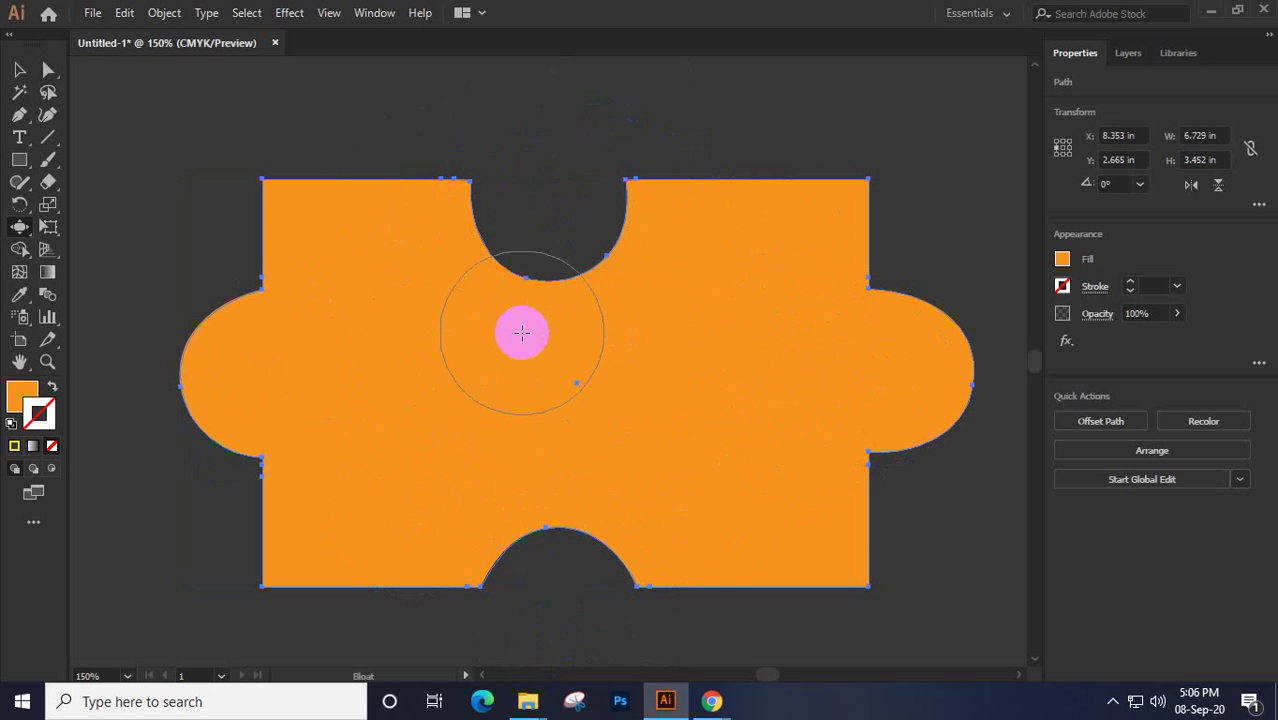
Bulge the left part of the top edge, dent the top-right edge, and select the puzzle-like shape
{"action": "mouse_move", "coordinate": [531, 230]}
{"action": "left_mouse_down"}
{"action": "mouse_move", "coordinate": [557, 288]}
{"action": "mouse_move", "coordinate": [294, 397]}
{"action": "mouse_move", "coordinate": [282, 374]}
{"action": "mouse_move", "coordinate": [351, 171]}
{"action": "mouse_move", "coordinate": [354, 198]}
{"action": "left_mouse_up"}
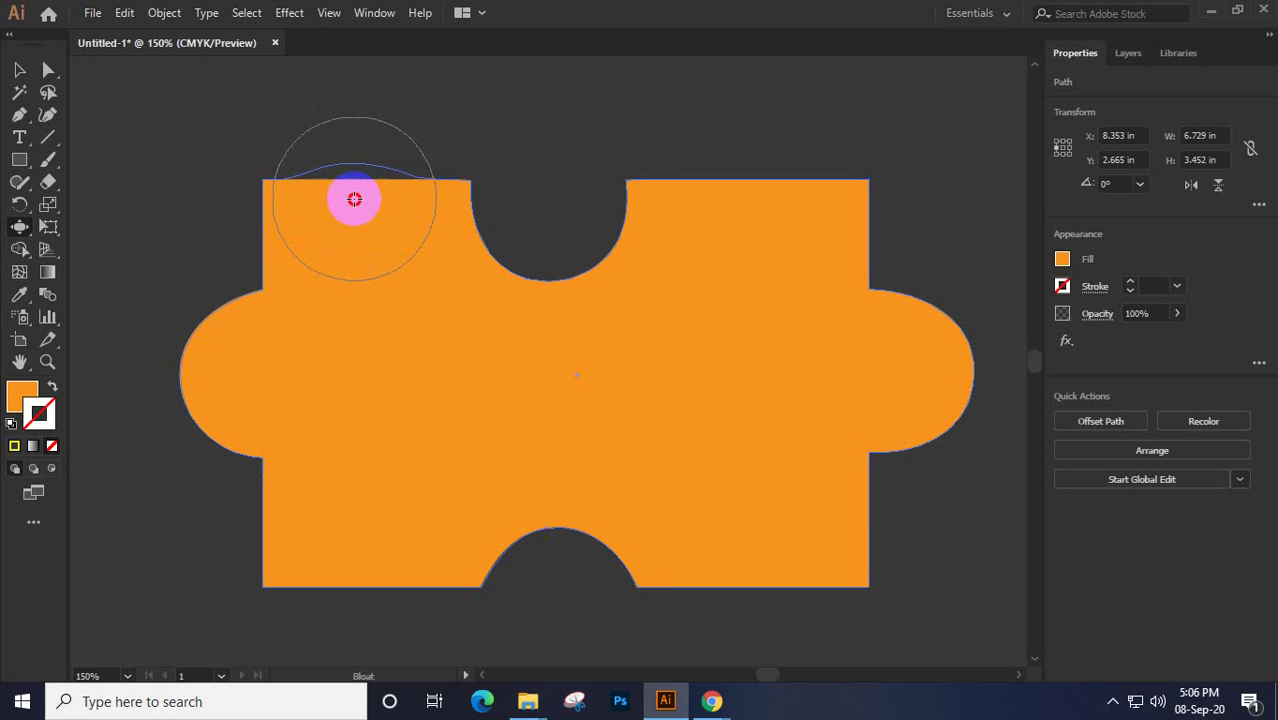
{"action": "left_click_drag", "start_coordinate": [354, 198], "coordinate": [354, 198]}
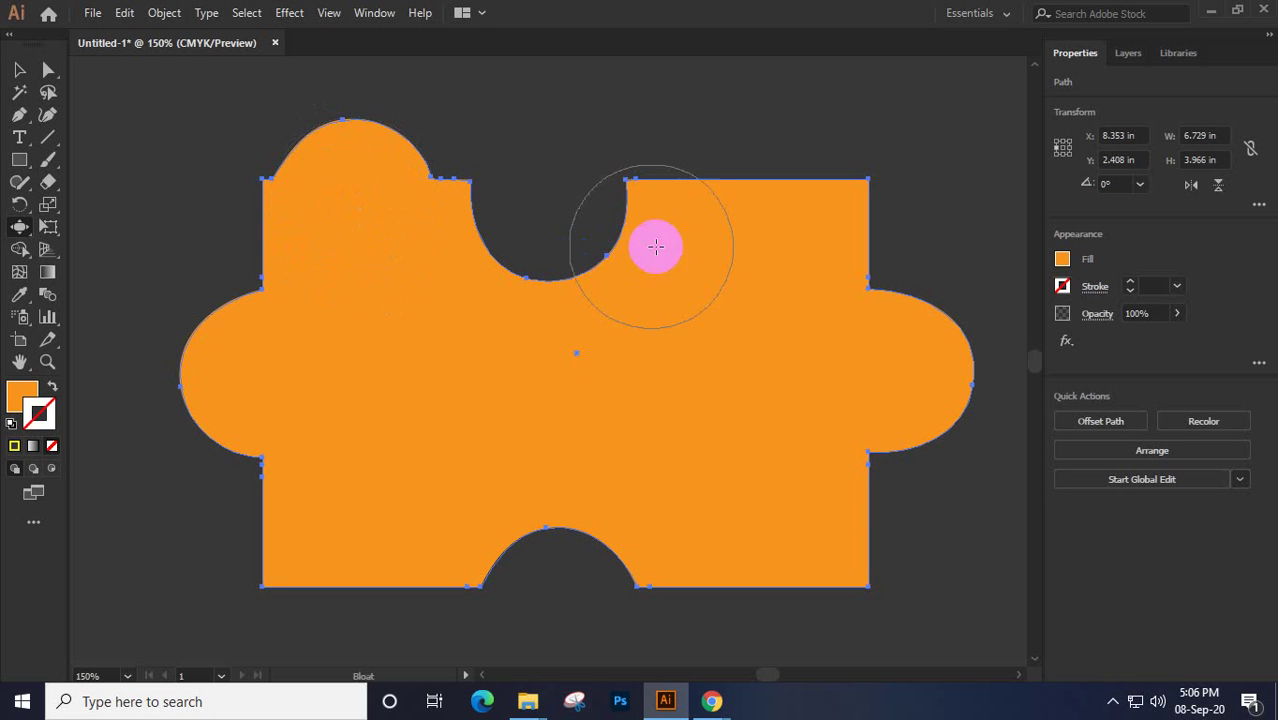
{"action": "mouse_move", "coordinate": [653, 246]}
{"action": "left_mouse_down"}
{"action": "mouse_move", "coordinate": [704, 217]}
{"action": "mouse_move", "coordinate": [735, 168]}
{"action": "mouse_move", "coordinate": [671, 231]}
{"action": "left_mouse_up"}
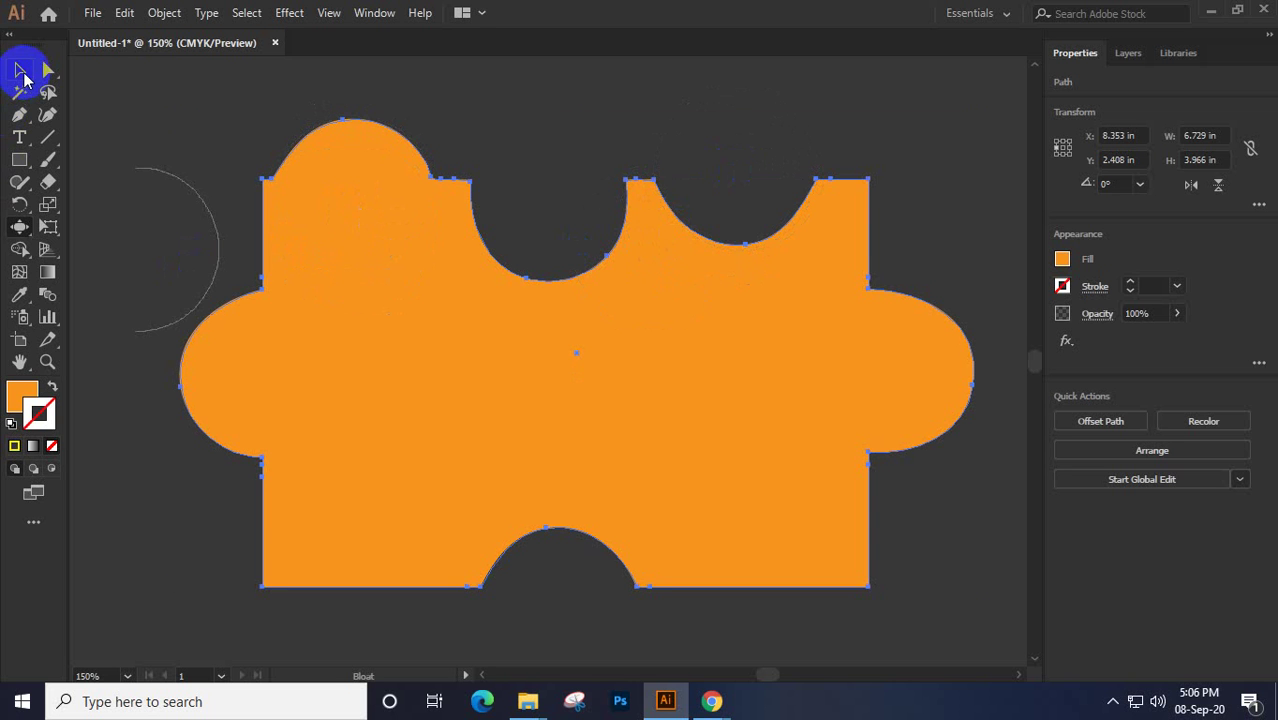
{"action": "left_click", "coordinate": [20, 70]}
{"action": "left_click", "coordinate": [268, 158]}
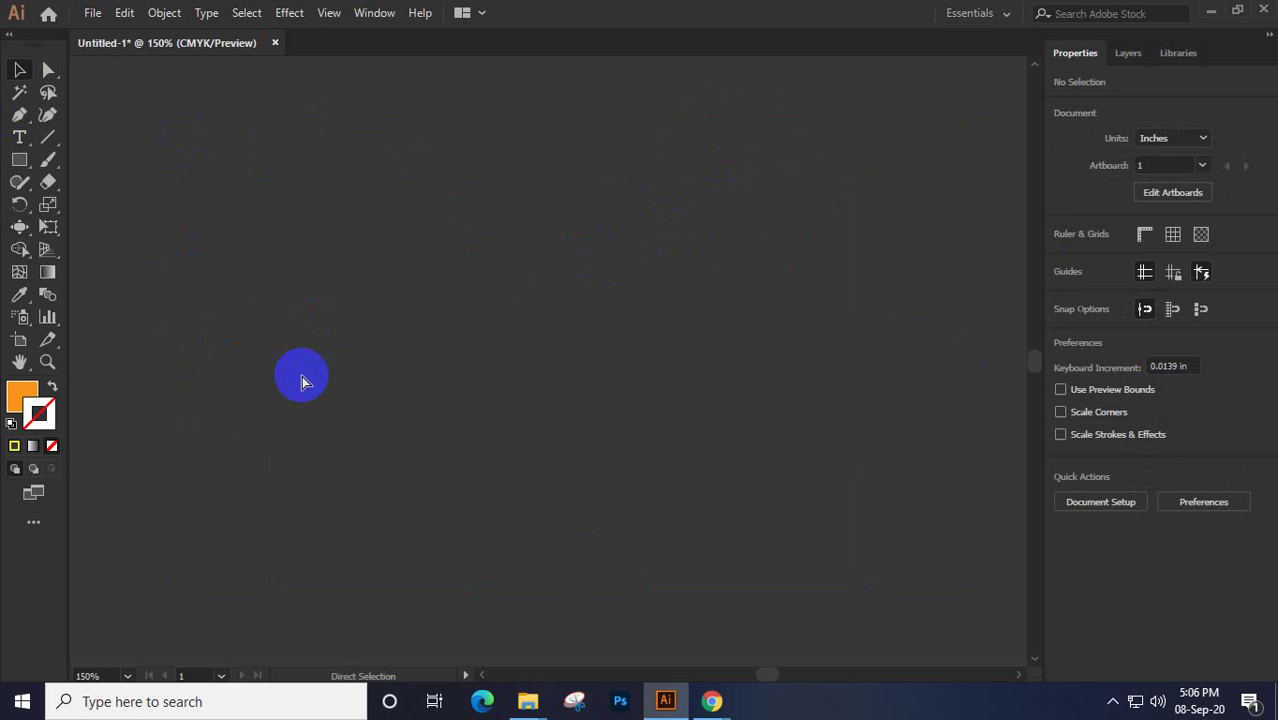
Draw a 2.143 × 2.143 in square with no fill and a 6 pt orange stroke
{"action": "left_click", "coordinate": [19, 183]}
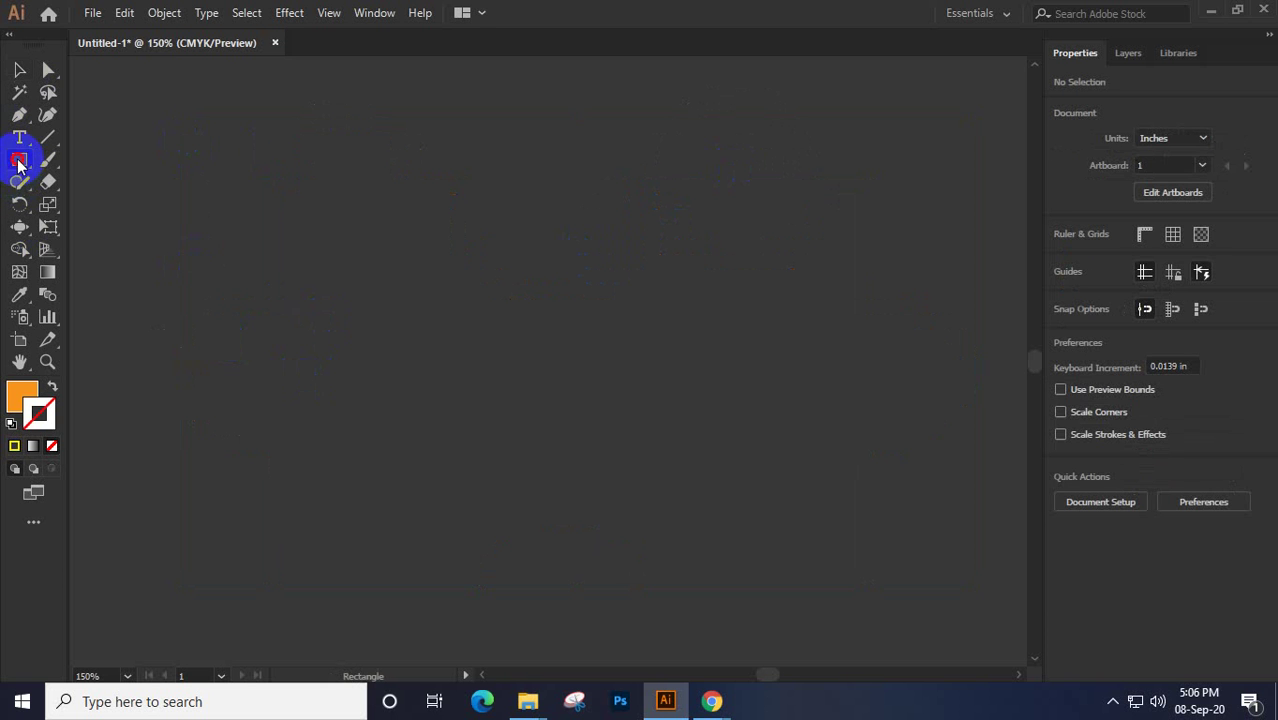
{"action": "left_click_drag", "start_coordinate": [406, 242], "coordinate": [658, 467]}
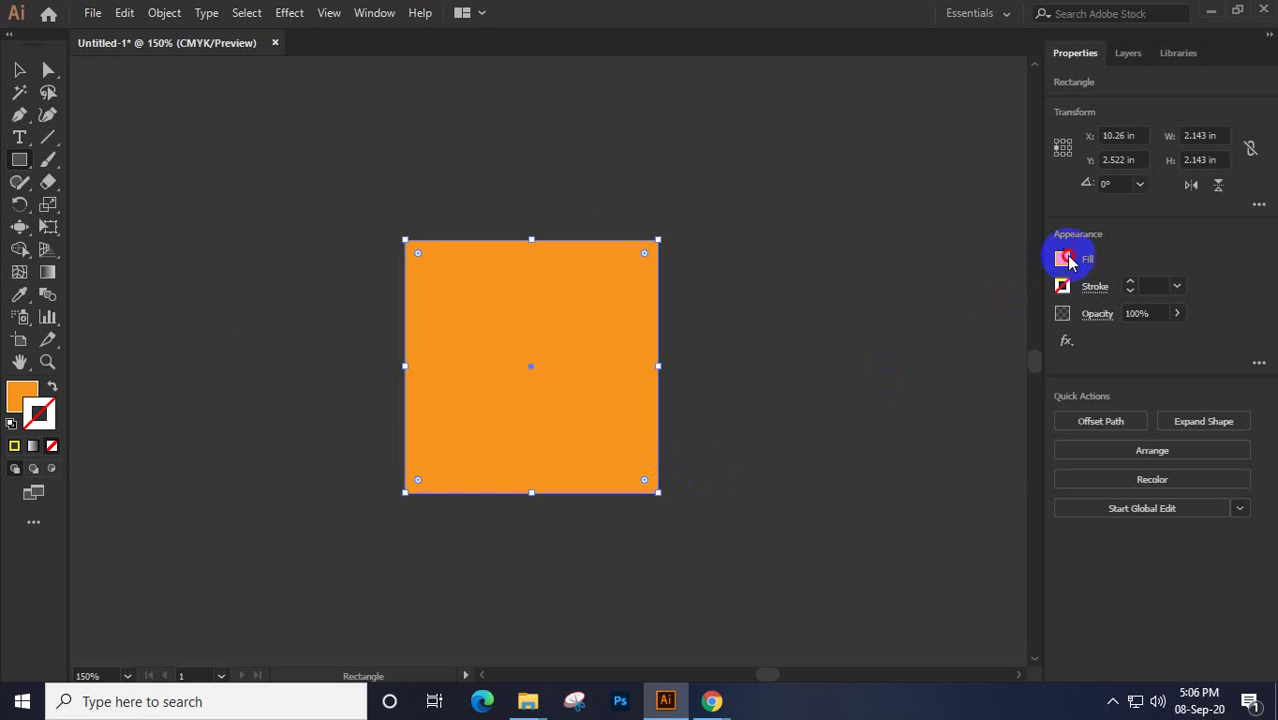
{"action": "left_click", "coordinate": [1062, 259]}
{"action": "left_click", "coordinate": [858, 327]}
{"action": "left_click", "coordinate": [1062, 259]}
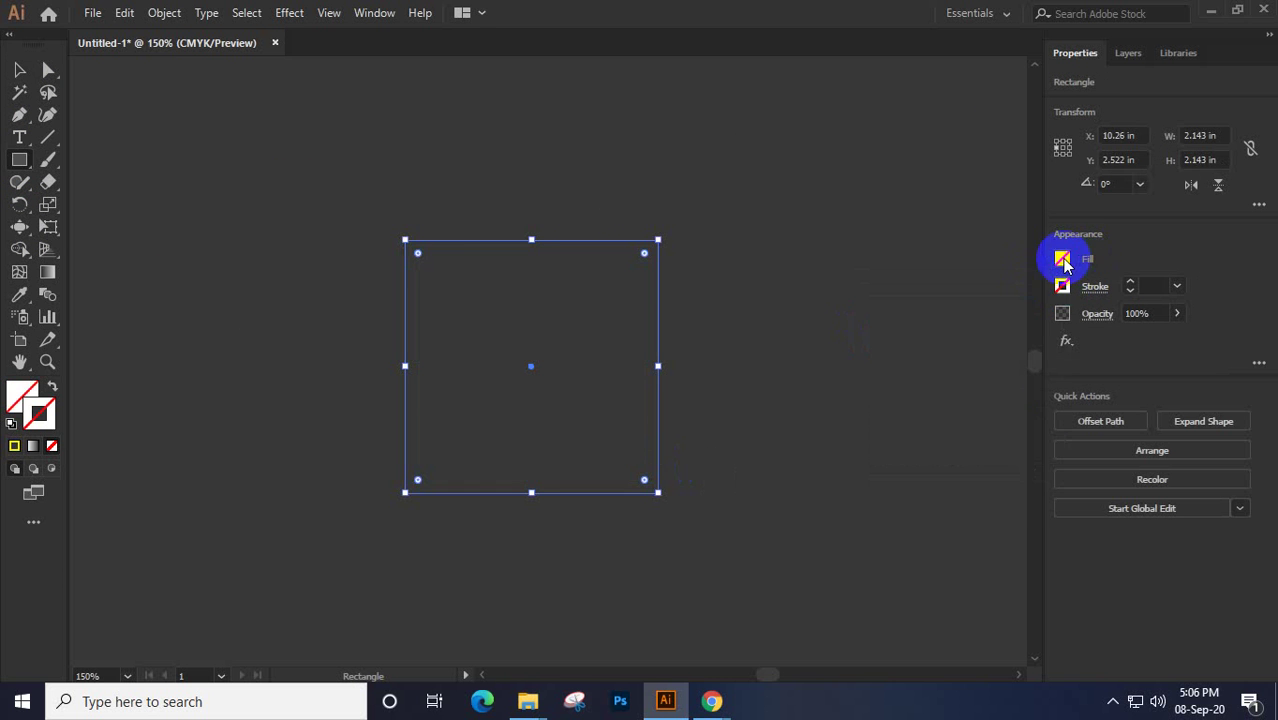
{"action": "left_click", "coordinate": [1062, 286]}
{"action": "left_click", "coordinate": [1029, 353]}
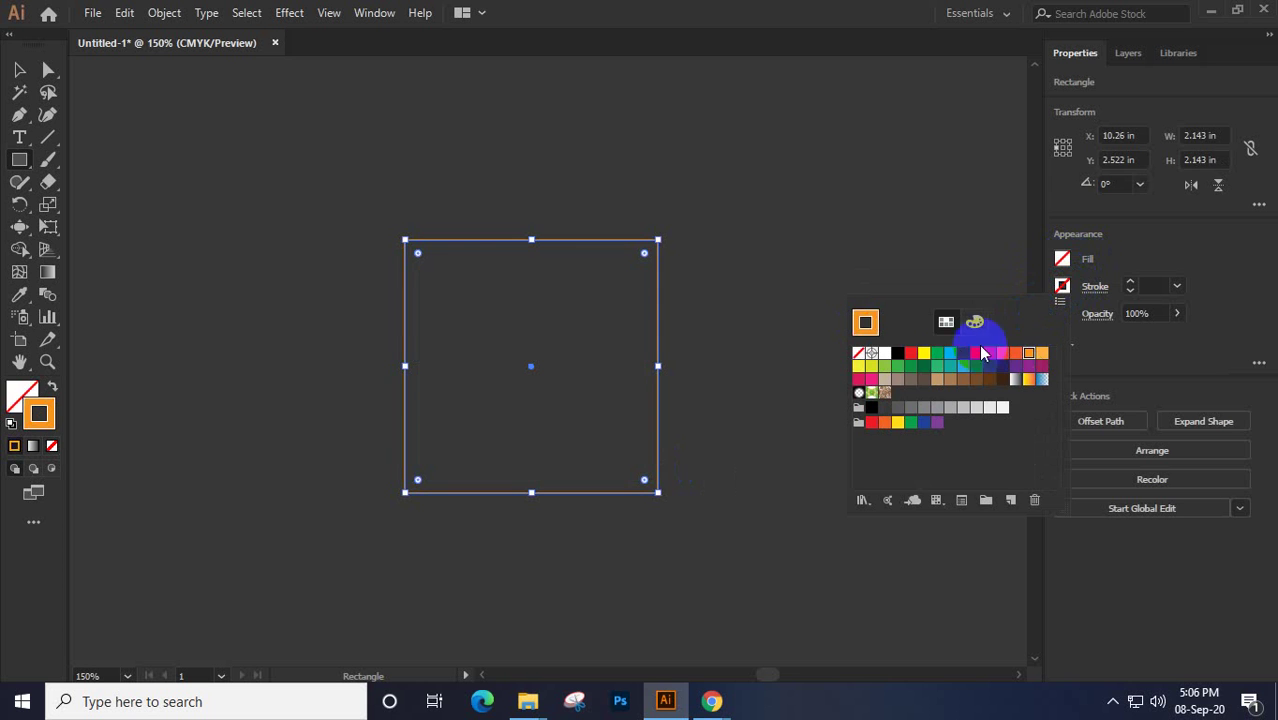
{"action": "left_click", "coordinate": [1062, 259]}
{"action": "left_click", "coordinate": [1148, 287]}
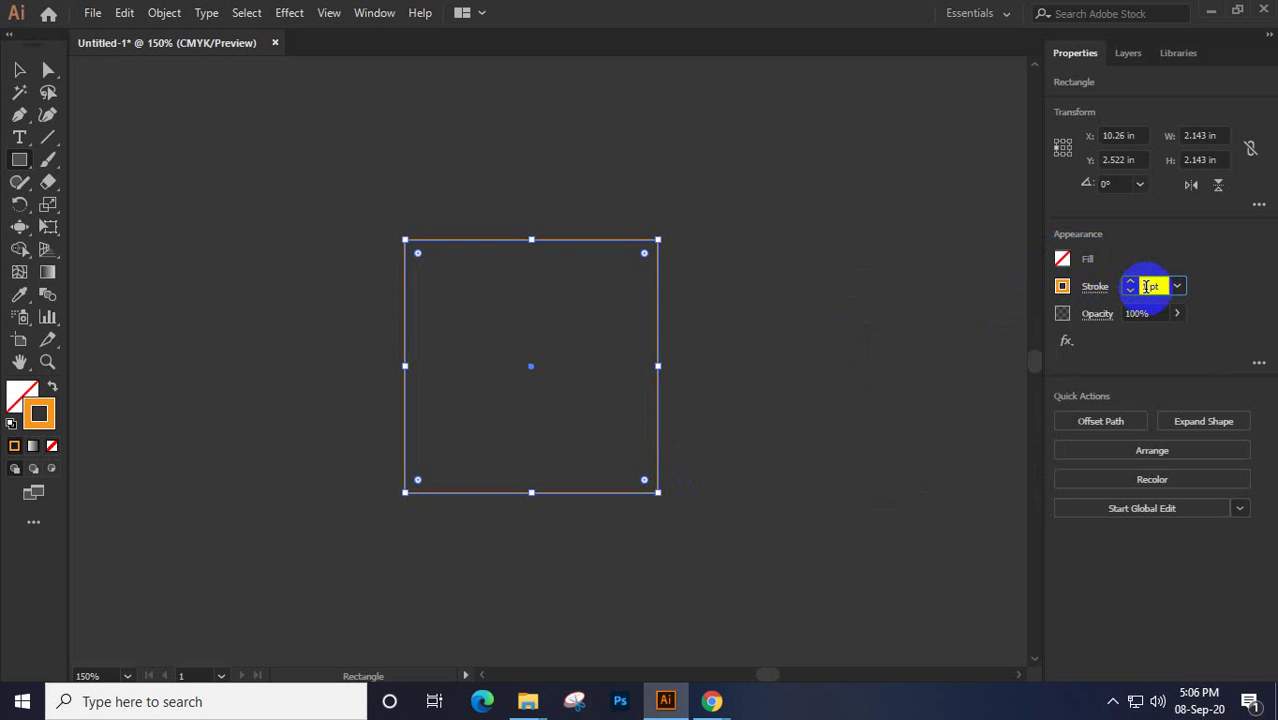
{"action": "type", "text": "6"}
{"action": "key", "text": "Return"}
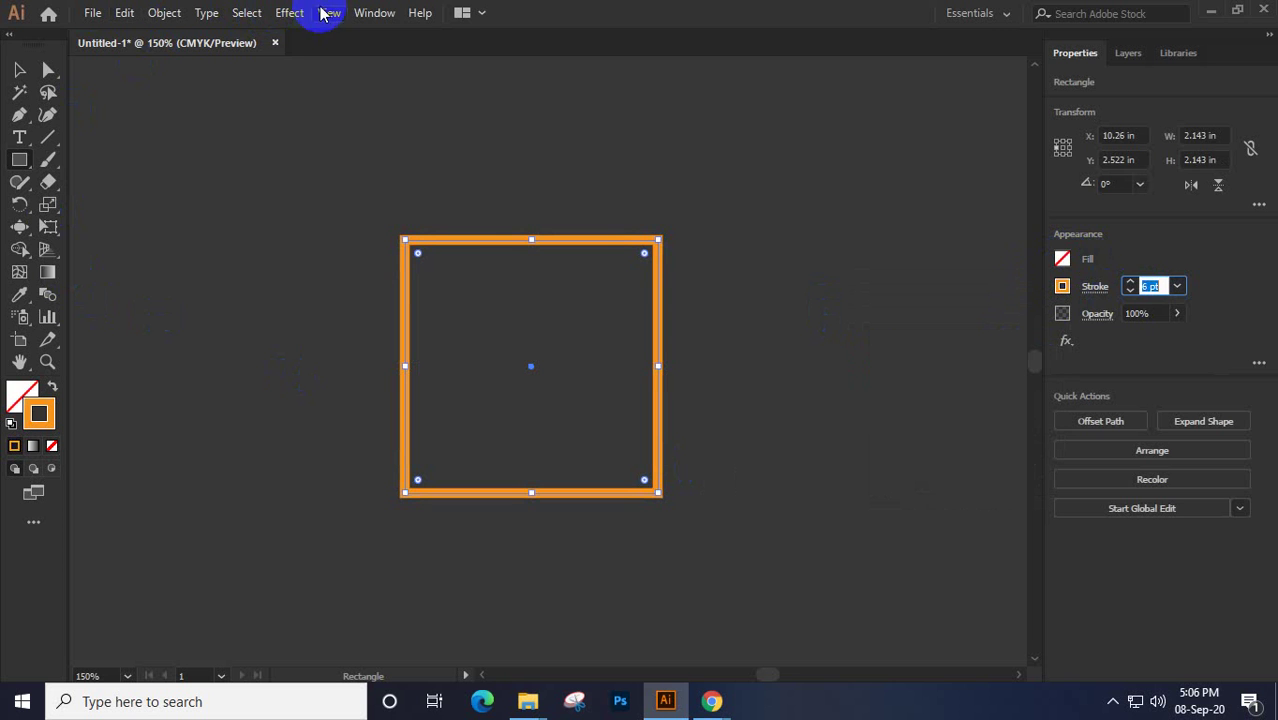
{"action": "left_click", "coordinate": [287, 14]}
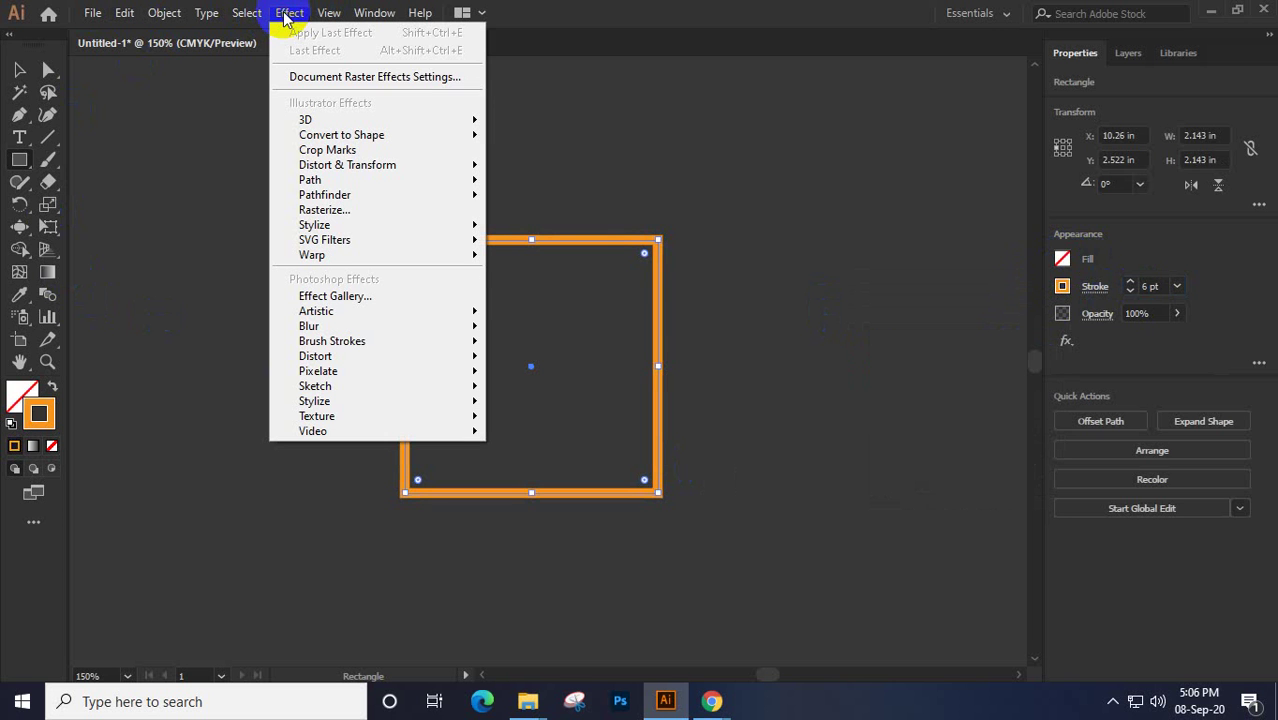
{"action": "mouse_move", "coordinate": [341, 180]}
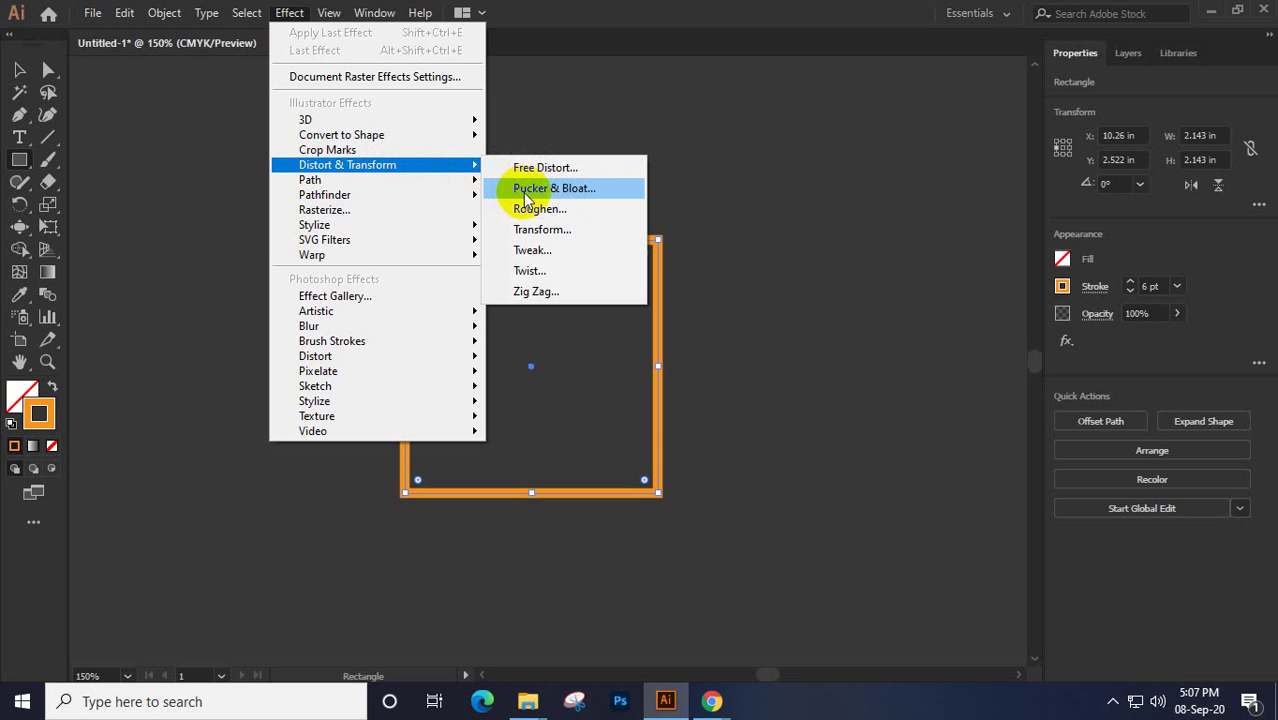
{"action": "left_click", "coordinate": [566, 192]}
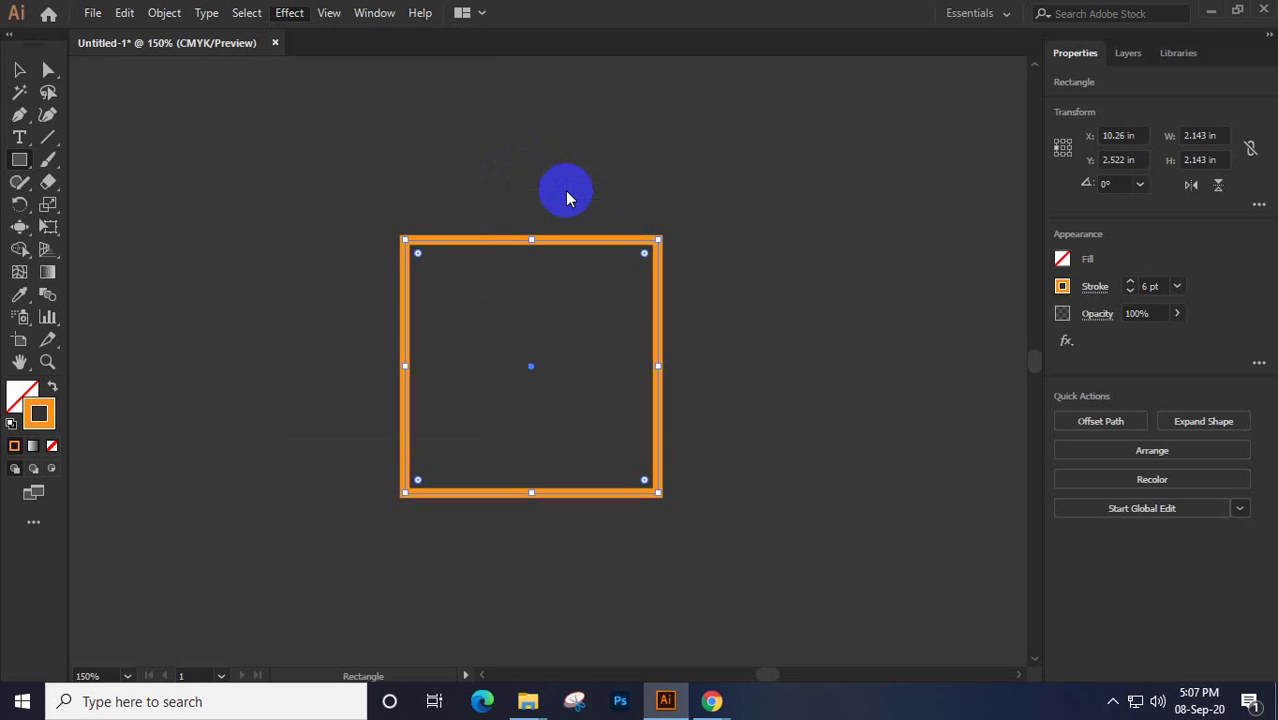
{"action": "left_click_drag", "start_coordinate": [612, 369], "coordinate": [861, 98]}
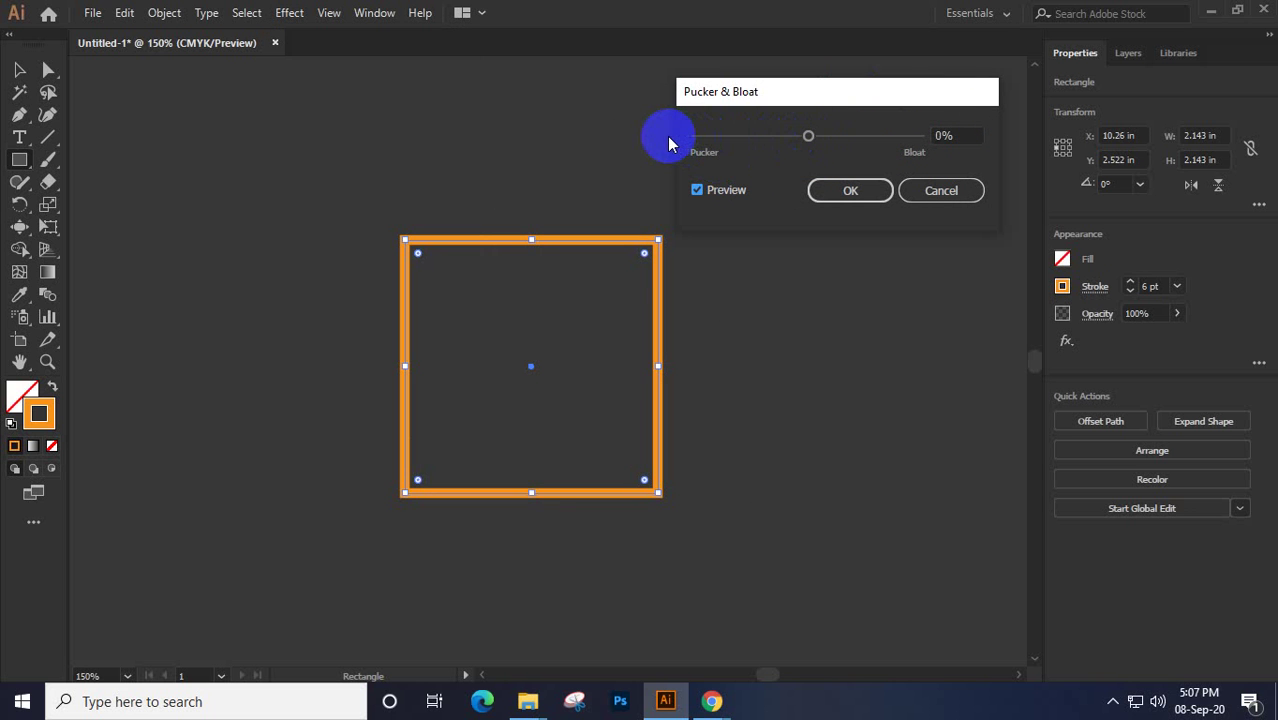
{"action": "left_click", "coordinate": [822, 142]}
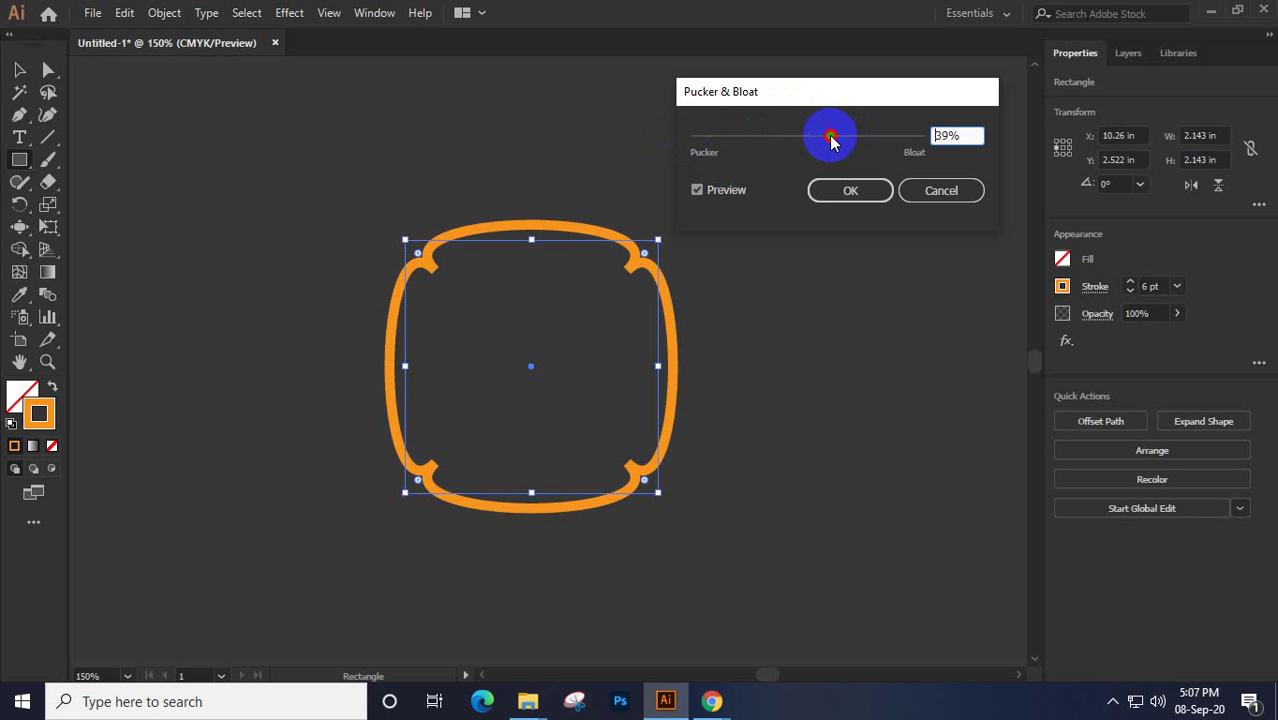
{"action": "left_click_drag", "start_coordinate": [830, 141], "coordinate": [697, 138]}
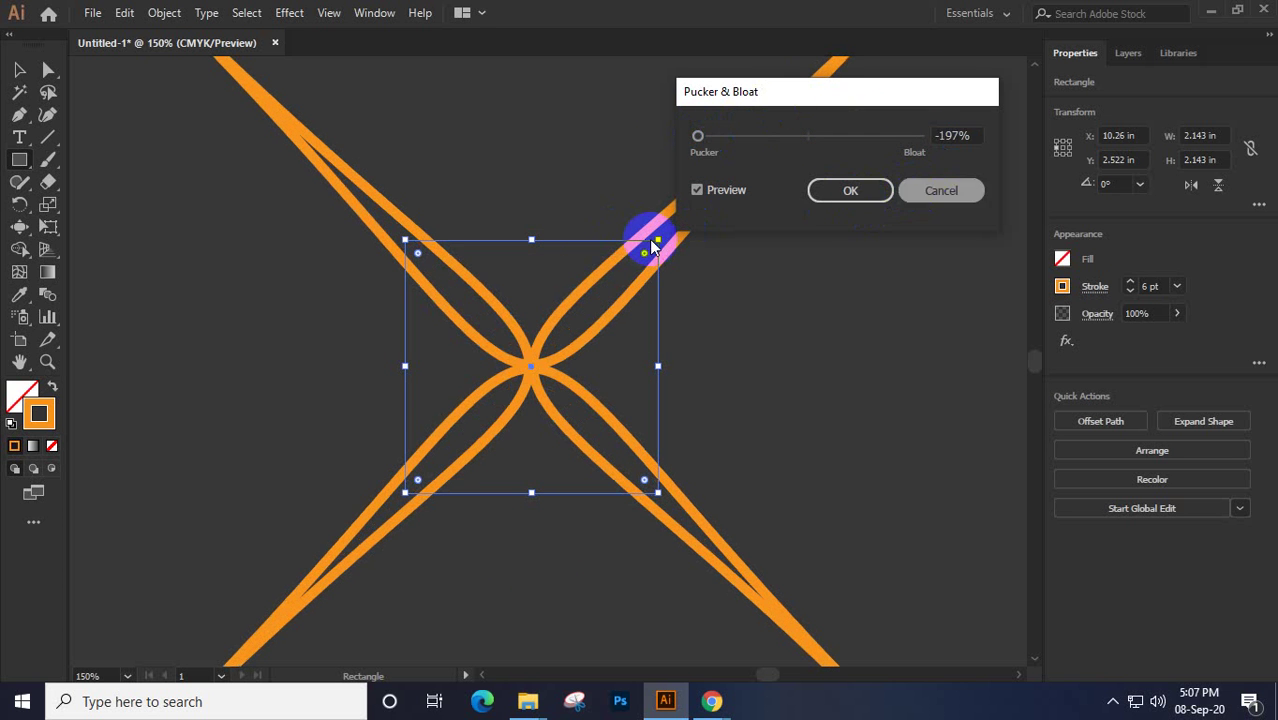
{"action": "key", "text": "Return"}
{"action": "key", "text": "ctrl+minus"}
{"action": "key", "text": "ctrl+minus"}
{"action": "key", "text": "ctrl+z"}
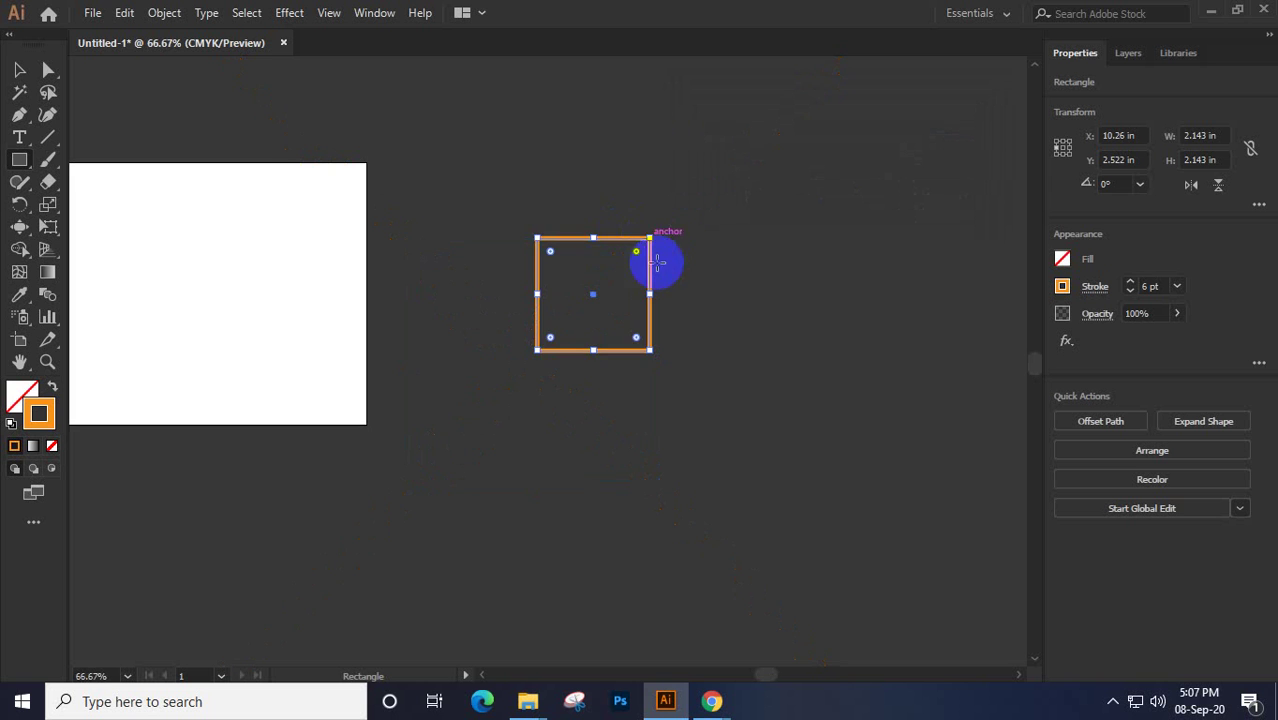
Apply Pucker & Bloat to the square, bloating past 85% into a four-petal clover, then deselect
{"action": "left_click_drag", "start_coordinate": [656, 262], "coordinate": [566, 330]}
{"action": "scroll", "coordinate": [555, 330], "scroll_direction": "up", "scroll_amount": 1}
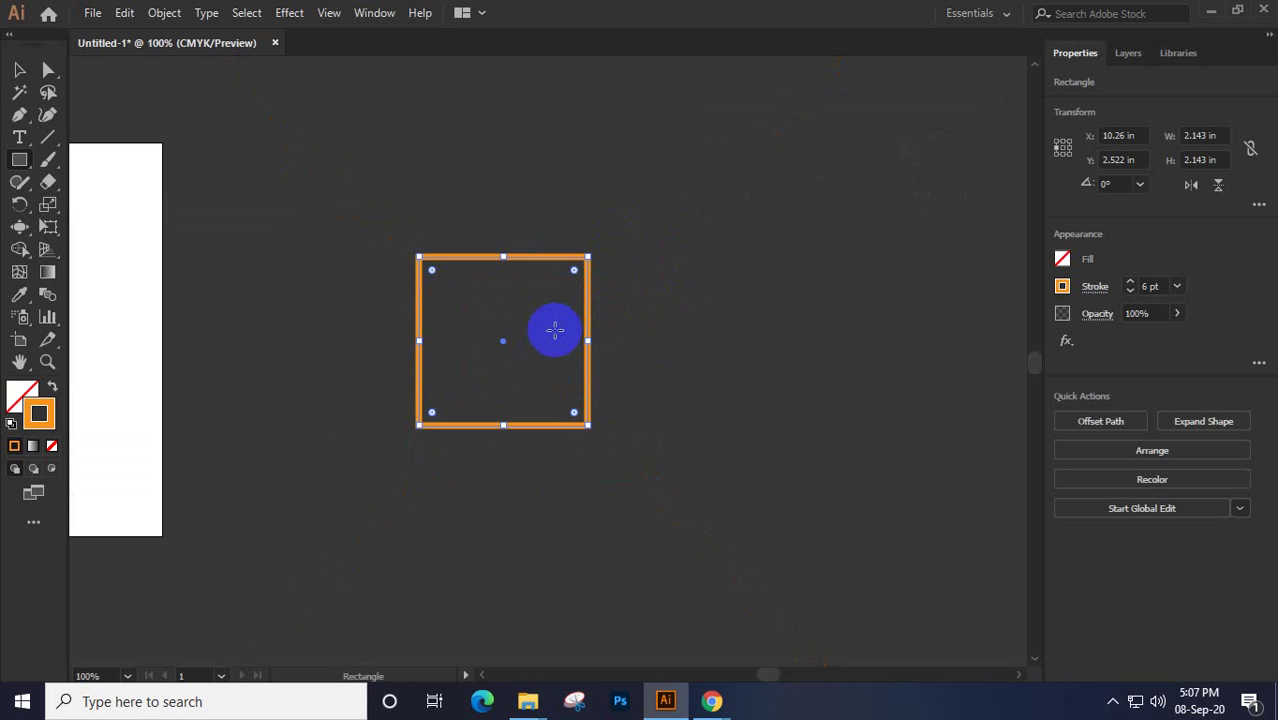
{"action": "left_click", "coordinate": [290, 14]}
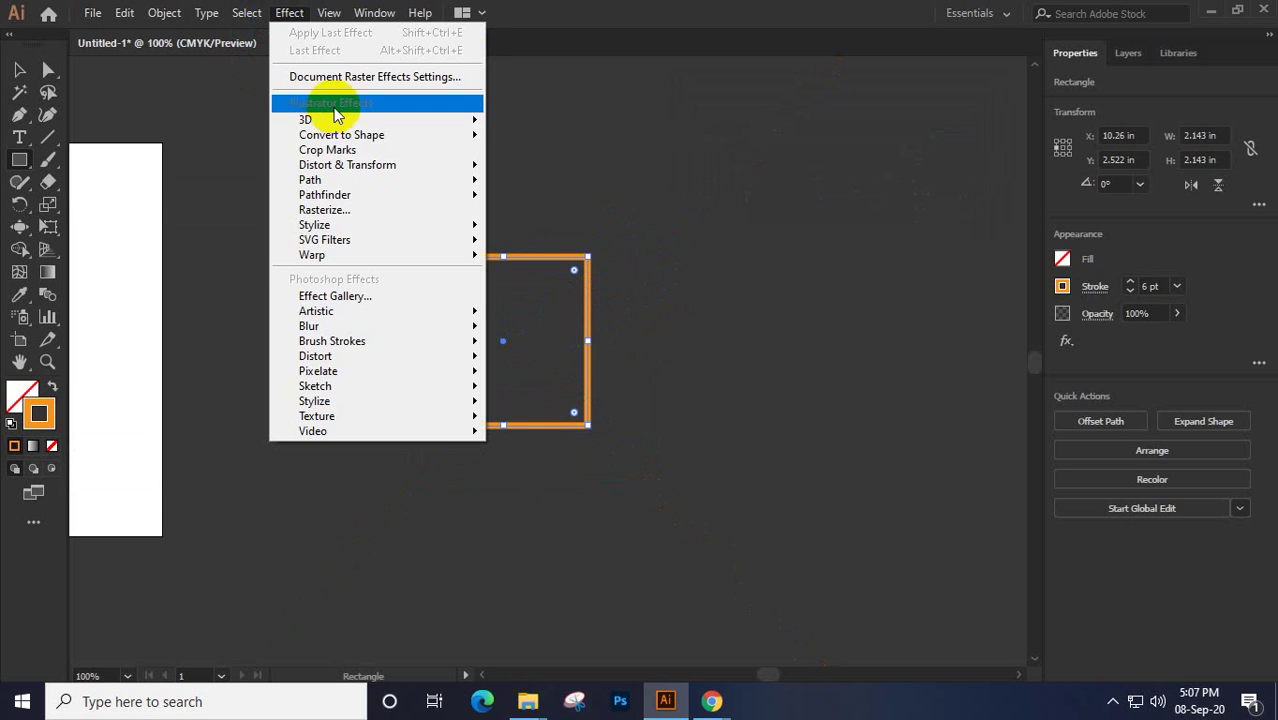
{"action": "mouse_move", "coordinate": [443, 175]}
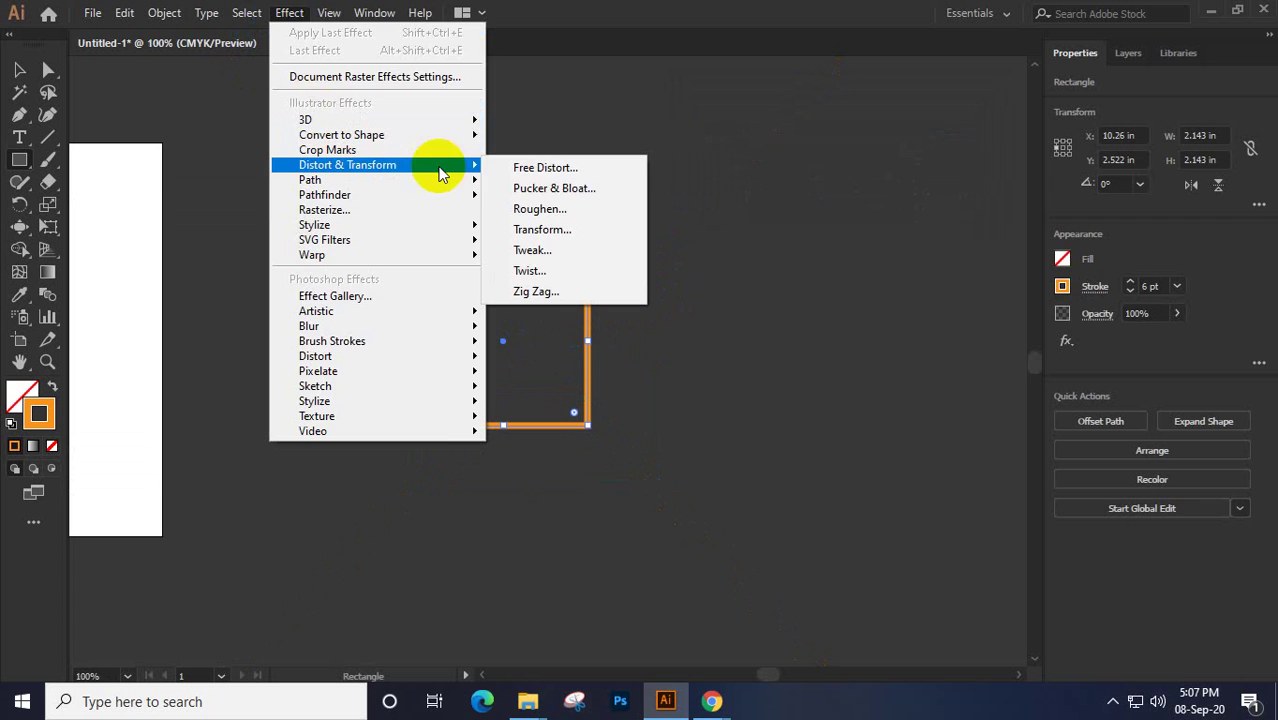
{"action": "left_click", "coordinate": [540, 188]}
{"action": "left_click_drag", "start_coordinate": [847, 100], "coordinate": [913, 139]}
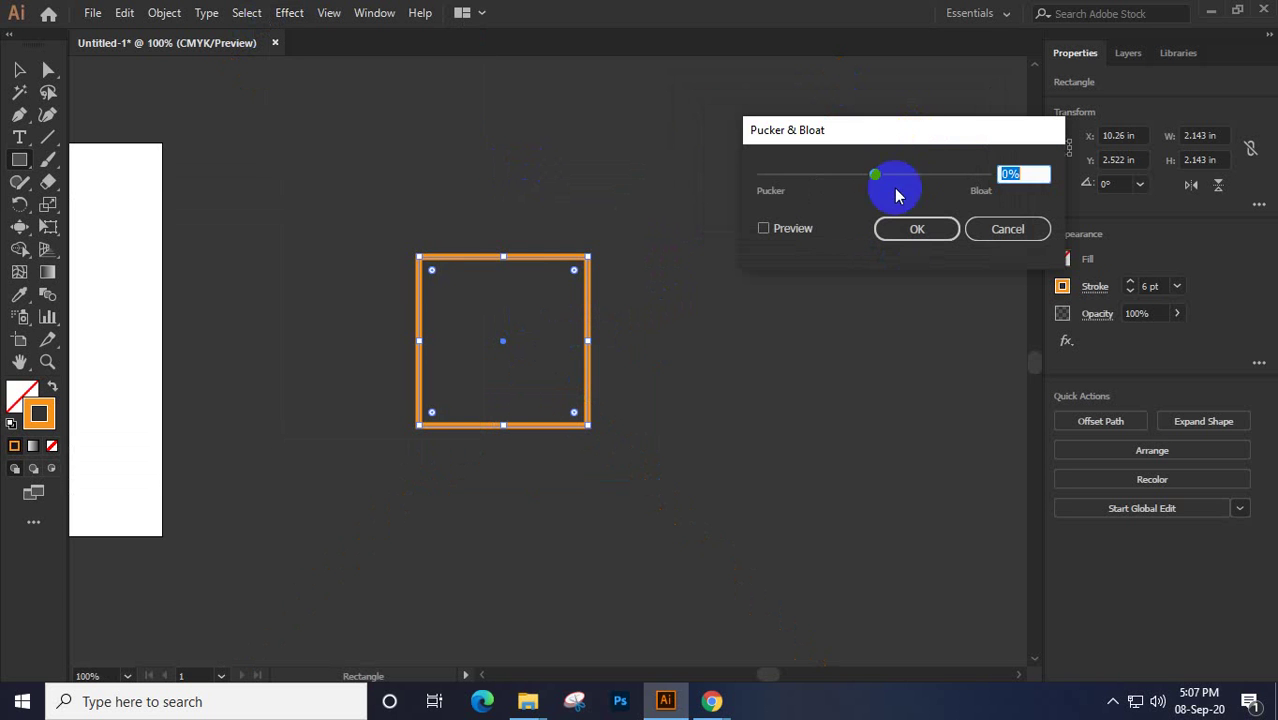
{"action": "left_click", "coordinate": [793, 232]}
{"action": "left_click_drag", "start_coordinate": [907, 186], "coordinate": [922, 178]}
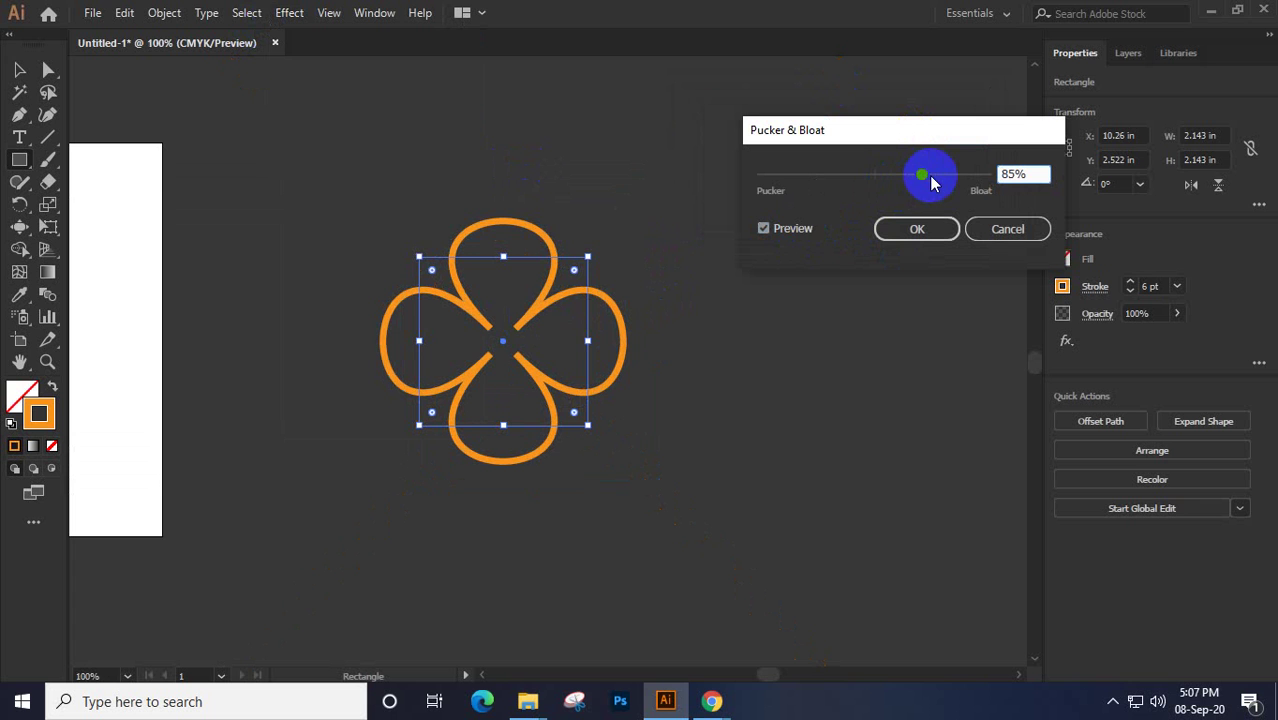
{"action": "left_click", "coordinate": [389, 380]}
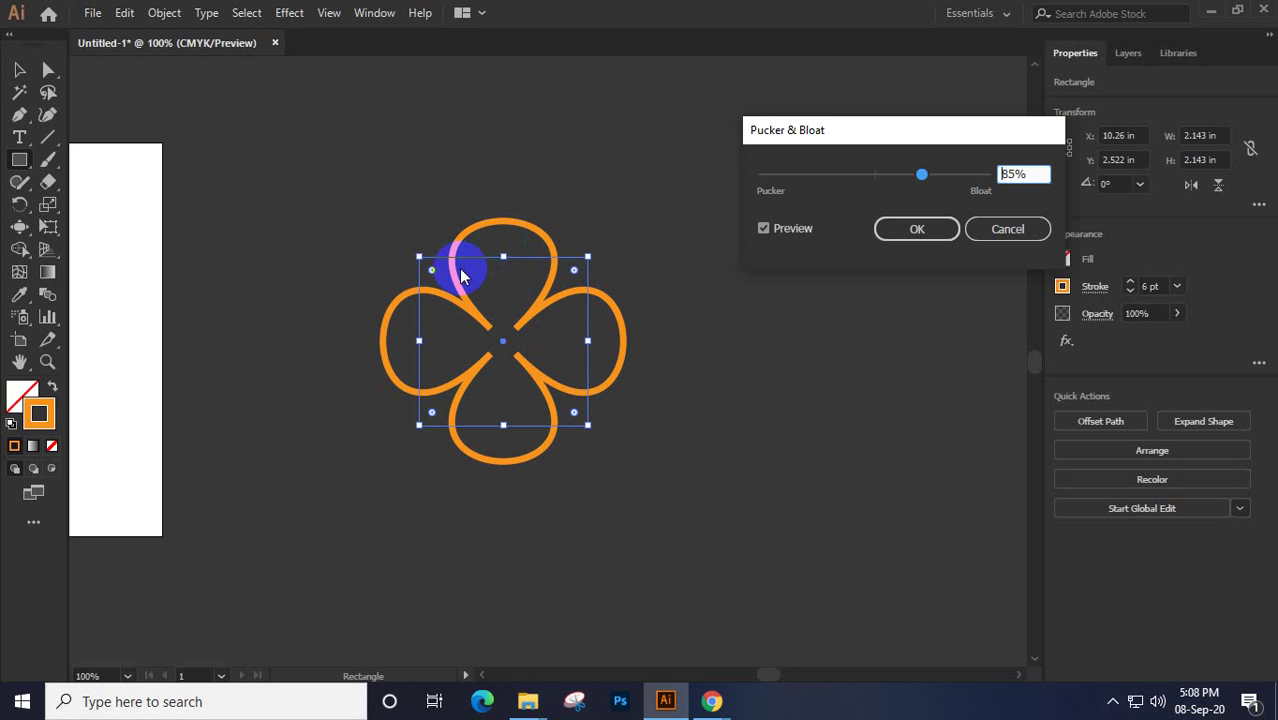
{"action": "left_click_drag", "start_coordinate": [849, 186], "coordinate": [957, 190]}
{"action": "left_click", "coordinate": [925, 232]}
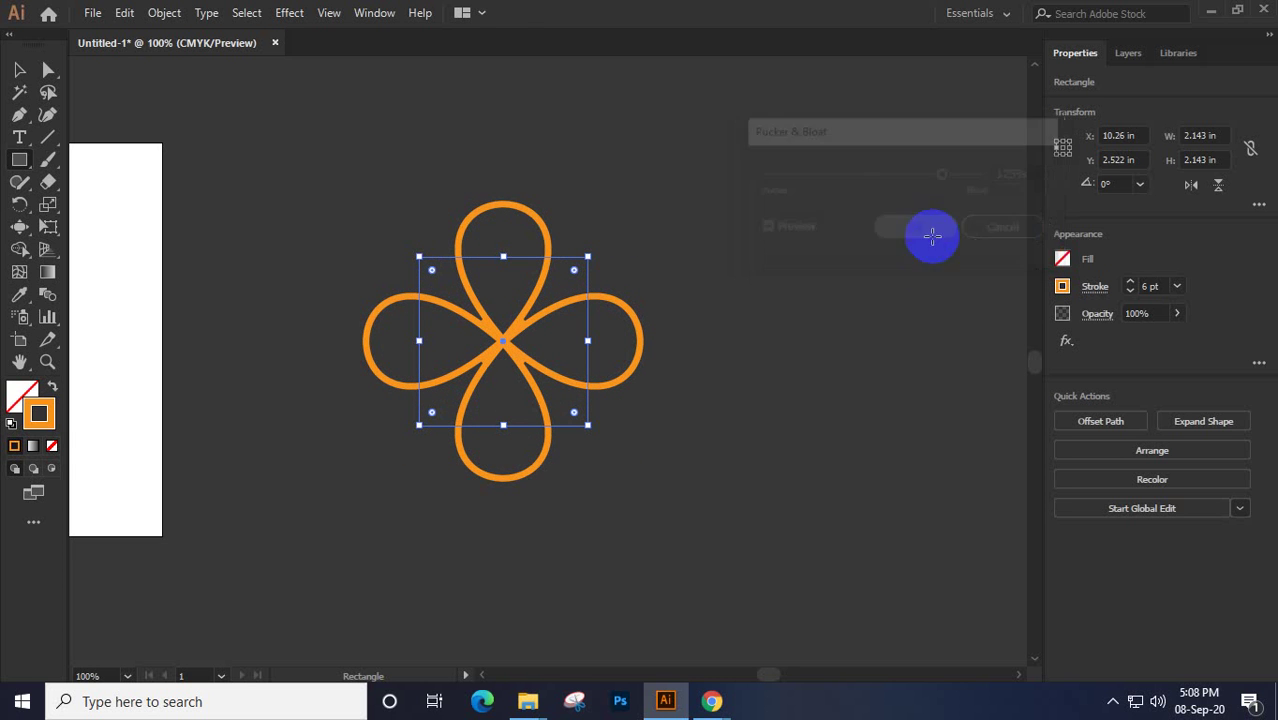
{"action": "left_click", "coordinate": [20, 72]}
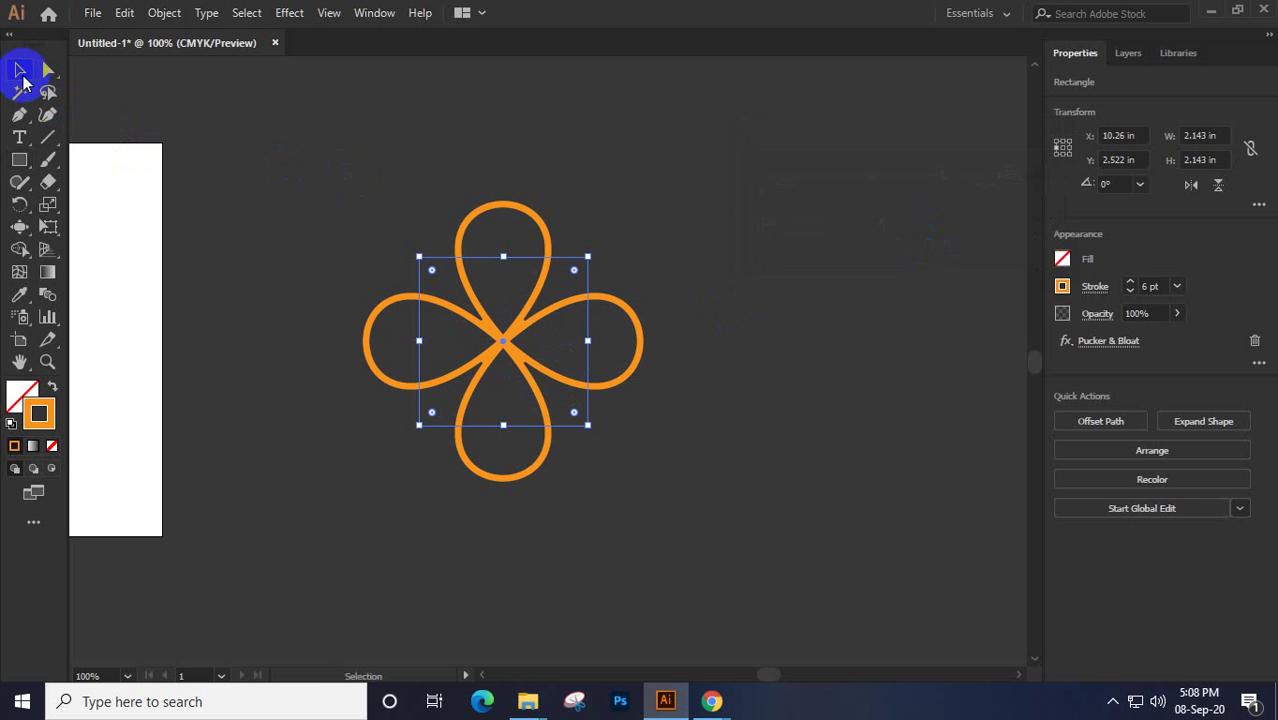
{"action": "left_click", "coordinate": [755, 276]}
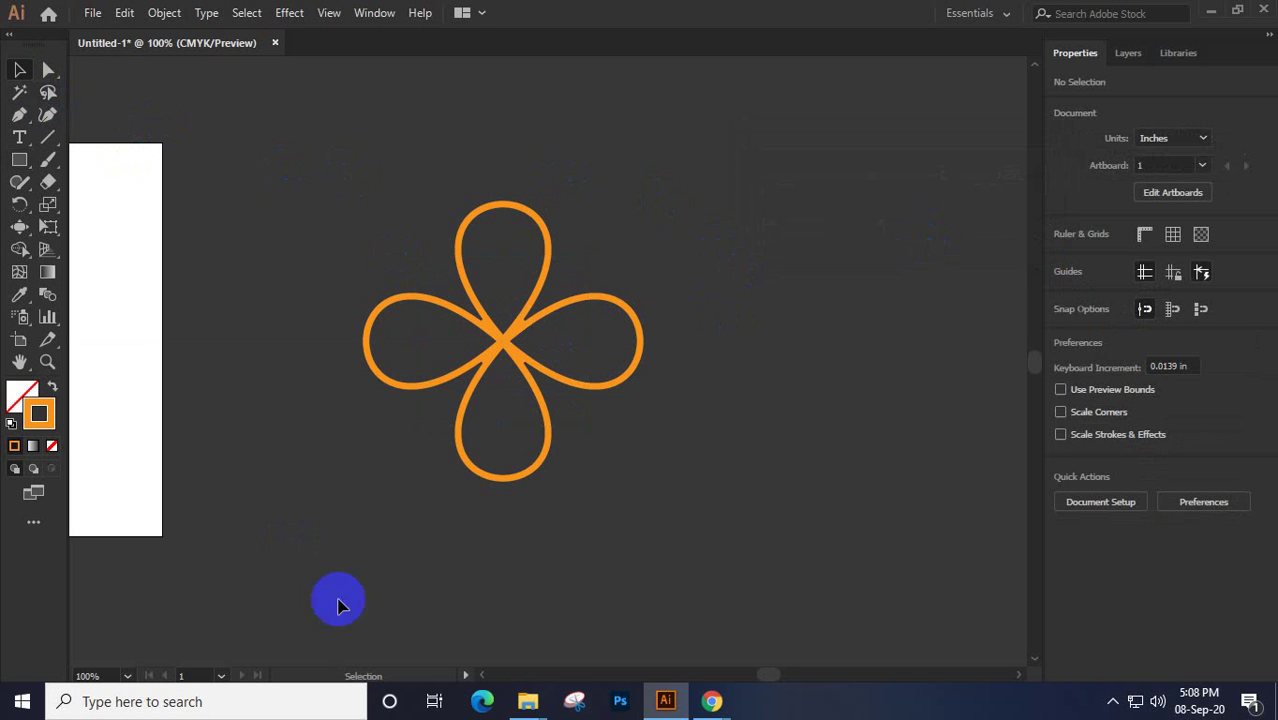
{"action": "mouse_move", "coordinate": [709, 706]}
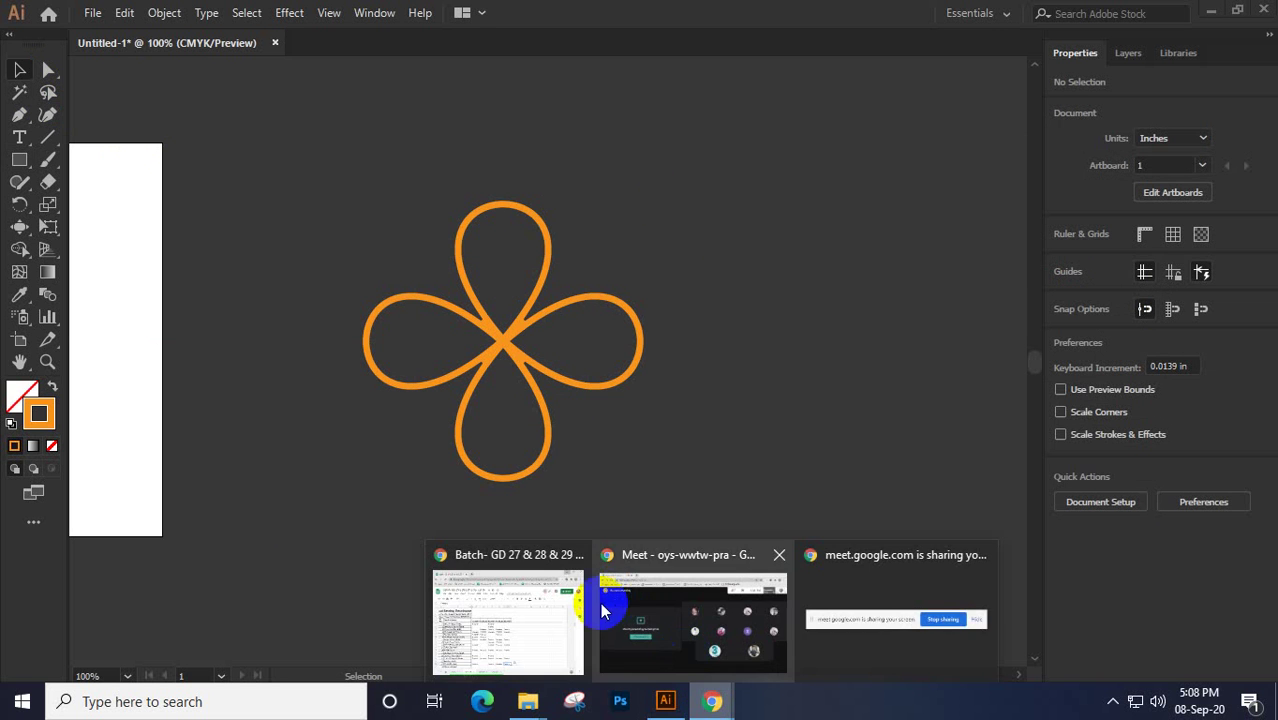
{"action": "left_click", "coordinate": [665, 617]}
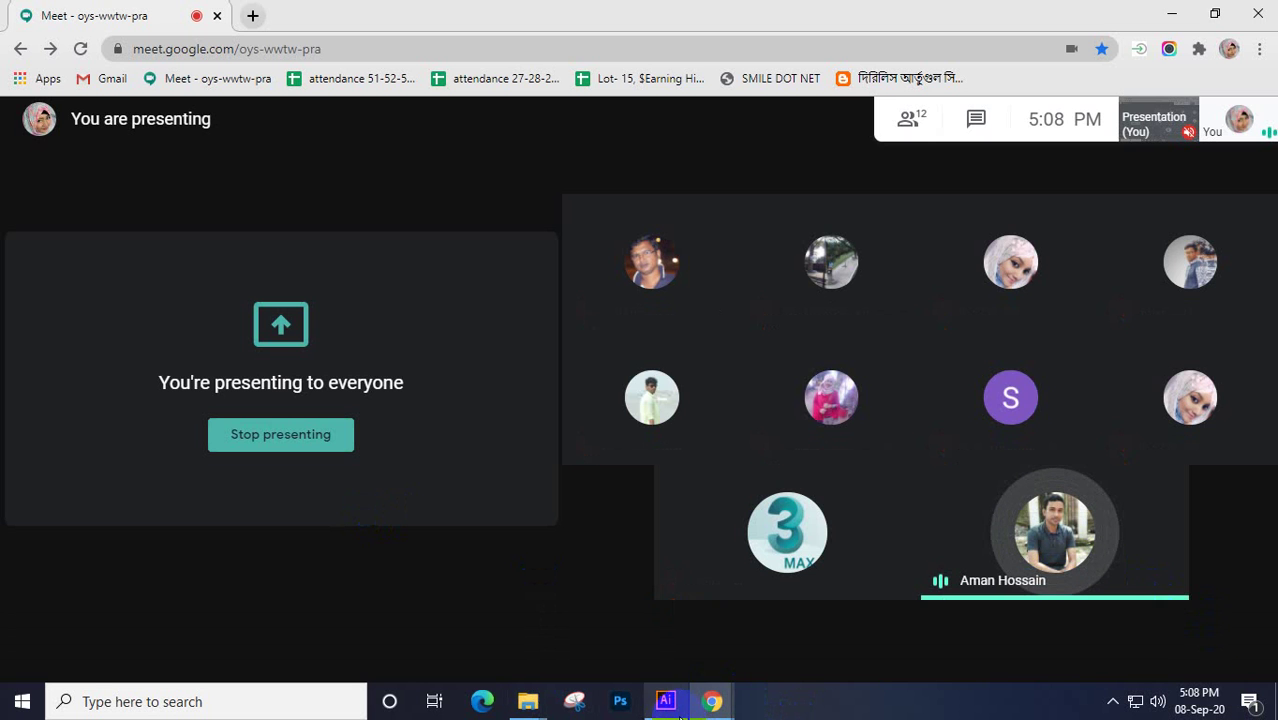
{"action": "left_click", "coordinate": [666, 701]}
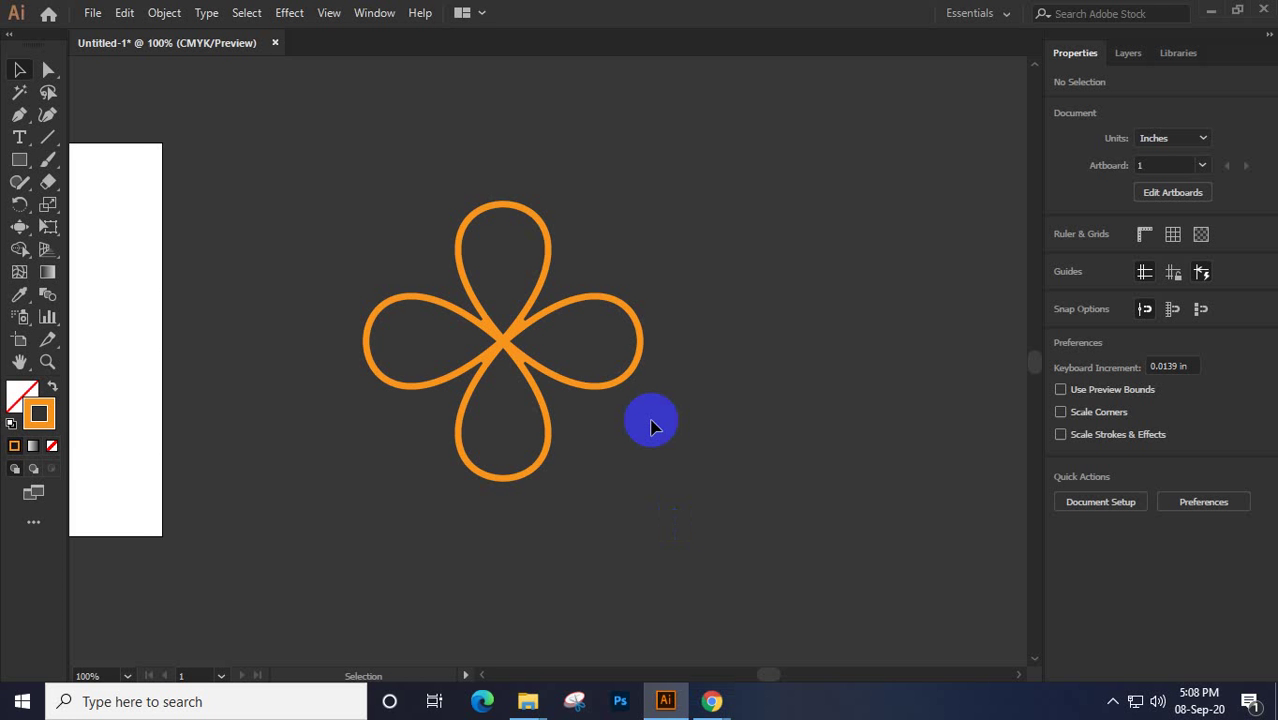
{"action": "left_click_drag", "start_coordinate": [330, 186], "coordinate": [659, 540]}
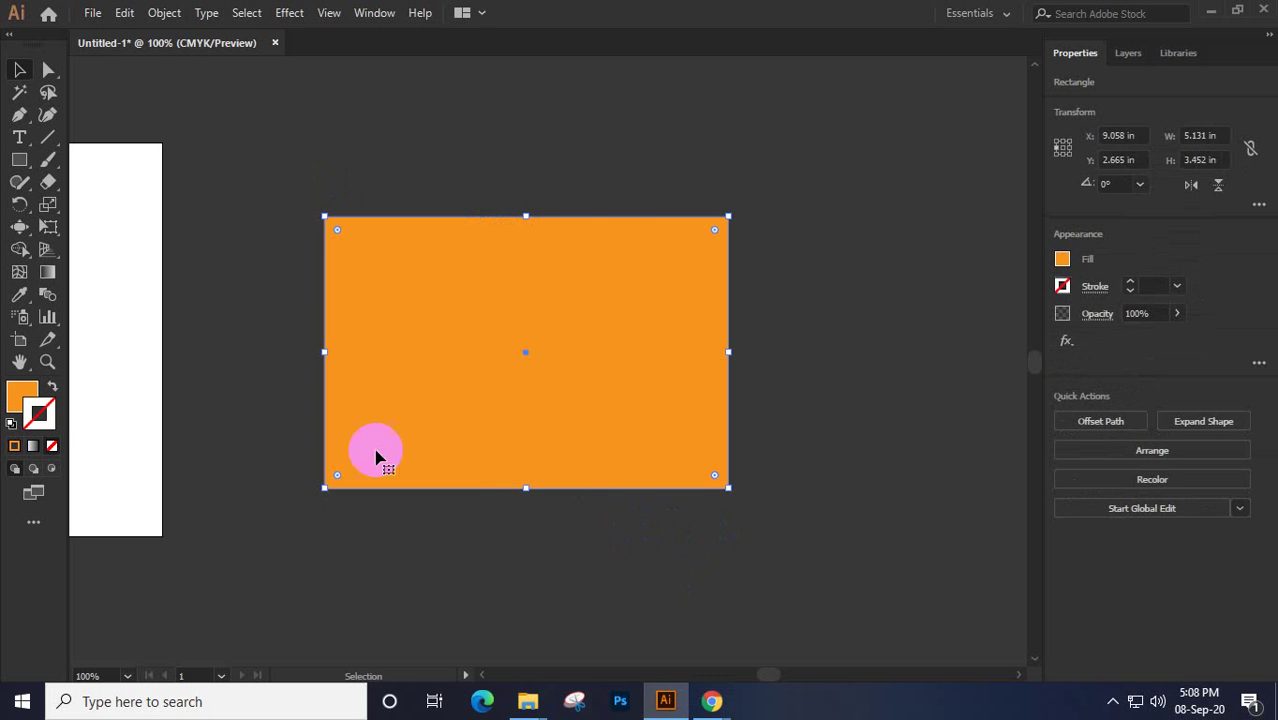
Brush the Scallop Tool along the orange rectangle's top, bottom, left and right edges, then deselect
{"action": "left_click", "coordinate": [20, 228]}
{"action": "mouse_move", "coordinate": [20, 228]}
{"action": "left_mouse_down"}
{"action": "mouse_move", "coordinate": [90, 362]}
{"action": "mouse_move", "coordinate": [95, 343]}
{"action": "left_mouse_up"}
{"action": "mouse_move", "coordinate": [333, 211]}
{"action": "left_mouse_down"}
{"action": "mouse_move", "coordinate": [451, 200]}
{"action": "mouse_move", "coordinate": [488, 217]}
{"action": "mouse_move", "coordinate": [505, 160]}
{"action": "mouse_move", "coordinate": [484, 205]}
{"action": "mouse_move", "coordinate": [582, 200]}
{"action": "mouse_move", "coordinate": [608, 214]}
{"action": "mouse_move", "coordinate": [608, 230]}
{"action": "left_mouse_up"}
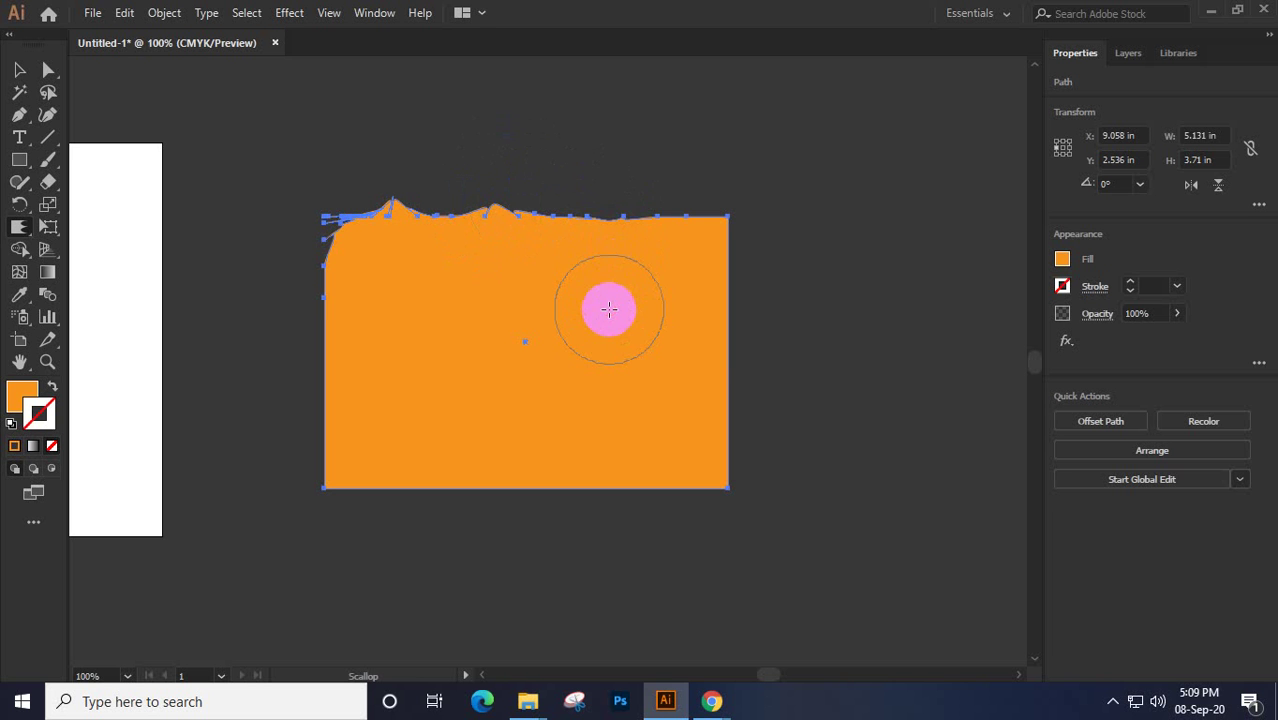
{"action": "mouse_move", "coordinate": [608, 308]}
{"action": "left_mouse_down"}
{"action": "mouse_move", "coordinate": [613, 228]}
{"action": "mouse_move", "coordinate": [605, 300]}
{"action": "mouse_move", "coordinate": [753, 282]}
{"action": "mouse_move", "coordinate": [736, 285]}
{"action": "mouse_move", "coordinate": [805, 294]}
{"action": "mouse_move", "coordinate": [790, 310]}
{"action": "left_mouse_up"}
{"action": "mouse_move", "coordinate": [717, 425]}
{"action": "left_mouse_down"}
{"action": "mouse_move", "coordinate": [733, 534]}
{"action": "mouse_move", "coordinate": [685, 511]}
{"action": "mouse_move", "coordinate": [397, 531]}
{"action": "mouse_move", "coordinate": [180, 511]}
{"action": "left_mouse_up"}
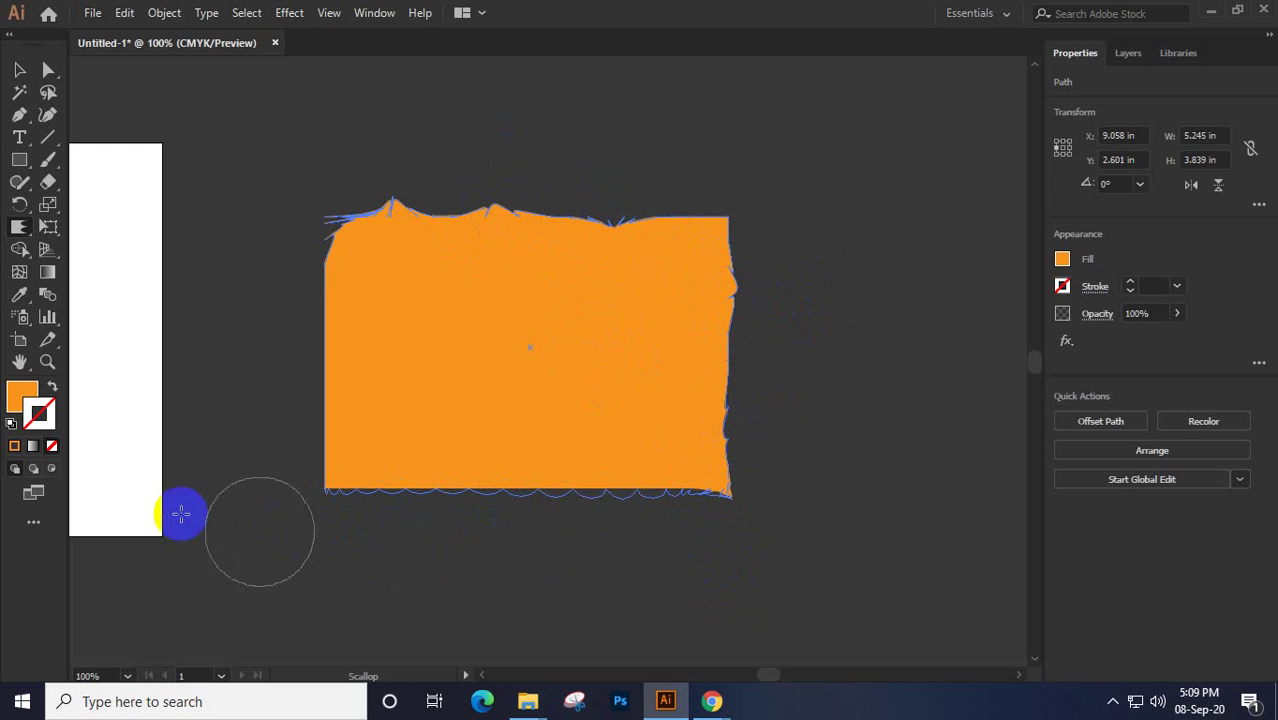
{"action": "mouse_move", "coordinate": [300, 448]}
{"action": "left_mouse_down"}
{"action": "mouse_move", "coordinate": [337, 451]}
{"action": "mouse_move", "coordinate": [328, 288]}
{"action": "mouse_move", "coordinate": [414, 140]}
{"action": "mouse_move", "coordinate": [334, 328]}
{"action": "mouse_move", "coordinate": [175, 487]}
{"action": "mouse_move", "coordinate": [357, 465]}
{"action": "left_mouse_up"}
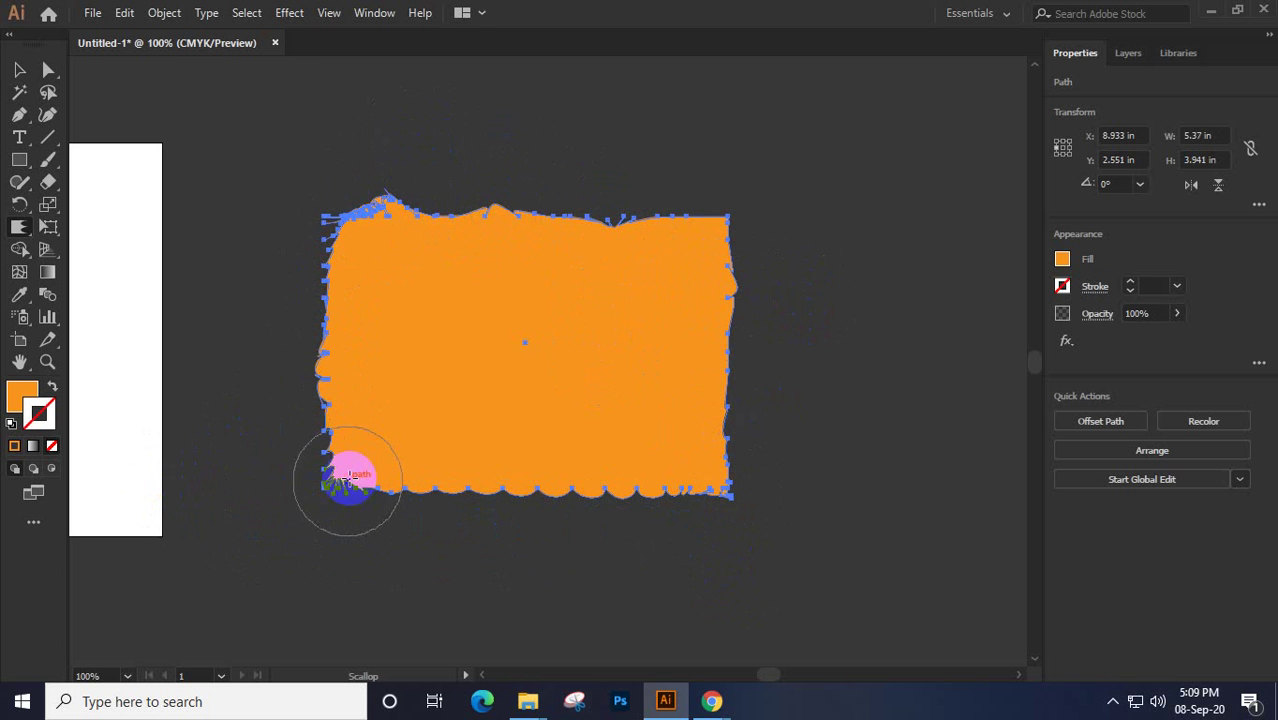
{"action": "mouse_move", "coordinate": [452, 532]}
{"action": "left_mouse_down"}
{"action": "mouse_move", "coordinate": [630, 528]}
{"action": "mouse_move", "coordinate": [822, 553]}
{"action": "mouse_move", "coordinate": [768, 370]}
{"action": "mouse_move", "coordinate": [780, 212]}
{"action": "left_mouse_up"}
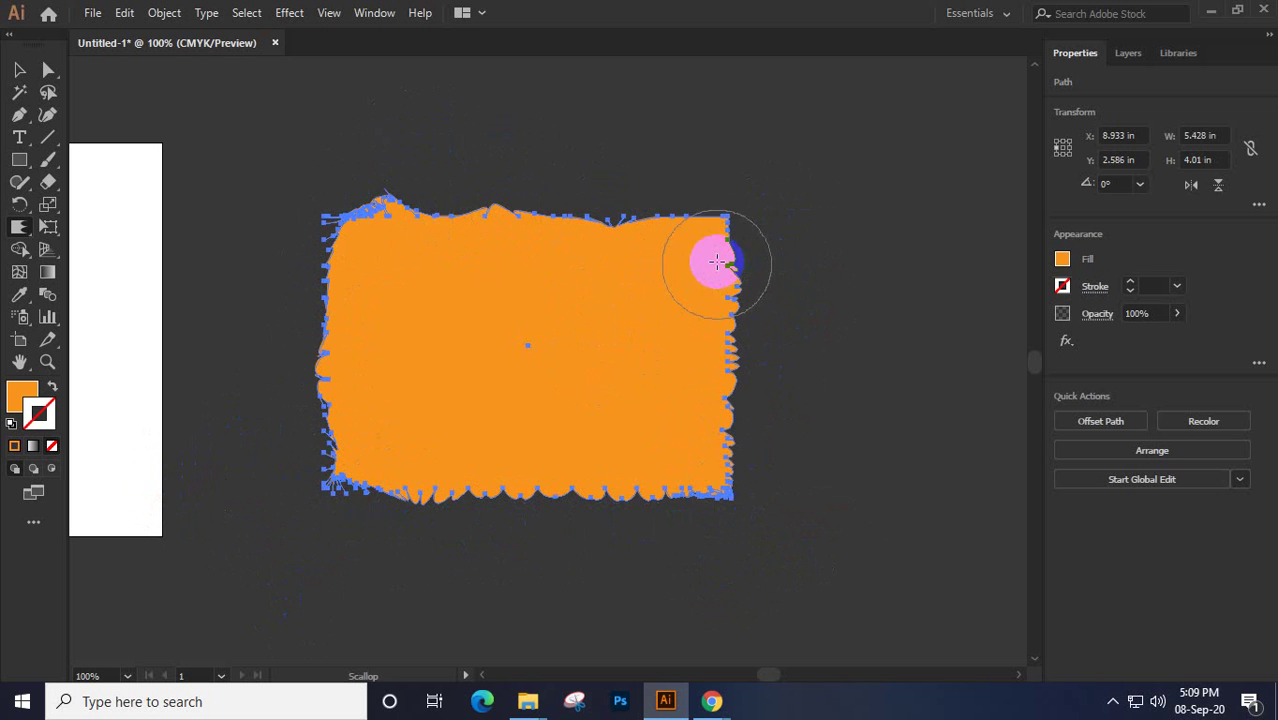
{"action": "mouse_move", "coordinate": [400, 200]}
{"action": "left_mouse_down"}
{"action": "mouse_move", "coordinate": [357, 191]}
{"action": "mouse_move", "coordinate": [593, 280]}
{"action": "mouse_move", "coordinate": [696, 234]}
{"action": "mouse_move", "coordinate": [591, 174]}
{"action": "mouse_move", "coordinate": [616, 308]}
{"action": "mouse_move", "coordinate": [619, 270]}
{"action": "mouse_move", "coordinate": [322, 165]}
{"action": "mouse_move", "coordinate": [426, 236]}
{"action": "mouse_move", "coordinate": [562, 163]}
{"action": "mouse_move", "coordinate": [562, 257]}
{"action": "mouse_move", "coordinate": [619, 208]}
{"action": "mouse_move", "coordinate": [358, 337]}
{"action": "left_mouse_up"}
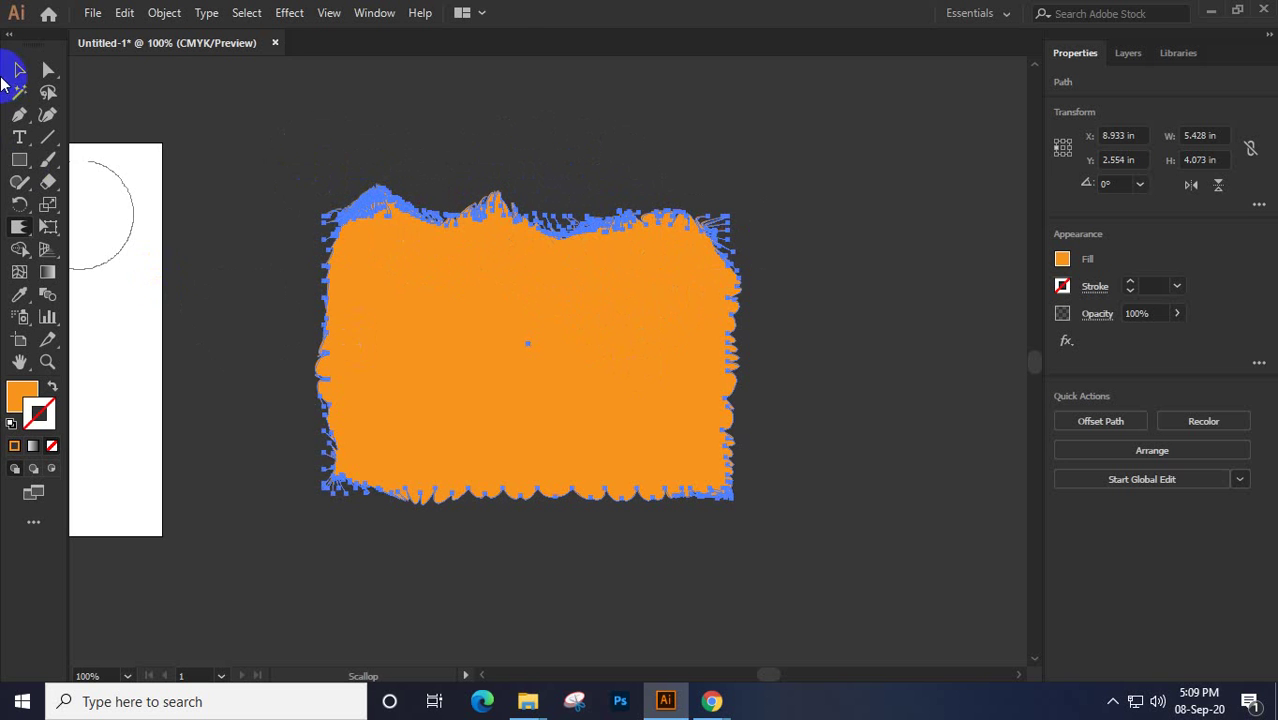
{"action": "left_click", "coordinate": [19, 69]}
{"action": "left_click", "coordinate": [676, 294]}
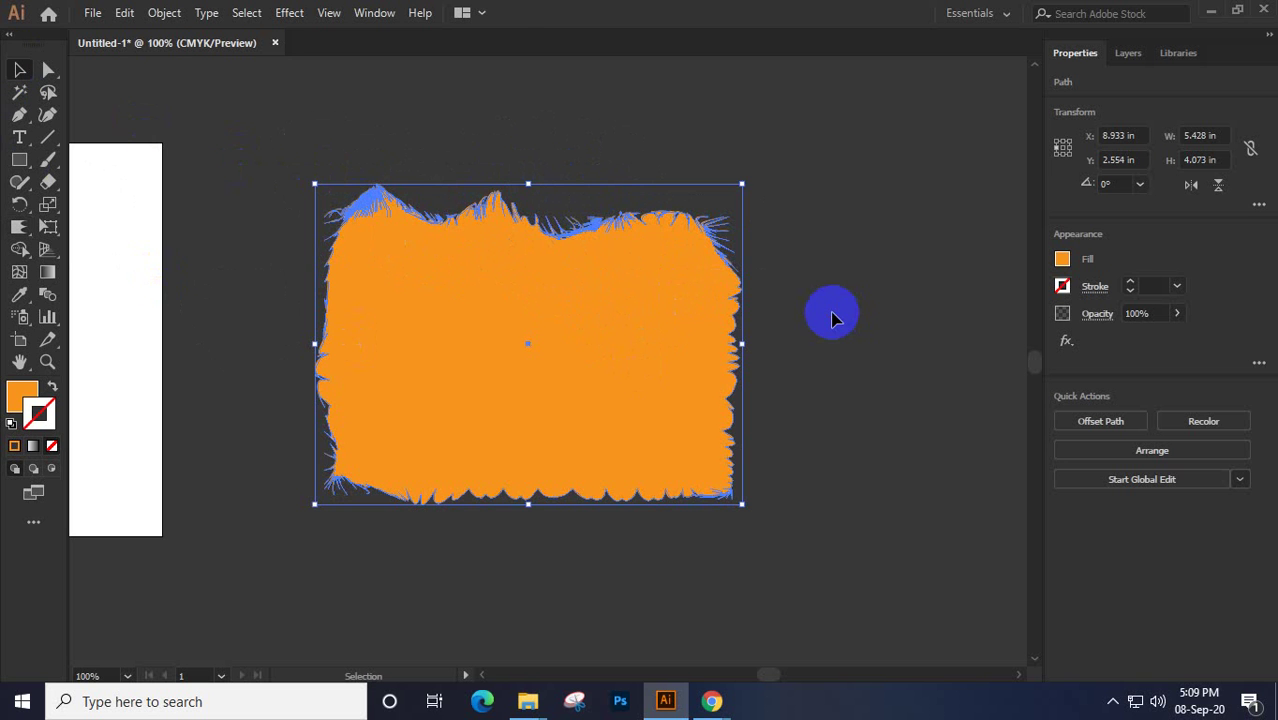
{"action": "left_click", "coordinate": [290, 205]}
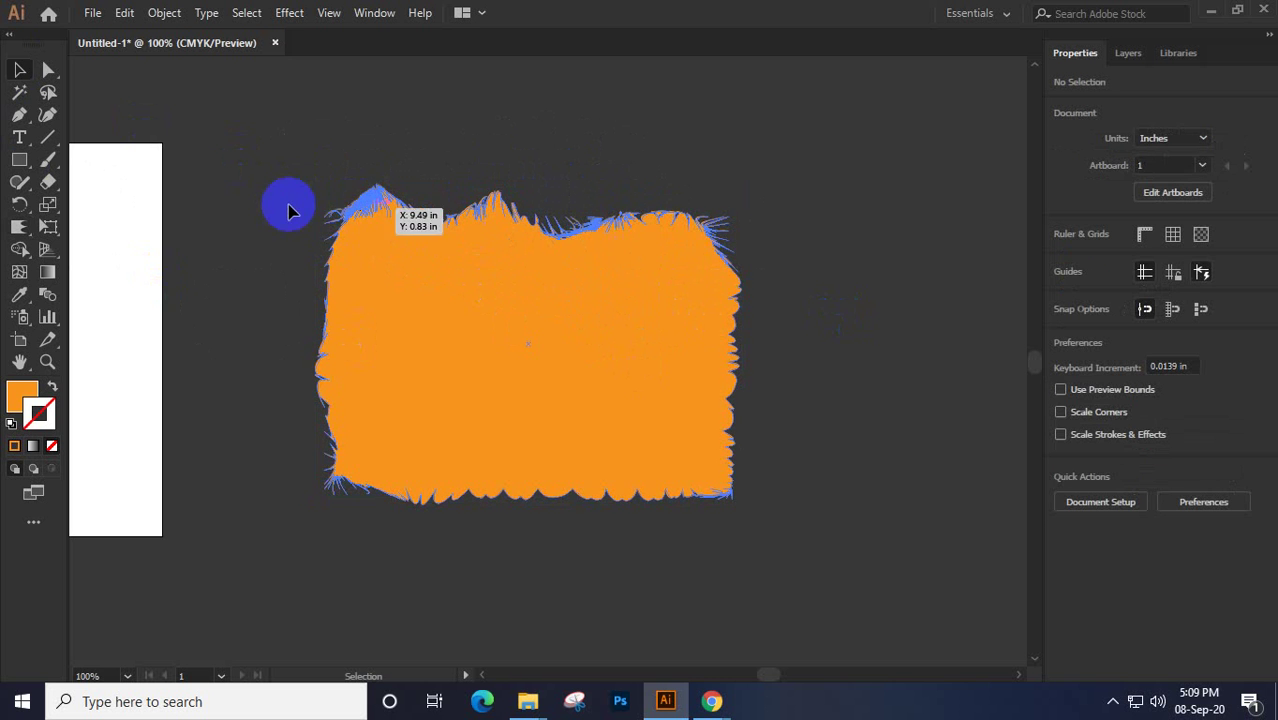
Open the Desktop folder in File Explorer and drag the bedroom photo into the artwork
{"action": "left_click", "coordinate": [528, 703]}
{"action": "left_click", "coordinate": [446, 655]}
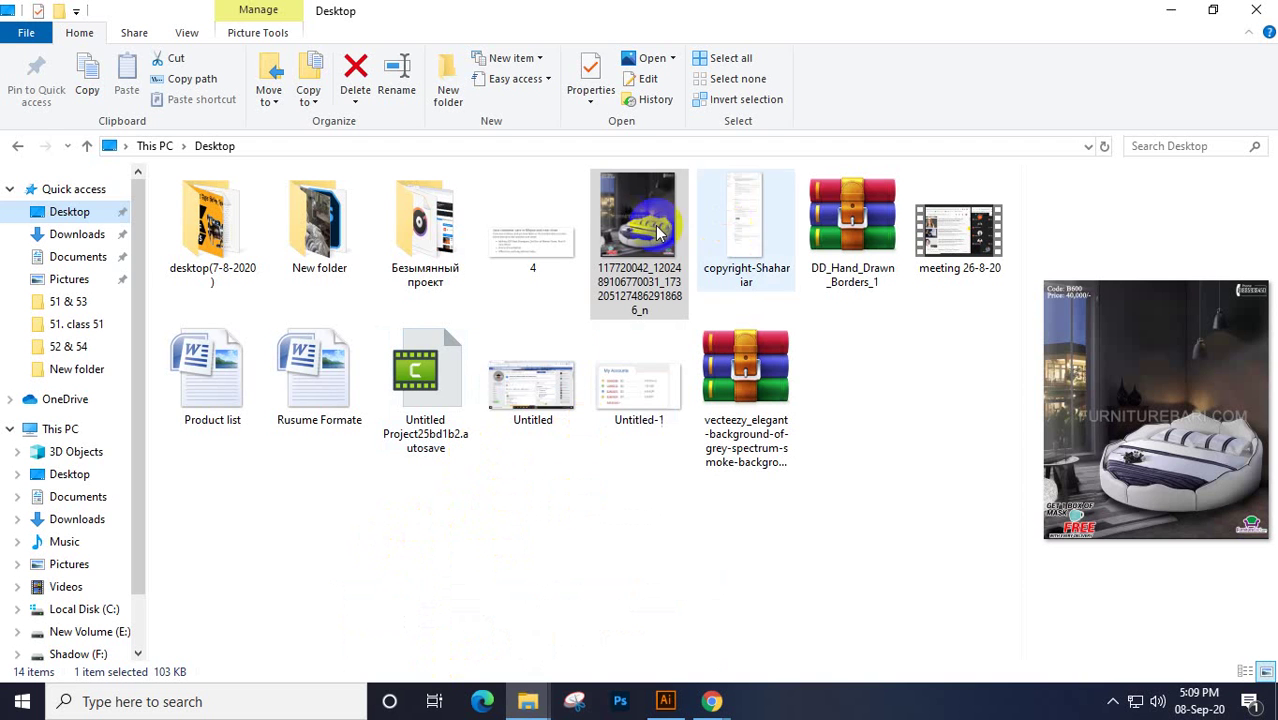
{"action": "left_click_drag", "start_coordinate": [645, 230], "coordinate": [618, 464]}
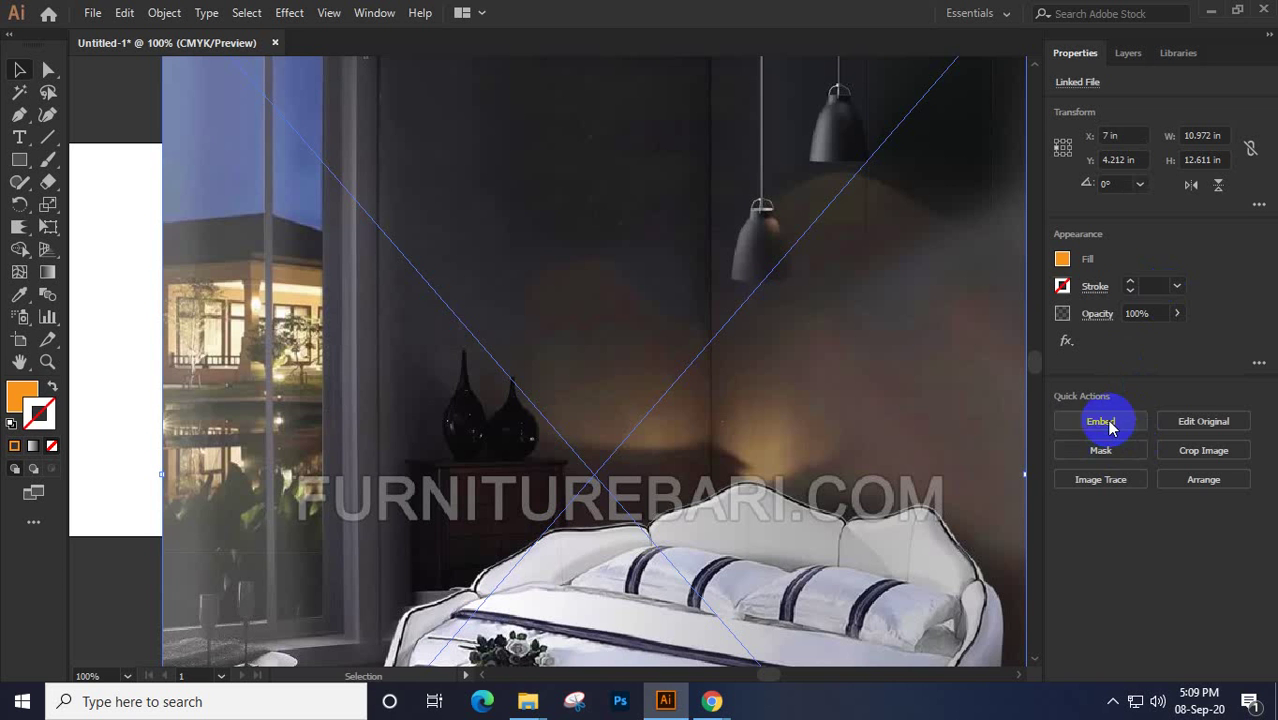
Embed the bedroom photo, then resize and move it to cover the orange torn shape
{"action": "left_click", "coordinate": [1110, 426]}
{"action": "key", "text": "ctrl+minus"}
{"action": "key", "text": "ctrl+minus"}
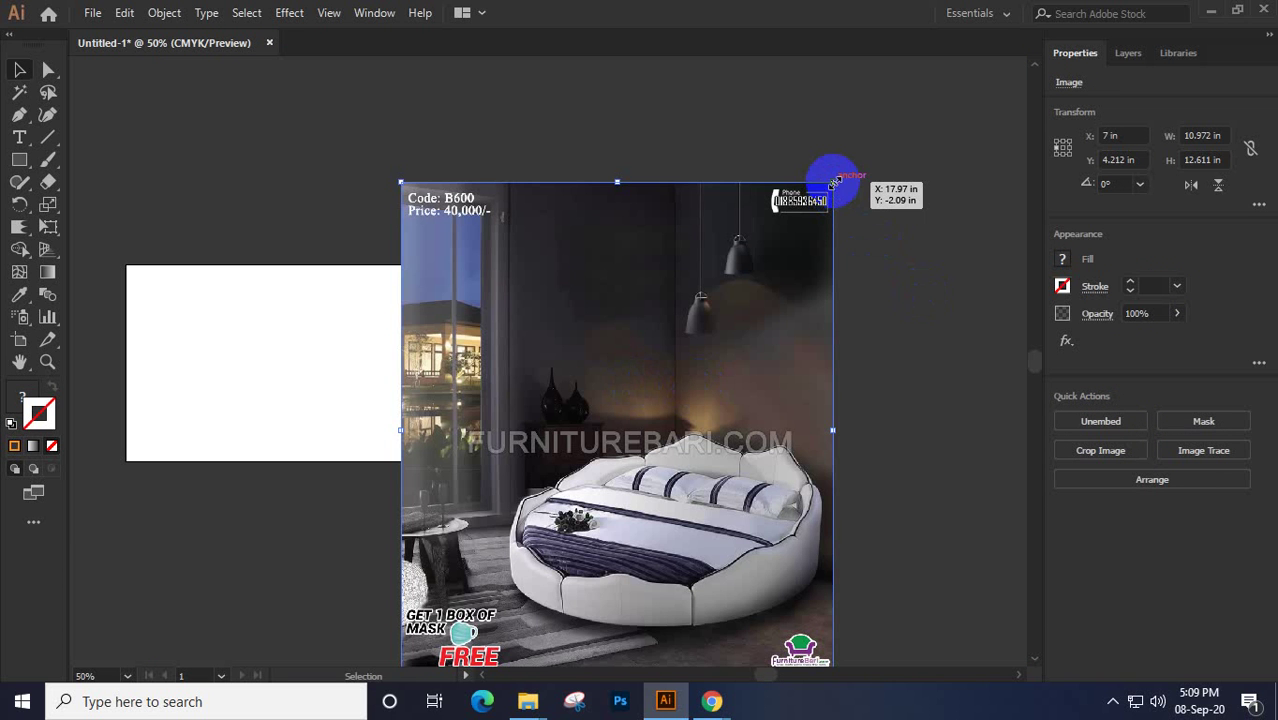
{"action": "mouse_move", "coordinate": [834, 183]}
{"action": "left_mouse_down"}
{"action": "mouse_move", "coordinate": [750, 362]}
{"action": "mouse_move", "coordinate": [676, 366]}
{"action": "left_mouse_up"}
{"action": "scroll", "coordinate": [661, 410], "scroll_direction": "up", "scroll_amount": 2}
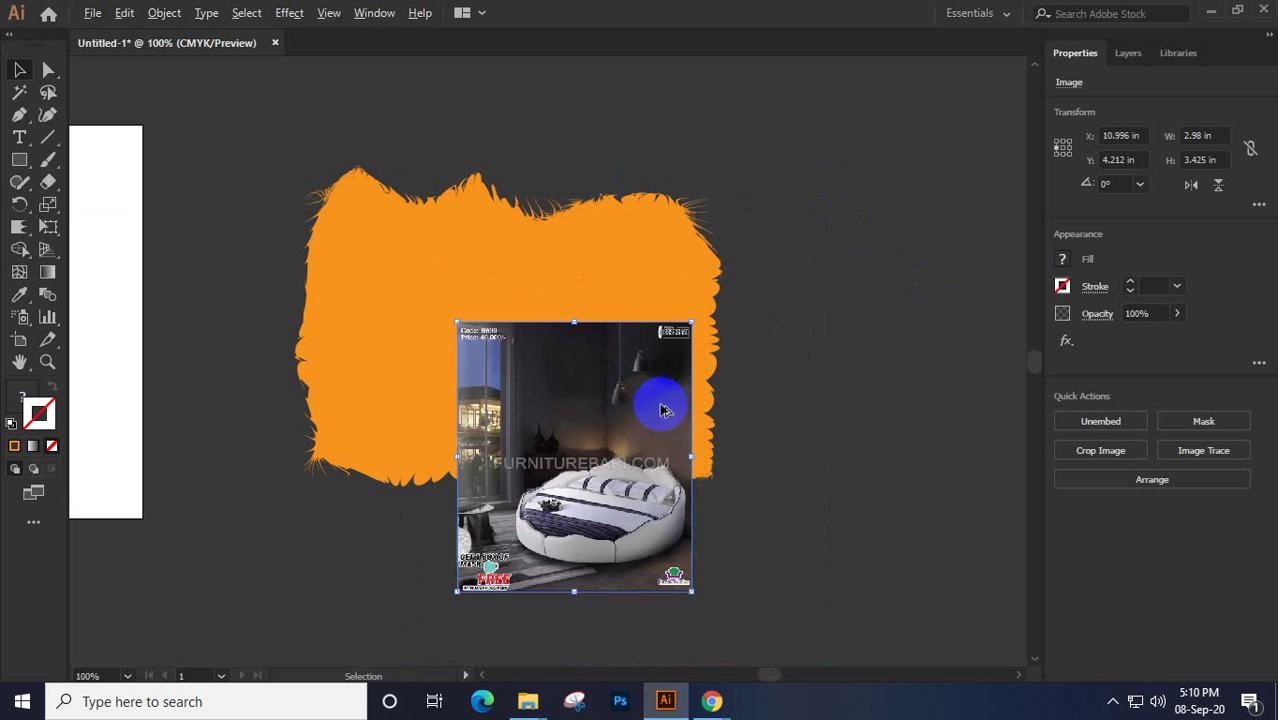
{"action": "mouse_move", "coordinate": [597, 431]}
{"action": "left_mouse_down"}
{"action": "mouse_move", "coordinate": [548, 348]}
{"action": "mouse_move", "coordinate": [428, 222]}
{"action": "mouse_move", "coordinate": [405, 234]}
{"action": "left_mouse_up"}
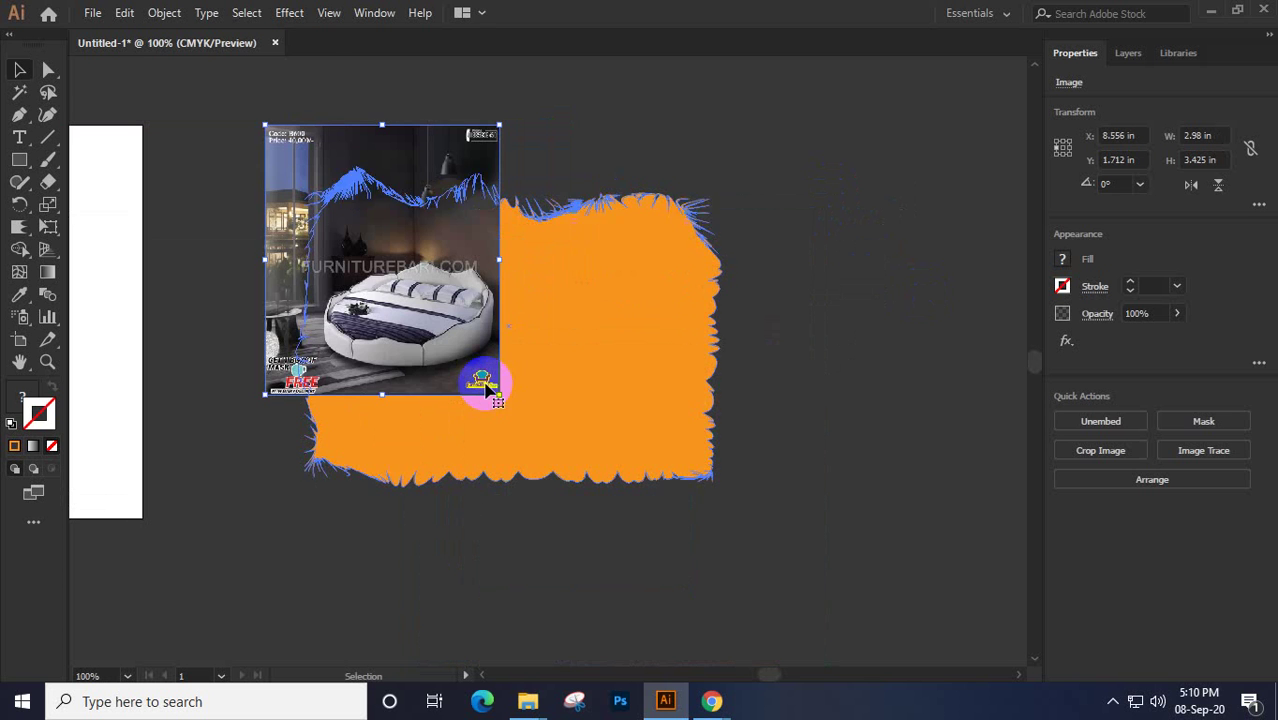
{"action": "left_click_drag", "start_coordinate": [488, 389], "coordinate": [755, 572]}
Send the photo behind the torn shape and make a clipping mask from both
{"action": "right_click", "coordinate": [639, 318]}
{"action": "mouse_move", "coordinate": [692, 478]}
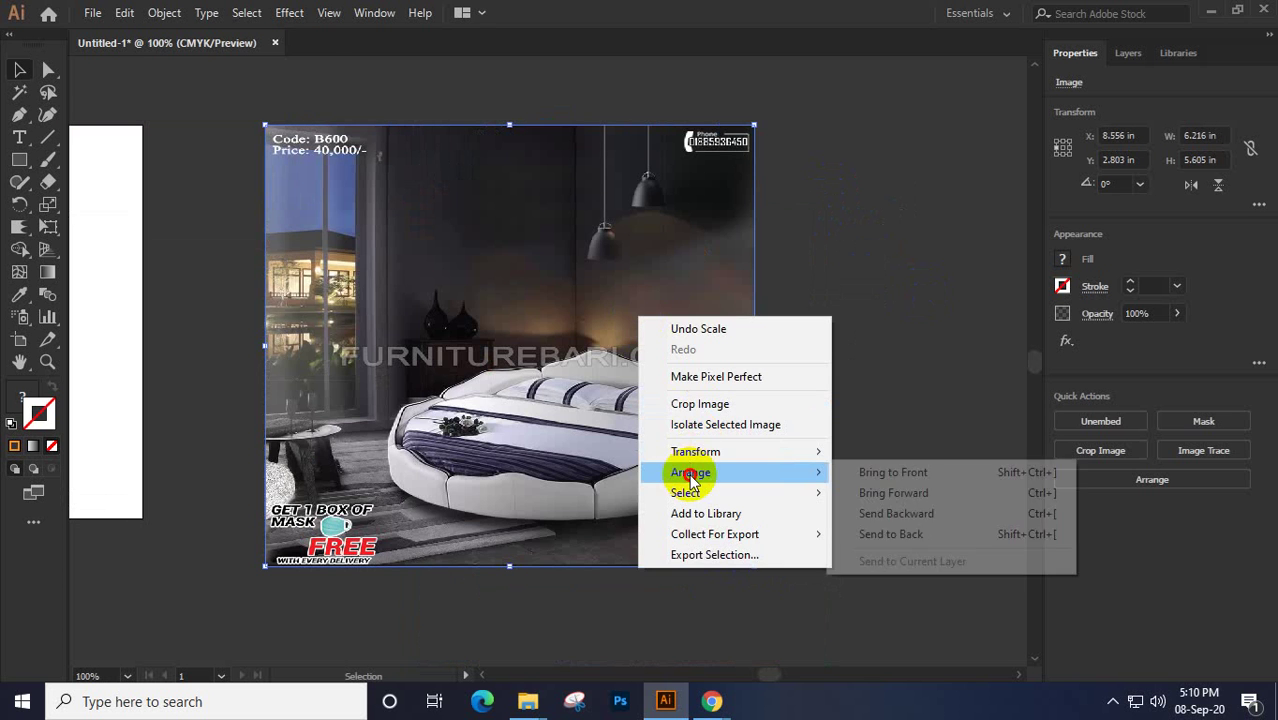
{"action": "left_click", "coordinate": [890, 534]}
{"action": "left_click_drag", "start_coordinate": [856, 200], "coordinate": [482, 522]}
{"action": "right_click", "coordinate": [488, 284]}
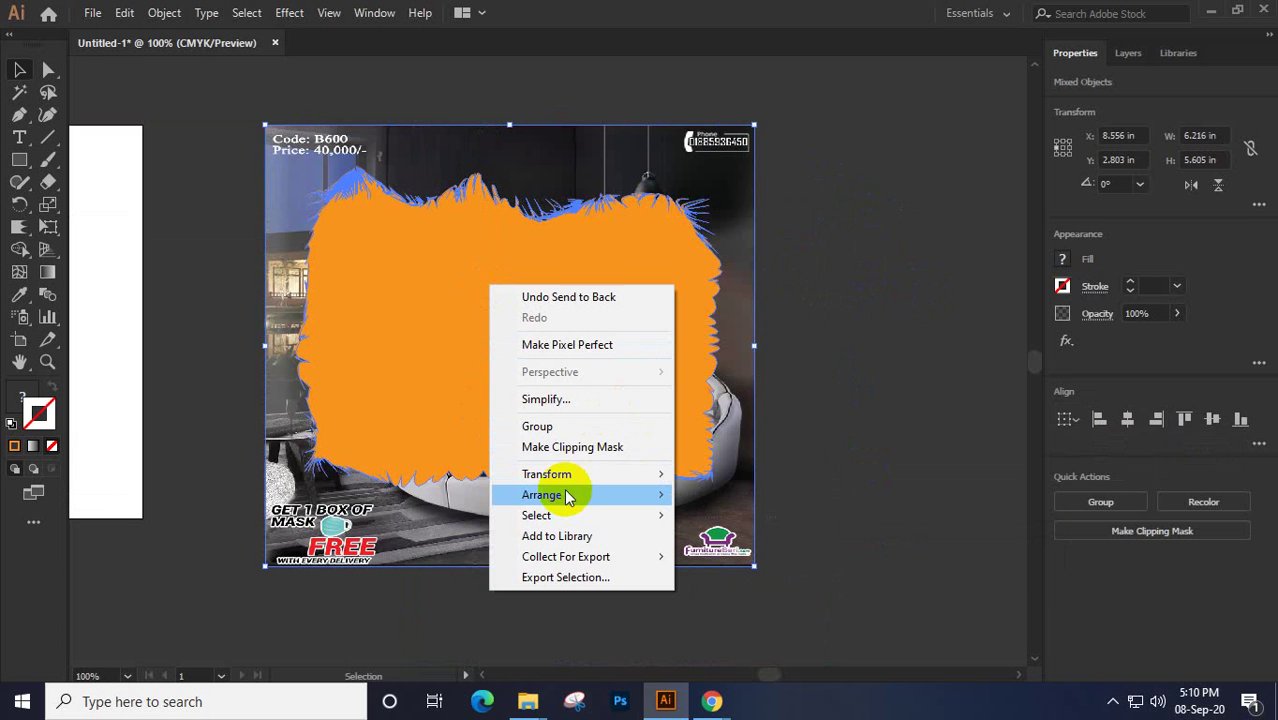
{"action": "left_click", "coordinate": [560, 447]}
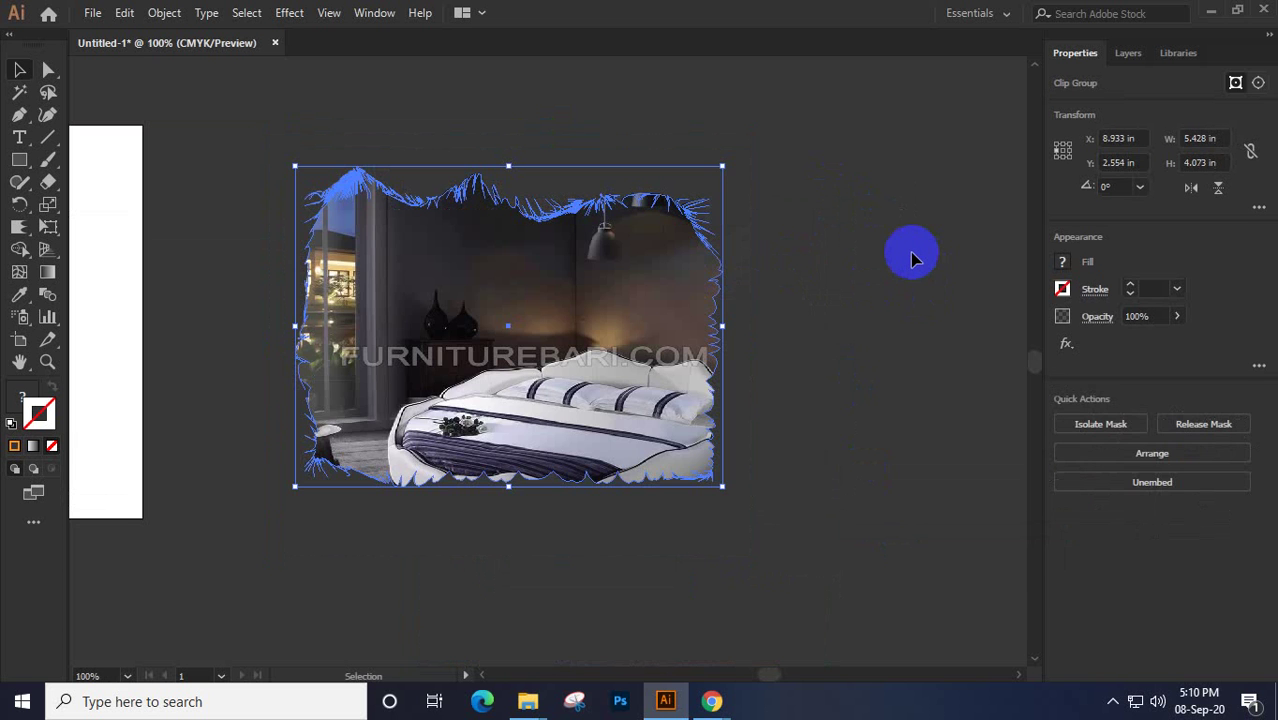
{"action": "left_click", "coordinate": [767, 197]}
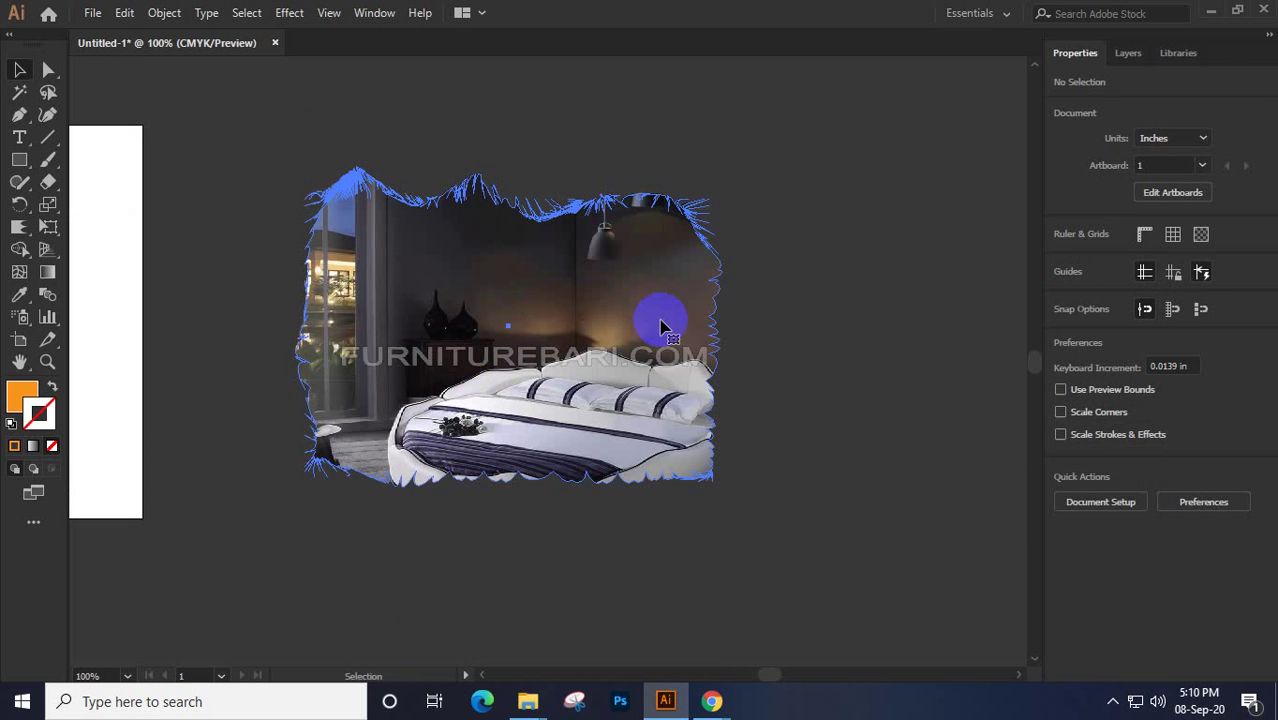
Move the clipped photo onto the white artboard and pan to the empty canvas on its right
{"action": "left_click_drag", "start_coordinate": [505, 333], "coordinate": [215, 333]}
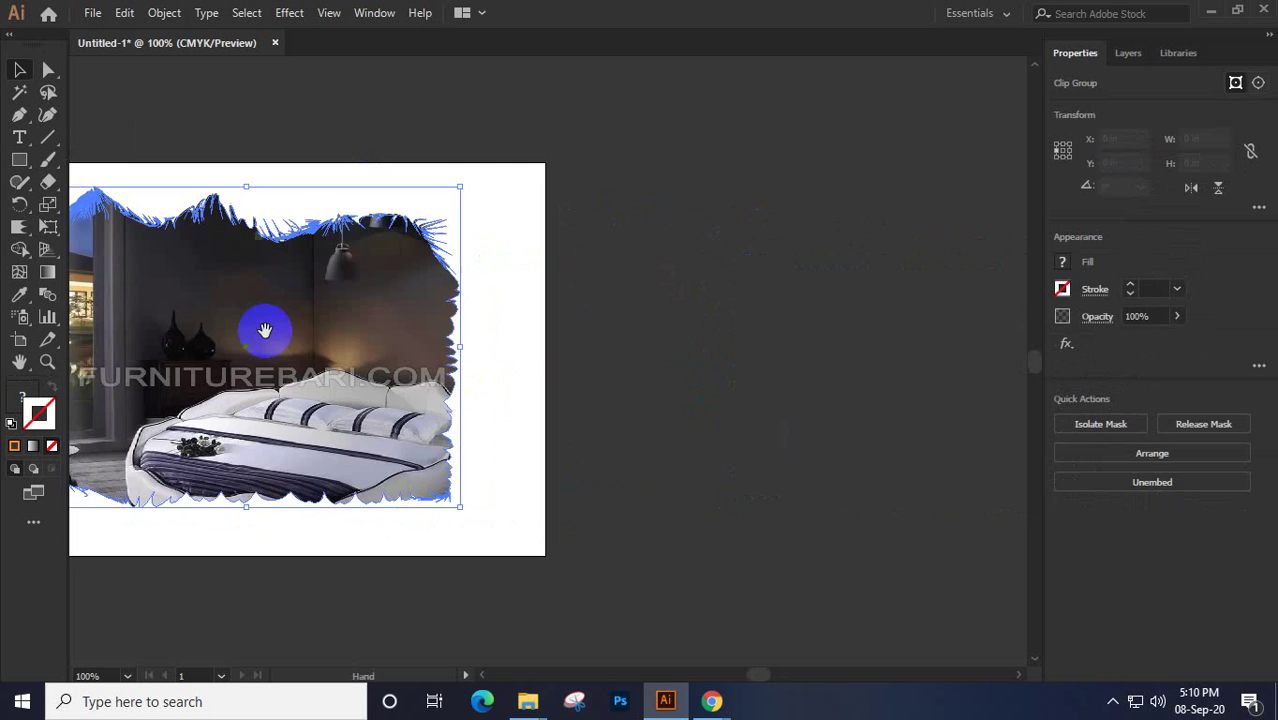
{"action": "left_click_drag", "start_coordinate": [316, 327], "coordinate": [405, 337]}
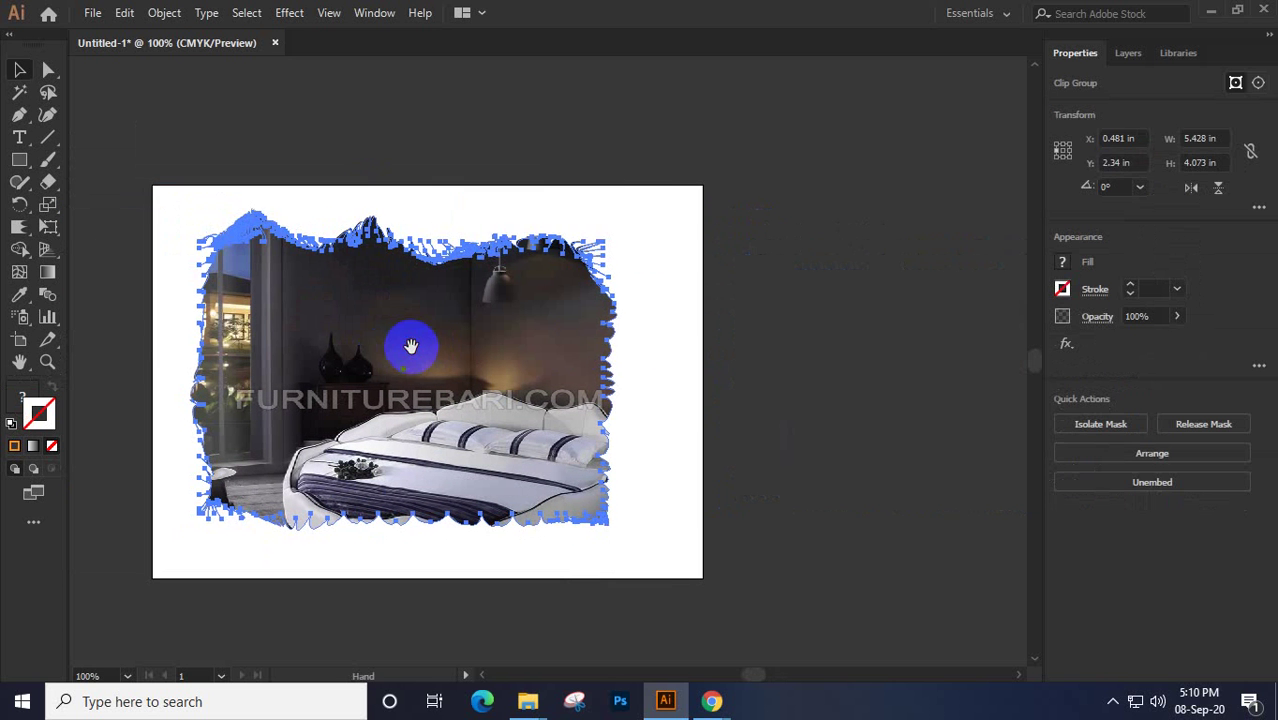
{"action": "left_click", "coordinate": [895, 322]}
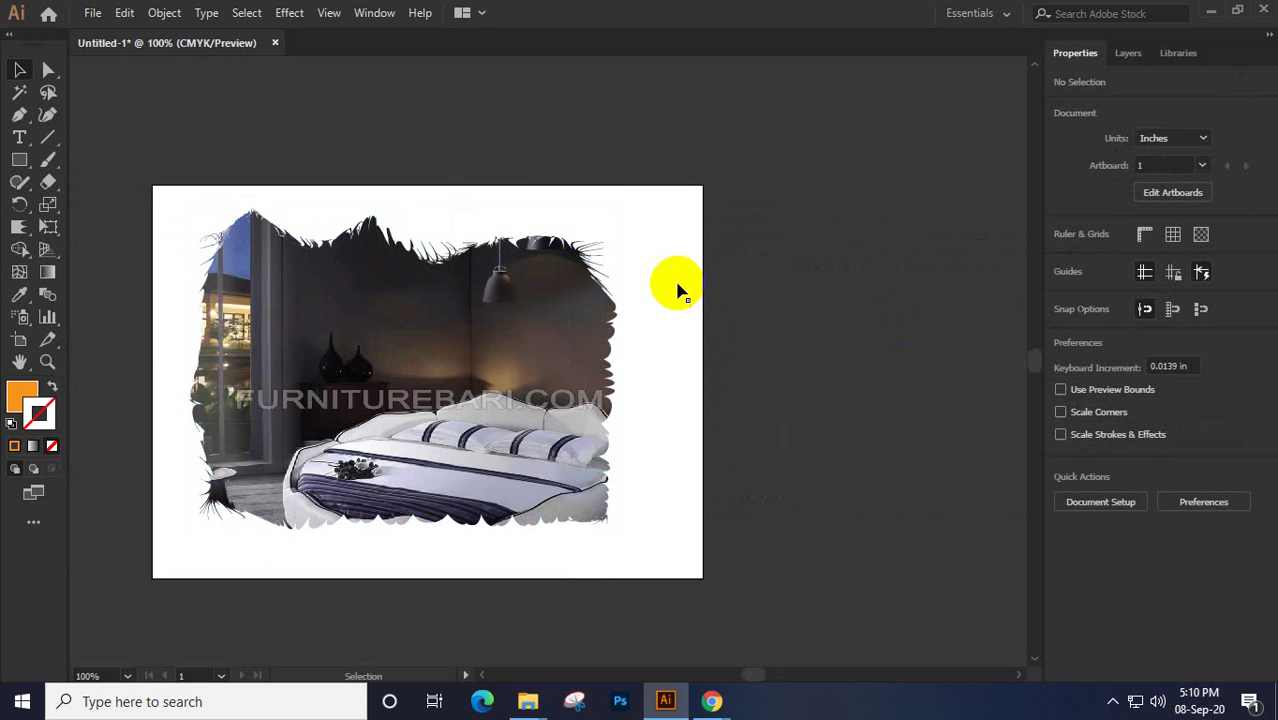
{"action": "left_click_drag", "start_coordinate": [433, 155], "coordinate": [613, 600]}
{"action": "left_click", "coordinate": [613, 600]}
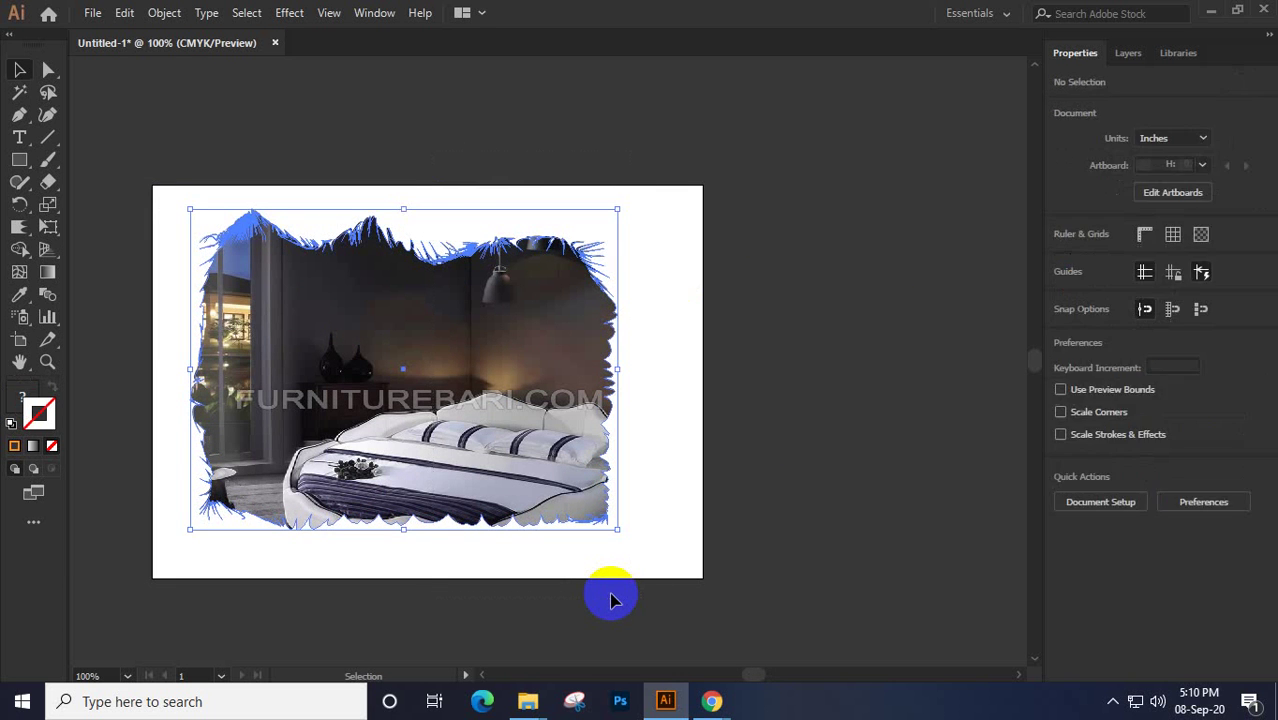
{"action": "key", "text": "space"}
{"action": "left_click_drag", "start_coordinate": [568, 557], "coordinate": [350, 400]}
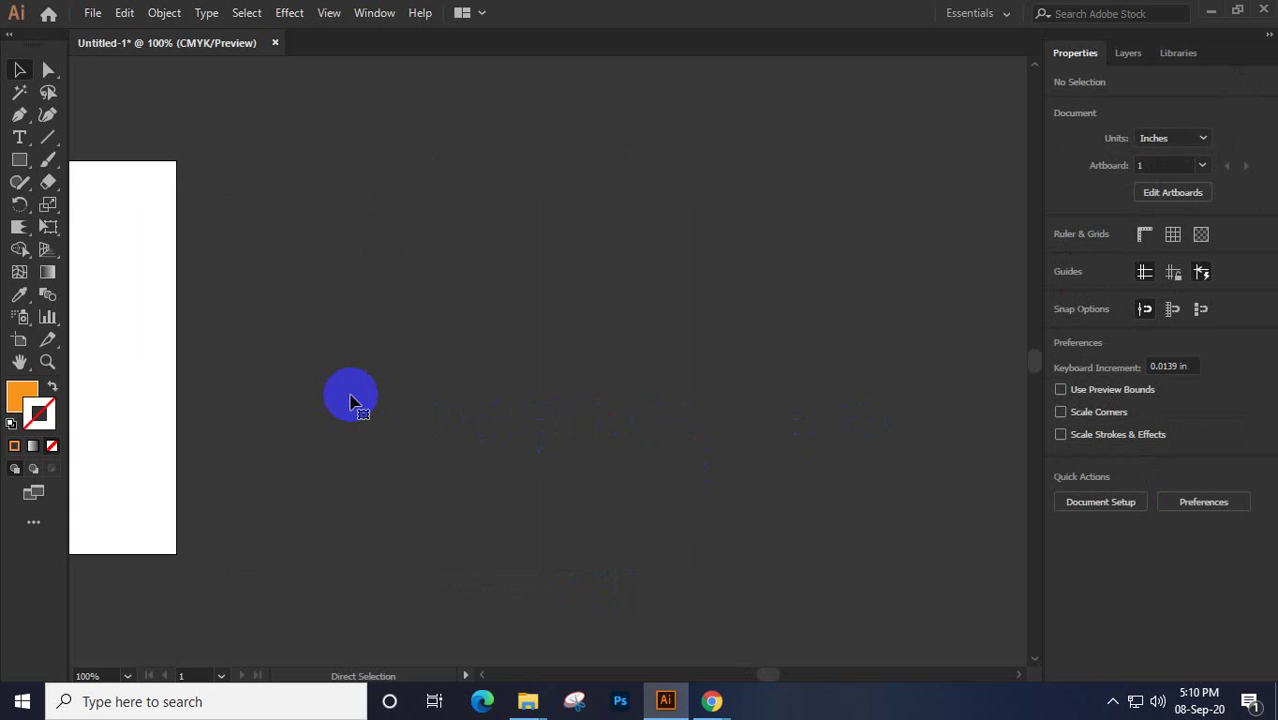
Paste the plain orange rectangle and bloat along its top edge, top-left corner and left edge
{"action": "key", "text": "ctrl+v"}
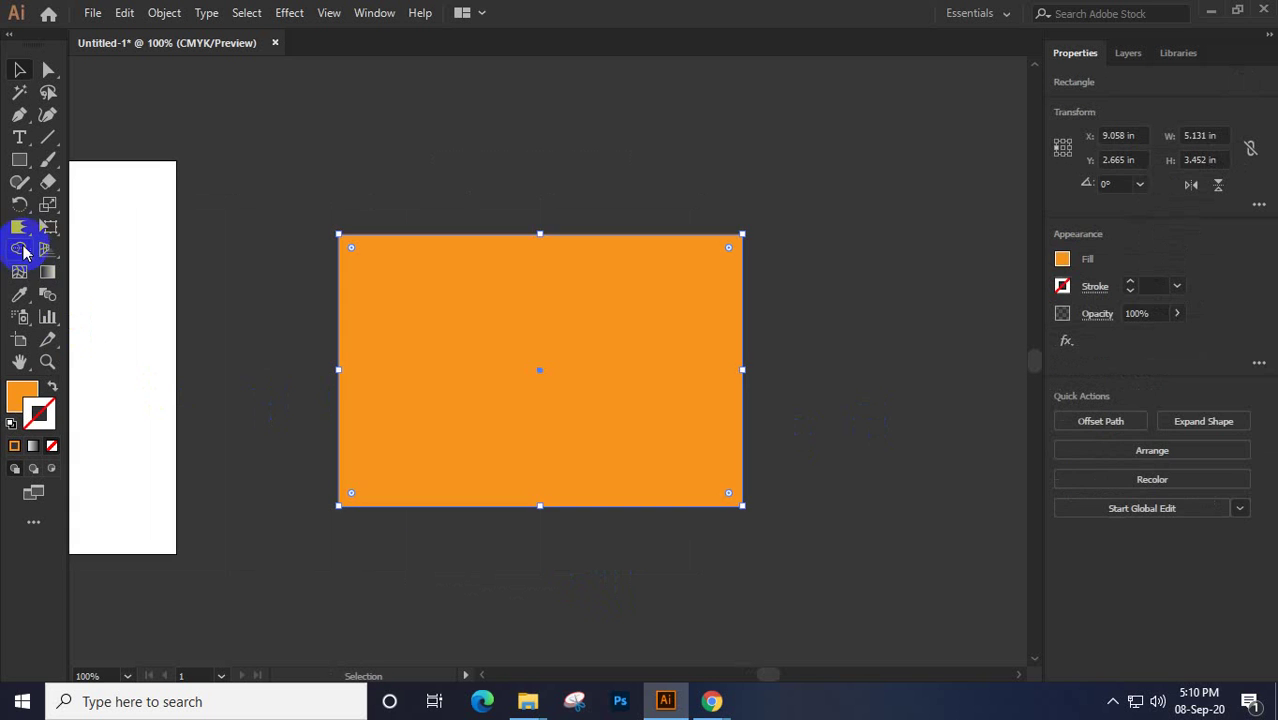
{"action": "left_click", "coordinate": [19, 228]}
{"action": "left_click", "coordinate": [19, 228]}
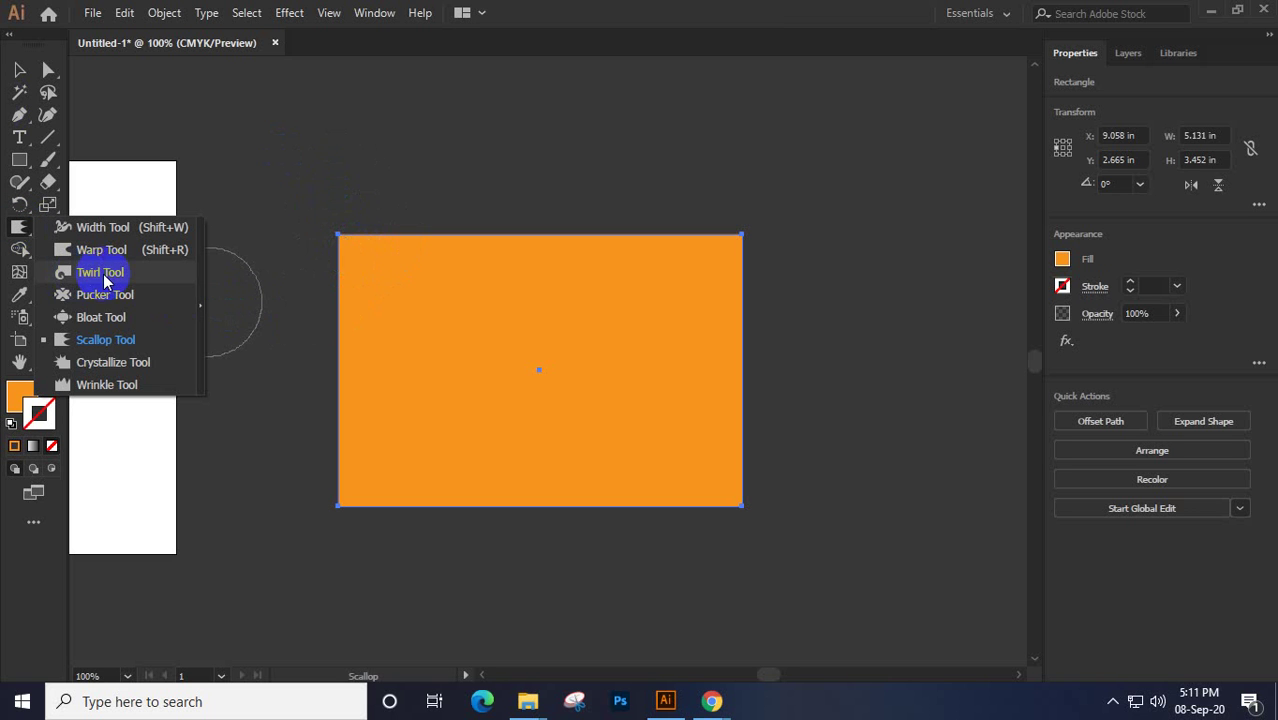
{"action": "left_click", "coordinate": [101, 317]}
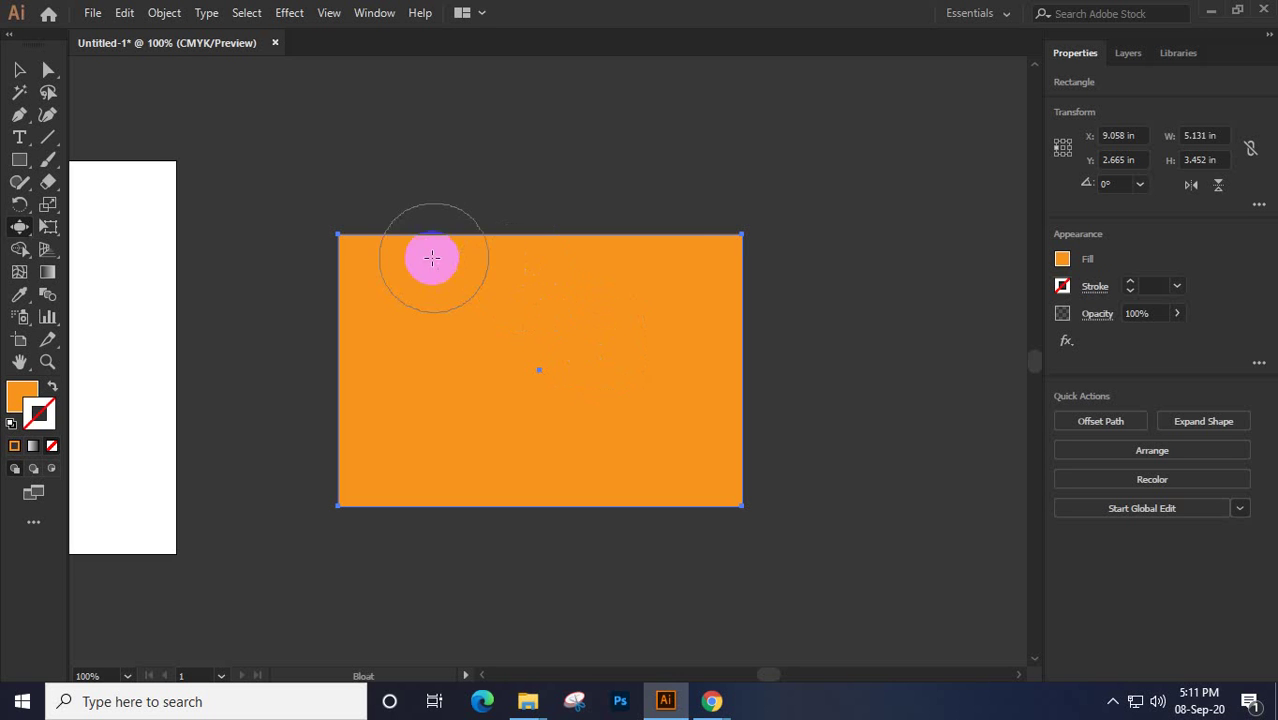
{"action": "mouse_move", "coordinate": [415, 248]}
{"action": "left_mouse_down"}
{"action": "mouse_move", "coordinate": [559, 226]}
{"action": "mouse_move", "coordinate": [730, 255]}
{"action": "mouse_move", "coordinate": [757, 280]}
{"action": "mouse_move", "coordinate": [743, 295]}
{"action": "mouse_move", "coordinate": [746, 494]}
{"action": "mouse_move", "coordinate": [647, 533]}
{"action": "mouse_move", "coordinate": [507, 523]}
{"action": "mouse_move", "coordinate": [379, 488]}
{"action": "mouse_move", "coordinate": [338, 458]}
{"action": "mouse_move", "coordinate": [329, 369]}
{"action": "mouse_move", "coordinate": [310, 338]}
{"action": "left_mouse_up"}
{"action": "mouse_move", "coordinate": [19, 227]}
{"action": "left_mouse_down"}
{"action": "mouse_move", "coordinate": [75, 249]}
{"action": "mouse_move", "coordinate": [108, 294]}
{"action": "mouse_move", "coordinate": [92, 237]}
{"action": "mouse_move", "coordinate": [110, 384]}
{"action": "mouse_move", "coordinate": [117, 240]}
{"action": "left_mouse_up"}
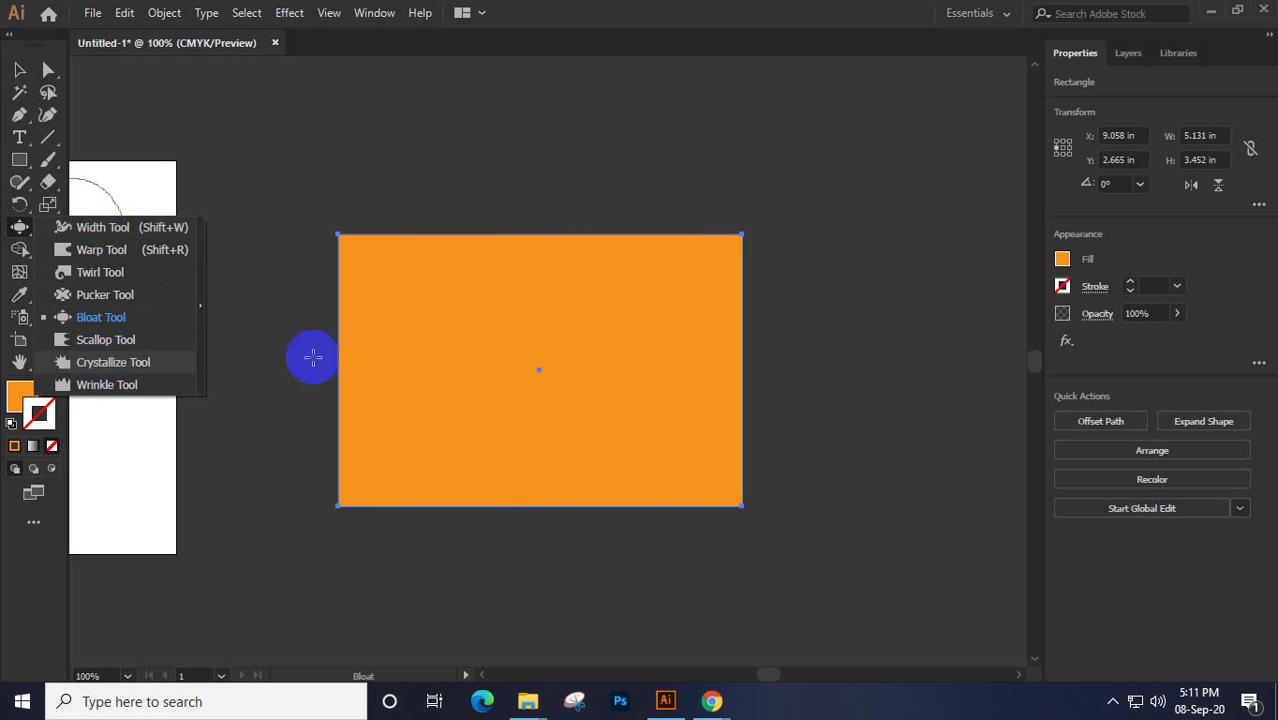
{"action": "mouse_move", "coordinate": [505, 313]}
{"action": "left_mouse_down"}
{"action": "mouse_move", "coordinate": [611, 369]}
{"action": "mouse_move", "coordinate": [586, 361]}
{"action": "mouse_move", "coordinate": [581, 331]}
{"action": "mouse_move", "coordinate": [492, 315]}
{"action": "mouse_move", "coordinate": [535, 329]}
{"action": "mouse_move", "coordinate": [517, 337]}
{"action": "mouse_move", "coordinate": [530, 399]}
{"action": "mouse_move", "coordinate": [614, 420]}
{"action": "mouse_move", "coordinate": [630, 369]}
{"action": "mouse_move", "coordinate": [604, 331]}
{"action": "mouse_move", "coordinate": [471, 341]}
{"action": "mouse_move", "coordinate": [489, 416]}
{"action": "mouse_move", "coordinate": [574, 398]}
{"action": "mouse_move", "coordinate": [509, 332]}
{"action": "mouse_move", "coordinate": [498, 364]}
{"action": "mouse_move", "coordinate": [447, 244]}
{"action": "mouse_move", "coordinate": [357, 238]}
{"action": "mouse_move", "coordinate": [536, 226]}
{"action": "left_mouse_up"}
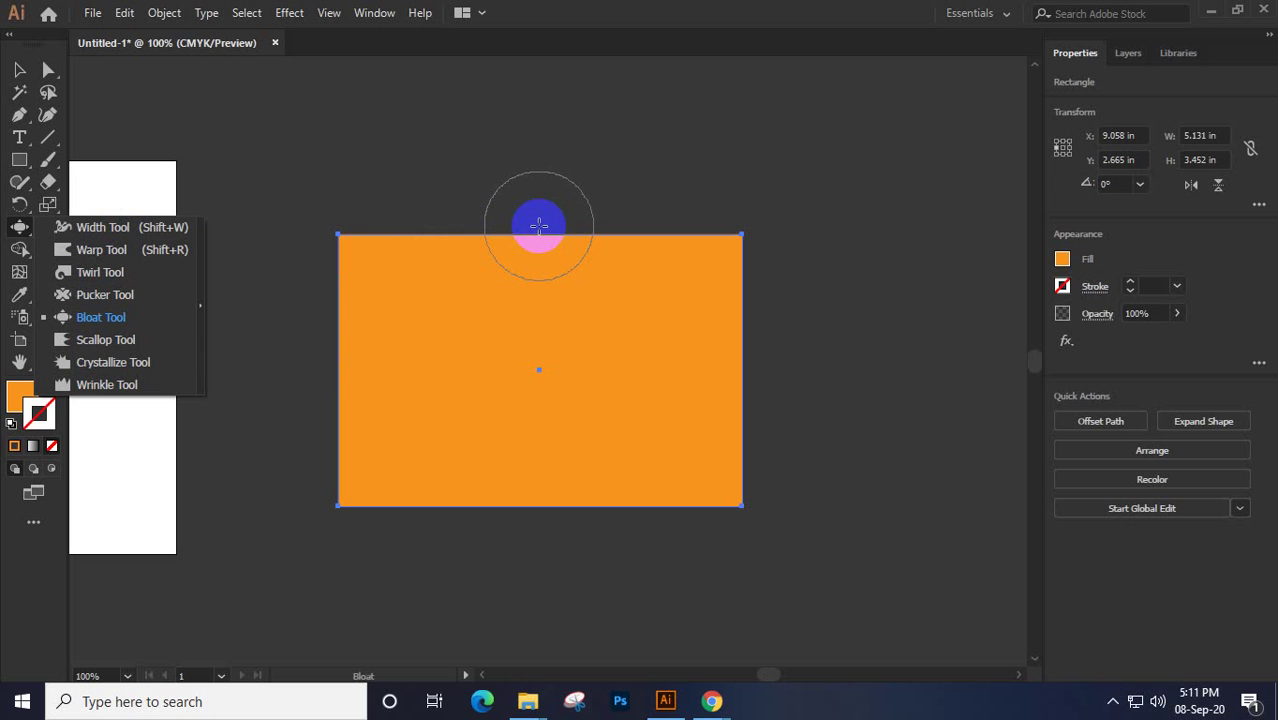
{"action": "mouse_move", "coordinate": [538, 225]}
{"action": "left_mouse_down"}
{"action": "mouse_move", "coordinate": [302, 253]}
{"action": "mouse_move", "coordinate": [317, 408]}
{"action": "mouse_move", "coordinate": [354, 411]}
{"action": "mouse_move", "coordinate": [251, 342]}
{"action": "left_mouse_up"}
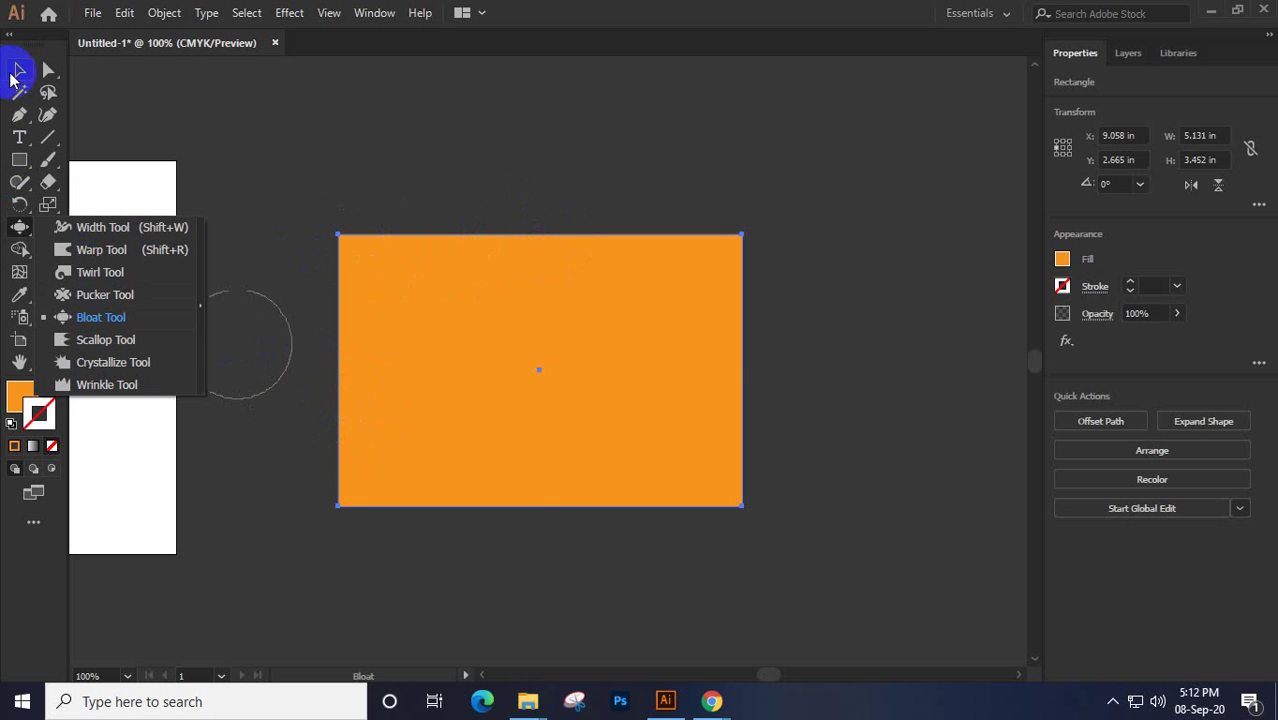
{"action": "left_click", "coordinate": [19, 69]}
{"action": "left_click", "coordinate": [25, 398]}
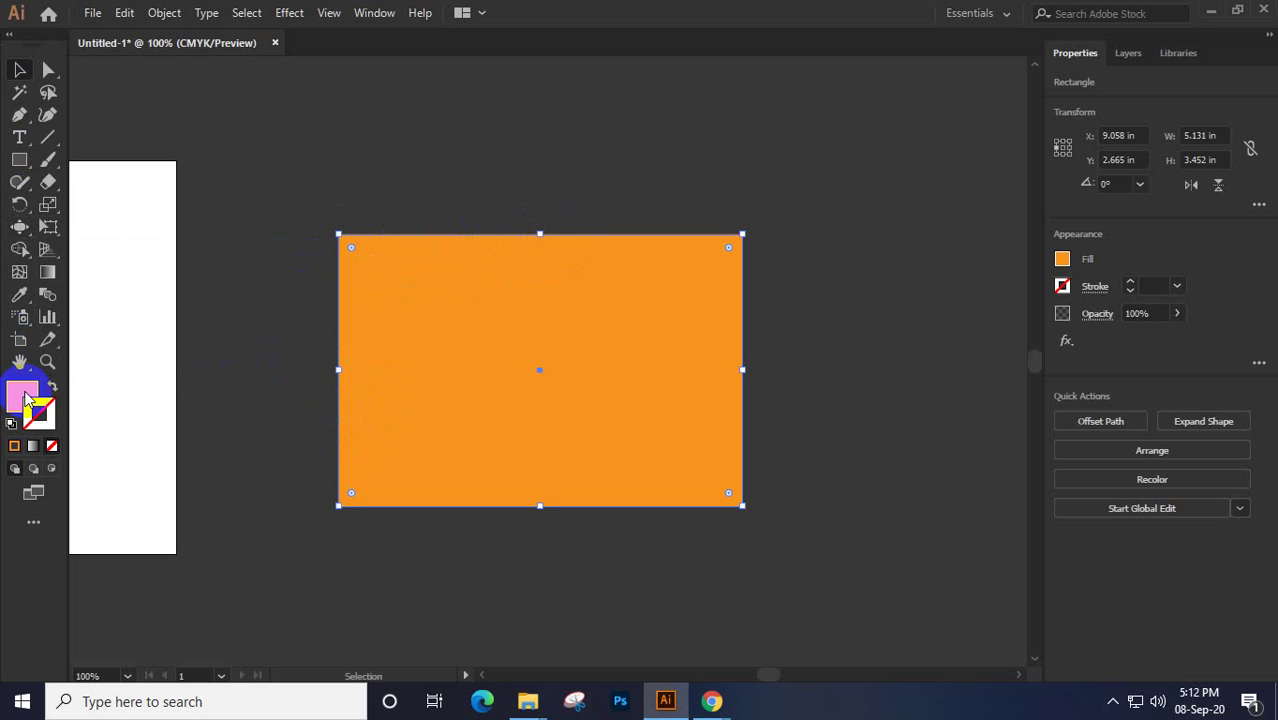
{"action": "left_click", "coordinate": [51, 446]}
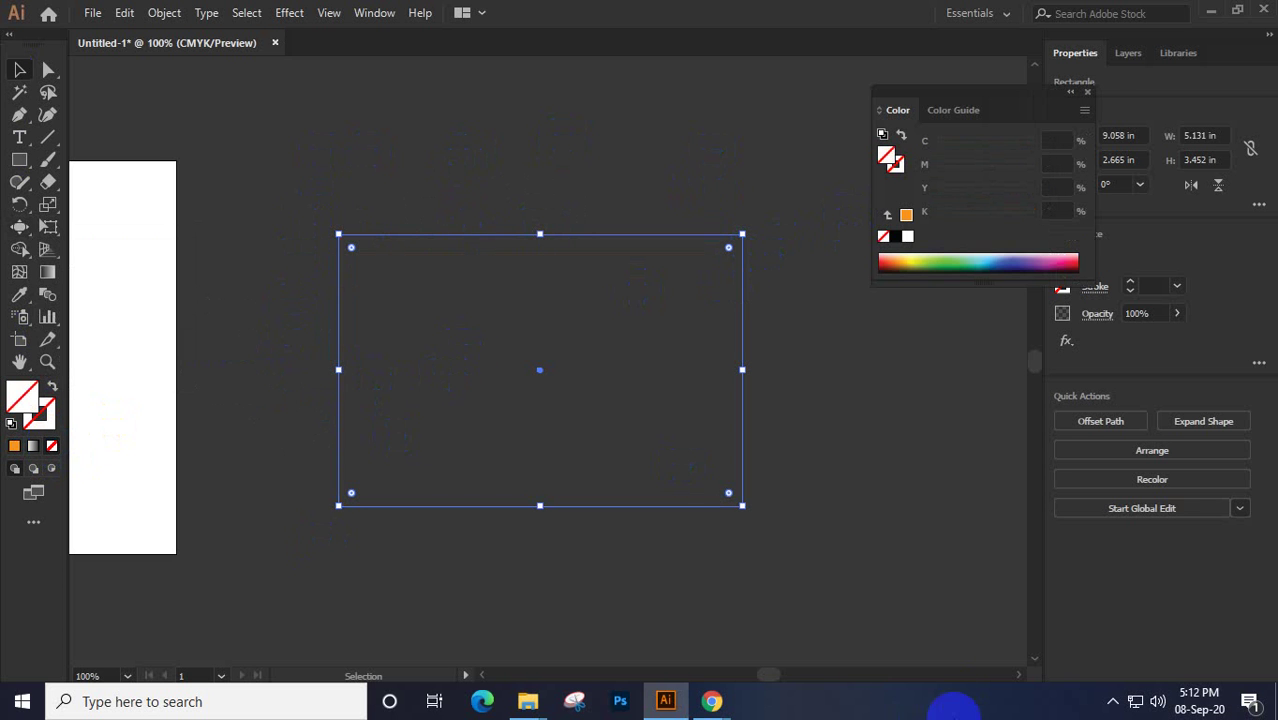
{"action": "left_click", "coordinate": [833, 622]}
{"action": "left_click_drag", "start_coordinate": [815, 590], "coordinate": [131, 243]}
{"action": "left_click", "coordinate": [245, 243]}
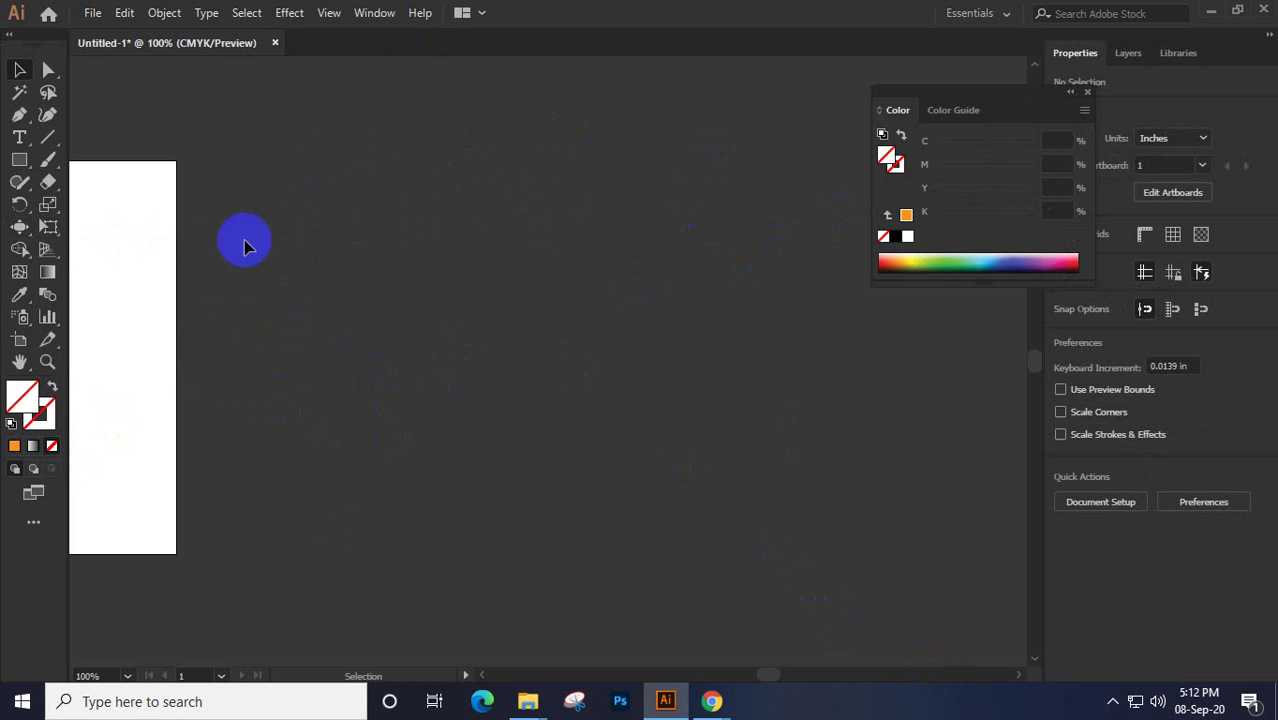
{"action": "left_click_drag", "start_coordinate": [836, 574], "coordinate": [516, 302]}
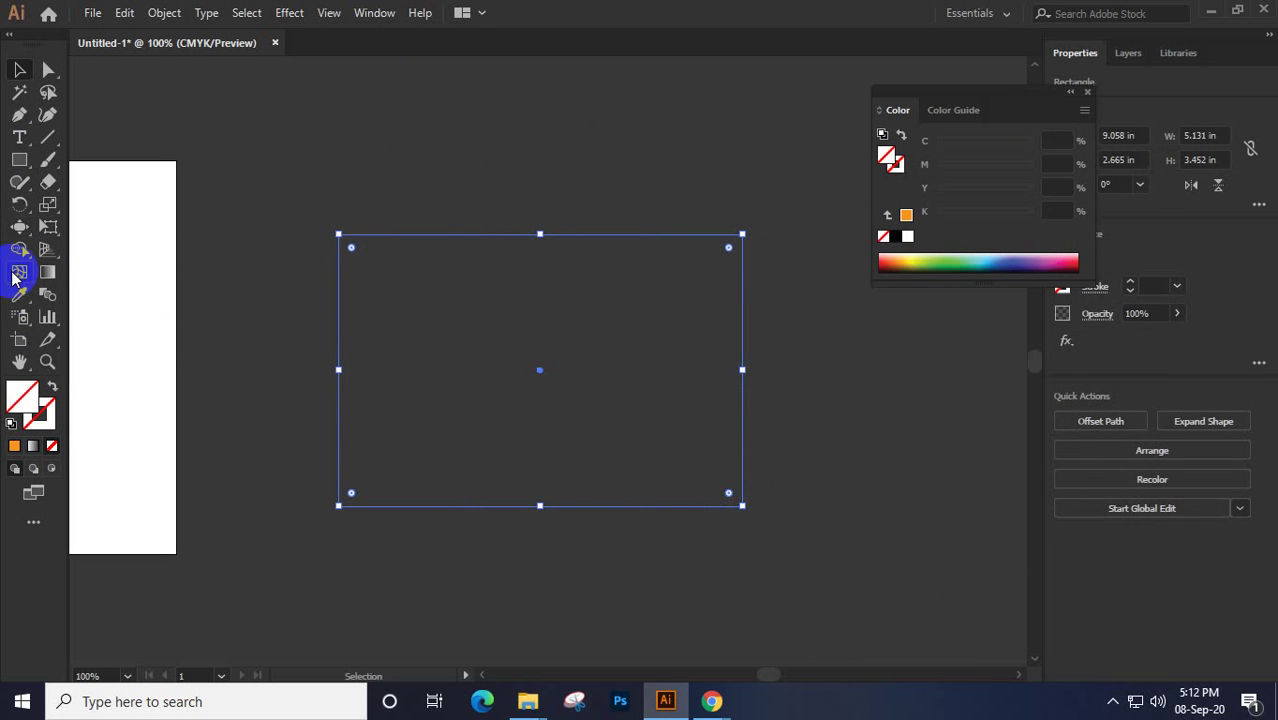
{"action": "left_click", "coordinate": [17, 227]}
{"action": "left_click_drag", "start_coordinate": [17, 227], "coordinate": [105, 337]}
{"action": "mouse_move", "coordinate": [342, 256]}
{"action": "left_mouse_down"}
{"action": "mouse_move", "coordinate": [384, 265]}
{"action": "mouse_move", "coordinate": [477, 249]}
{"action": "mouse_move", "coordinate": [499, 266]}
{"action": "mouse_move", "coordinate": [766, 219]}
{"action": "mouse_move", "coordinate": [769, 364]}
{"action": "mouse_move", "coordinate": [742, 397]}
{"action": "mouse_move", "coordinate": [607, 423]}
{"action": "mouse_move", "coordinate": [699, 526]}
{"action": "mouse_move", "coordinate": [611, 511]}
{"action": "mouse_move", "coordinate": [401, 529]}
{"action": "mouse_move", "coordinate": [271, 423]}
{"action": "mouse_move", "coordinate": [360, 390]}
{"action": "mouse_move", "coordinate": [314, 407]}
{"action": "mouse_move", "coordinate": [357, 252]}
{"action": "left_mouse_up"}
{"action": "left_click", "coordinate": [19, 70]}
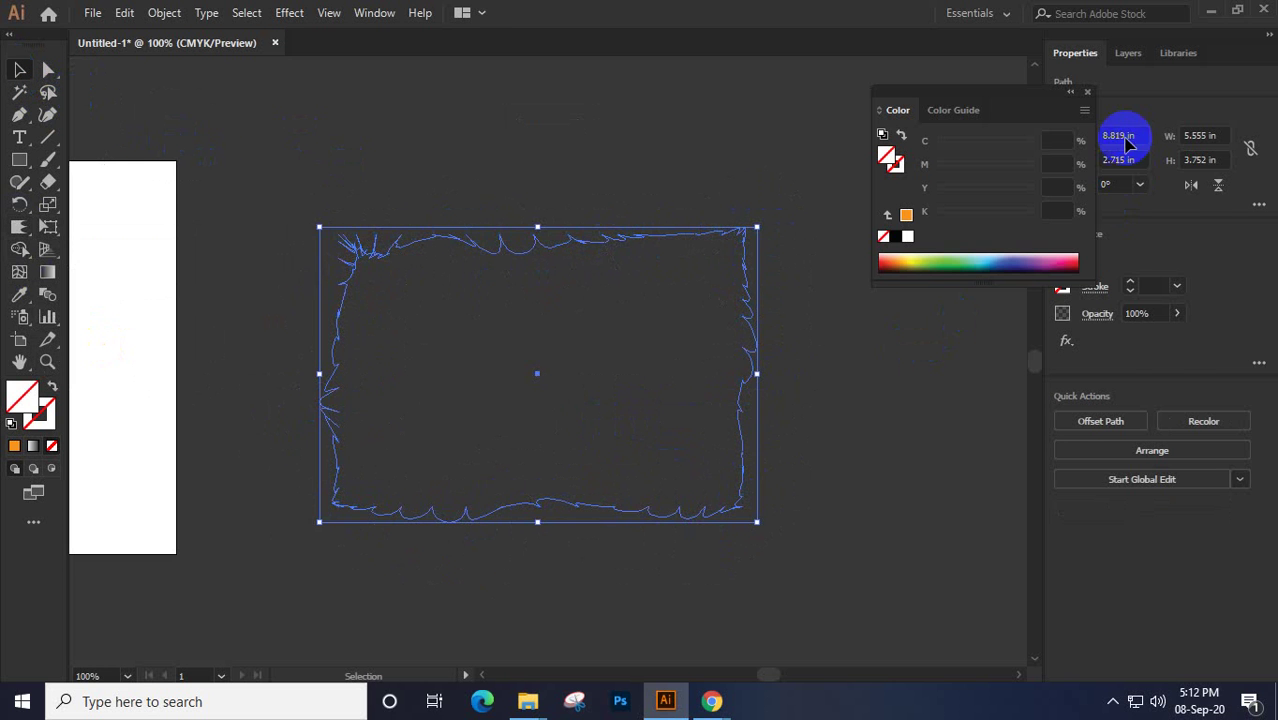
{"action": "key", "text": "ctrl+shift+a"}
{"action": "left_click", "coordinate": [1087, 91]}
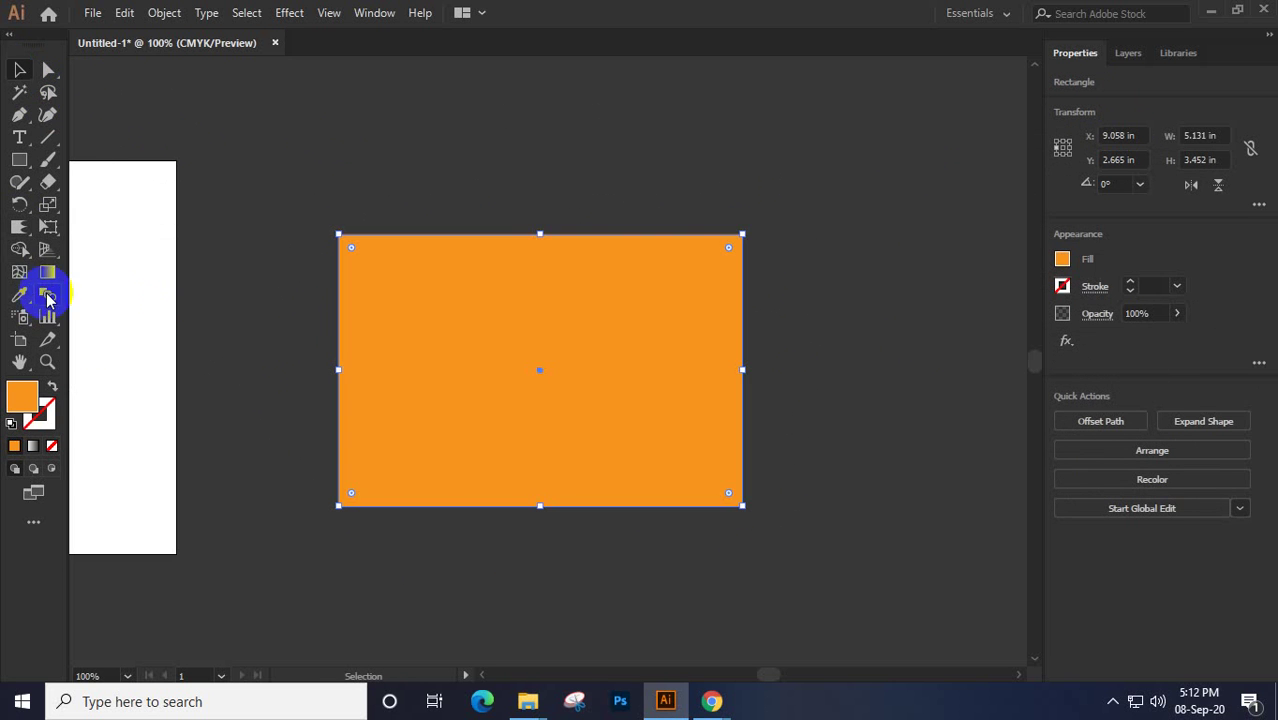
{"action": "left_click", "coordinate": [19, 229]}
Scallop the orange rectangle's top edge, then crystallize spikes along its left edge
{"action": "mouse_move", "coordinate": [19, 232]}
{"action": "left_mouse_down"}
{"action": "mouse_move", "coordinate": [108, 396]}
{"action": "mouse_move", "coordinate": [94, 348]}
{"action": "mouse_move", "coordinate": [94, 362]}
{"action": "mouse_move", "coordinate": [326, 240]}
{"action": "mouse_move", "coordinate": [342, 223]}
{"action": "mouse_move", "coordinate": [338, 197]}
{"action": "mouse_move", "coordinate": [419, 240]}
{"action": "mouse_move", "coordinate": [431, 203]}
{"action": "mouse_move", "coordinate": [499, 217]}
{"action": "mouse_move", "coordinate": [547, 191]}
{"action": "mouse_move", "coordinate": [576, 223]}
{"action": "mouse_move", "coordinate": [585, 280]}
{"action": "mouse_move", "coordinate": [619, 303]}
{"action": "mouse_move", "coordinate": [665, 208]}
{"action": "left_mouse_up"}
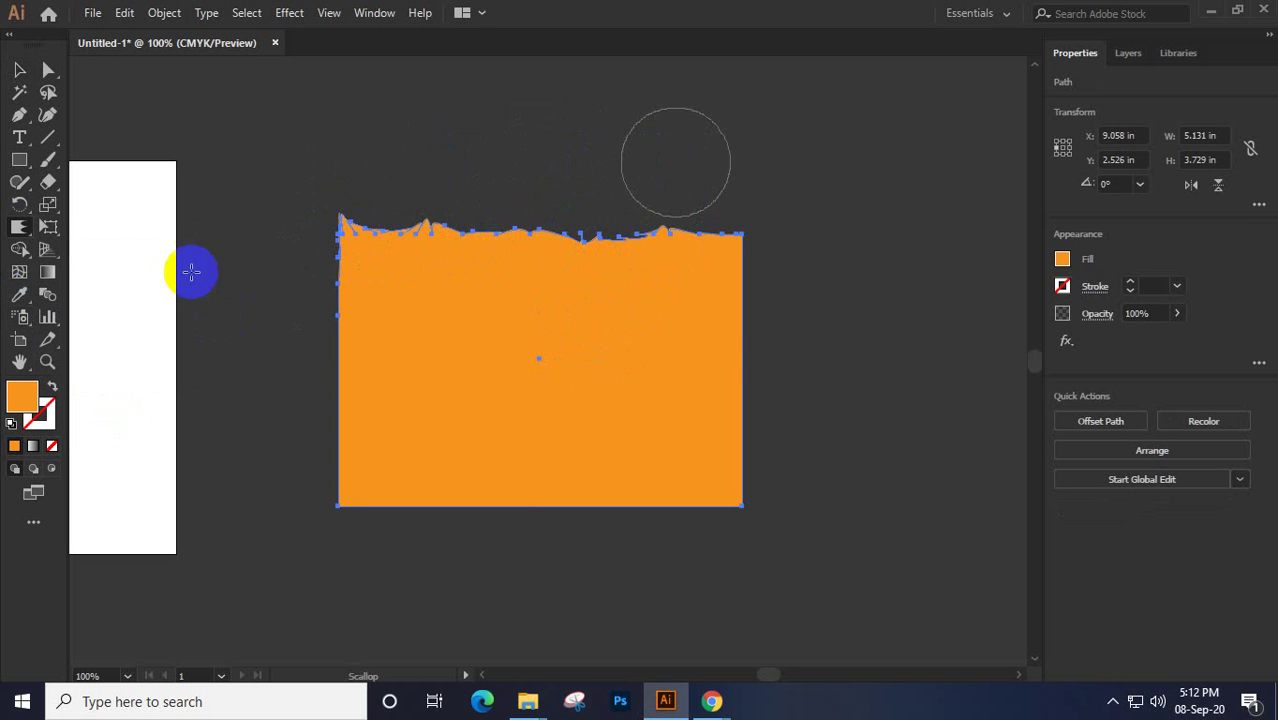
{"action": "left_click", "coordinate": [19, 229]}
{"action": "mouse_move", "coordinate": [19, 240]}
{"action": "left_mouse_down"}
{"action": "mouse_move", "coordinate": [114, 365]}
{"action": "mouse_move", "coordinate": [100, 362]}
{"action": "left_mouse_up"}
{"action": "mouse_move", "coordinate": [350, 299]}
{"action": "left_mouse_down"}
{"action": "mouse_move", "coordinate": [351, 322]}
{"action": "mouse_move", "coordinate": [305, 337]}
{"action": "mouse_move", "coordinate": [357, 334]}
{"action": "mouse_move", "coordinate": [324, 420]}
{"action": "mouse_move", "coordinate": [371, 467]}
{"action": "mouse_move", "coordinate": [367, 514]}
{"action": "left_mouse_up"}
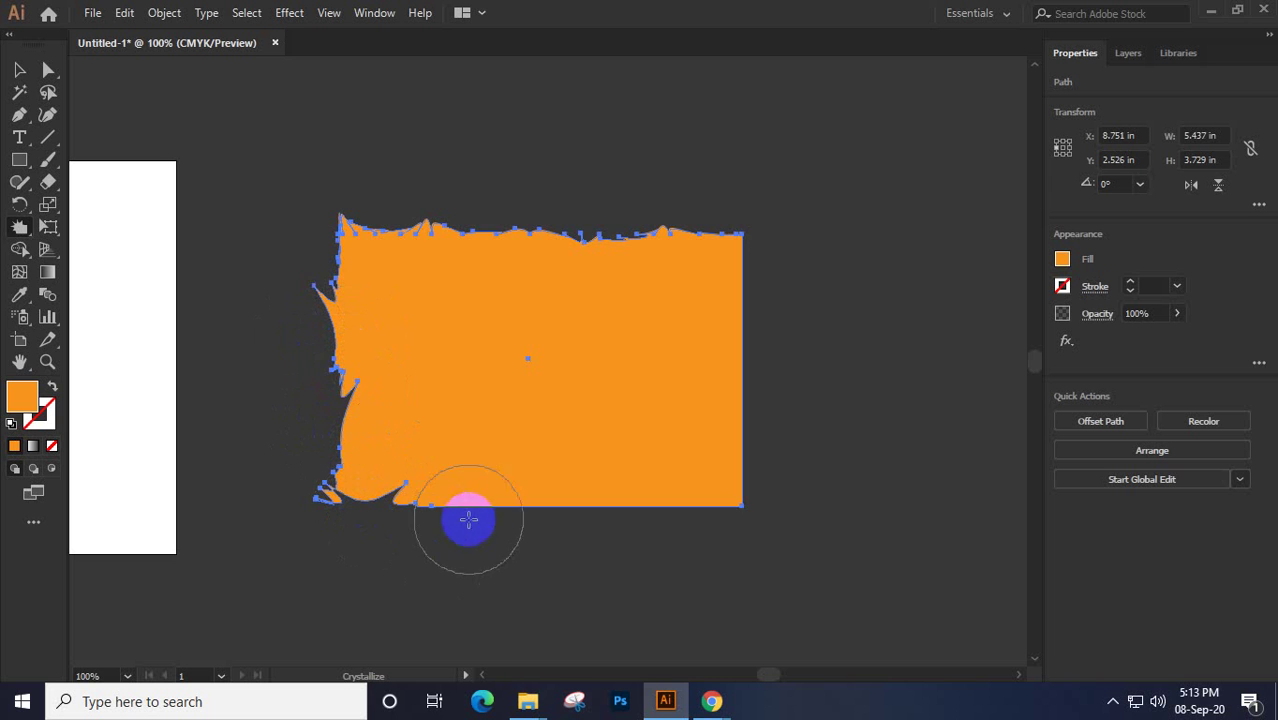
Pull crystallized spikes from the bottom and bottom-right edges, growing the shape to 6.008 × 5.499 in
{"action": "mouse_move", "coordinate": [497, 497]}
{"action": "left_mouse_down"}
{"action": "mouse_move", "coordinate": [507, 555]}
{"action": "mouse_move", "coordinate": [514, 521]}
{"action": "left_mouse_up"}
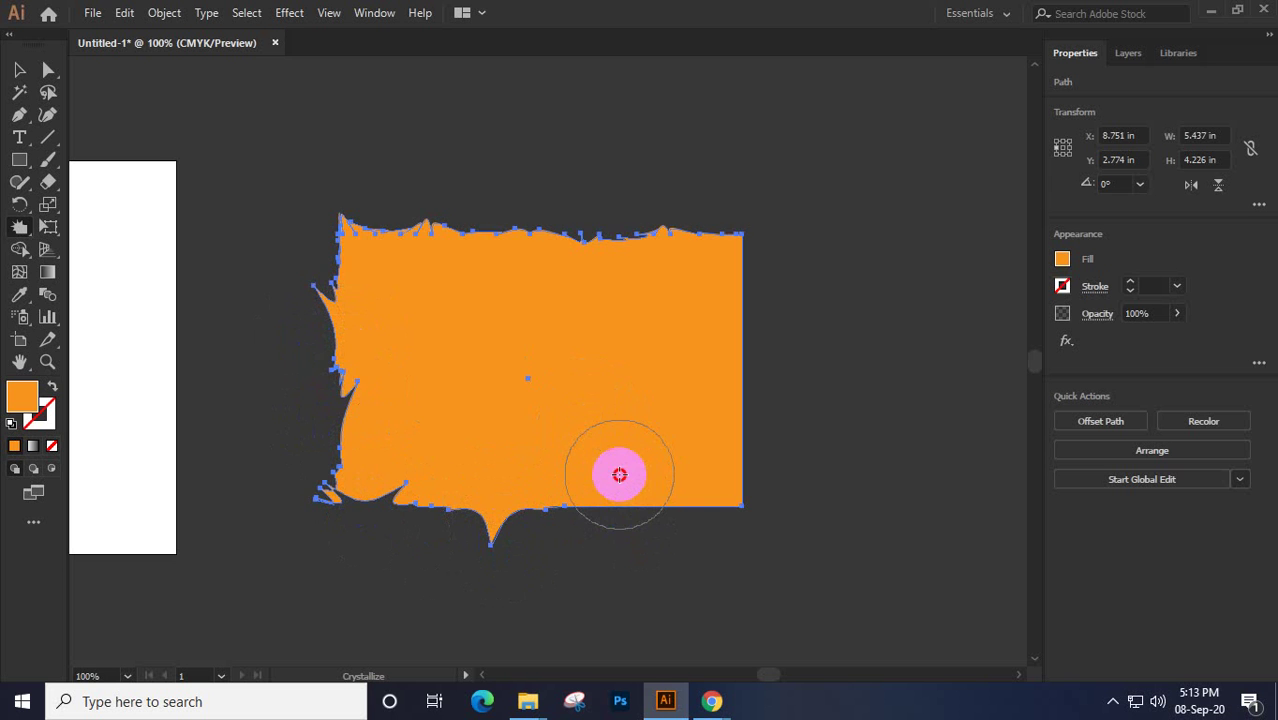
{"action": "left_click_drag", "start_coordinate": [620, 474], "coordinate": [622, 486]}
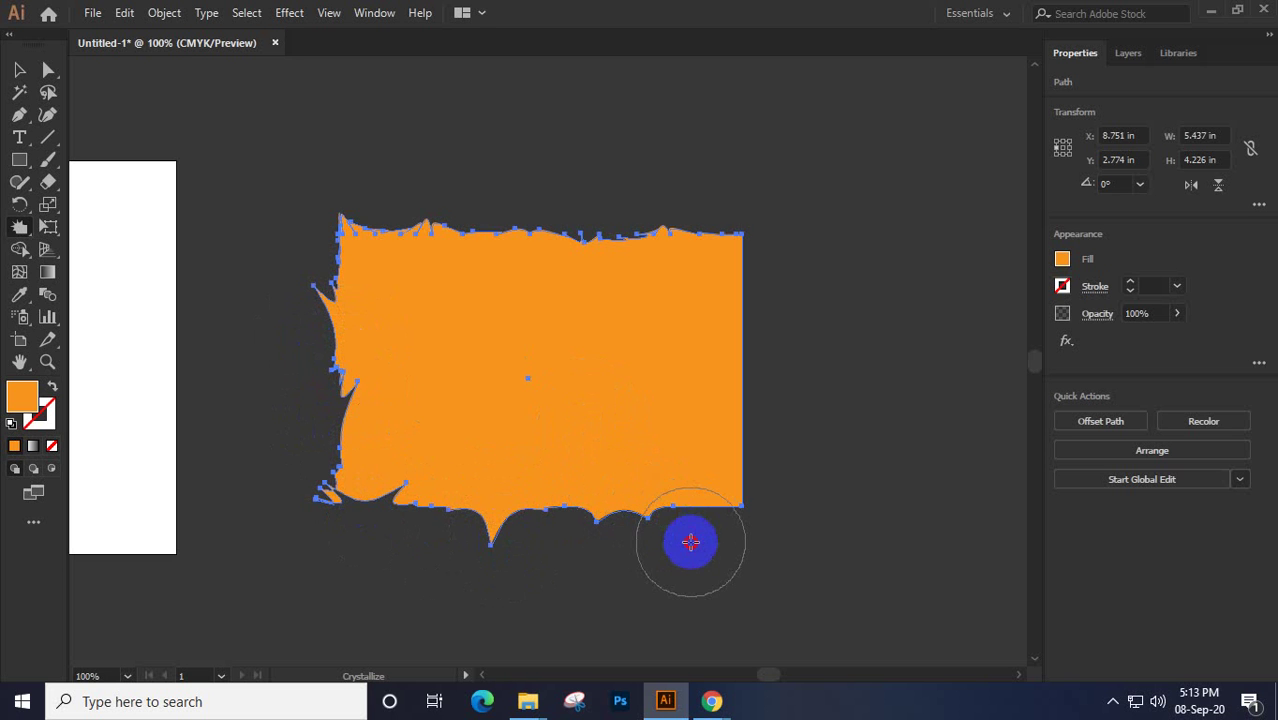
{"action": "mouse_move", "coordinate": [704, 513]}
{"action": "left_mouse_down"}
{"action": "mouse_move", "coordinate": [740, 491]}
{"action": "mouse_move", "coordinate": [754, 458]}
{"action": "mouse_move", "coordinate": [762, 382]}
{"action": "mouse_move", "coordinate": [707, 372]}
{"action": "mouse_move", "coordinate": [741, 315]}
{"action": "mouse_move", "coordinate": [700, 296]}
{"action": "mouse_move", "coordinate": [725, 295]}
{"action": "mouse_move", "coordinate": [687, 258]}
{"action": "mouse_move", "coordinate": [512, 245]}
{"action": "mouse_move", "coordinate": [383, 243]}
{"action": "mouse_move", "coordinate": [332, 270]}
{"action": "mouse_move", "coordinate": [338, 535]}
{"action": "mouse_move", "coordinate": [623, 546]}
{"action": "mouse_move", "coordinate": [858, 509]}
{"action": "mouse_move", "coordinate": [512, 534]}
{"action": "mouse_move", "coordinate": [367, 500]}
{"action": "mouse_move", "coordinate": [523, 549]}
{"action": "mouse_move", "coordinate": [499, 556]}
{"action": "mouse_move", "coordinate": [501, 541]}
{"action": "mouse_move", "coordinate": [491, 571]}
{"action": "mouse_move", "coordinate": [550, 571]}
{"action": "mouse_move", "coordinate": [530, 595]}
{"action": "mouse_move", "coordinate": [516, 591]}
{"action": "mouse_move", "coordinate": [571, 599]}
{"action": "mouse_move", "coordinate": [542, 605]}
{"action": "mouse_move", "coordinate": [377, 488]}
{"action": "left_mouse_up"}
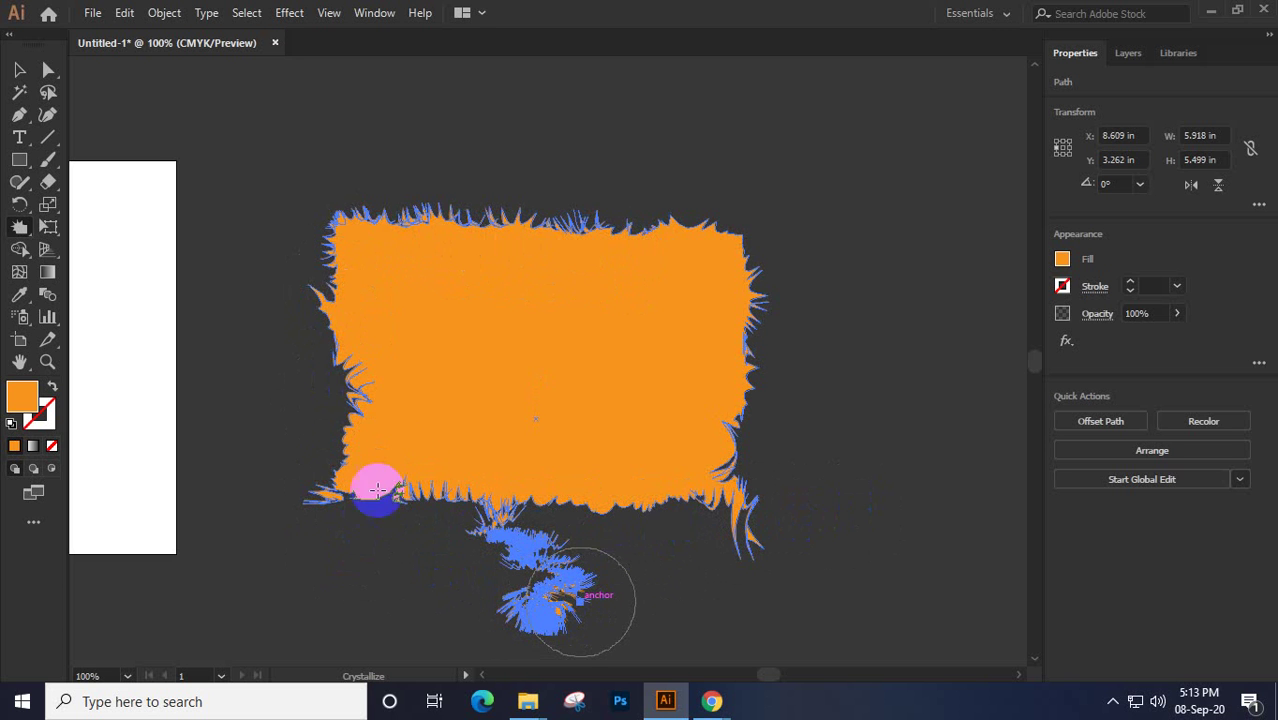
{"action": "mouse_move", "coordinate": [745, 540]}
{"action": "left_mouse_down"}
{"action": "mouse_move", "coordinate": [759, 551]}
{"action": "mouse_move", "coordinate": [775, 530]}
{"action": "mouse_move", "coordinate": [749, 545]}
{"action": "mouse_move", "coordinate": [747, 531]}
{"action": "left_mouse_up"}
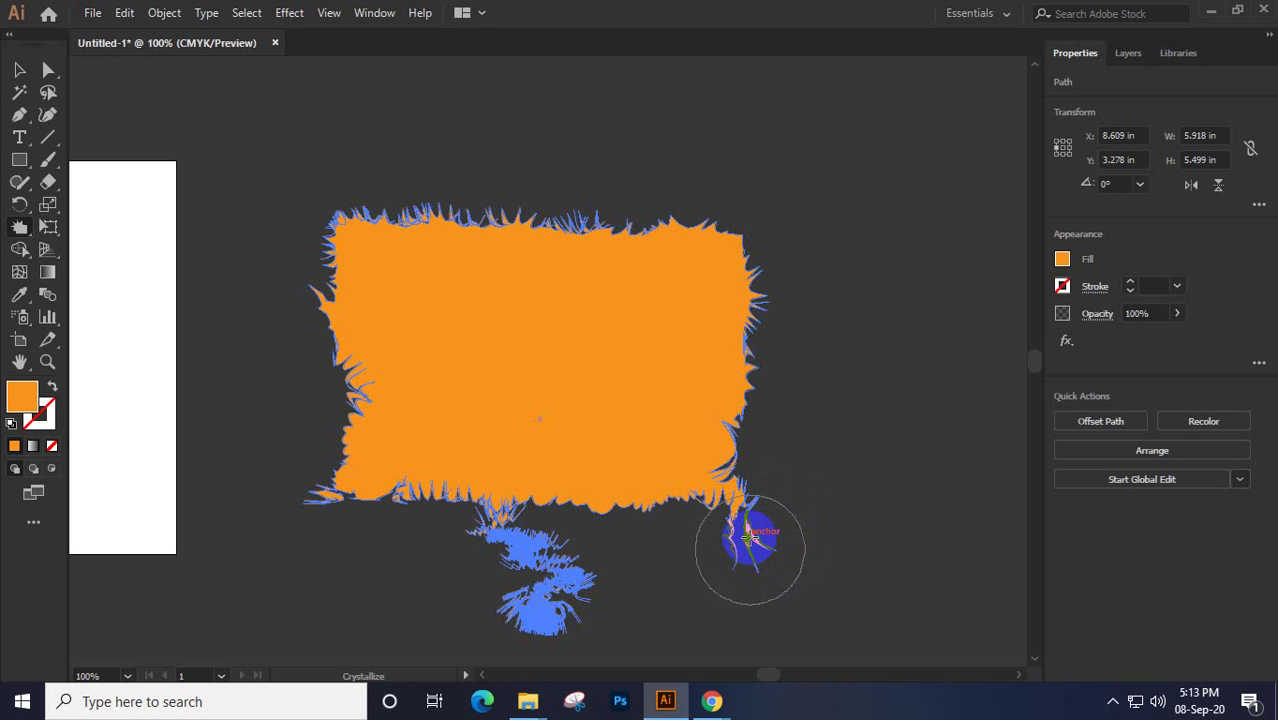
{"action": "left_click", "coordinate": [19, 70]}
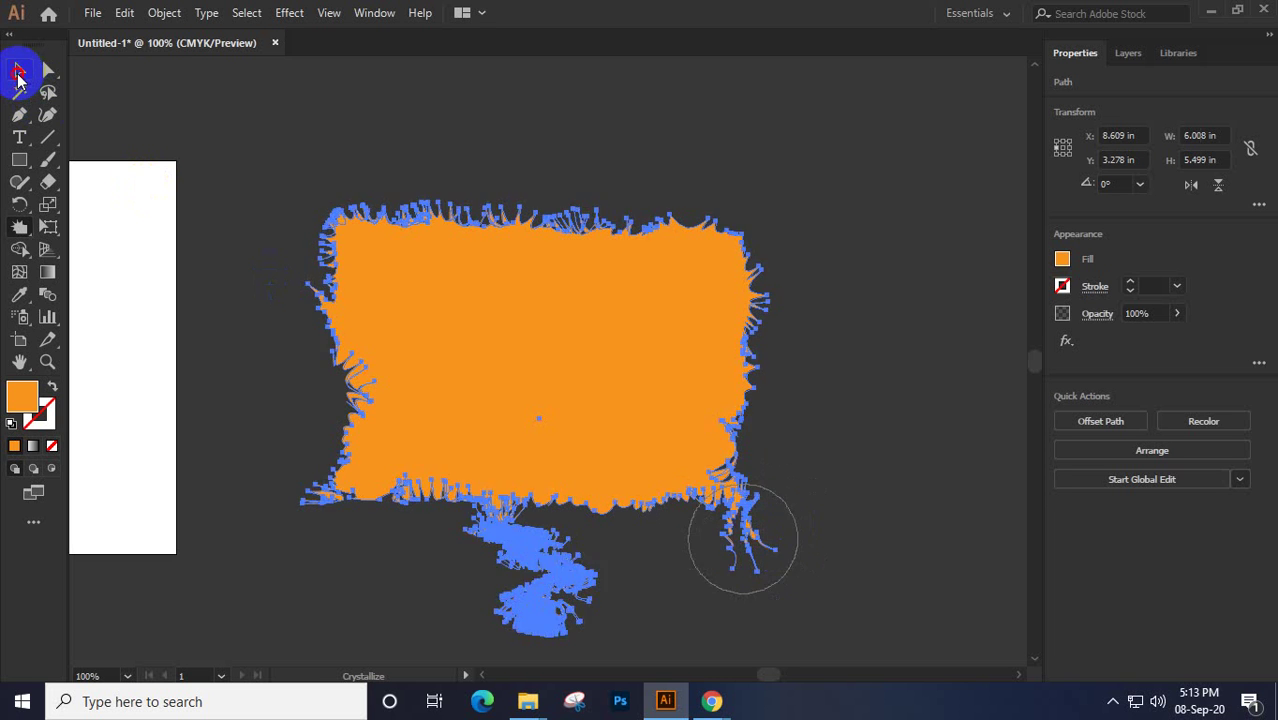
{"action": "left_click", "coordinate": [757, 326]}
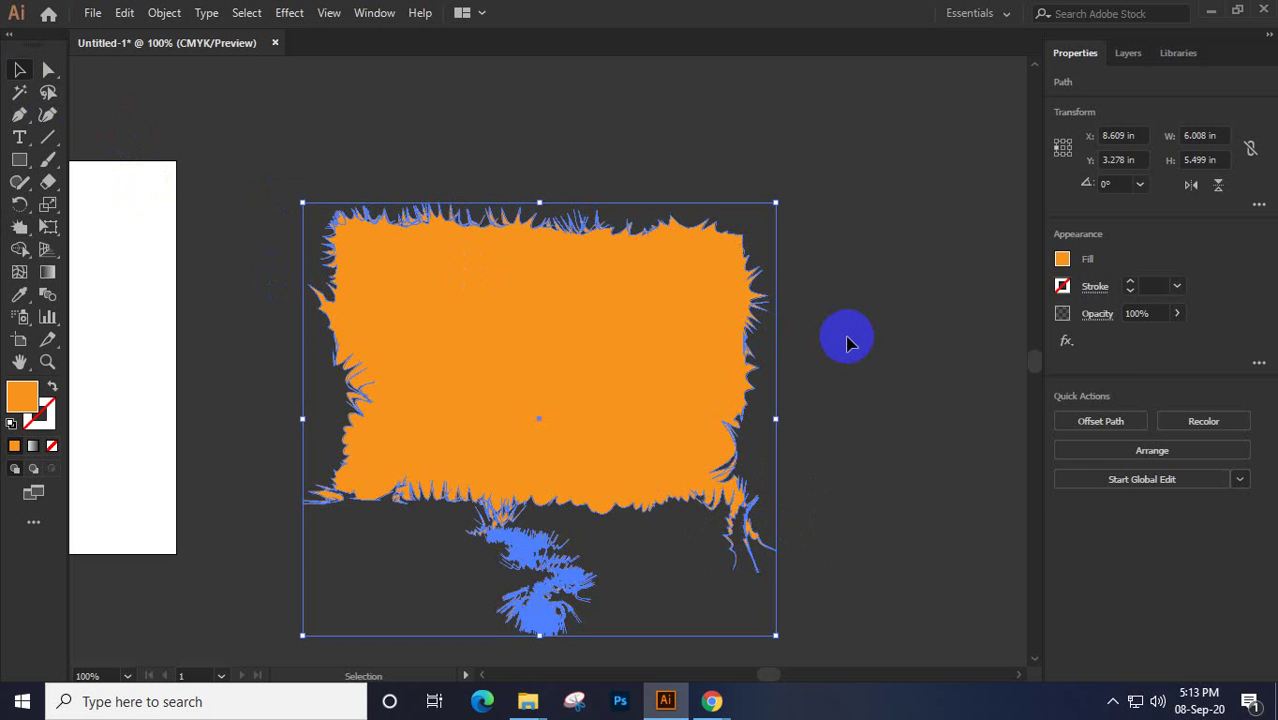
{"action": "left_click", "coordinate": [846, 343]}
{"action": "left_click", "coordinate": [563, 376]}
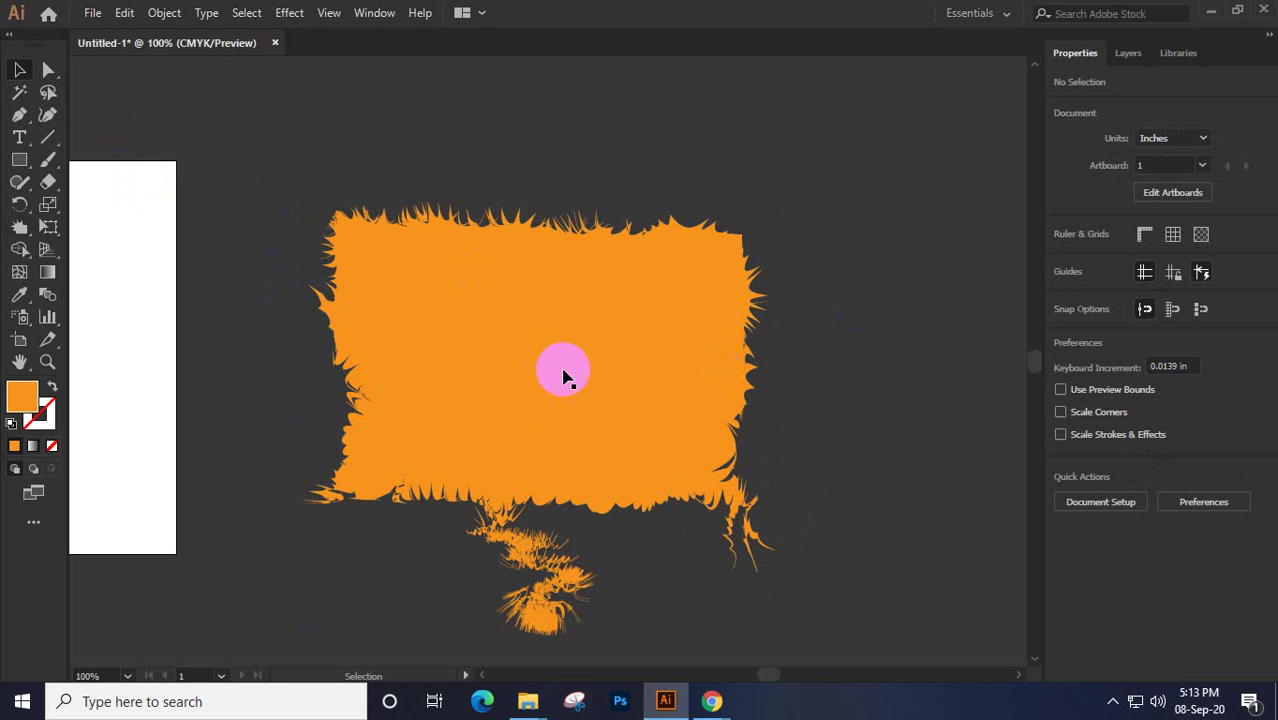
Delete the spiky shape and undo to restore the plain 5.131 × 3.452 in orange rectangle, then select it
{"action": "left_click", "coordinate": [563, 376]}
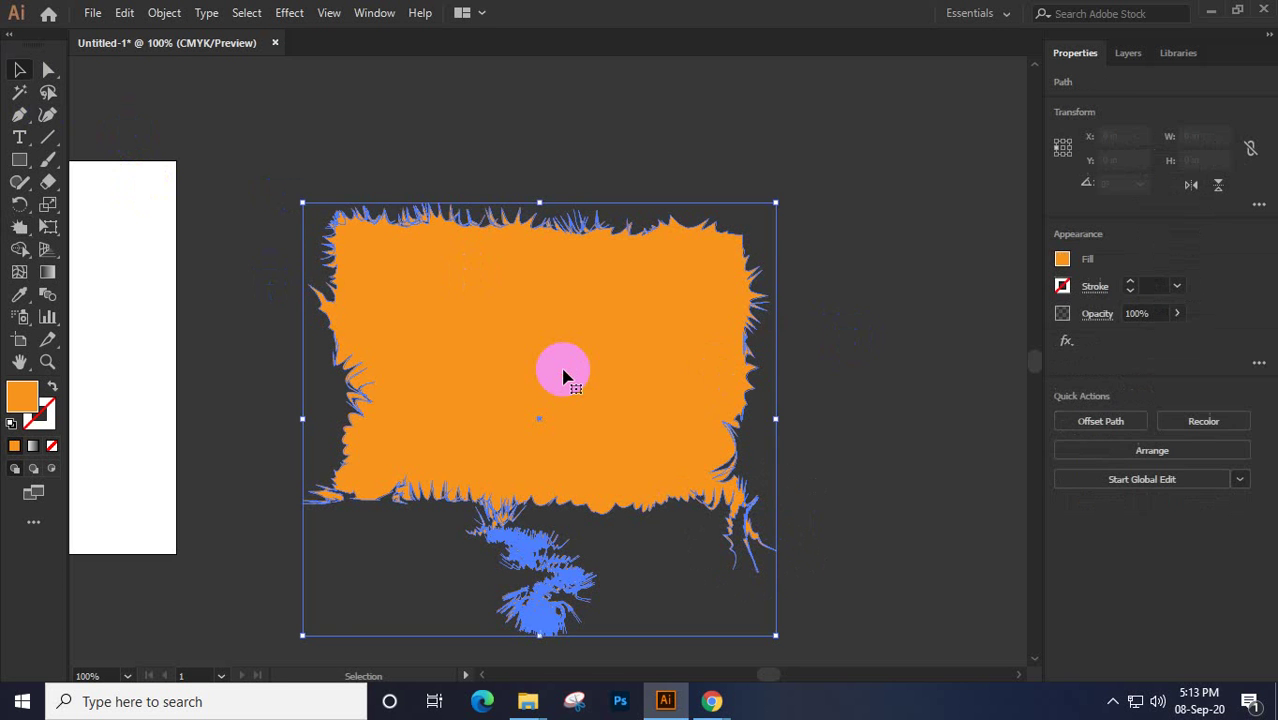
{"action": "key", "text": "Delete"}
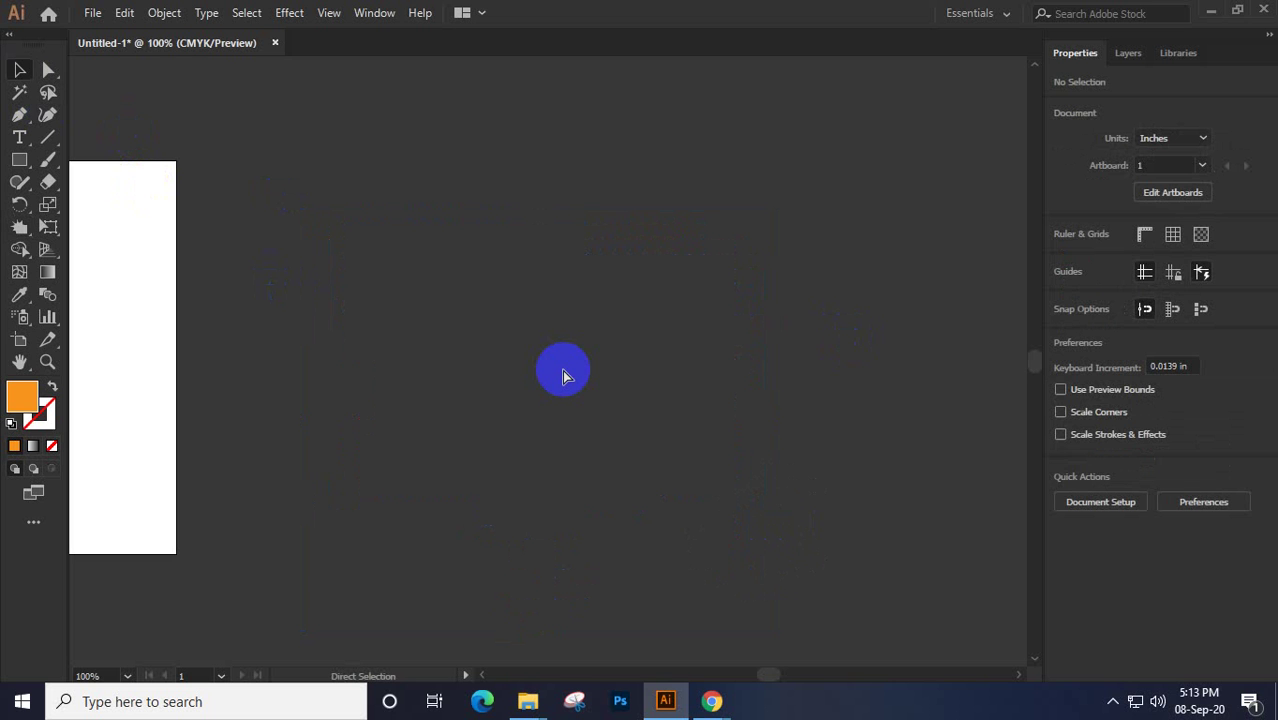
{"action": "key", "text": "ctrl+z"}
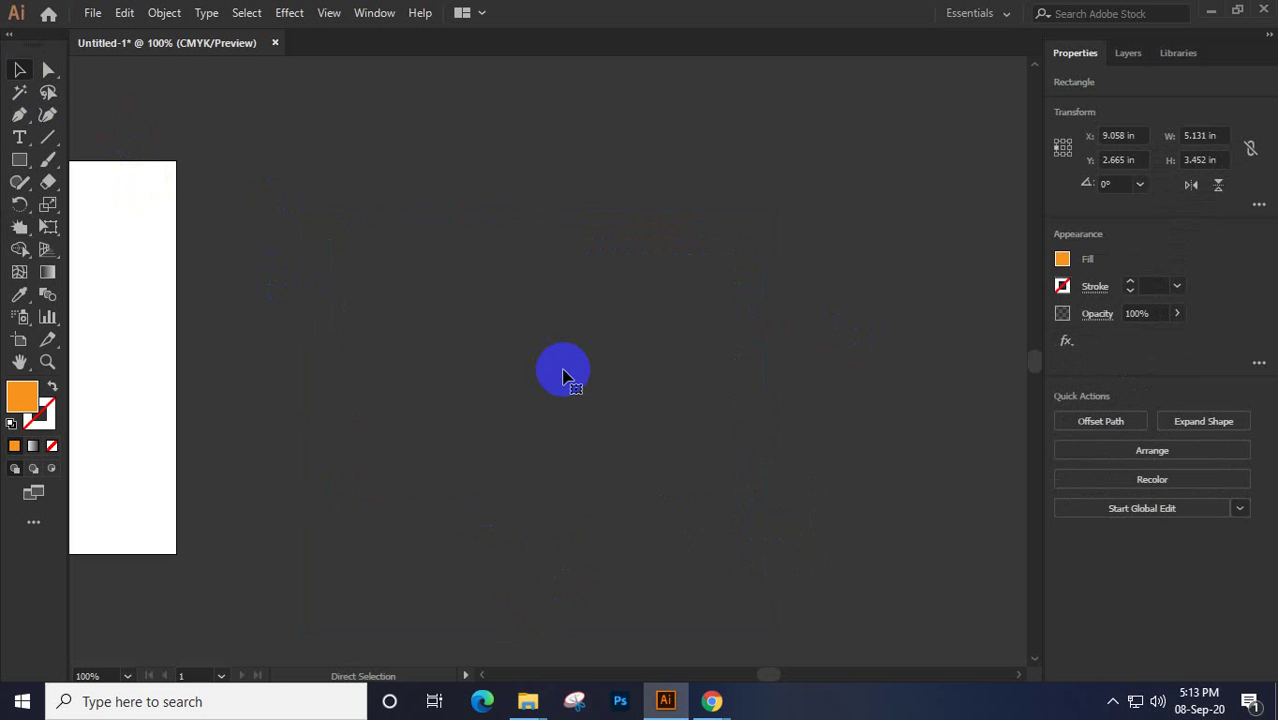
{"action": "left_click", "coordinate": [563, 376]}
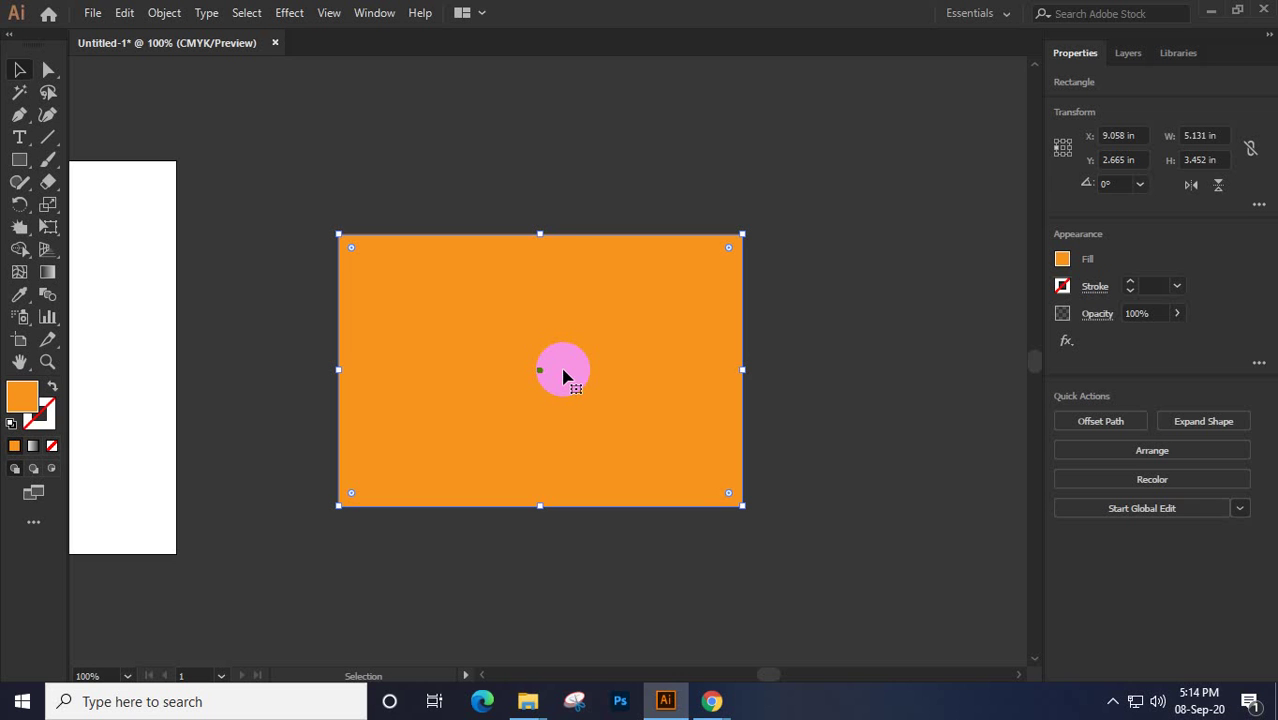
{"action": "left_click", "coordinate": [20, 227]}
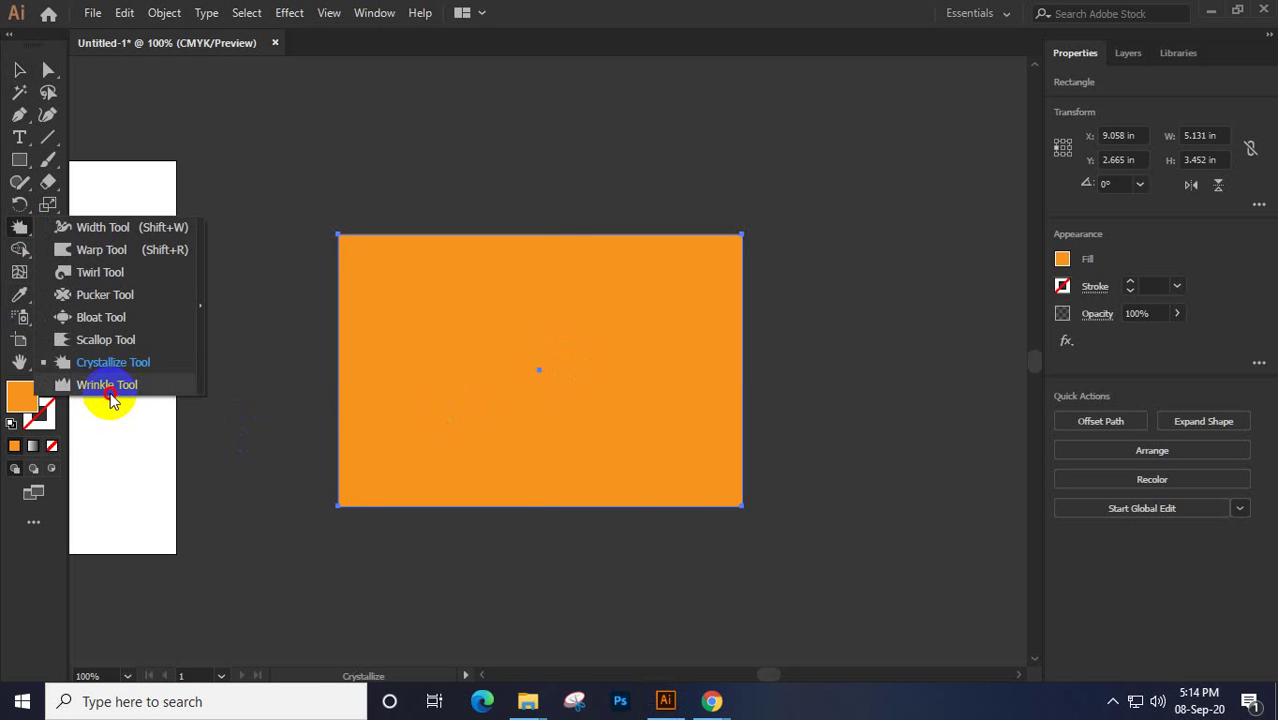
Wrinkle the orange rectangle's left, bottom and top-right edges with the Wrinkle Tool
{"action": "left_click", "coordinate": [110, 392]}
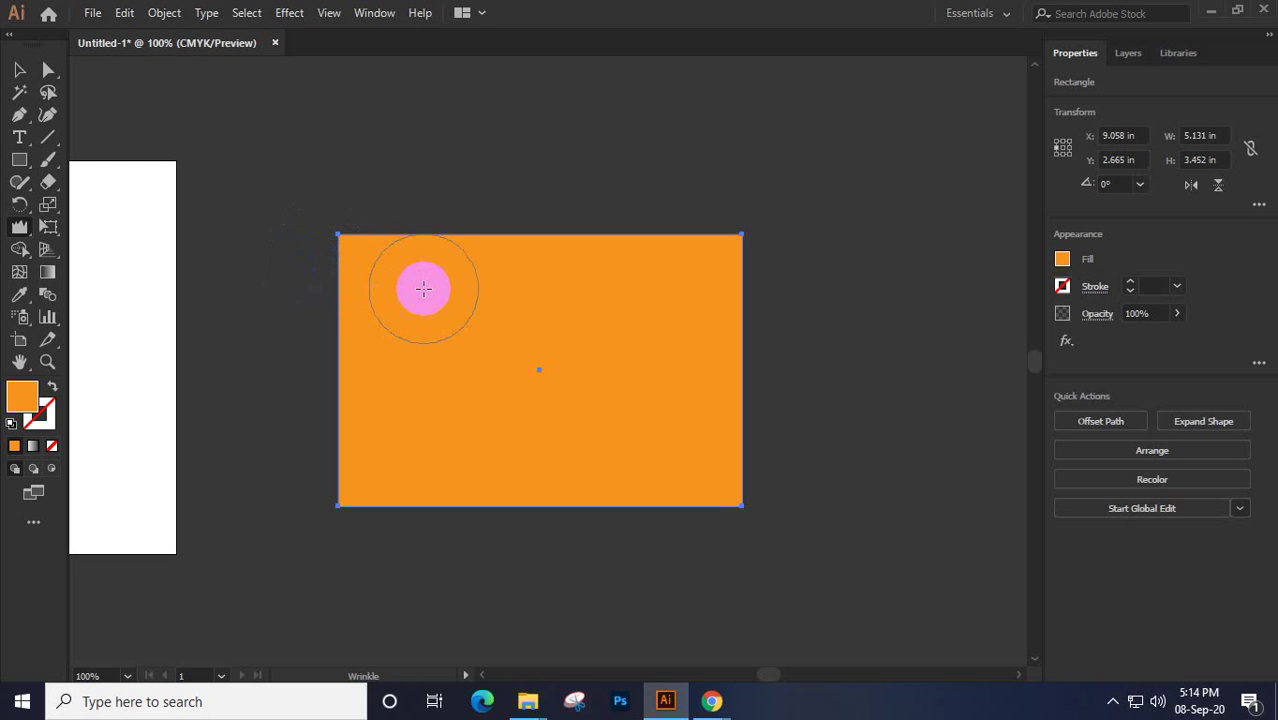
{"action": "mouse_move", "coordinate": [342, 277]}
{"action": "left_mouse_down"}
{"action": "mouse_move", "coordinate": [322, 302]}
{"action": "mouse_move", "coordinate": [324, 530]}
{"action": "mouse_move", "coordinate": [359, 494]}
{"action": "mouse_move", "coordinate": [660, 533]}
{"action": "left_mouse_up"}
{"action": "left_click", "coordinate": [45, 315]}
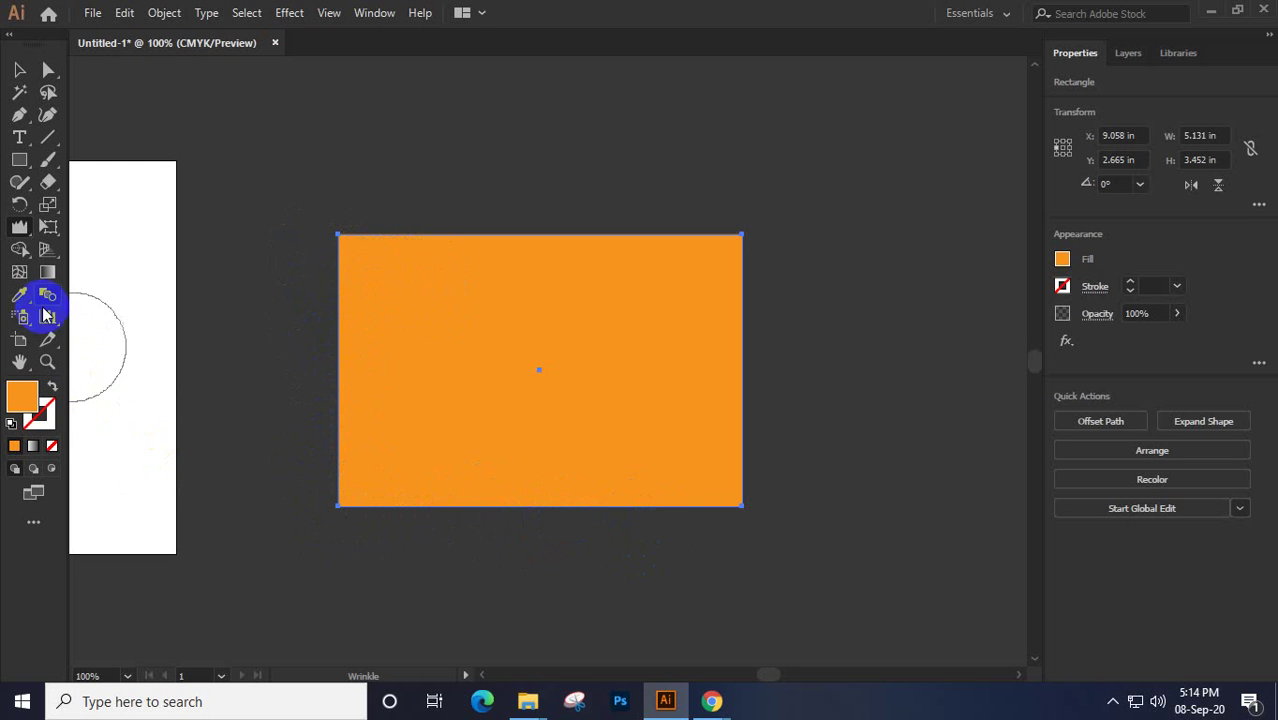
{"action": "mouse_move", "coordinate": [345, 417]}
{"action": "left_mouse_down"}
{"action": "mouse_move", "coordinate": [312, 435]}
{"action": "mouse_move", "coordinate": [346, 361]}
{"action": "mouse_move", "coordinate": [346, 287]}
{"action": "mouse_move", "coordinate": [343, 368]}
{"action": "mouse_move", "coordinate": [405, 266]}
{"action": "mouse_move", "coordinate": [409, 219]}
{"action": "mouse_move", "coordinate": [762, 252]}
{"action": "mouse_move", "coordinate": [585, 253]}
{"action": "mouse_move", "coordinate": [466, 236]}
{"action": "left_mouse_up"}
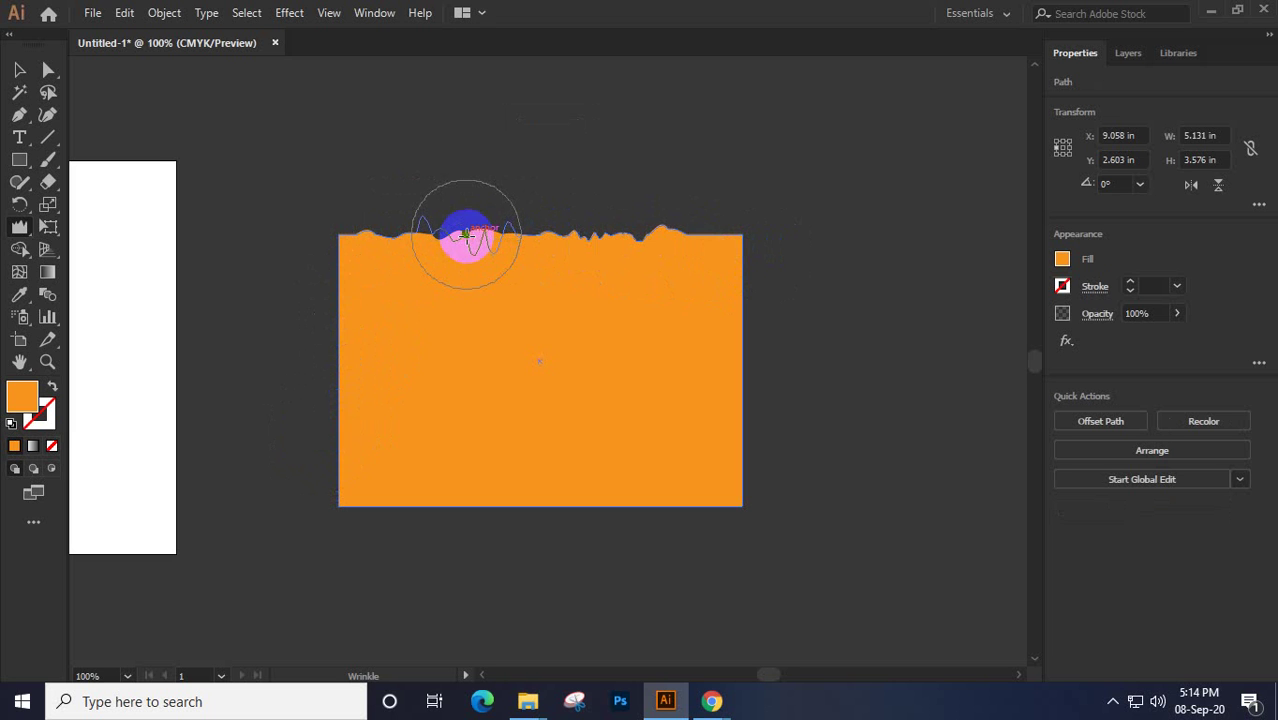
{"action": "left_click", "coordinate": [642, 254]}
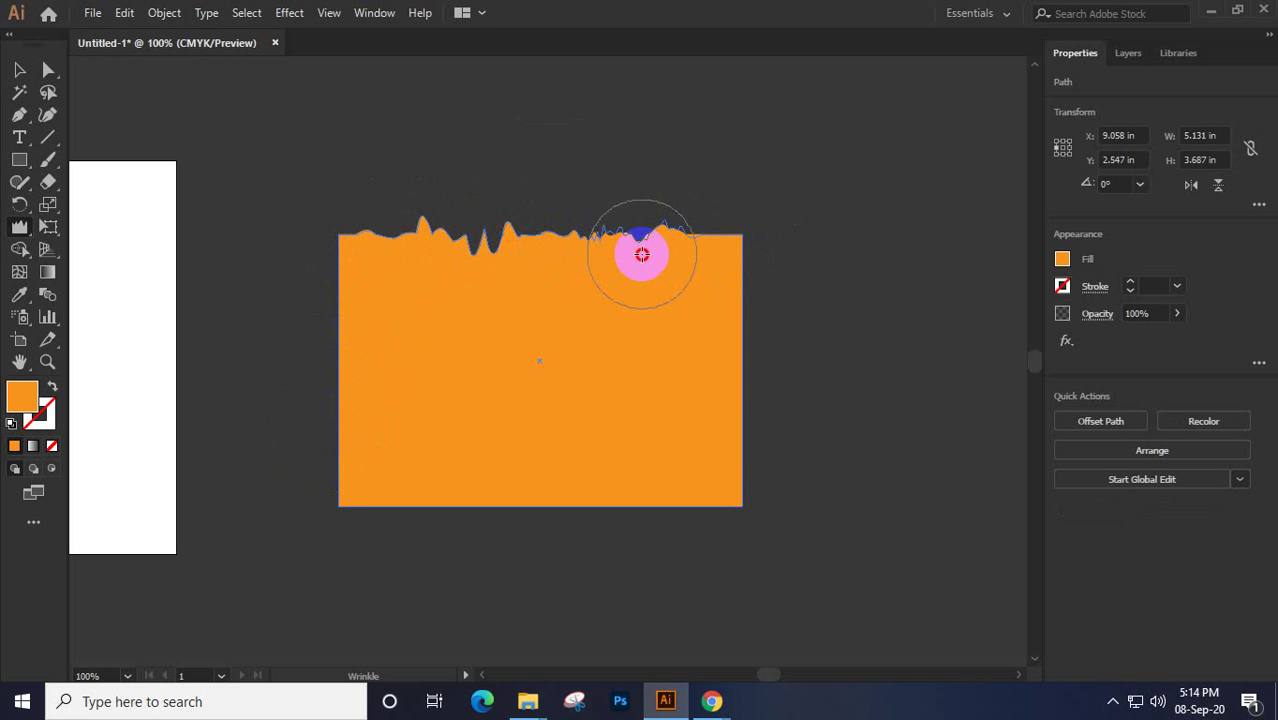
{"action": "left_click_drag", "start_coordinate": [642, 254], "coordinate": [570, 421]}
Wrinkle the top, left and right edges further, then rotate the shape upright to 3.851 × 5.131 in
{"action": "mouse_move", "coordinate": [342, 218]}
{"action": "left_mouse_down"}
{"action": "mouse_move", "coordinate": [617, 230]}
{"action": "mouse_move", "coordinate": [572, 240]}
{"action": "mouse_move", "coordinate": [367, 227]}
{"action": "mouse_move", "coordinate": [600, 514]}
{"action": "mouse_move", "coordinate": [439, 529]}
{"action": "mouse_move", "coordinate": [578, 512]}
{"action": "left_mouse_up"}
{"action": "left_click_drag", "start_coordinate": [753, 428], "coordinate": [757, 380]}
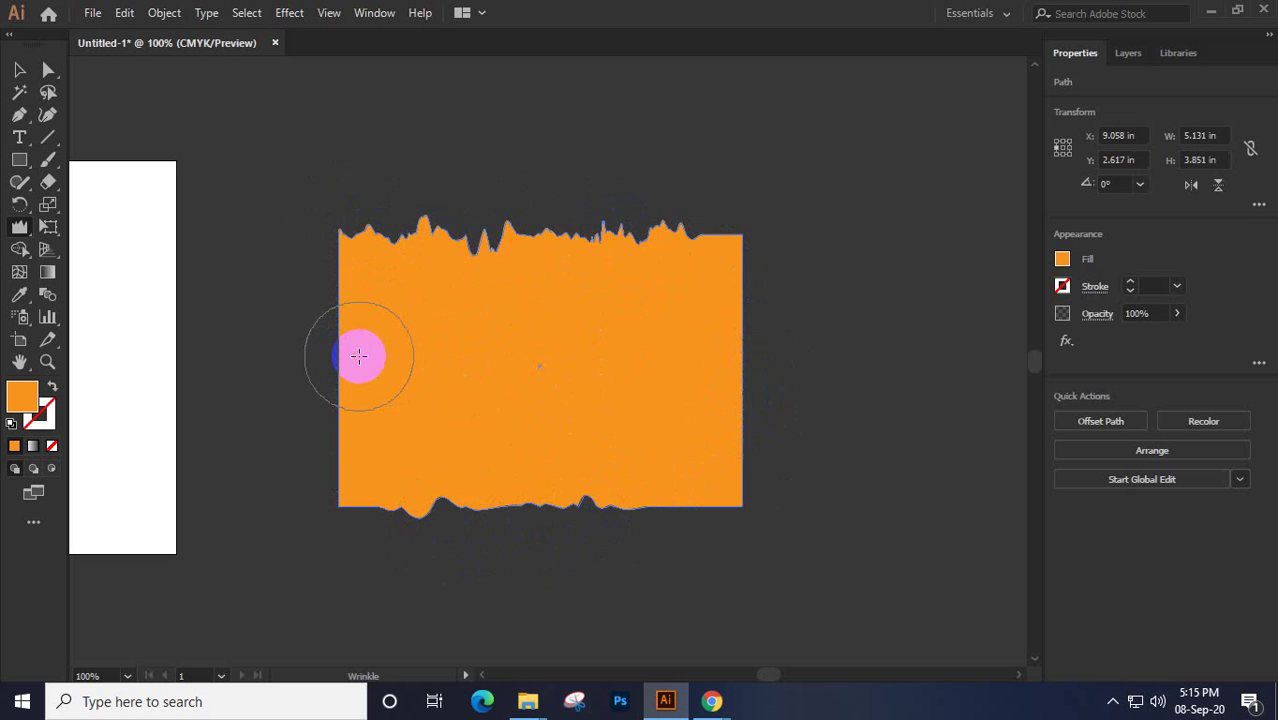
{"action": "mouse_move", "coordinate": [359, 356]}
{"action": "left_mouse_down"}
{"action": "mouse_move", "coordinate": [354, 302]}
{"action": "mouse_move", "coordinate": [342, 428]}
{"action": "mouse_move", "coordinate": [354, 448]}
{"action": "left_mouse_up"}
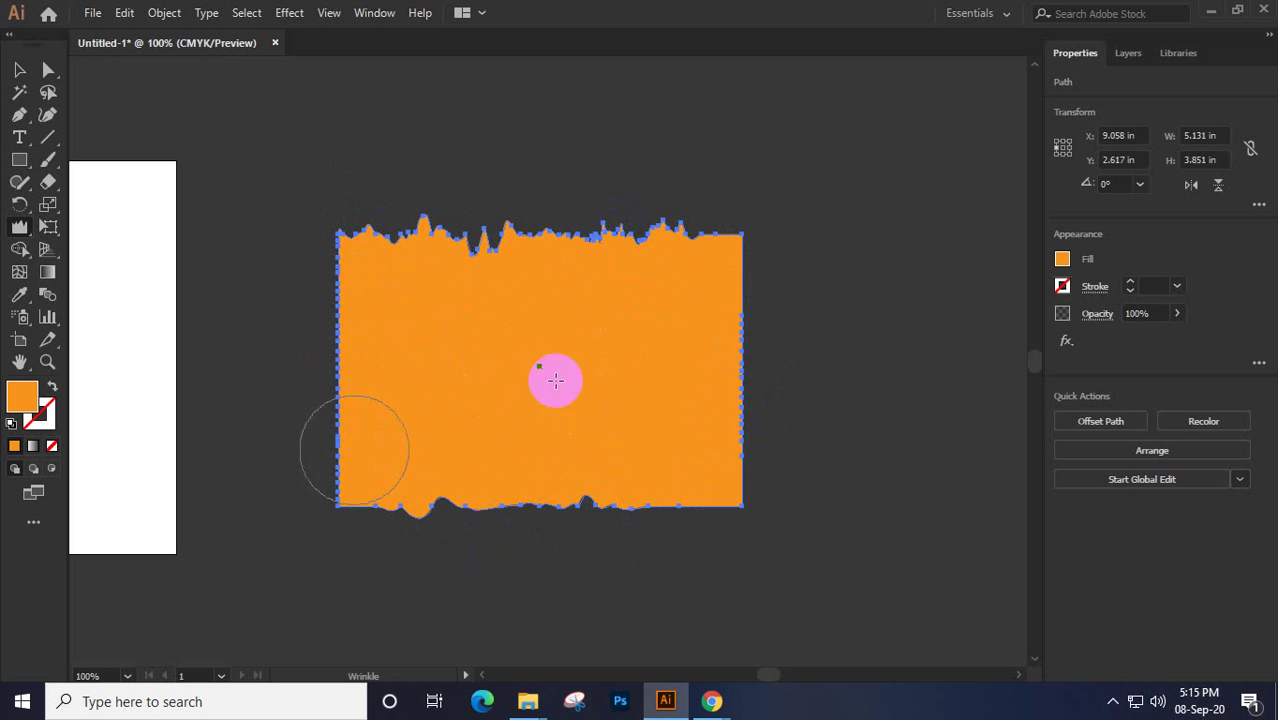
{"action": "mouse_move", "coordinate": [736, 310]}
{"action": "left_mouse_down"}
{"action": "mouse_move", "coordinate": [741, 277]}
{"action": "mouse_move", "coordinate": [746, 512]}
{"action": "mouse_move", "coordinate": [605, 510]}
{"action": "mouse_move", "coordinate": [700, 515]}
{"action": "left_mouse_up"}
{"action": "left_click", "coordinate": [18, 72]}
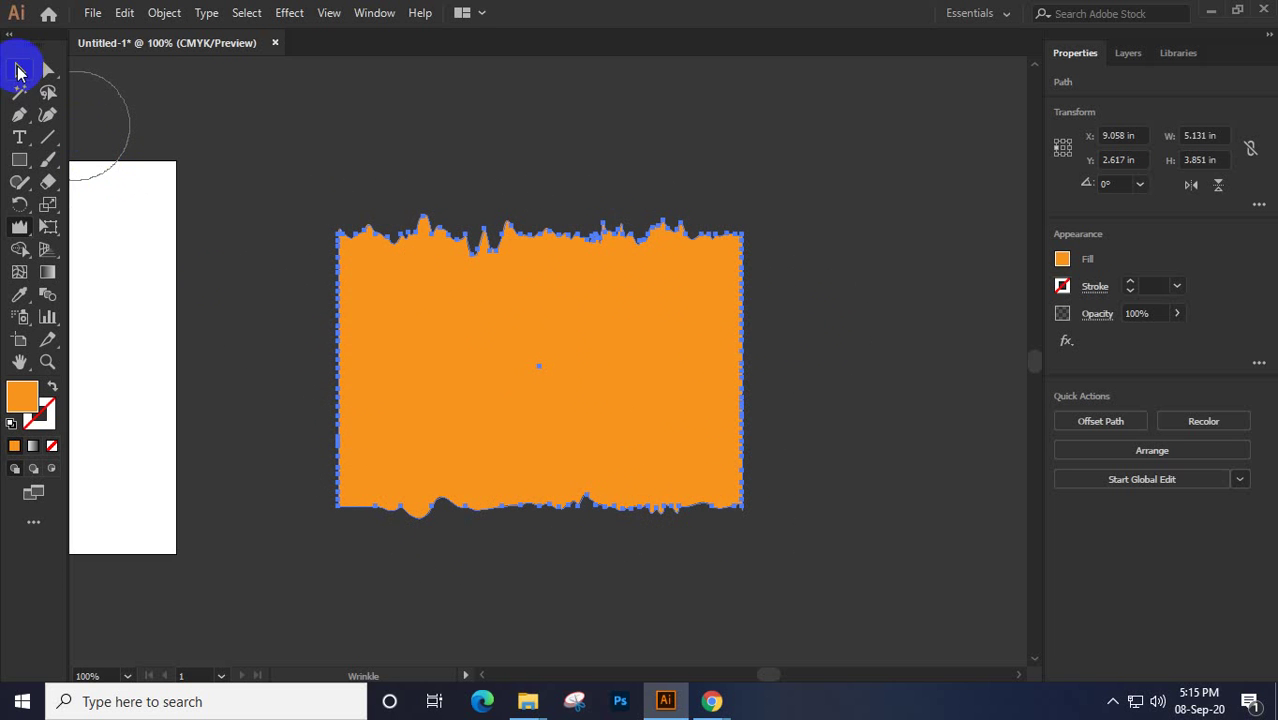
{"action": "left_click_drag", "start_coordinate": [745, 215], "coordinate": [730, 554]}
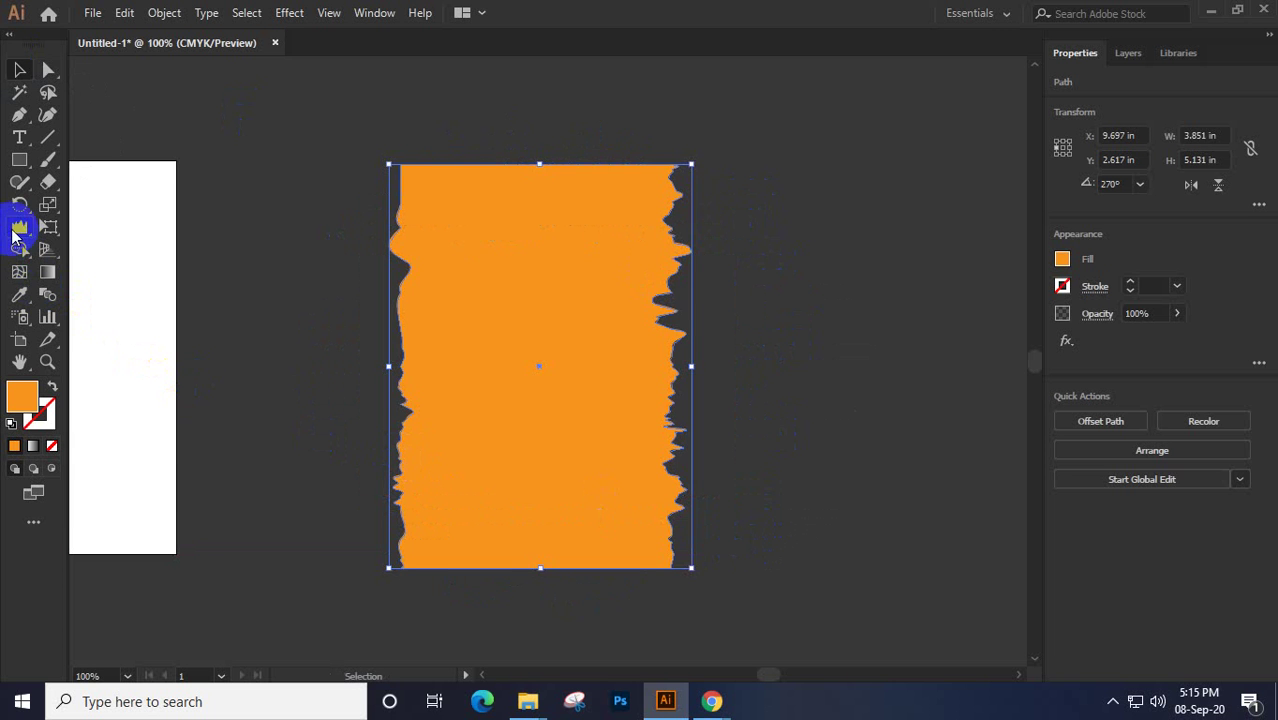
Wrinkle the upright shape's top, bottom and left edges
{"action": "left_click", "coordinate": [17, 231]}
{"action": "left_click_drag", "start_coordinate": [422, 177], "coordinate": [640, 190]}
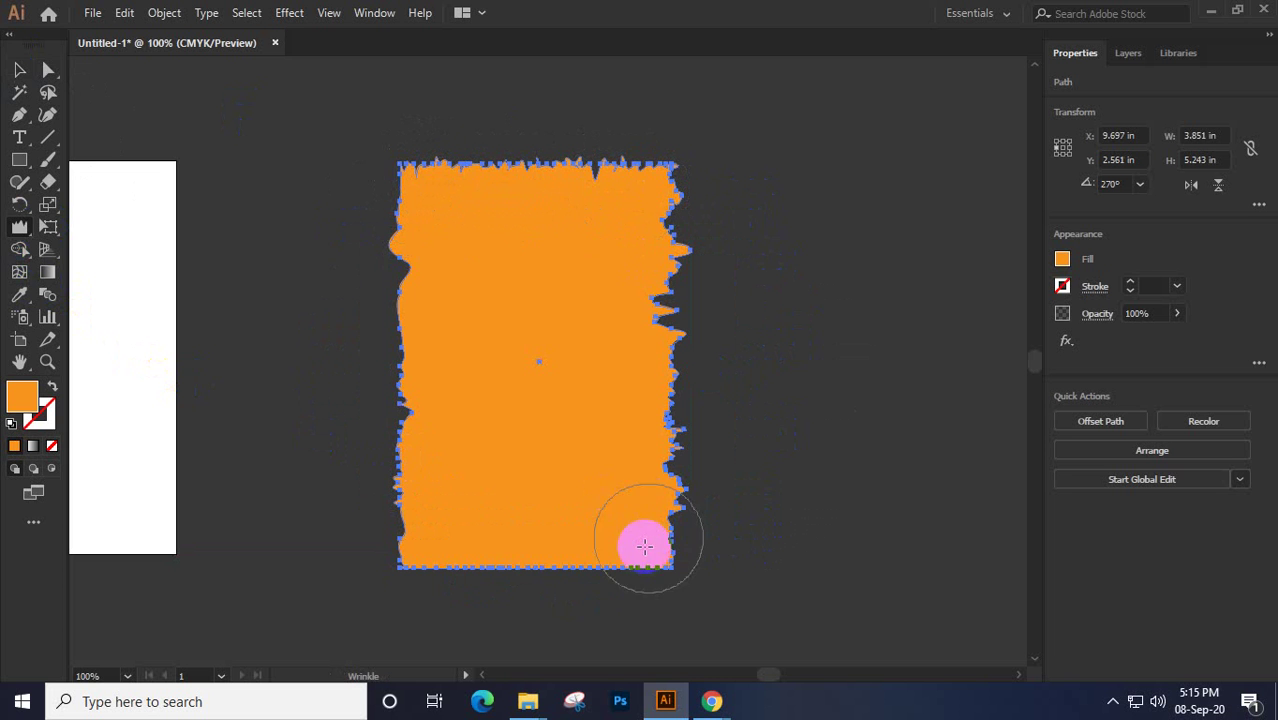
{"action": "mouse_move", "coordinate": [645, 545]}
{"action": "left_mouse_down"}
{"action": "mouse_move", "coordinate": [632, 592]}
{"action": "mouse_move", "coordinate": [611, 598]}
{"action": "mouse_move", "coordinate": [439, 594]}
{"action": "left_mouse_up"}
{"action": "left_click_drag", "start_coordinate": [412, 364], "coordinate": [418, 290]}
Move the orange shape to the right side of the canvas at X 13.65 in and deselect
{"action": "left_click", "coordinate": [19, 69]}
{"action": "left_click", "coordinate": [477, 206]}
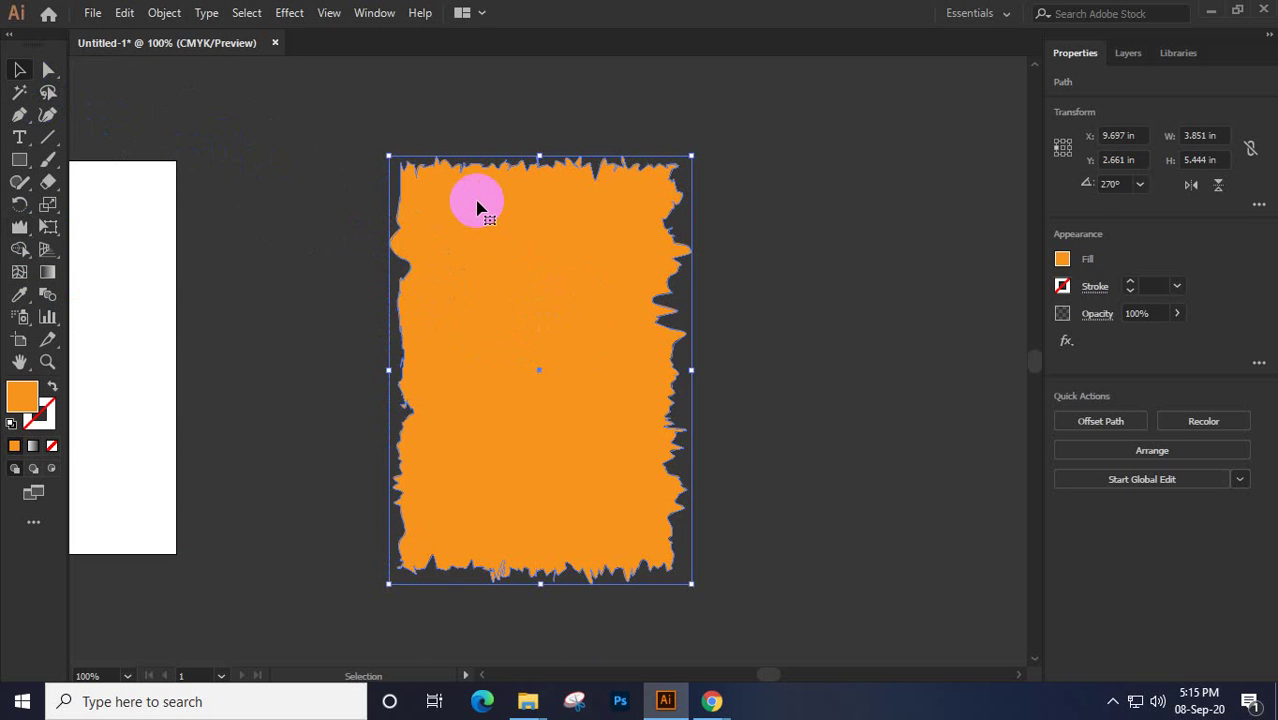
{"action": "left_click_drag", "start_coordinate": [480, 208], "coordinate": [791, 227]}
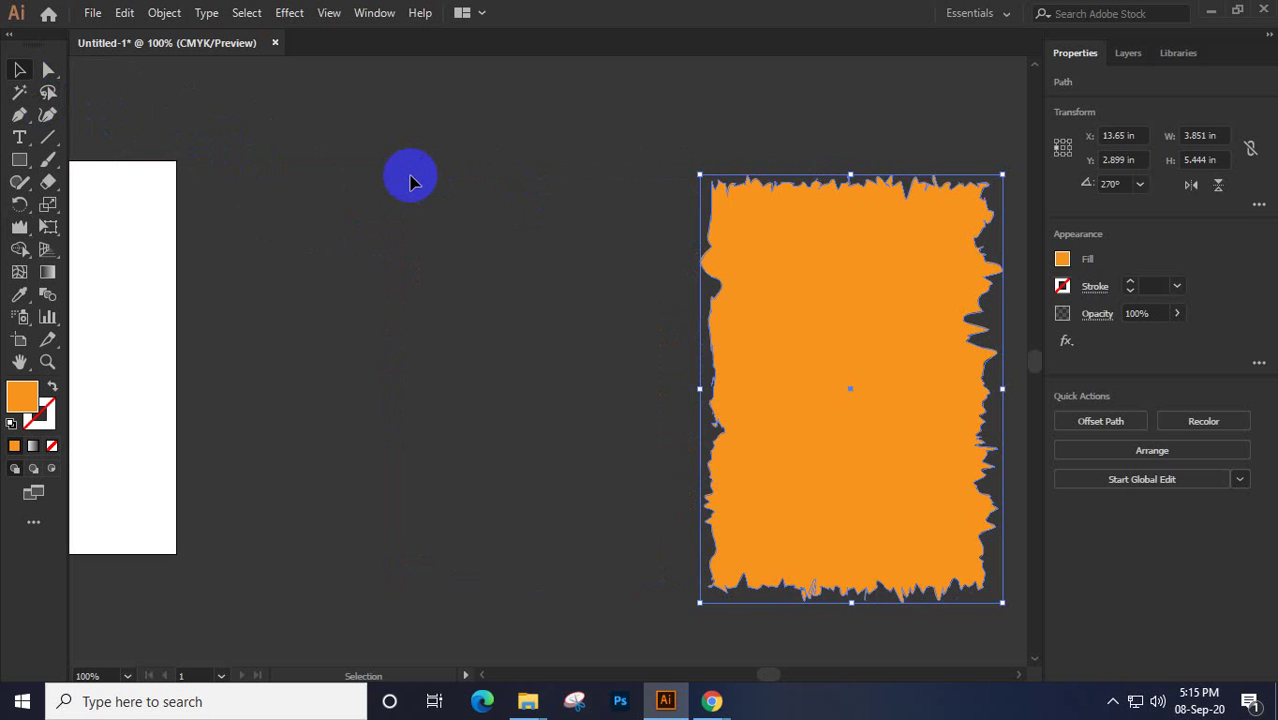
{"action": "left_click", "coordinate": [291, 385]}
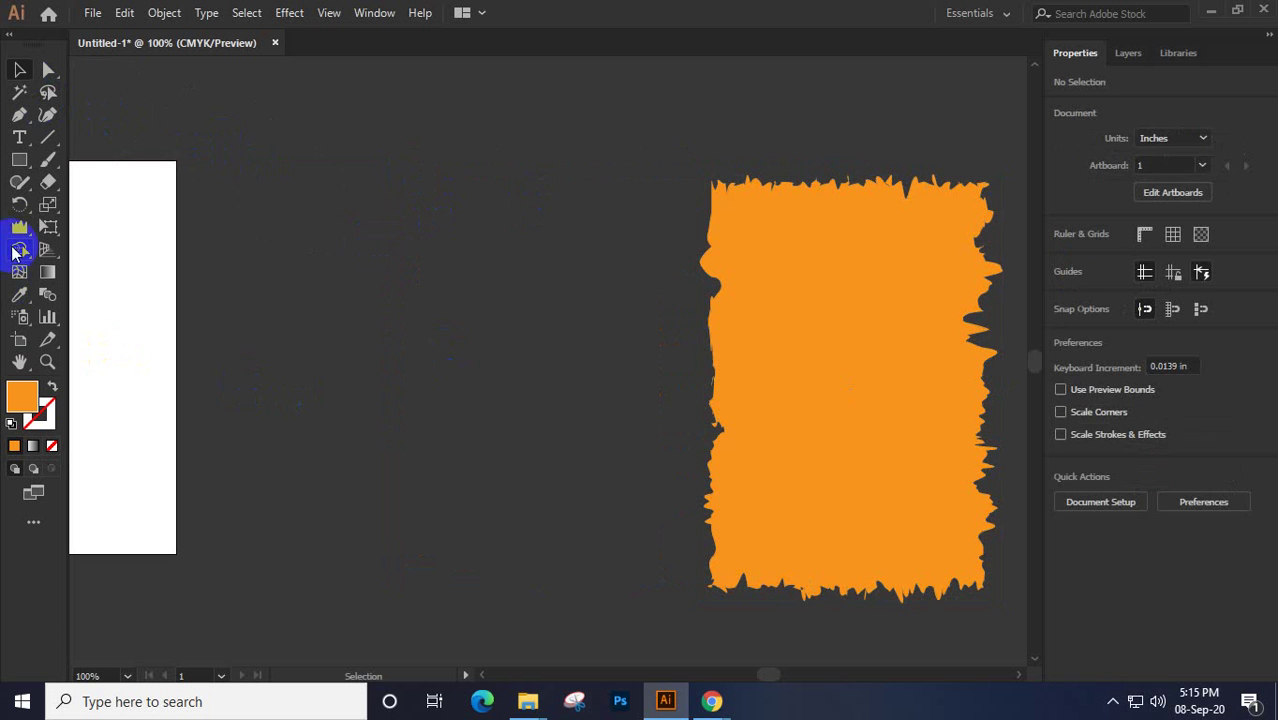
{"action": "left_click", "coordinate": [17, 229]}
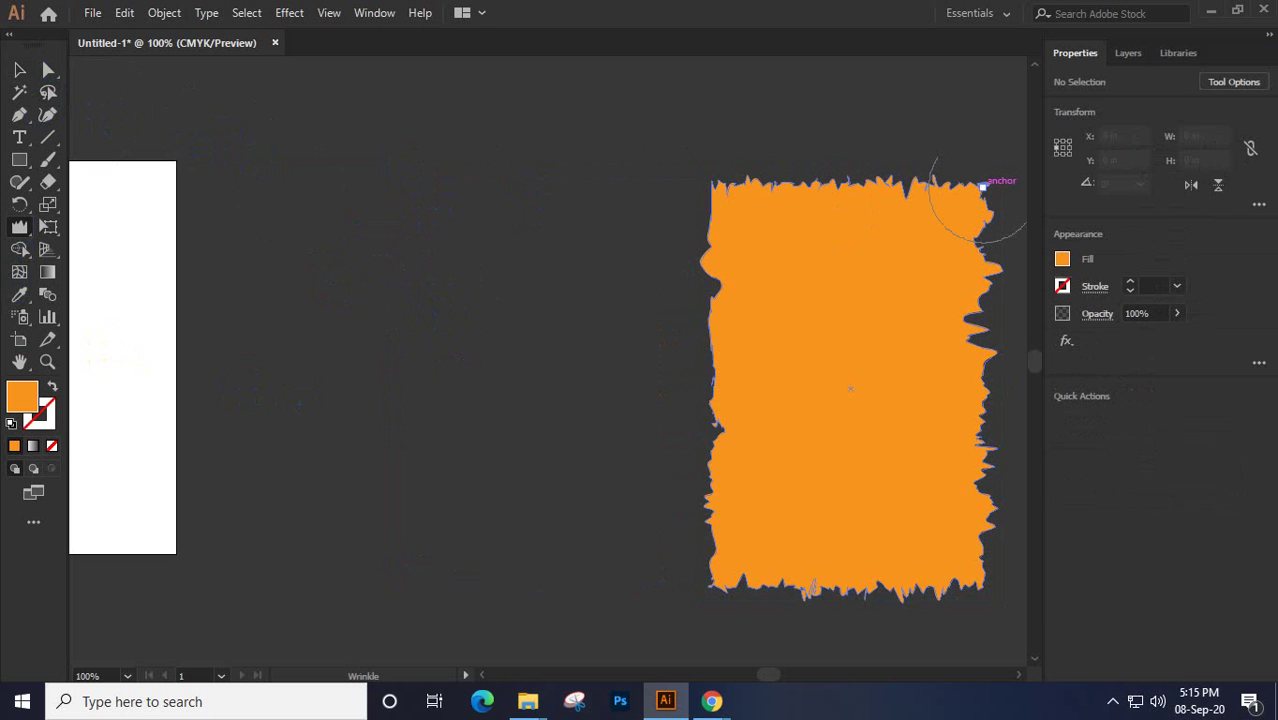
Set the Wrinkle tool options to Detail 5 and Complexity 8
{"action": "left_click", "coordinate": [1231, 82]}
{"action": "left_click", "coordinate": [1231, 82]}
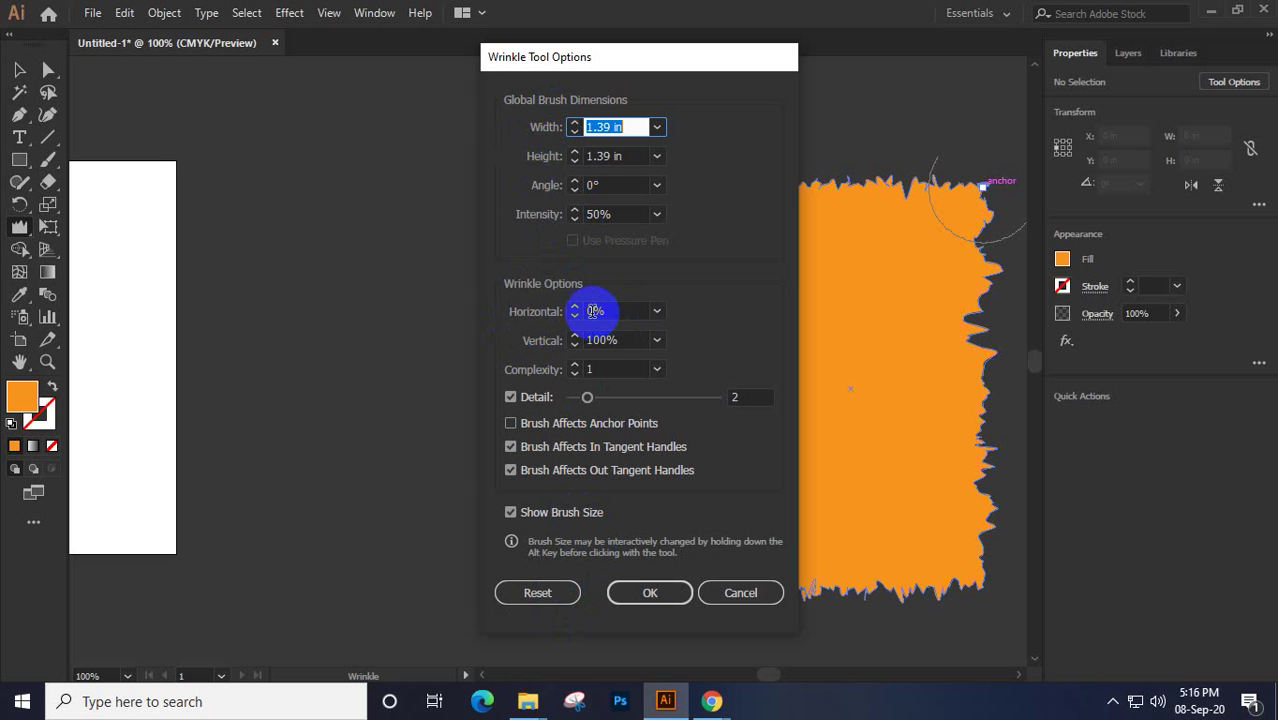
{"action": "left_click_drag", "start_coordinate": [673, 72], "coordinate": [508, 78]}
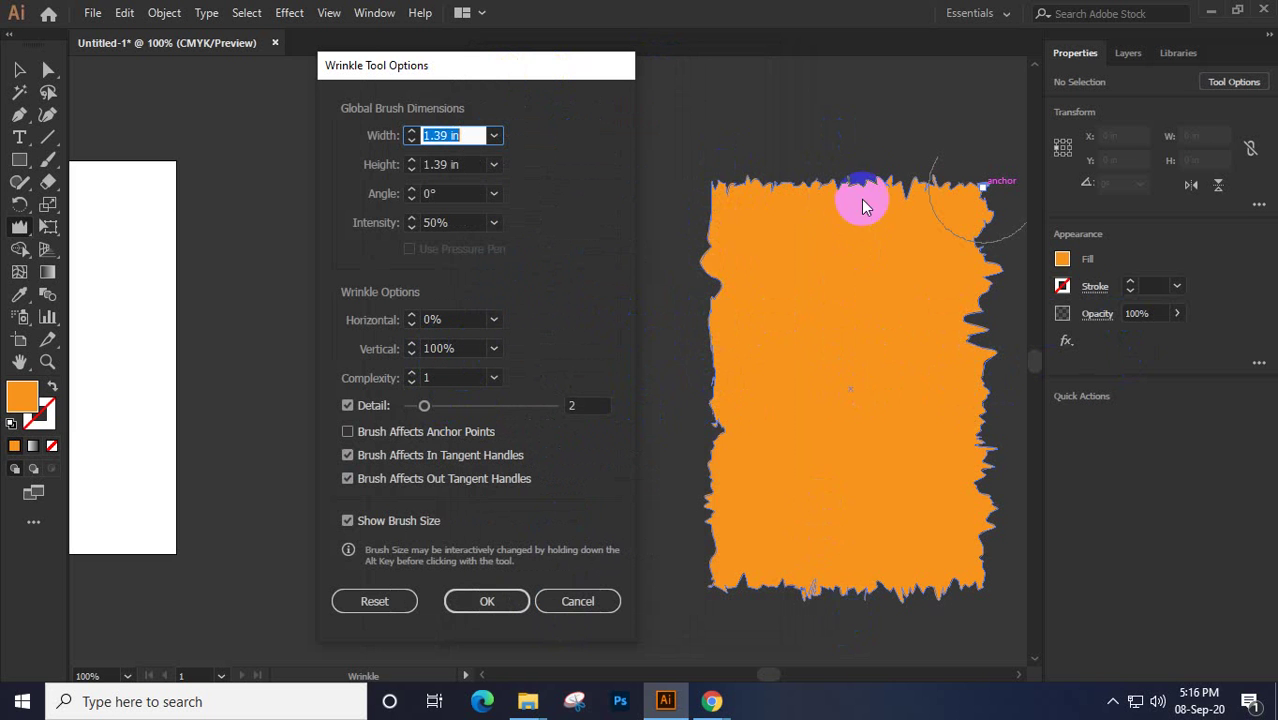
{"action": "mouse_move", "coordinate": [749, 313]}
{"action": "left_mouse_down"}
{"action": "mouse_move", "coordinate": [710, 242]}
{"action": "mouse_move", "coordinate": [705, 478]}
{"action": "left_mouse_up"}
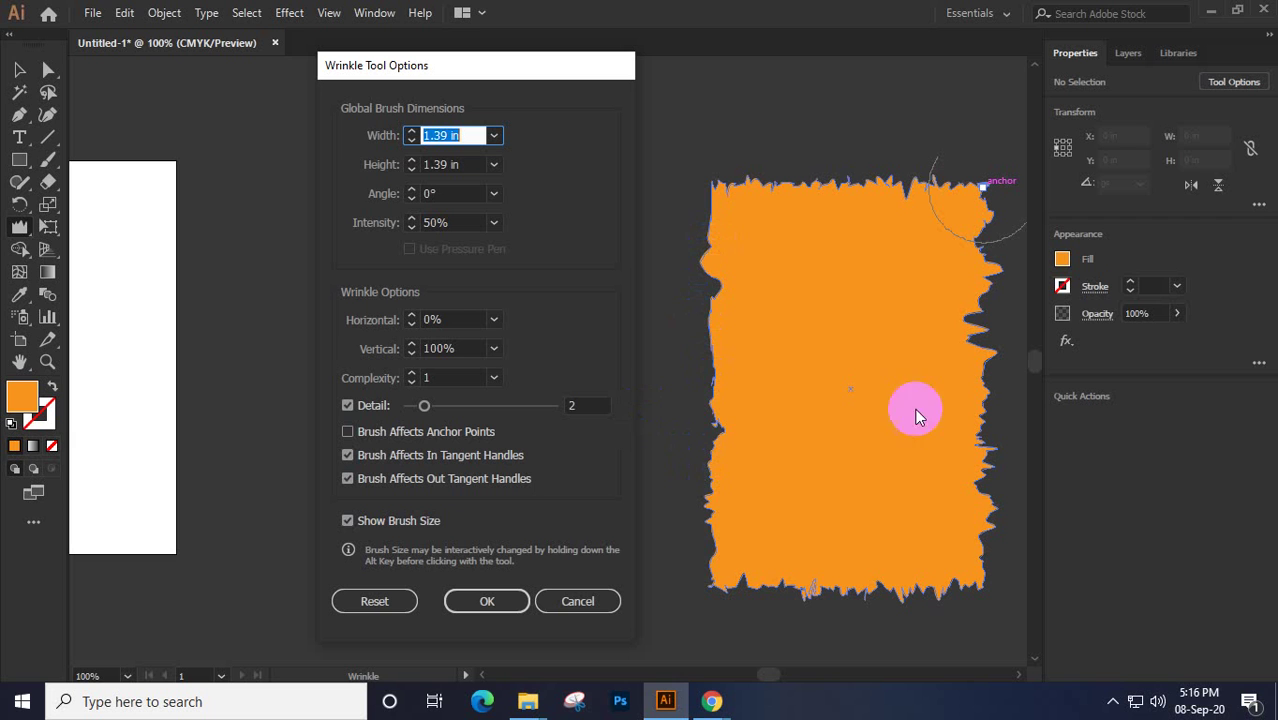
{"action": "mouse_move", "coordinate": [745, 585]}
{"action": "left_mouse_down"}
{"action": "mouse_move", "coordinate": [727, 573]}
{"action": "mouse_move", "coordinate": [676, 388]}
{"action": "left_mouse_up"}
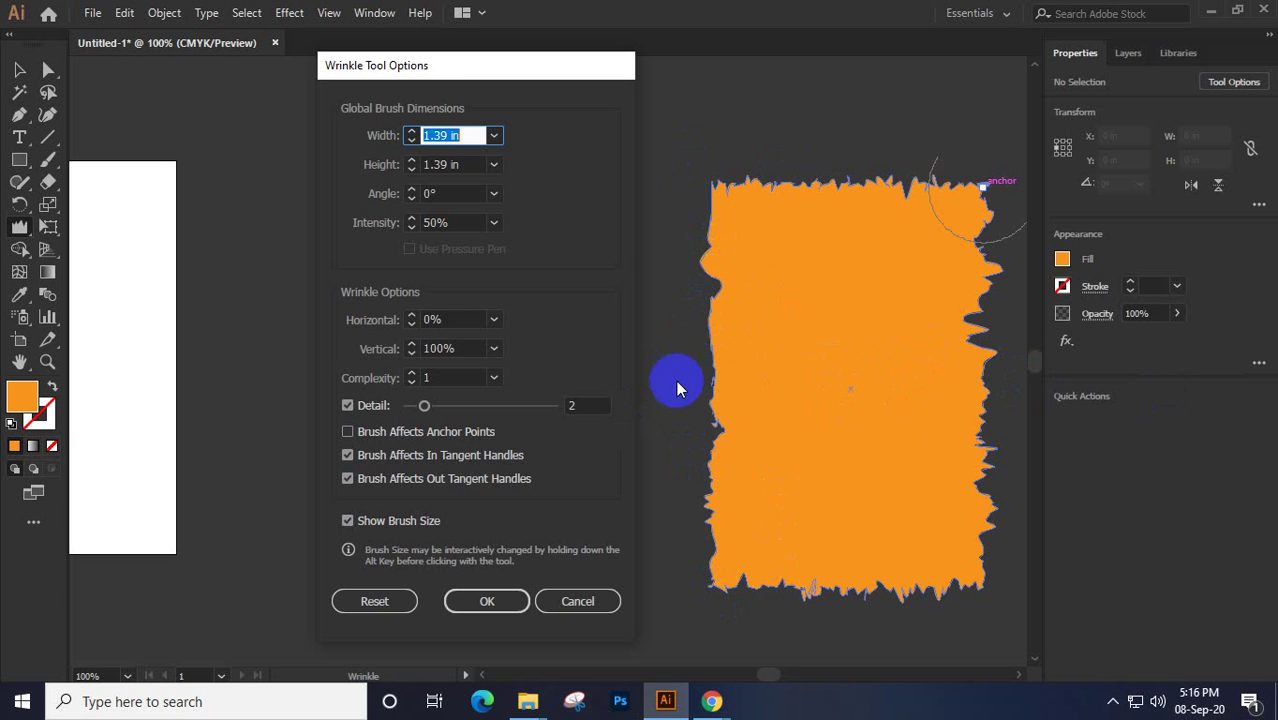
{"action": "left_click", "coordinate": [445, 406]}
{"action": "left_click_drag", "start_coordinate": [445, 406], "coordinate": [471, 379]}
{"action": "left_click", "coordinate": [491, 379]}
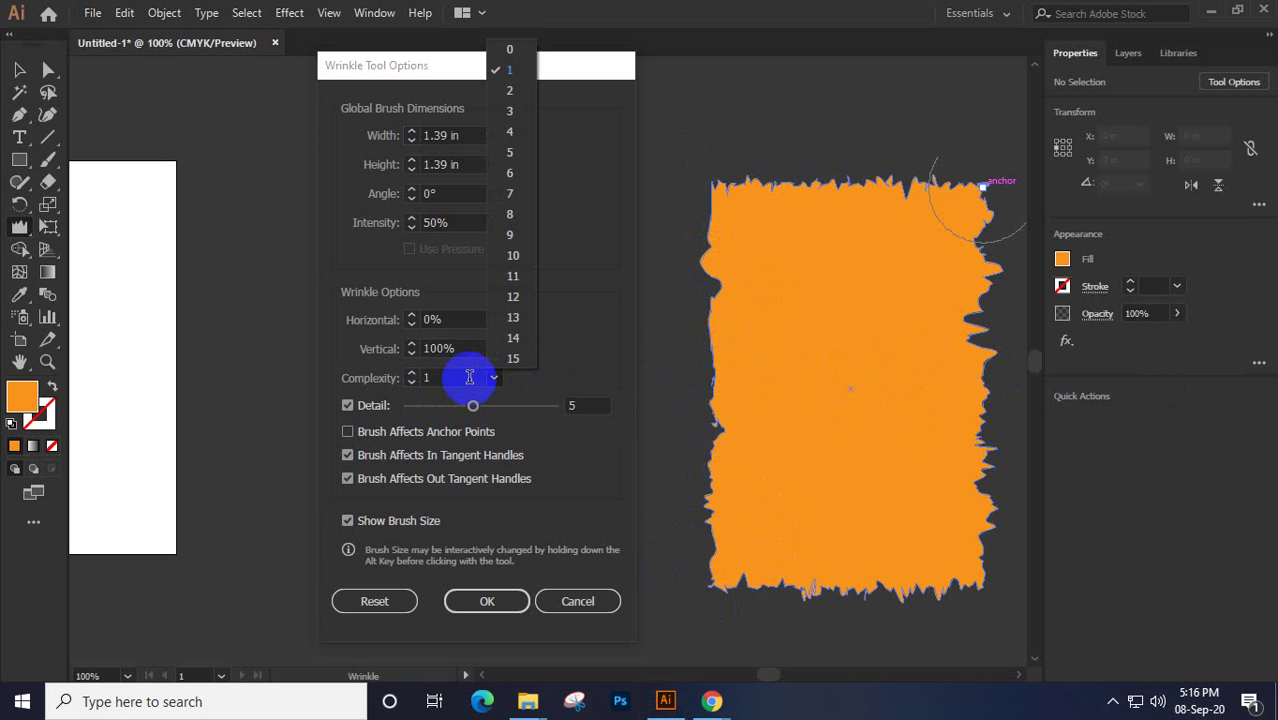
{"action": "type", "text": "8"}
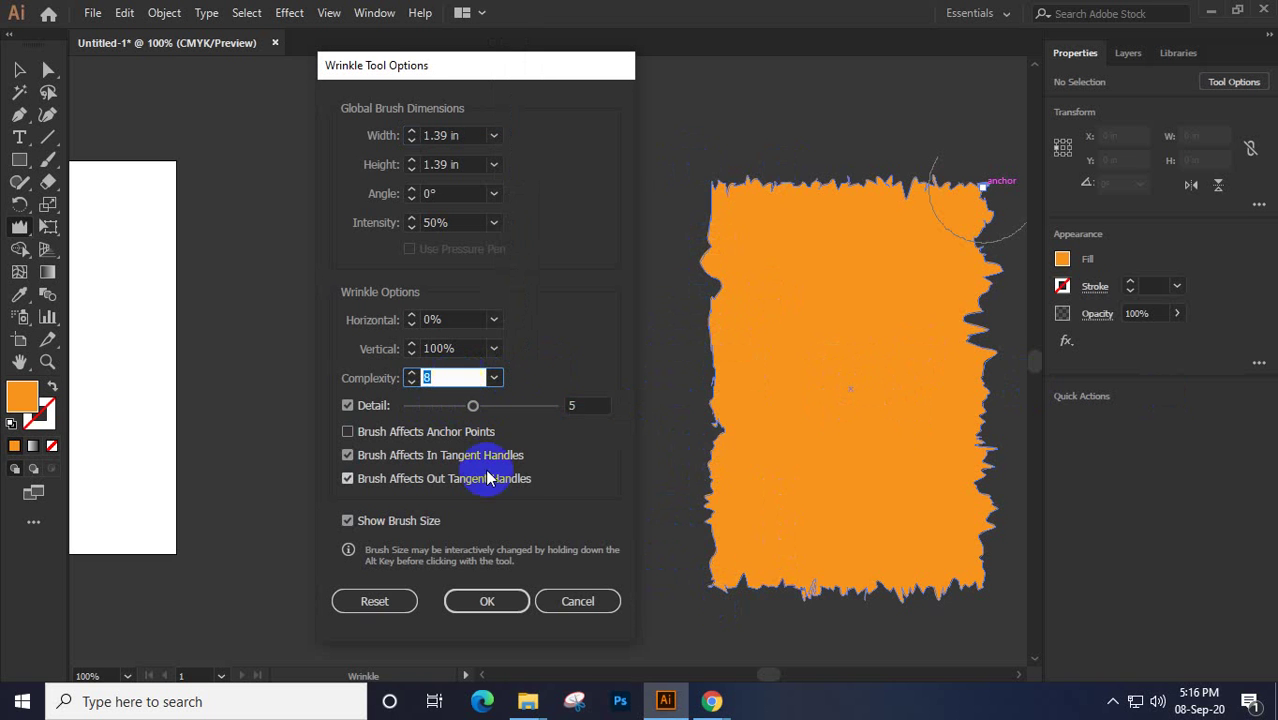
{"action": "left_click", "coordinate": [487, 601]}
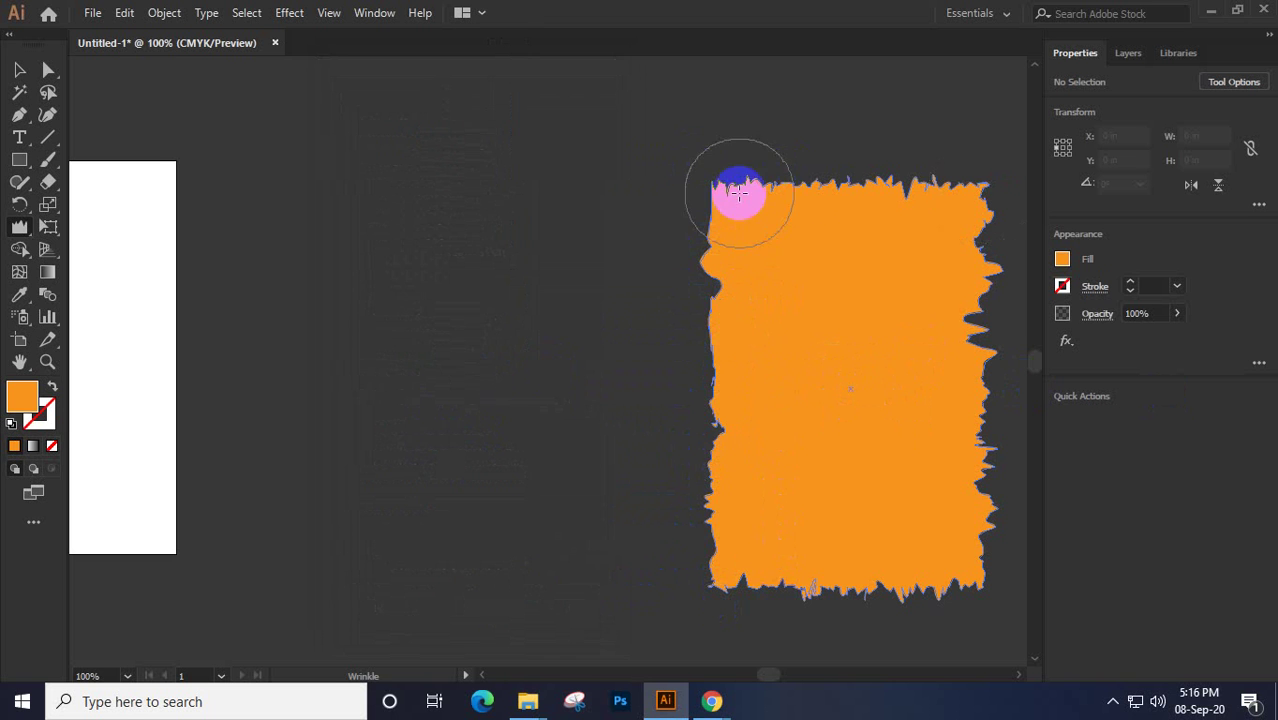
Wrinkle the orange shape's top-left corner, top edge and bottom edge
{"action": "mouse_move", "coordinate": [736, 194]}
{"action": "left_mouse_down"}
{"action": "mouse_move", "coordinate": [810, 190]}
{"action": "mouse_move", "coordinate": [764, 170]}
{"action": "mouse_move", "coordinate": [885, 182]}
{"action": "mouse_move", "coordinate": [819, 203]}
{"action": "left_mouse_up"}
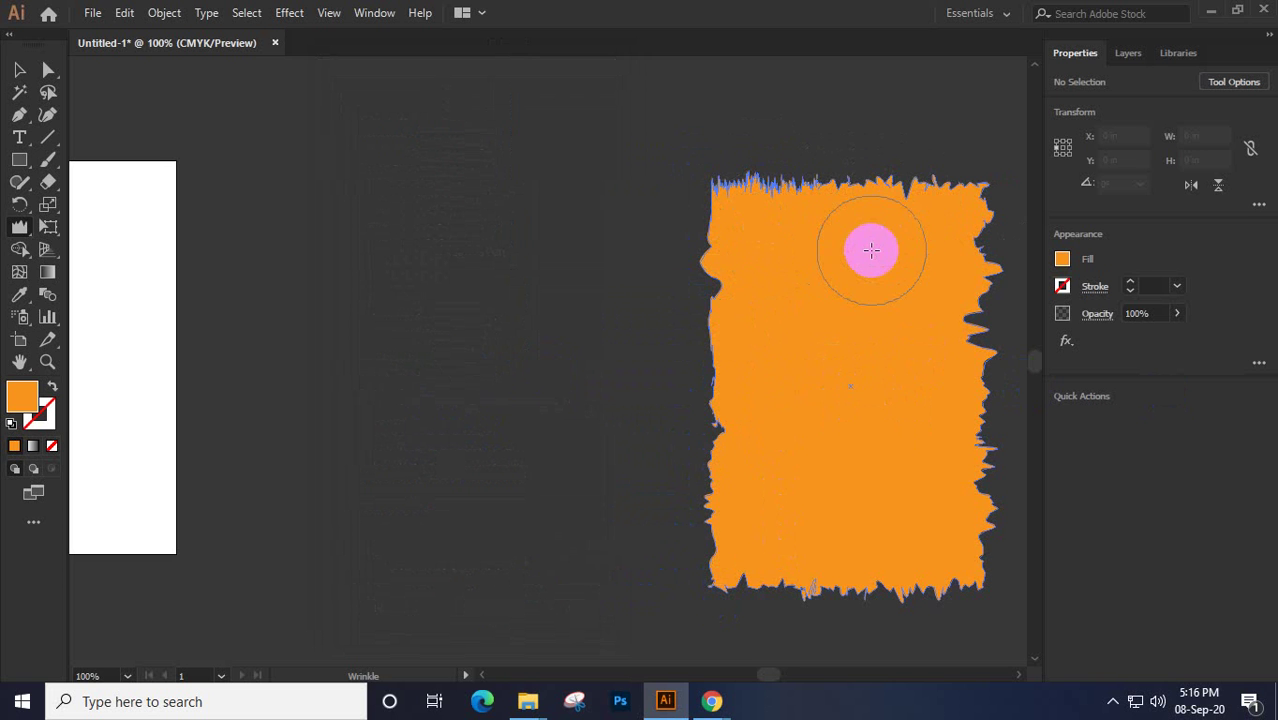
{"action": "left_click_drag", "start_coordinate": [900, 190], "coordinate": [903, 190]}
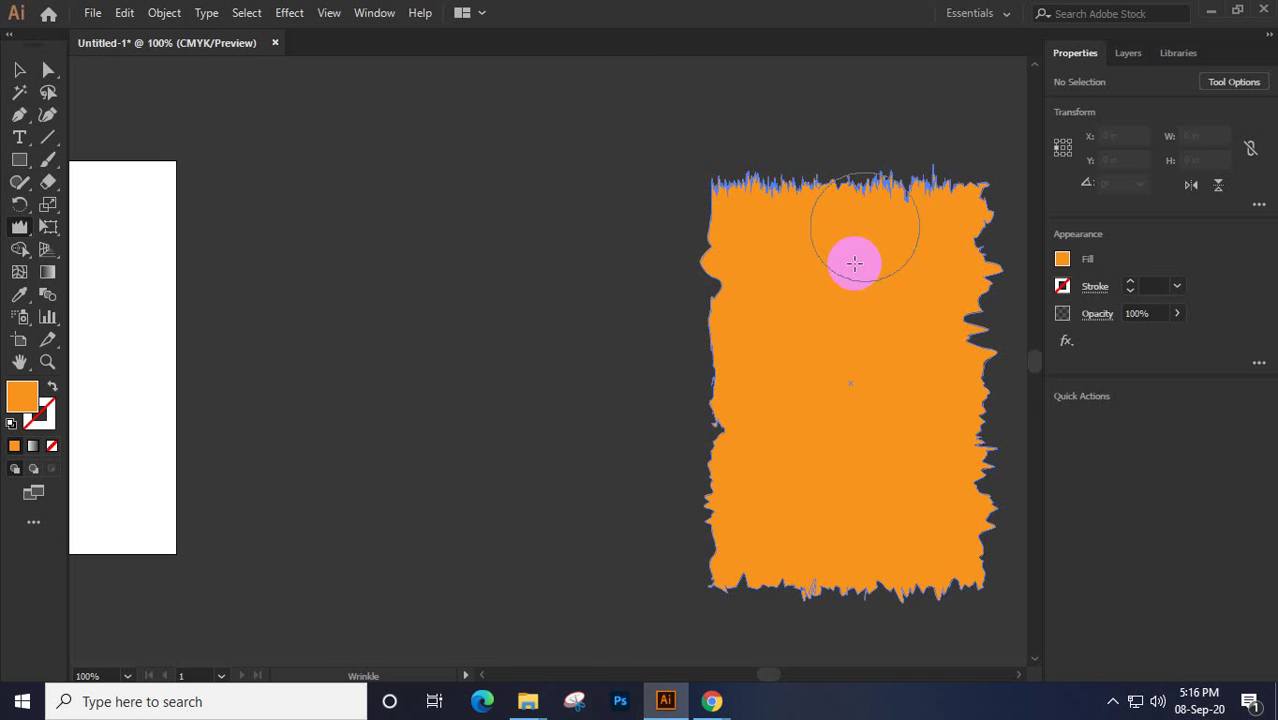
{"action": "left_click_drag", "start_coordinate": [947, 605], "coordinate": [769, 602]}
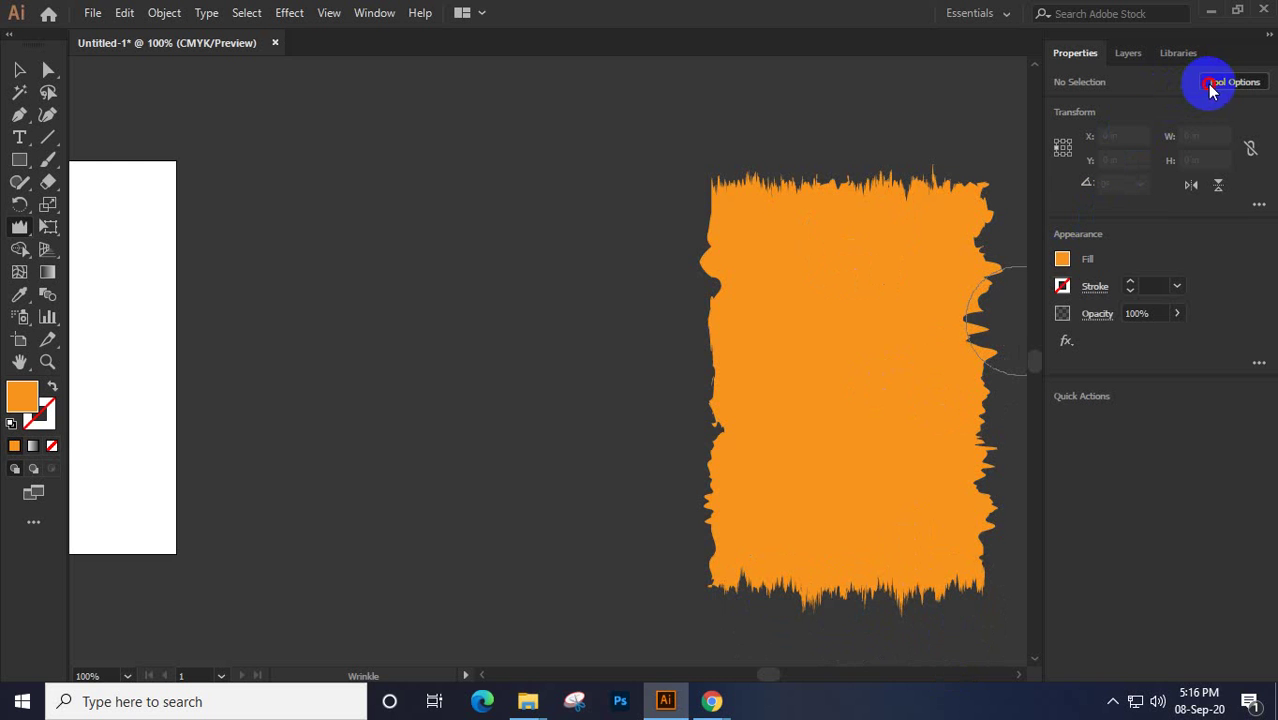
Change the Wrinkle tool's Horizontal amount to 100%
{"action": "key", "text": "Return"}
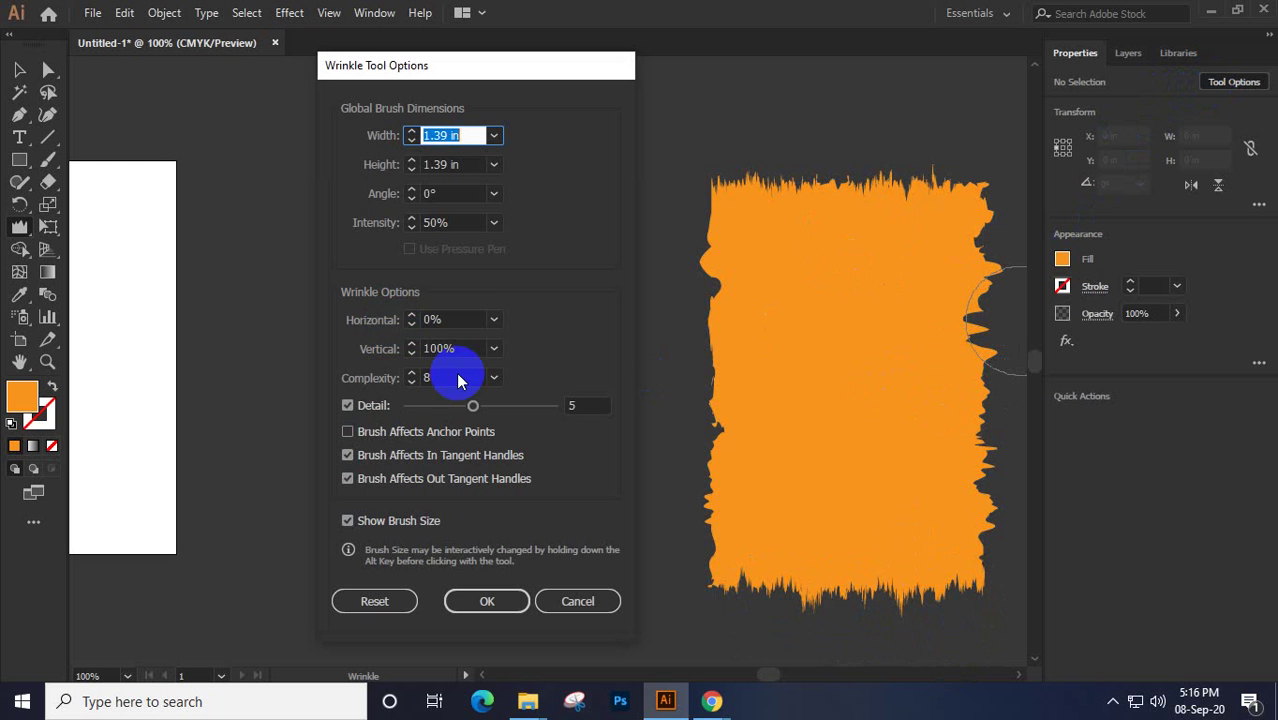
{"action": "left_click", "coordinate": [409, 322]}
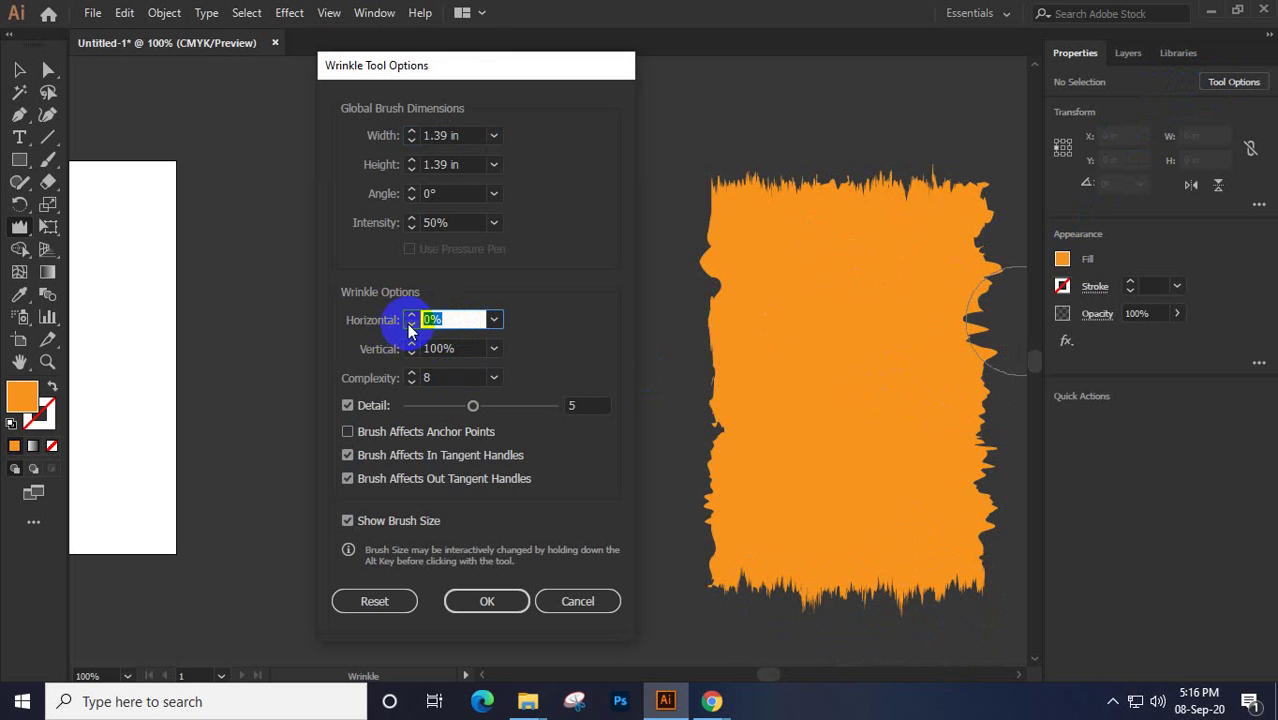
{"action": "type", "text": "100"}
{"action": "key", "text": "Return"}
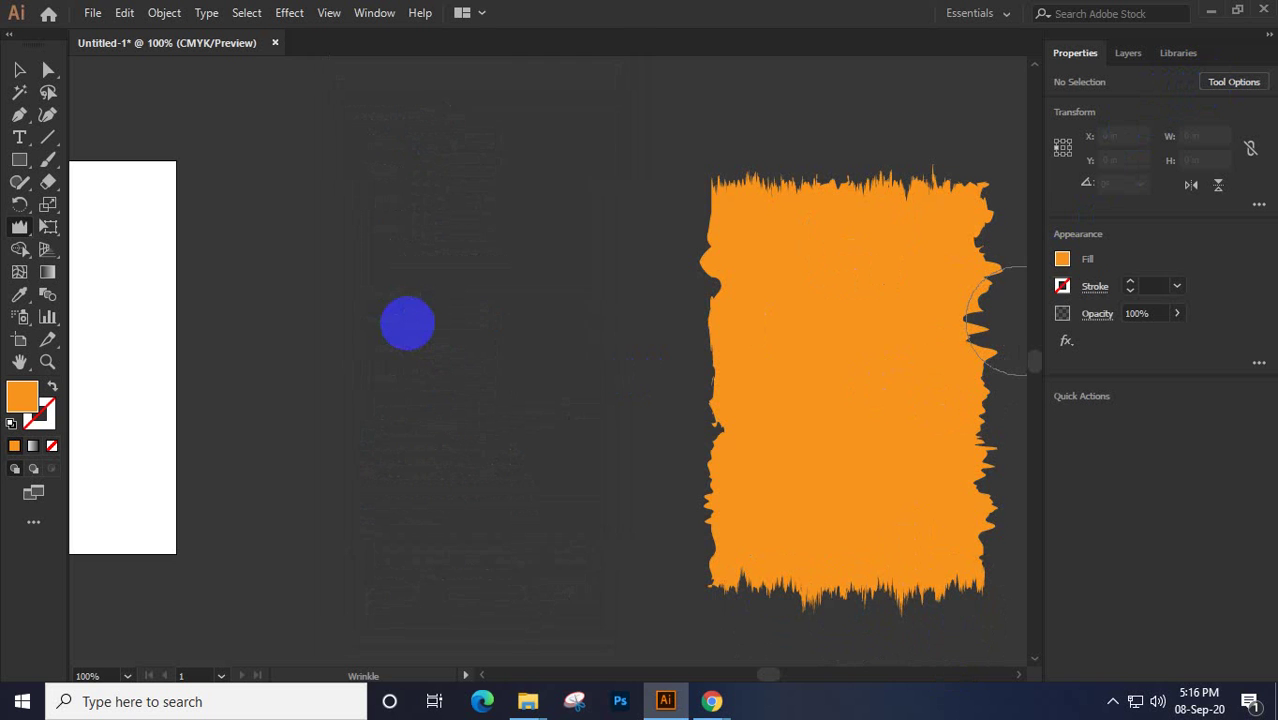
Wrinkle the shape's left and right edges and top corners into fine sideways spikes
{"action": "mouse_move", "coordinate": [715, 256]}
{"action": "left_mouse_down"}
{"action": "mouse_move", "coordinate": [726, 250]}
{"action": "mouse_move", "coordinate": [708, 437]}
{"action": "mouse_move", "coordinate": [740, 566]}
{"action": "mouse_move", "coordinate": [694, 533]}
{"action": "mouse_move", "coordinate": [745, 506]}
{"action": "mouse_move", "coordinate": [677, 525]}
{"action": "mouse_move", "coordinate": [984, 543]}
{"action": "mouse_move", "coordinate": [990, 366]}
{"action": "mouse_move", "coordinate": [972, 296]}
{"action": "mouse_move", "coordinate": [984, 205]}
{"action": "left_mouse_up"}
{"action": "left_click_drag", "start_coordinate": [757, 208], "coordinate": [765, 194]}
{"action": "left_click", "coordinate": [19, 69]}
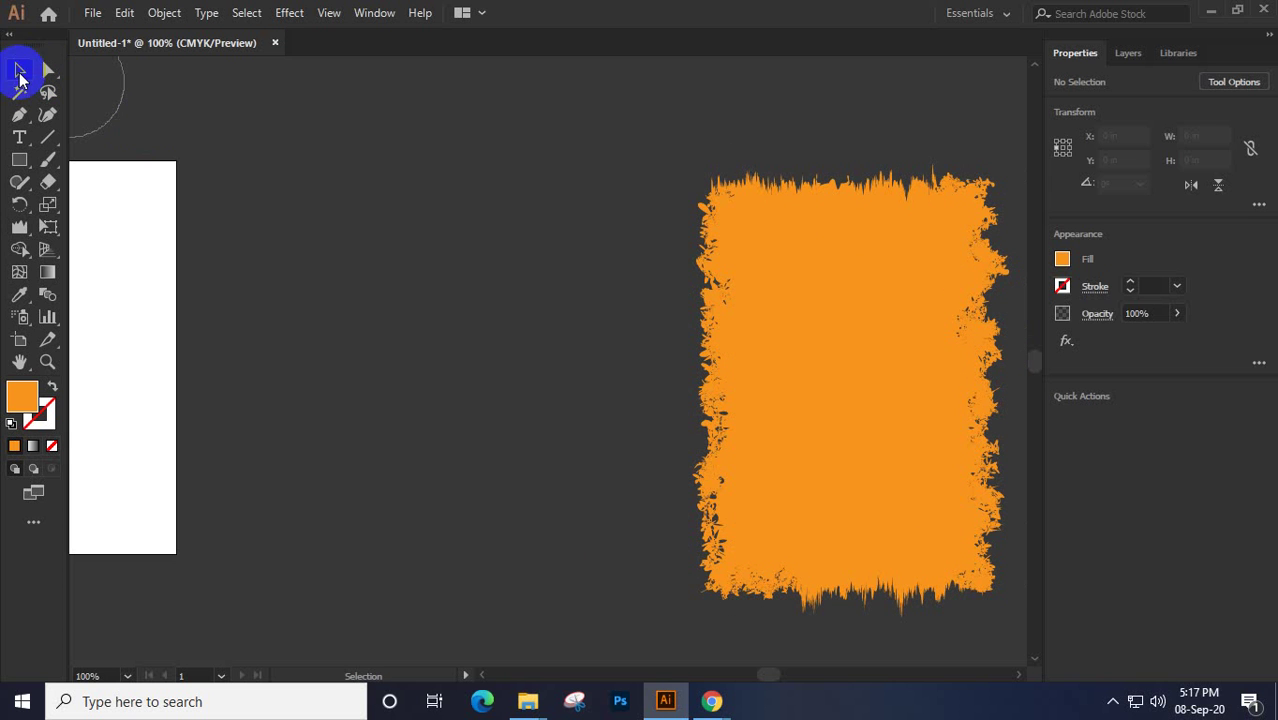
Move the torn orange shape left onto the blue frame, delete it, and select Free Transform
{"action": "left_click_drag", "start_coordinate": [885, 284], "coordinate": [597, 253]}
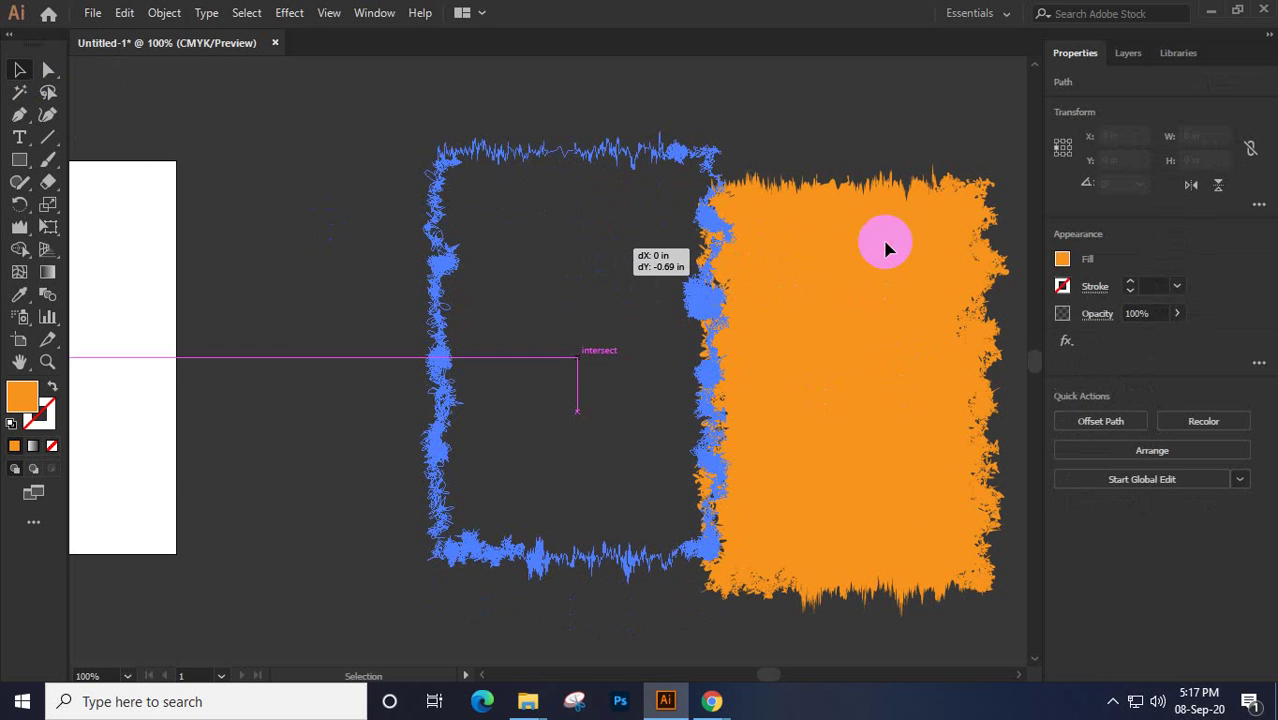
{"action": "left_click", "coordinate": [885, 247]}
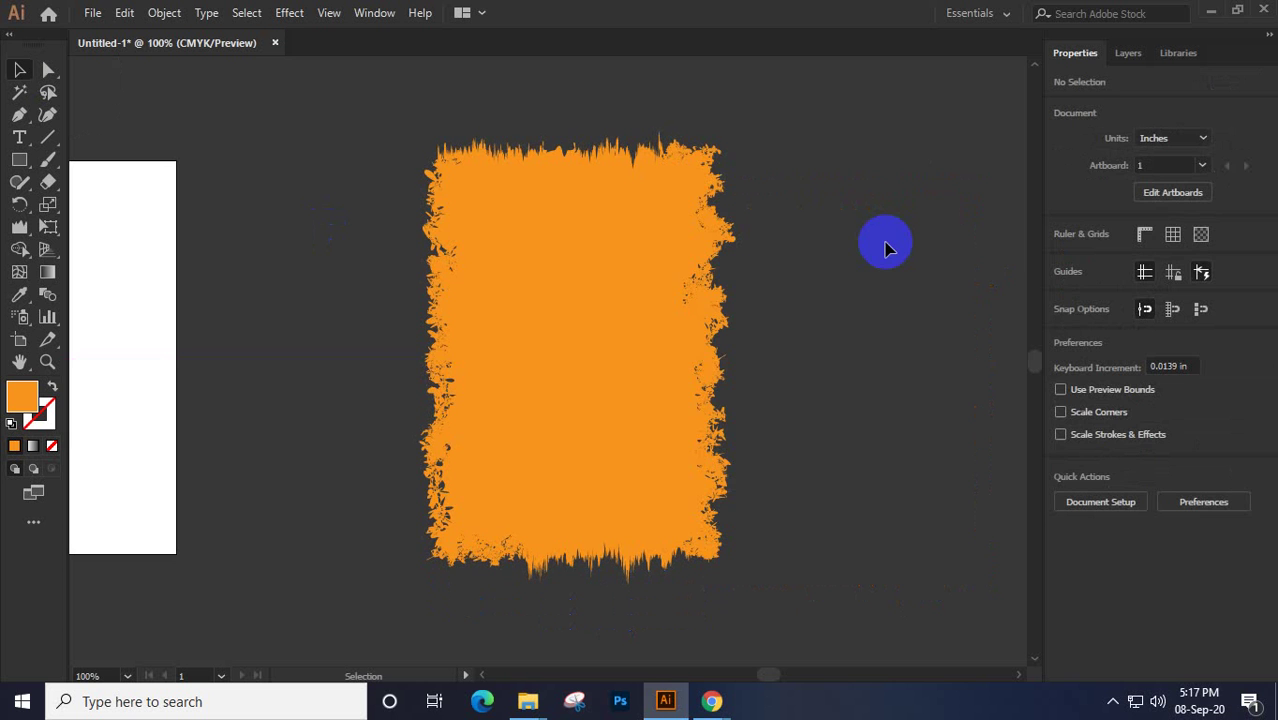
{"action": "left_click", "coordinate": [632, 388]}
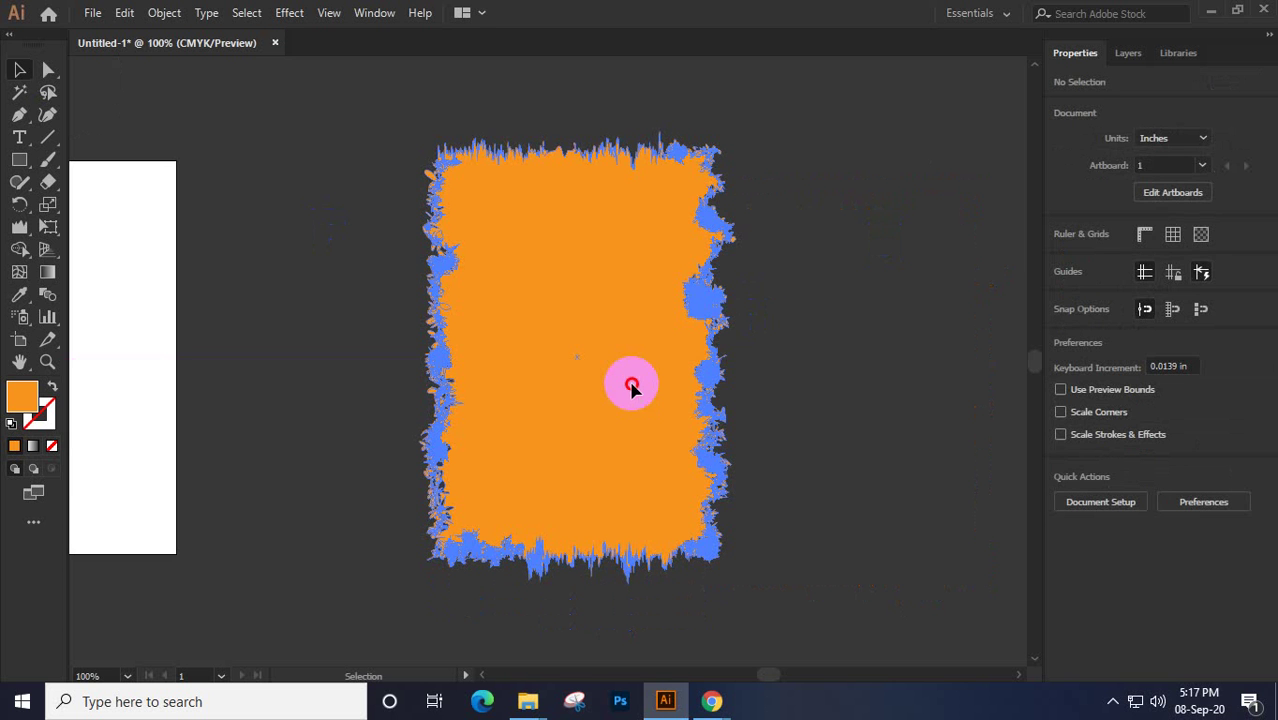
{"action": "left_click", "coordinate": [632, 388]}
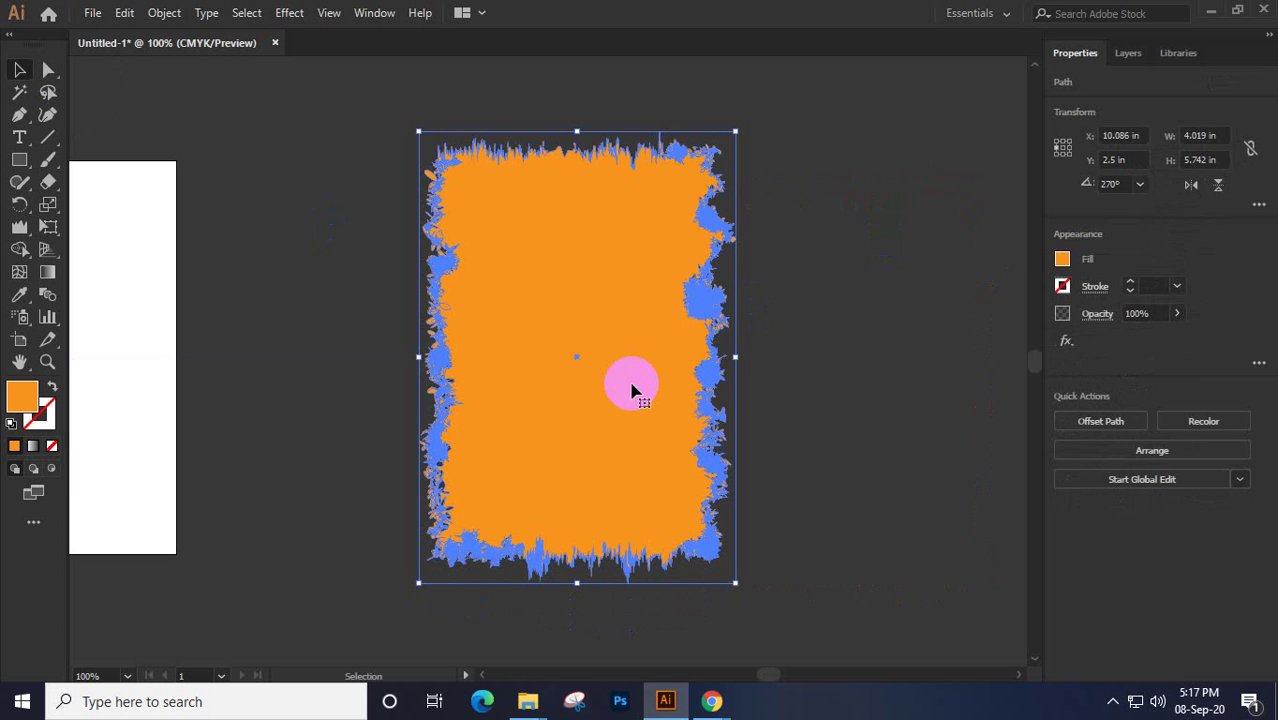
{"action": "key", "text": "Delete"}
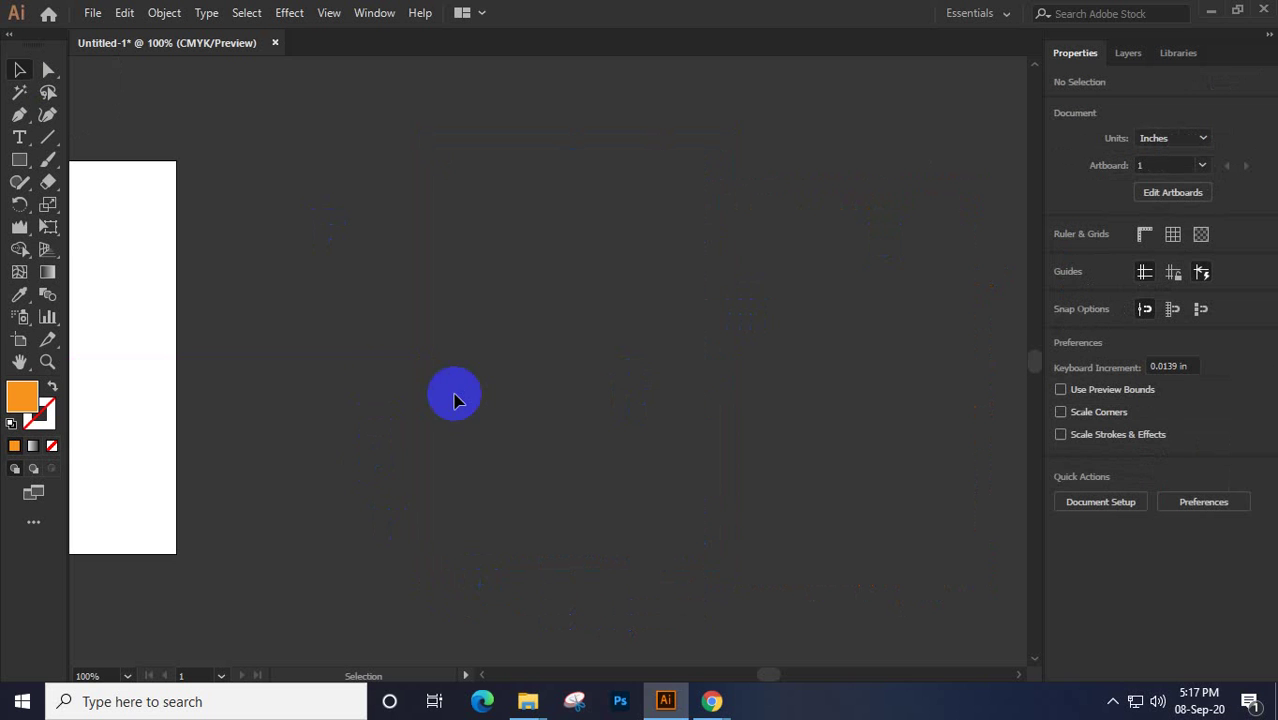
{"action": "left_click", "coordinate": [48, 227]}
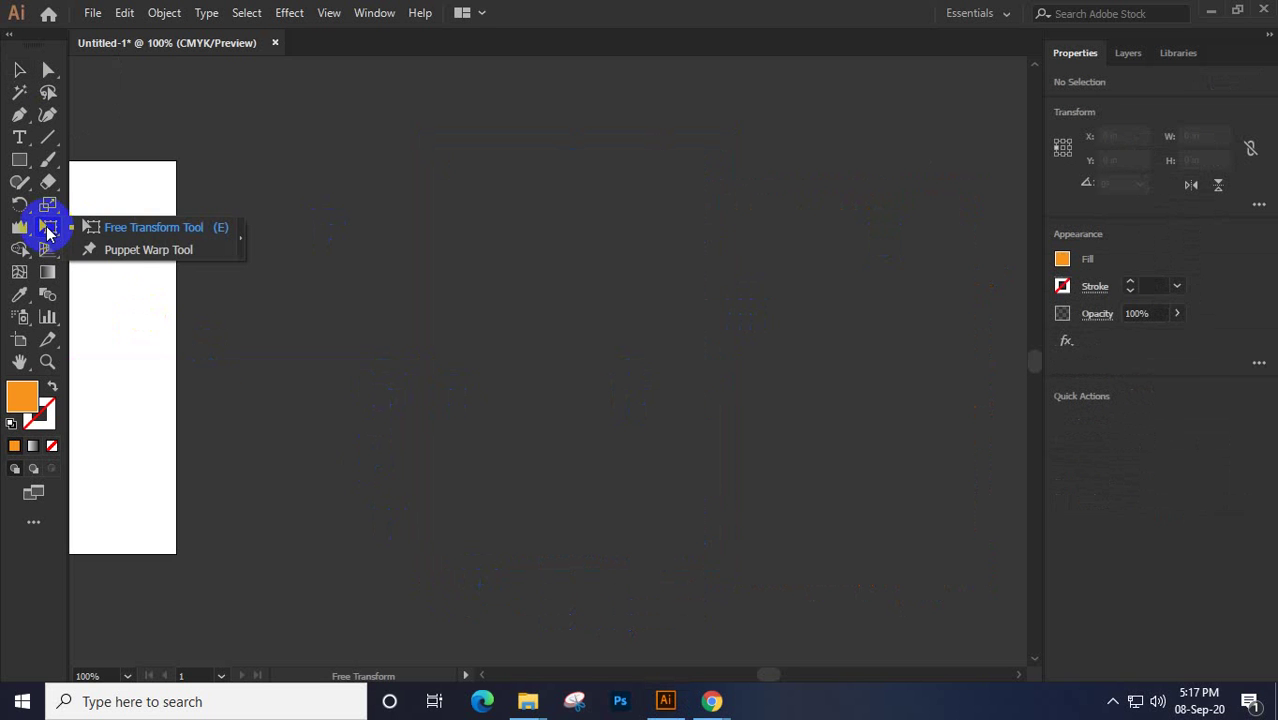
{"action": "left_click_drag", "start_coordinate": [48, 232], "coordinate": [134, 235]}
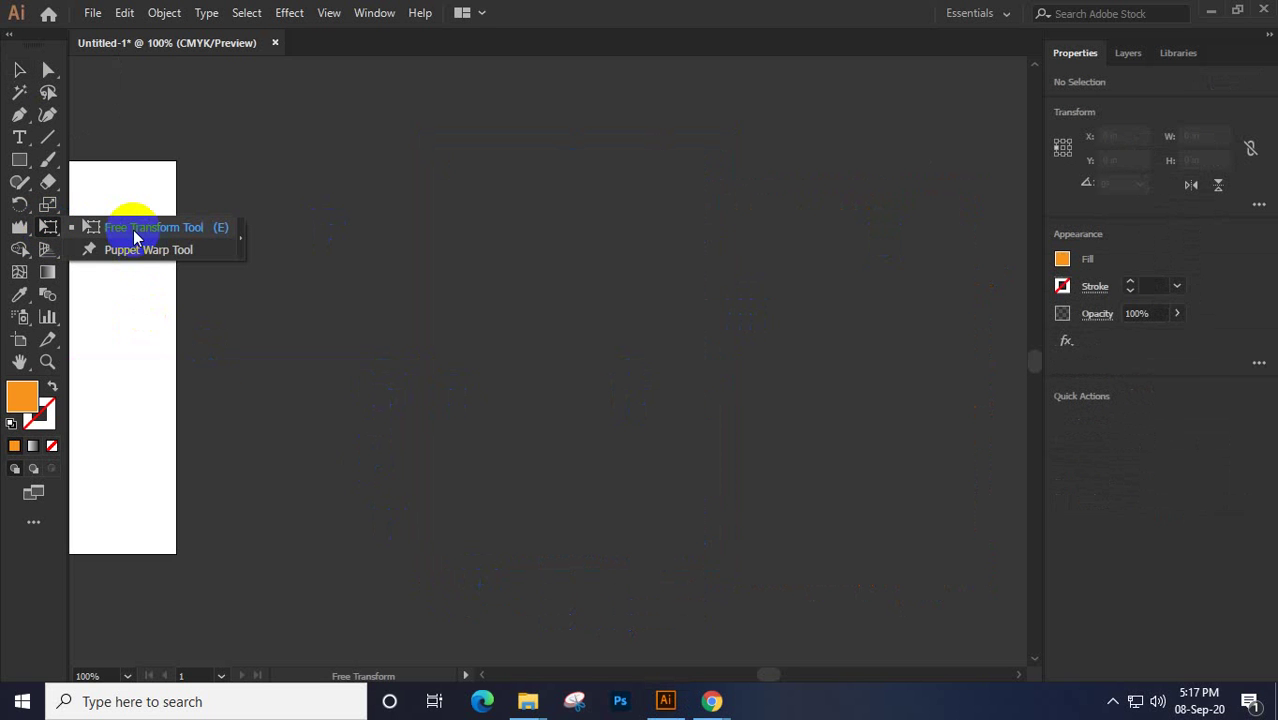
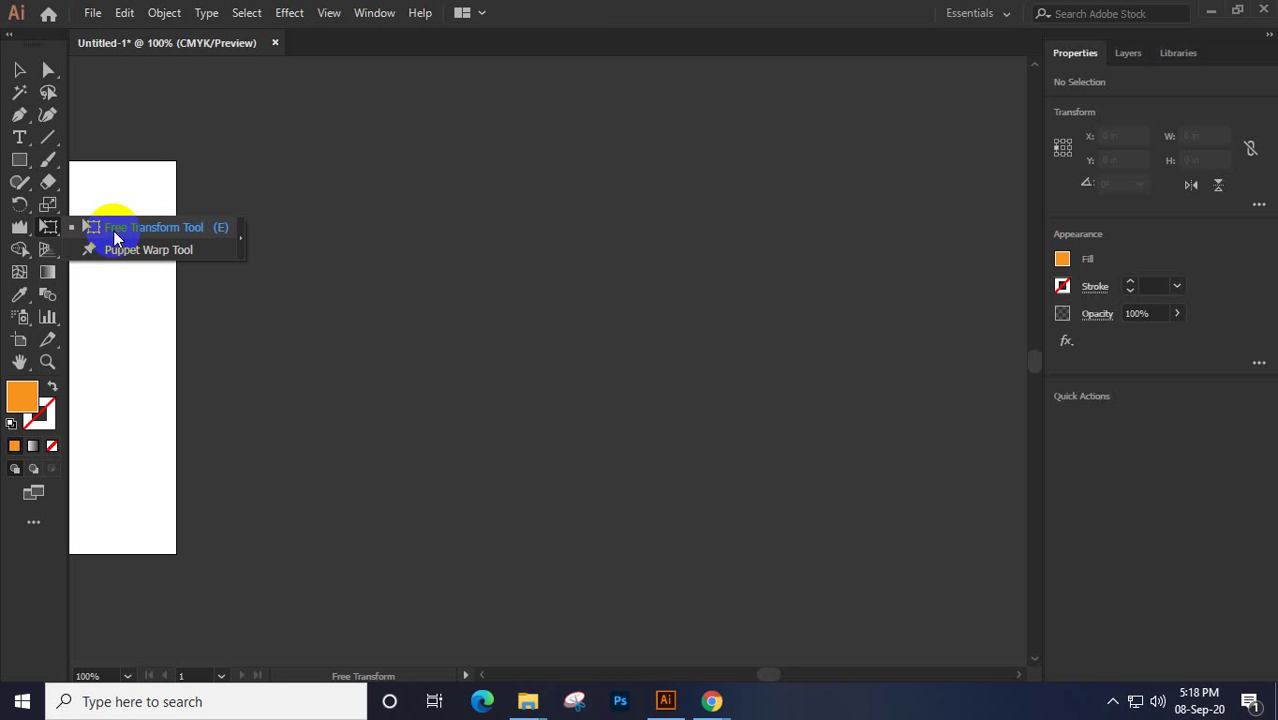
Bring back the orange rectangle and shrink it to about 2.73 × 1.83 in, ready for Free Transform
{"action": "left_click", "coordinate": [22, 160]}
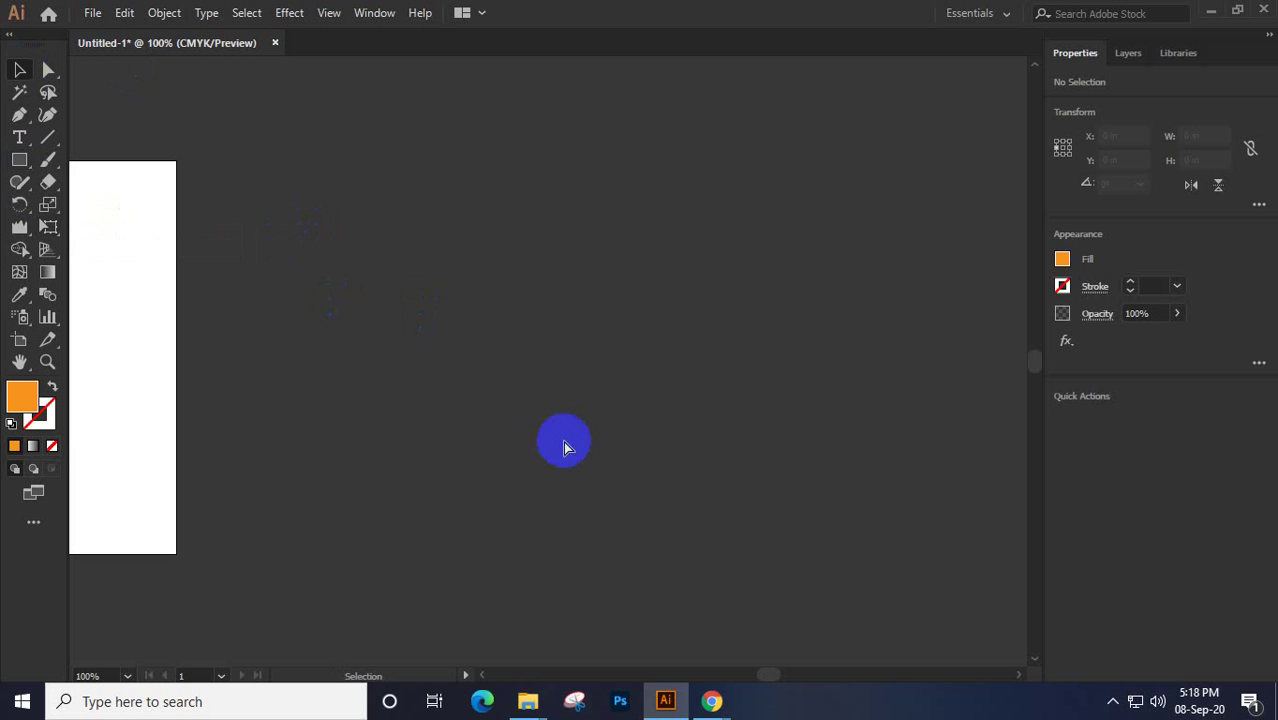
{"action": "key", "text": "a"}
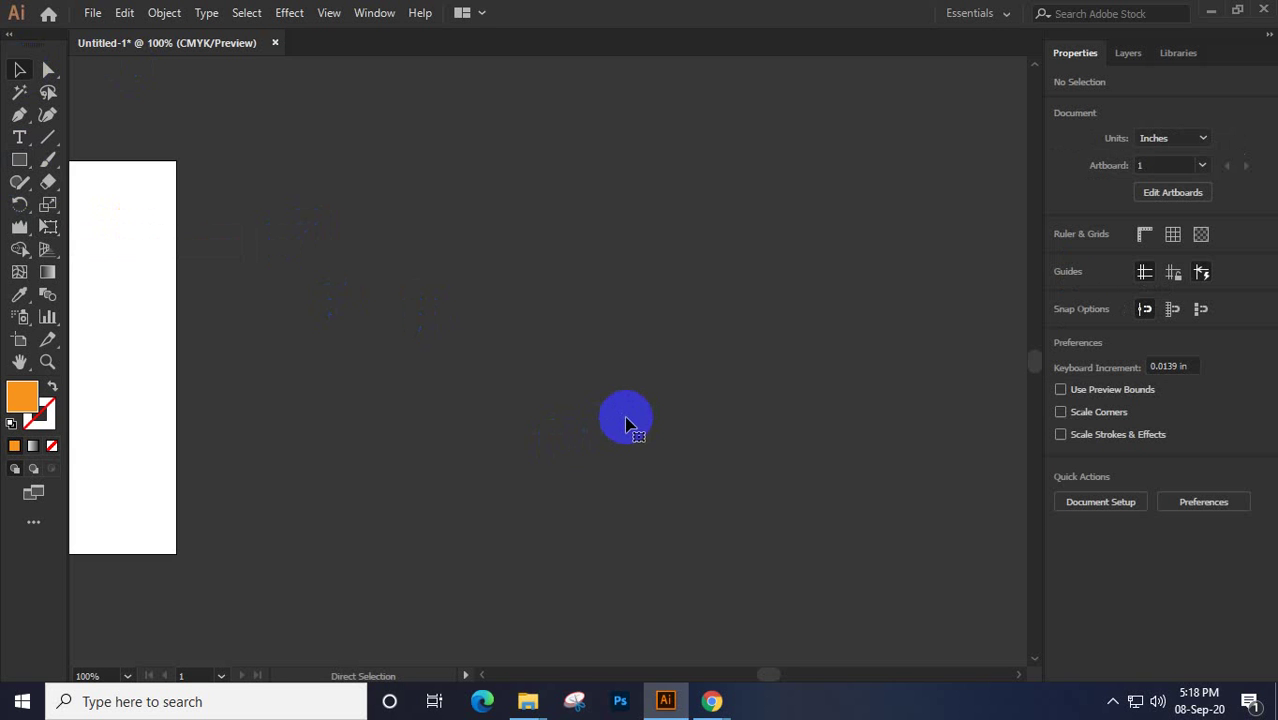
{"action": "key", "text": "ctrl+v"}
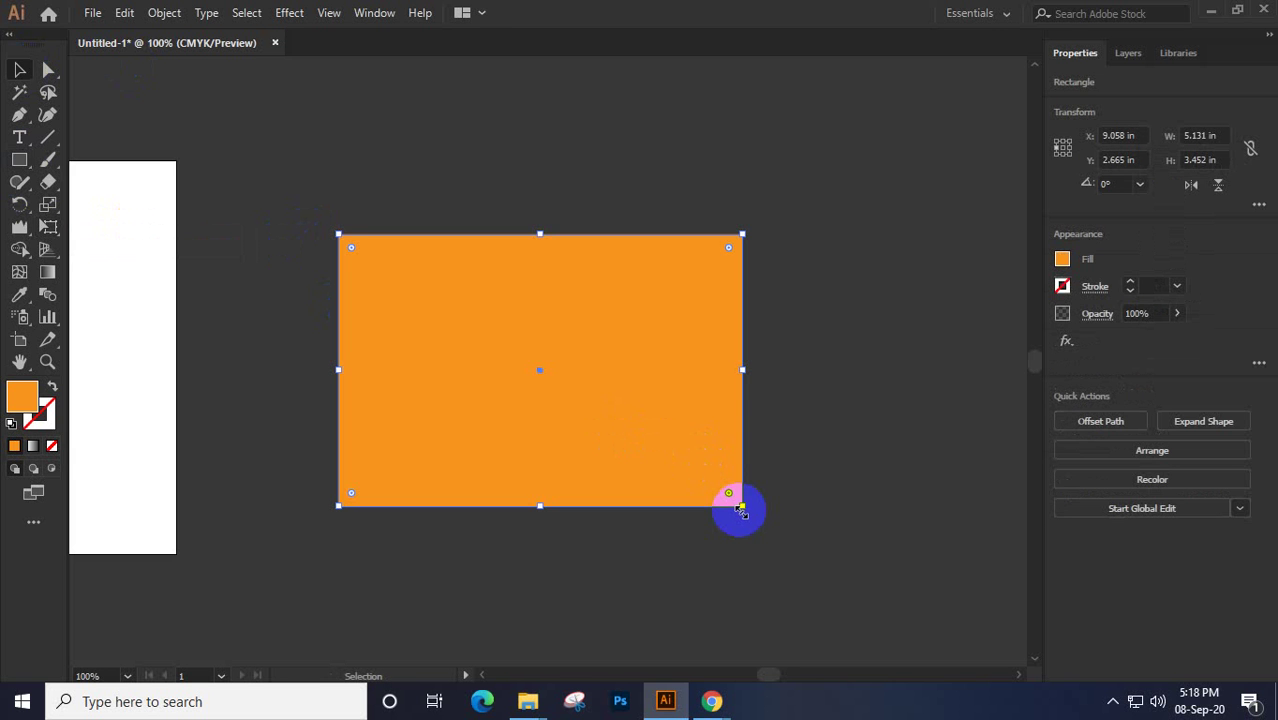
{"action": "left_click_drag", "start_coordinate": [741, 510], "coordinate": [647, 452]}
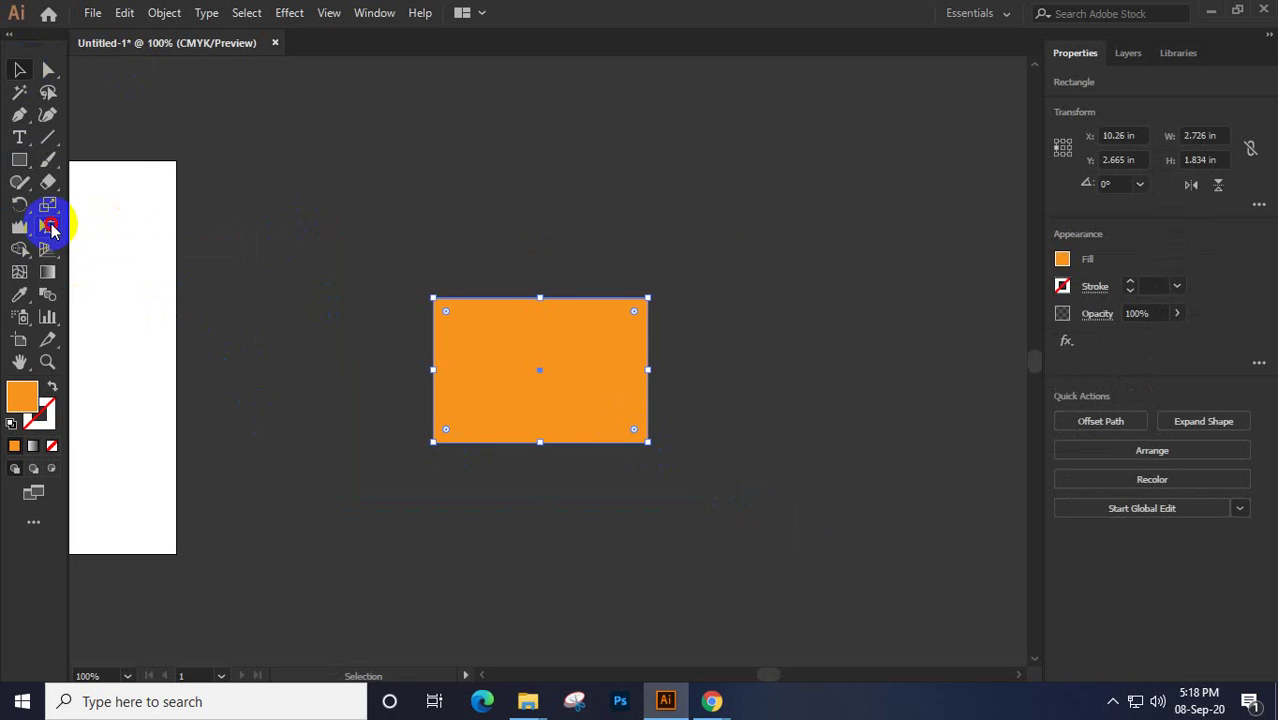
{"action": "left_click_drag", "start_coordinate": [50, 228], "coordinate": [128, 228]}
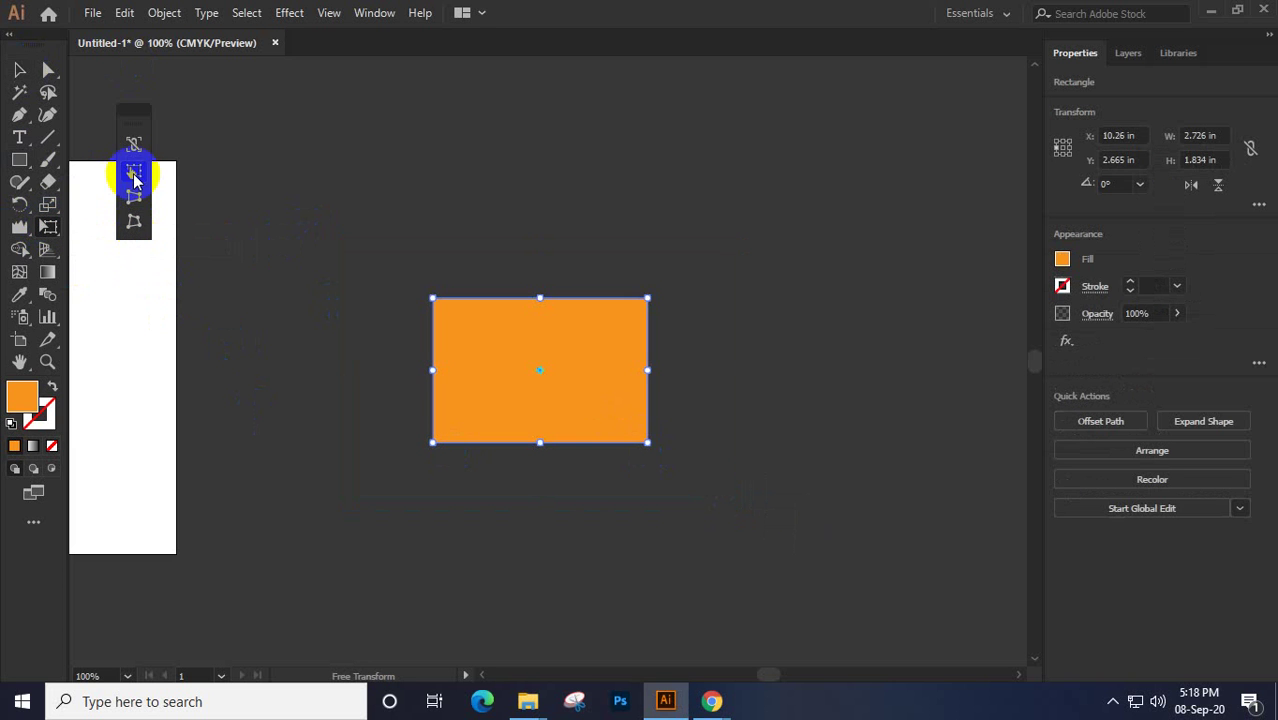
Move the Free Transform widget aside and nudge the orange rectangle up and to the right
{"action": "left_click_drag", "start_coordinate": [131, 114], "coordinate": [258, 194]}
{"action": "left_click", "coordinate": [257, 251]}
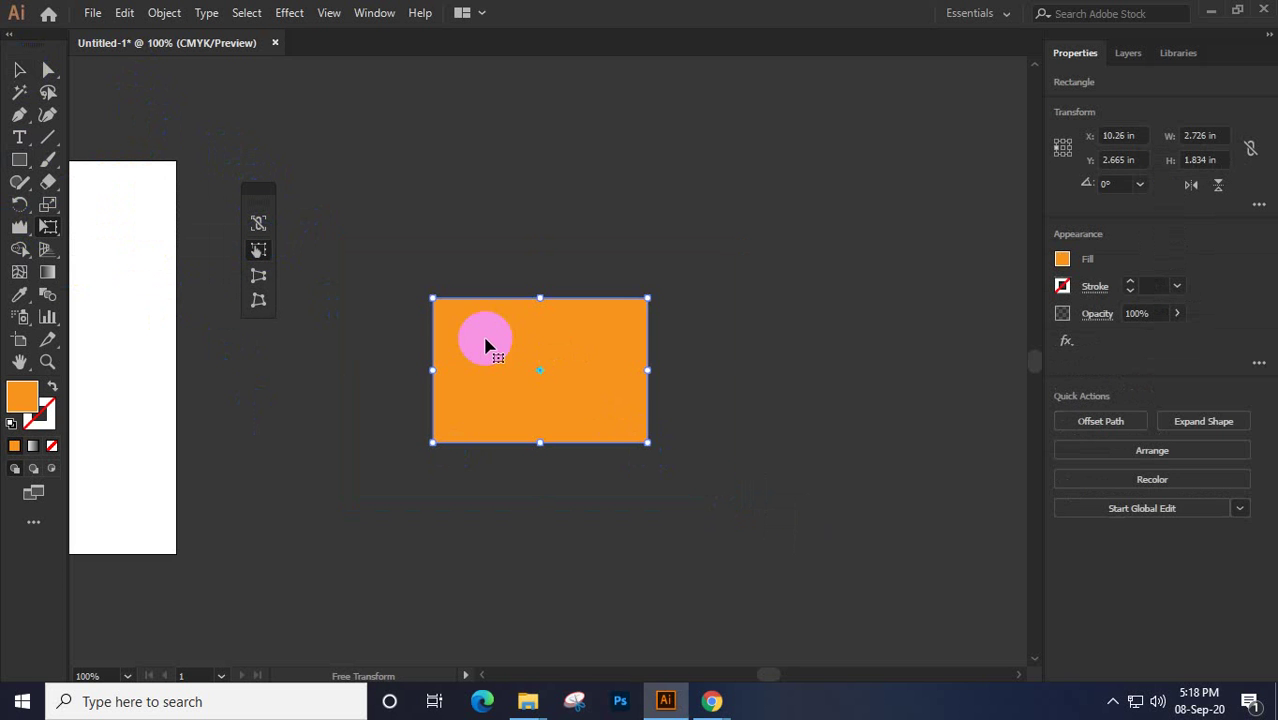
{"action": "mouse_move", "coordinate": [508, 334]}
{"action": "left_mouse_down"}
{"action": "mouse_move", "coordinate": [628, 303]}
{"action": "mouse_move", "coordinate": [516, 347]}
{"action": "left_mouse_up"}
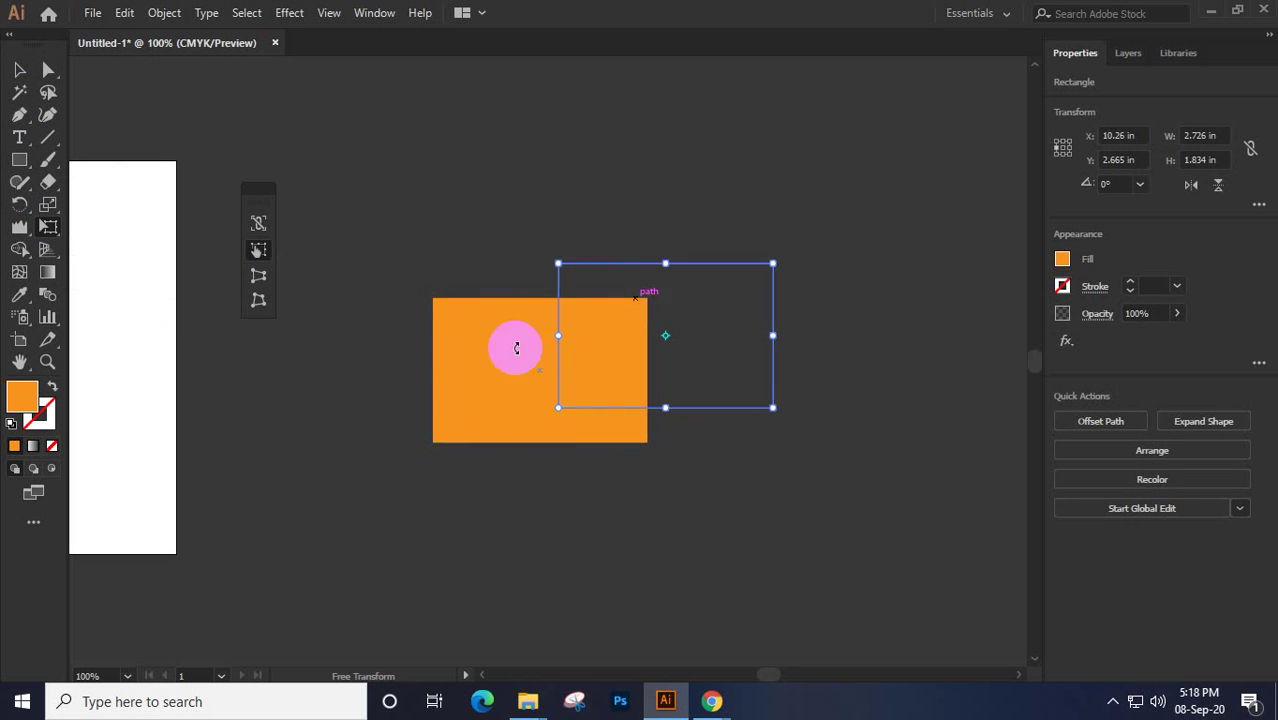
{"action": "left_click_drag", "start_coordinate": [656, 328], "coordinate": [550, 302]}
Test resizing the rectangle, then try widening its bottom edge with Perspective Distort
{"action": "mouse_move", "coordinate": [676, 396]}
{"action": "left_mouse_down"}
{"action": "mouse_move", "coordinate": [702, 459]}
{"action": "mouse_move", "coordinate": [639, 374]}
{"action": "mouse_move", "coordinate": [742, 451]}
{"action": "mouse_move", "coordinate": [672, 393]}
{"action": "left_mouse_up"}
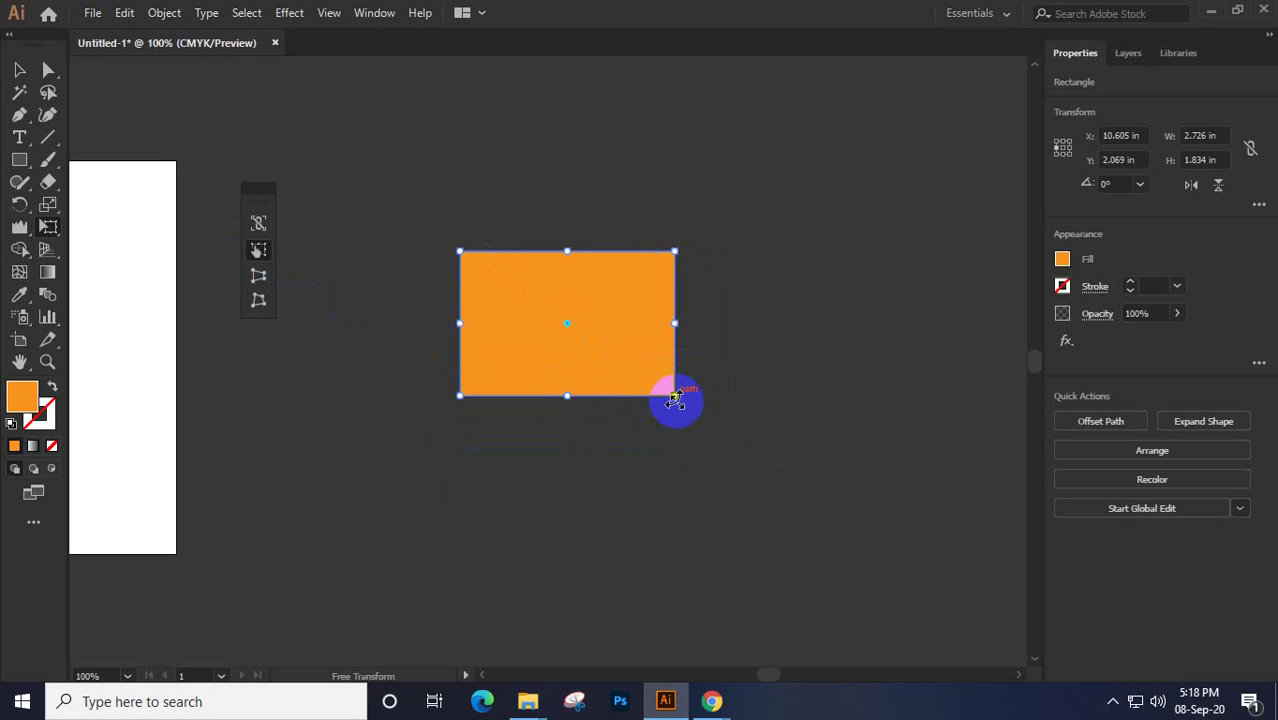
{"action": "mouse_move", "coordinate": [679, 323]}
{"action": "left_mouse_down"}
{"action": "mouse_move", "coordinate": [713, 322]}
{"action": "mouse_move", "coordinate": [675, 324]}
{"action": "left_mouse_up"}
{"action": "left_click", "coordinate": [258, 276]}
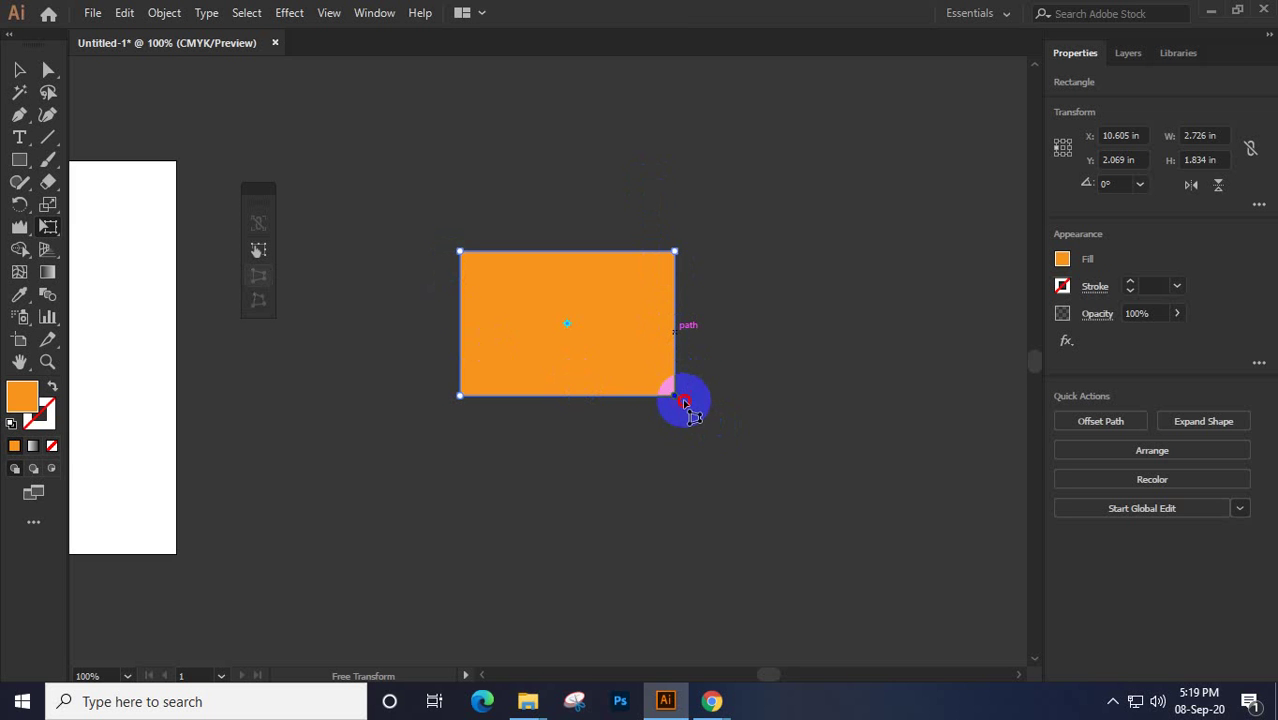
{"action": "mouse_move", "coordinate": [685, 402]}
{"action": "left_mouse_down"}
{"action": "mouse_move", "coordinate": [744, 424]}
{"action": "mouse_move", "coordinate": [679, 419]}
{"action": "mouse_move", "coordinate": [621, 443]}
{"action": "mouse_move", "coordinate": [713, 440]}
{"action": "mouse_move", "coordinate": [673, 393]}
{"action": "mouse_move", "coordinate": [733, 400]}
{"action": "mouse_move", "coordinate": [675, 394]}
{"action": "left_mouse_up"}
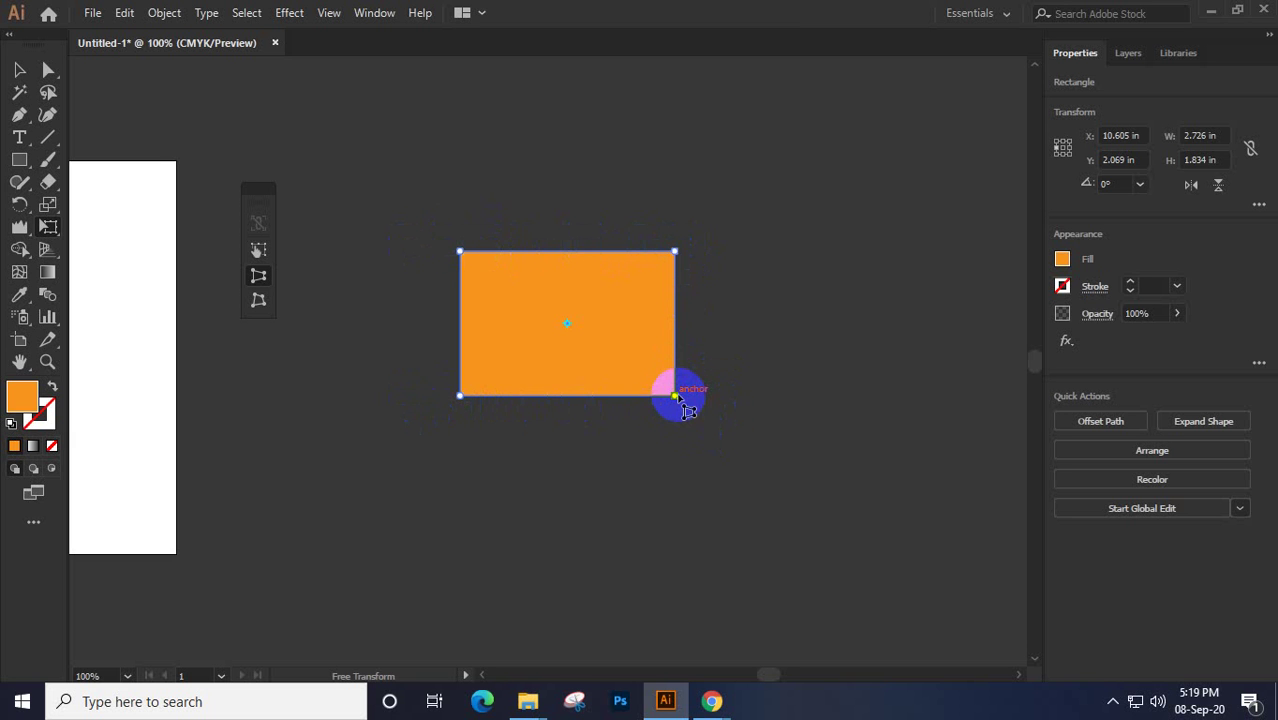
{"action": "mouse_move", "coordinate": [678, 399]}
{"action": "left_mouse_down"}
{"action": "mouse_move", "coordinate": [796, 410]}
{"action": "mouse_move", "coordinate": [665, 409]}
{"action": "mouse_move", "coordinate": [678, 397]}
{"action": "mouse_move", "coordinate": [678, 506]}
{"action": "mouse_move", "coordinate": [671, 388]}
{"action": "mouse_move", "coordinate": [856, 394]}
{"action": "mouse_move", "coordinate": [662, 402]}
{"action": "mouse_move", "coordinate": [673, 522]}
{"action": "mouse_move", "coordinate": [673, 302]}
{"action": "mouse_move", "coordinate": [673, 379]}
{"action": "mouse_move", "coordinate": [670, 325]}
{"action": "mouse_move", "coordinate": [728, 422]}
{"action": "mouse_move", "coordinate": [852, 436]}
{"action": "mouse_move", "coordinate": [608, 437]}
{"action": "mouse_move", "coordinate": [807, 460]}
{"action": "mouse_move", "coordinate": [763, 495]}
{"action": "mouse_move", "coordinate": [665, 428]}
{"action": "mouse_move", "coordinate": [675, 396]}
{"action": "left_mouse_up"}
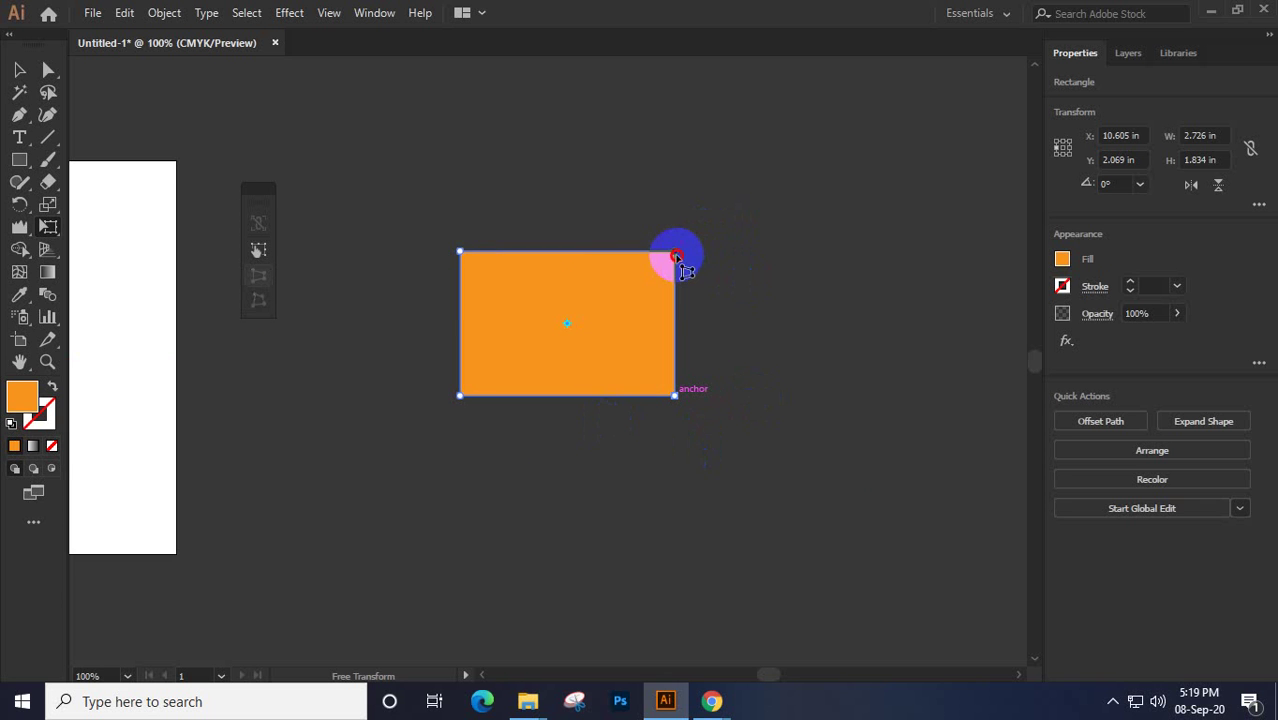
{"action": "mouse_move", "coordinate": [677, 257]}
{"action": "left_mouse_down"}
{"action": "mouse_move", "coordinate": [752, 260]}
{"action": "mouse_move", "coordinate": [675, 262]}
{"action": "mouse_move", "coordinate": [676, 151]}
{"action": "mouse_move", "coordinate": [676, 294]}
{"action": "mouse_move", "coordinate": [673, 174]}
{"action": "mouse_move", "coordinate": [675, 272]}
{"action": "left_mouse_up"}
{"action": "left_click_drag", "start_coordinate": [658, 316], "coordinate": [502, 308]}
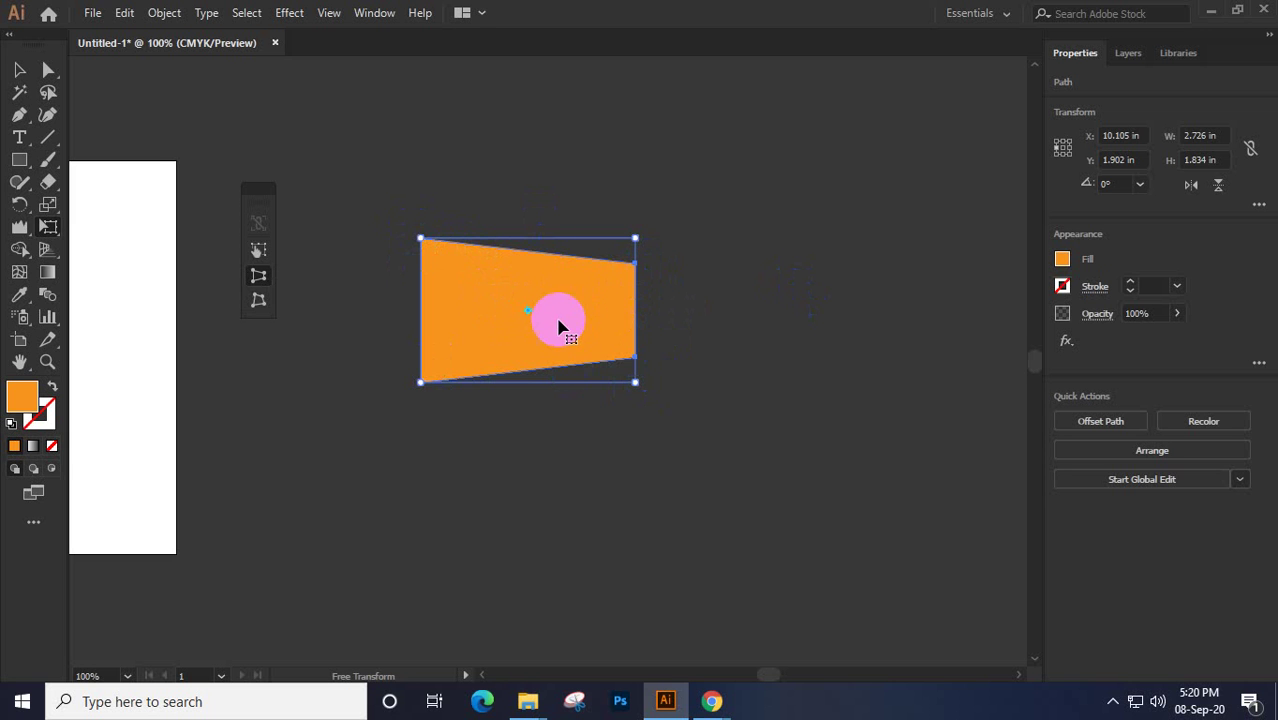
{"action": "left_click_drag", "start_coordinate": [604, 318], "coordinate": [604, 318]}
{"action": "key", "text": "ctrl+z"}
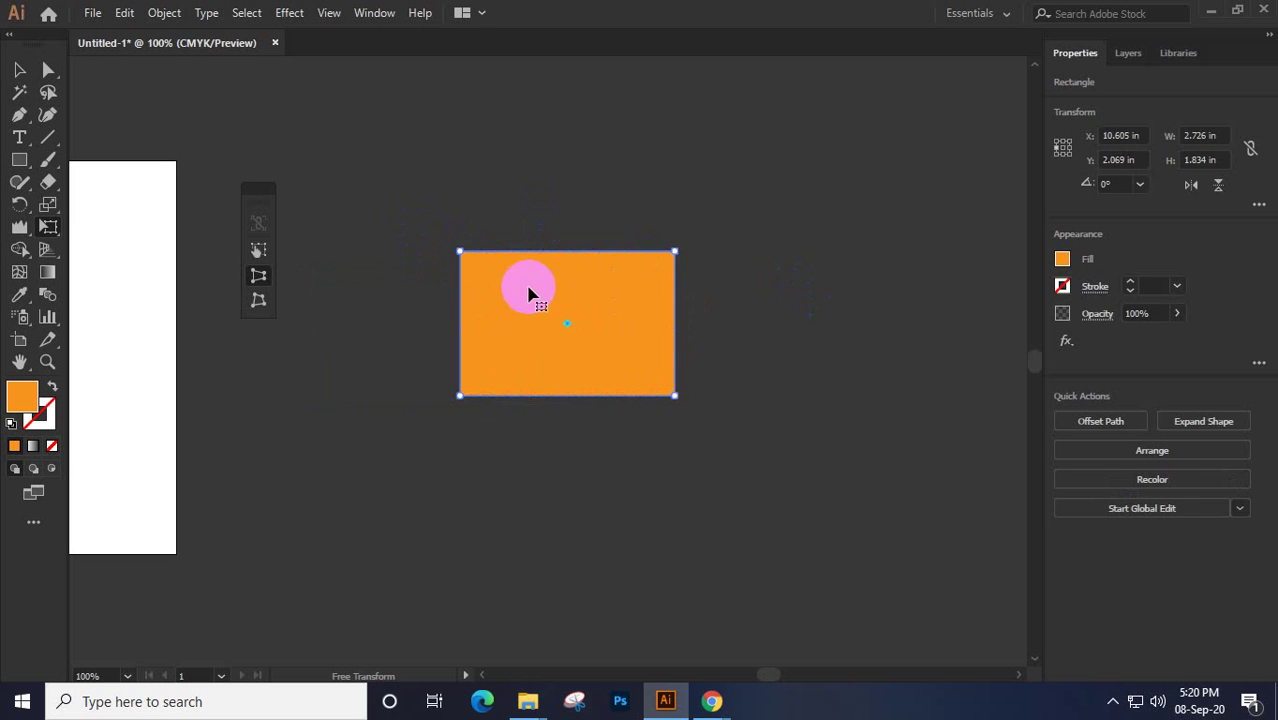
{"action": "left_click", "coordinate": [50, 75]}
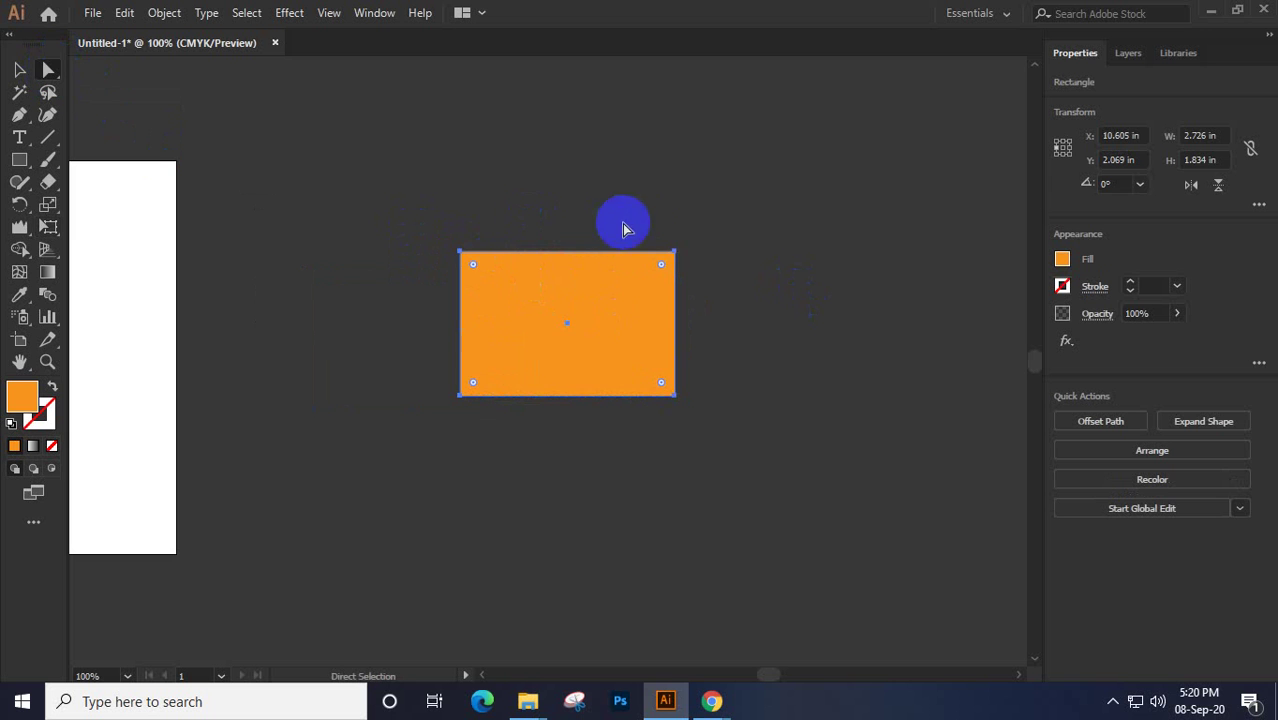
{"action": "left_click", "coordinate": [676, 254]}
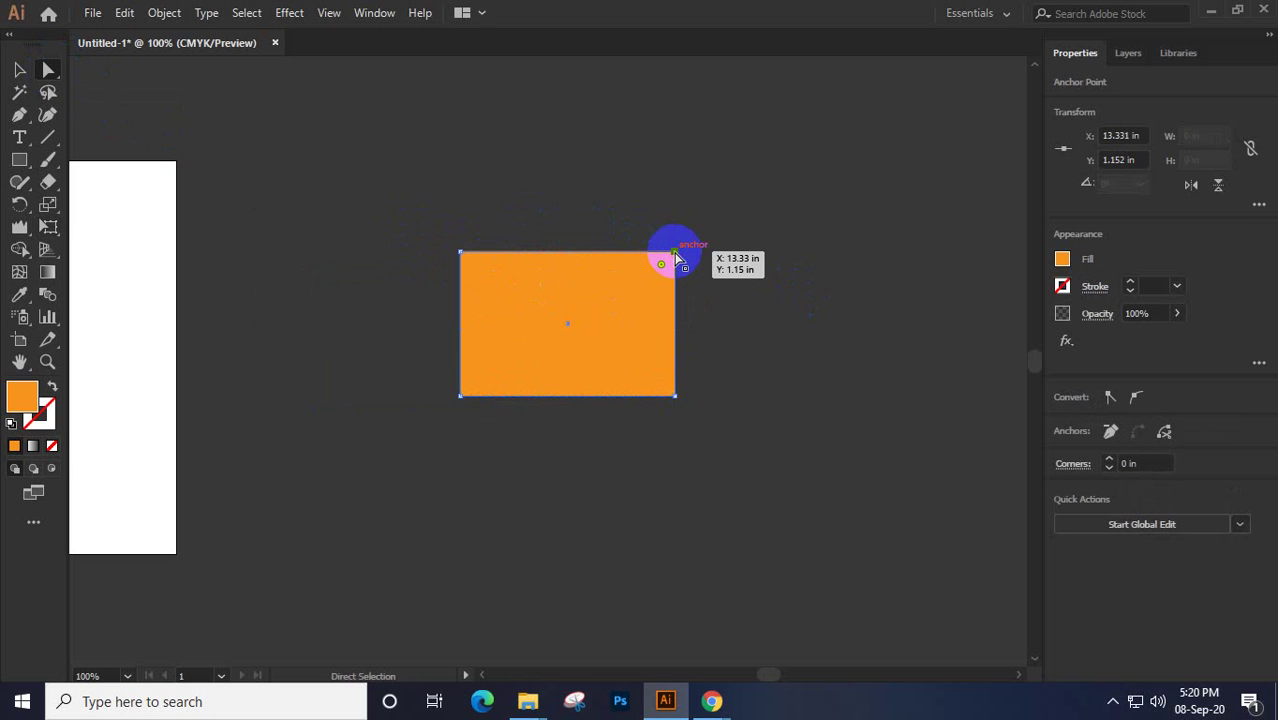
{"action": "left_click_drag", "start_coordinate": [677, 258], "coordinate": [677, 281]}
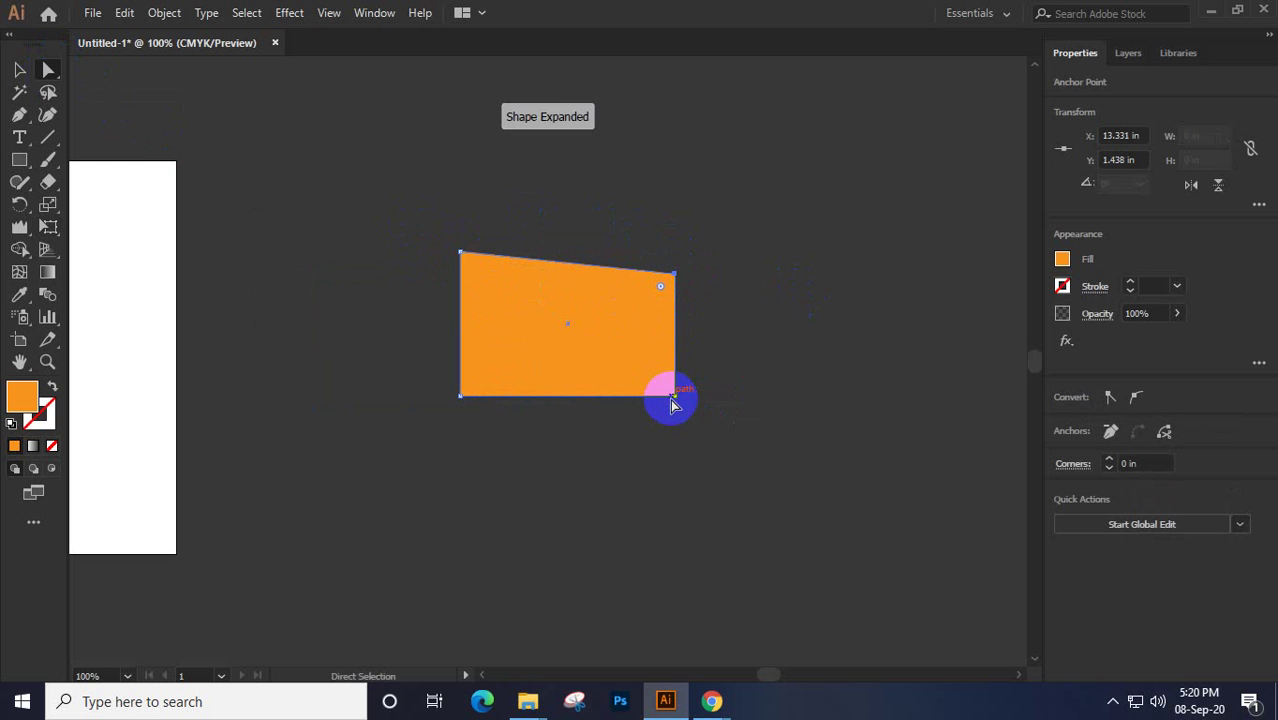
{"action": "left_click_drag", "start_coordinate": [676, 397], "coordinate": [666, 360]}
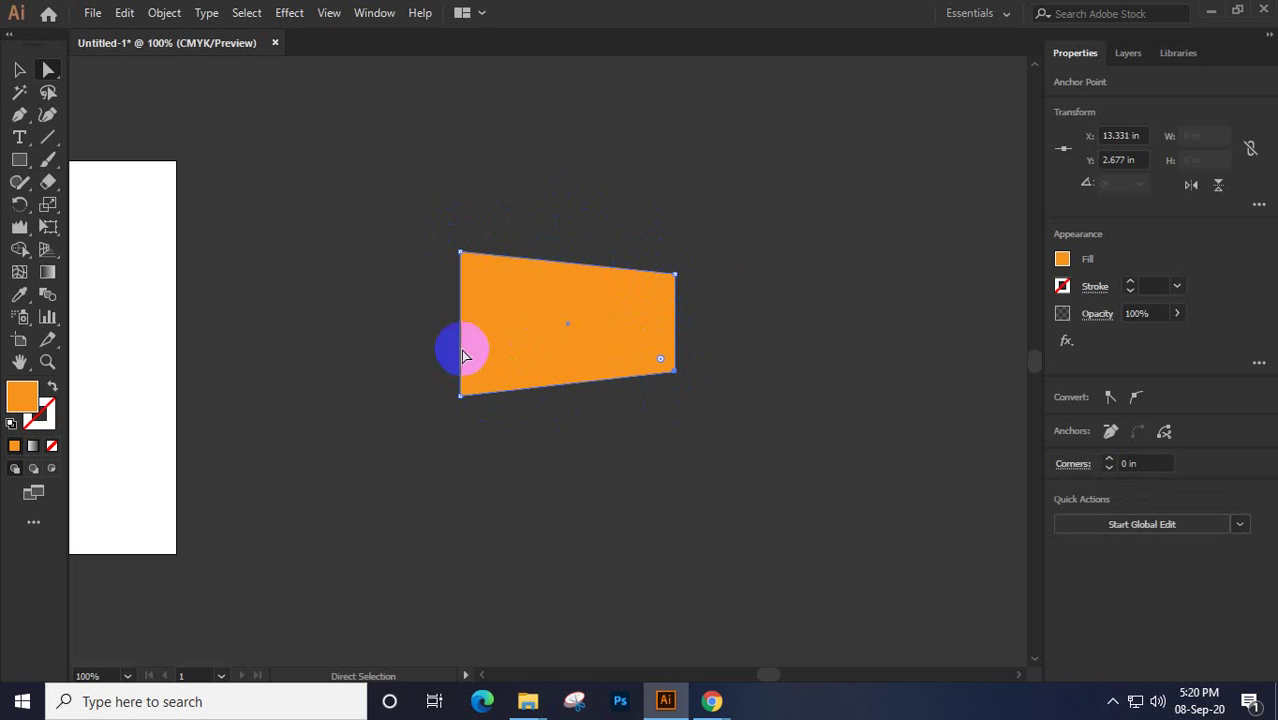
{"action": "left_click_drag", "start_coordinate": [398, 218], "coordinate": [856, 588]}
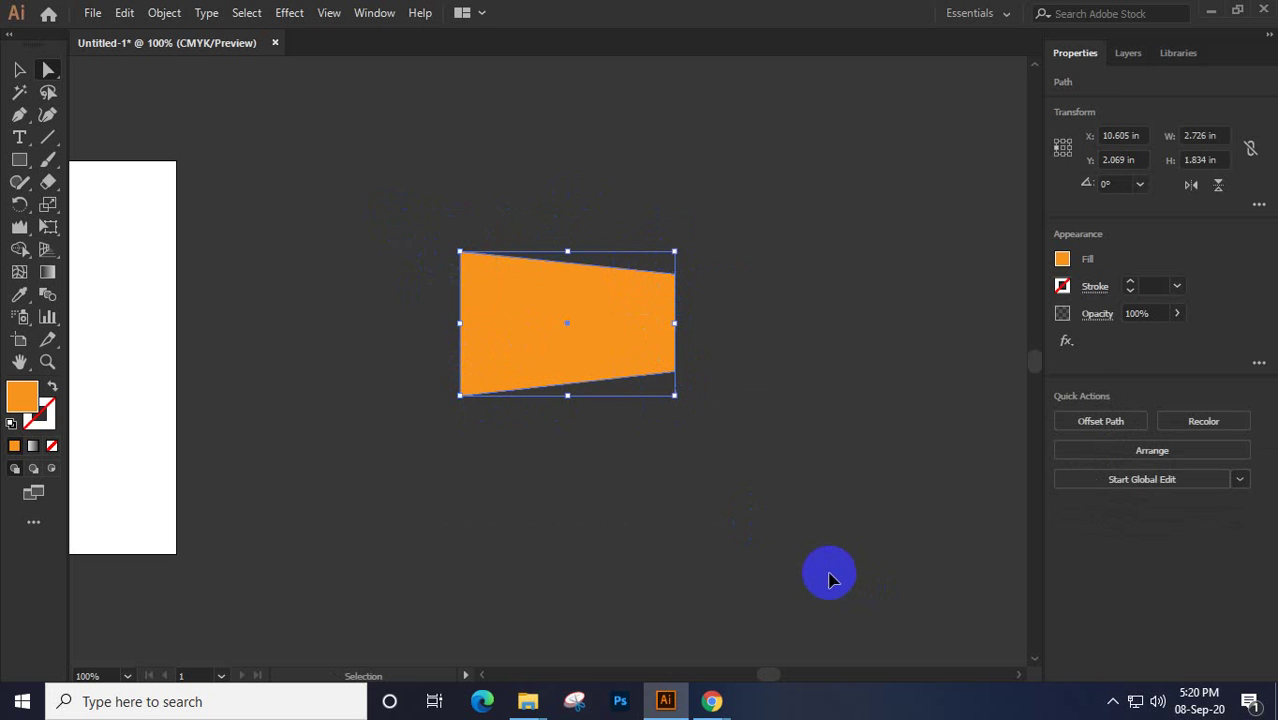
{"action": "key", "text": "ctrl+z"}
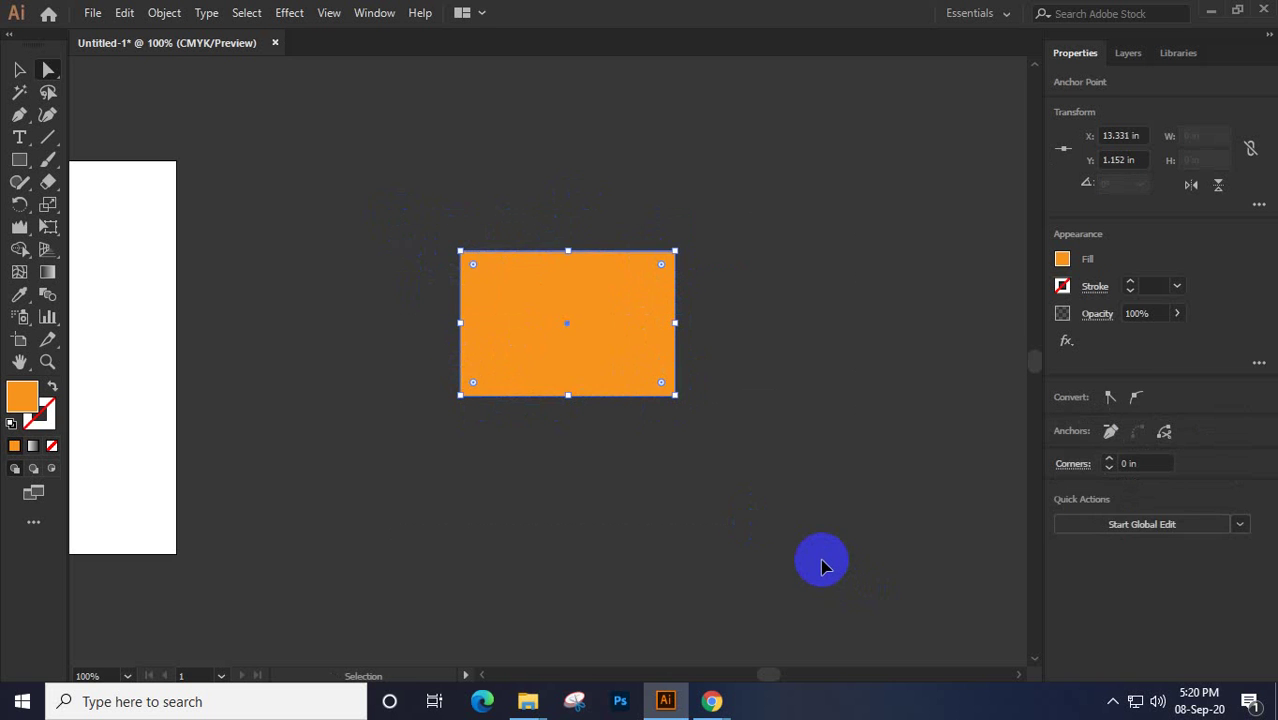
{"action": "left_click", "coordinate": [820, 566]}
Free-distort the rectangle's top-right corner upward and inward after undoing a perspective skew
{"action": "left_click", "coordinate": [48, 227]}
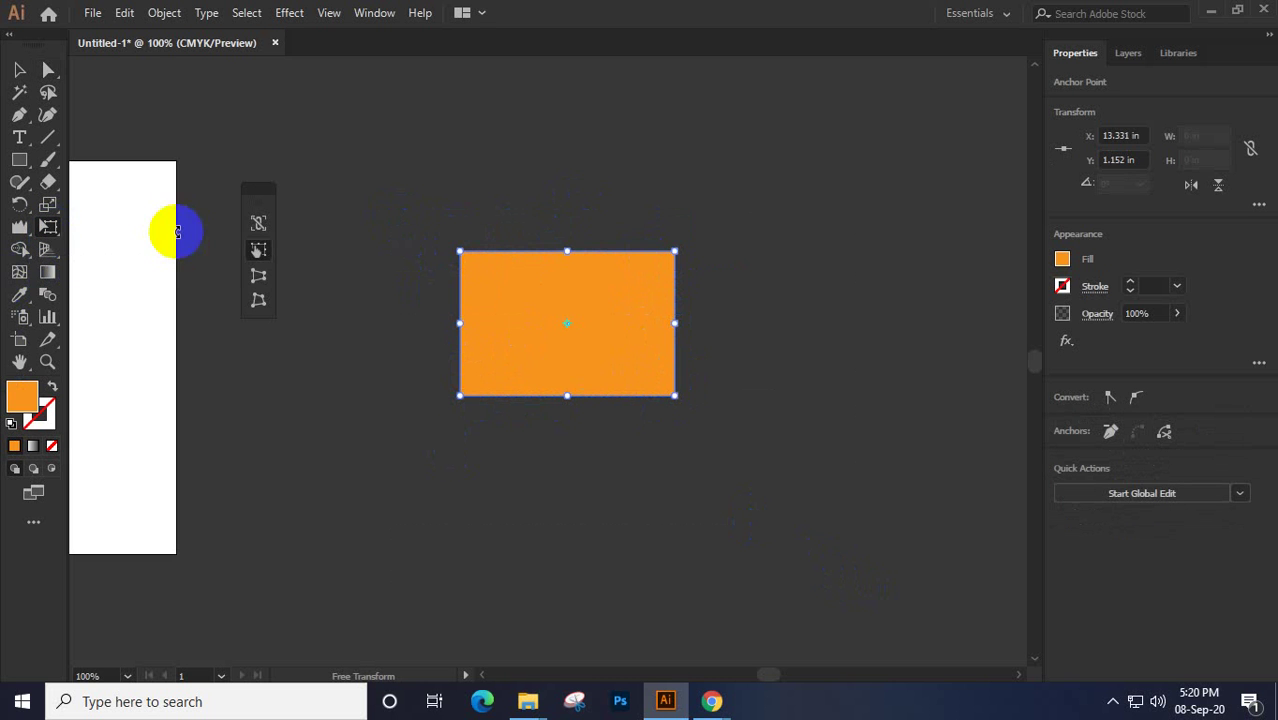
{"action": "left_click", "coordinate": [258, 278]}
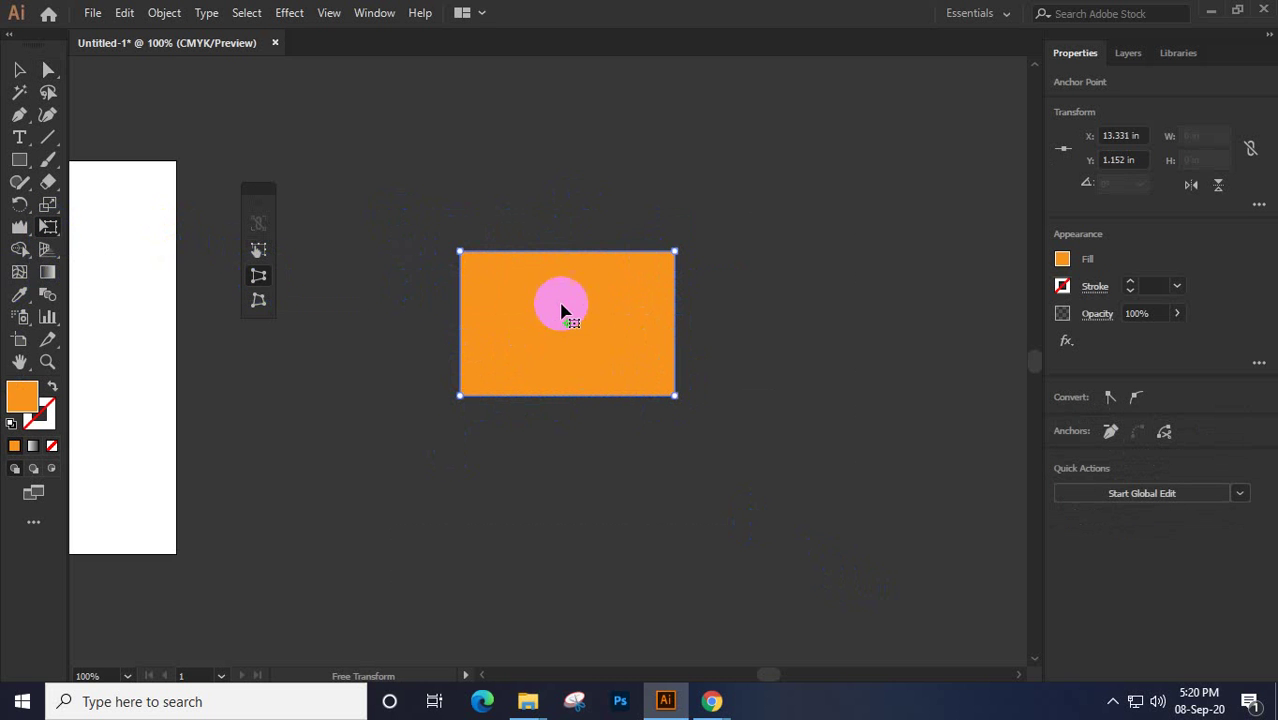
{"action": "left_click_drag", "start_coordinate": [676, 250], "coordinate": [635, 277]}
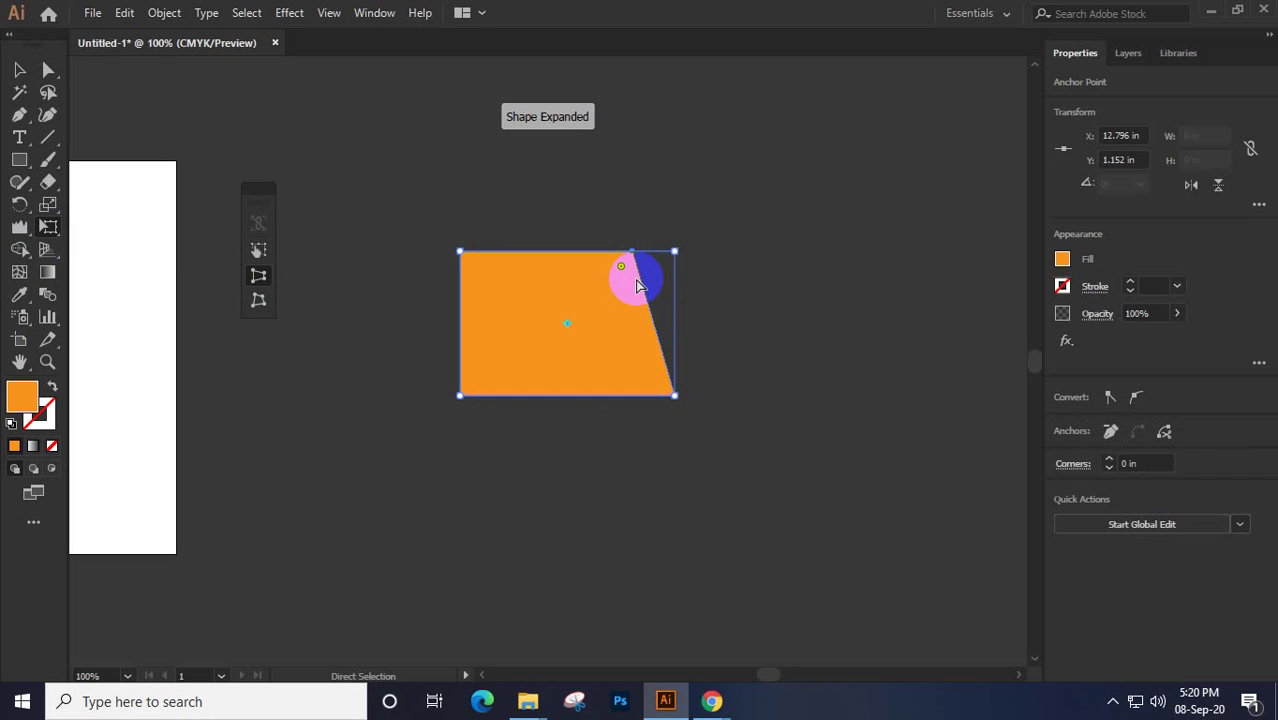
{"action": "key", "text": "ctrl+z"}
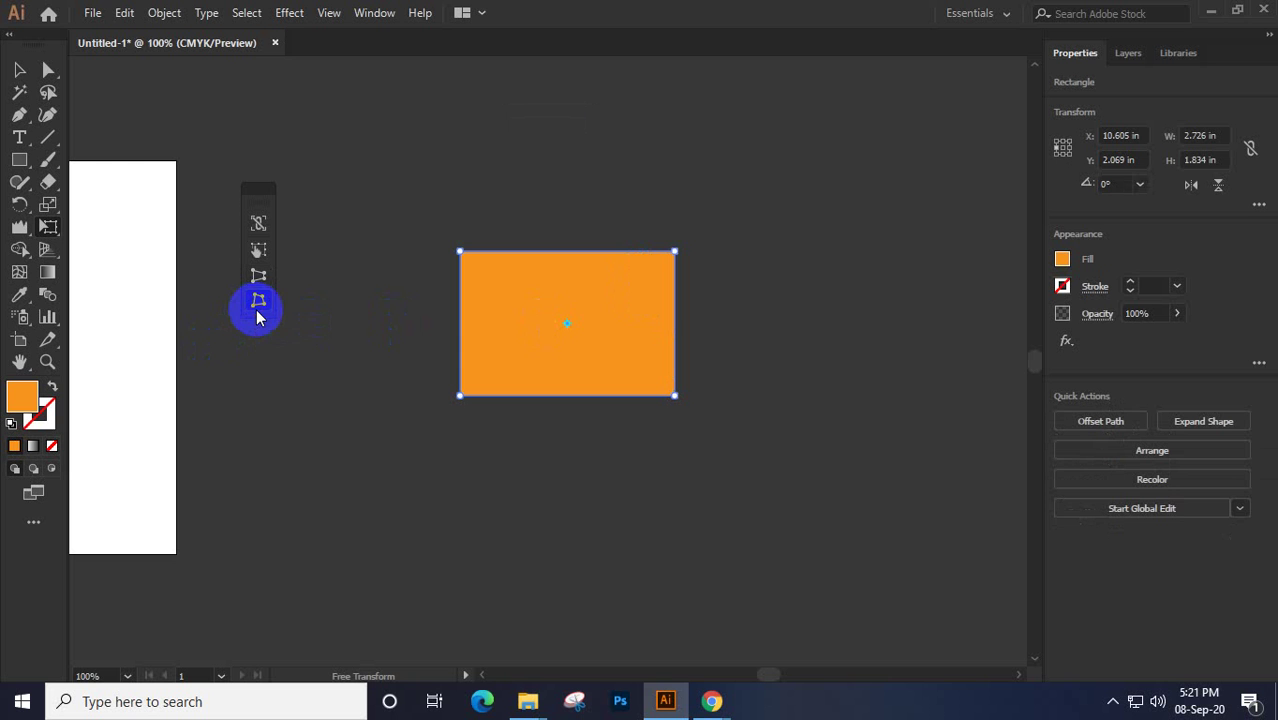
{"action": "left_click_drag", "start_coordinate": [676, 258], "coordinate": [631, 235]}
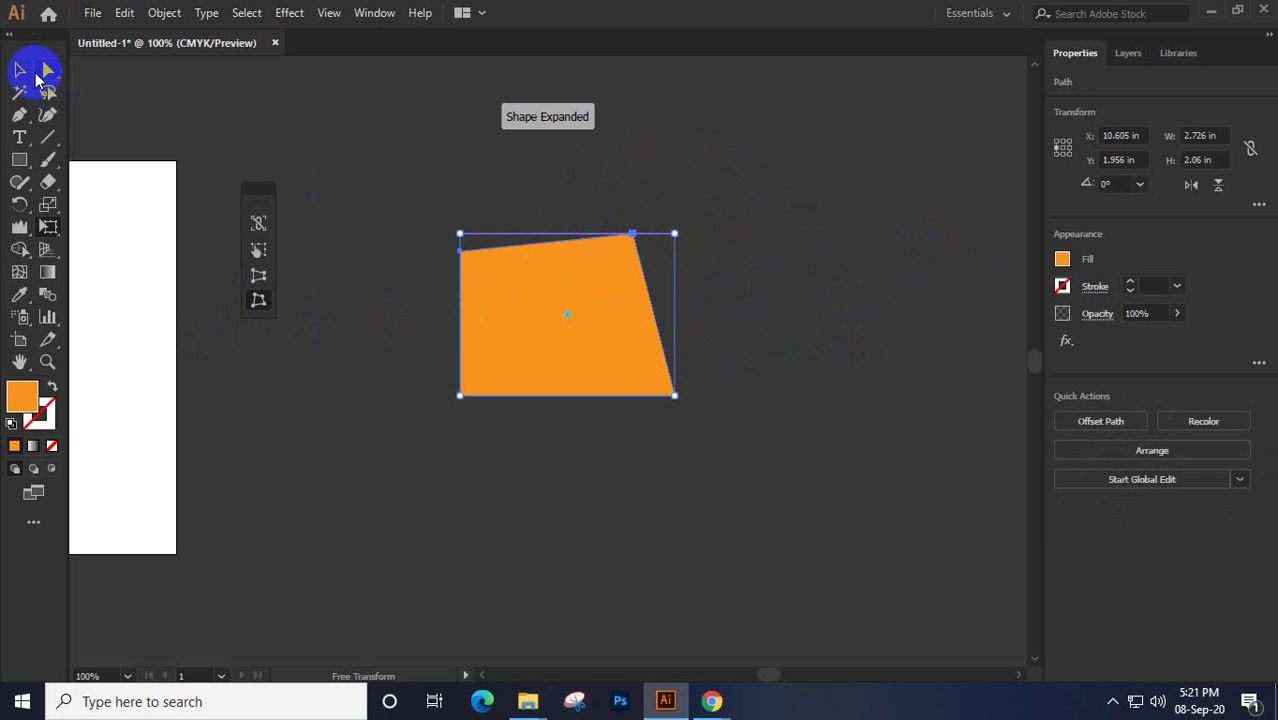
{"action": "mouse_move", "coordinate": [674, 396]}
{"action": "left_mouse_down"}
{"action": "mouse_move", "coordinate": [631, 478]}
{"action": "mouse_move", "coordinate": [747, 502]}
{"action": "mouse_move", "coordinate": [790, 328]}
{"action": "mouse_move", "coordinate": [657, 327]}
{"action": "mouse_move", "coordinate": [667, 396]}
{"action": "left_mouse_up"}
Reshape the other corners into an irregular 3.43 × 2.43 in quadrilateral and move it lower
{"action": "left_click_drag", "start_coordinate": [473, 397], "coordinate": [391, 191]}
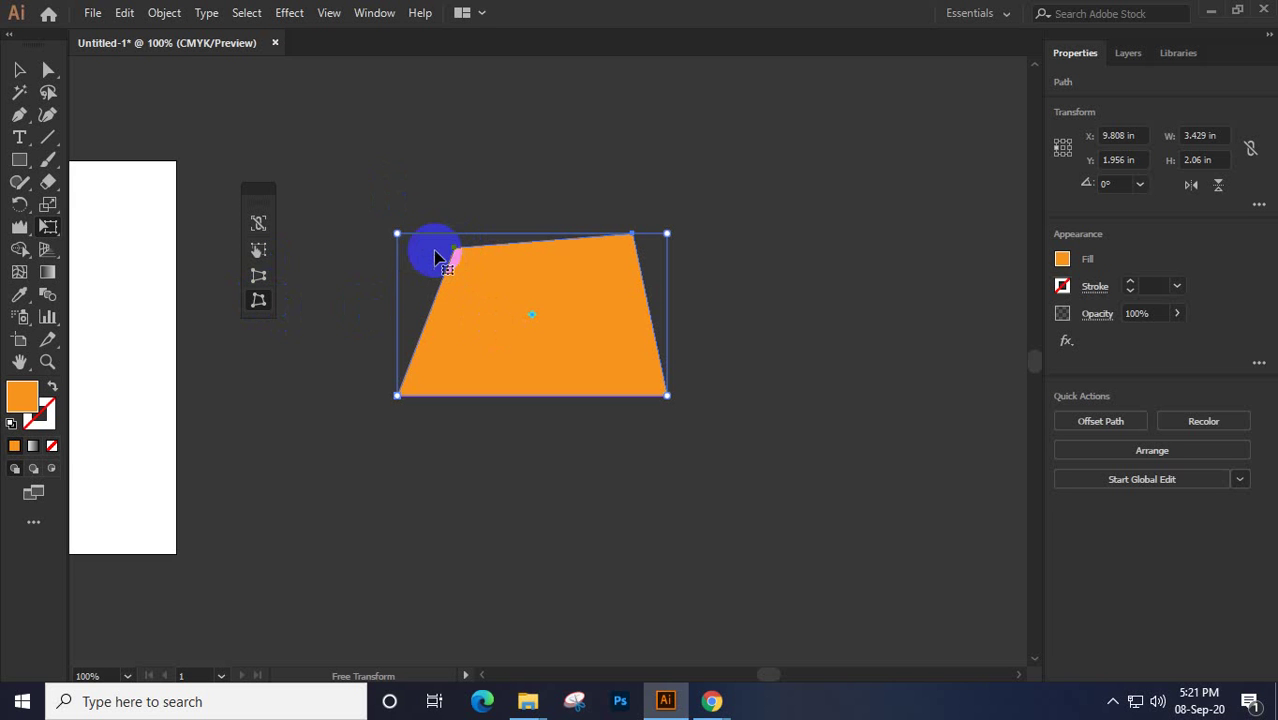
{"action": "left_click_drag", "start_coordinate": [397, 235], "coordinate": [494, 205]}
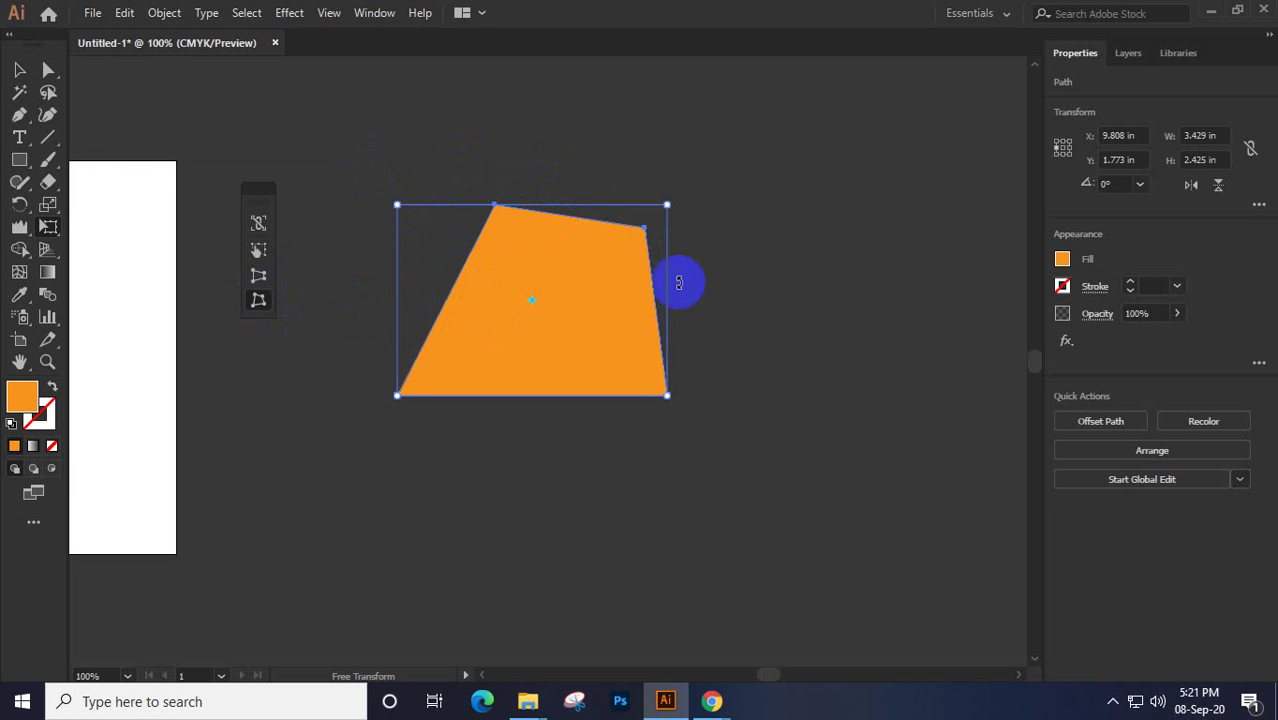
{"action": "left_click_drag", "start_coordinate": [642, 222], "coordinate": [622, 367]}
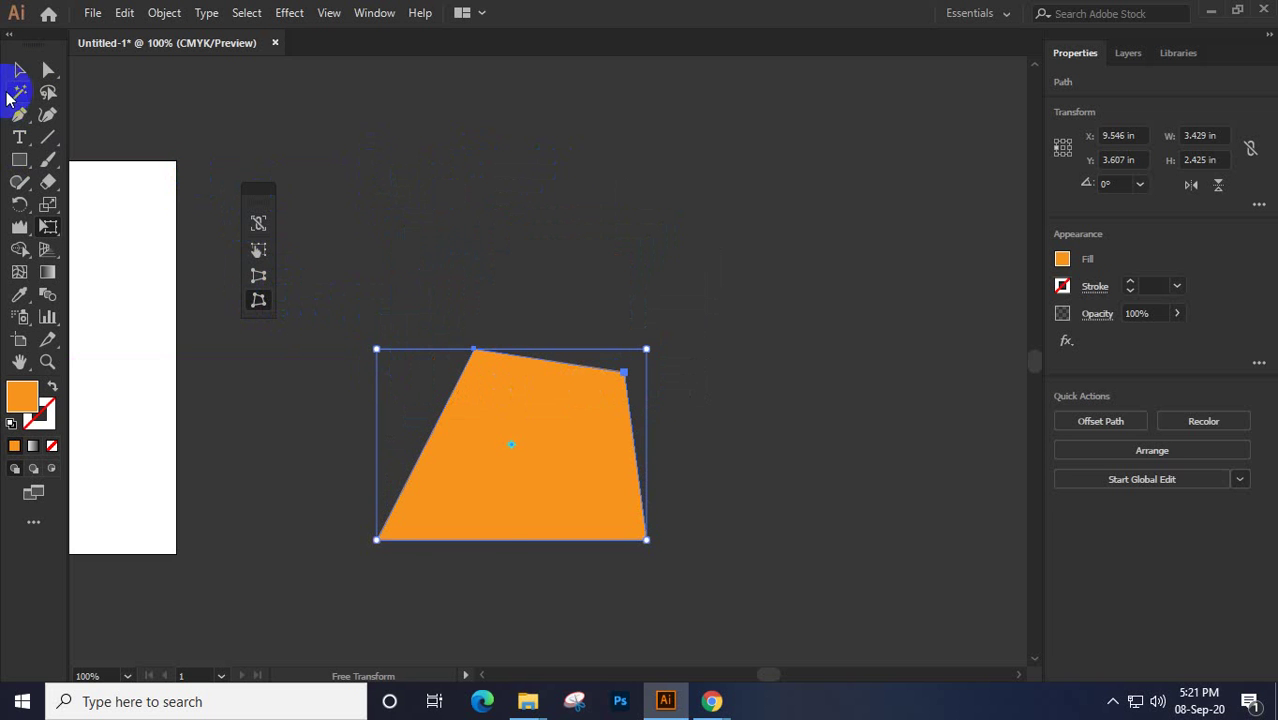
{"action": "left_click", "coordinate": [20, 70]}
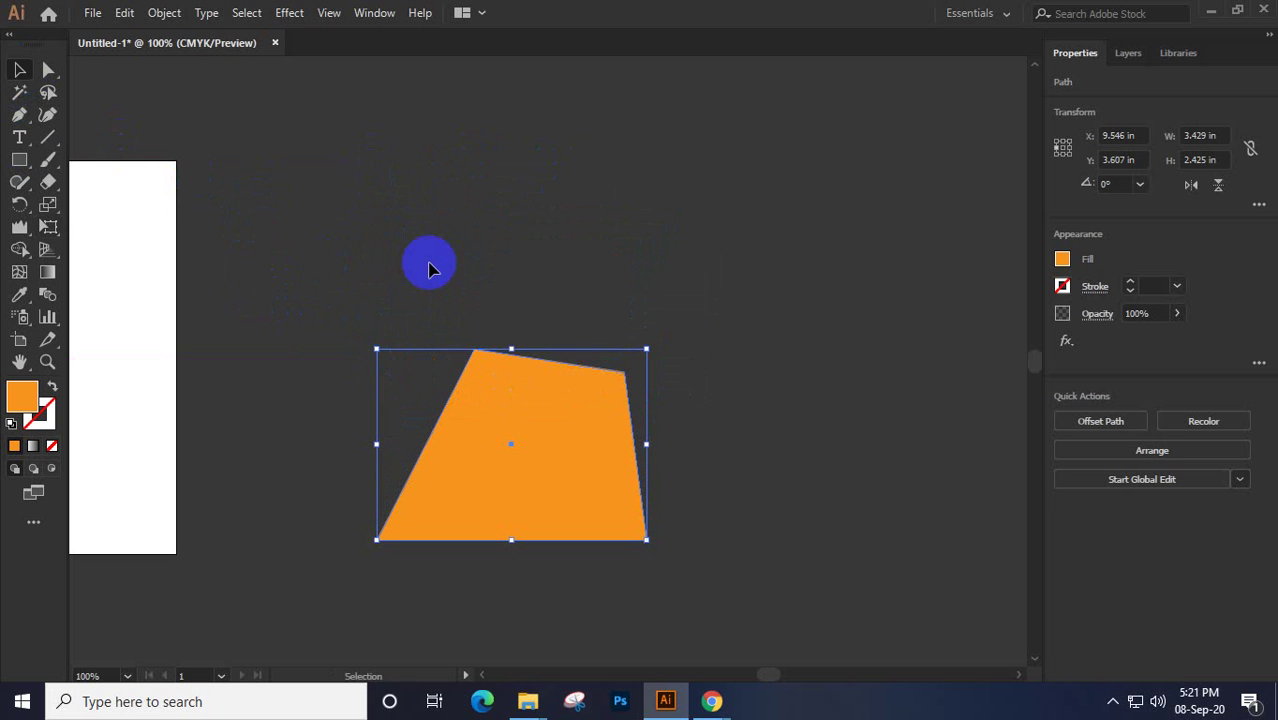
Delete the distorted orange shape, select the Rectangle Tool, and show the Chrome window previews
{"action": "key", "text": "Delete"}
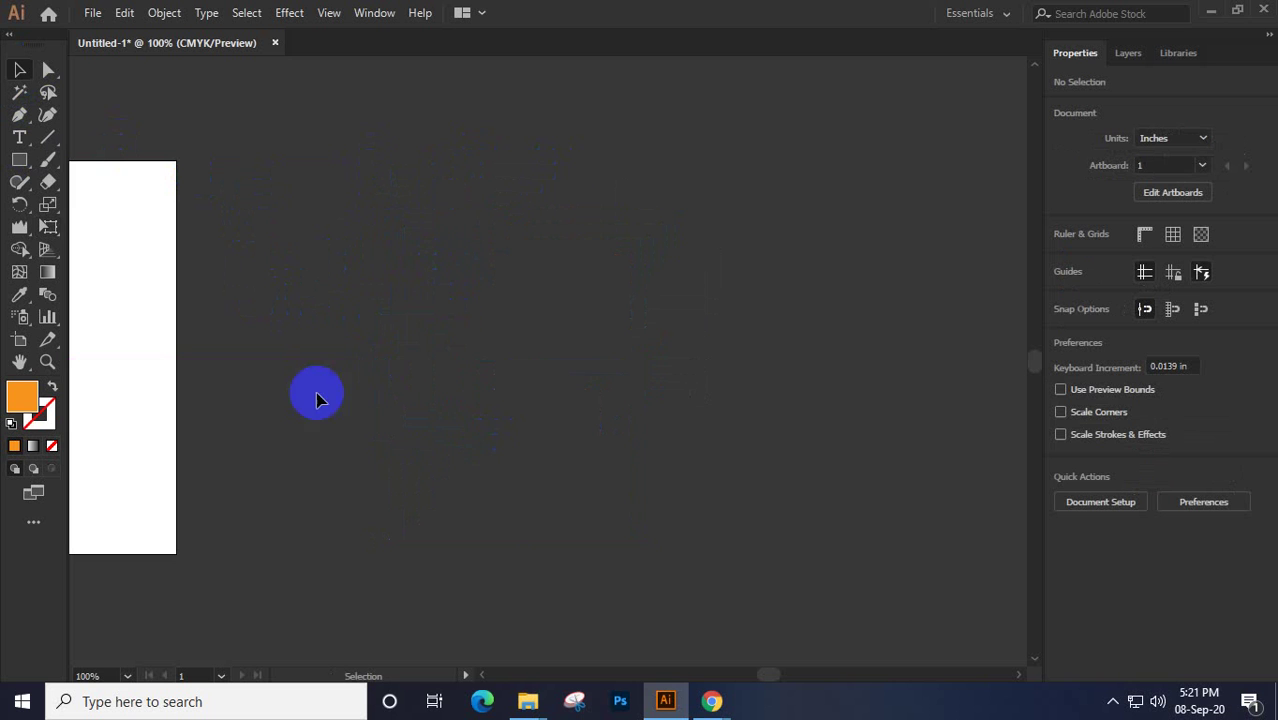
{"action": "left_click", "coordinate": [399, 359]}
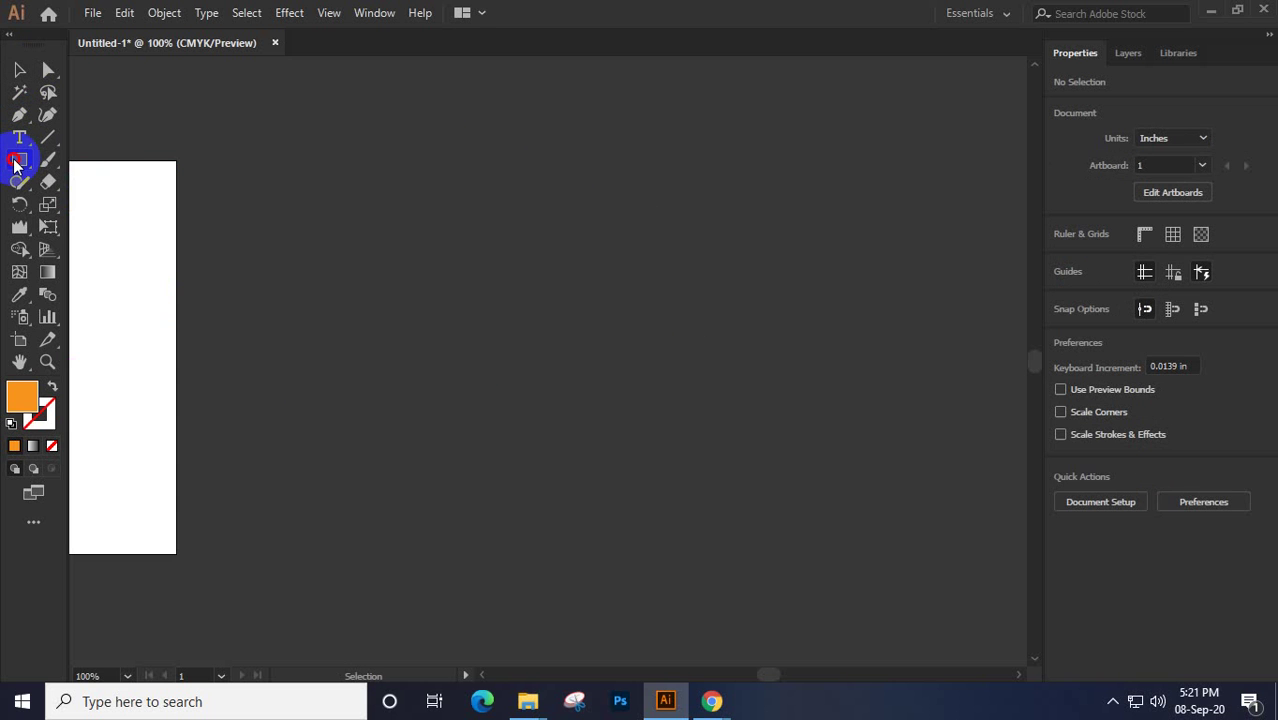
{"action": "left_click_drag", "start_coordinate": [14, 165], "coordinate": [128, 170]}
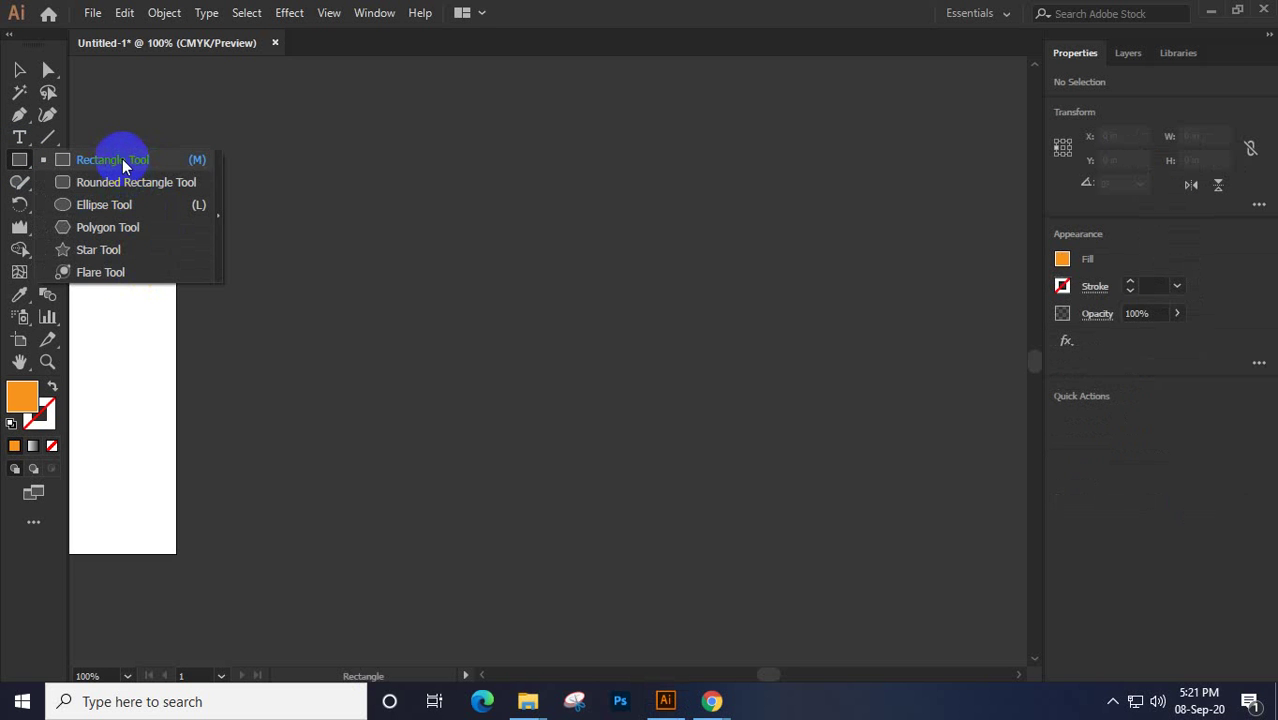
{"action": "left_click", "coordinate": [711, 701]}
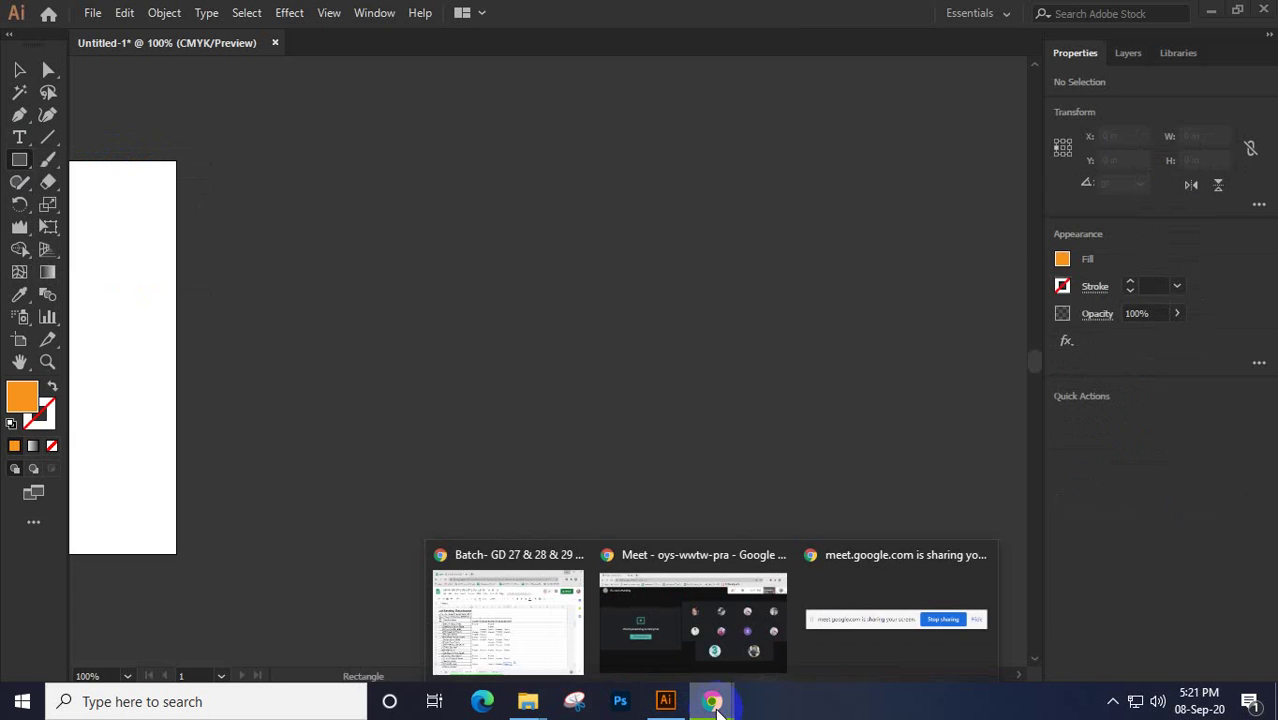
Search Google Images for 'hand' in a new Chrome tab
{"action": "left_click", "coordinate": [650, 612]}
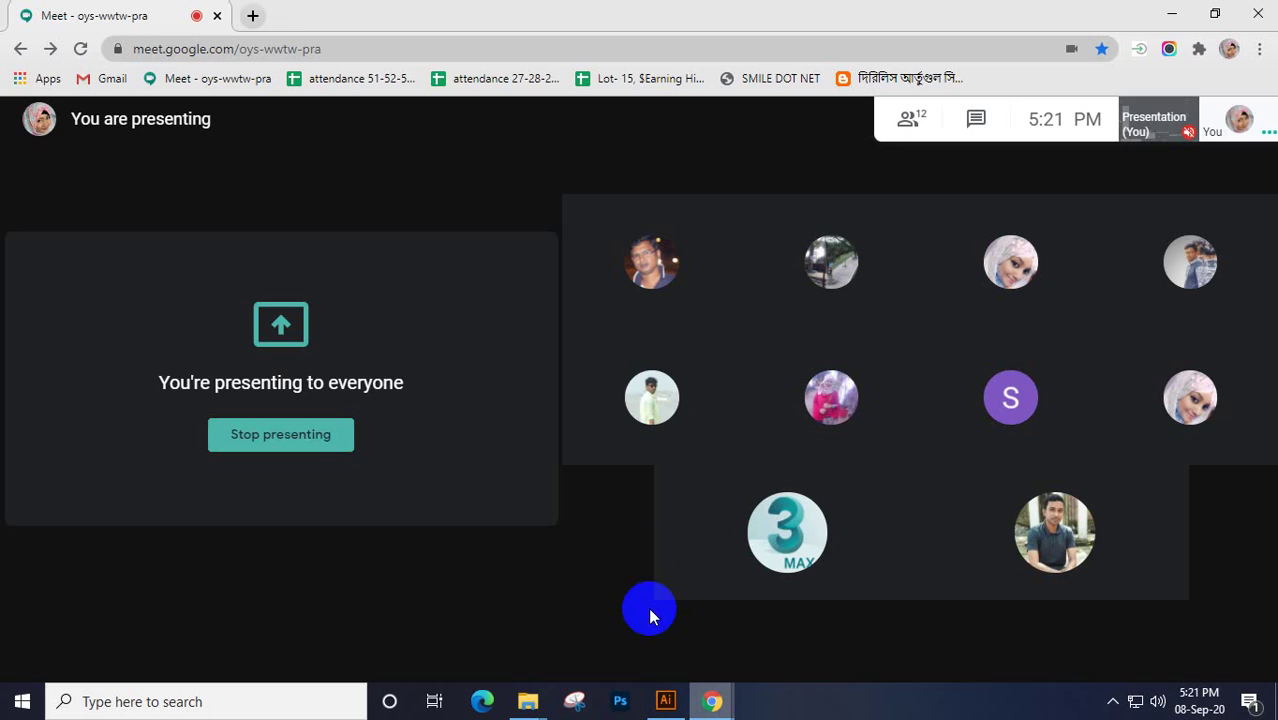
{"action": "left_click", "coordinate": [254, 17]}
{"action": "type", "text": "han"}
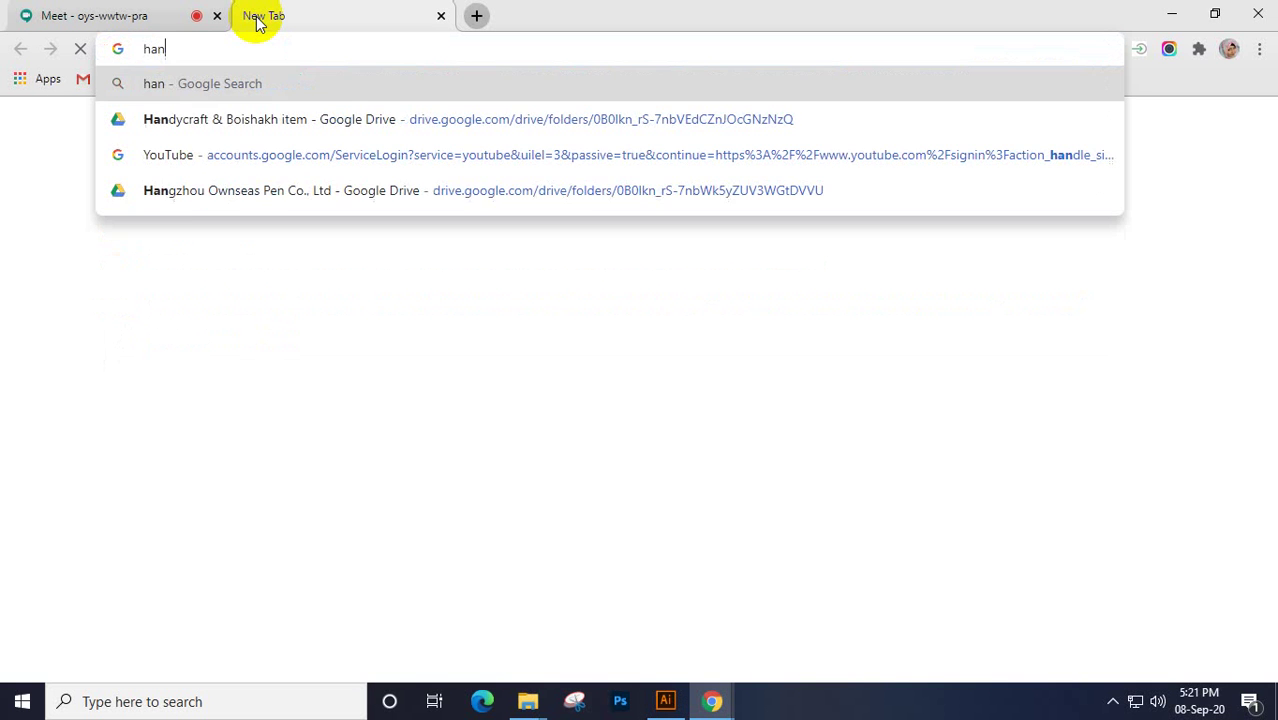
{"action": "type", "text": "d"}
{"action": "key", "text": "Return"}
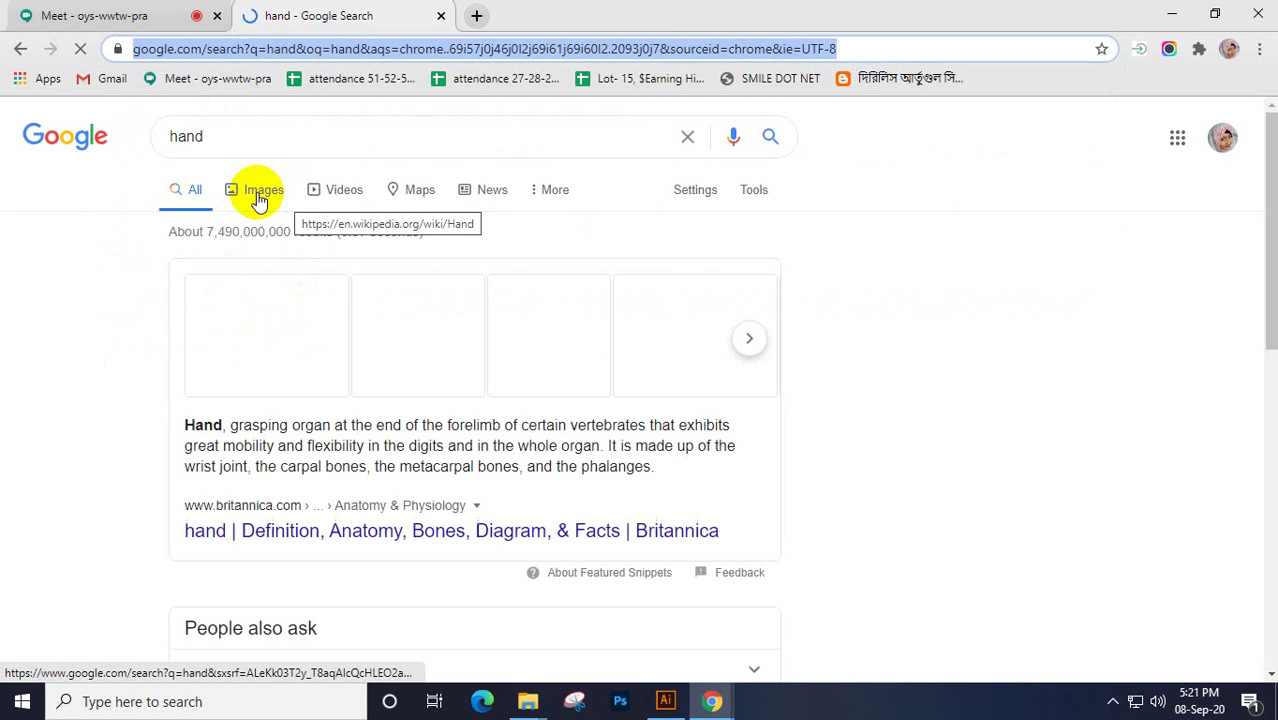
{"action": "left_click", "coordinate": [258, 198]}
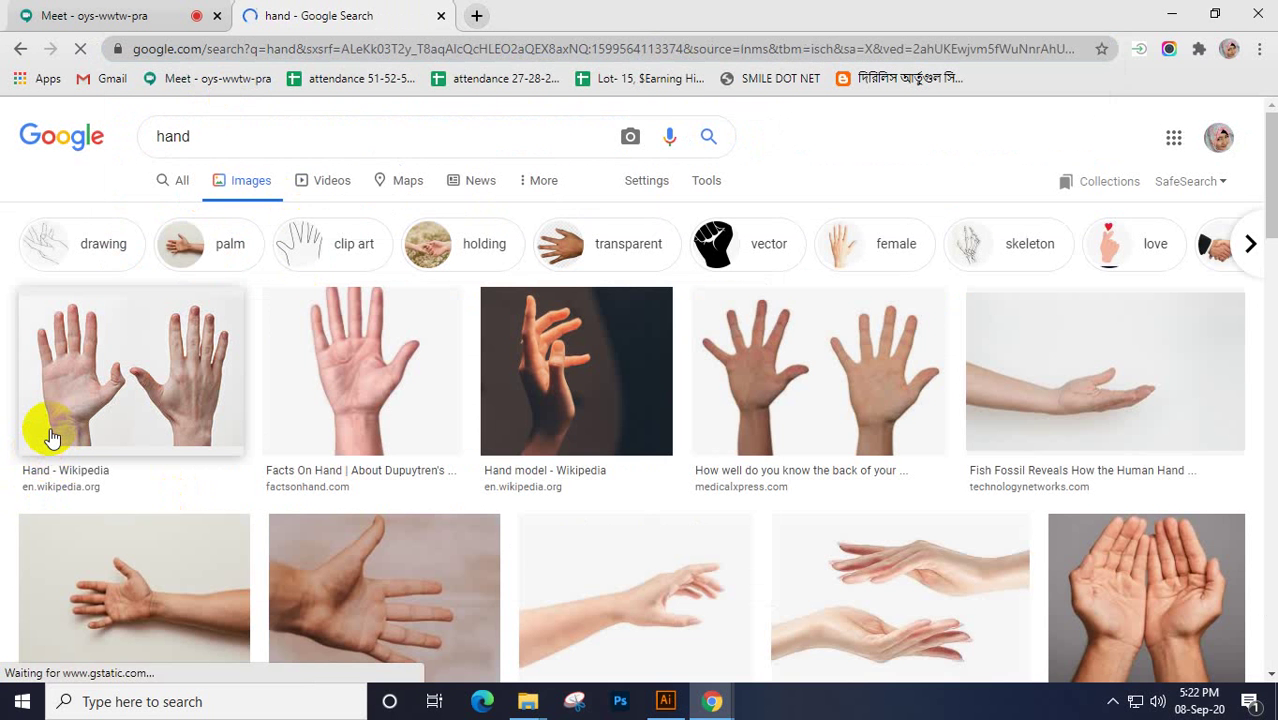
Find a large OK hand-gesture photo in the results and copy the image
{"action": "scroll", "coordinate": [562, 427], "scroll_direction": "down", "scroll_amount": 4}
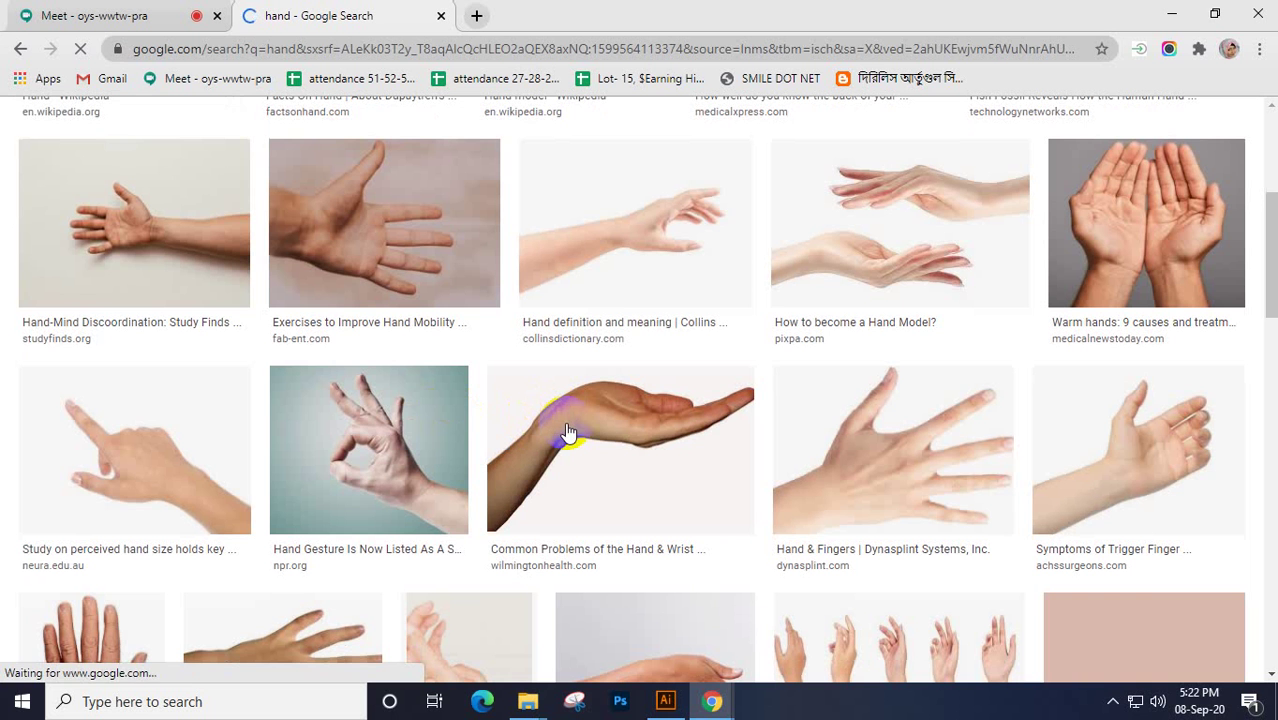
{"action": "left_click", "coordinate": [378, 456]}
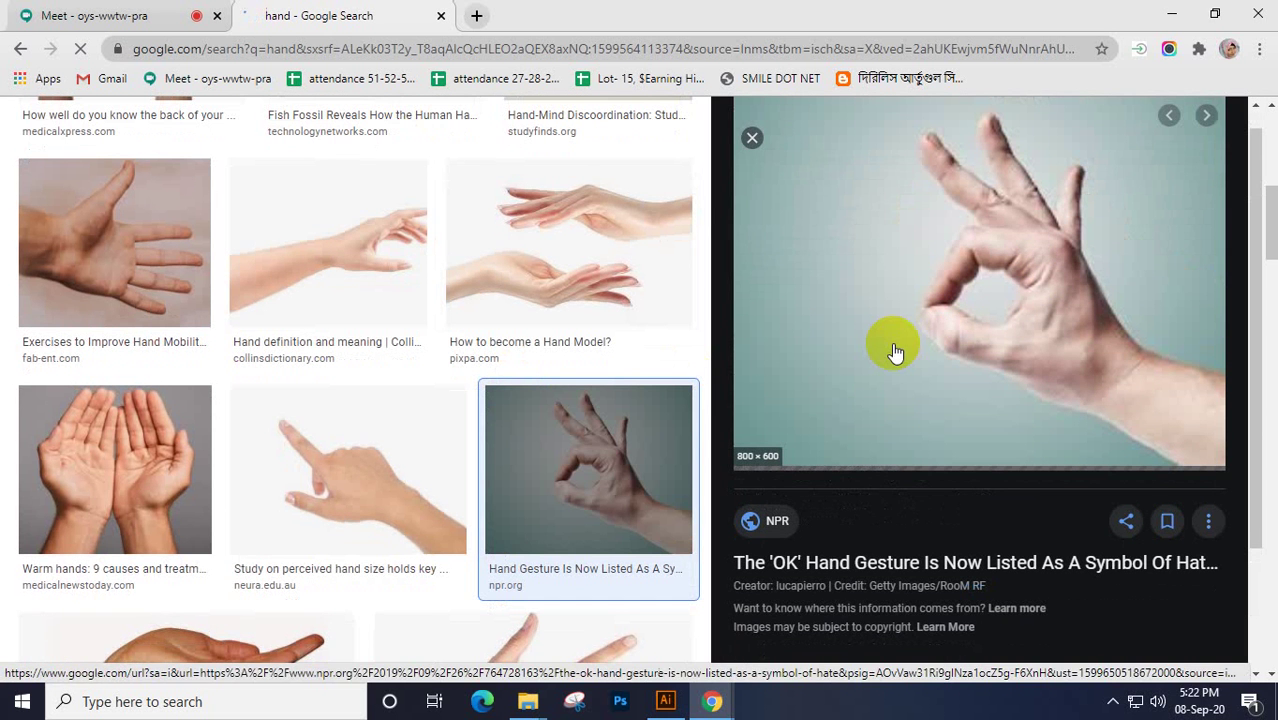
{"action": "scroll", "coordinate": [588, 378], "scroll_direction": "down", "scroll_amount": 2}
{"action": "scroll", "coordinate": [456, 355], "scroll_direction": "down", "scroll_amount": 7}
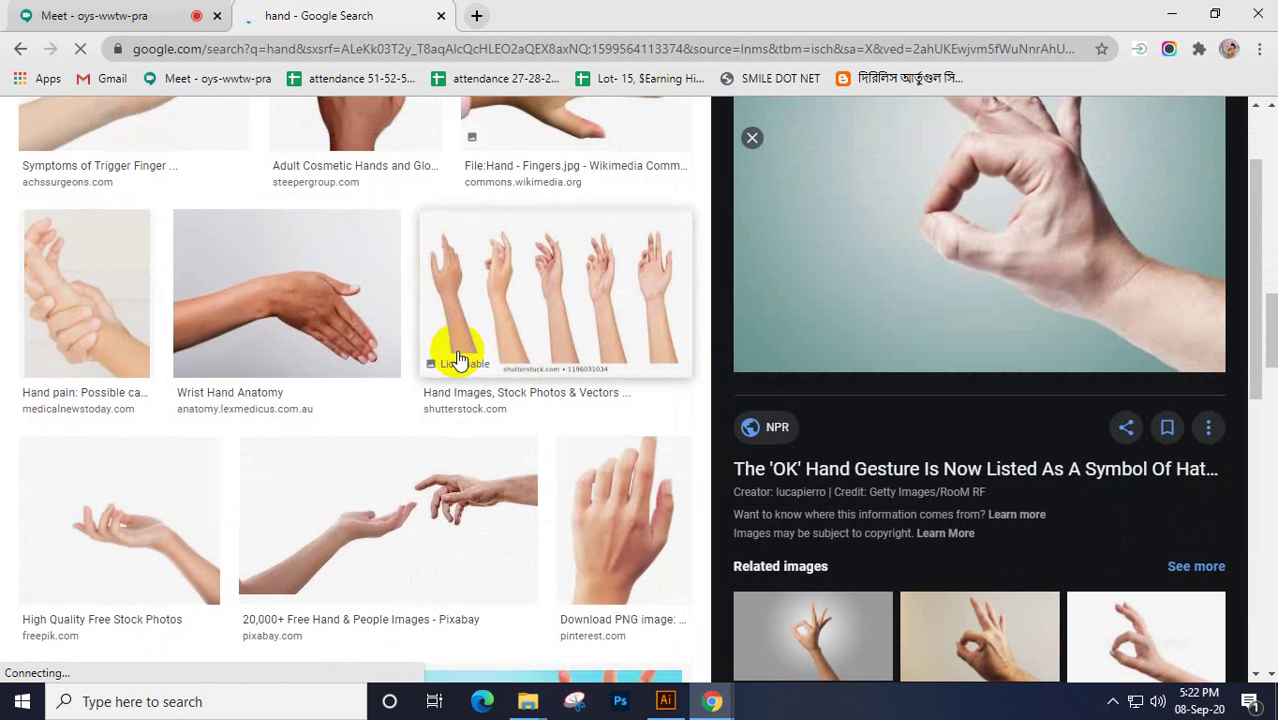
{"action": "scroll", "coordinate": [456, 352], "scroll_direction": "down", "scroll_amount": 2}
{"action": "scroll", "coordinate": [896, 408], "scroll_direction": "down", "scroll_amount": 4}
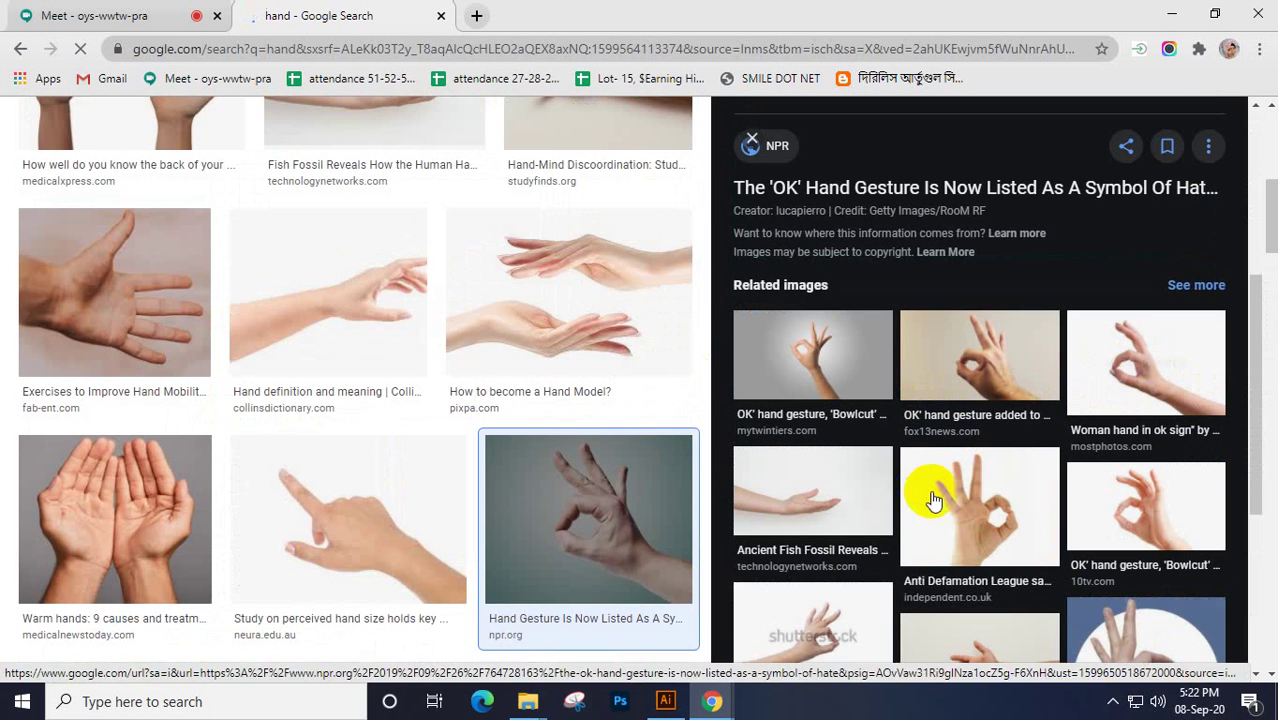
{"action": "left_click", "coordinate": [996, 524]}
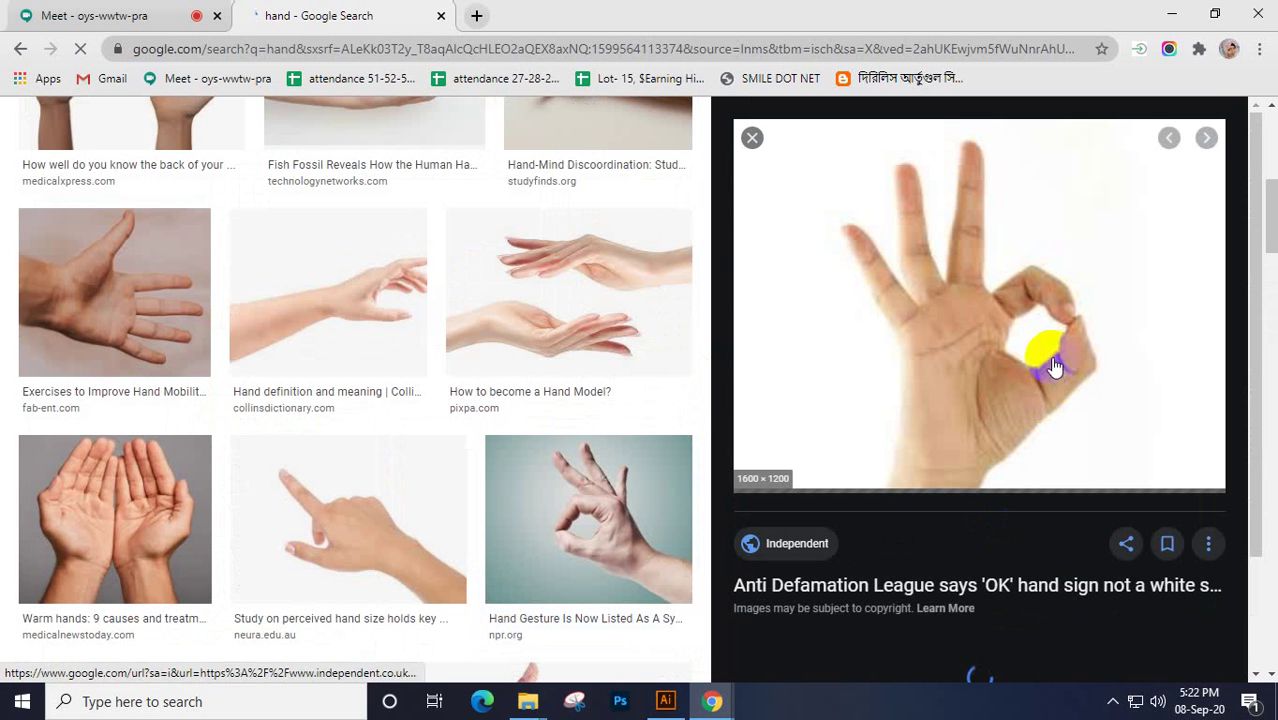
{"action": "right_click", "coordinate": [985, 270]}
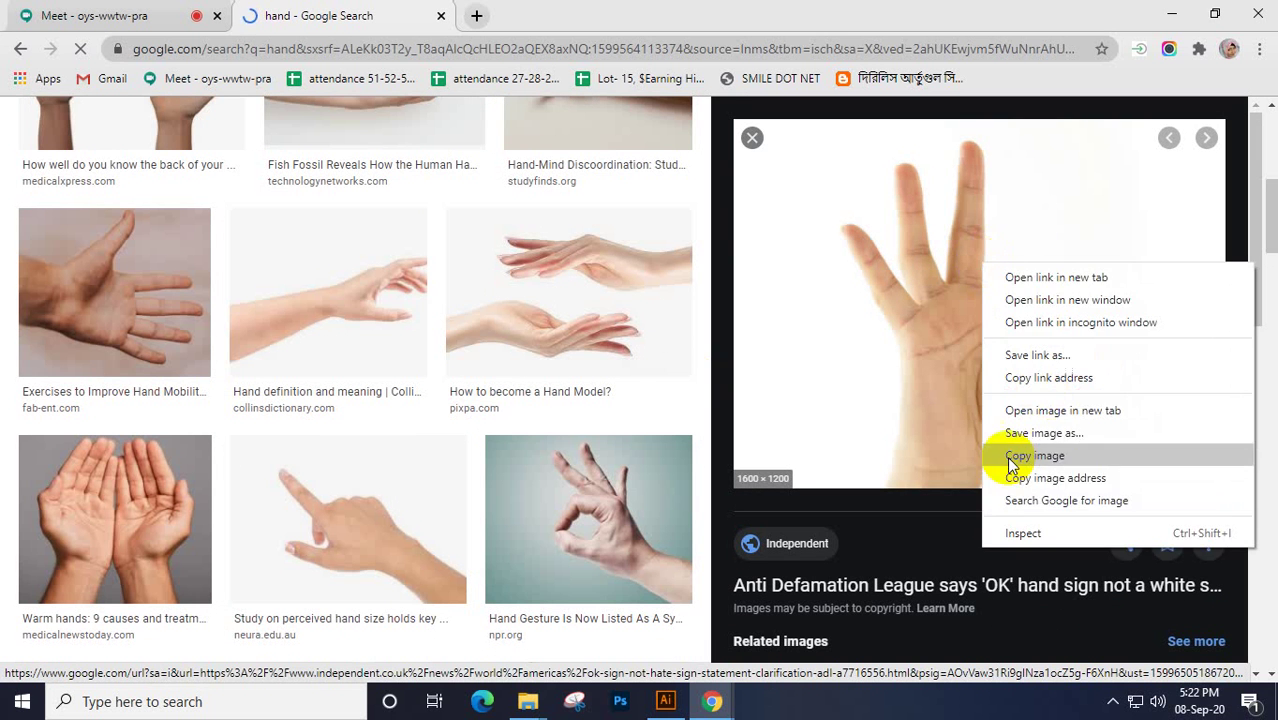
{"action": "left_click", "coordinate": [1020, 457]}
Paste the hand photo into Illustrator, place it right of the small artboard, and scale it to about 9.9 × 7.4 in
{"action": "left_click", "coordinate": [665, 701]}
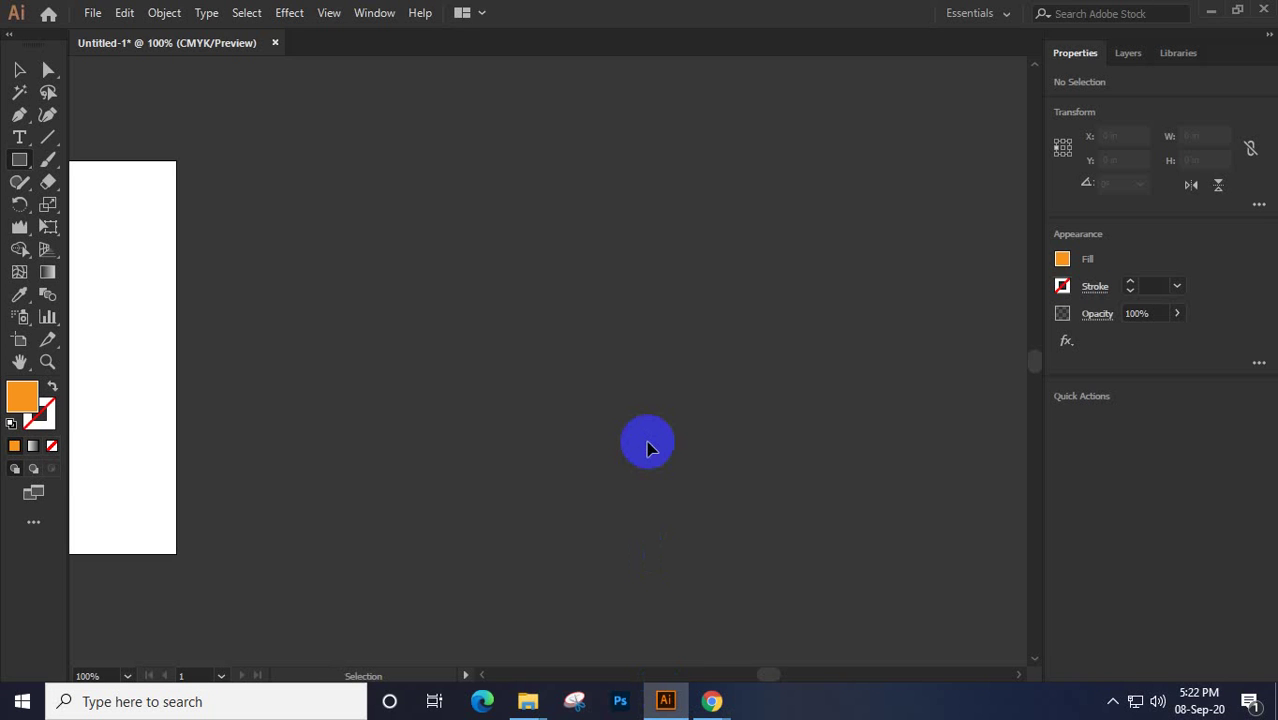
{"action": "key", "text": "ctrl+v"}
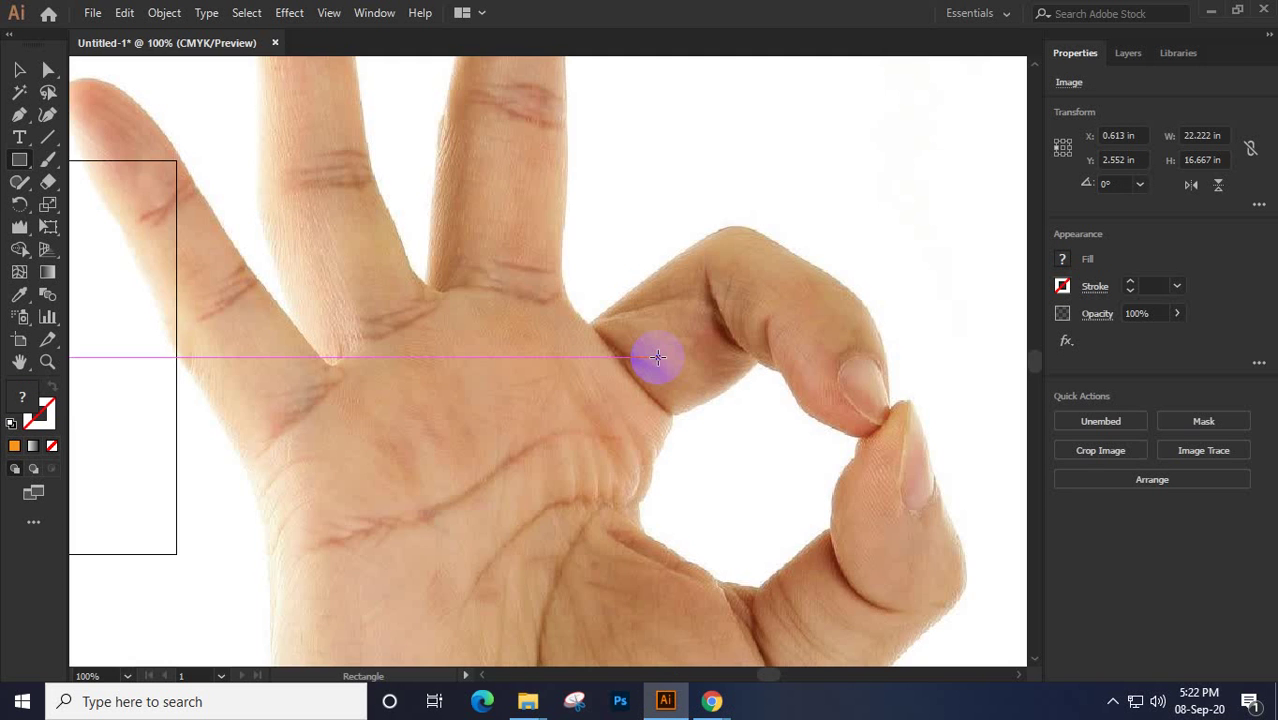
{"action": "scroll", "coordinate": [657, 357], "scroll_direction": "down", "scroll_amount": 4, "text": "alt"}
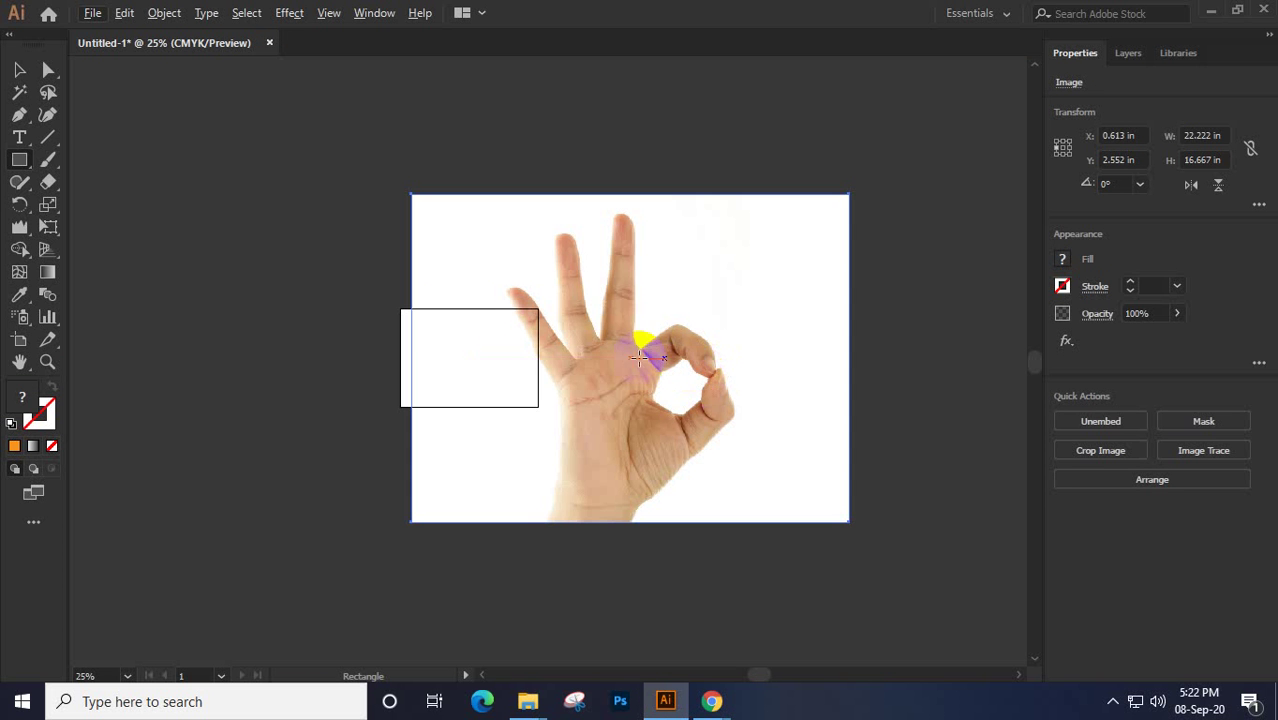
{"action": "left_click", "coordinate": [29, 74]}
{"action": "left_click_drag", "start_coordinate": [633, 317], "coordinate": [783, 358]}
{"action": "scroll", "coordinate": [633, 391], "scroll_direction": "right", "scroll_amount": 3}
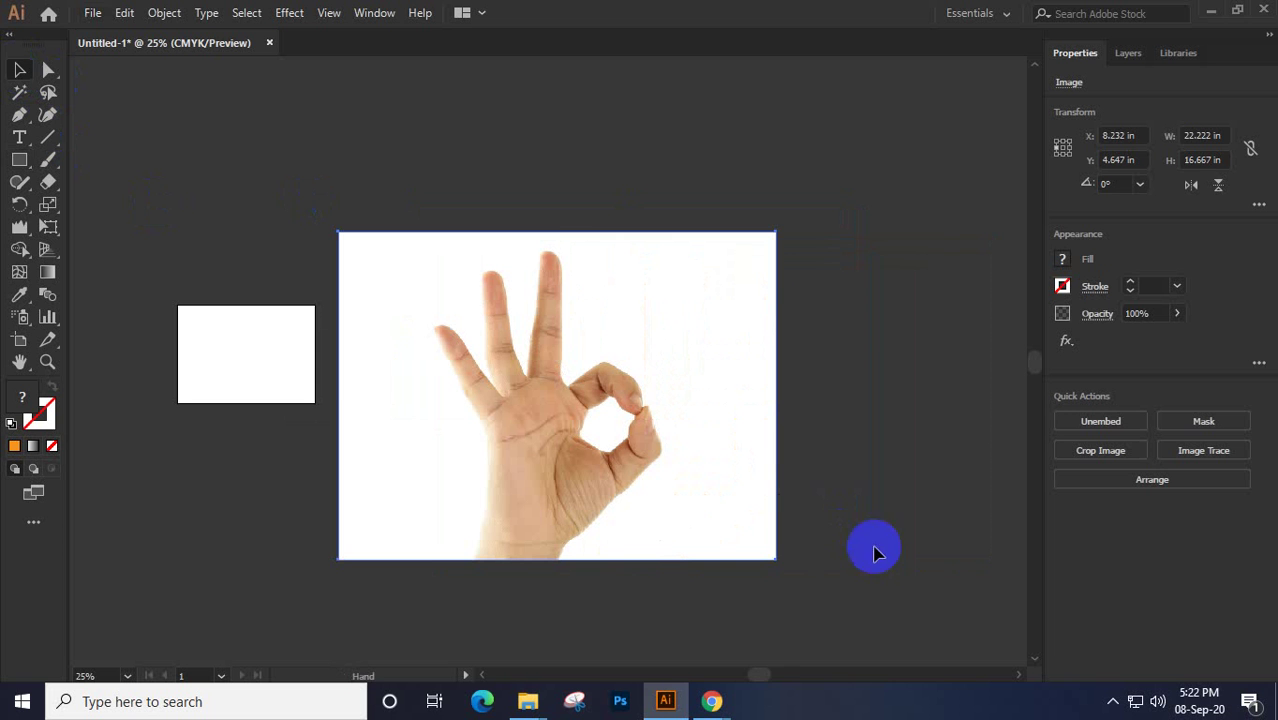
{"action": "left_click_drag", "start_coordinate": [779, 561], "coordinate": [688, 451]}
{"action": "scroll", "coordinate": [530, 378], "scroll_direction": "up", "scroll_amount": 2, "text": "alt"}
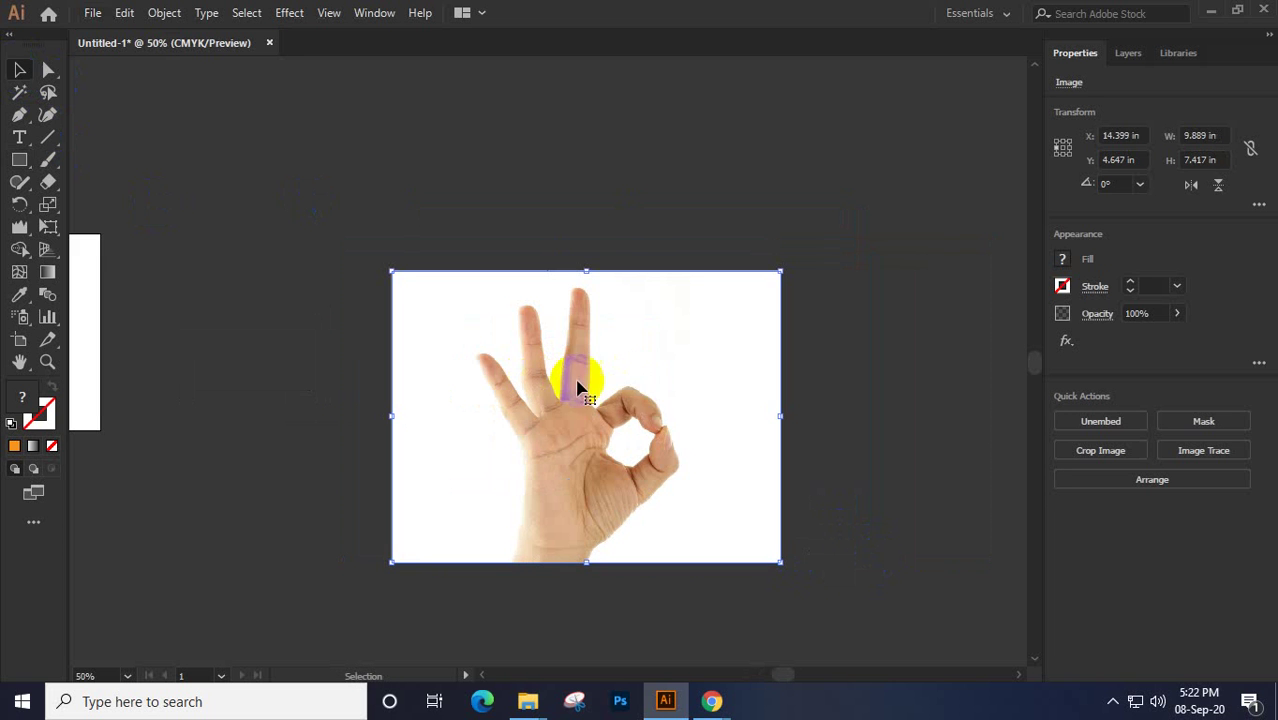
Try an Image Trace preview with Ignore White, then undo it and close the Image Trace panel
{"action": "left_click", "coordinate": [372, 14]}
{"action": "left_click", "coordinate": [494, 414]}
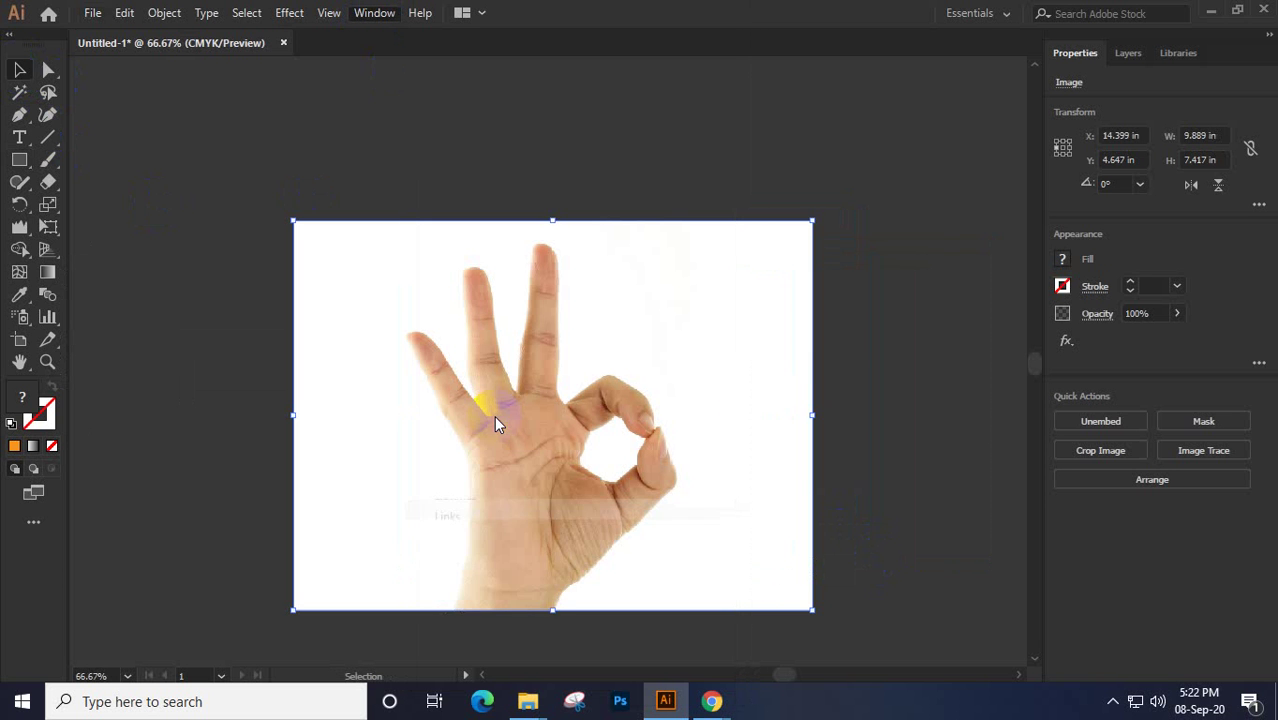
{"action": "left_click_drag", "start_coordinate": [474, 482], "coordinate": [932, 230]}
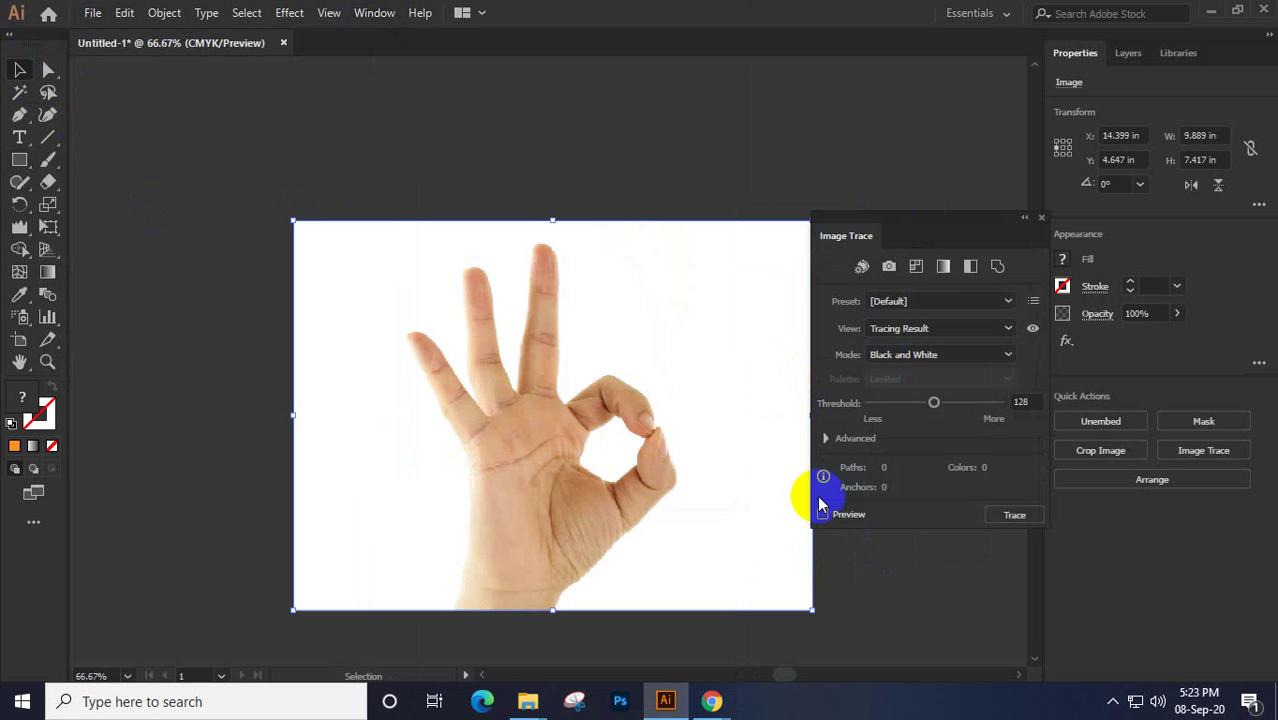
{"action": "left_click", "coordinate": [828, 439]}
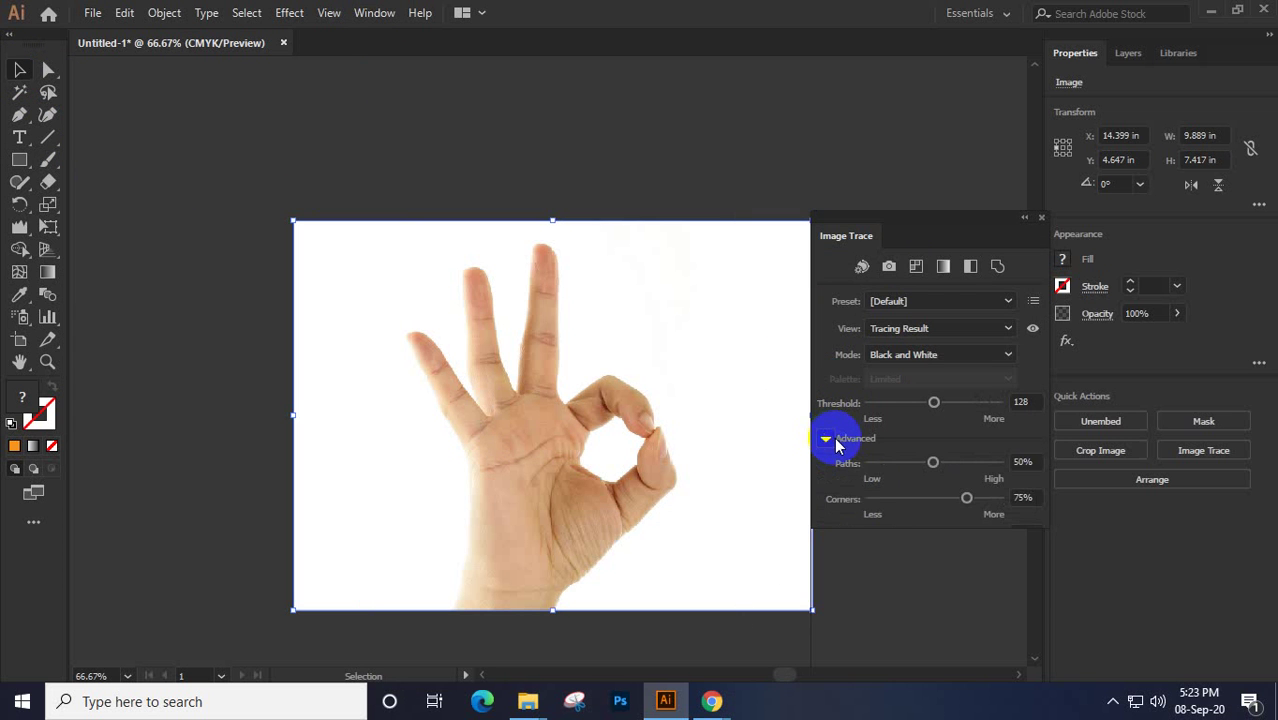
{"action": "mouse_move", "coordinate": [907, 212]}
{"action": "left_mouse_down"}
{"action": "mouse_move", "coordinate": [872, 165]}
{"action": "mouse_move", "coordinate": [879, 100]}
{"action": "left_mouse_up"}
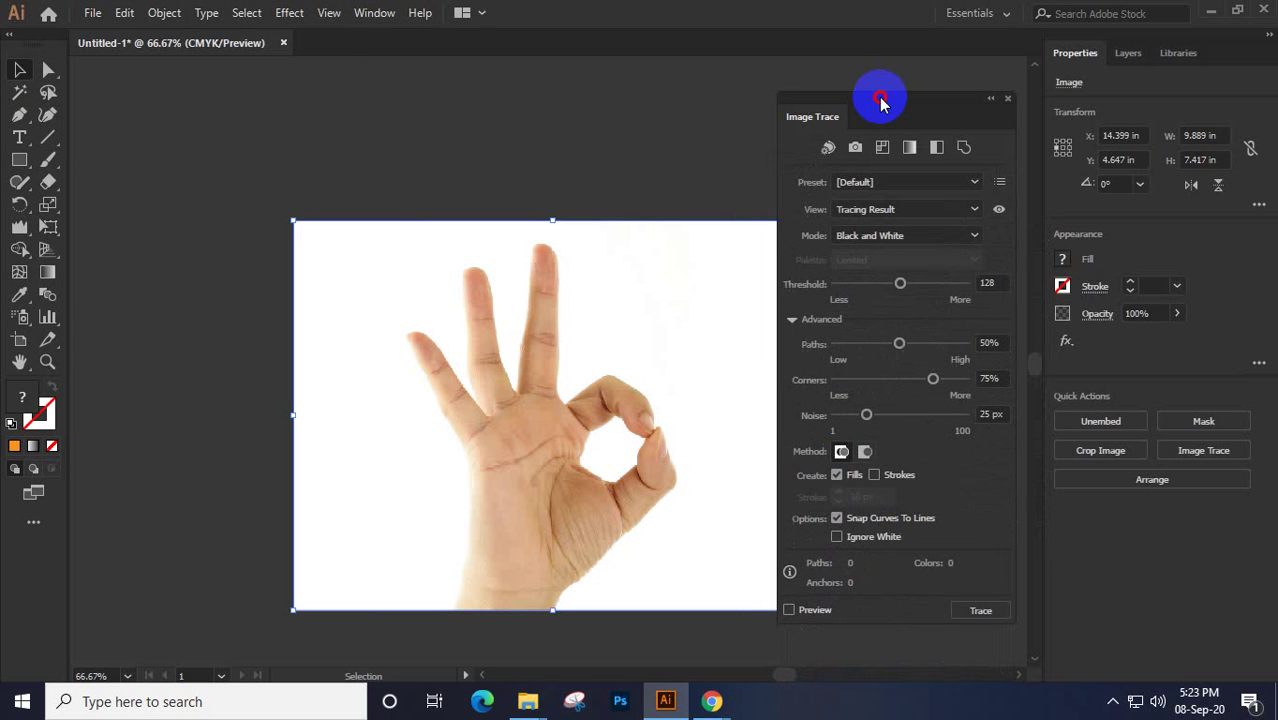
{"action": "left_click", "coordinate": [837, 535]}
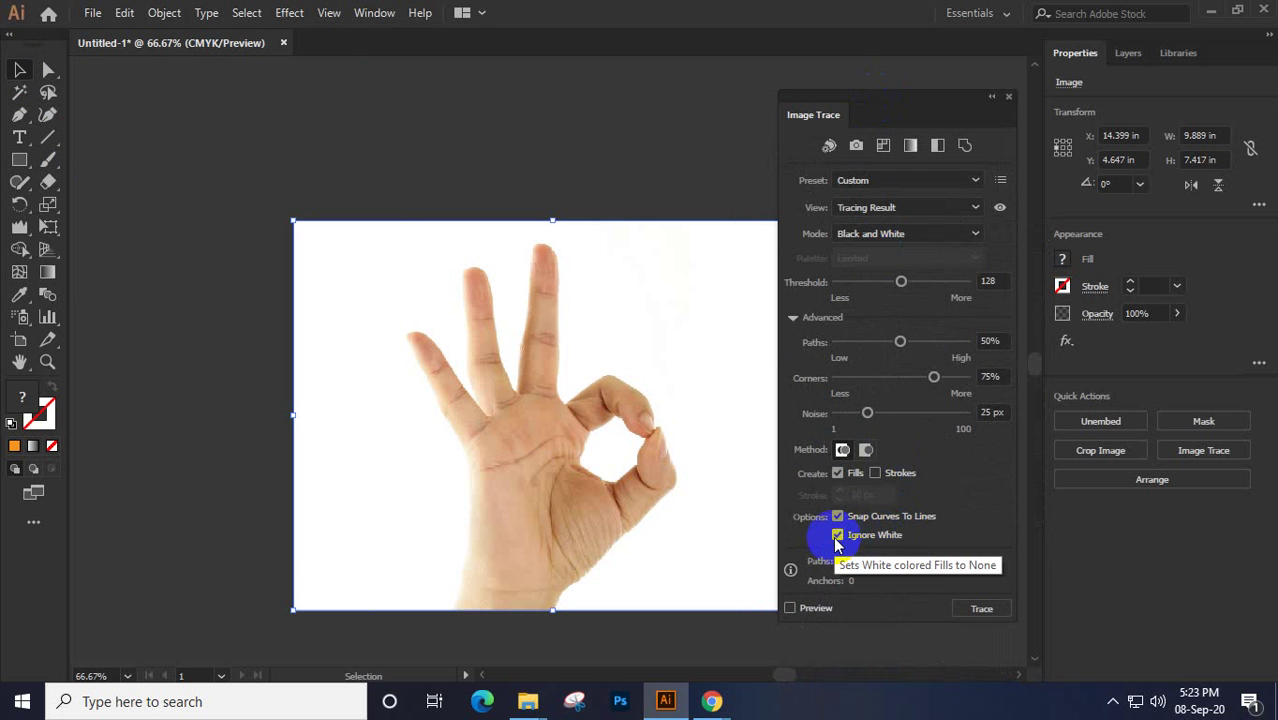
{"action": "left_click", "coordinate": [795, 609]}
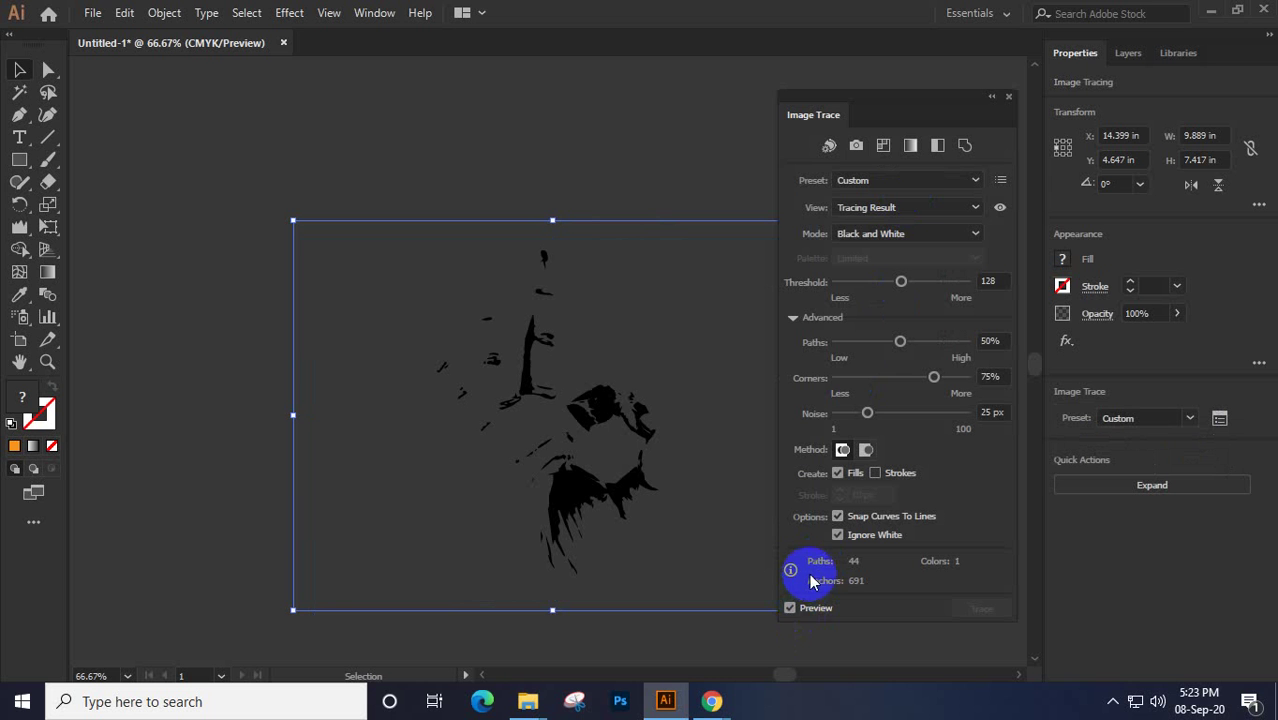
{"action": "left_click", "coordinate": [791, 608]}
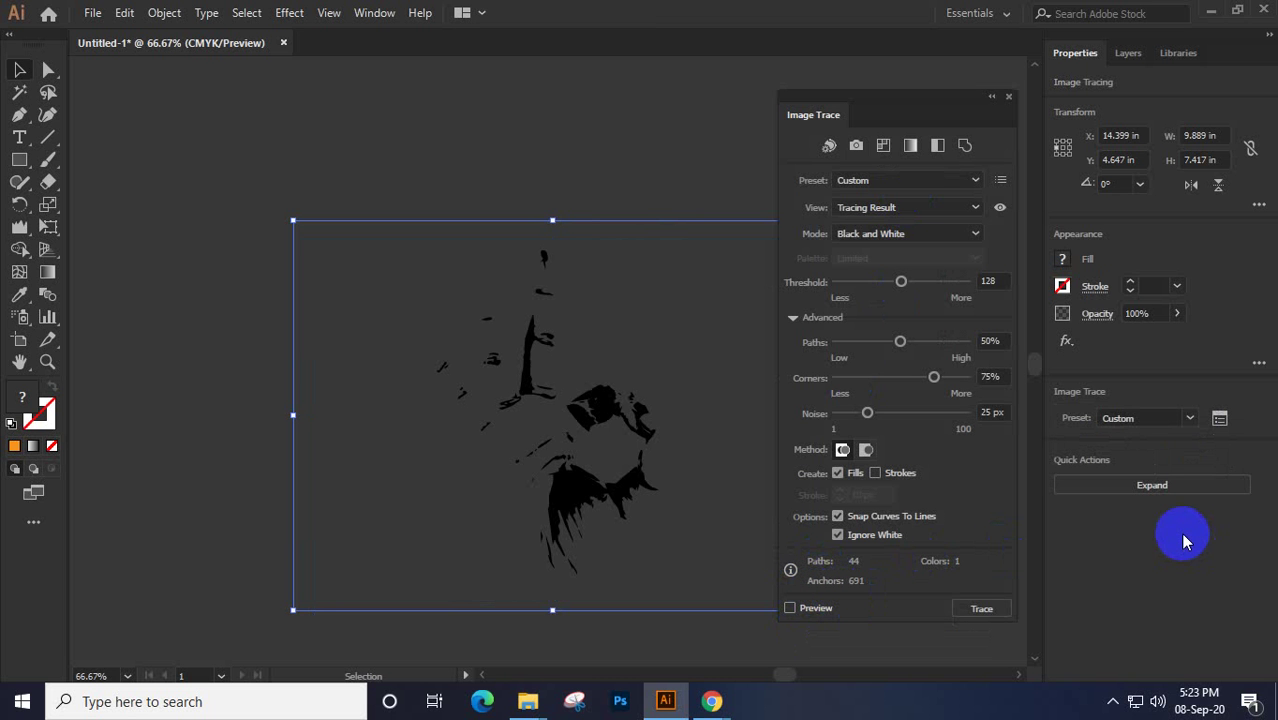
{"action": "key", "text": "a"}
{"action": "key", "text": "ctrl+z"}
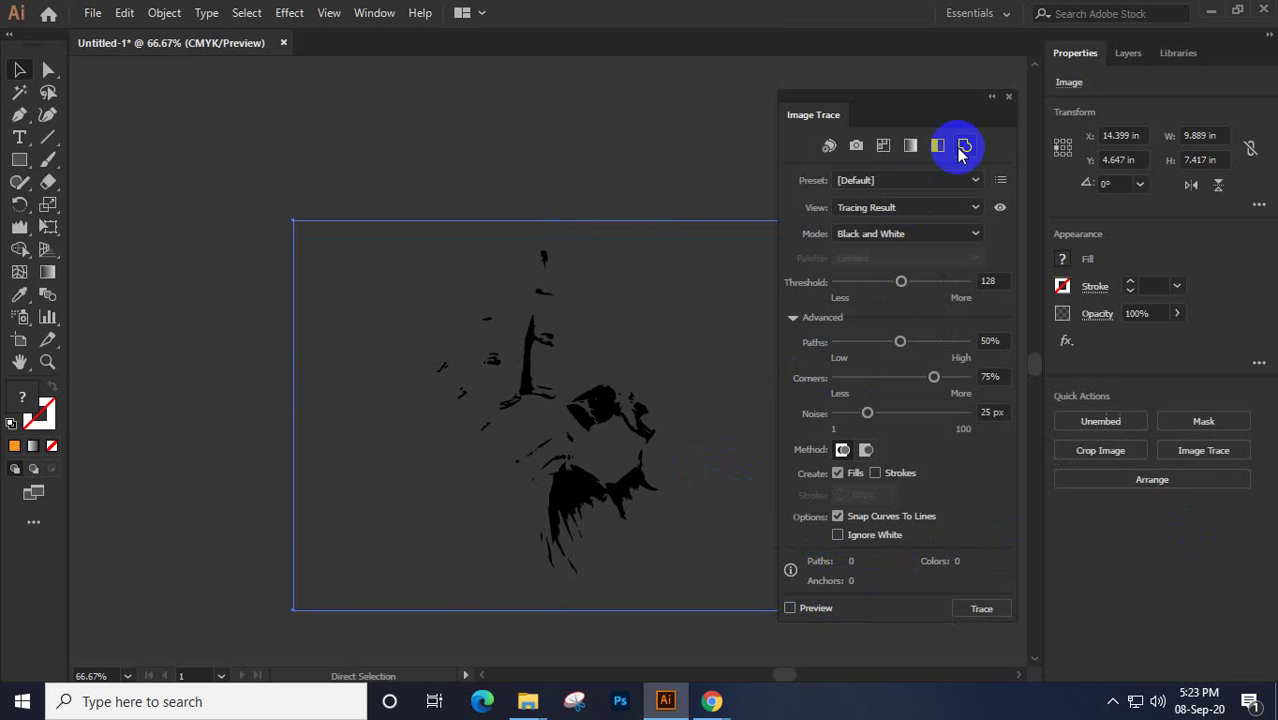
{"action": "left_click", "coordinate": [1010, 100]}
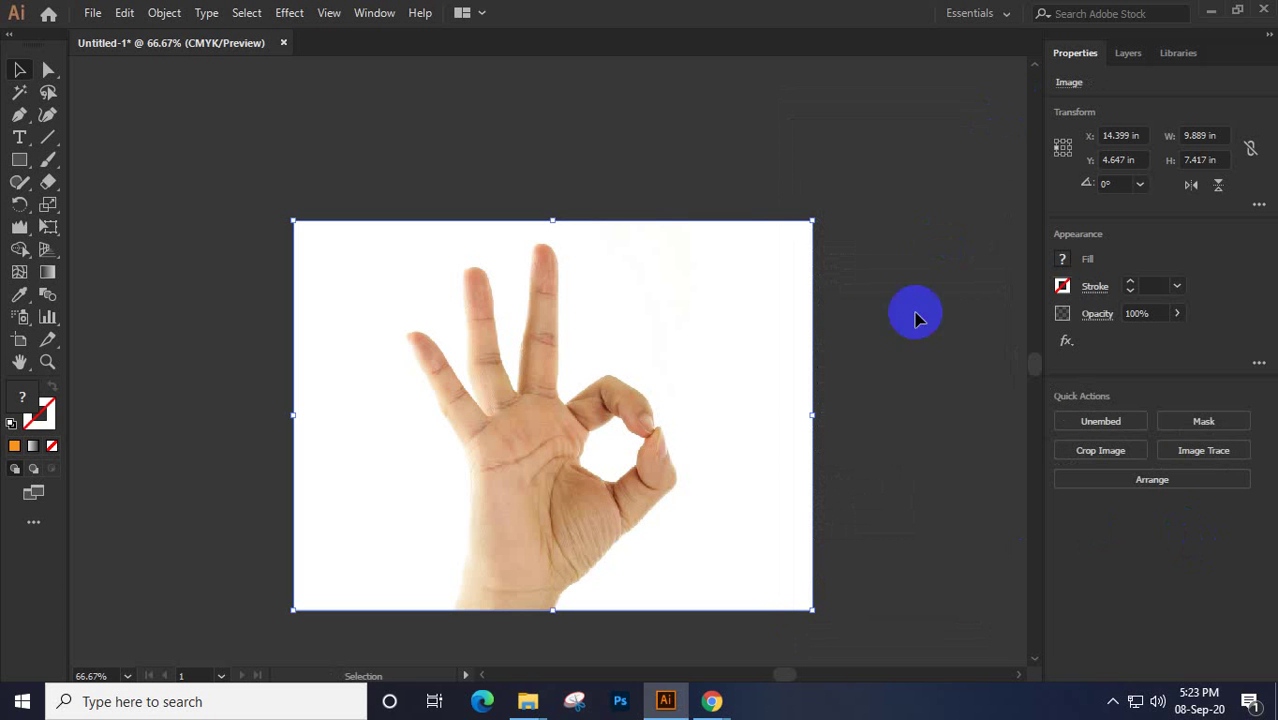
Apply the High Fidelity Photo trace preset to the OK-hand photo and wait for tracing to finish
{"action": "left_click", "coordinate": [1199, 452]}
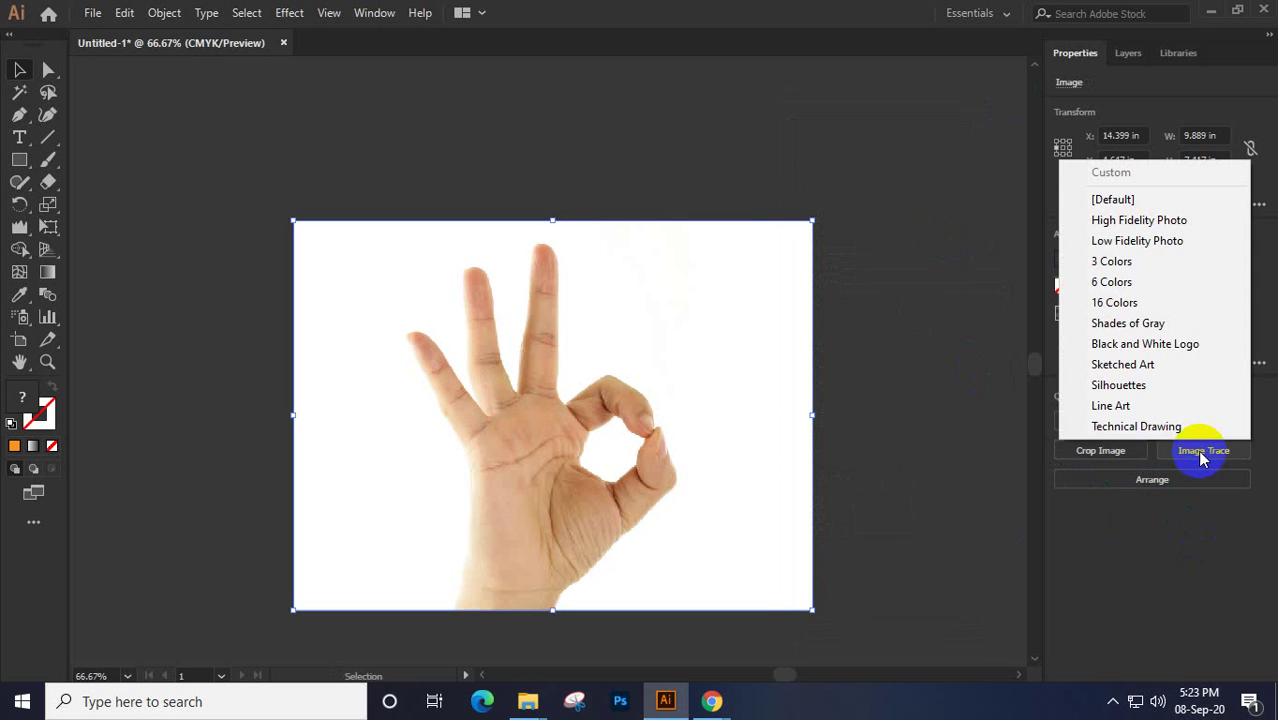
{"action": "left_click", "coordinate": [1135, 214]}
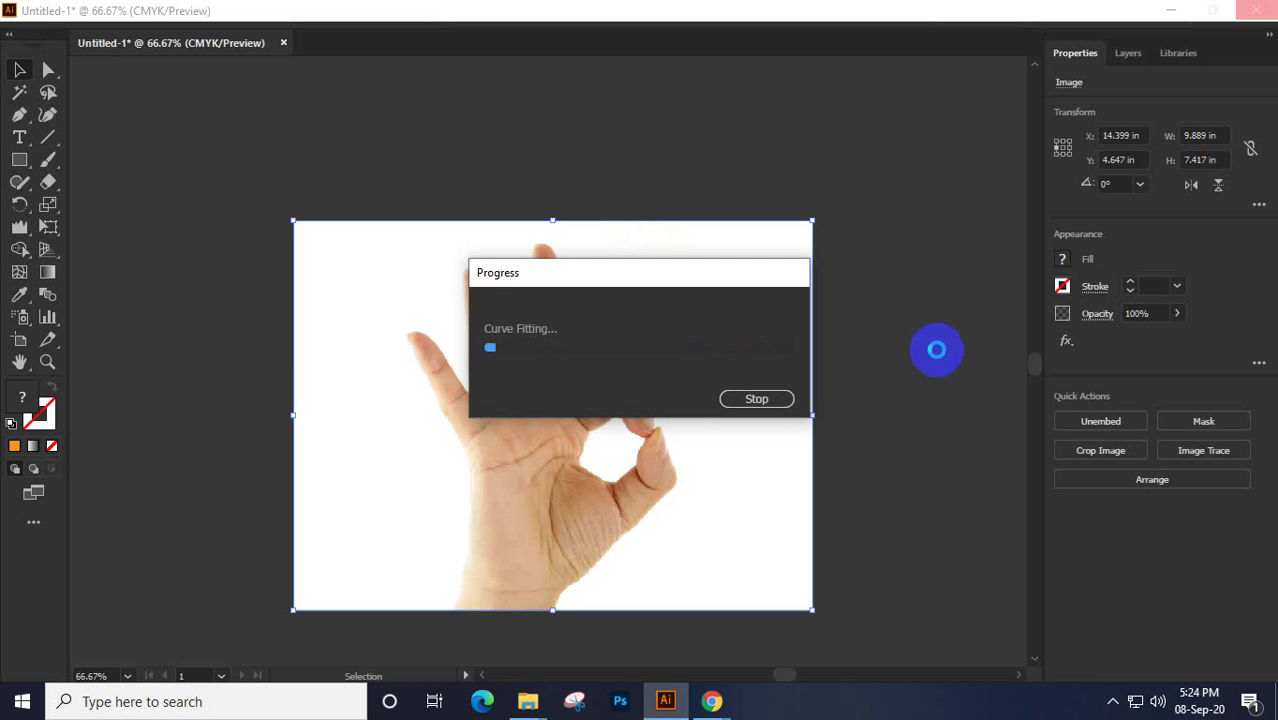
{"action": "left_click", "coordinate": [756, 398]}
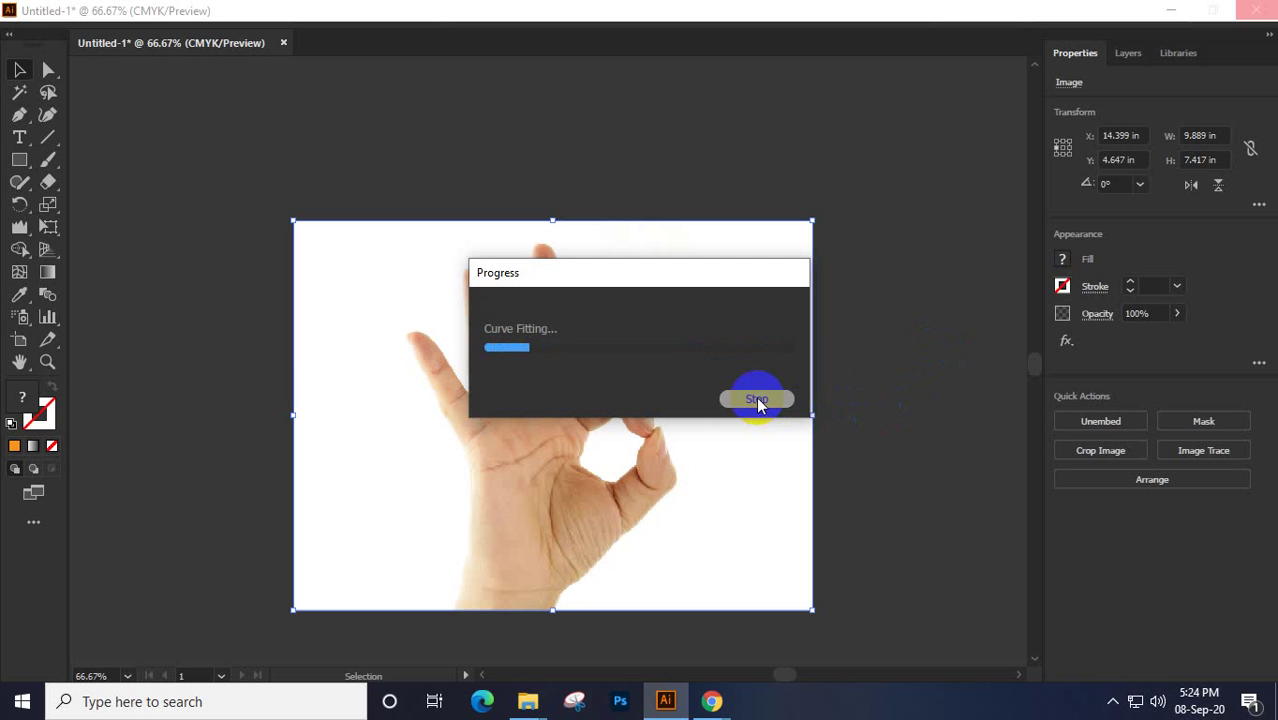
Use the Pen tool to outline the hand from below the wrist over the index finger and the next finger
{"action": "left_click", "coordinate": [18, 118]}
{"action": "left_click", "coordinate": [446, 627]}
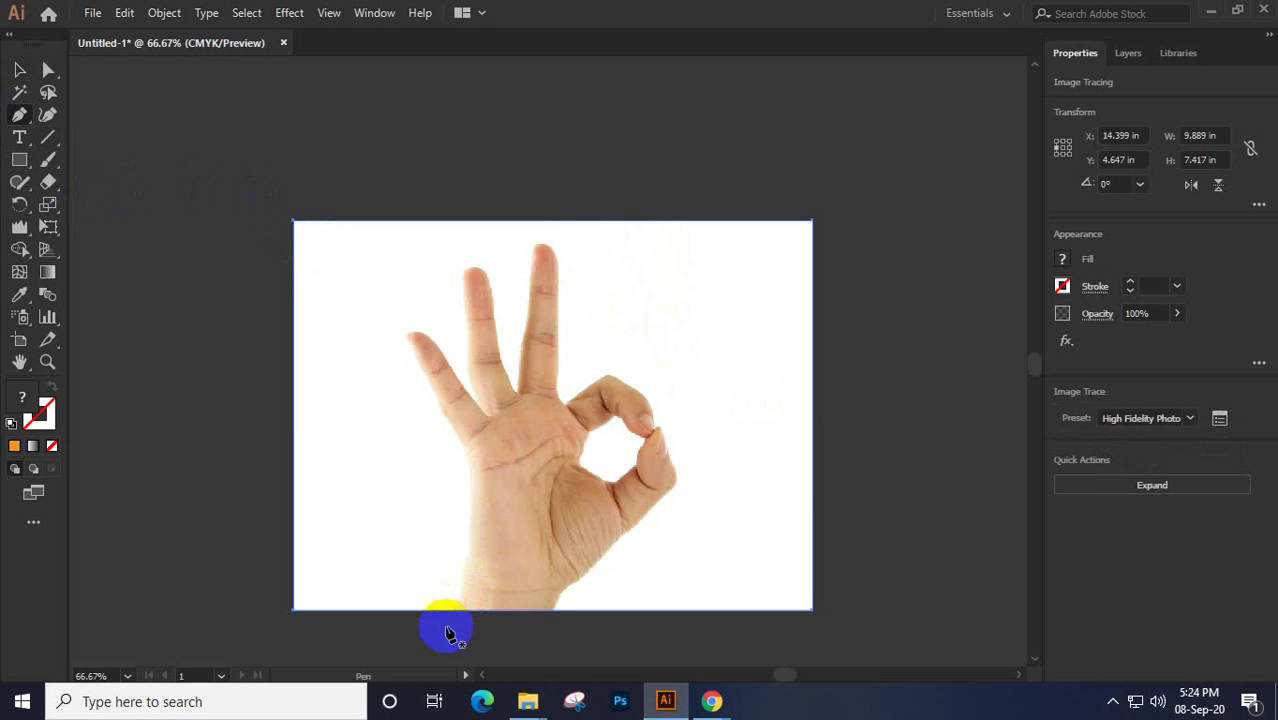
{"action": "left_click_drag", "start_coordinate": [471, 513], "coordinate": [471, 487]}
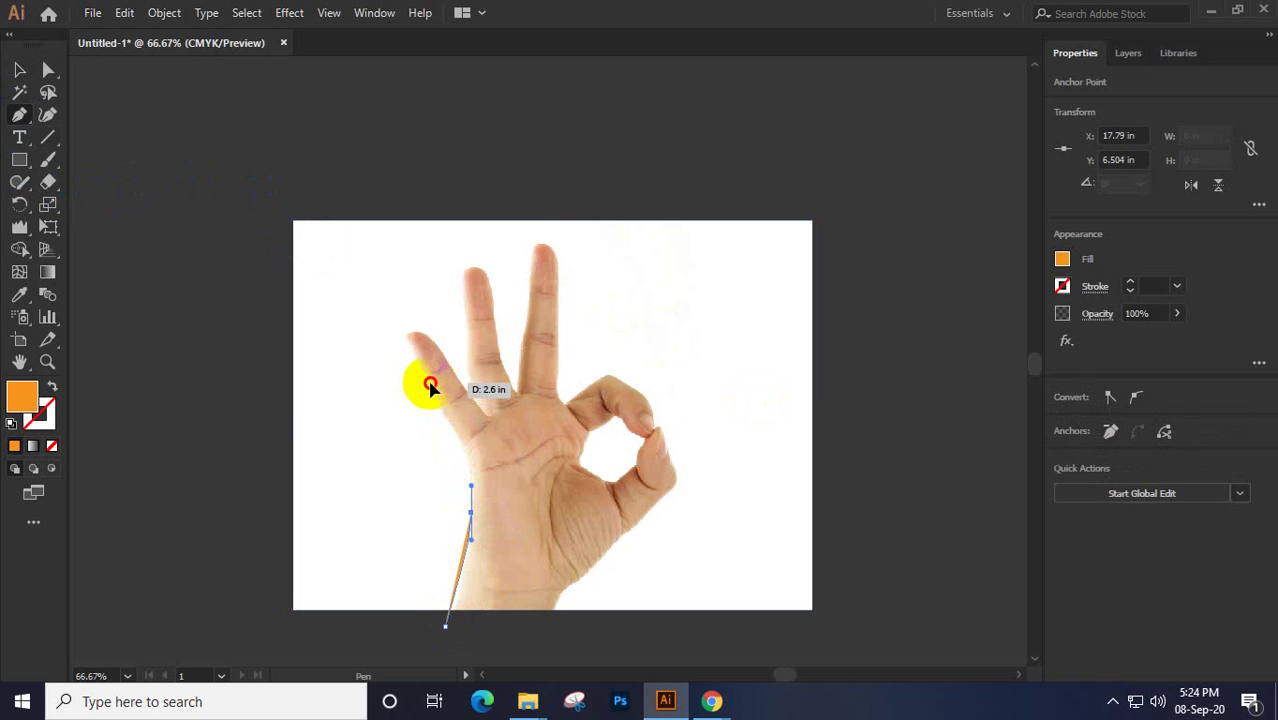
{"action": "left_click_drag", "start_coordinate": [430, 383], "coordinate": [382, 306]}
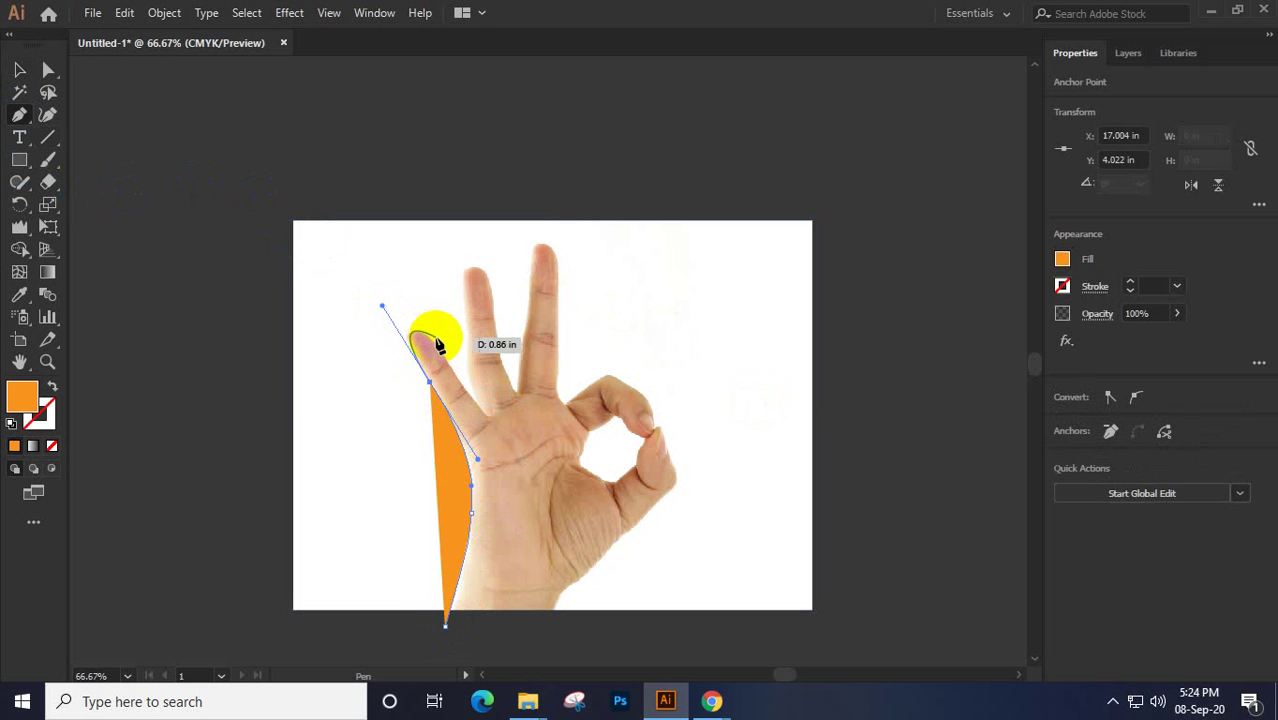
{"action": "left_click_drag", "start_coordinate": [441, 350], "coordinate": [488, 420]}
{"action": "left_click", "coordinate": [463, 381]}
{"action": "left_click", "coordinate": [470, 303]}
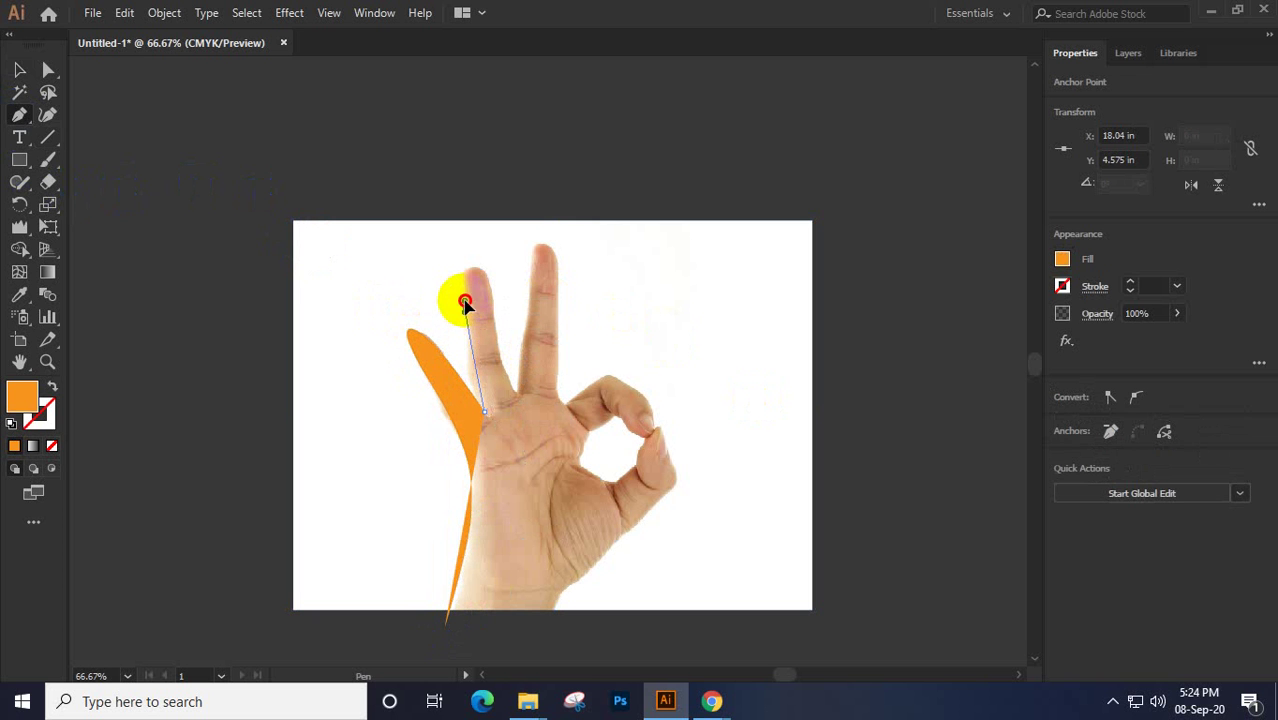
{"action": "left_click_drag", "start_coordinate": [465, 303], "coordinate": [467, 238]}
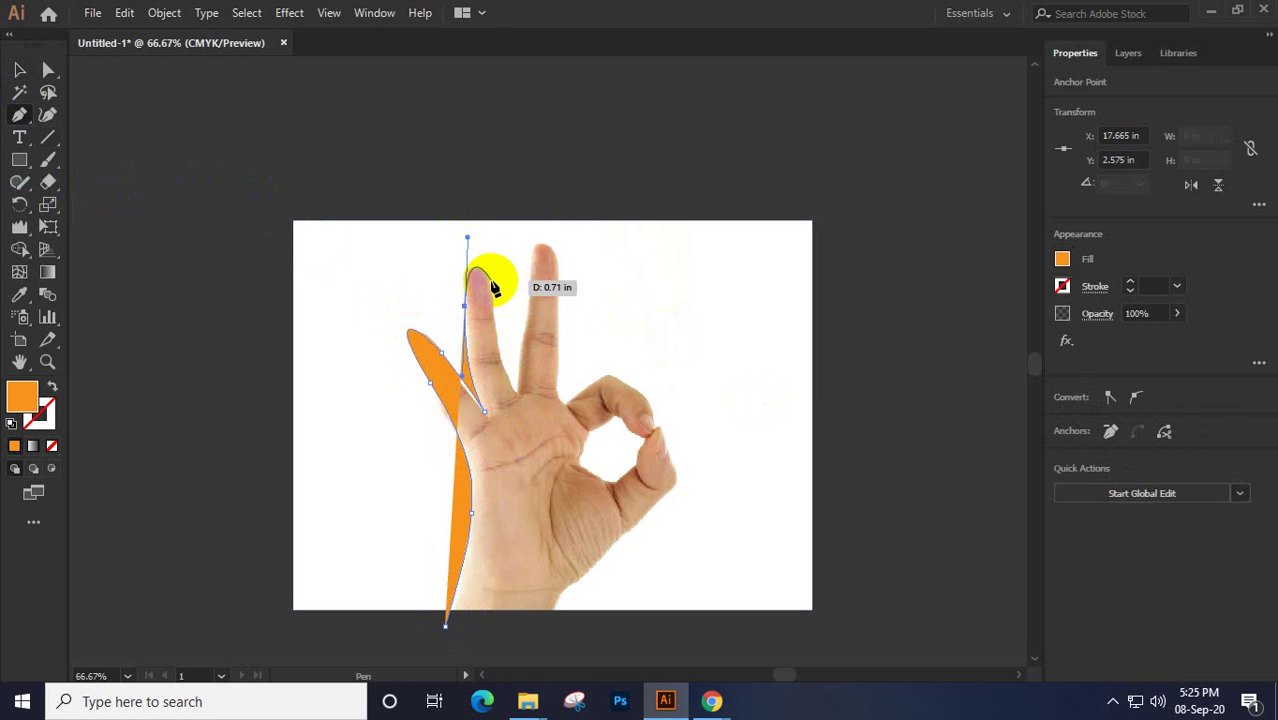
{"action": "left_click", "coordinate": [489, 288]}
{"action": "left_click_drag", "start_coordinate": [489, 288], "coordinate": [515, 384]}
{"action": "left_click", "coordinate": [519, 372]}
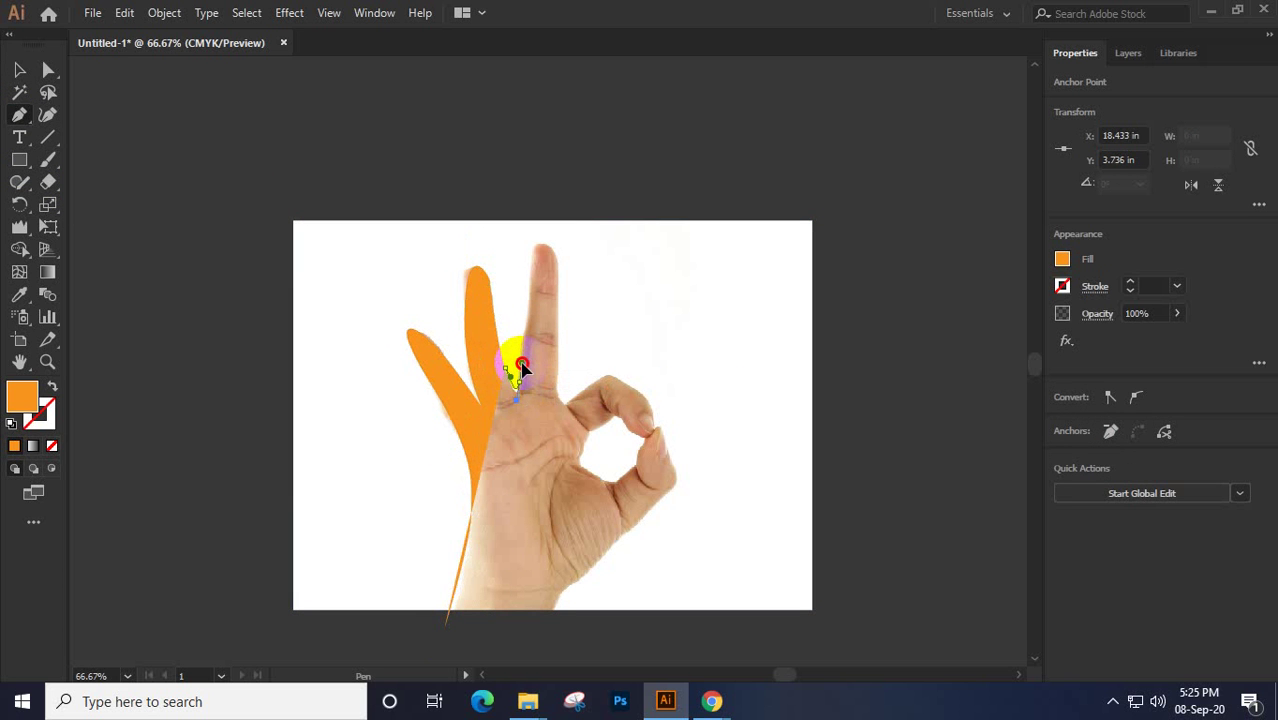
Continue the orange outline around the tallest and curled fingers to the artboard bottom, then select the traced photo
{"action": "left_click", "coordinate": [532, 288]}
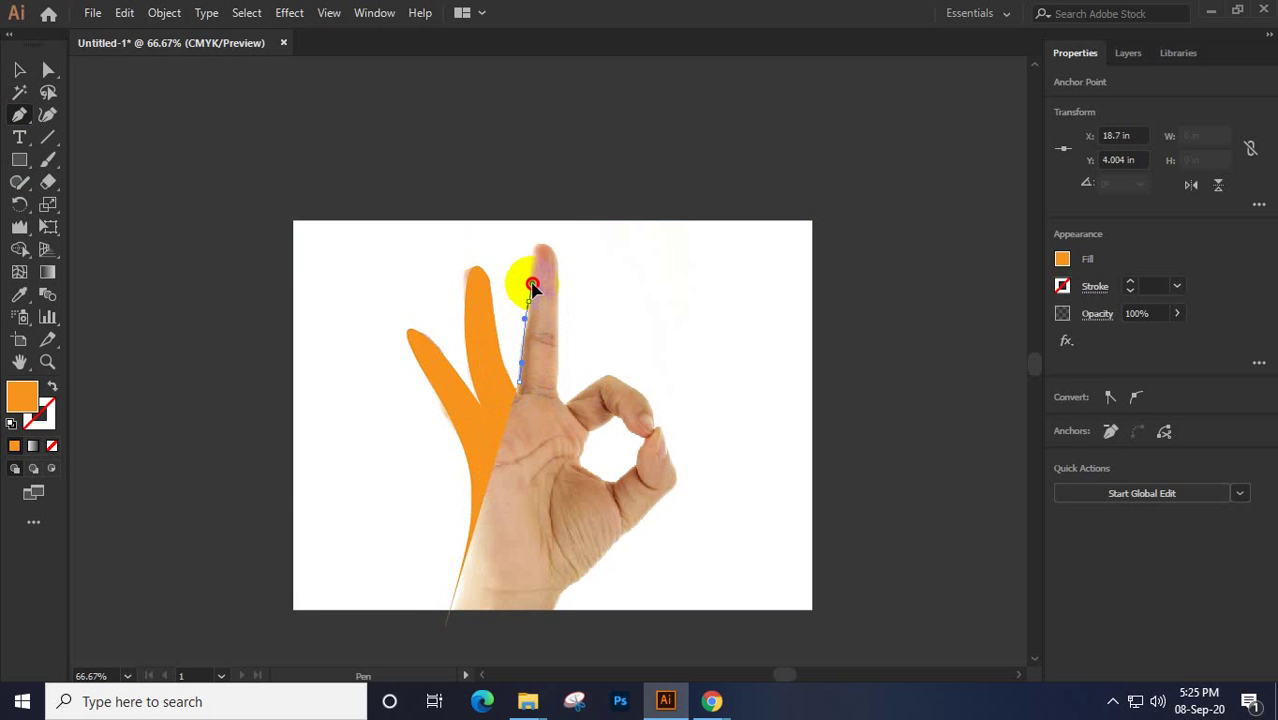
{"action": "left_click_drag", "start_coordinate": [540, 246], "coordinate": [634, 353]}
{"action": "left_click", "coordinate": [560, 294]}
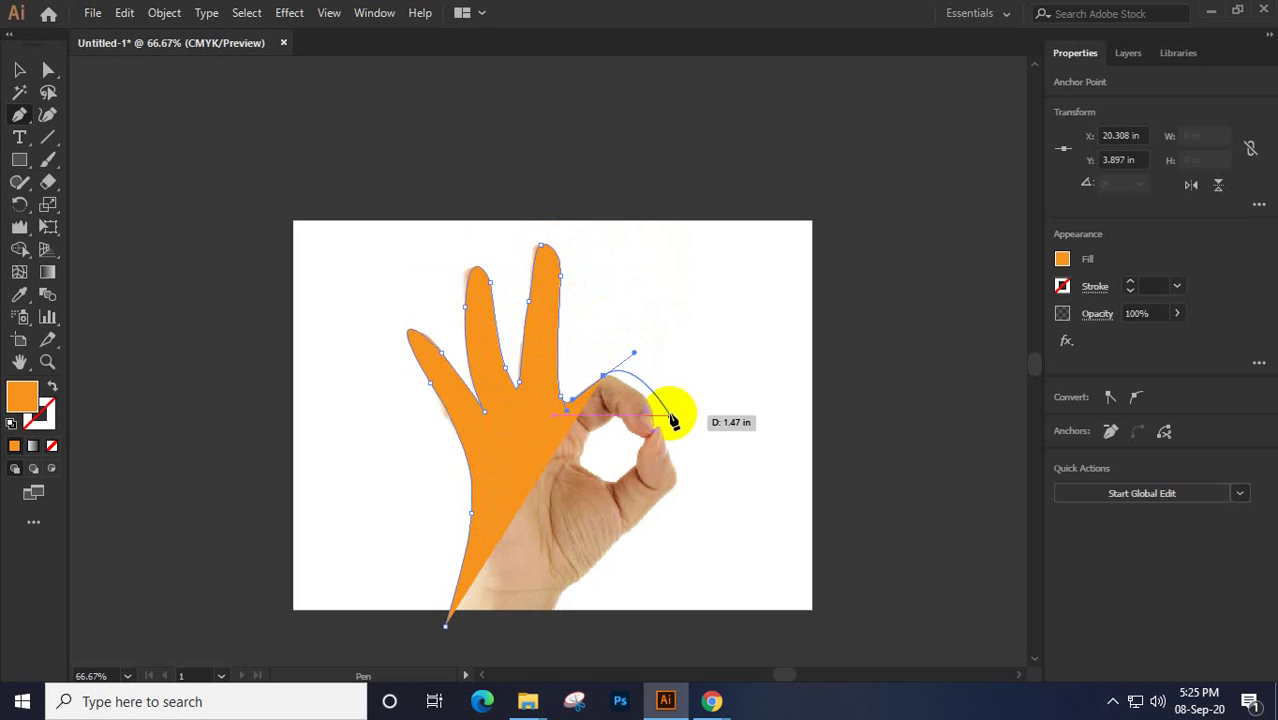
{"action": "left_click", "coordinate": [604, 379]}
{"action": "left_click_drag", "start_coordinate": [648, 398], "coordinate": [442, 557]}
{"action": "left_click", "coordinate": [647, 402]}
{"action": "left_click", "coordinate": [678, 427]}
{"action": "left_click", "coordinate": [640, 524]}
{"action": "left_click", "coordinate": [546, 614]}
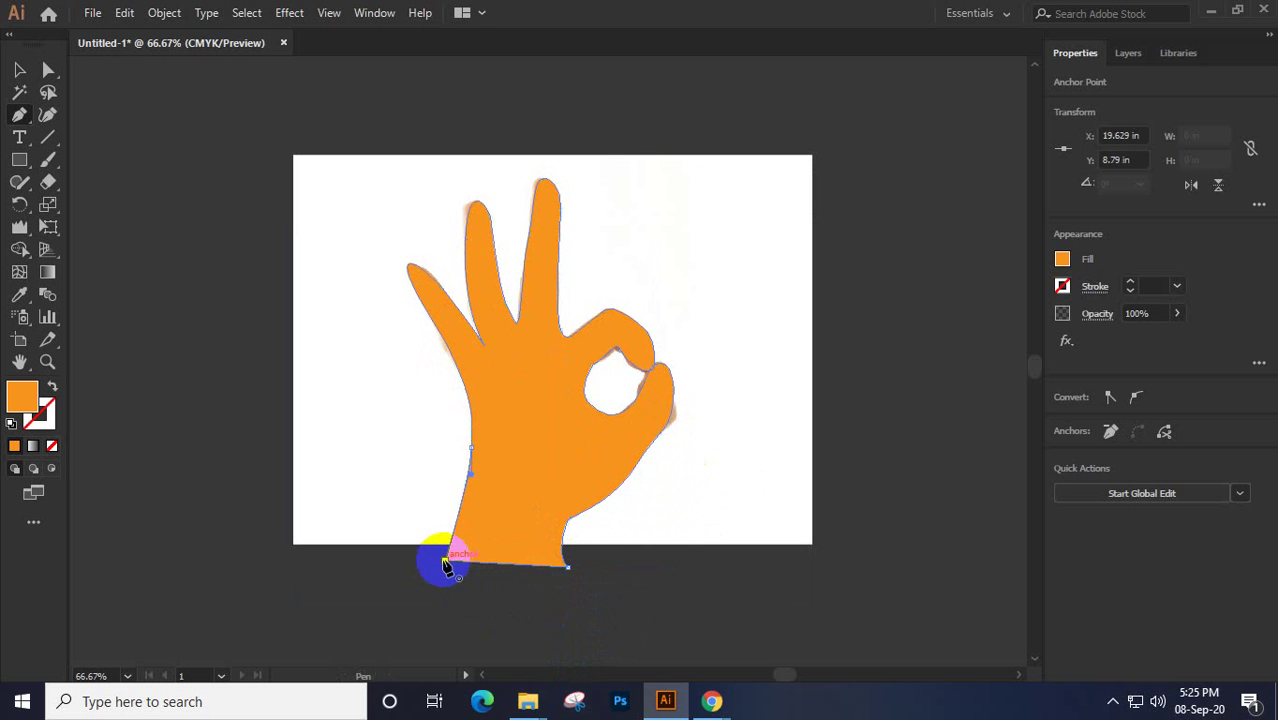
{"action": "left_click", "coordinate": [19, 71]}
{"action": "left_click_drag", "start_coordinate": [212, 103], "coordinate": [318, 243]}
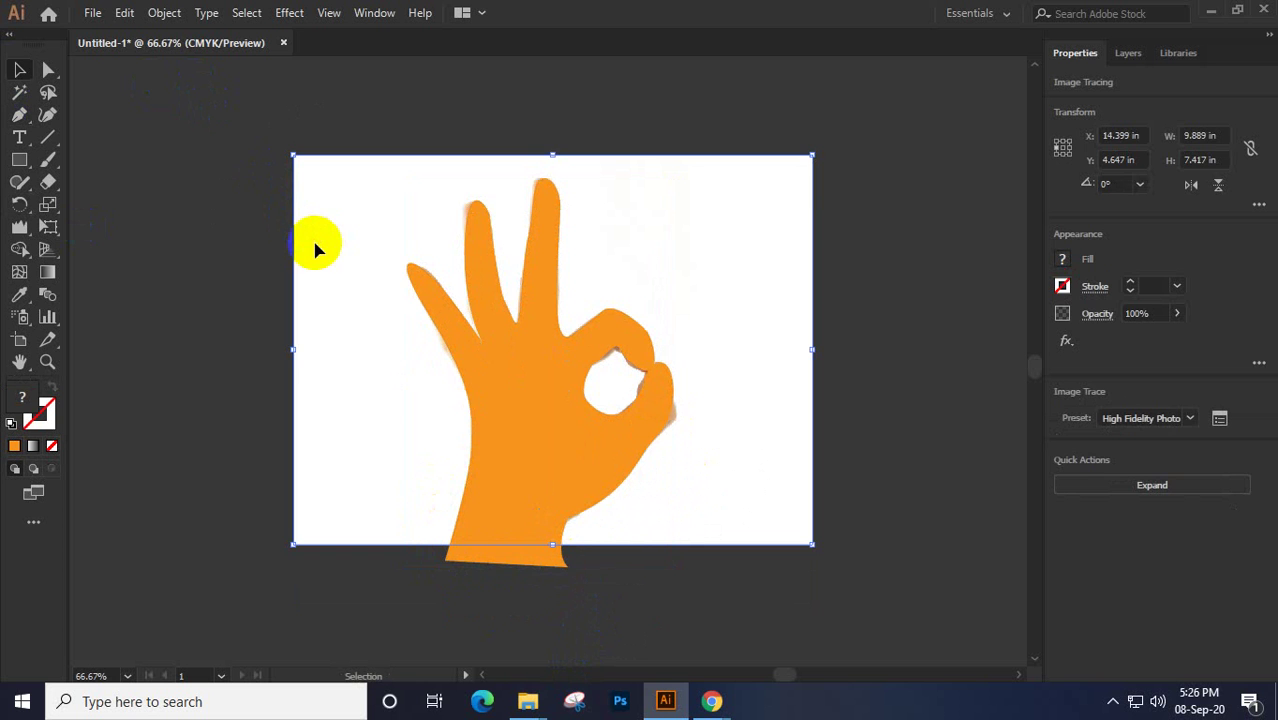
Delete the traced photo, leaving only the orange hand, and select the hand shape
{"action": "key", "text": "Delete"}
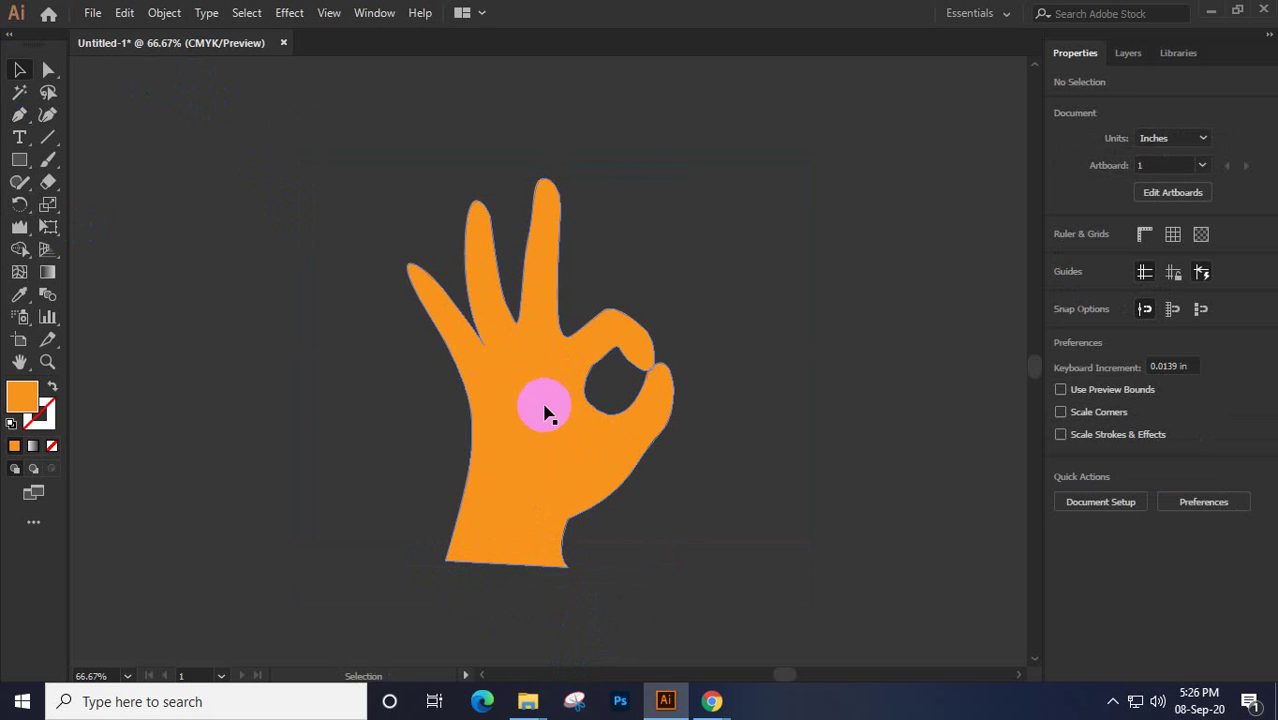
{"action": "left_click", "coordinate": [602, 337]}
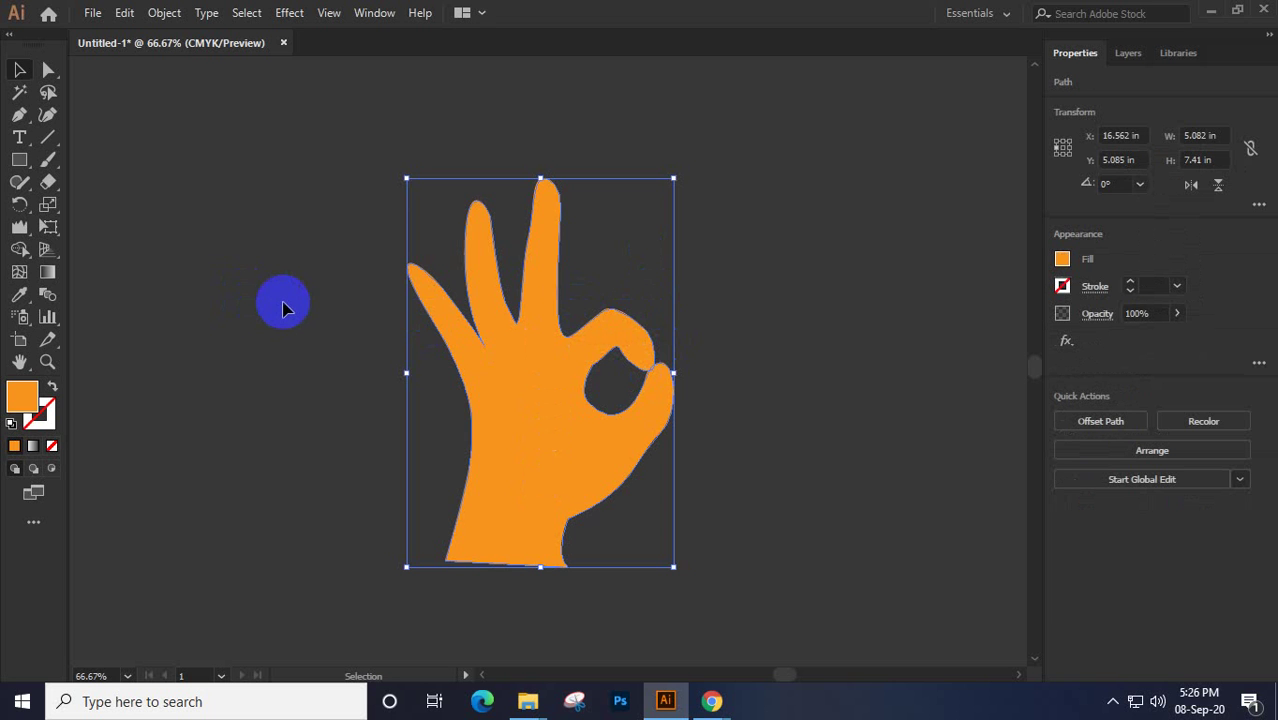
{"action": "left_click", "coordinate": [442, 318]}
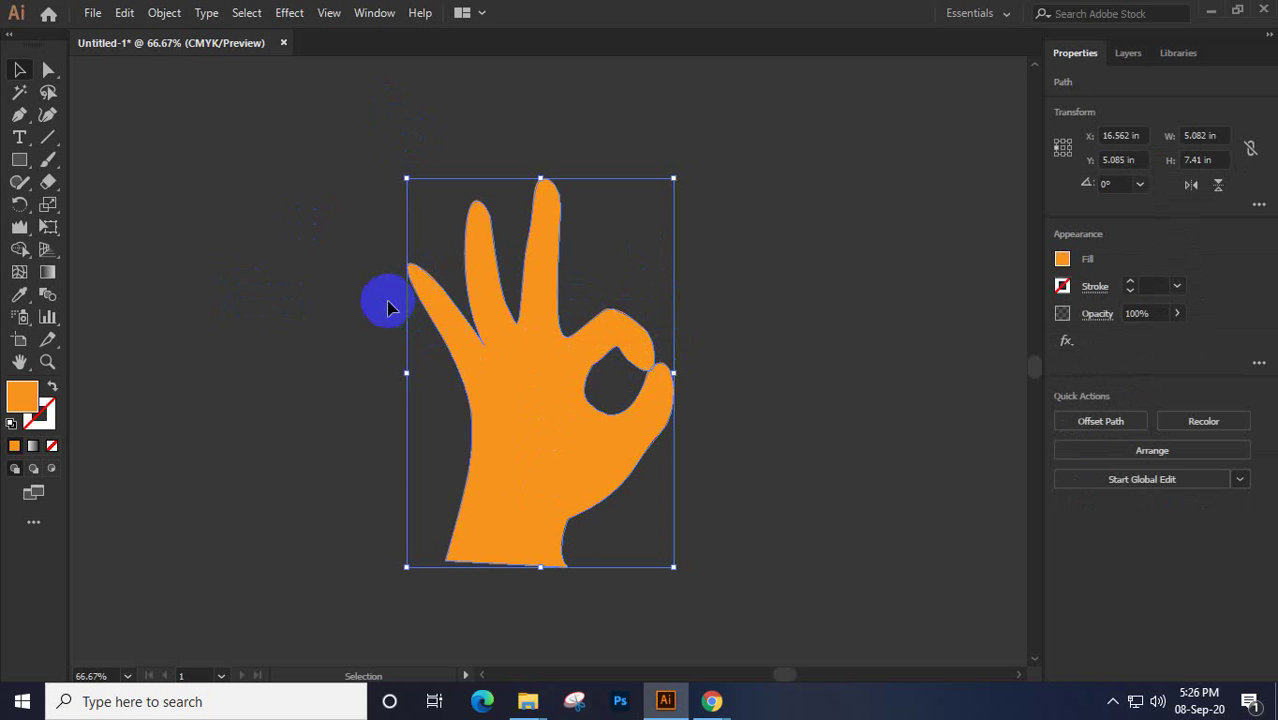
{"action": "left_click", "coordinate": [480, 245]}
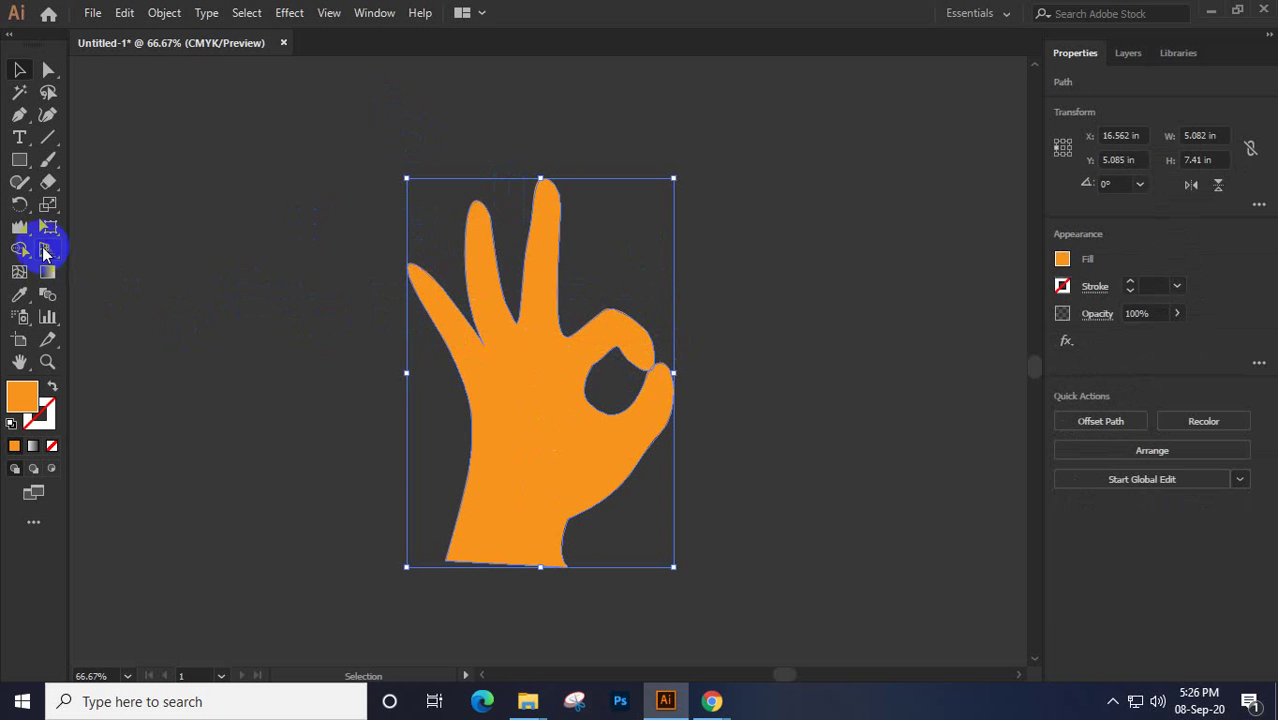
Pin the middle finger, index finger and palm with Puppet Warp and bend the middle finger slightly
{"action": "left_click_drag", "start_coordinate": [48, 226], "coordinate": [144, 258]}
{"action": "left_click", "coordinate": [540, 268]}
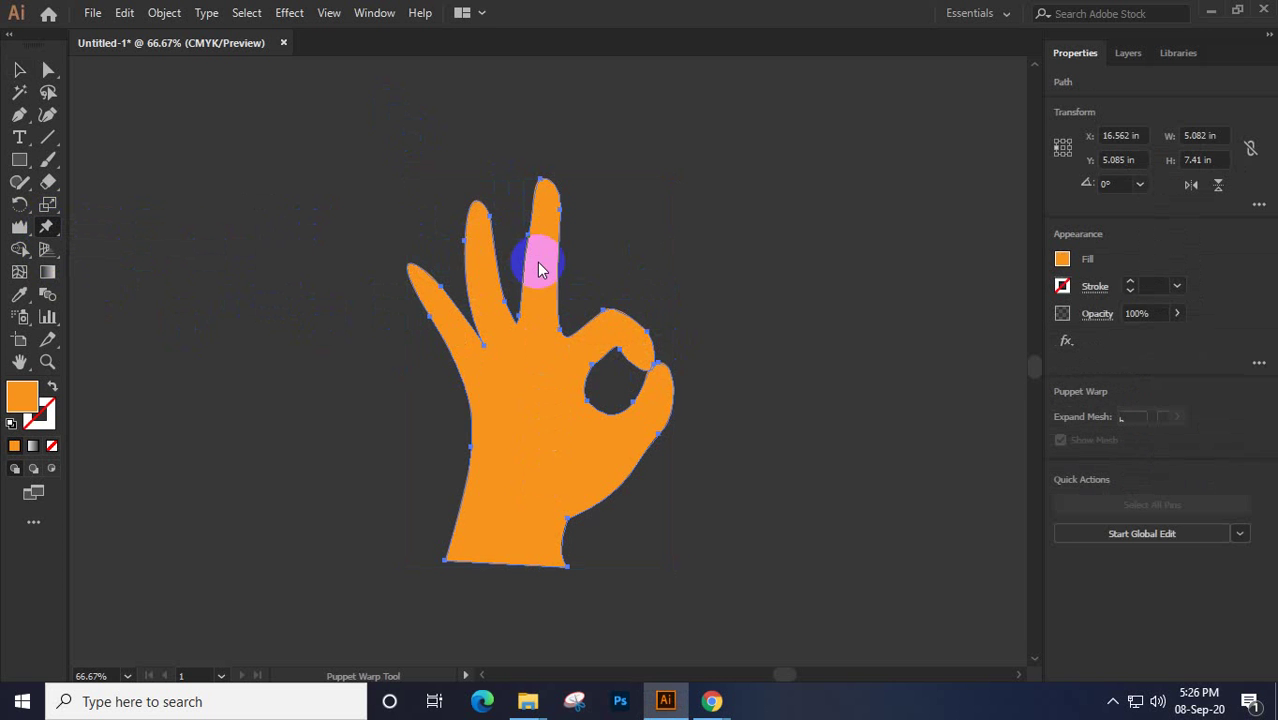
{"action": "left_click", "coordinate": [480, 288]}
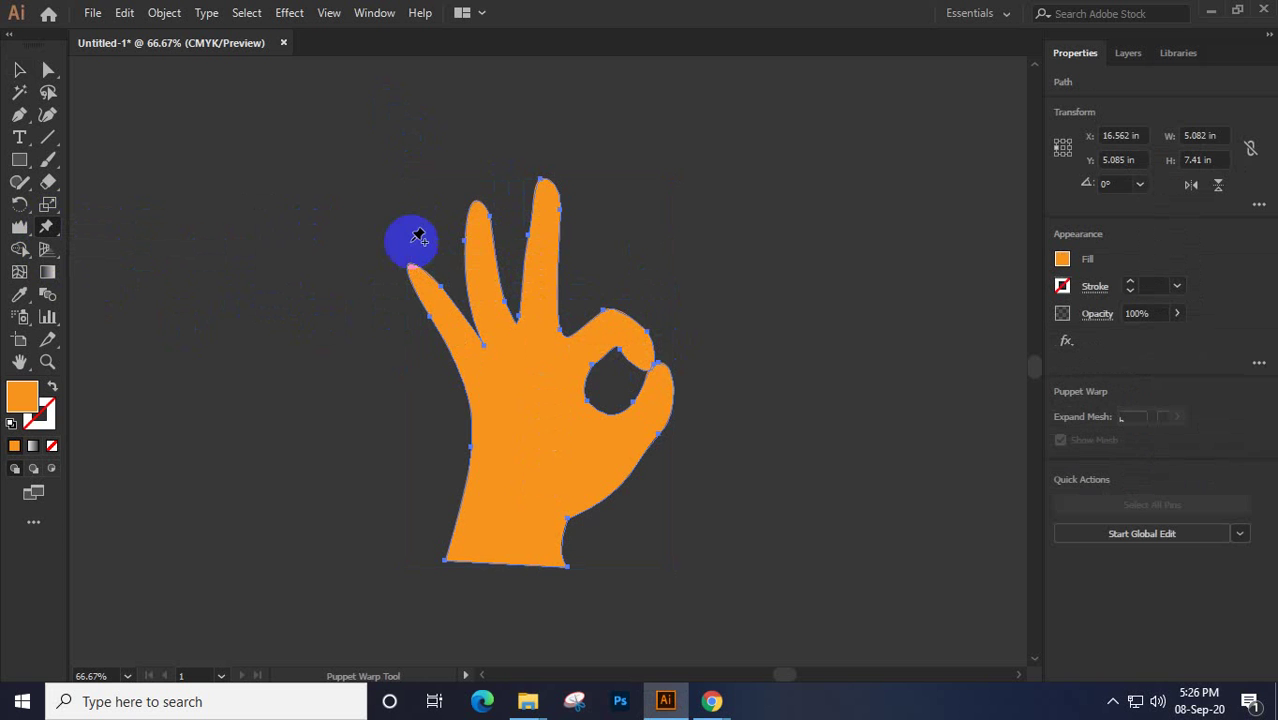
{"action": "left_click", "coordinate": [534, 399]}
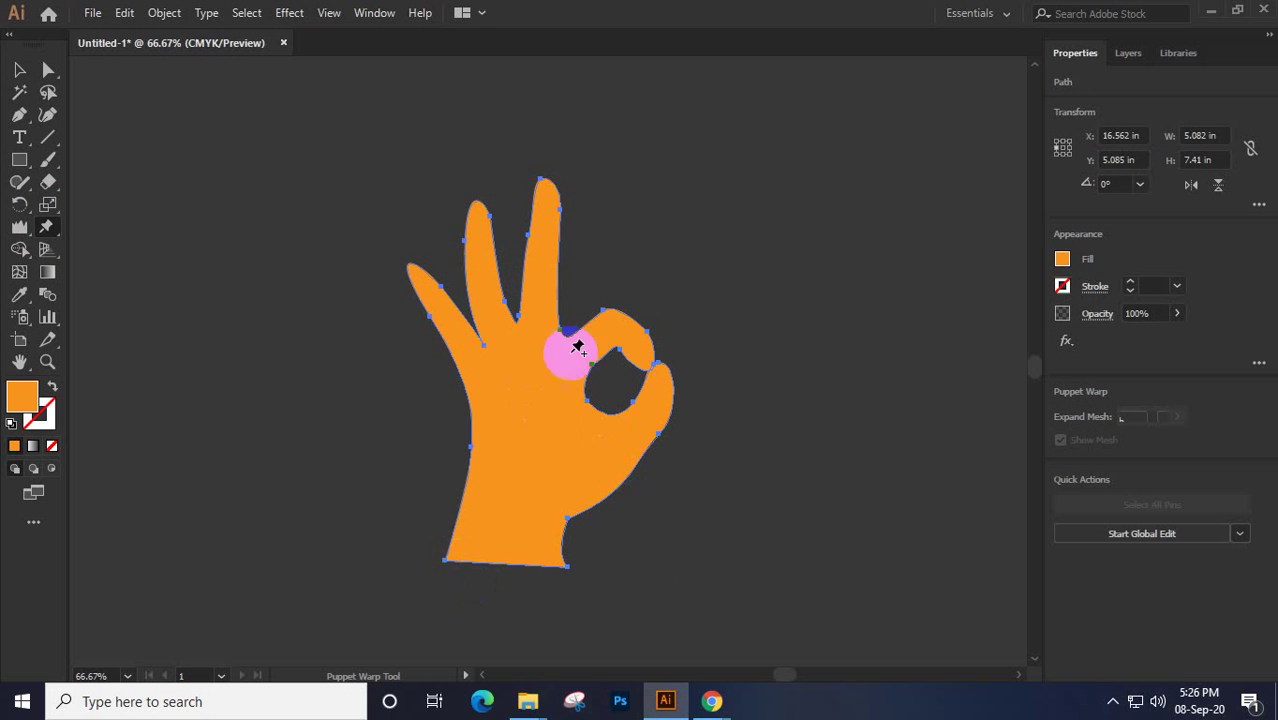
{"action": "key", "text": "ctrl+plus"}
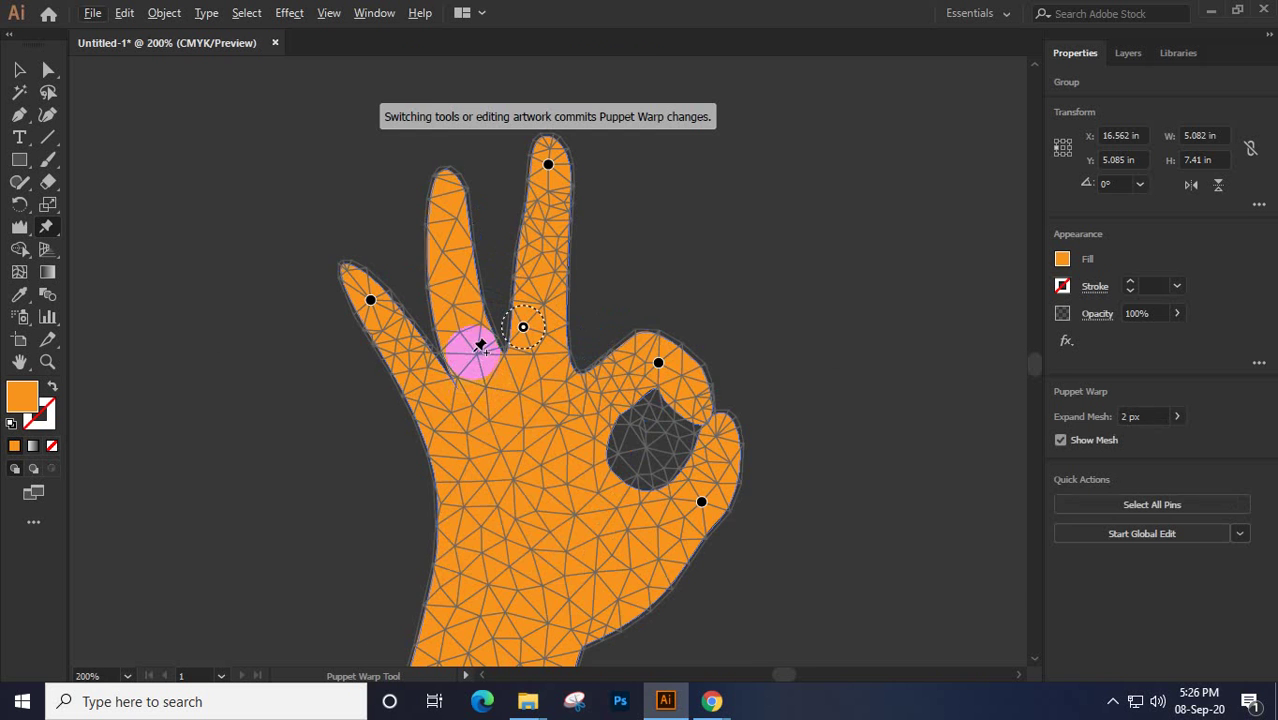
{"action": "key", "text": "ctrl+plus"}
{"action": "key", "text": "ctrl+plus"}
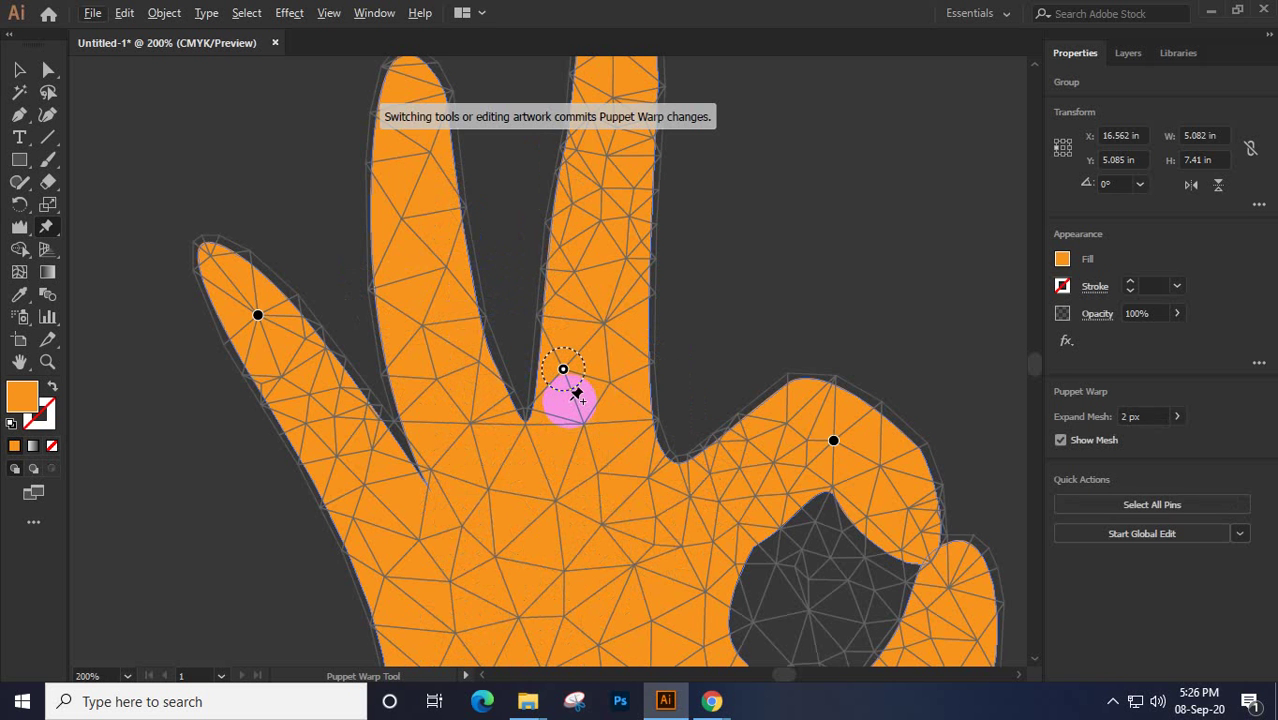
{"action": "left_click_drag", "start_coordinate": [577, 395], "coordinate": [634, 360]}
{"action": "key", "text": "Return"}
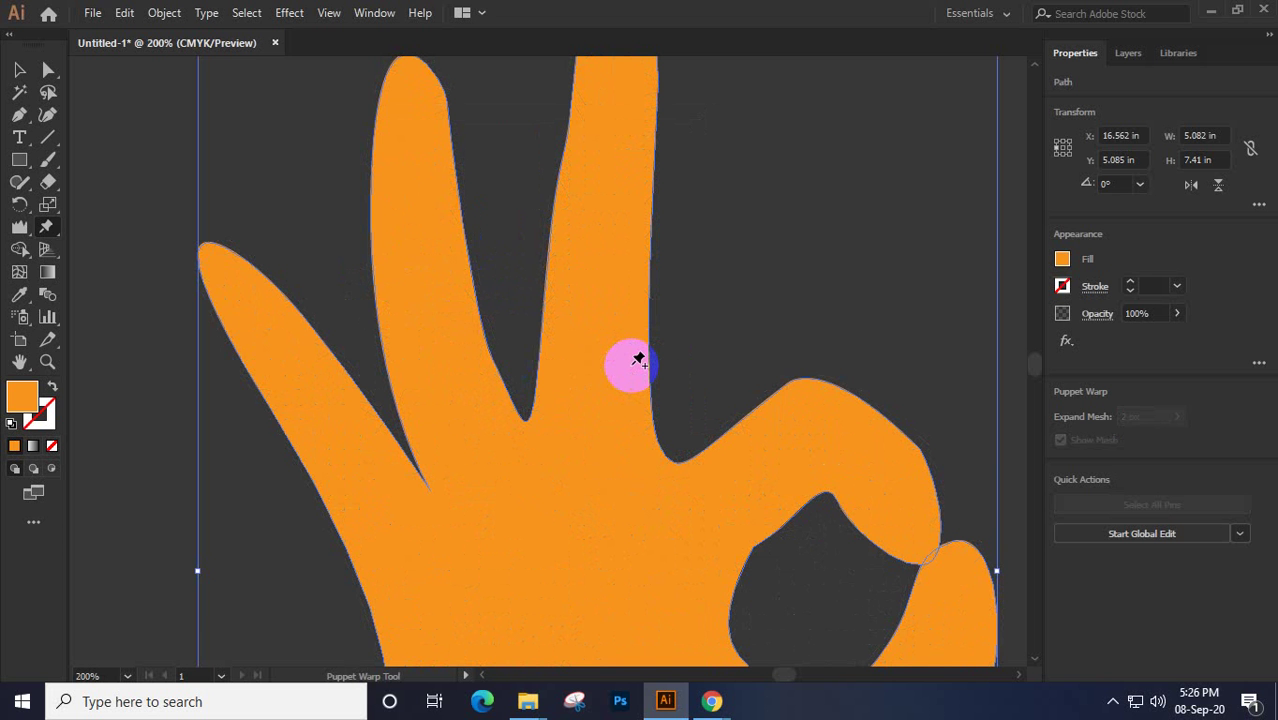
Zoom back out, recommit the hand's puppet warp, and leave the Puppet Warp Tool
{"action": "key", "text": "ctrl+z"}
{"action": "key", "text": "ctrl+minus"}
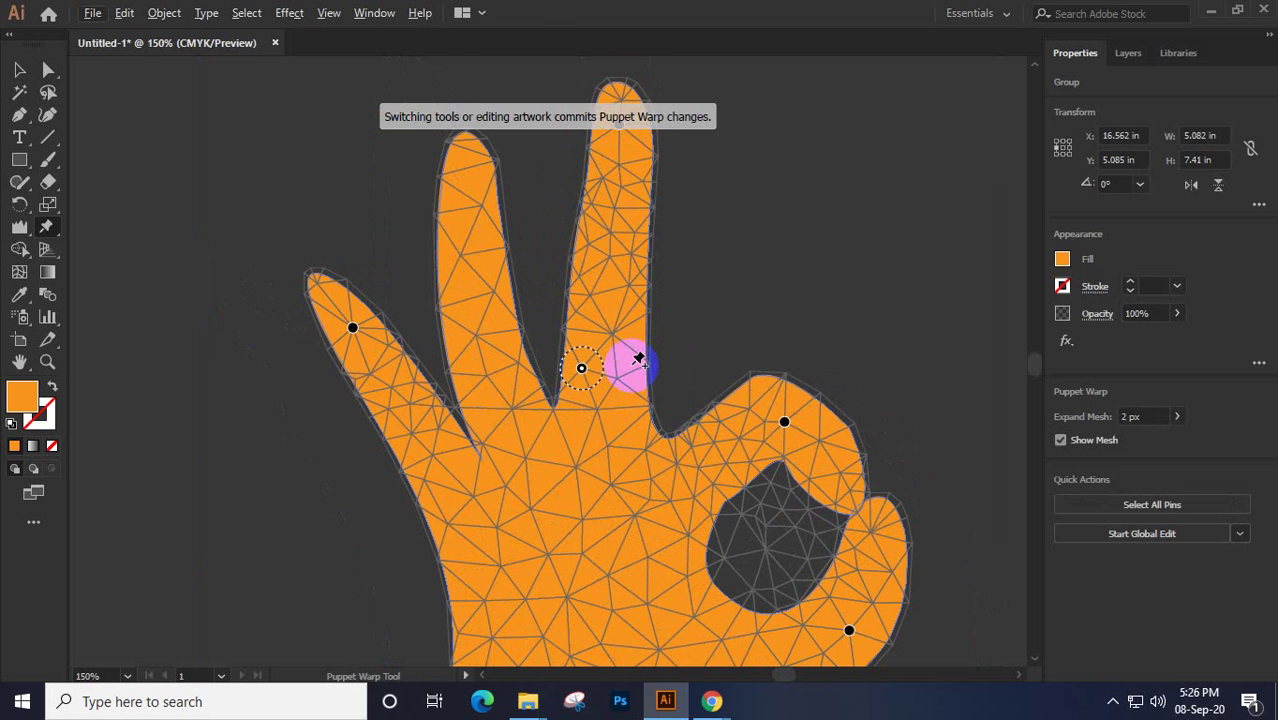
{"action": "scroll", "coordinate": [638, 360], "scroll_direction": "down", "scroll_amount": 1}
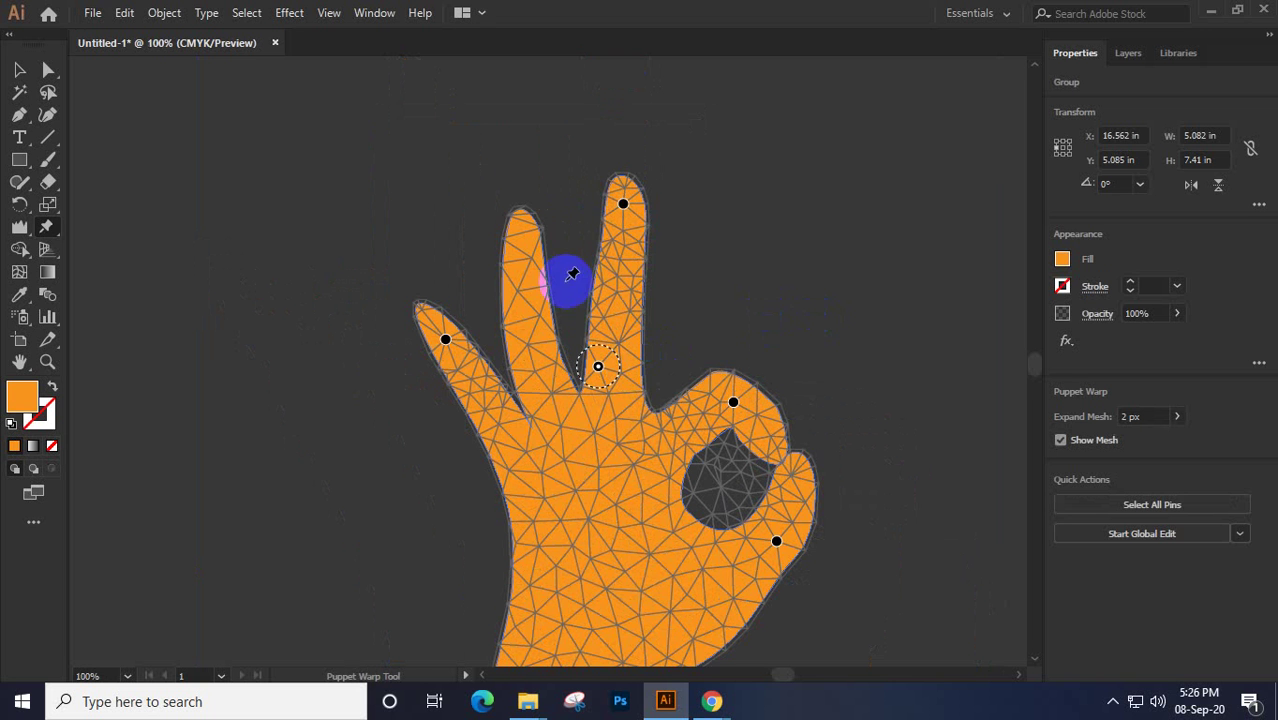
{"action": "key", "text": "Return"}
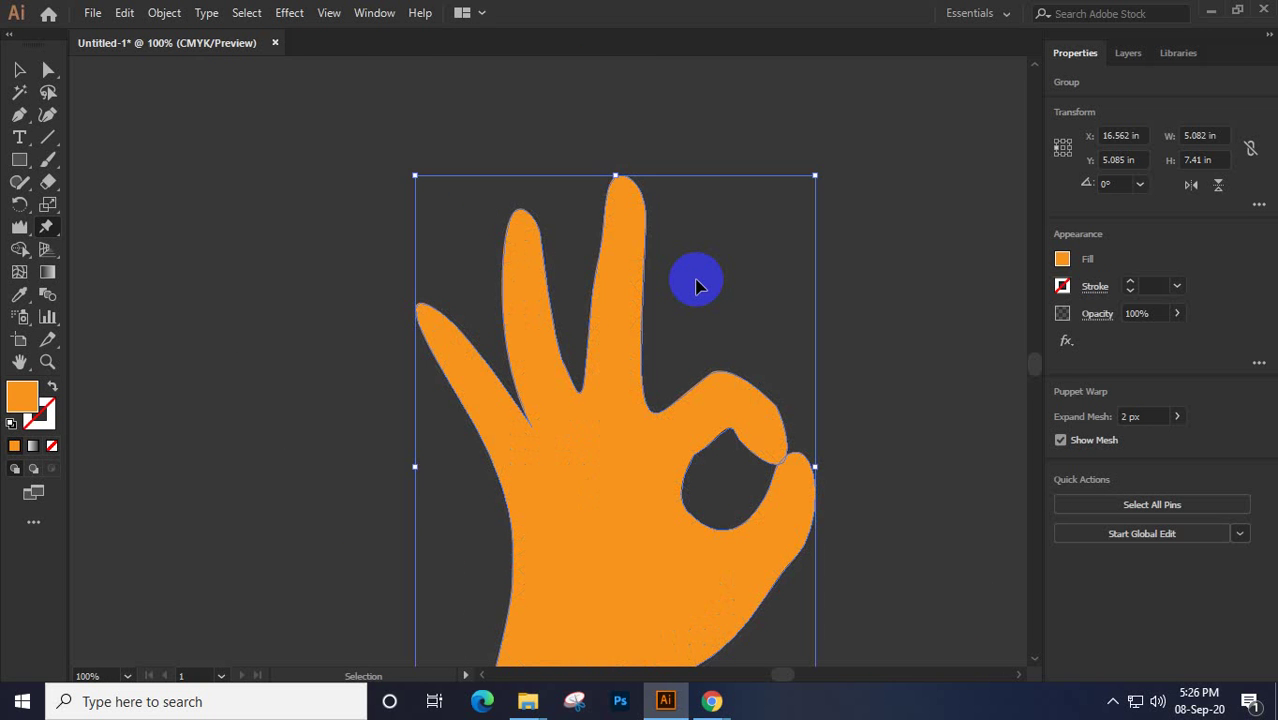
{"action": "left_click", "coordinate": [697, 287]}
{"action": "key", "text": "Return"}
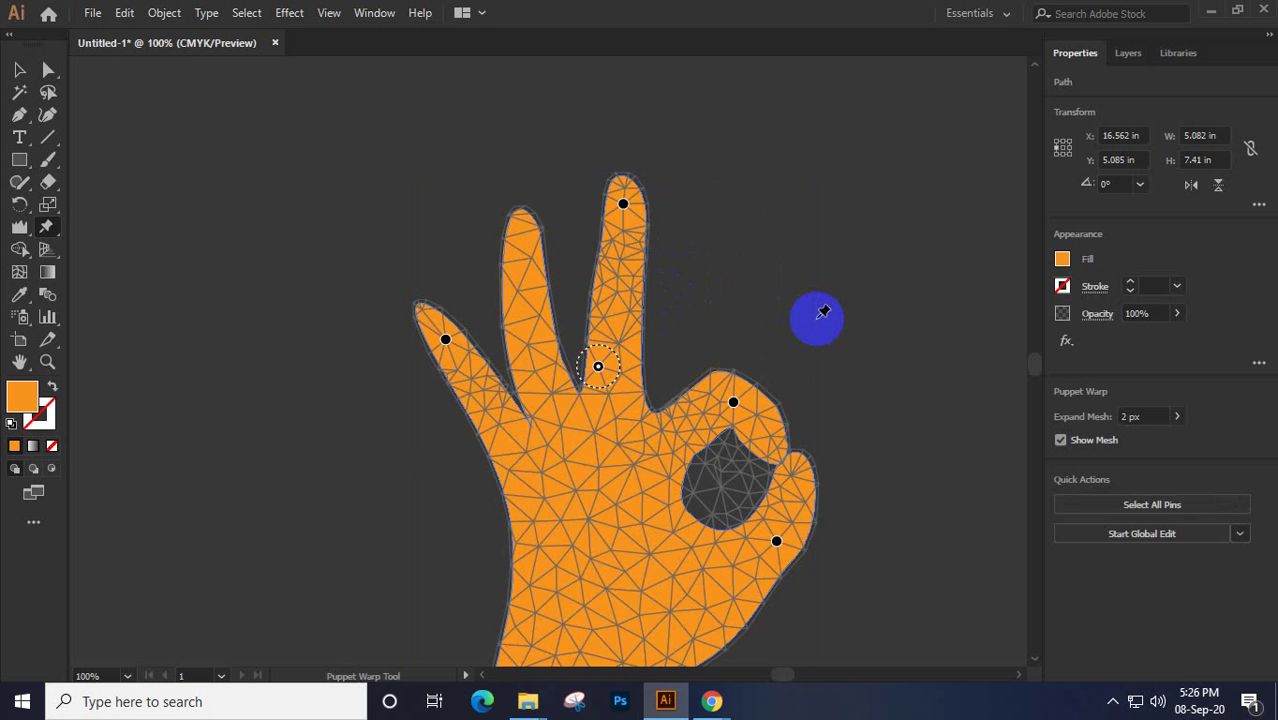
{"action": "key", "text": "v"}
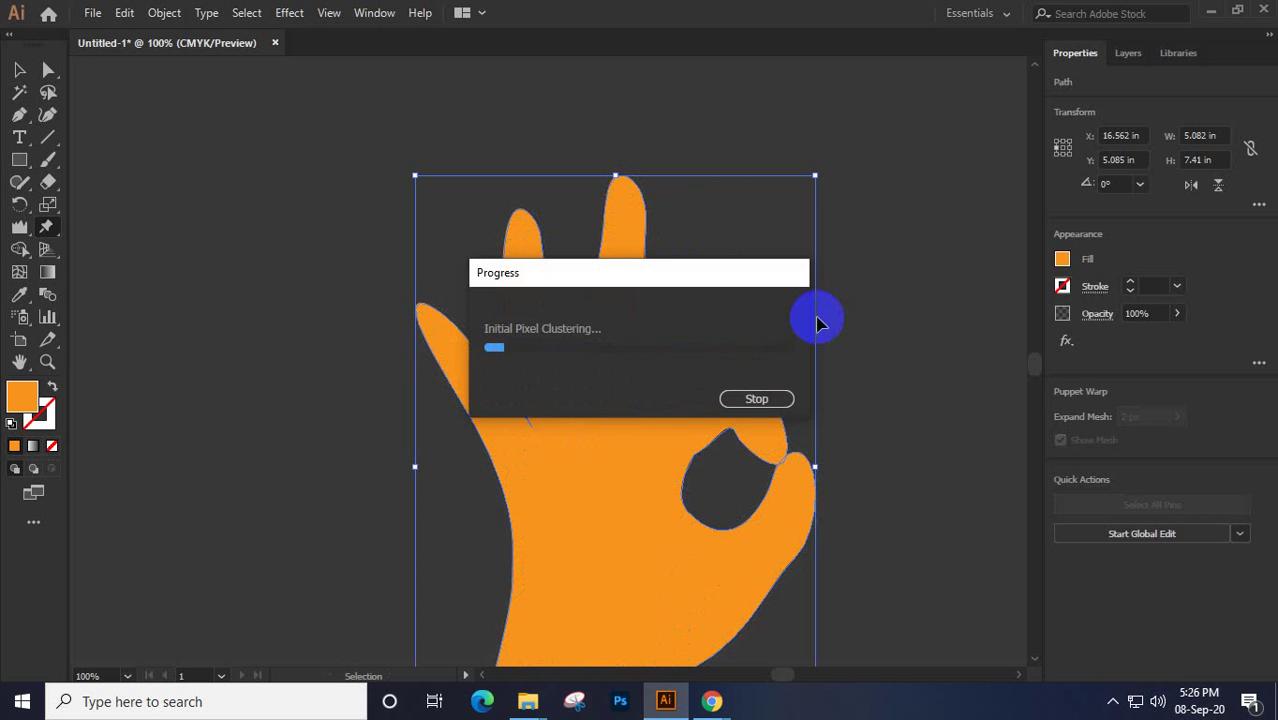
Stop the restarted tracing and dismiss the Image-not-supported warnings from the repeated warp attempts
{"action": "left_click", "coordinate": [755, 404]}
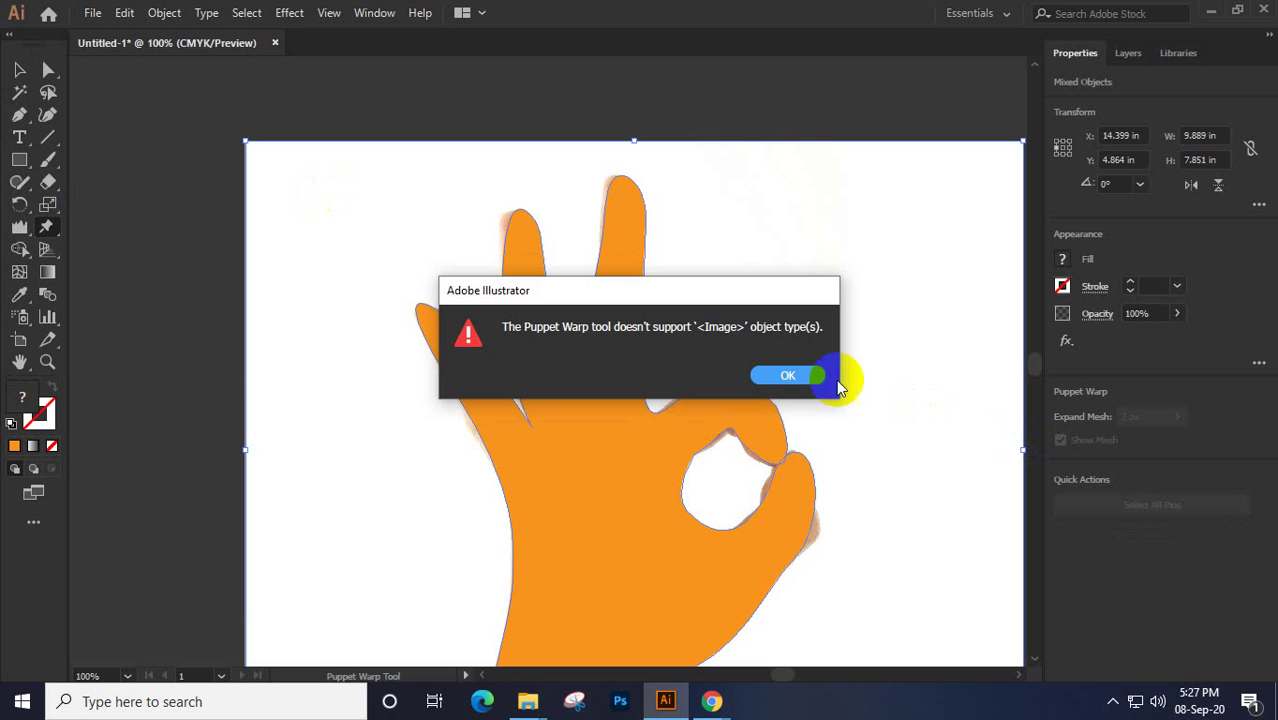
{"action": "left_click", "coordinate": [800, 376]}
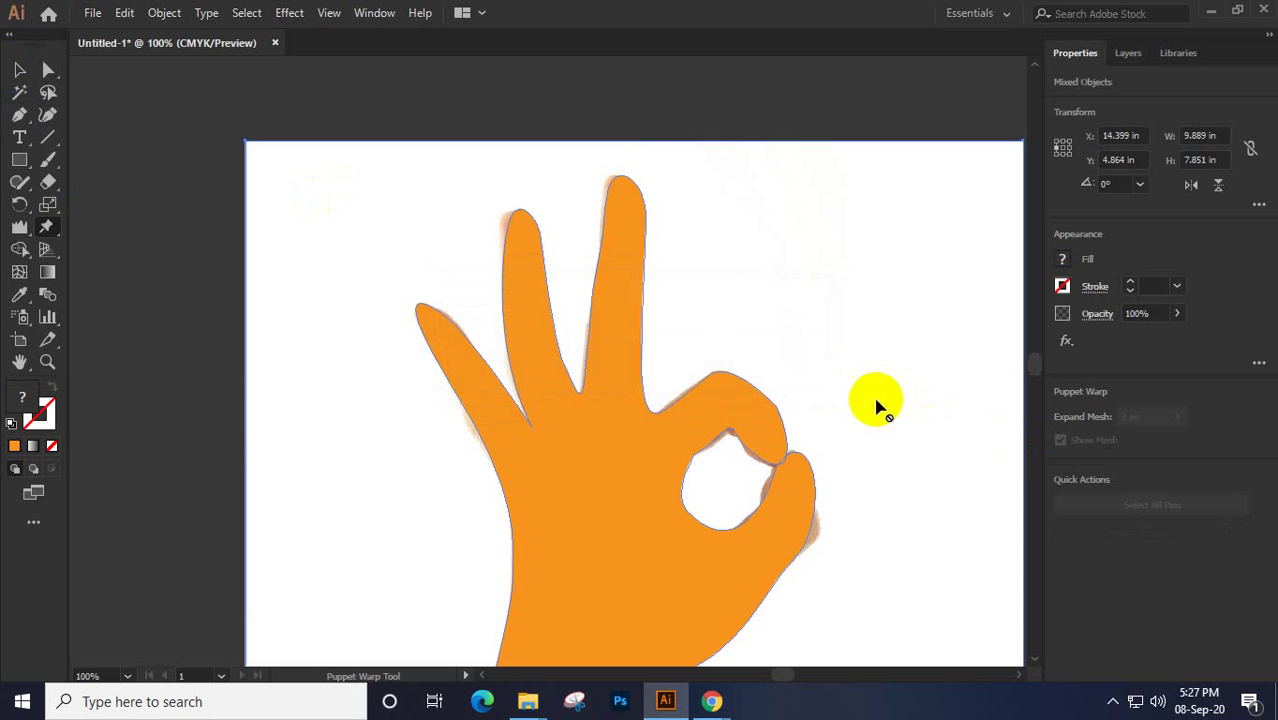
{"action": "left_click", "coordinate": [301, 208]}
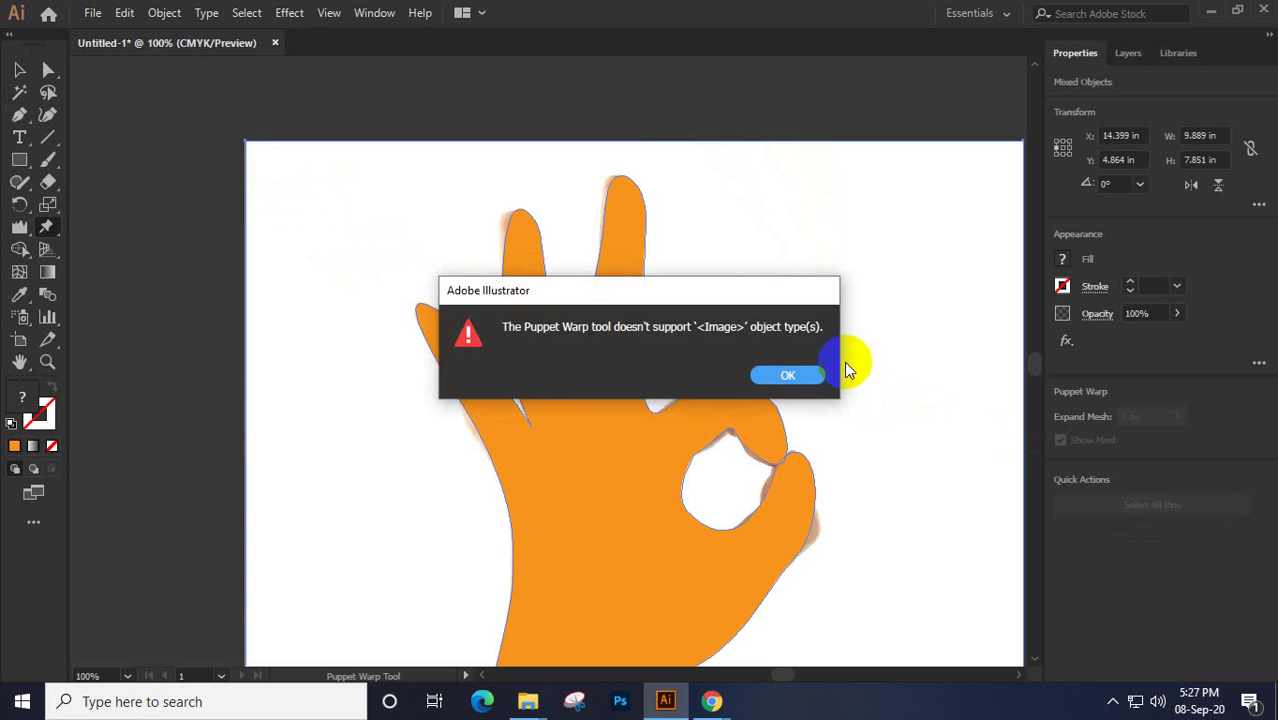
{"action": "left_click", "coordinate": [813, 385]}
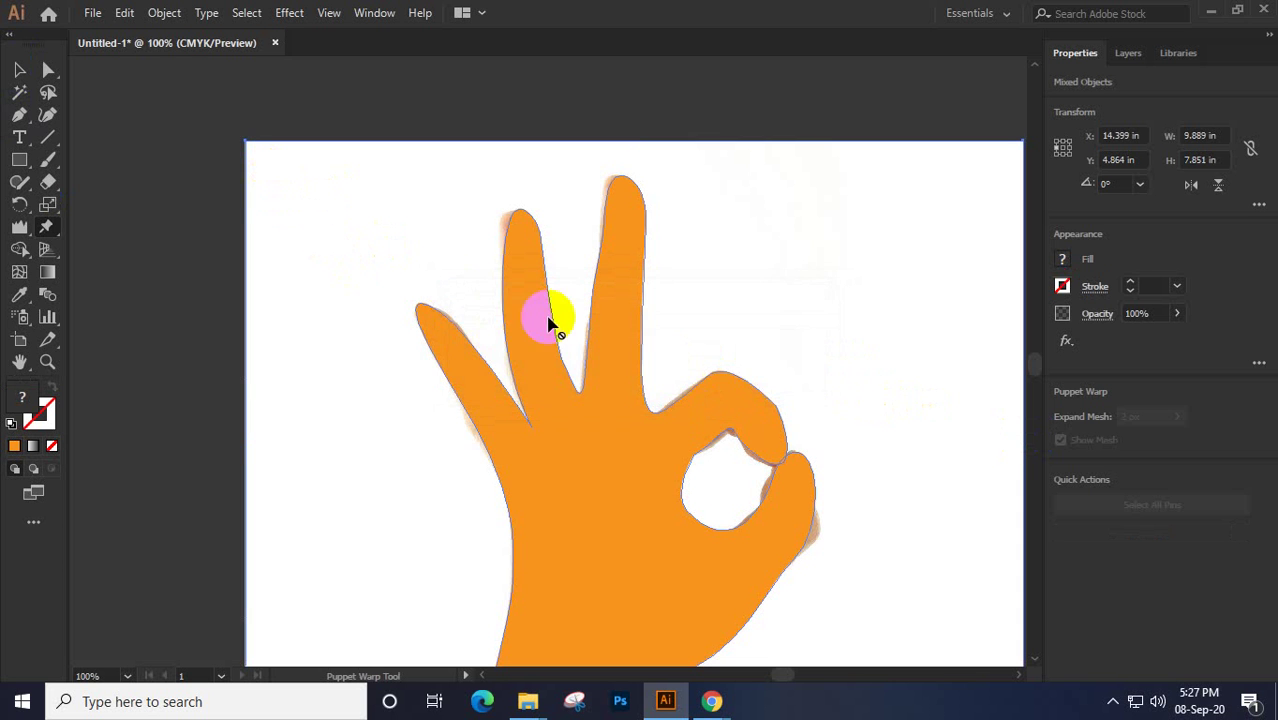
{"action": "left_click", "coordinate": [241, 164]}
{"action": "left_click", "coordinate": [795, 378]}
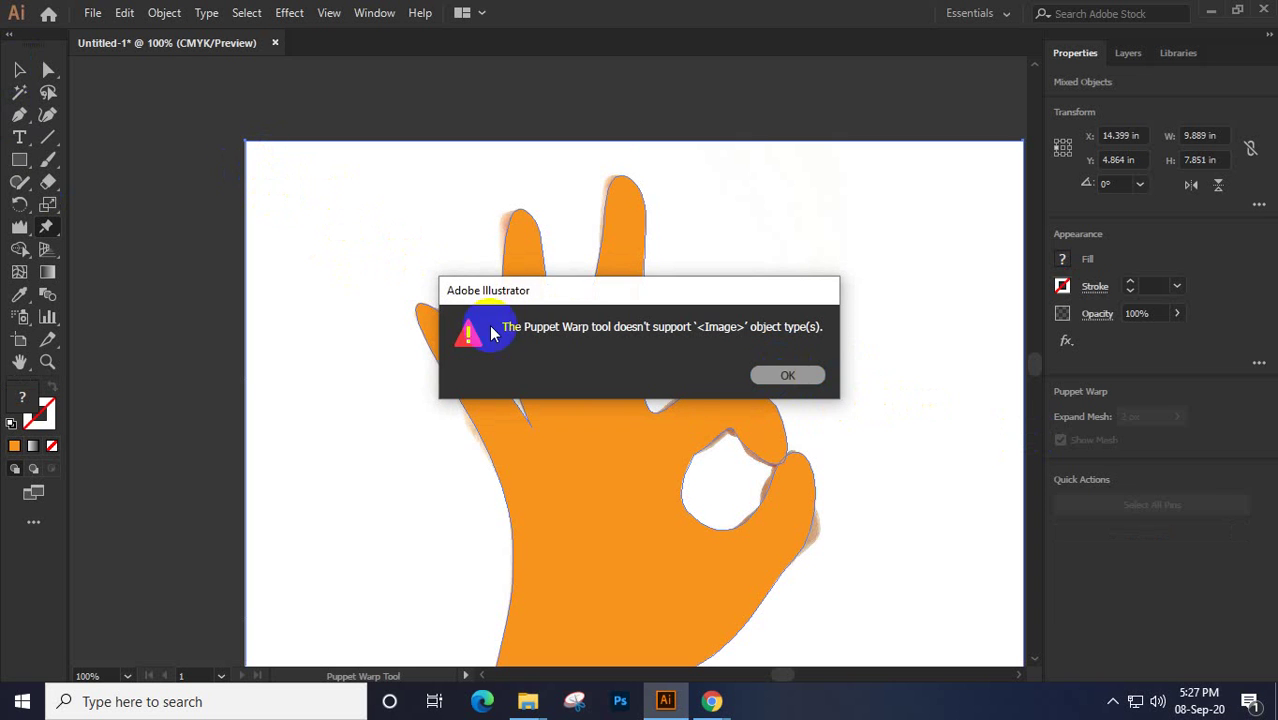
{"action": "left_click", "coordinate": [19, 69]}
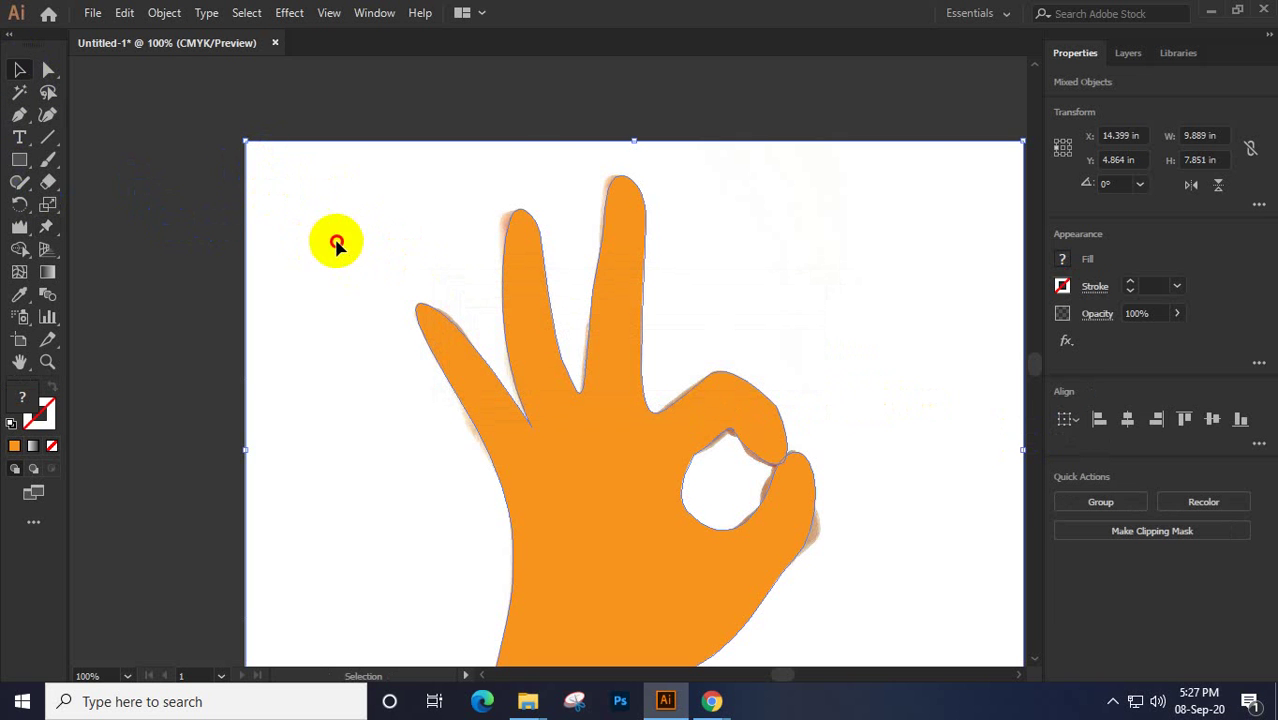
Shift the traced hand up-left and delete the original hand photo beneath it
{"action": "left_click_drag", "start_coordinate": [334, 245], "coordinate": [250, 208]}
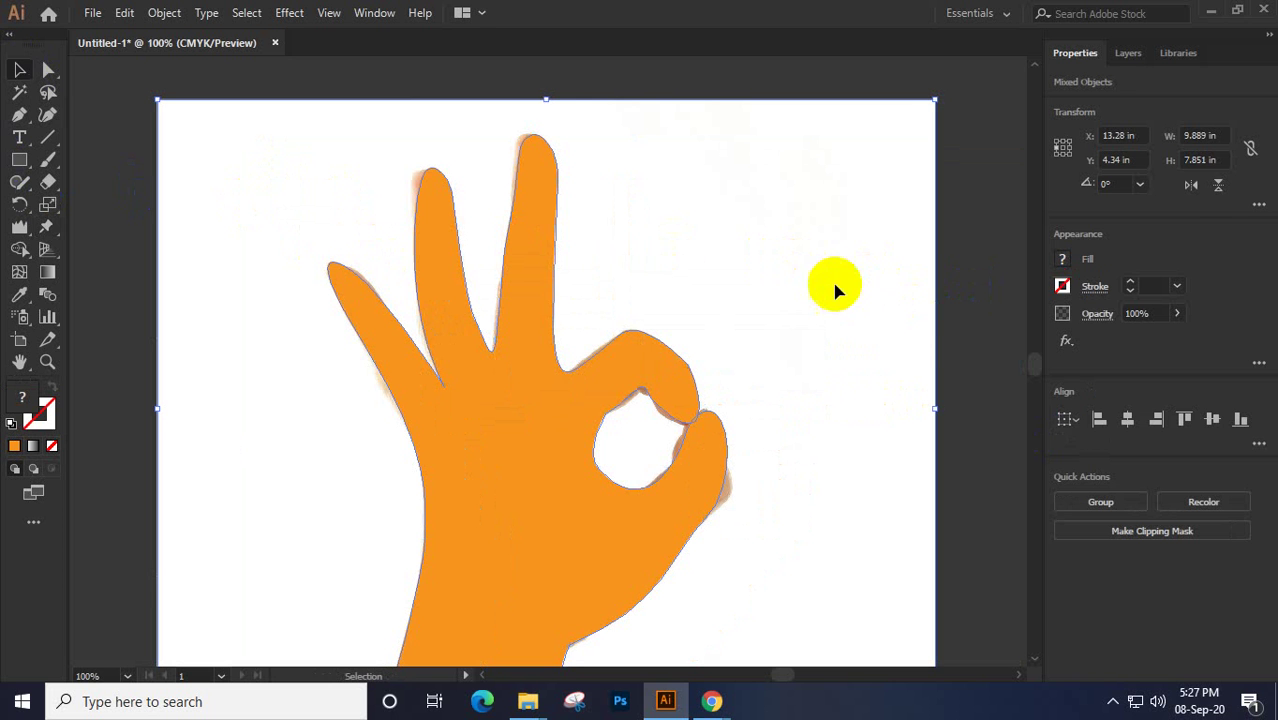
{"action": "mouse_move", "coordinate": [838, 290]}
{"action": "left_mouse_down"}
{"action": "mouse_move", "coordinate": [958, 342]}
{"action": "mouse_move", "coordinate": [853, 300]}
{"action": "left_mouse_up"}
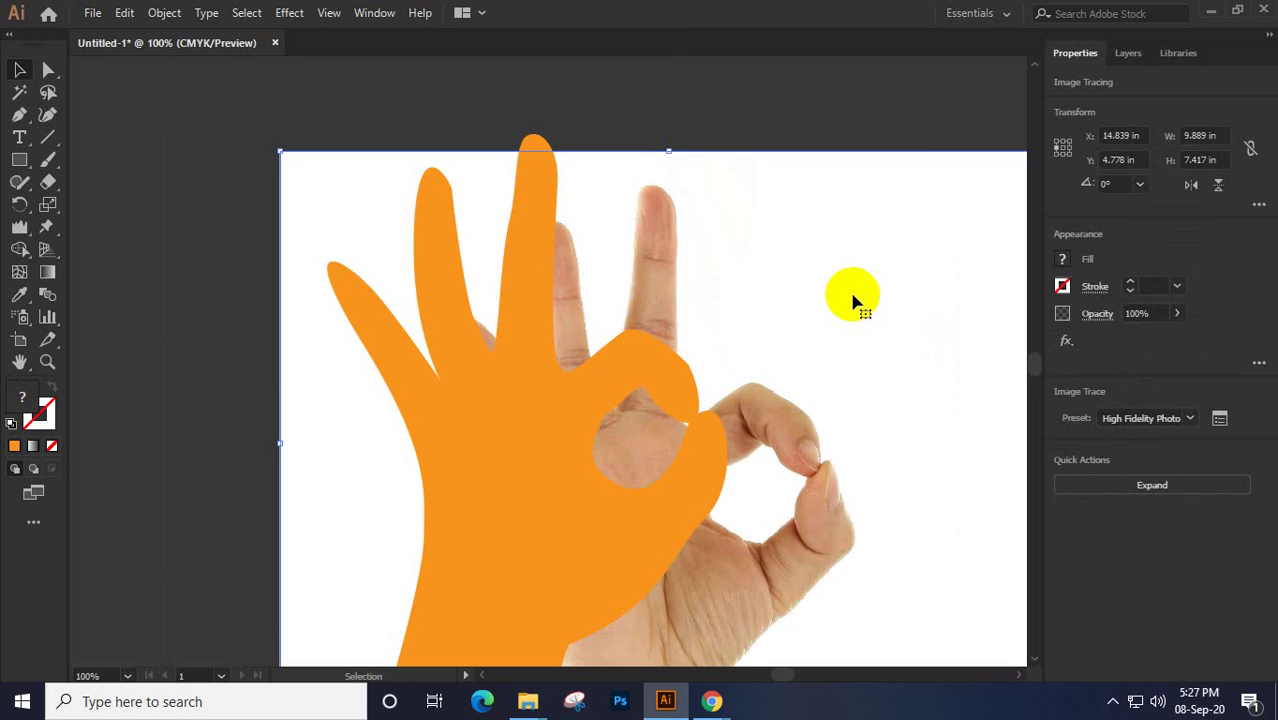
{"action": "left_click", "coordinate": [844, 288]}
{"action": "key", "text": "Delete"}
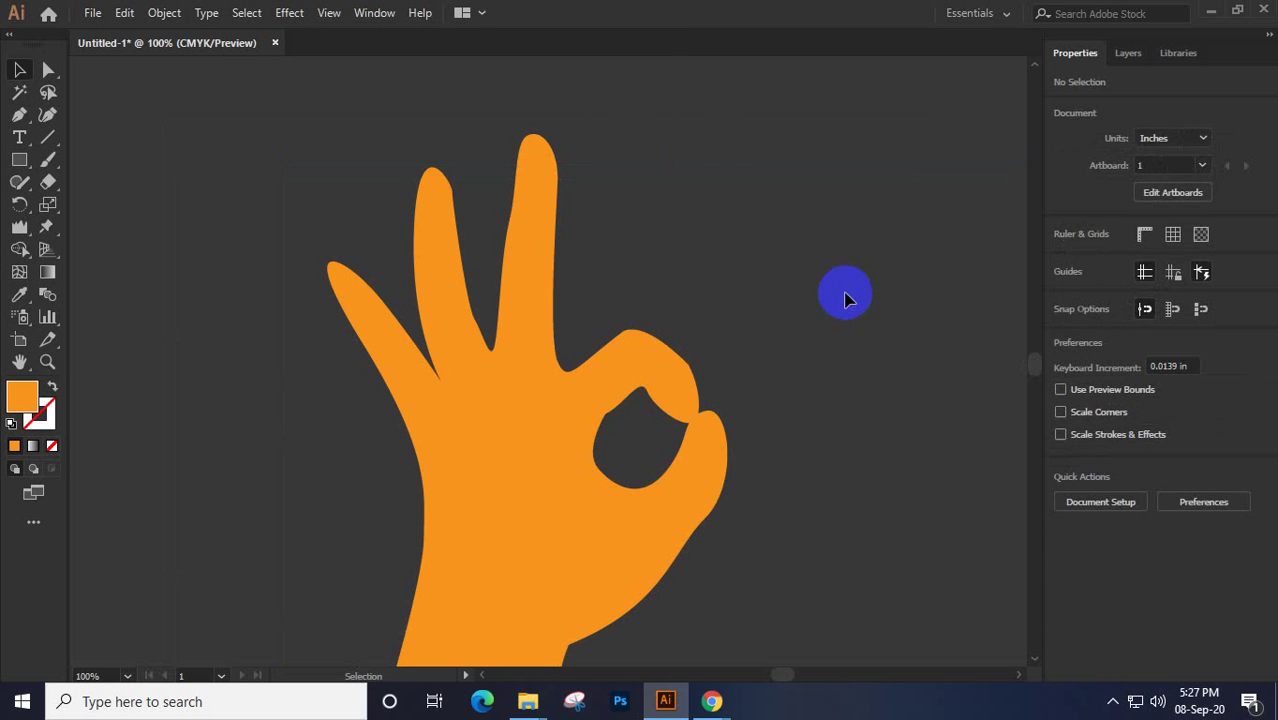
{"action": "left_click", "coordinate": [557, 382]}
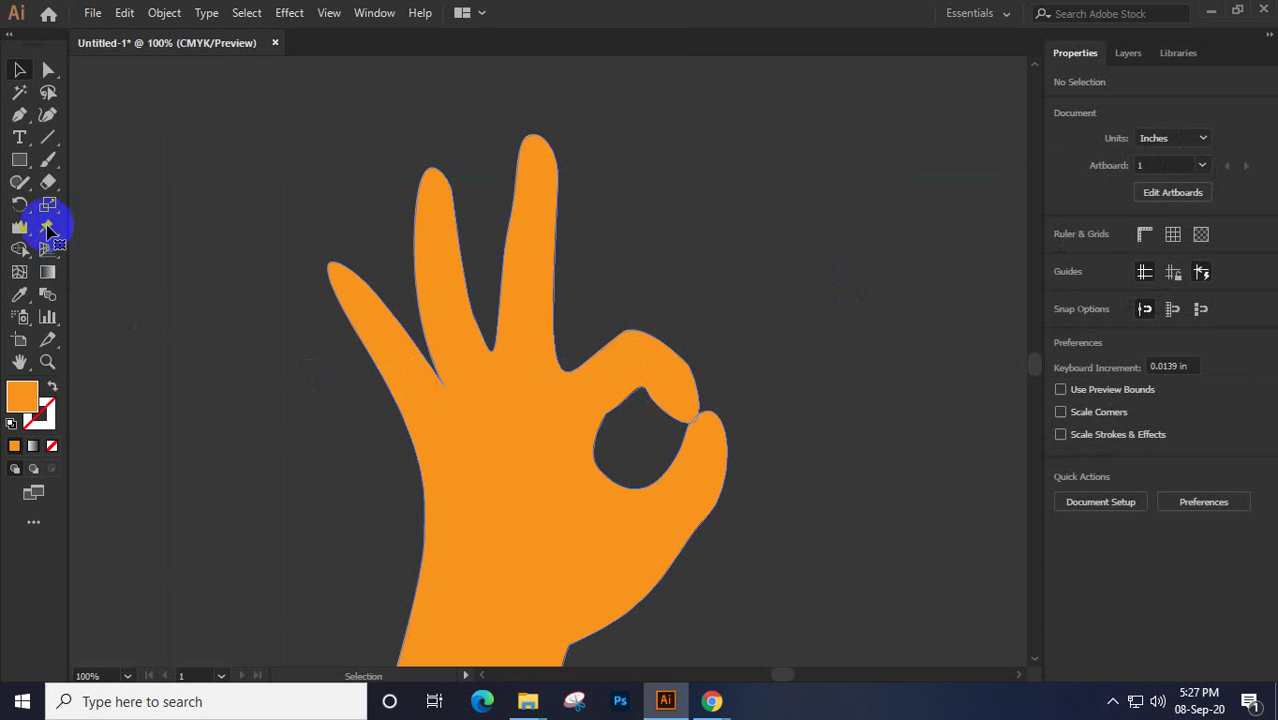
Puppet-warp the orange hand: pin the fingertips and bend the index and middle fingers
{"action": "left_click", "coordinate": [45, 230]}
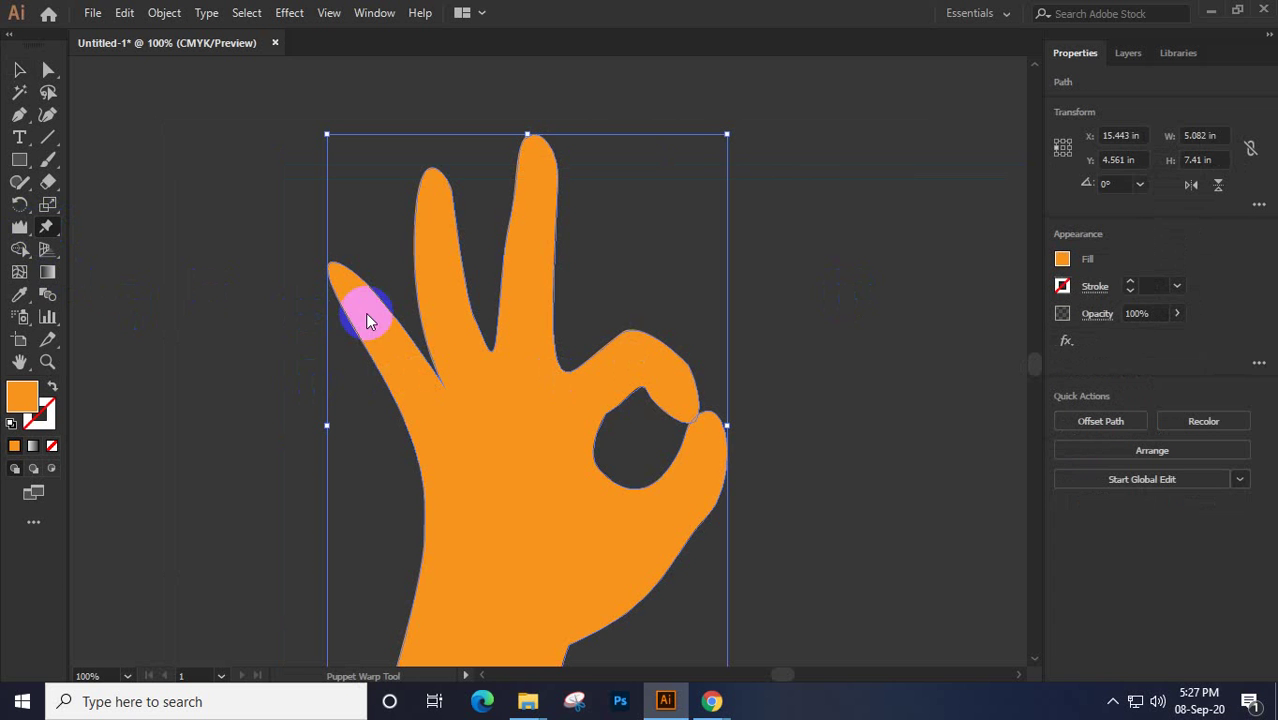
{"action": "left_click", "coordinate": [390, 340]}
{"action": "left_click", "coordinate": [358, 298]}
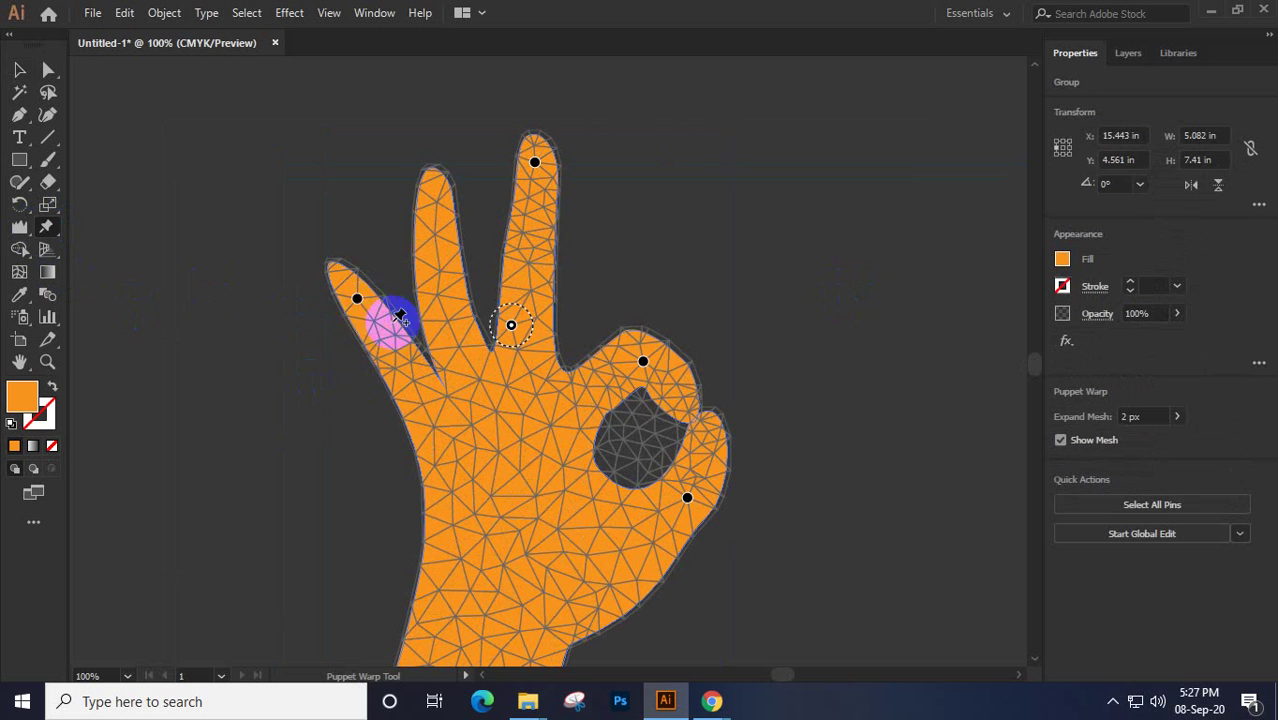
{"action": "left_click", "coordinate": [432, 190]}
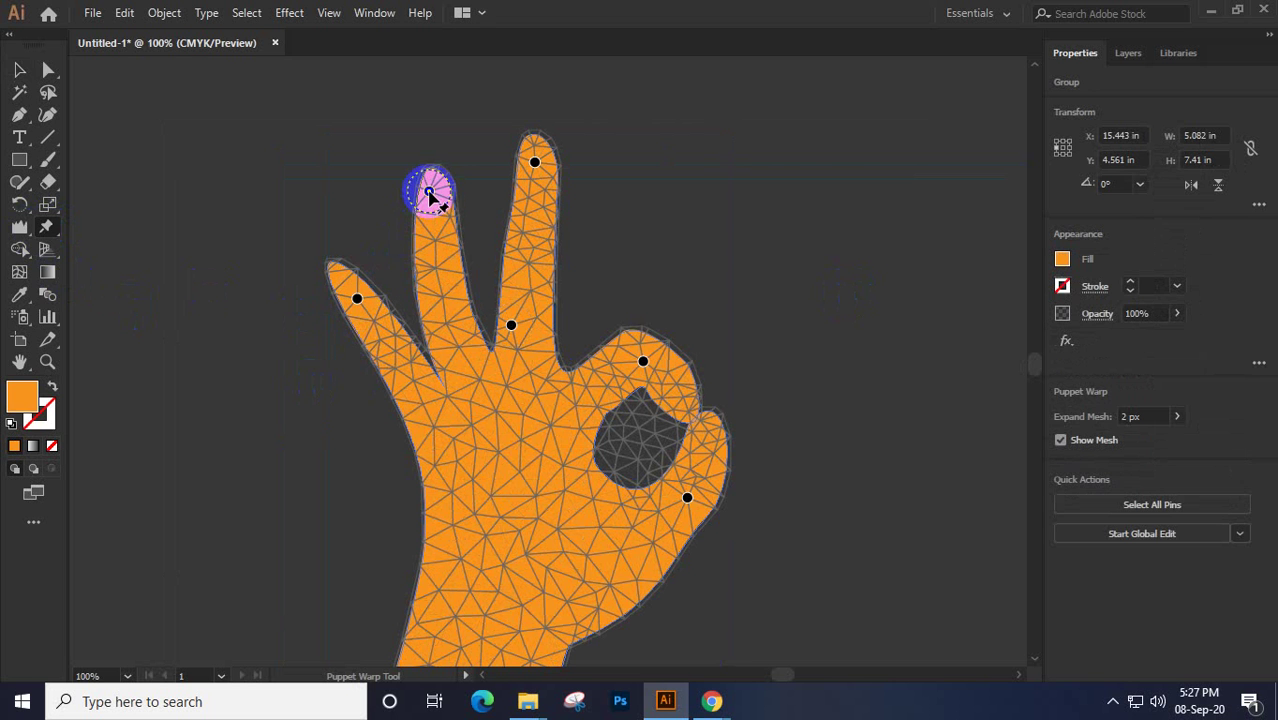
{"action": "mouse_move", "coordinate": [428, 193]}
{"action": "left_mouse_down"}
{"action": "mouse_move", "coordinate": [443, 198]}
{"action": "mouse_move", "coordinate": [414, 186]}
{"action": "mouse_move", "coordinate": [442, 186]}
{"action": "left_mouse_up"}
{"action": "left_click_drag", "start_coordinate": [535, 155], "coordinate": [565, 181]}
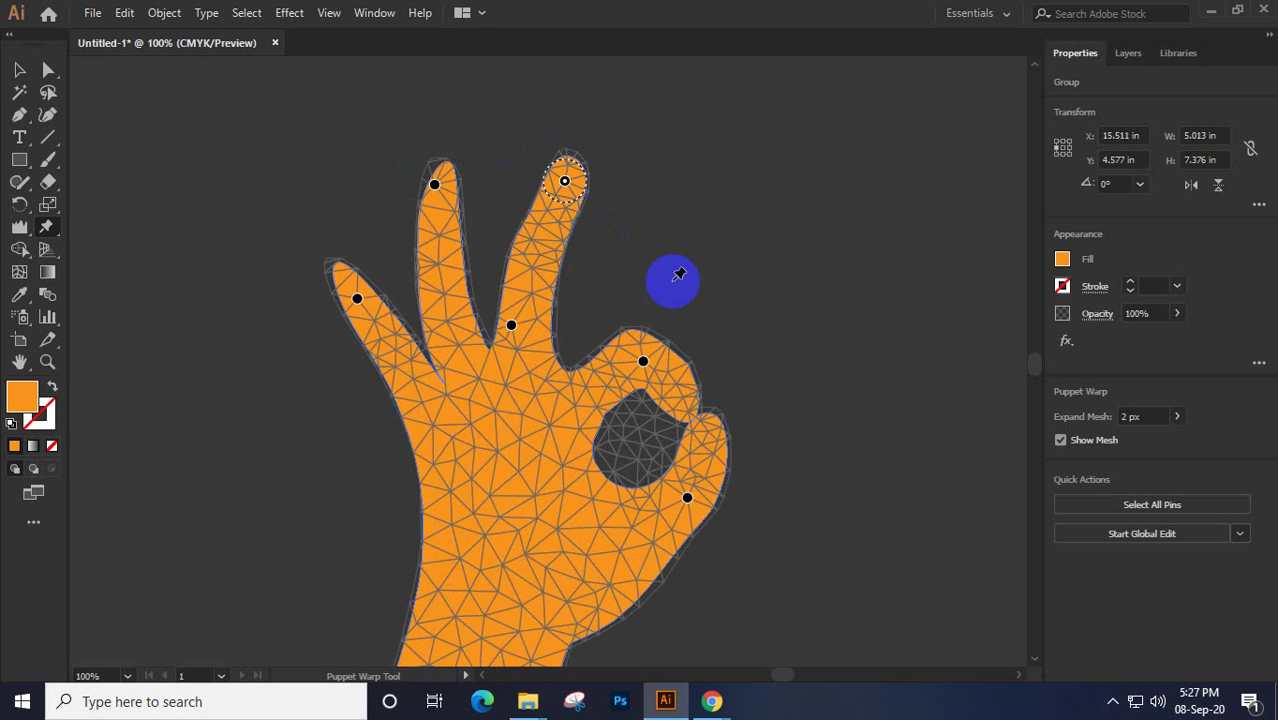
Pin and lift the thumb knuckle, then pin the leftmost finger's tip and base
{"action": "left_click", "coordinate": [674, 402]}
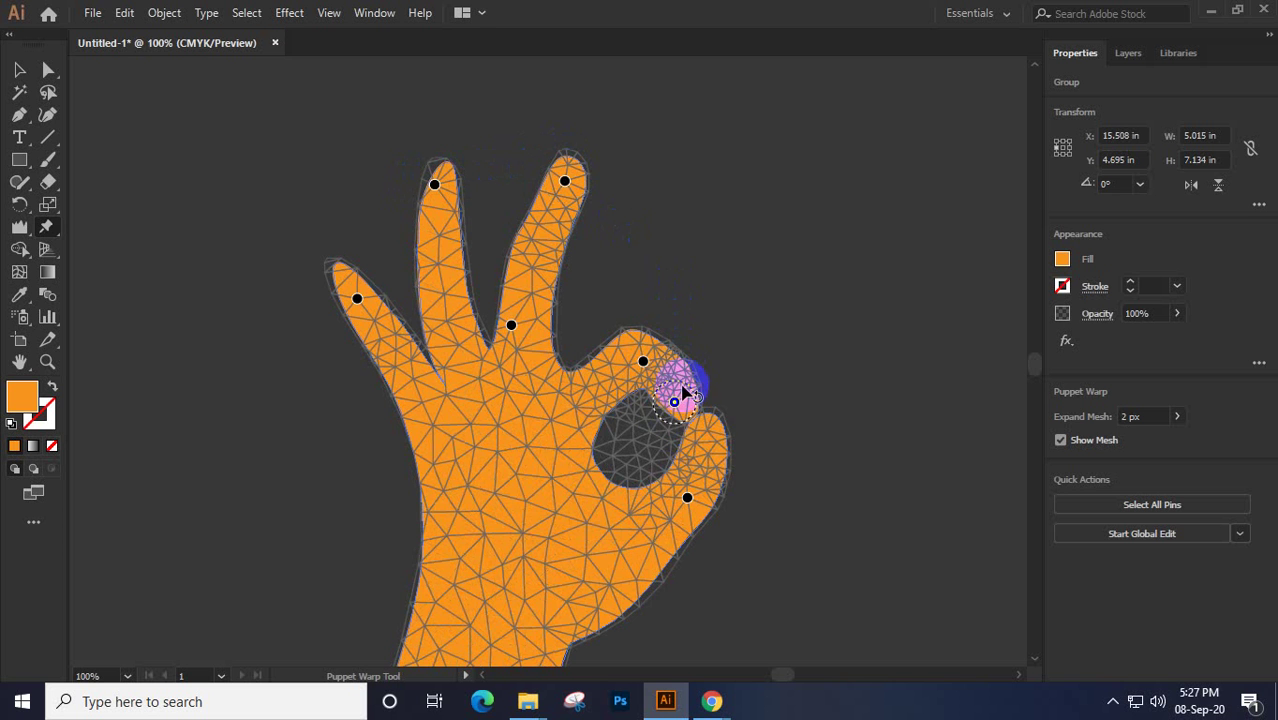
{"action": "mouse_move", "coordinate": [676, 402]}
{"action": "left_mouse_down"}
{"action": "mouse_move", "coordinate": [690, 378]}
{"action": "mouse_move", "coordinate": [673, 398]}
{"action": "left_mouse_up"}
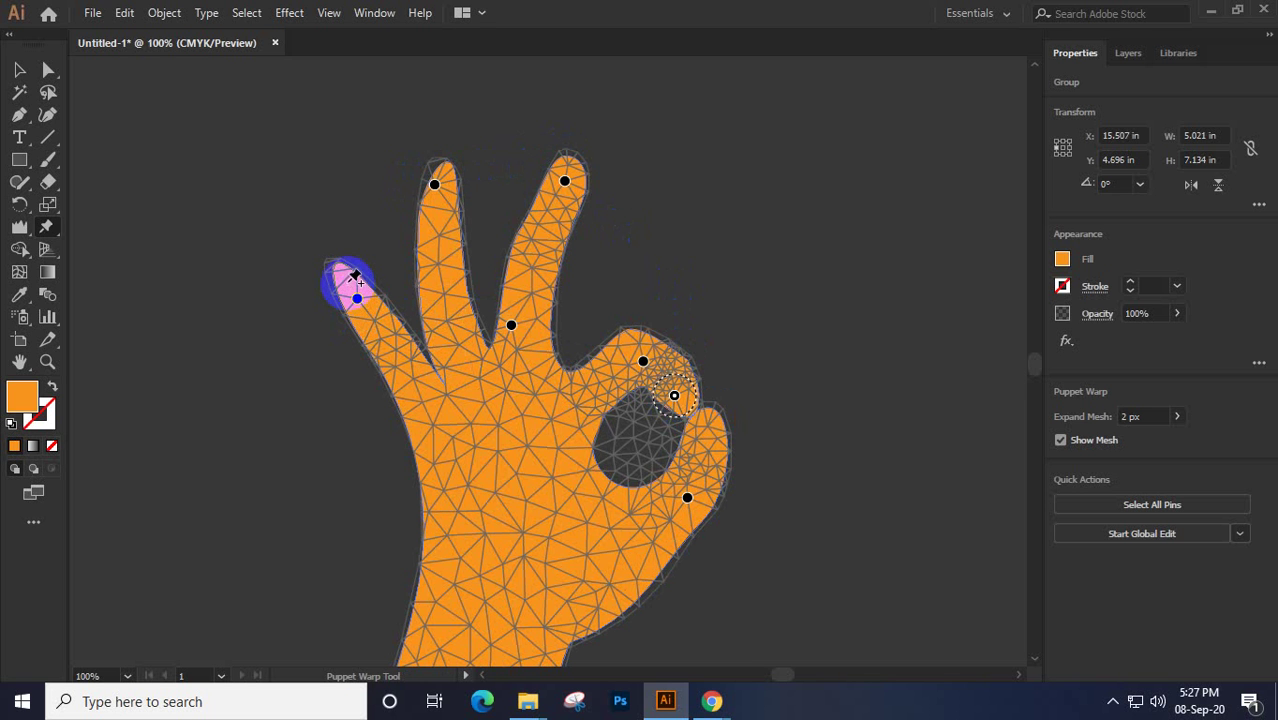
{"action": "left_click", "coordinate": [346, 282]}
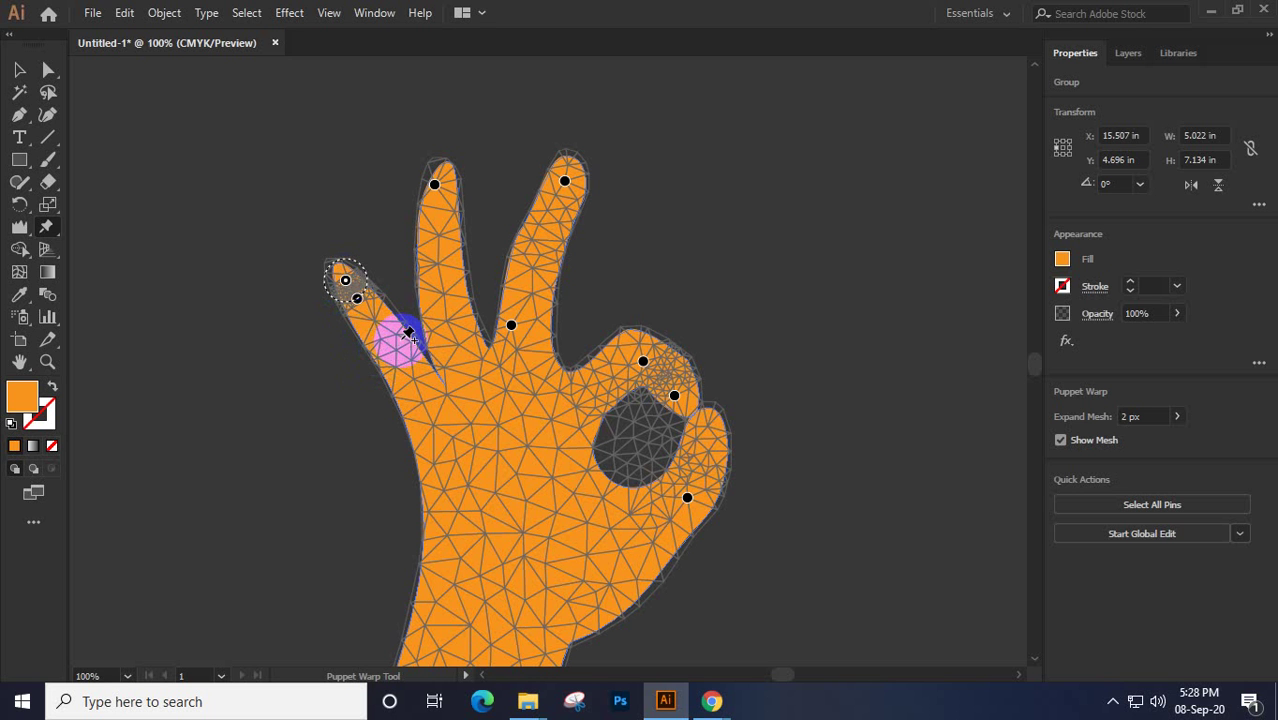
{"action": "left_click", "coordinate": [379, 352]}
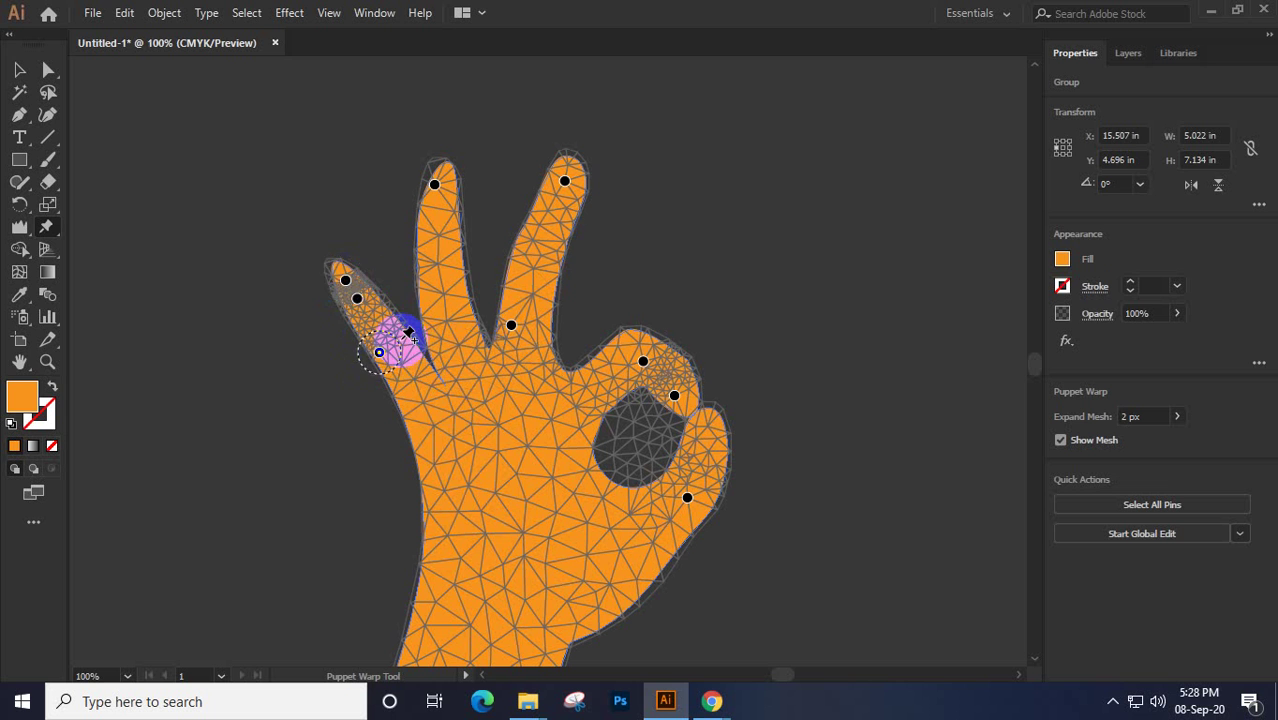
{"action": "left_click", "coordinate": [402, 338]}
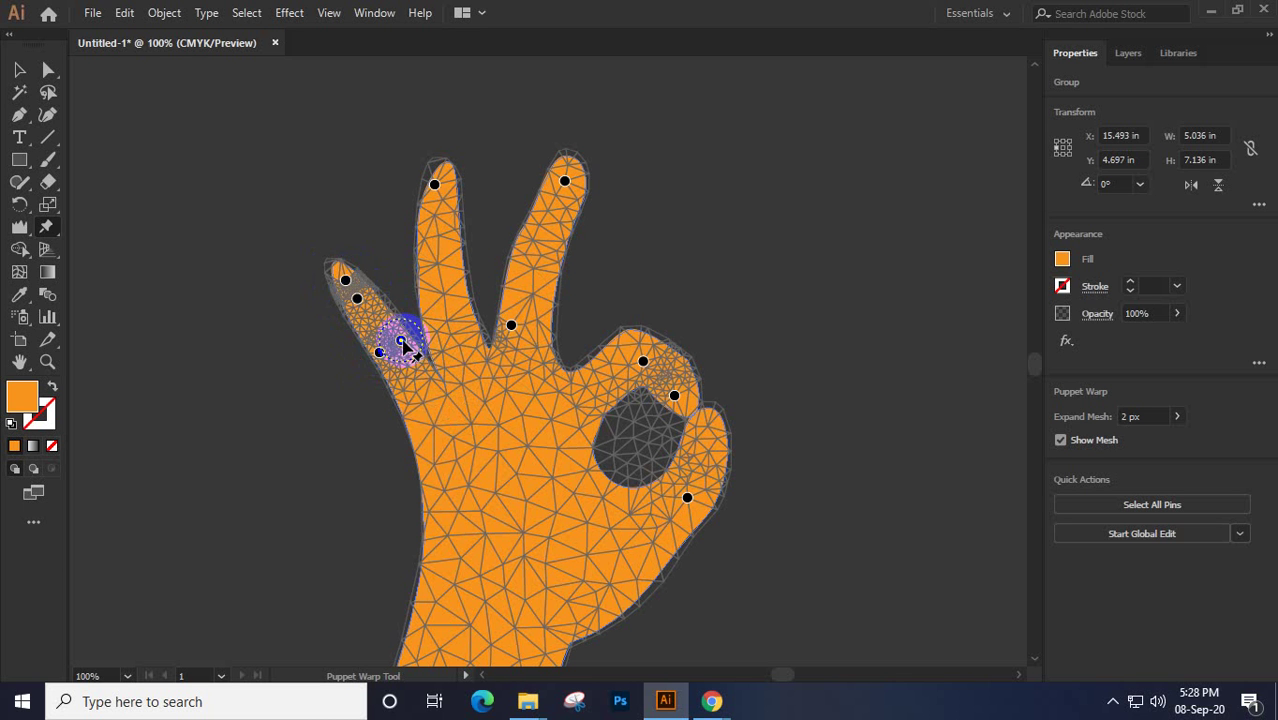
Add more pins on the leftmost finger and bend it slightly left
{"action": "left_click", "coordinate": [379, 354]}
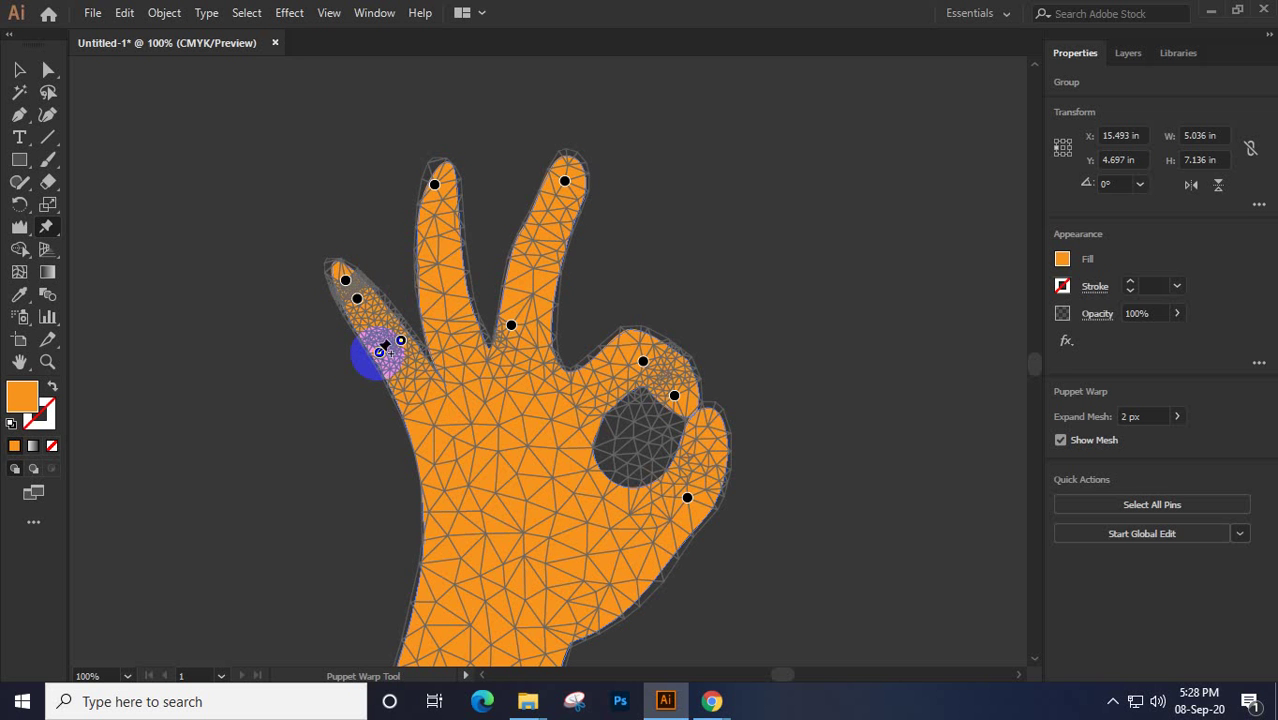
{"action": "mouse_move", "coordinate": [380, 352]}
{"action": "left_mouse_down"}
{"action": "mouse_move", "coordinate": [395, 356]}
{"action": "mouse_move", "coordinate": [364, 355]}
{"action": "left_mouse_up"}
{"action": "left_click", "coordinate": [345, 280]}
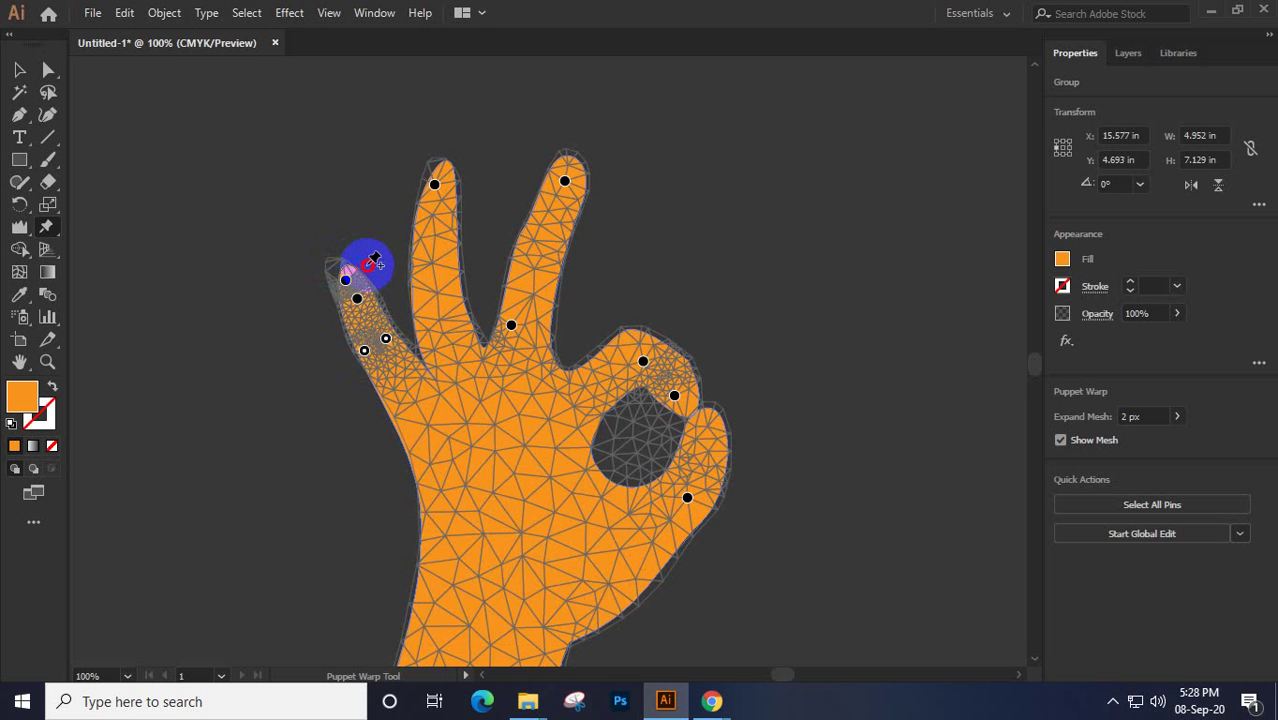
{"action": "left_click", "coordinate": [348, 267]}
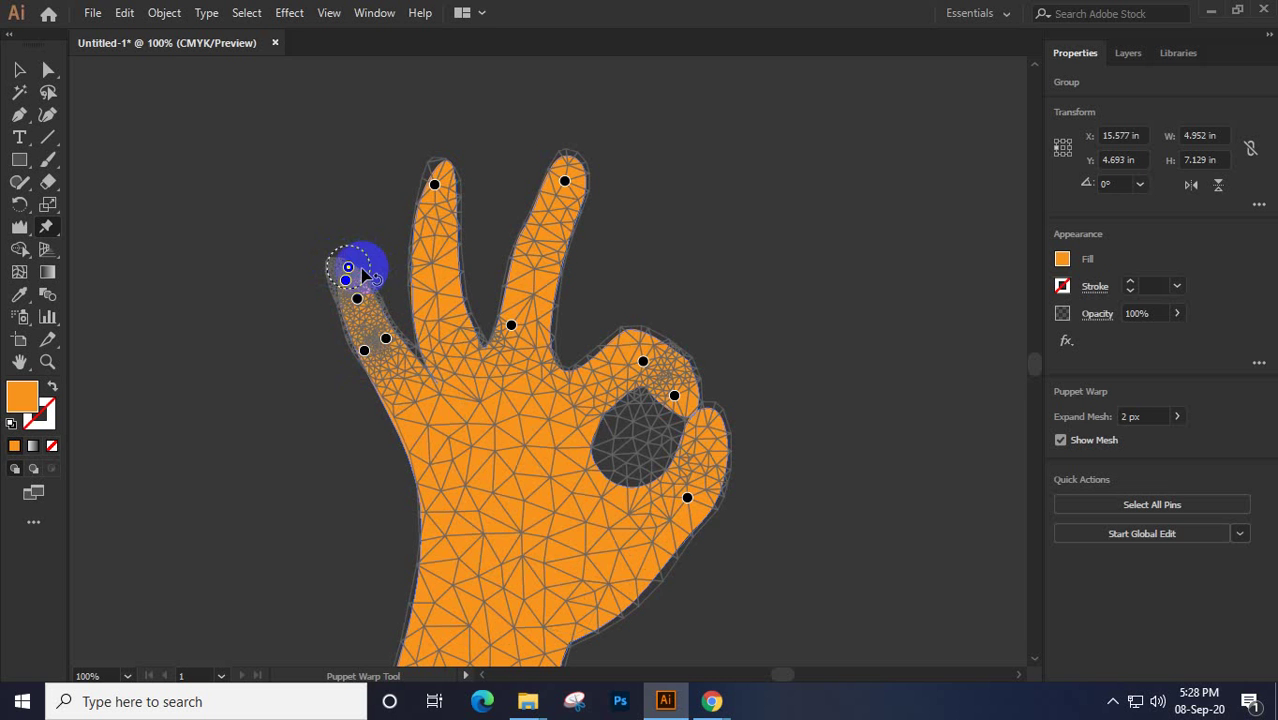
{"action": "left_click", "coordinate": [364, 351]}
{"action": "left_click_drag", "start_coordinate": [388, 343], "coordinate": [376, 342]}
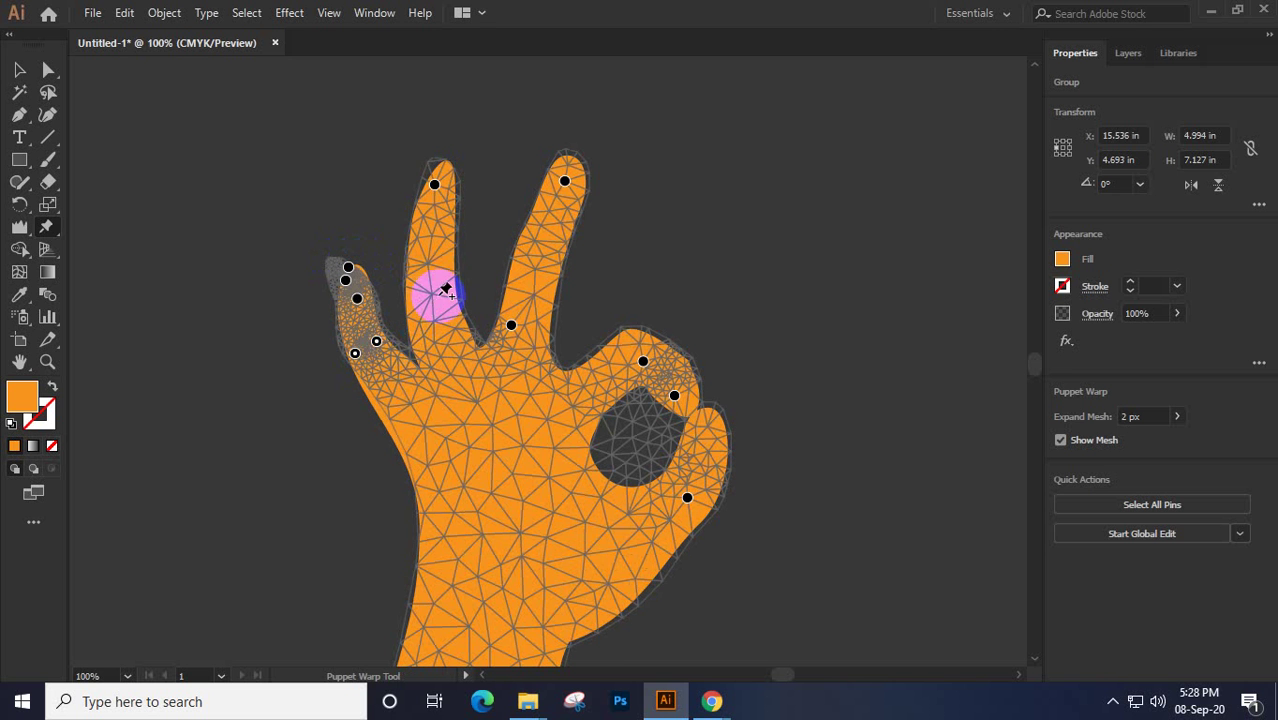
Pin the second and third fingers along their length and bend the third from its base
{"action": "left_click", "coordinate": [441, 296]}
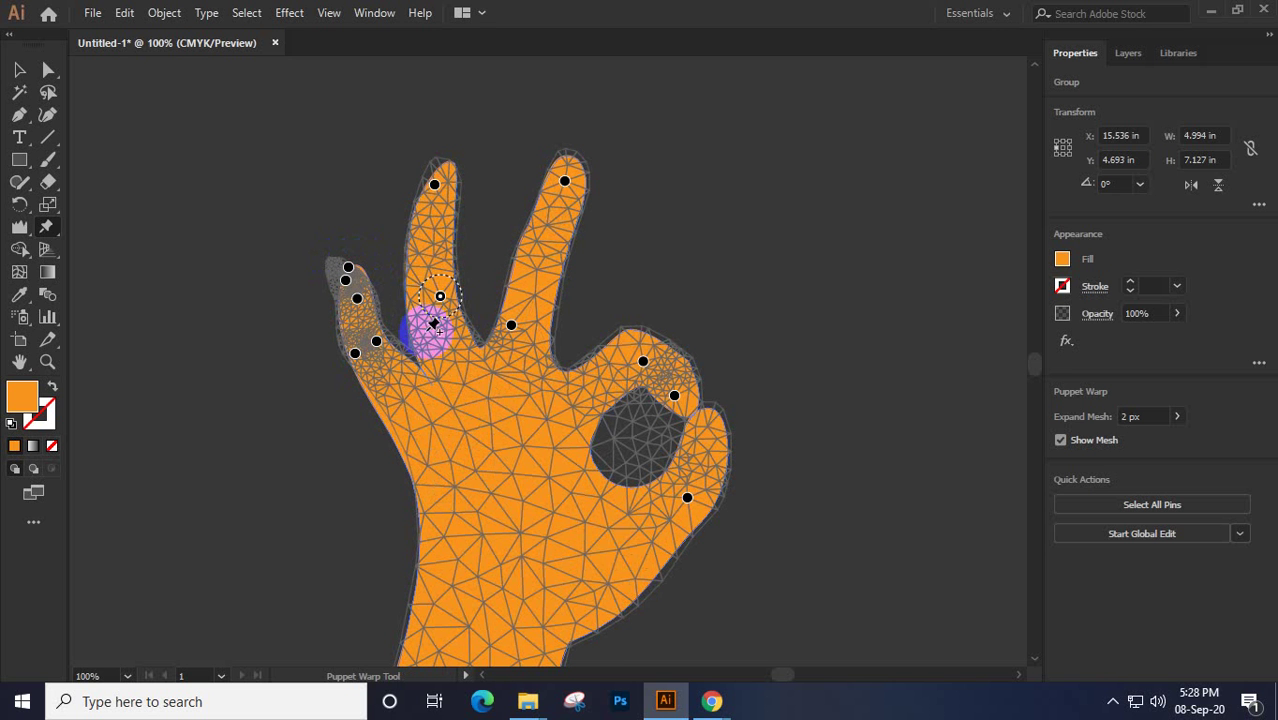
{"action": "left_click", "coordinate": [427, 330]}
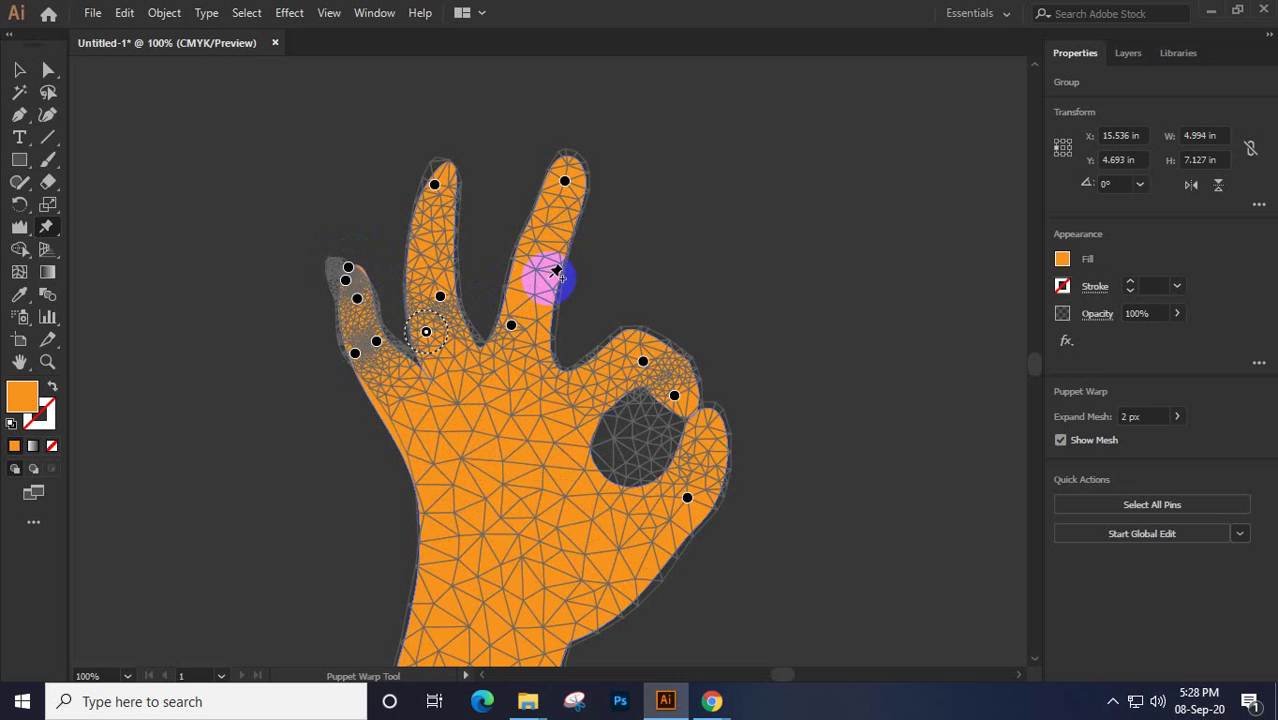
{"action": "left_click", "coordinate": [551, 277]}
{"action": "left_click", "coordinate": [516, 285]}
{"action": "left_click", "coordinate": [549, 278]}
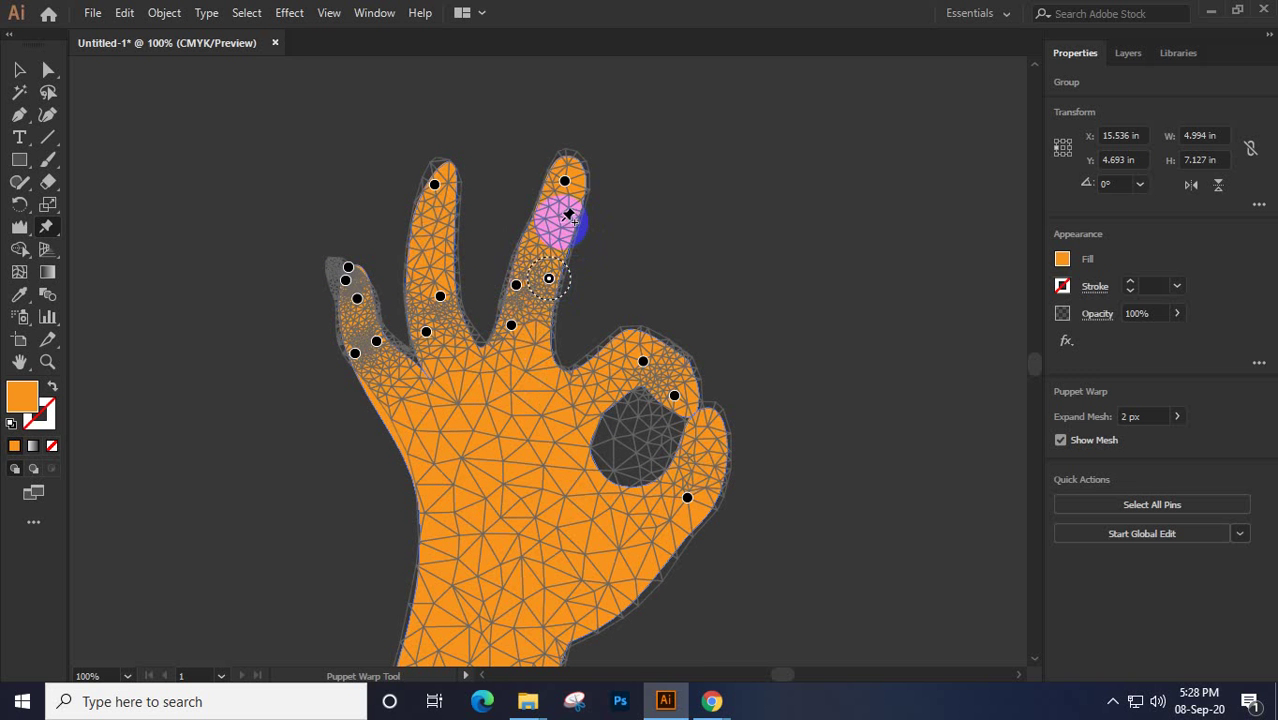
{"action": "left_click", "coordinate": [535, 227]}
{"action": "left_click", "coordinate": [430, 240]}
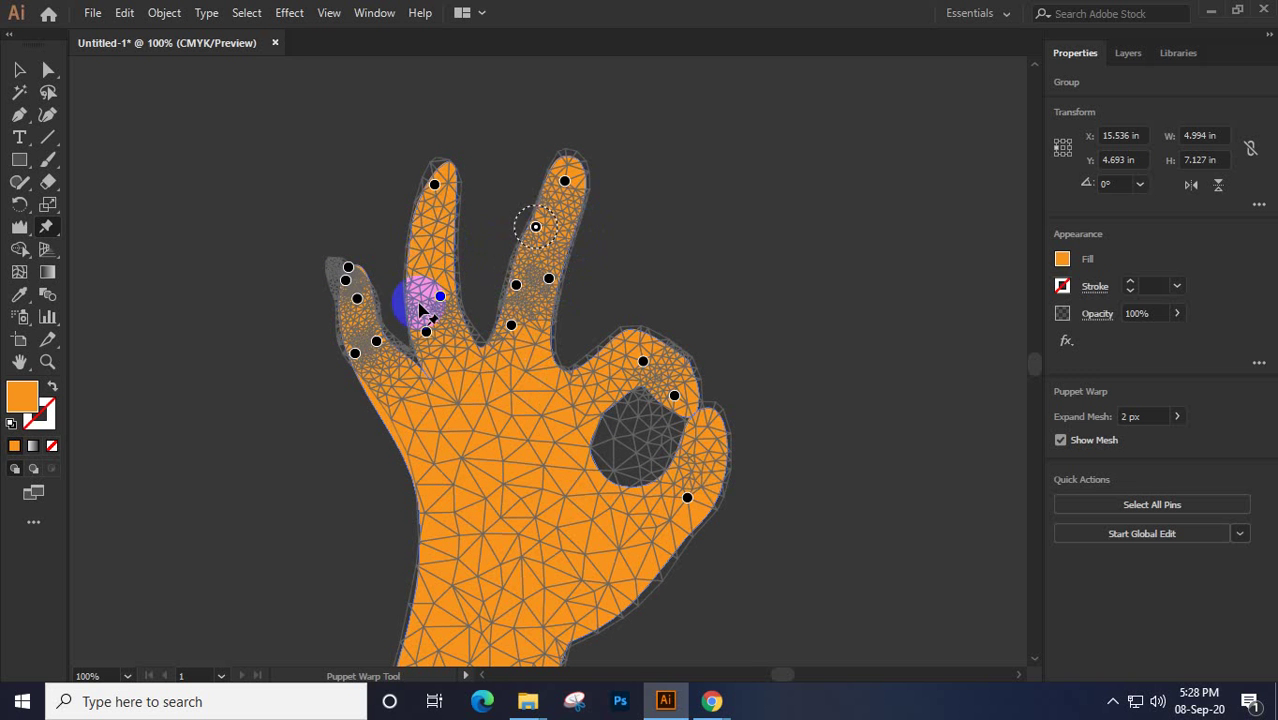
{"action": "left_click", "coordinate": [512, 325]}
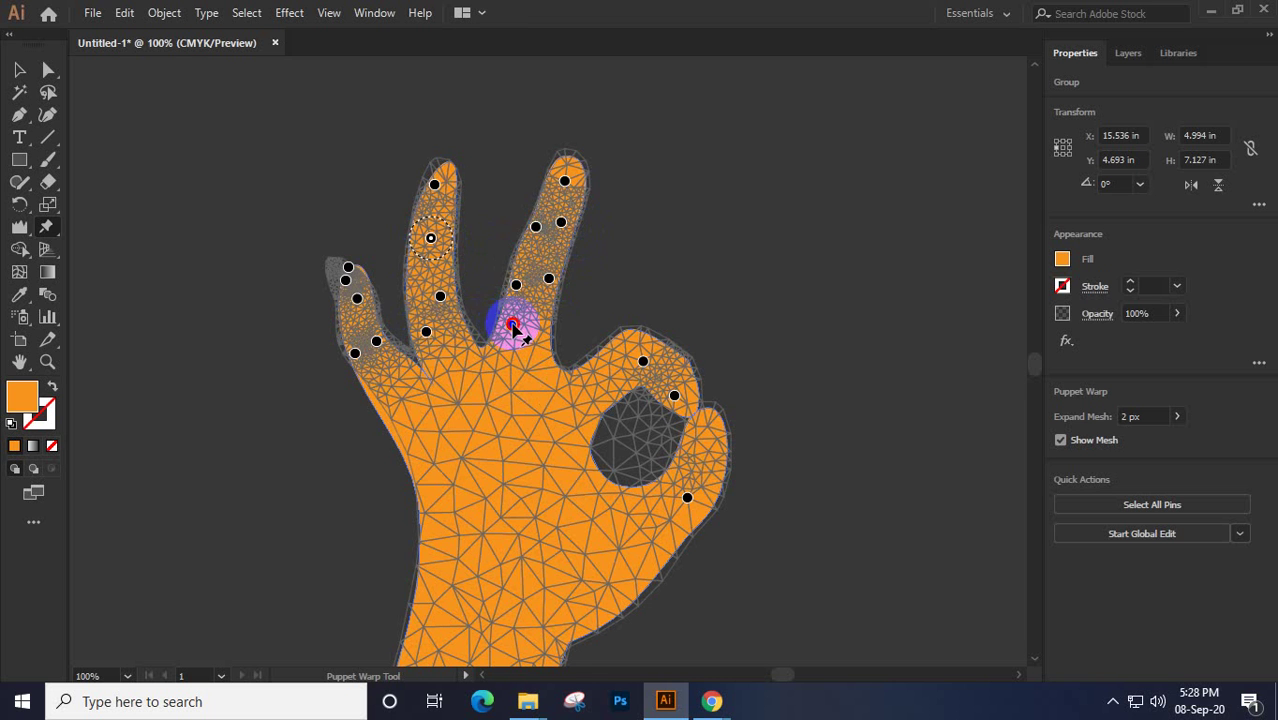
{"action": "mouse_move", "coordinate": [512, 325]}
{"action": "left_mouse_down"}
{"action": "mouse_move", "coordinate": [537, 323]}
{"action": "mouse_move", "coordinate": [505, 331]}
{"action": "mouse_move", "coordinate": [521, 328]}
{"action": "left_mouse_up"}
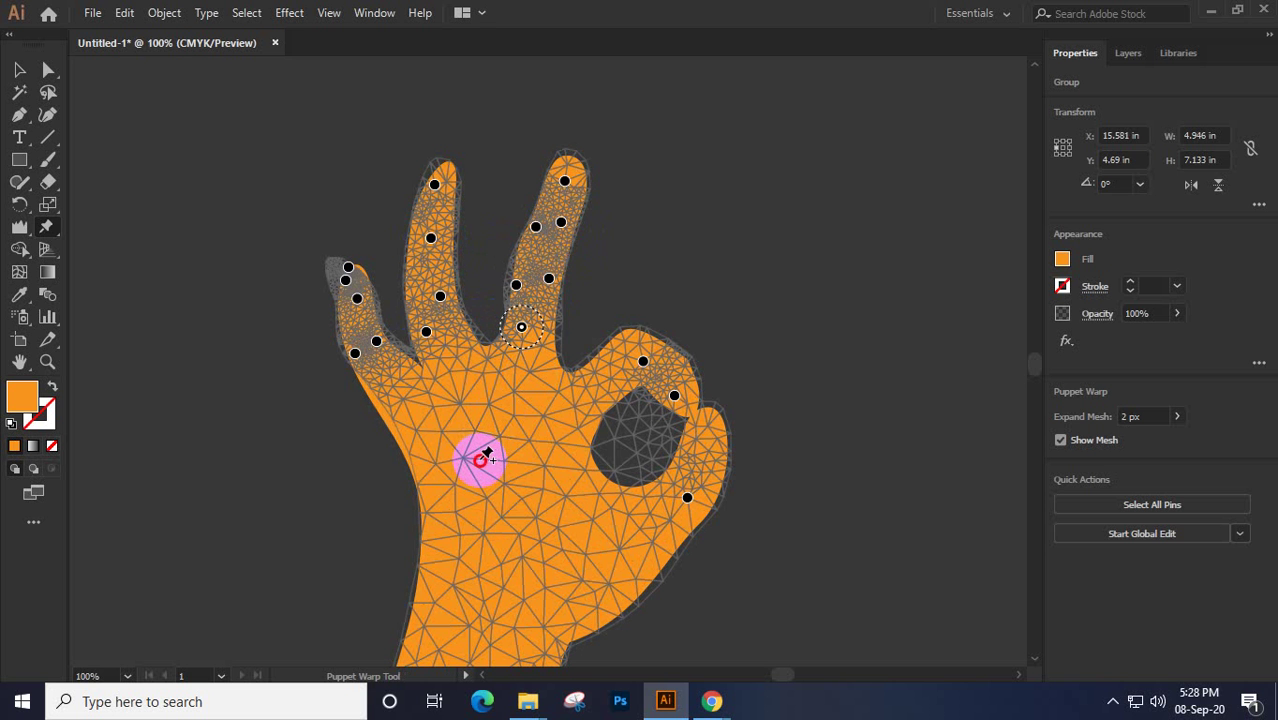
Pin the palm to rotate the lower hand, adjust the thumb tip, then select the warped hand
{"action": "left_click", "coordinate": [480, 450]}
{"action": "left_click_drag", "start_coordinate": [536, 428], "coordinate": [479, 540]}
{"action": "left_click", "coordinate": [704, 421]}
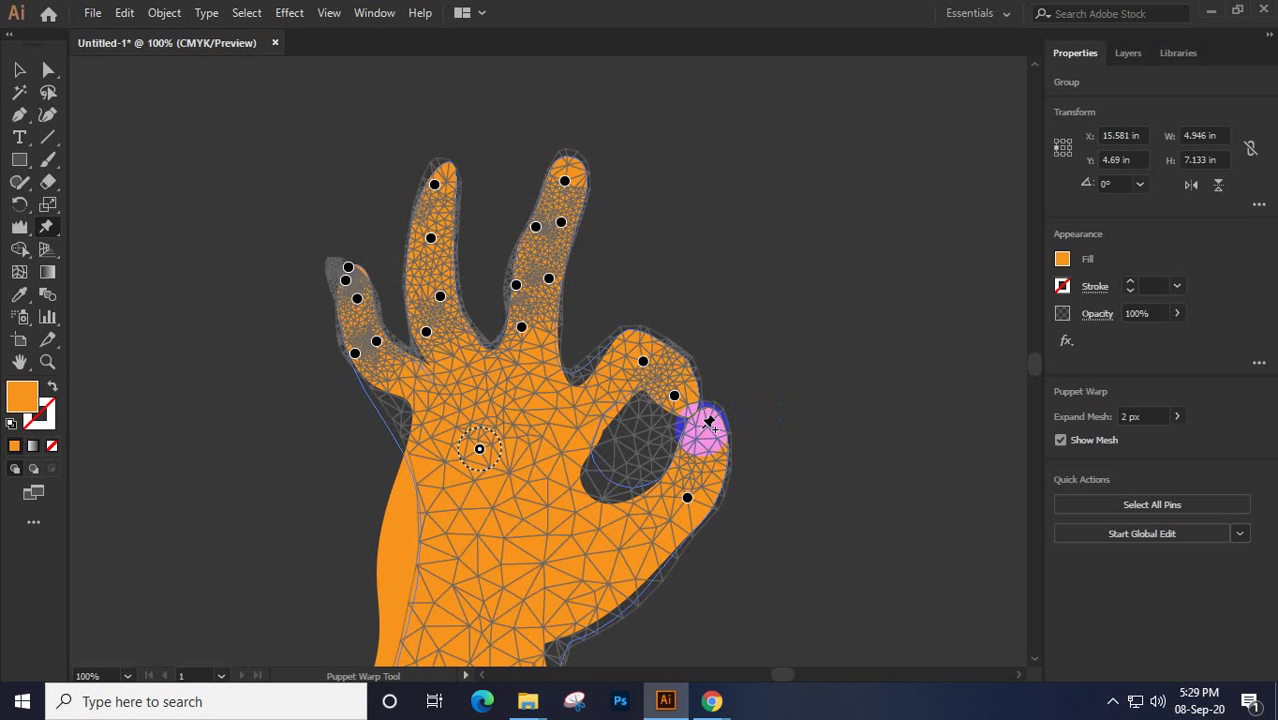
{"action": "left_click_drag", "start_coordinate": [707, 424], "coordinate": [716, 432]}
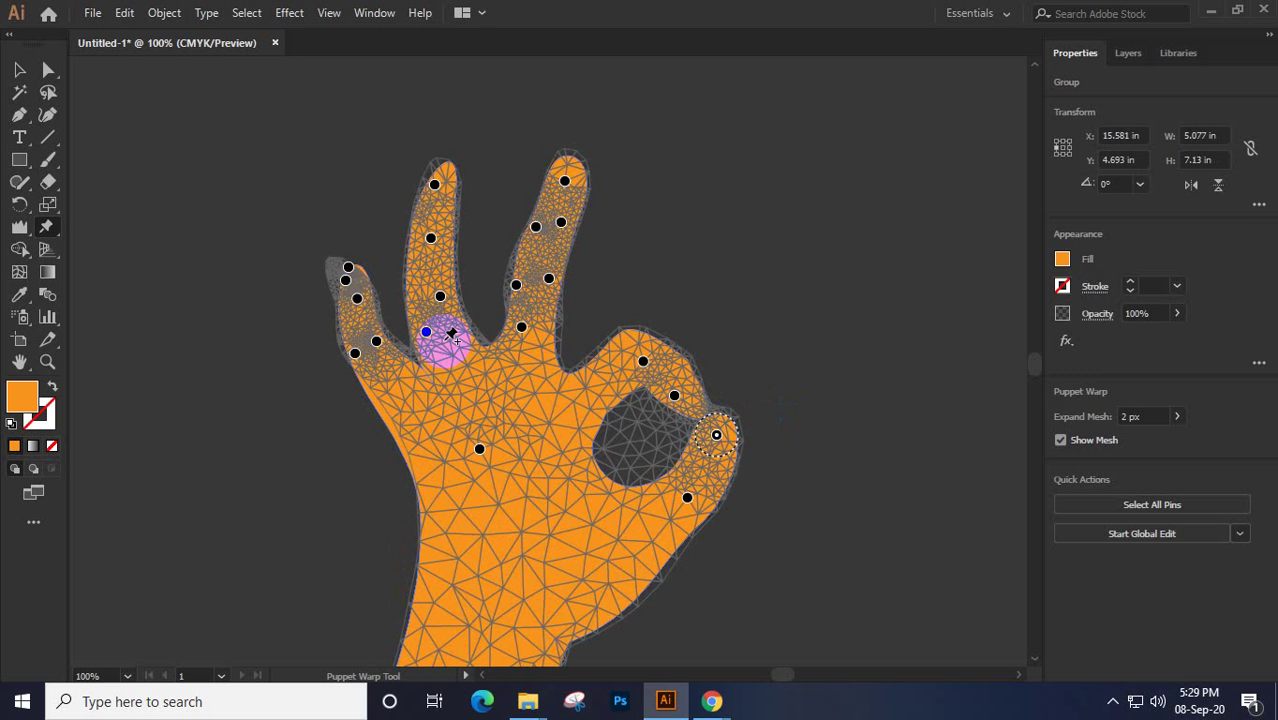
{"action": "left_click", "coordinate": [15, 70]}
{"action": "left_click", "coordinate": [450, 300]}
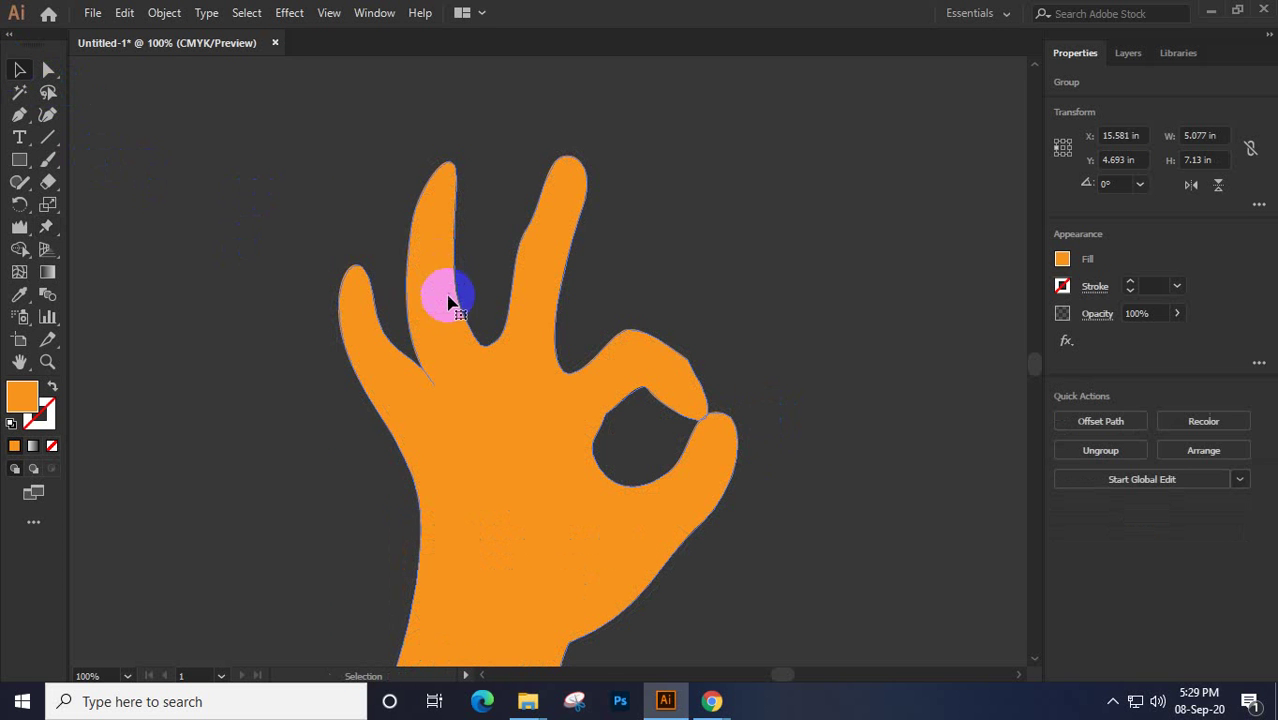
Marquee-select the whole warped hand group and delete it
{"action": "left_click_drag", "start_coordinate": [452, 303], "coordinate": [480, 356]}
{"action": "left_click_drag", "start_coordinate": [185, 157], "coordinate": [598, 585]}
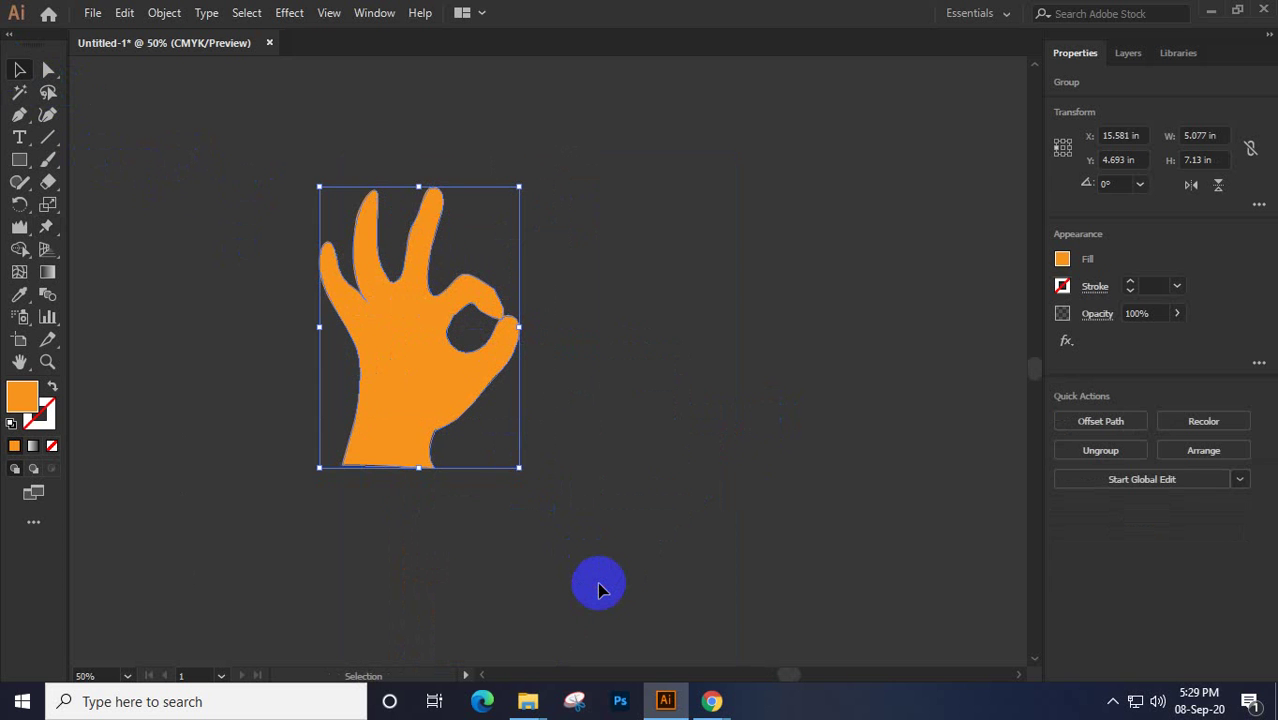
{"action": "key", "text": "Delete"}
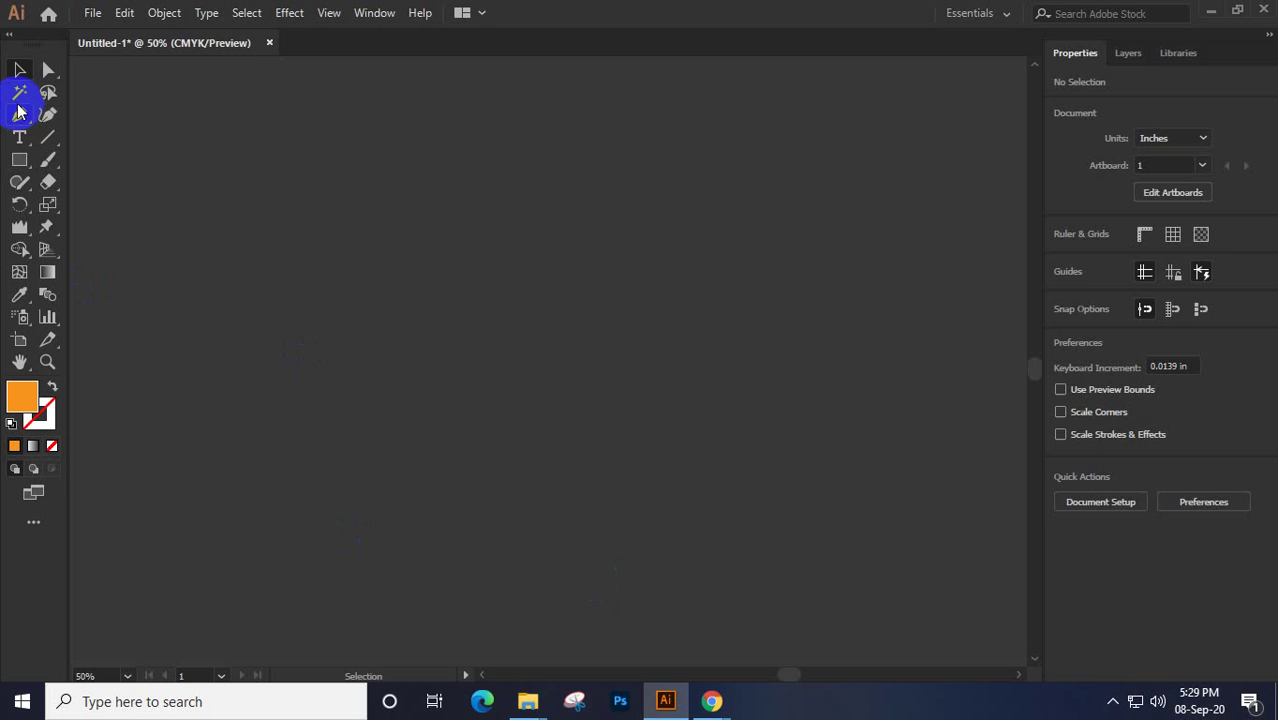
Draw a tall orange rectangle and place a duplicate to its right
{"action": "left_click", "coordinate": [19, 161]}
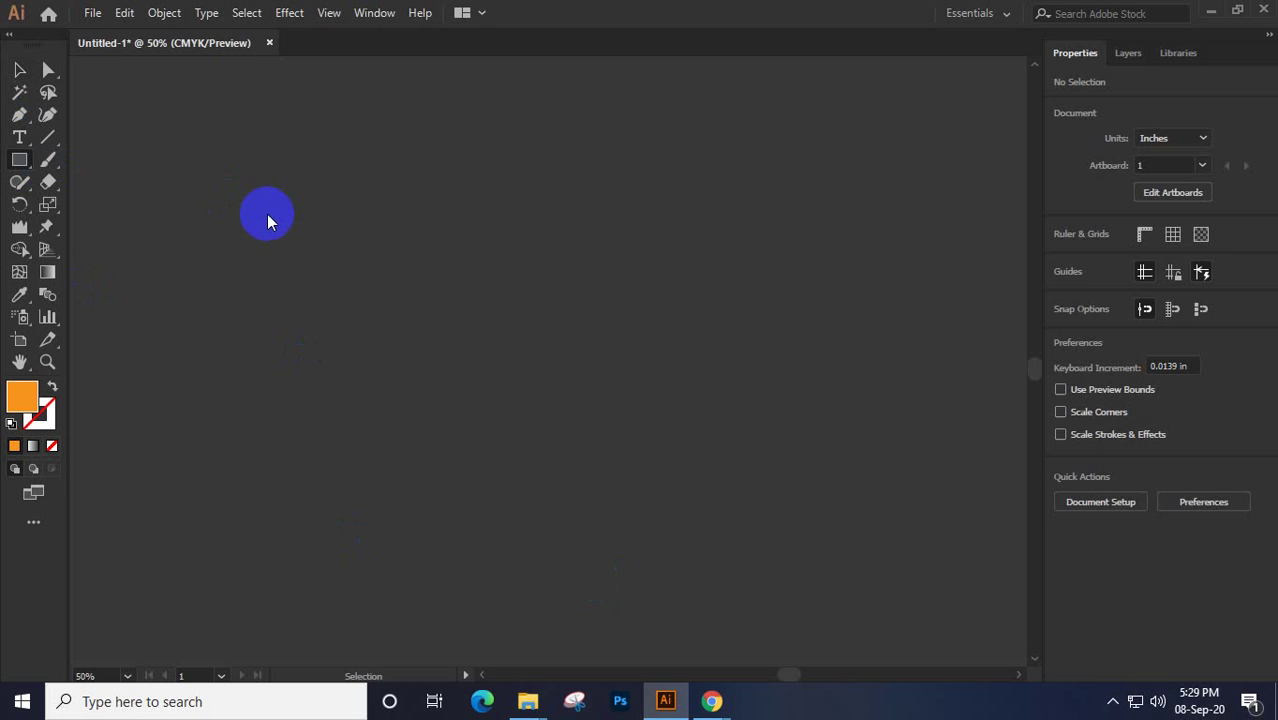
{"action": "left_click_drag", "start_coordinate": [341, 165], "coordinate": [459, 581]}
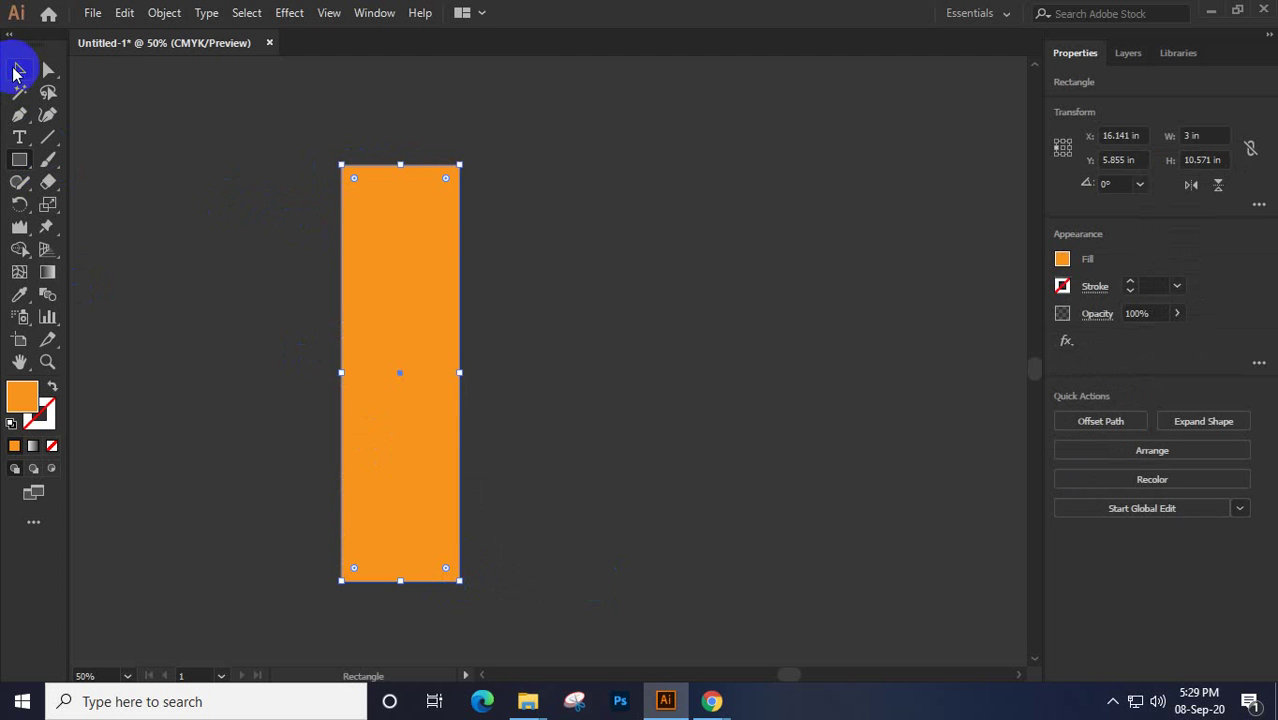
{"action": "left_click", "coordinate": [19, 69]}
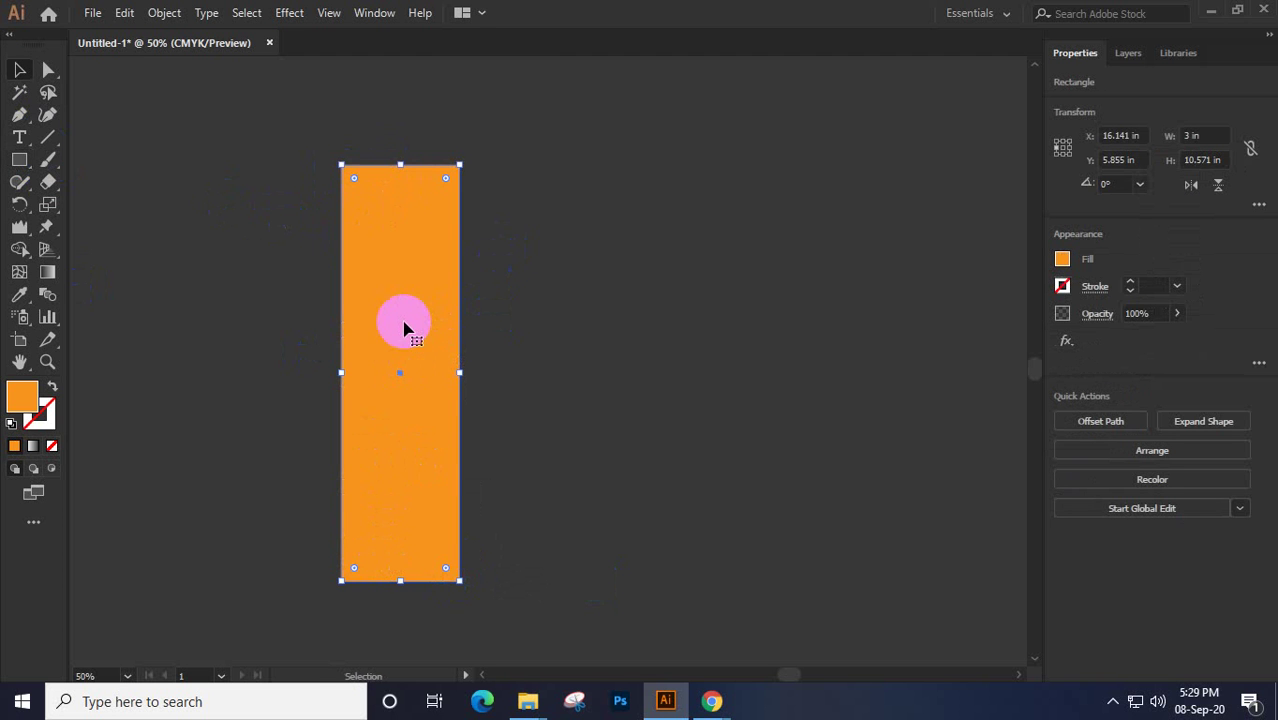
{"action": "left_click_drag", "start_coordinate": [404, 328], "coordinate": [537, 342]}
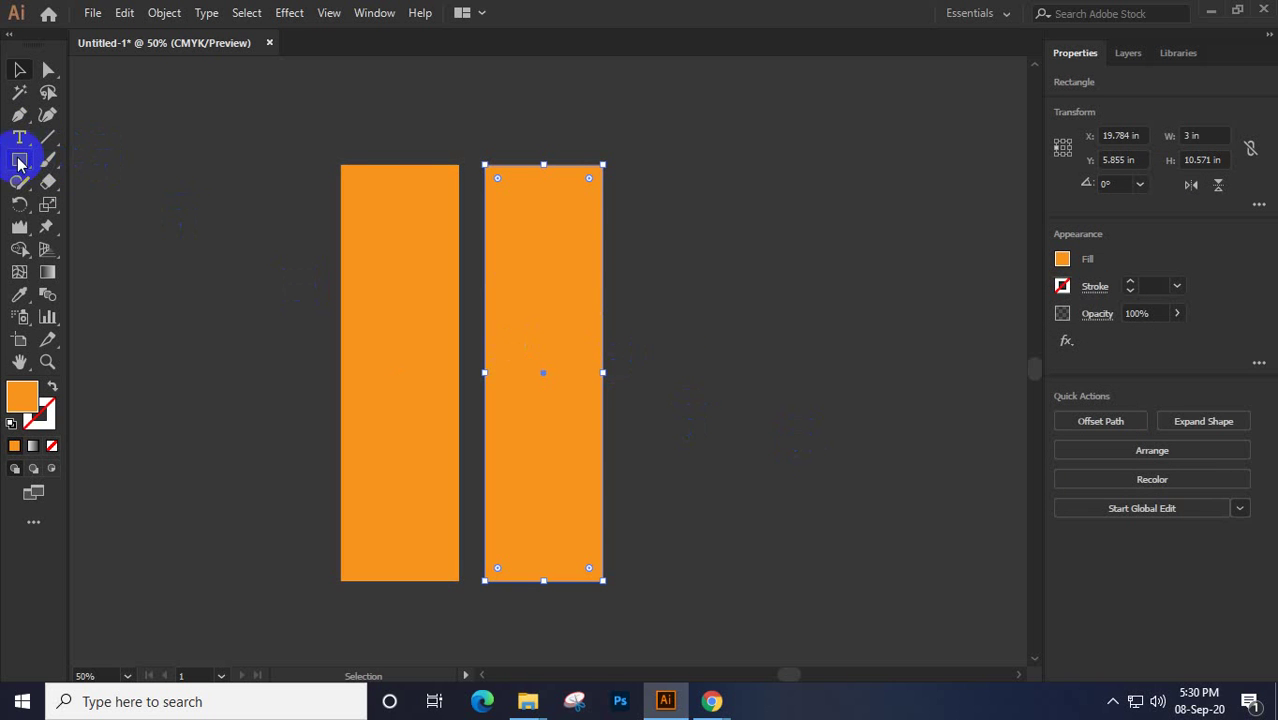
Add a short arm to the second bar, copy the bar-and-arm pair further right, and select the middle pair
{"action": "left_click", "coordinate": [19, 163]}
{"action": "left_click_drag", "start_coordinate": [591, 326], "coordinate": [683, 367]}
{"action": "left_click", "coordinate": [18, 74]}
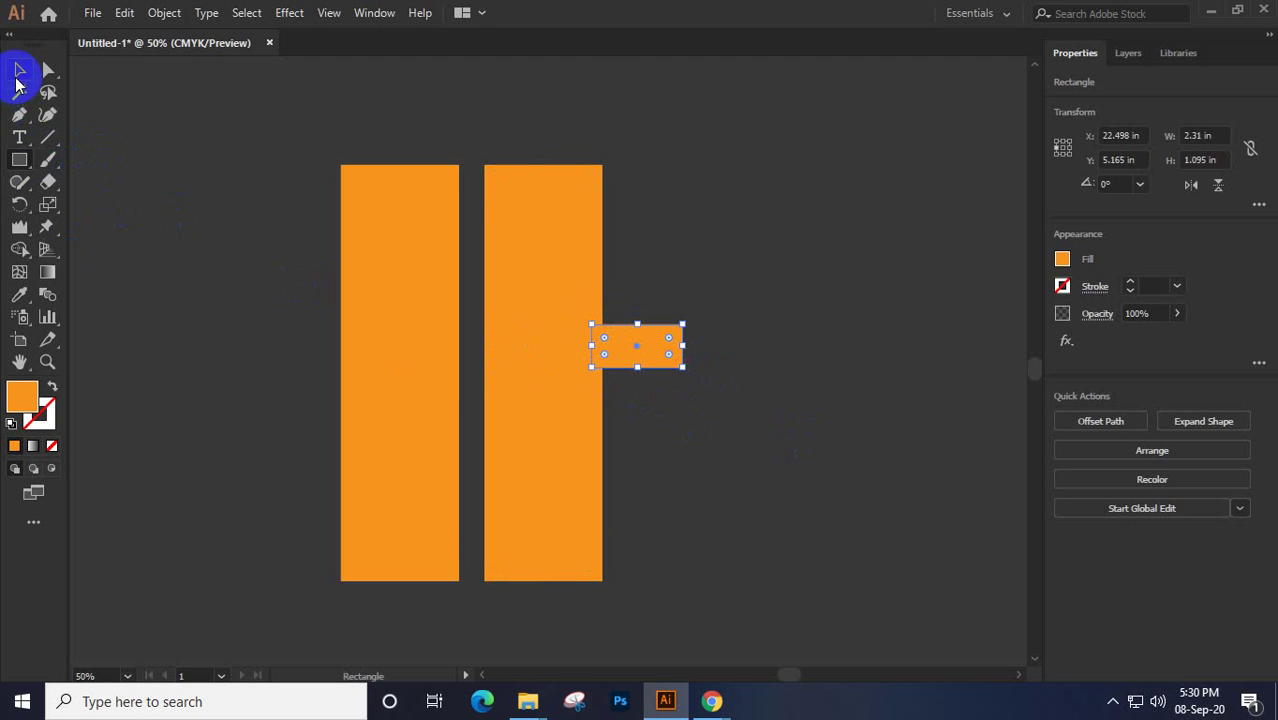
{"action": "left_click_drag", "start_coordinate": [521, 117], "coordinate": [632, 553]}
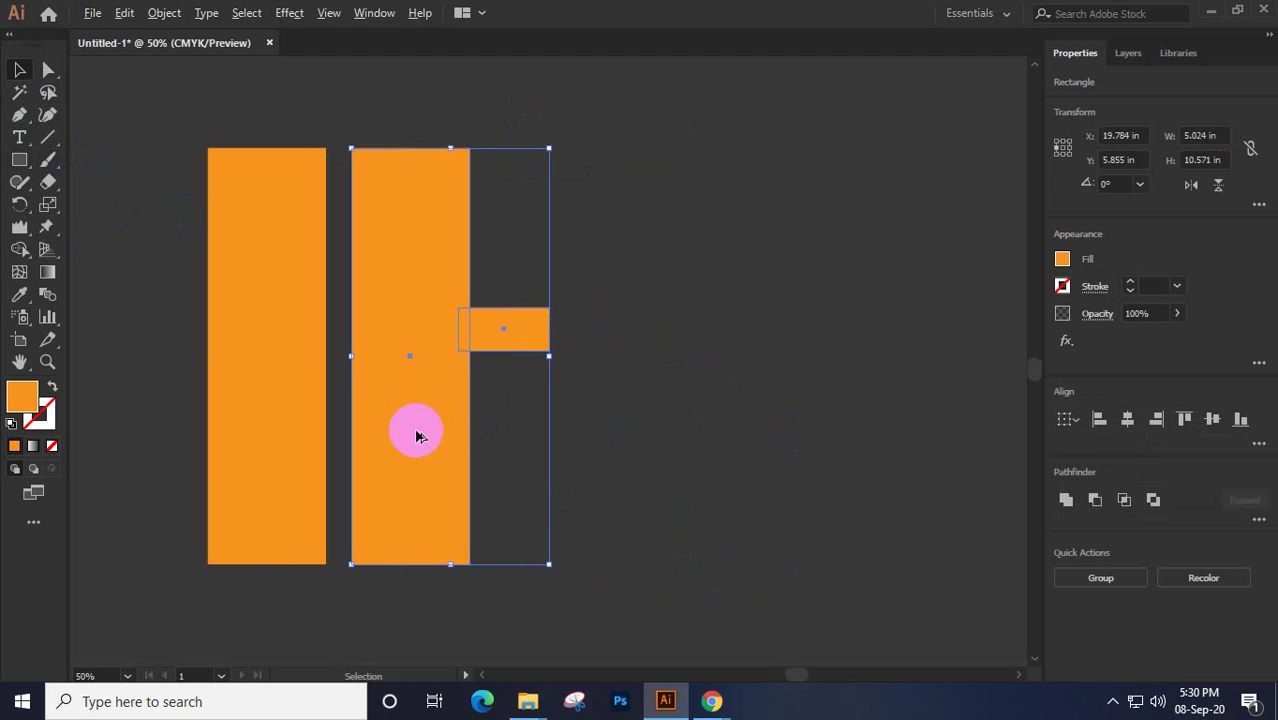
{"action": "left_click_drag", "start_coordinate": [418, 435], "coordinate": [667, 460]}
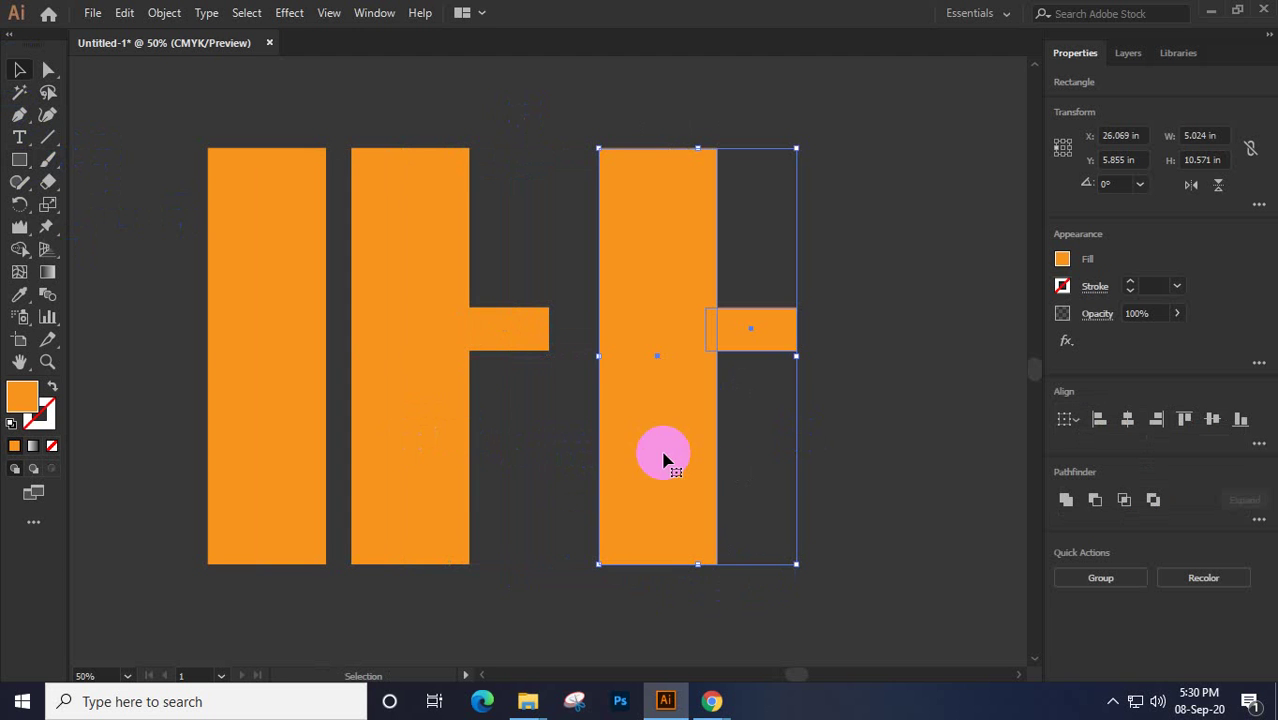
{"action": "left_click", "coordinate": [478, 323]}
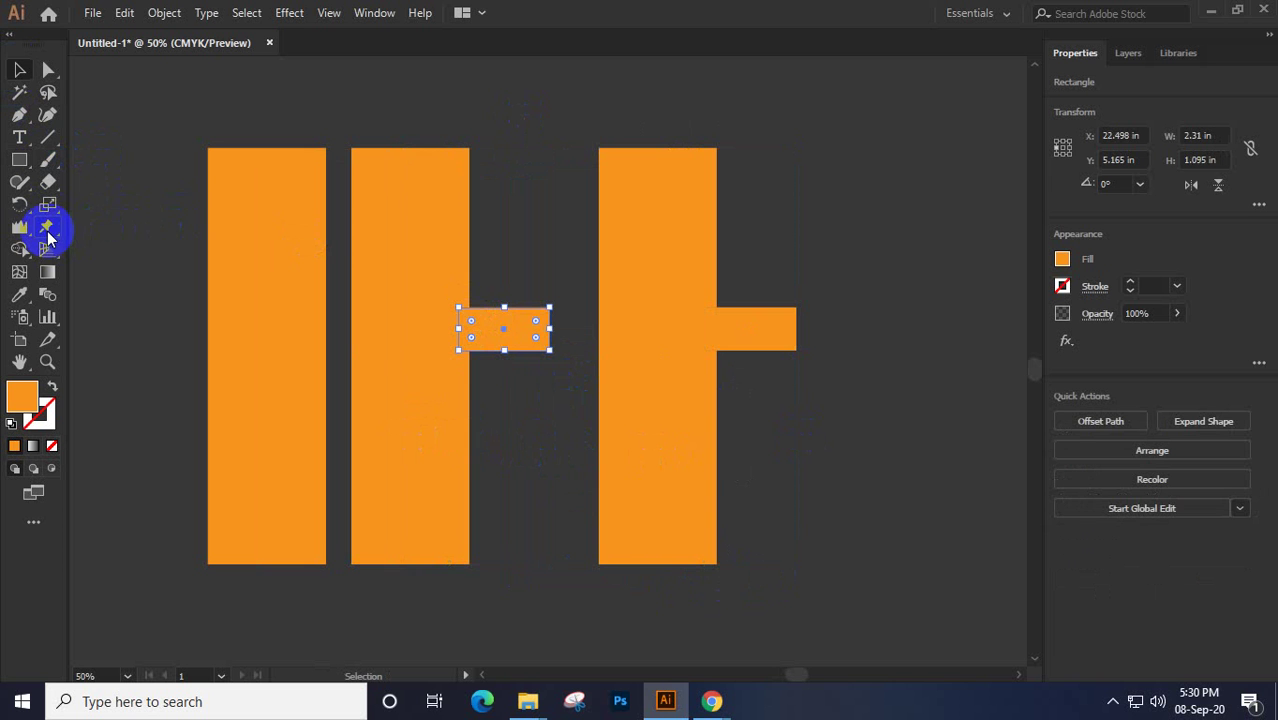
{"action": "left_click_drag", "start_coordinate": [408, 120], "coordinate": [532, 652]}
Puppet-warp the middle bar's arm so its tip droops downward
{"action": "left_click", "coordinate": [47, 226]}
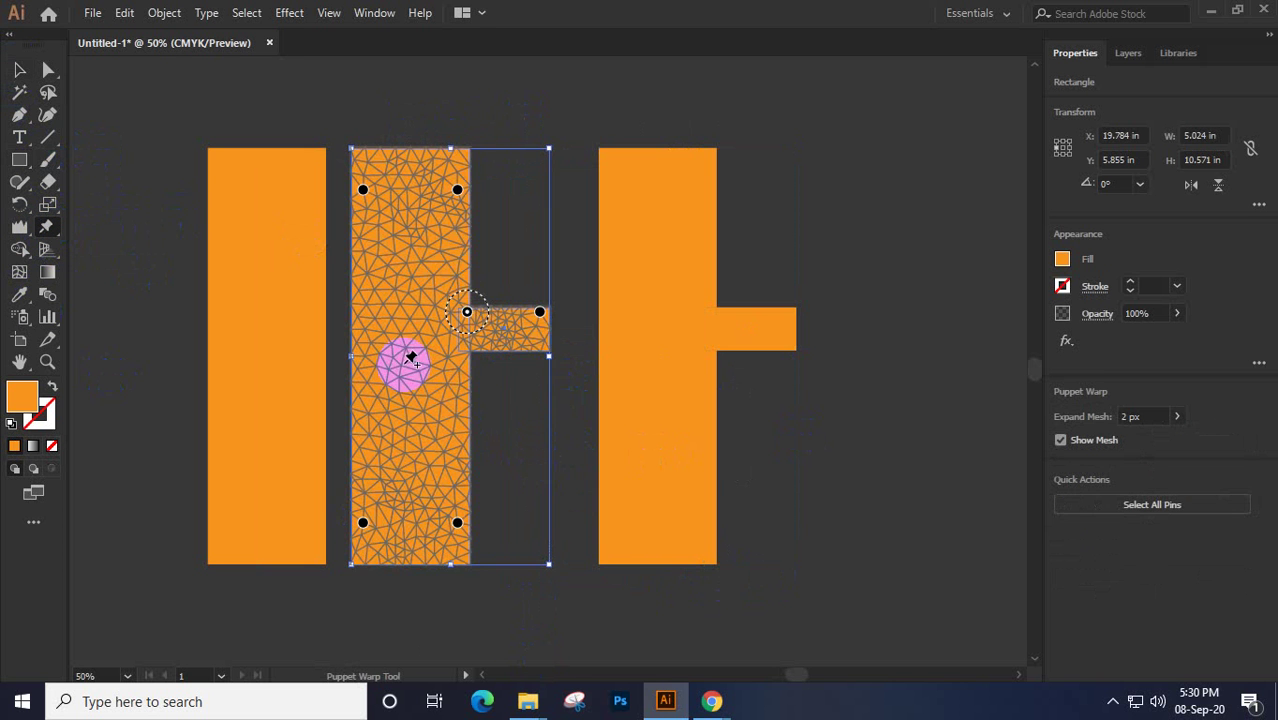
{"action": "left_click", "coordinate": [540, 316]}
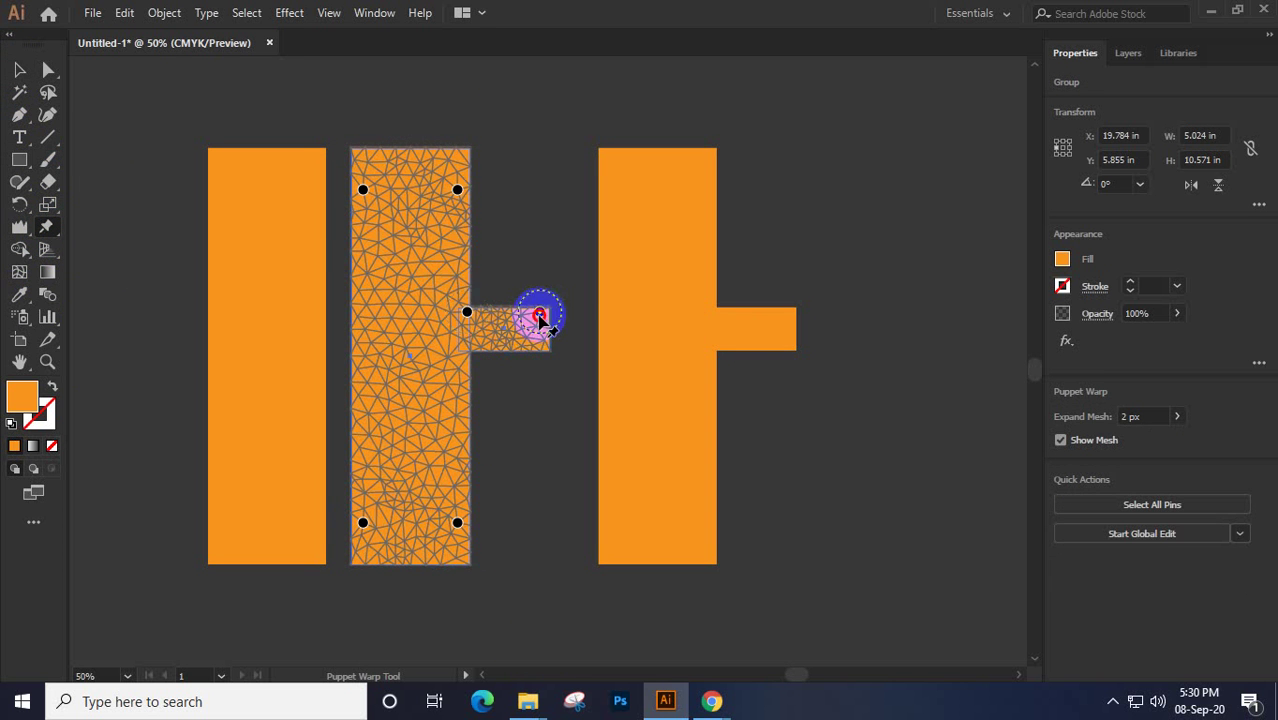
{"action": "left_click_drag", "start_coordinate": [540, 316], "coordinate": [548, 343]}
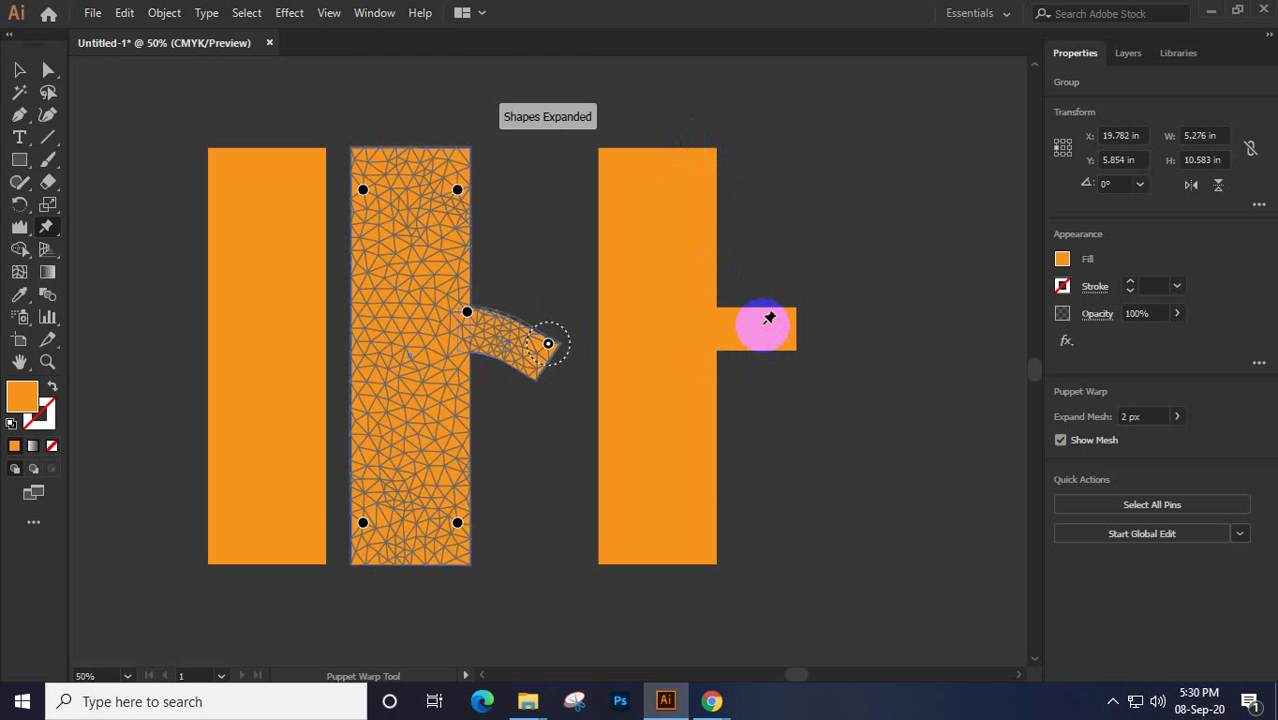
{"action": "key", "text": "v"}
Pin the right bar's arm and bend its tip upward
{"action": "left_click_drag", "start_coordinate": [681, 110], "coordinate": [807, 637]}
{"action": "left_click", "coordinate": [47, 226]}
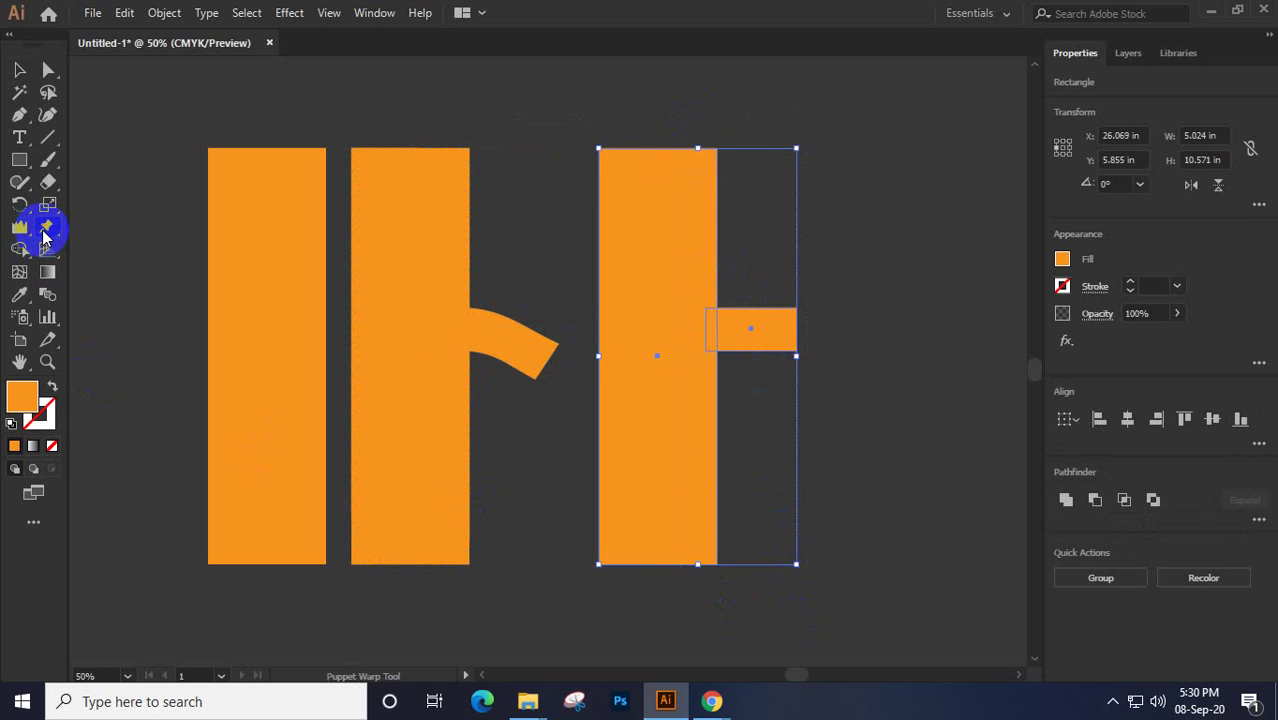
{"action": "left_click", "coordinate": [779, 331]}
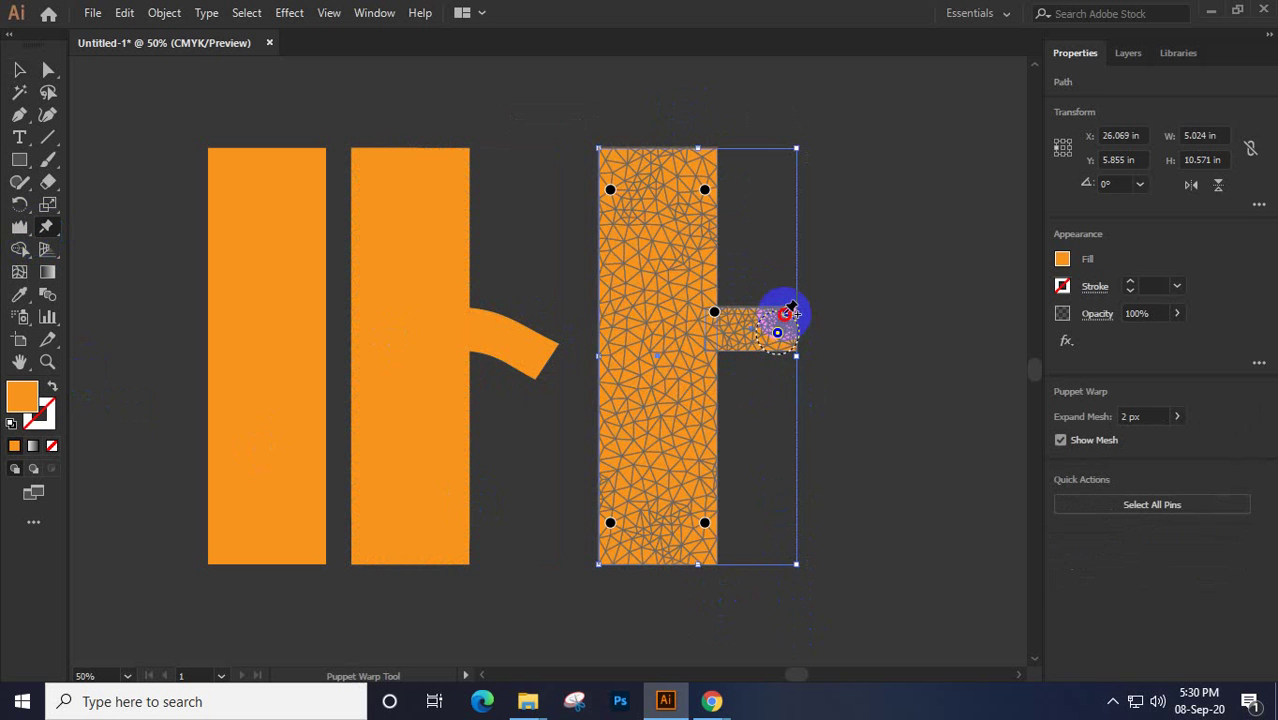
{"action": "left_click", "coordinate": [790, 289]}
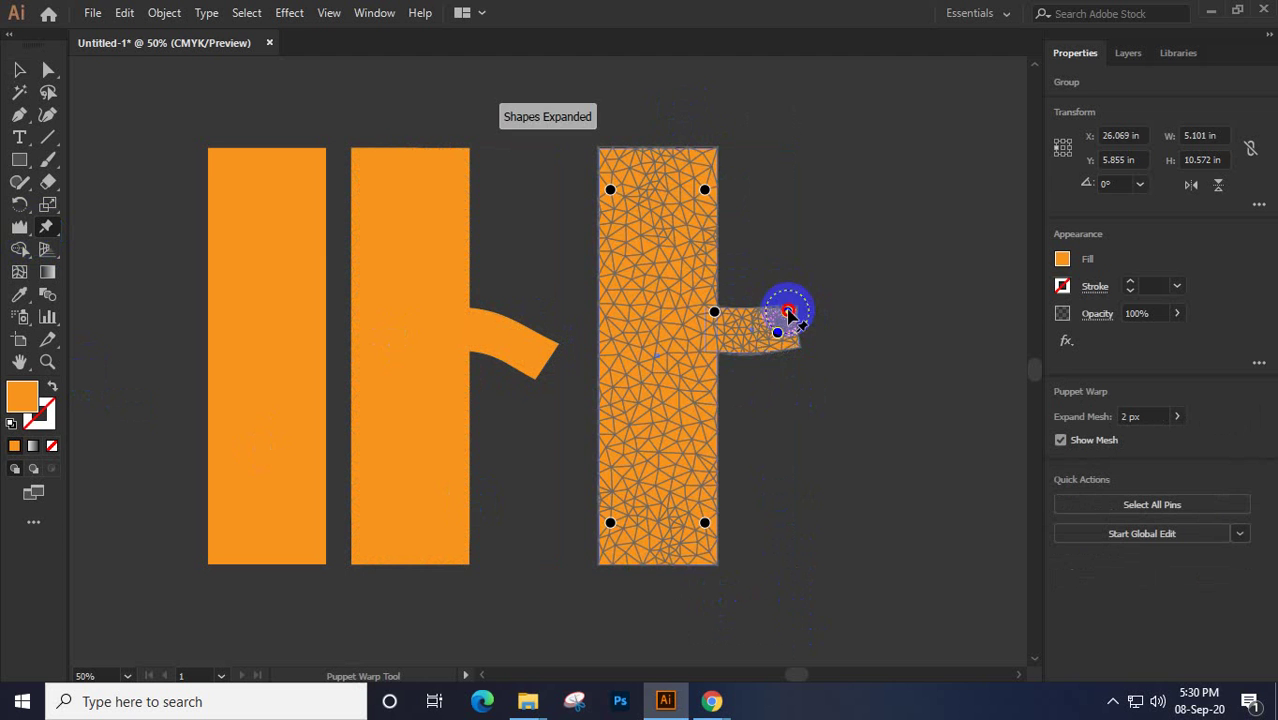
{"action": "mouse_move", "coordinate": [788, 312]}
{"action": "left_mouse_down"}
{"action": "mouse_move", "coordinate": [793, 300]}
{"action": "mouse_move", "coordinate": [781, 323]}
{"action": "left_mouse_up"}
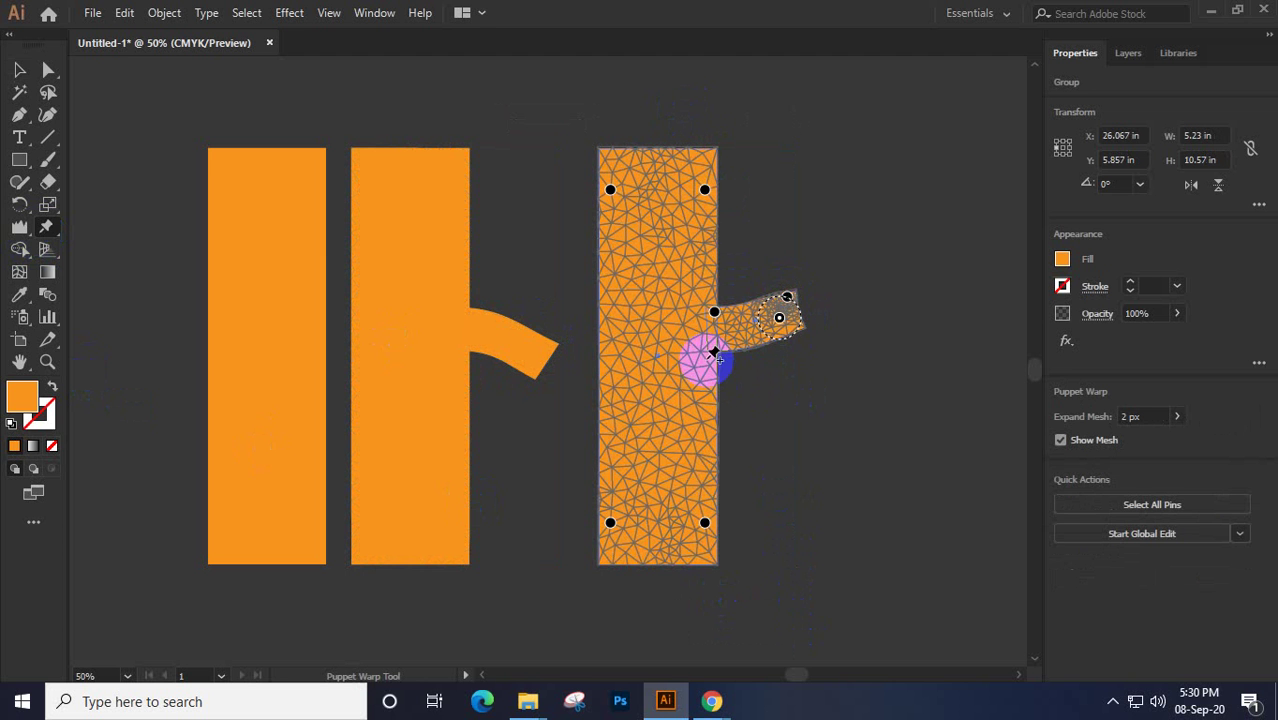
{"action": "left_click", "coordinate": [19, 69]}
Place a copy of the warped shape further right and curl its arm further upward
{"action": "scroll", "coordinate": [757, 355], "scroll_direction": "right", "scroll_amount": 5}
{"action": "scroll", "coordinate": [708, 408], "scroll_direction": "down", "scroll_amount": 2}
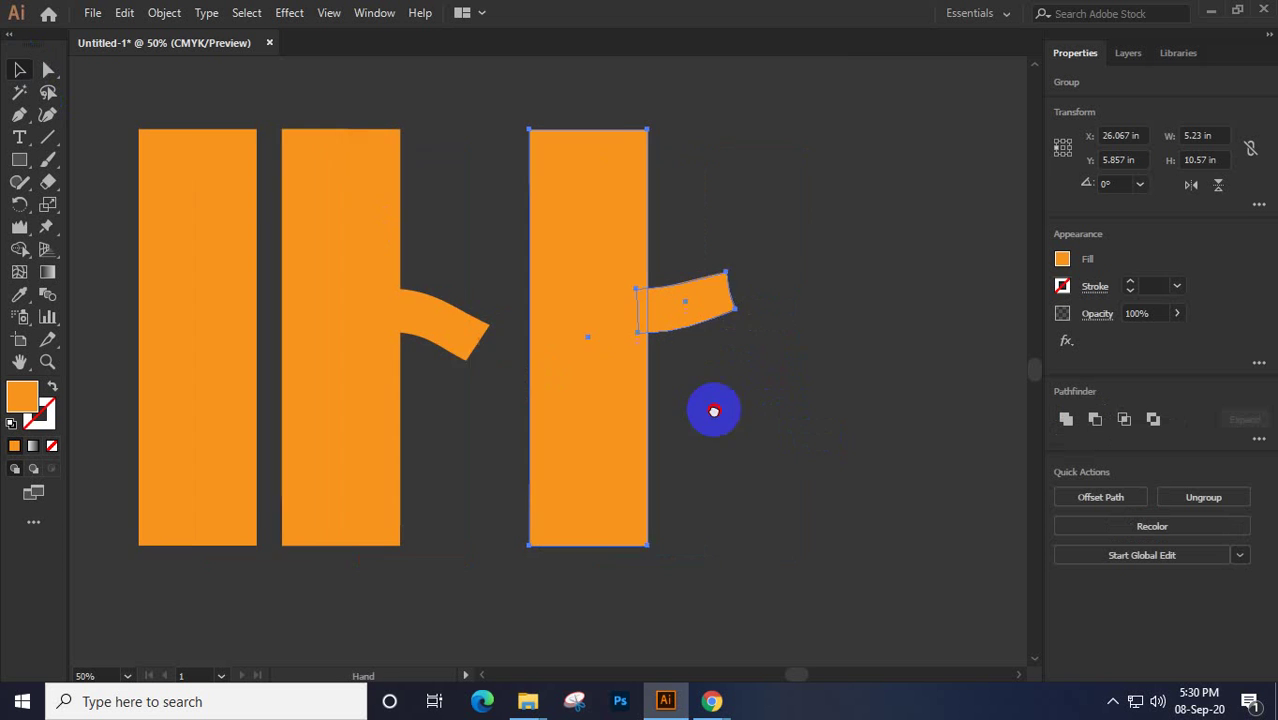
{"action": "left_click_drag", "start_coordinate": [455, 335], "coordinate": [714, 350]}
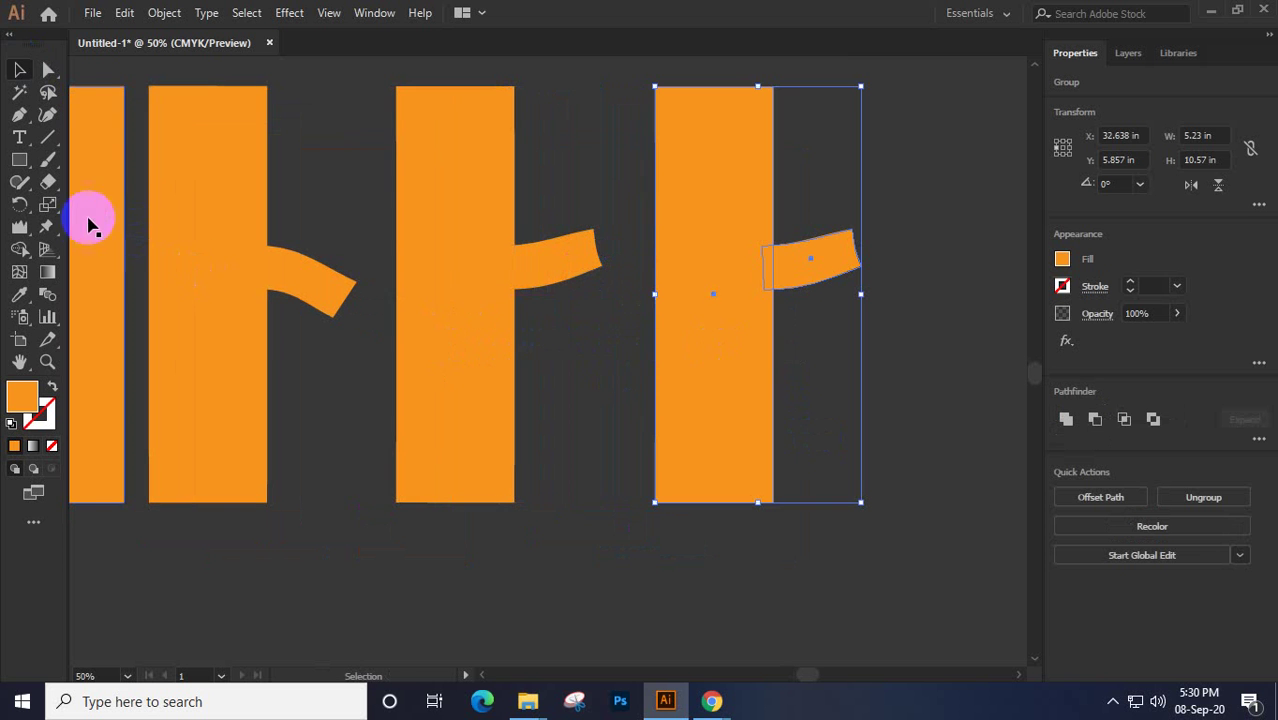
{"action": "left_click", "coordinate": [47, 226]}
{"action": "left_click", "coordinate": [843, 237]}
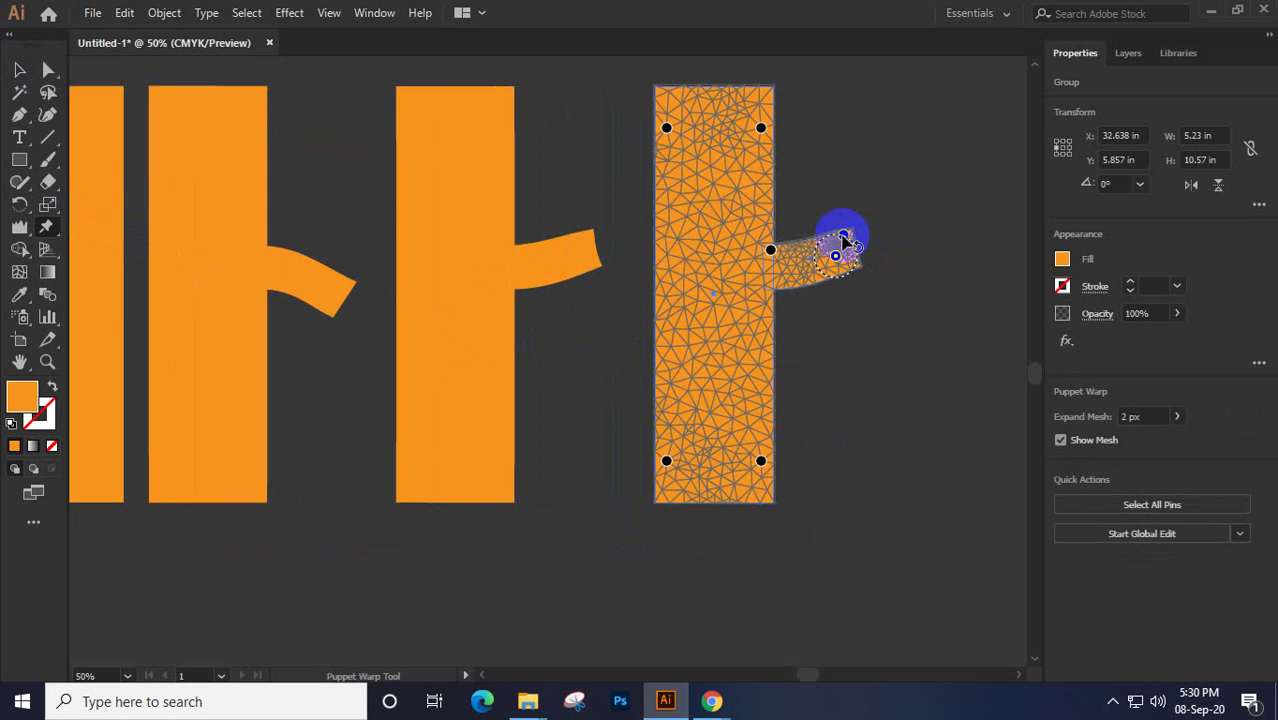
{"action": "mouse_move", "coordinate": [843, 240]}
{"action": "left_mouse_down"}
{"action": "mouse_move", "coordinate": [845, 262]}
{"action": "mouse_move", "coordinate": [833, 260]}
{"action": "left_mouse_up"}
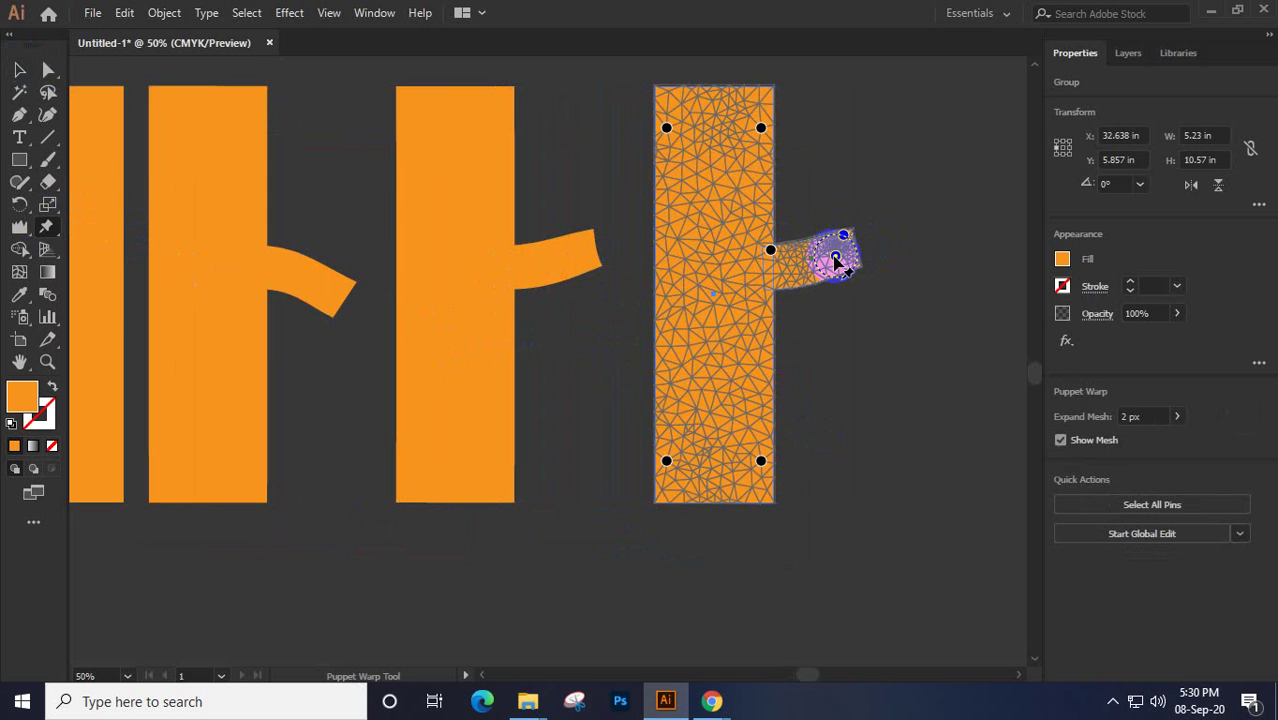
{"action": "left_click", "coordinate": [850, 225]}
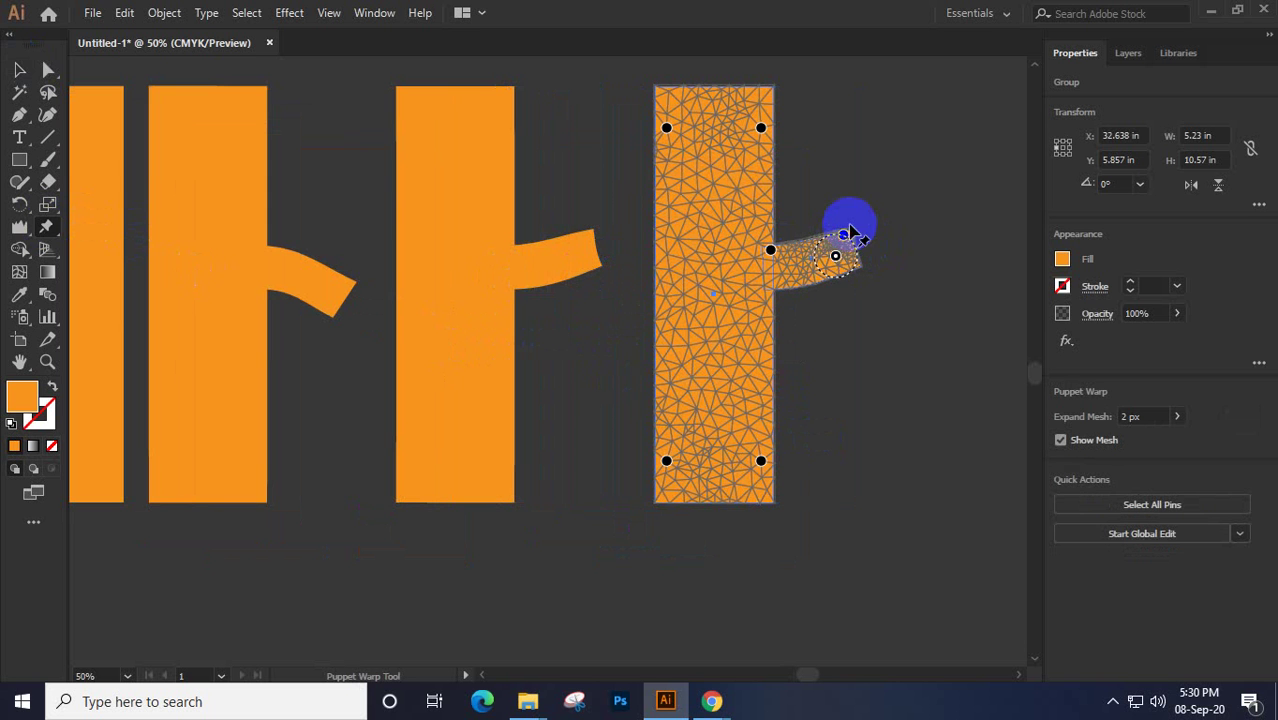
{"action": "left_click", "coordinate": [844, 226]}
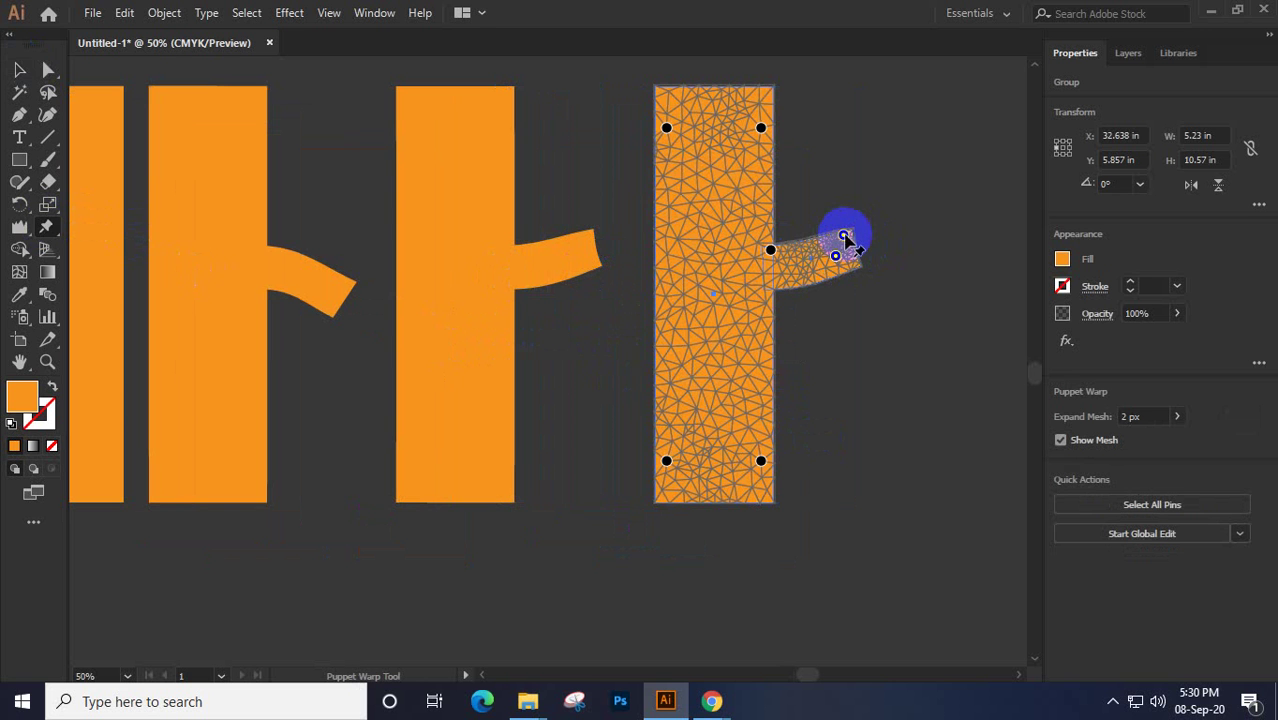
{"action": "left_click_drag", "start_coordinate": [843, 238], "coordinate": [855, 201]}
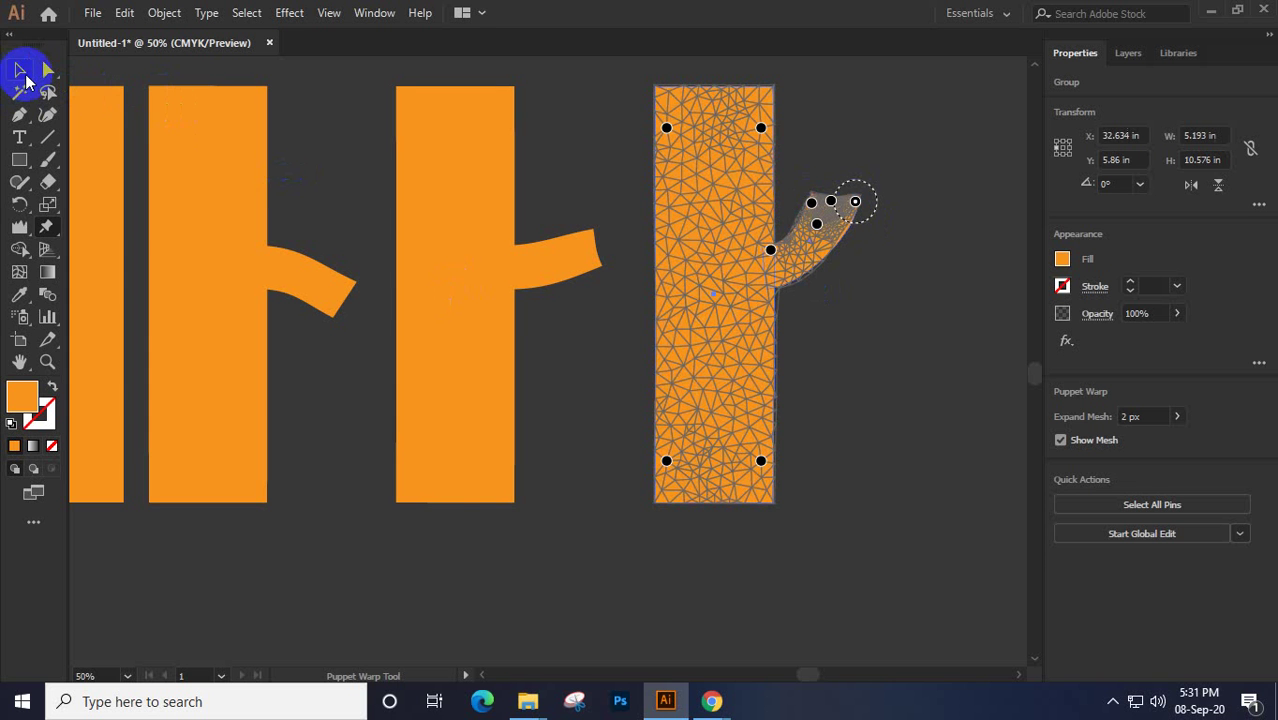
Marquee-select the three warped shapes on the right and delete them
{"action": "left_click", "coordinate": [22, 72]}
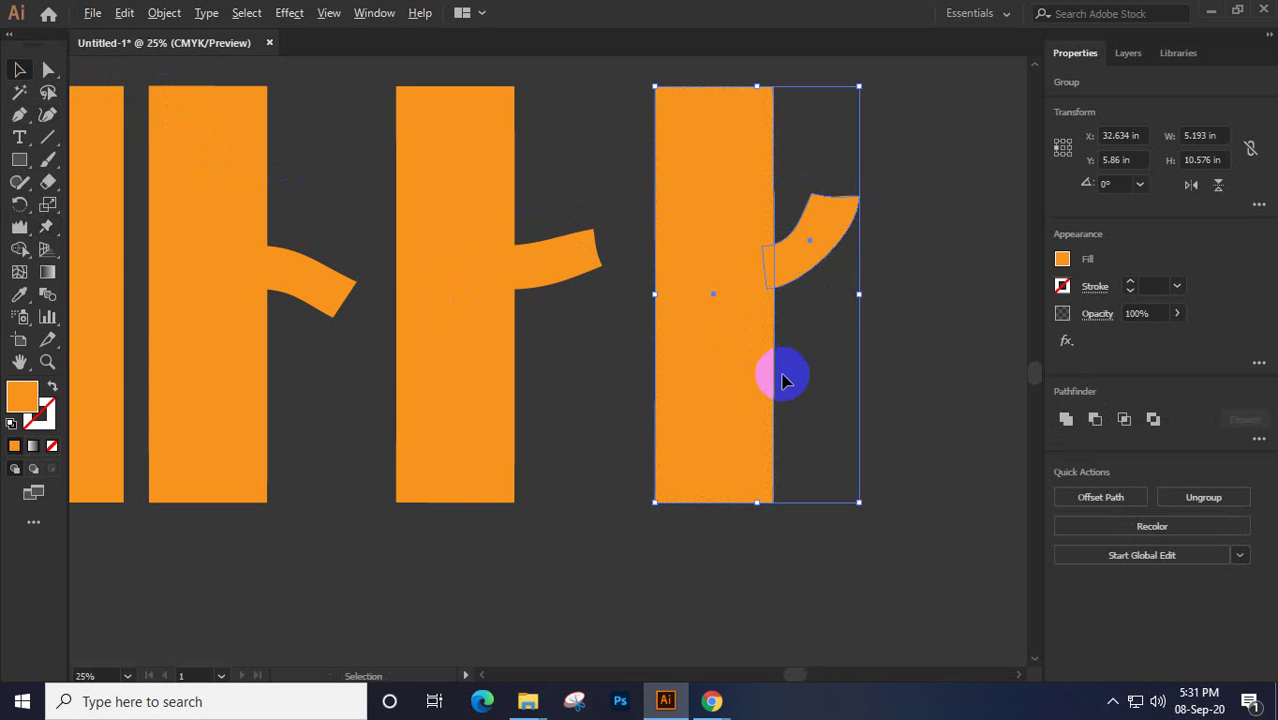
{"action": "scroll", "coordinate": [785, 380], "scroll_direction": "down", "scroll_amount": 2}
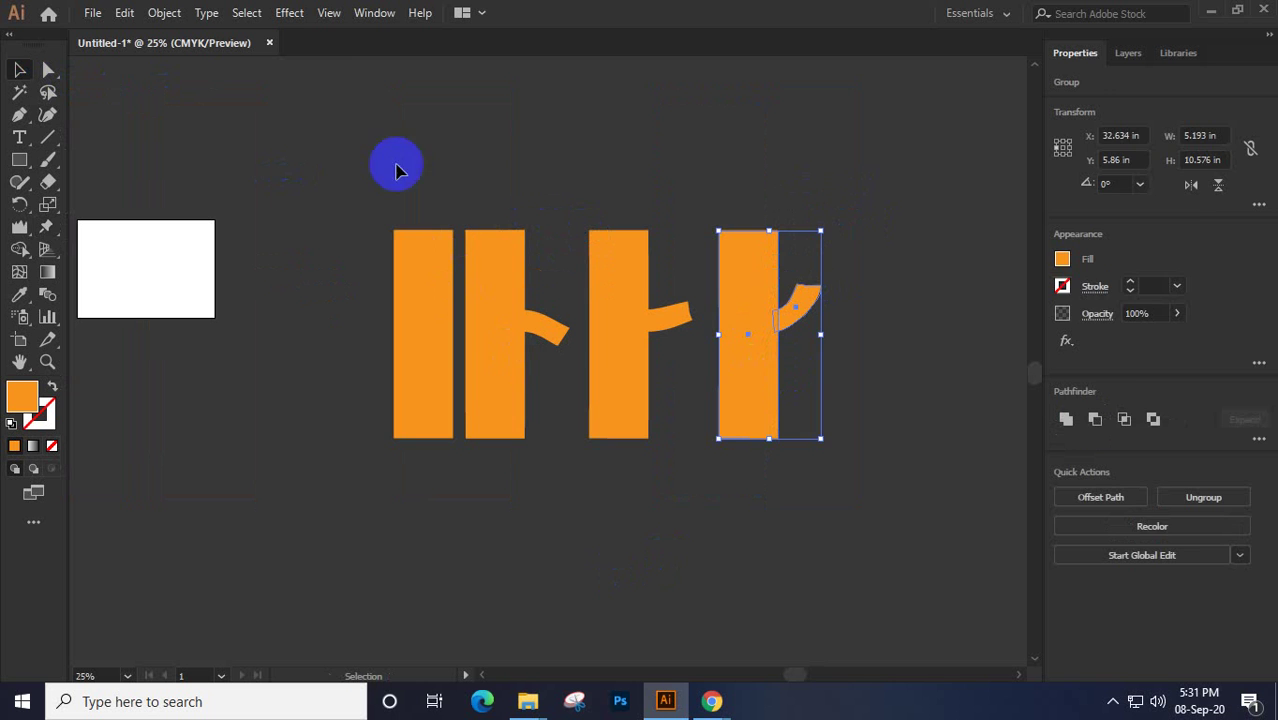
{"action": "left_click_drag", "start_coordinate": [487, 193], "coordinate": [835, 532]}
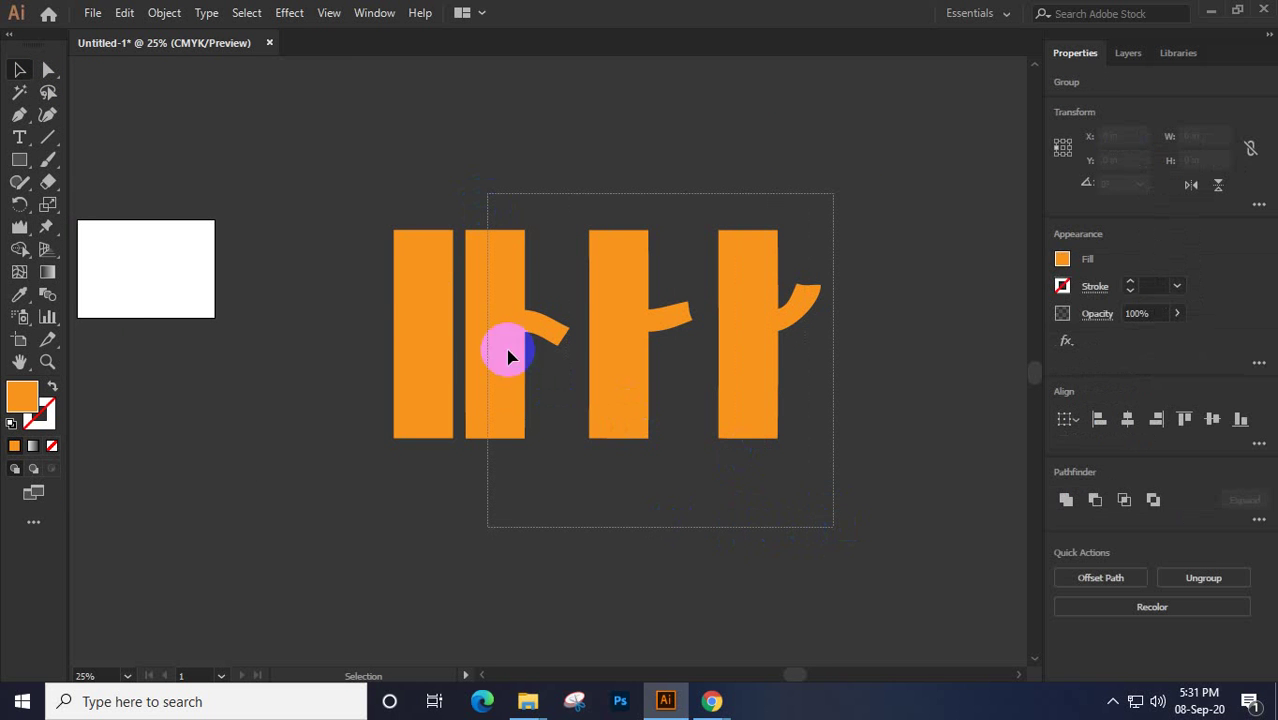
{"action": "key", "text": "Delete"}
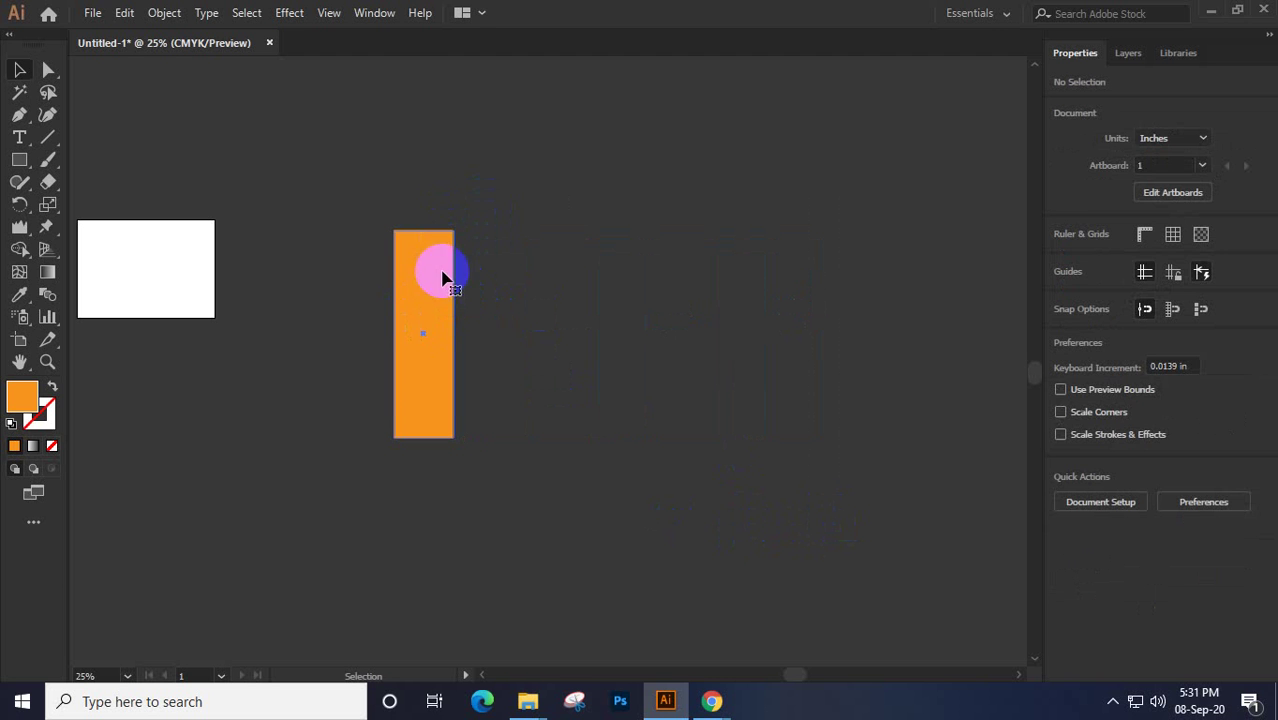
Duplicate the remaining tall bar twice, shifting the third copy right and tilting it
{"action": "left_click", "coordinate": [415, 266]}
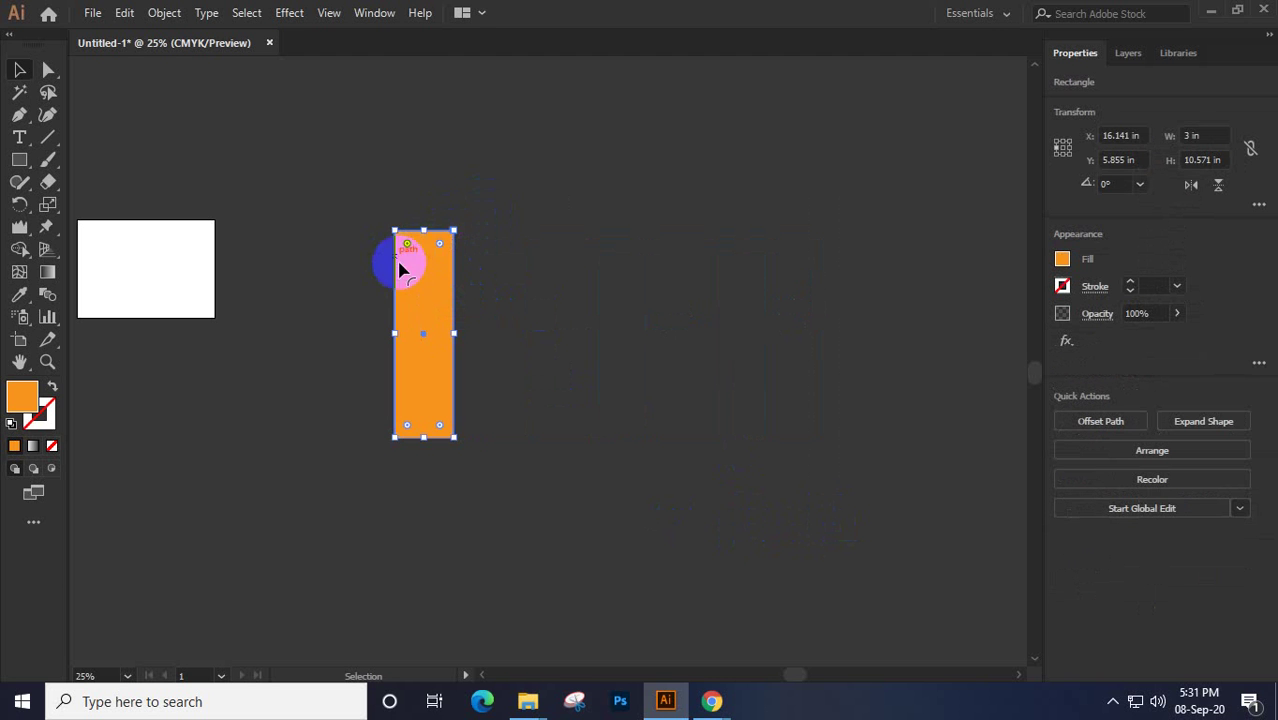
{"action": "left_click_drag", "start_coordinate": [421, 299], "coordinate": [559, 343]}
{"action": "left_click_drag", "start_coordinate": [479, 282], "coordinate": [485, 260]}
{"action": "left_click_drag", "start_coordinate": [536, 195], "coordinate": [536, 204]}
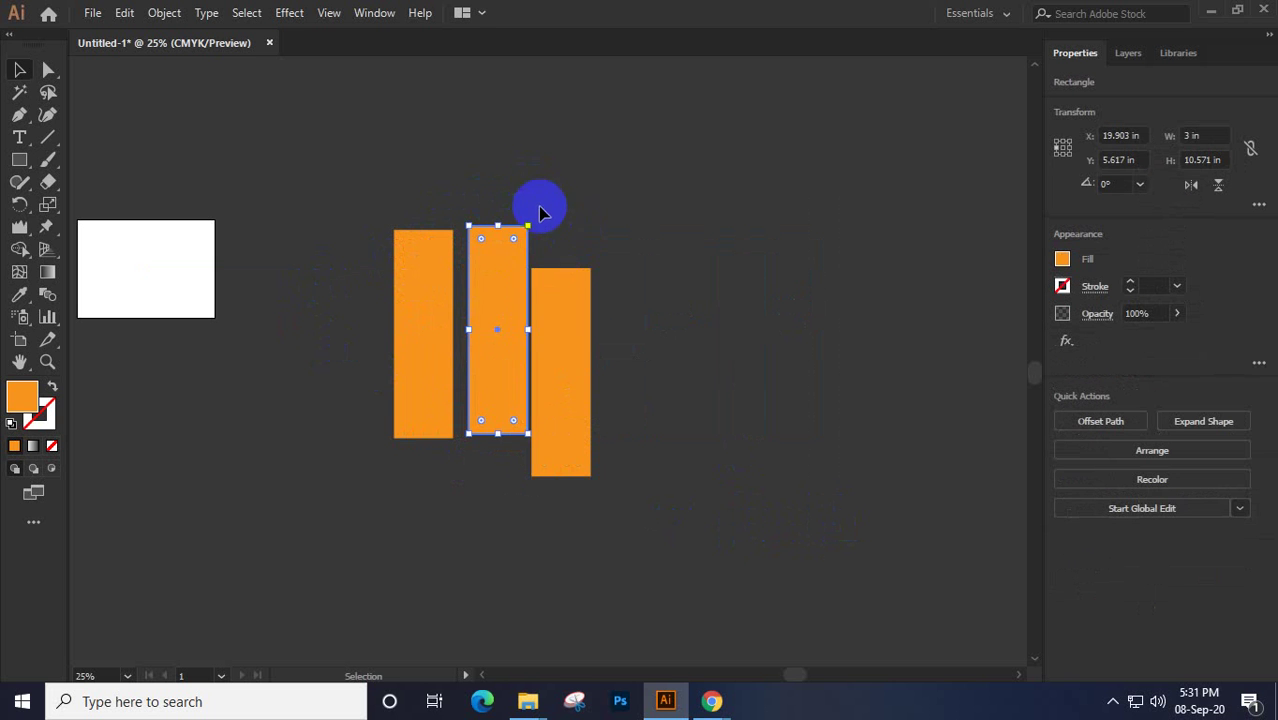
{"action": "left_click", "coordinate": [553, 310]}
{"action": "left_click_drag", "start_coordinate": [587, 349], "coordinate": [614, 357]}
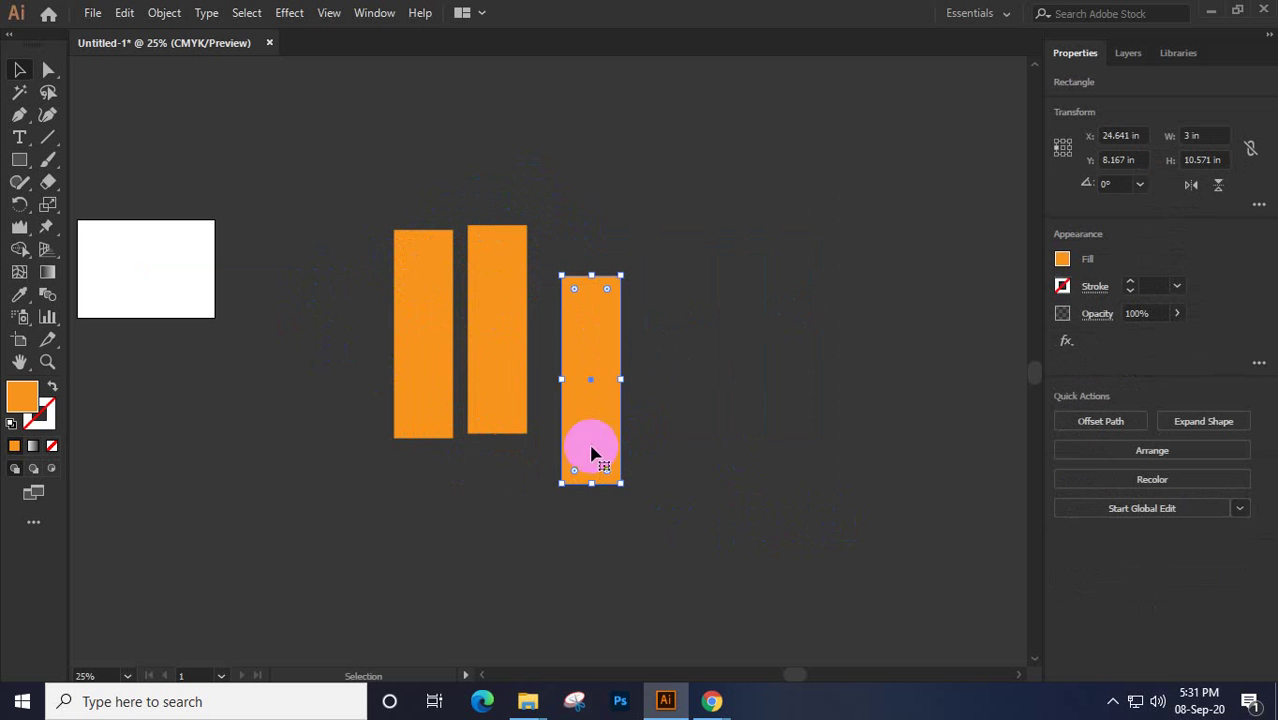
{"action": "left_click_drag", "start_coordinate": [628, 488], "coordinate": [510, 398]}
Puppet-warp the middle bar, pulling its lower-right corner out and bending its top-right corner down
{"action": "left_click", "coordinate": [47, 228]}
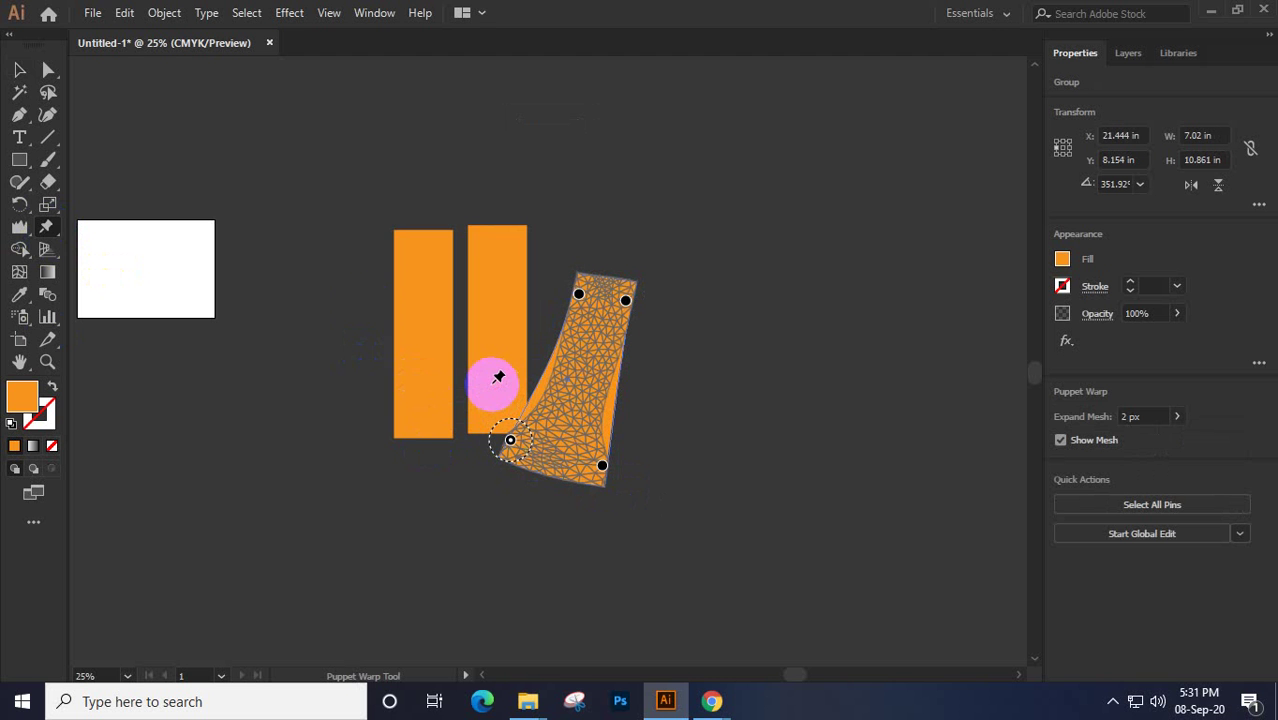
{"action": "left_click", "coordinate": [19, 68]}
{"action": "left_click", "coordinate": [518, 342]}
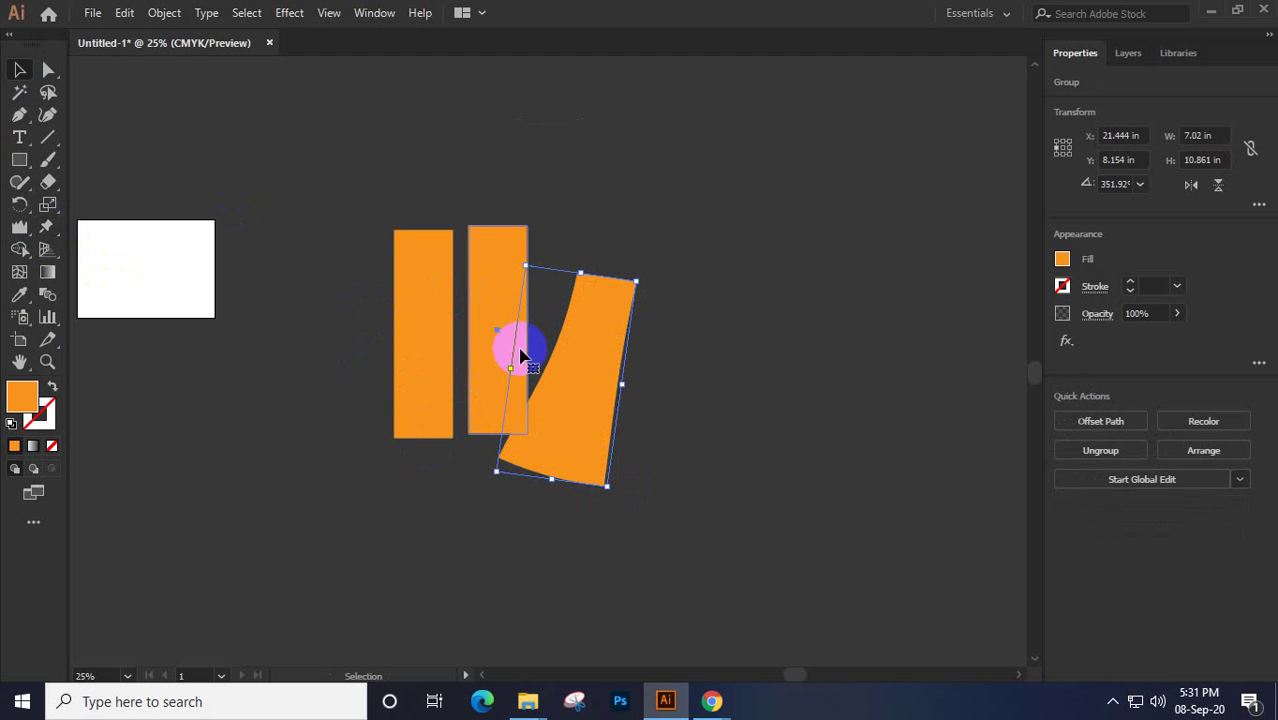
{"action": "left_click", "coordinate": [48, 228]}
{"action": "left_click_drag", "start_coordinate": [520, 414], "coordinate": [551, 421]}
{"action": "left_click_drag", "start_coordinate": [520, 246], "coordinate": [541, 289]}
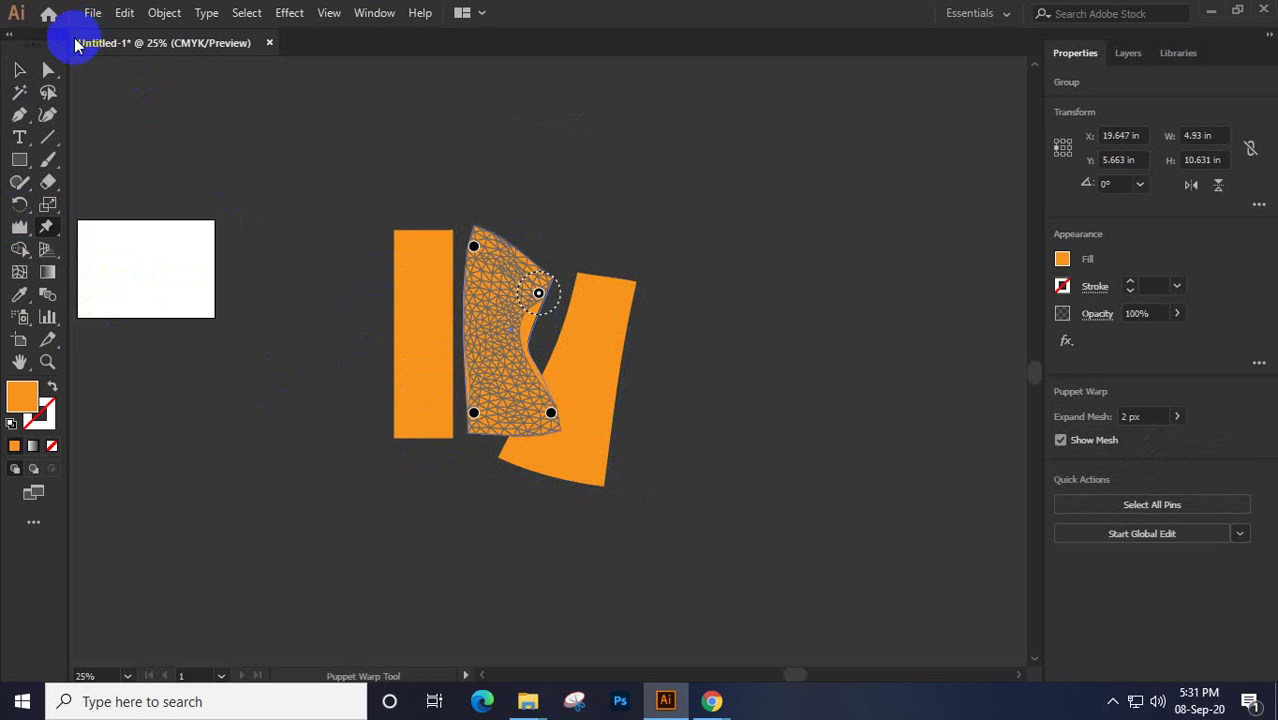
{"action": "left_click", "coordinate": [19, 67]}
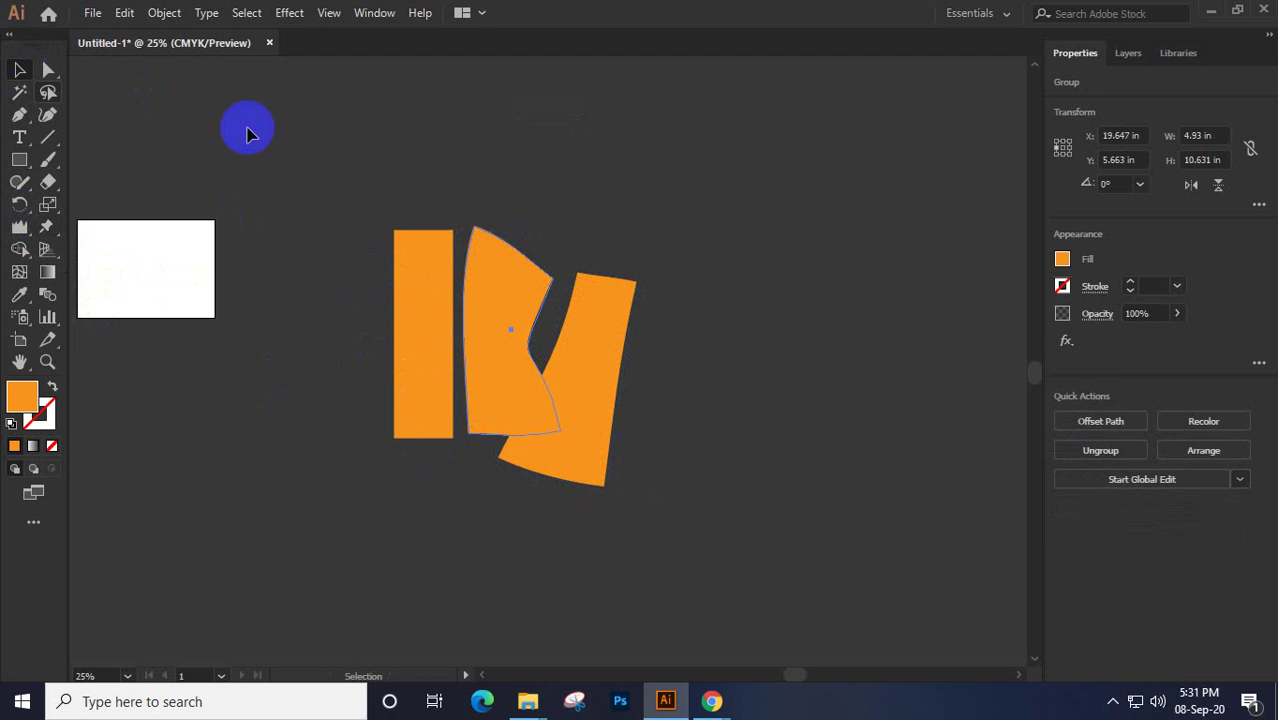
Select all three orange shapes and delete them
{"action": "left_click", "coordinate": [657, 256]}
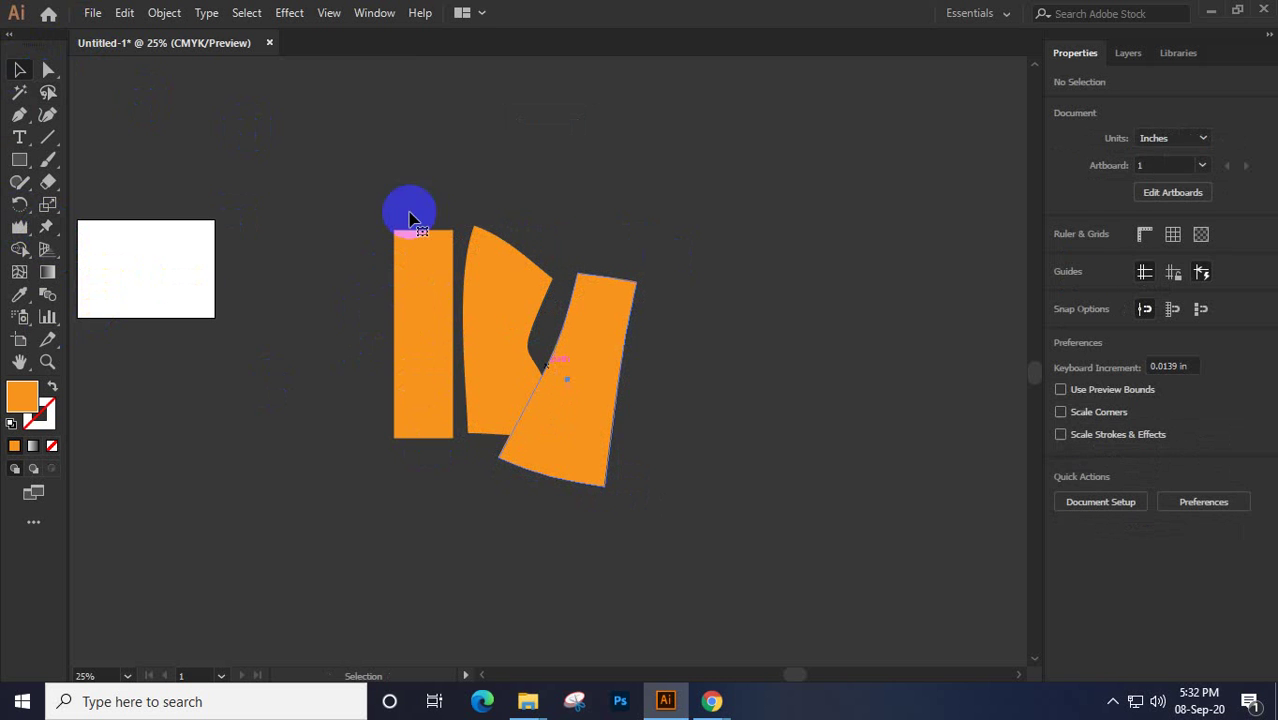
{"action": "left_click_drag", "start_coordinate": [351, 173], "coordinate": [740, 537]}
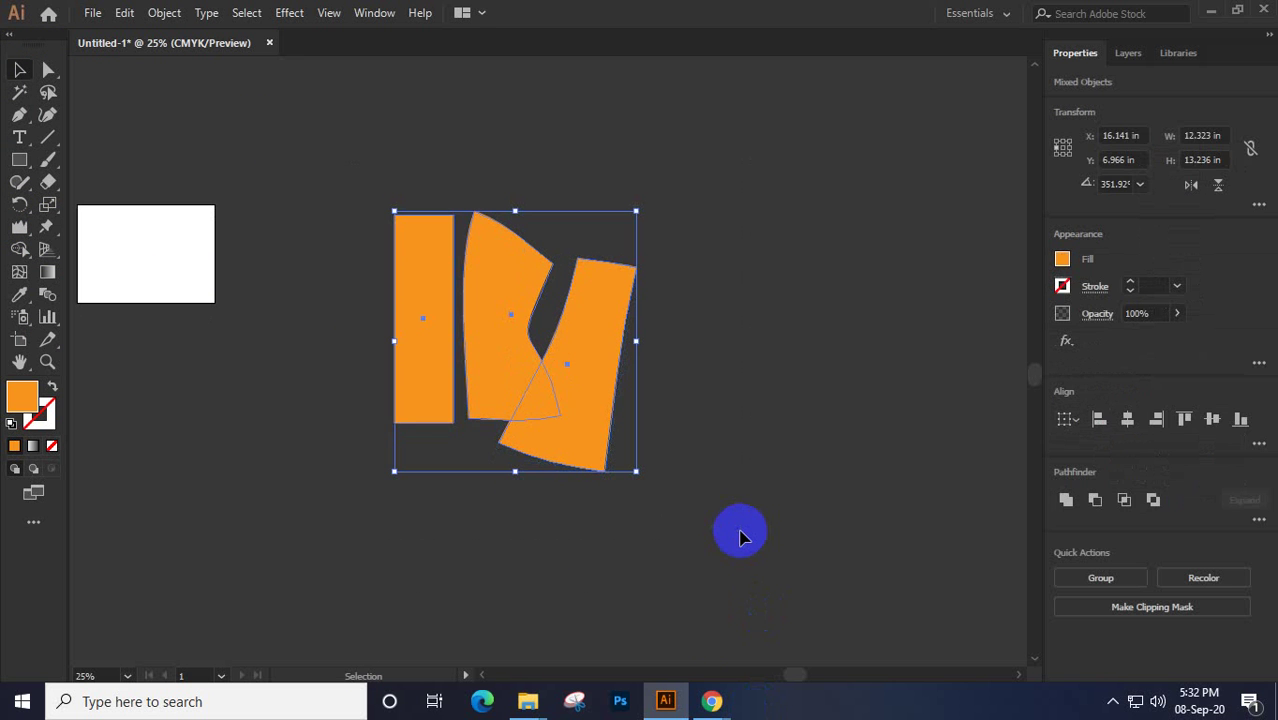
{"action": "key", "text": "Delete"}
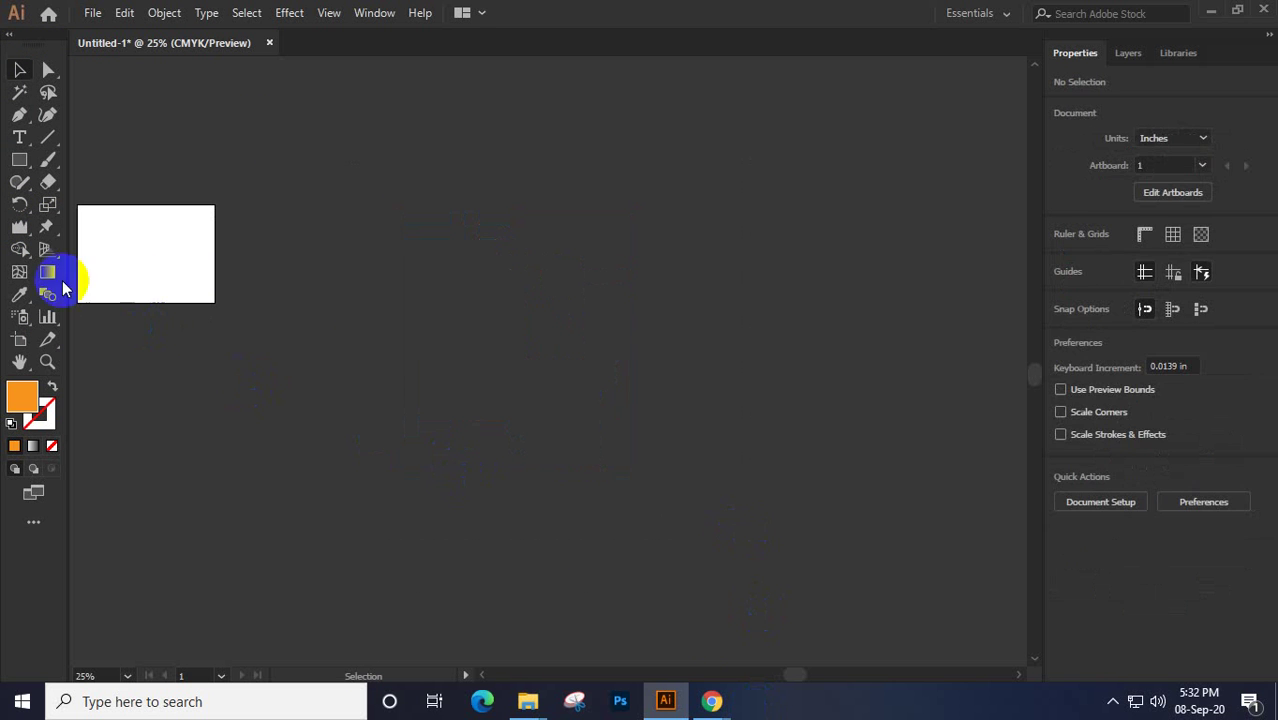
Draw a circle near the canvas centre with the Ellipse tool
{"action": "left_click", "coordinate": [18, 252]}
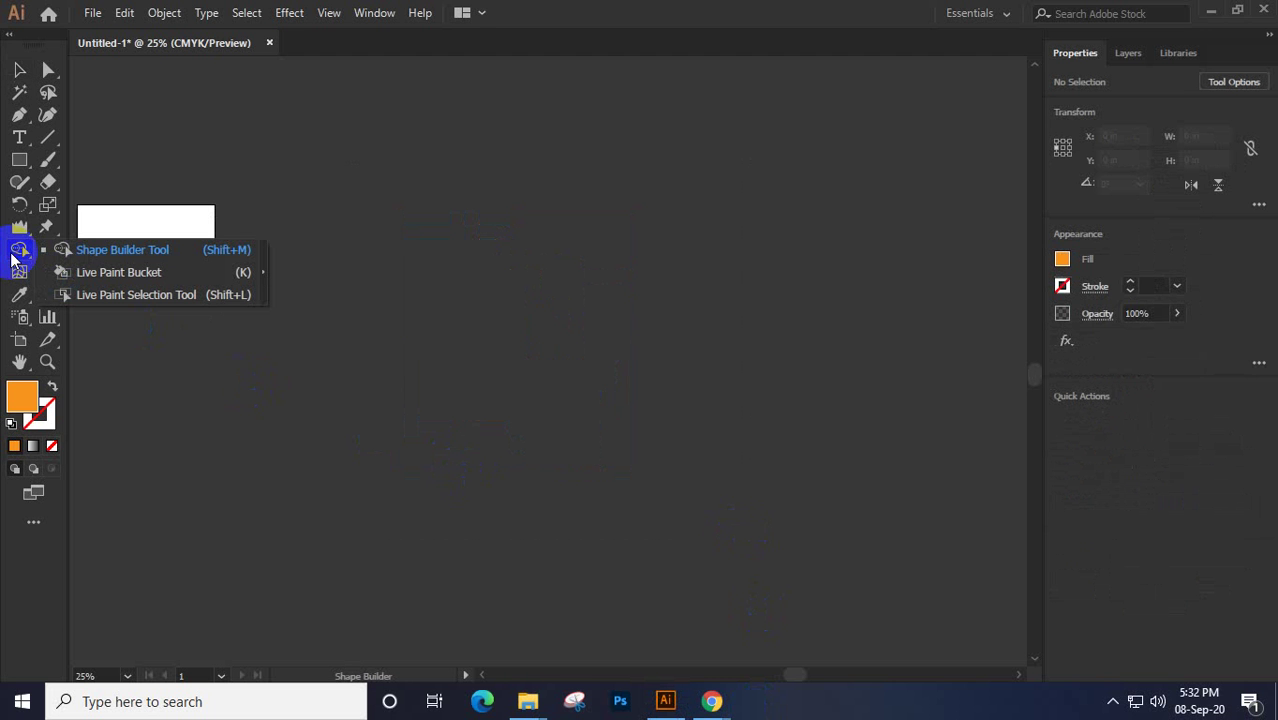
{"action": "left_click", "coordinate": [20, 161]}
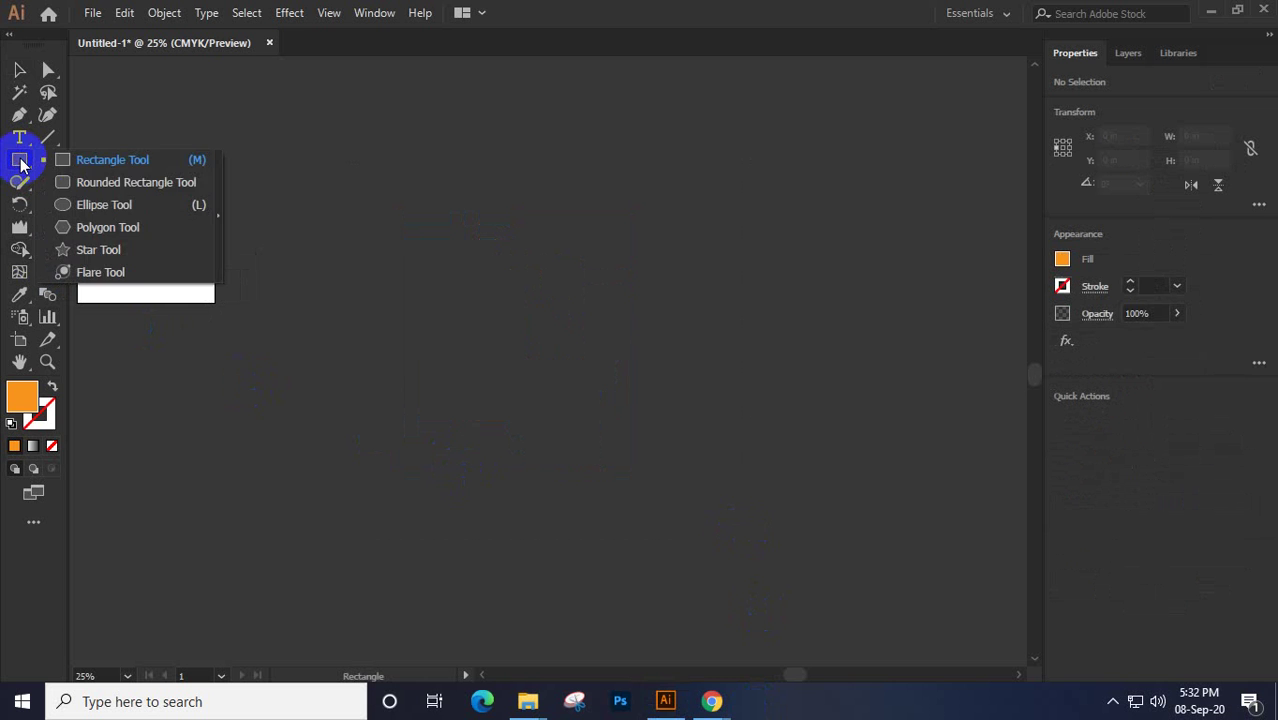
{"action": "left_click", "coordinate": [90, 203]}
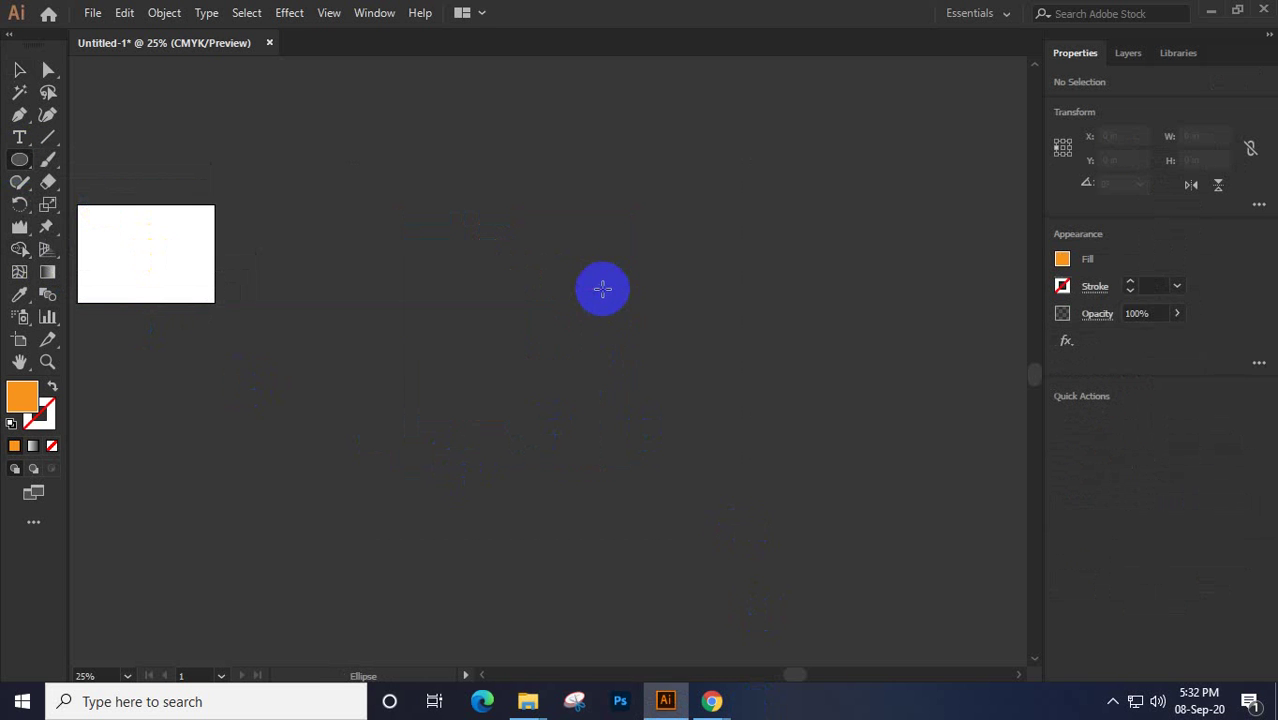
{"action": "left_click_drag", "start_coordinate": [586, 281], "coordinate": [706, 400]}
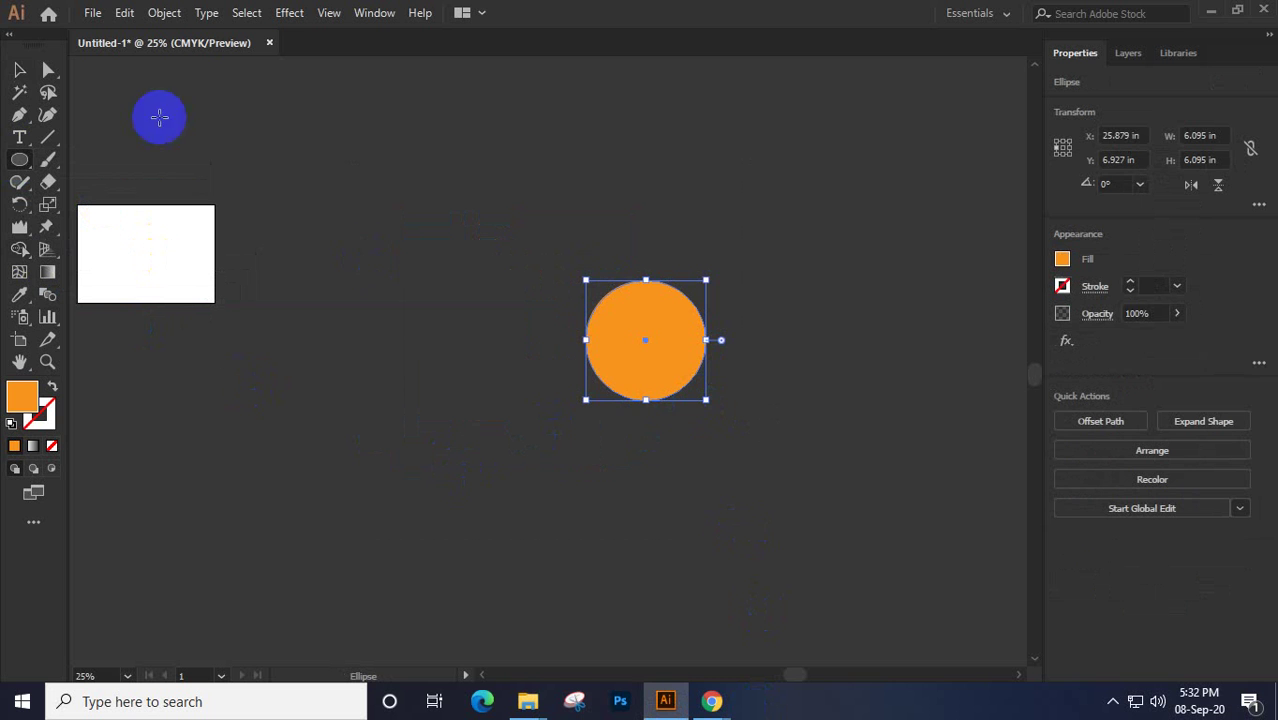
{"action": "left_click", "coordinate": [20, 72]}
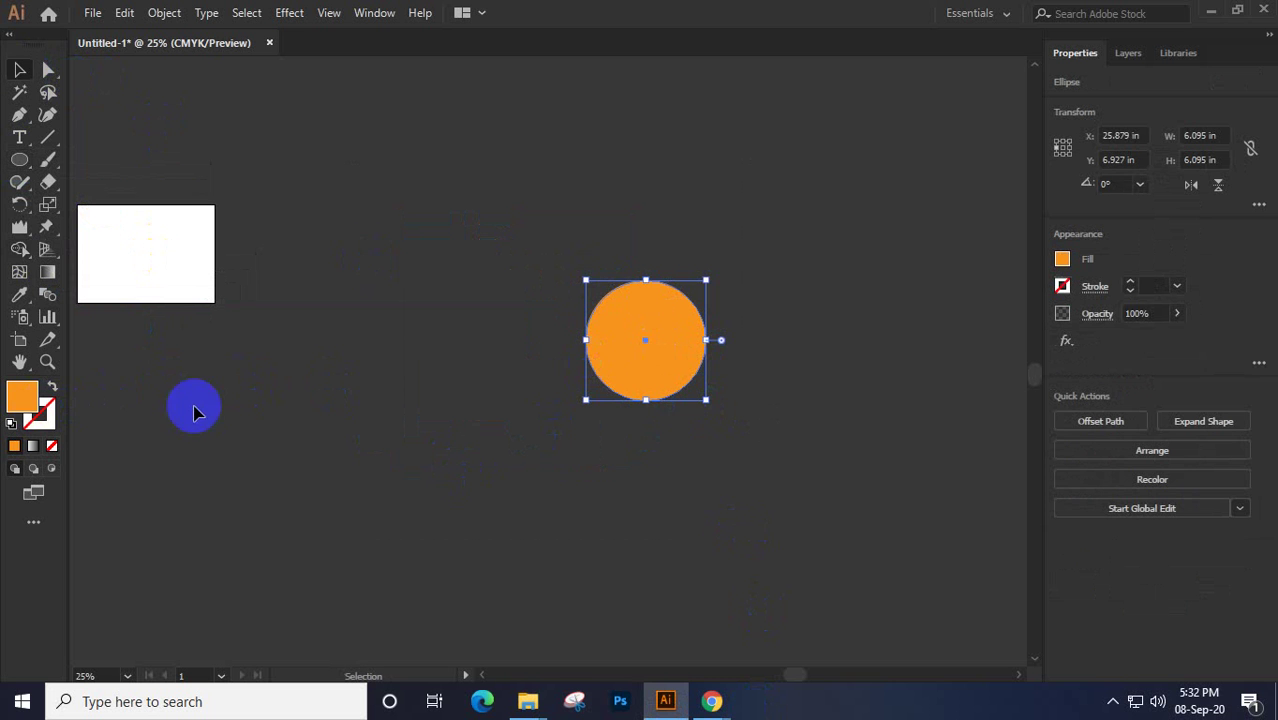
Set the circle's fill to None and its stroke to 2 pt orange, then centre it in view
{"action": "left_click", "coordinate": [52, 446]}
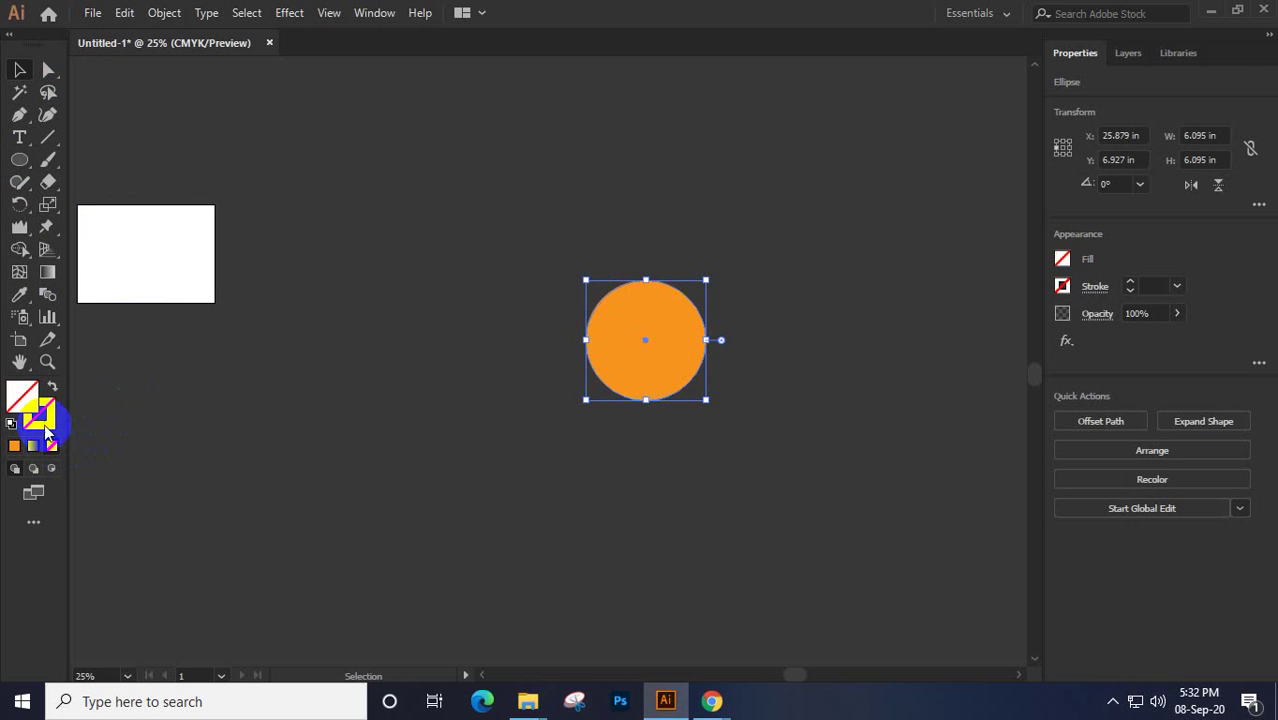
{"action": "left_click", "coordinate": [14, 447]}
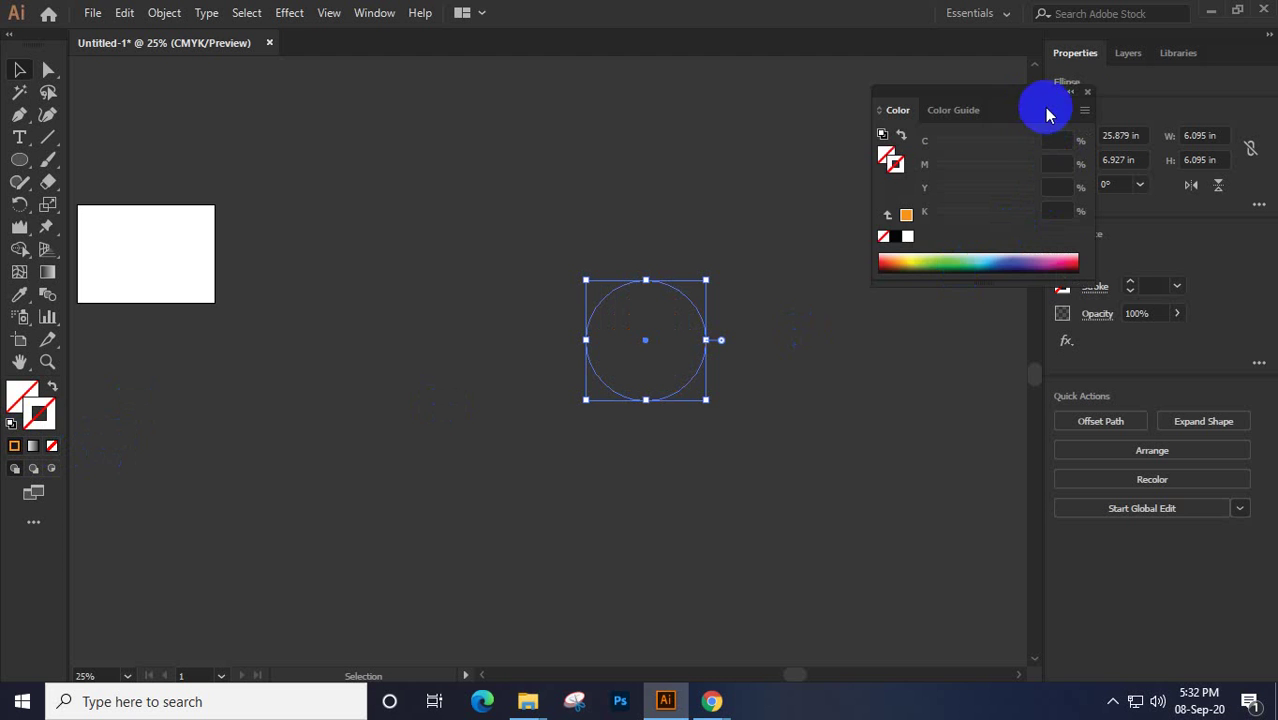
{"action": "left_click", "coordinate": [1088, 93]}
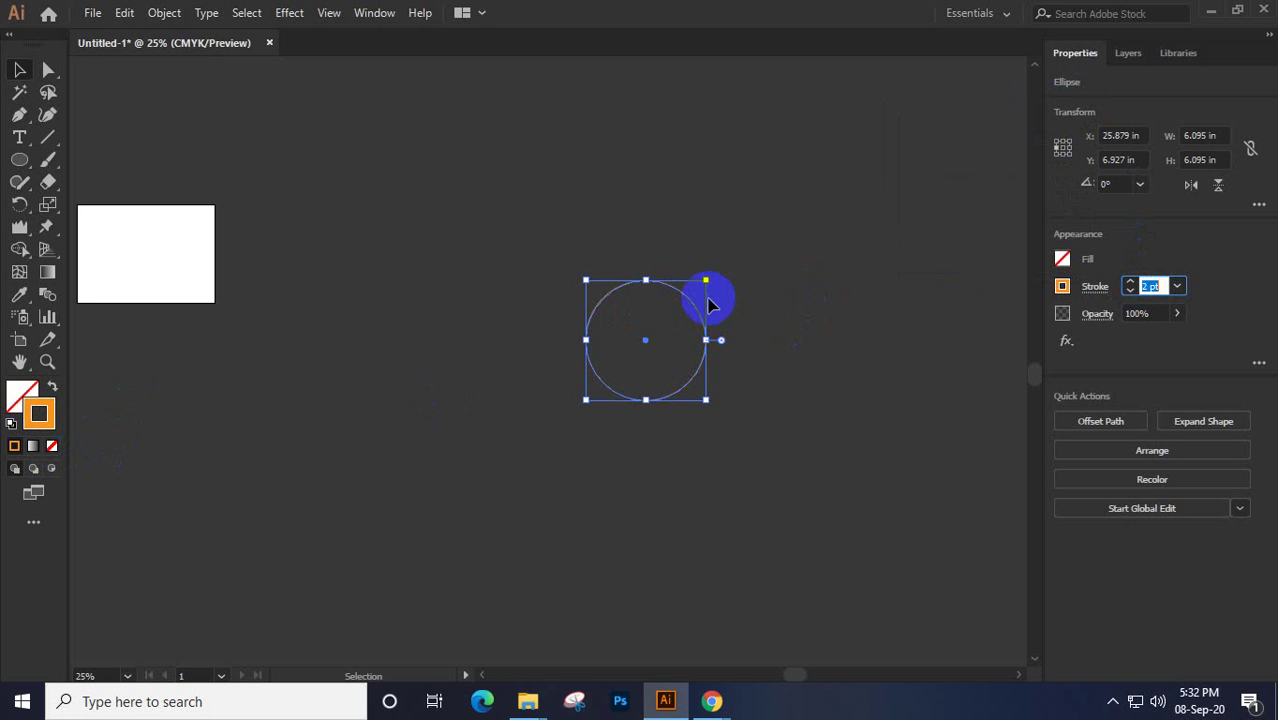
{"action": "scroll", "coordinate": [707, 298], "scroll_direction": "up", "scroll_amount": 3}
{"action": "left_click_drag", "start_coordinate": [689, 349], "coordinate": [733, 205]}
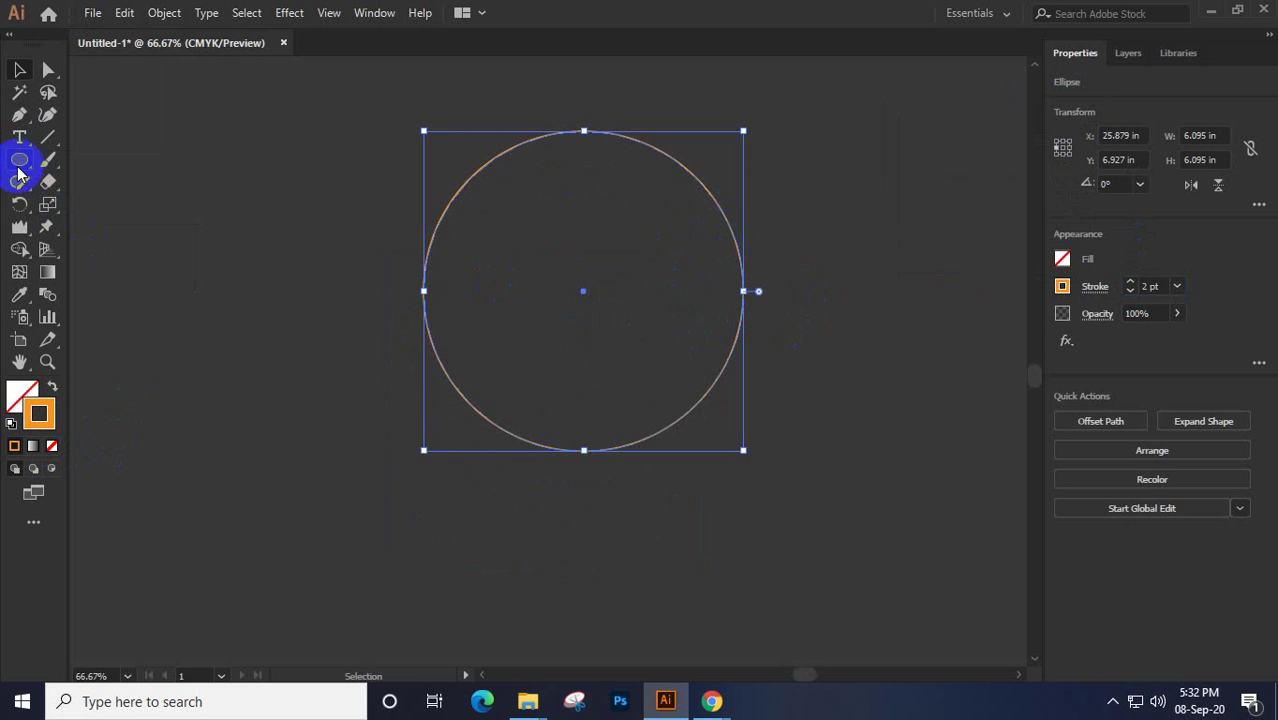
{"action": "left_click", "coordinate": [16, 206]}
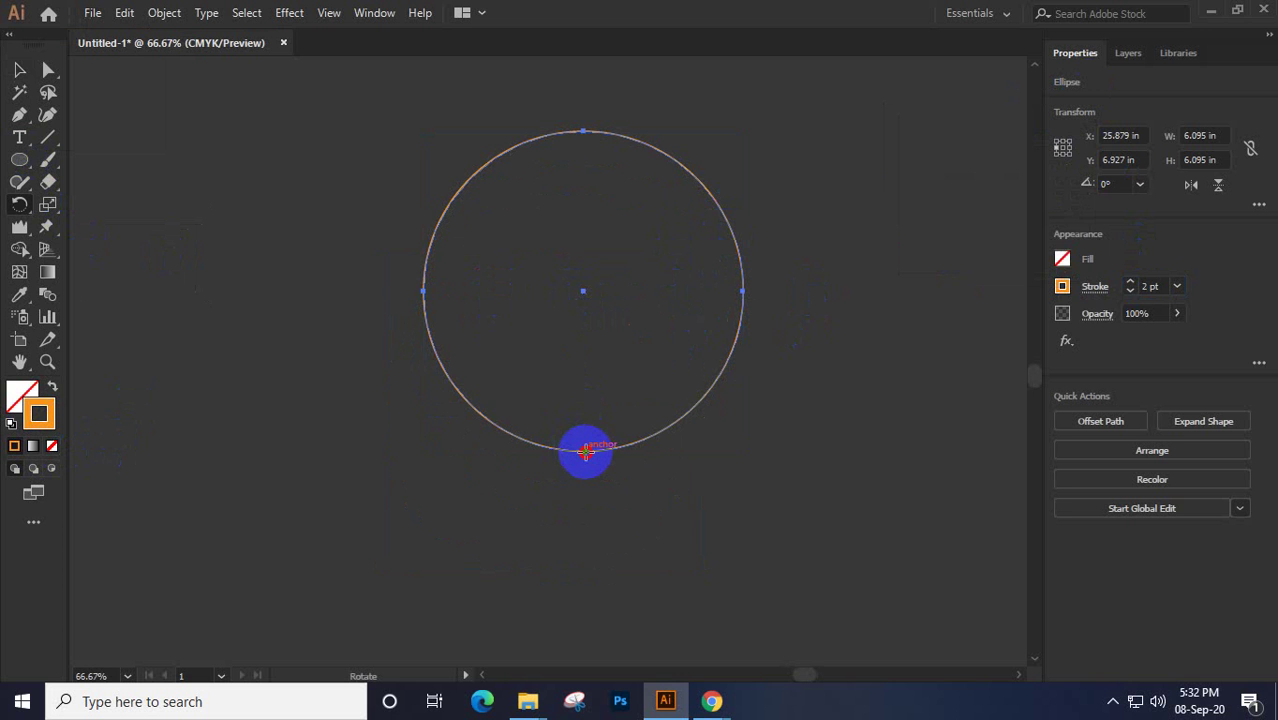
Copy the circle at 45° about its bottom point, repeating into an eight-circle rosette, and select all
{"action": "left_click", "coordinate": [585, 453], "text": "alt"}
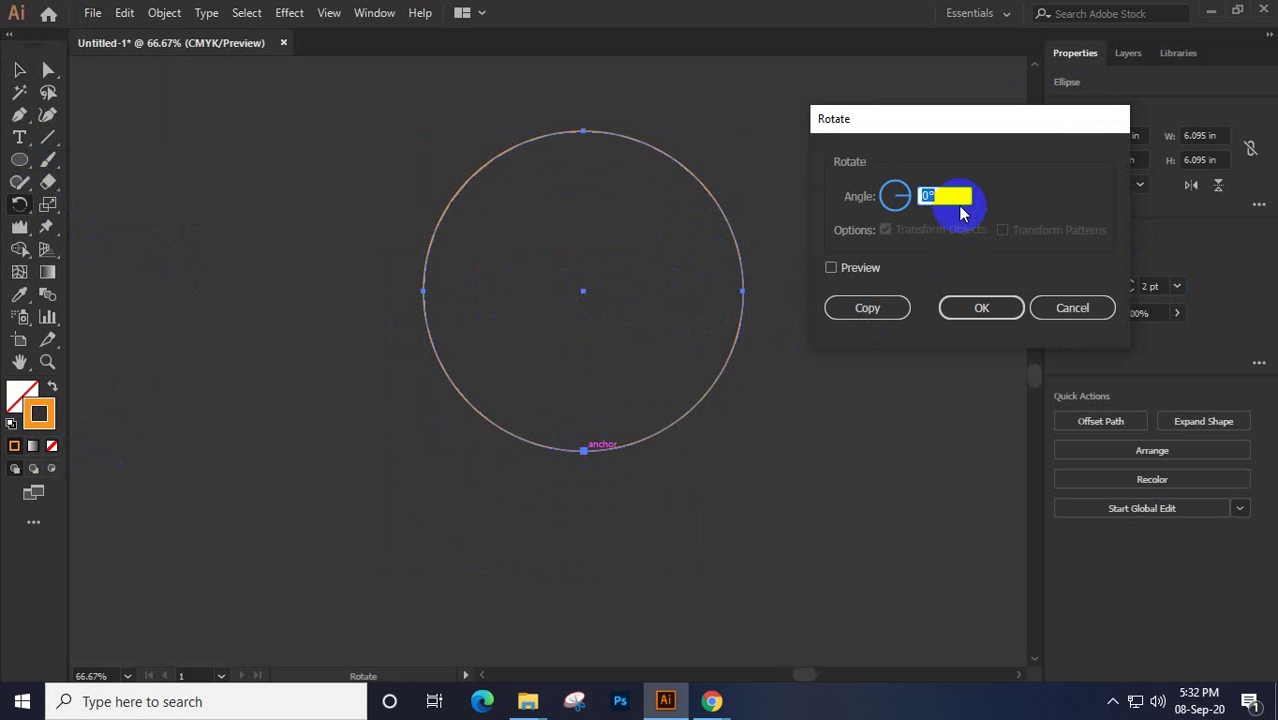
{"action": "type", "text": "45"}
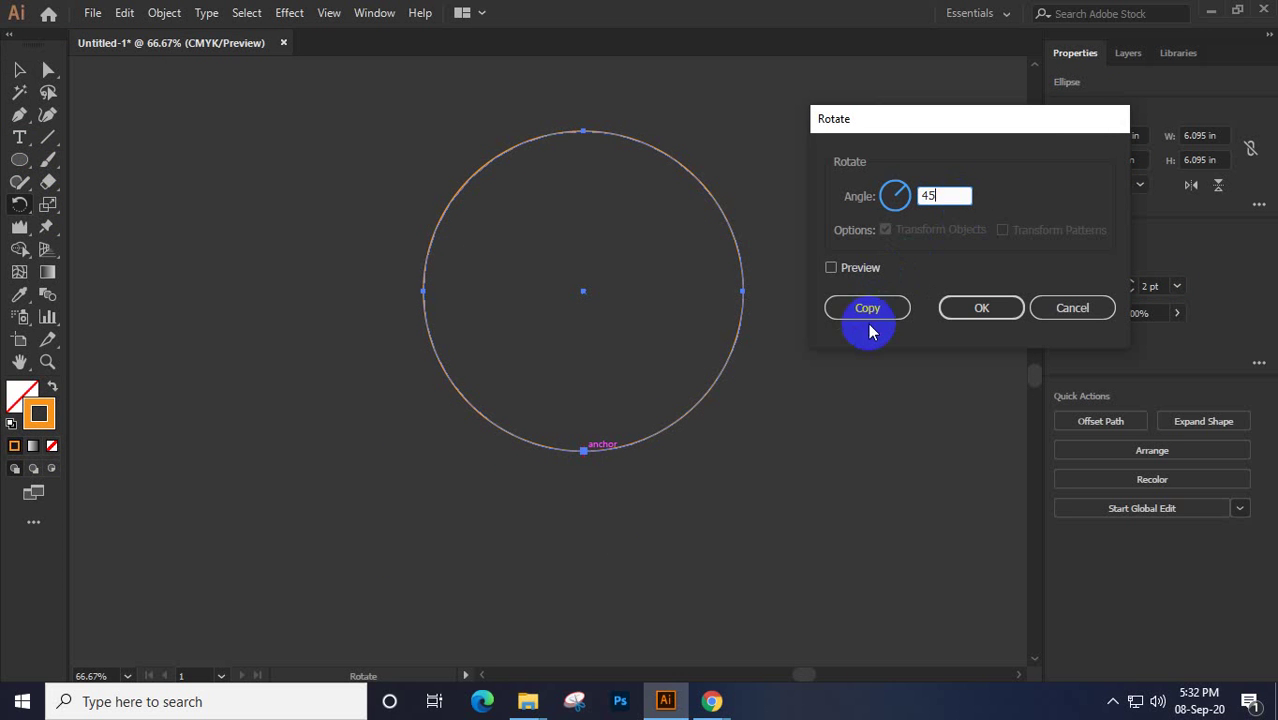
{"action": "left_click", "coordinate": [868, 310]}
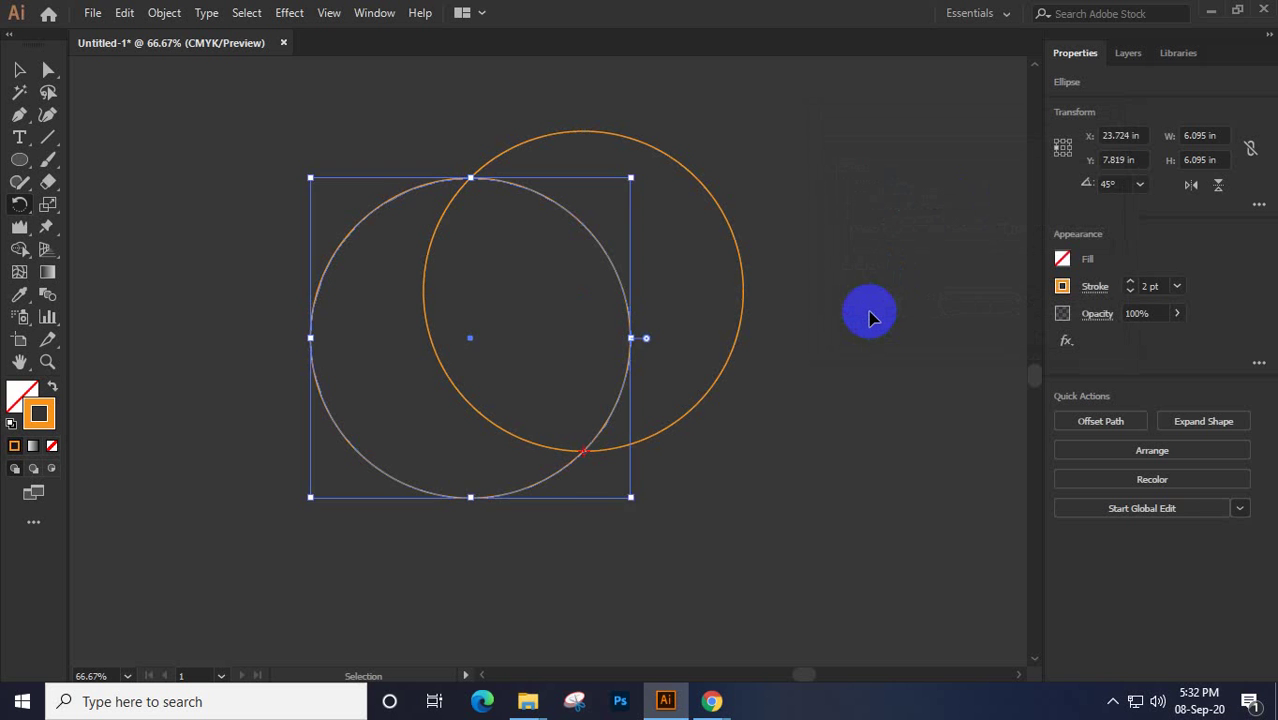
{"action": "key", "text": "ctrl+d"}
{"action": "key", "text": "ctrl+d"}
{"action": "key", "text": "ctrl+d"}
{"action": "key", "text": "ctrl+d"}
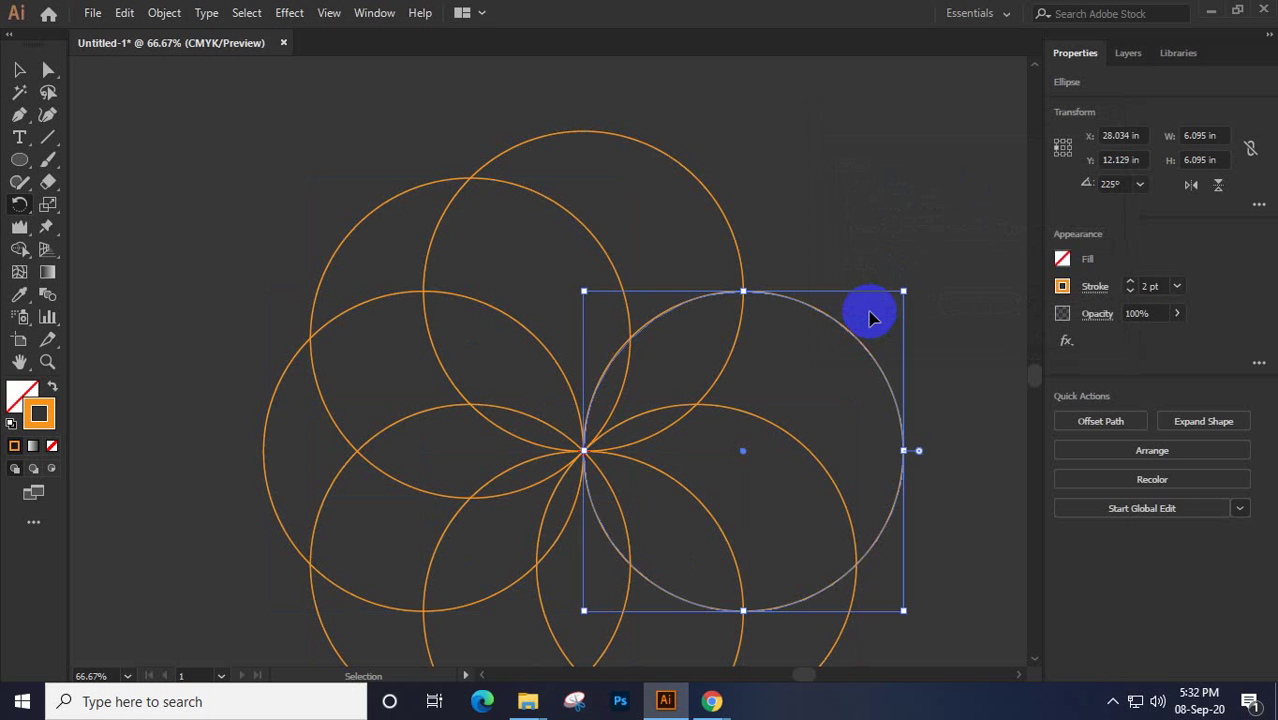
{"action": "key", "text": "ctrl+d"}
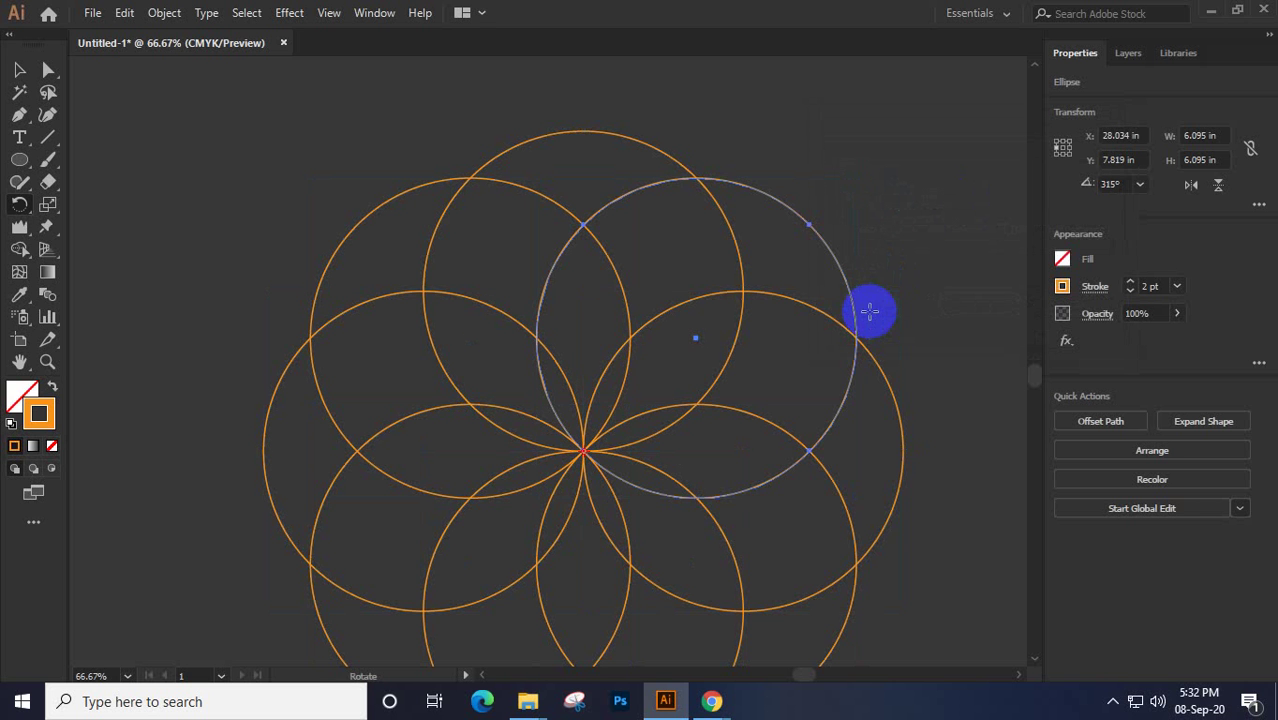
{"action": "left_click", "coordinate": [19, 70]}
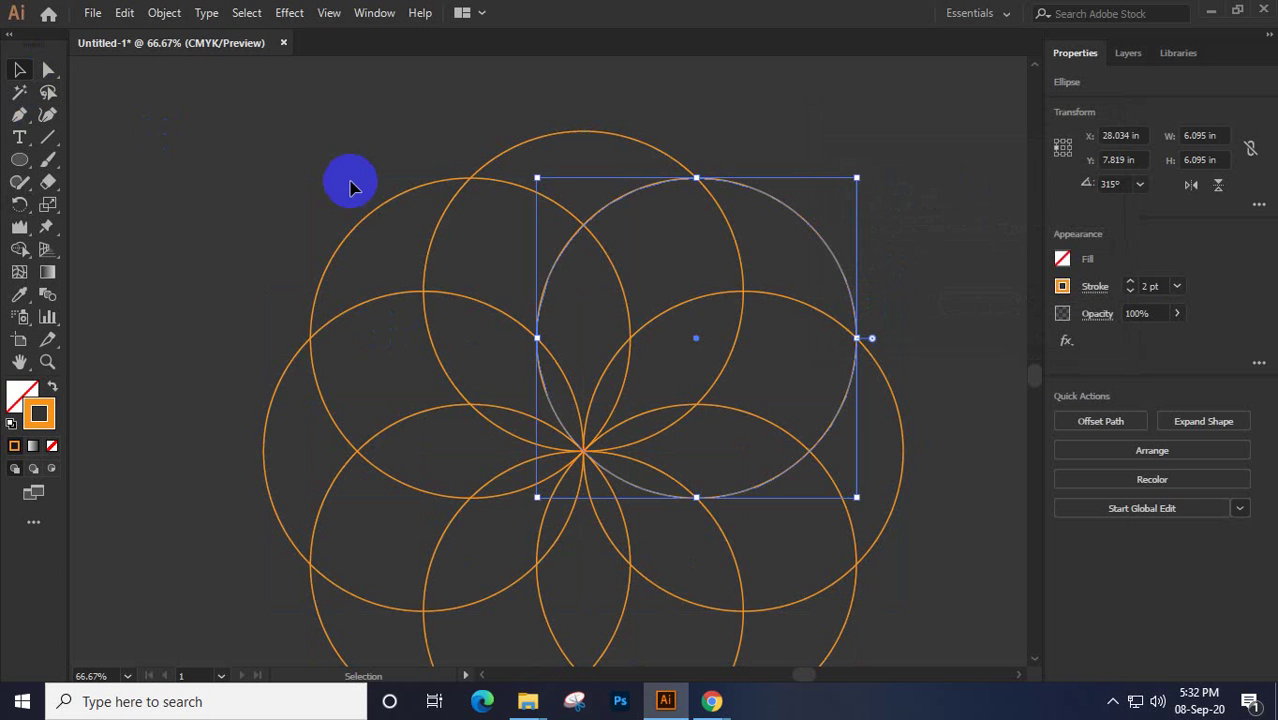
{"action": "key", "text": "ctrl+minus"}
{"action": "left_click_drag", "start_coordinate": [277, 130], "coordinate": [844, 425]}
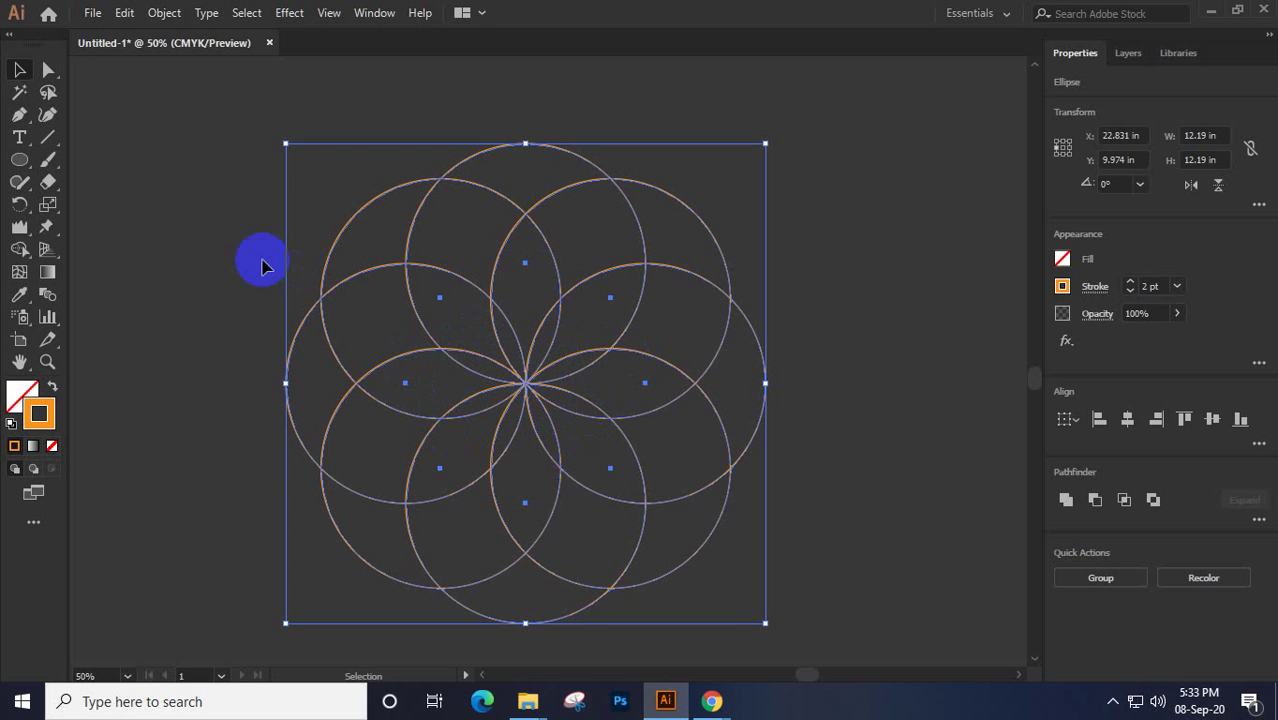
With Shape Builder, merge the petal regions around the rosette's centre into shapes
{"action": "left_click", "coordinate": [24, 254]}
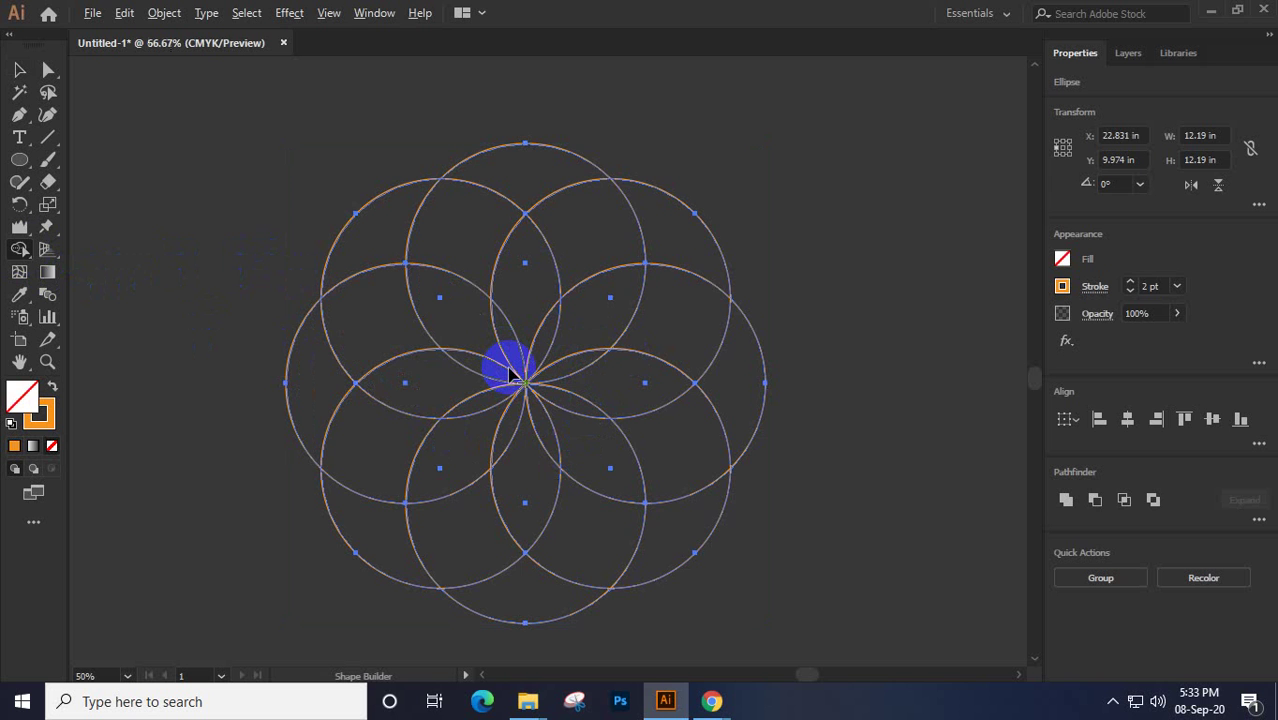
{"action": "scroll", "coordinate": [510, 375], "scroll_direction": "up", "scroll_amount": 1}
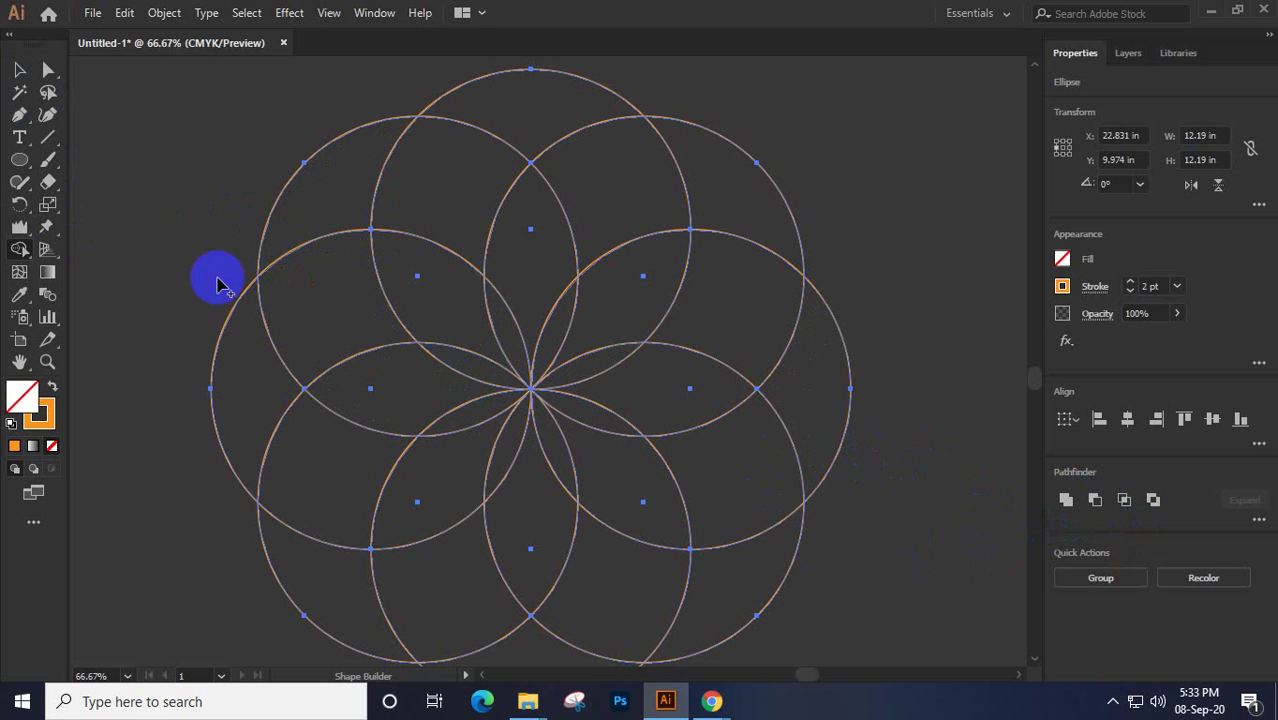
{"action": "left_click", "coordinate": [501, 316]}
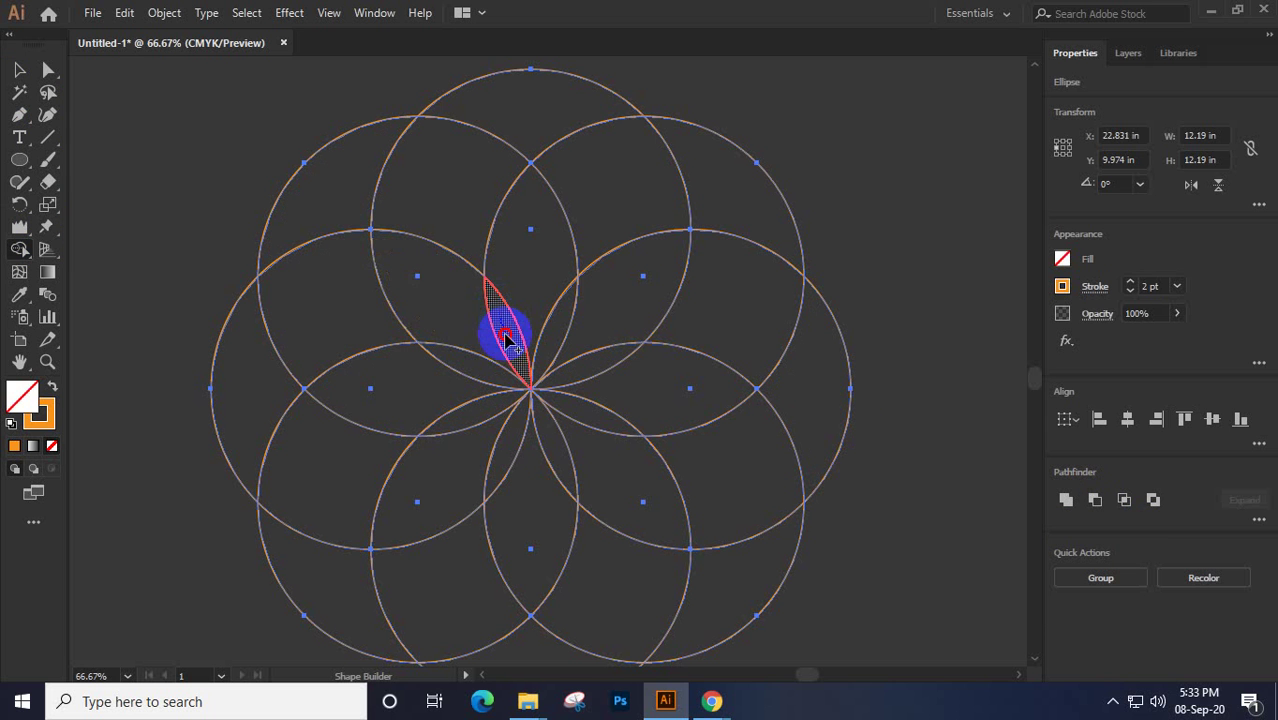
{"action": "left_click", "coordinate": [485, 385]}
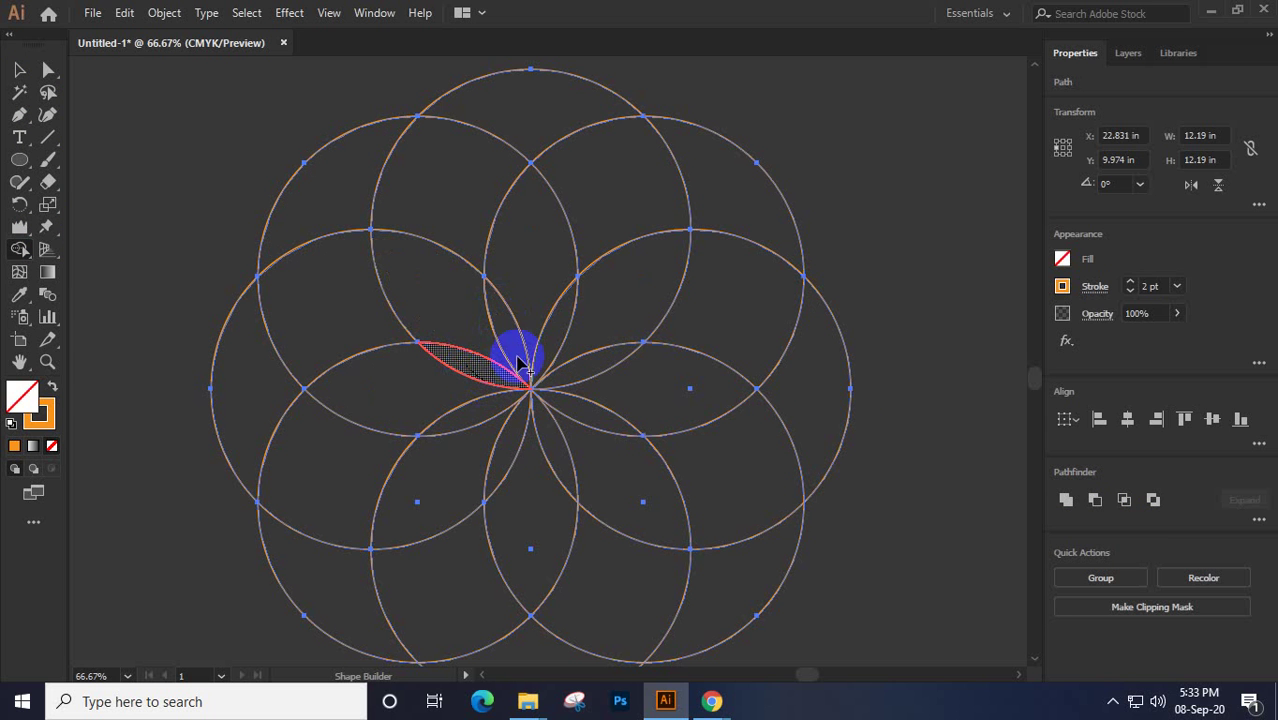
{"action": "left_click", "coordinate": [556, 333]}
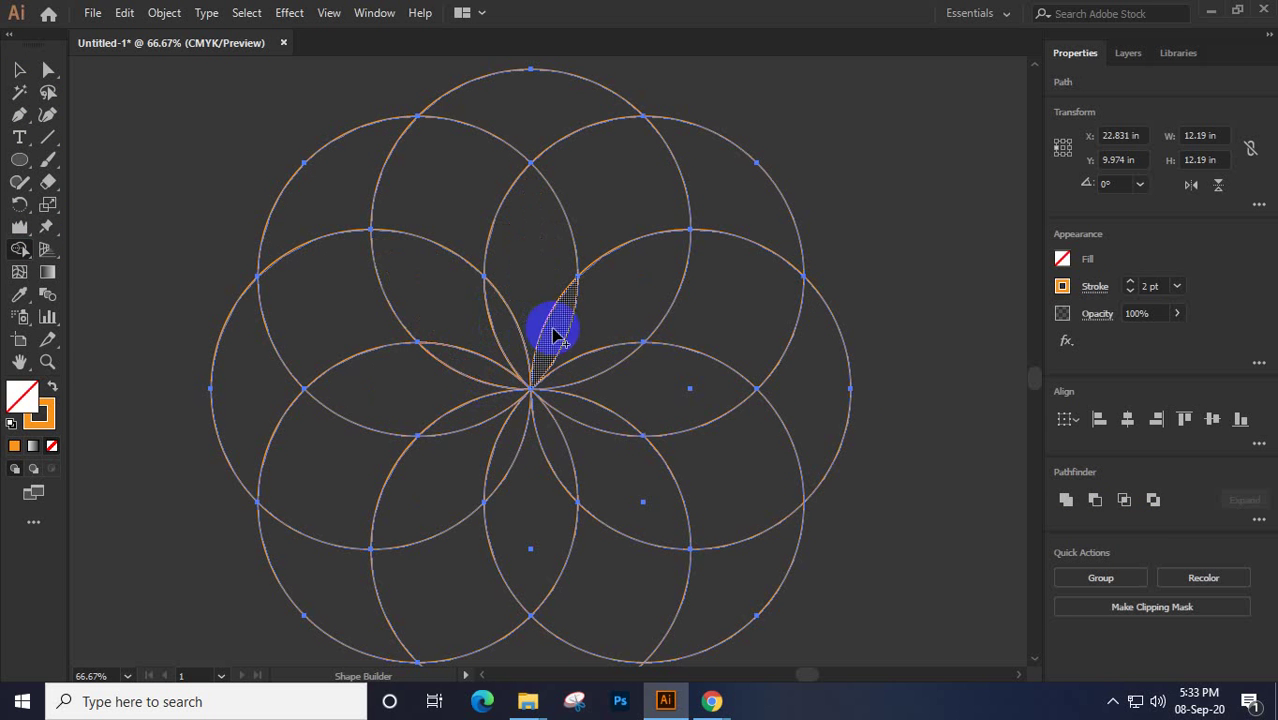
{"action": "left_click", "coordinate": [566, 383]}
{"action": "left_click", "coordinate": [594, 376]}
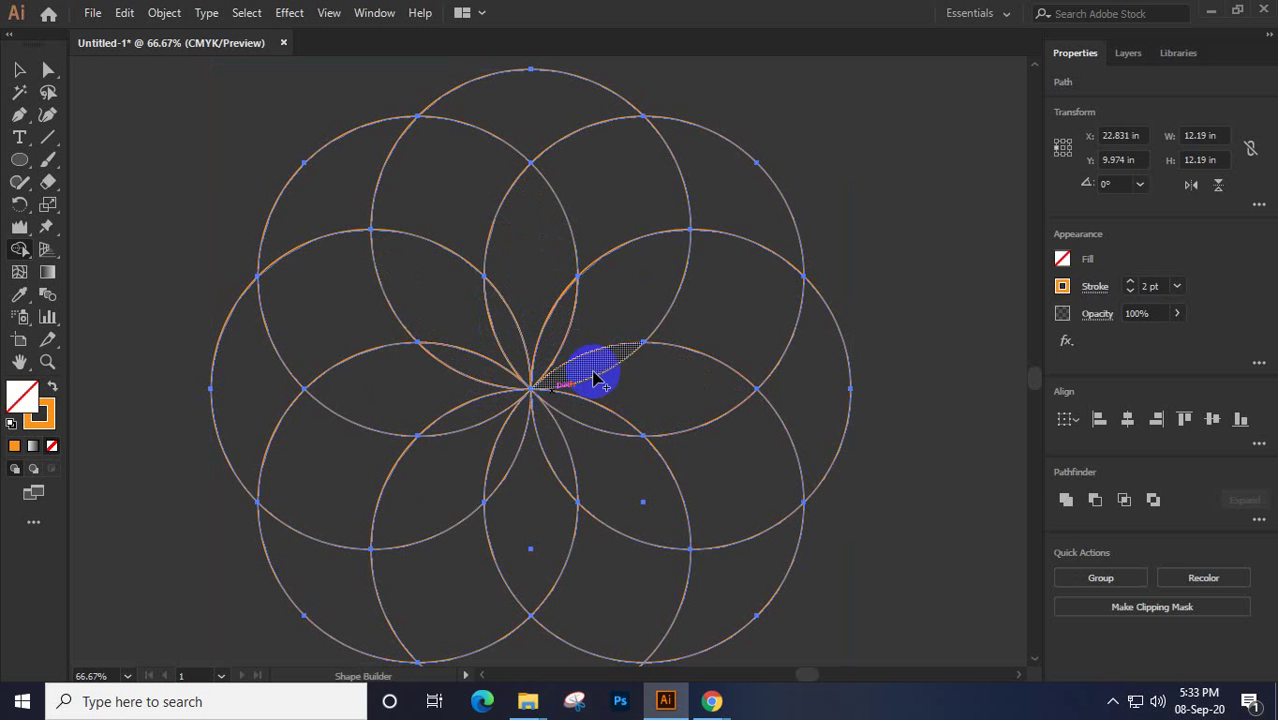
{"action": "left_click", "coordinate": [584, 412]}
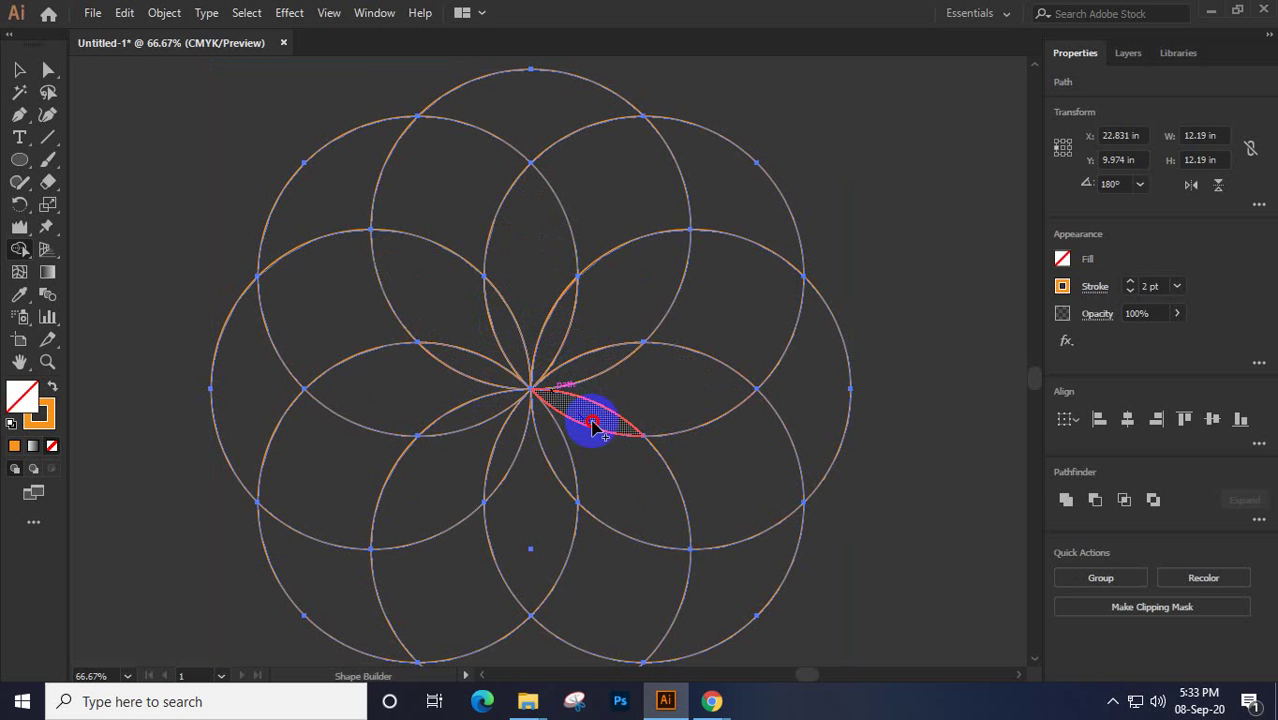
{"action": "left_click", "coordinate": [562, 440]}
{"action": "left_click", "coordinate": [508, 450]}
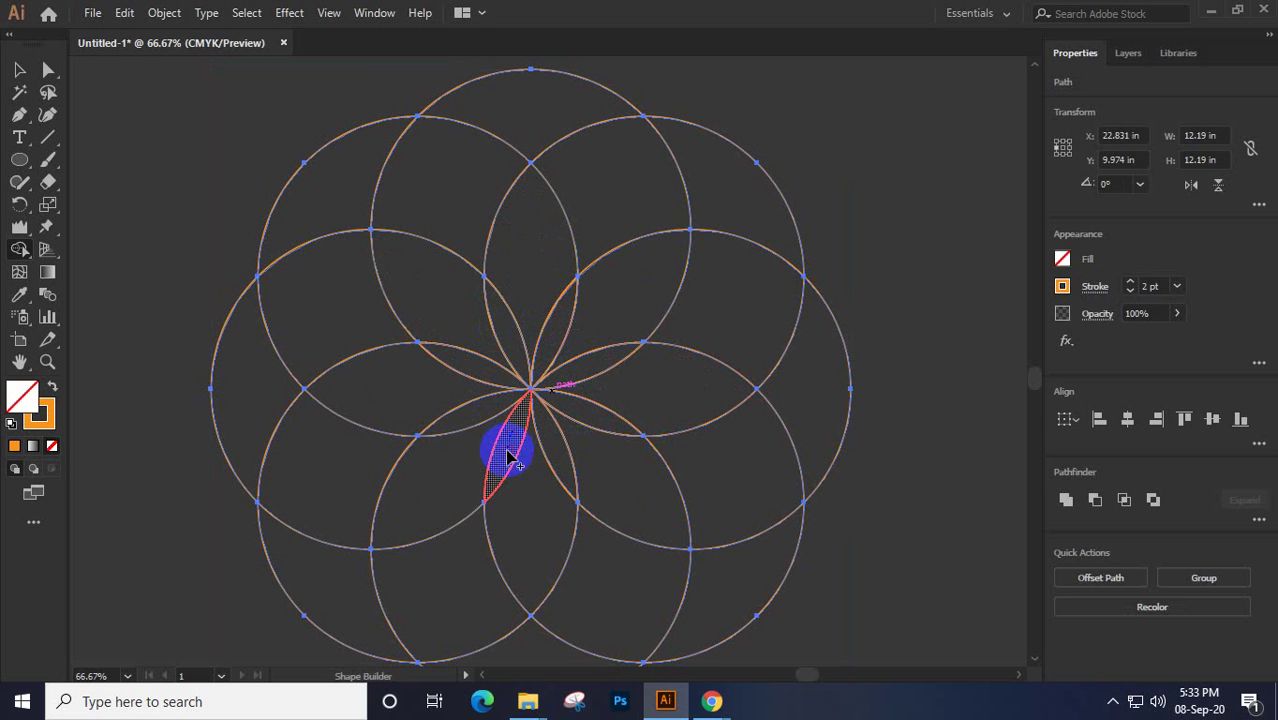
{"action": "left_click", "coordinate": [490, 425]}
Build the left and upper lens regions and the upper-left outer crescent into shapes
{"action": "left_click", "coordinate": [470, 370]}
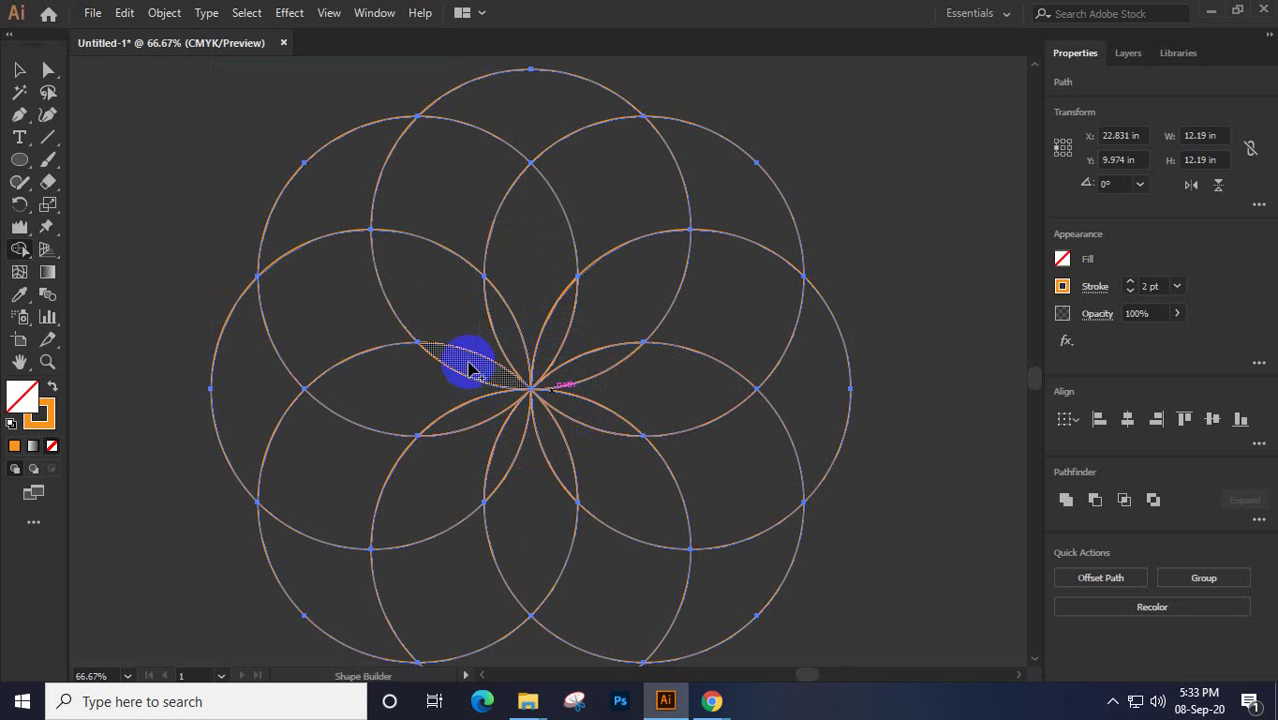
{"action": "left_click", "coordinate": [455, 258]}
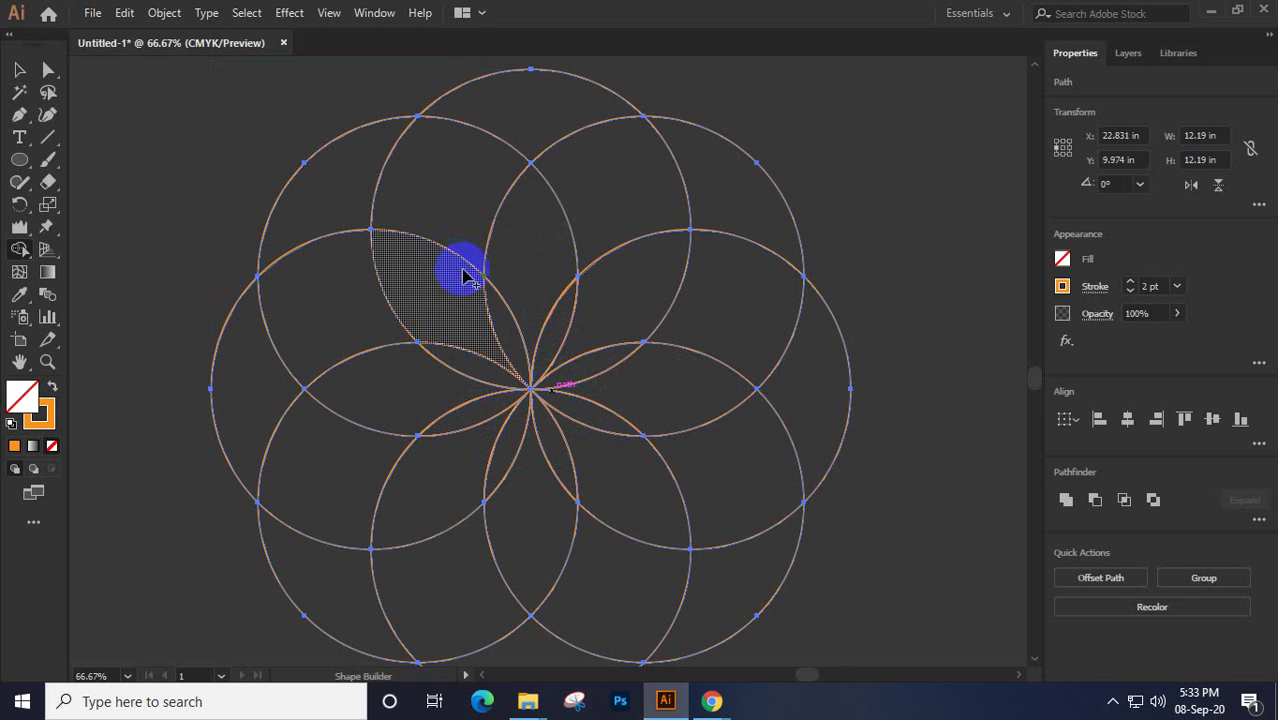
{"action": "left_click", "coordinate": [334, 288]}
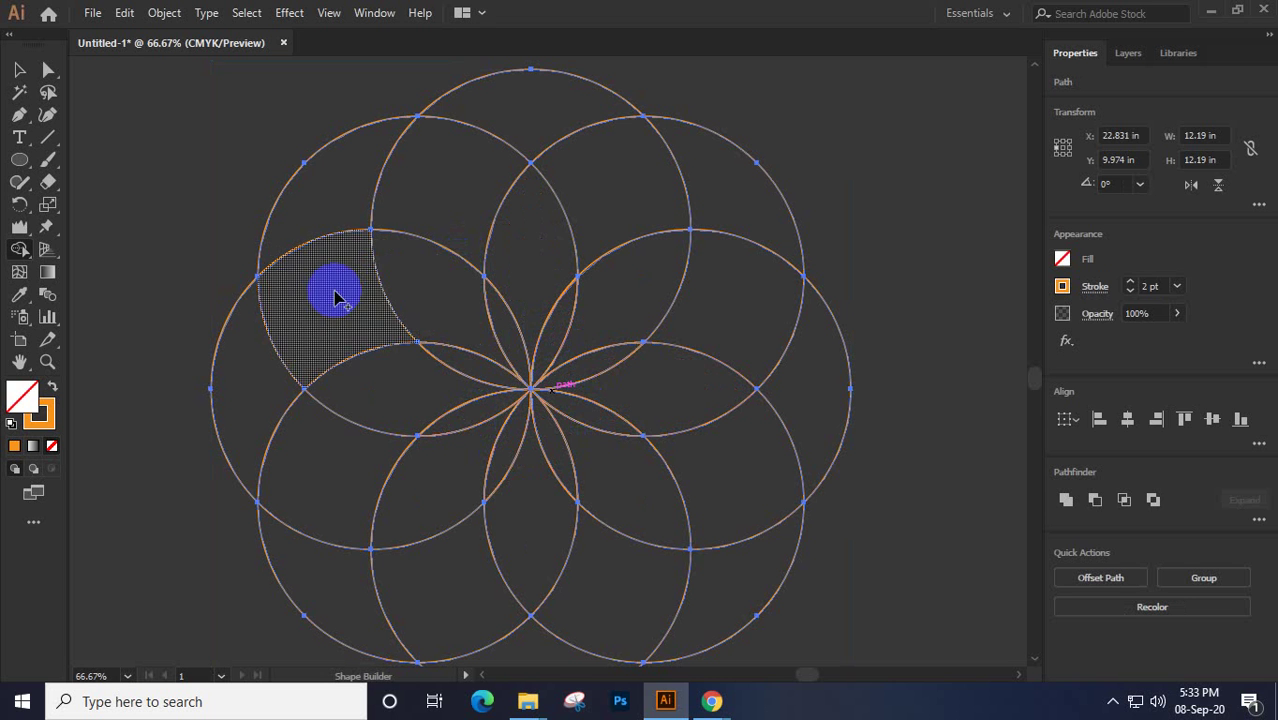
{"action": "left_click", "coordinate": [439, 203]}
{"action": "left_click", "coordinate": [318, 237]}
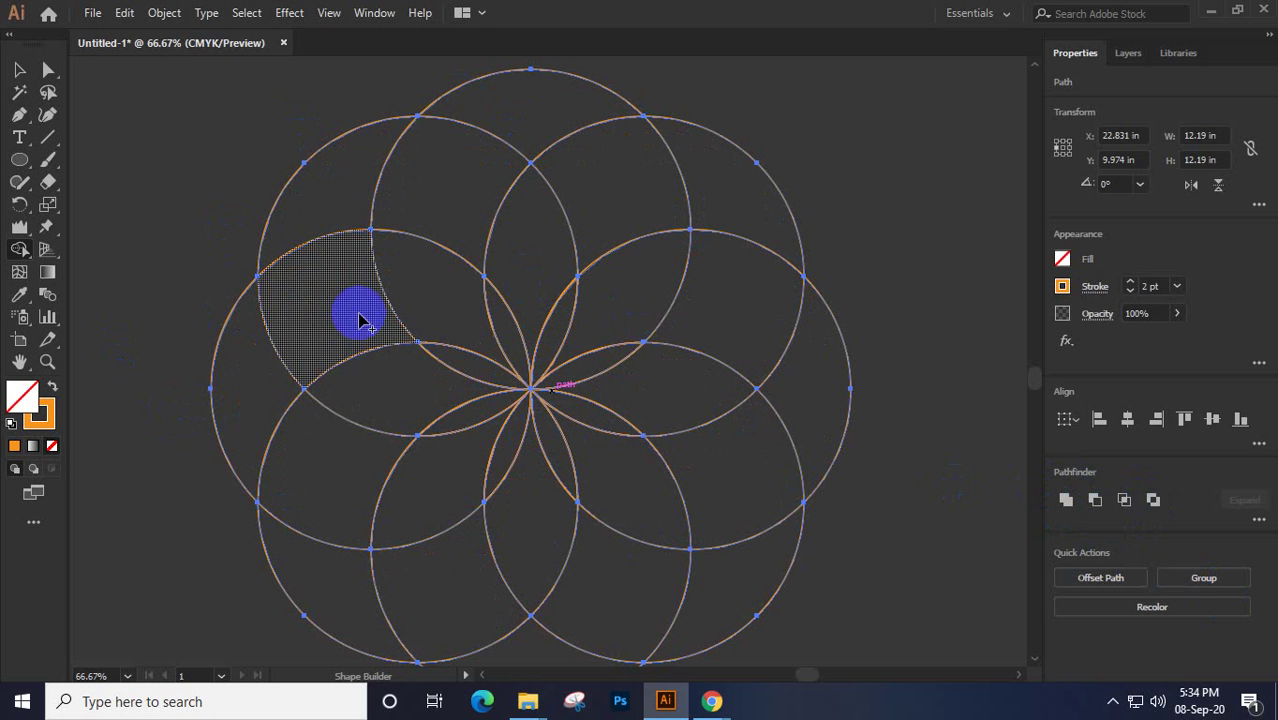
Drag across the outer regions to merge the left, upper, right and lower outer pieces together
{"action": "mouse_move", "coordinate": [320, 305]}
{"action": "left_mouse_down"}
{"action": "mouse_move", "coordinate": [311, 251]}
{"action": "mouse_move", "coordinate": [359, 181]}
{"action": "mouse_move", "coordinate": [431, 194]}
{"action": "left_mouse_up"}
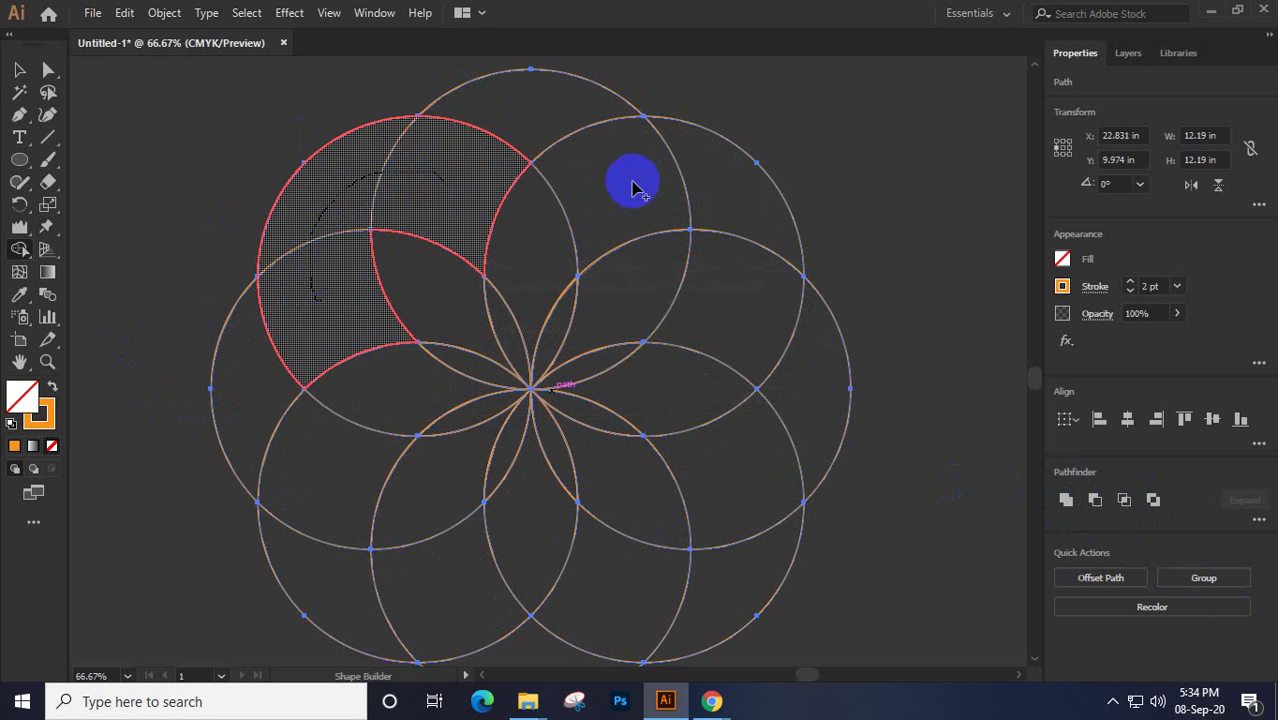
{"action": "mouse_move", "coordinate": [706, 177]}
{"action": "left_mouse_down"}
{"action": "mouse_move", "coordinate": [741, 202]}
{"action": "mouse_move", "coordinate": [748, 323]}
{"action": "left_mouse_up"}
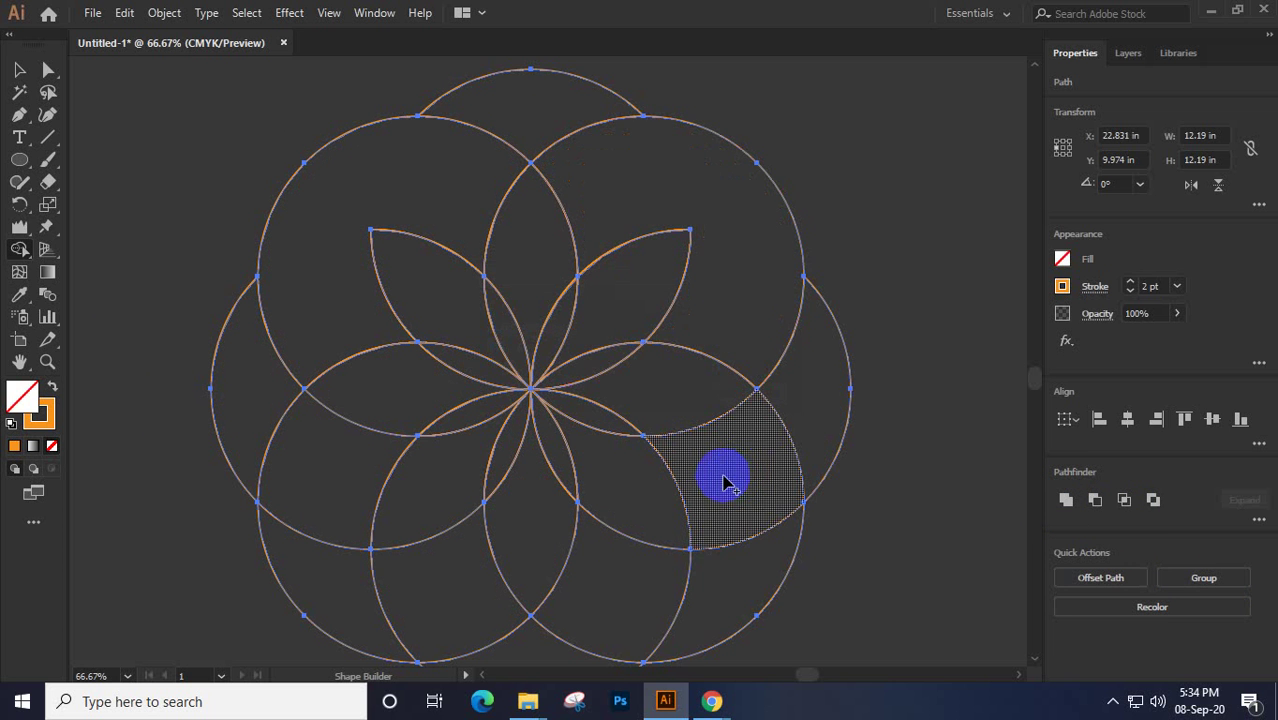
{"action": "mouse_move", "coordinate": [724, 480]}
{"action": "left_mouse_down"}
{"action": "mouse_move", "coordinate": [721, 586]}
{"action": "mouse_move", "coordinate": [638, 606]}
{"action": "mouse_move", "coordinate": [593, 585]}
{"action": "left_mouse_up"}
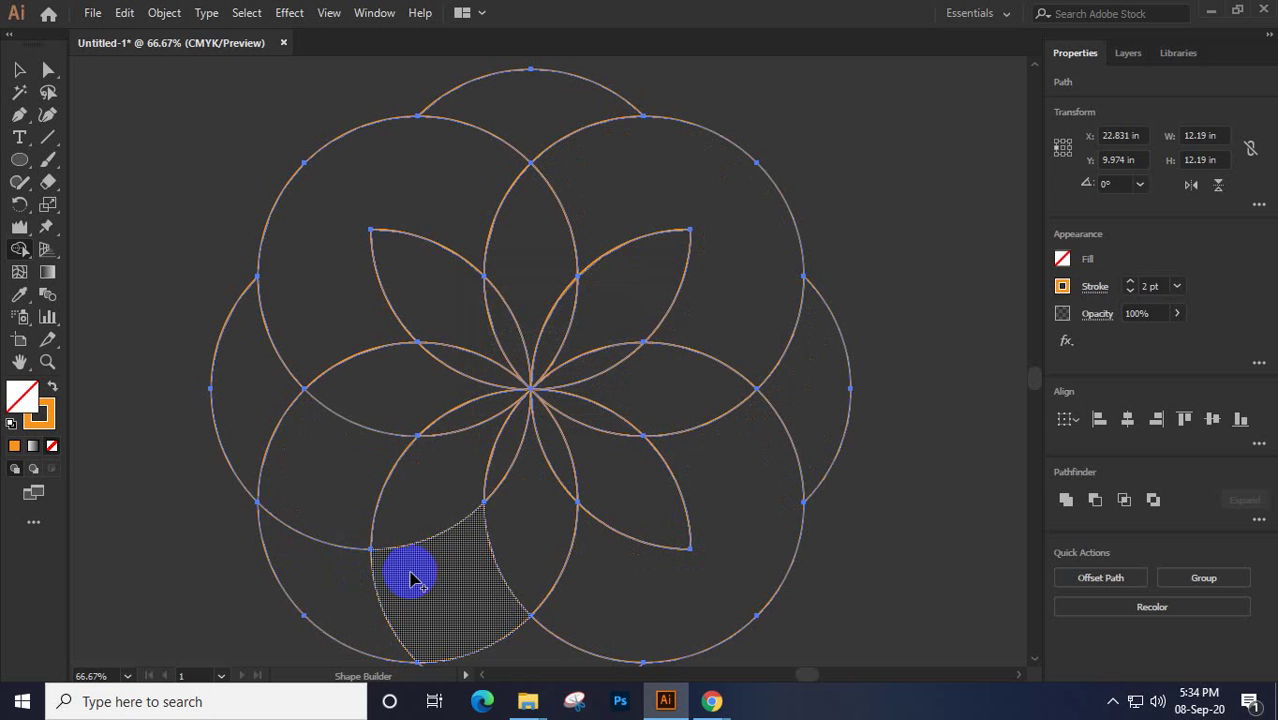
{"action": "mouse_move", "coordinate": [437, 590]}
{"action": "left_mouse_down"}
{"action": "mouse_move", "coordinate": [305, 531]}
{"action": "mouse_move", "coordinate": [325, 457]}
{"action": "mouse_move", "coordinate": [350, 493]}
{"action": "left_mouse_up"}
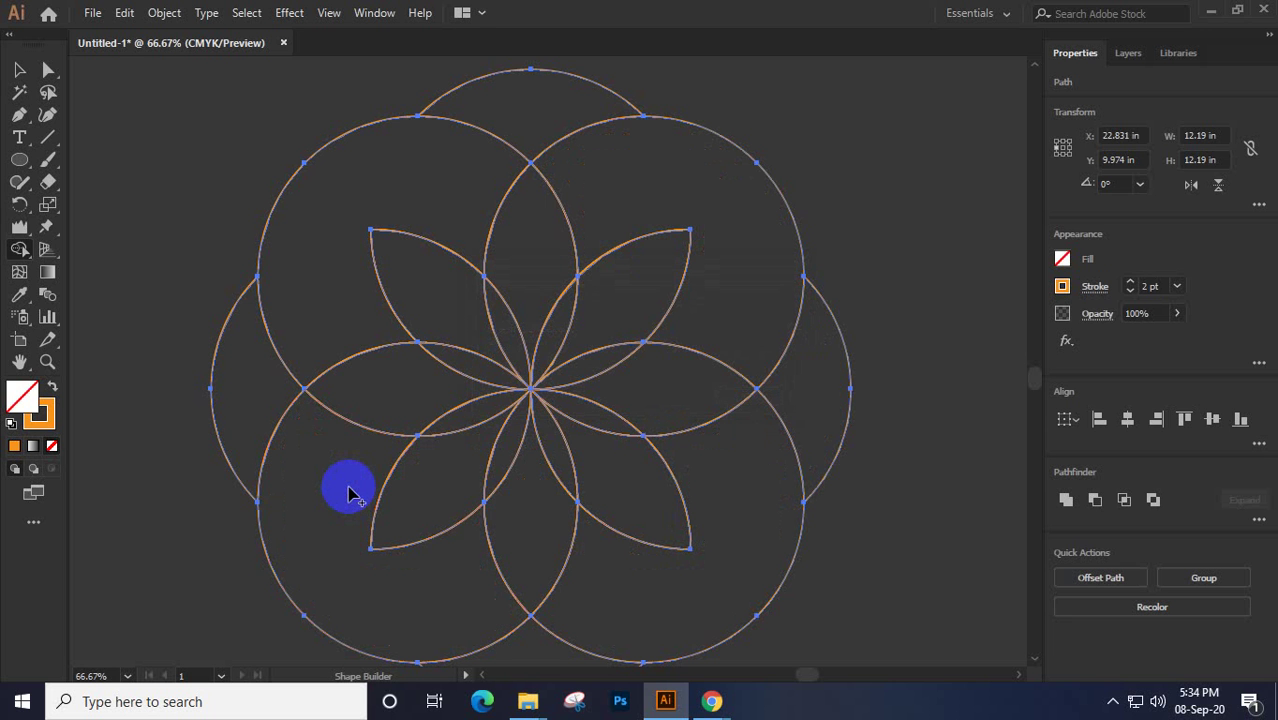
{"action": "key", "text": "v"}
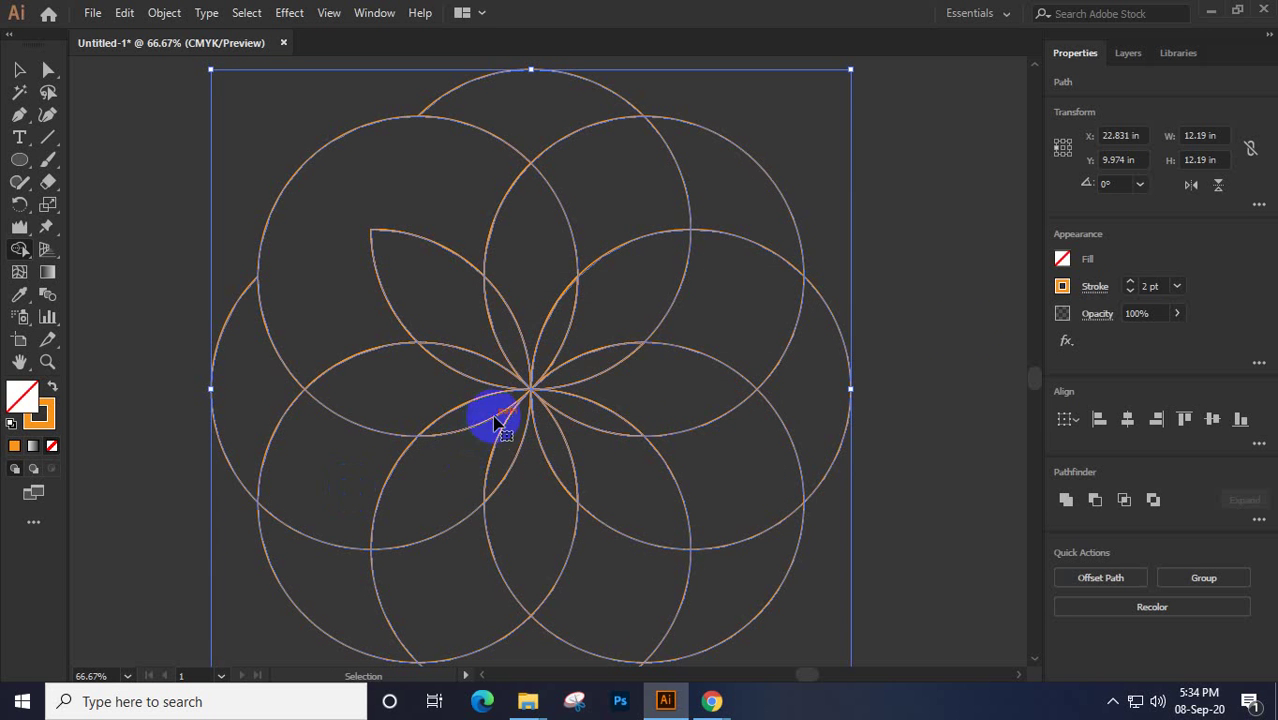
{"action": "key", "text": "shift+m"}
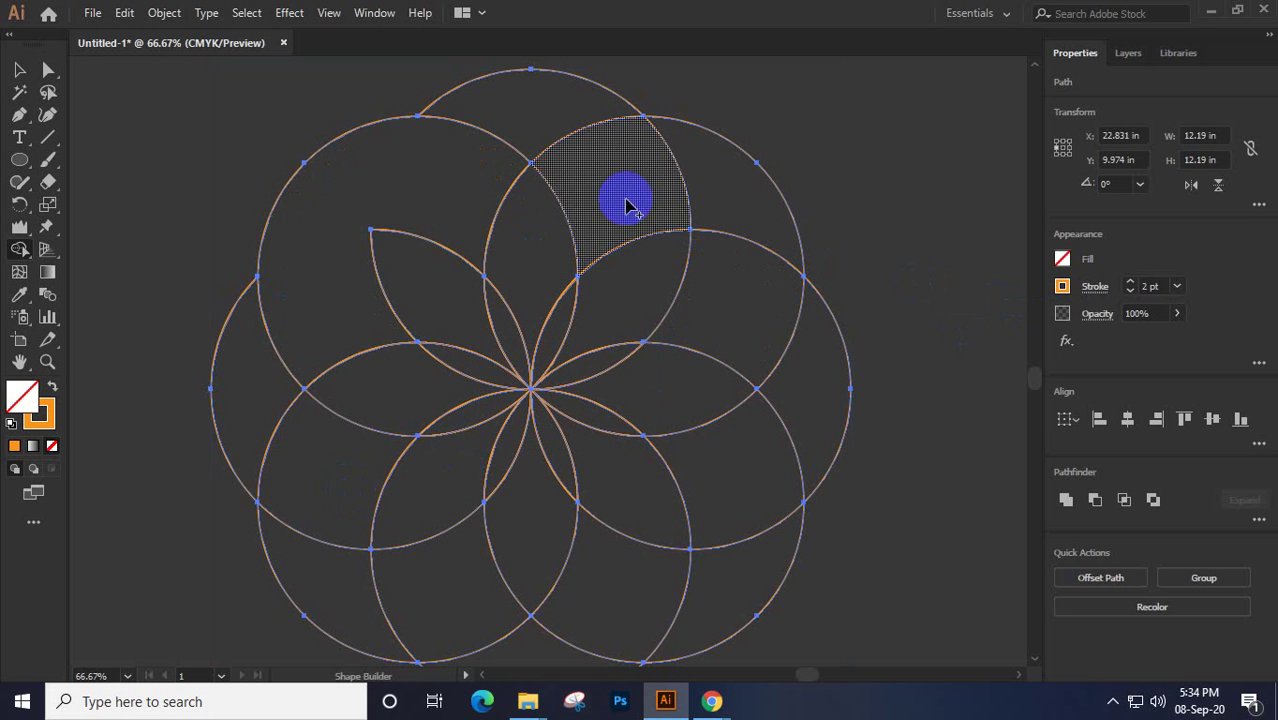
{"action": "mouse_move", "coordinate": [757, 335]}
{"action": "left_mouse_down"}
{"action": "mouse_move", "coordinate": [806, 386]}
{"action": "mouse_move", "coordinate": [768, 449]}
{"action": "mouse_move", "coordinate": [736, 471]}
{"action": "left_mouse_up"}
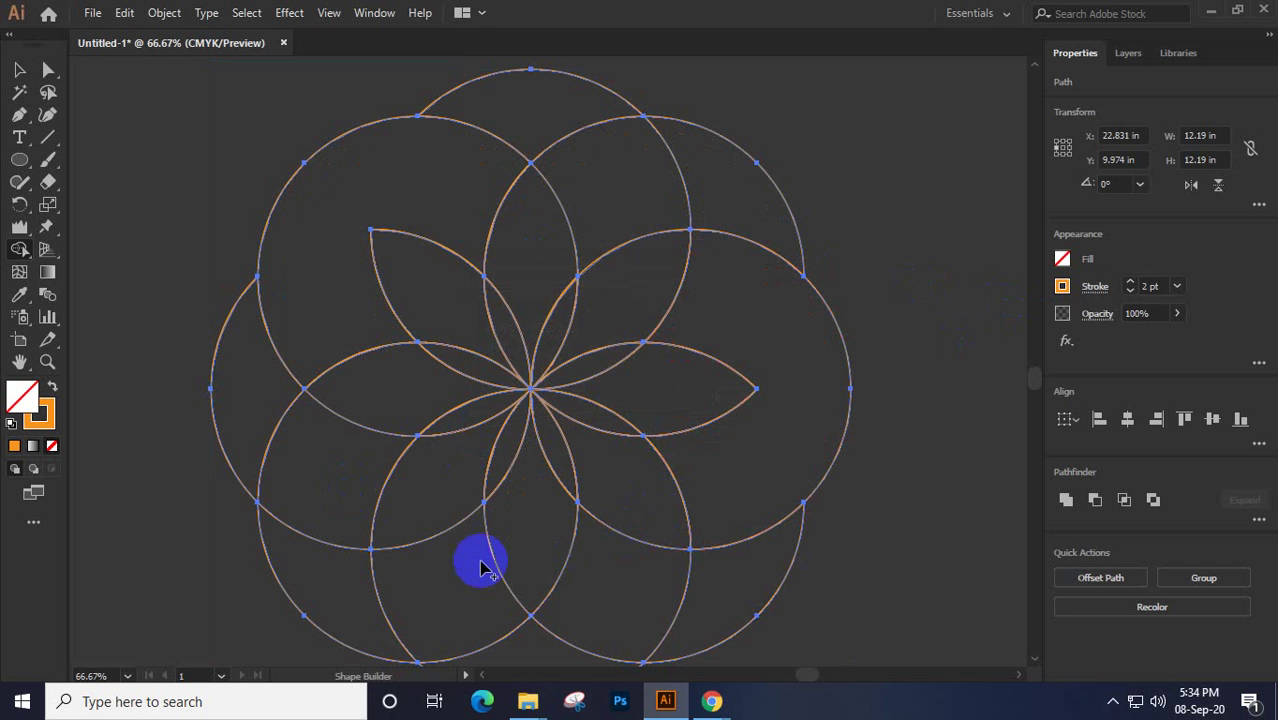
{"action": "scroll", "coordinate": [527, 615], "scroll_direction": "down", "scroll_amount": 2}
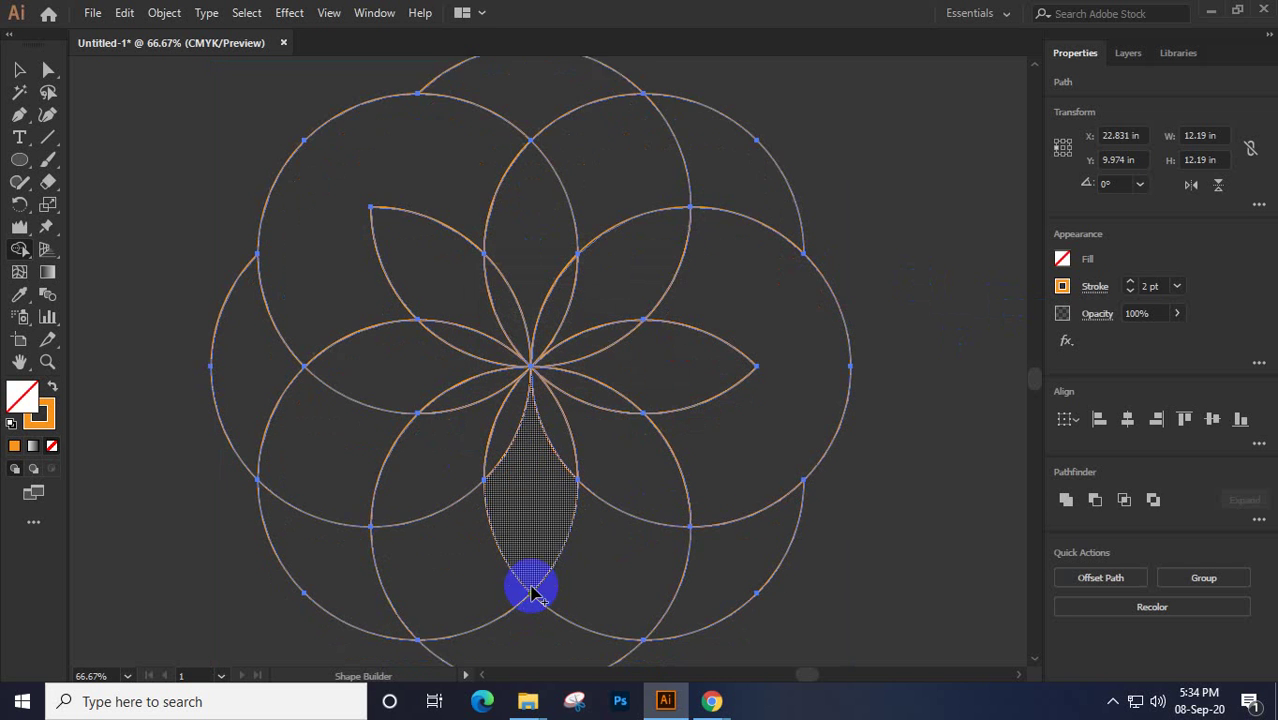
{"action": "mouse_move", "coordinate": [459, 521]}
{"action": "left_mouse_down"}
{"action": "mouse_move", "coordinate": [489, 593]}
{"action": "mouse_move", "coordinate": [604, 602]}
{"action": "mouse_move", "coordinate": [616, 565]}
{"action": "left_mouse_up"}
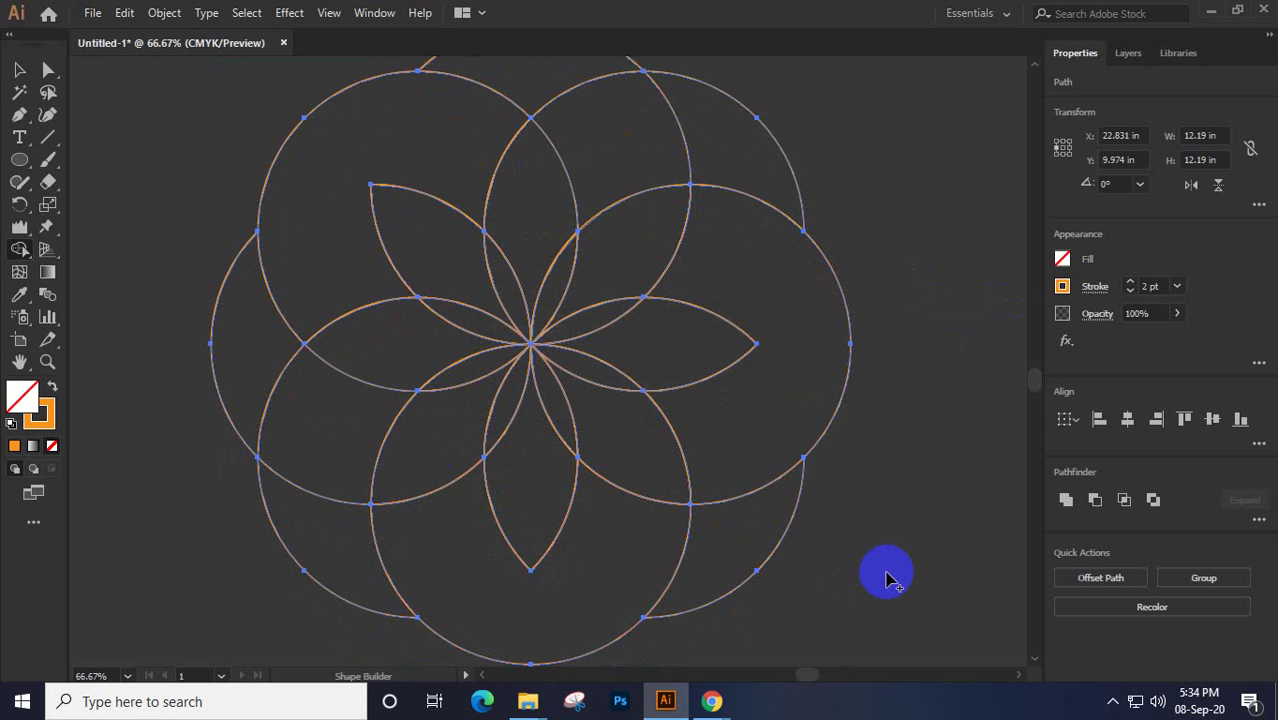
{"action": "scroll", "coordinate": [887, 578], "scroll_direction": "up", "scroll_amount": 1}
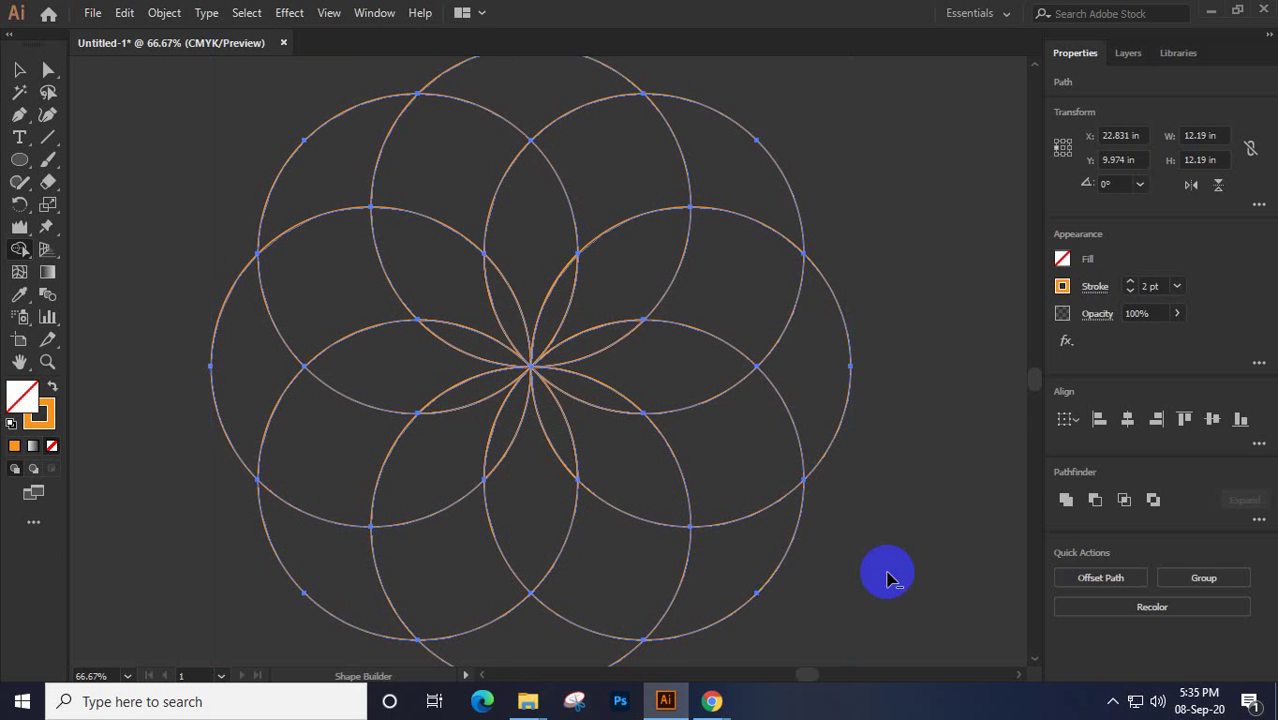
Merge the outer circle regions around the flower into larger pieces with Shape Builder
{"action": "scroll", "coordinate": [890, 578], "scroll_direction": "down", "scroll_amount": 1}
{"action": "left_click_drag", "start_coordinate": [873, 556], "coordinate": [850, 530]}
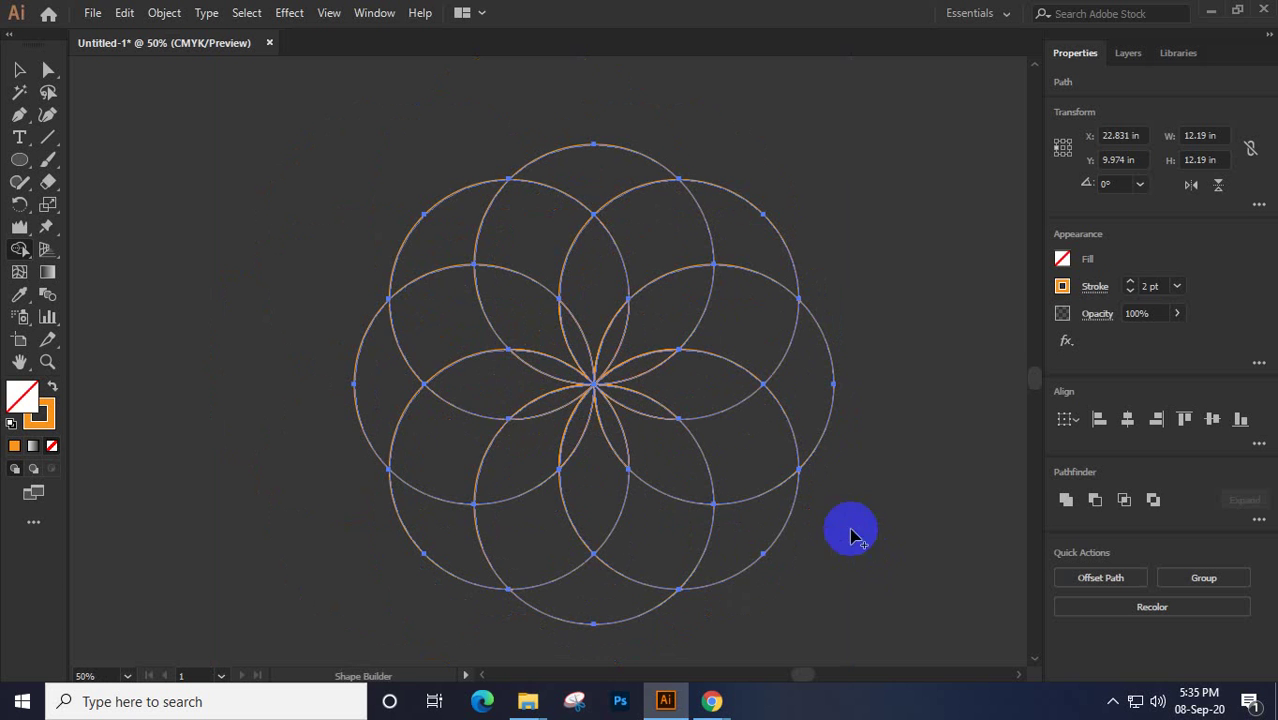
{"action": "mouse_move", "coordinate": [421, 320]}
{"action": "left_mouse_down"}
{"action": "mouse_move", "coordinate": [394, 360]}
{"action": "mouse_move", "coordinate": [428, 429]}
{"action": "mouse_move", "coordinate": [447, 438]}
{"action": "left_mouse_up"}
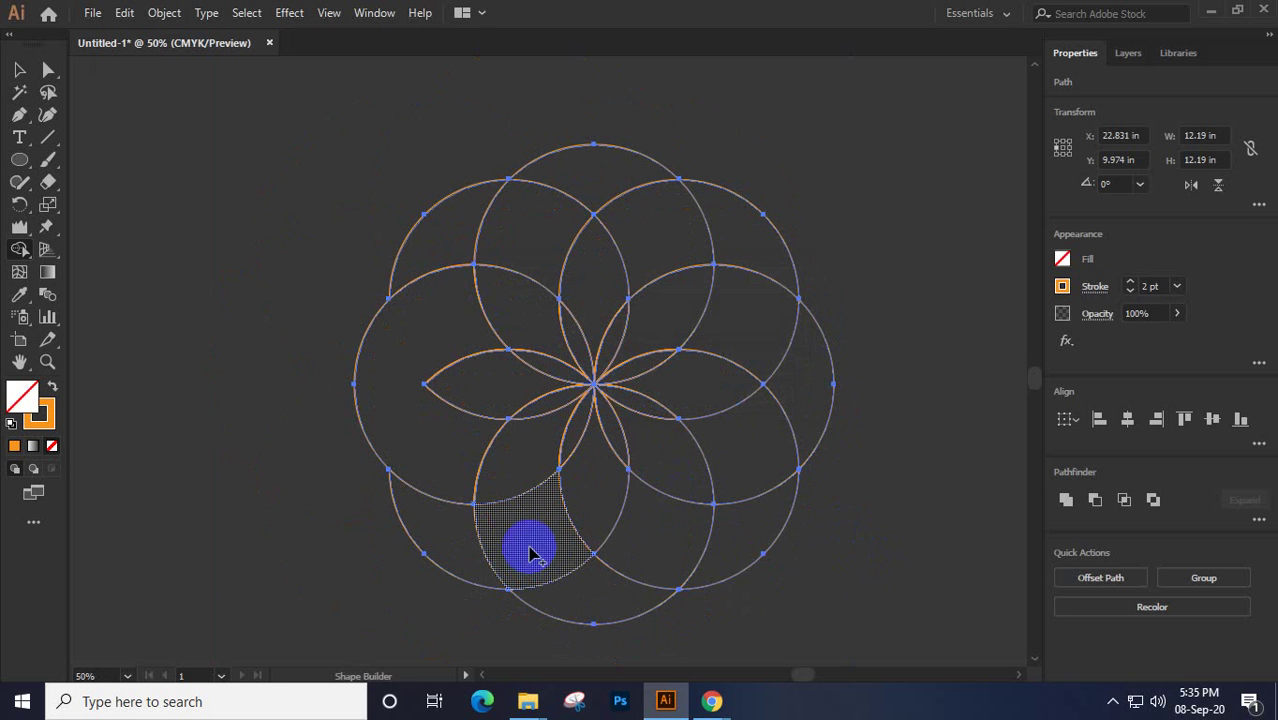
{"action": "mouse_move", "coordinate": [455, 233]}
{"action": "left_mouse_down"}
{"action": "mouse_move", "coordinate": [522, 228]}
{"action": "mouse_move", "coordinate": [579, 185]}
{"action": "left_mouse_up"}
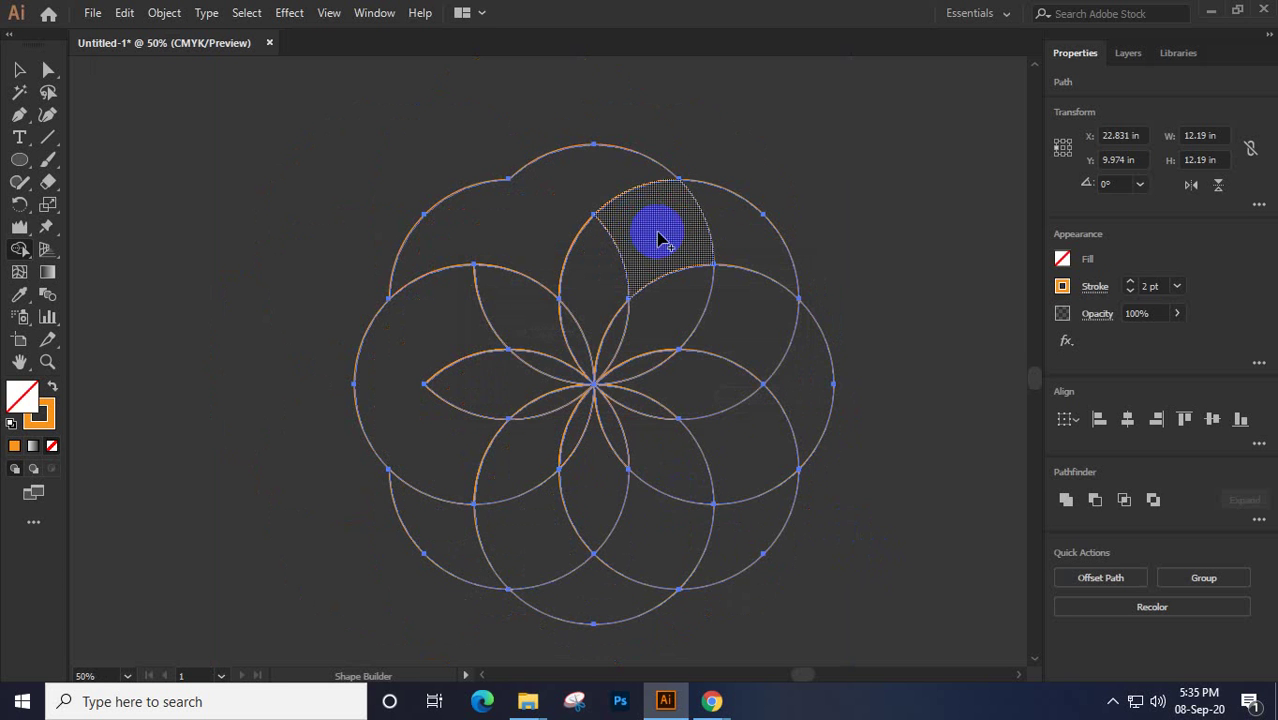
{"action": "mouse_move", "coordinate": [660, 234]}
{"action": "left_mouse_down"}
{"action": "mouse_move", "coordinate": [677, 223]}
{"action": "mouse_move", "coordinate": [750, 270]}
{"action": "mouse_move", "coordinate": [742, 306]}
{"action": "left_mouse_up"}
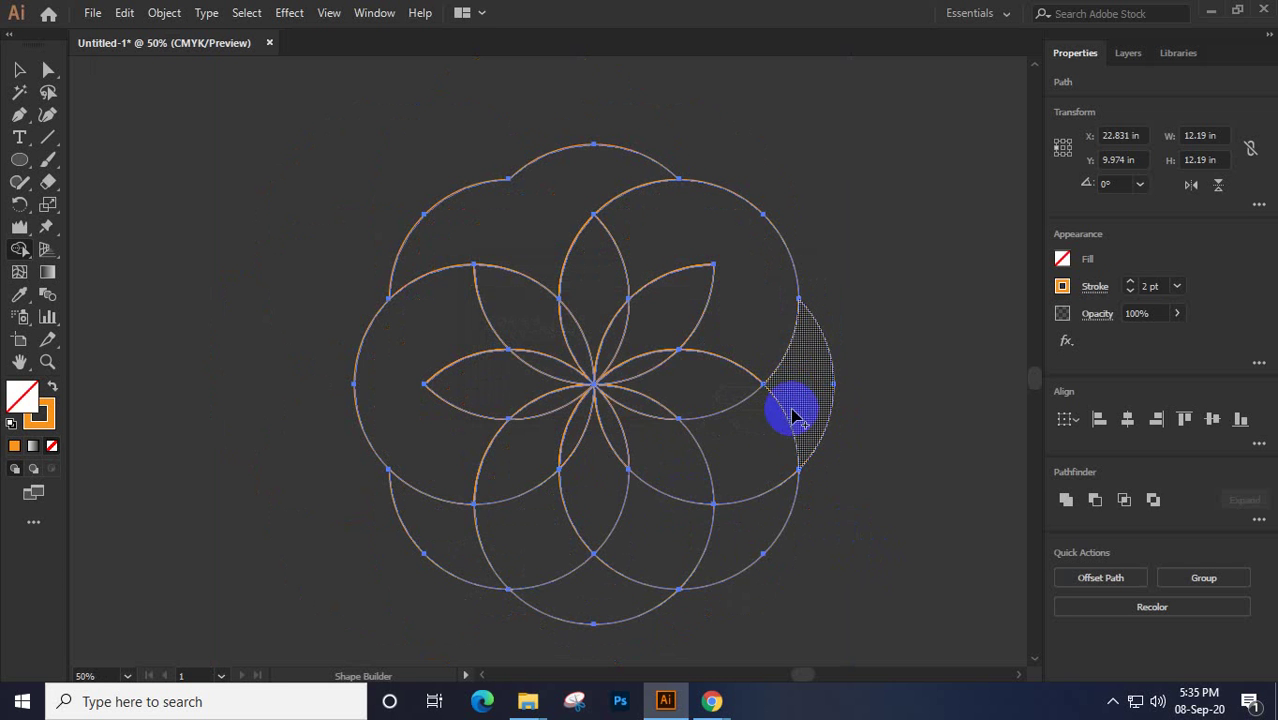
{"action": "mouse_move", "coordinate": [797, 392]}
{"action": "left_mouse_down"}
{"action": "mouse_move", "coordinate": [757, 472]}
{"action": "mouse_move", "coordinate": [739, 540]}
{"action": "left_mouse_up"}
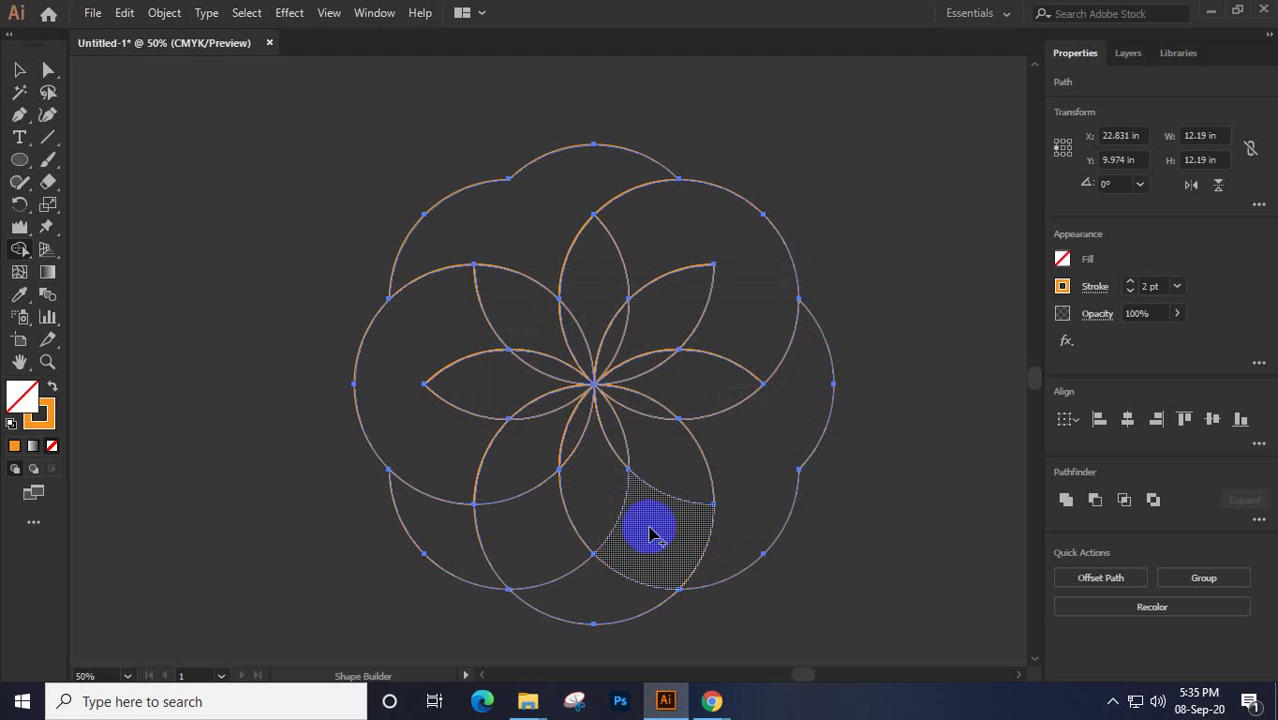
{"action": "mouse_move", "coordinate": [650, 535]}
{"action": "left_mouse_down"}
{"action": "mouse_move", "coordinate": [634, 570]}
{"action": "mouse_move", "coordinate": [572, 577]}
{"action": "mouse_move", "coordinate": [533, 543]}
{"action": "left_mouse_up"}
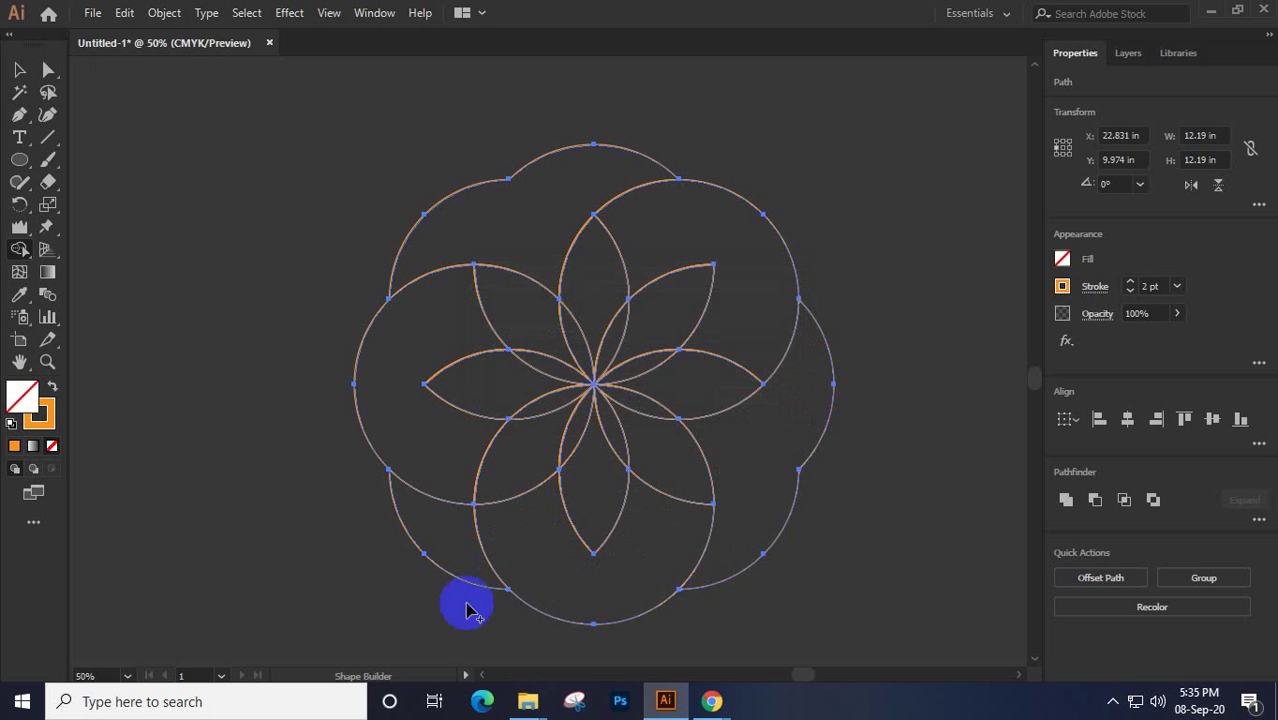
Delete the merged outer pieces, undoing one mistaken top-left removal along the way
{"action": "left_click", "coordinate": [426, 535], "text": "alt"}
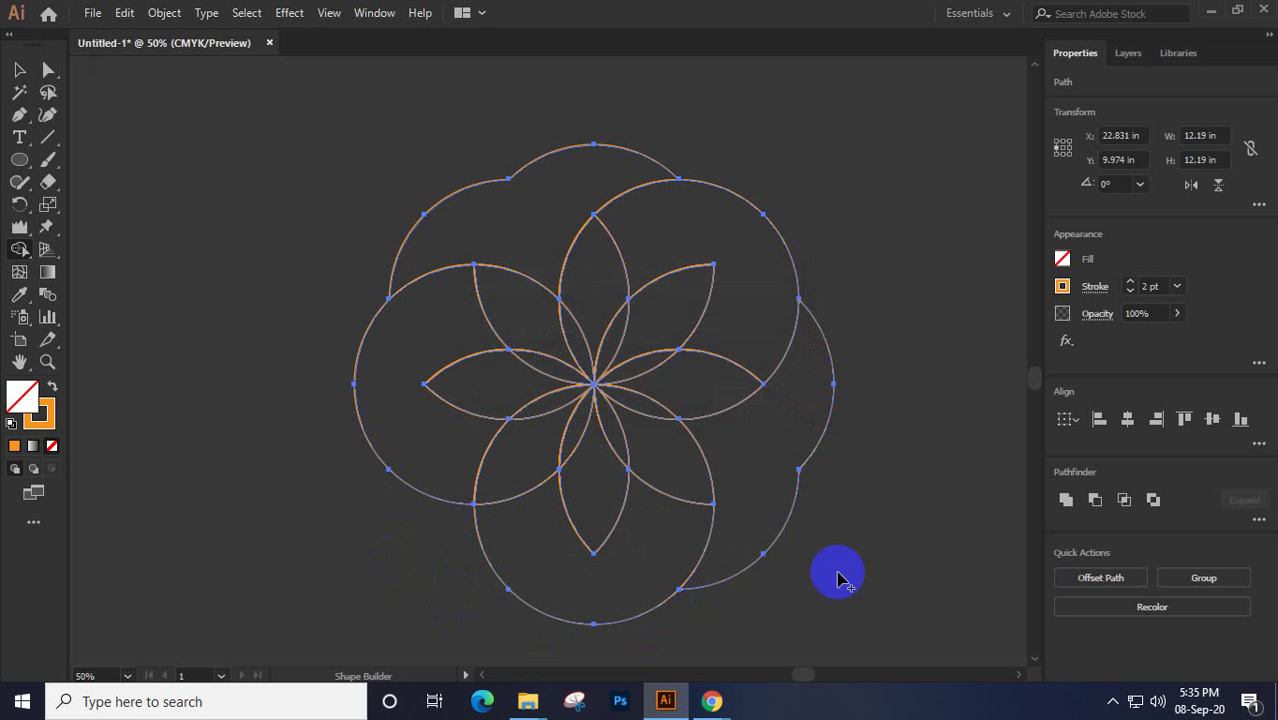
{"action": "left_click", "coordinate": [780, 470], "text": "alt"}
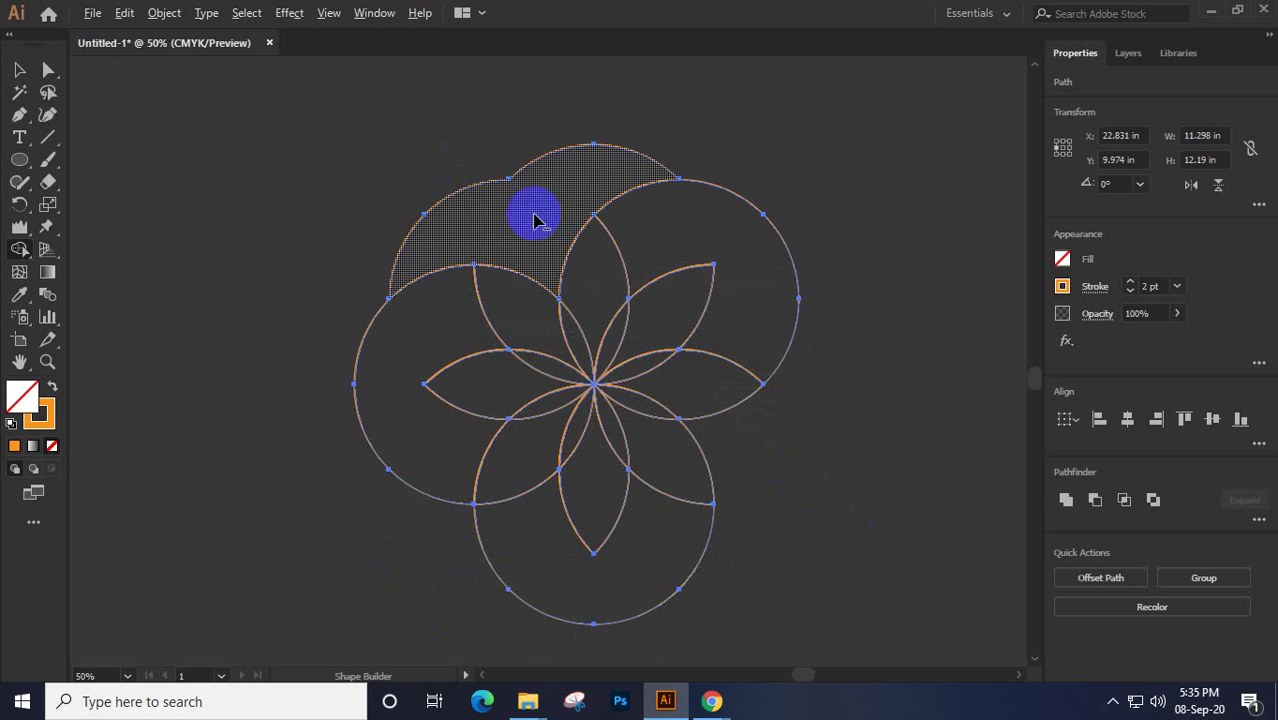
{"action": "left_click", "coordinate": [502, 209], "text": "alt"}
{"action": "key", "text": "v"}
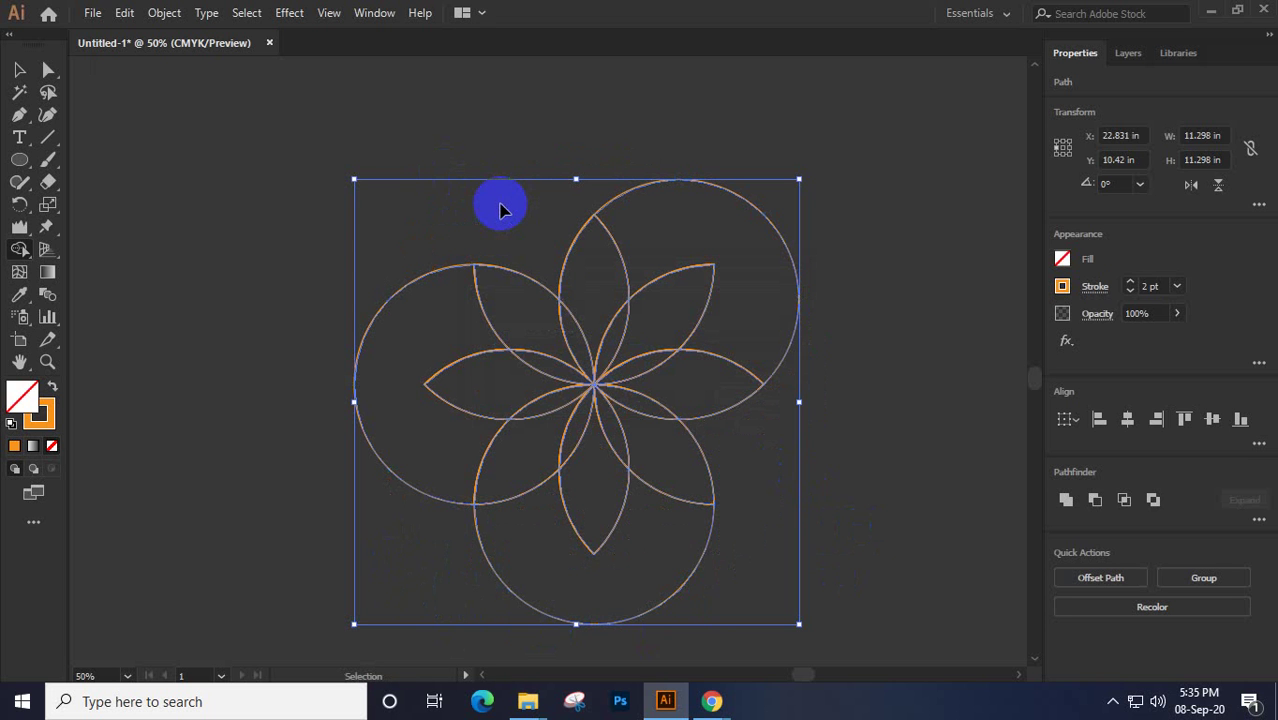
{"action": "key", "text": "ctrl+z"}
{"action": "key", "text": "shift+m"}
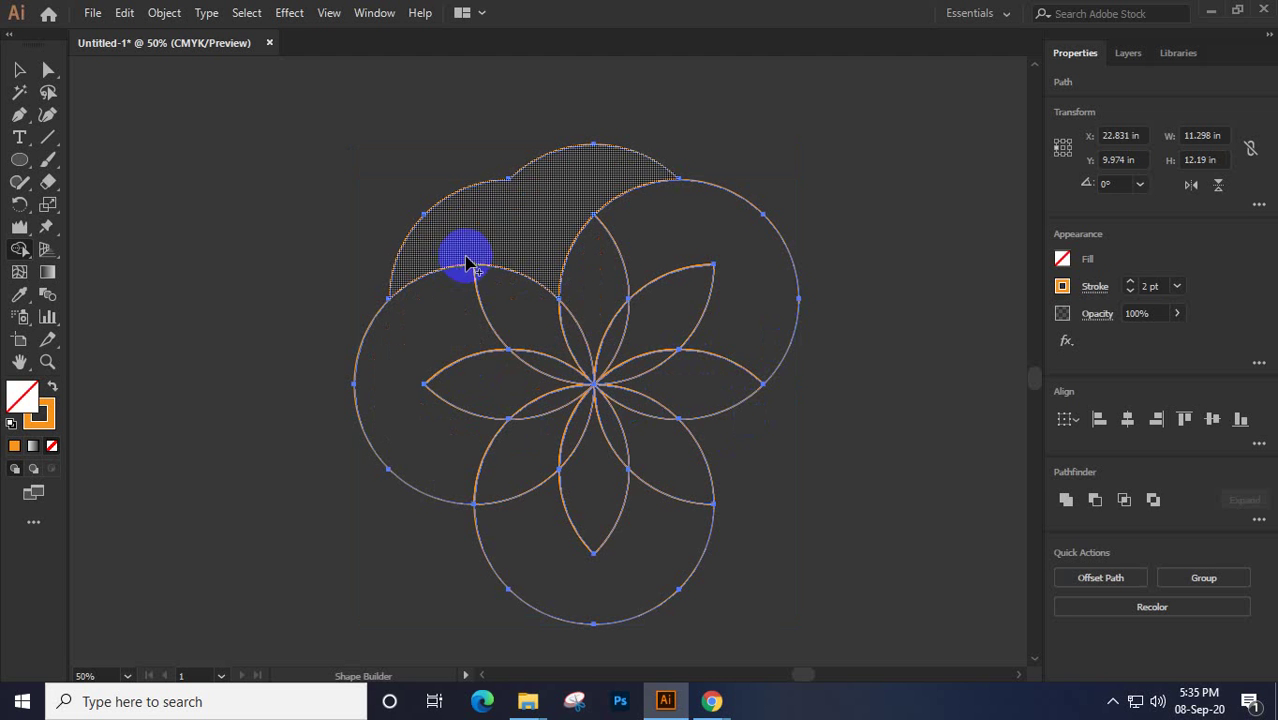
{"action": "mouse_move", "coordinate": [497, 212]}
{"action": "left_mouse_down"}
{"action": "mouse_move", "coordinate": [435, 239]}
{"action": "mouse_move", "coordinate": [414, 269]}
{"action": "mouse_move", "coordinate": [424, 303]}
{"action": "left_mouse_up"}
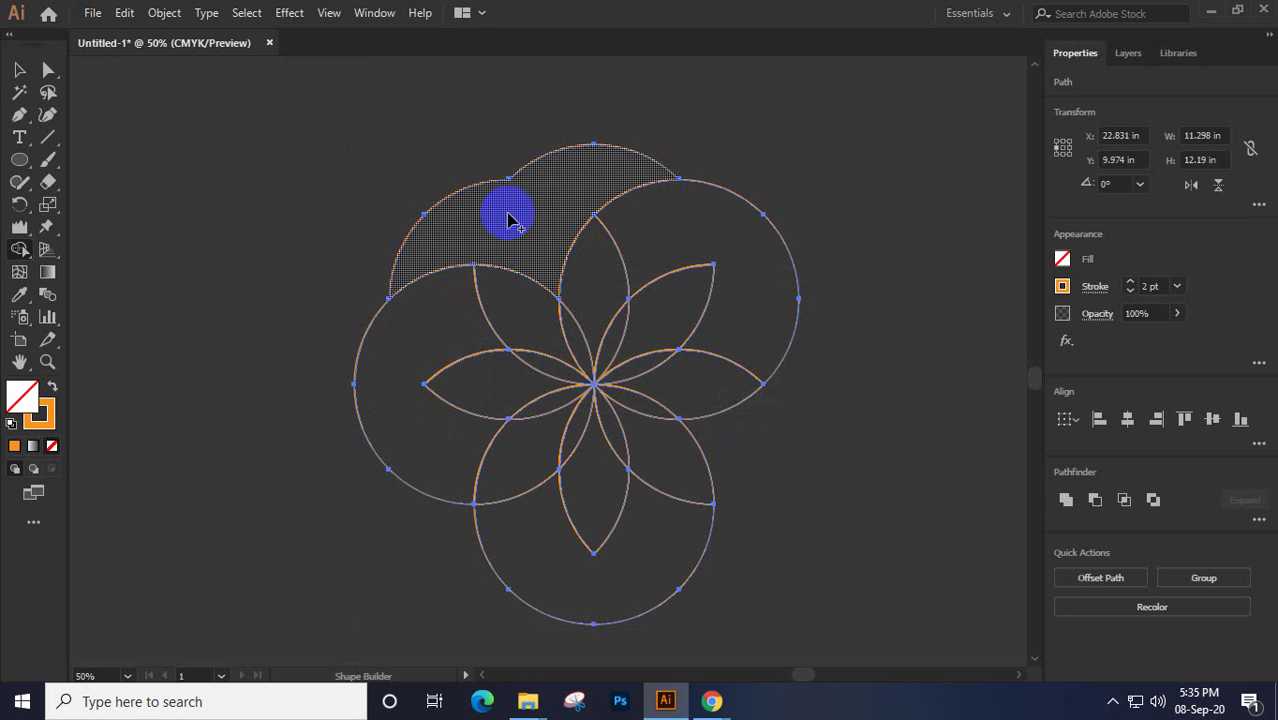
{"action": "mouse_move", "coordinate": [508, 218]}
{"action": "left_mouse_down"}
{"action": "mouse_move", "coordinate": [566, 177]}
{"action": "mouse_move", "coordinate": [639, 187]}
{"action": "mouse_move", "coordinate": [732, 230]}
{"action": "mouse_move", "coordinate": [836, 391]}
{"action": "mouse_move", "coordinate": [799, 487]}
{"action": "mouse_move", "coordinate": [730, 549]}
{"action": "mouse_move", "coordinate": [591, 608]}
{"action": "mouse_move", "coordinate": [479, 612]}
{"action": "mouse_move", "coordinate": [349, 508]}
{"action": "mouse_move", "coordinate": [367, 415]}
{"action": "mouse_move", "coordinate": [400, 358]}
{"action": "left_mouse_up"}
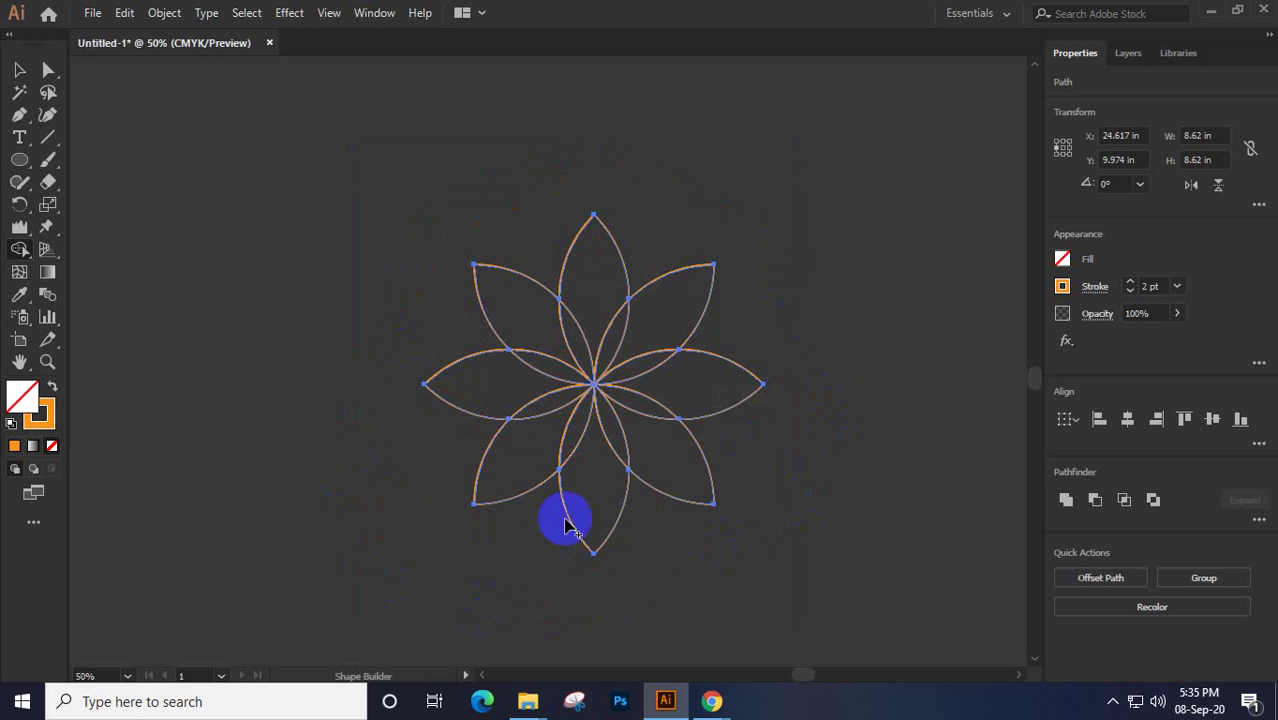
Select the petals of the large outline flower together, starting from the top petal
{"action": "left_click", "coordinate": [19, 68]}
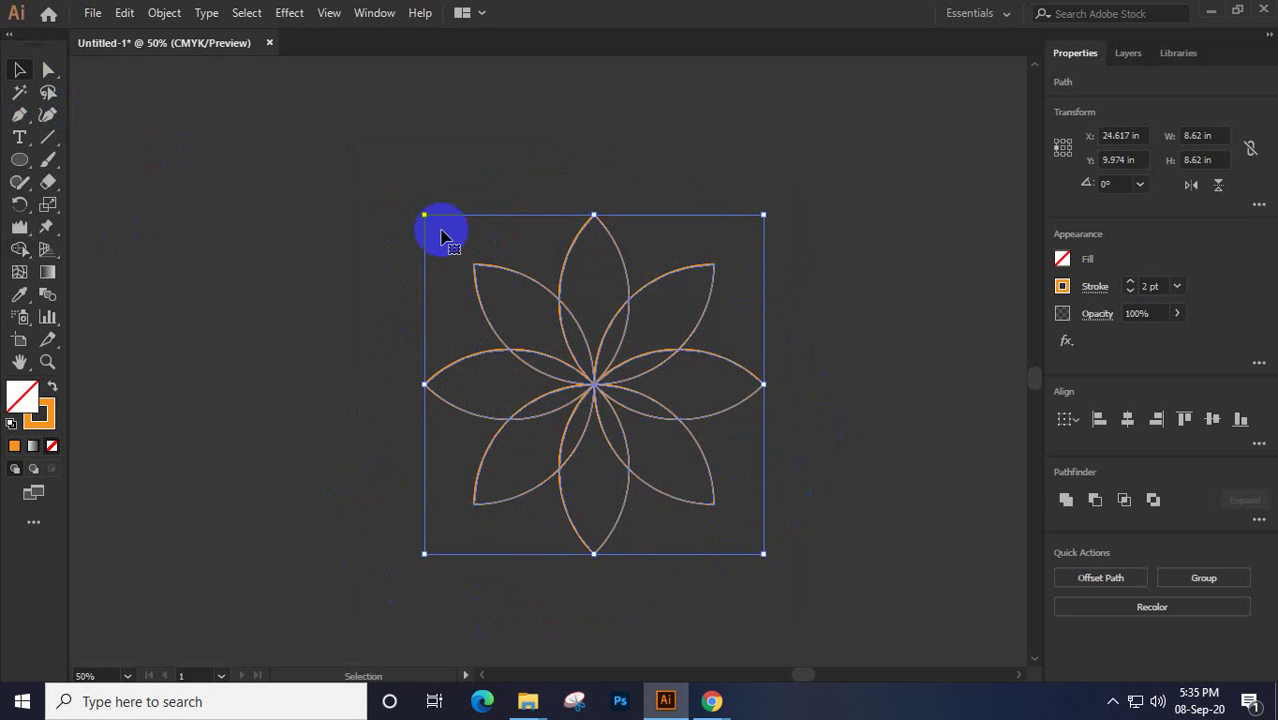
{"action": "left_click", "coordinate": [910, 284]}
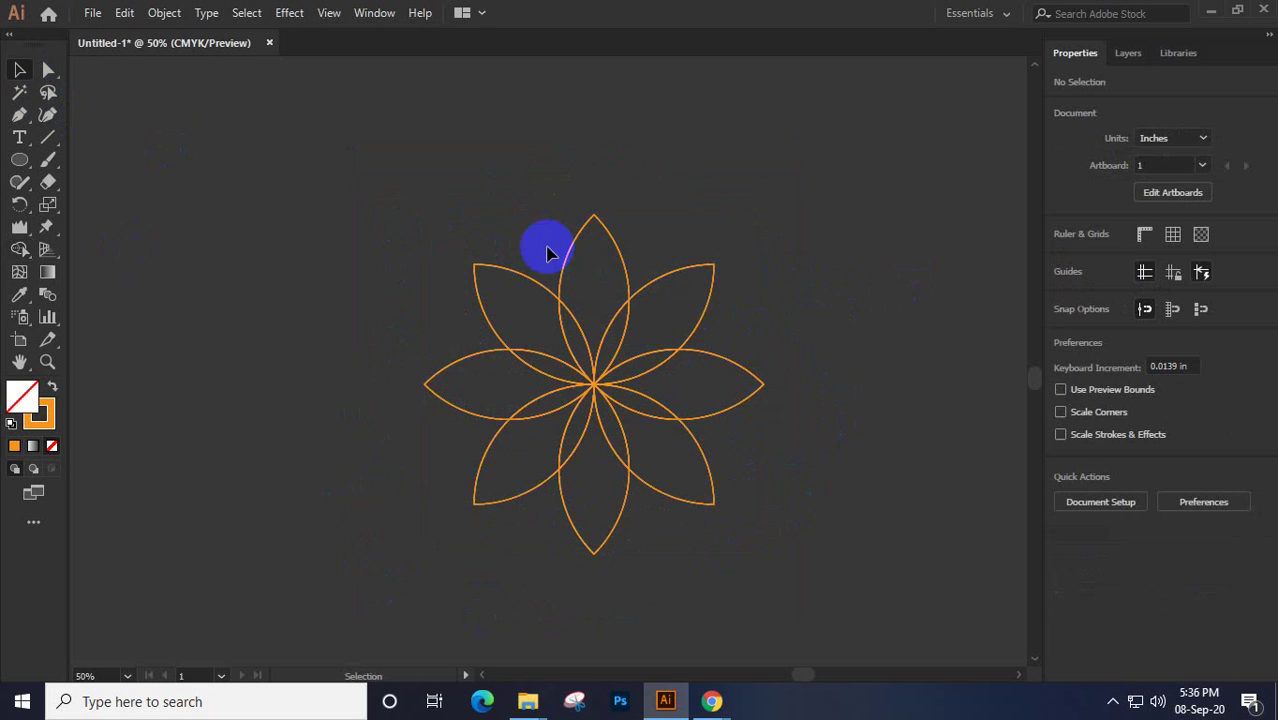
{"action": "left_click", "coordinate": [625, 270]}
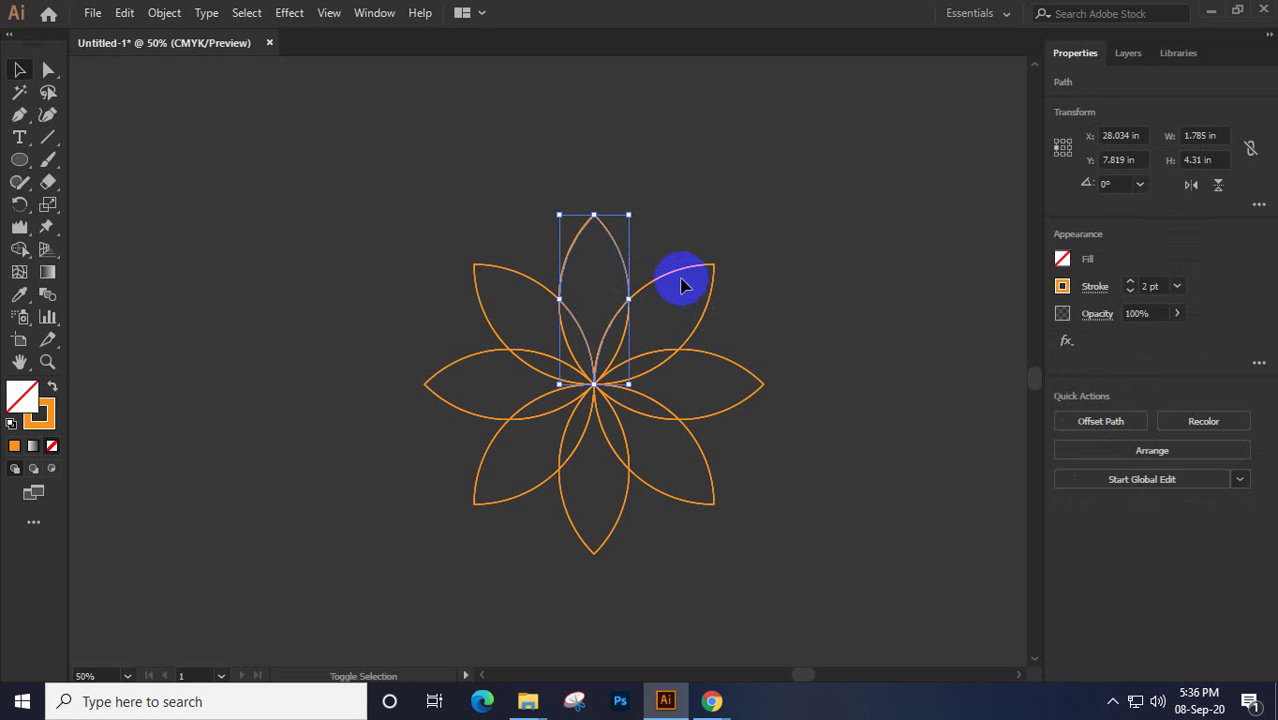
{"action": "left_click", "coordinate": [712, 278], "text": "shift"}
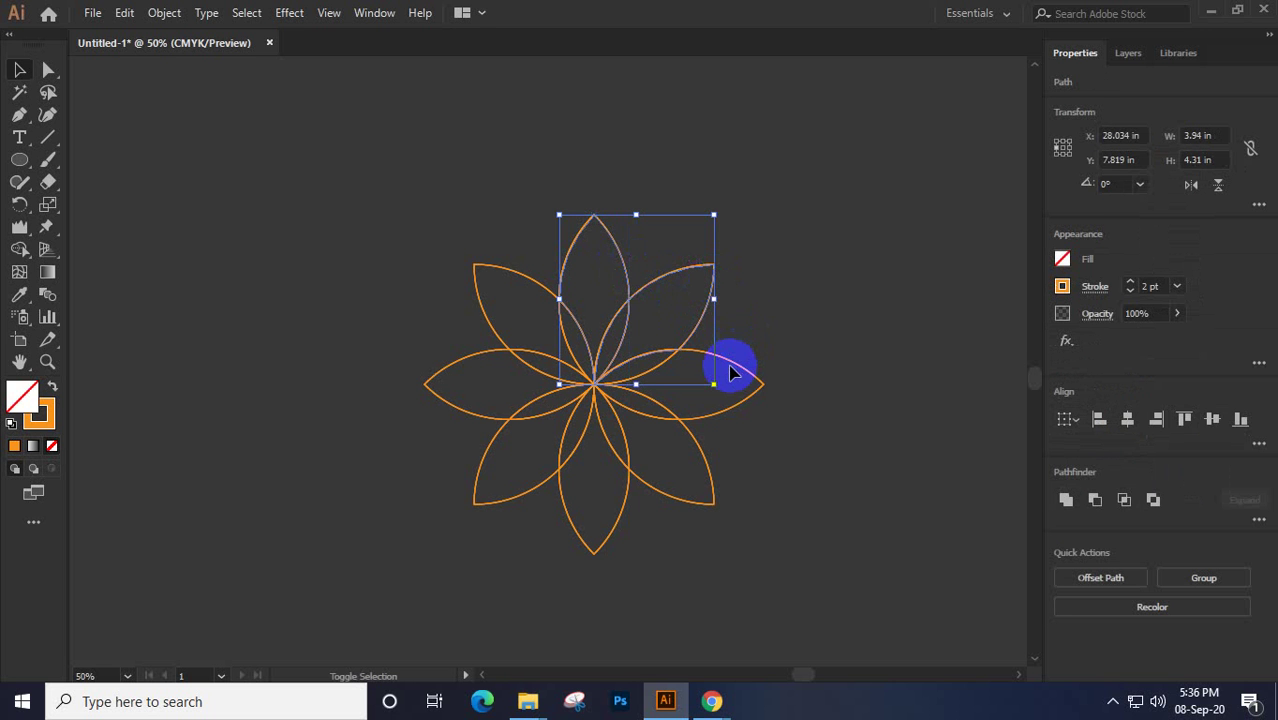
{"action": "left_click", "coordinate": [731, 373], "text": "shift"}
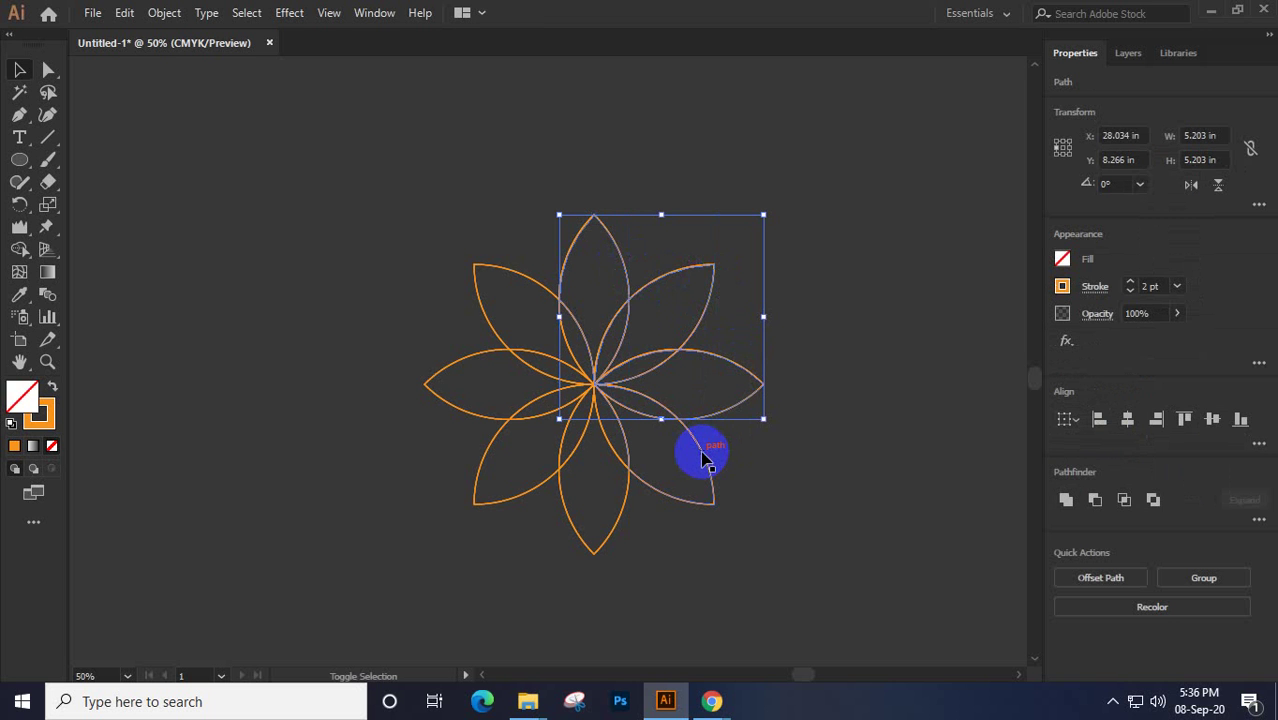
{"action": "left_click", "coordinate": [700, 456], "text": "shift"}
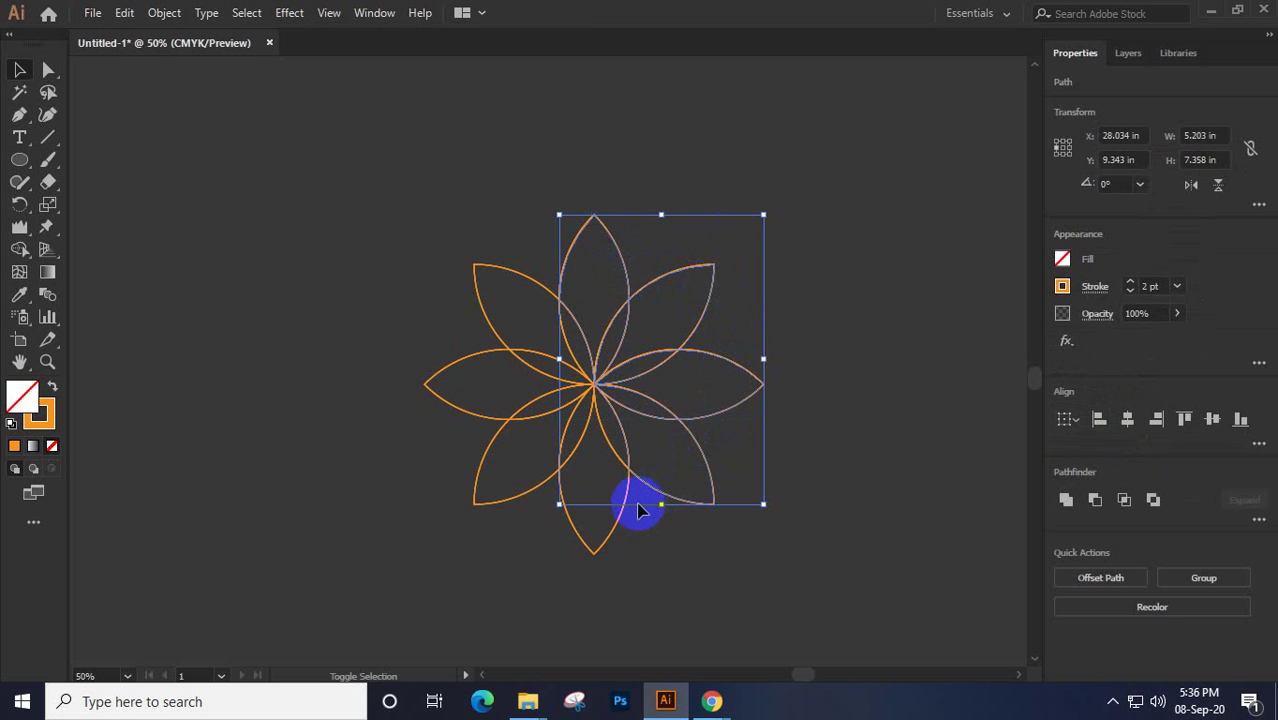
{"action": "left_click", "coordinate": [607, 545], "text": "shift"}
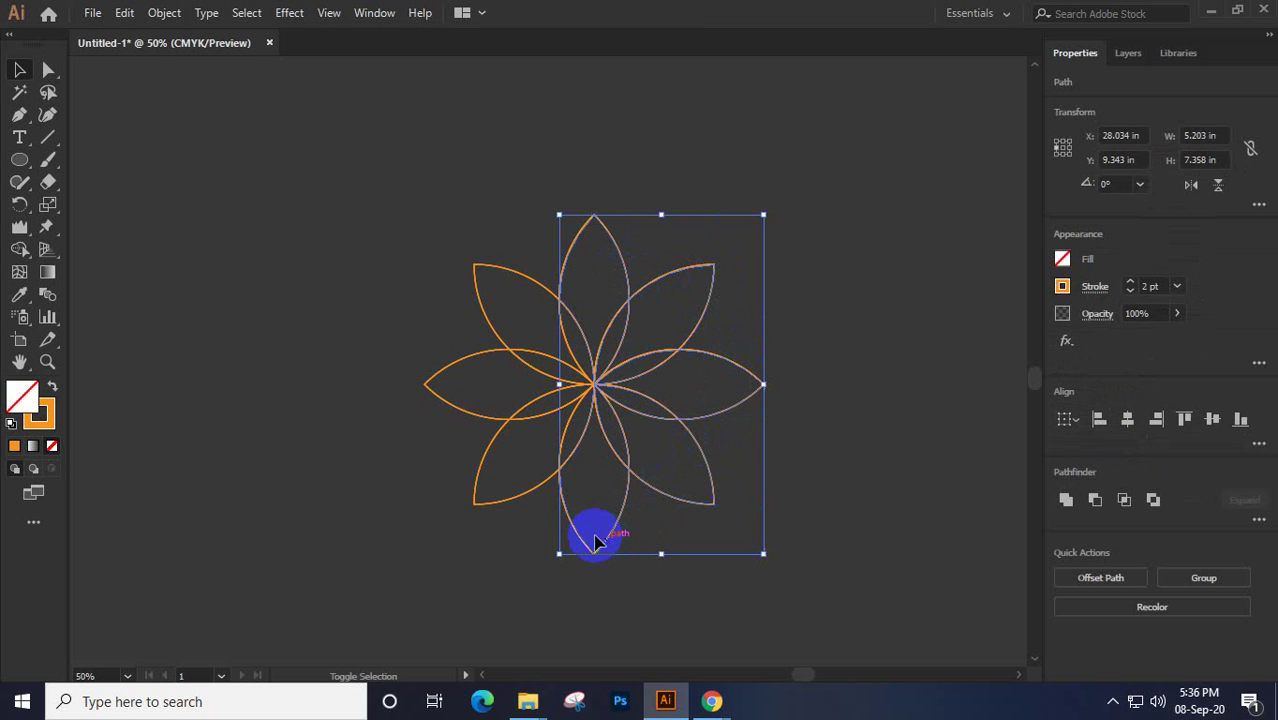
{"action": "left_click", "coordinate": [497, 505], "text": "shift"}
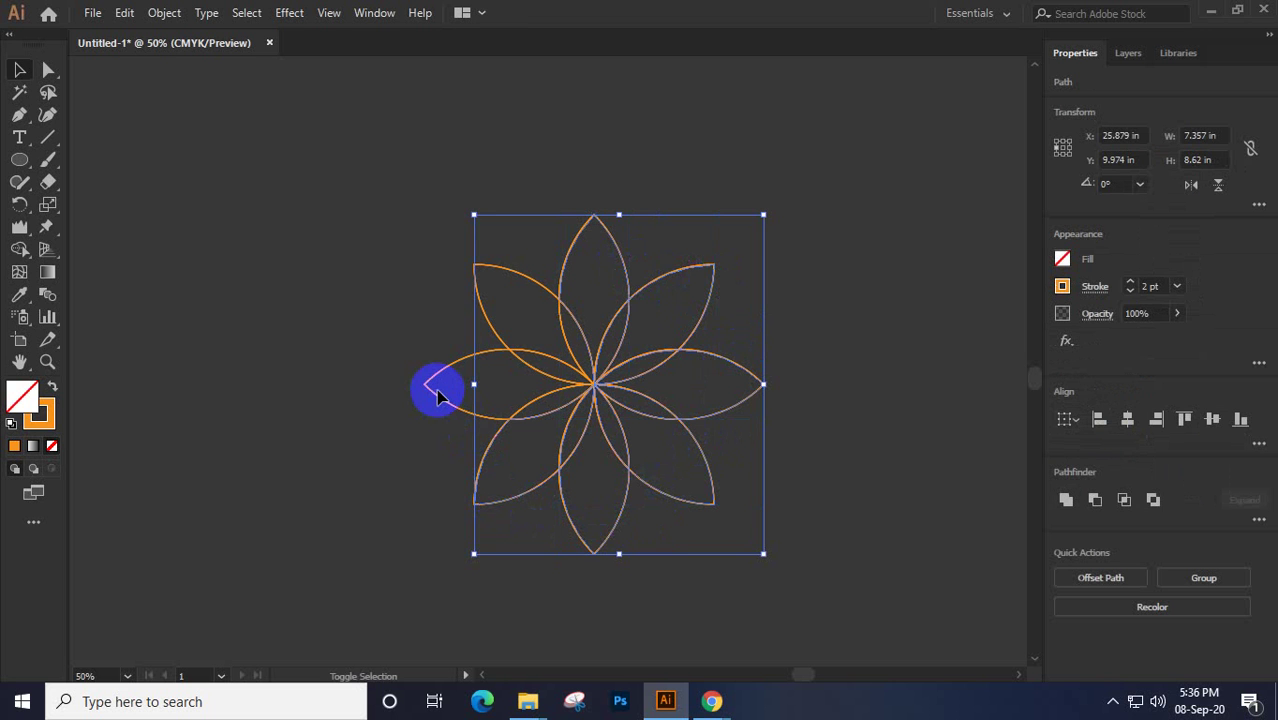
{"action": "left_click", "coordinate": [440, 397], "text": "shift"}
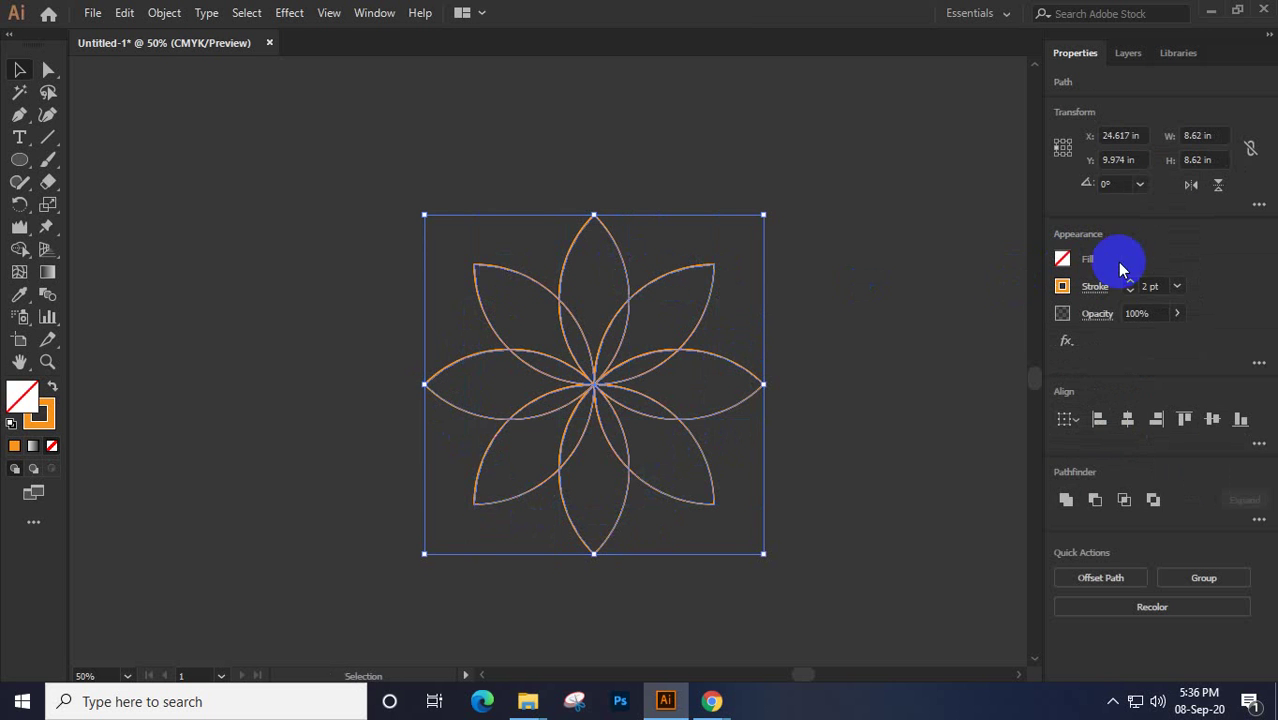
Fill the selected petals with the light orange swatch C=0 M=35 Y=85 K=0, then deselect
{"action": "left_click", "coordinate": [1062, 259]}
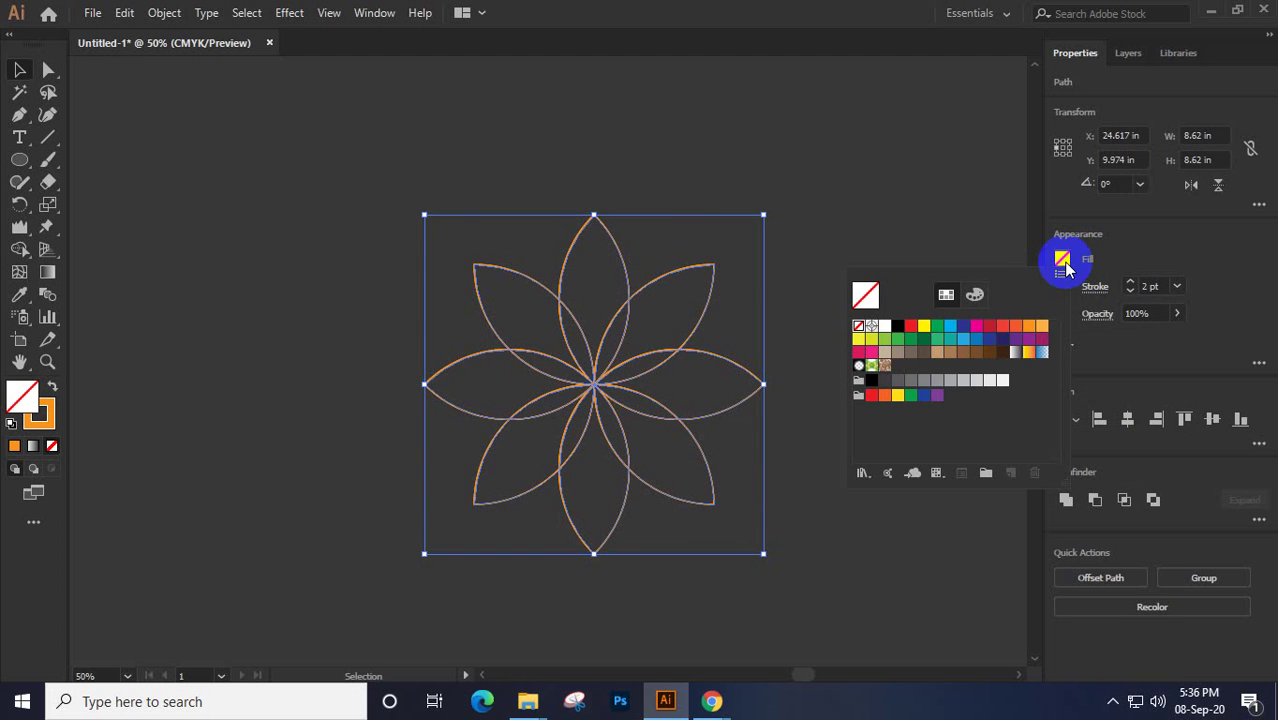
{"action": "left_click", "coordinate": [1031, 329]}
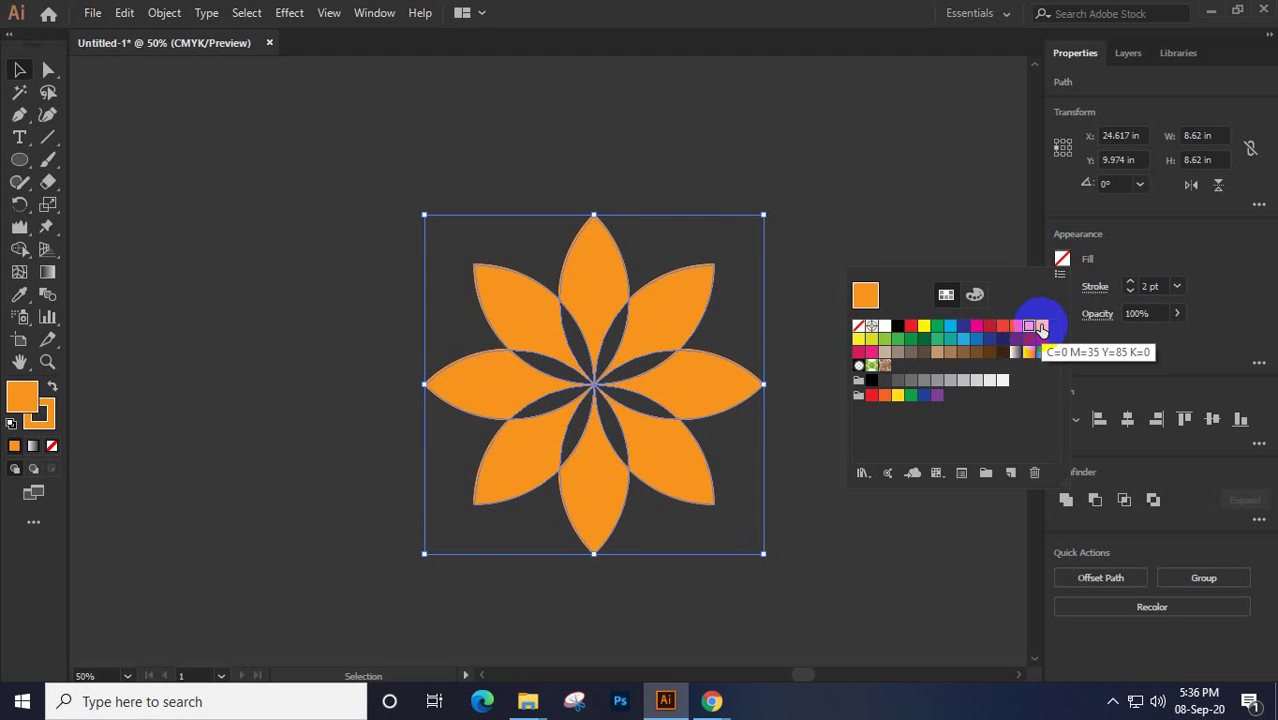
{"action": "left_click", "coordinate": [1041, 327]}
{"action": "left_click", "coordinate": [595, 146]}
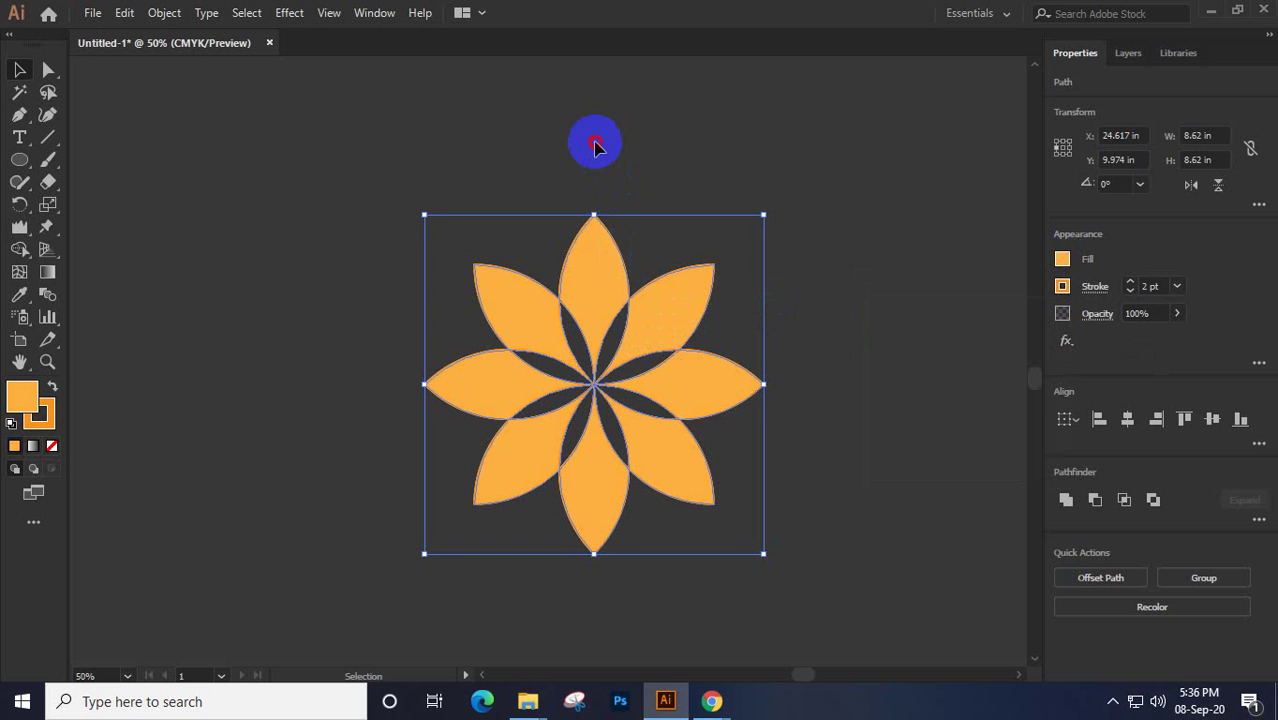
{"action": "left_click", "coordinate": [574, 366]}
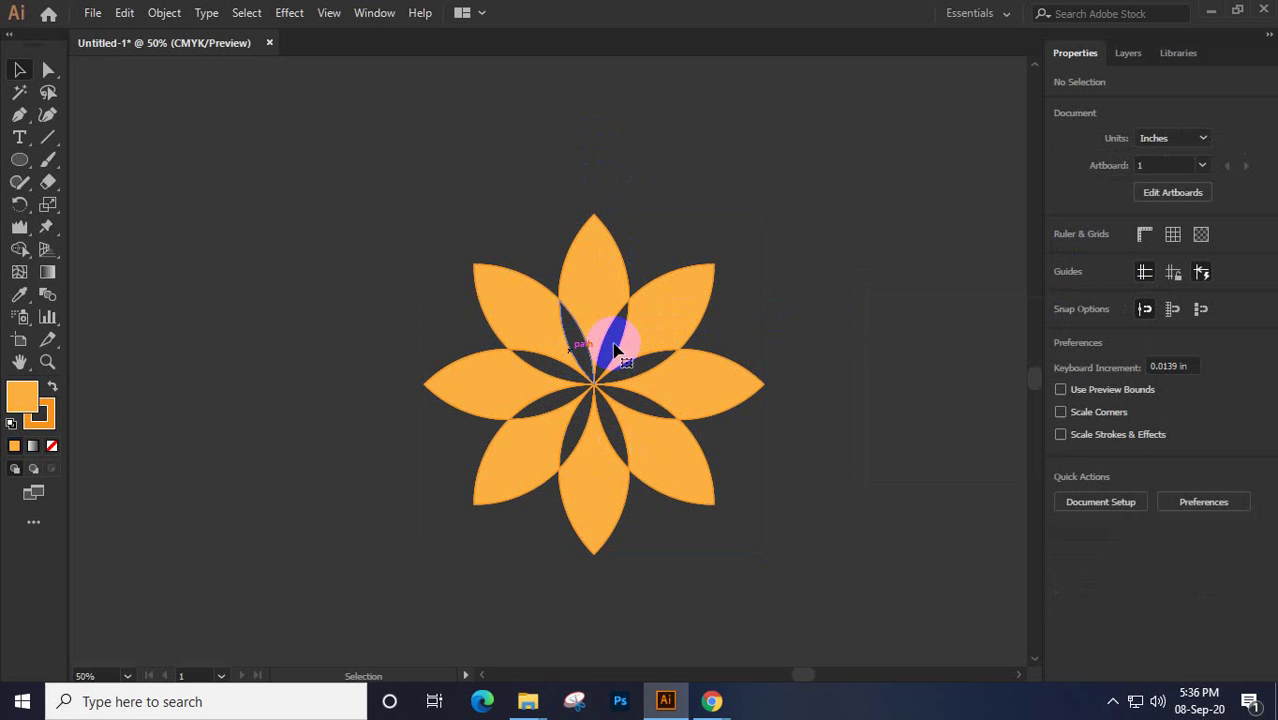
Delete the three top and two right orange petals
{"action": "left_click", "coordinate": [617, 345]}
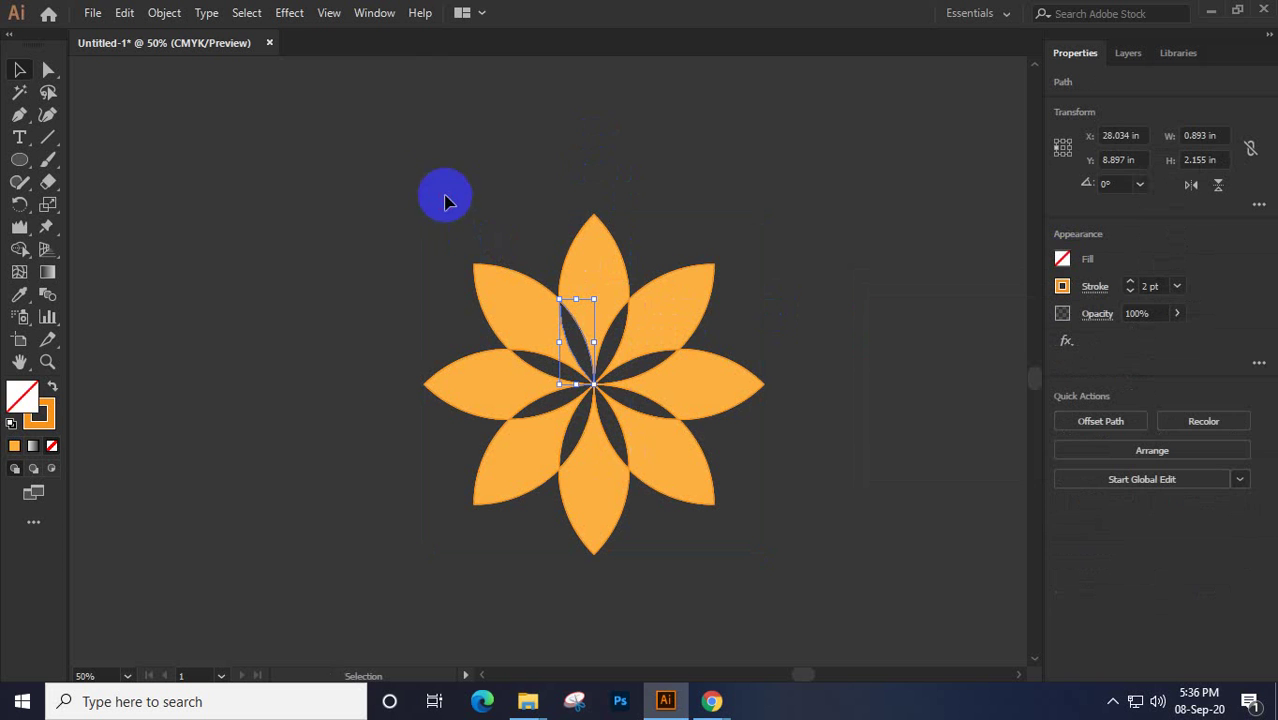
{"action": "left_click_drag", "start_coordinate": [437, 181], "coordinate": [733, 282]}
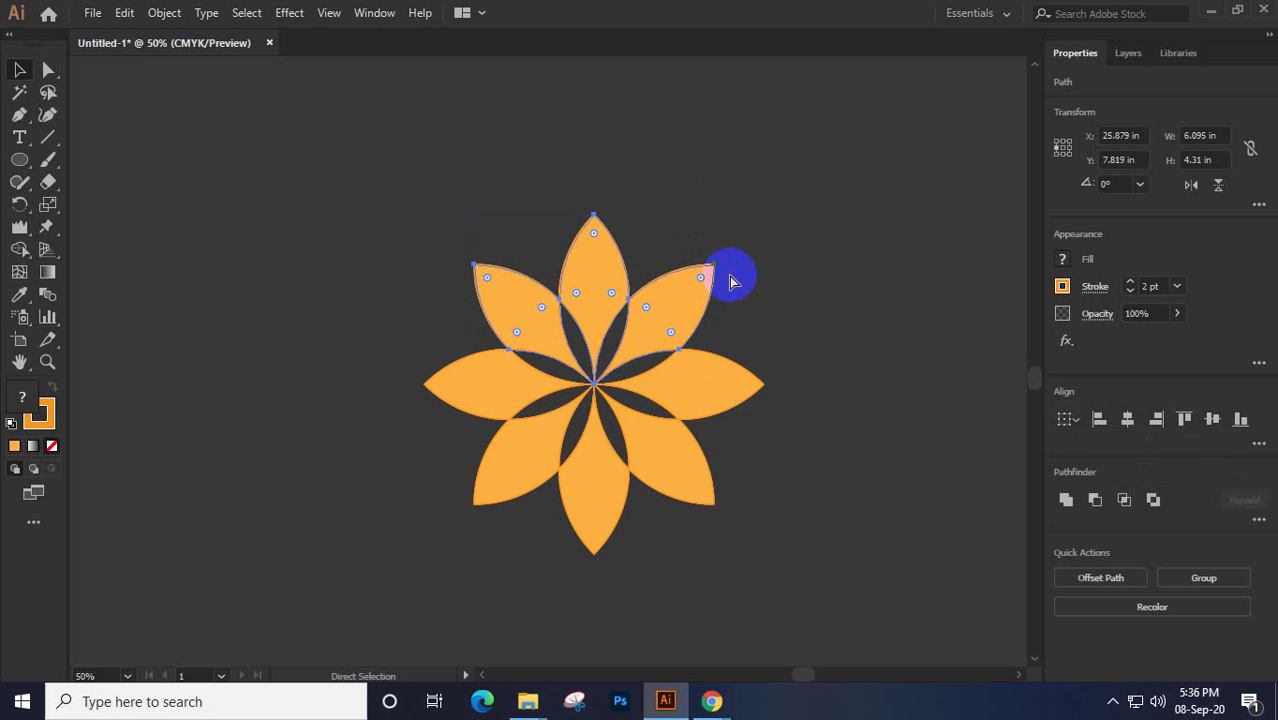
{"action": "key", "text": "Delete"}
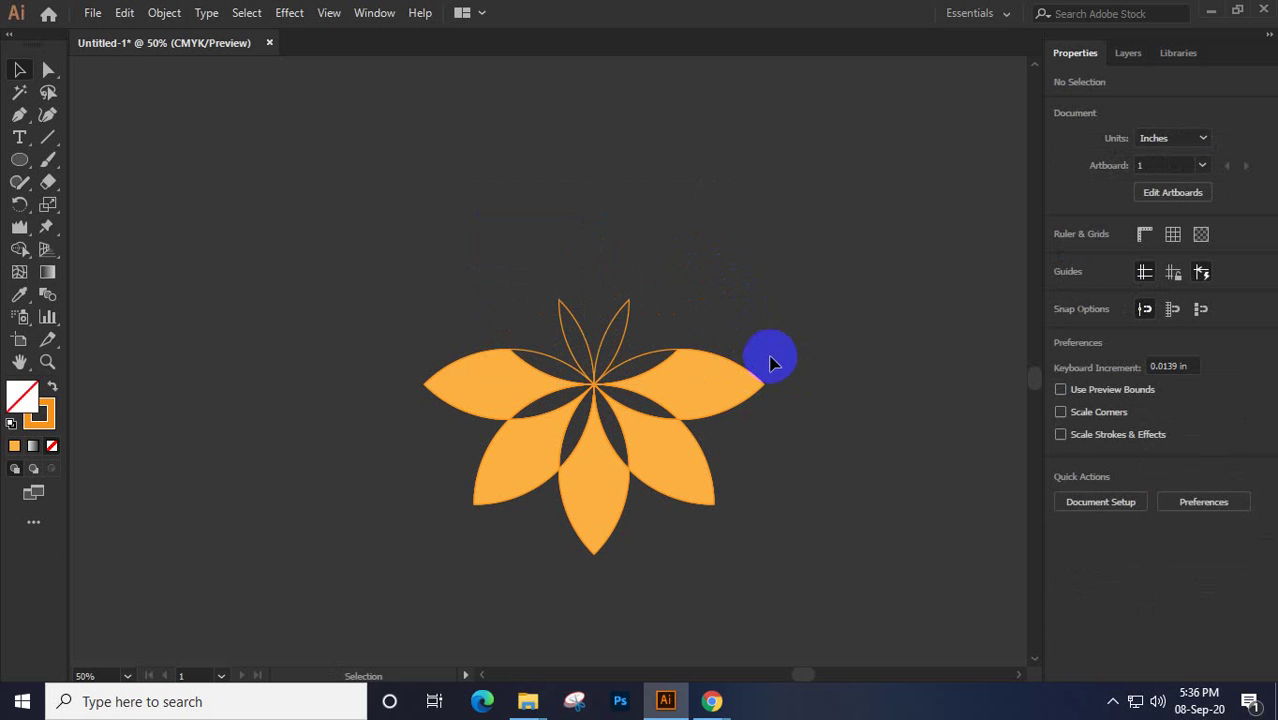
{"action": "left_click_drag", "start_coordinate": [769, 356], "coordinate": [708, 519]}
{"action": "key", "text": "Delete"}
Delete the bottom and remaining left orange petals, then select the inner outline flower
{"action": "left_click_drag", "start_coordinate": [412, 467], "coordinate": [583, 571]}
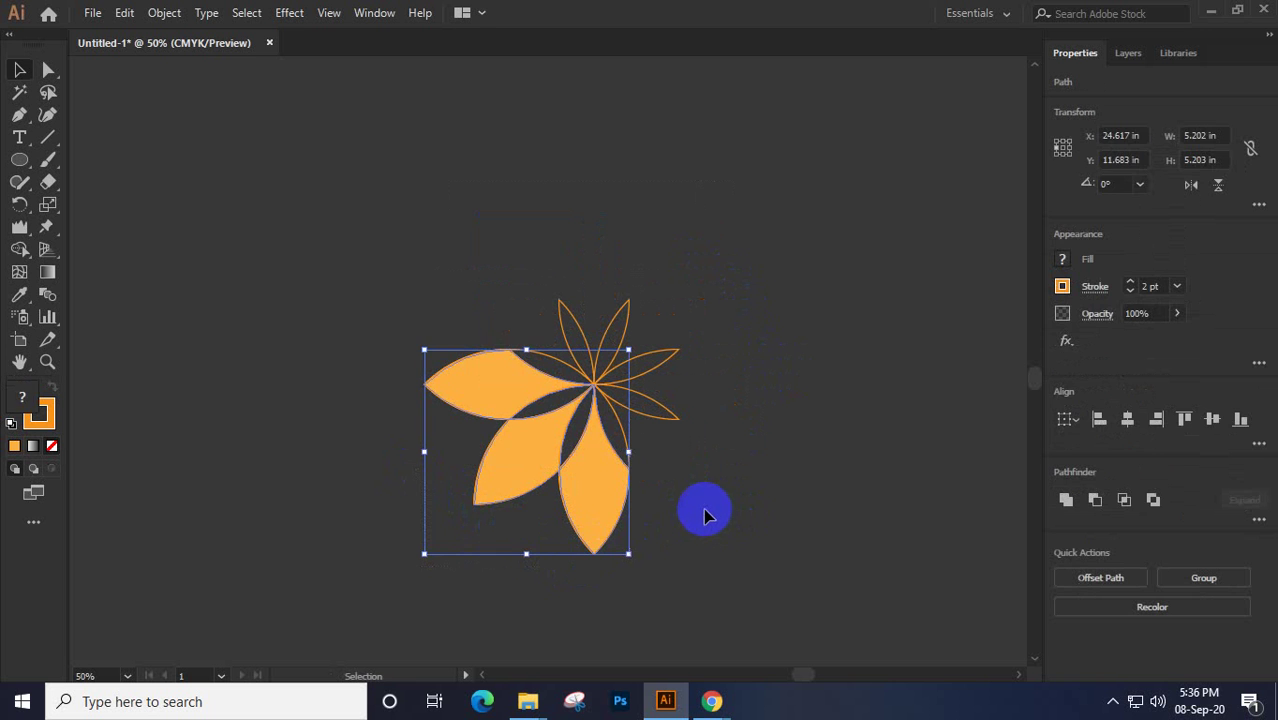
{"action": "left_click_drag", "start_coordinate": [671, 565], "coordinate": [500, 530]}
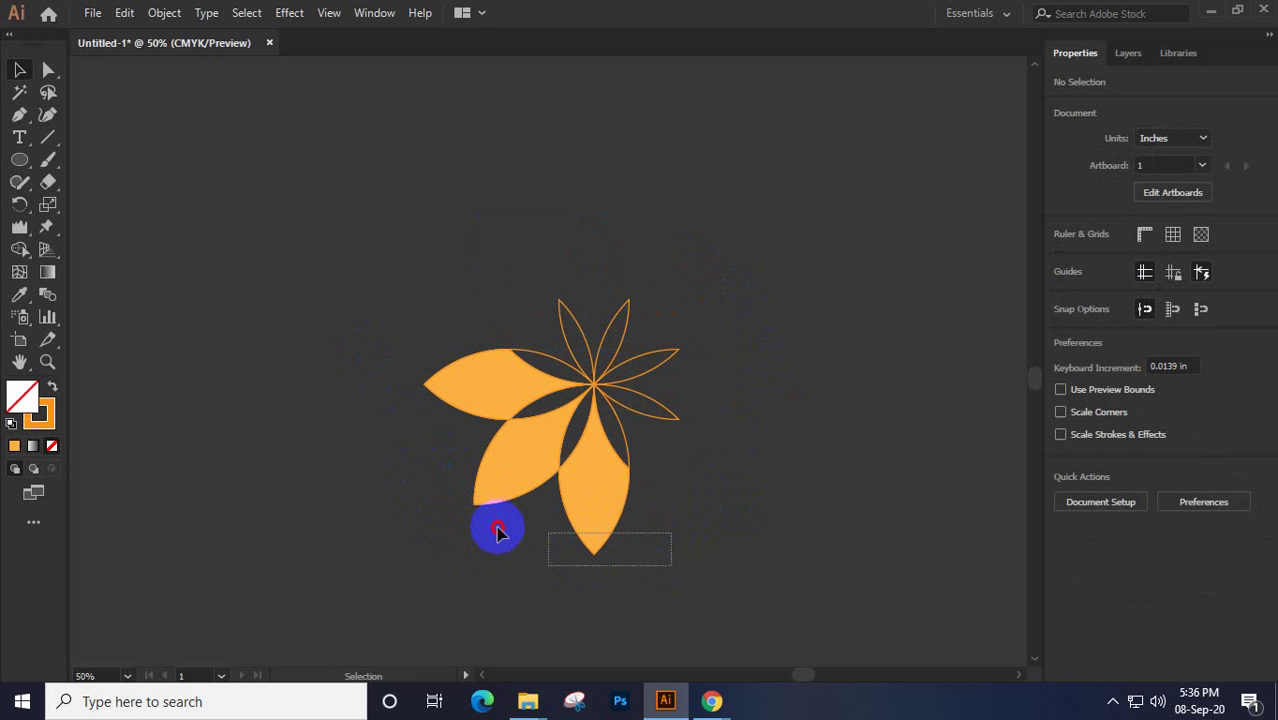
{"action": "key", "text": "Delete"}
{"action": "left_click_drag", "start_coordinate": [398, 352], "coordinate": [492, 545]}
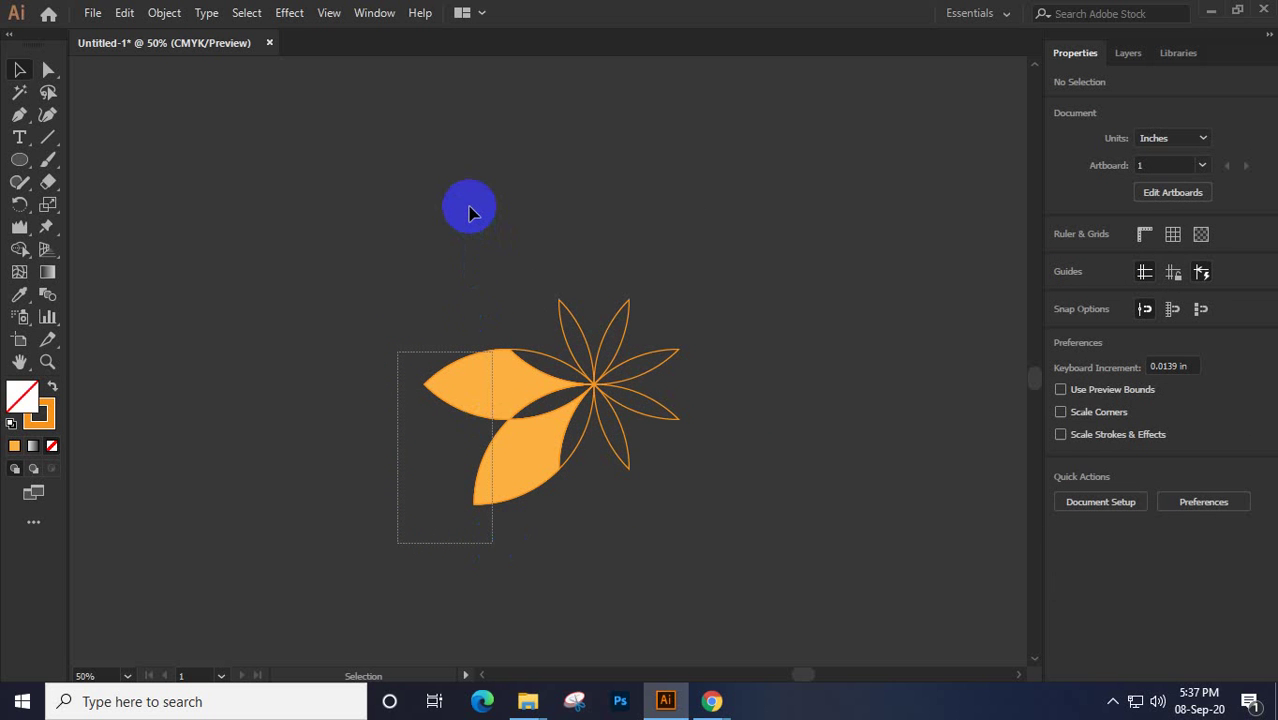
{"action": "key", "text": "Delete"}
{"action": "left_click_drag", "start_coordinate": [470, 210], "coordinate": [746, 538]}
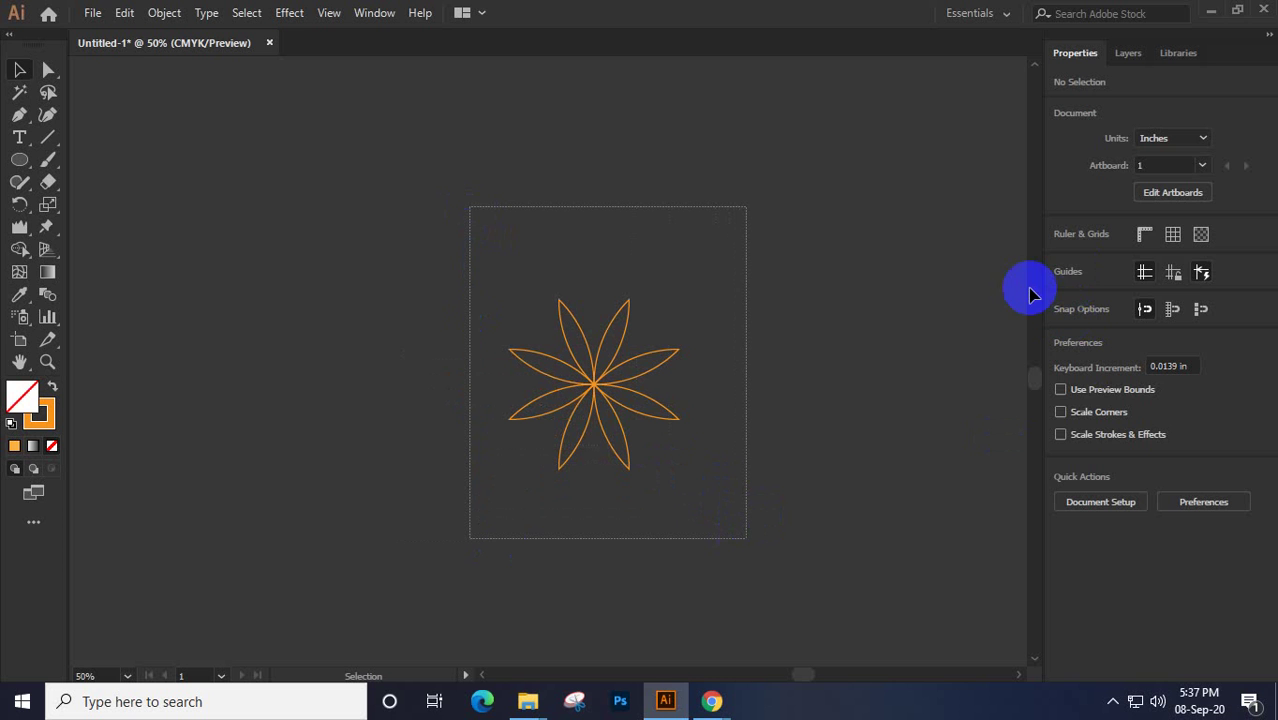
Fill the small inner eight-petal flower with a red swatch and deselect it
{"action": "key", "text": "ctrl+a"}
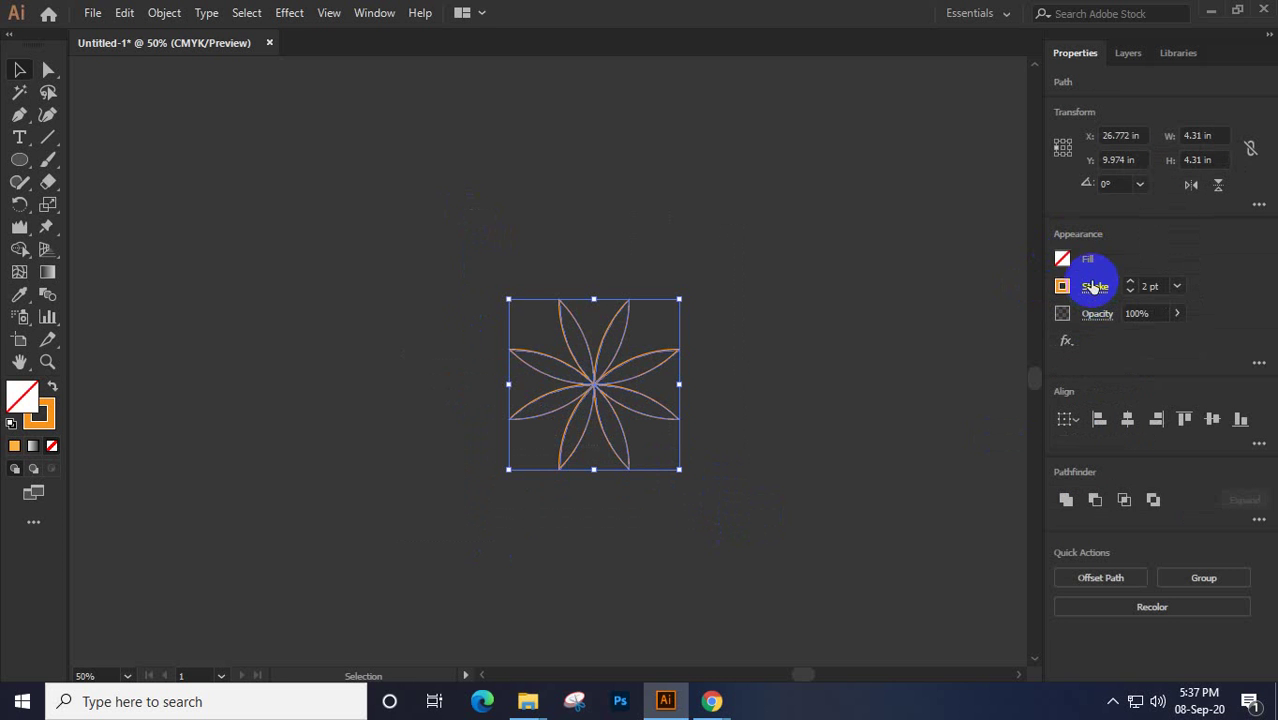
{"action": "left_click", "coordinate": [1062, 259]}
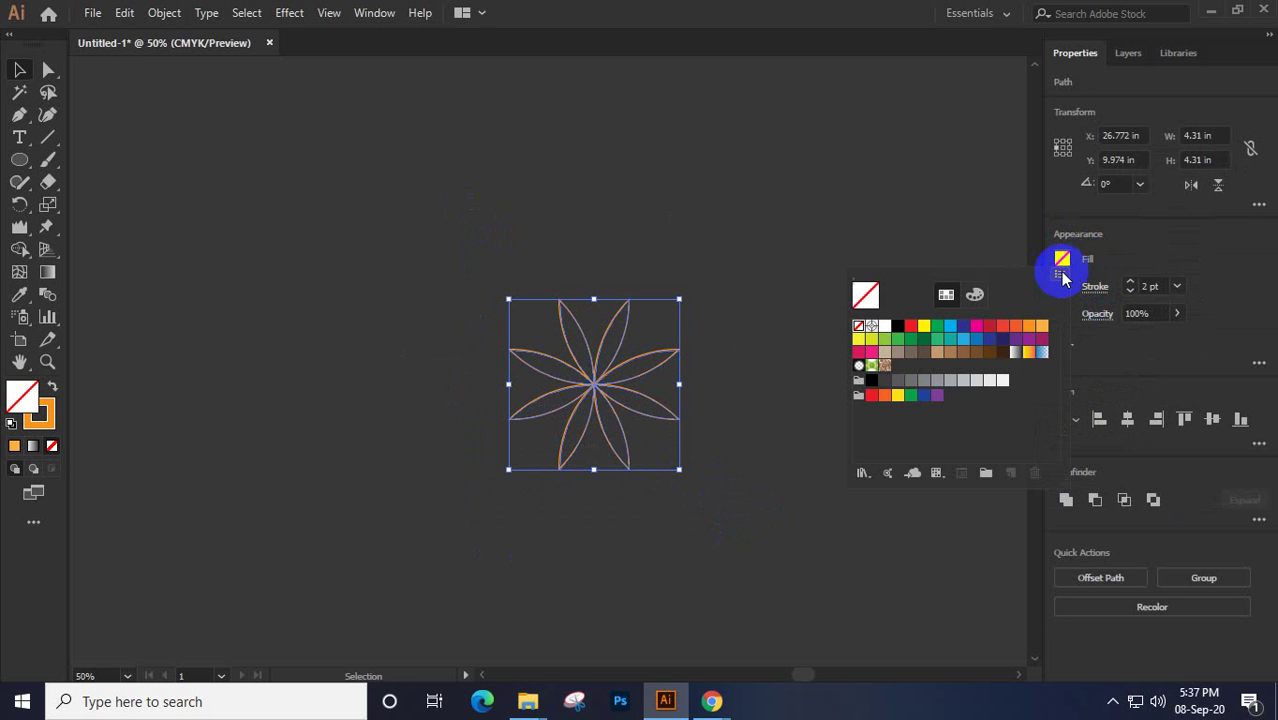
{"action": "left_click", "coordinate": [1014, 329]}
{"action": "left_click", "coordinate": [1002, 329]}
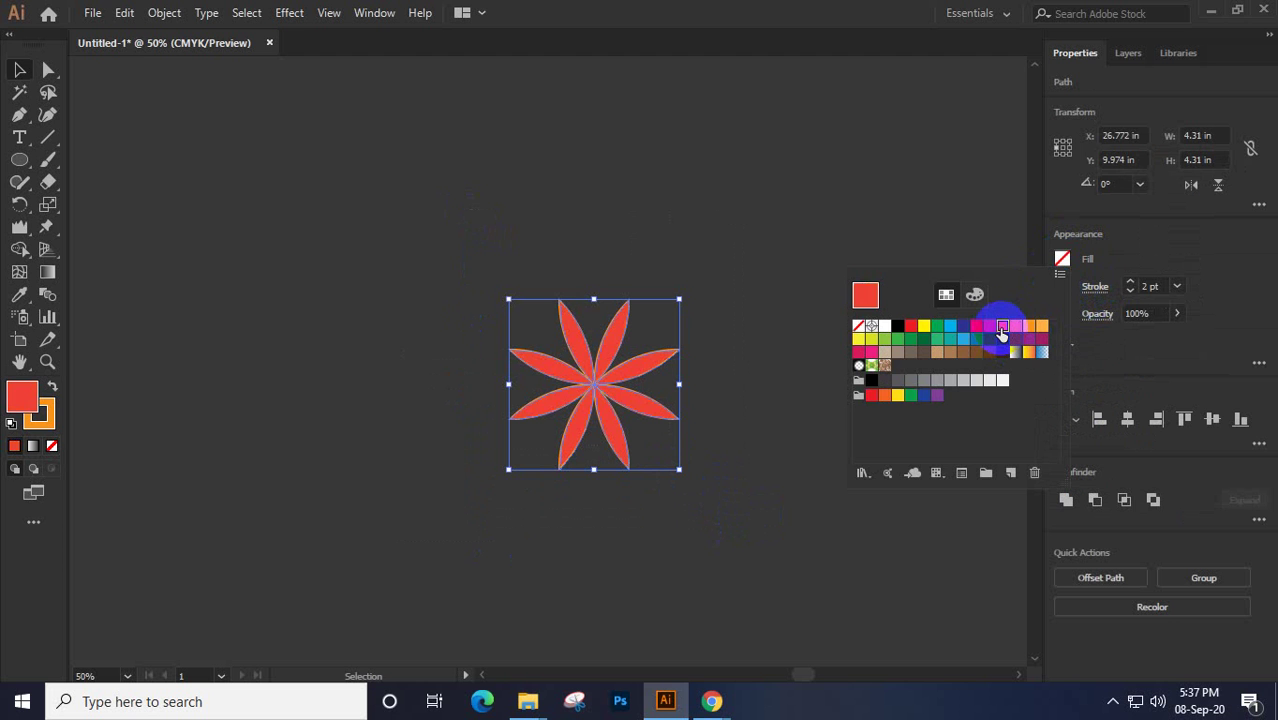
{"action": "left_click", "coordinate": [528, 264]}
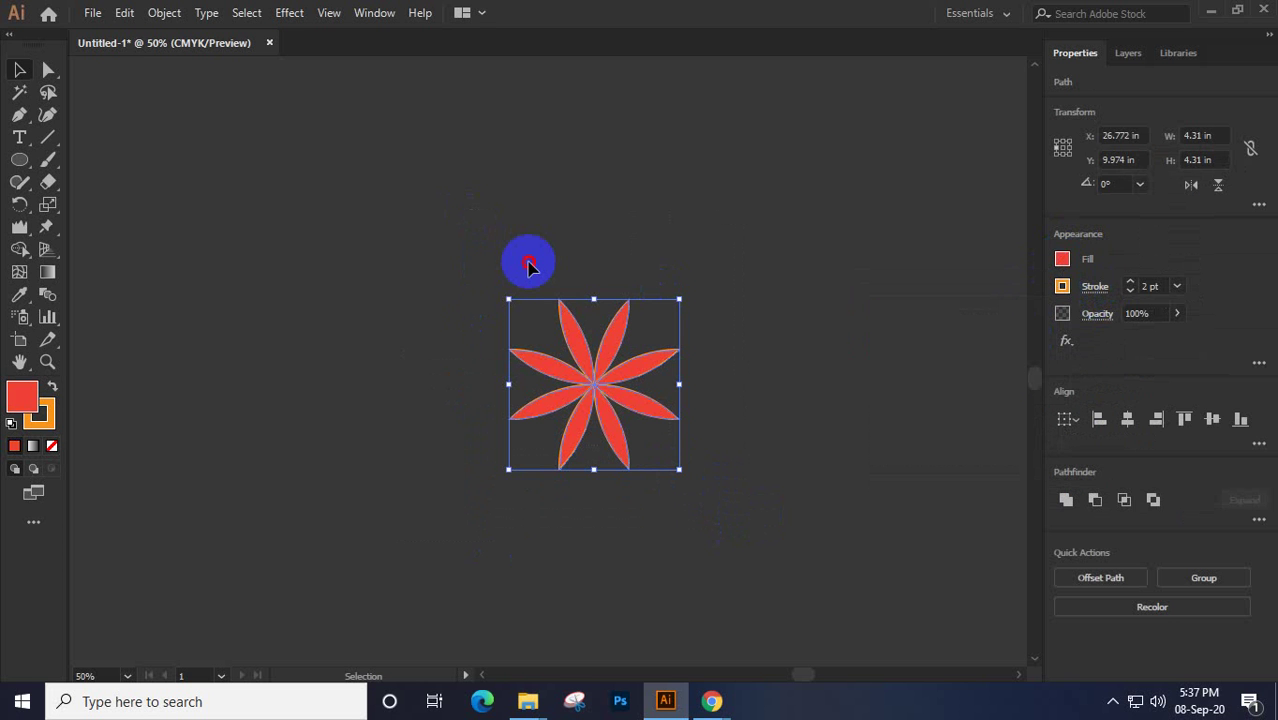
{"action": "left_click", "coordinate": [530, 268]}
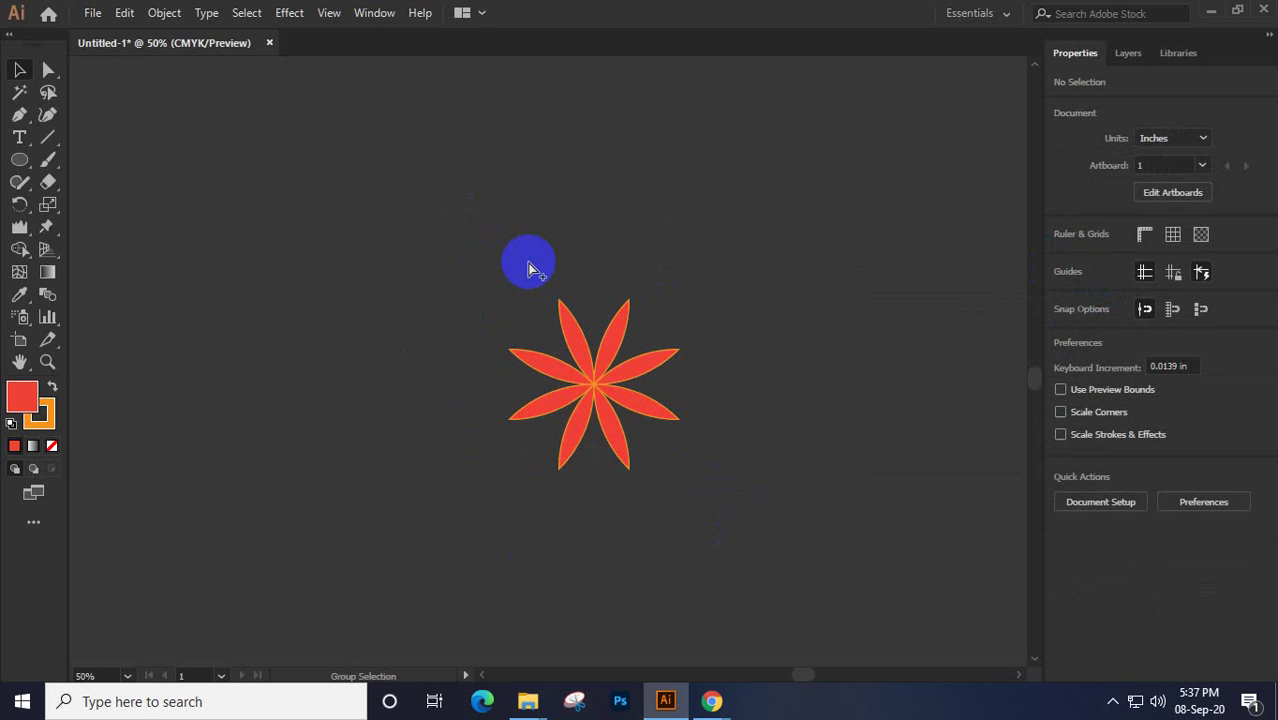
Bring back the deleted light-orange outer petals around the red inner flower
{"action": "key", "text": "ctrl+z"}
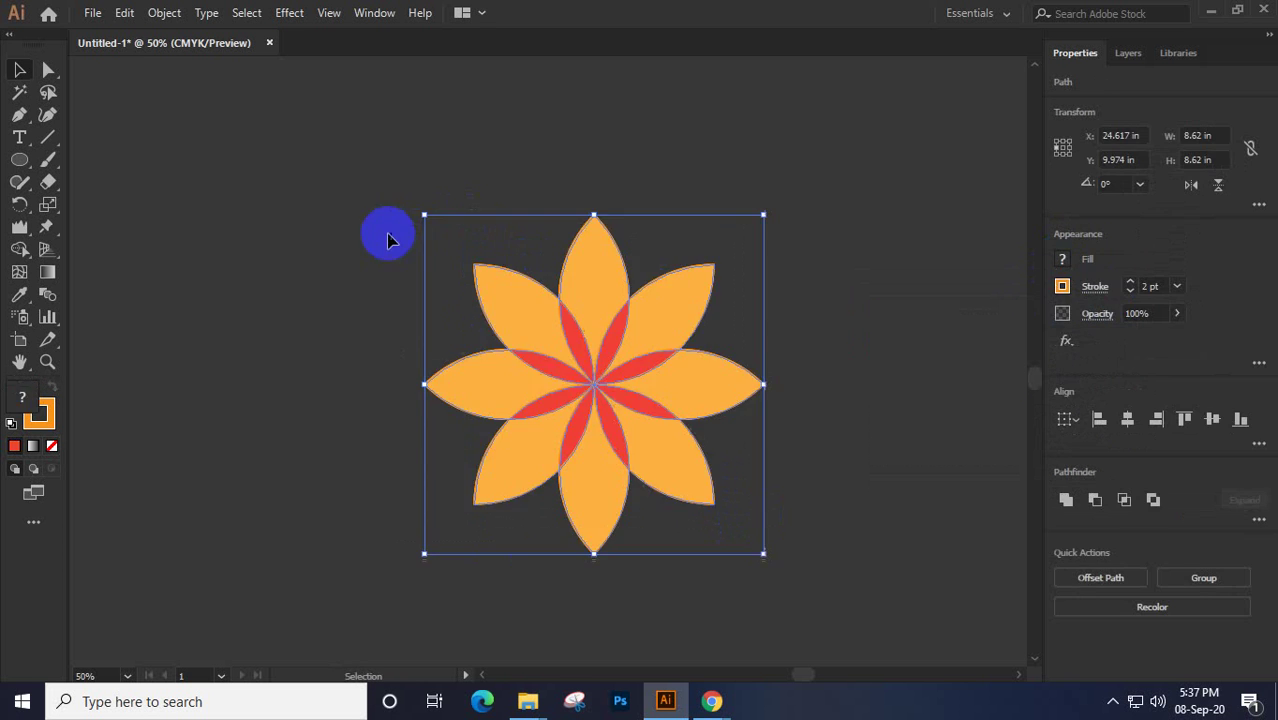
{"action": "left_click", "coordinate": [313, 229]}
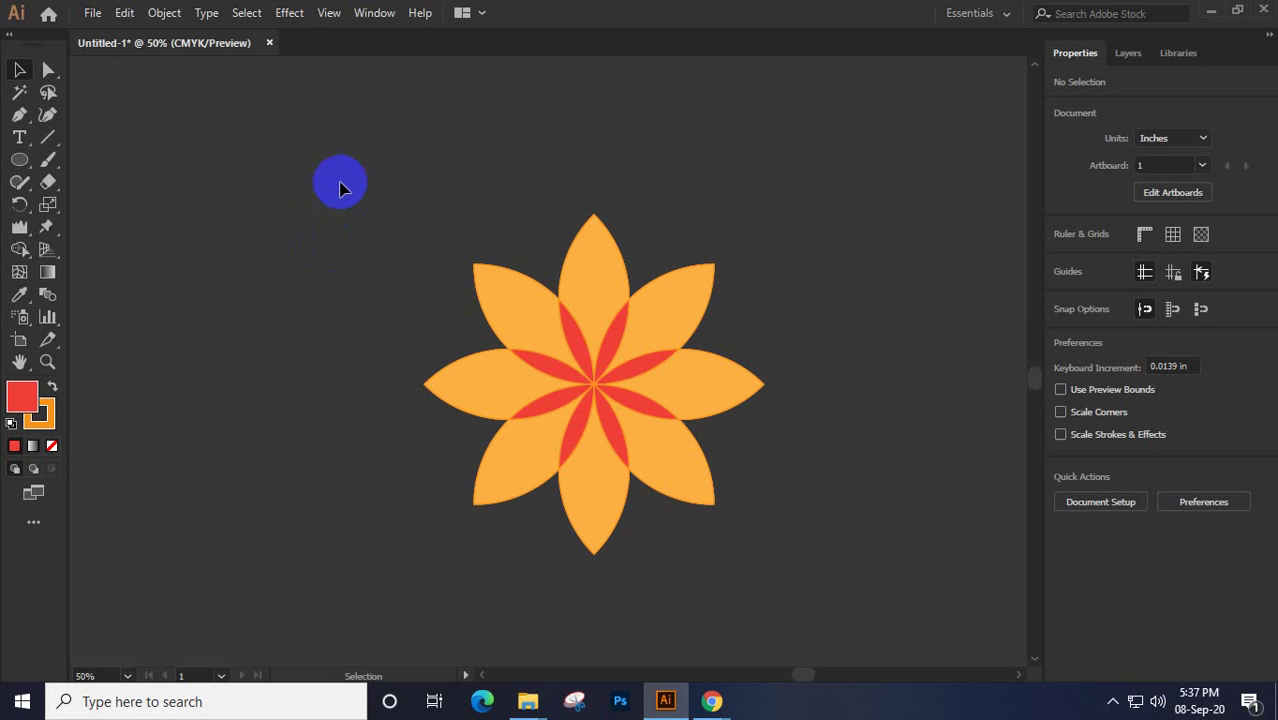
{"action": "left_click_drag", "start_coordinate": [340, 183], "coordinate": [795, 522]}
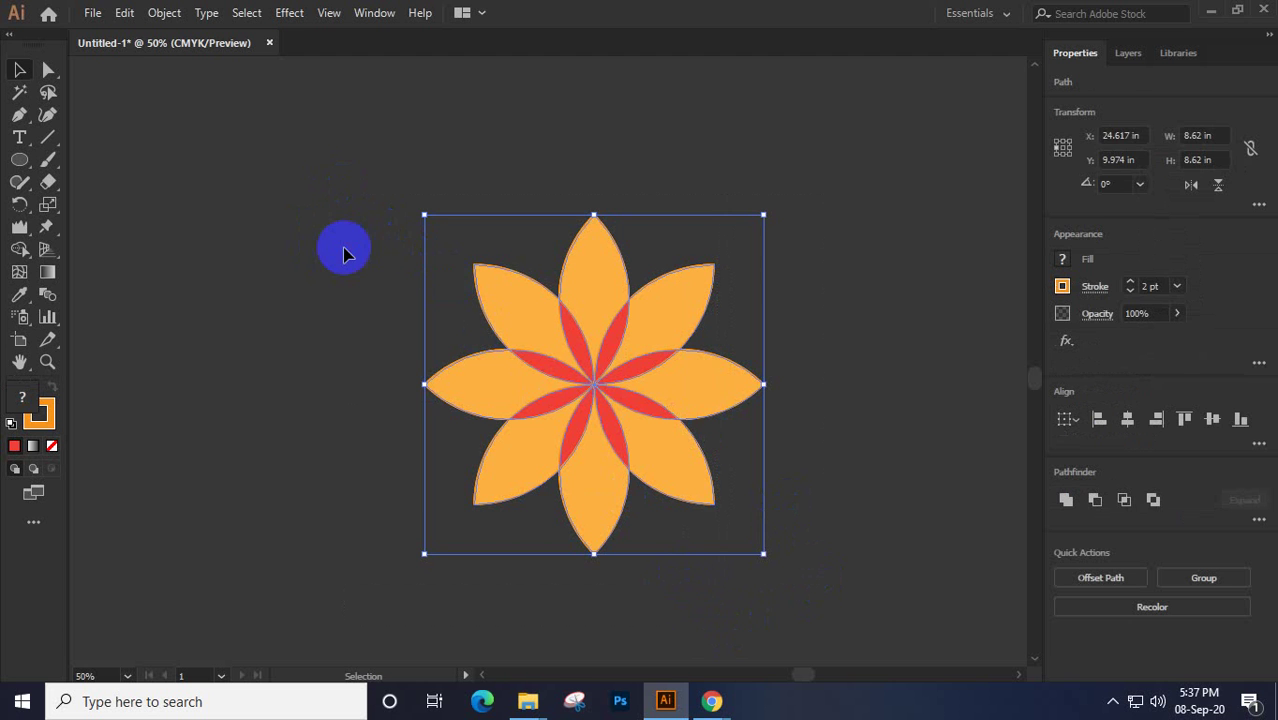
{"action": "left_click", "coordinate": [522, 250]}
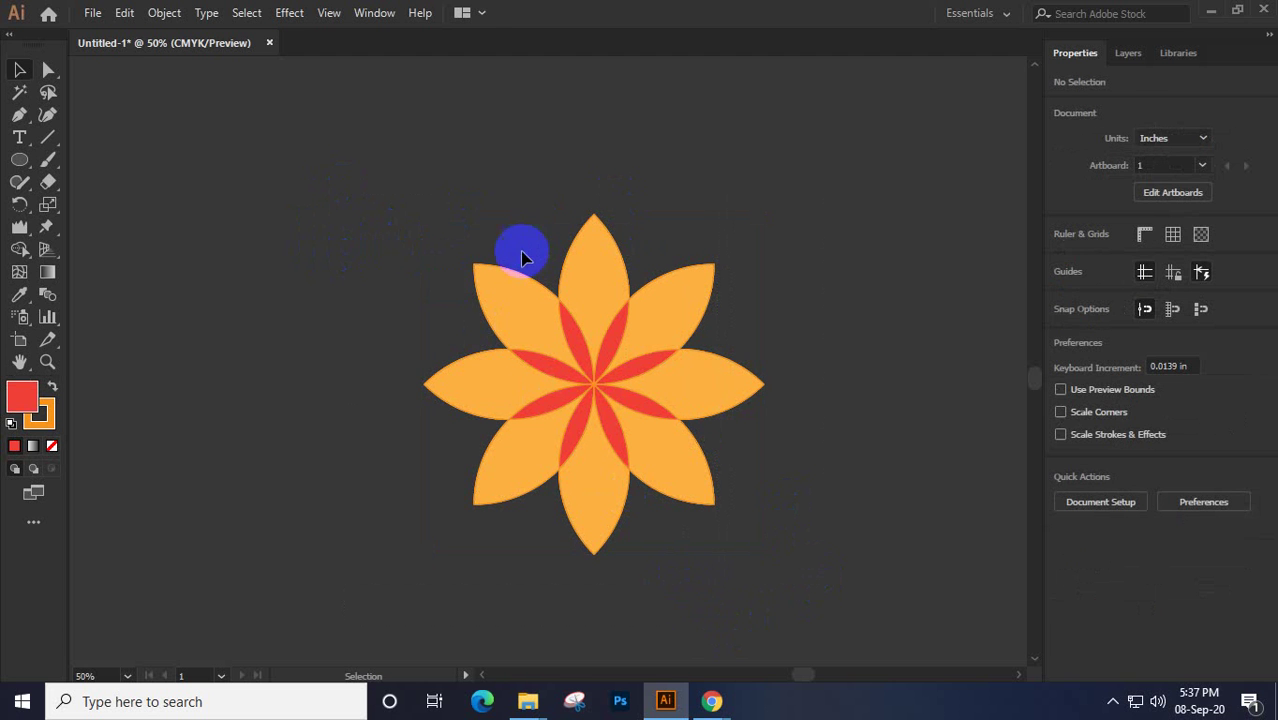
Draw a circle above the flower, make its top anchor a sharp point, and rotate the drop
{"action": "left_click", "coordinate": [20, 163]}
{"action": "mouse_move", "coordinate": [646, 166]}
{"action": "left_mouse_down"}
{"action": "mouse_move", "coordinate": [738, 258]}
{"action": "mouse_move", "coordinate": [790, 282]}
{"action": "mouse_move", "coordinate": [747, 231]}
{"action": "left_mouse_up"}
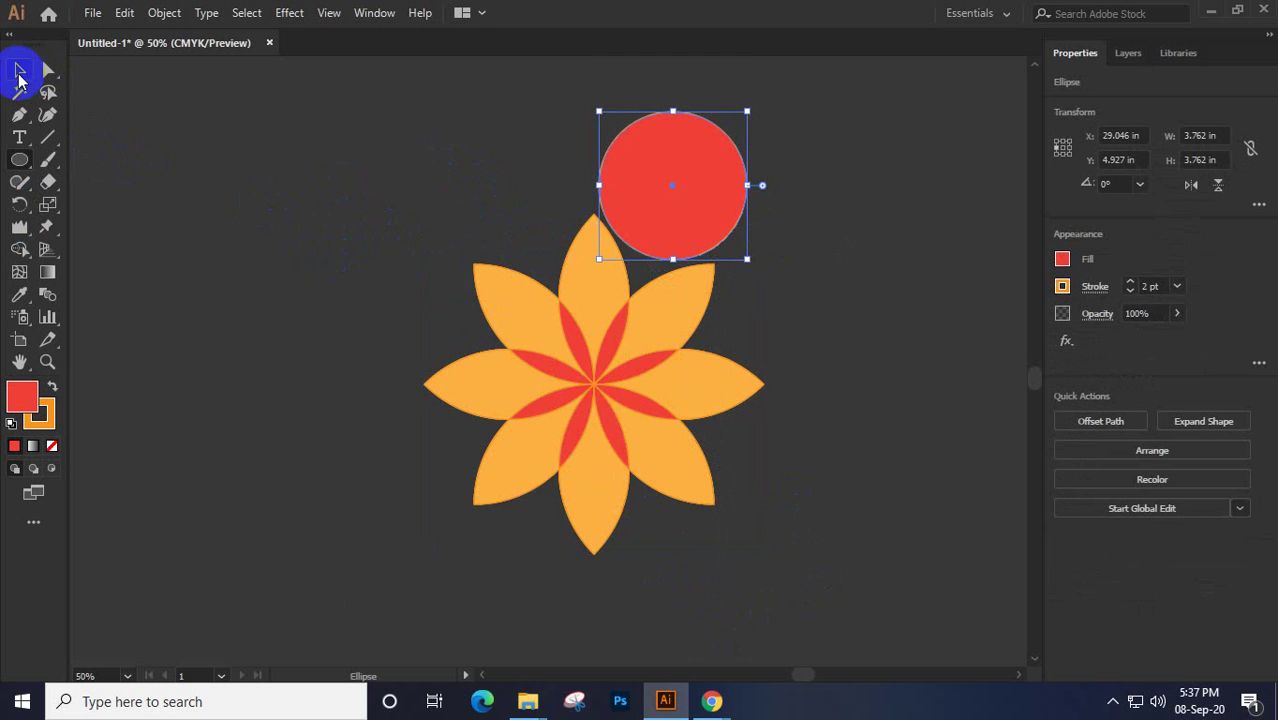
{"action": "left_click", "coordinate": [48, 70]}
{"action": "left_click", "coordinate": [669, 114]}
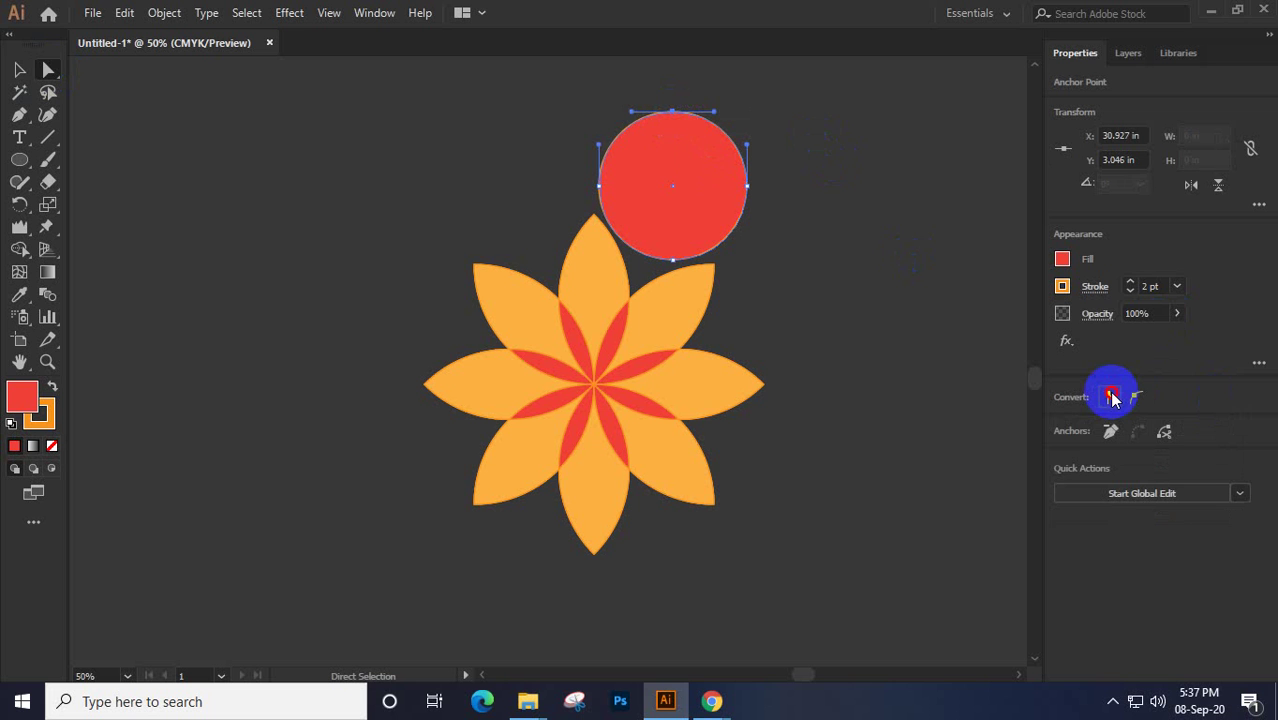
{"action": "left_click", "coordinate": [1109, 397]}
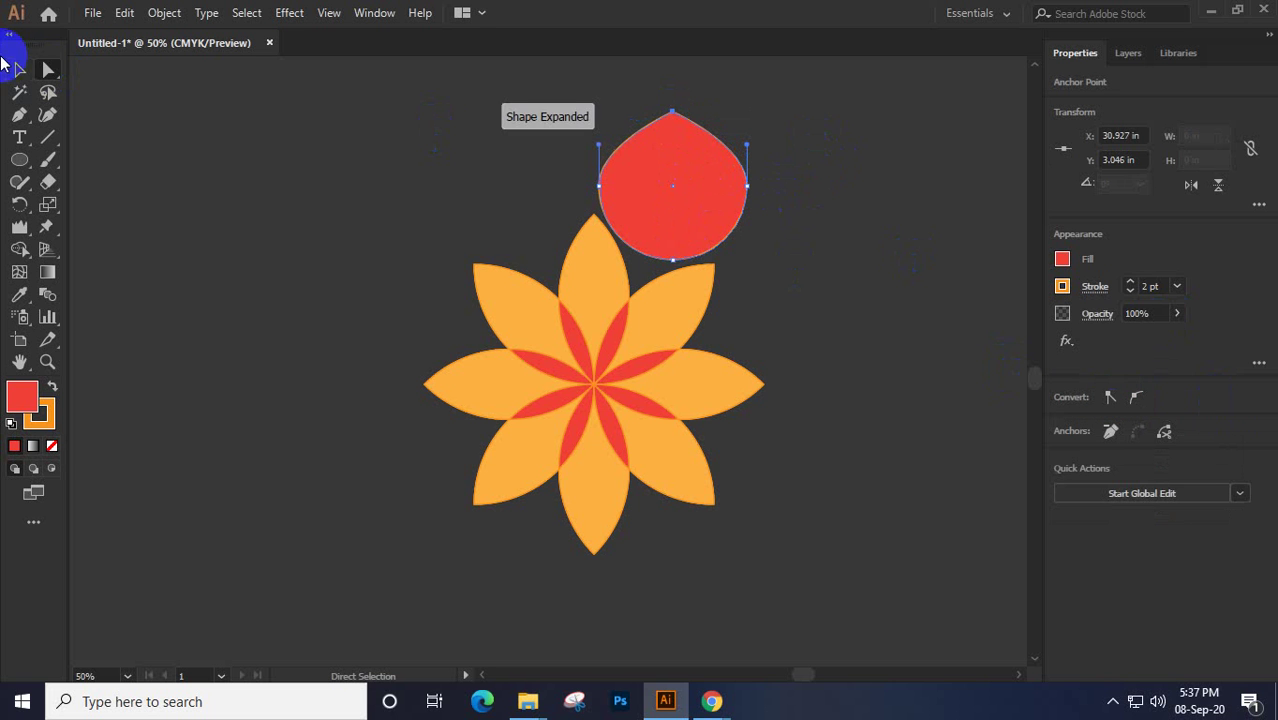
{"action": "left_click", "coordinate": [17, 73]}
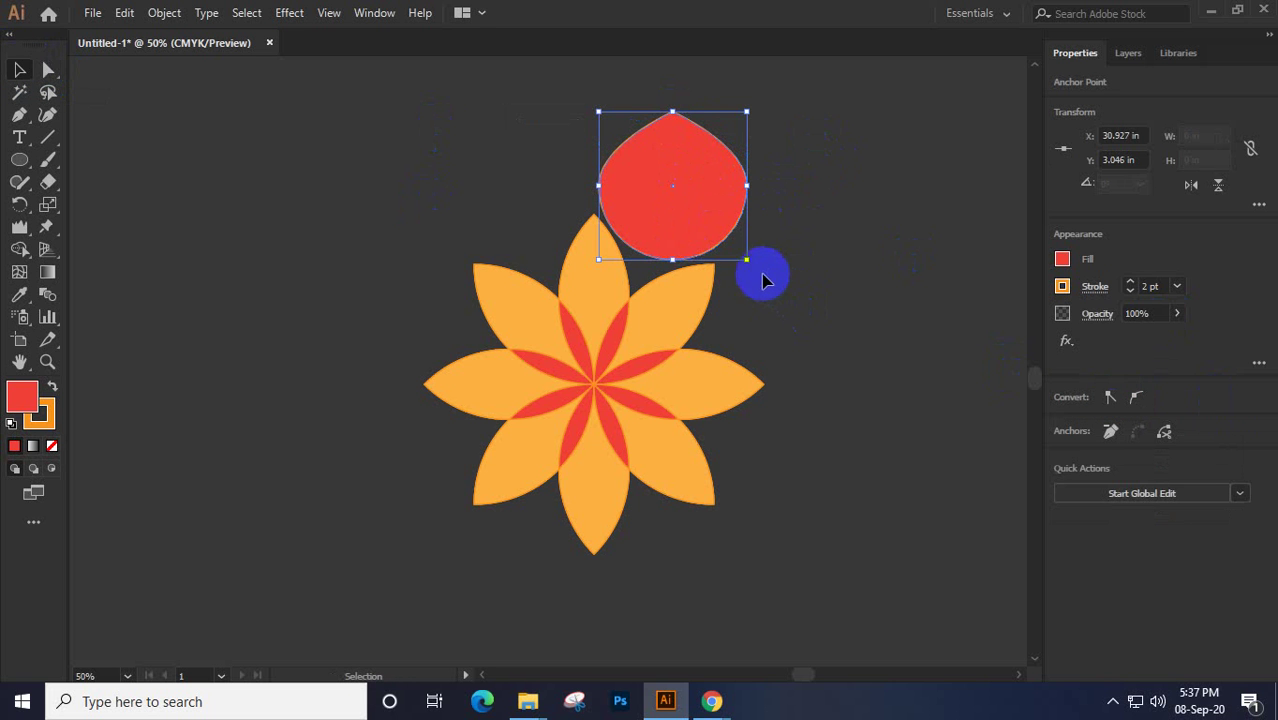
{"action": "left_click_drag", "start_coordinate": [754, 270], "coordinate": [628, 82]}
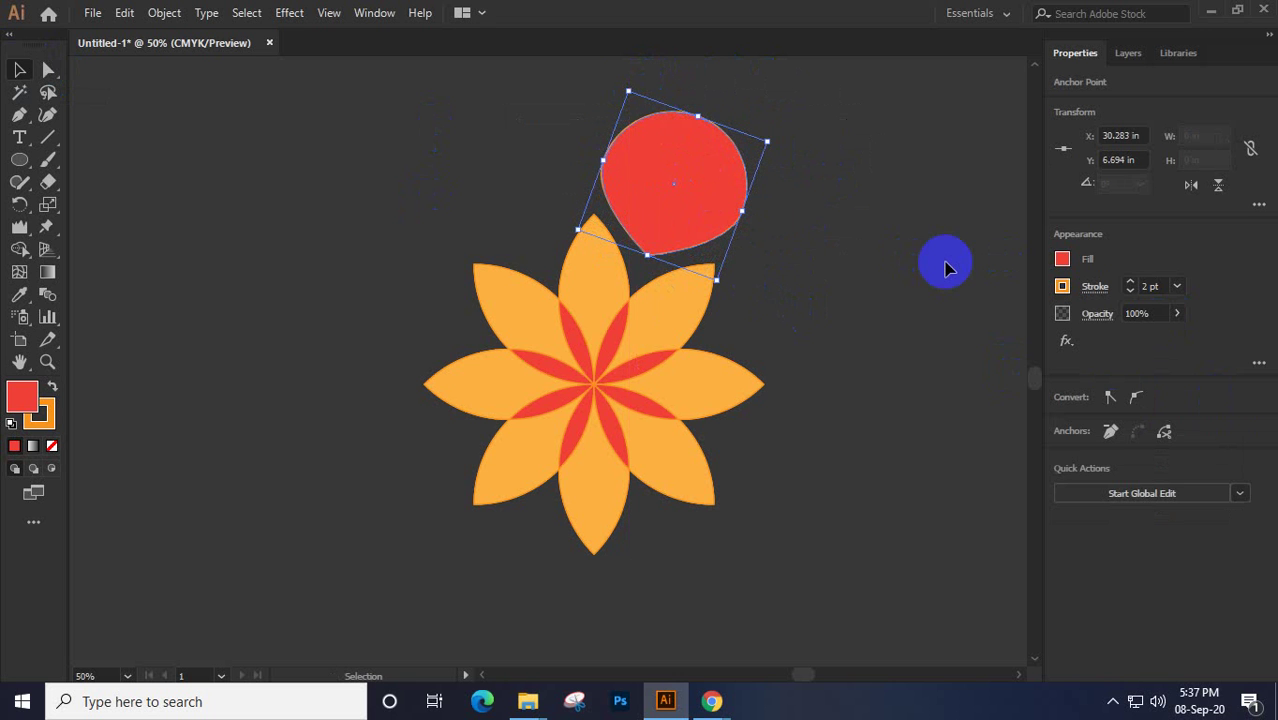
Drag the drop's anchors and curves into a rounded petal with a flatter top
{"action": "left_click", "coordinate": [722, 245]}
{"action": "left_click", "coordinate": [48, 70]}
{"action": "left_click", "coordinate": [596, 222]}
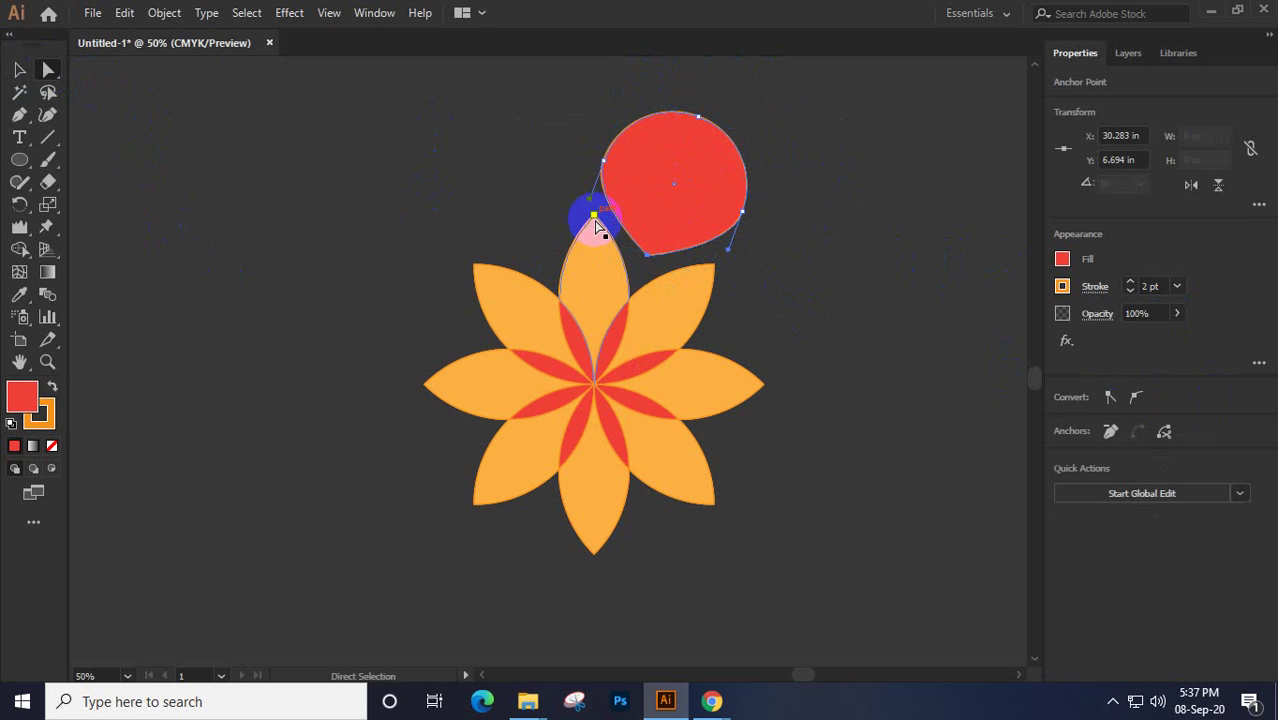
{"action": "left_click_drag", "start_coordinate": [596, 224], "coordinate": [644, 282]}
{"action": "left_click_drag", "start_coordinate": [727, 257], "coordinate": [705, 246]}
{"action": "left_click", "coordinate": [592, 204]}
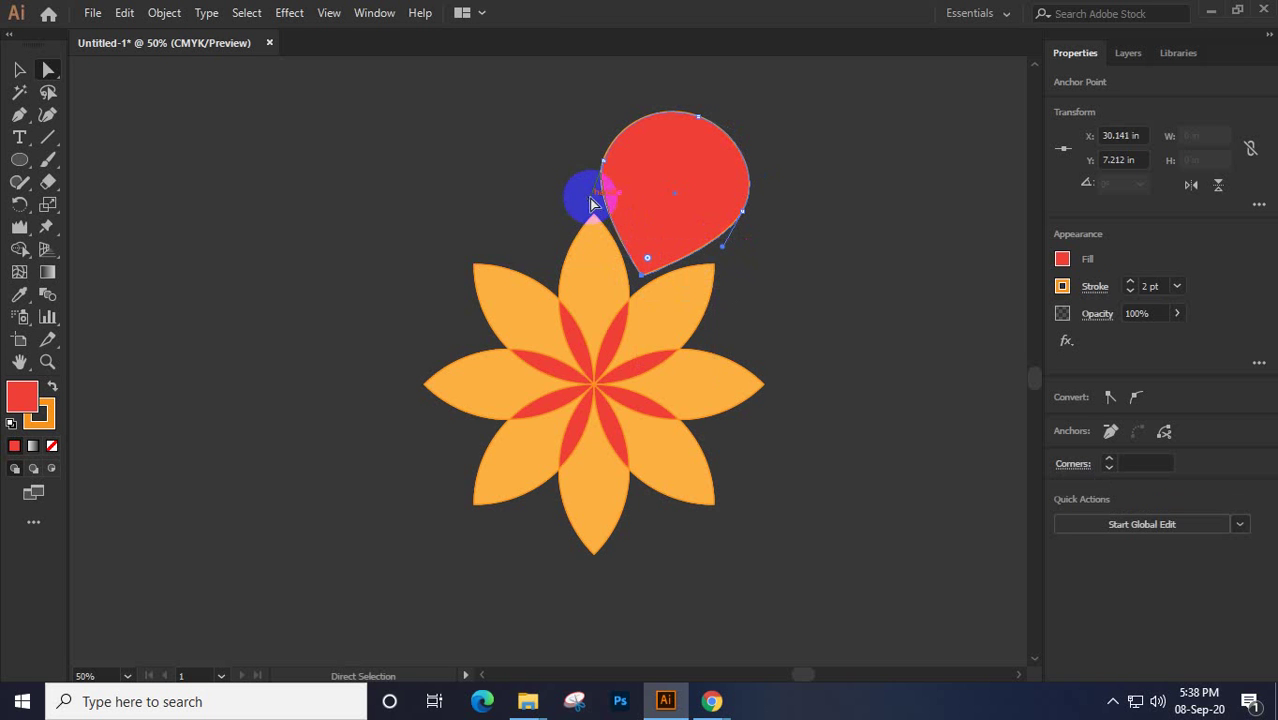
{"action": "left_click_drag", "start_coordinate": [590, 207], "coordinate": [594, 208]}
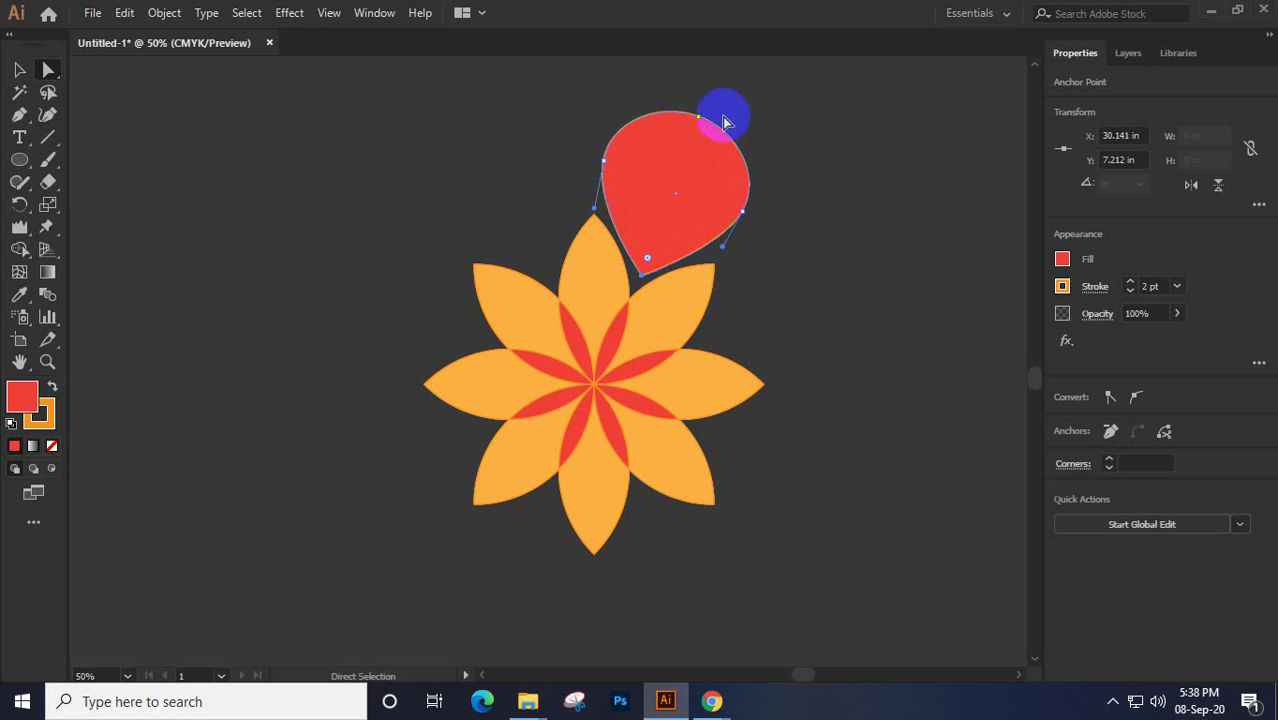
{"action": "left_click_drag", "start_coordinate": [722, 114], "coordinate": [703, 121]}
{"action": "left_click_drag", "start_coordinate": [697, 145], "coordinate": [695, 143]}
{"action": "left_click", "coordinate": [746, 212]}
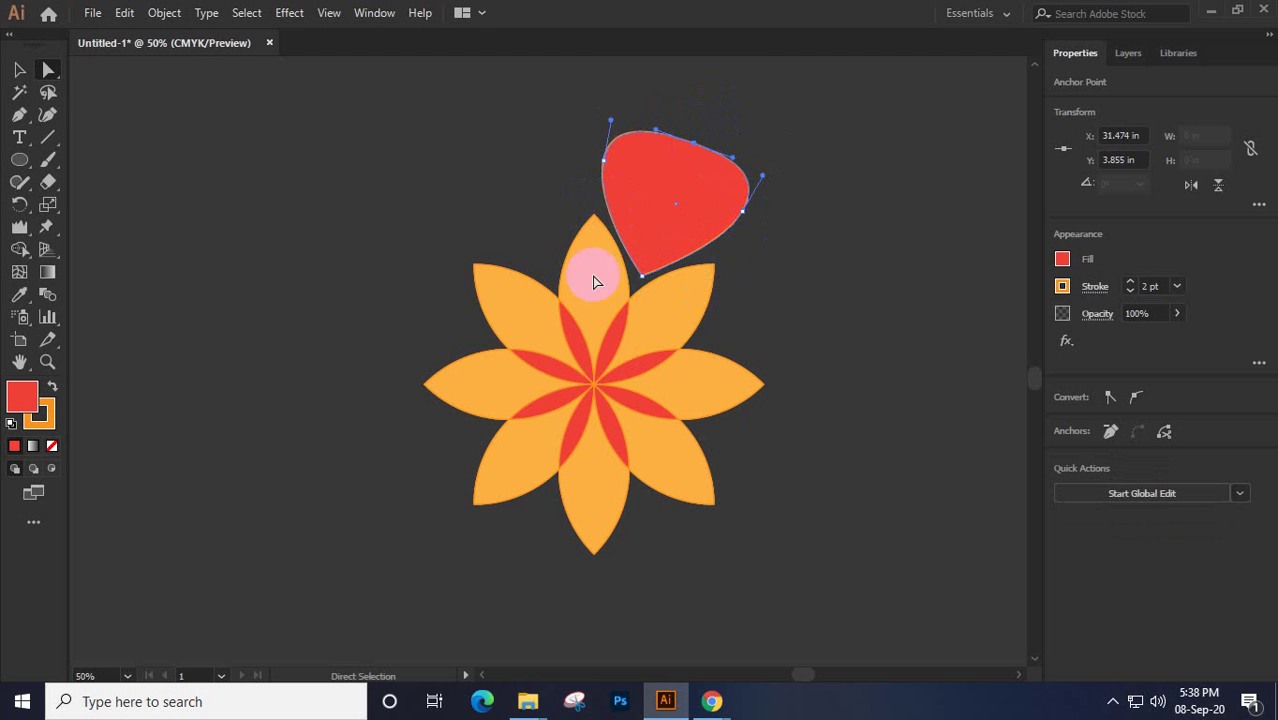
{"action": "left_click", "coordinate": [19, 70]}
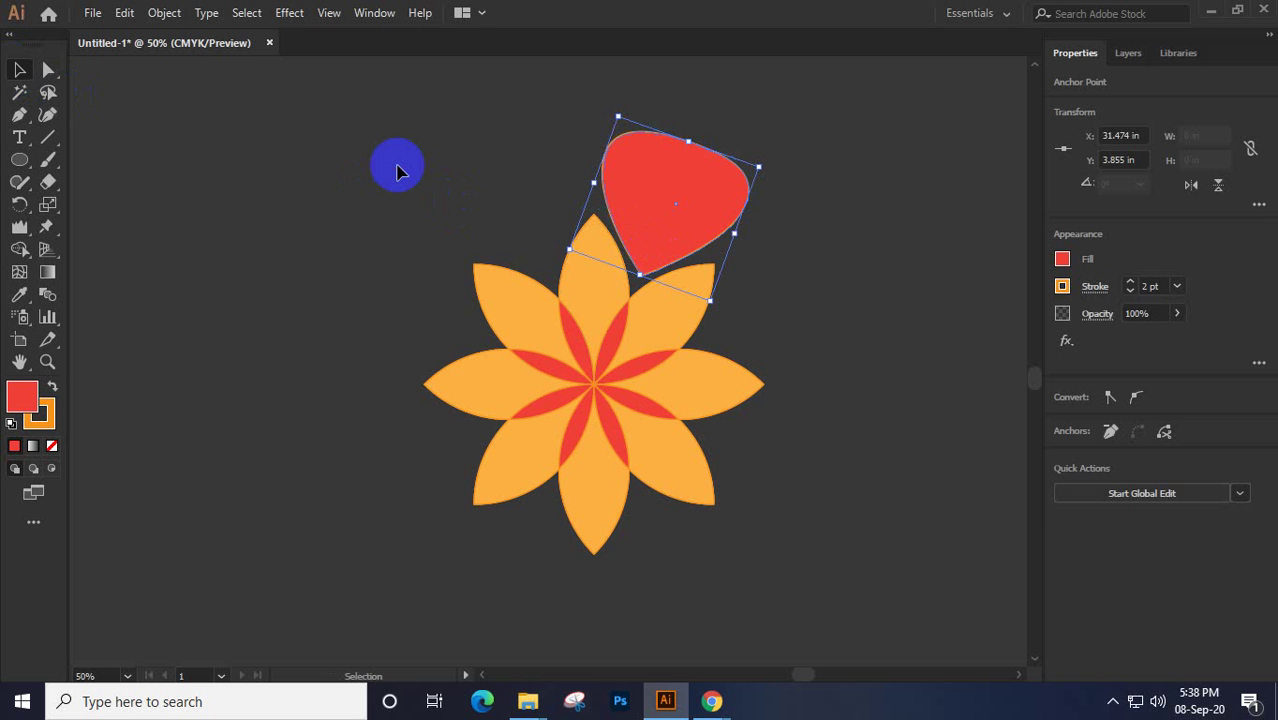
{"action": "left_click", "coordinate": [381, 209]}
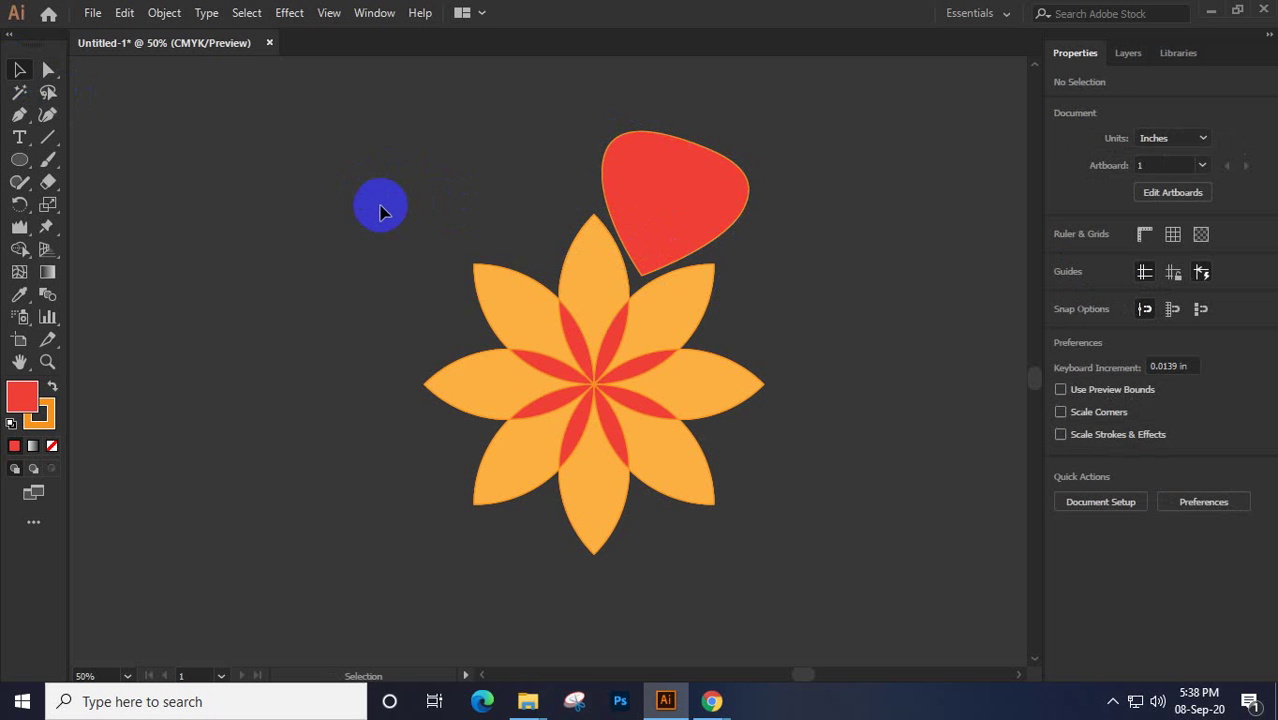
Draw a small circle on the red petal and give it a dark blue fill
{"action": "left_click", "coordinate": [19, 160]}
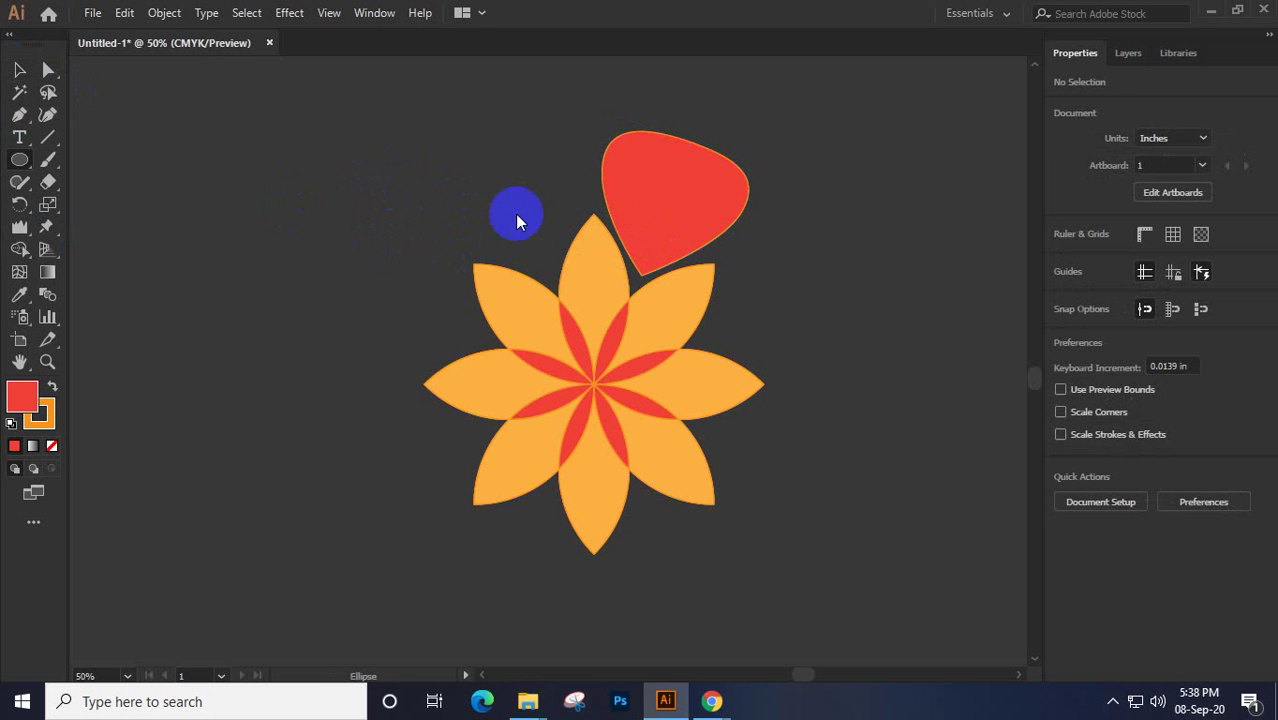
{"action": "mouse_move", "coordinate": [692, 180]}
{"action": "left_mouse_down"}
{"action": "mouse_move", "coordinate": [670, 171]}
{"action": "mouse_move", "coordinate": [666, 150]}
{"action": "mouse_move", "coordinate": [706, 193]}
{"action": "mouse_move", "coordinate": [684, 183]}
{"action": "left_mouse_up"}
{"action": "left_click", "coordinate": [19, 70]}
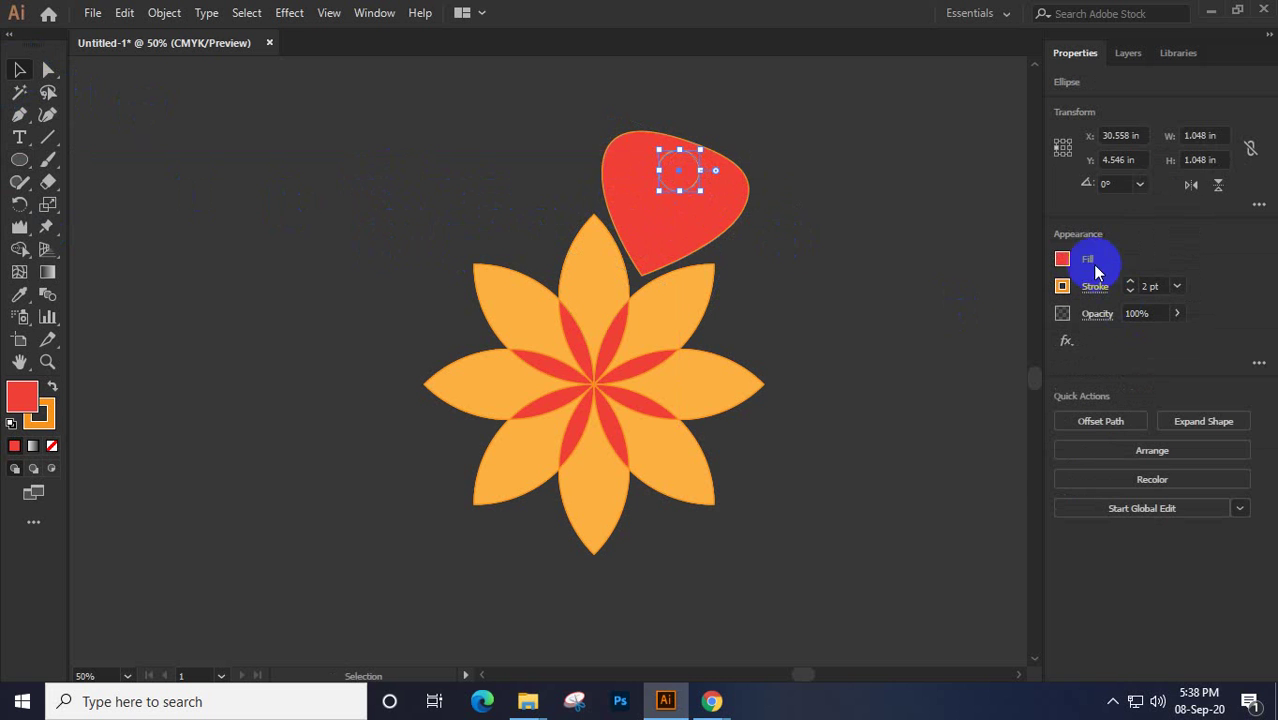
{"action": "left_click", "coordinate": [1062, 259]}
{"action": "left_click_drag", "start_coordinate": [1031, 342], "coordinate": [652, 254]}
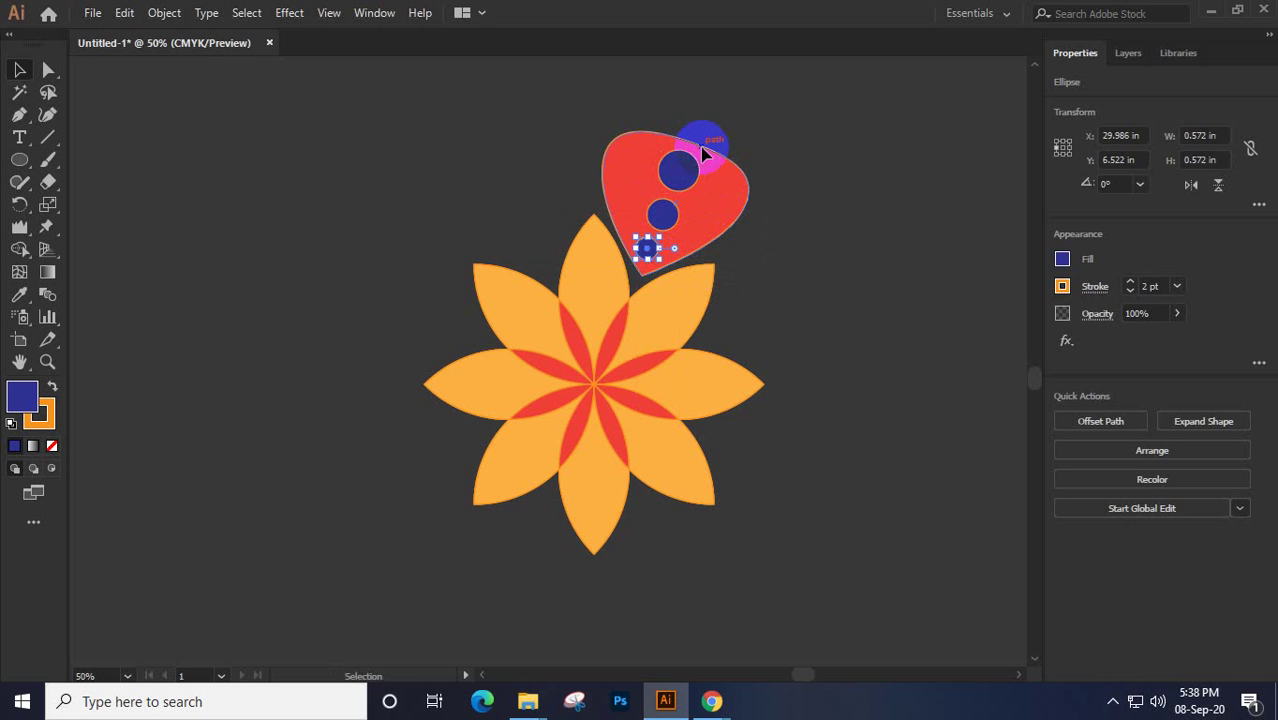
Centre the three blue dots horizontally on the petal and group them with it
{"action": "left_click_drag", "start_coordinate": [714, 132], "coordinate": [648, 250]}
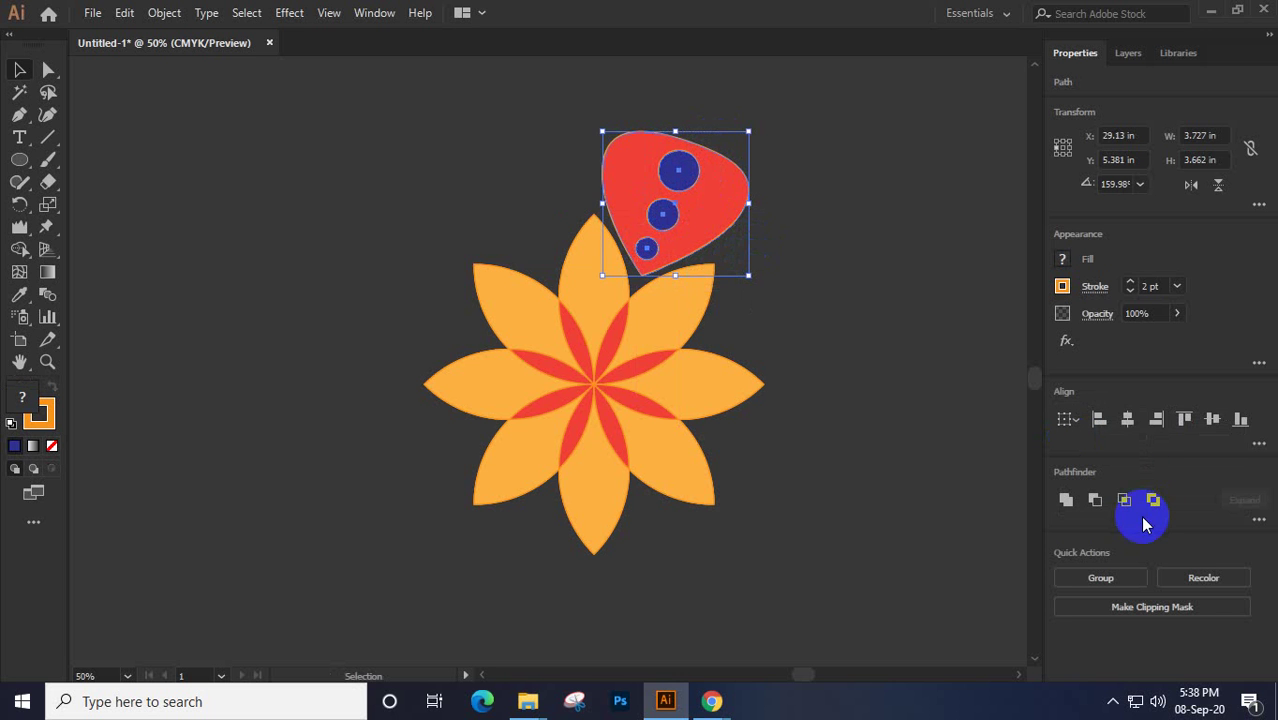
{"action": "left_click", "coordinate": [1131, 428]}
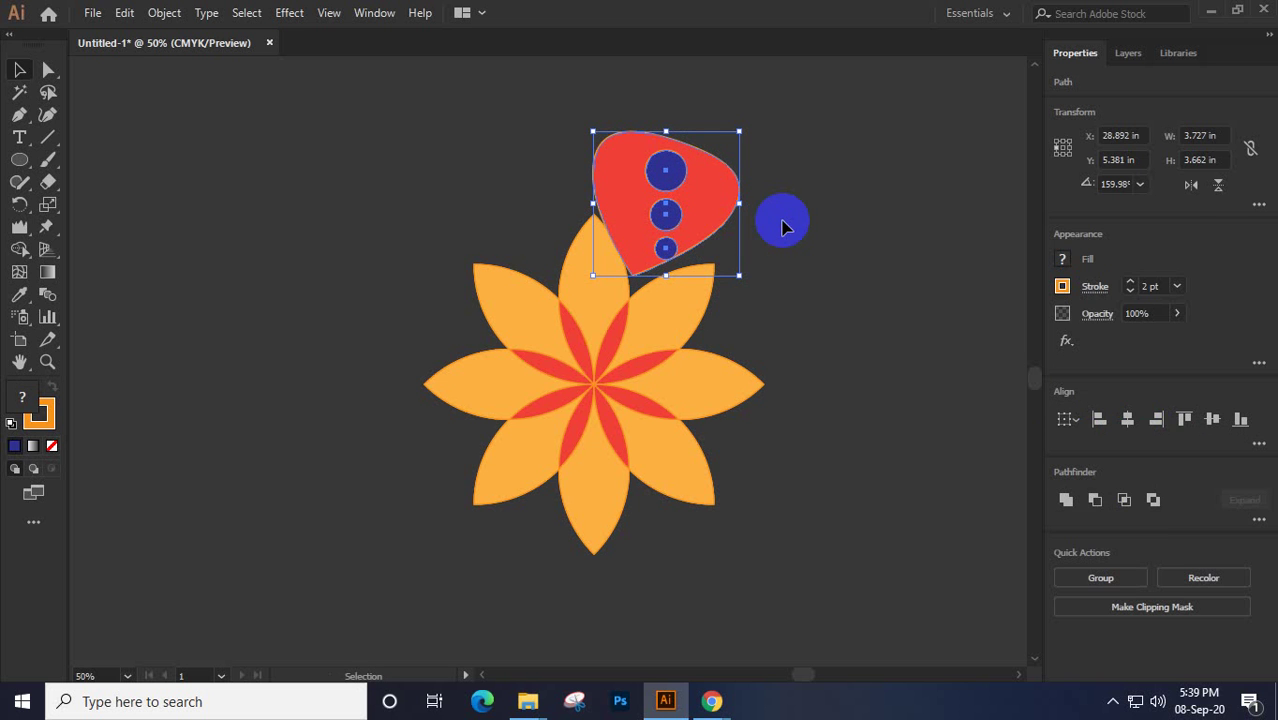
{"action": "left_click", "coordinate": [783, 226]}
{"action": "left_click_drag", "start_coordinate": [712, 195], "coordinate": [760, 214]}
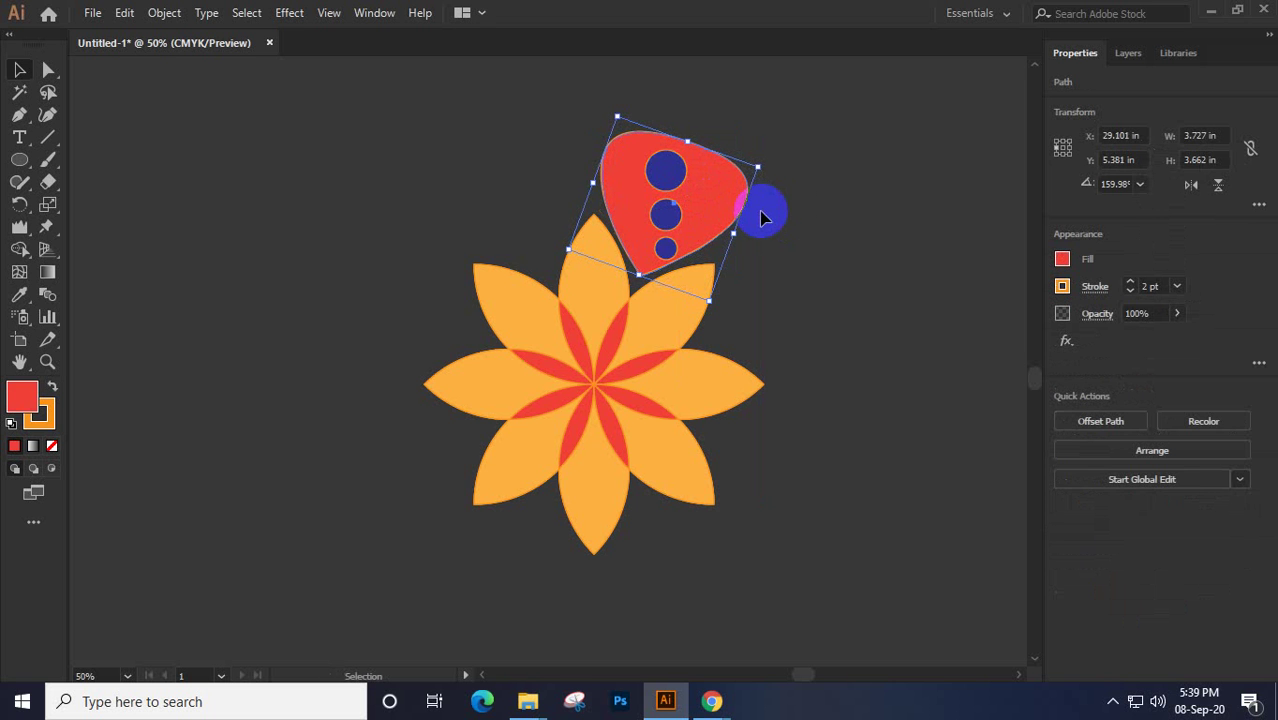
{"action": "left_click", "coordinate": [677, 185]}
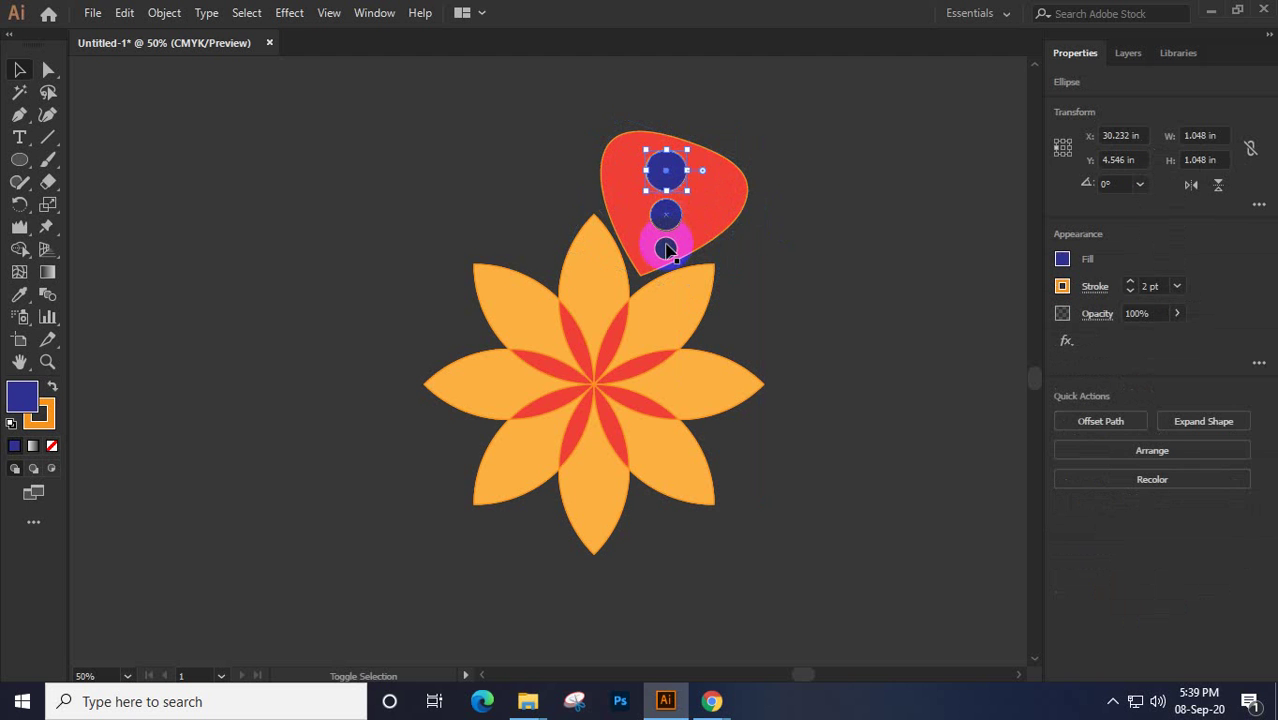
{"action": "left_click_drag", "start_coordinate": [667, 250], "coordinate": [730, 152]}
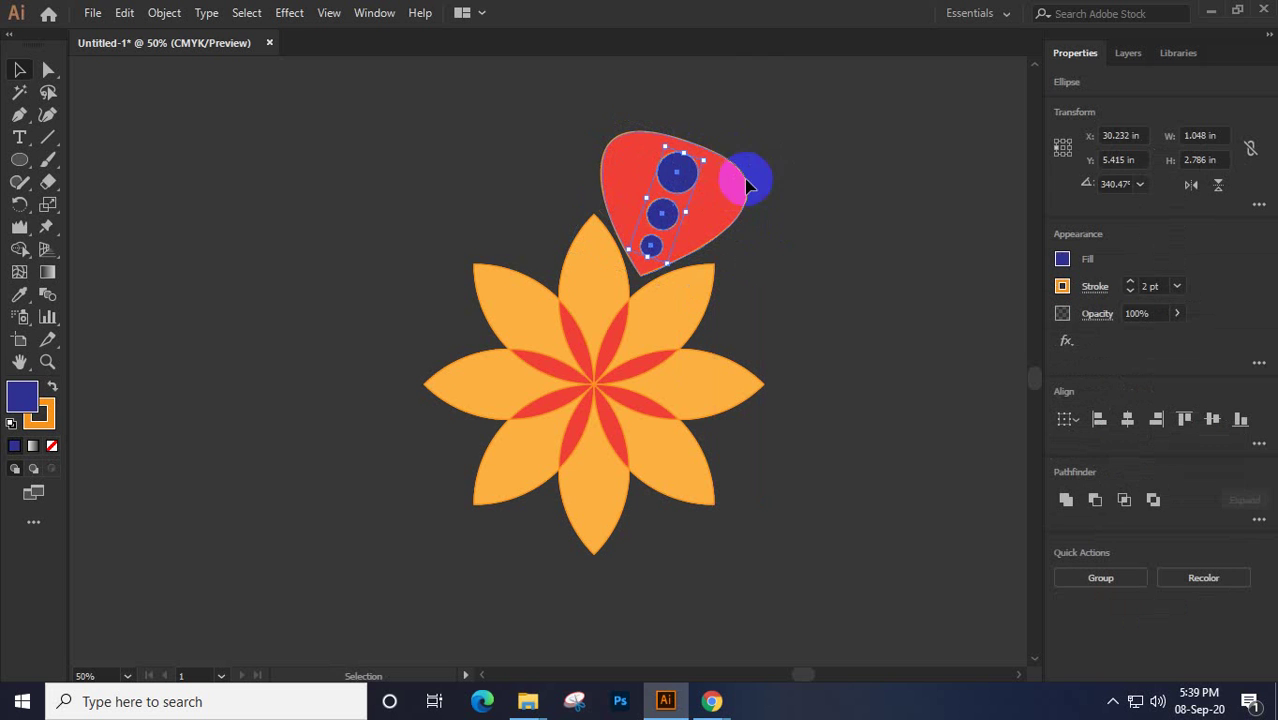
{"action": "left_click", "coordinate": [650, 250], "text": "shift"}
{"action": "key", "text": "ctrl+g"}
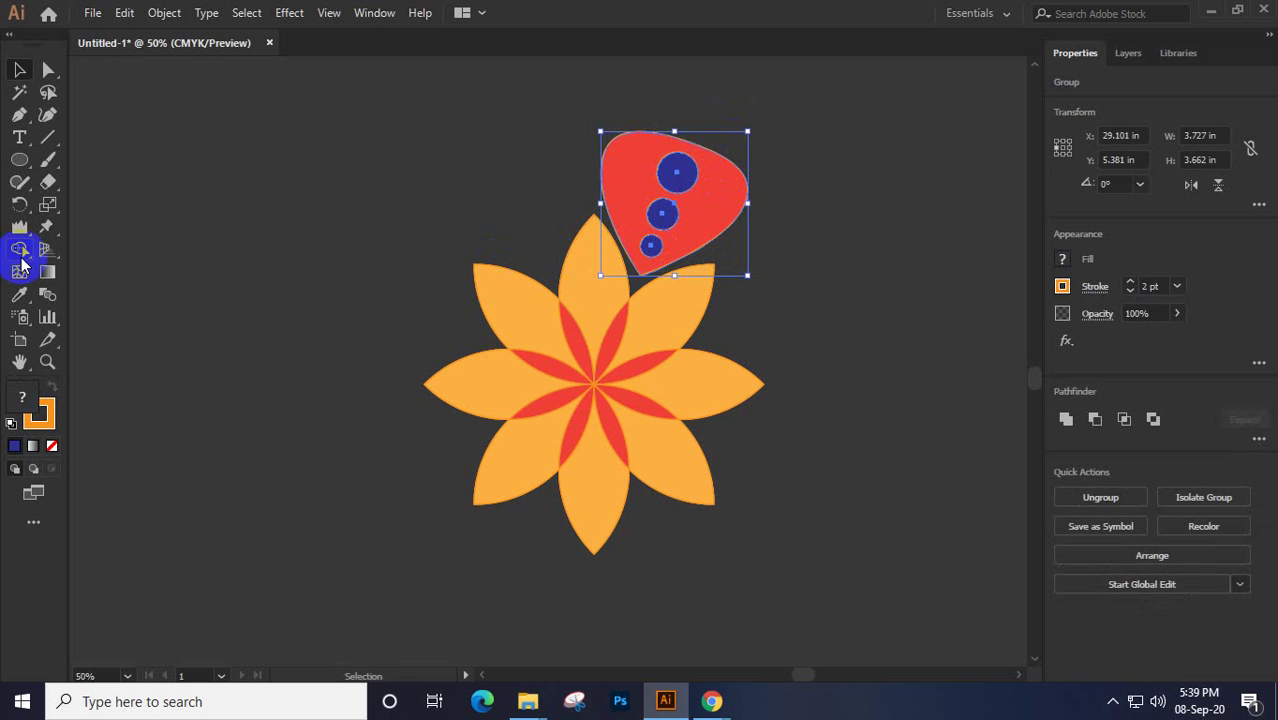
Copy the dotted petal rotated 45° around the flower centre, repeating with Ctrl+D to complete eight
{"action": "left_click", "coordinate": [19, 203]}
{"action": "left_click", "coordinate": [489, 272]}
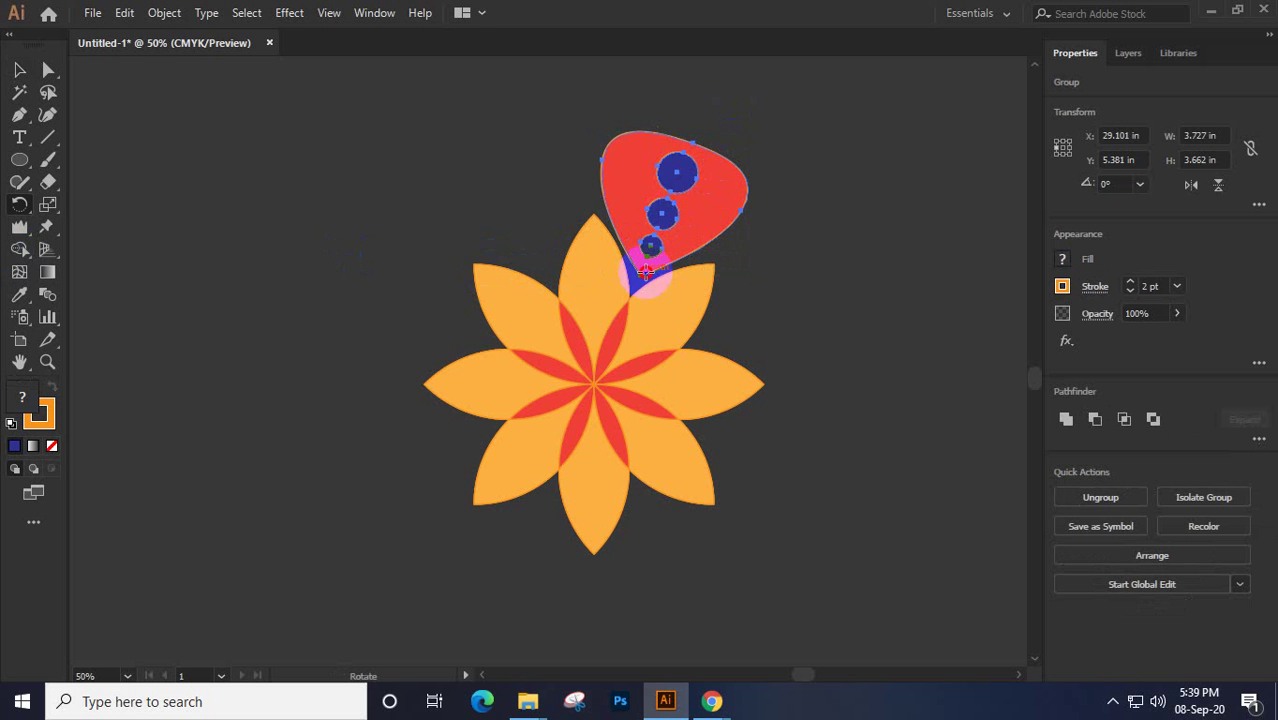
{"action": "left_click", "coordinate": [593, 381]}
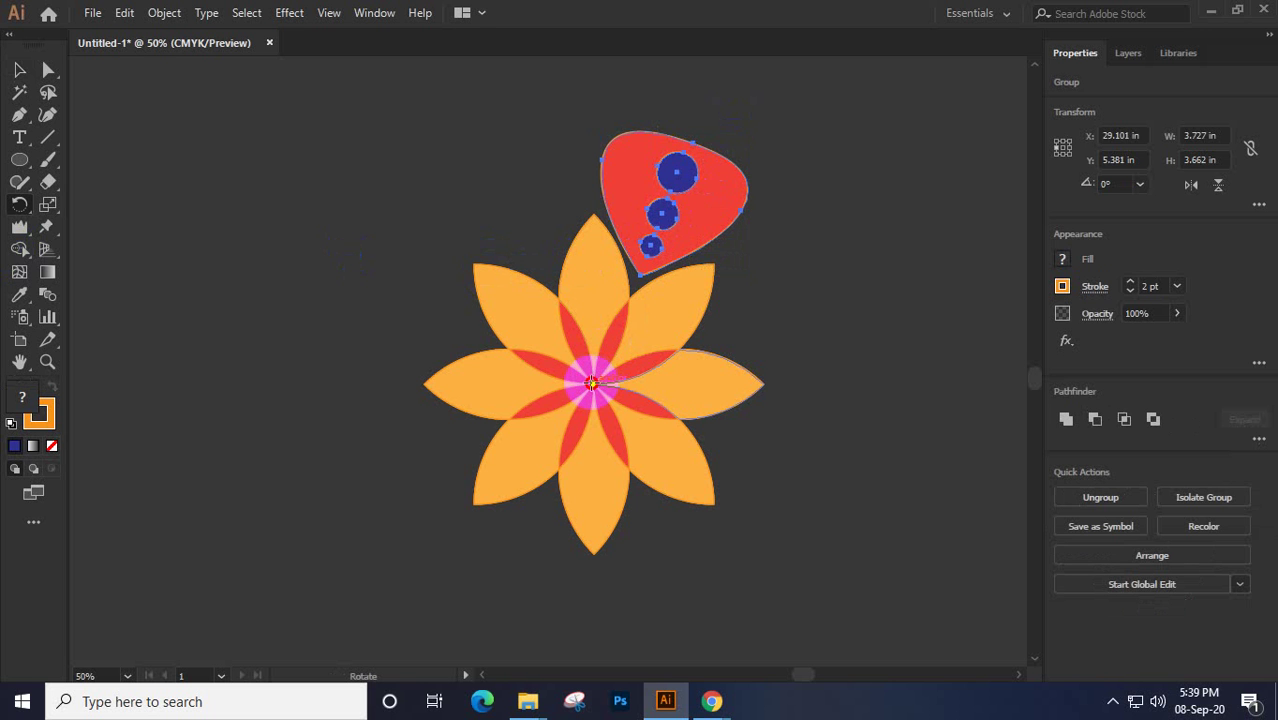
{"action": "left_click", "coordinate": [593, 381], "text": "alt"}
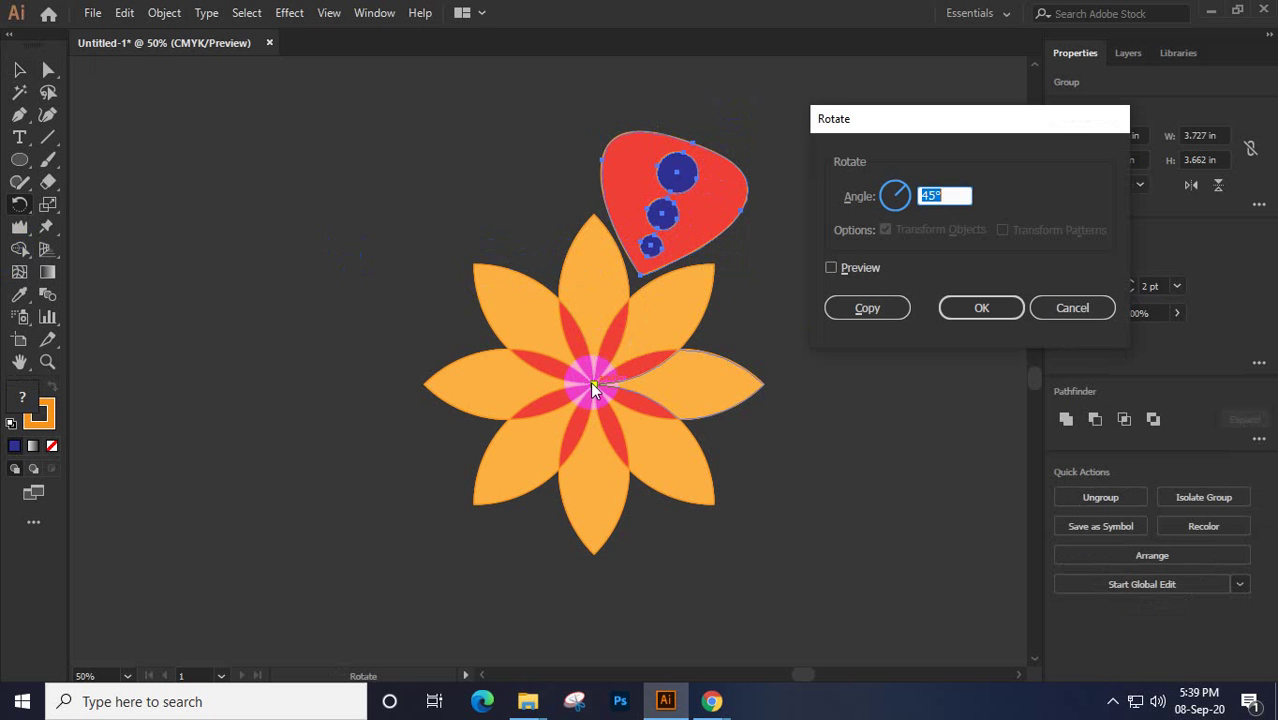
{"action": "left_click", "coordinate": [855, 269]}
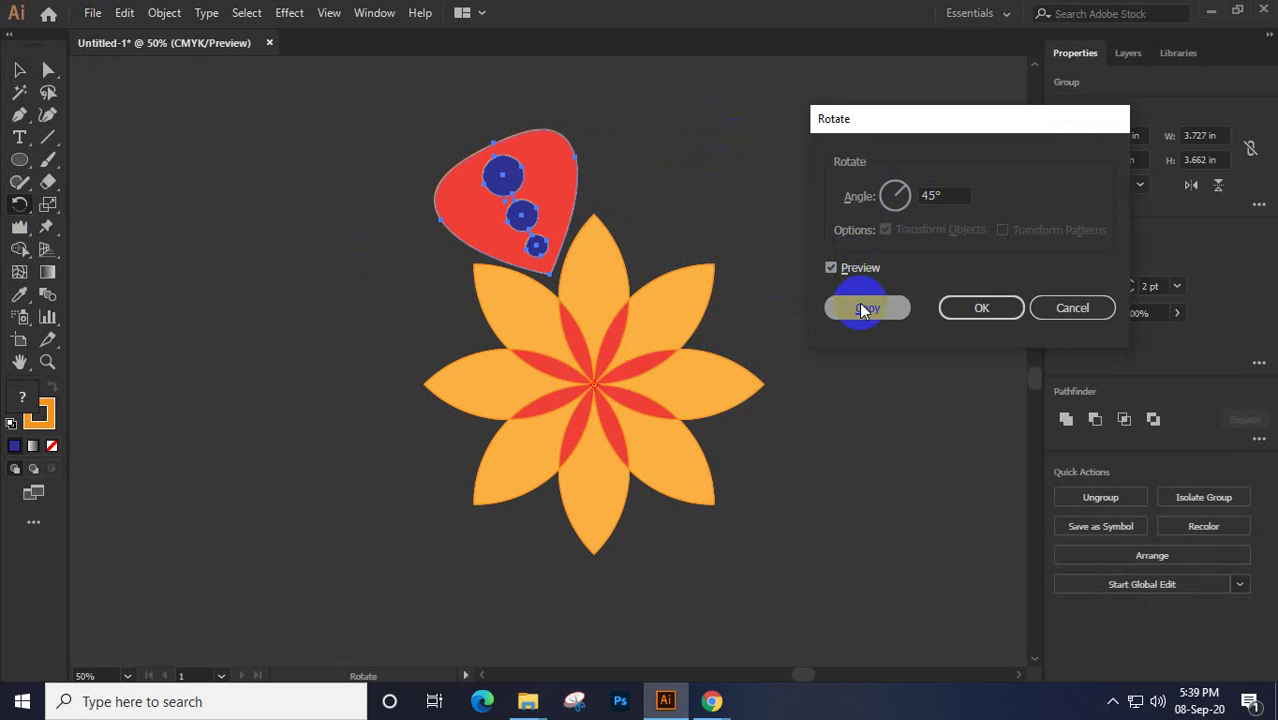
{"action": "left_click", "coordinate": [864, 307]}
{"action": "key", "text": "ctrl+d"}
{"action": "key", "text": "ctrl+d"}
{"action": "key", "text": "ctrl+d"}
{"action": "key", "text": "ctrl+d"}
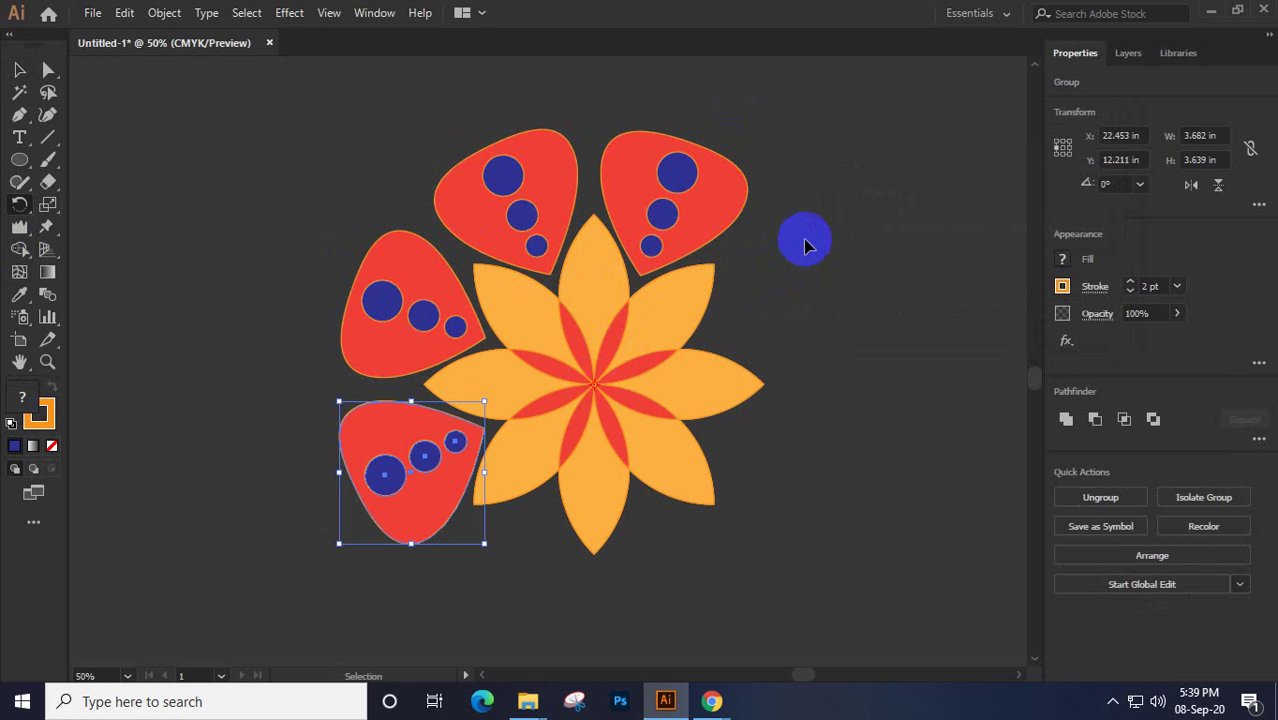
{"action": "key", "text": "ctrl+d"}
{"action": "key", "text": "ctrl+d"}
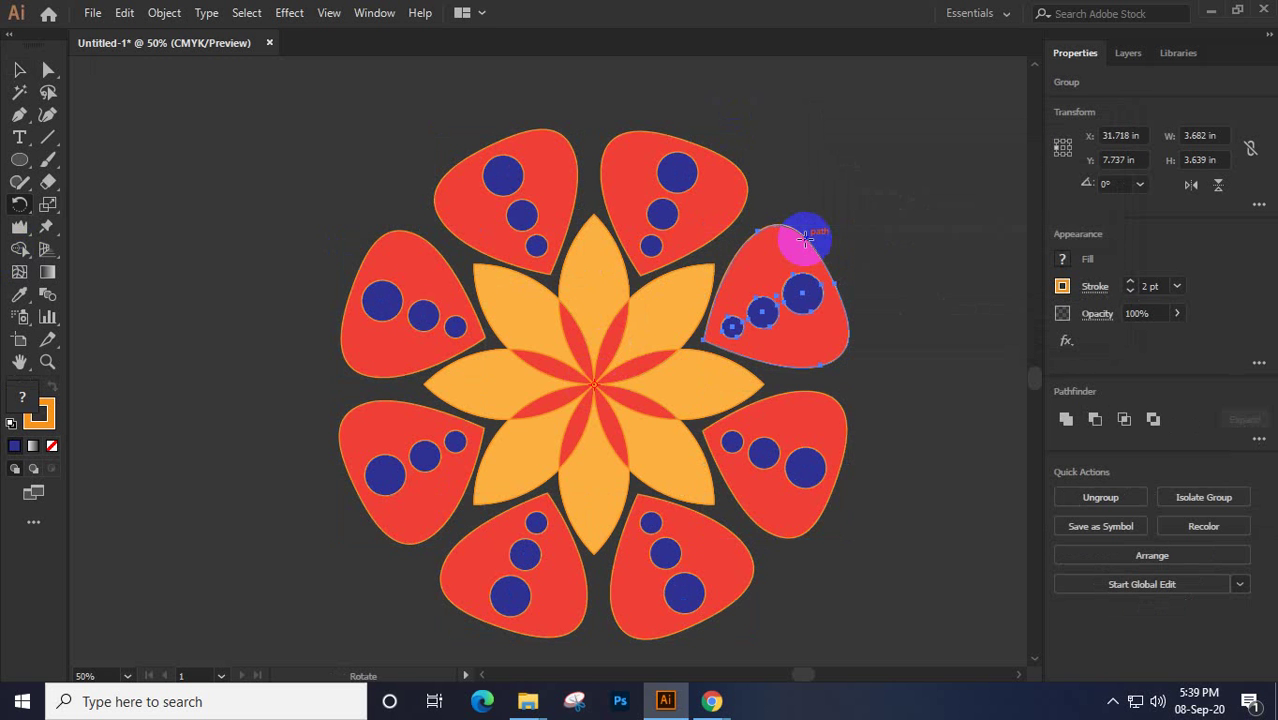
{"action": "left_click", "coordinate": [16, 73]}
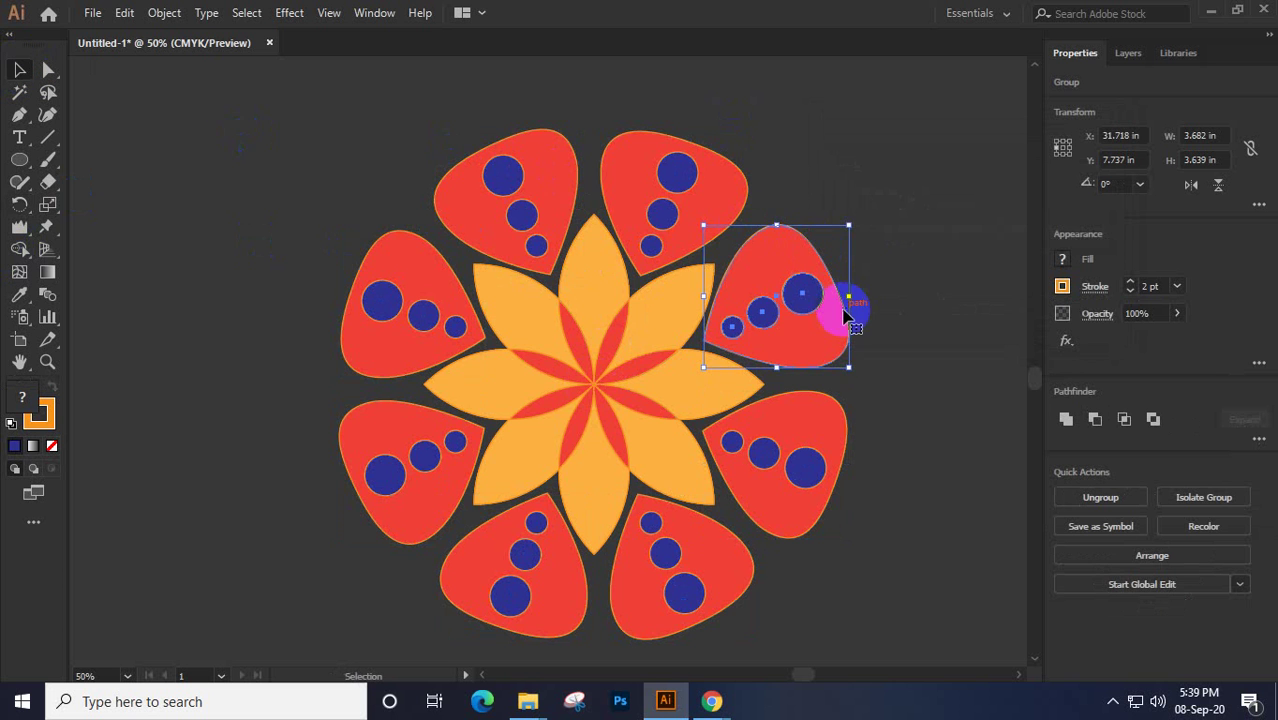
Zoom out and marquee-select the entire 12.946 × 12.946 in flower with its eight petals
{"action": "scroll", "coordinate": [843, 308], "scroll_direction": "down", "scroll_amount": 1}
{"action": "scroll", "coordinate": [876, 408], "scroll_direction": "down", "scroll_amount": 1}
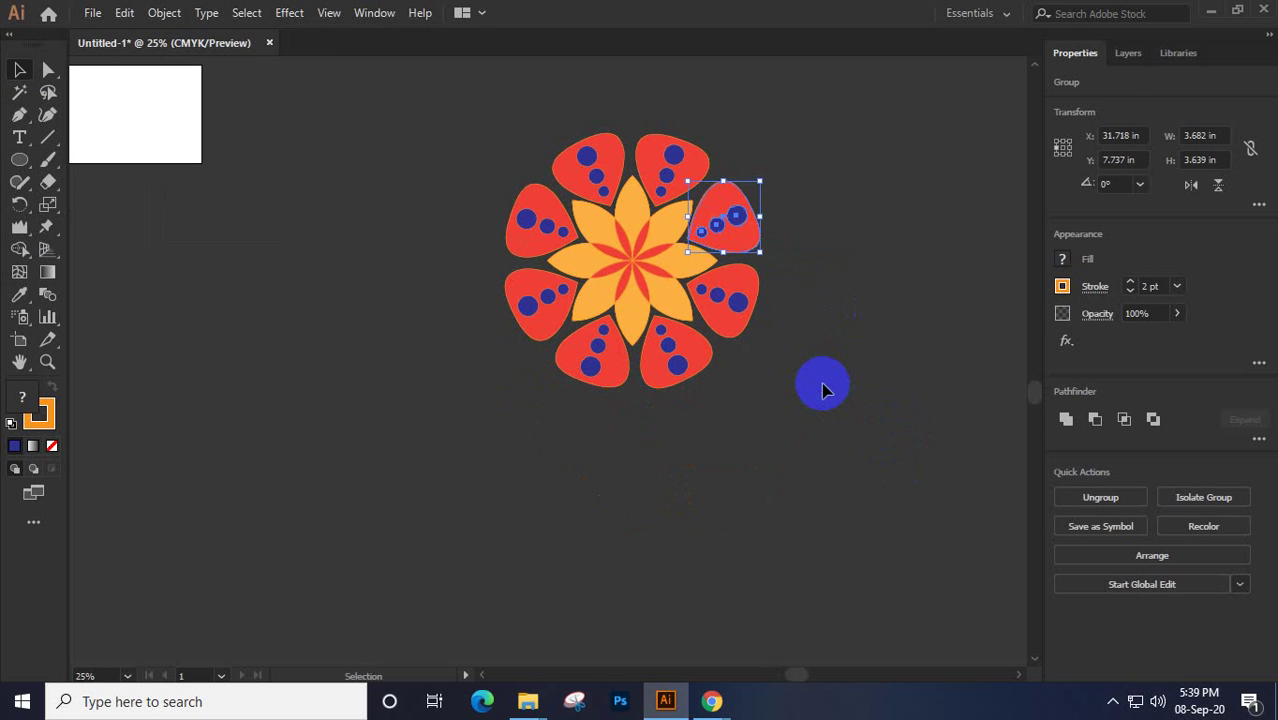
{"action": "left_click", "coordinate": [821, 384]}
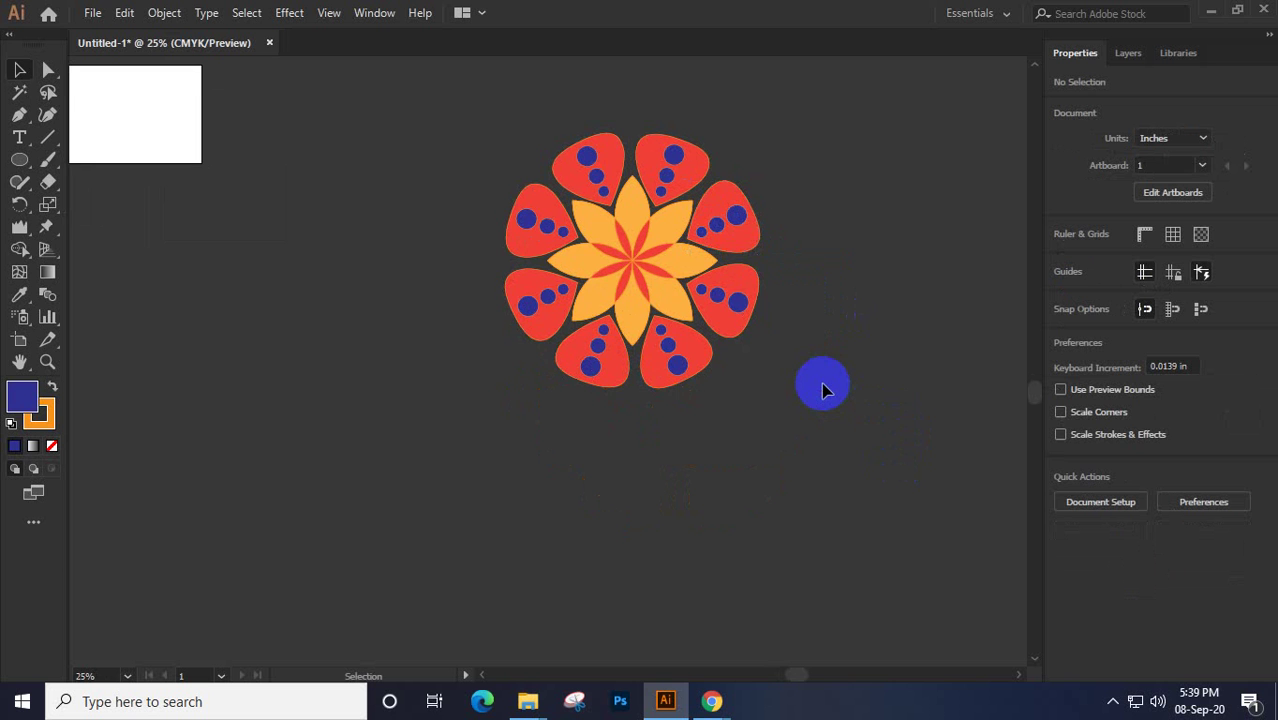
{"action": "scroll", "coordinate": [821, 382], "scroll_direction": "up", "scroll_amount": 1}
{"action": "left_click_drag", "start_coordinate": [396, 170], "coordinate": [868, 565]}
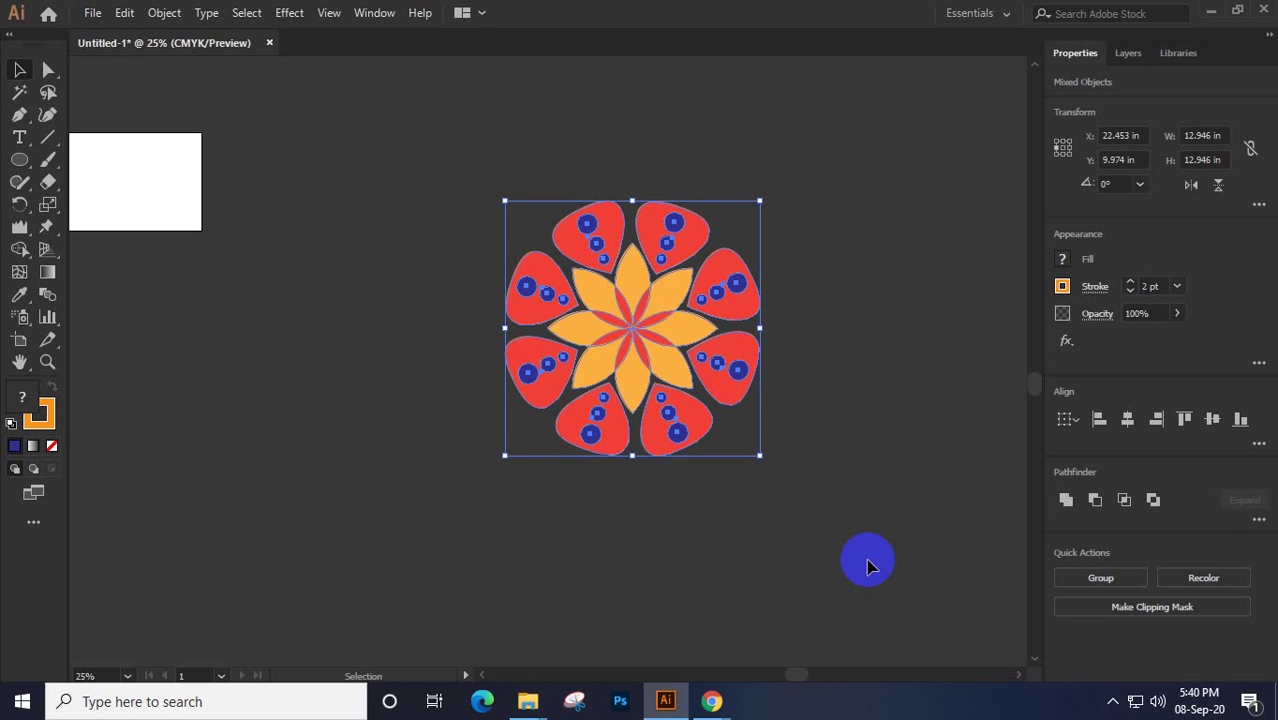
With the Shape Builder, delete the blue circles in the top-left, top-right and right petals
{"action": "left_click", "coordinate": [24, 256]}
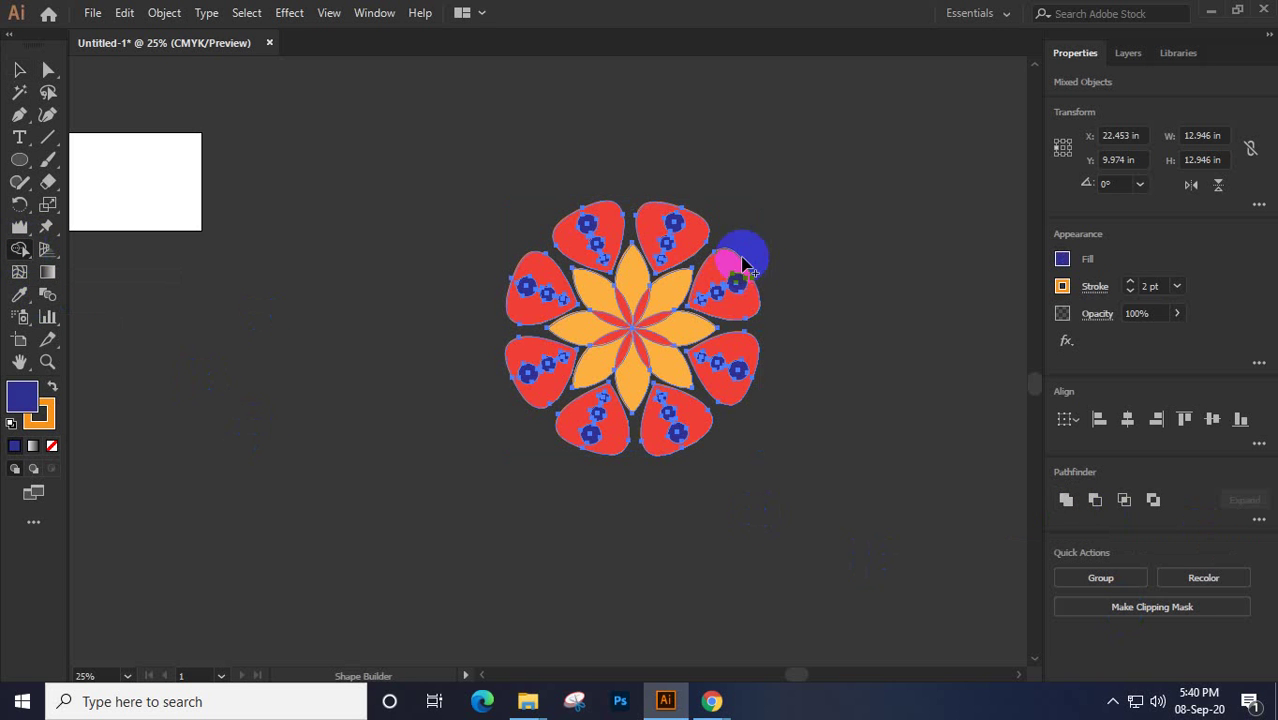
{"action": "scroll", "coordinate": [642, 263], "scroll_direction": "up", "scroll_amount": 2}
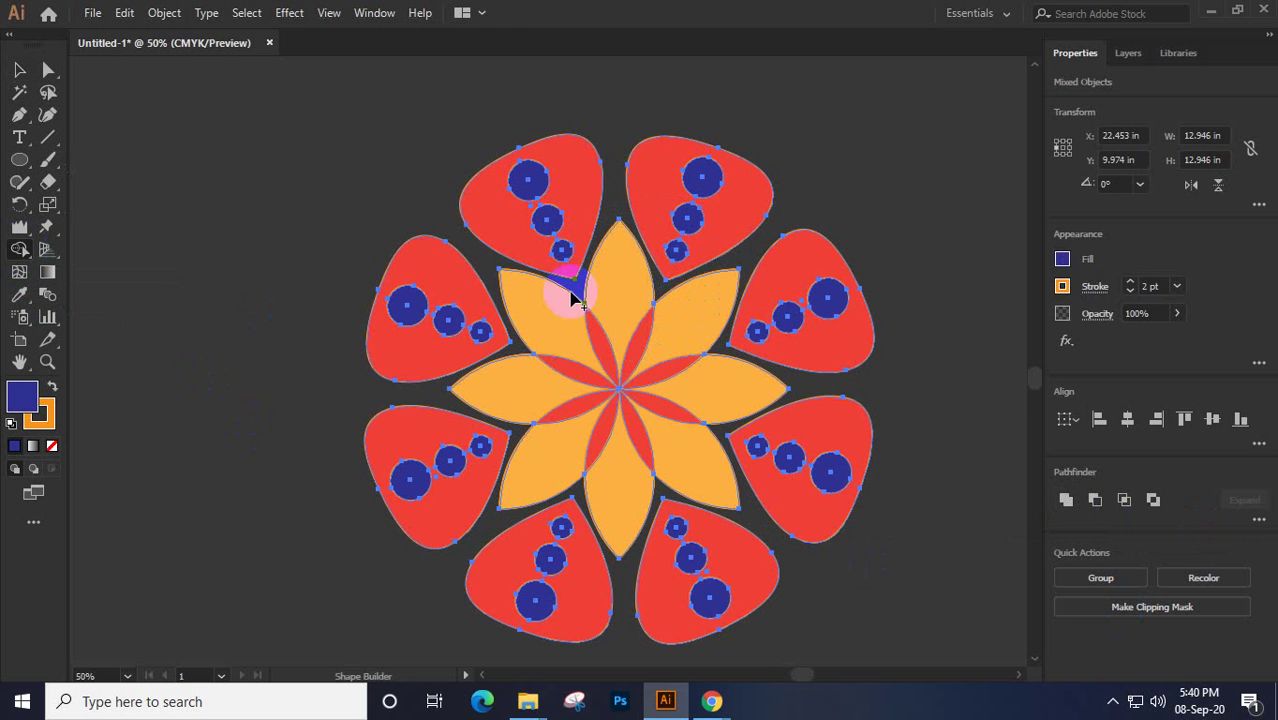
{"action": "left_click", "coordinate": [530, 180], "text": "alt"}
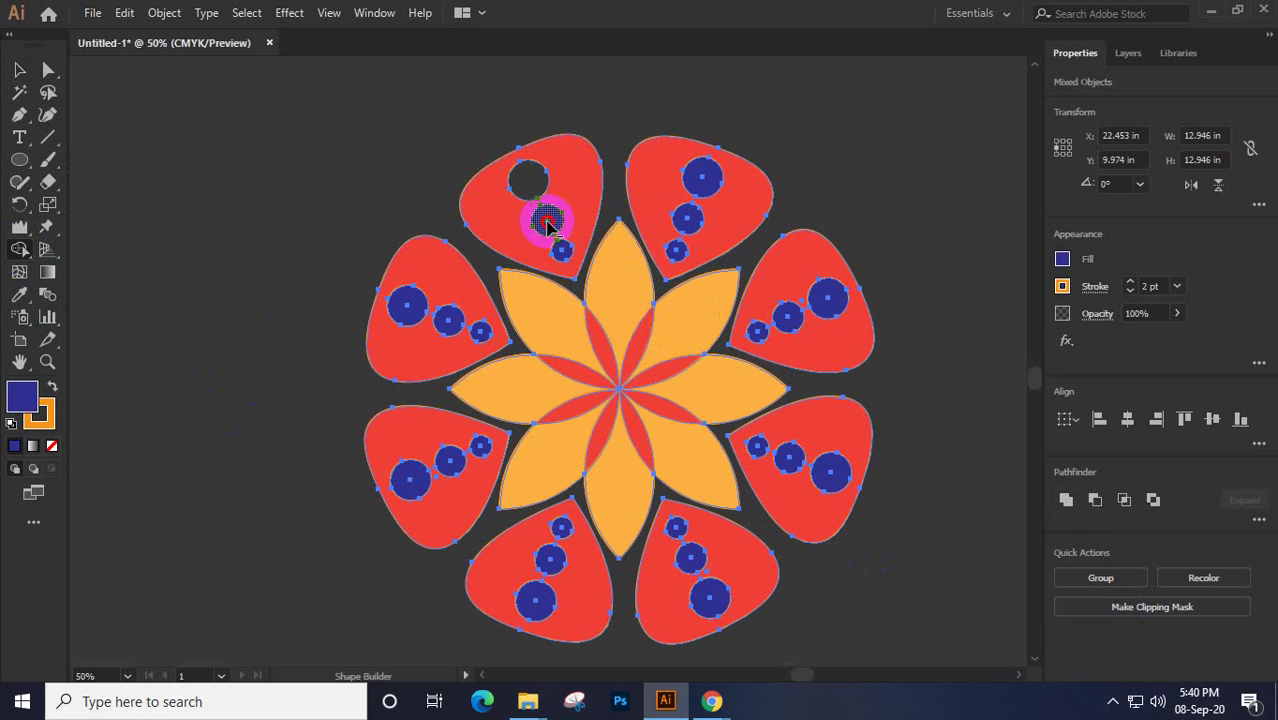
{"action": "left_click", "coordinate": [546, 218], "text": "alt"}
{"action": "left_click", "coordinate": [562, 256], "text": "alt"}
{"action": "left_click", "coordinate": [700, 177], "text": "alt"}
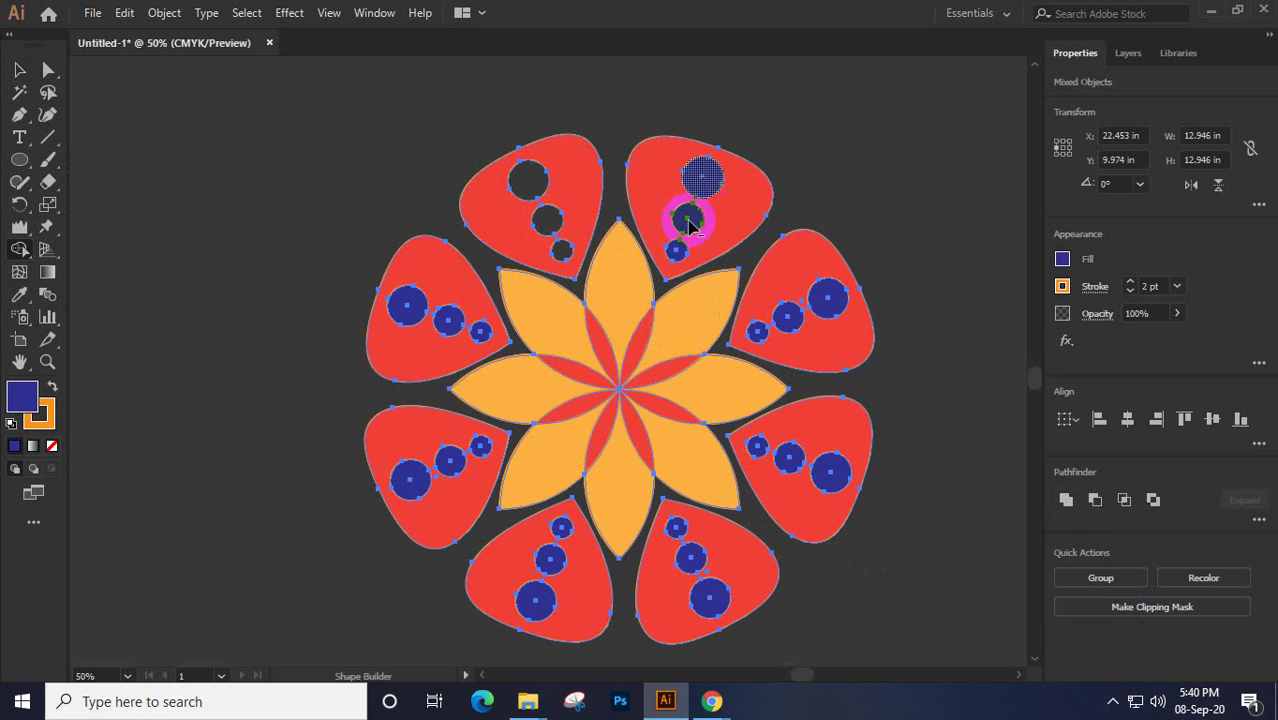
{"action": "left_click_drag", "start_coordinate": [685, 208], "coordinate": [678, 256]}
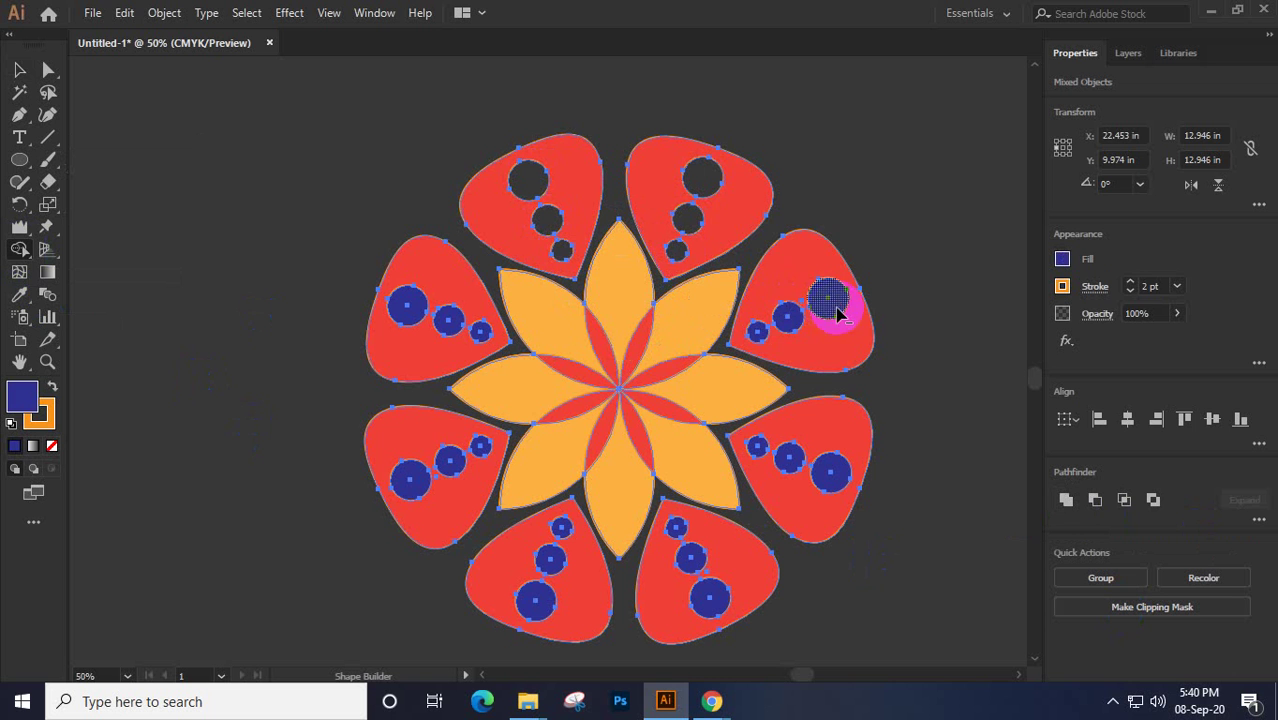
{"action": "left_click", "coordinate": [827, 298], "text": "alt"}
{"action": "left_click_drag", "start_coordinate": [788, 316], "coordinate": [760, 340]}
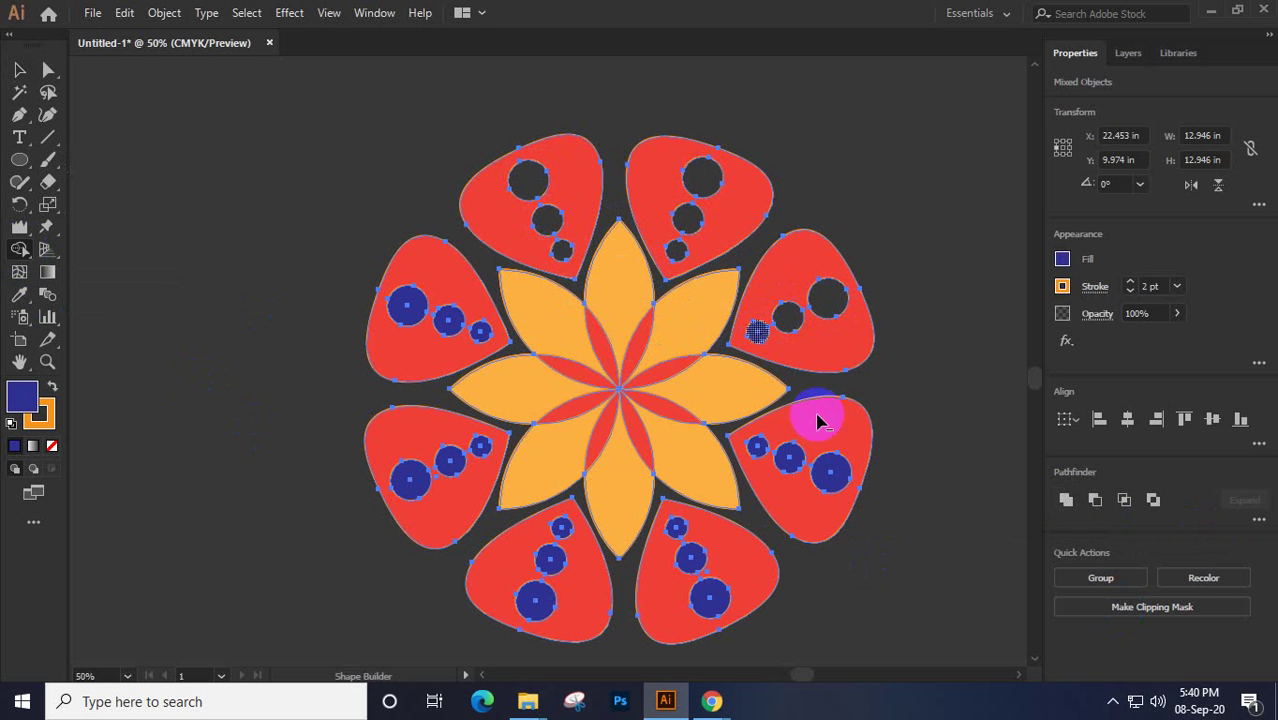
Punch out the circles in the lower-right, bottom, lower-left and left petals, then deselect
{"action": "left_click", "coordinate": [830, 472], "text": "alt"}
{"action": "left_click_drag", "start_coordinate": [790, 458], "coordinate": [760, 460]}
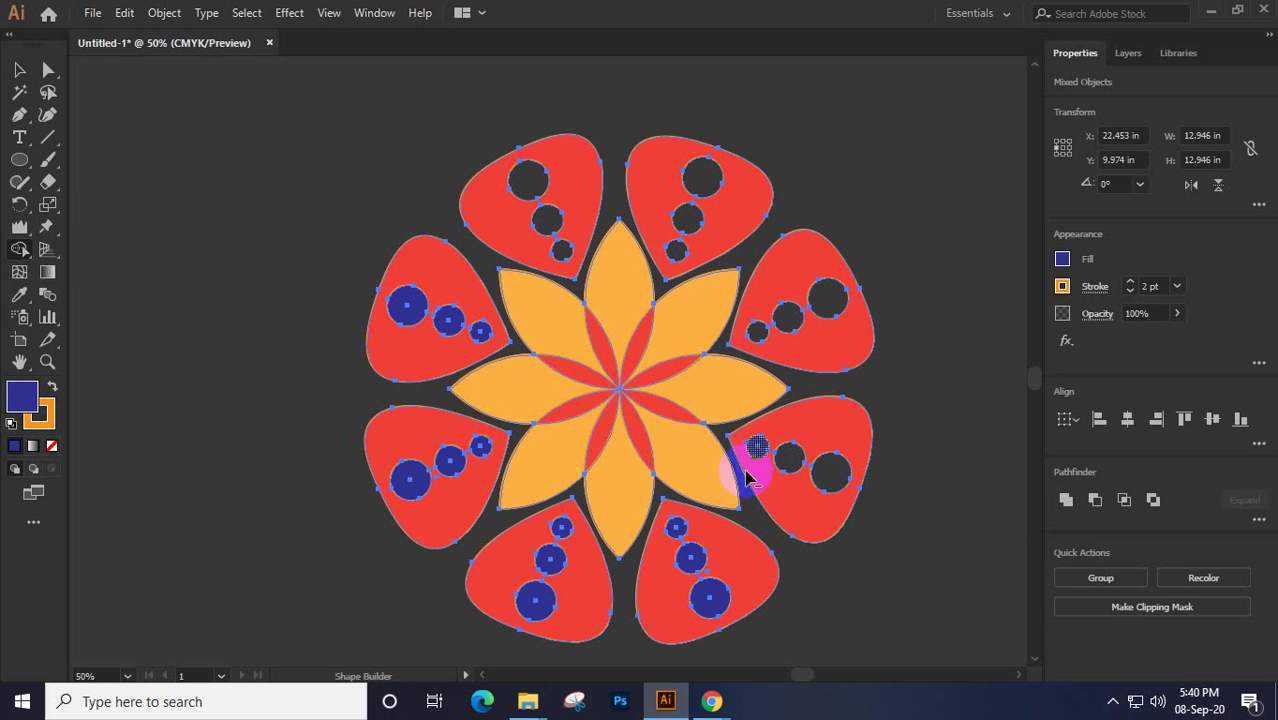
{"action": "left_click", "coordinate": [712, 598], "text": "alt"}
{"action": "left_click_drag", "start_coordinate": [698, 580], "coordinate": [678, 528]}
{"action": "mouse_move", "coordinate": [530, 598]}
{"action": "left_mouse_down"}
{"action": "mouse_move", "coordinate": [560, 565]}
{"action": "mouse_move", "coordinate": [559, 524]}
{"action": "left_mouse_up"}
{"action": "mouse_move", "coordinate": [409, 482]}
{"action": "left_mouse_down"}
{"action": "mouse_move", "coordinate": [399, 491]}
{"action": "mouse_move", "coordinate": [458, 462]}
{"action": "left_mouse_up"}
{"action": "left_click_drag", "start_coordinate": [452, 461], "coordinate": [480, 456]}
{"action": "left_click_drag", "start_coordinate": [480, 330], "coordinate": [380, 336]}
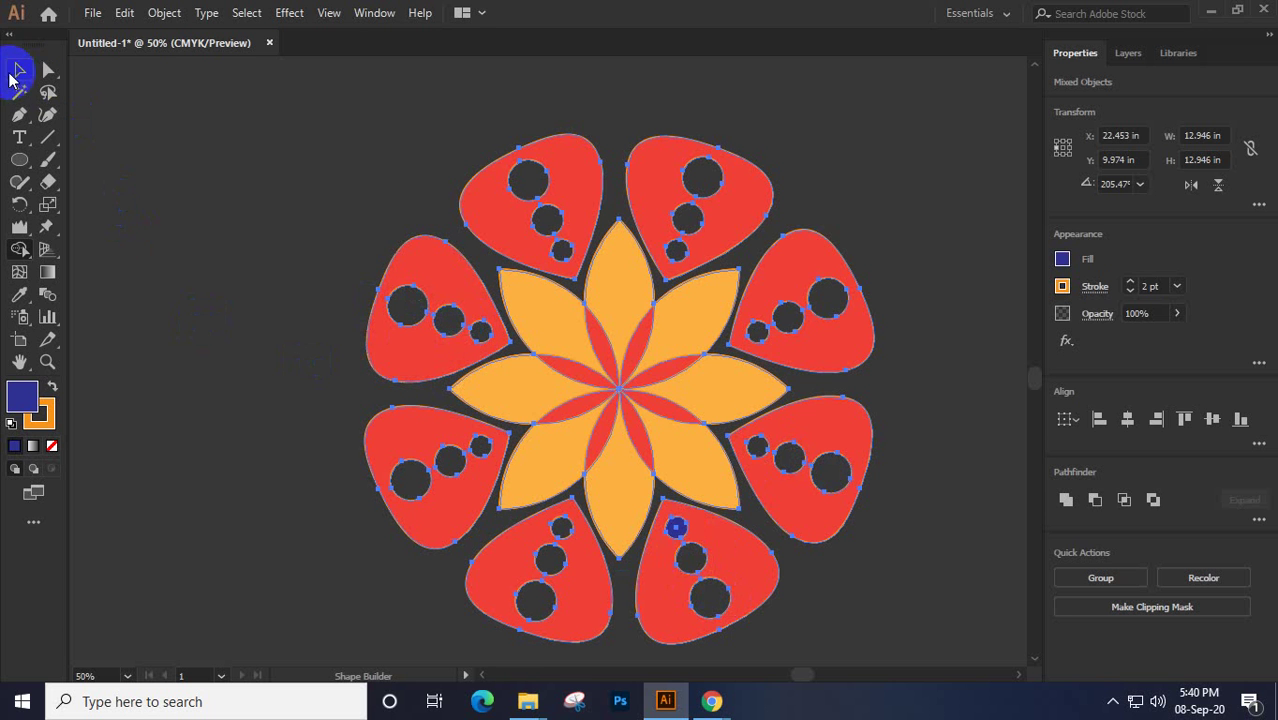
{"action": "left_click", "coordinate": [14, 72]}
{"action": "left_click", "coordinate": [204, 201]}
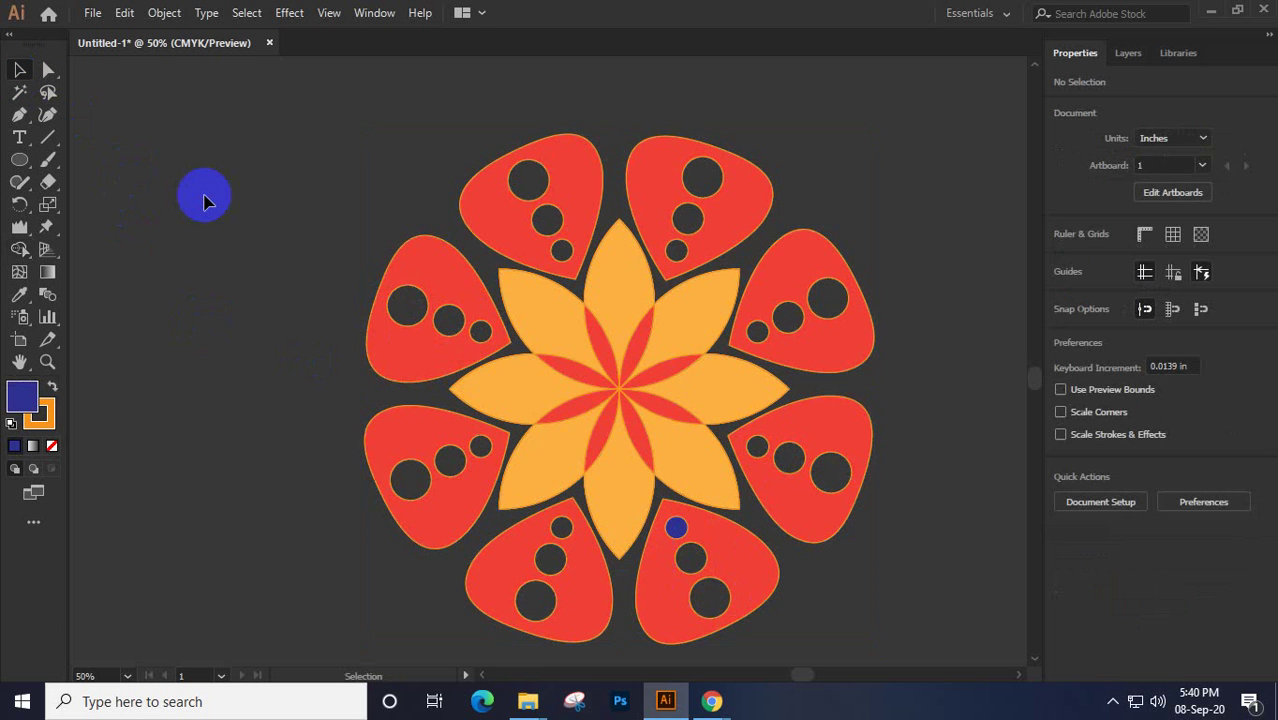
Marquee-select the entire flower mandala and delete it
{"action": "scroll", "coordinate": [228, 203], "scroll_direction": "down", "scroll_amount": 2}
{"action": "left_click_drag", "start_coordinate": [271, 142], "coordinate": [632, 470]}
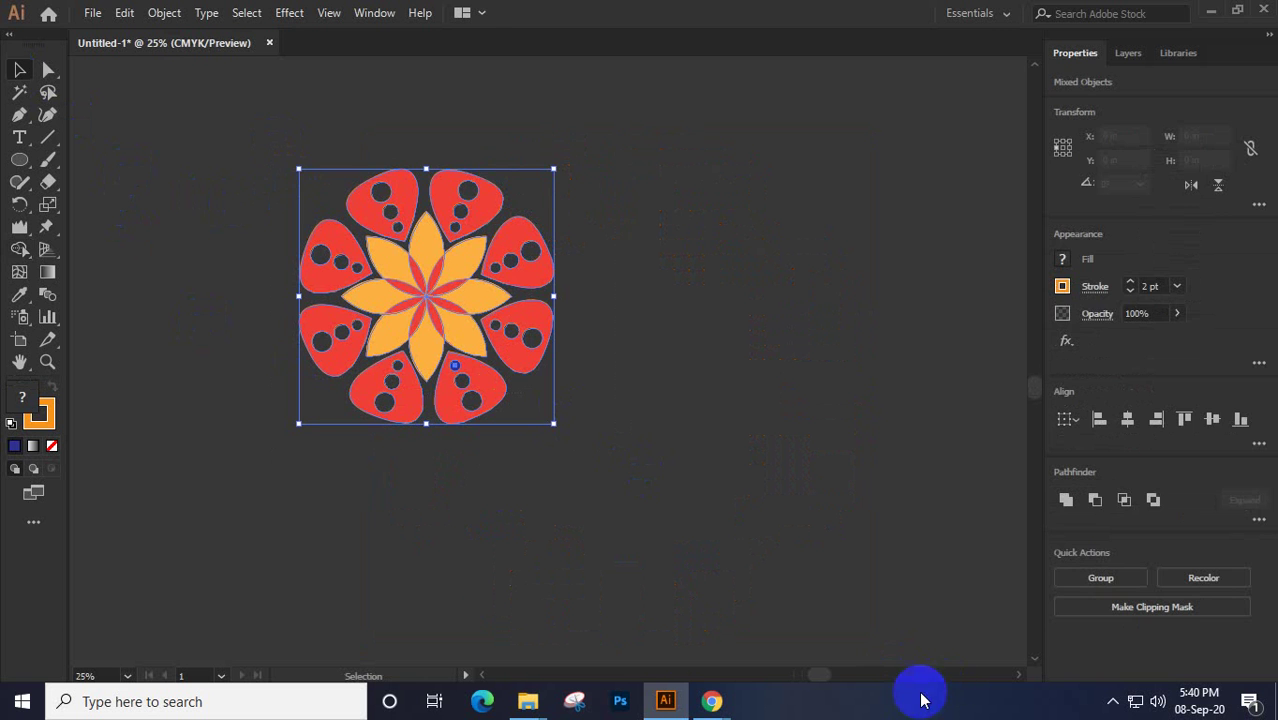
{"action": "key", "text": "Delete"}
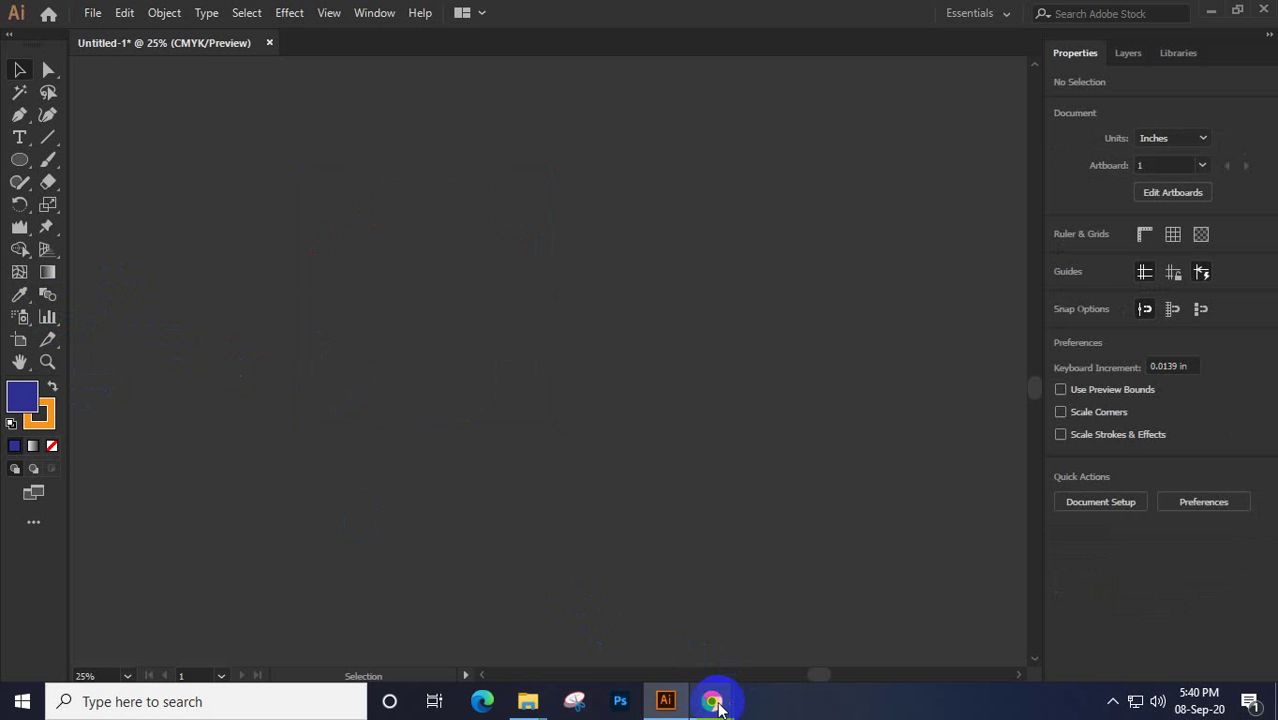
Close the 'hand' image search tab in Chrome and switch back to Illustrator
{"action": "mouse_move", "coordinate": [712, 700]}
{"action": "left_click", "coordinate": [697, 651]}
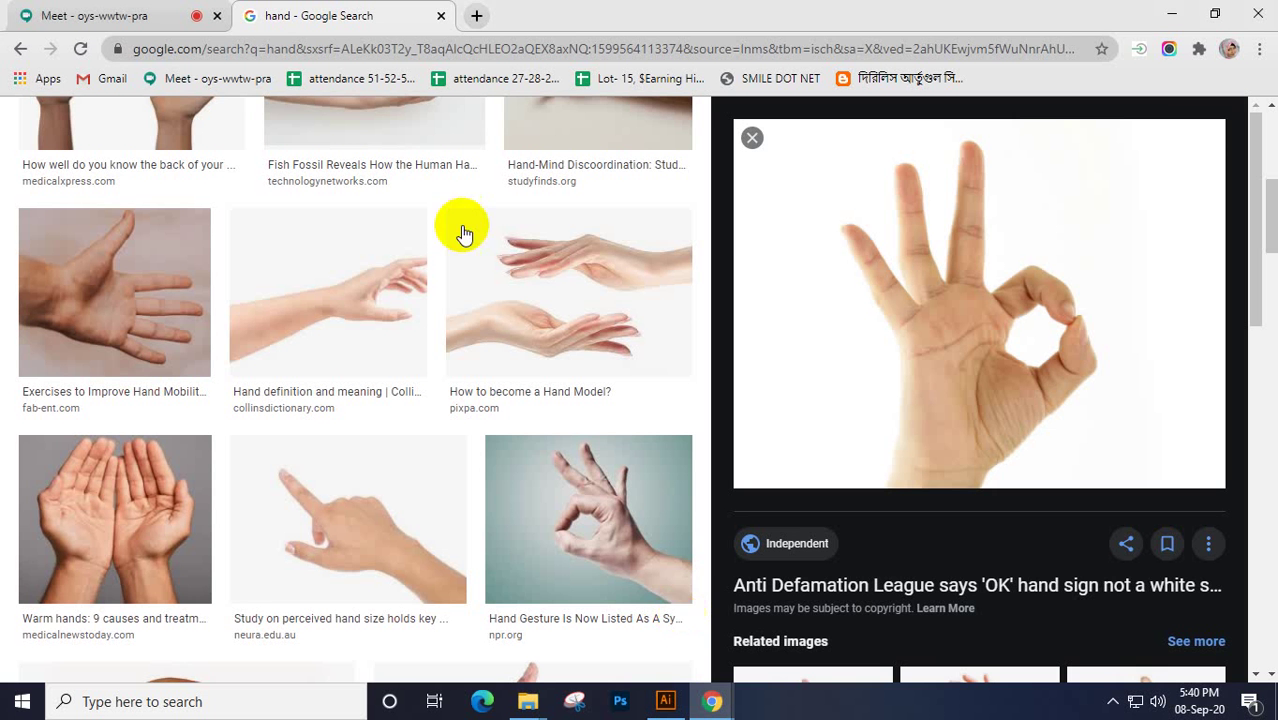
{"action": "left_click", "coordinate": [437, 15]}
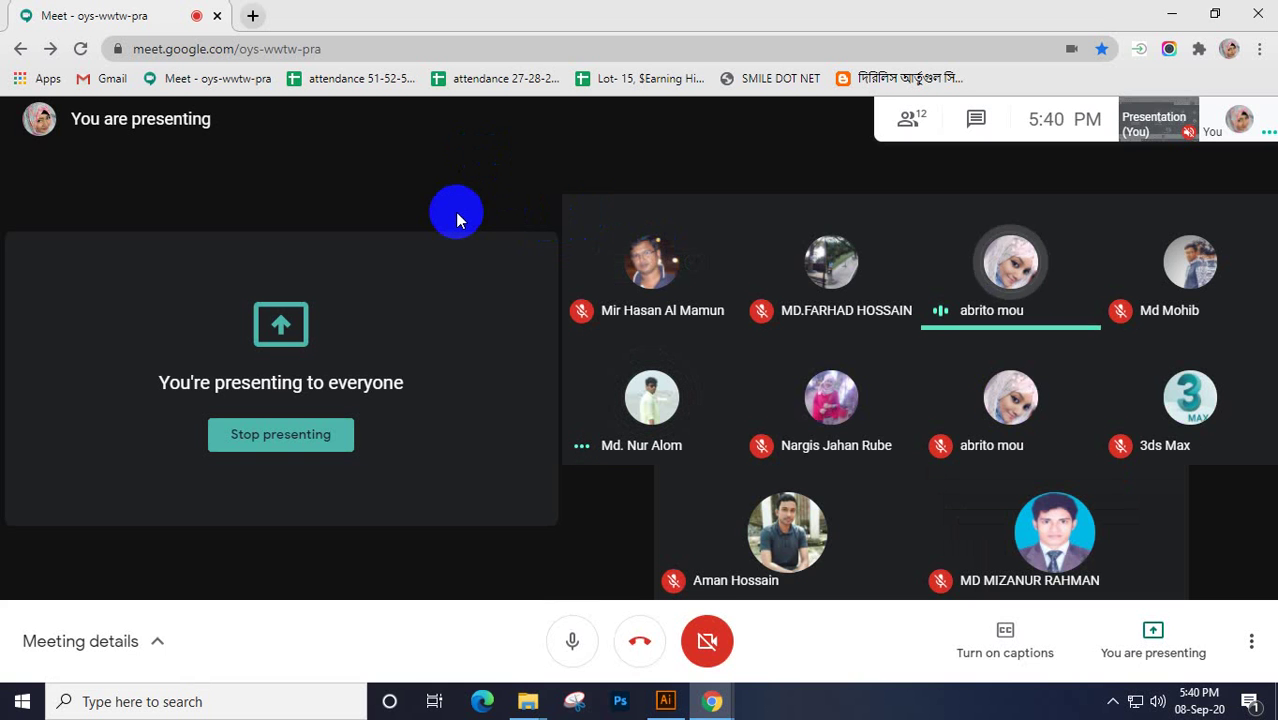
{"action": "left_click", "coordinate": [665, 701]}
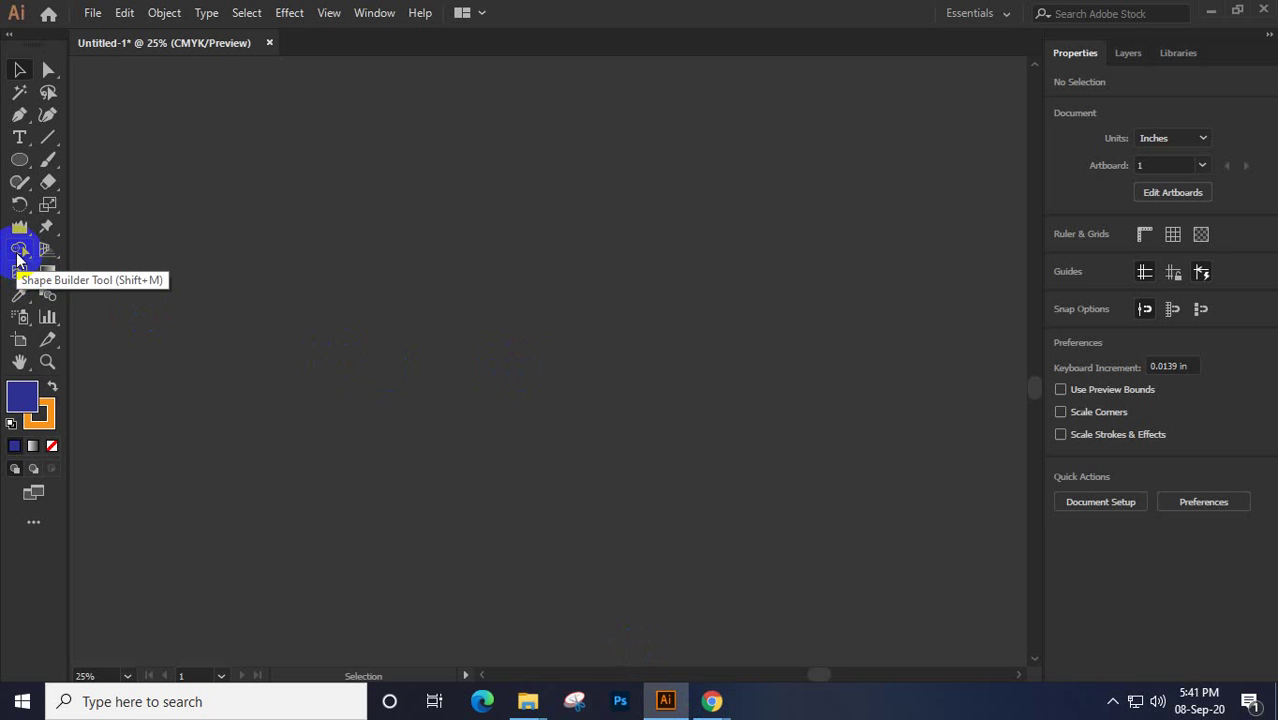
Draw the large face oval, two eye ovals and an inner pupil oval with the Ellipse tool
{"action": "left_click", "coordinate": [22, 160]}
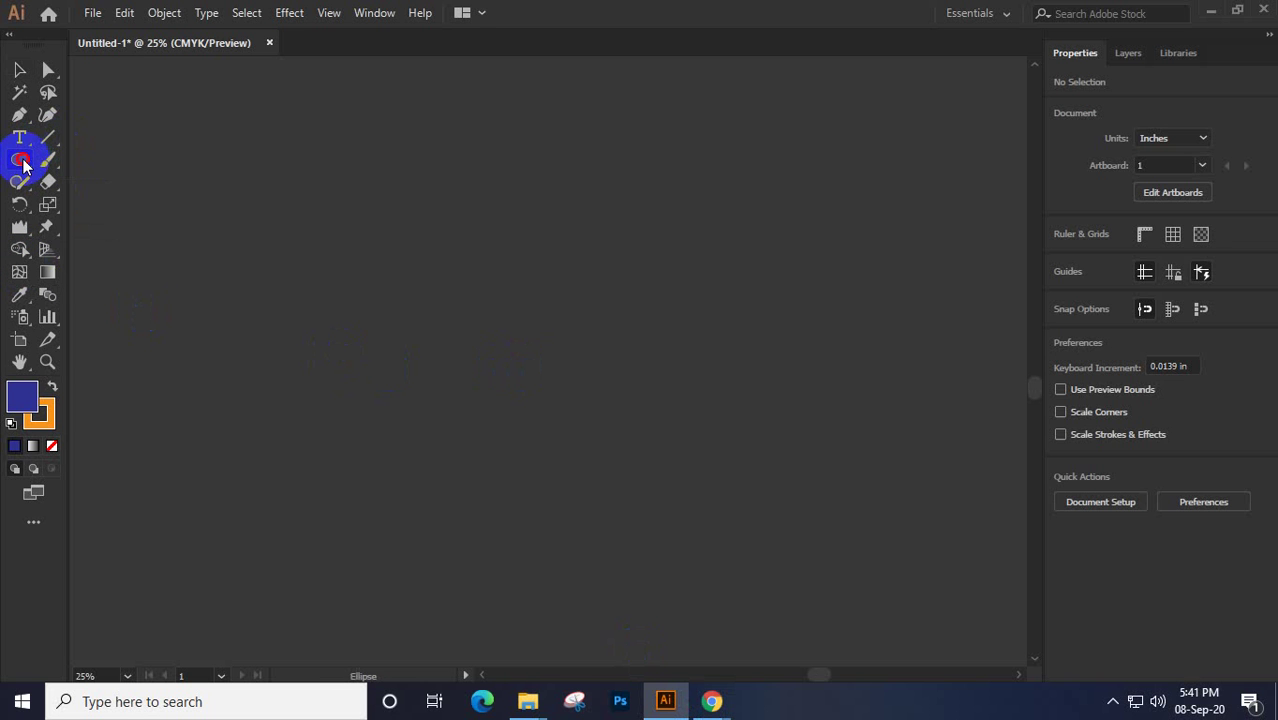
{"action": "left_click", "coordinate": [22, 162]}
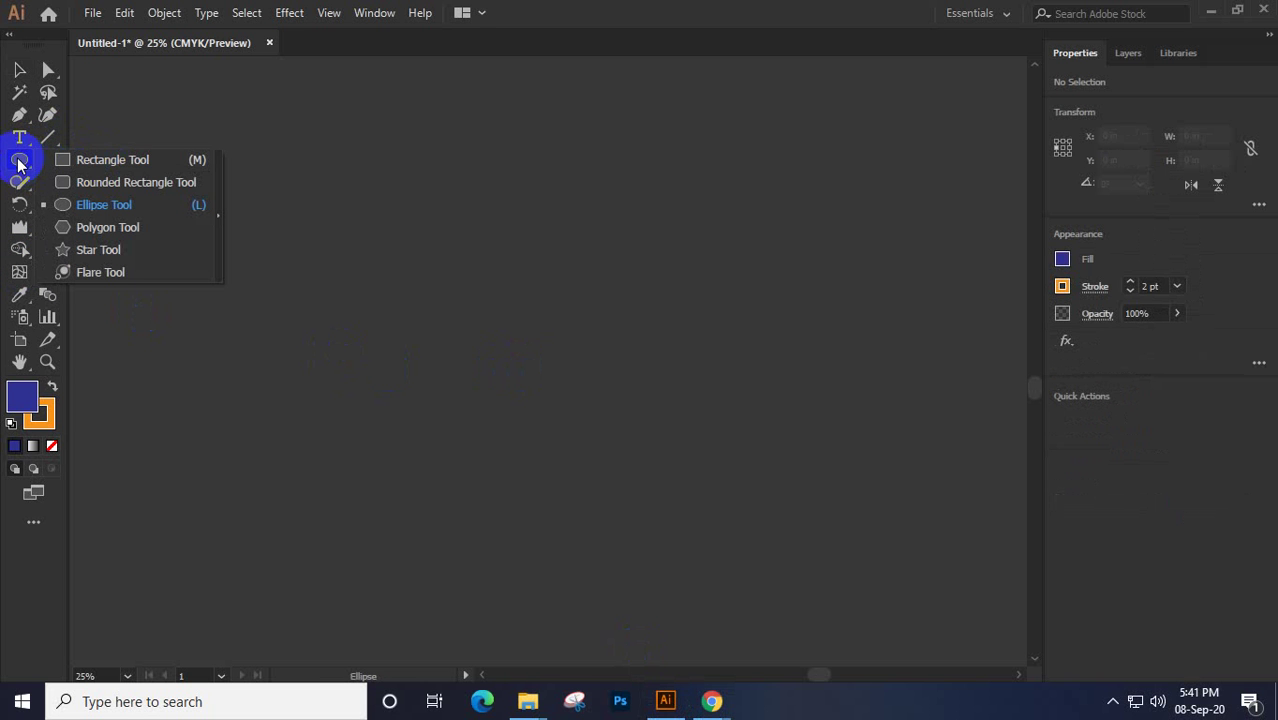
{"action": "left_click", "coordinate": [114, 203]}
{"action": "left_click_drag", "start_coordinate": [414, 184], "coordinate": [679, 508]}
{"action": "left_click_drag", "start_coordinate": [556, 258], "coordinate": [626, 344]}
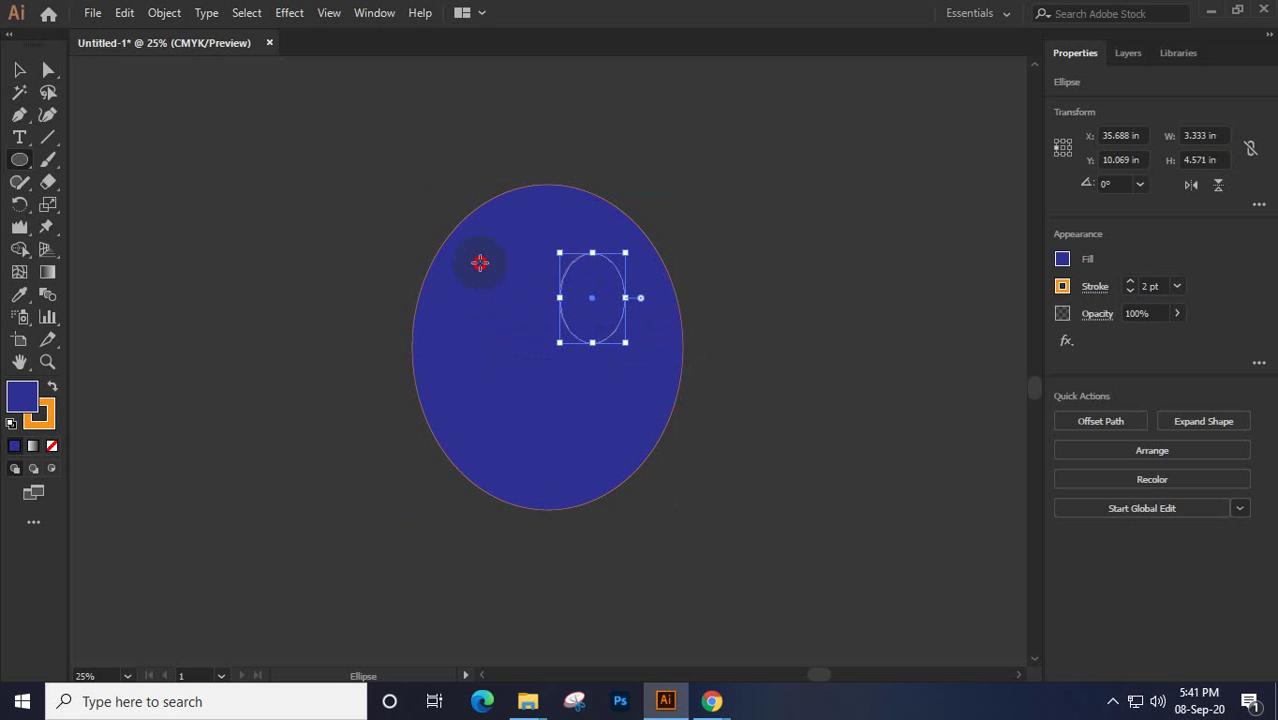
{"action": "left_click_drag", "start_coordinate": [480, 262], "coordinate": [534, 352]}
{"action": "left_click_drag", "start_coordinate": [587, 290], "coordinate": [616, 342]}
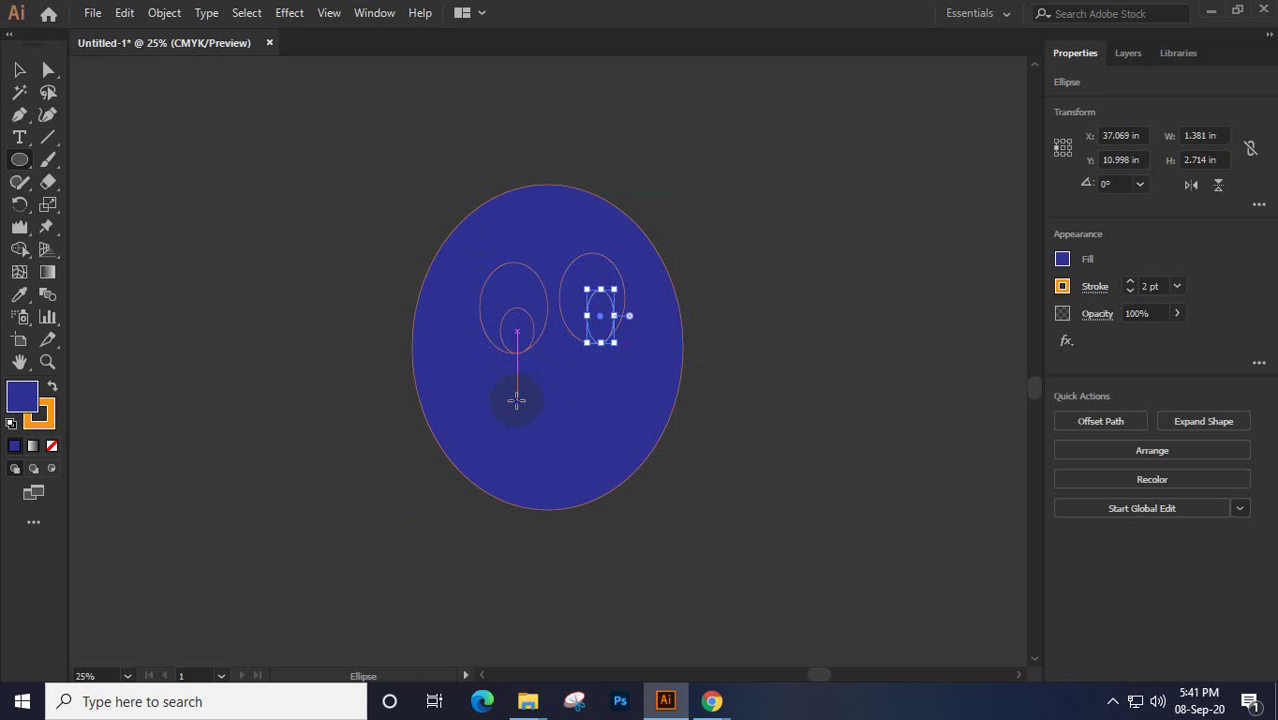
Add nose and mouth ovals, bend the mouth into a smile, lower the nose, and select everything
{"action": "left_click_drag", "start_coordinate": [517, 400], "coordinate": [587, 431]}
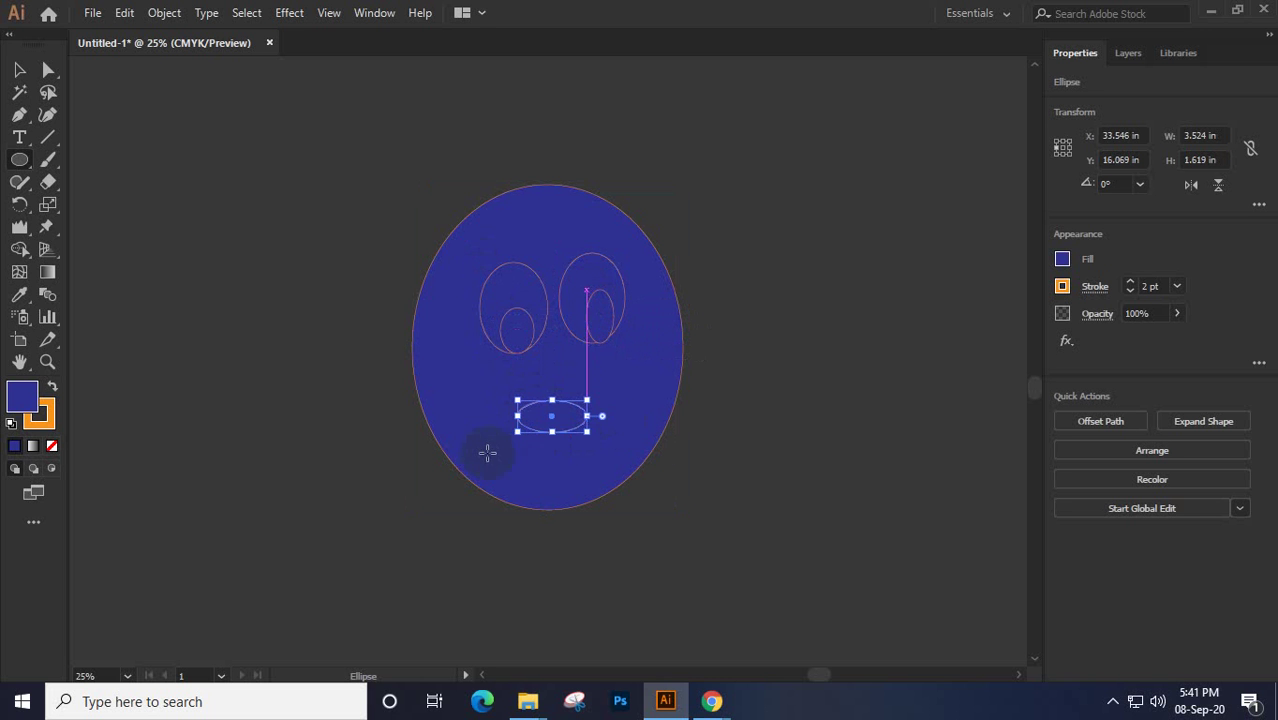
{"action": "left_click_drag", "start_coordinate": [479, 429], "coordinate": [625, 475]}
{"action": "left_click", "coordinate": [48, 70]}
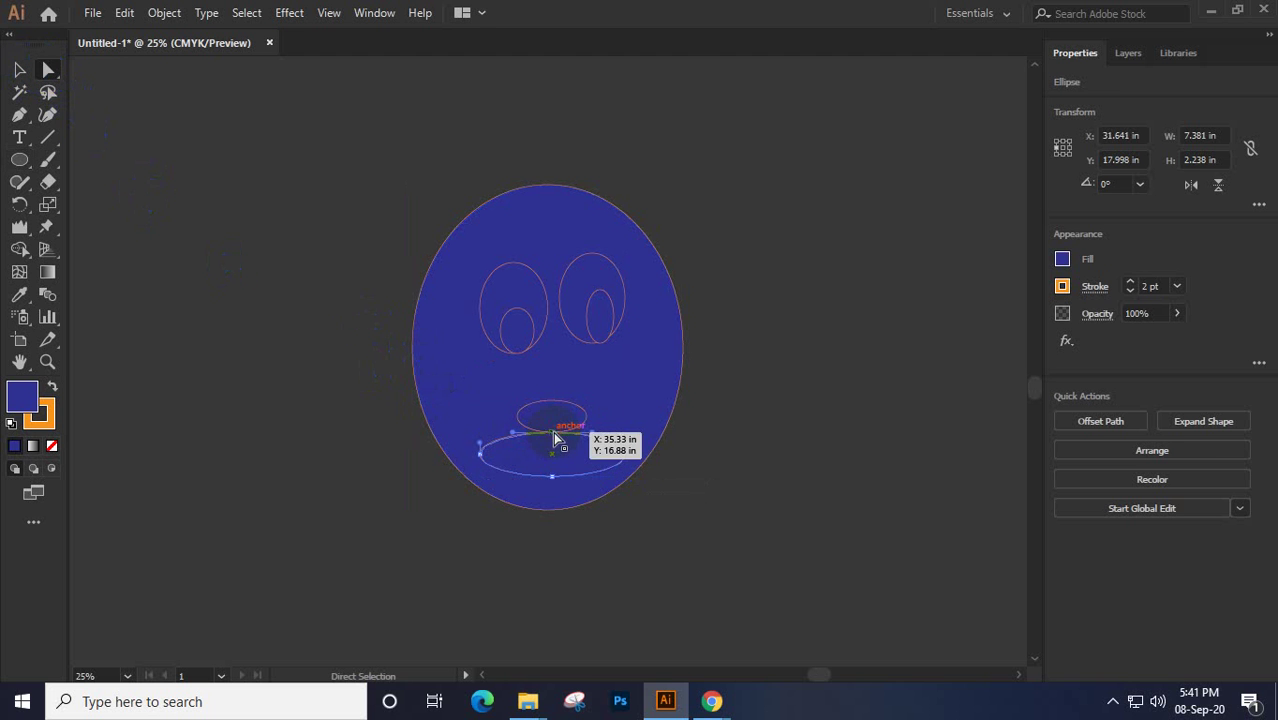
{"action": "left_click_drag", "start_coordinate": [557, 440], "coordinate": [551, 466]}
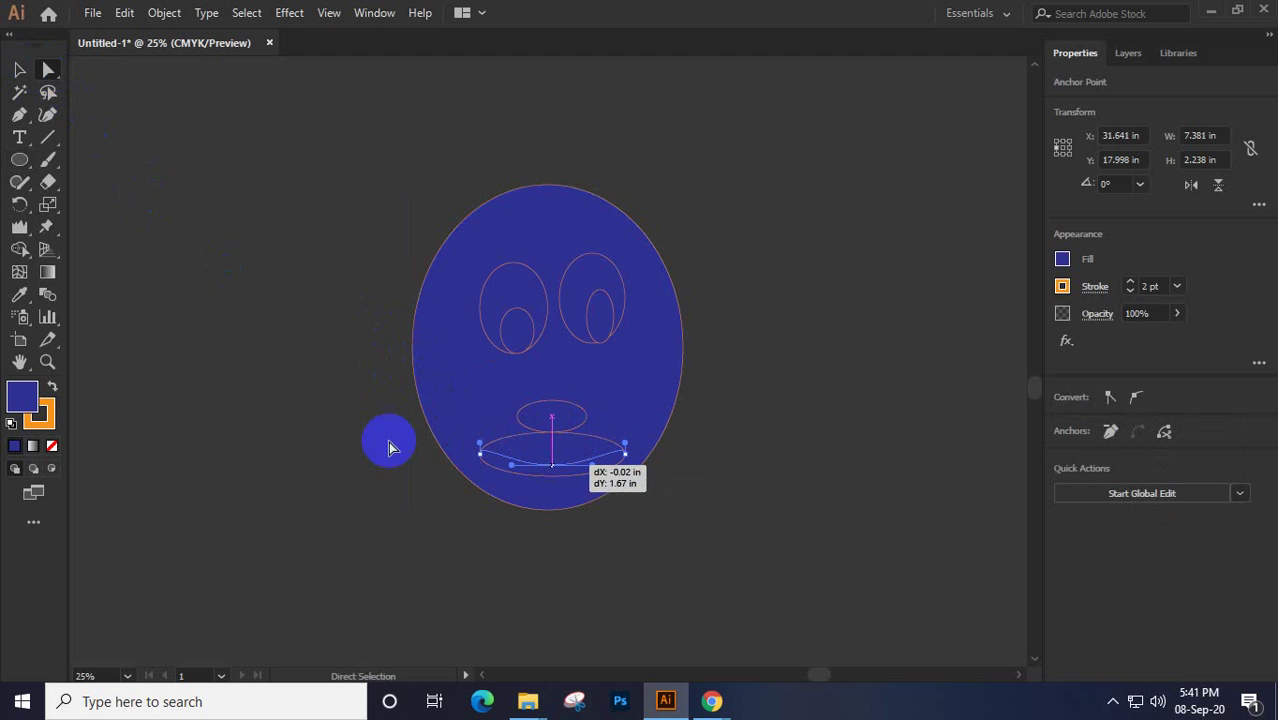
{"action": "left_click", "coordinate": [21, 70]}
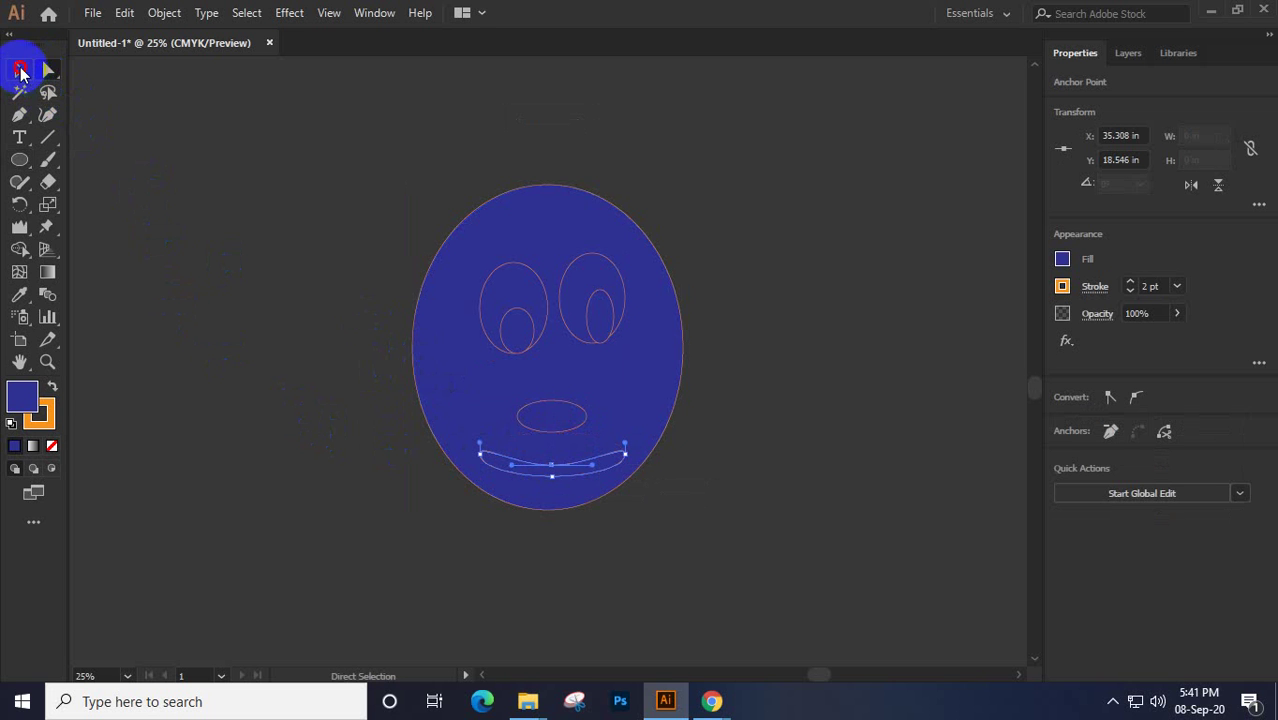
{"action": "left_click_drag", "start_coordinate": [576, 400], "coordinate": [575, 436]}
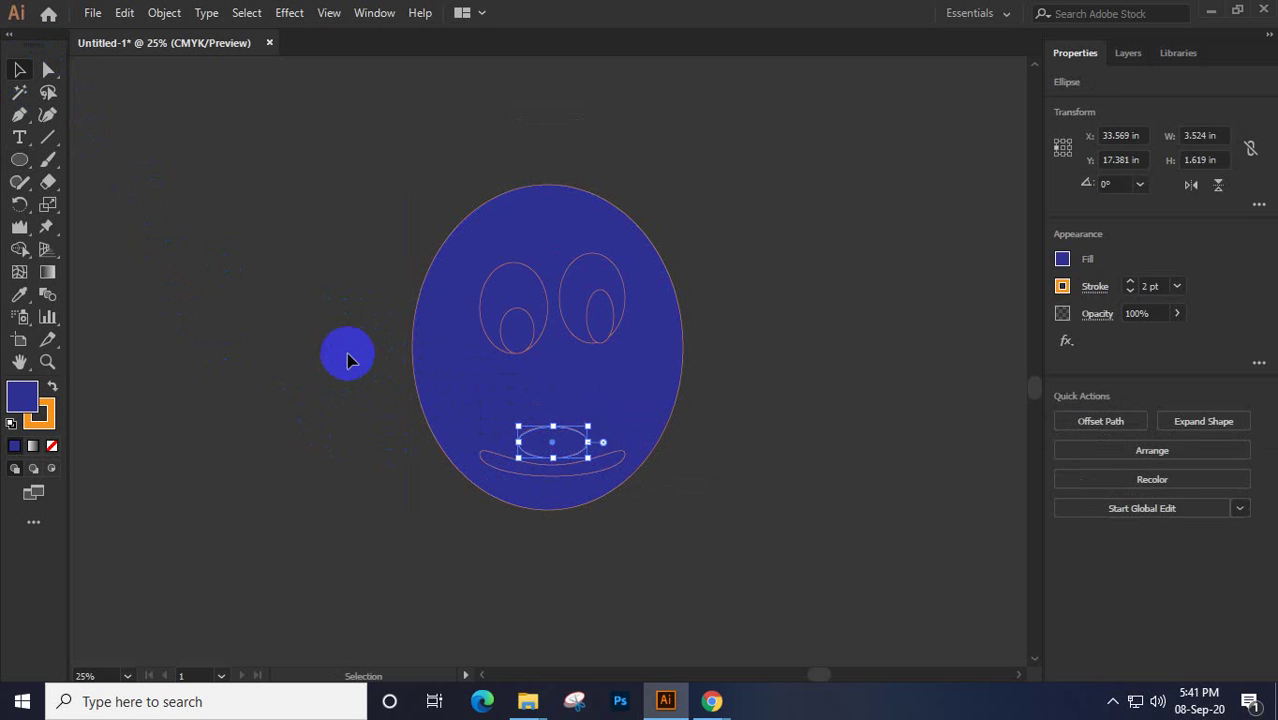
{"action": "left_click_drag", "start_coordinate": [337, 151], "coordinate": [748, 602]}
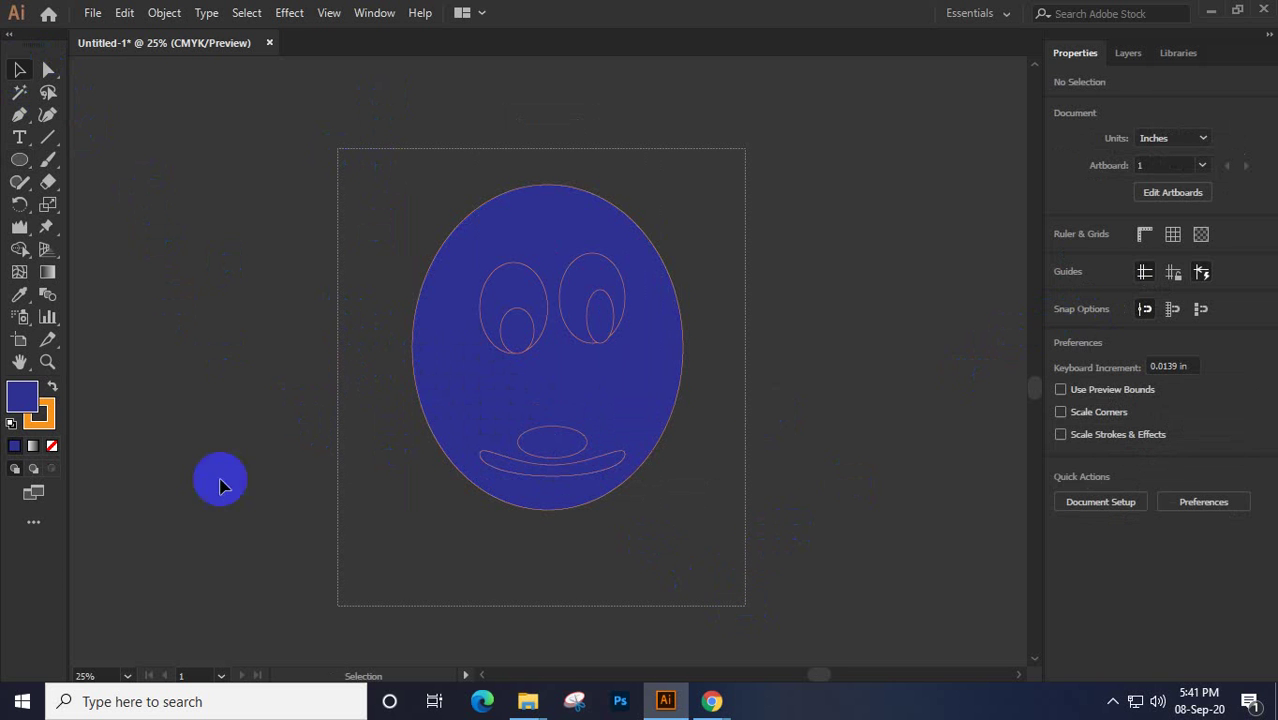
Set the face shapes' fill to None and convert them into a Live Paint group
{"action": "left_click", "coordinate": [44, 430]}
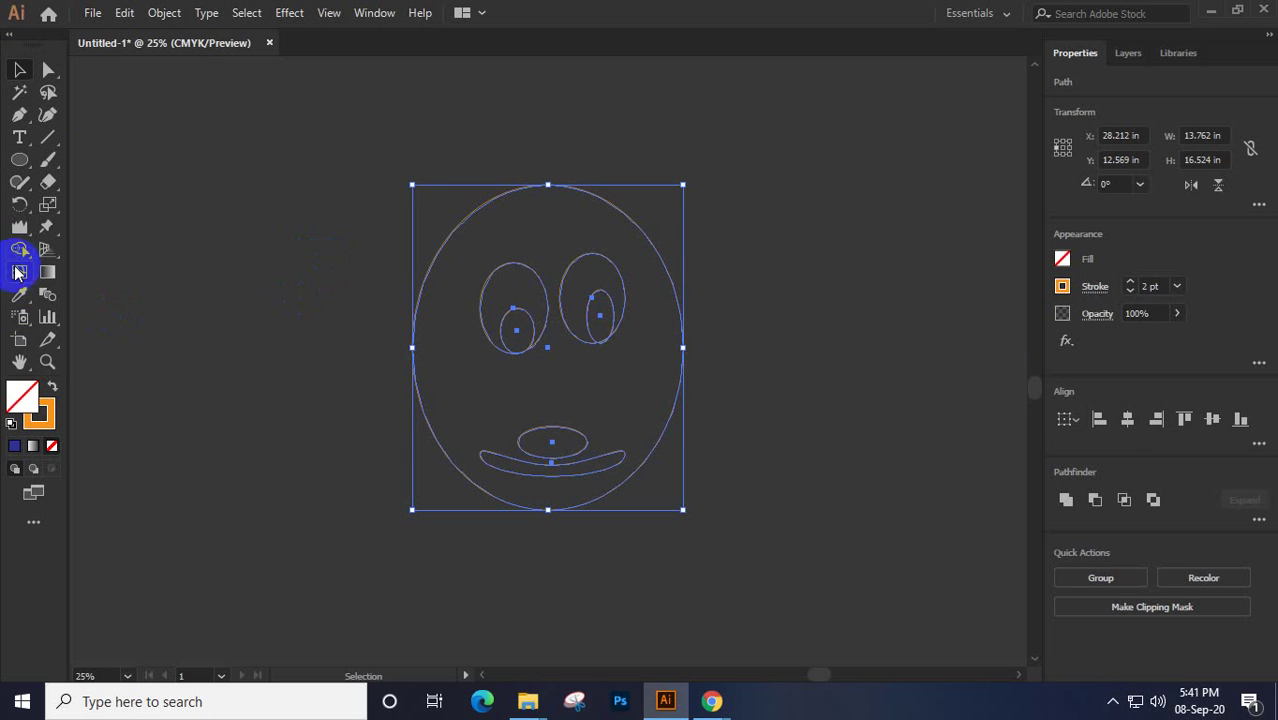
{"action": "left_click", "coordinate": [29, 249]}
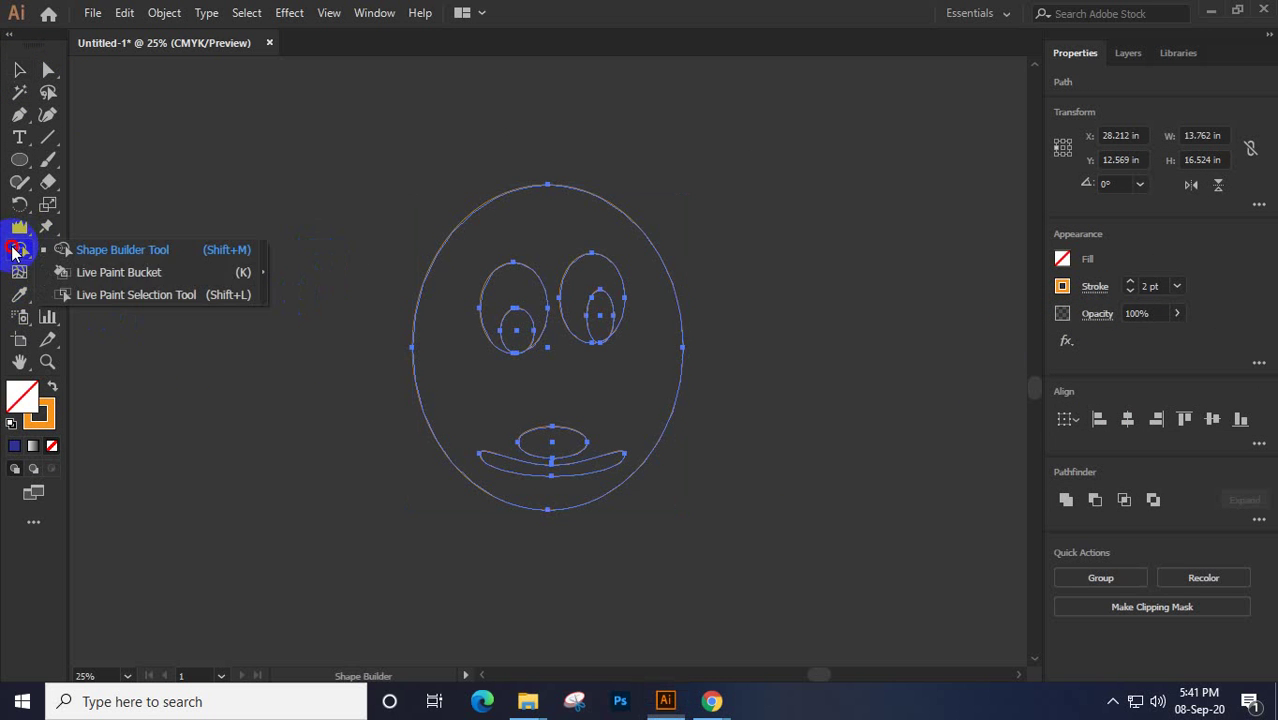
{"action": "left_click", "coordinate": [120, 272]}
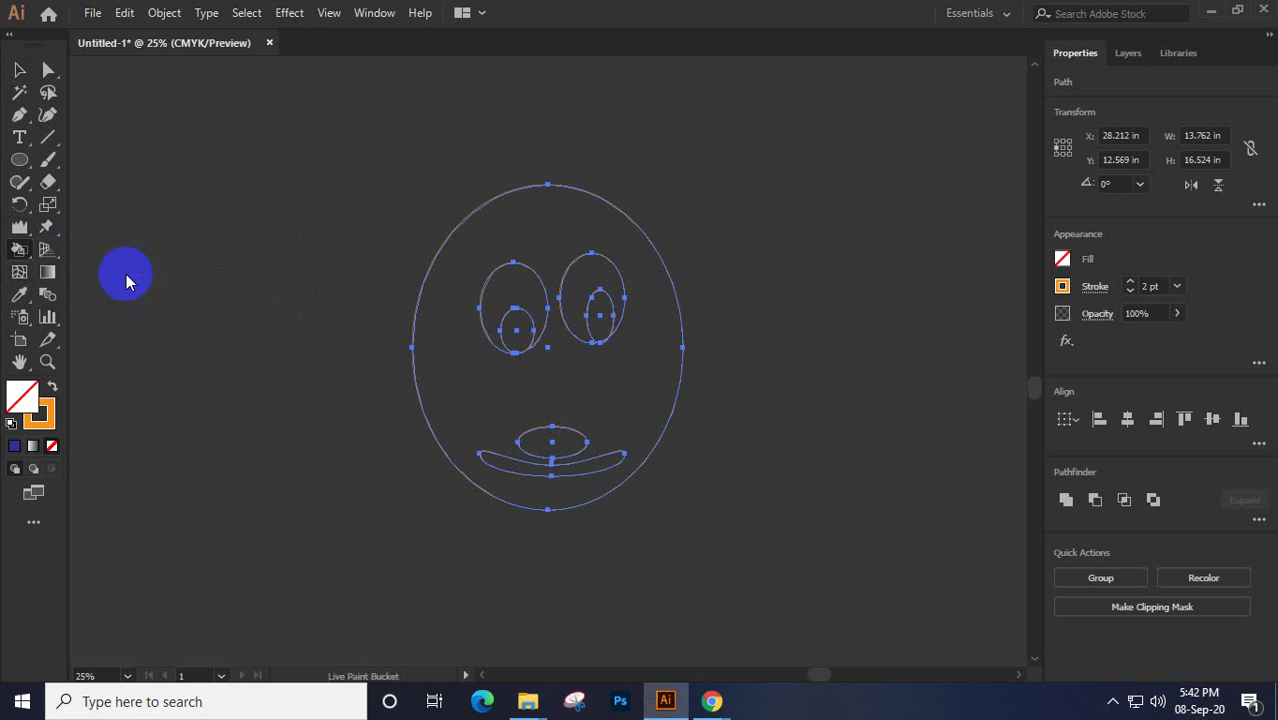
{"action": "left_click", "coordinate": [493, 280]}
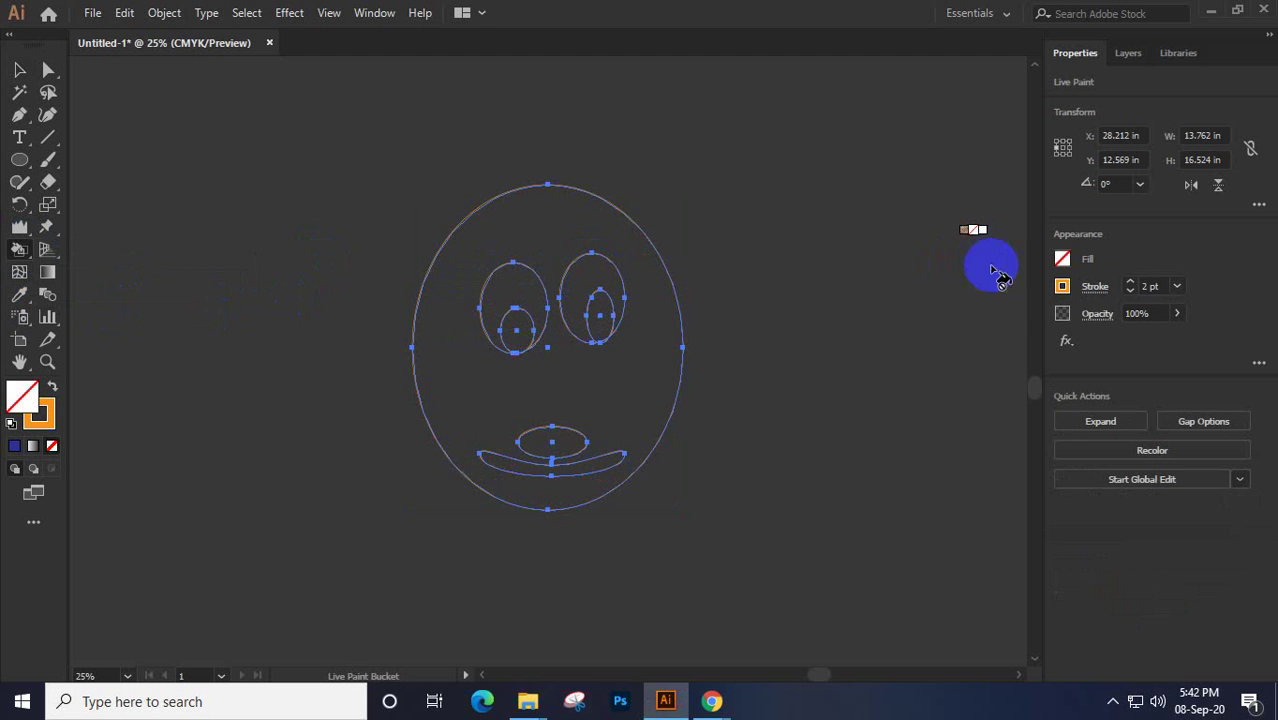
{"action": "left_click", "coordinate": [1063, 260]}
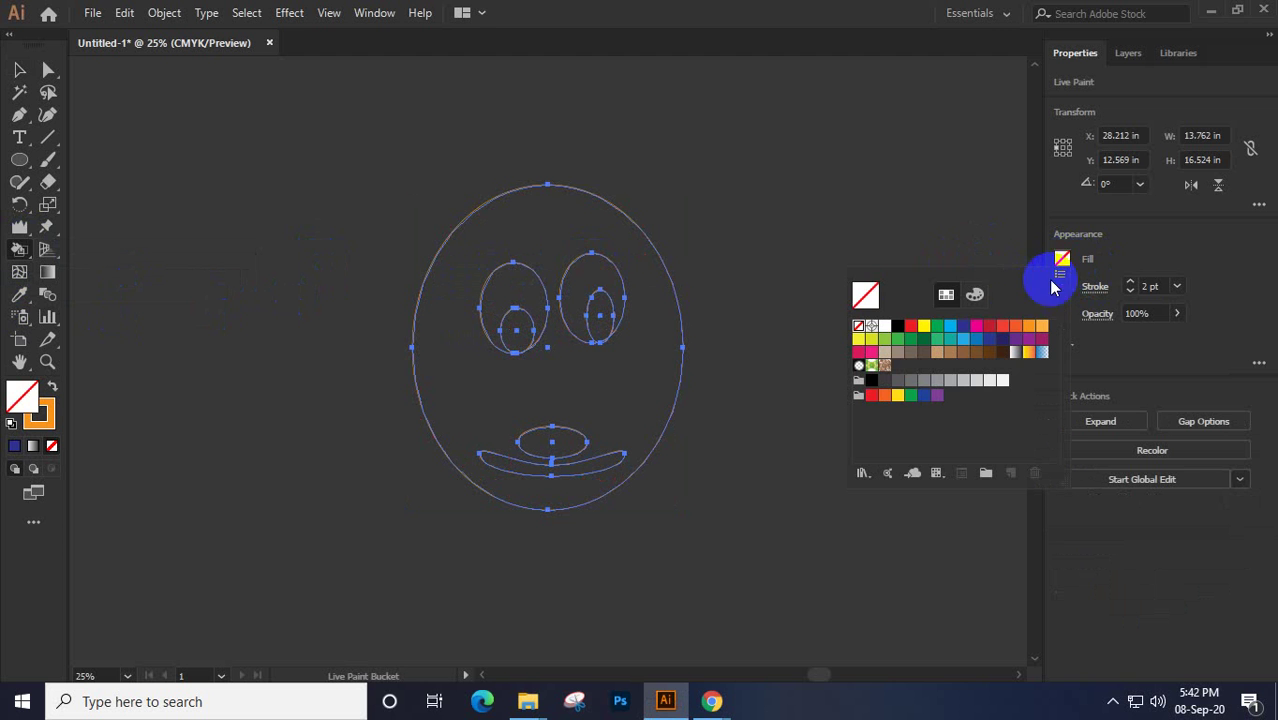
Paint both eyes red and the surrounding face blue with the Live Paint Bucket
{"action": "left_click", "coordinate": [910, 326]}
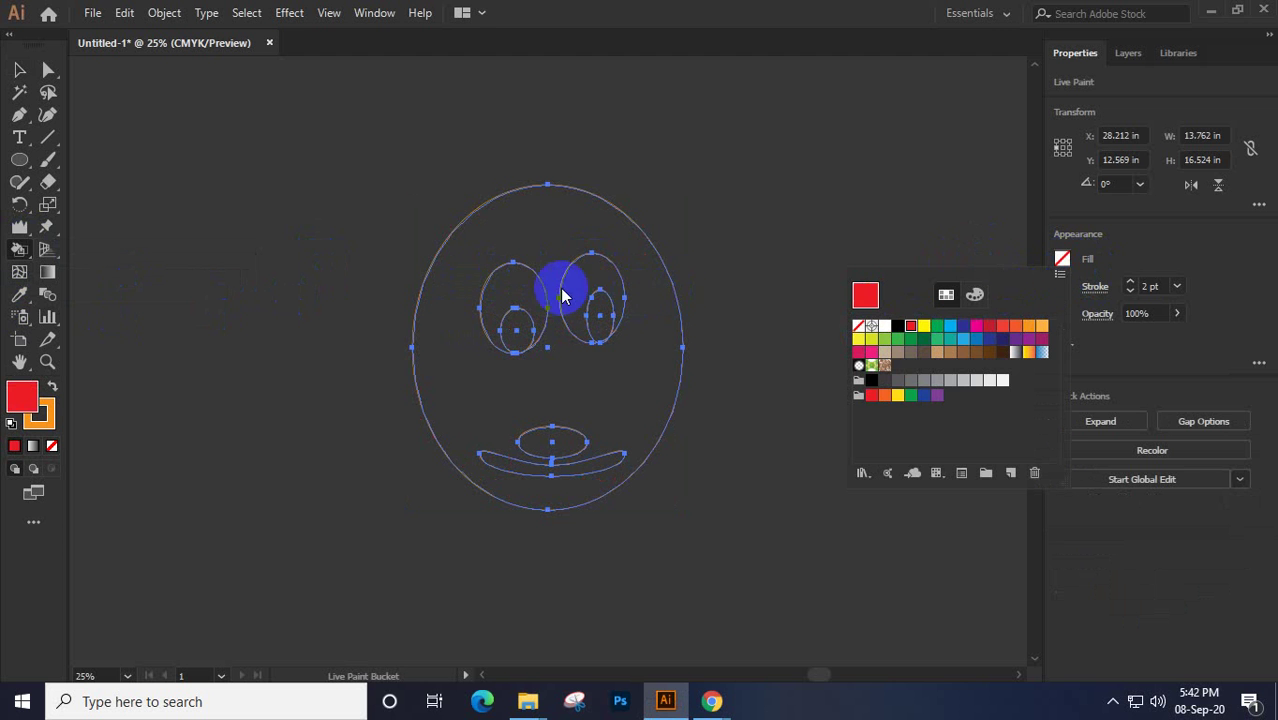
{"action": "left_click", "coordinate": [511, 284]}
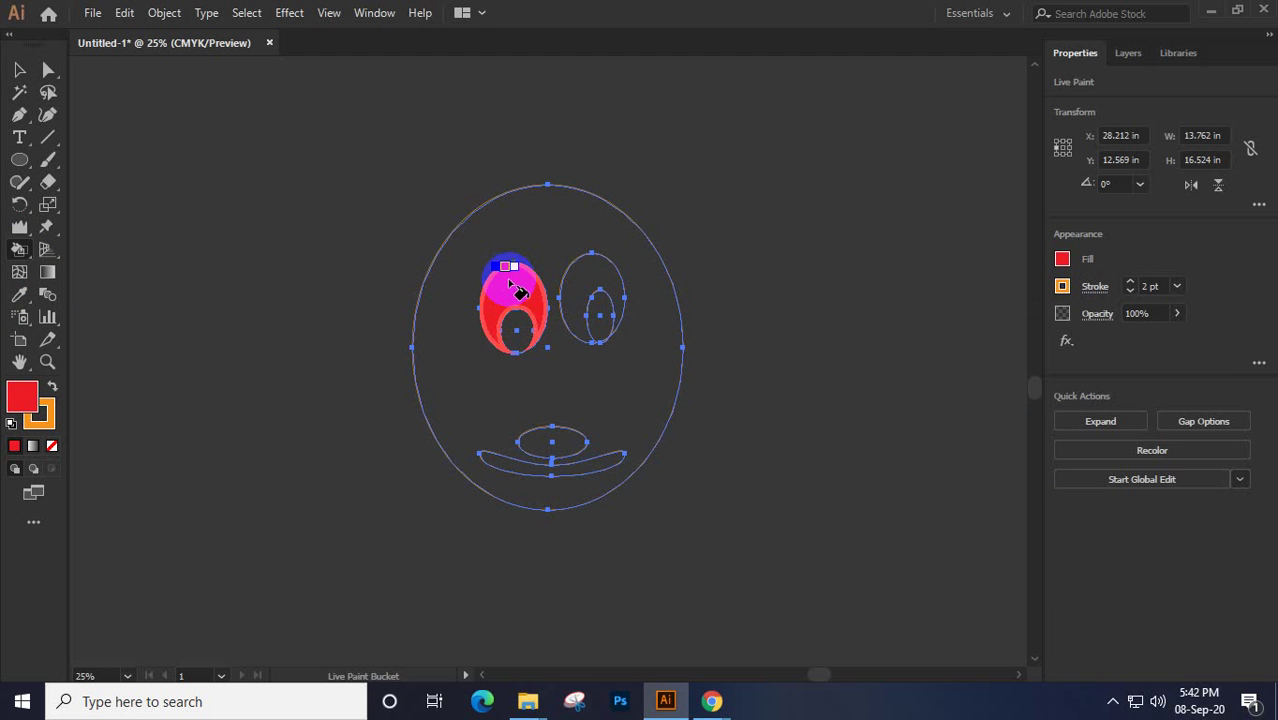
{"action": "left_click", "coordinate": [601, 279]}
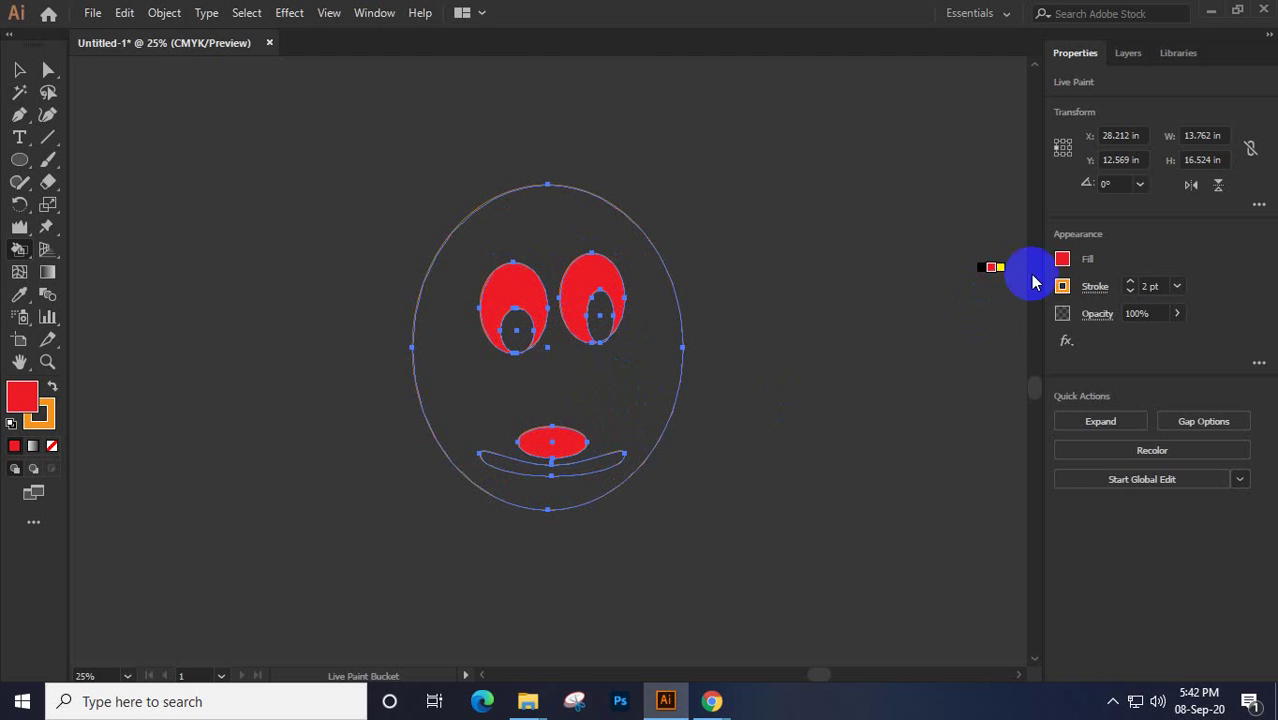
{"action": "left_click", "coordinate": [1063, 261]}
{"action": "left_click", "coordinate": [998, 350]}
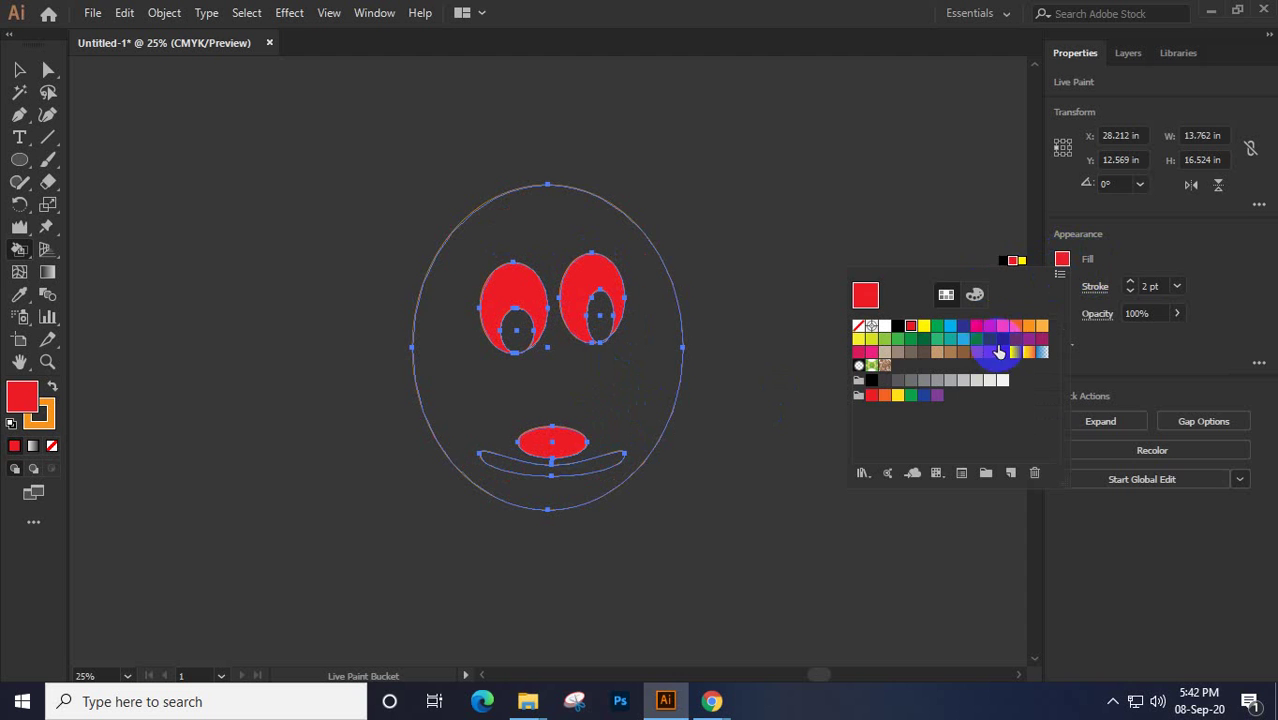
{"action": "left_click", "coordinate": [1029, 330]}
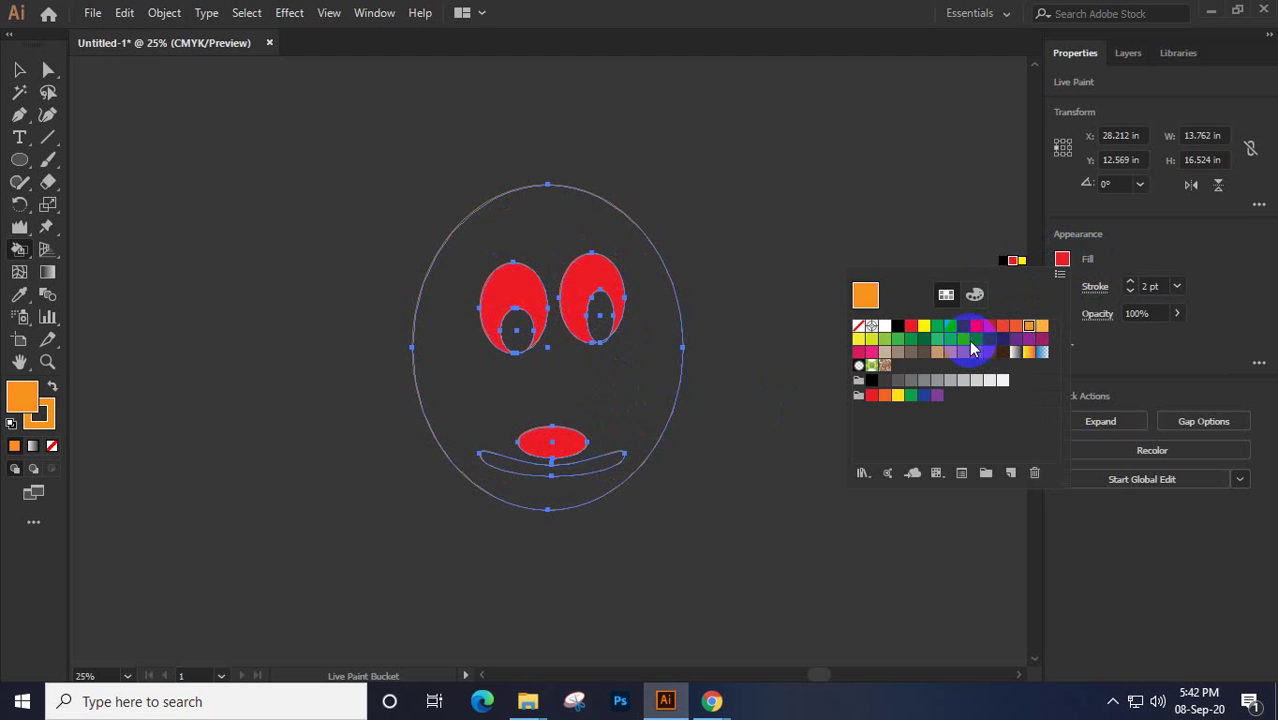
{"action": "left_click", "coordinate": [1063, 260]}
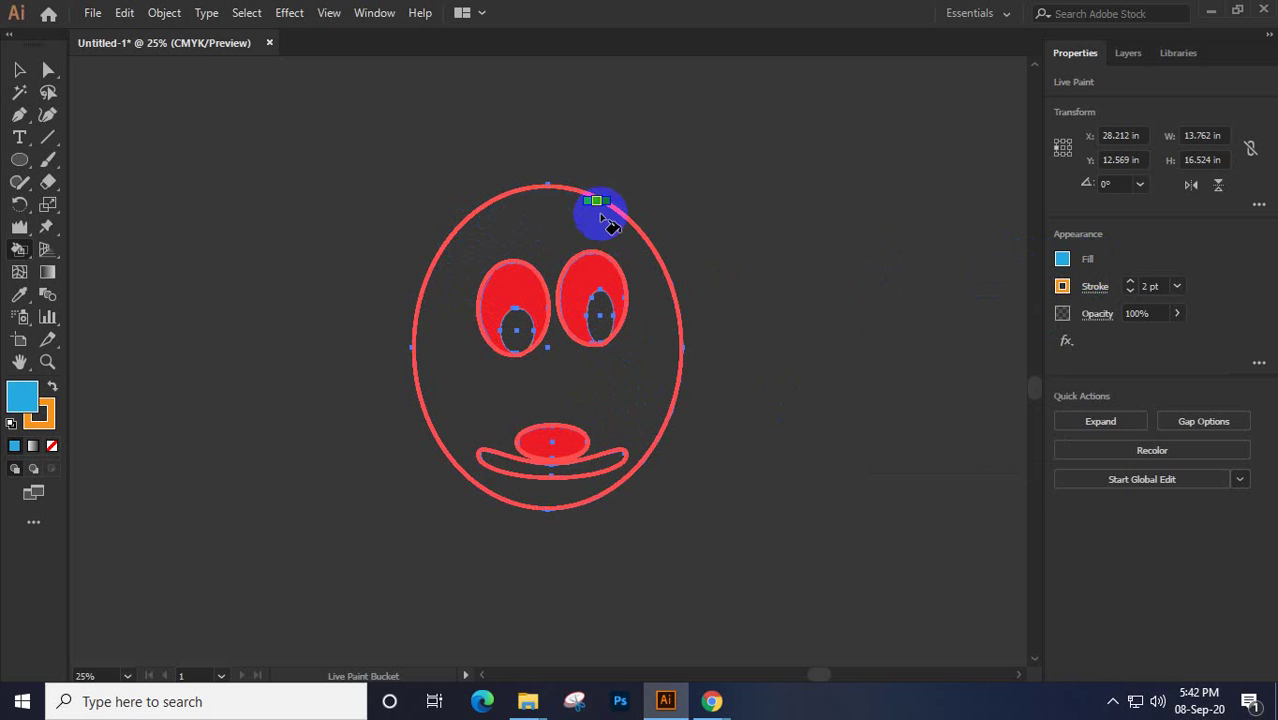
{"action": "left_click", "coordinate": [551, 210]}
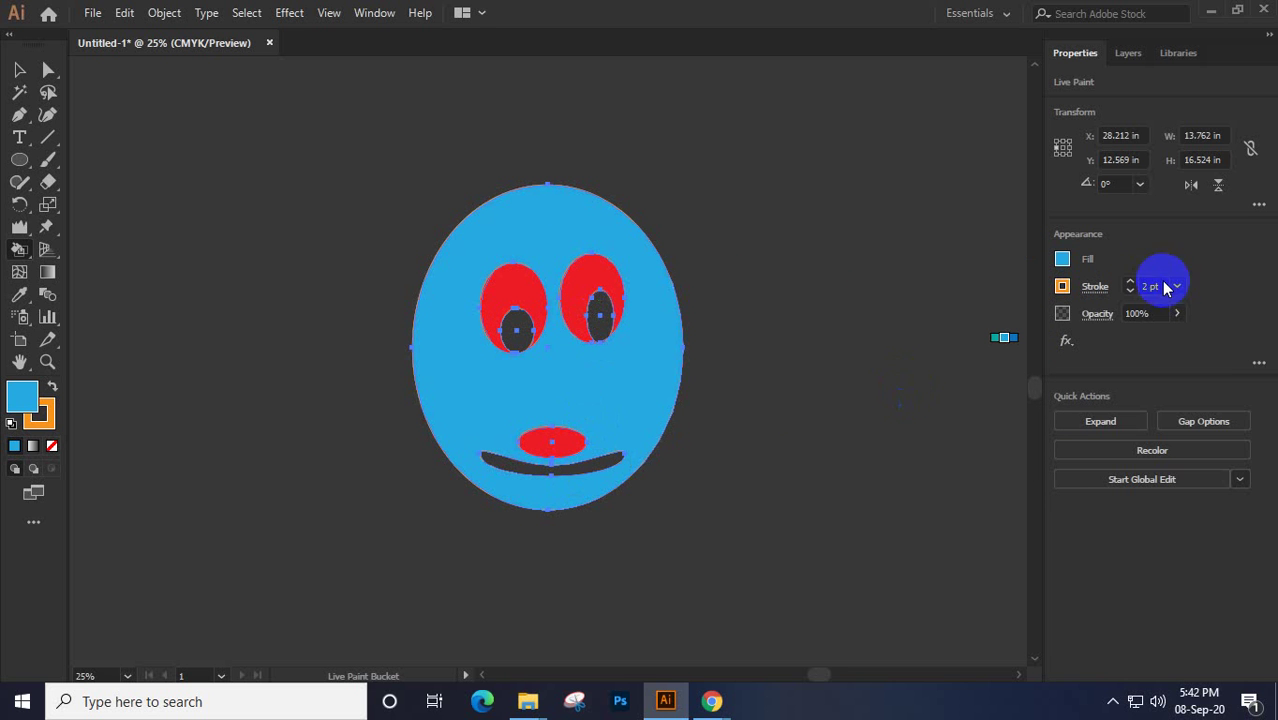
Paint the two pupils and the curved smile white
{"action": "left_click", "coordinate": [1062, 259]}
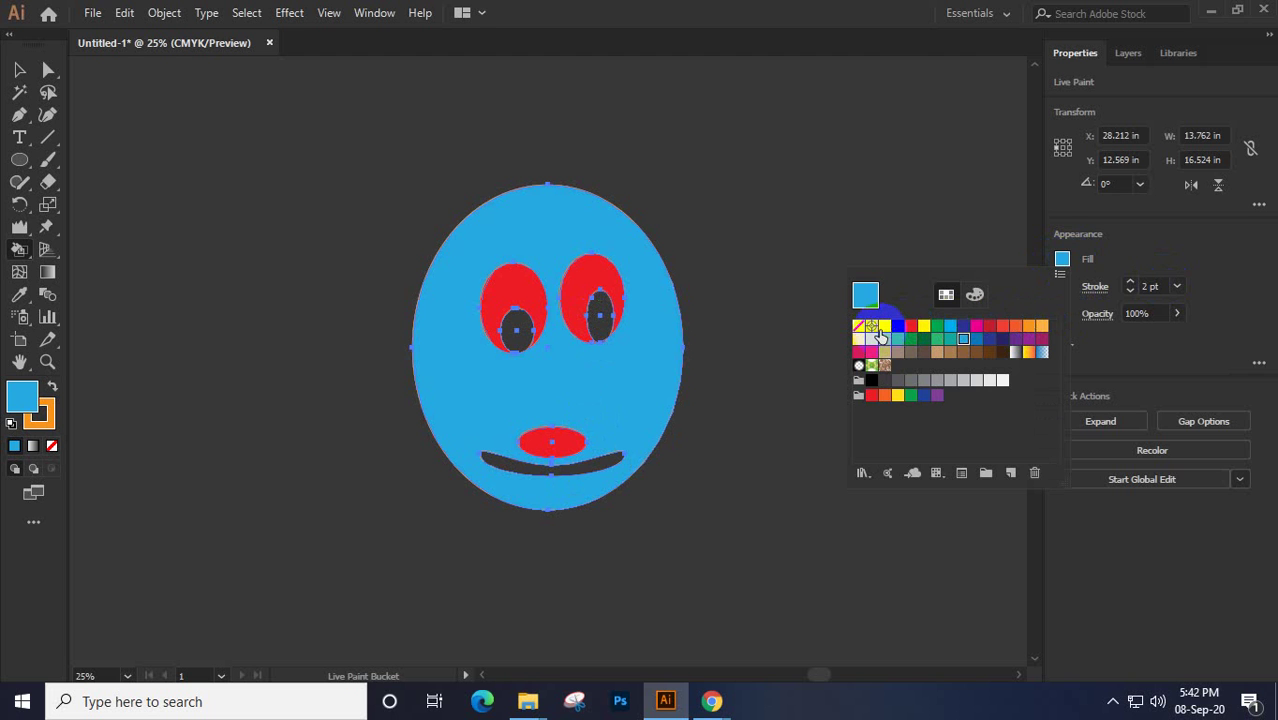
{"action": "left_click", "coordinate": [880, 336]}
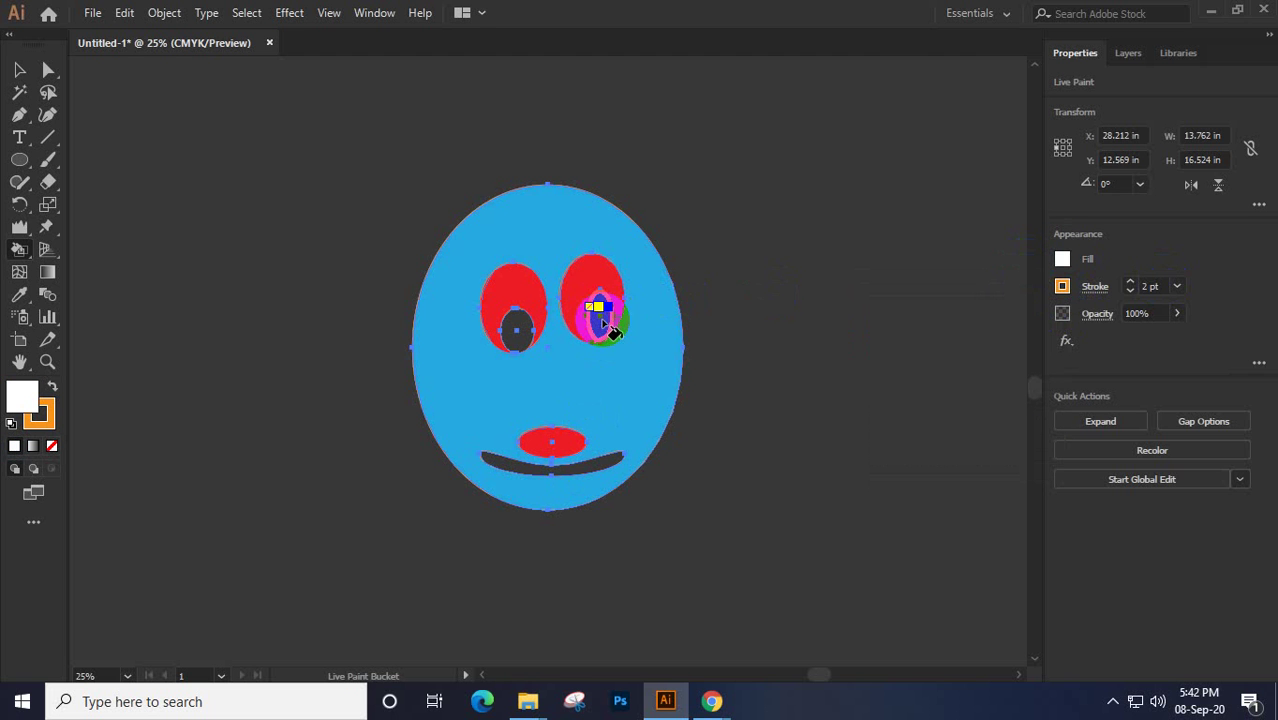
{"action": "left_click", "coordinate": [598, 320]}
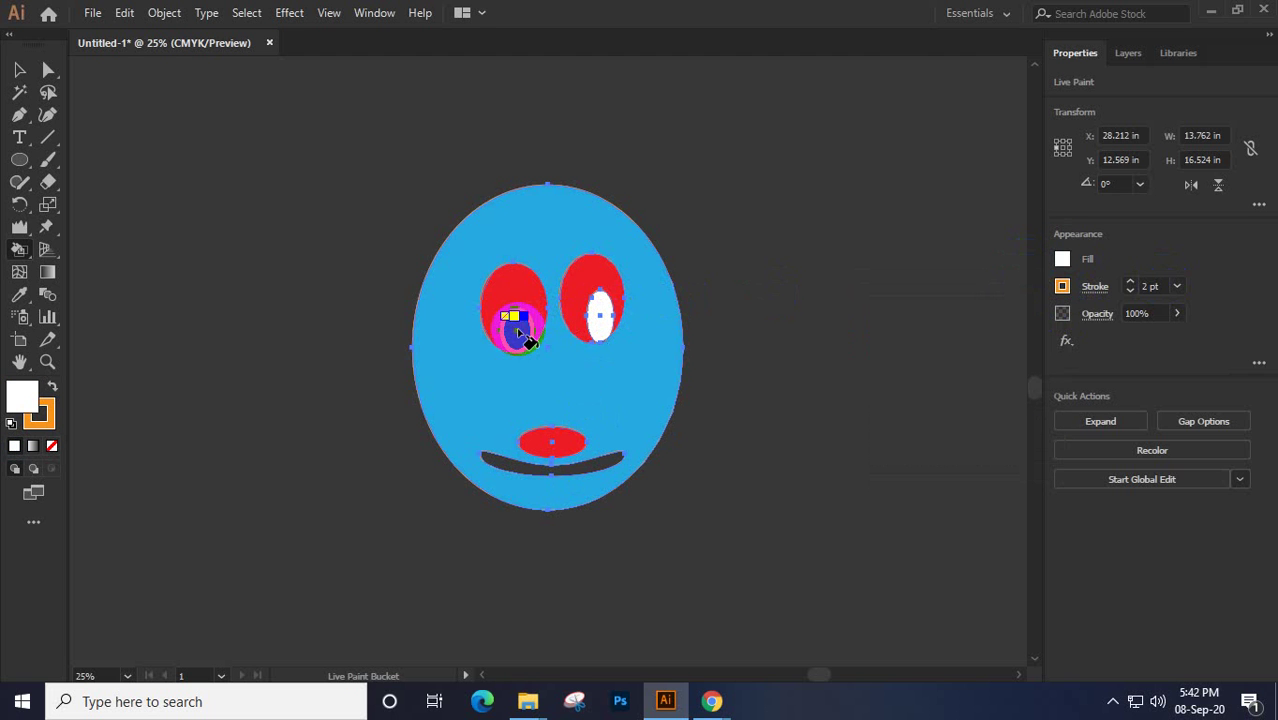
{"action": "left_click", "coordinate": [516, 326]}
{"action": "left_click", "coordinate": [522, 466]}
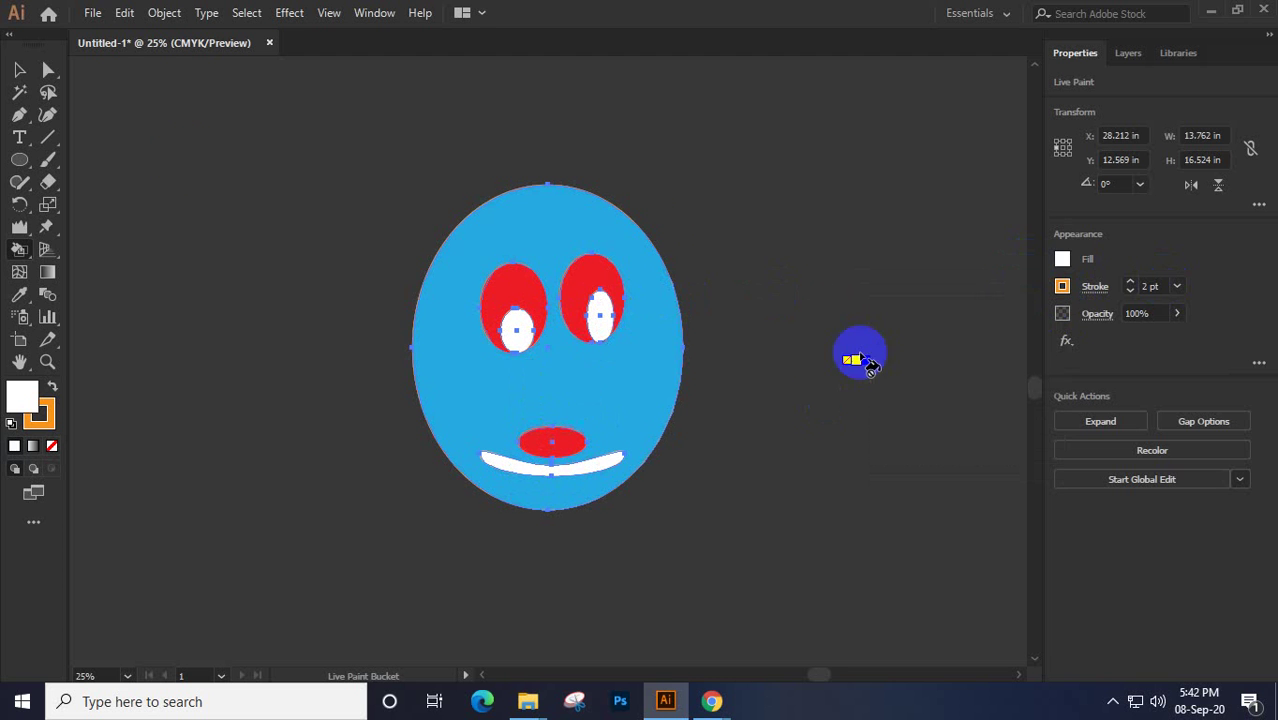
Select the whole face group and shift it left, then back to the right
{"action": "left_click", "coordinate": [20, 71]}
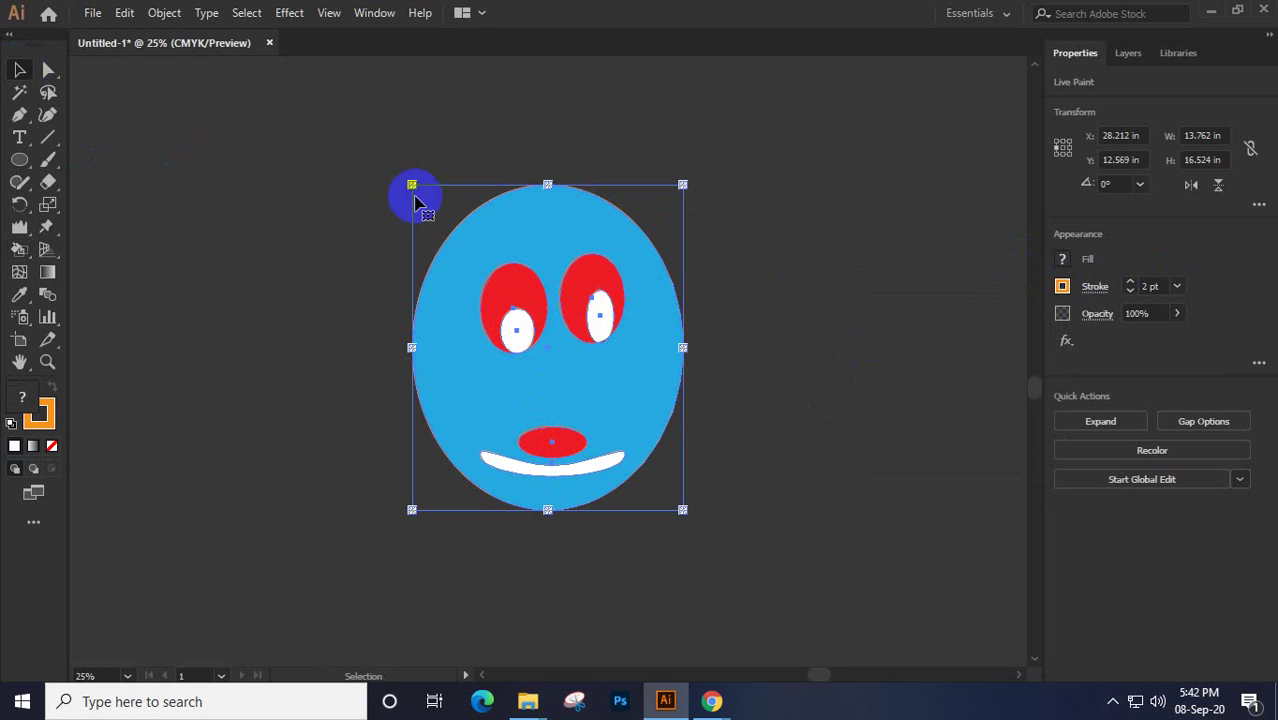
{"action": "left_click", "coordinate": [856, 216]}
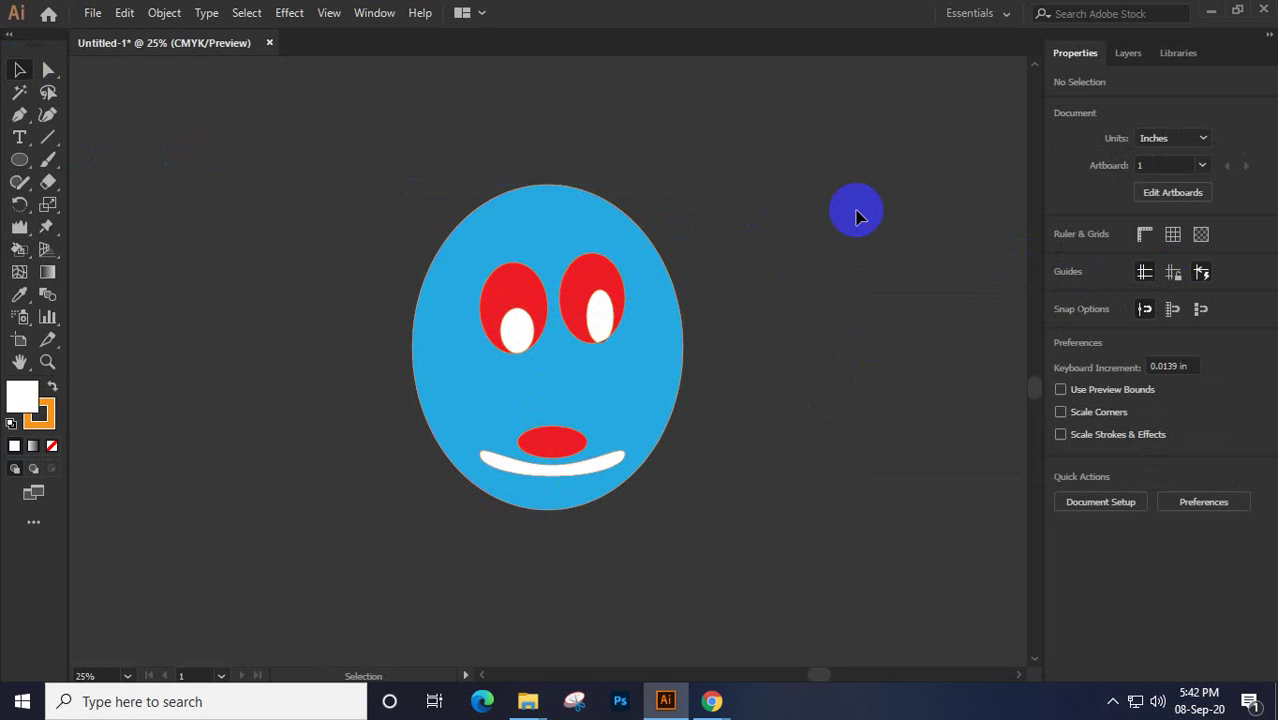
{"action": "left_click_drag", "start_coordinate": [355, 166], "coordinate": [753, 597]}
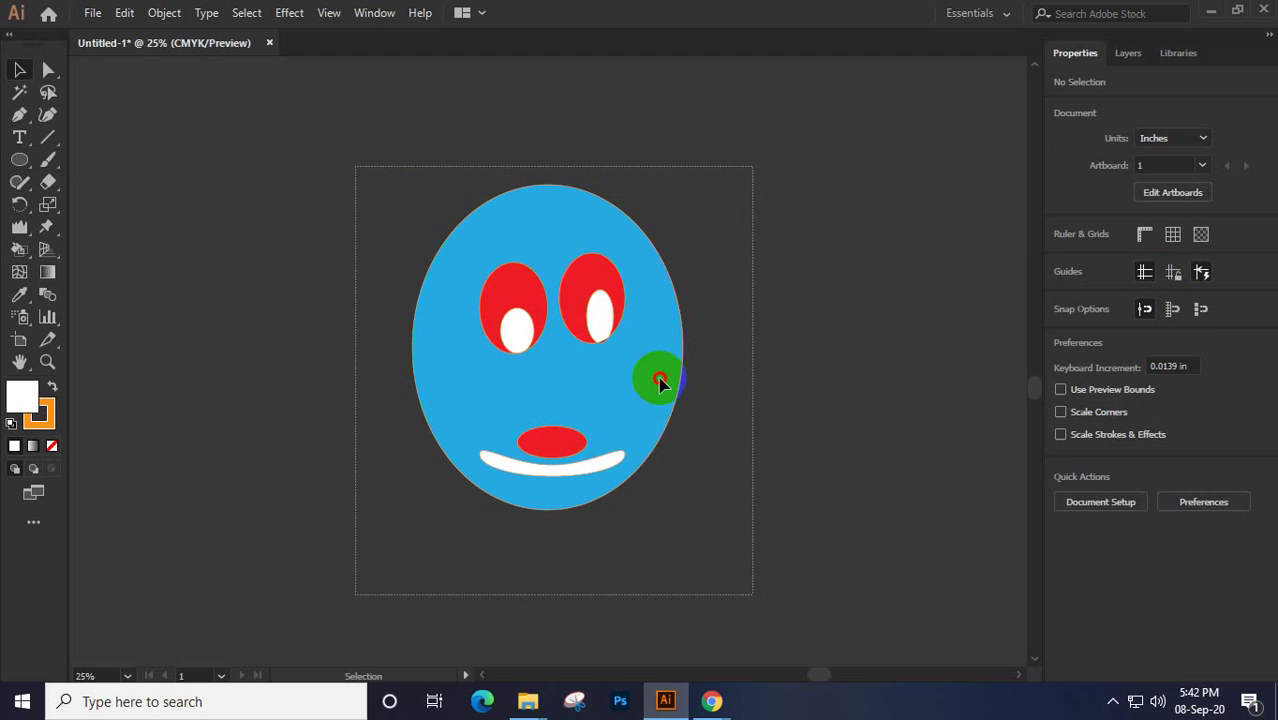
{"action": "left_click_drag", "start_coordinate": [590, 380], "coordinate": [362, 363]}
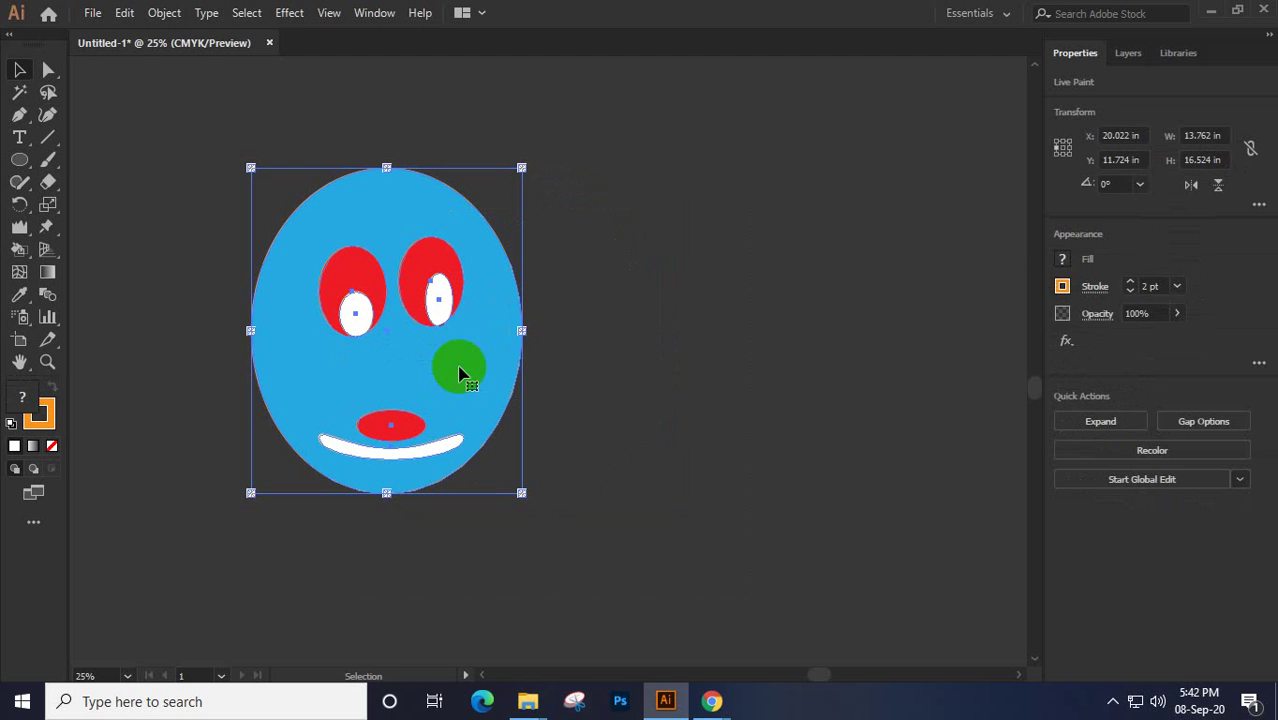
{"action": "left_click", "coordinate": [342, 262], "text": "shift"}
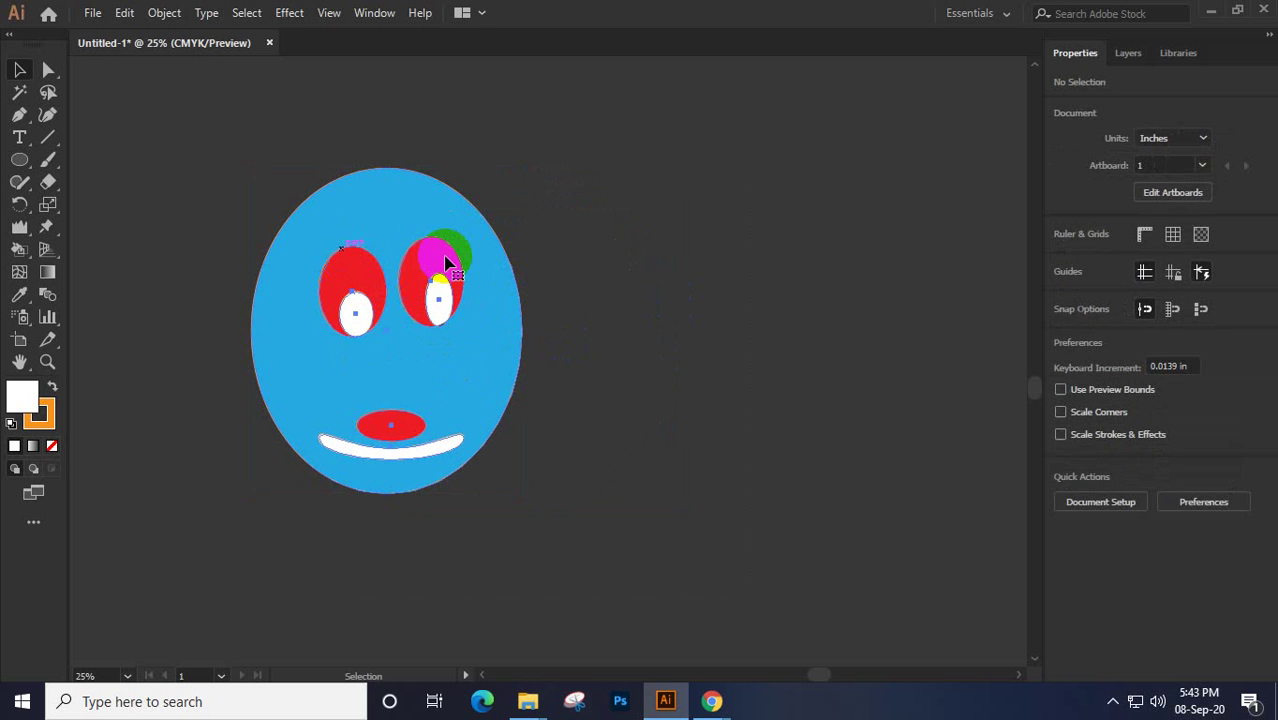
{"action": "left_click", "coordinate": [428, 349]}
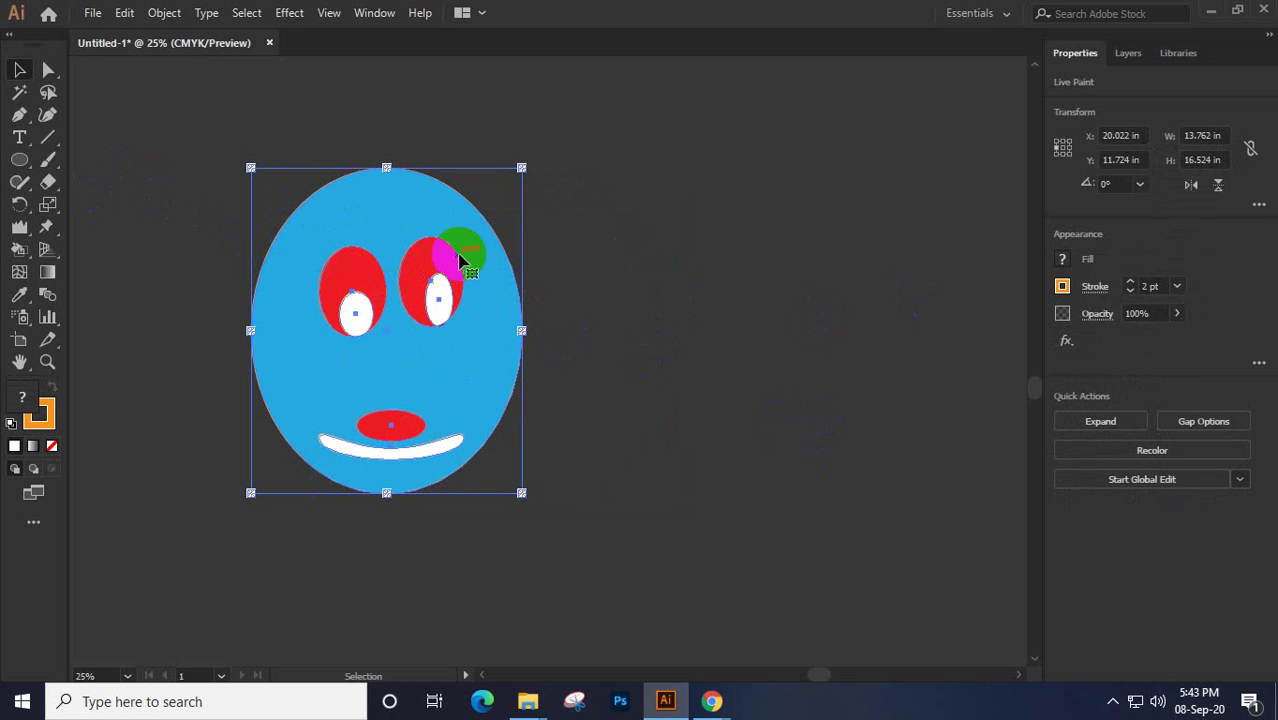
{"action": "left_click_drag", "start_coordinate": [459, 260], "coordinate": [635, 256]}
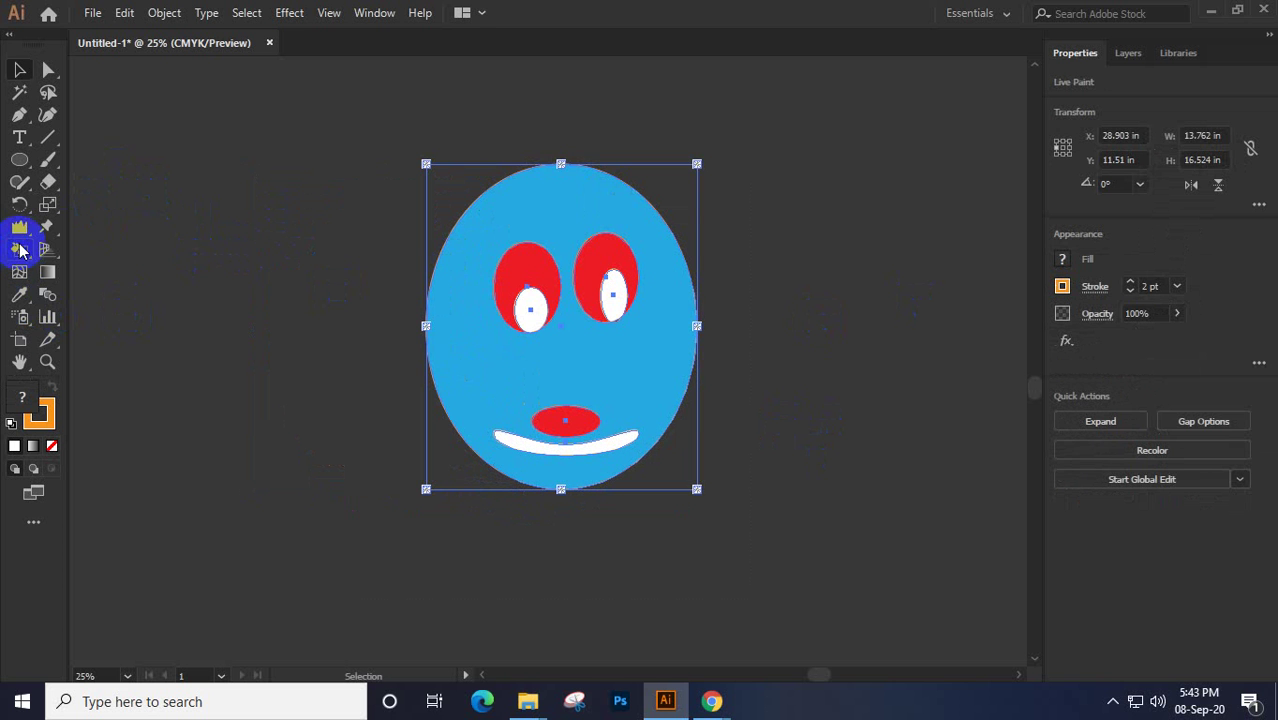
{"action": "mouse_move", "coordinate": [20, 250]}
{"action": "left_mouse_down"}
{"action": "mouse_move", "coordinate": [148, 272]}
{"action": "mouse_move", "coordinate": [86, 276]}
{"action": "left_mouse_up"}
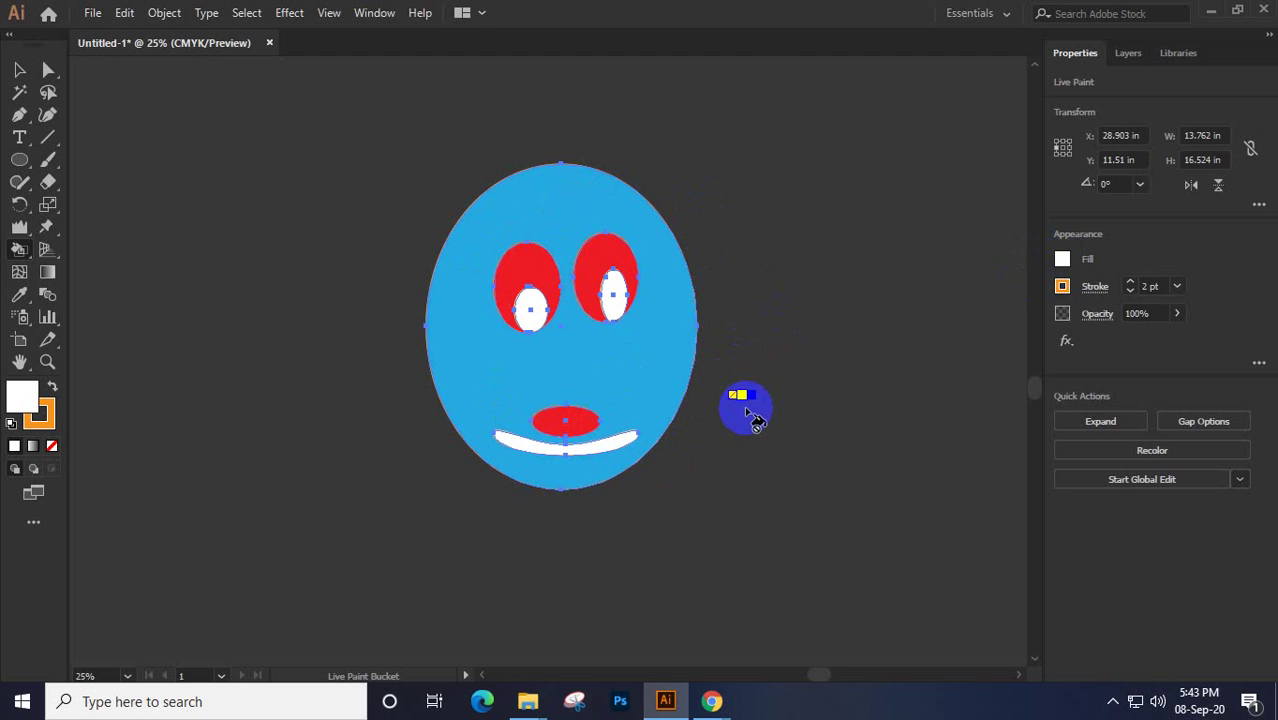
Reposition the face group left, then down and to the right on the artboard
{"action": "left_click", "coordinate": [20, 71]}
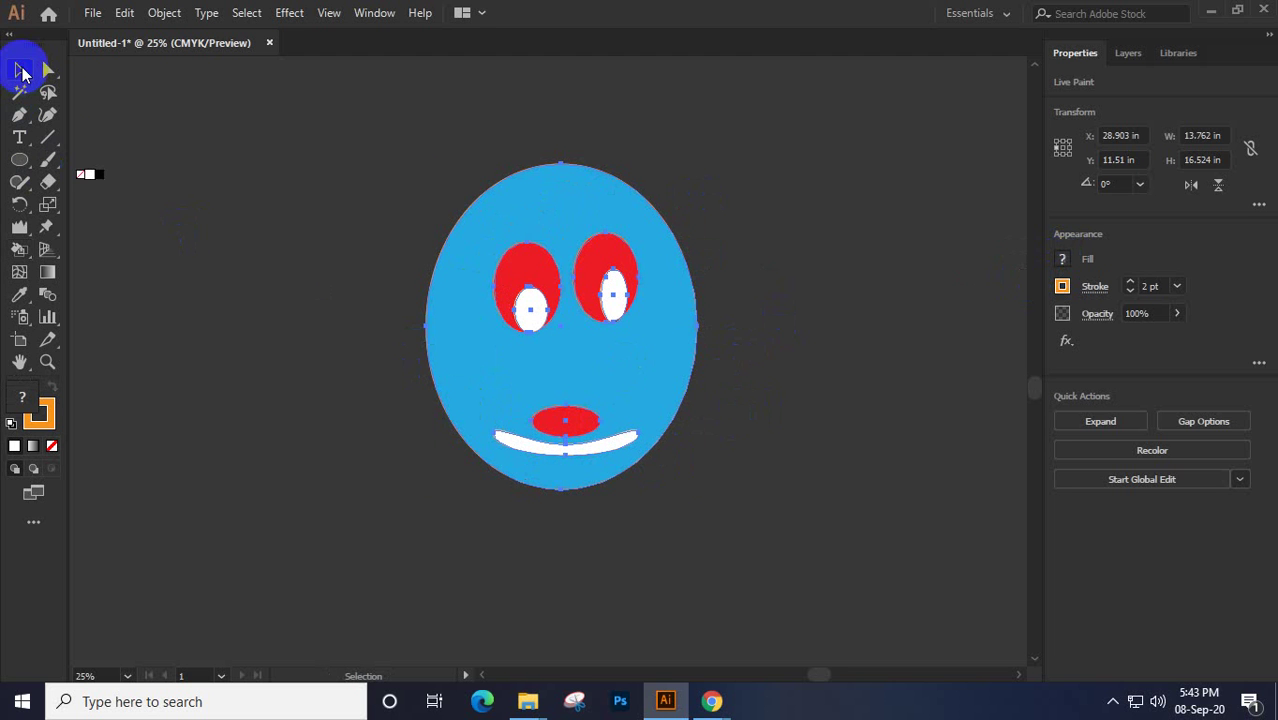
{"action": "left_click", "coordinate": [528, 272]}
{"action": "right_click", "coordinate": [520, 362]}
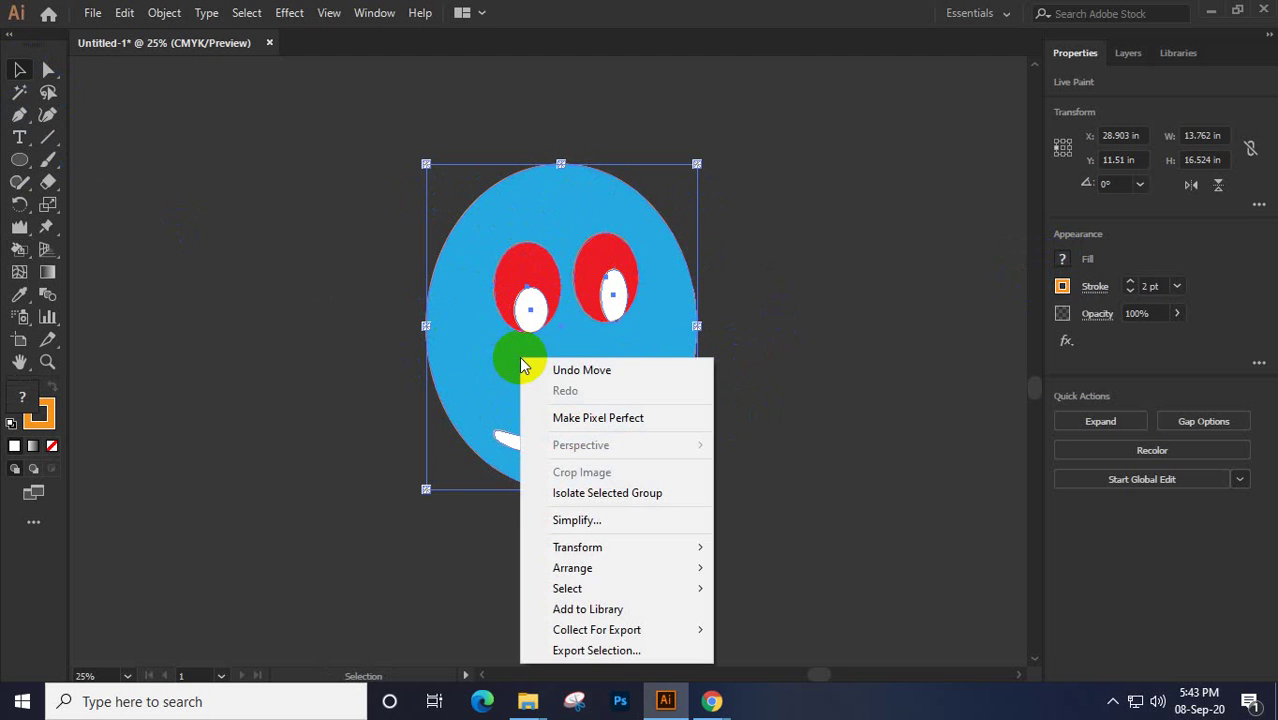
{"action": "left_click", "coordinate": [847, 300]}
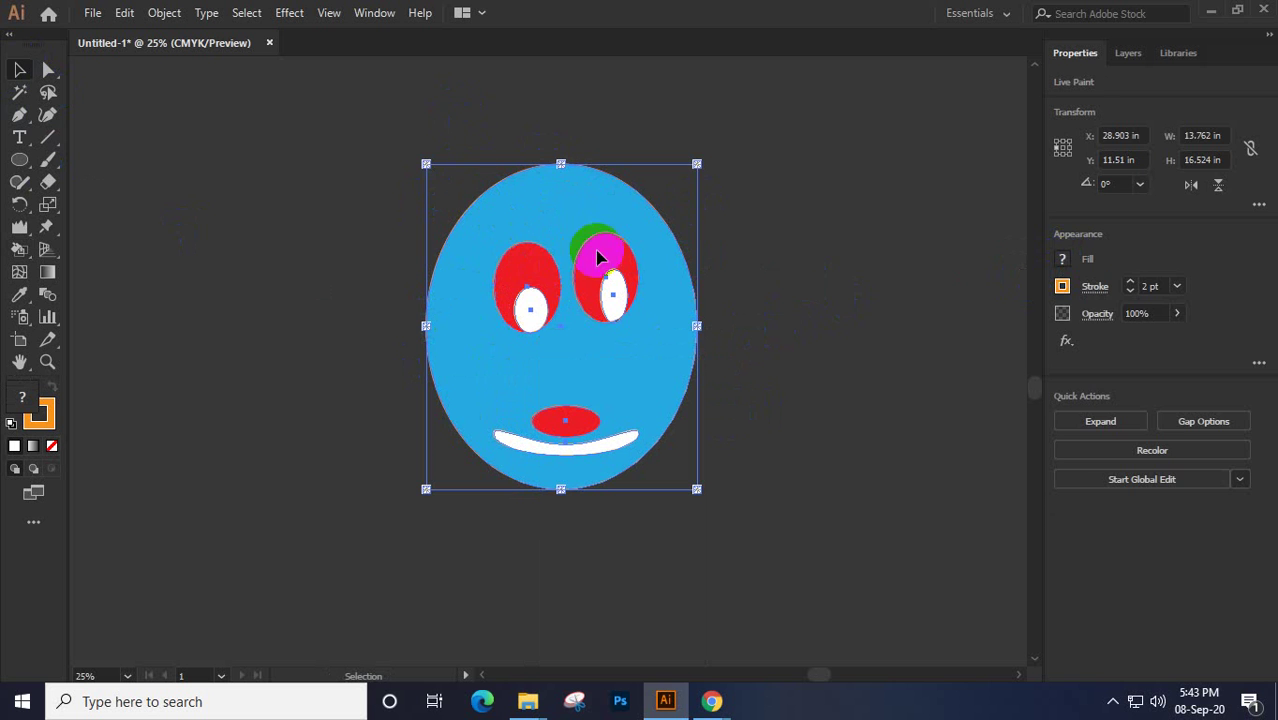
{"action": "left_click_drag", "start_coordinate": [597, 258], "coordinate": [503, 340]}
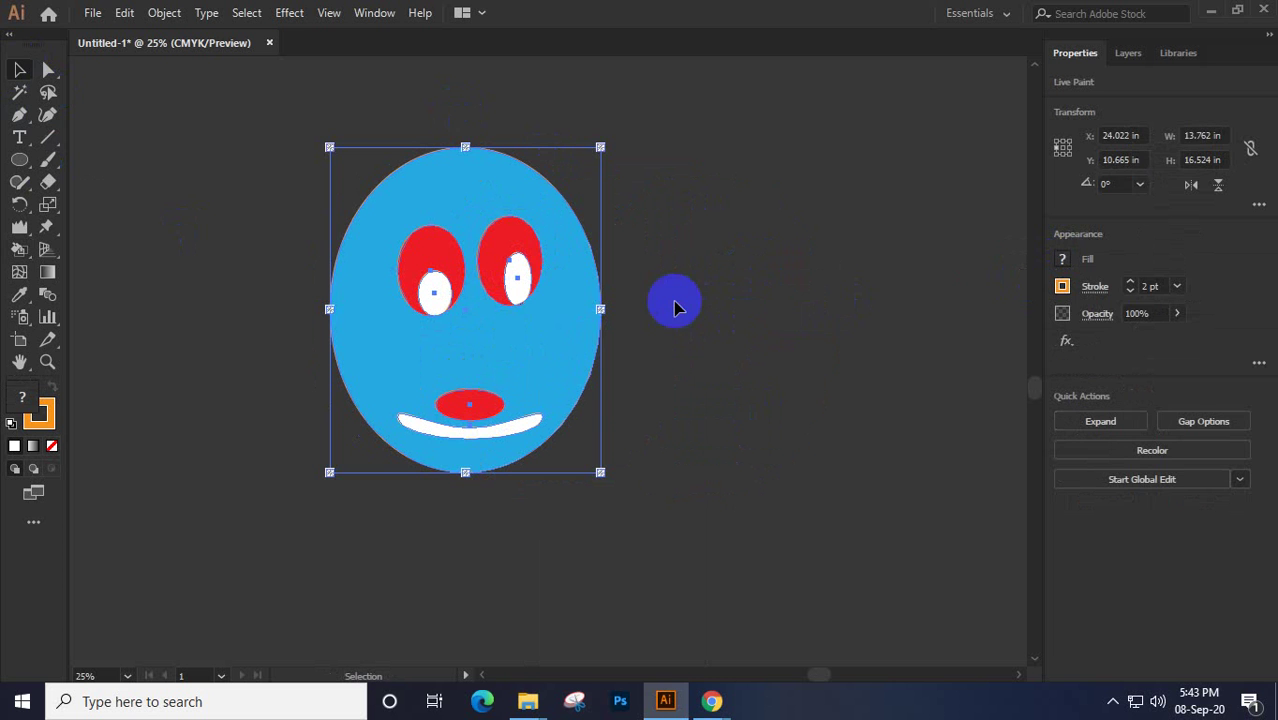
{"action": "left_click", "coordinate": [527, 285]}
{"action": "left_click", "coordinate": [517, 285]}
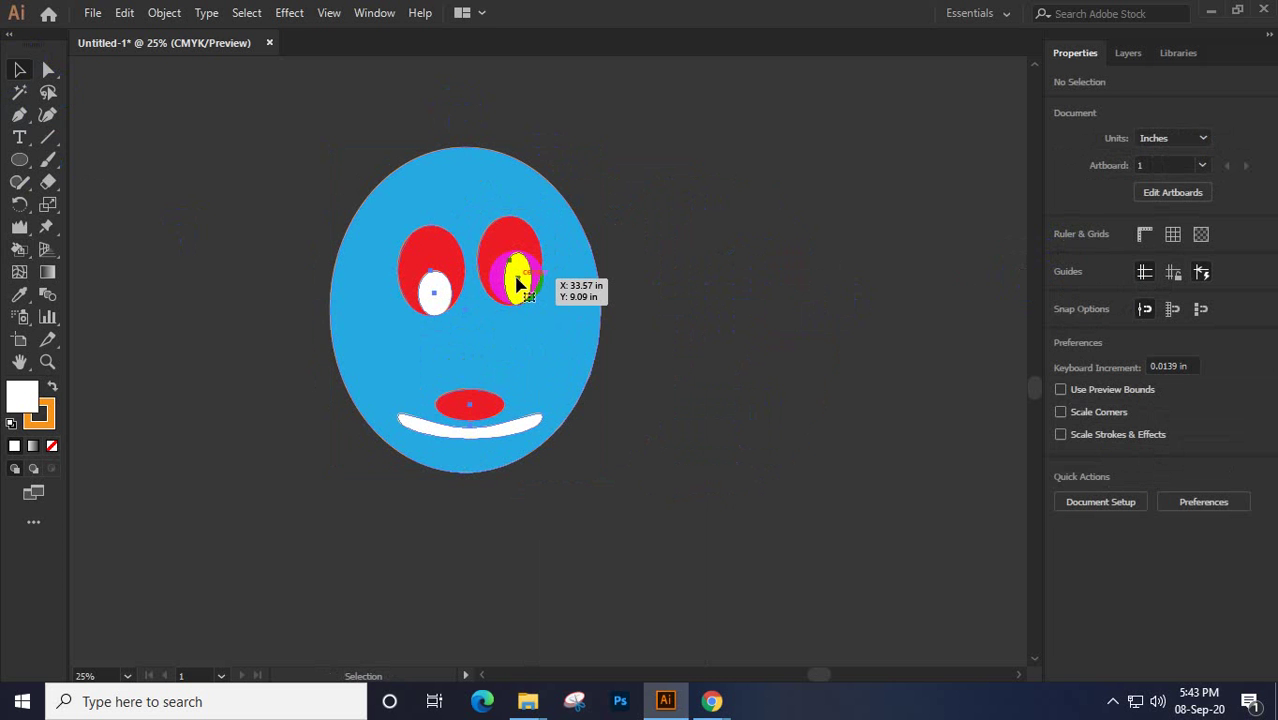
{"action": "left_click_drag", "start_coordinate": [517, 285], "coordinate": [594, 329]}
{"action": "left_click_drag", "start_coordinate": [18, 252], "coordinate": [110, 306]}
Select the pupil, eye and face regions, sampling the face's blue as the fill
{"action": "left_click", "coordinate": [511, 337]}
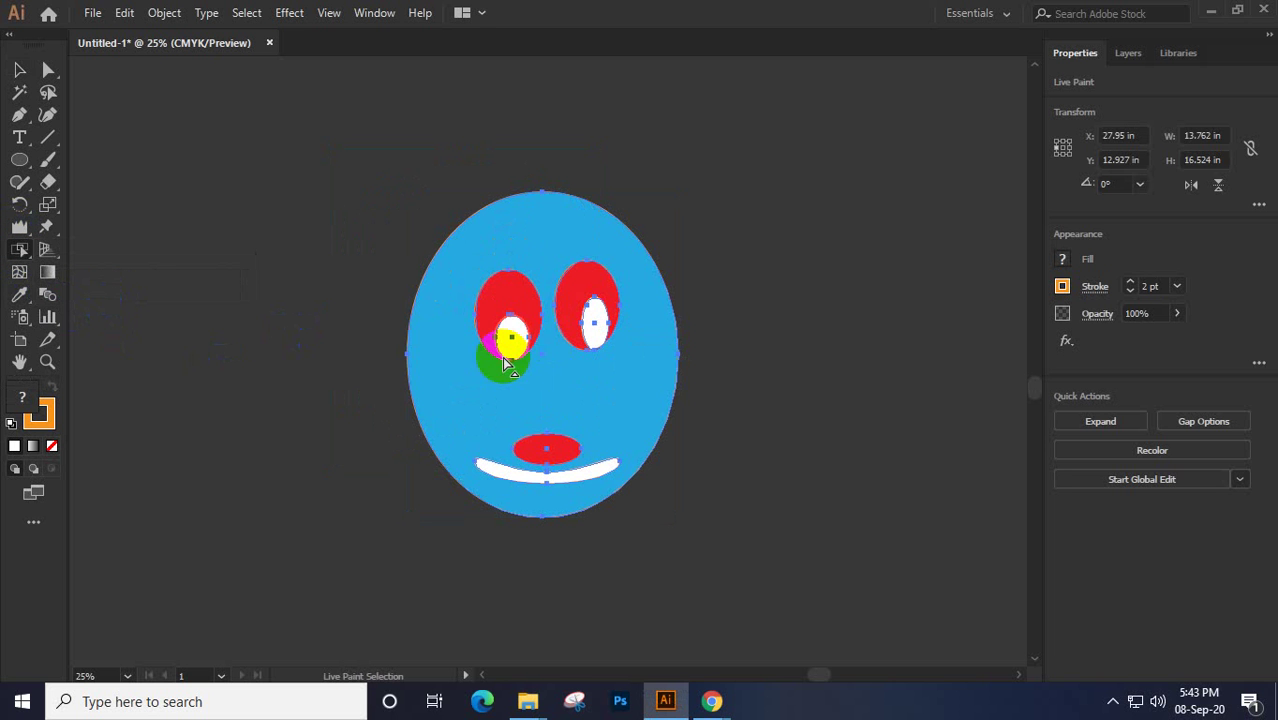
{"action": "left_click", "coordinate": [508, 372]}
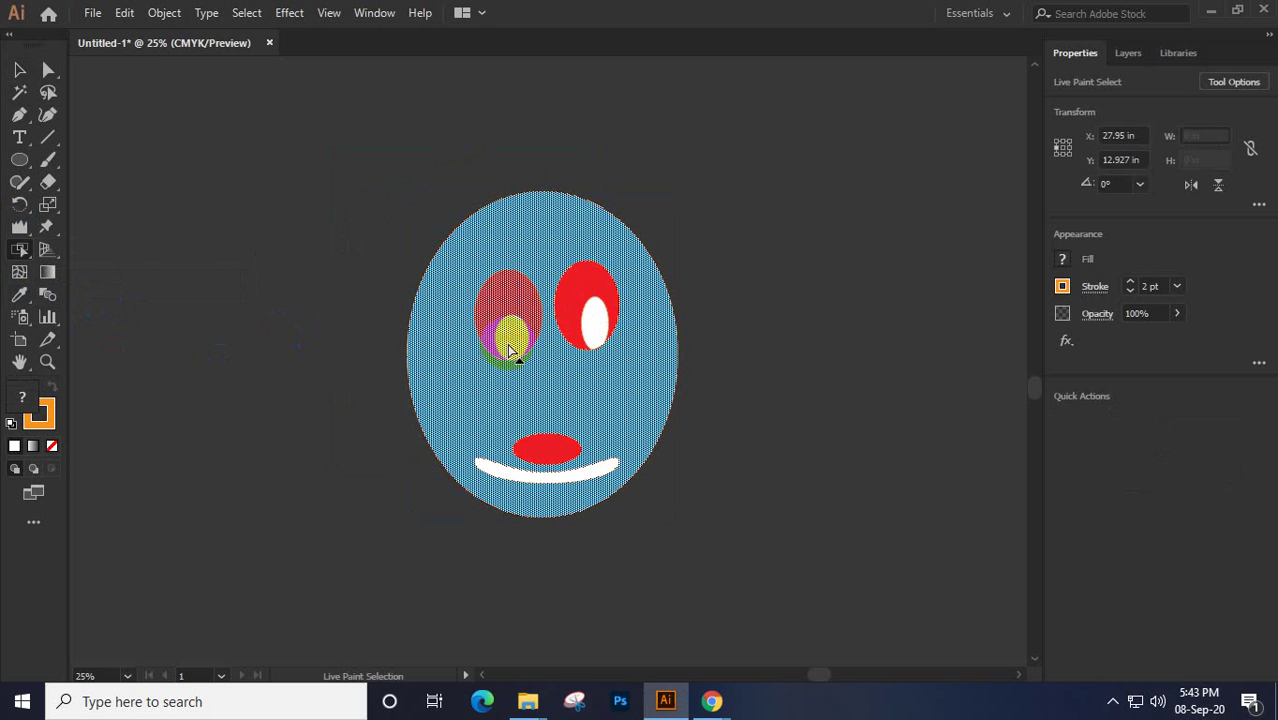
{"action": "left_click", "coordinate": [597, 322]}
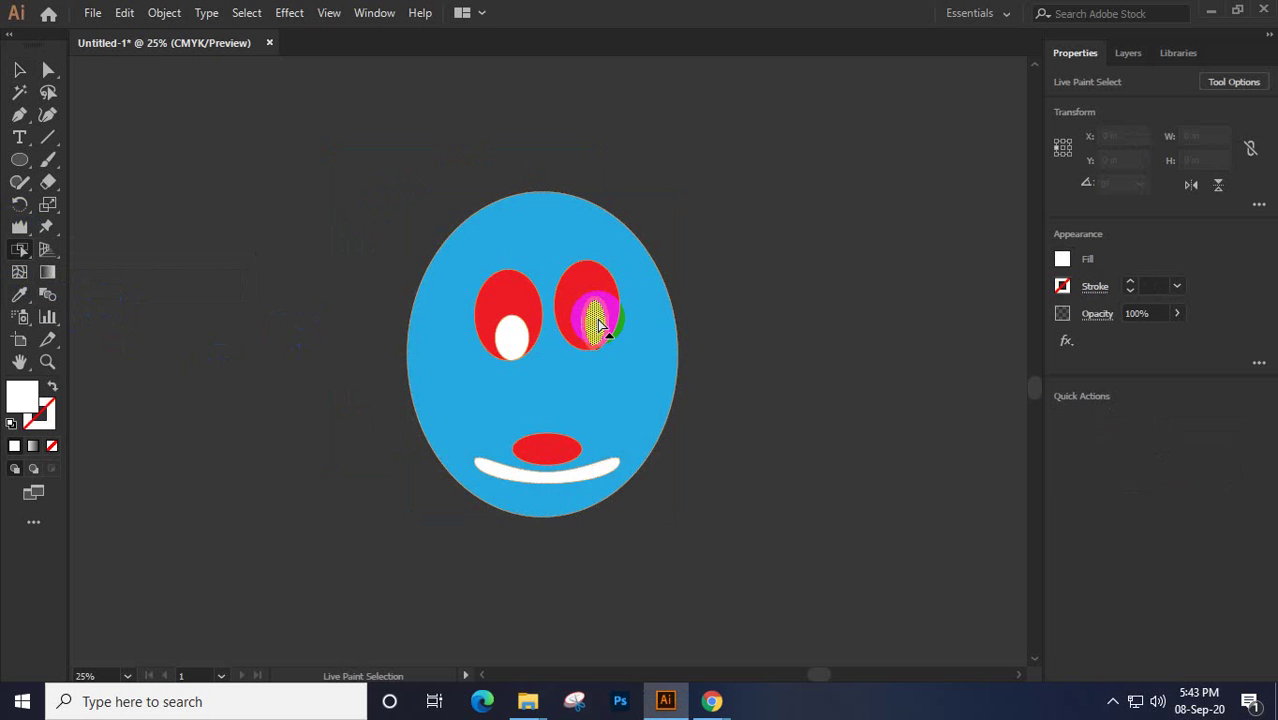
{"action": "left_click", "coordinate": [605, 318], "text": "shift"}
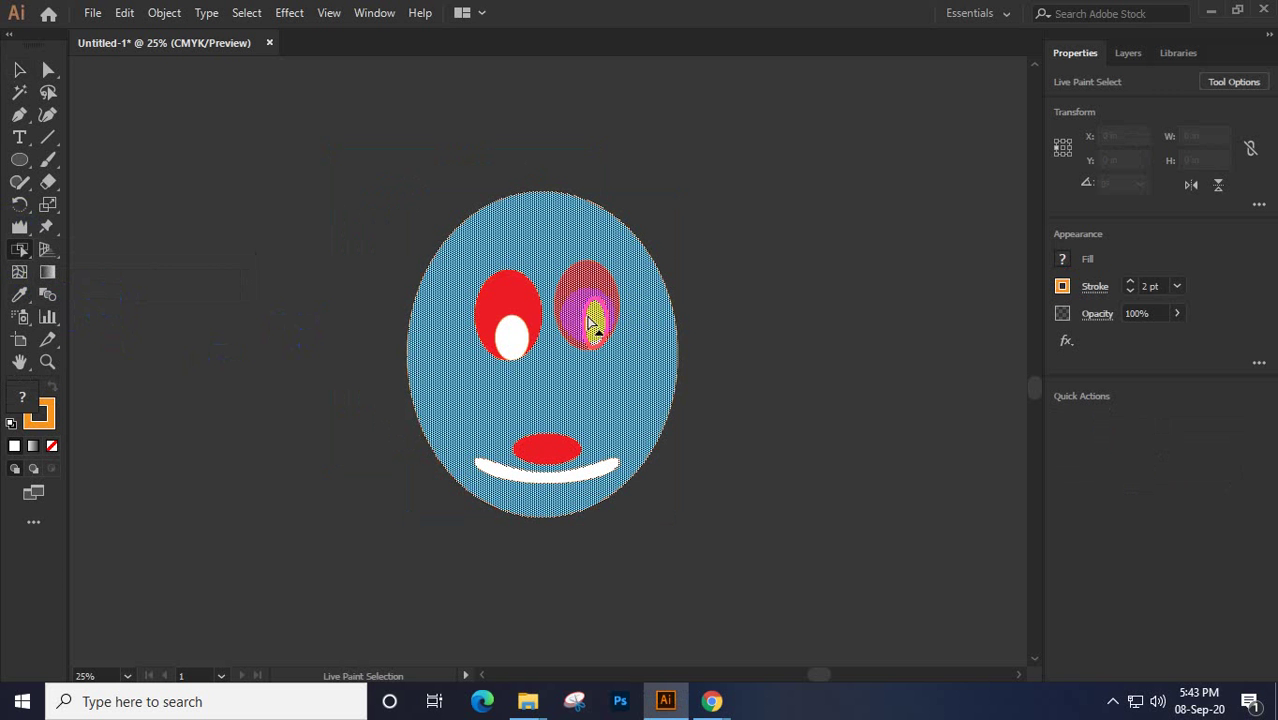
{"action": "left_click", "coordinate": [576, 297]}
{"action": "left_click_drag", "start_coordinate": [545, 244], "coordinate": [593, 478]}
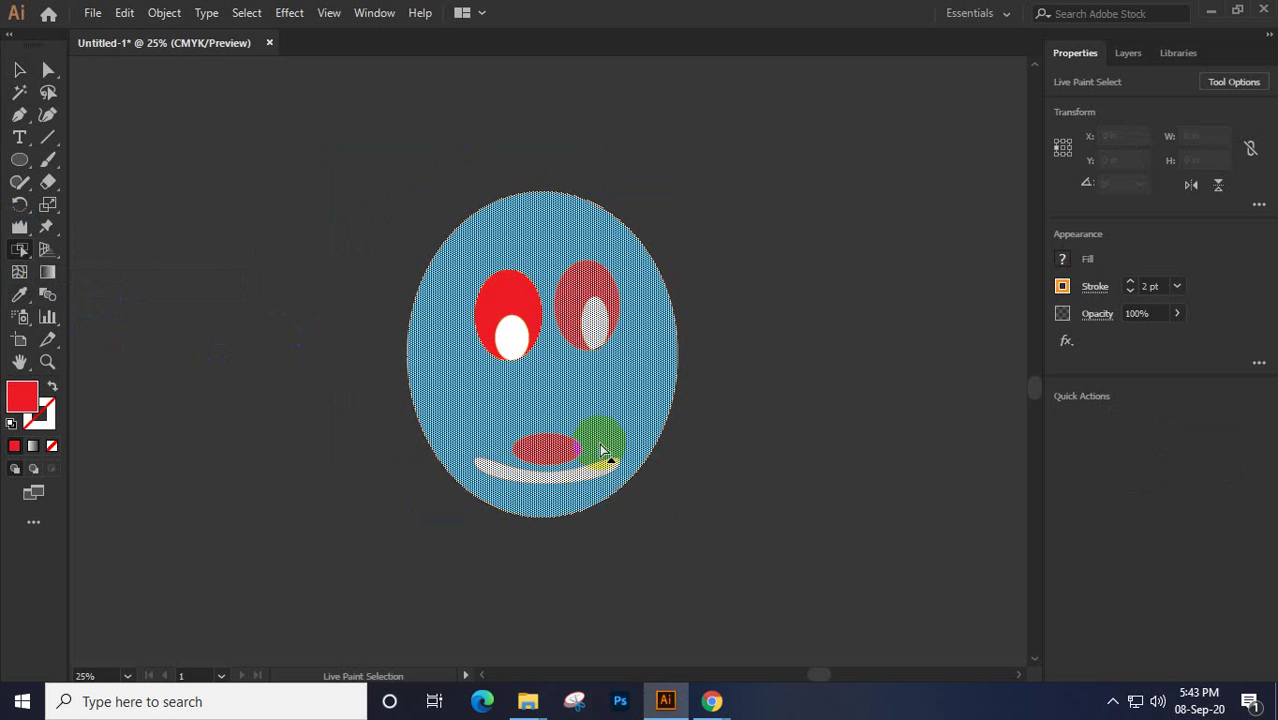
{"action": "left_click", "coordinate": [497, 320]}
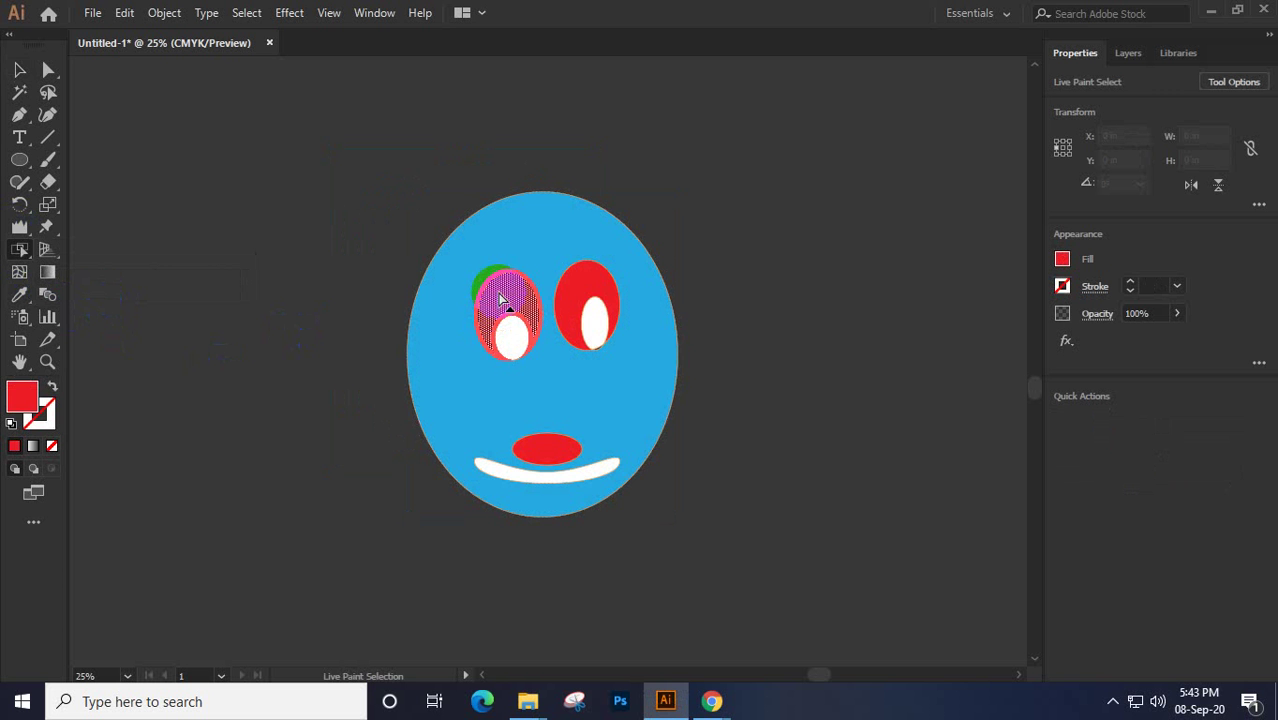
{"action": "left_click", "coordinate": [438, 269]}
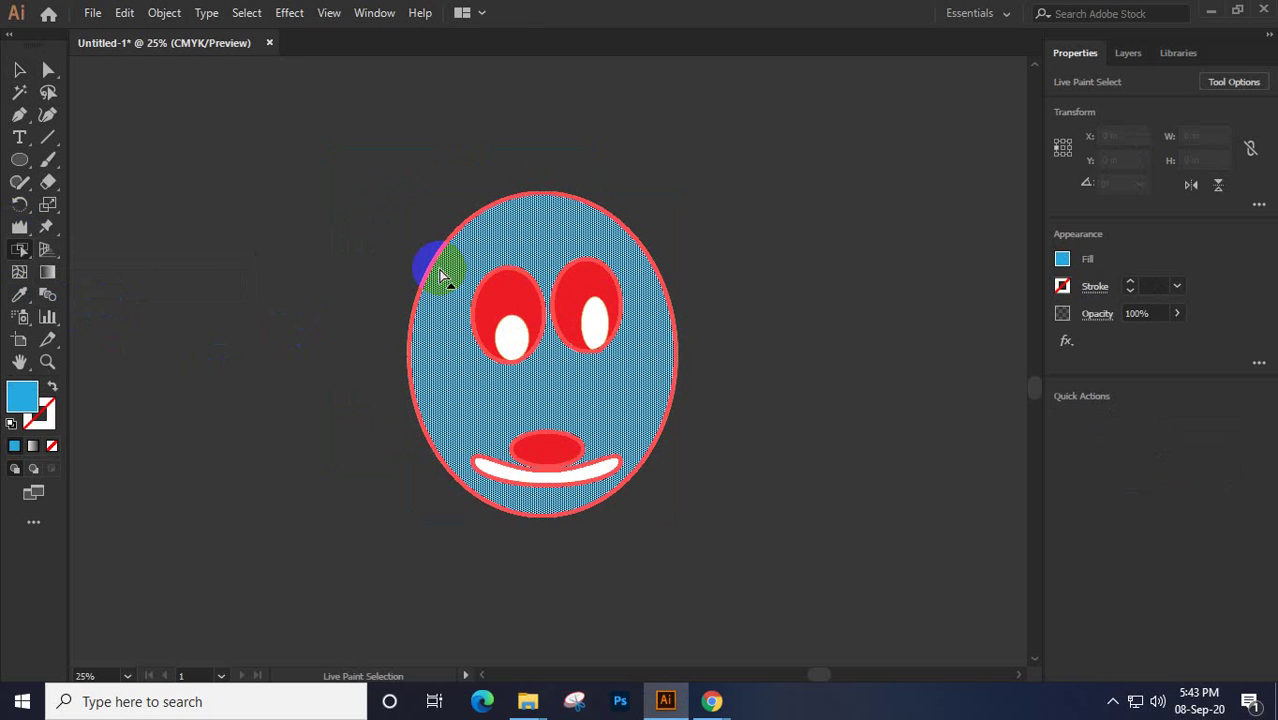
Fill both eyes, the pupil, the red nose and the white mouth with the face's blue
{"action": "left_click", "coordinate": [20, 250]}
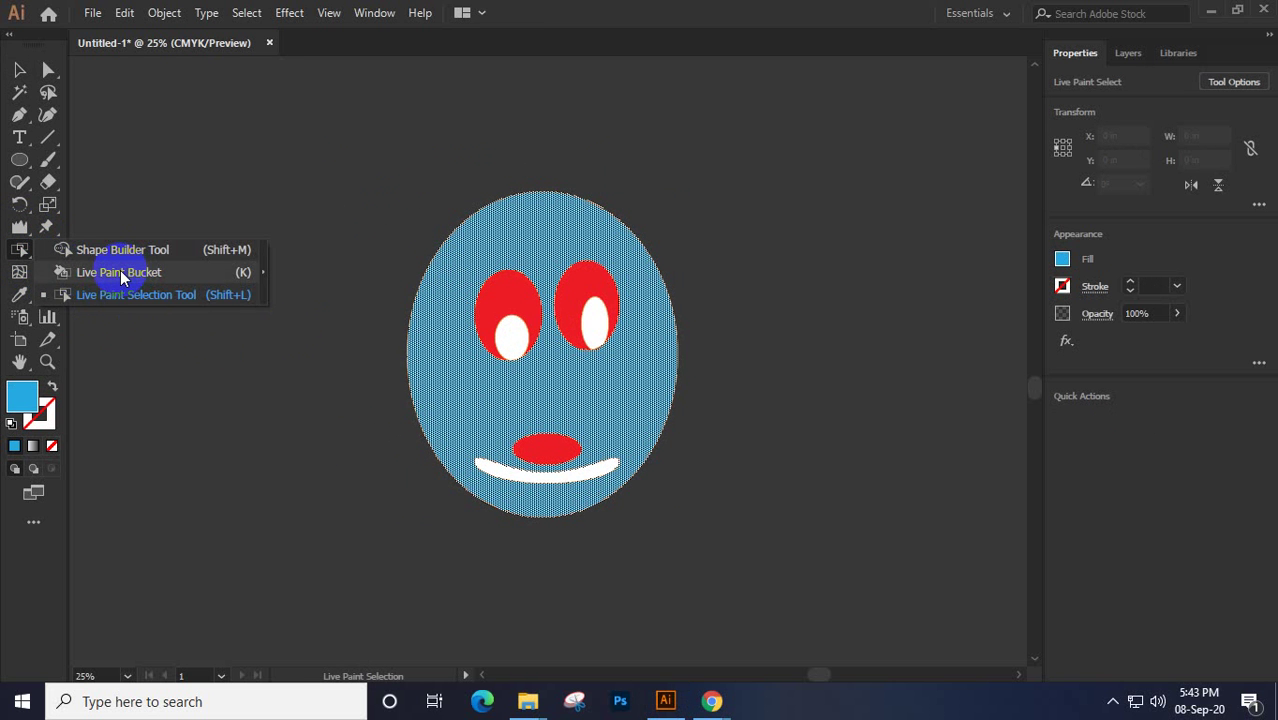
{"action": "left_click", "coordinate": [118, 272]}
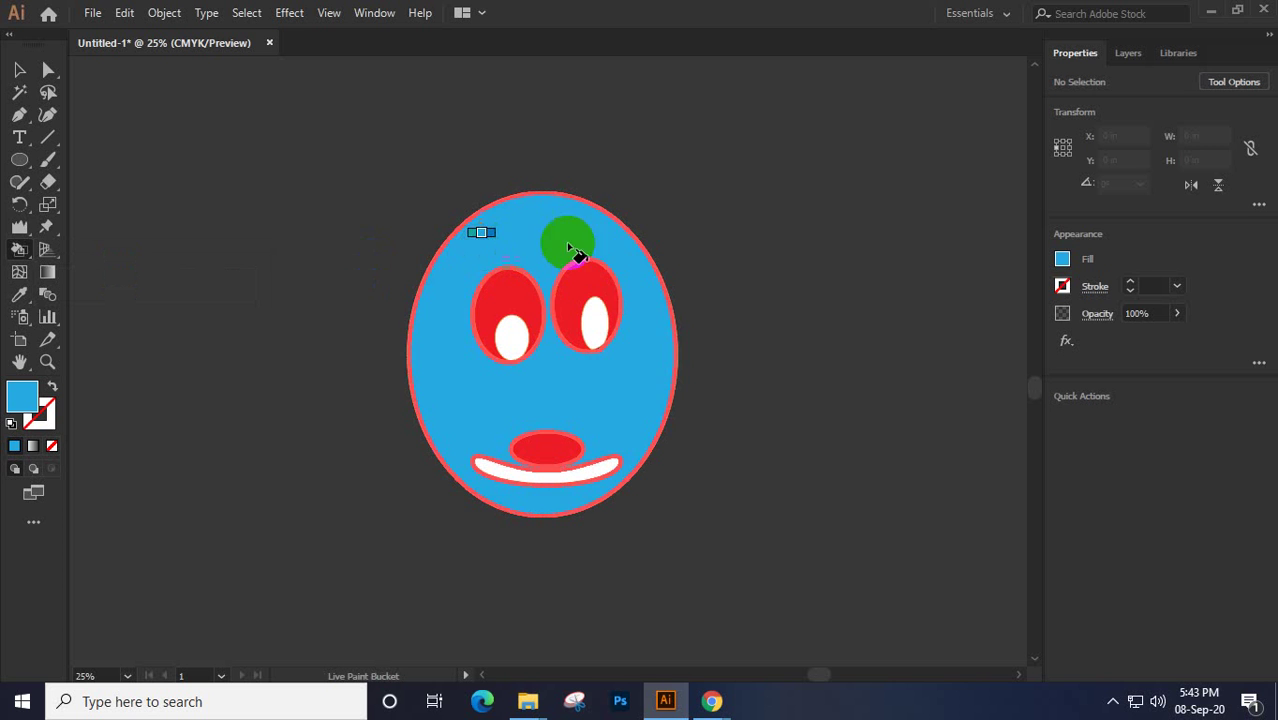
{"action": "left_click", "coordinate": [606, 303]}
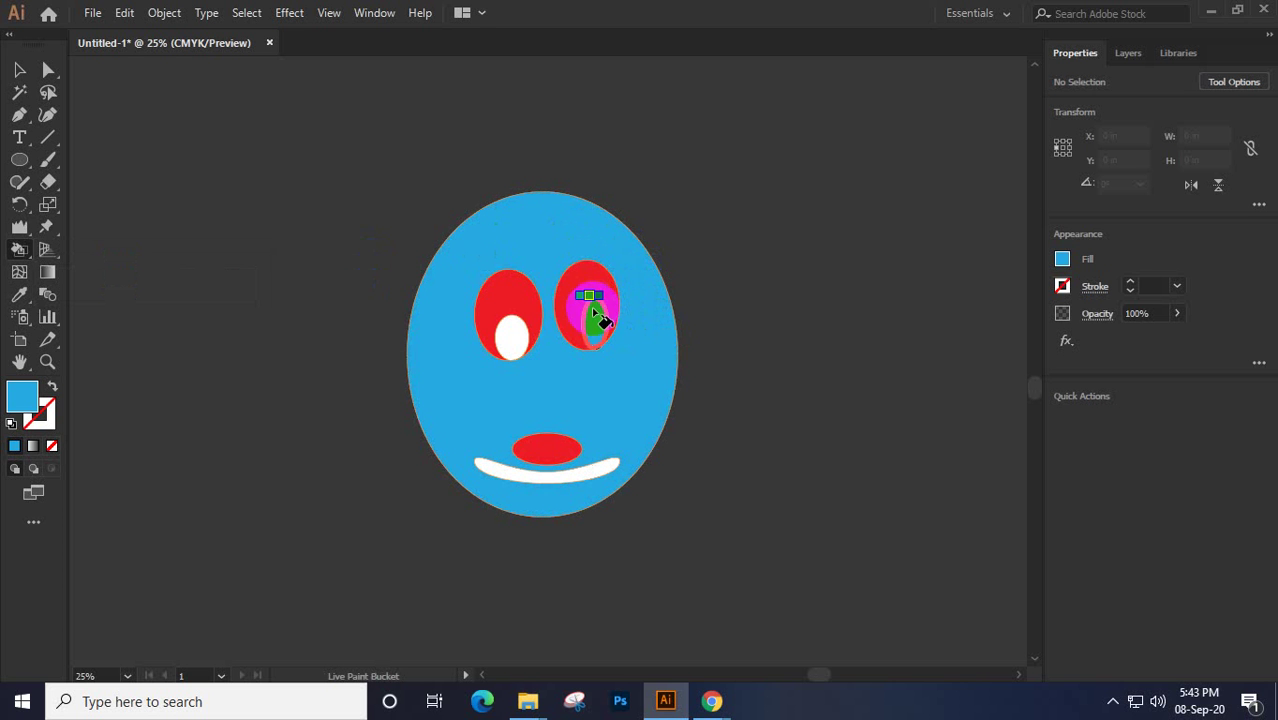
{"action": "left_click", "coordinate": [585, 296]}
{"action": "left_click", "coordinate": [510, 300]}
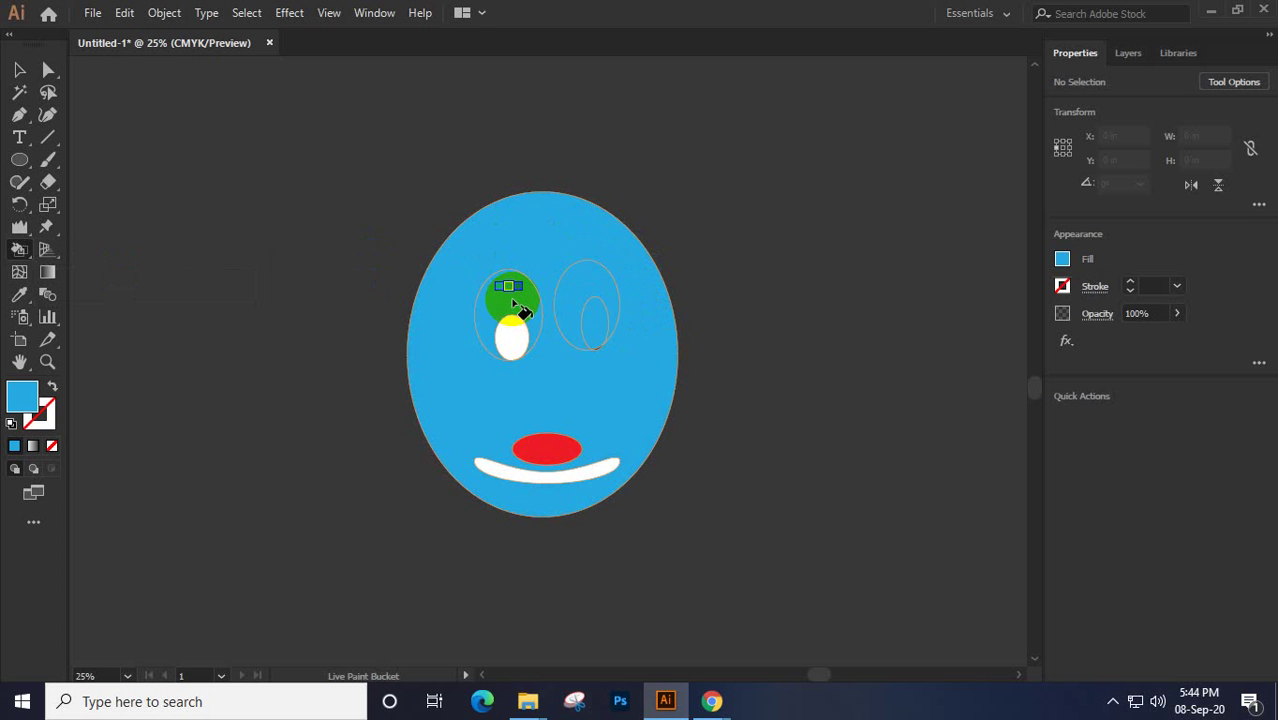
{"action": "left_click", "coordinate": [540, 448]}
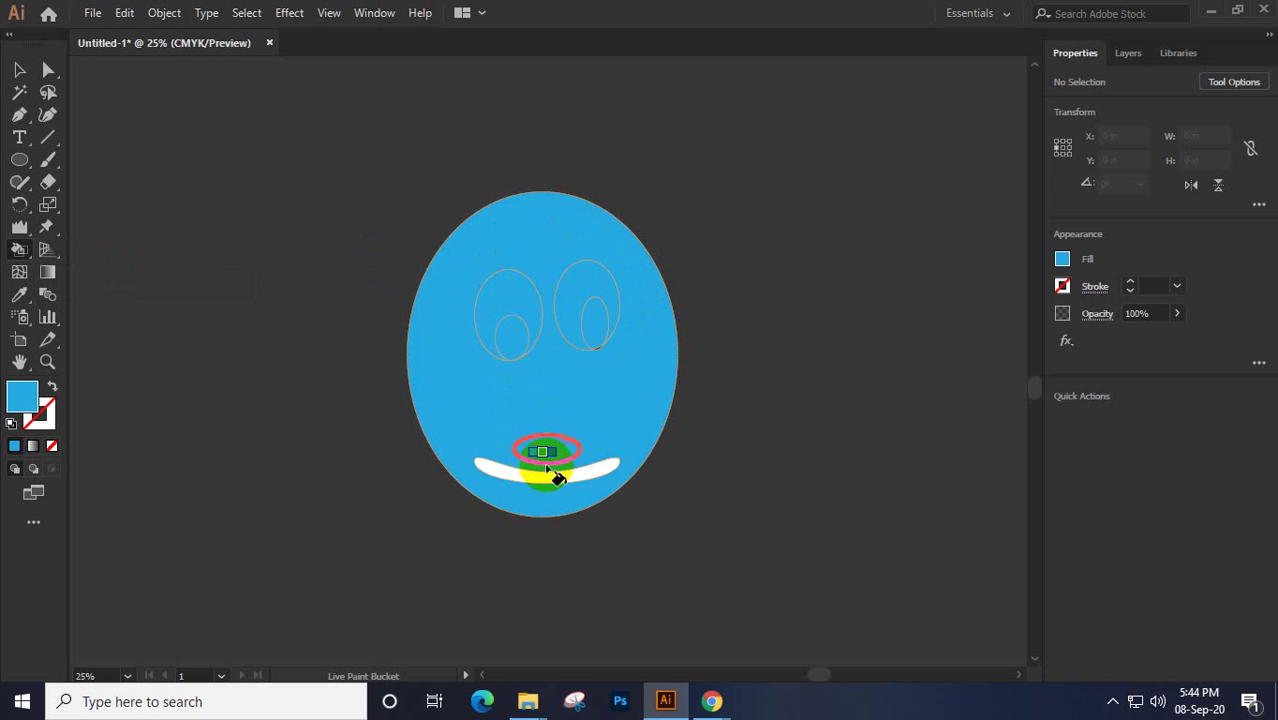
{"action": "left_click", "coordinate": [546, 476]}
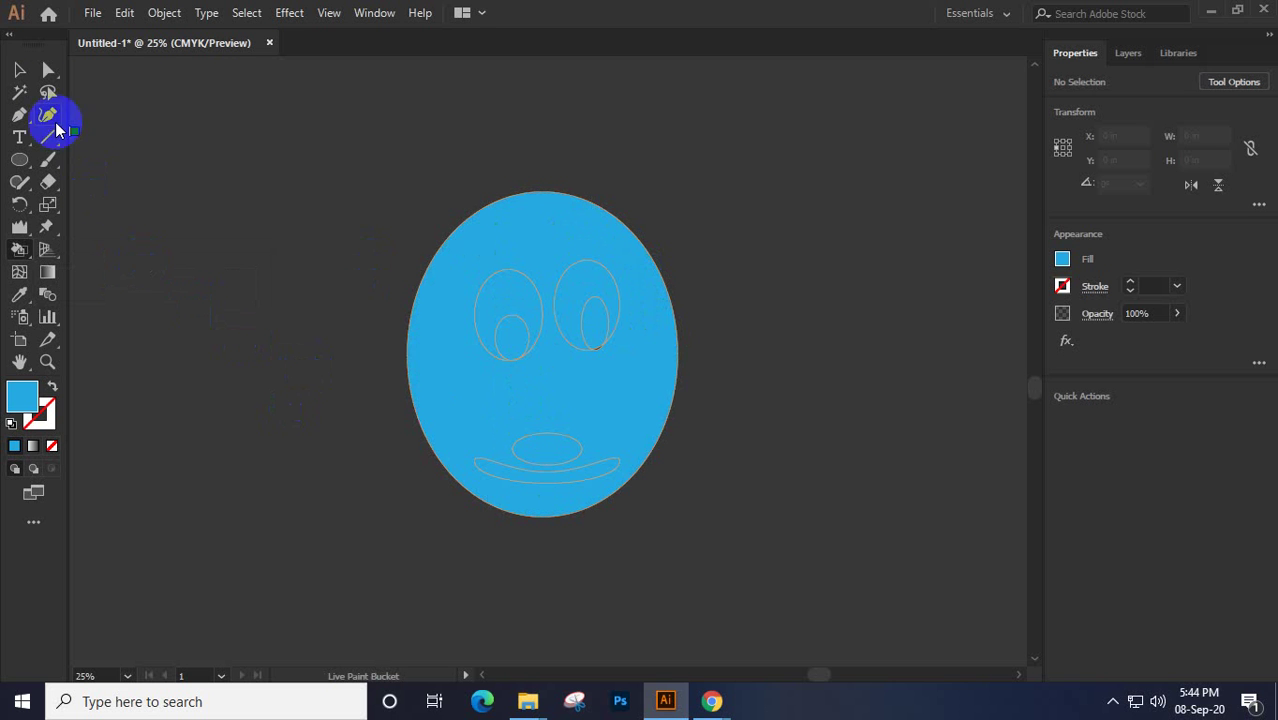
{"action": "left_click", "coordinate": [30, 72]}
Marquee-select the blue Live Paint face and delete it
{"action": "mouse_move", "coordinate": [275, 147]}
{"action": "left_mouse_down"}
{"action": "mouse_move", "coordinate": [337, 174]}
{"action": "mouse_move", "coordinate": [710, 514]}
{"action": "mouse_move", "coordinate": [729, 563]}
{"action": "left_mouse_up"}
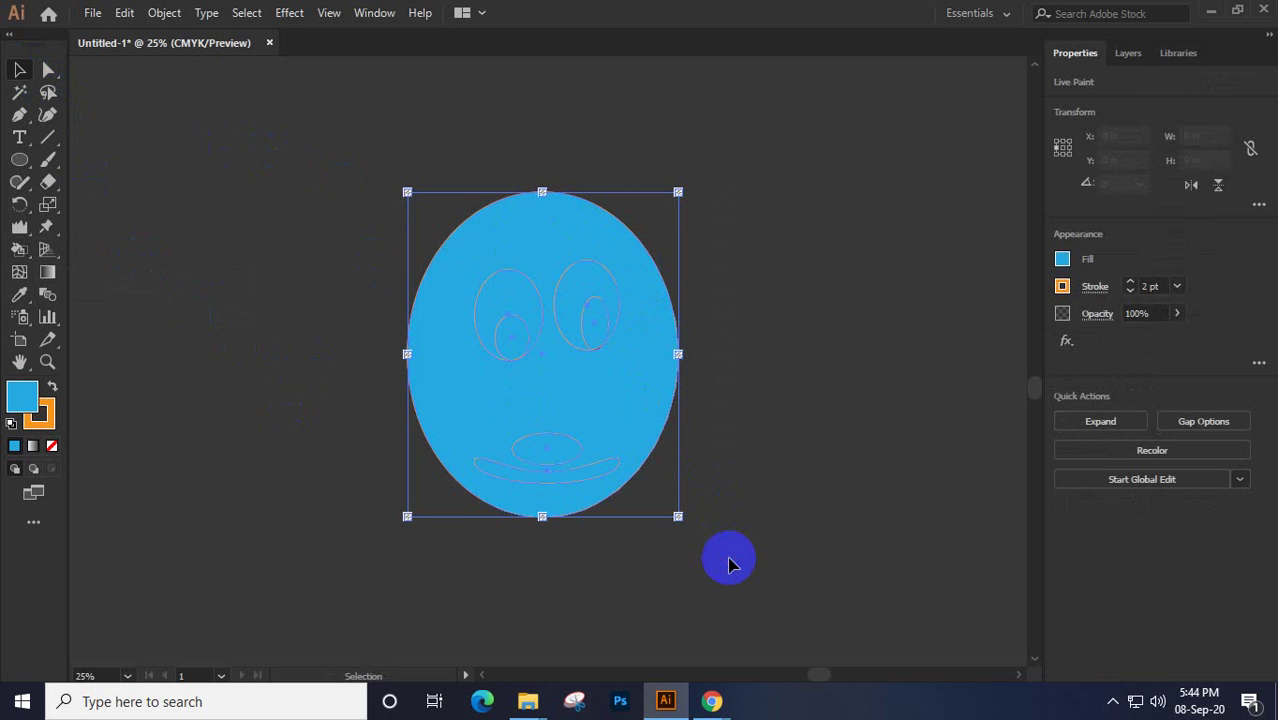
{"action": "key", "text": "Delete"}
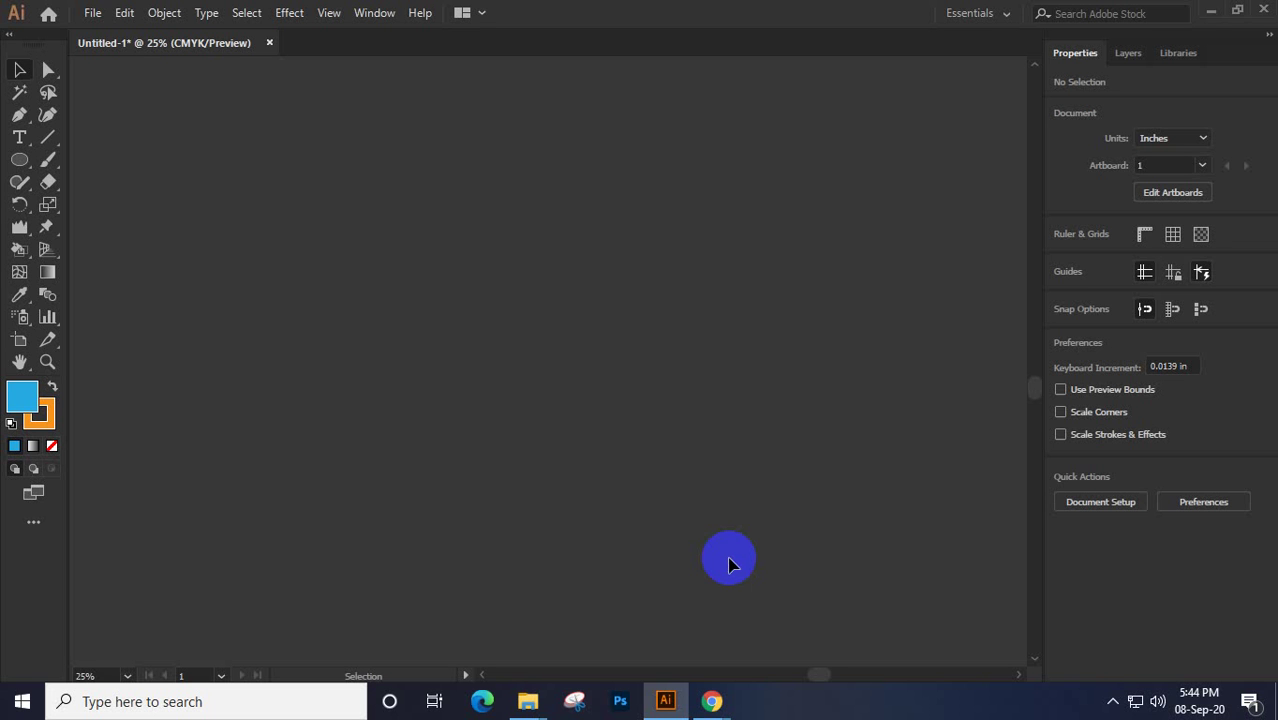
Show the two-point perspective grid, zoom to 66.67% and pan it to the window's centre
{"action": "left_click", "coordinate": [45, 250]}
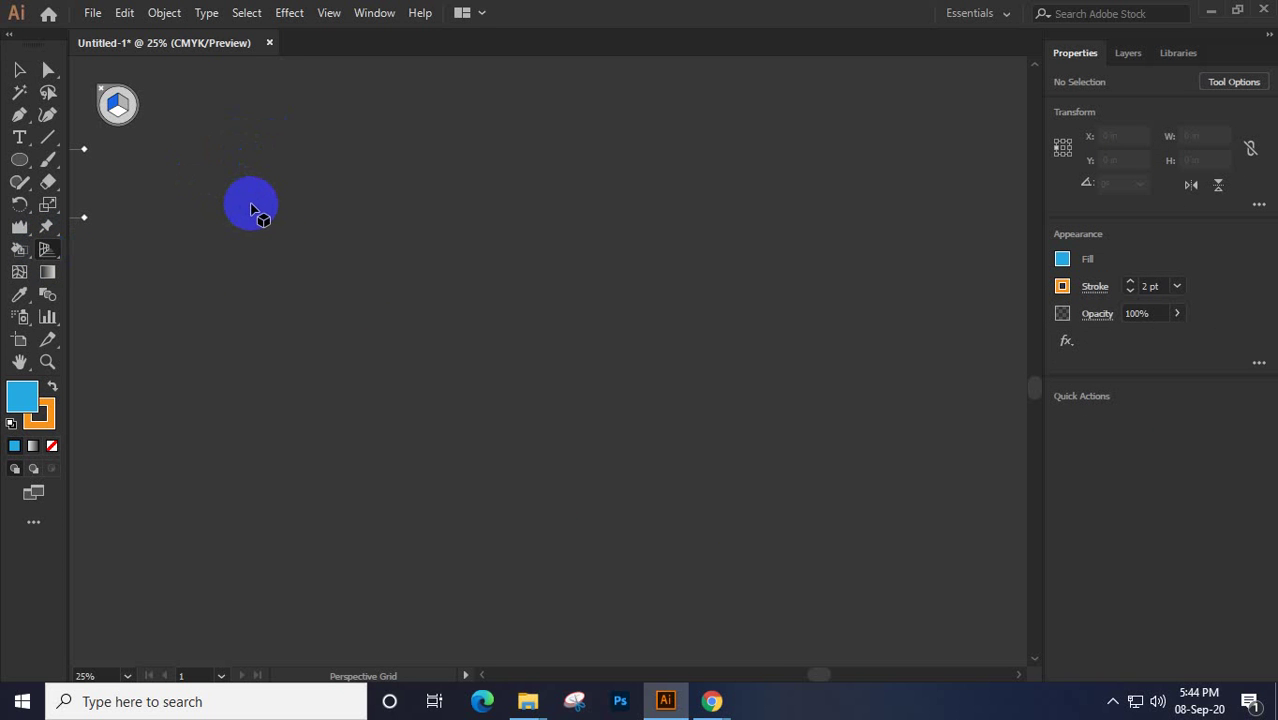
{"action": "key", "text": "ctrl+minus"}
{"action": "key", "text": "ctrl+minus"}
{"action": "key", "text": "ctrl+minus"}
{"action": "key", "text": "ctrl+minus"}
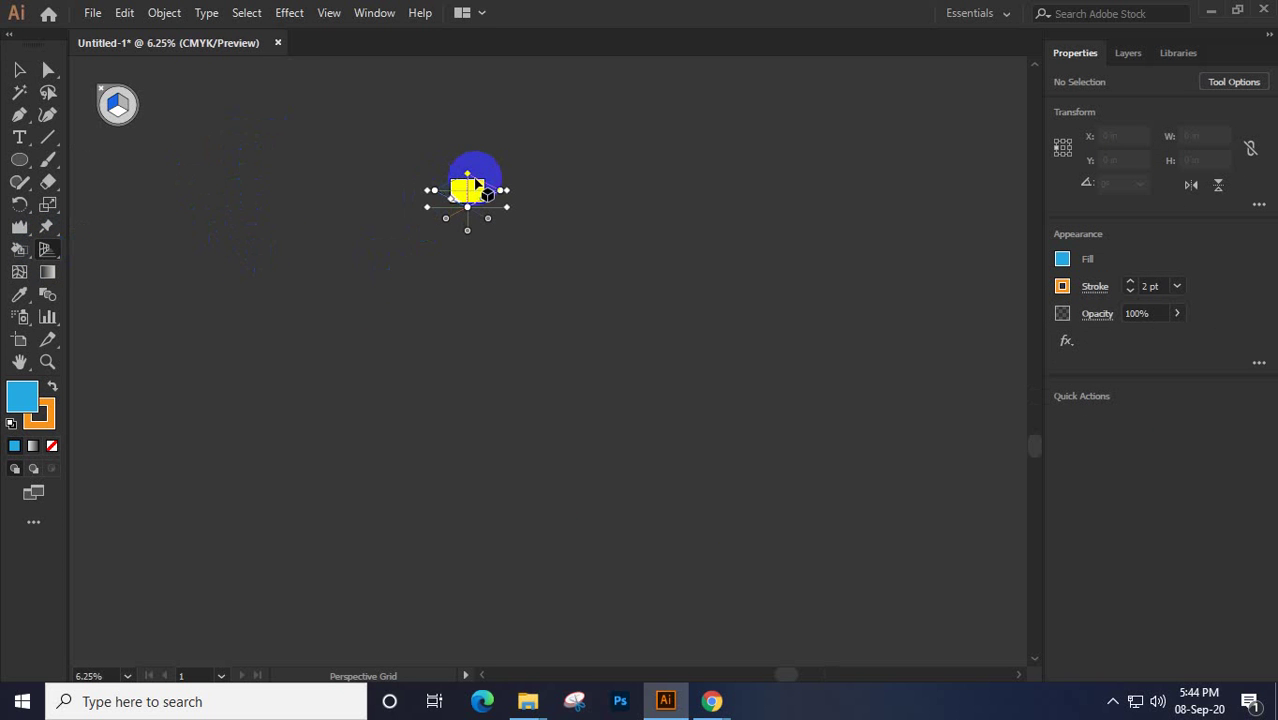
{"action": "key", "text": "ctrl+plus"}
{"action": "key", "text": "ctrl+plus"}
{"action": "key", "text": "ctrl+plus"}
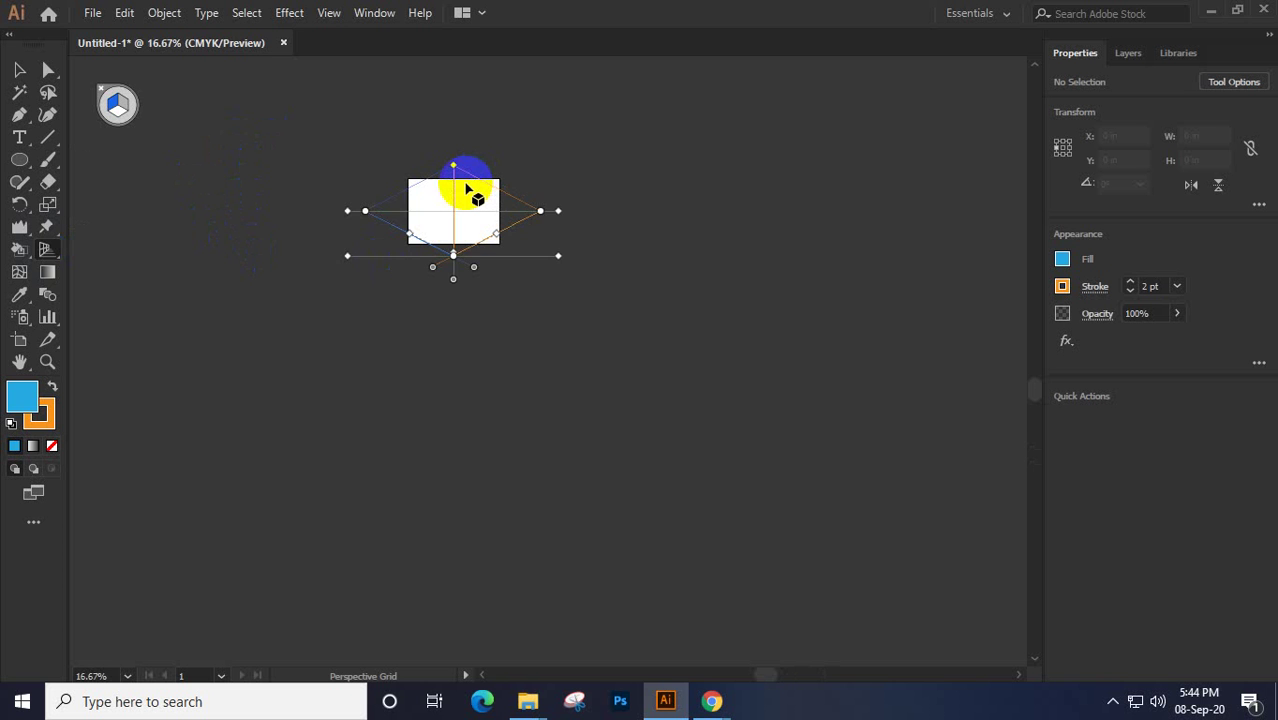
{"action": "key", "text": "ctrl+plus"}
{"action": "key", "text": "ctrl+plus"}
{"action": "key", "text": "ctrl+plus"}
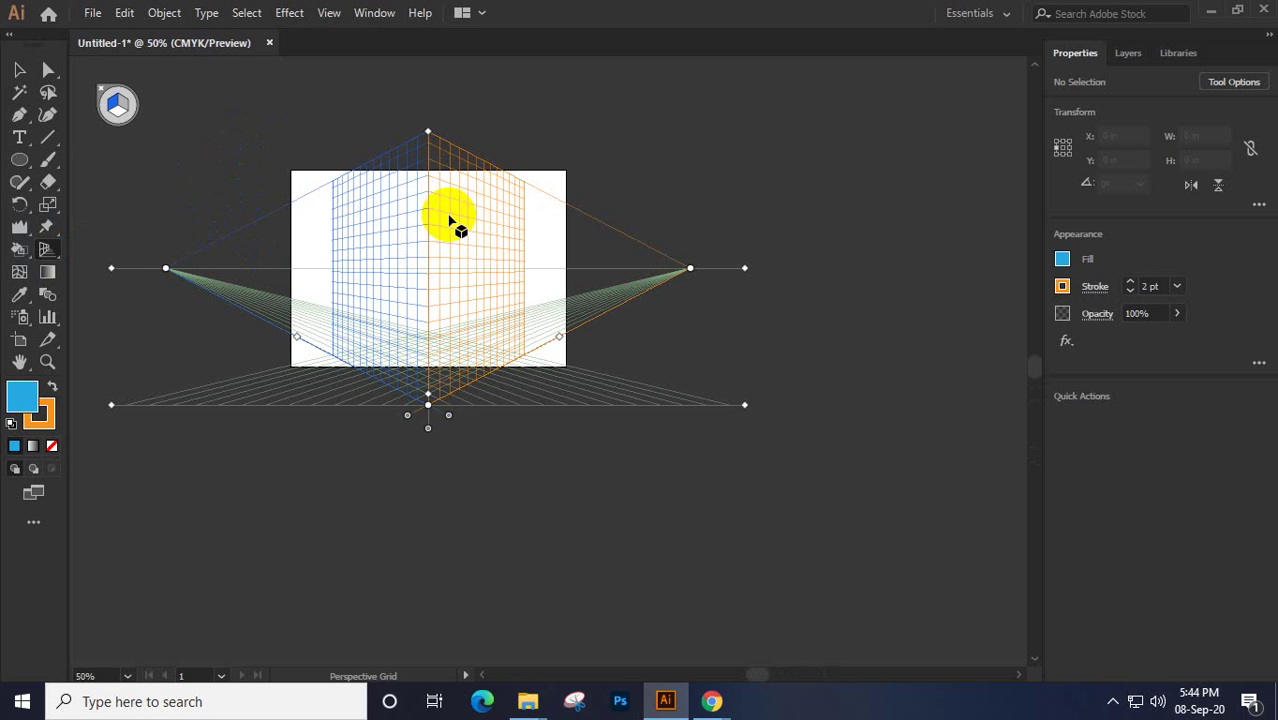
{"action": "key", "text": "ctrl+plus"}
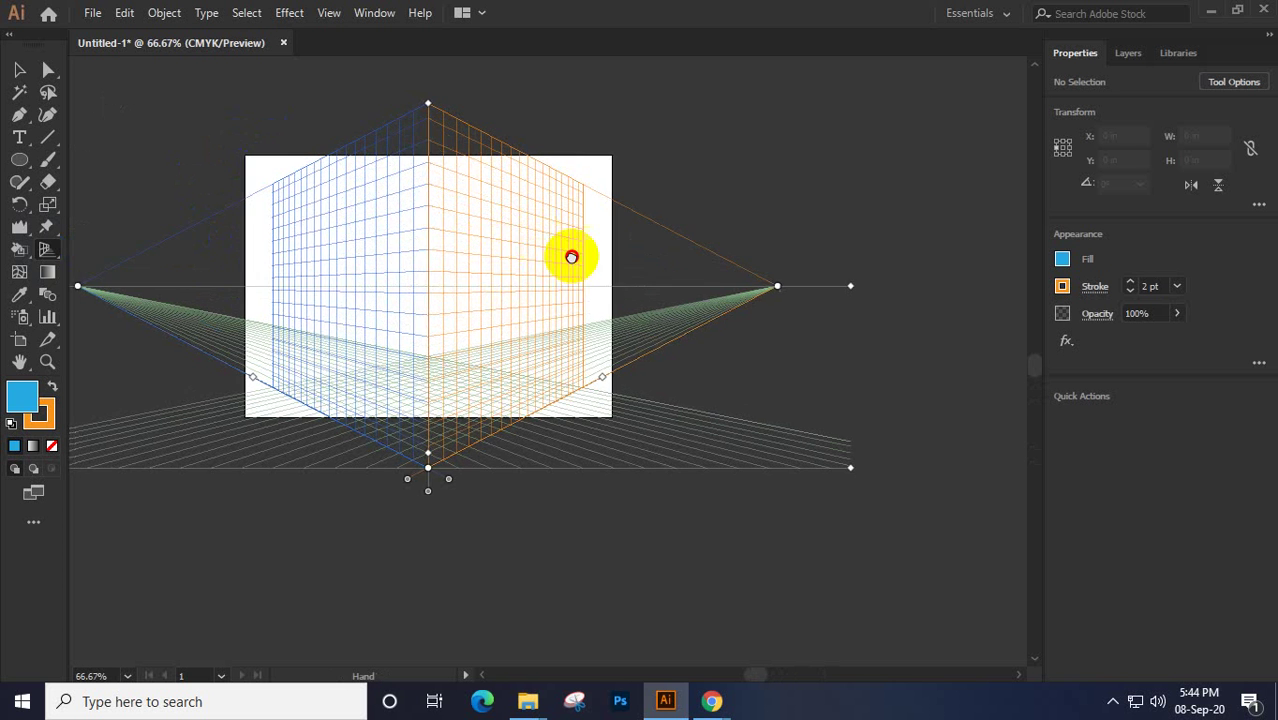
{"action": "left_click_drag", "start_coordinate": [571, 257], "coordinate": [608, 271]}
{"action": "left_click_drag", "start_coordinate": [598, 173], "coordinate": [598, 173]}
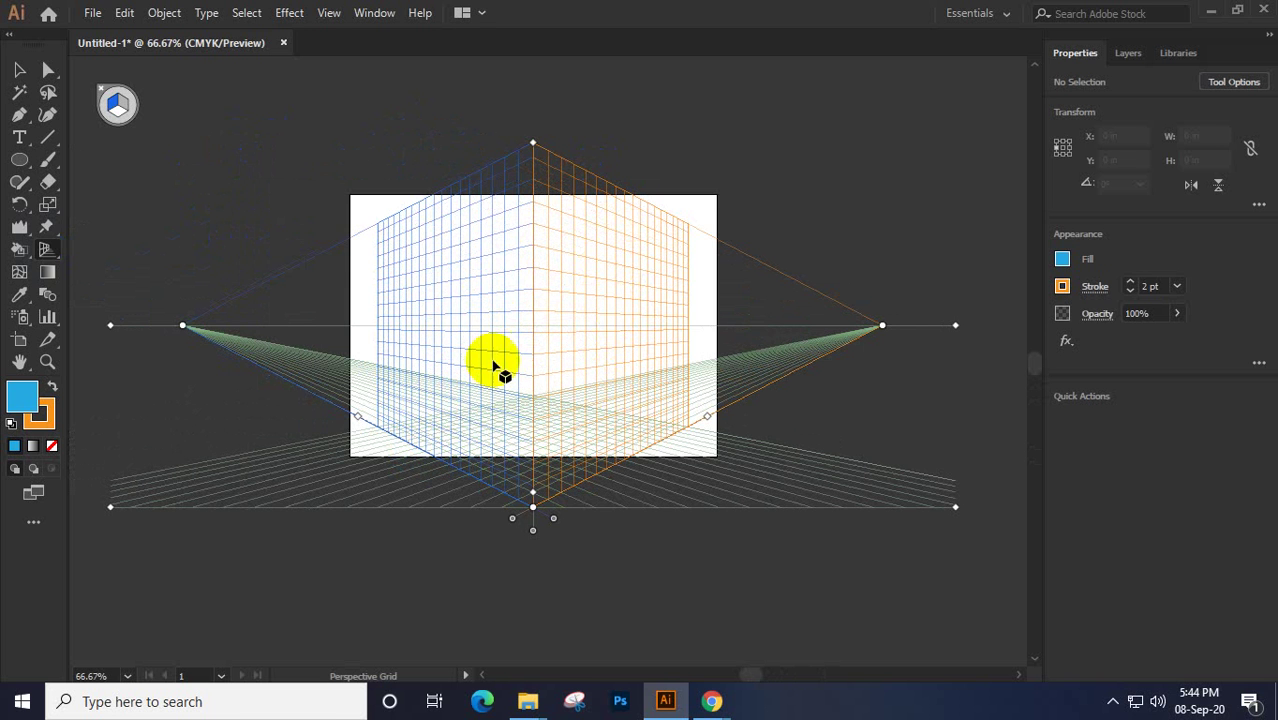
{"action": "mouse_move", "coordinate": [444, 415]}
{"action": "left_mouse_down"}
{"action": "mouse_move", "coordinate": [242, 491]}
{"action": "mouse_move", "coordinate": [791, 500]}
{"action": "mouse_move", "coordinate": [790, 485]}
{"action": "mouse_move", "coordinate": [371, 485]}
{"action": "left_mouse_up"}
{"action": "left_click", "coordinate": [703, 455]}
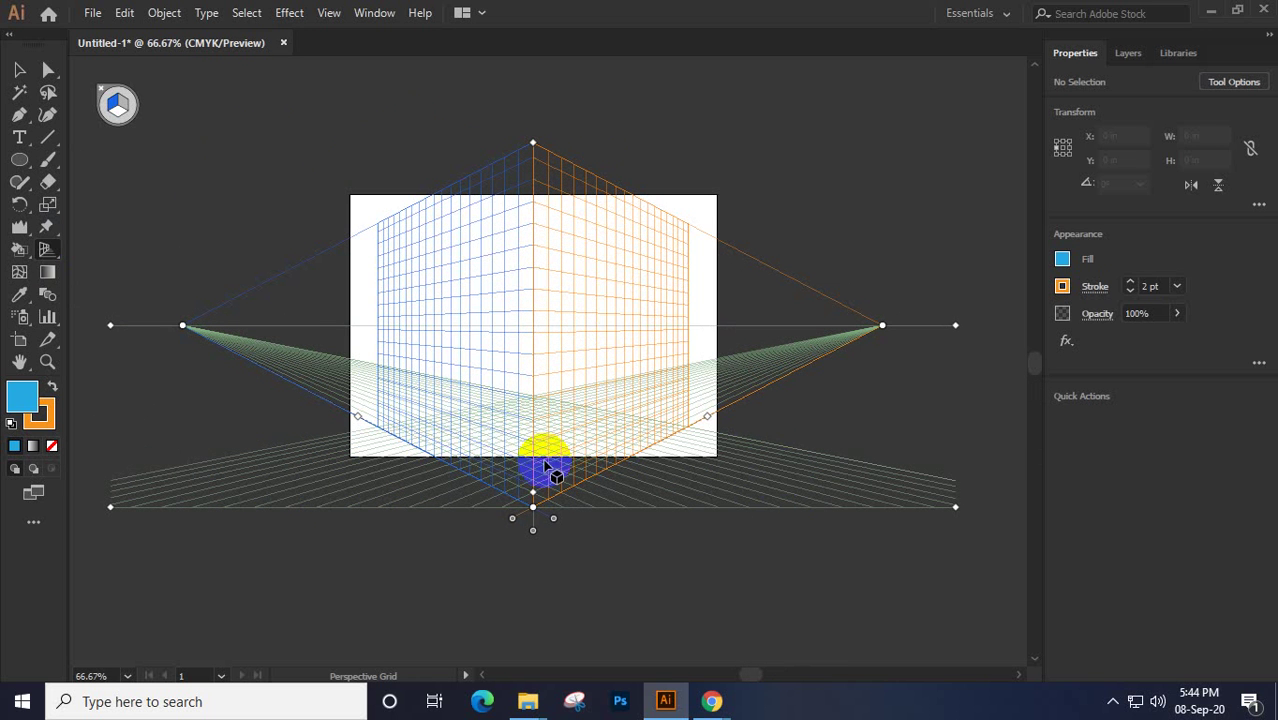
{"action": "left_click", "coordinate": [538, 464]}
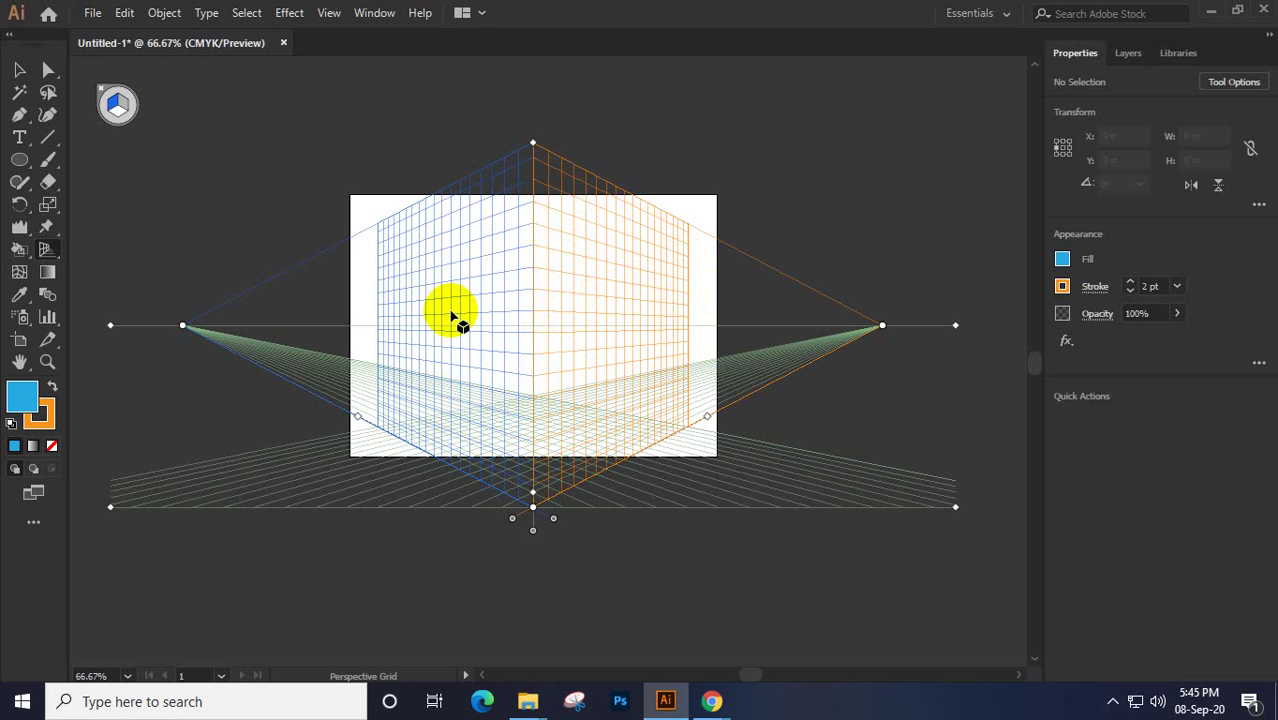
{"action": "left_click", "coordinate": [119, 111]}
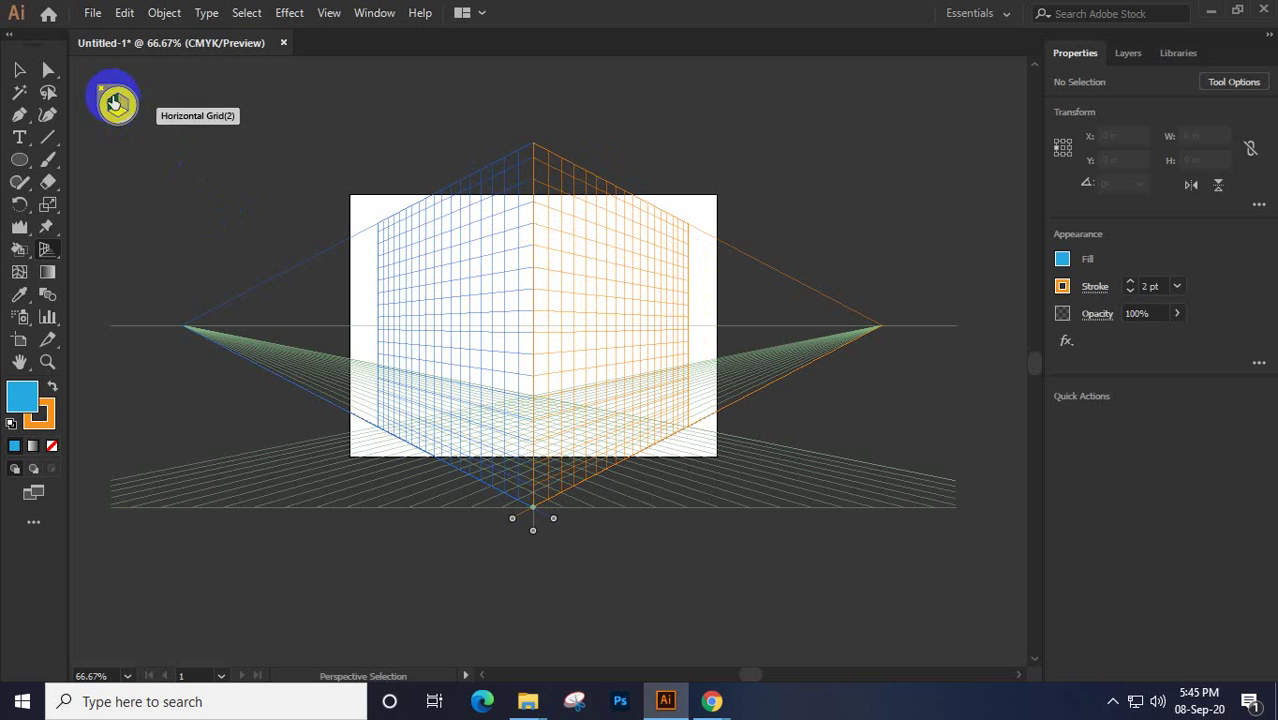
{"action": "left_click", "coordinate": [120, 106]}
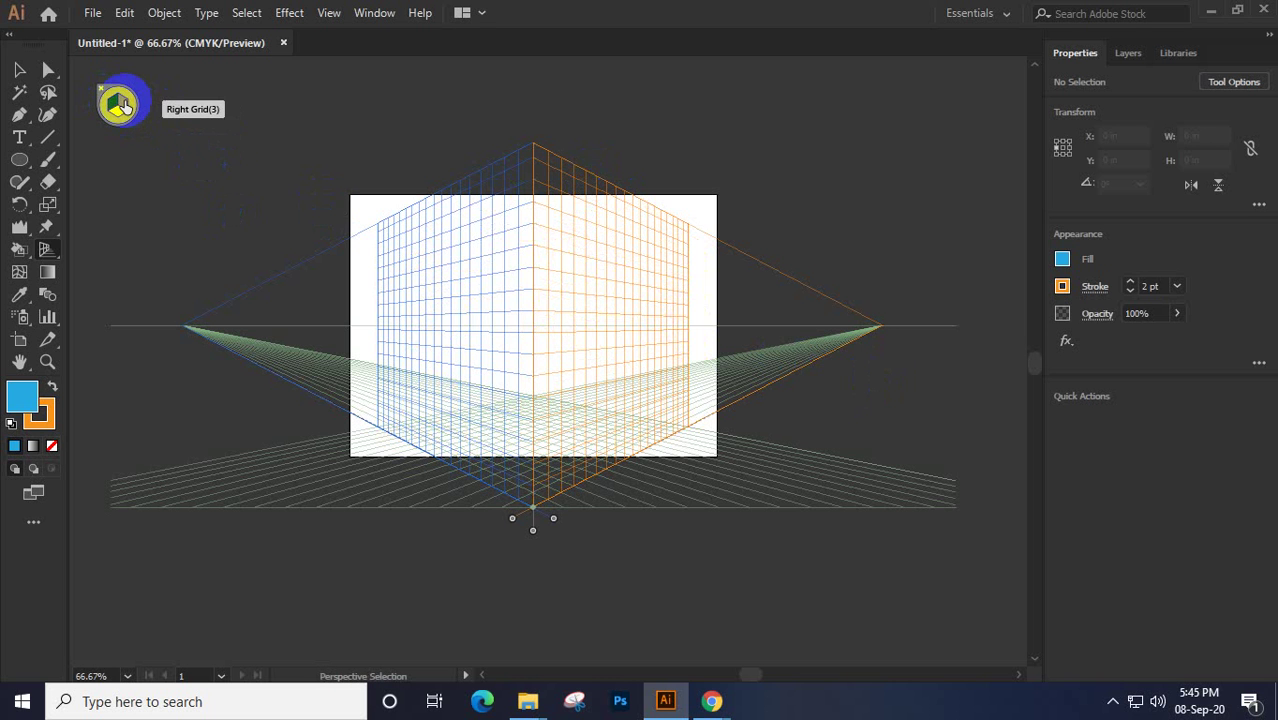
{"action": "key", "text": "shift+p"}
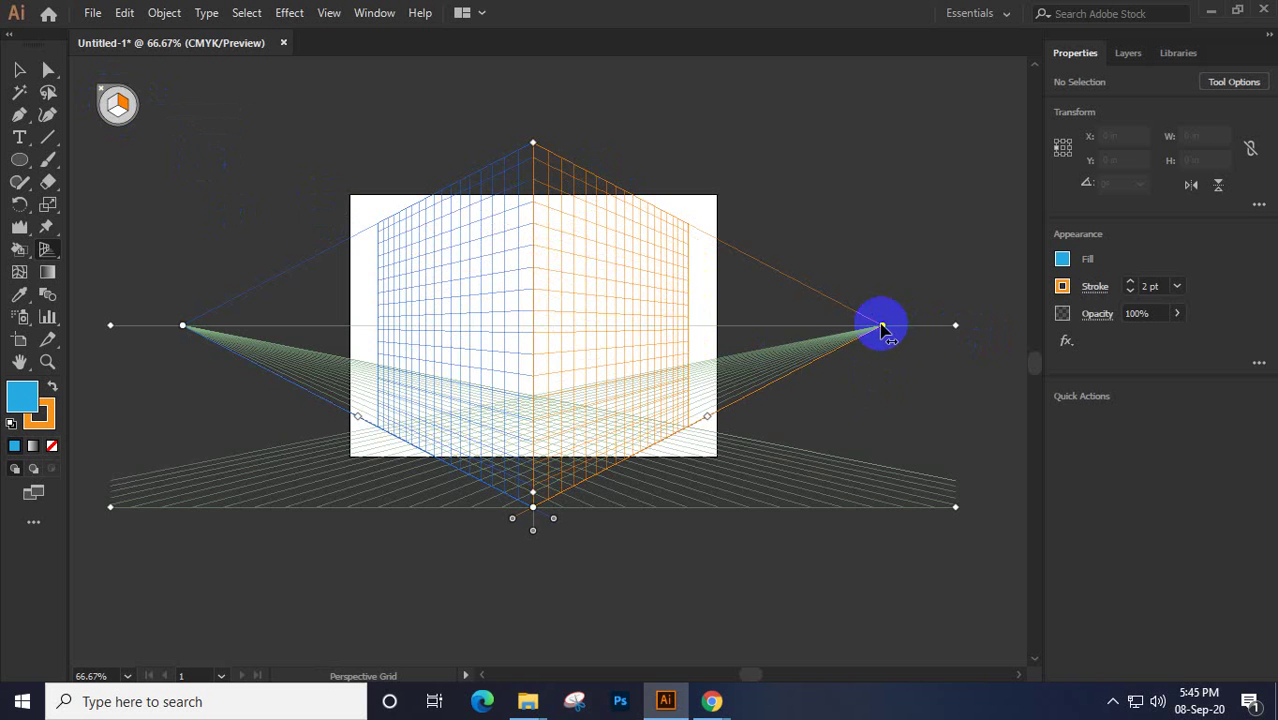
{"action": "mouse_move", "coordinate": [882, 330]}
{"action": "left_mouse_down"}
{"action": "mouse_move", "coordinate": [893, 362]}
{"action": "mouse_move", "coordinate": [822, 358]}
{"action": "mouse_move", "coordinate": [890, 349]}
{"action": "left_mouse_up"}
{"action": "key", "text": "shift+v"}
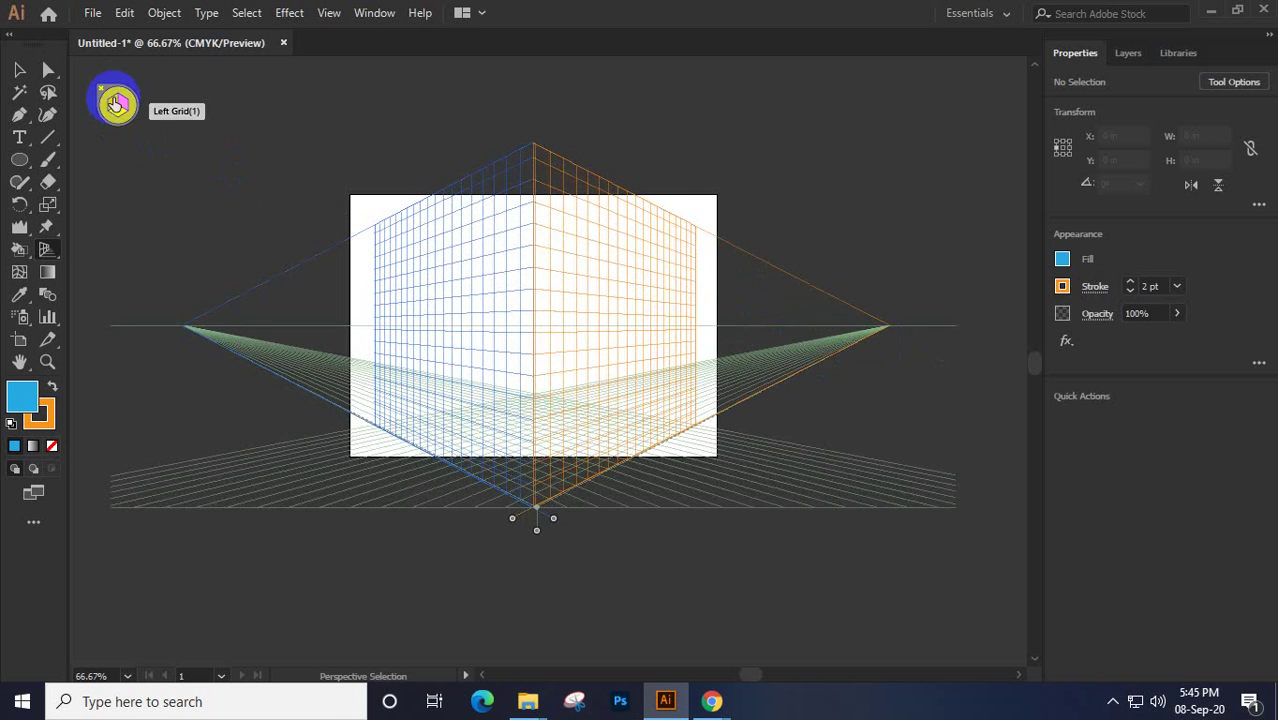
{"action": "key", "text": "shift+p"}
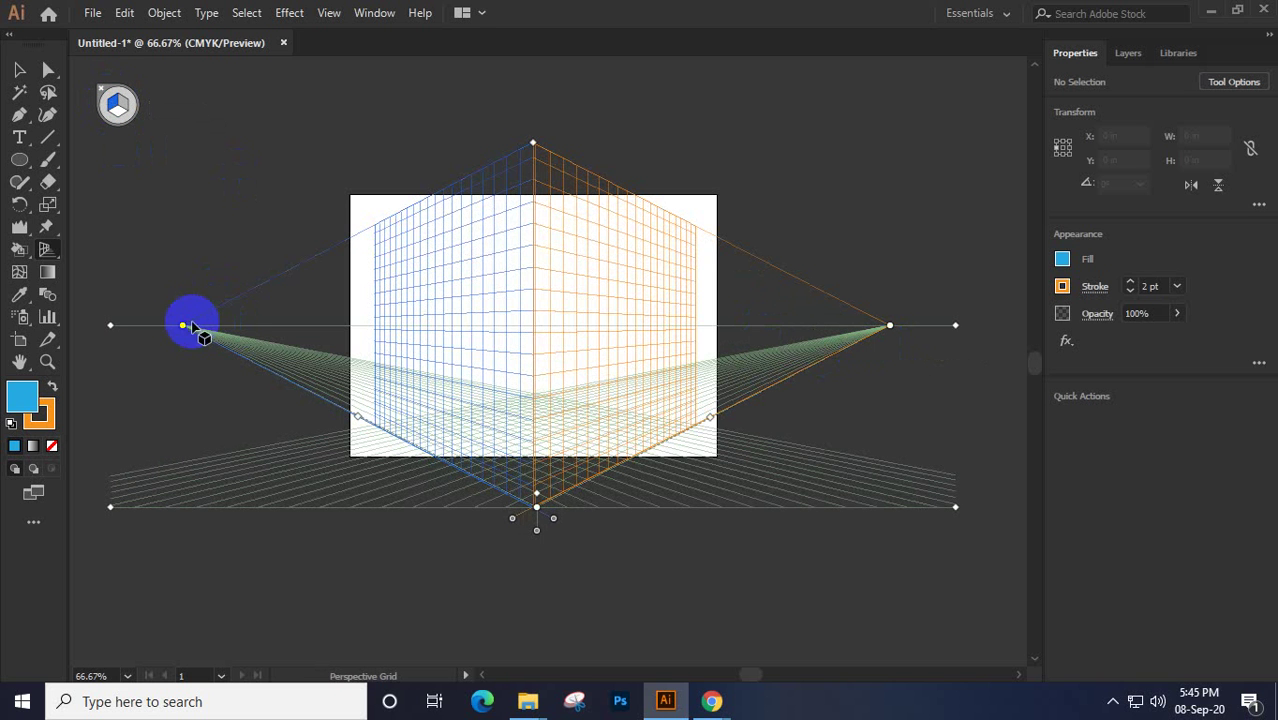
{"action": "left_click_drag", "start_coordinate": [183, 327], "coordinate": [180, 354]}
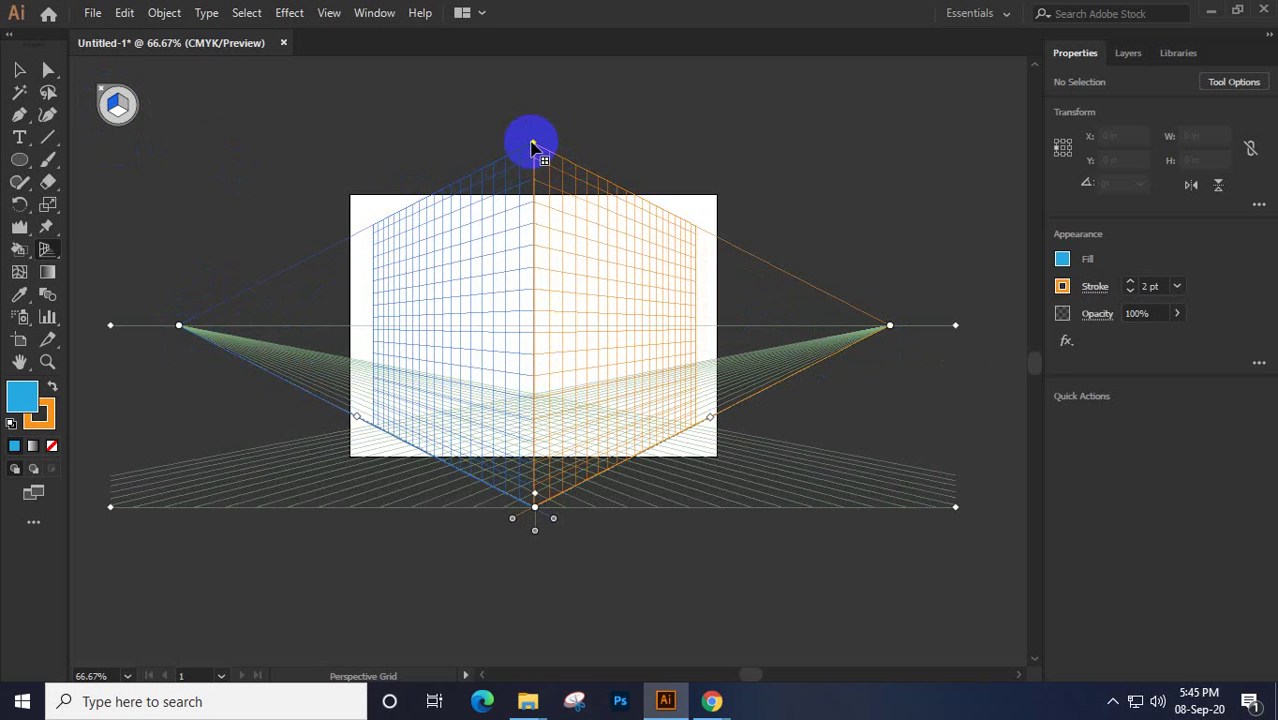
{"action": "left_click_drag", "start_coordinate": [533, 157], "coordinate": [540, 510]}
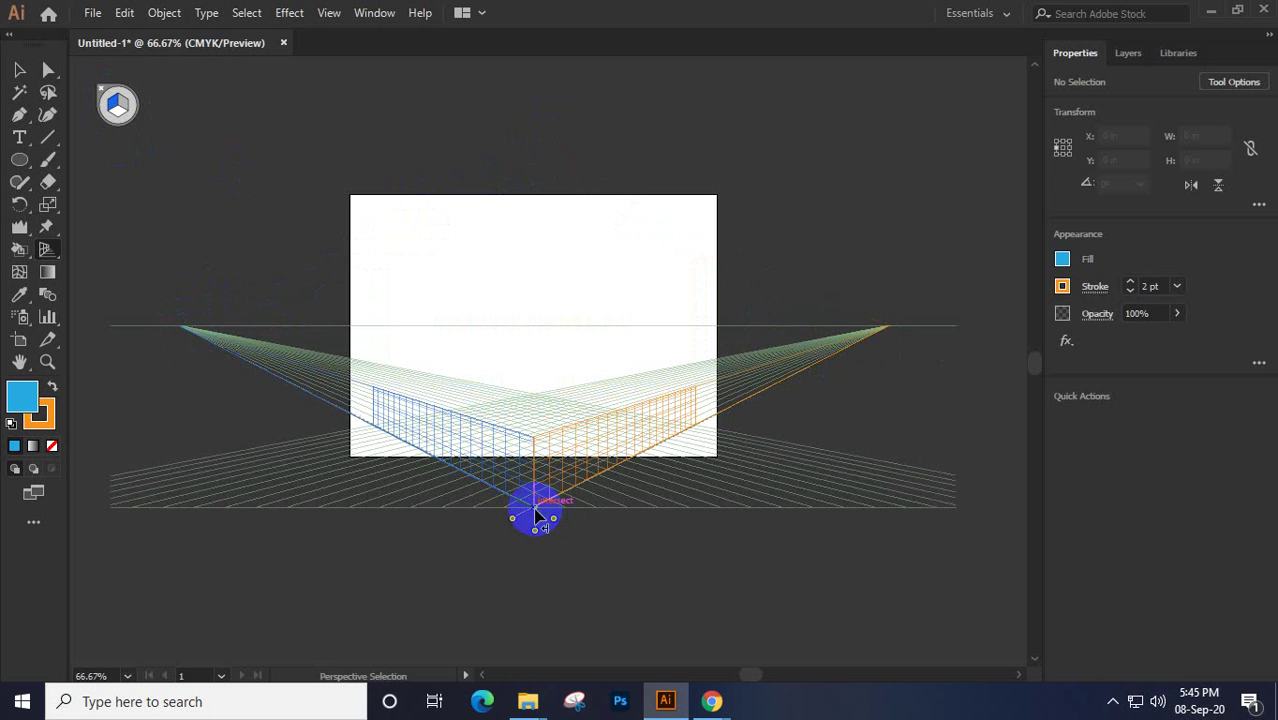
{"action": "key", "text": "ctrl+z"}
{"action": "left_click_drag", "start_coordinate": [535, 507], "coordinate": [528, 419]}
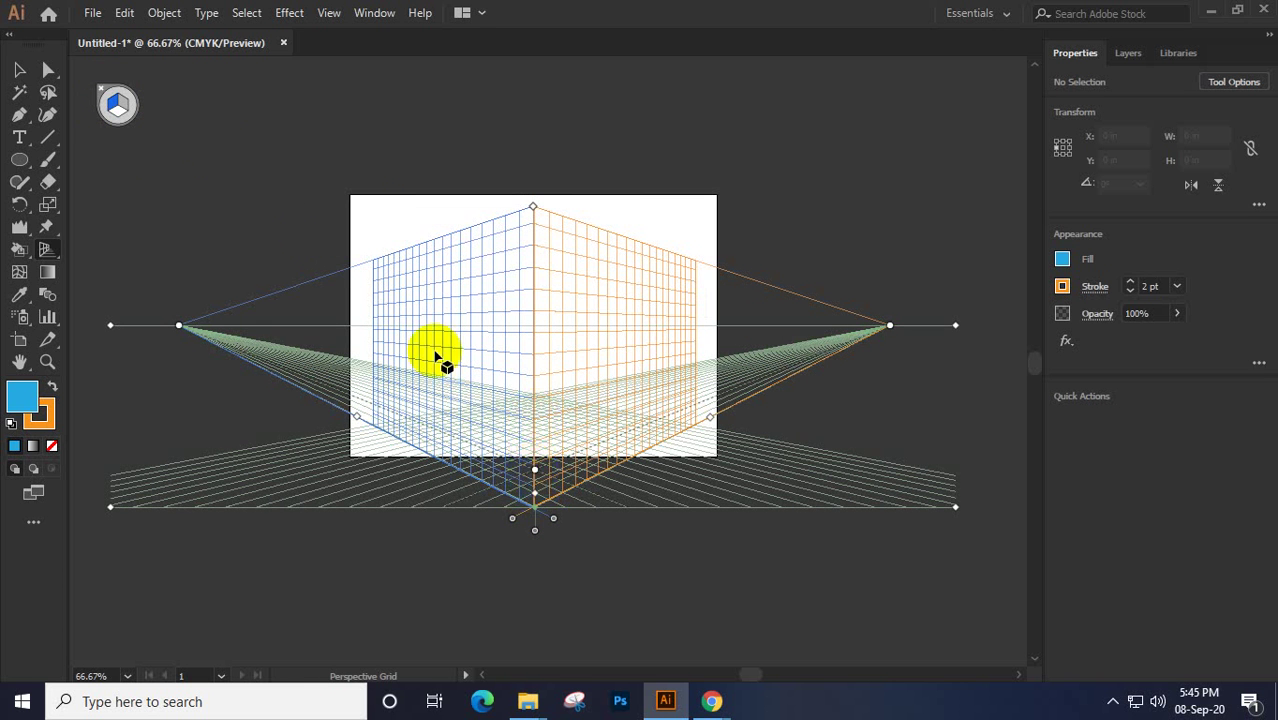
{"action": "key", "text": "shift+v"}
{"action": "left_click", "coordinate": [117, 110]}
{"action": "key", "text": "shift+p"}
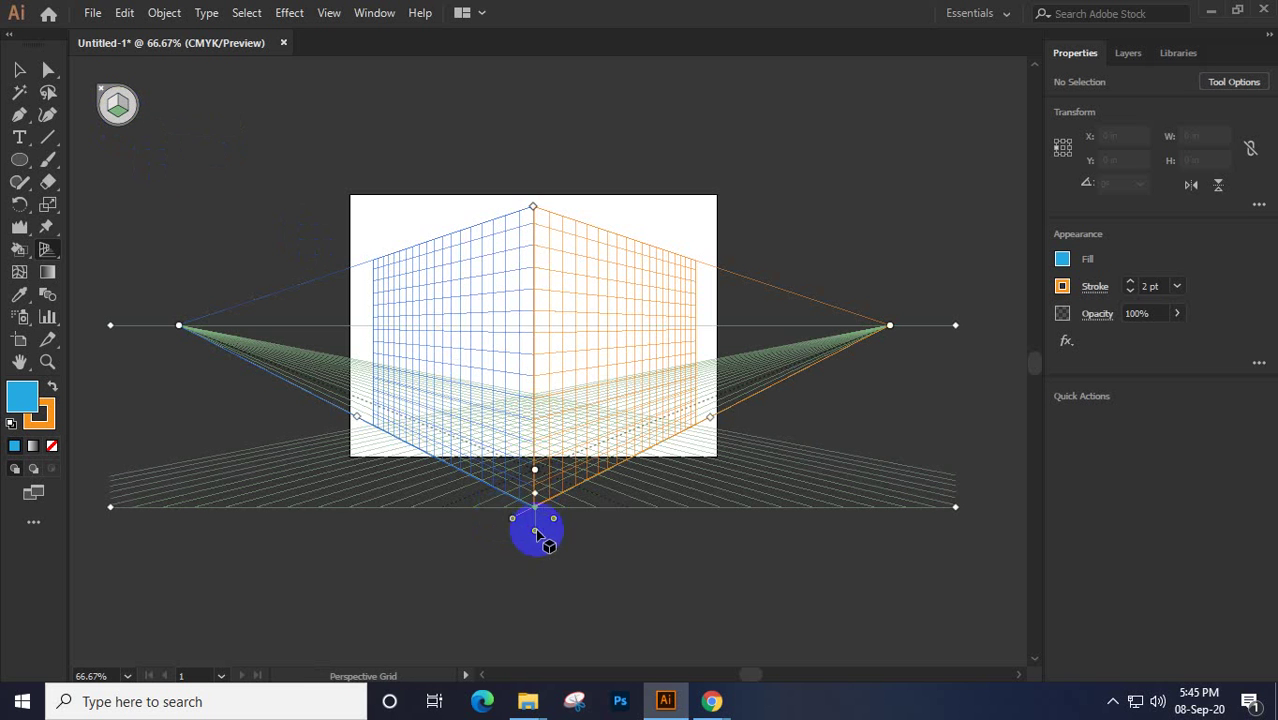
{"action": "mouse_move", "coordinate": [533, 494]}
{"action": "left_mouse_down"}
{"action": "mouse_move", "coordinate": [536, 443]}
{"action": "mouse_move", "coordinate": [534, 495]}
{"action": "left_mouse_up"}
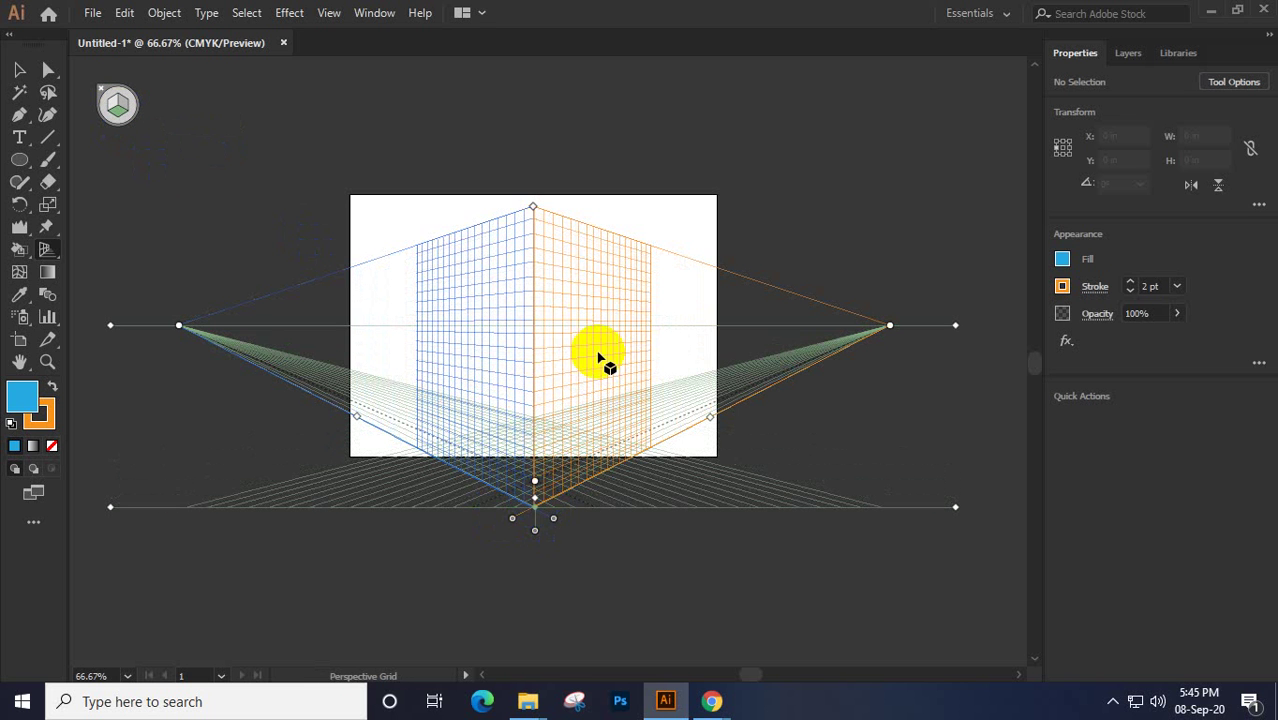
{"action": "left_click", "coordinate": [19, 70]}
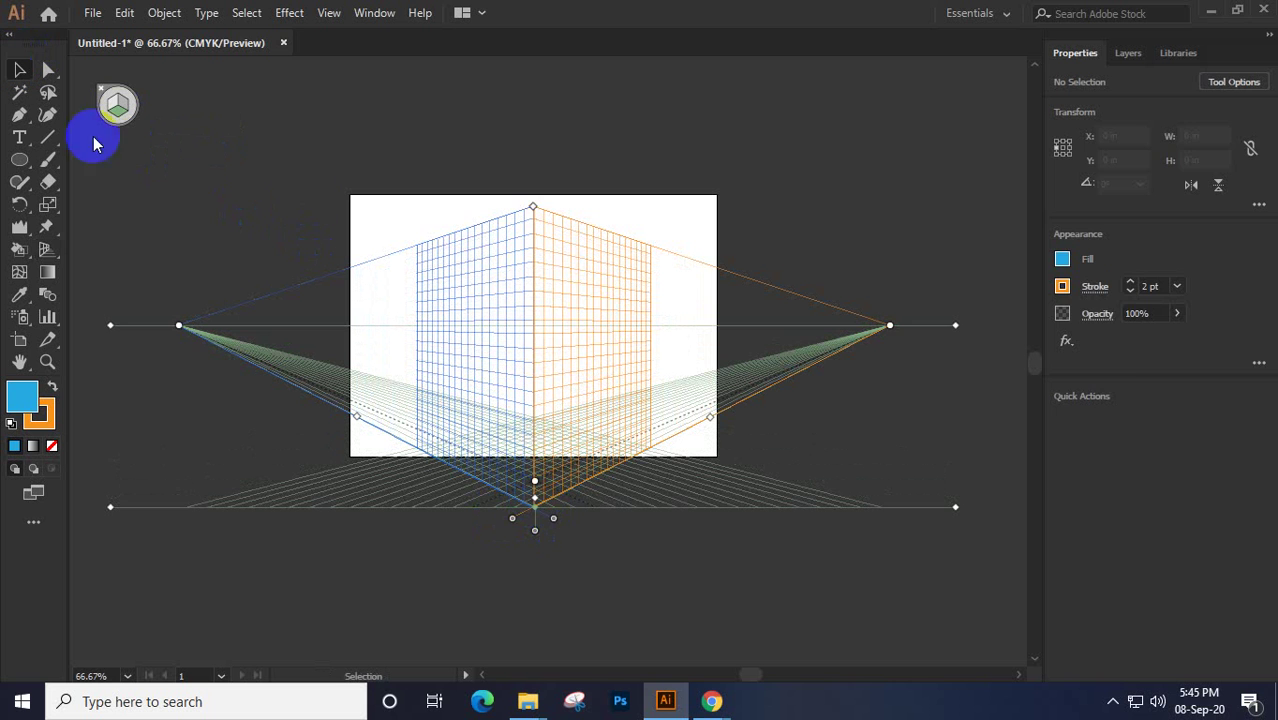
{"action": "left_click", "coordinate": [740, 174]}
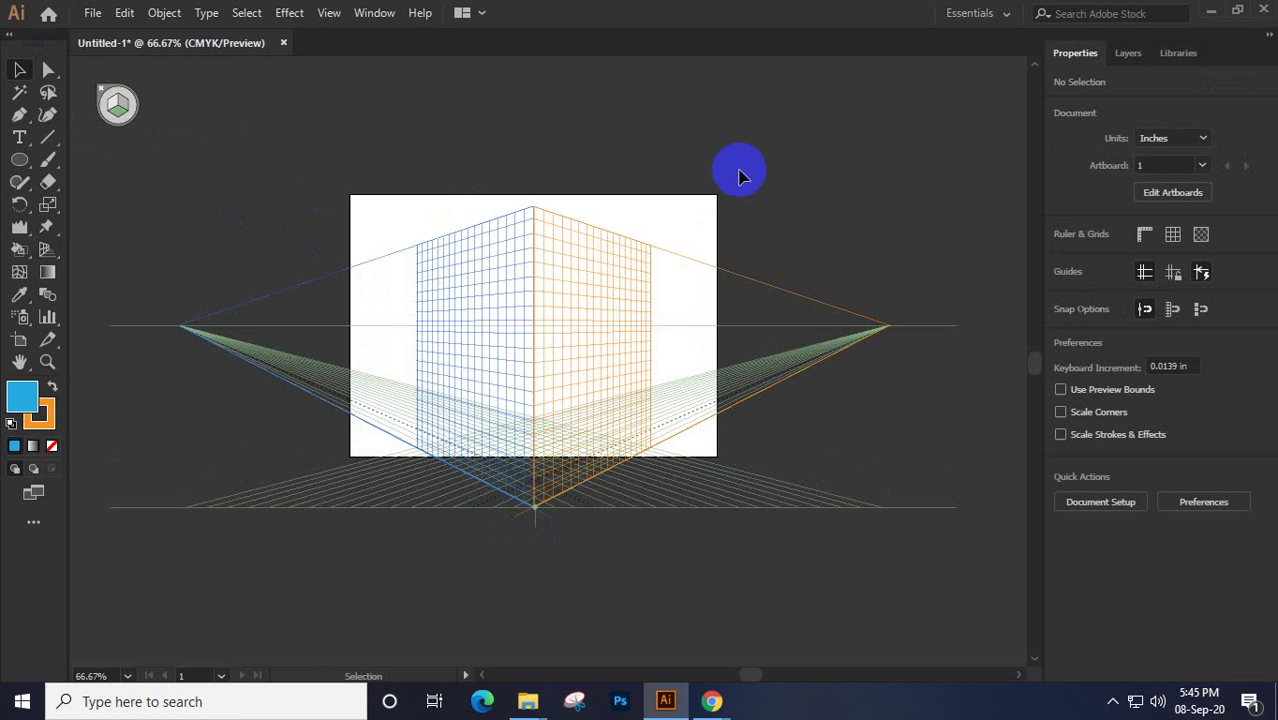
{"action": "left_click_drag", "start_coordinate": [541, 321], "coordinate": [543, 290]}
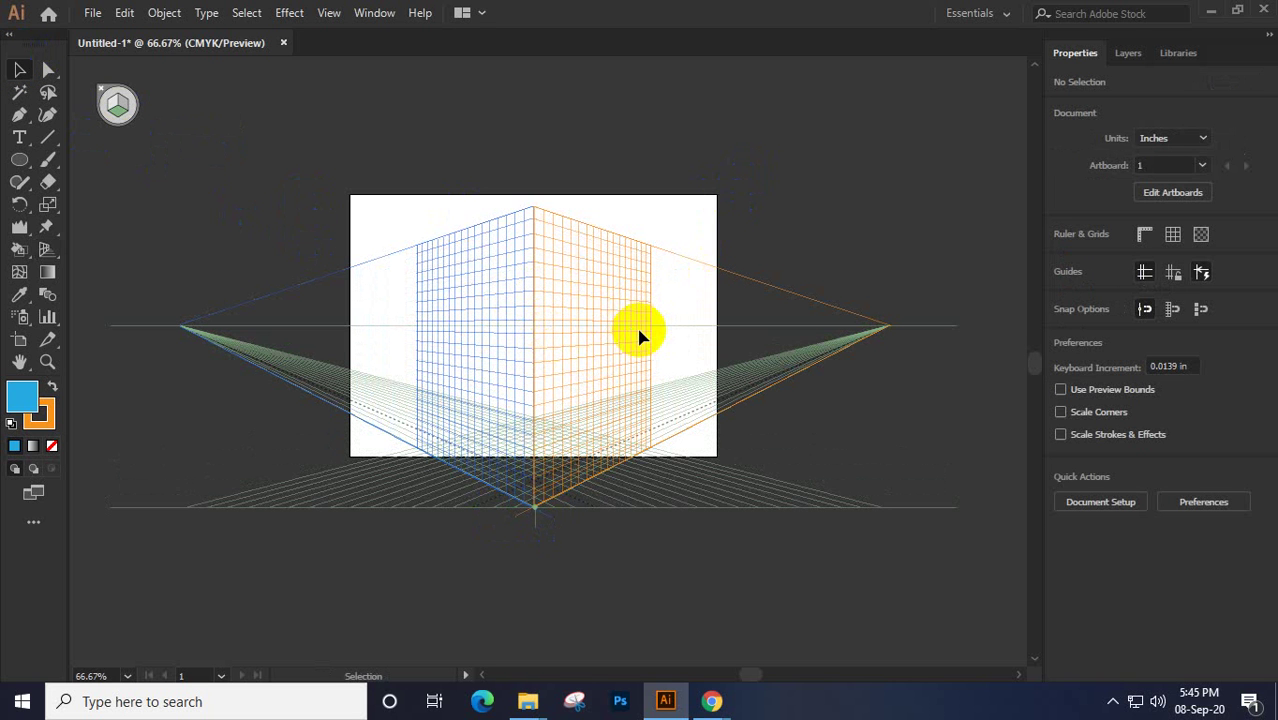
{"action": "left_click", "coordinate": [668, 181]}
{"action": "left_click", "coordinate": [529, 458]}
{"action": "left_click", "coordinate": [535, 478]}
{"action": "left_click", "coordinate": [559, 460]}
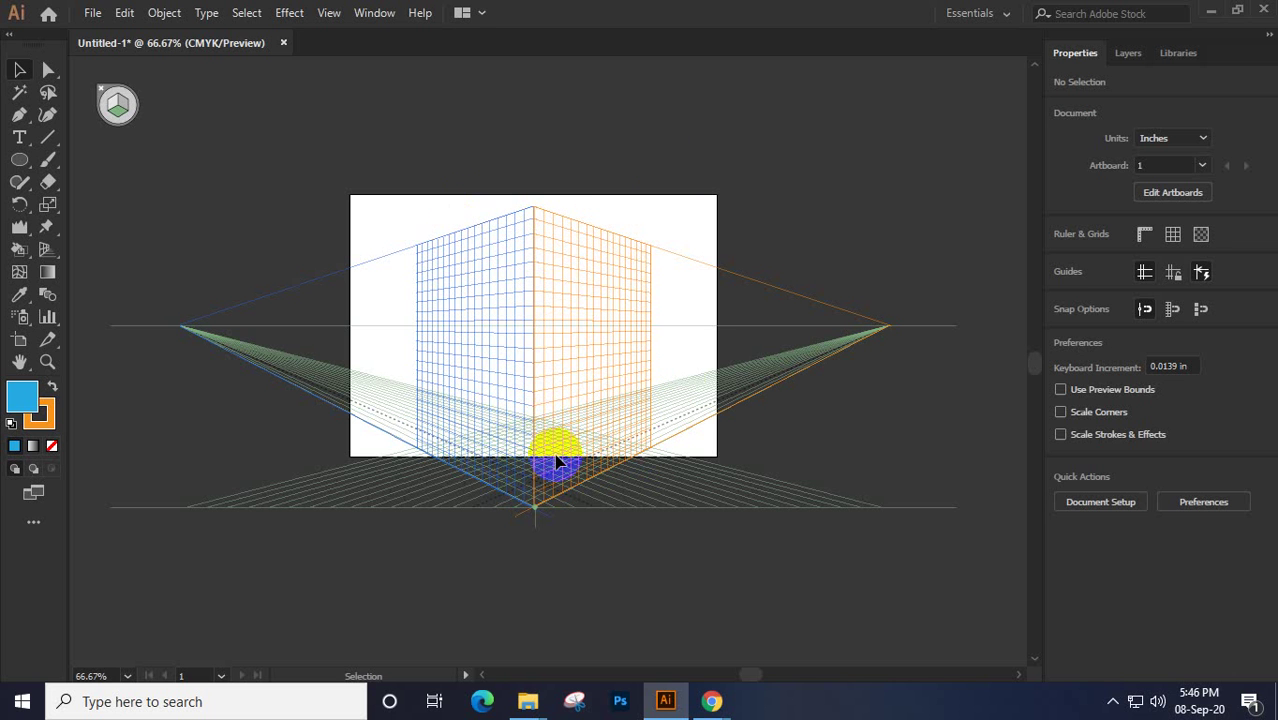
{"action": "left_click", "coordinate": [14, 145]}
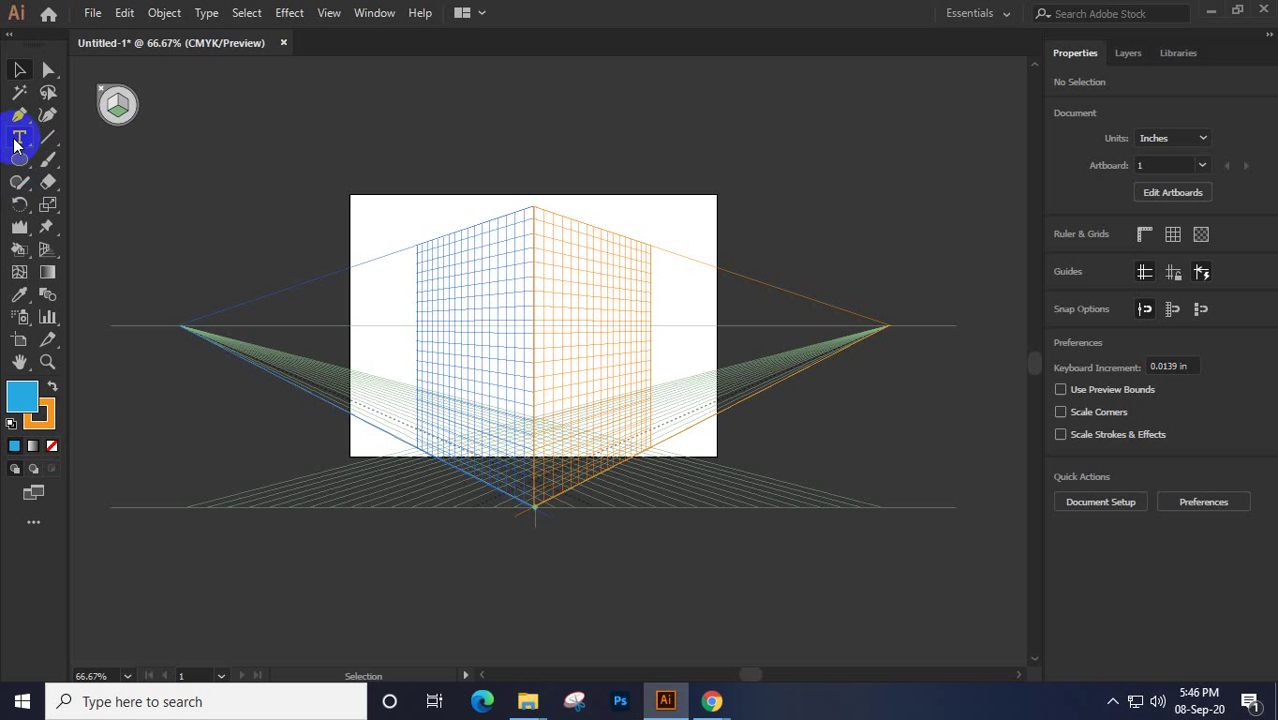
{"action": "left_click", "coordinate": [475, 472]}
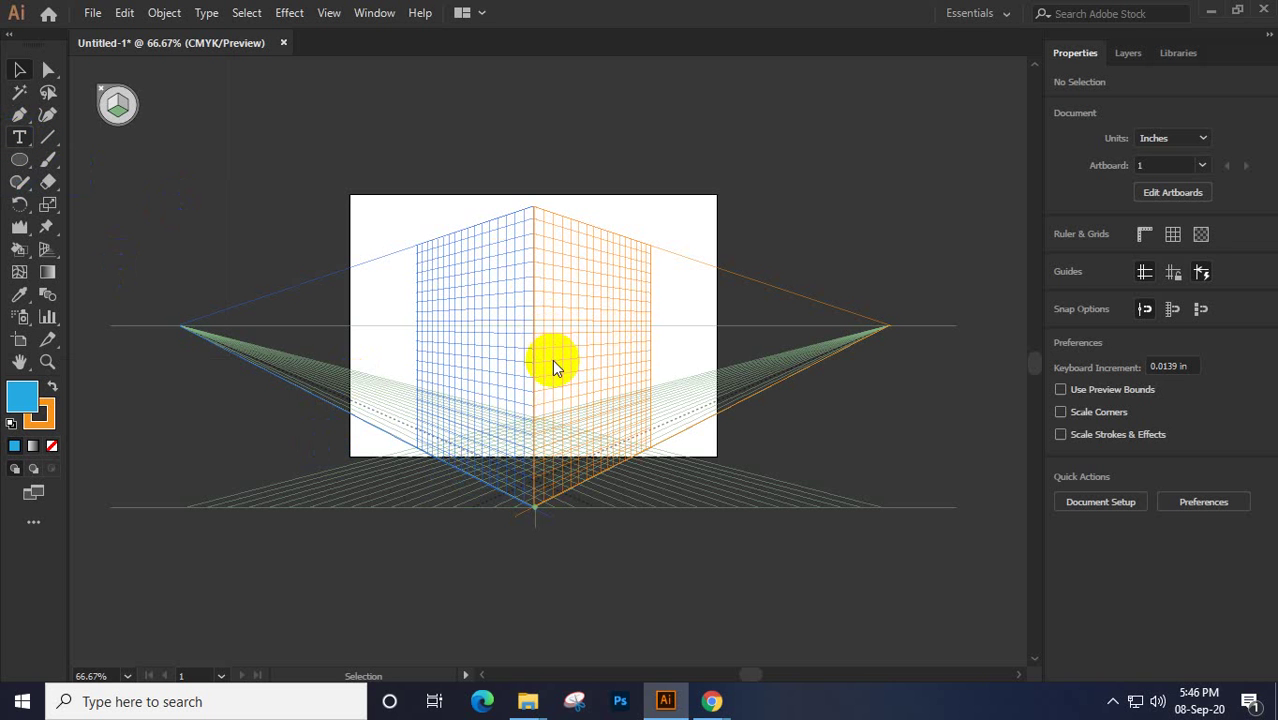
{"action": "left_click", "coordinate": [576, 343]}
{"action": "scroll", "coordinate": [545, 371], "scroll_direction": "up", "scroll_amount": 4}
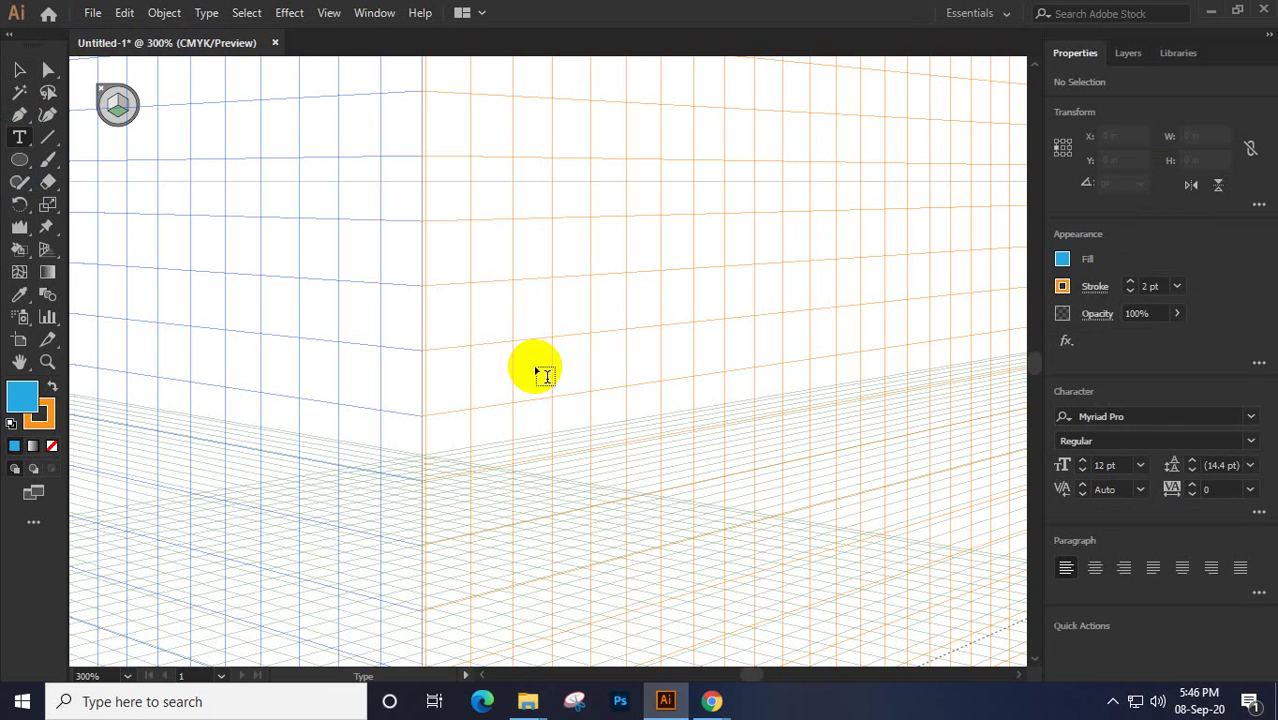
{"action": "left_click", "coordinate": [424, 388]}
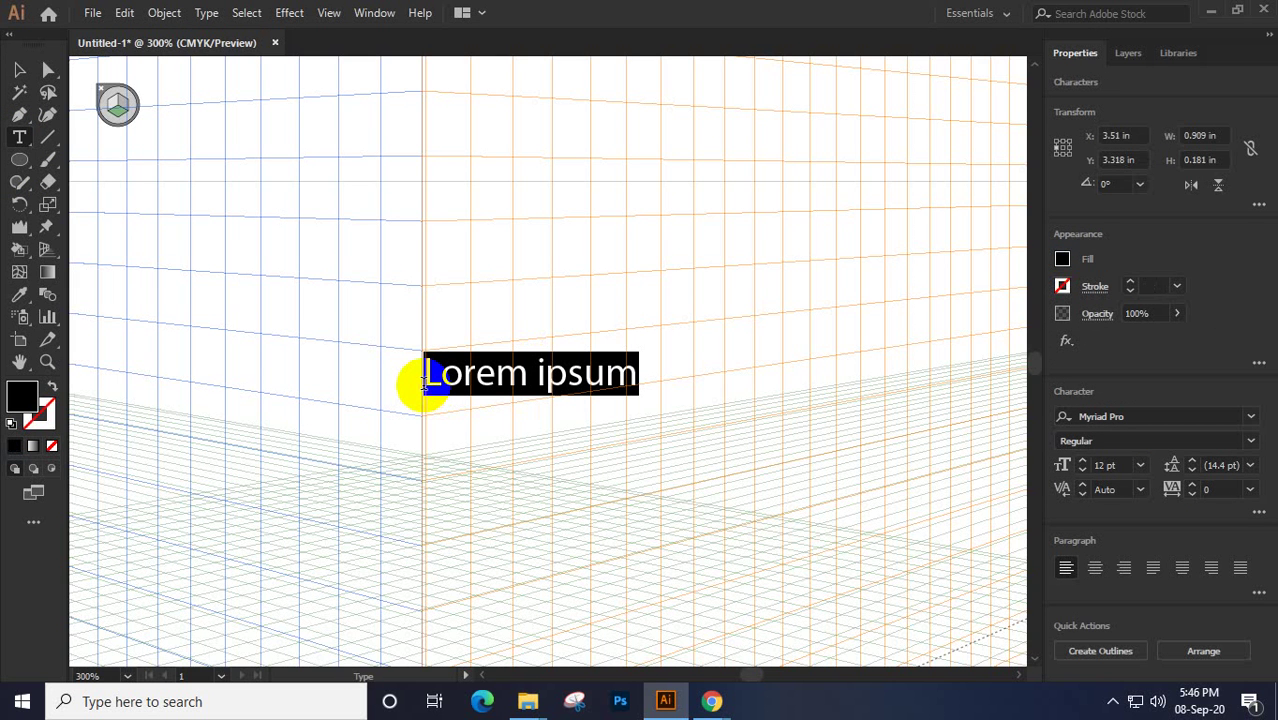
{"action": "type", "text": "Lor"}
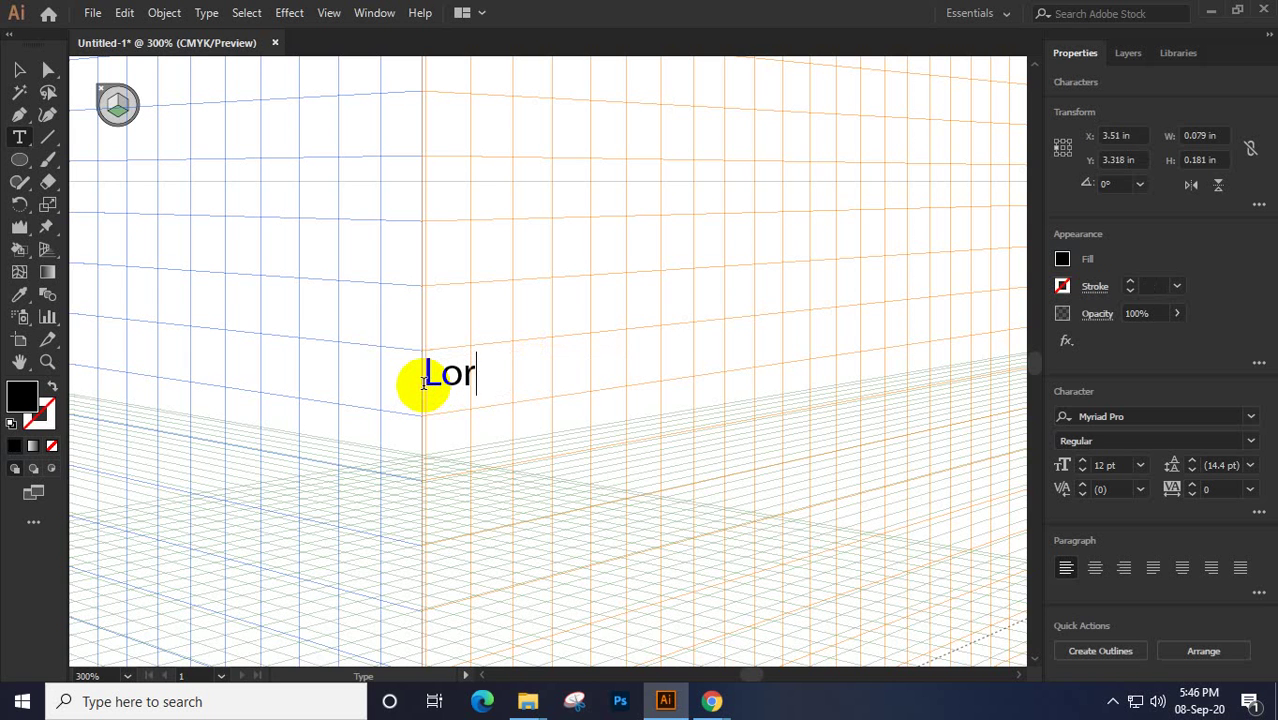
{"action": "type", "text": "em Ips"}
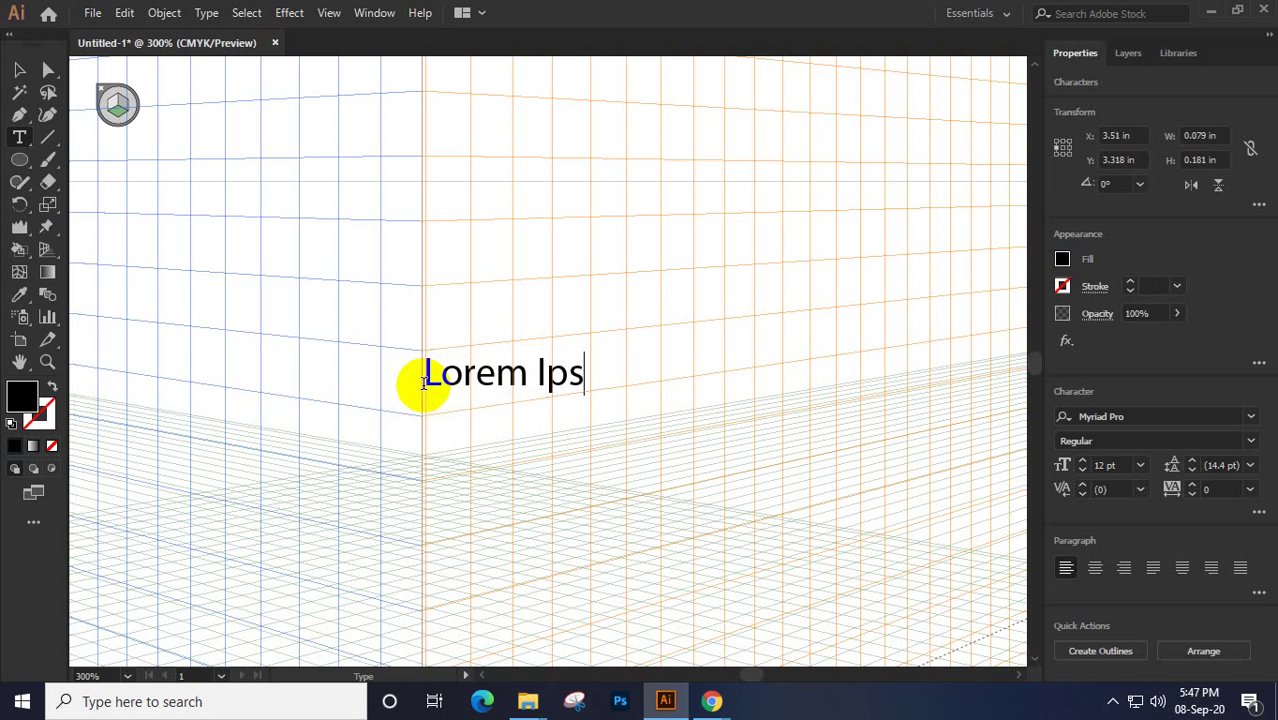
{"action": "type", "text": "um"}
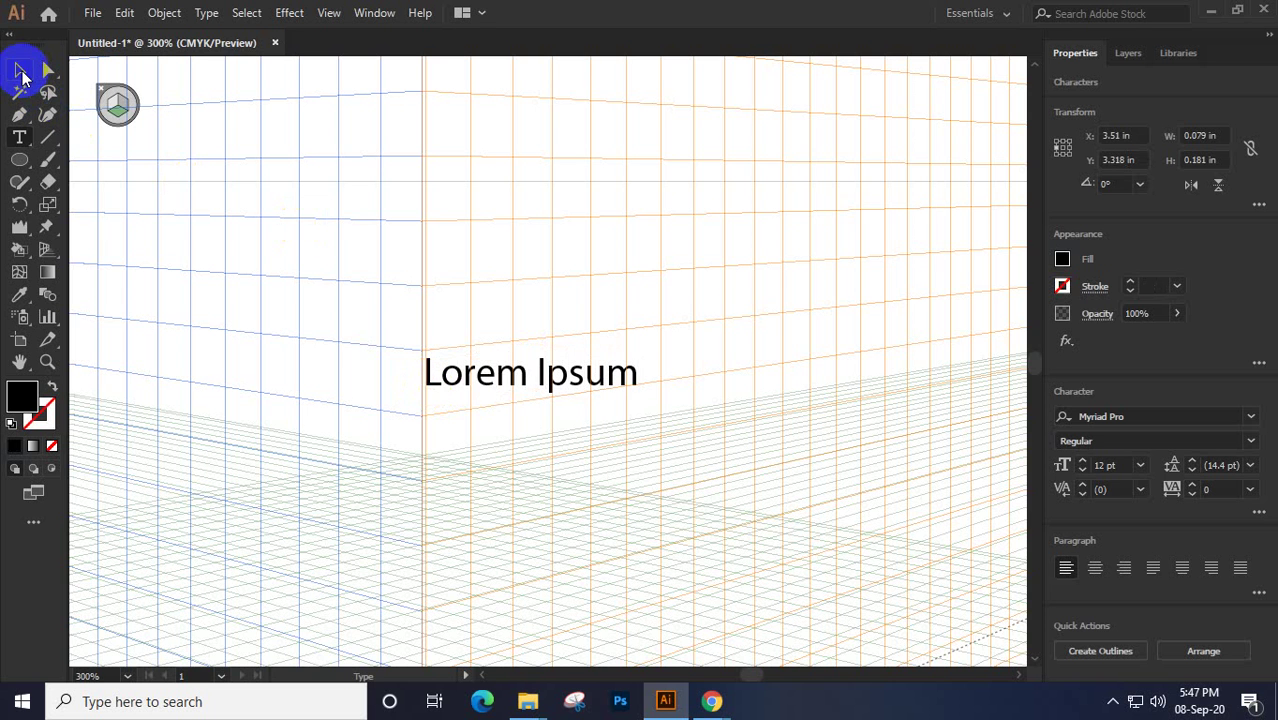
{"action": "left_click", "coordinate": [19, 69]}
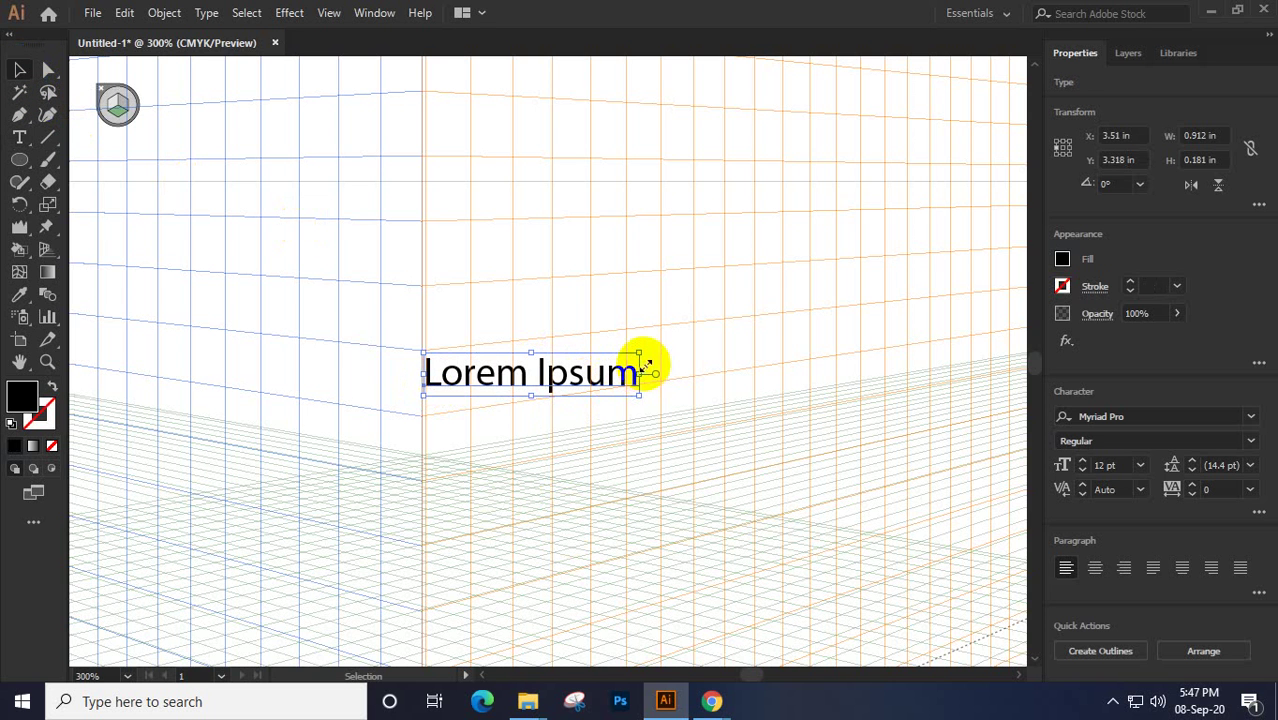
{"action": "left_click_drag", "start_coordinate": [640, 353], "coordinate": [764, 280]}
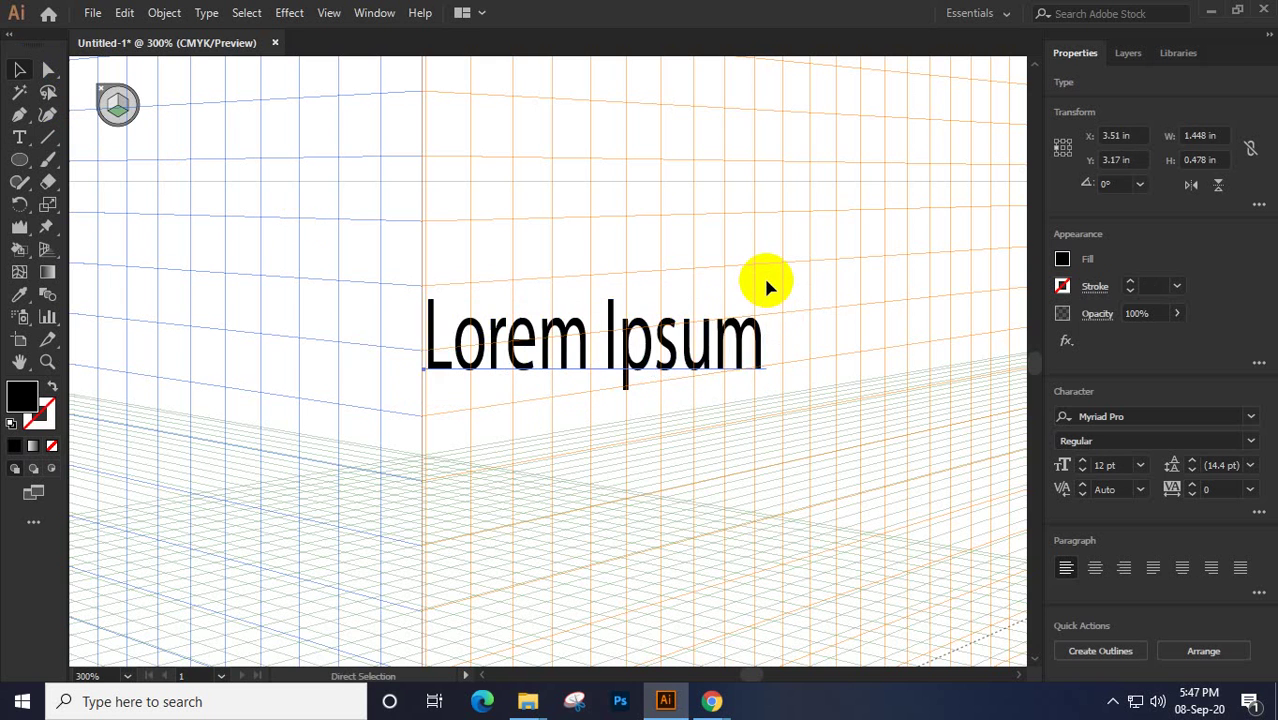
{"action": "key", "text": "ctrl+z"}
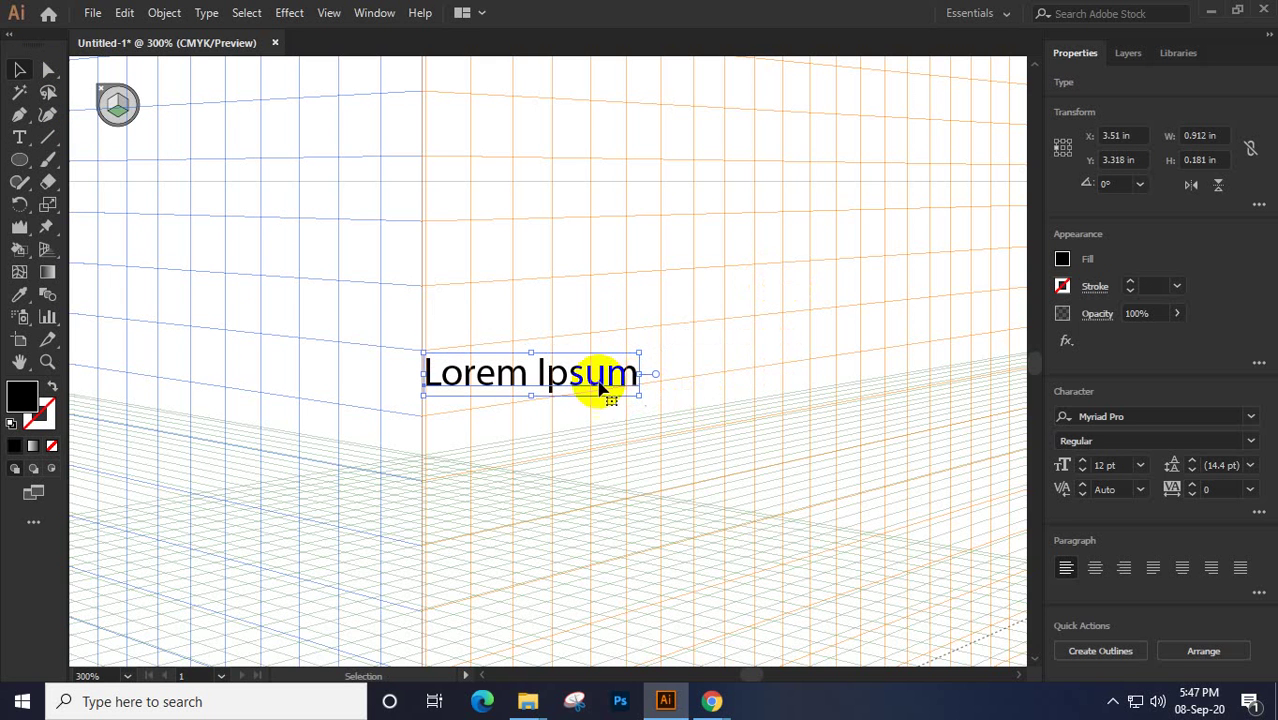
{"action": "left_click", "coordinate": [10, 240]}
{"action": "left_click_drag", "start_coordinate": [10, 240], "coordinate": [46, 250]}
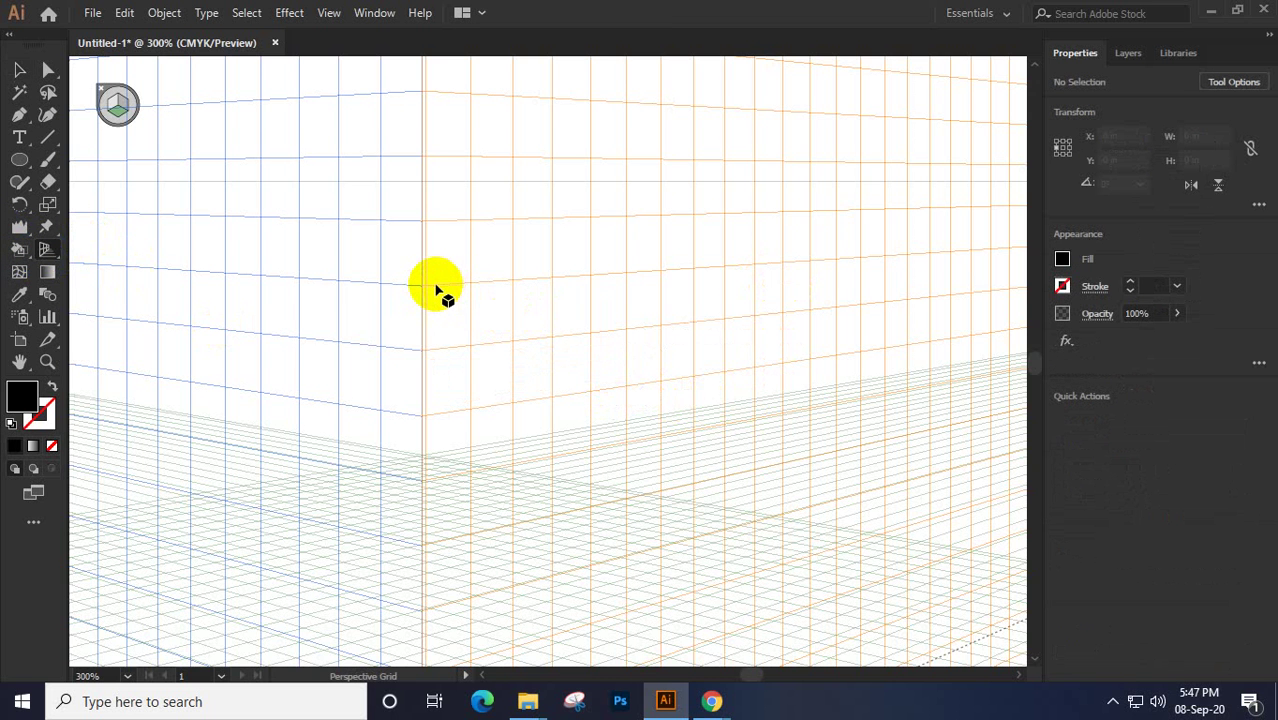
At 100% zoom, draw a black rectangle on the Right Grid plane of the perspective grid
{"action": "key", "text": "ctrl+1"}
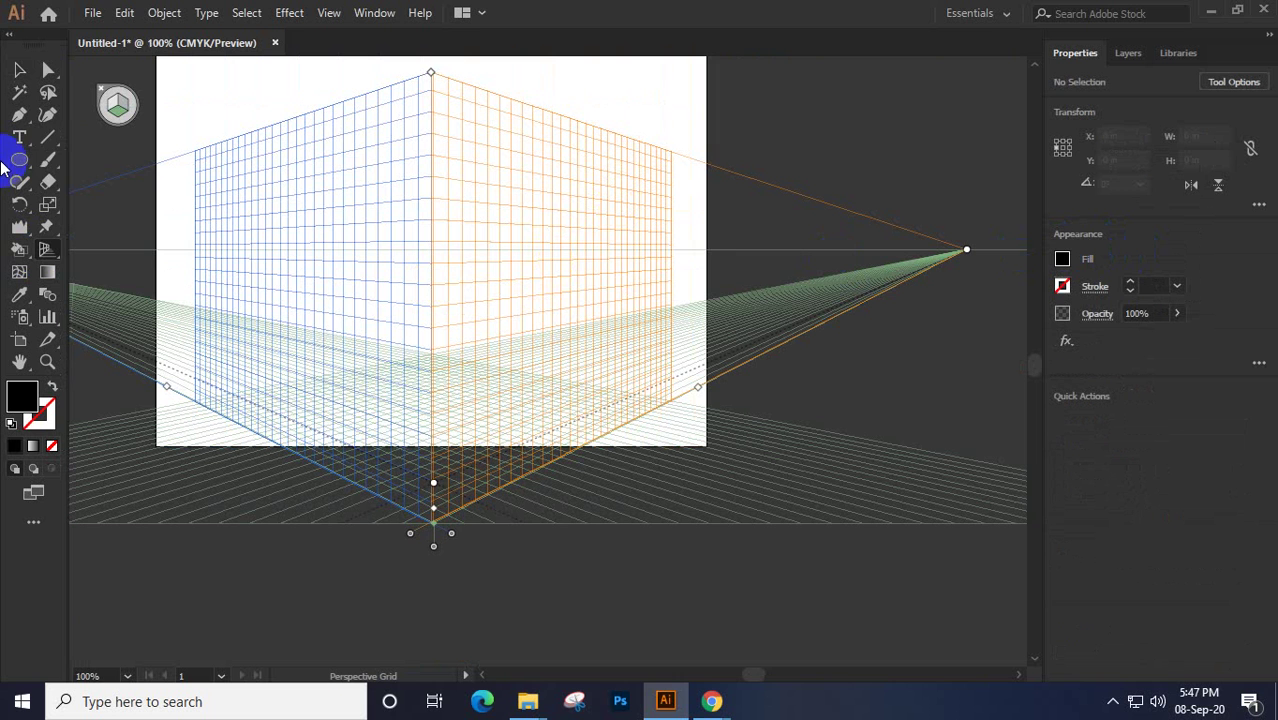
{"action": "left_click", "coordinate": [21, 160]}
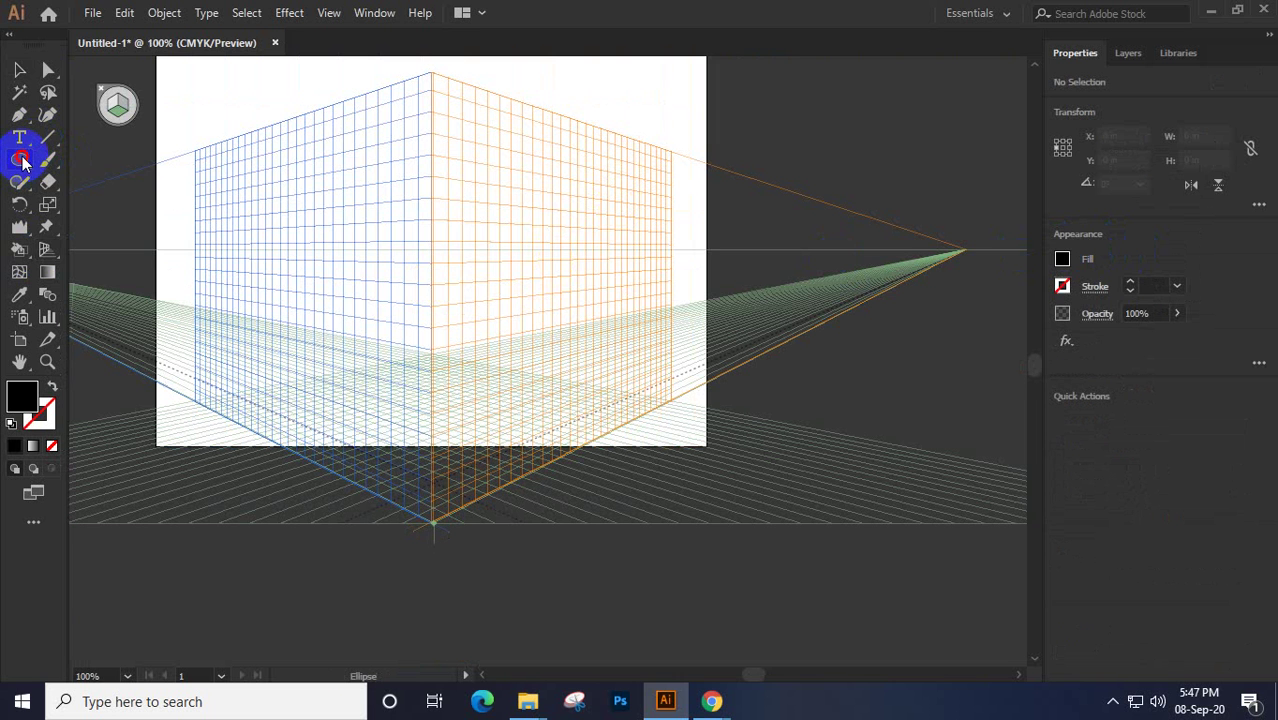
{"action": "left_click", "coordinate": [110, 158]}
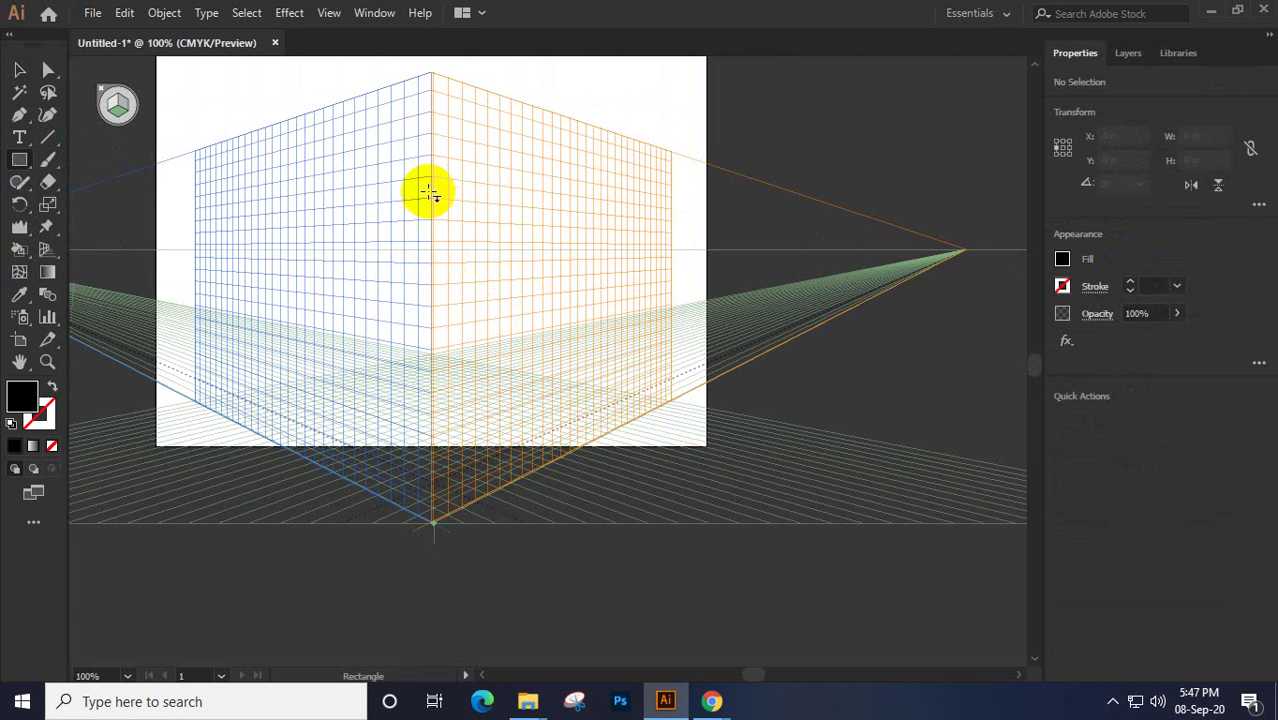
{"action": "left_click_drag", "start_coordinate": [432, 173], "coordinate": [454, 221]}
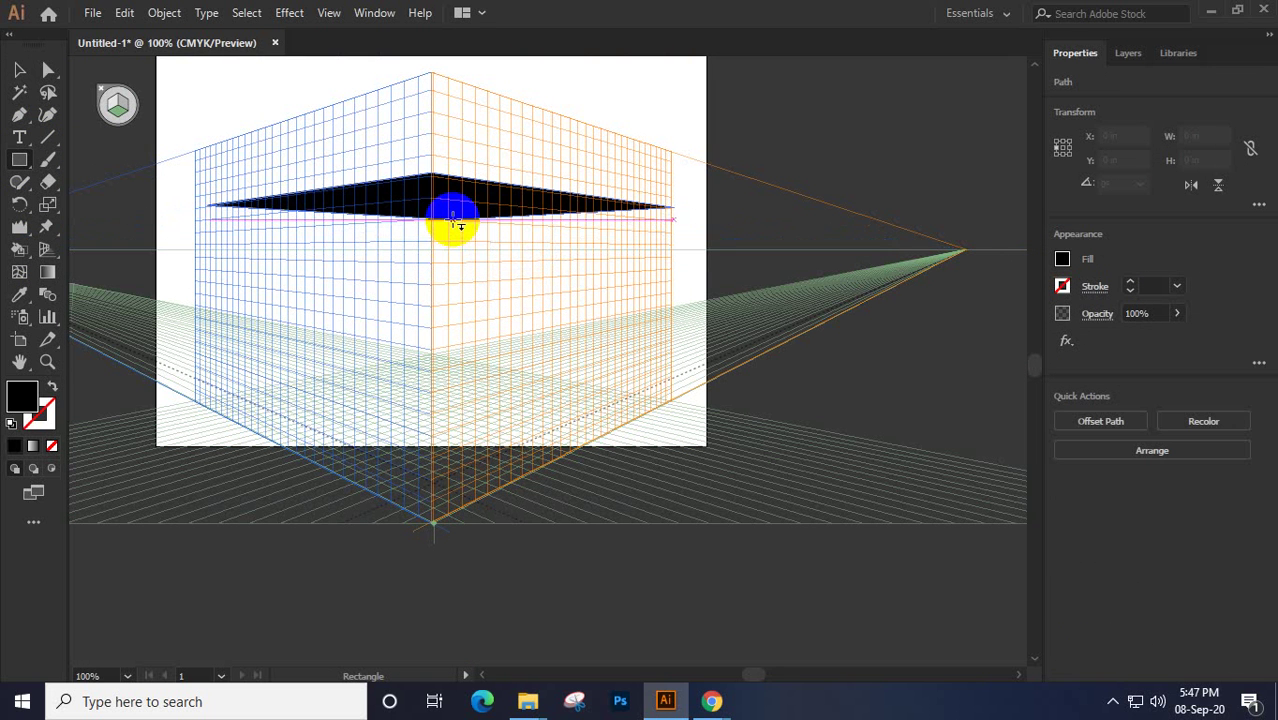
{"action": "key", "text": "ctrl+z"}
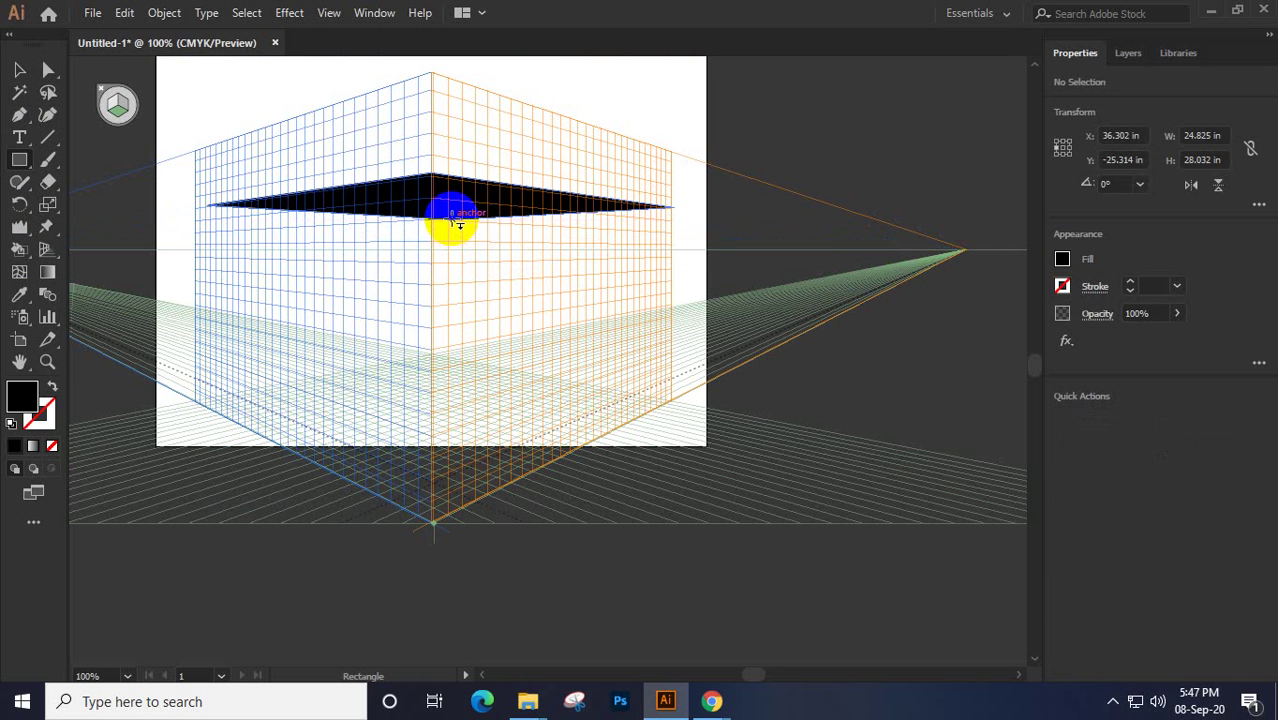
{"action": "left_click", "coordinate": [118, 110]}
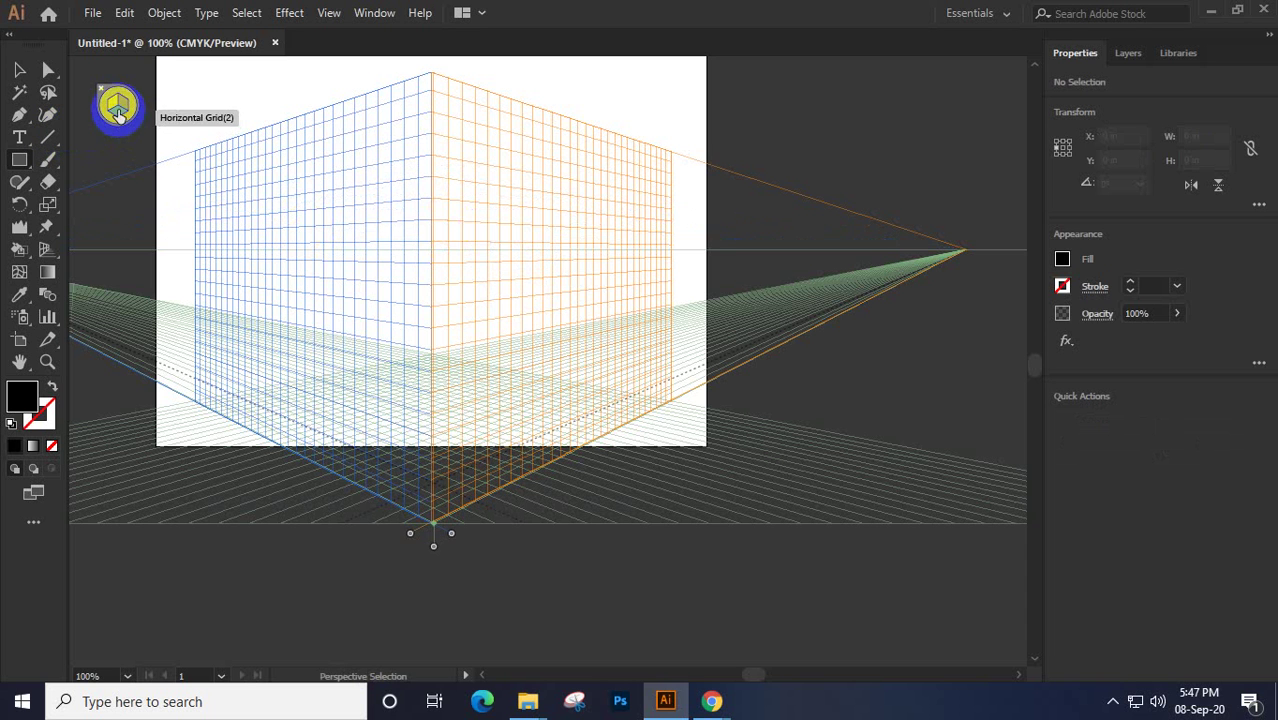
{"action": "left_click", "coordinate": [124, 108]}
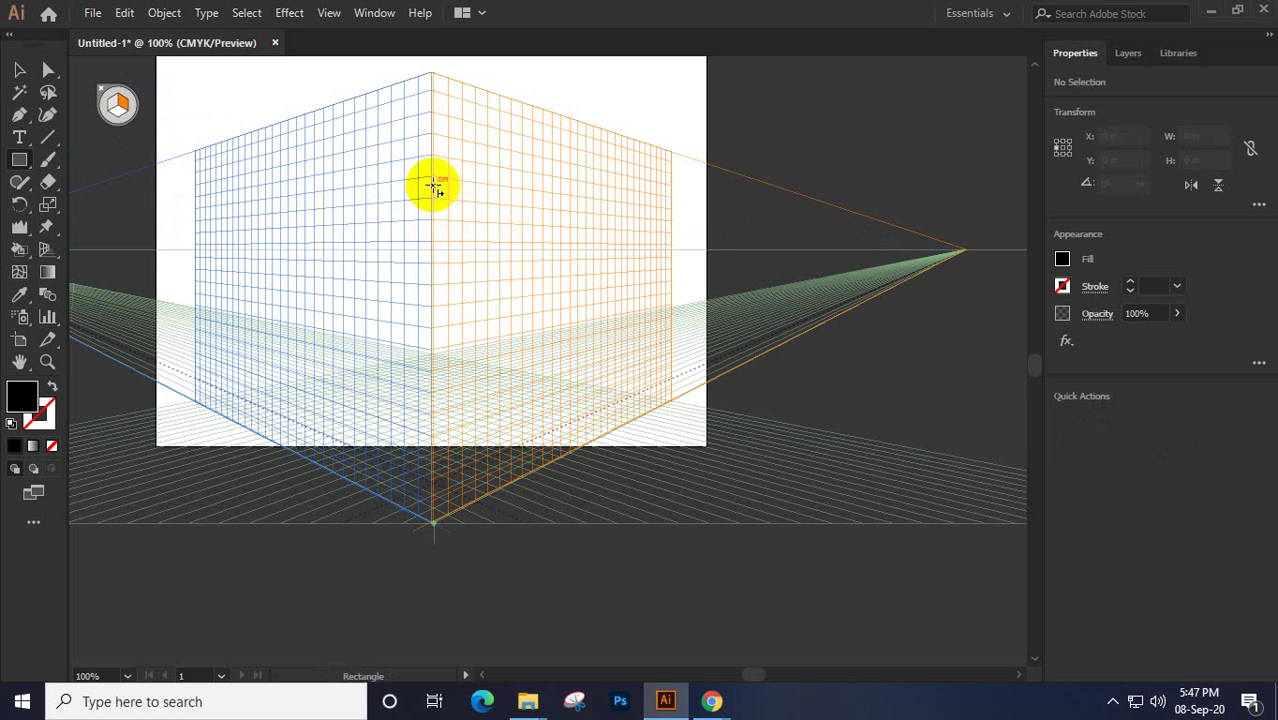
{"action": "left_click_drag", "start_coordinate": [431, 177], "coordinate": [545, 364]}
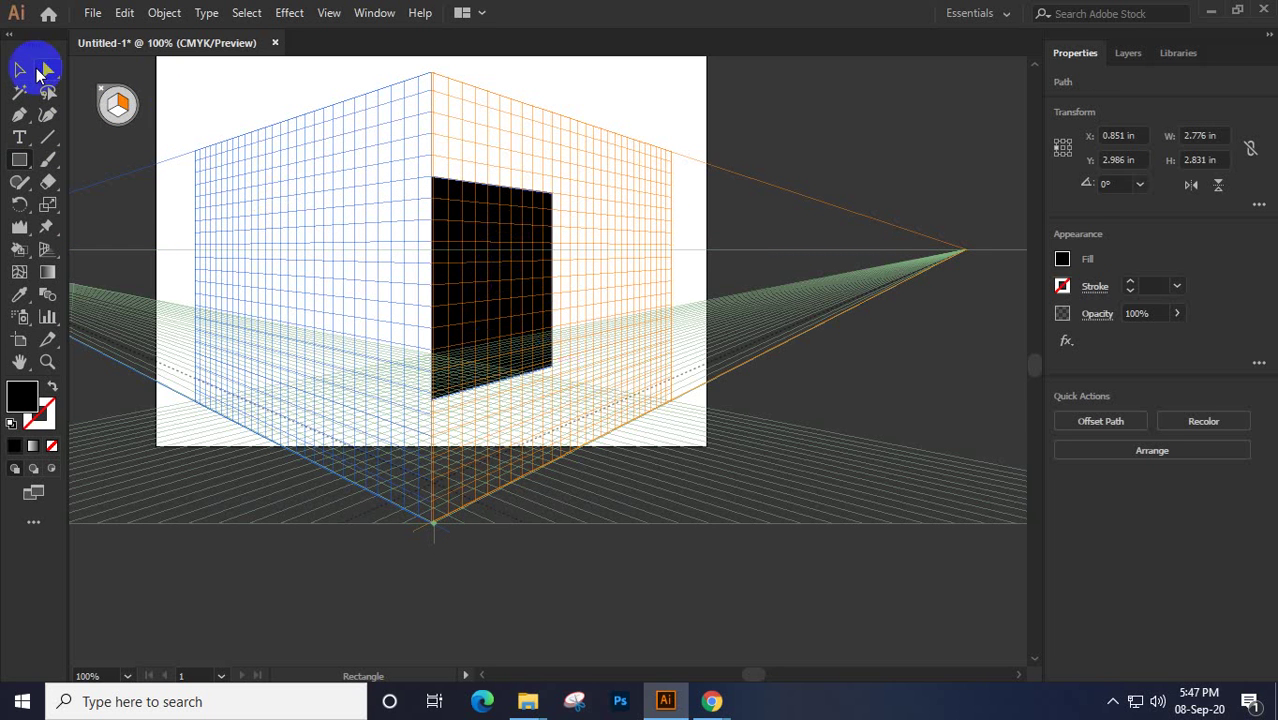
Draw a tall narrow block at the facade's right and small squares along its top edge
{"action": "left_click", "coordinate": [47, 70]}
{"action": "left_click", "coordinate": [471, 160]}
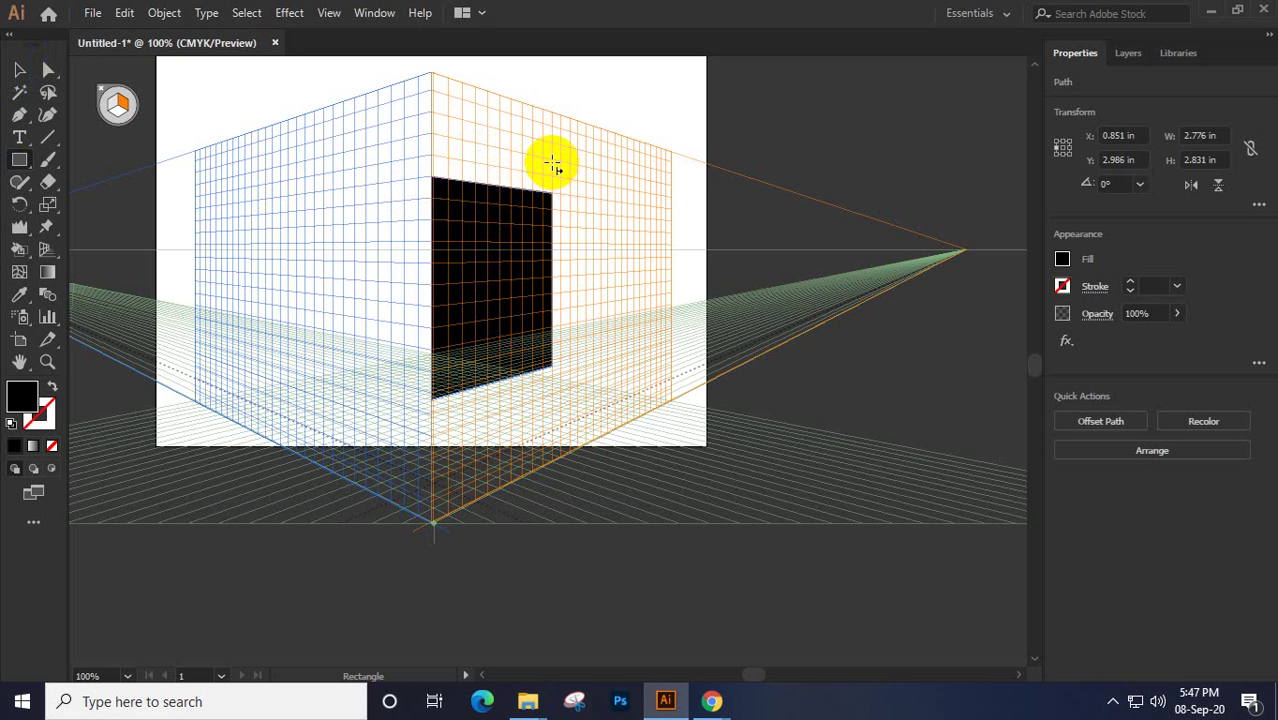
{"action": "left_click_drag", "start_coordinate": [553, 163], "coordinate": [594, 352]}
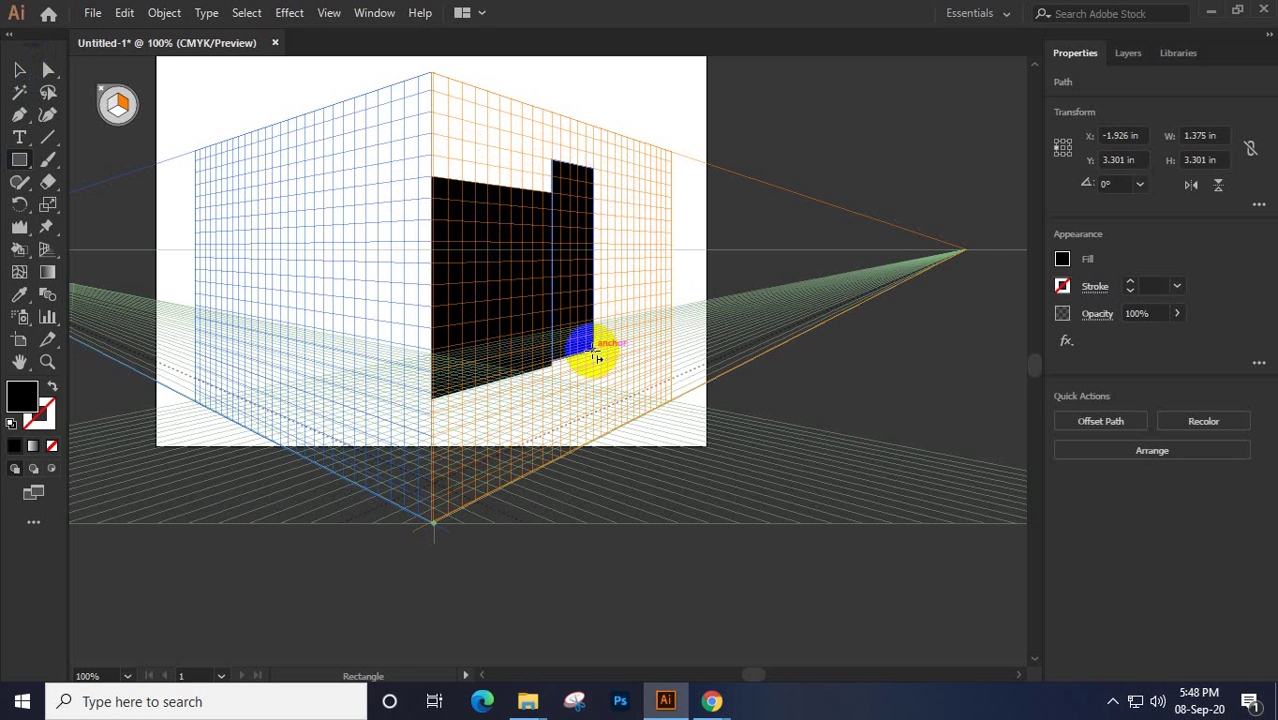
{"action": "key", "text": "ctrl+z"}
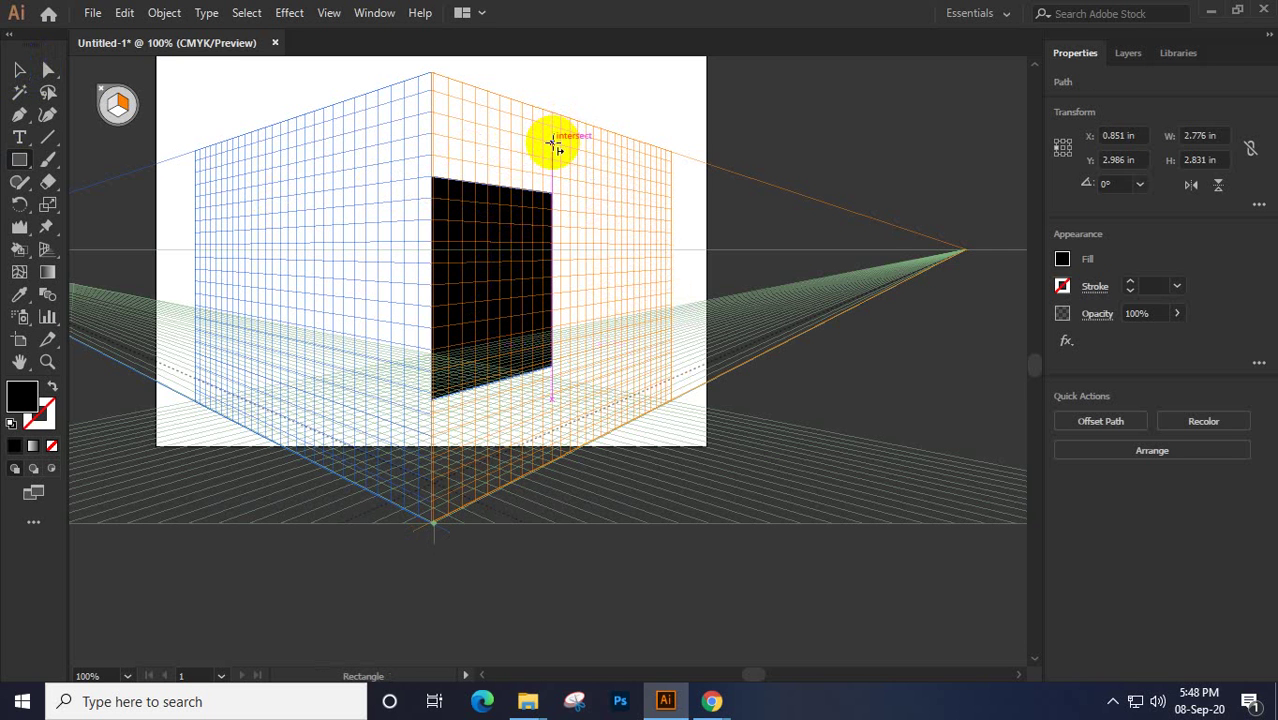
{"action": "left_click_drag", "start_coordinate": [553, 142], "coordinate": [582, 356]}
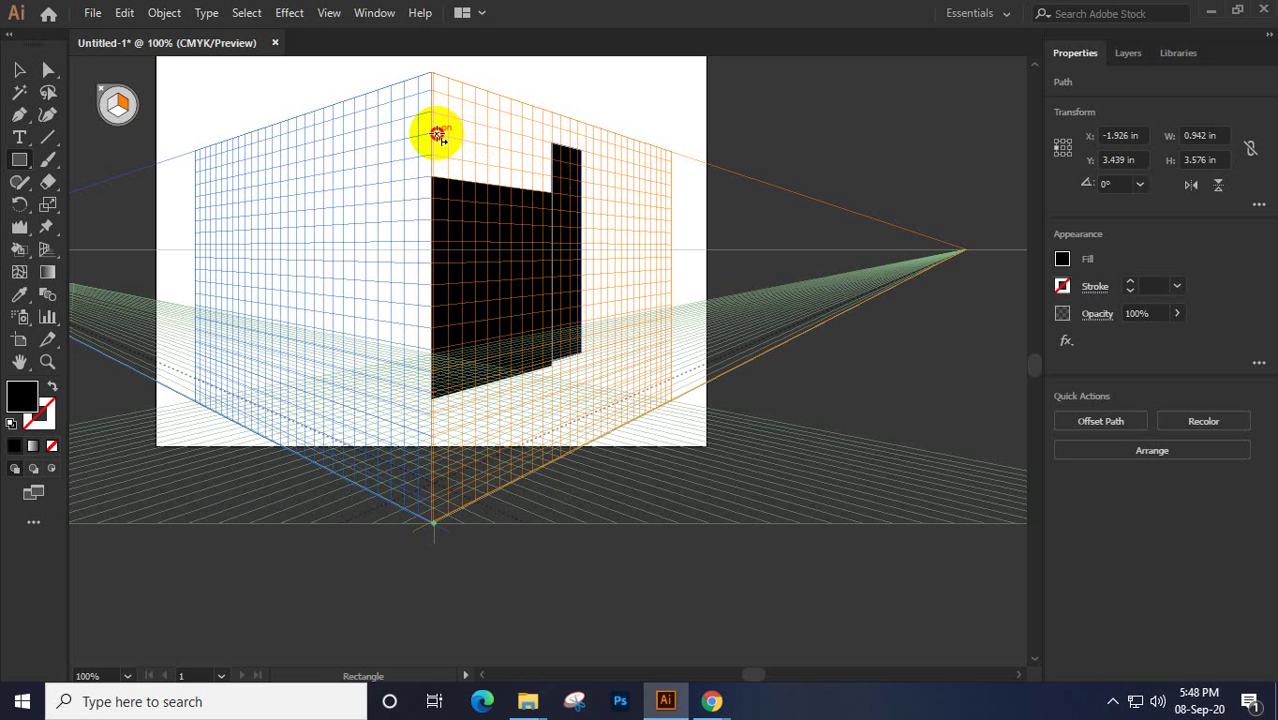
{"action": "left_click_drag", "start_coordinate": [438, 135], "coordinate": [502, 190]}
{"action": "mouse_move", "coordinate": [515, 163]}
{"action": "left_mouse_down"}
{"action": "mouse_move", "coordinate": [522, 143]}
{"action": "mouse_move", "coordinate": [508, 151]}
{"action": "mouse_move", "coordinate": [536, 197]}
{"action": "mouse_move", "coordinate": [520, 200]}
{"action": "mouse_move", "coordinate": [510, 285]}
{"action": "left_mouse_up"}
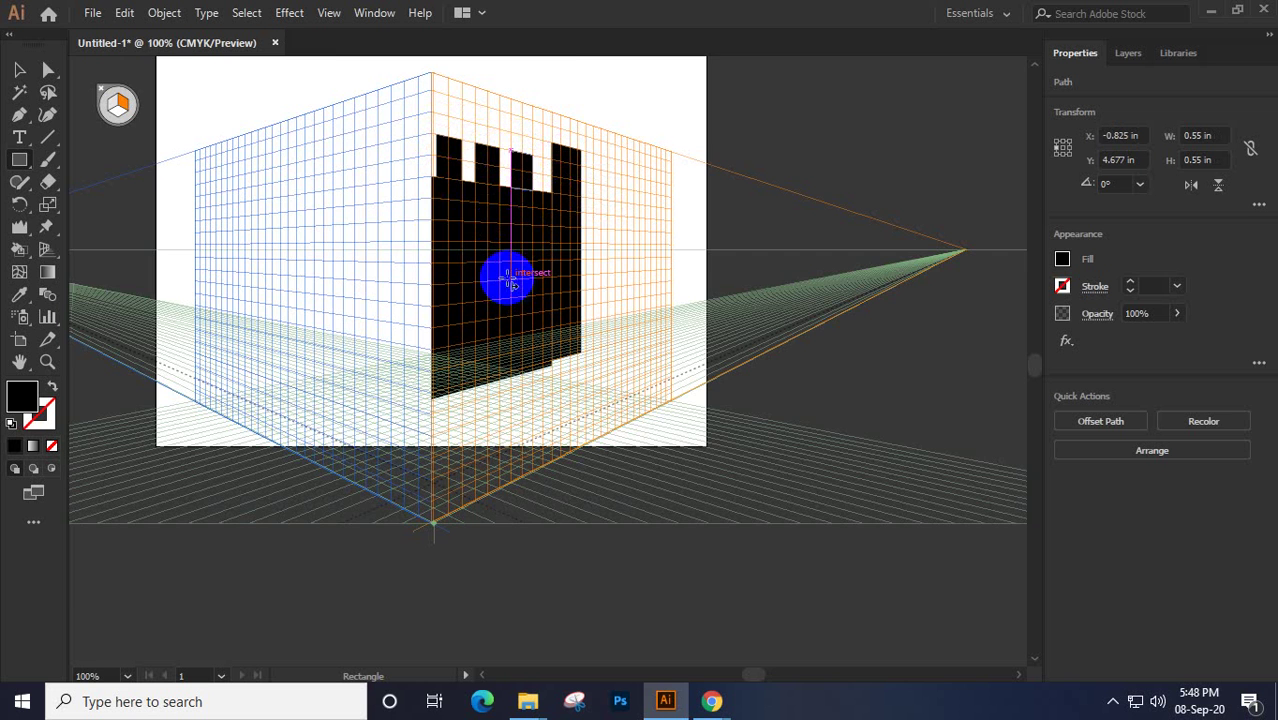
Draw a small window rectangle on the black facade just below the battlements
{"action": "scroll", "coordinate": [511, 277], "scroll_direction": "up", "scroll_amount": 2}
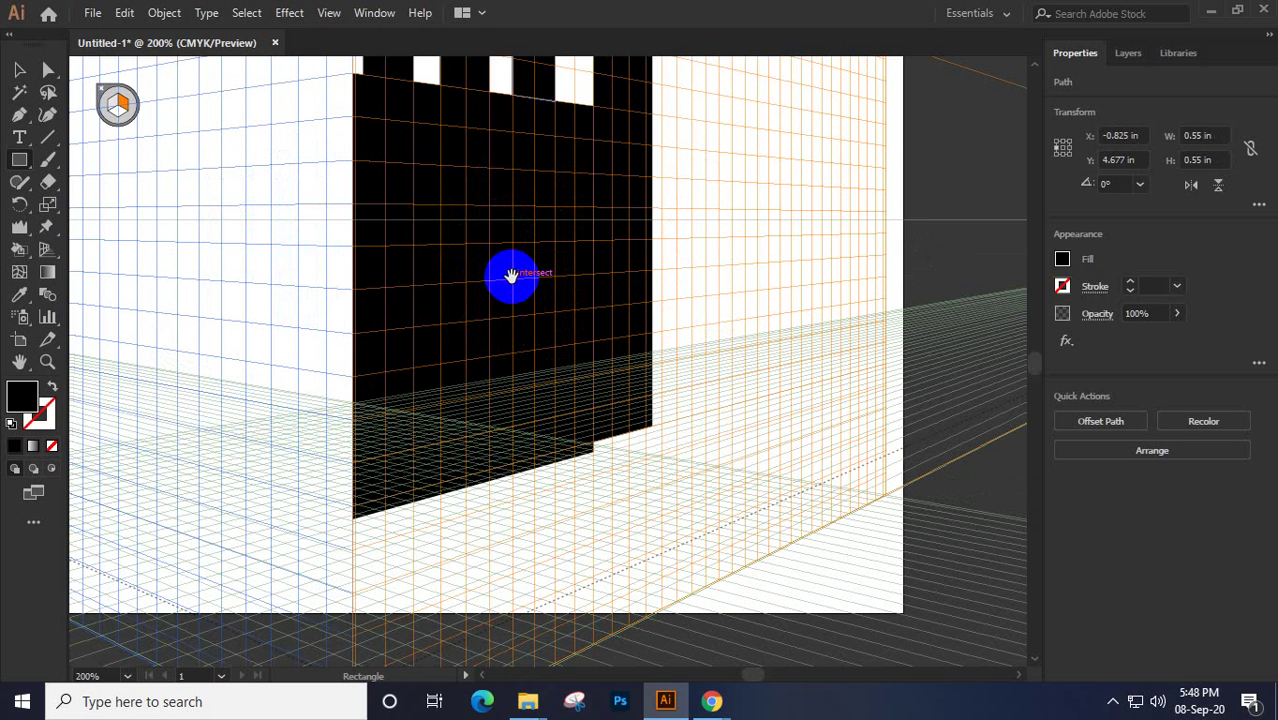
{"action": "left_click_drag", "start_coordinate": [508, 274], "coordinate": [511, 371]}
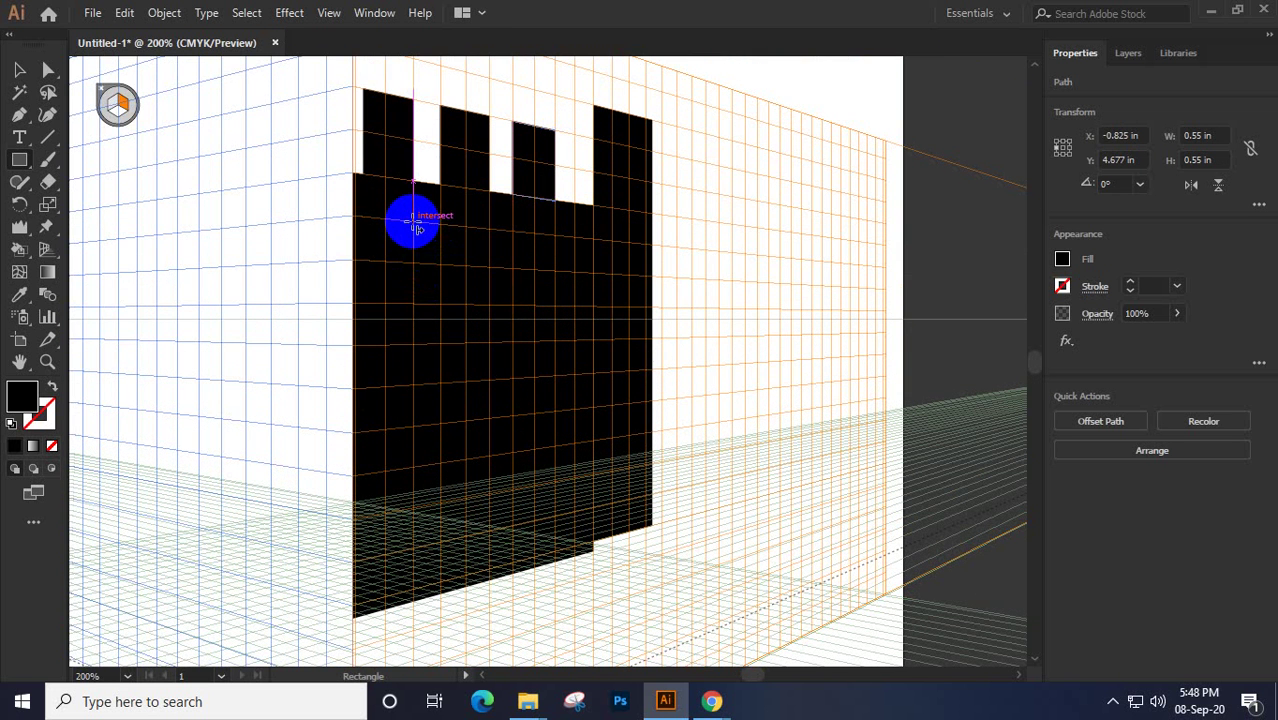
{"action": "left_click_drag", "start_coordinate": [386, 220], "coordinate": [440, 308]}
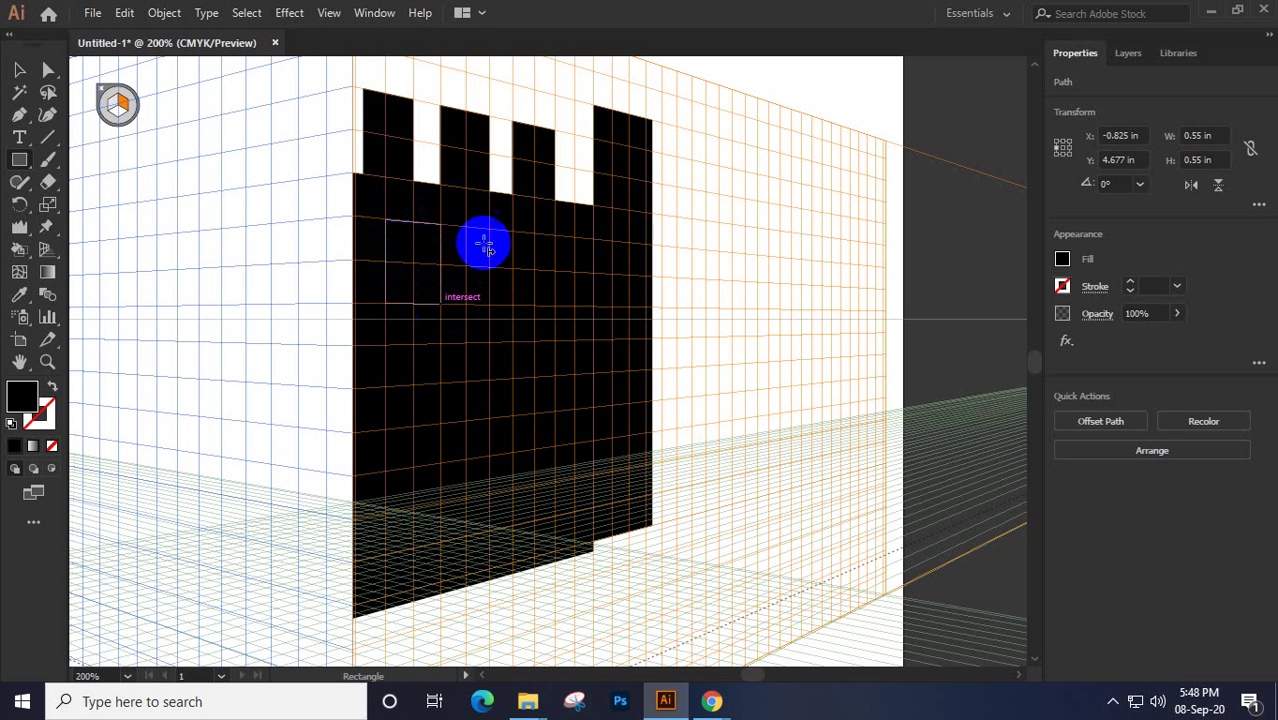
{"action": "left_click_drag", "start_coordinate": [466, 224], "coordinate": [512, 308]}
{"action": "key", "text": "shift+v"}
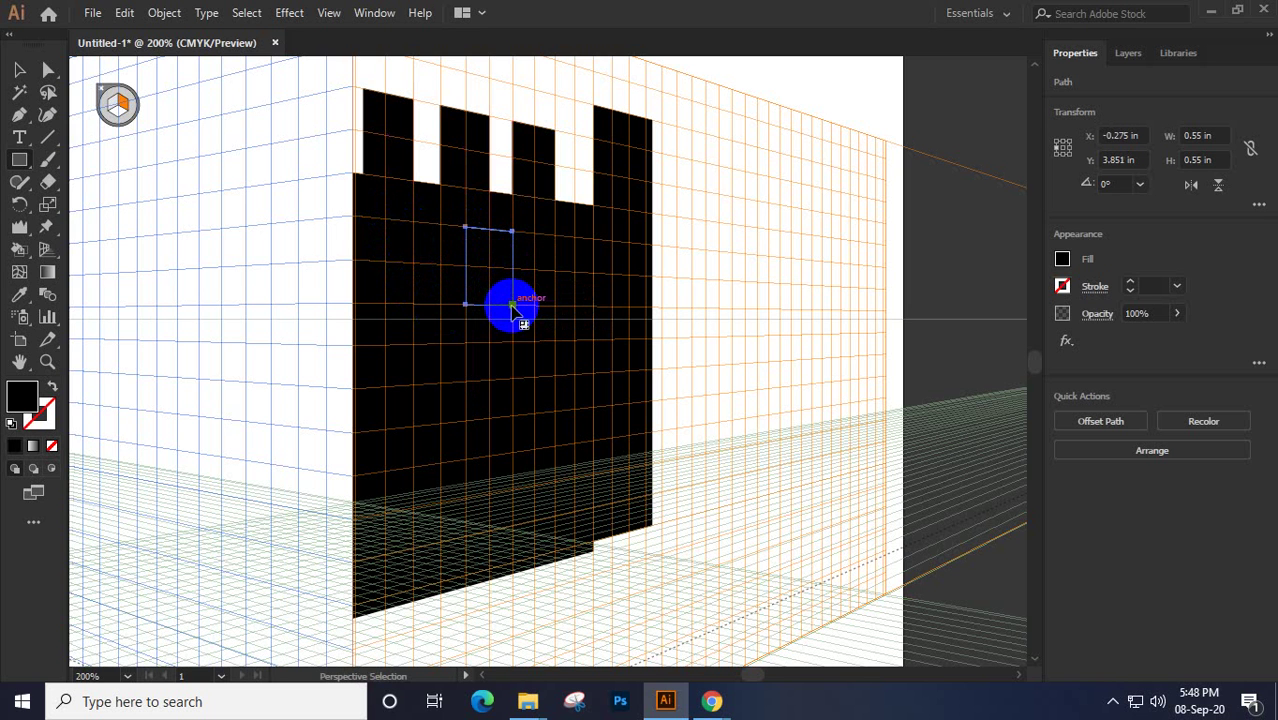
{"action": "left_click", "coordinate": [19, 68]}
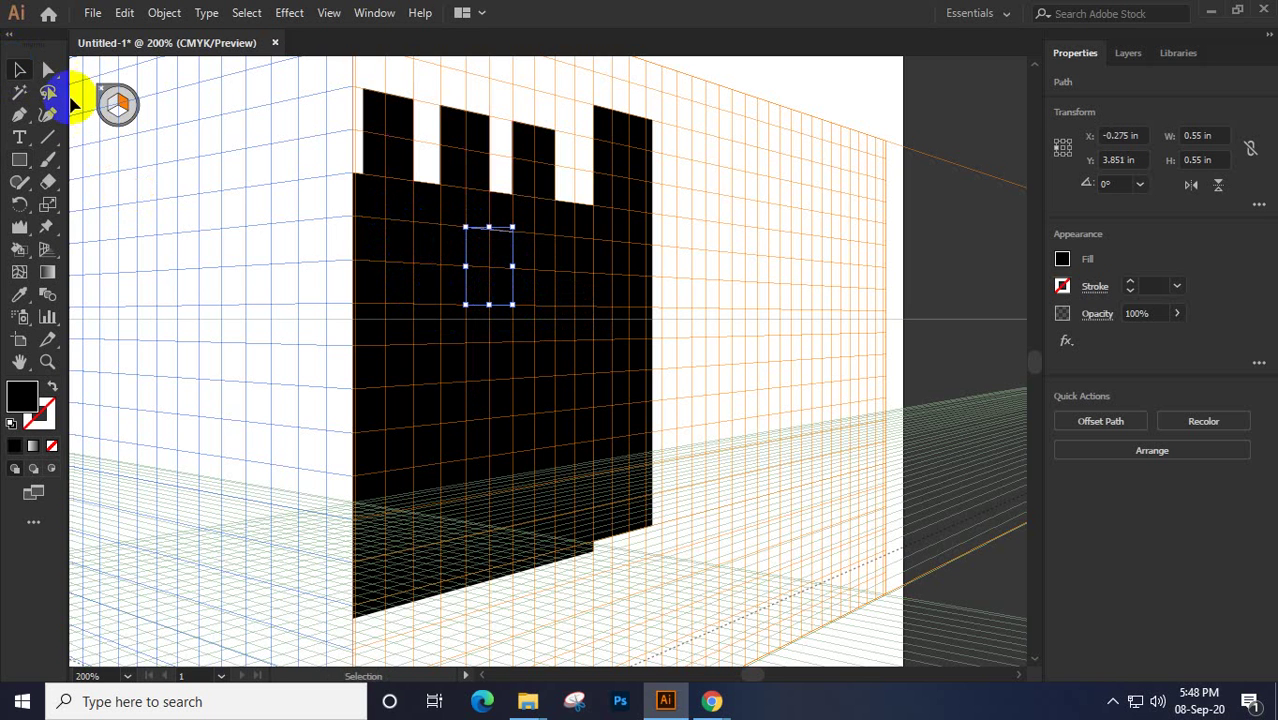
Place a second window rectangle to the left, beside the first one
{"action": "left_click_drag", "start_coordinate": [480, 252], "coordinate": [399, 252]}
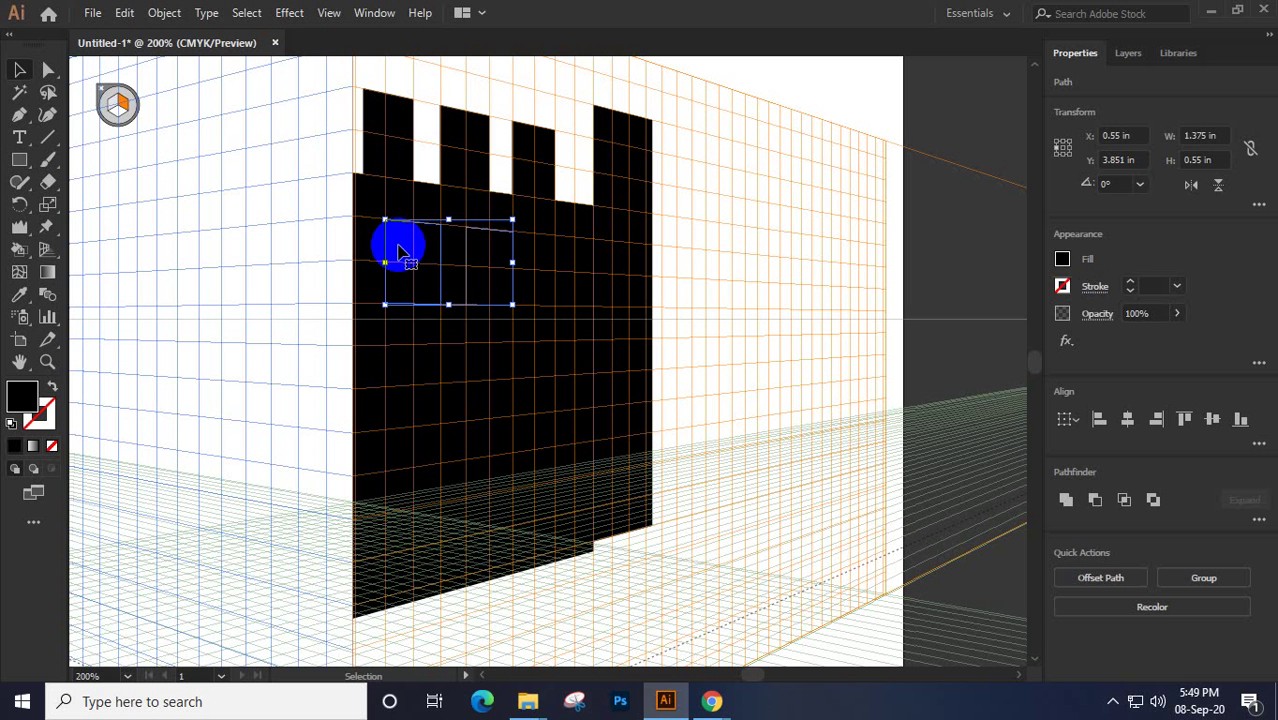
{"action": "left_click", "coordinate": [1108, 708]}
{"action": "left_click", "coordinate": [1107, 670]}
{"action": "left_click", "coordinate": [665, 701]}
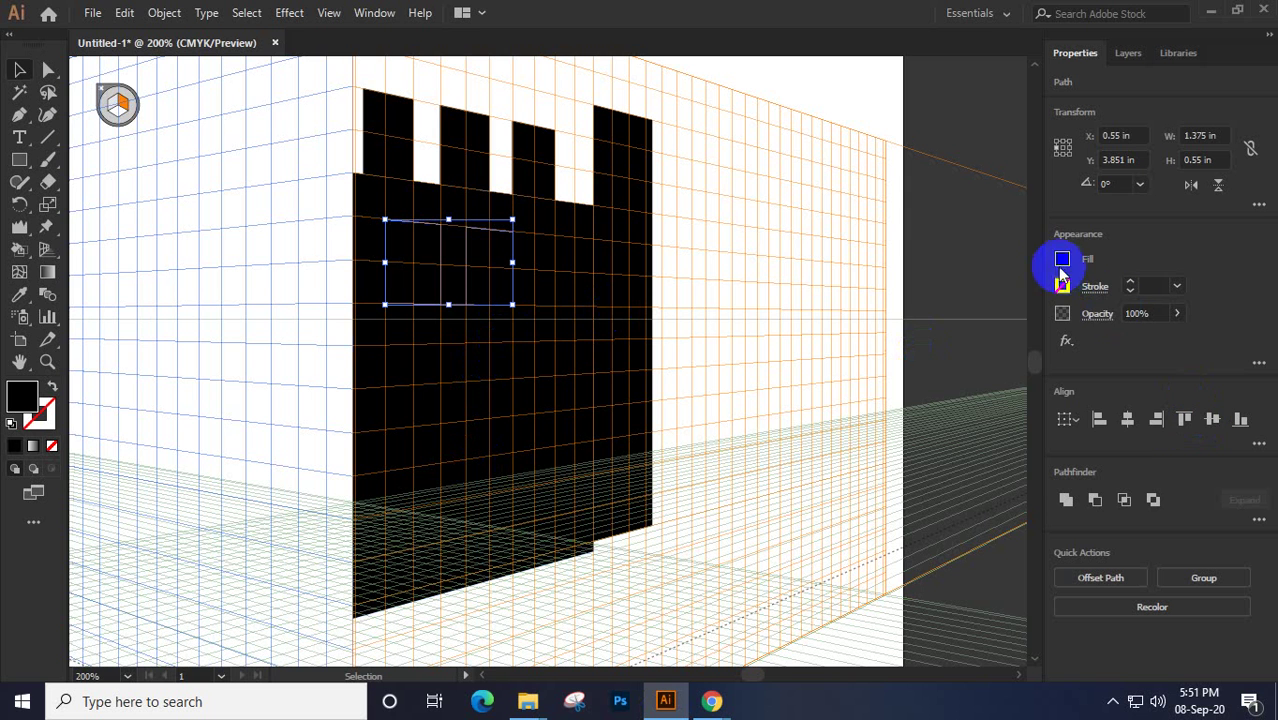
Fill both window rectangles with the yellow swatch
{"action": "left_click", "coordinate": [1061, 262]}
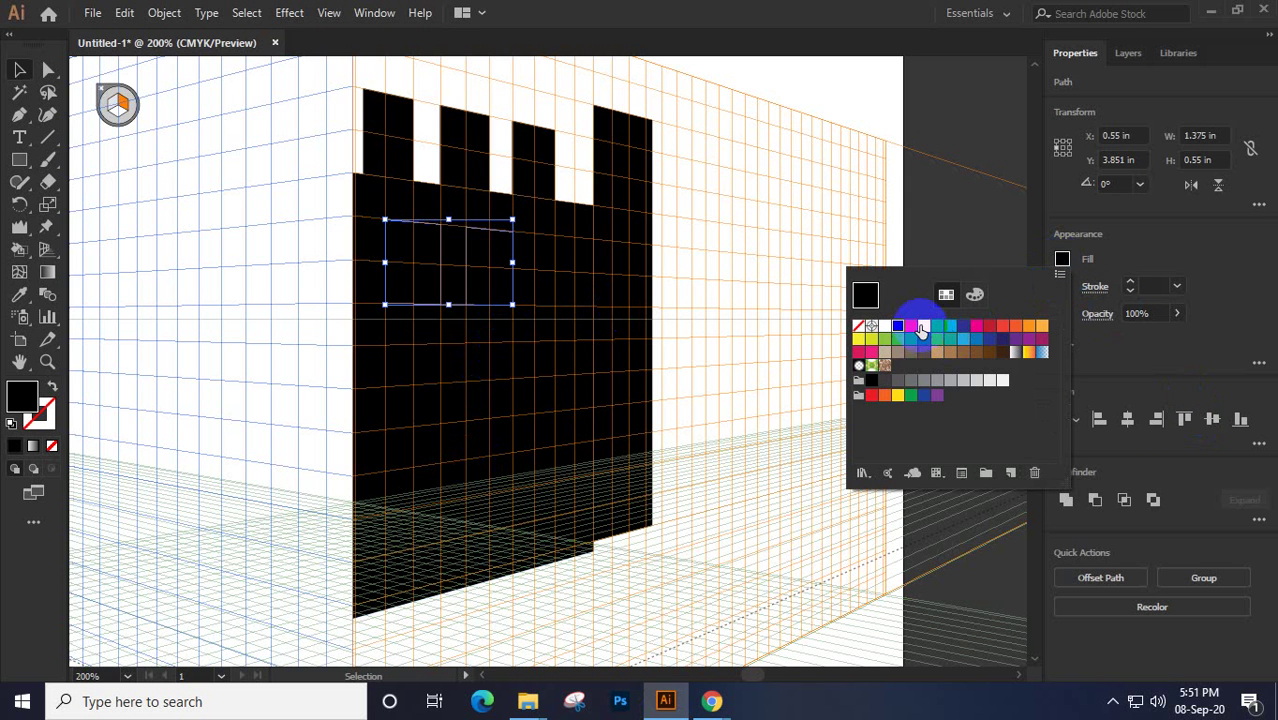
{"action": "left_click", "coordinate": [922, 328]}
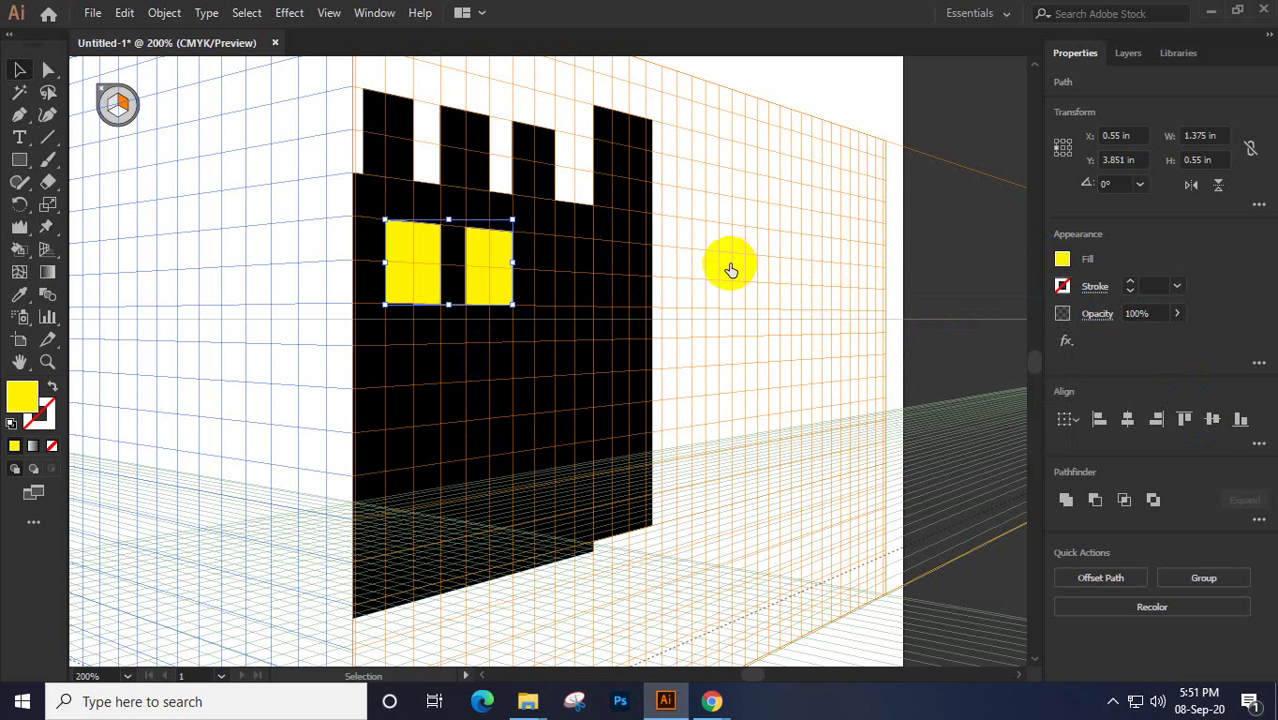
{"action": "left_click", "coordinate": [520, 268]}
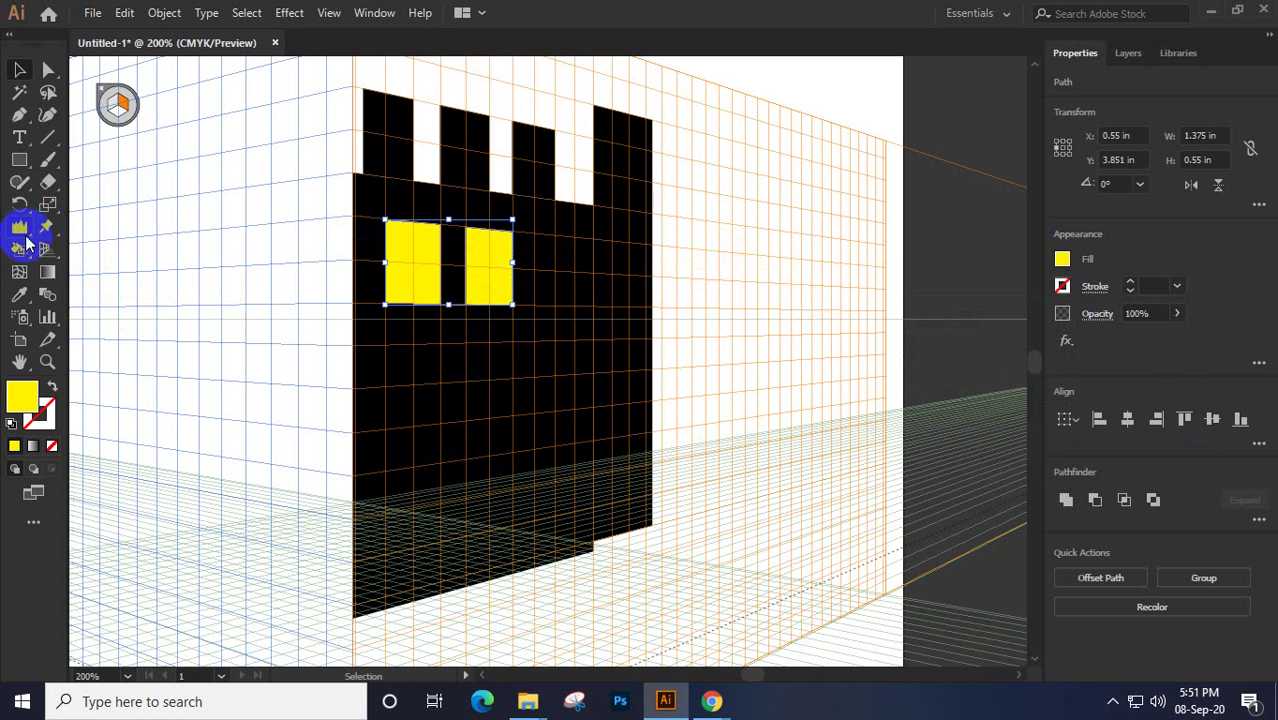
Draw a third and a fourth window rectangle to the right of the yellow windows
{"action": "left_click", "coordinate": [19, 160]}
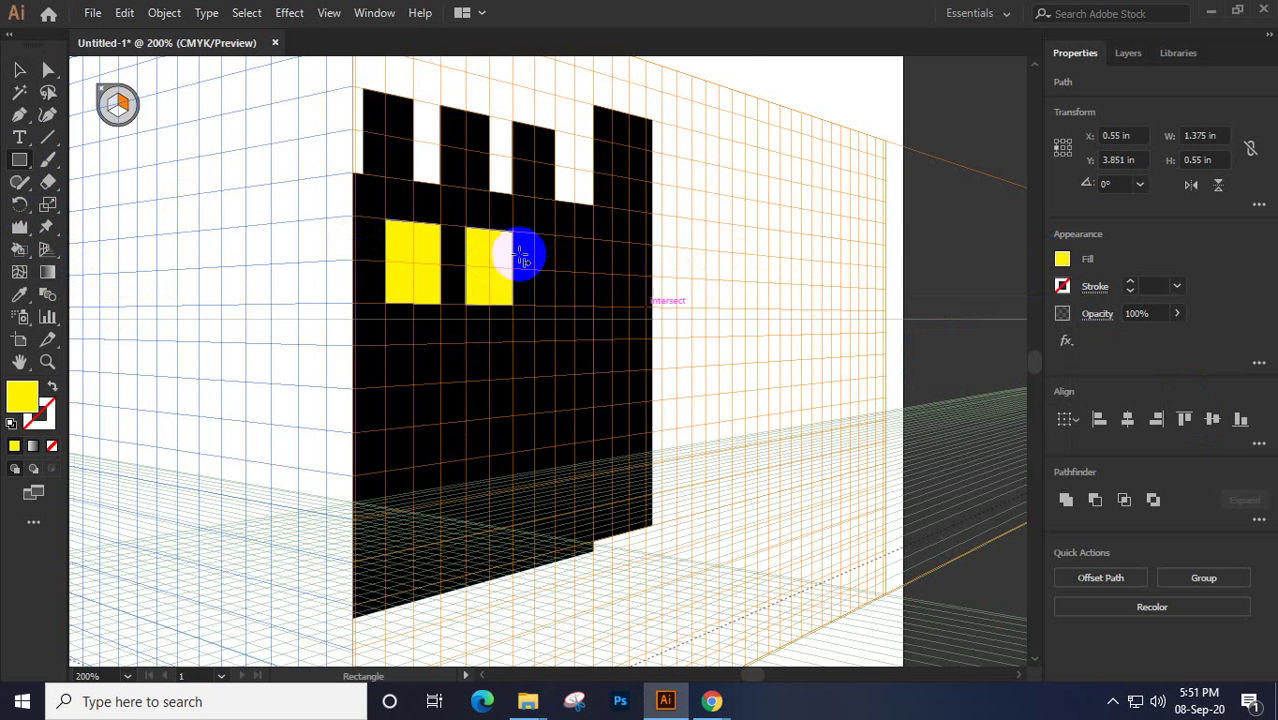
{"action": "scroll", "coordinate": [553, 241], "scroll_direction": "up", "scroll_amount": 2}
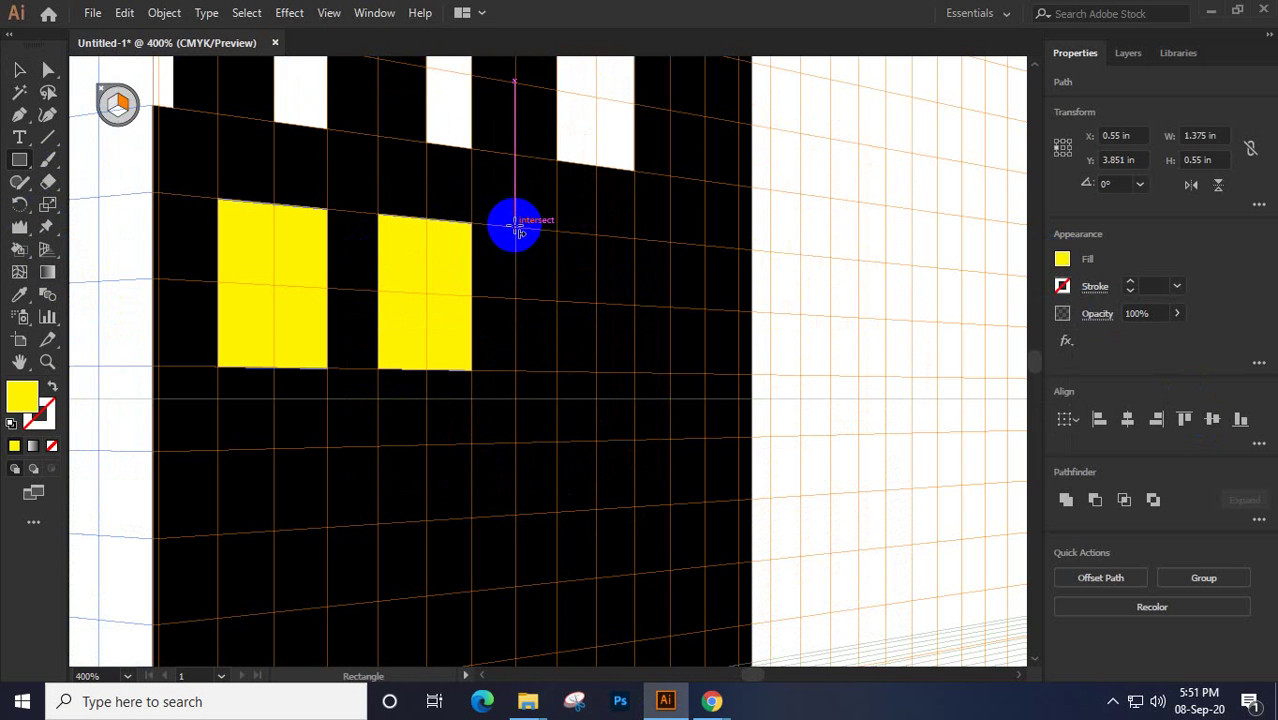
{"action": "left_click_drag", "start_coordinate": [515, 228], "coordinate": [598, 372]}
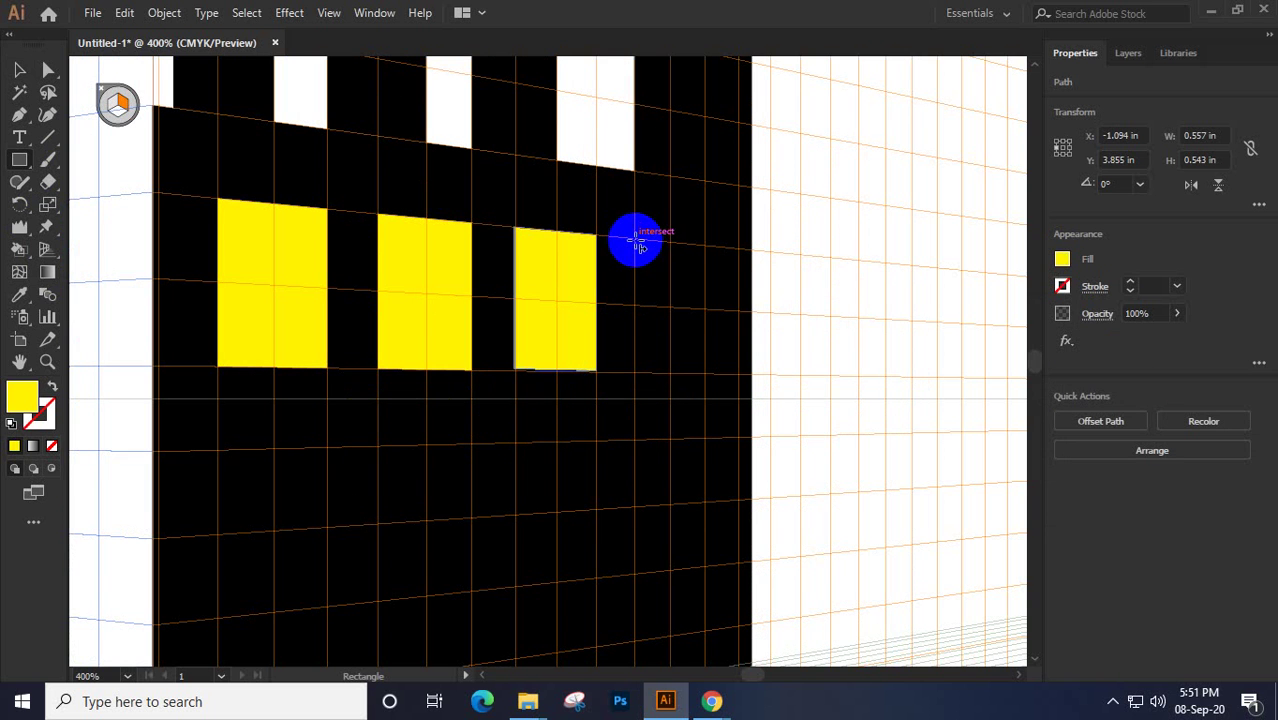
{"action": "left_click_drag", "start_coordinate": [634, 240], "coordinate": [704, 378]}
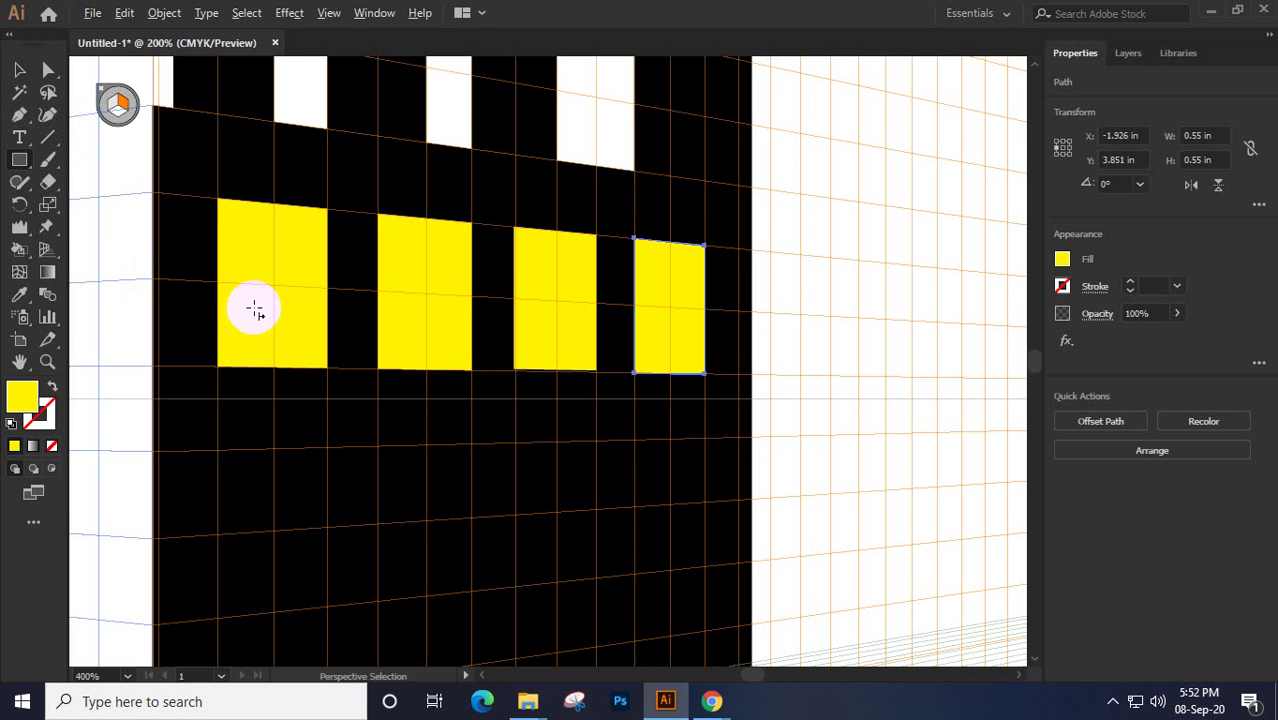
Draw a long thin yellow rectangle along the facade's base toward the right vanishing point
{"action": "scroll", "coordinate": [265, 310], "scroll_direction": "down", "scroll_amount": 2}
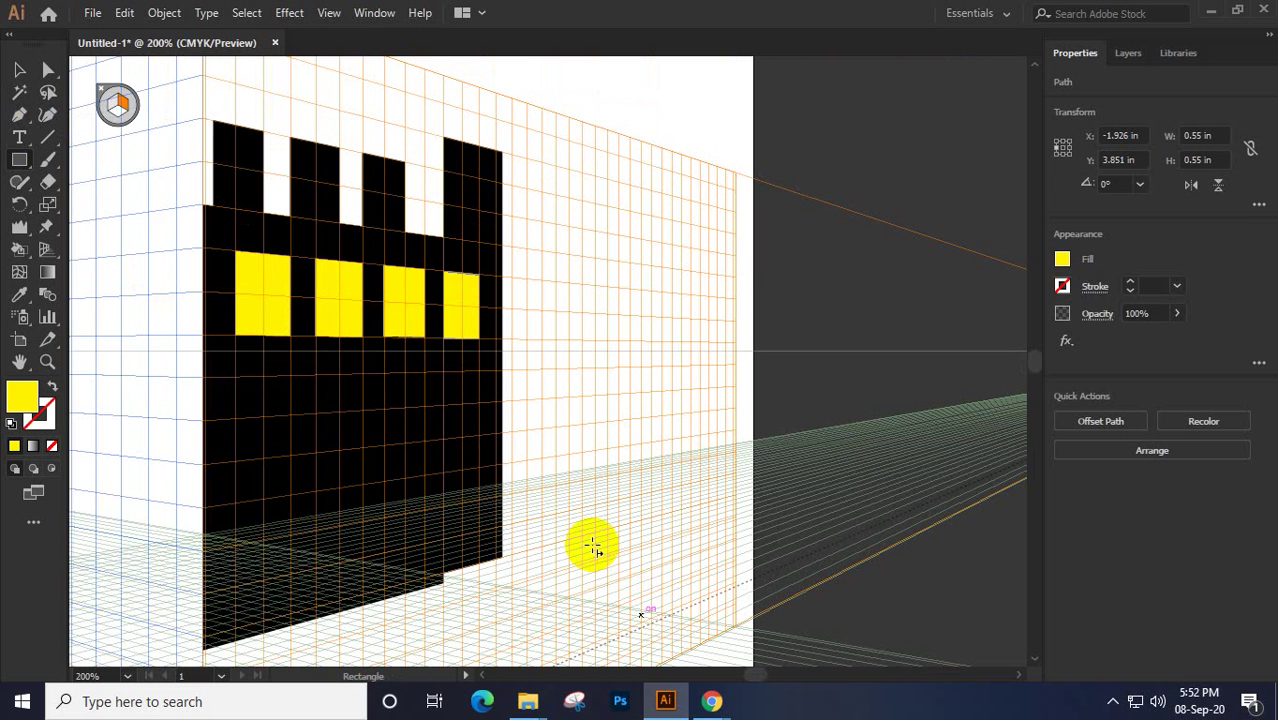
{"action": "scroll", "coordinate": [570, 600], "scroll_direction": "down", "scroll_amount": 1}
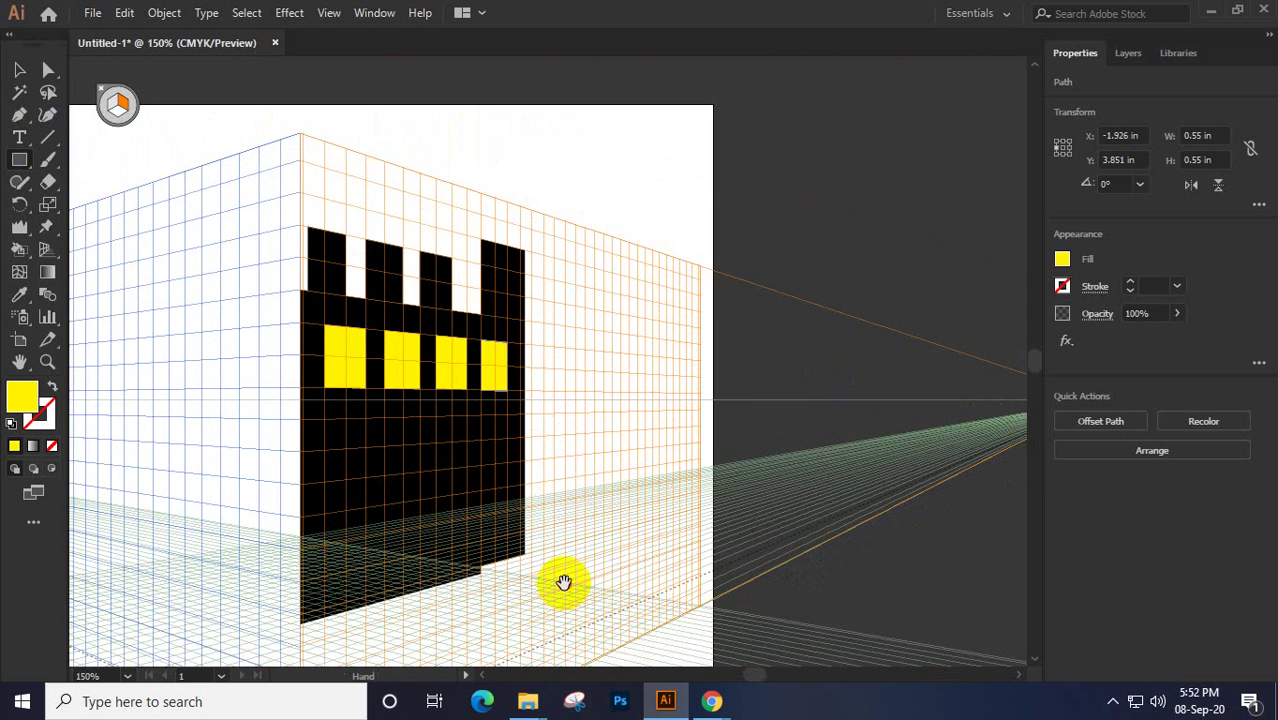
{"action": "scroll", "coordinate": [565, 550], "scroll_direction": "down", "scroll_amount": 2}
{"action": "left_click_drag", "start_coordinate": [300, 540], "coordinate": [948, 370]}
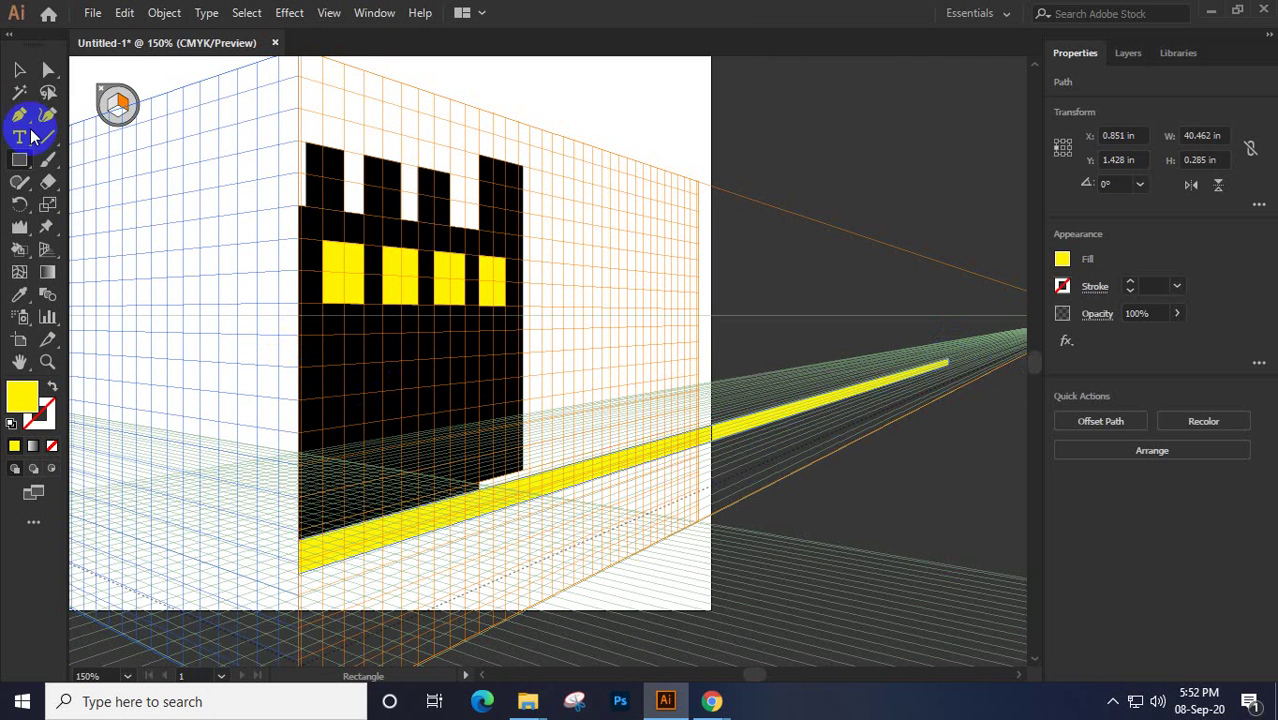
{"action": "left_click", "coordinate": [18, 71]}
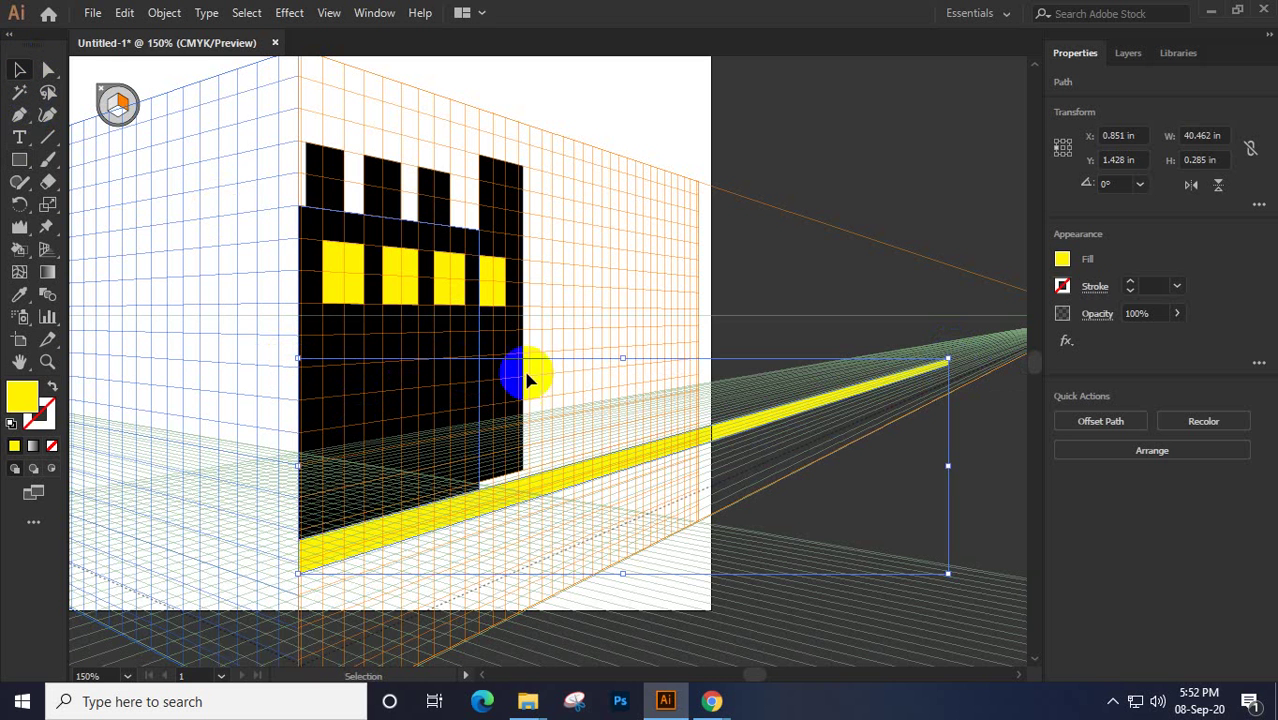
Stretch the rightmost black column's bottom edge down to meet the yellow stripe
{"action": "left_click", "coordinate": [515, 332]}
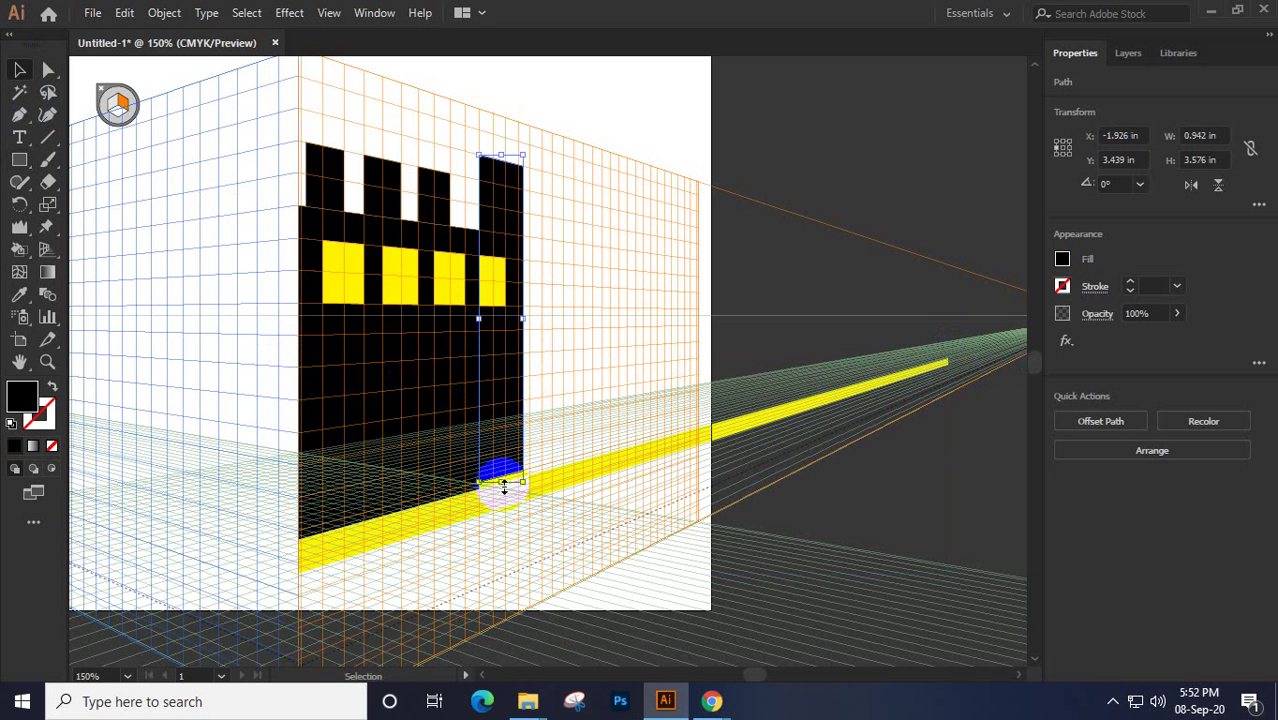
{"action": "left_click_drag", "start_coordinate": [493, 486], "coordinate": [337, 514]}
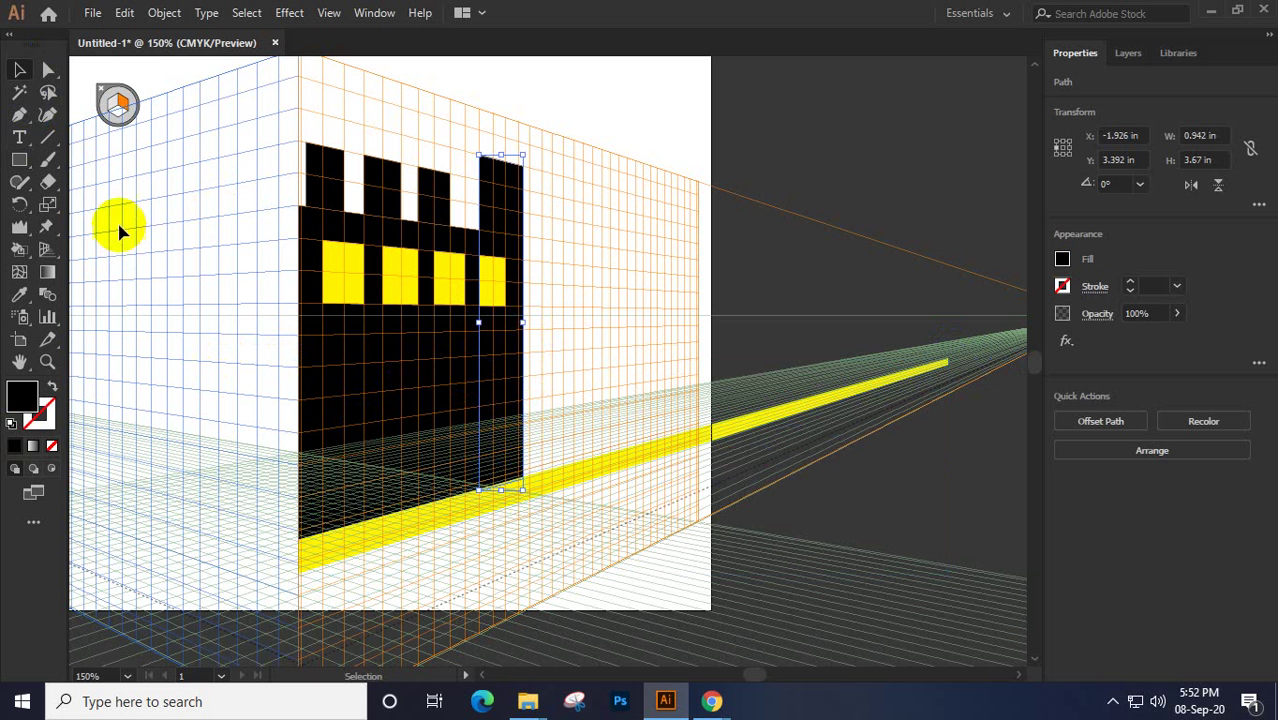
{"action": "left_click", "coordinate": [18, 71]}
{"action": "left_click", "coordinate": [510, 158]}
{"action": "left_click", "coordinate": [508, 178]}
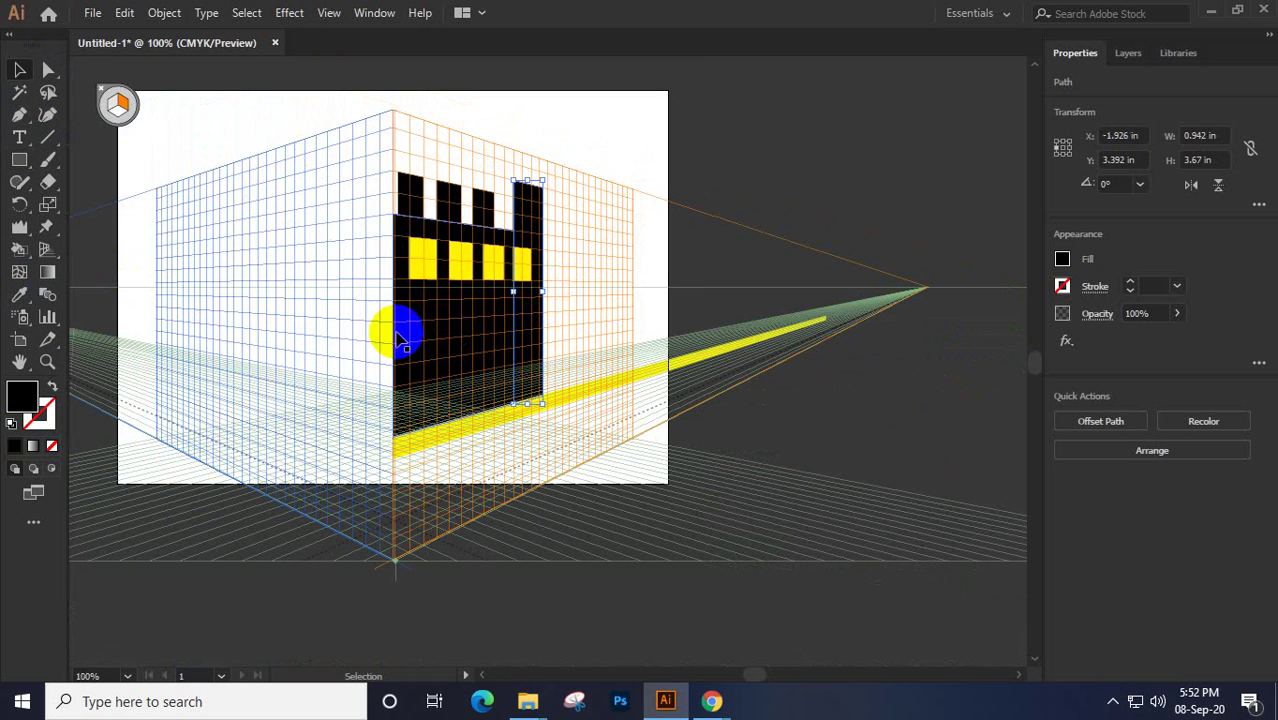
{"action": "left_click", "coordinate": [19, 159]}
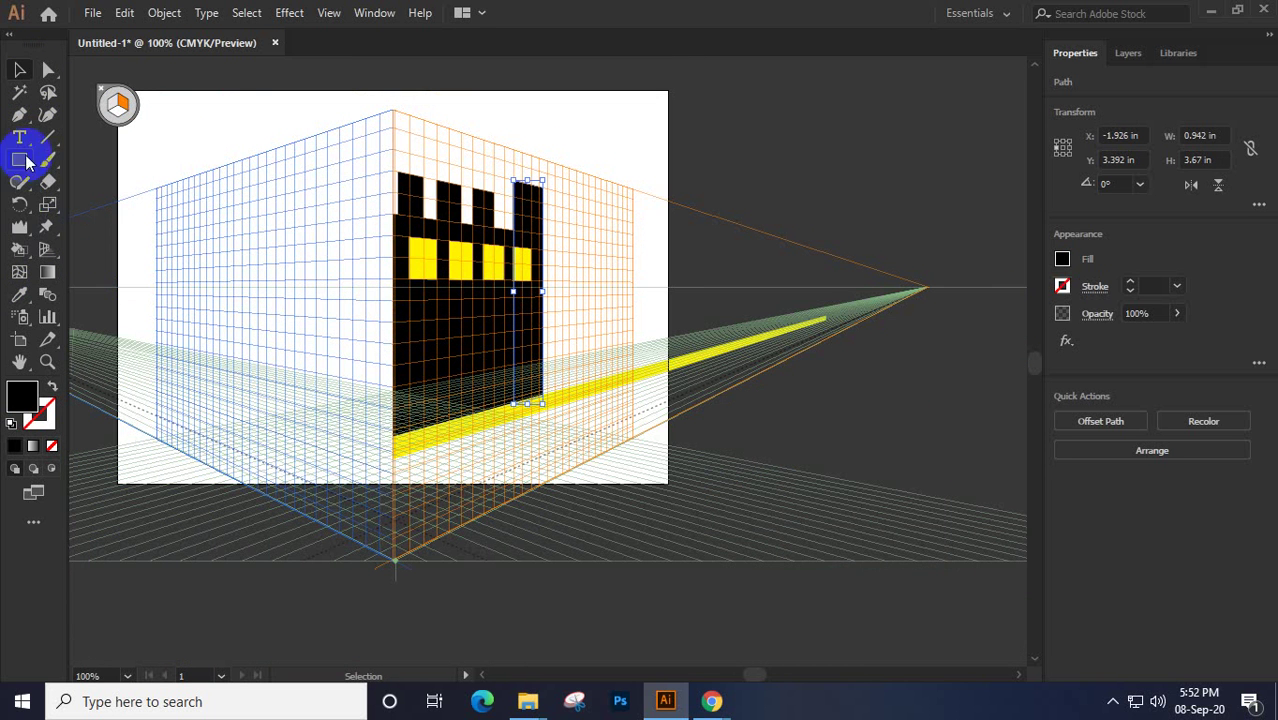
{"action": "left_click", "coordinate": [393, 428]}
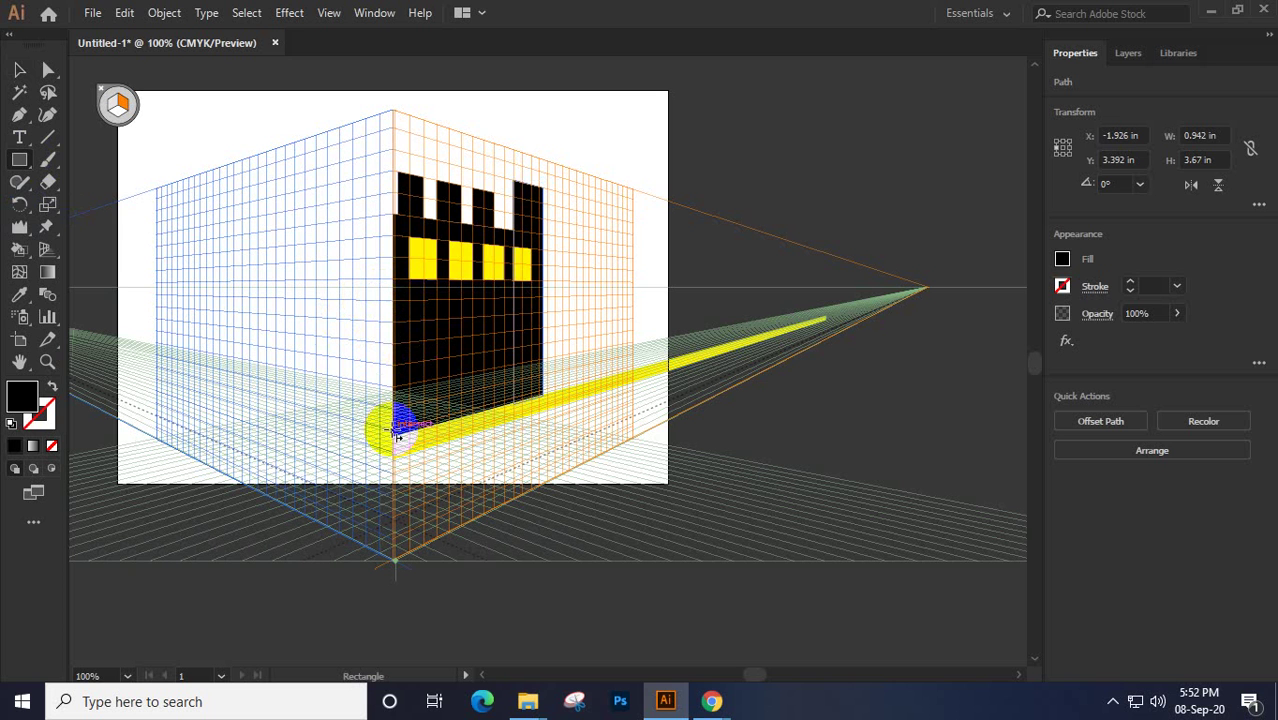
{"action": "left_click_drag", "start_coordinate": [393, 430], "coordinate": [370, 414]}
{"action": "left_click_drag", "start_coordinate": [356, 386], "coordinate": [355, 187]}
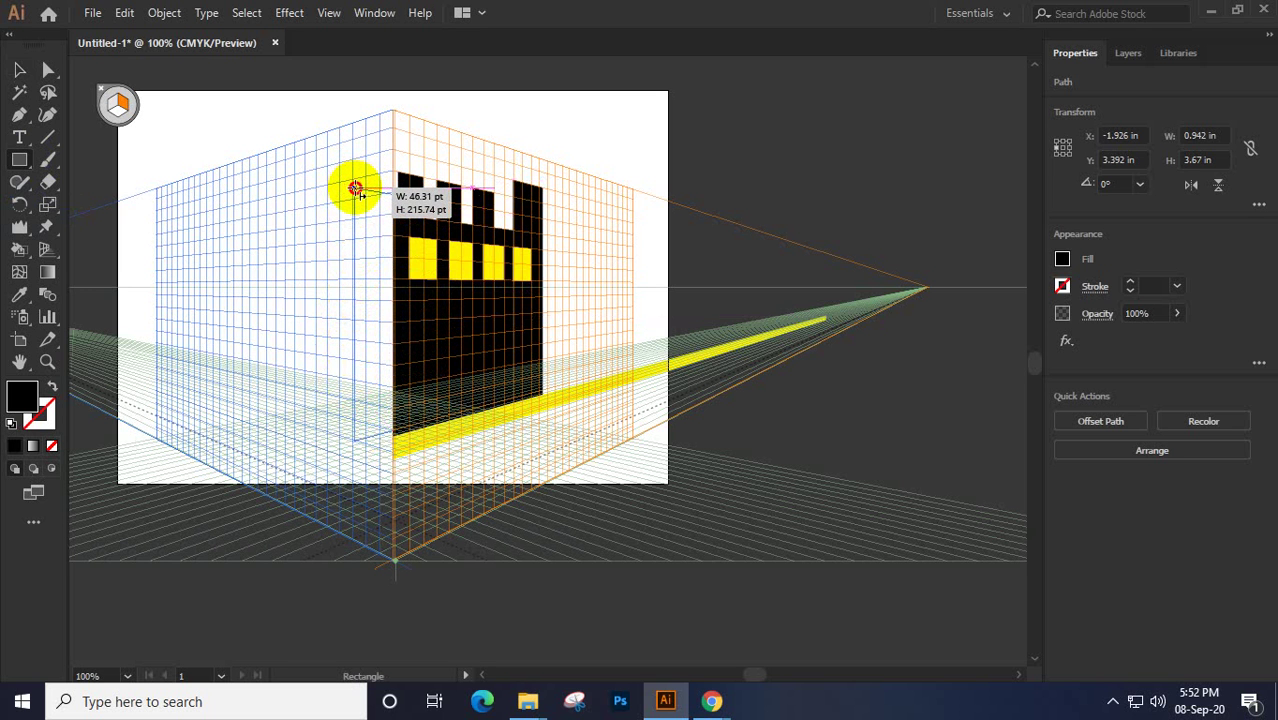
{"action": "left_click_drag", "start_coordinate": [355, 189], "coordinate": [353, 238]}
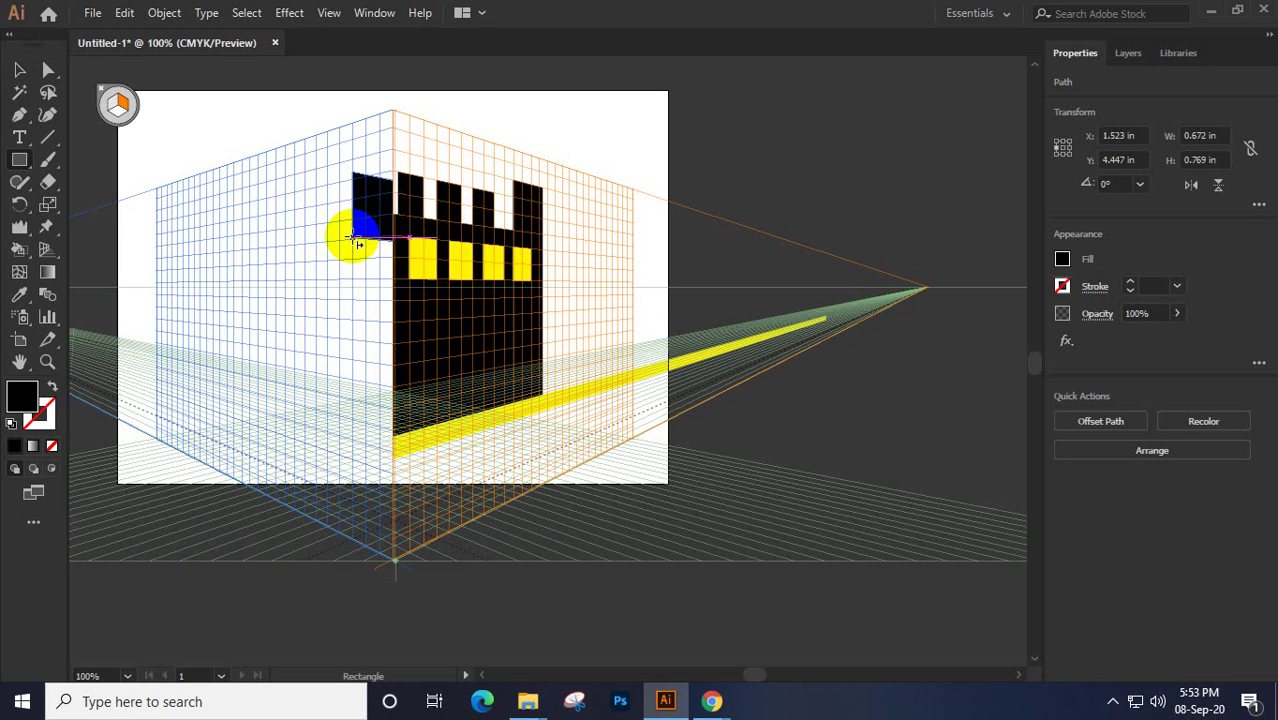
{"action": "key", "text": "ctrl+z"}
{"action": "left_click", "coordinate": [118, 106]}
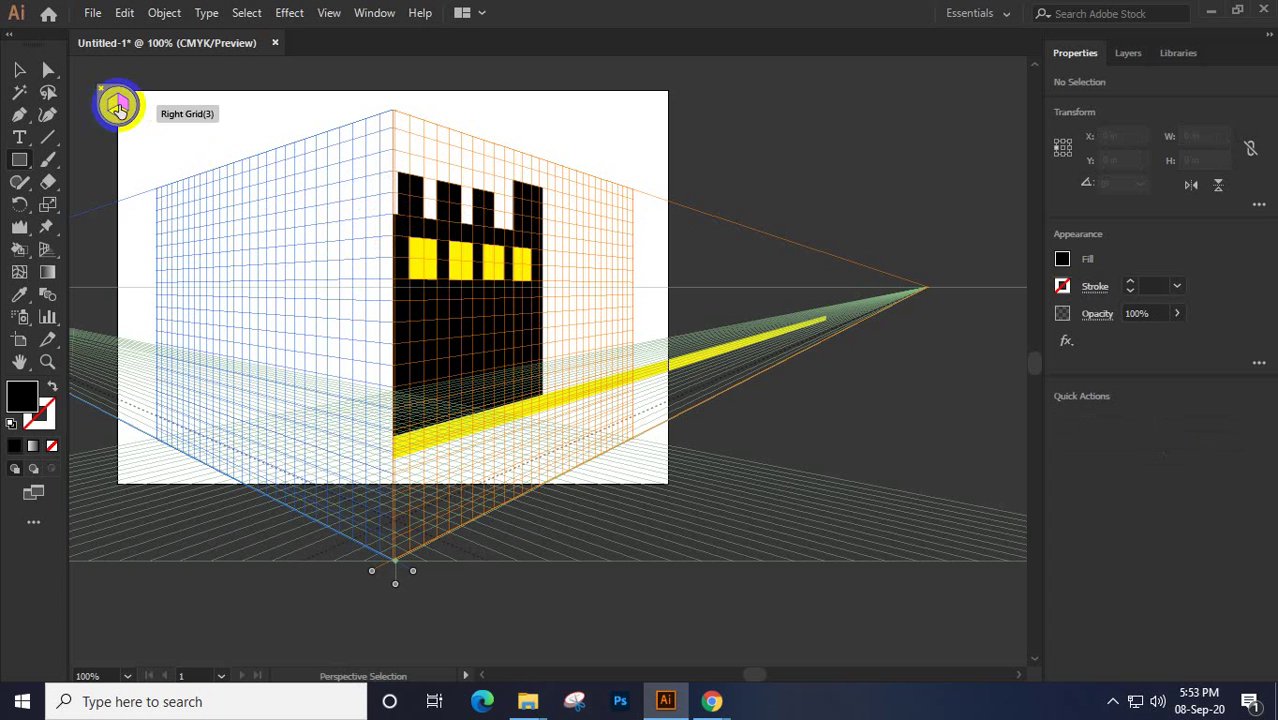
{"action": "left_click", "coordinate": [112, 97]}
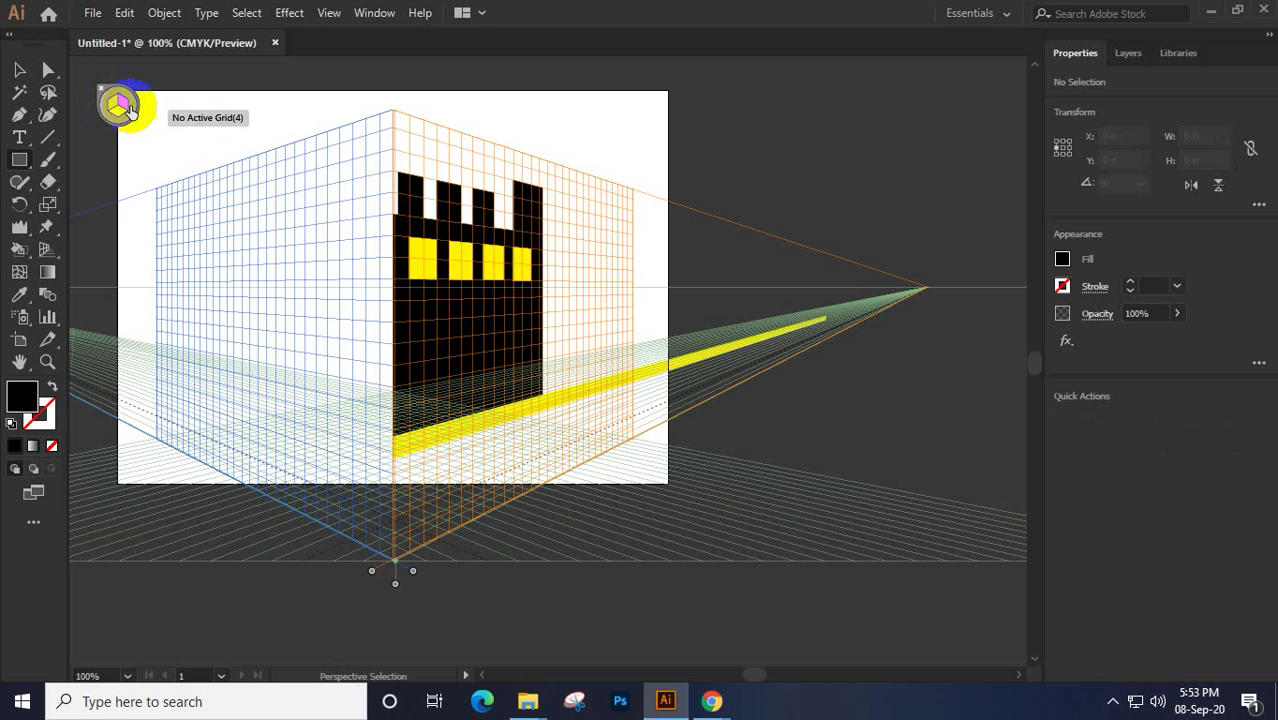
{"action": "left_click_drag", "start_coordinate": [277, 229], "coordinate": [364, 340]}
{"action": "key", "text": "ctrl+z"}
{"action": "left_click", "coordinate": [117, 105]}
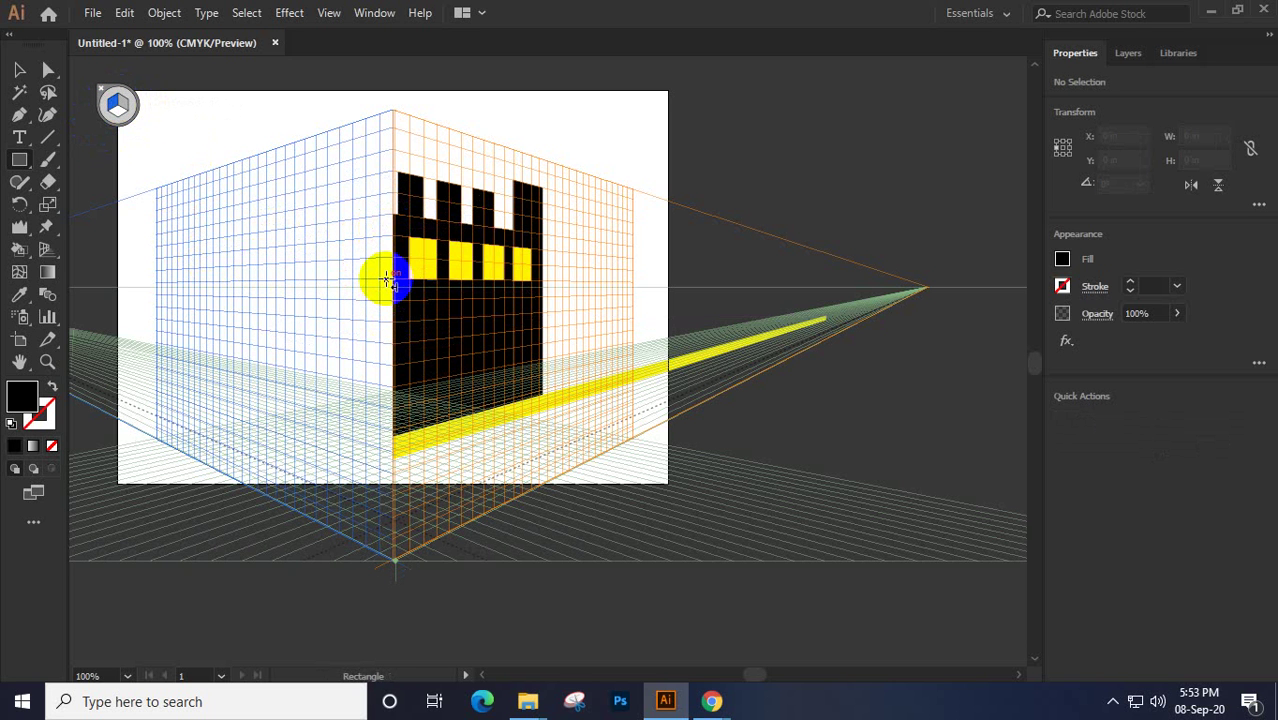
Draw a tall and a shorter black block on the left perspective plane
{"action": "left_click_drag", "start_coordinate": [396, 260], "coordinate": [279, 404]}
{"action": "left_click", "coordinate": [271, 271]}
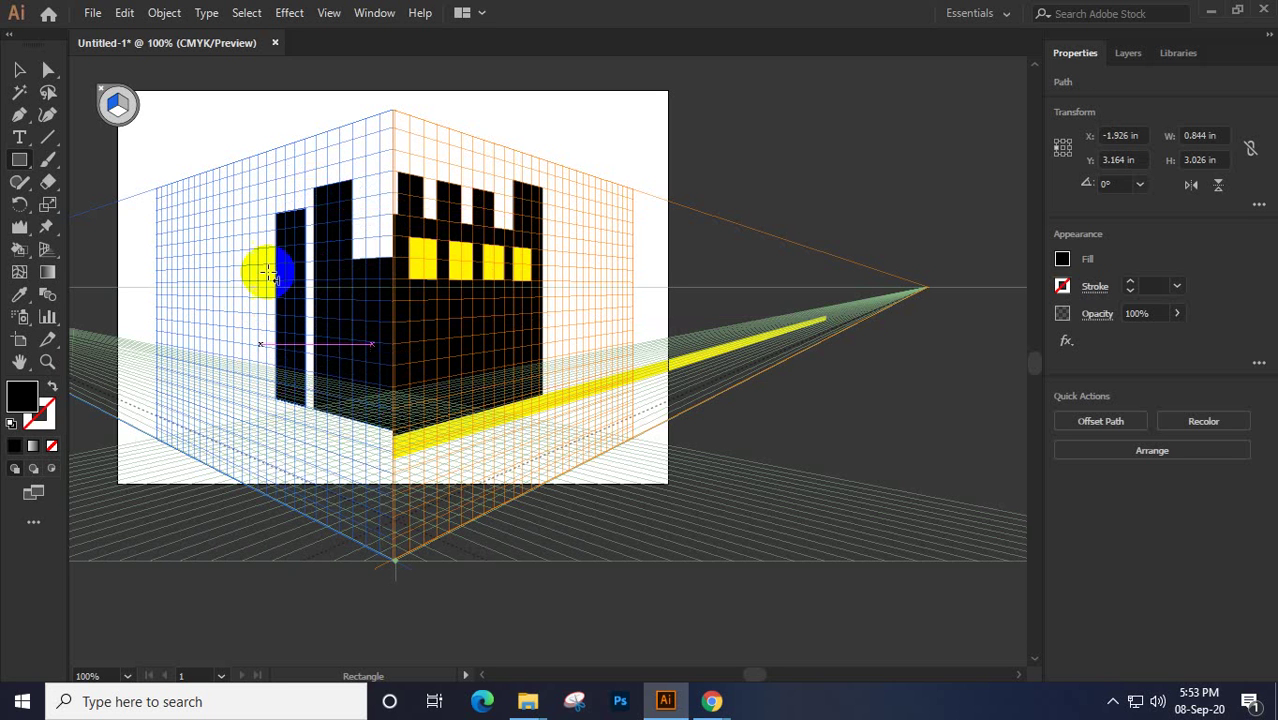
{"action": "left_click_drag", "start_coordinate": [284, 240], "coordinate": [243, 388]}
{"action": "left_click", "coordinate": [16, 76]}
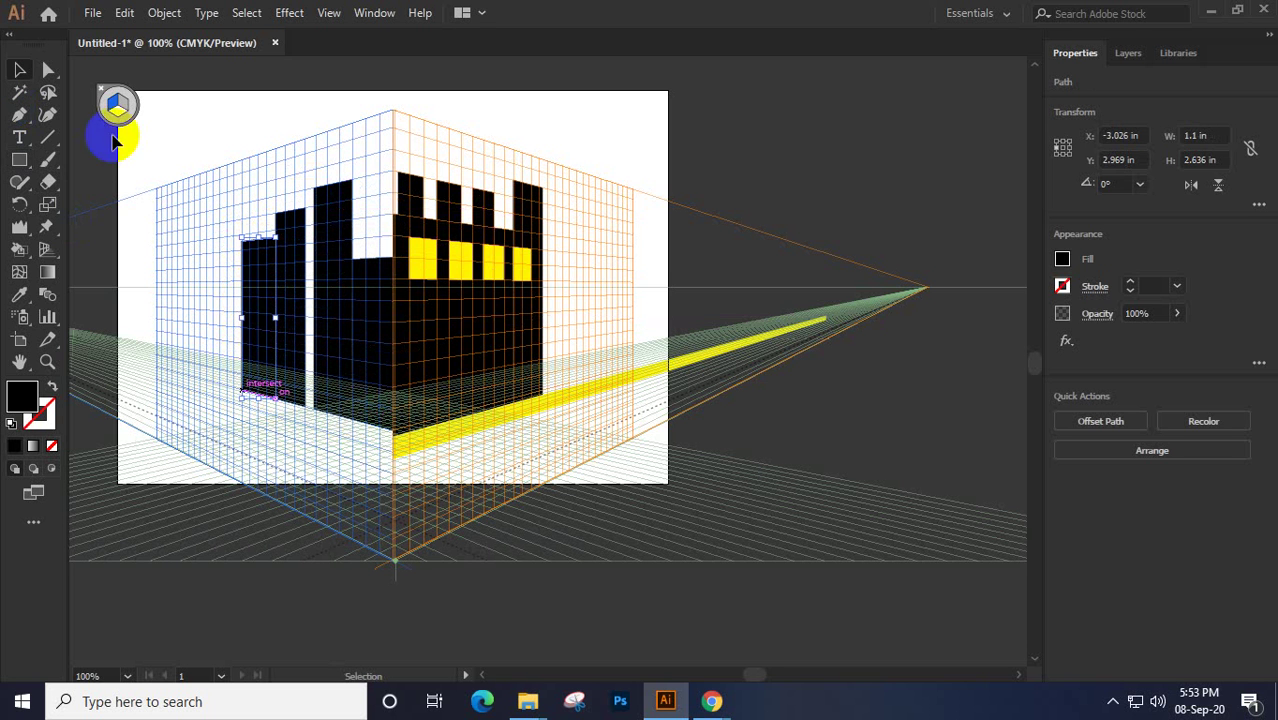
{"action": "left_click", "coordinate": [50, 251]}
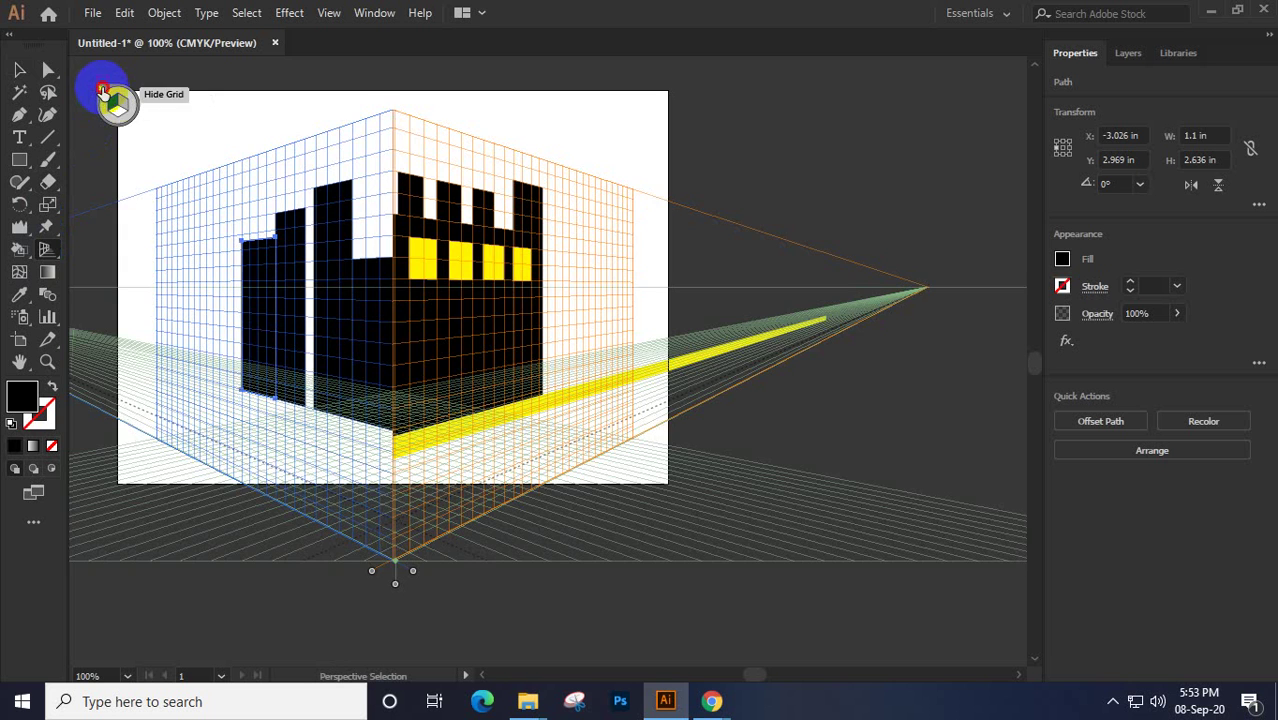
Hide the perspective grid and select the two left black strips together
{"action": "left_click", "coordinate": [102, 89]}
{"action": "left_click", "coordinate": [18, 72]}
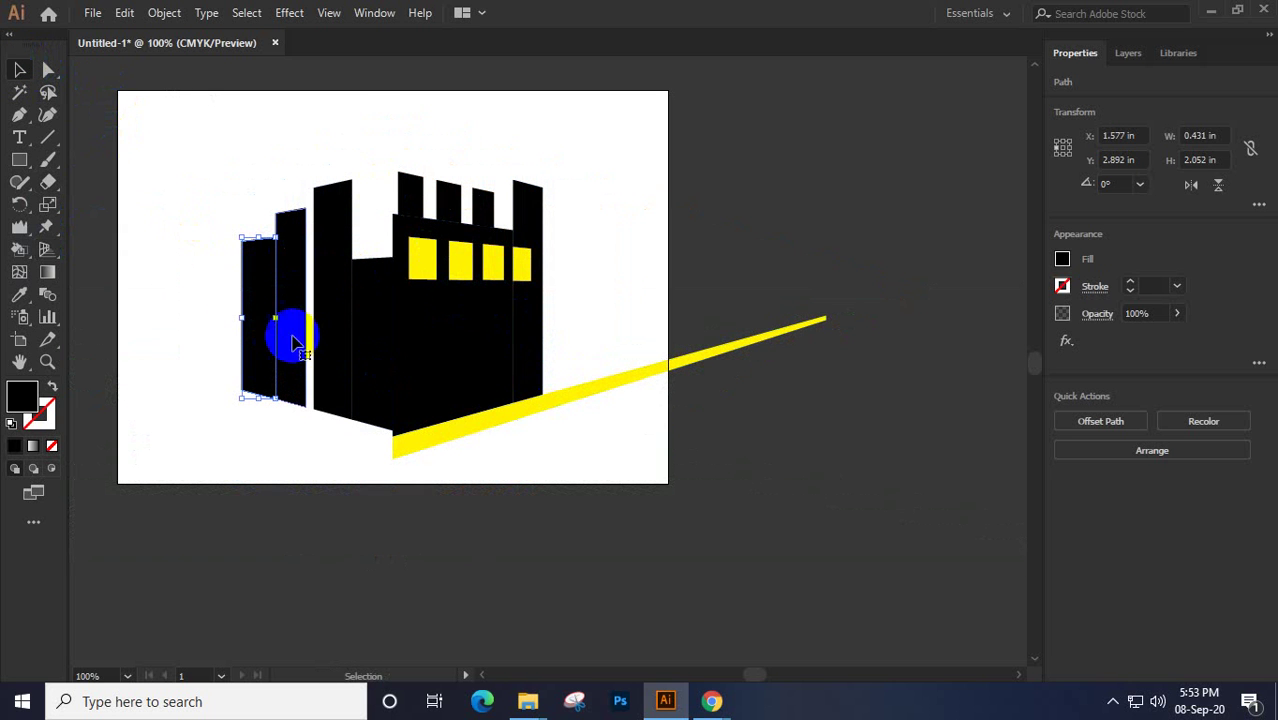
{"action": "left_click_drag", "start_coordinate": [200, 259], "coordinate": [293, 348]}
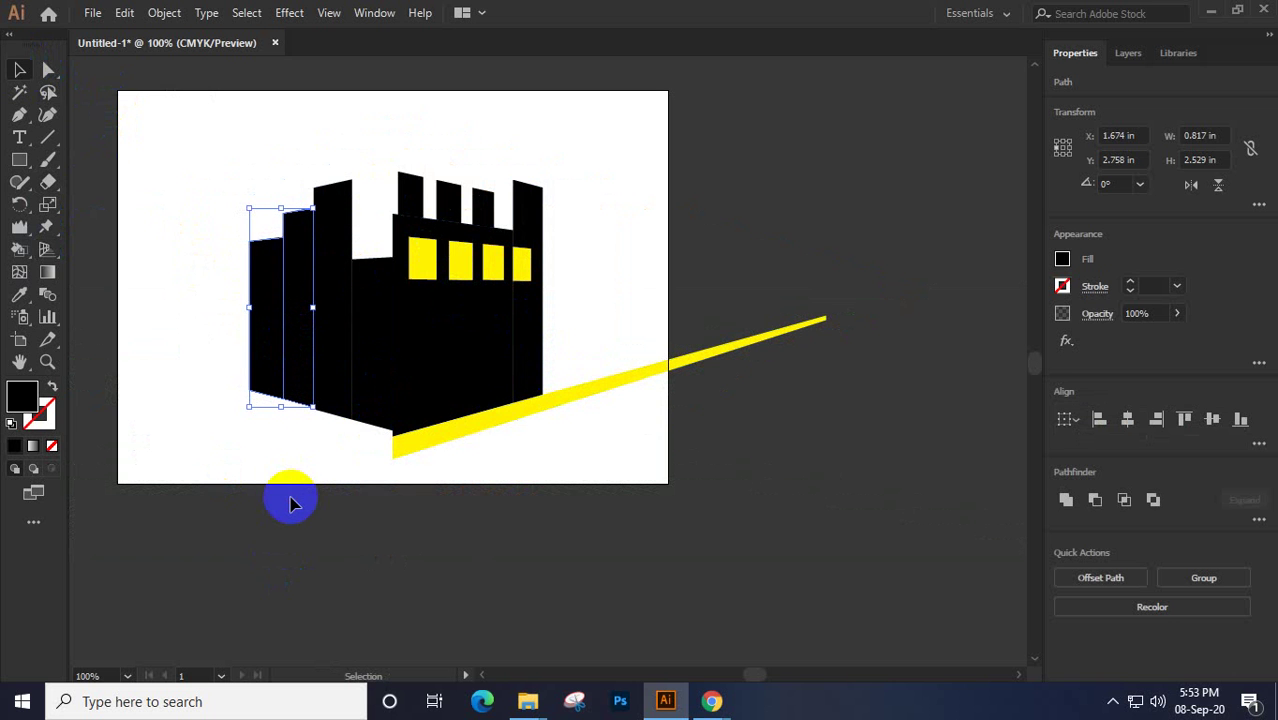
{"action": "left_click", "coordinate": [240, 420]}
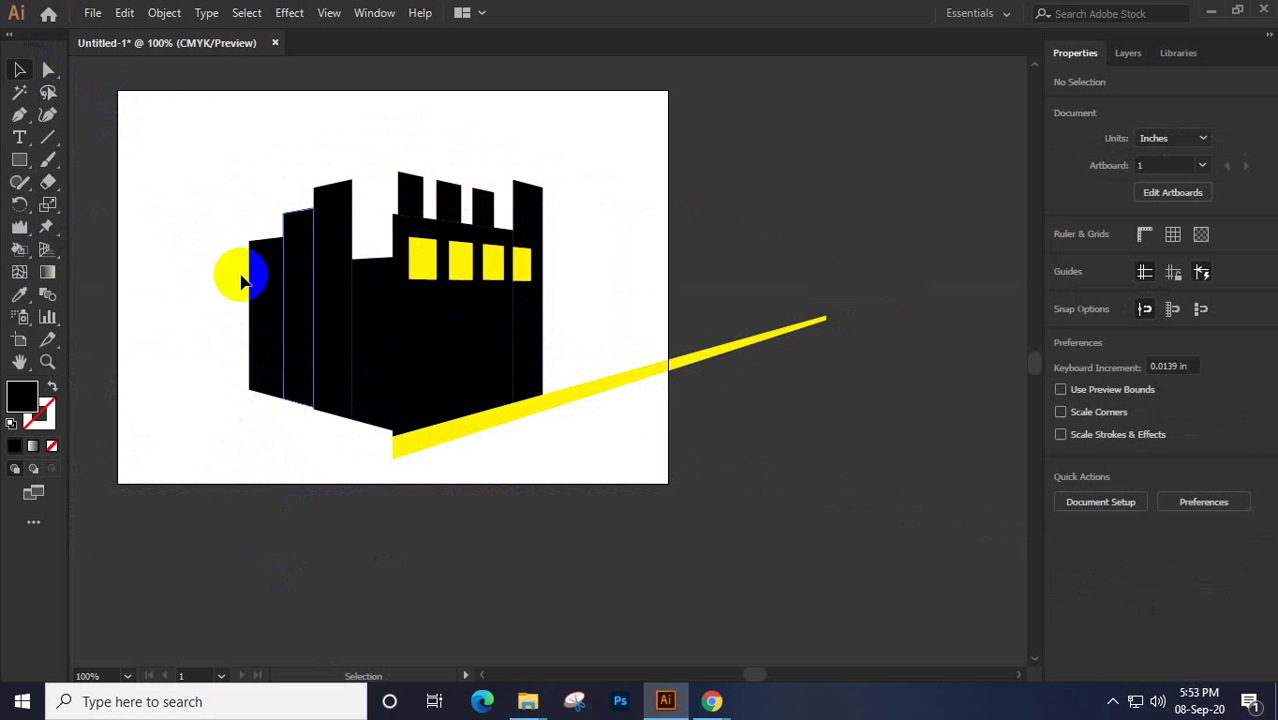
{"action": "left_click_drag", "start_coordinate": [196, 250], "coordinate": [298, 367]}
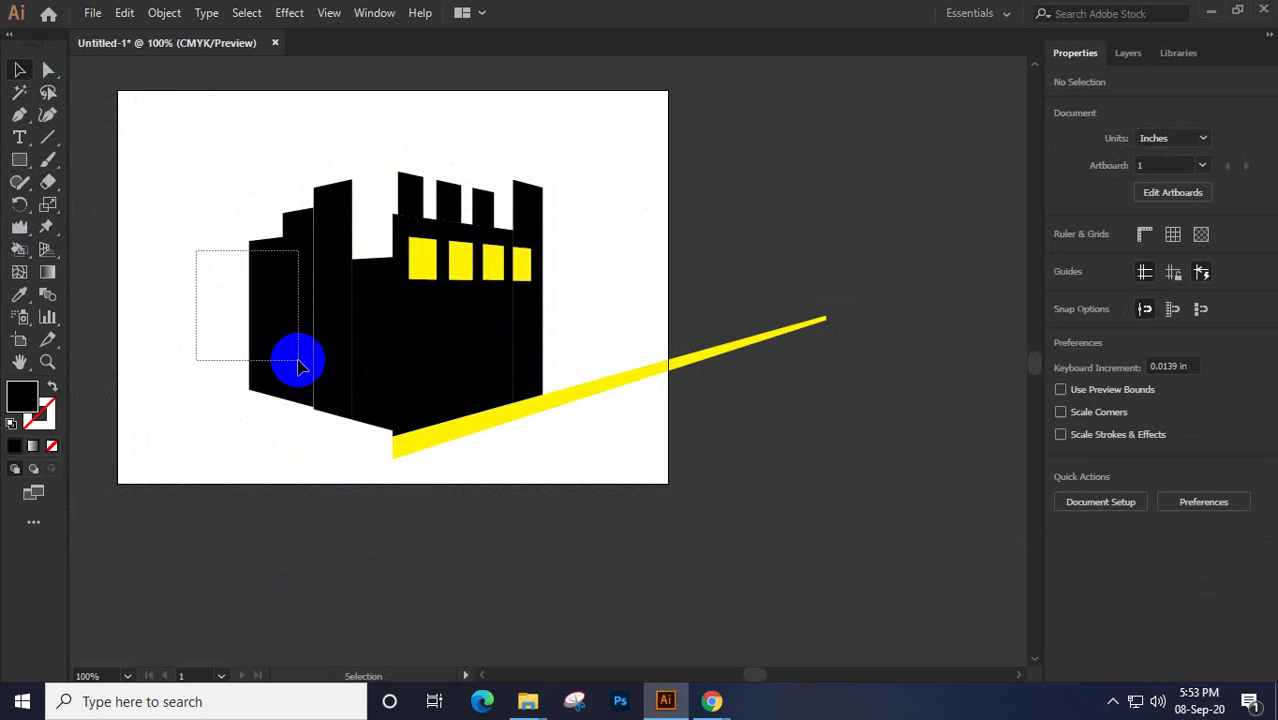
{"action": "left_click_drag", "start_coordinate": [298, 367], "coordinate": [298, 367]}
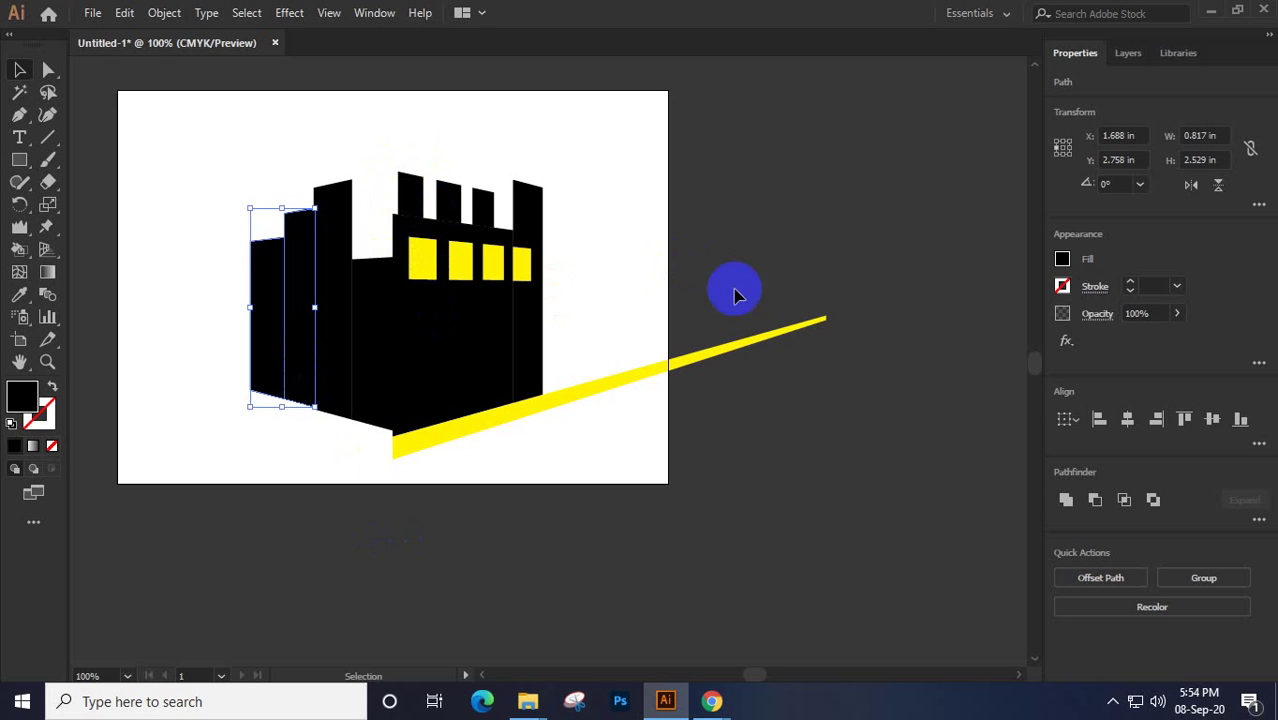
Select the left strips individually, then bring the Google Meet window forward
{"action": "left_click", "coordinate": [430, 195]}
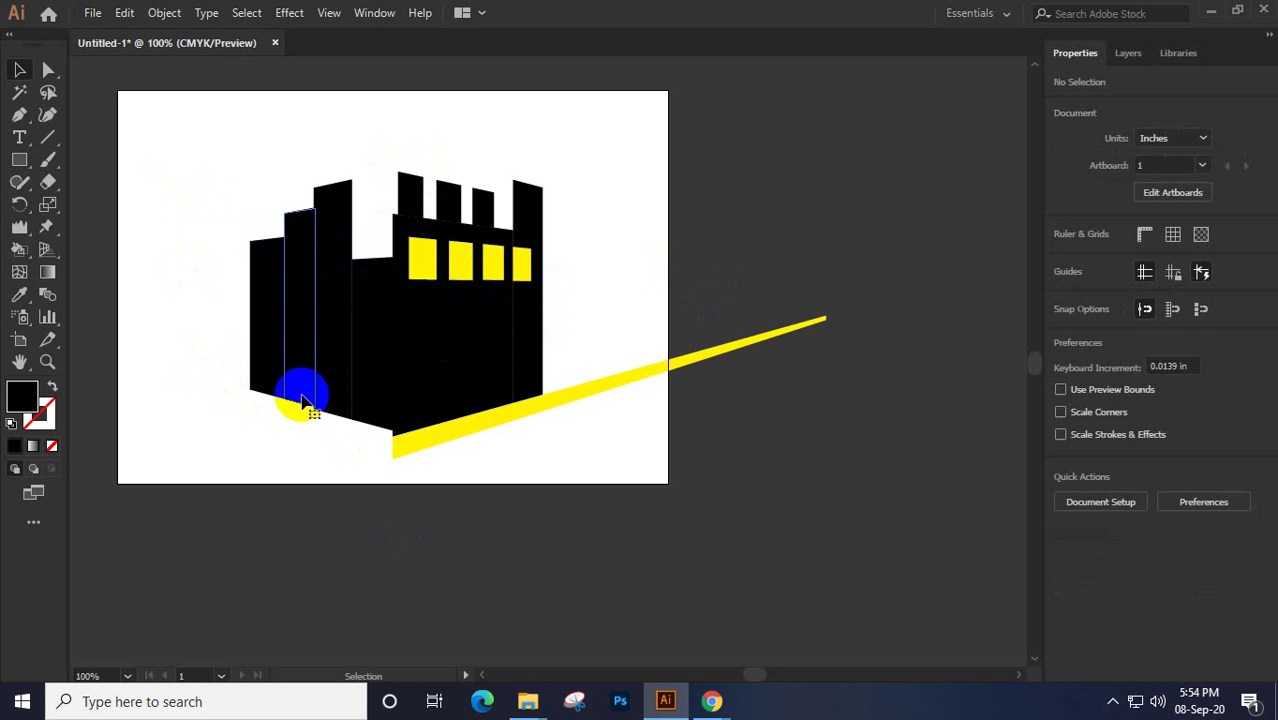
{"action": "left_click", "coordinate": [302, 400]}
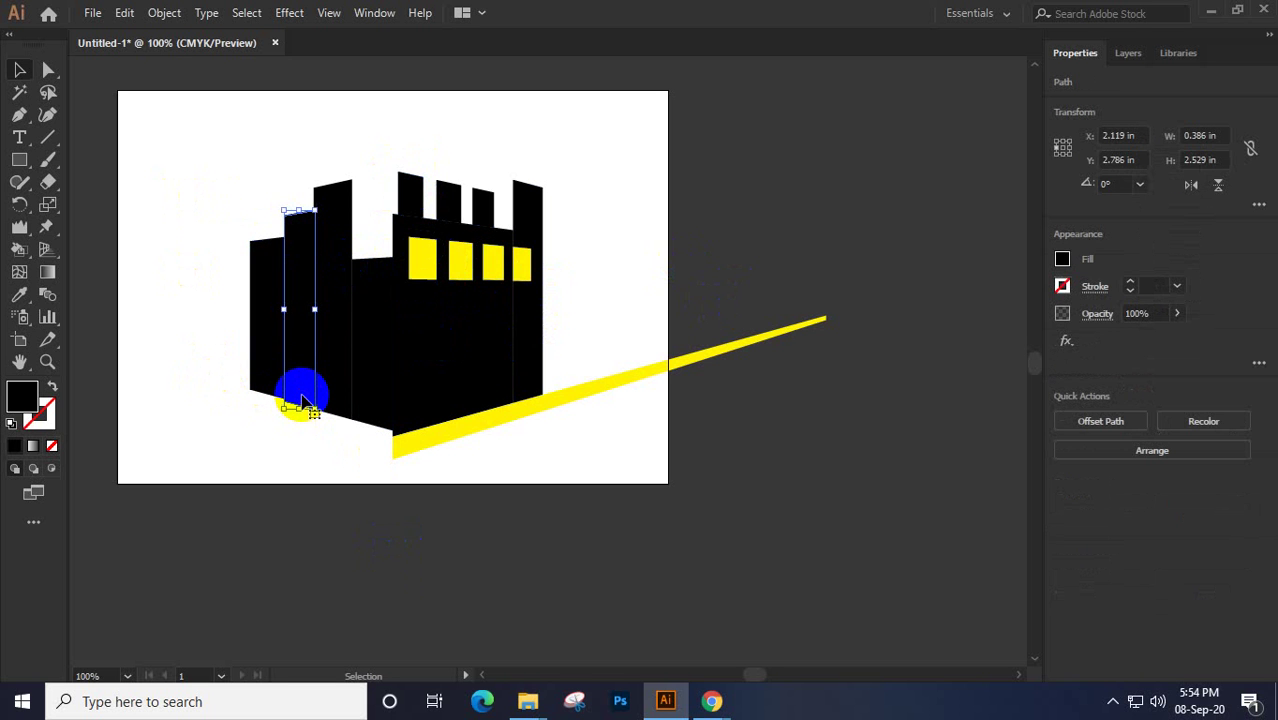
{"action": "left_click", "coordinate": [258, 378]}
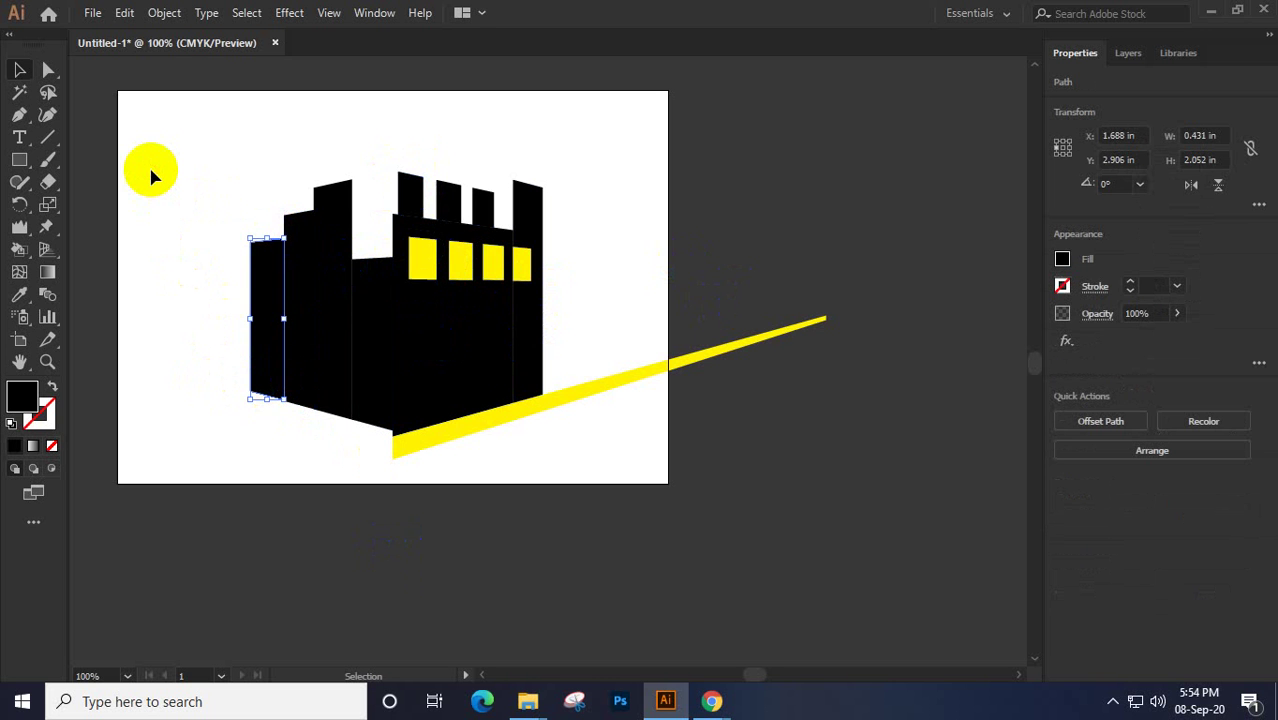
{"action": "left_click", "coordinate": [152, 365]}
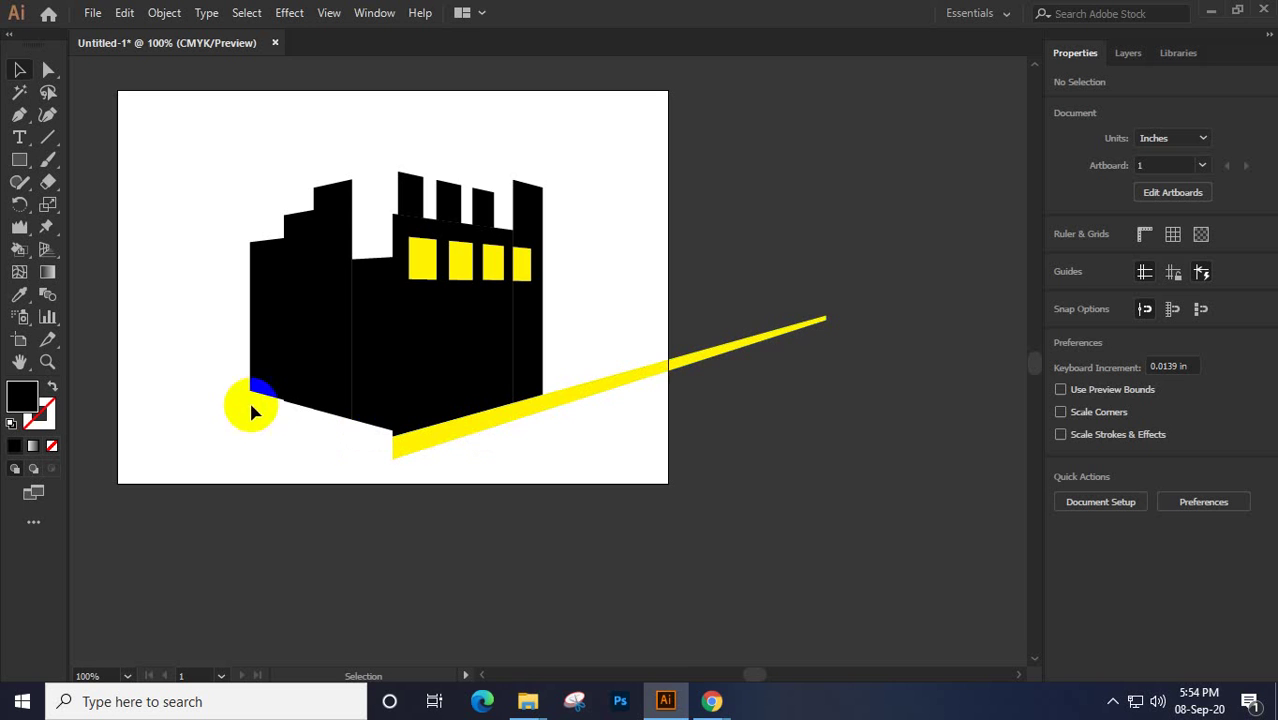
{"action": "mouse_move", "coordinate": [712, 705]}
{"action": "left_click", "coordinate": [682, 643]}
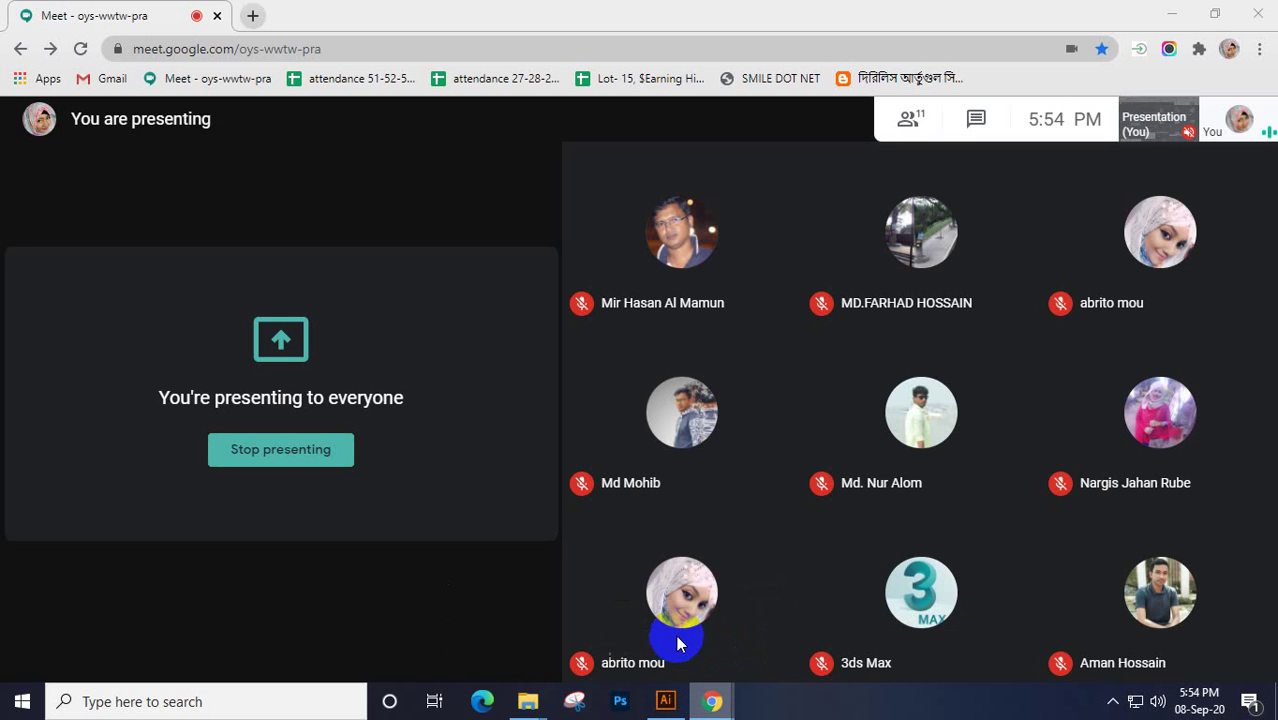
Search Google for 'perspective logo' in a new tab and show the image results
{"action": "left_click", "coordinate": [252, 15]}
{"action": "type", "text": "per"}
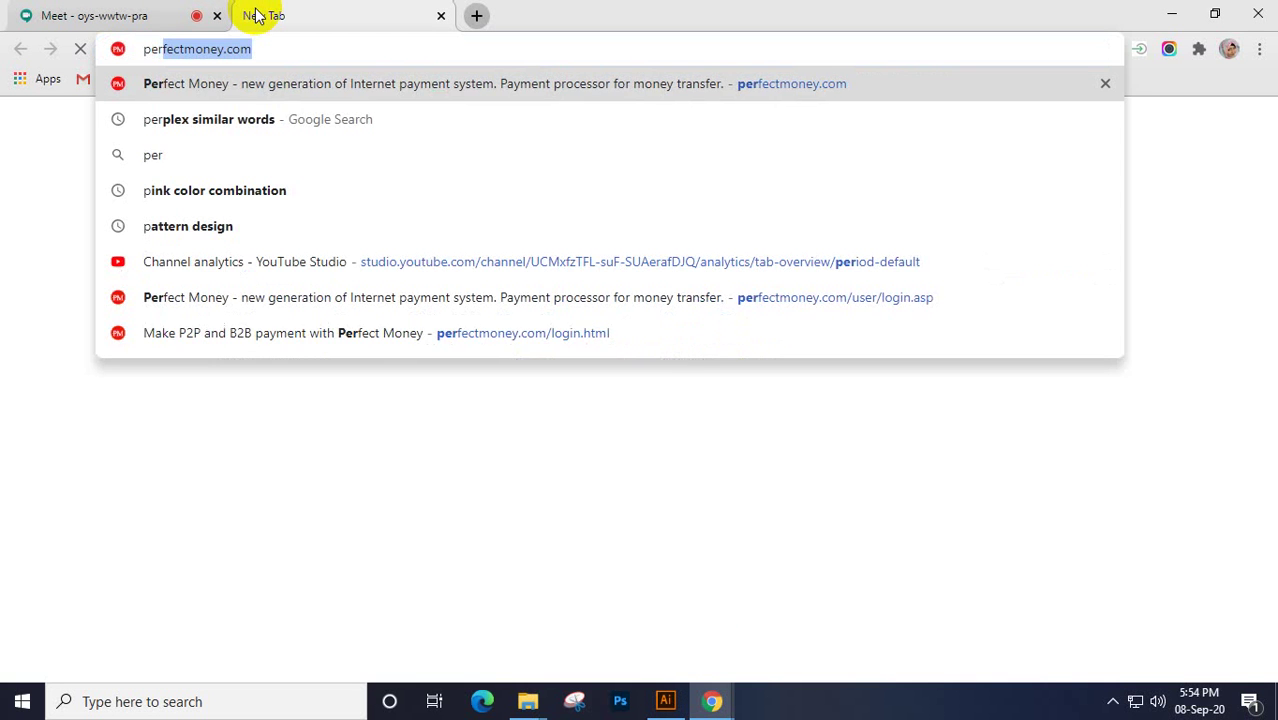
{"action": "type", "text": "spe"}
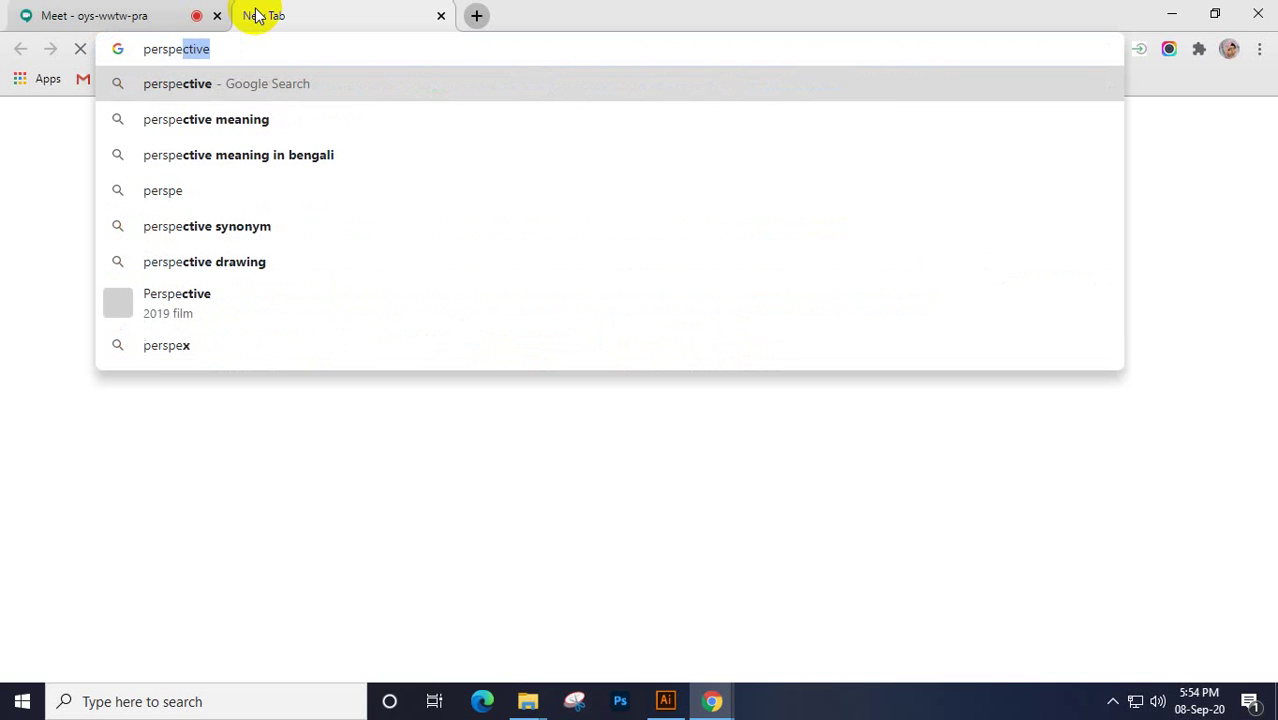
{"action": "type", "text": "ctive"}
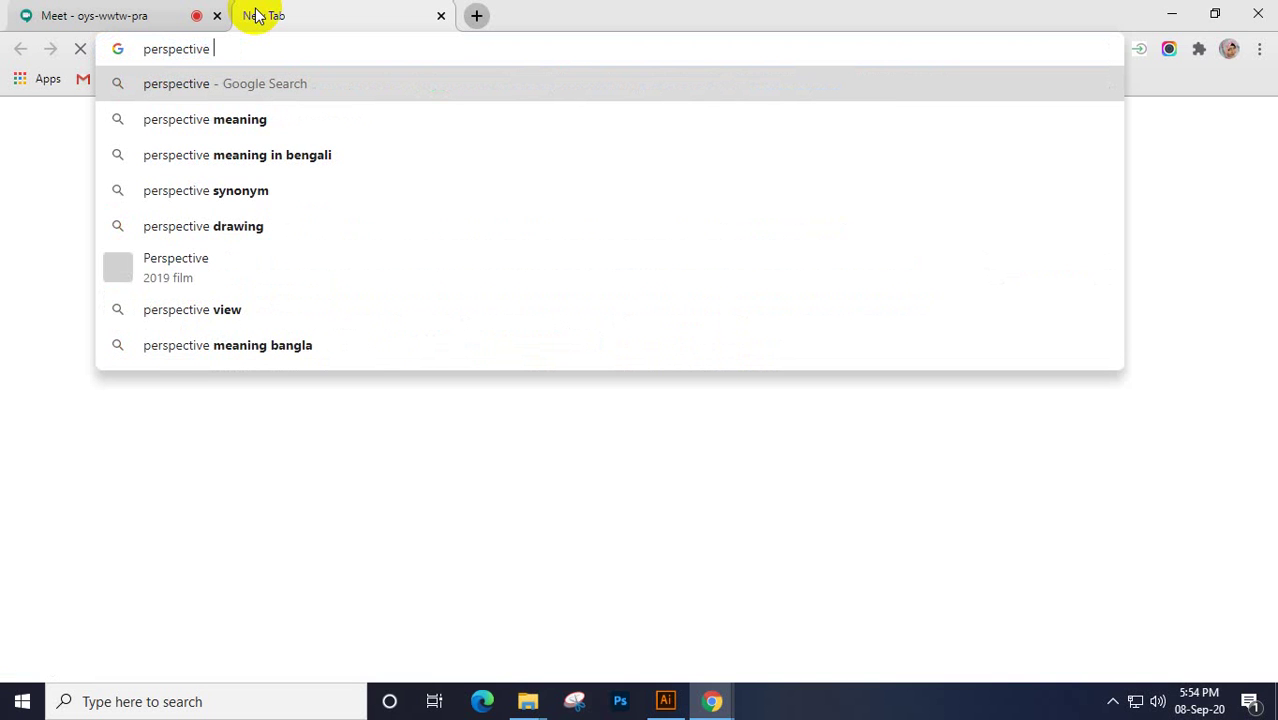
{"action": "type", "text": " logo"}
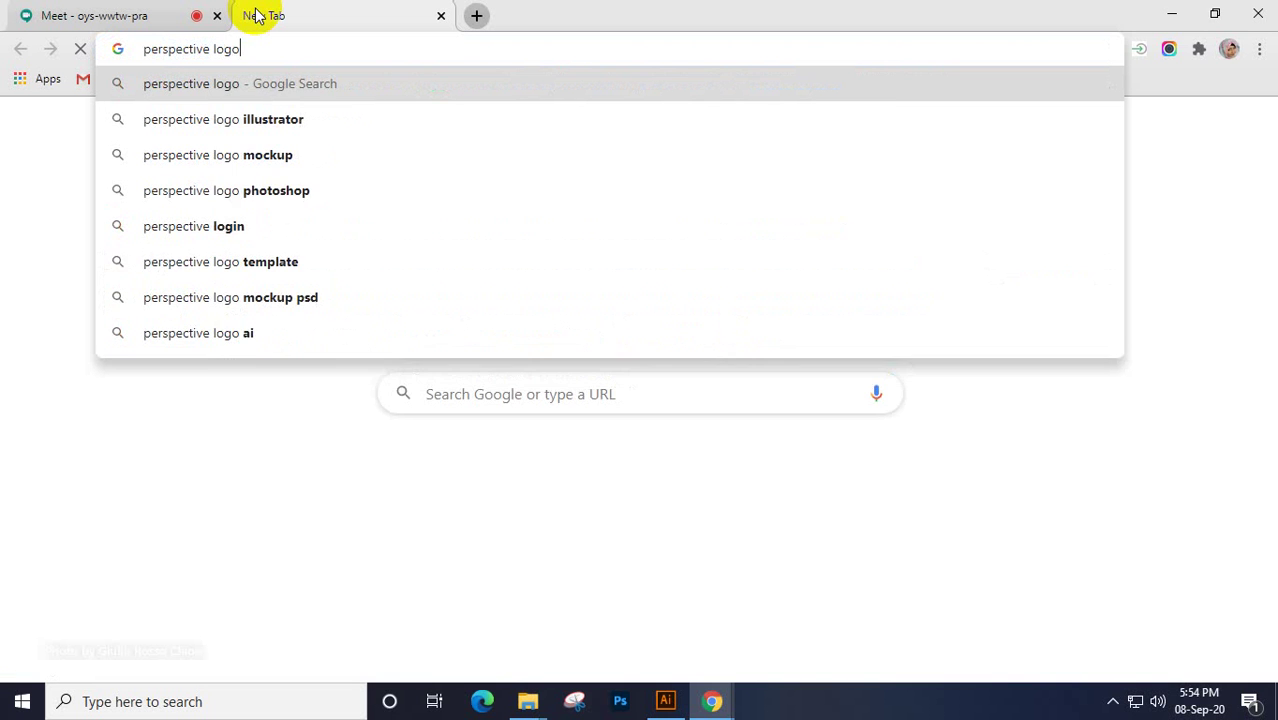
{"action": "key", "text": "Return"}
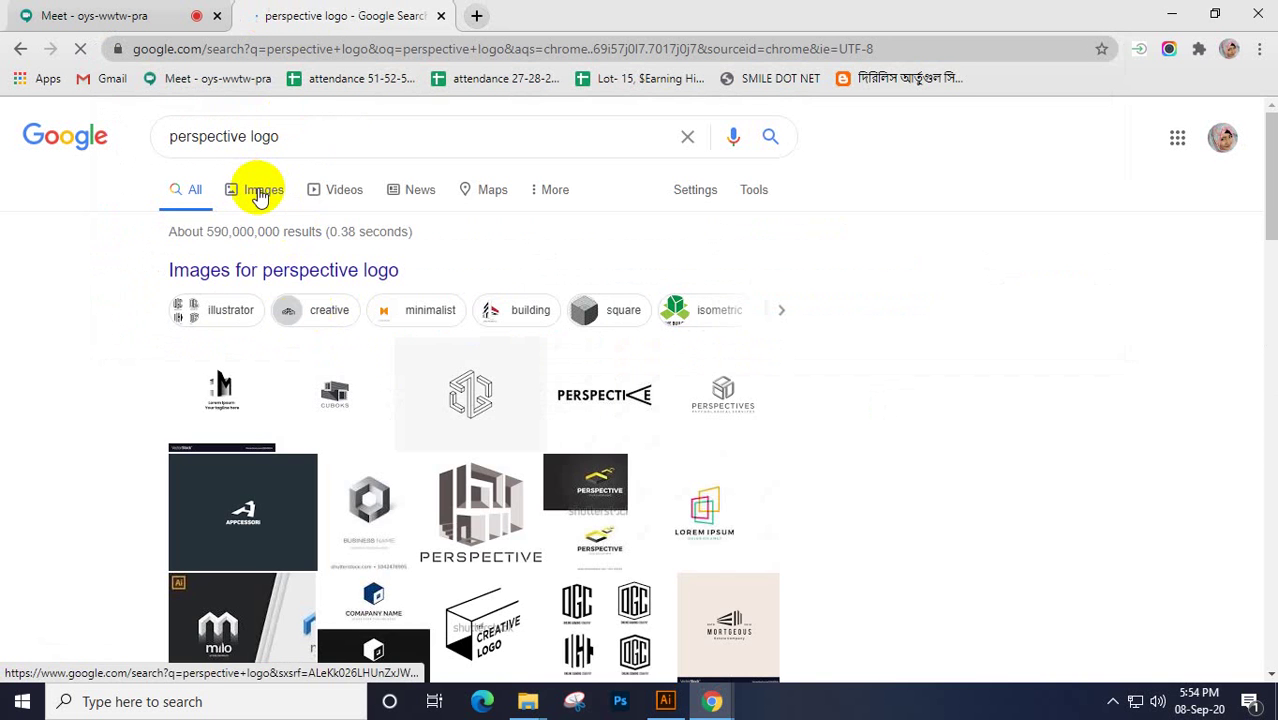
{"action": "left_click", "coordinate": [260, 192]}
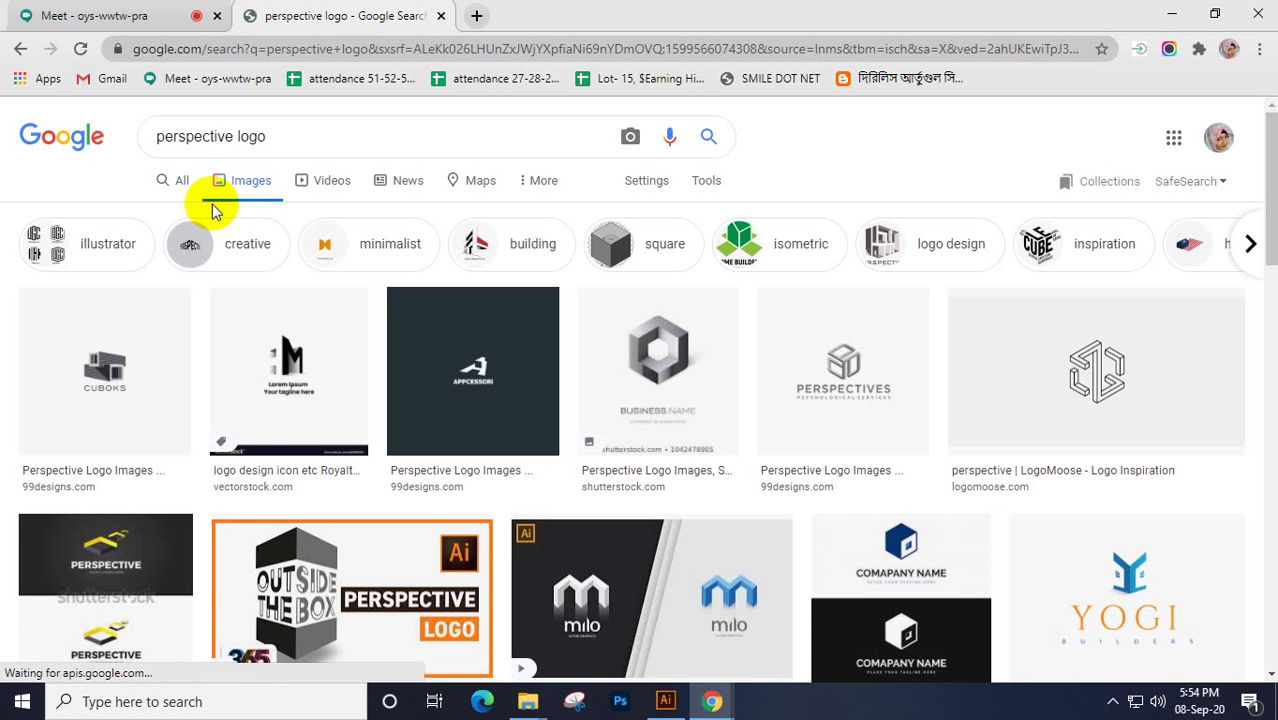
Browse the image results and preview the Outside the Box perspective logo
{"action": "scroll", "coordinate": [214, 428], "scroll_direction": "down", "scroll_amount": 1}
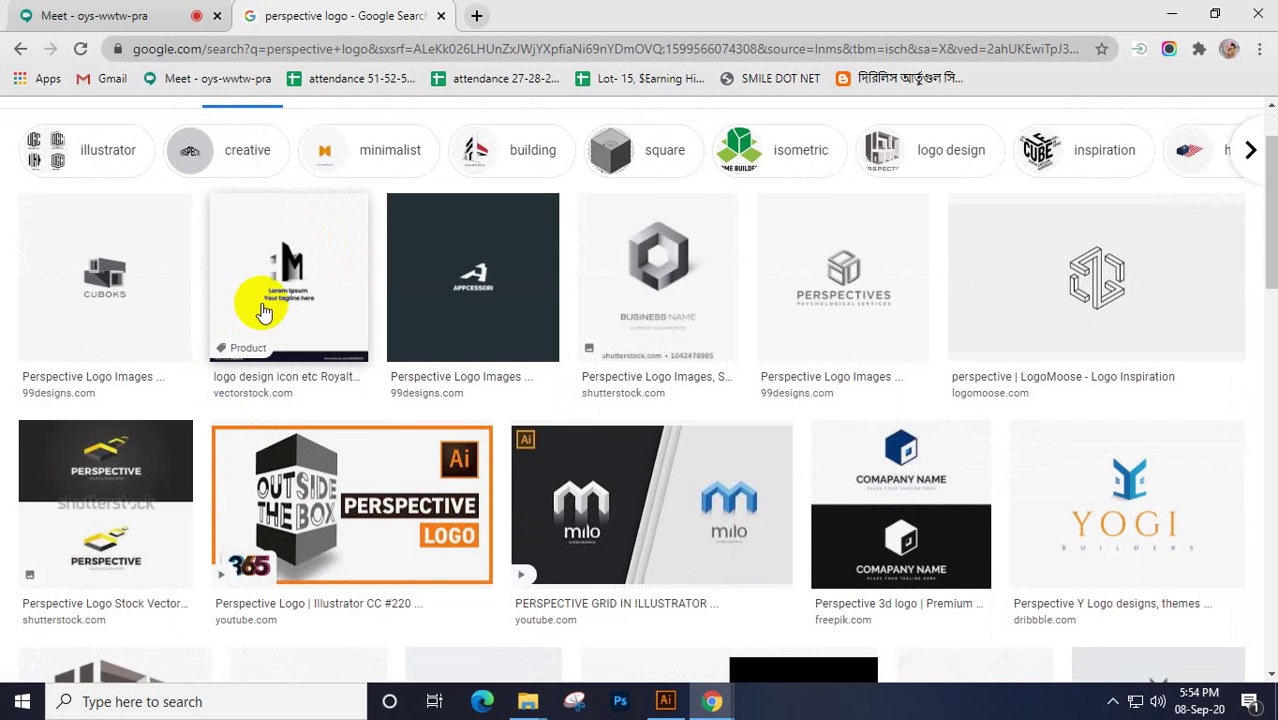
{"action": "scroll", "coordinate": [262, 313], "scroll_direction": "down", "scroll_amount": 2}
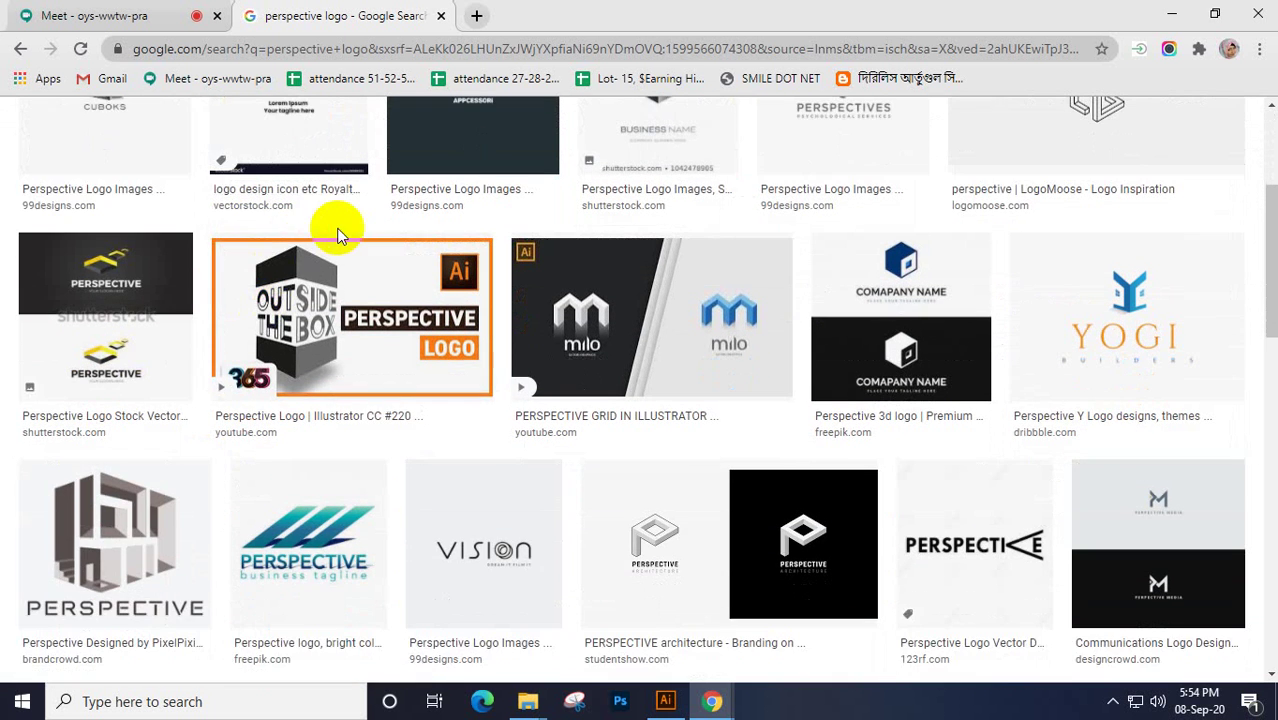
{"action": "scroll", "coordinate": [337, 260], "scroll_direction": "up", "scroll_amount": 1}
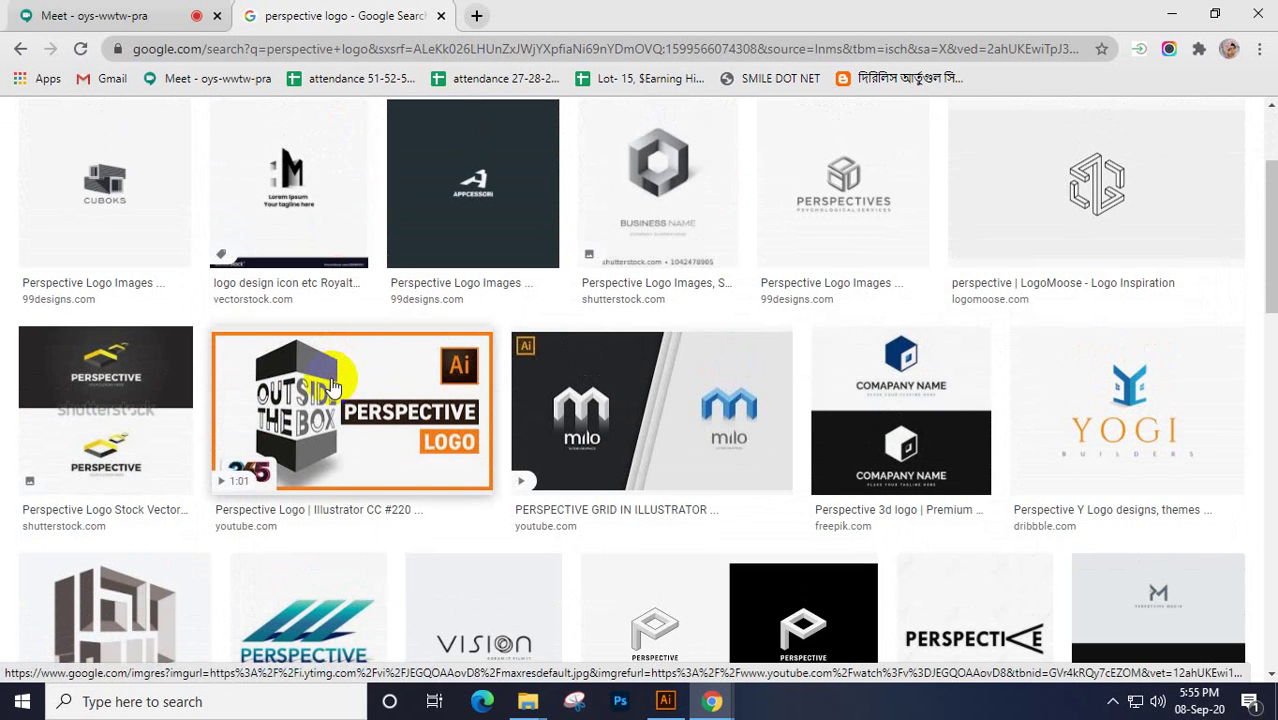
{"action": "left_click", "coordinate": [337, 385]}
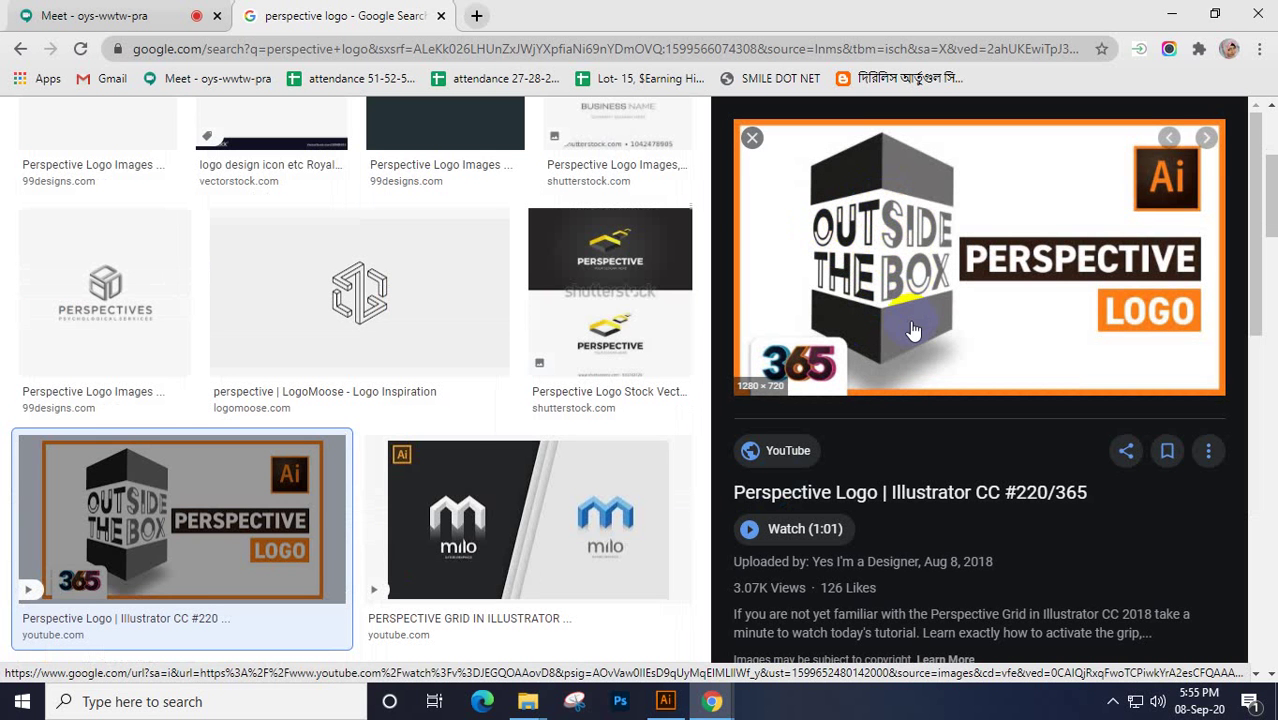
{"action": "scroll", "coordinate": [910, 320], "scroll_direction": "down", "scroll_amount": 4}
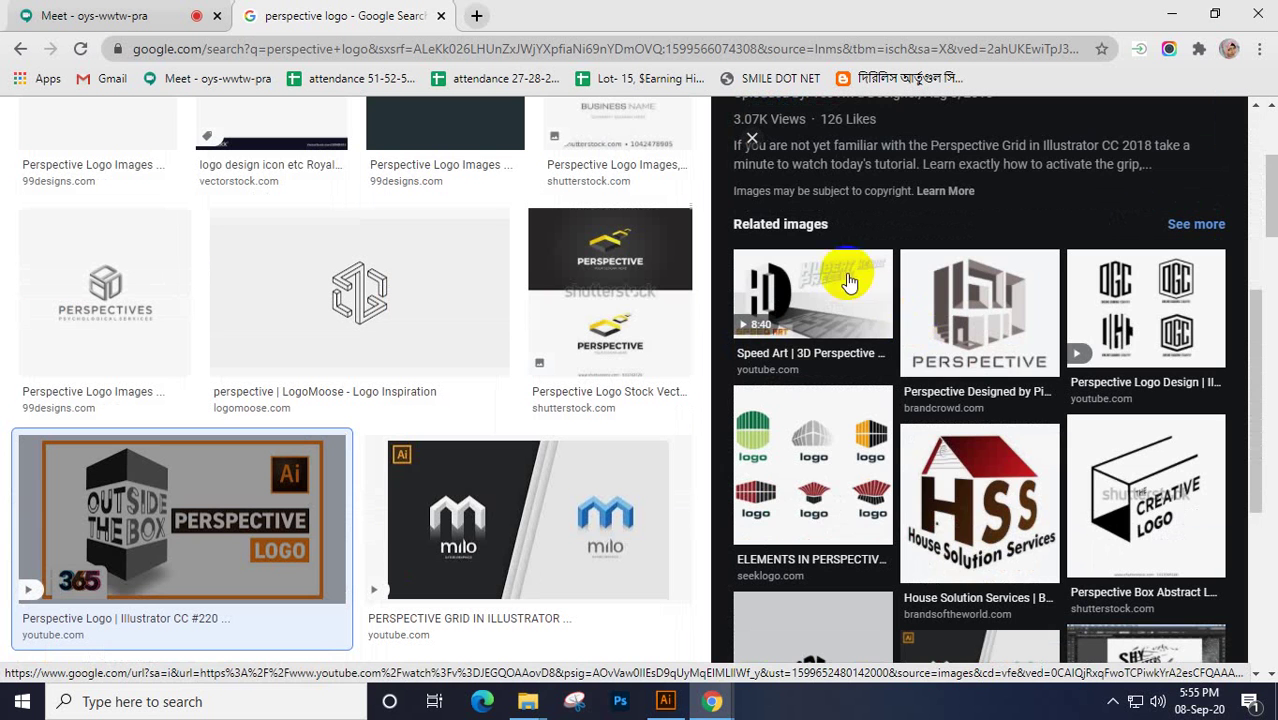
View the Perspective Logo Design and GLORY text examples, then return to Illustrator
{"action": "left_click", "coordinate": [1158, 300]}
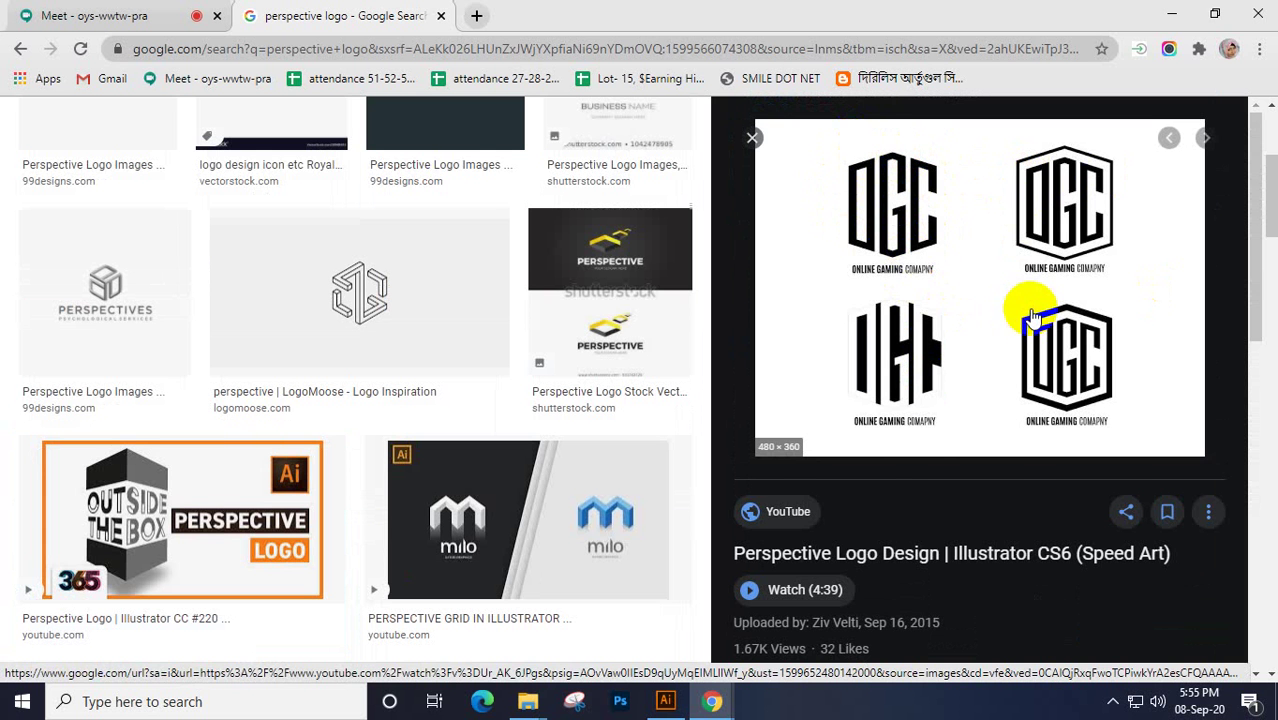
{"action": "scroll", "coordinate": [975, 322], "scroll_direction": "down", "scroll_amount": 3}
{"action": "scroll", "coordinate": [975, 322], "scroll_direction": "down", "scroll_amount": 5}
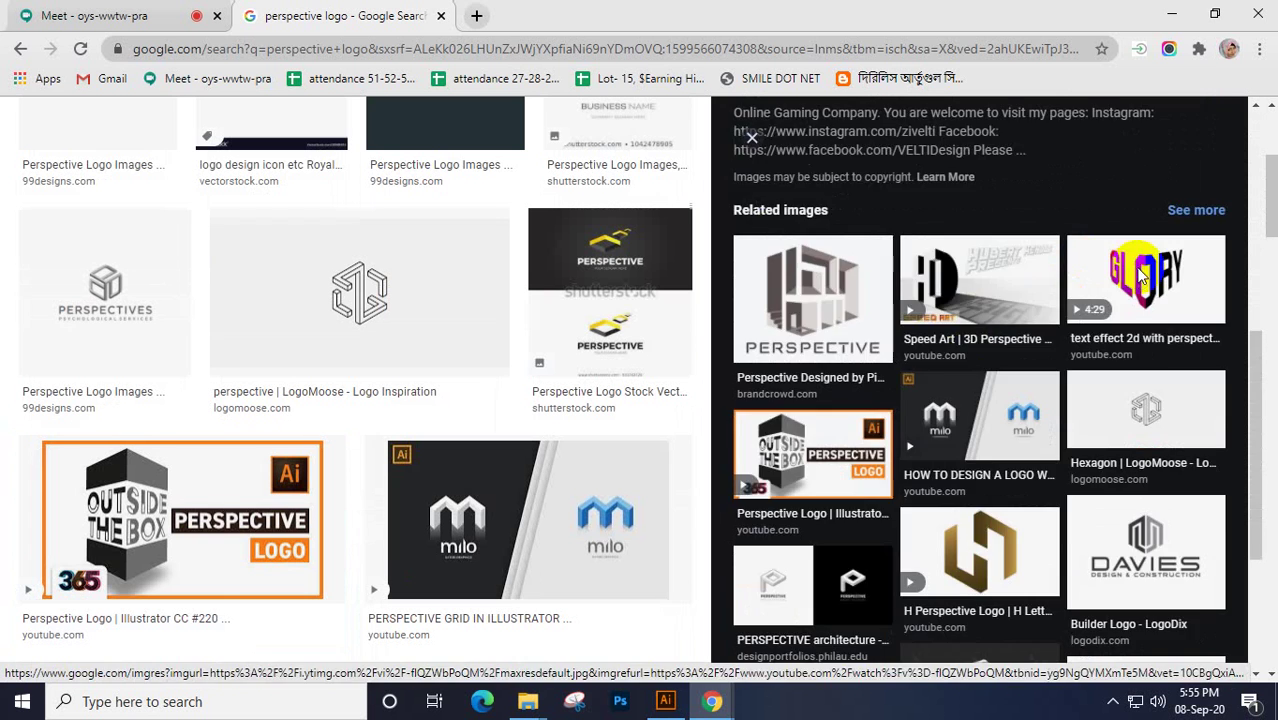
{"action": "left_click", "coordinate": [1130, 268]}
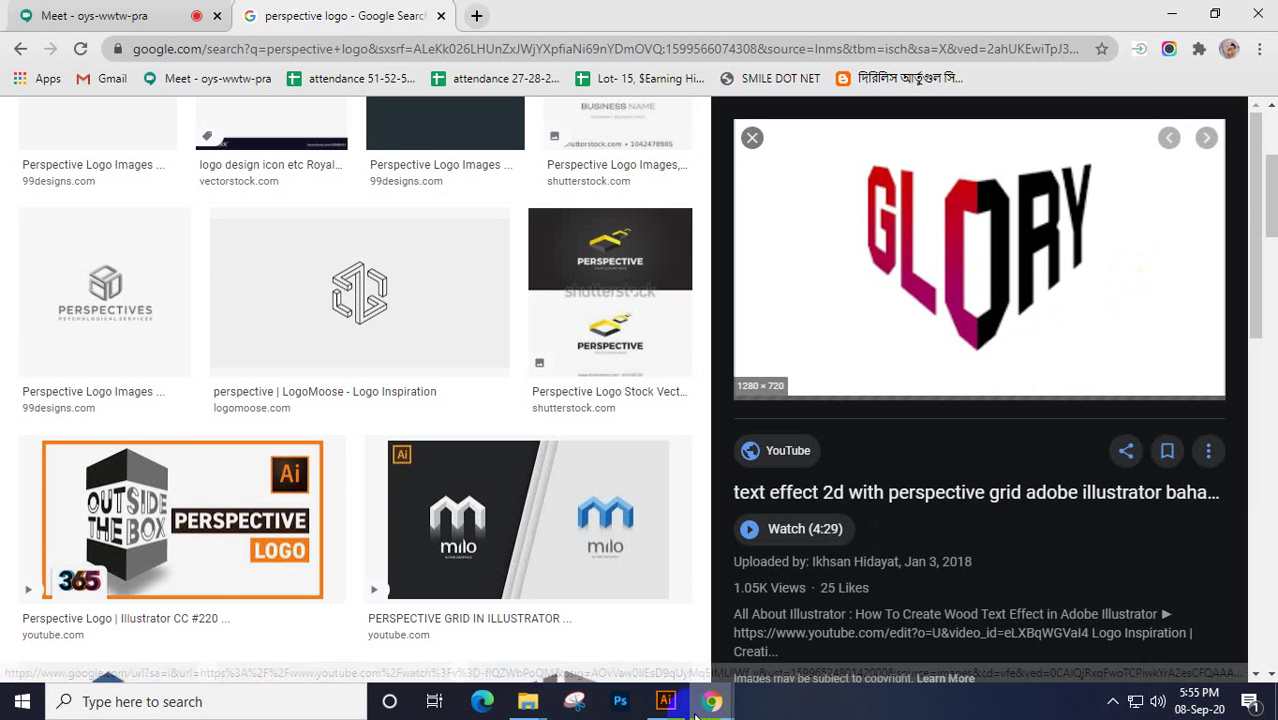
{"action": "left_click", "coordinate": [664, 701]}
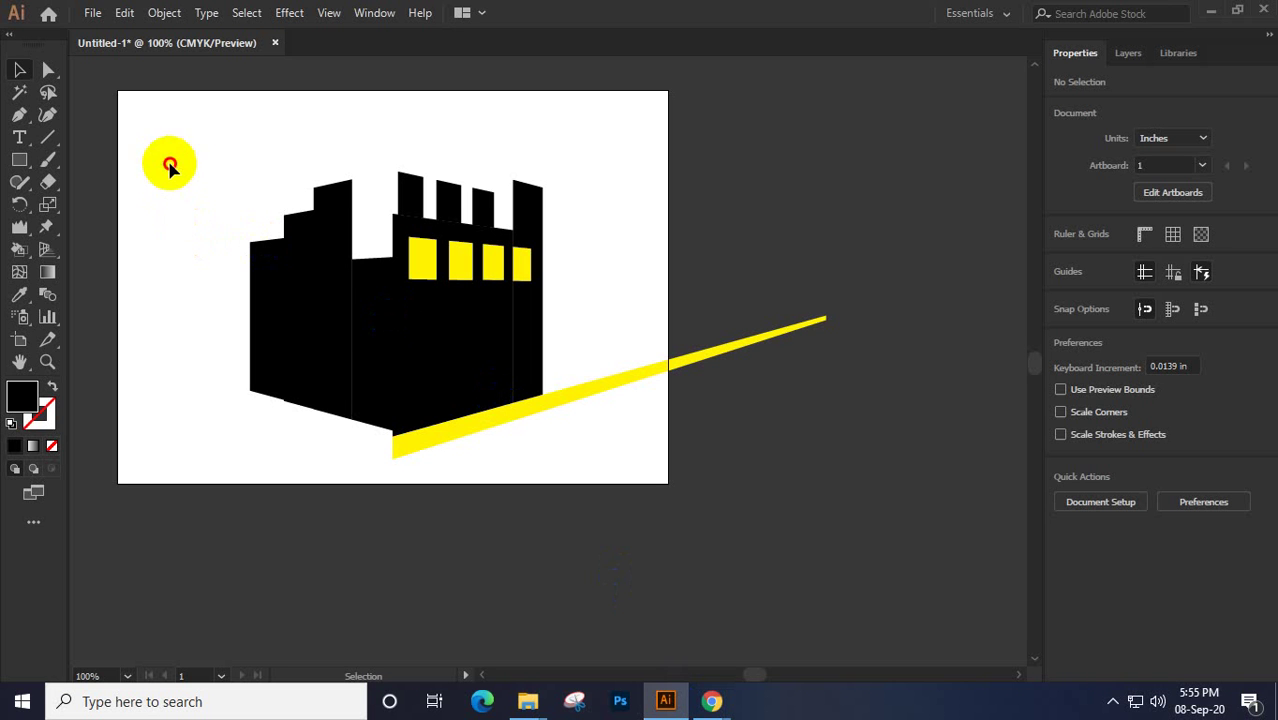
Zoom out to 50% and move the whole building artwork off to the right
{"action": "left_click_drag", "start_coordinate": [167, 163], "coordinate": [756, 514]}
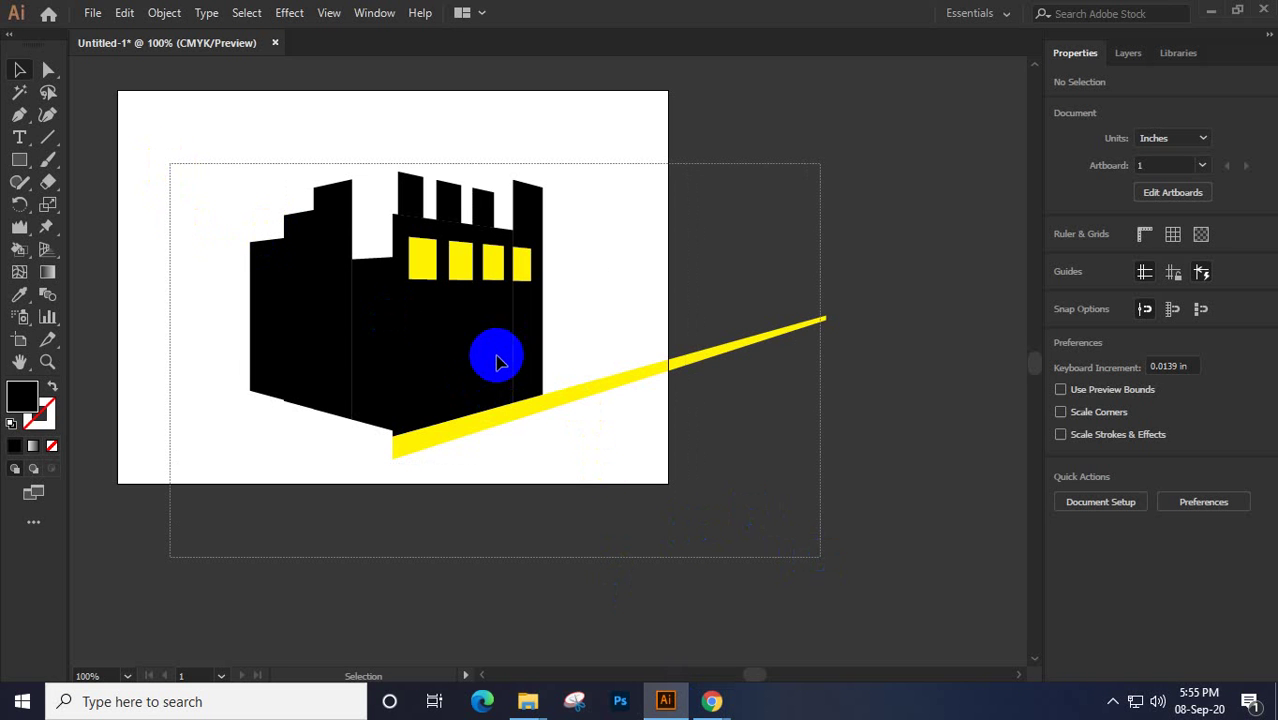
{"action": "left_click", "coordinate": [428, 348]}
{"action": "key", "text": "ctrl+minus"}
{"action": "left_click_drag", "start_coordinate": [430, 345], "coordinate": [872, 229]}
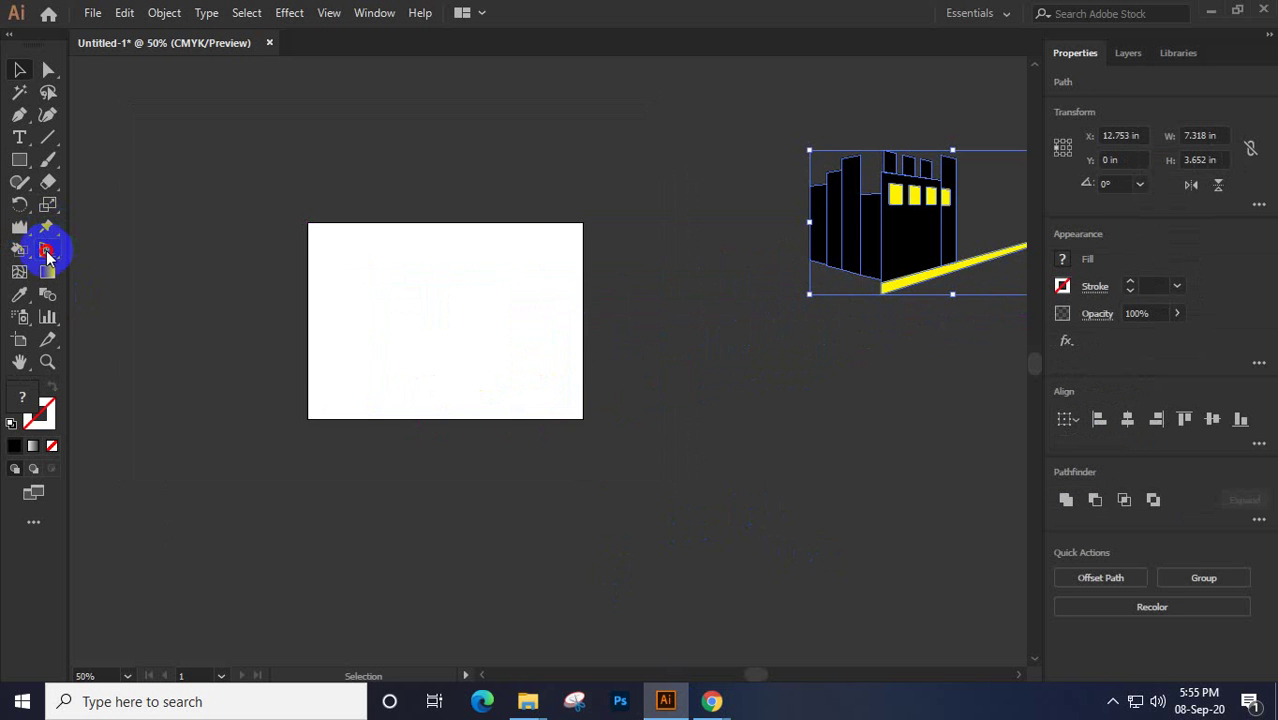
Bring the perspective grid back over the cleared page and pick the Type tool
{"action": "left_click", "coordinate": [46, 252]}
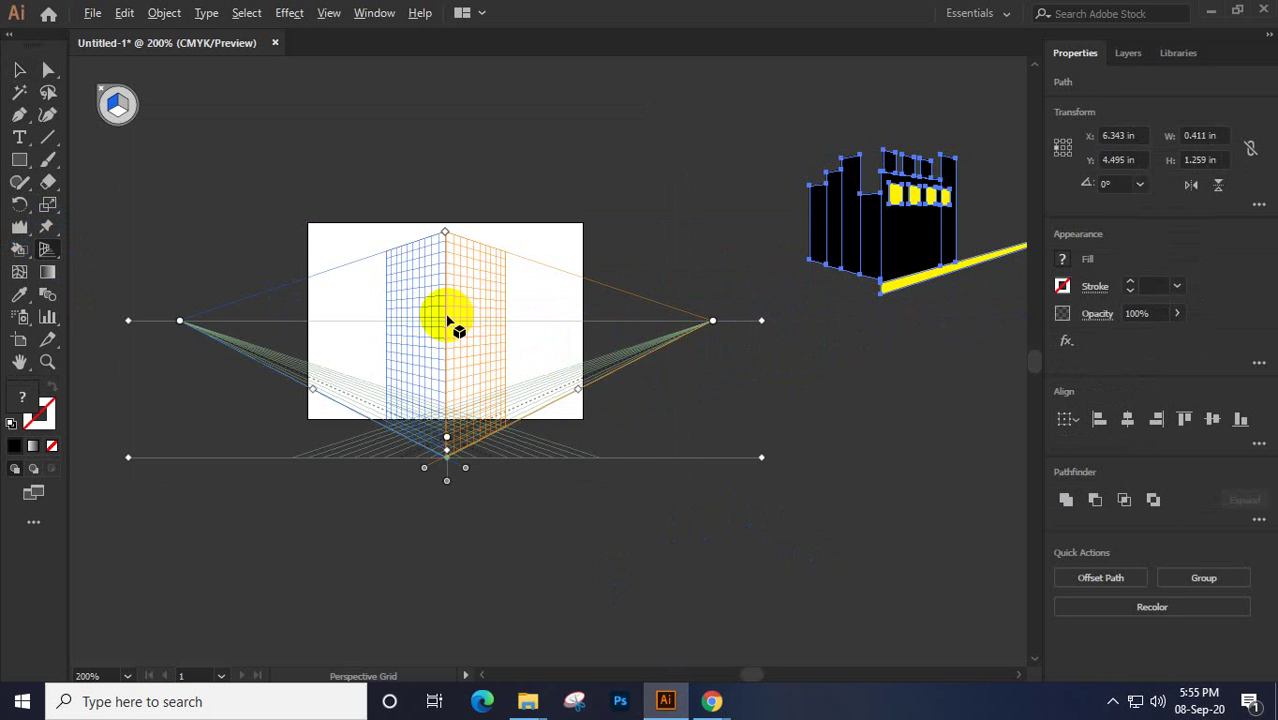
{"action": "scroll", "coordinate": [447, 320], "scroll_direction": "up", "scroll_amount": 5}
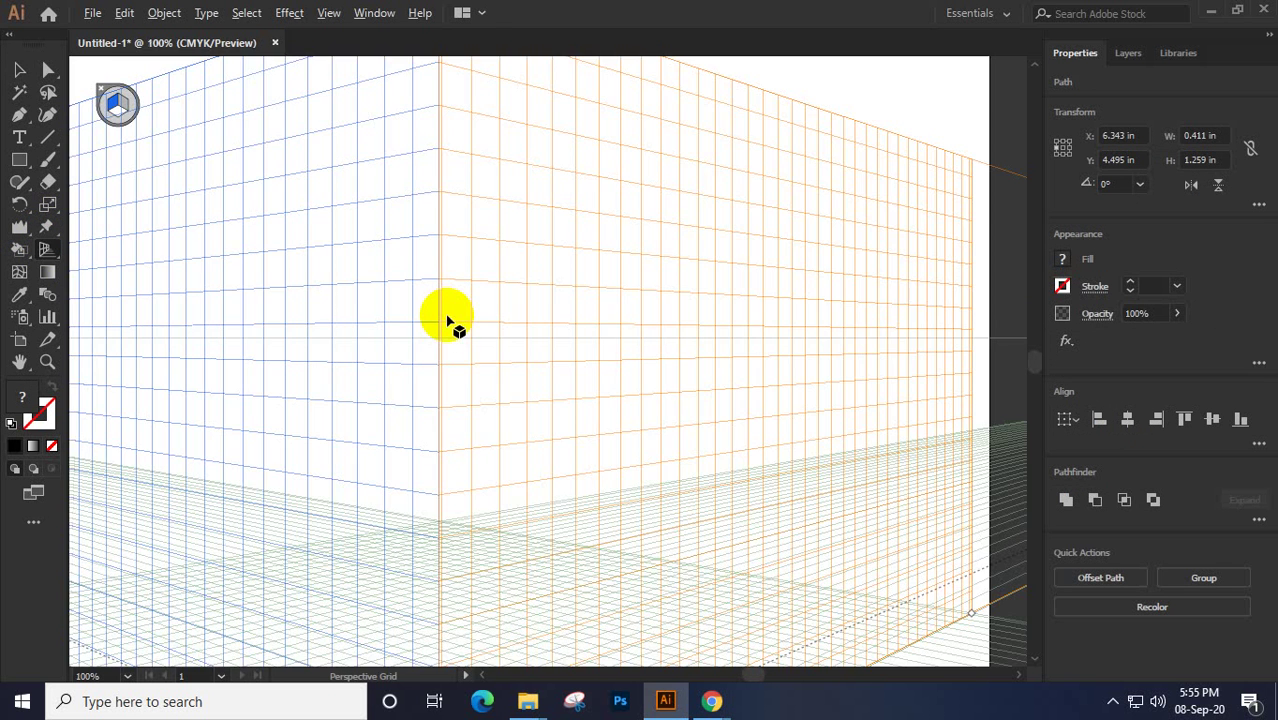
{"action": "scroll", "coordinate": [447, 320], "scroll_direction": "down", "scroll_amount": 5}
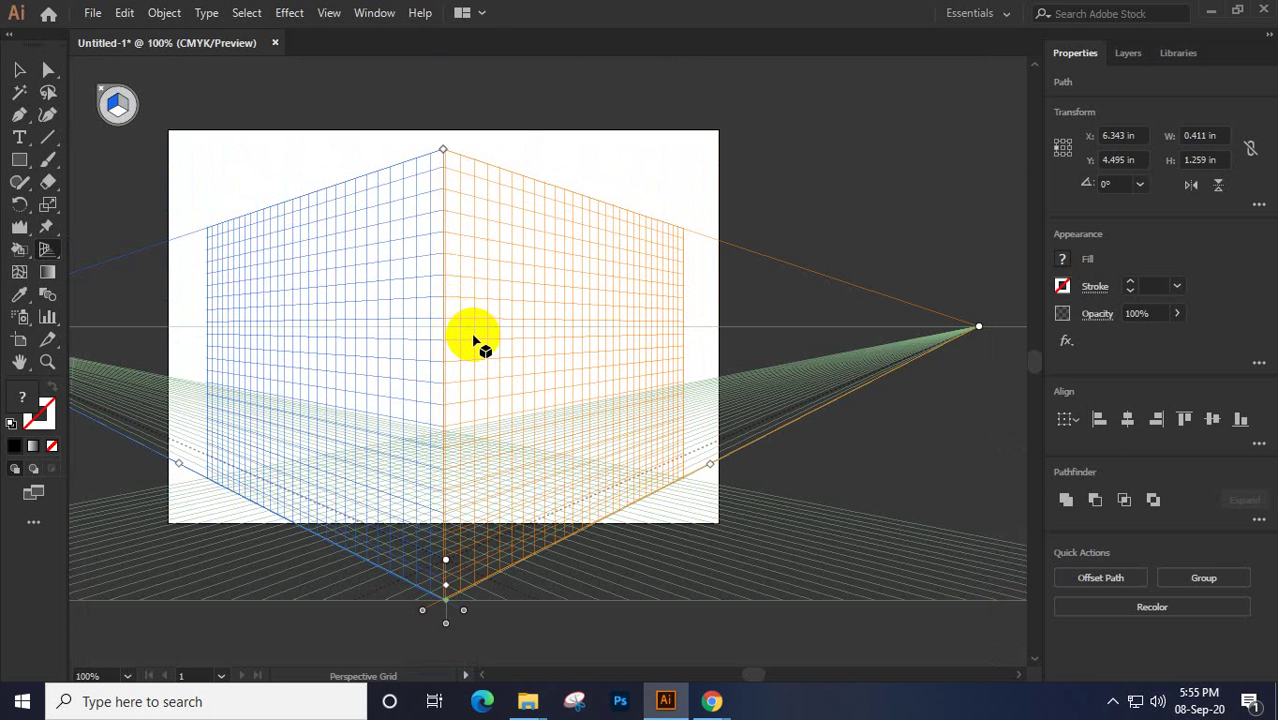
{"action": "left_click", "coordinate": [19, 138]}
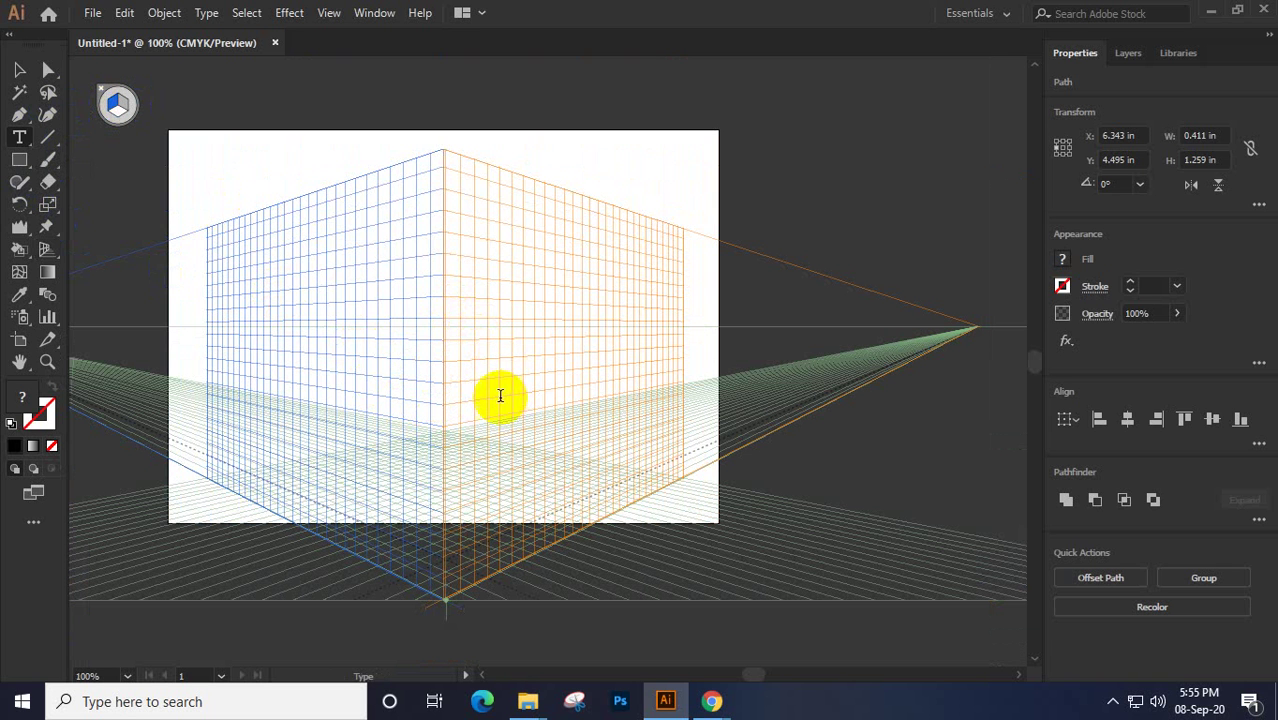
Place Lorem ipsum point text at the box's corner on the perspective grid
{"action": "left_click", "coordinate": [444, 405]}
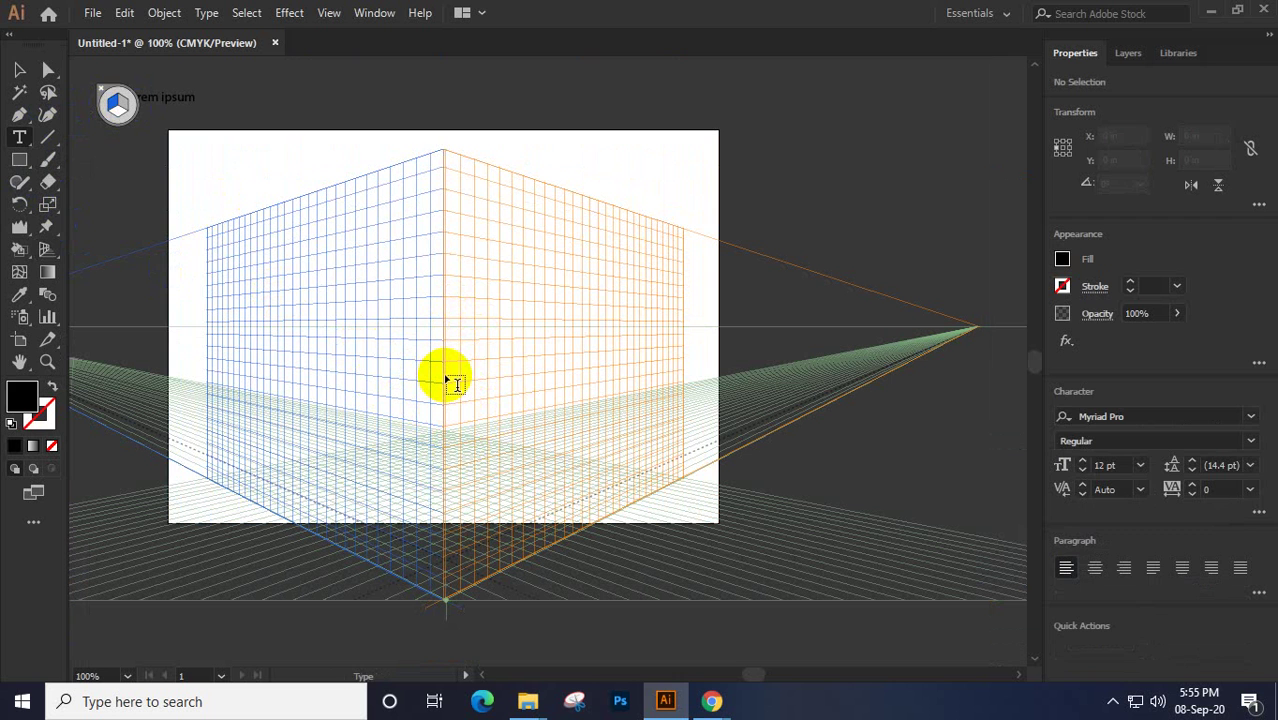
{"action": "key", "text": "shift+l"}
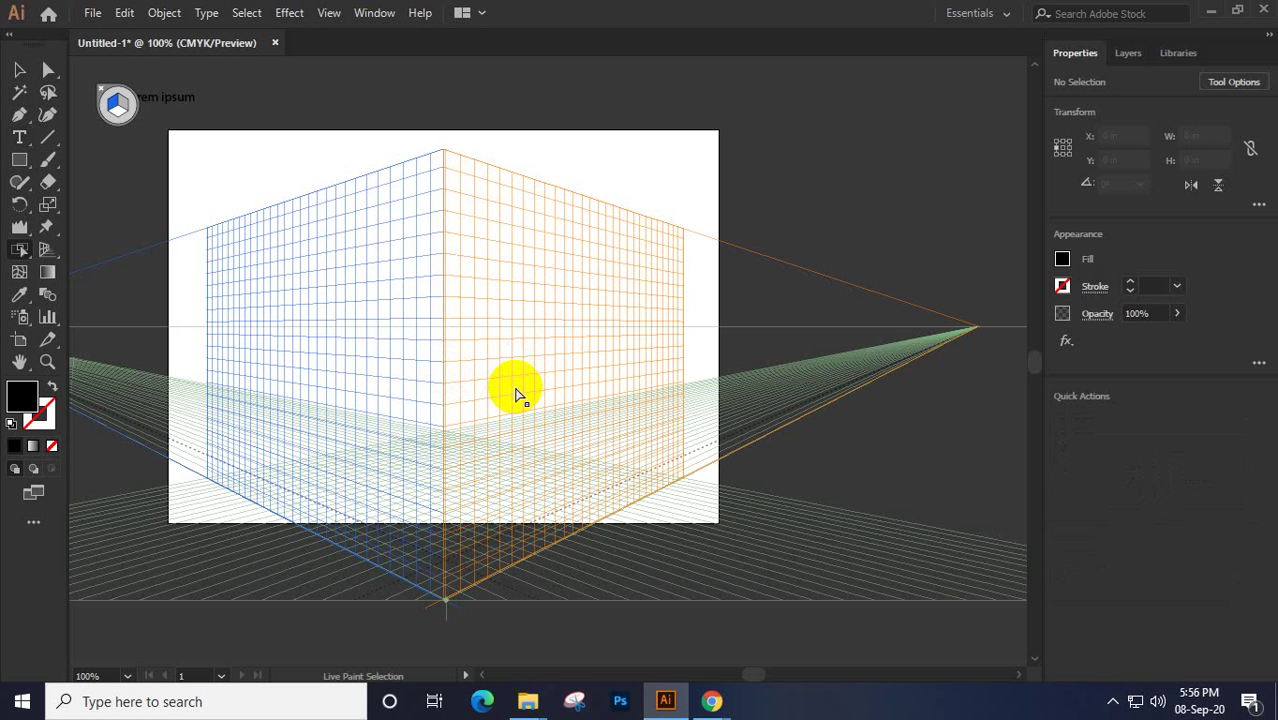
{"action": "key", "text": "o"}
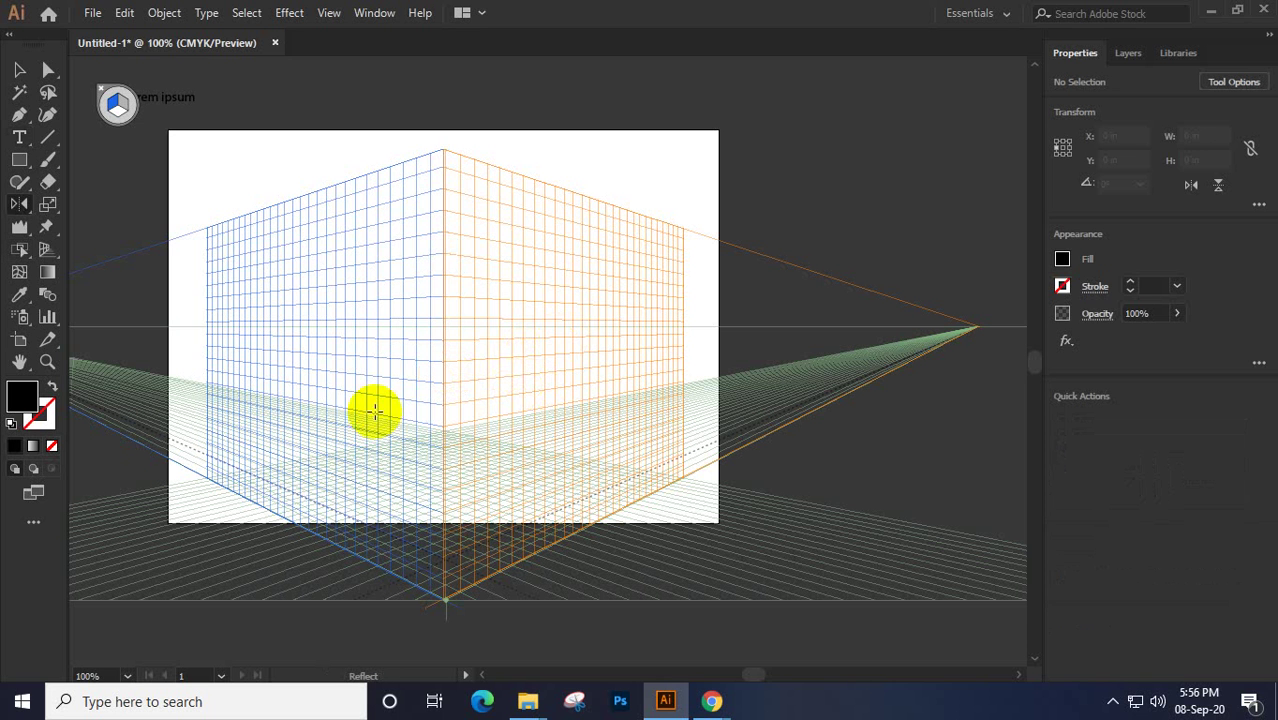
{"action": "left_click", "coordinate": [17, 135]}
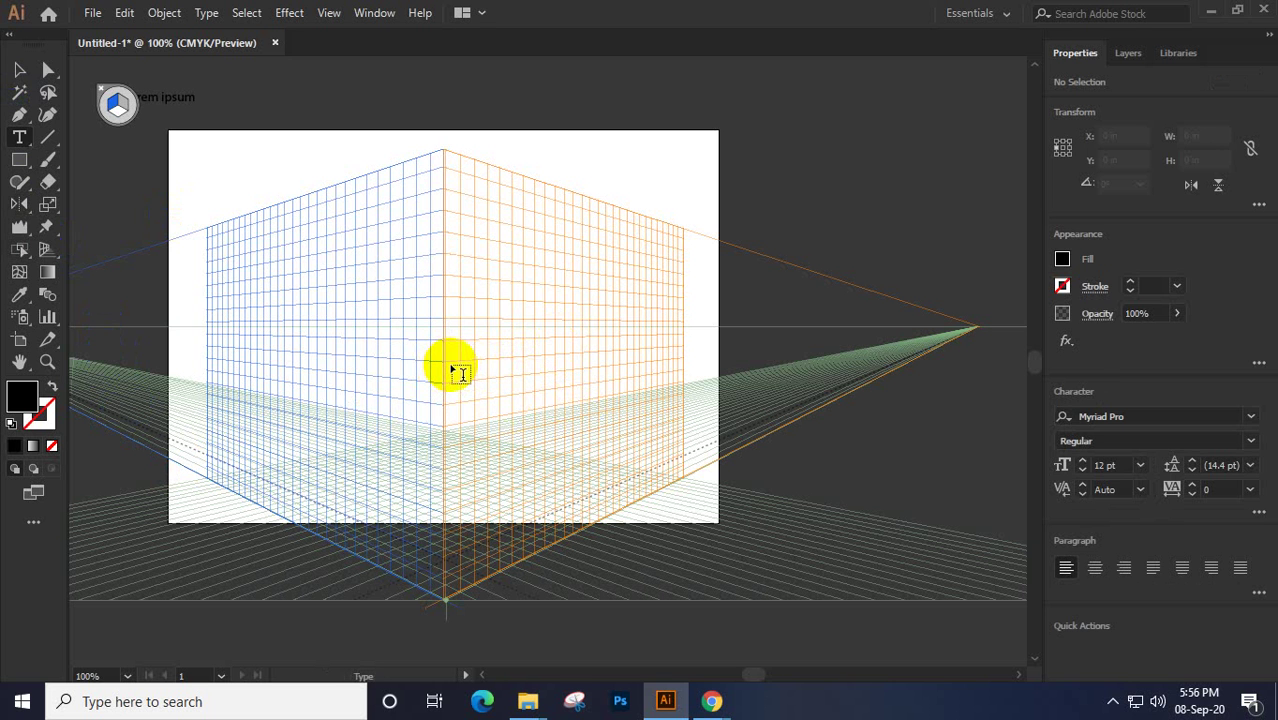
{"action": "left_click_drag", "start_coordinate": [446, 376], "coordinate": [602, 430]}
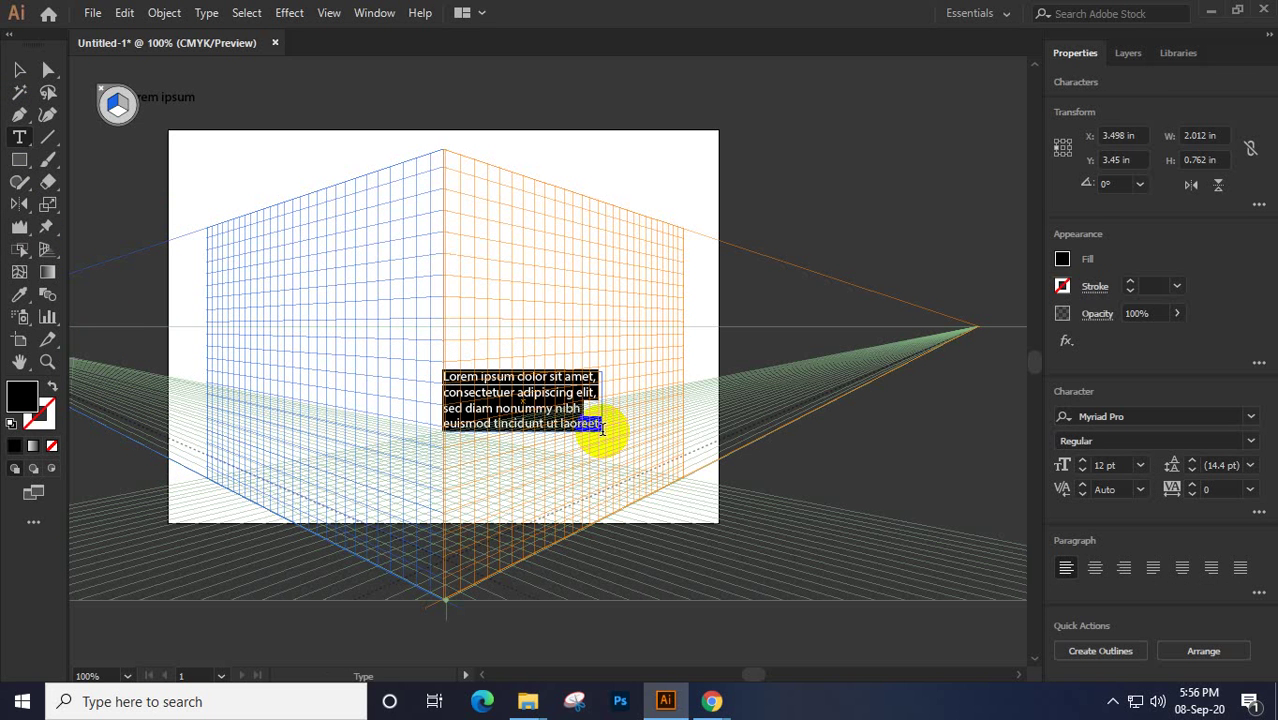
{"action": "key", "text": "ctrl+z"}
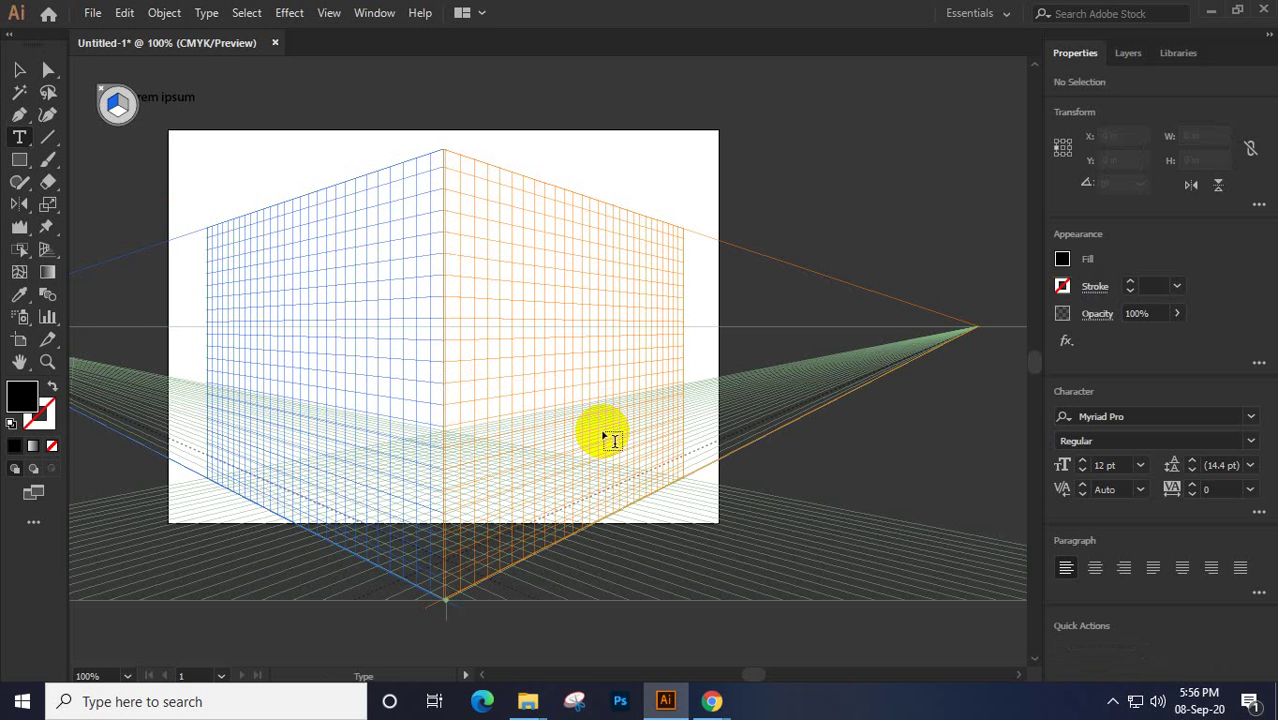
{"action": "left_click", "coordinate": [452, 390]}
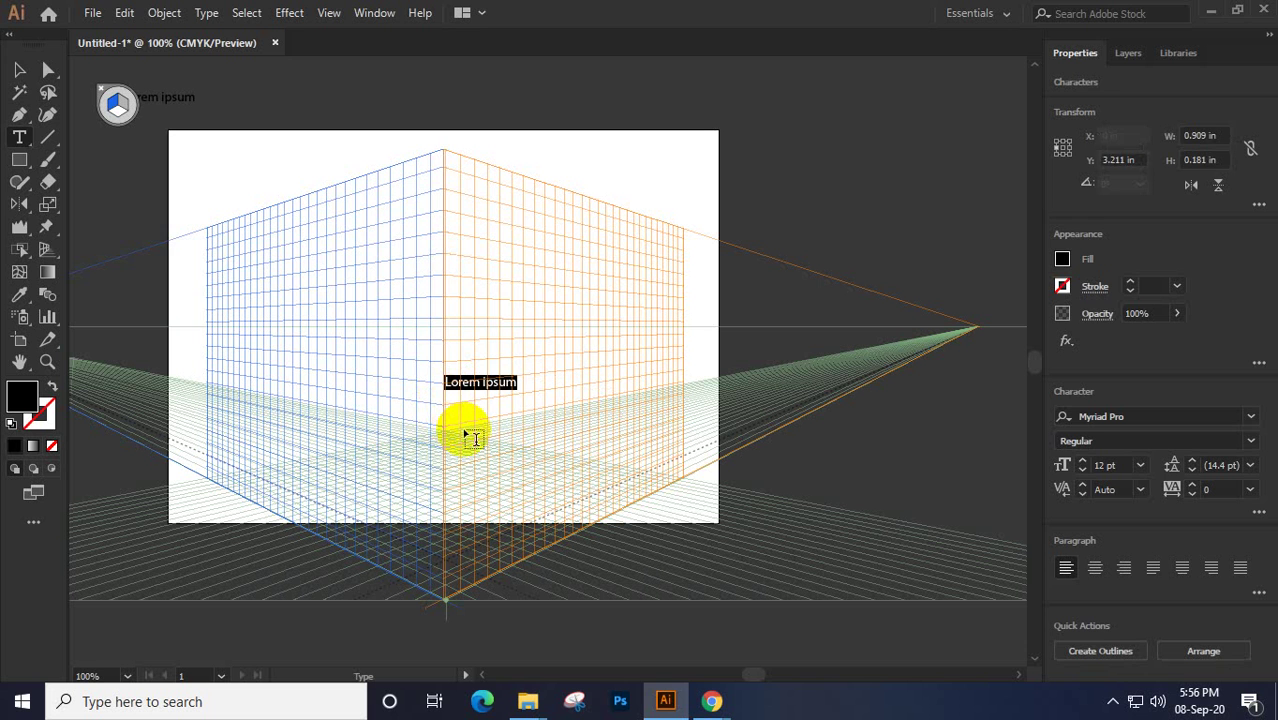
Scale the text to 34.2 pt on the right plane and move the leftover small text onto the left plane
{"action": "left_click", "coordinate": [24, 76]}
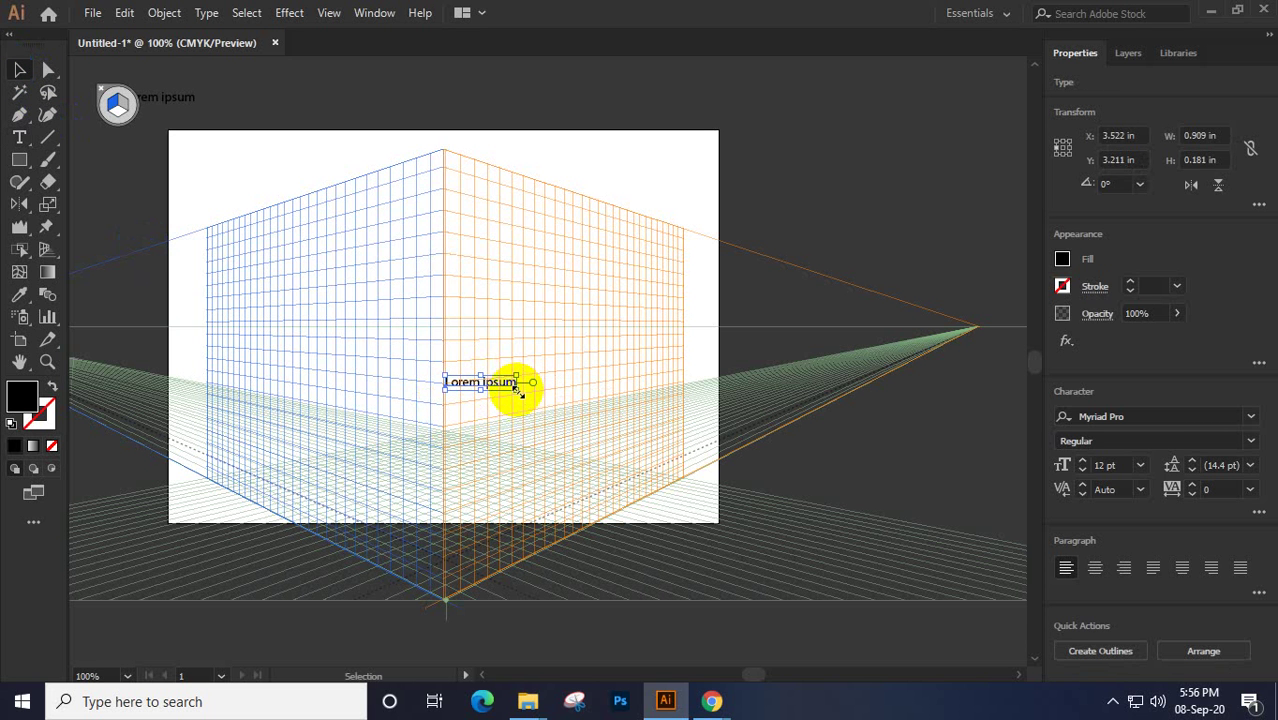
{"action": "left_click_drag", "start_coordinate": [521, 397], "coordinate": [578, 449]}
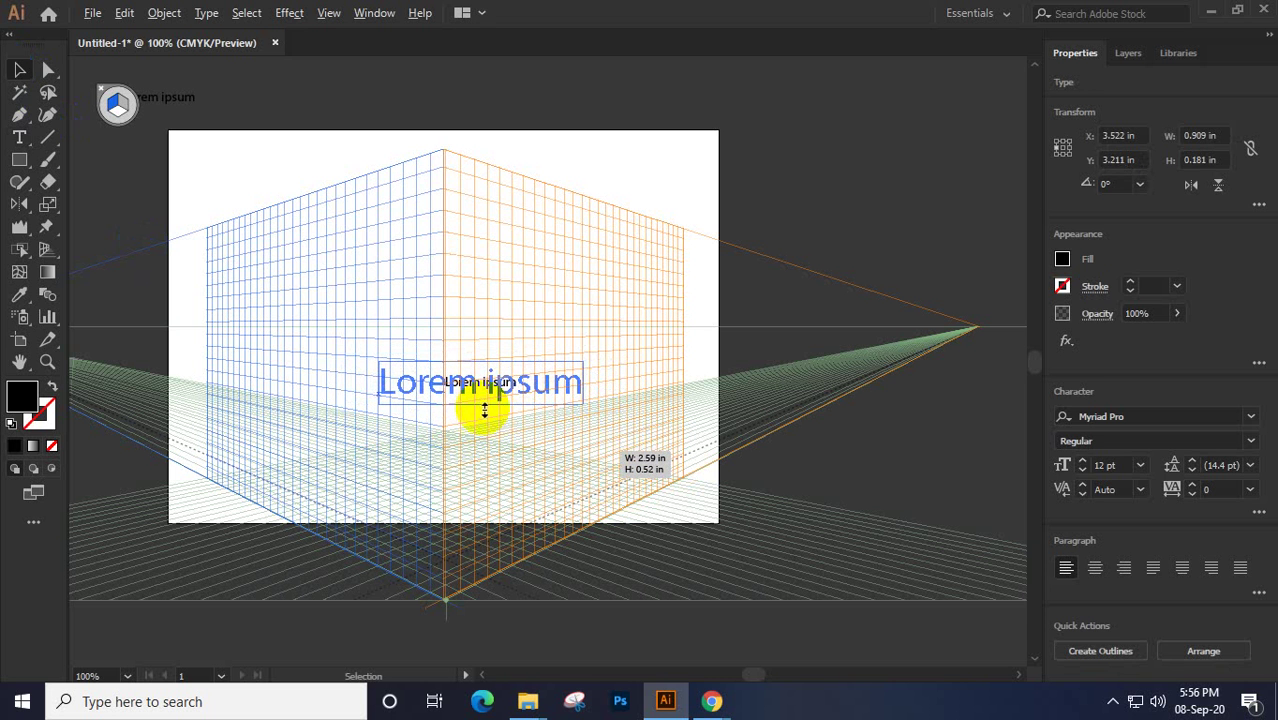
{"action": "left_click_drag", "start_coordinate": [496, 388], "coordinate": [485, 422]}
{"action": "left_click", "coordinate": [117, 104]}
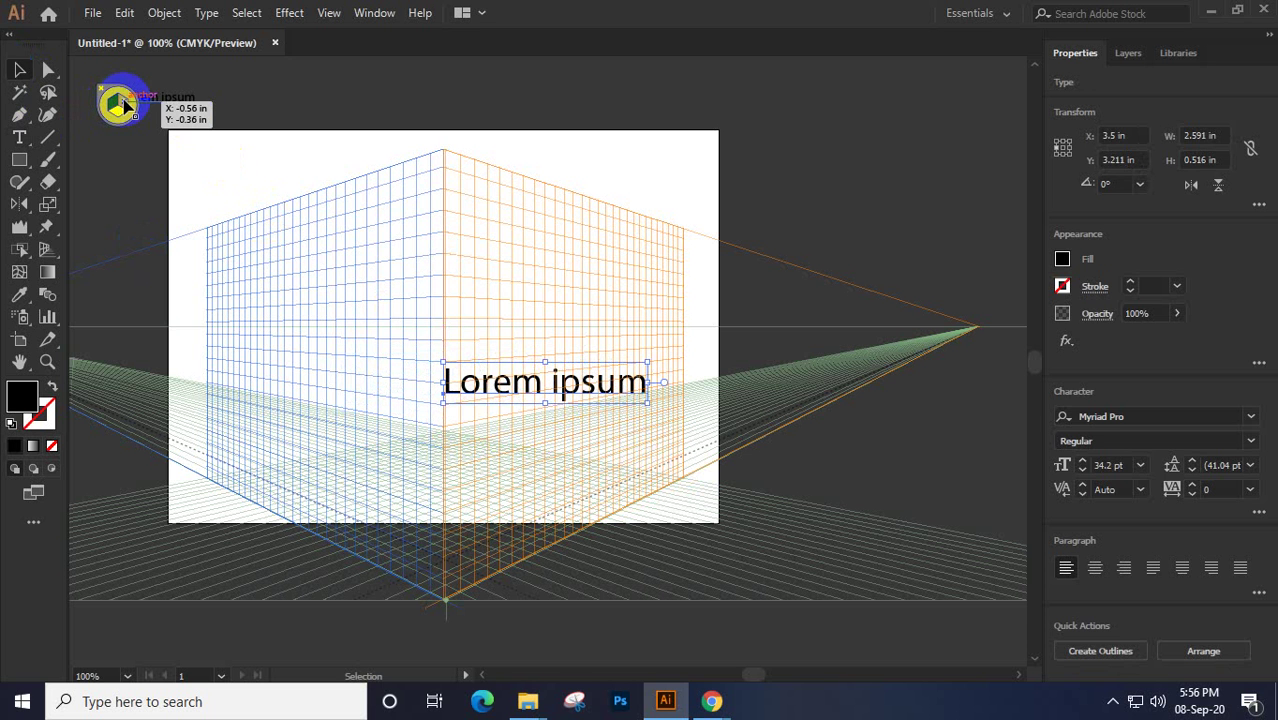
{"action": "left_click", "coordinate": [165, 98]}
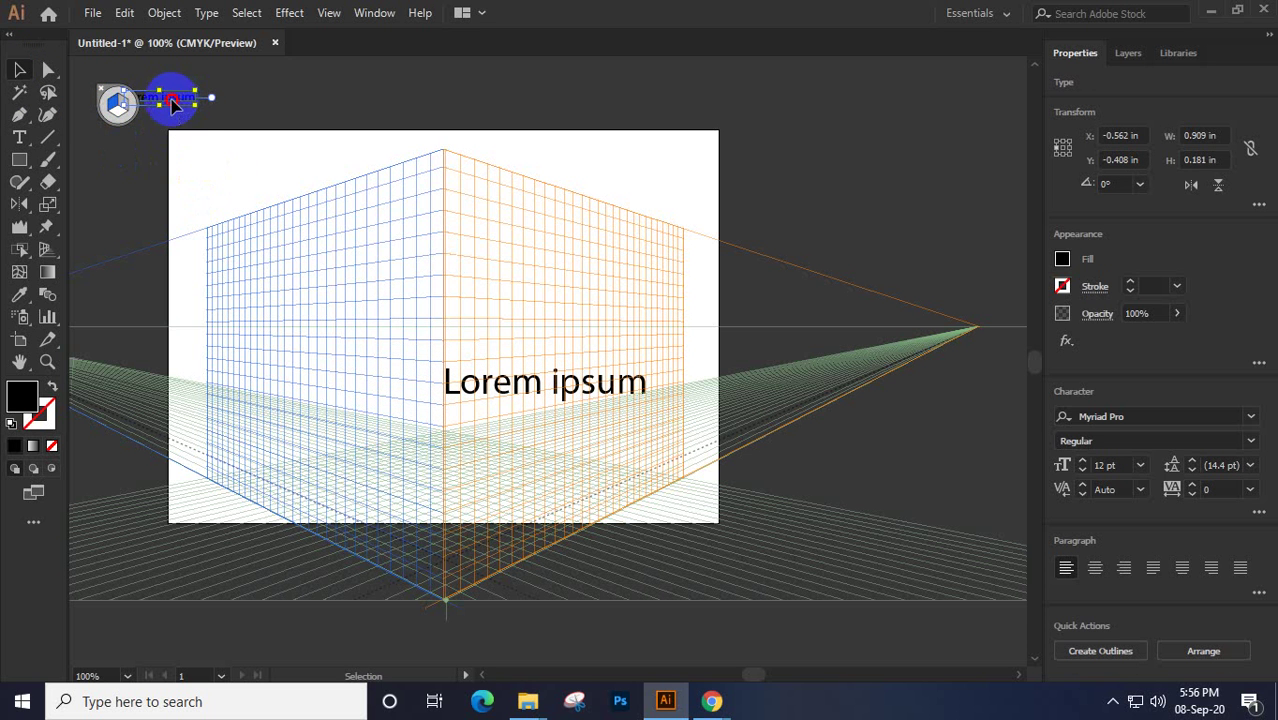
{"action": "left_click_drag", "start_coordinate": [171, 100], "coordinate": [376, 228]}
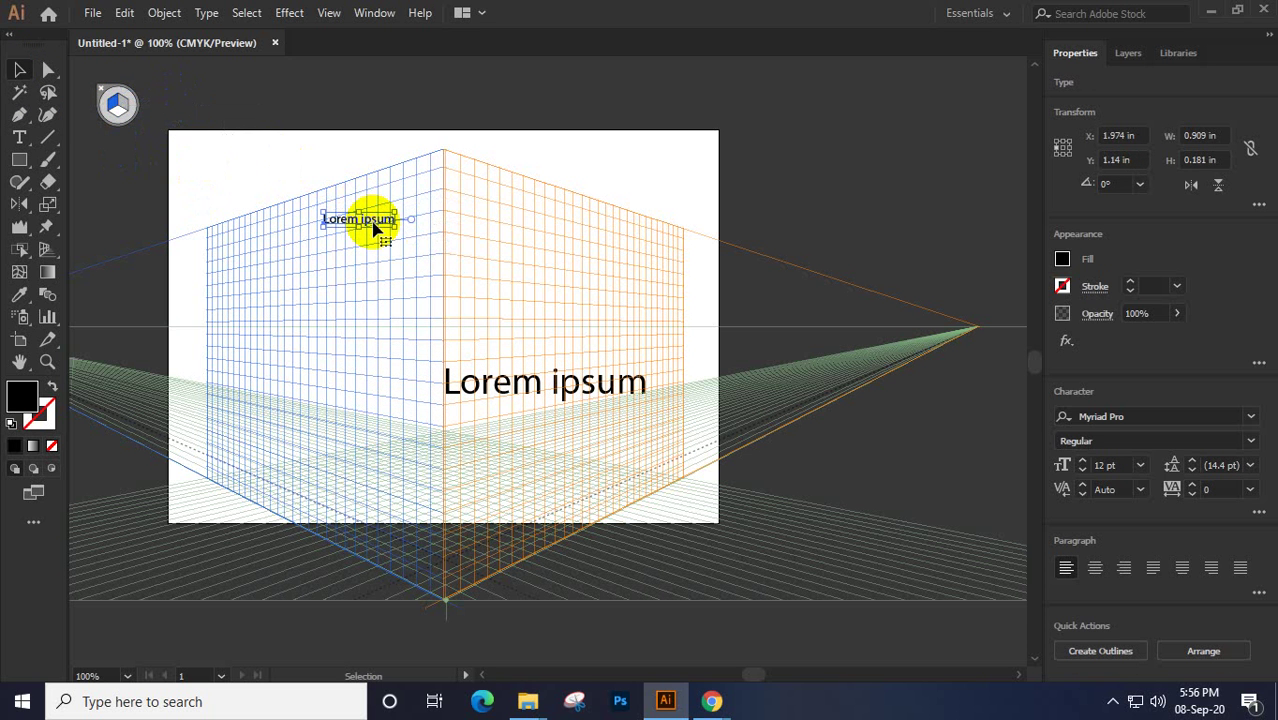
{"action": "left_click", "coordinate": [490, 395]}
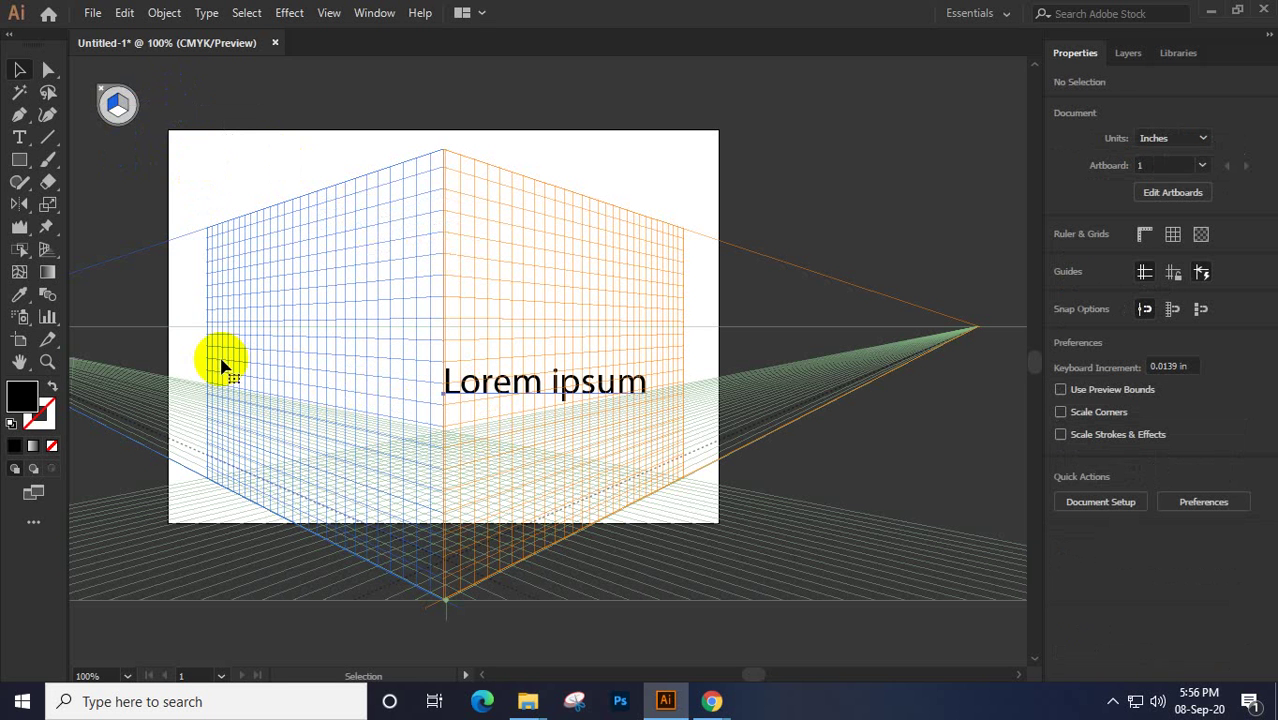
{"action": "key", "text": "ctrl+a"}
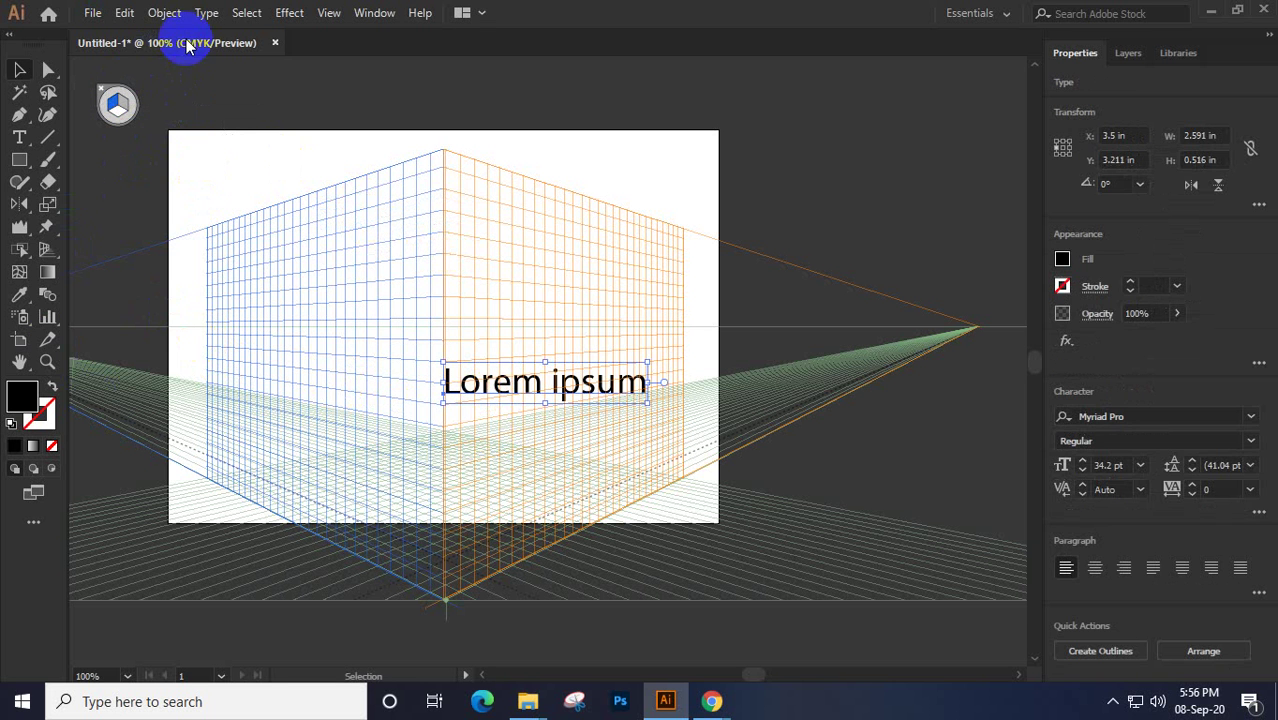
Apply an Arc warp envelope to the text, then undo it
{"action": "left_click", "coordinate": [166, 16]}
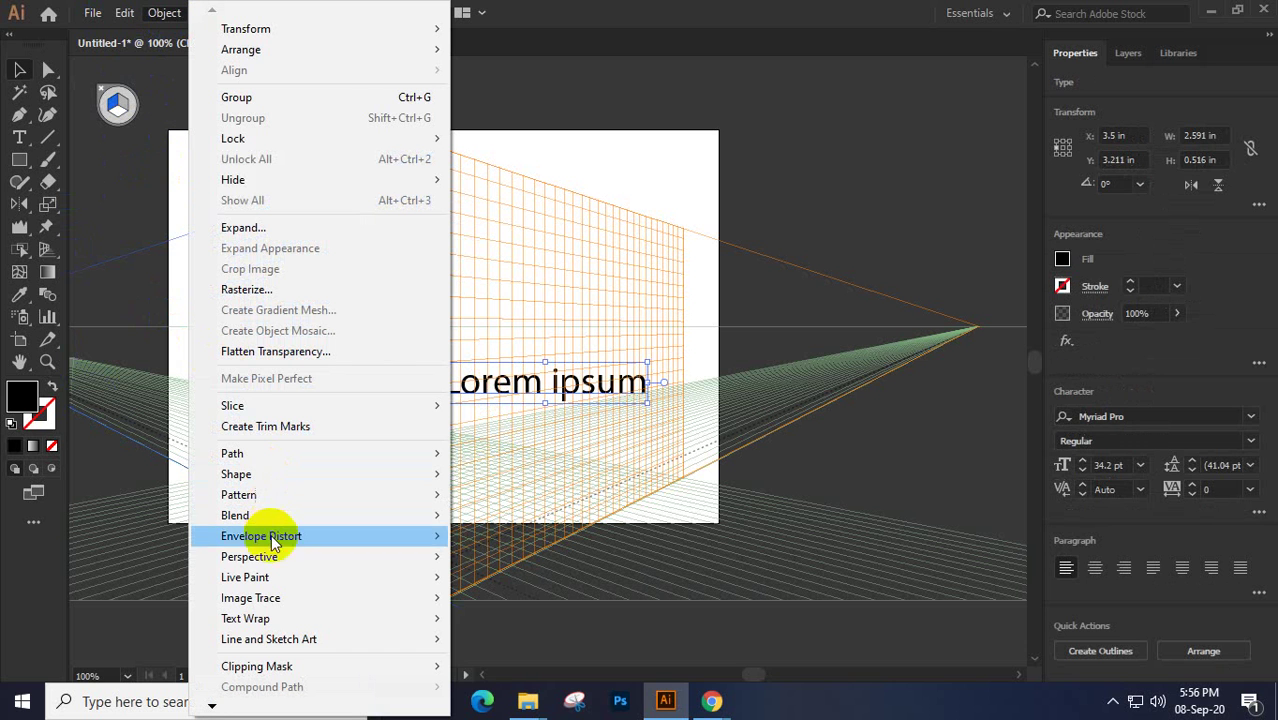
{"action": "mouse_move", "coordinate": [261, 539]}
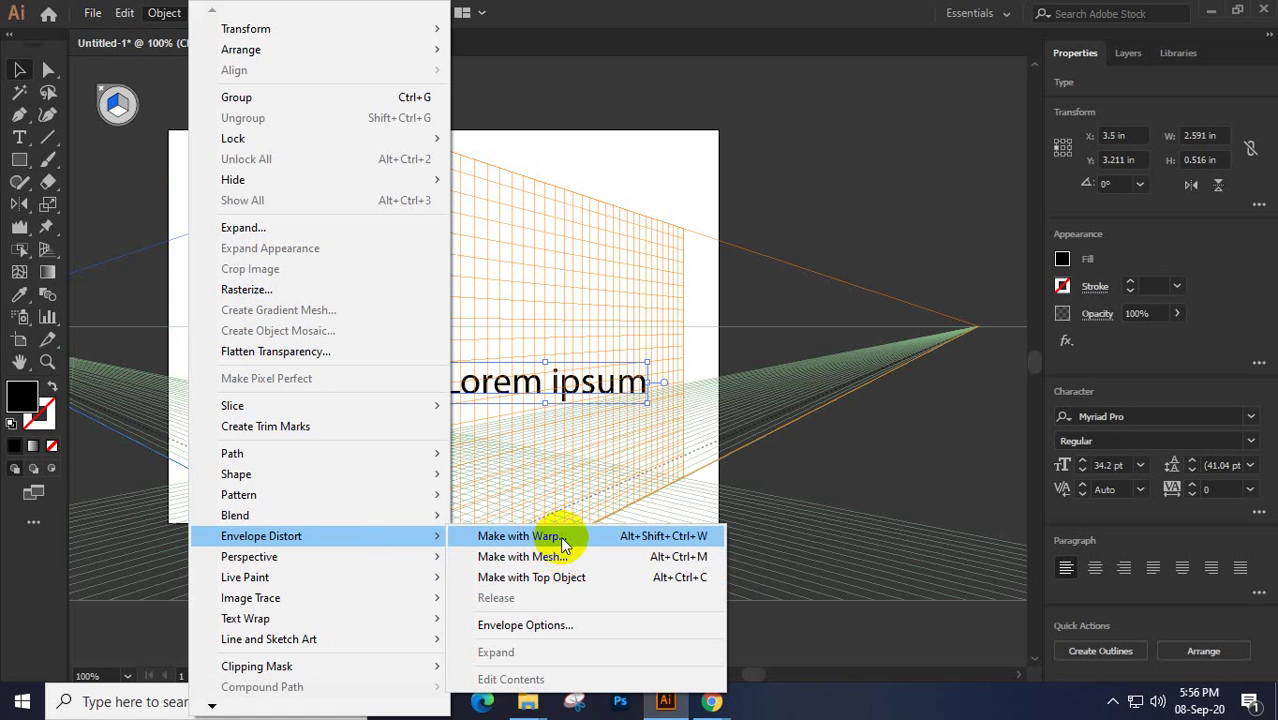
{"action": "left_click", "coordinate": [563, 540]}
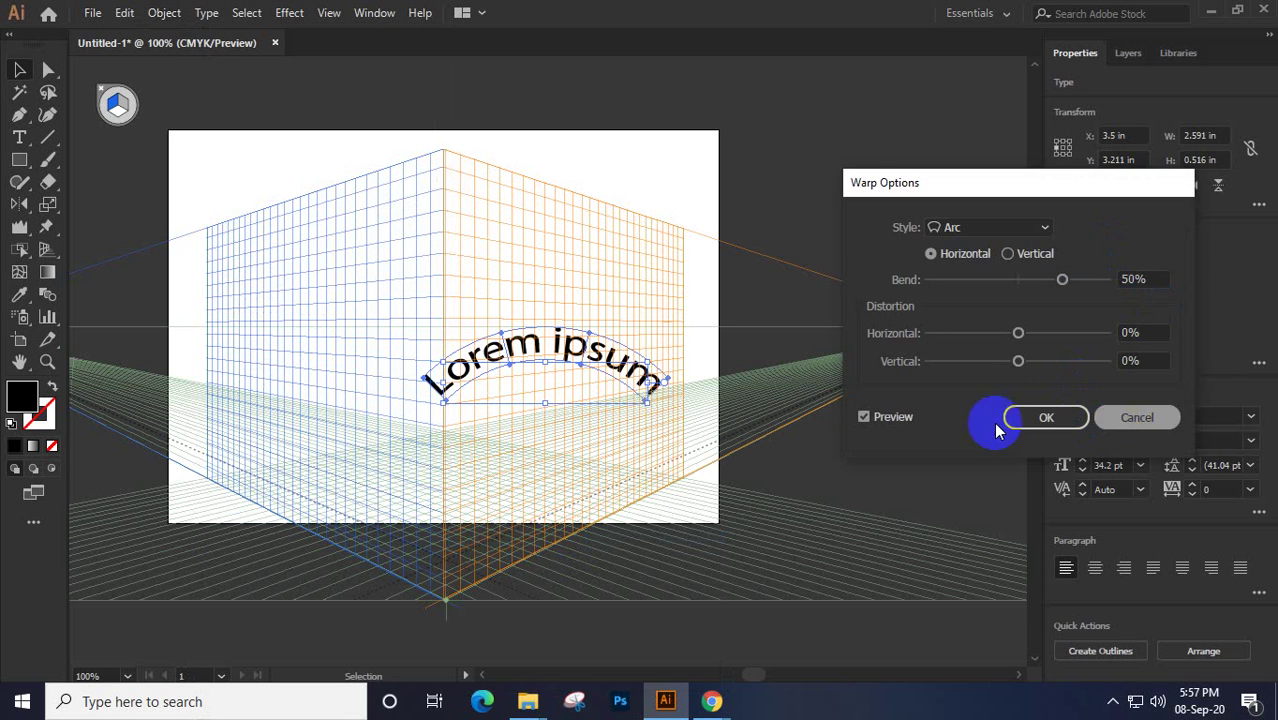
{"action": "left_click", "coordinate": [1012, 418]}
{"action": "key", "text": "ctrl+z"}
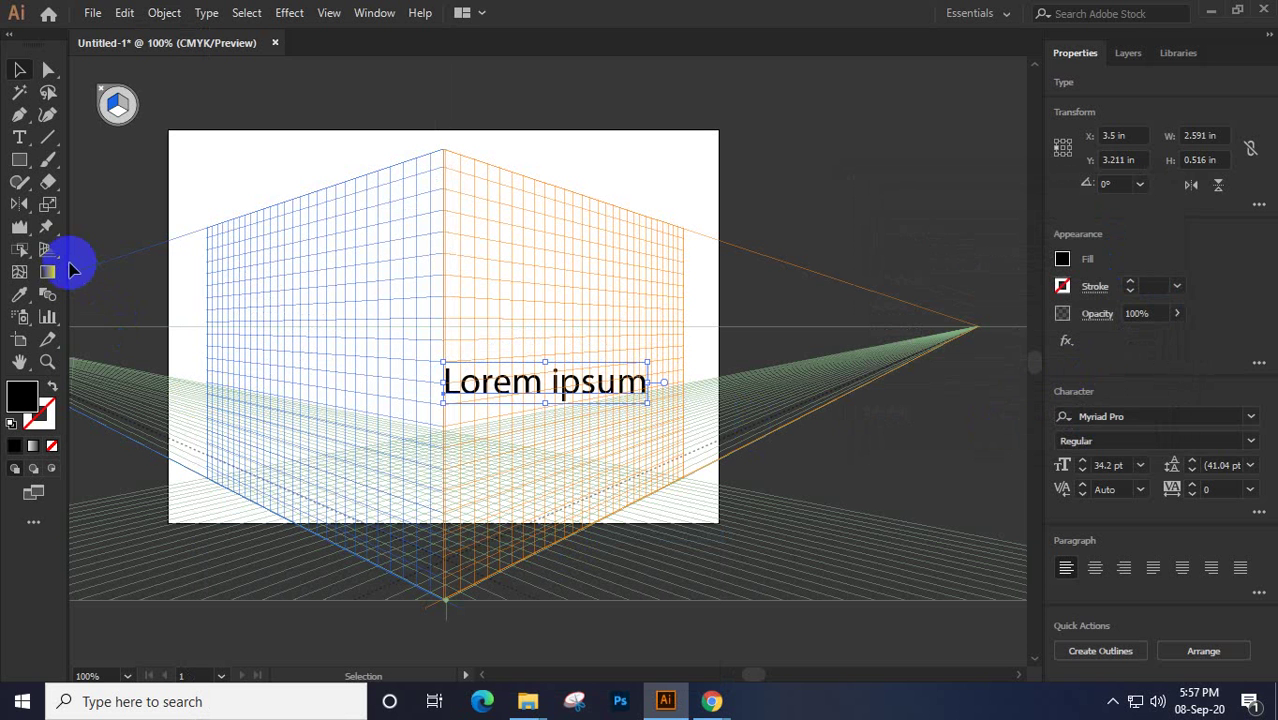
Try Puppet Warp and Free Transform, then move the text lower on the right plane
{"action": "left_click", "coordinate": [48, 204]}
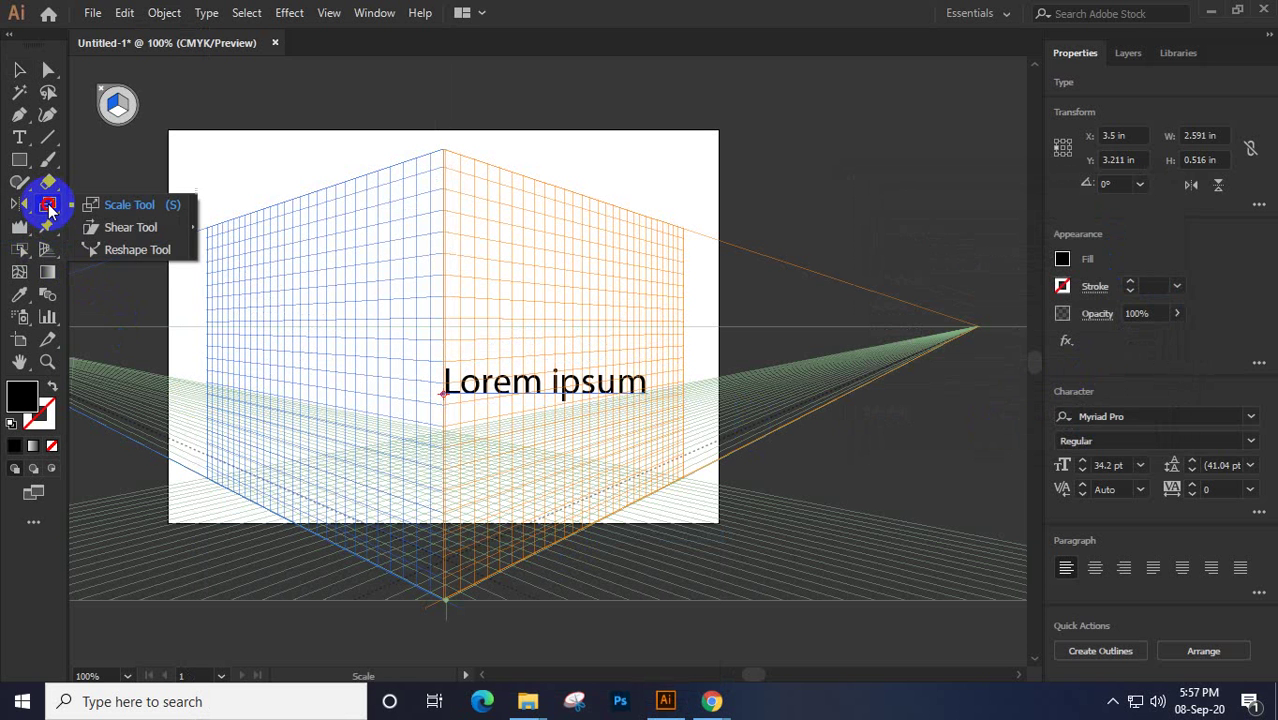
{"action": "left_click", "coordinate": [45, 228]}
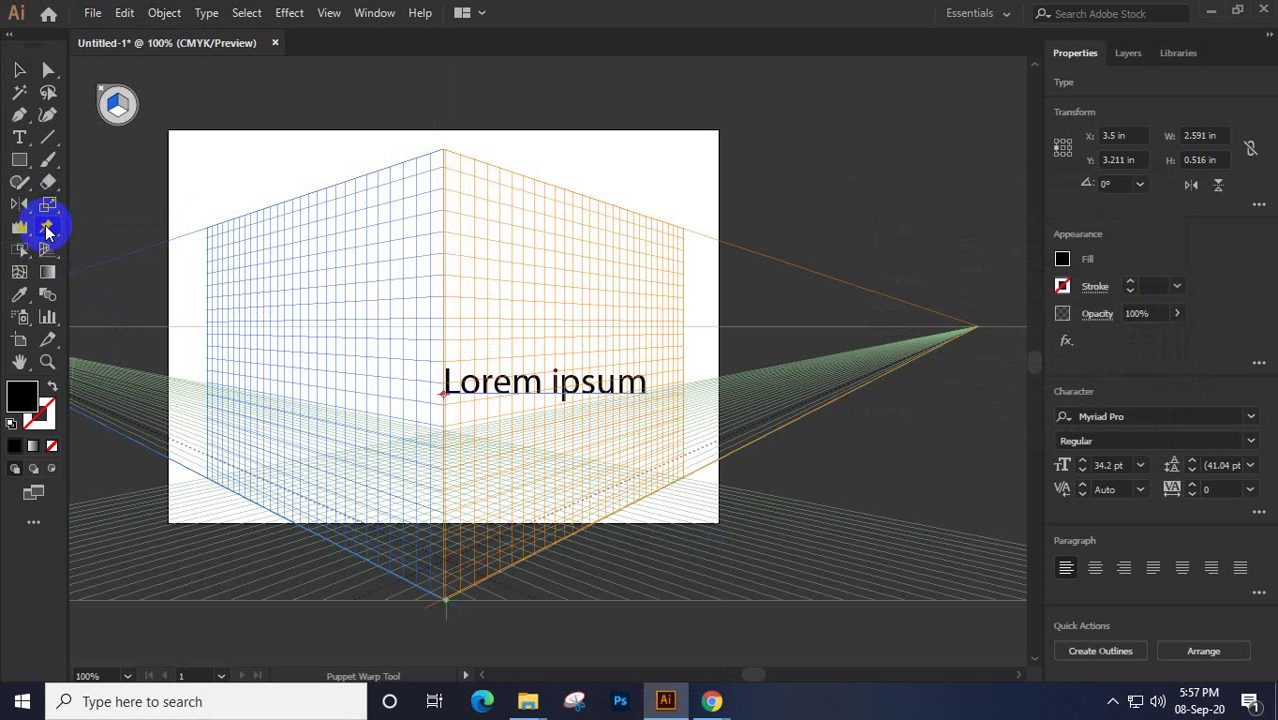
{"action": "left_click", "coordinate": [46, 229]}
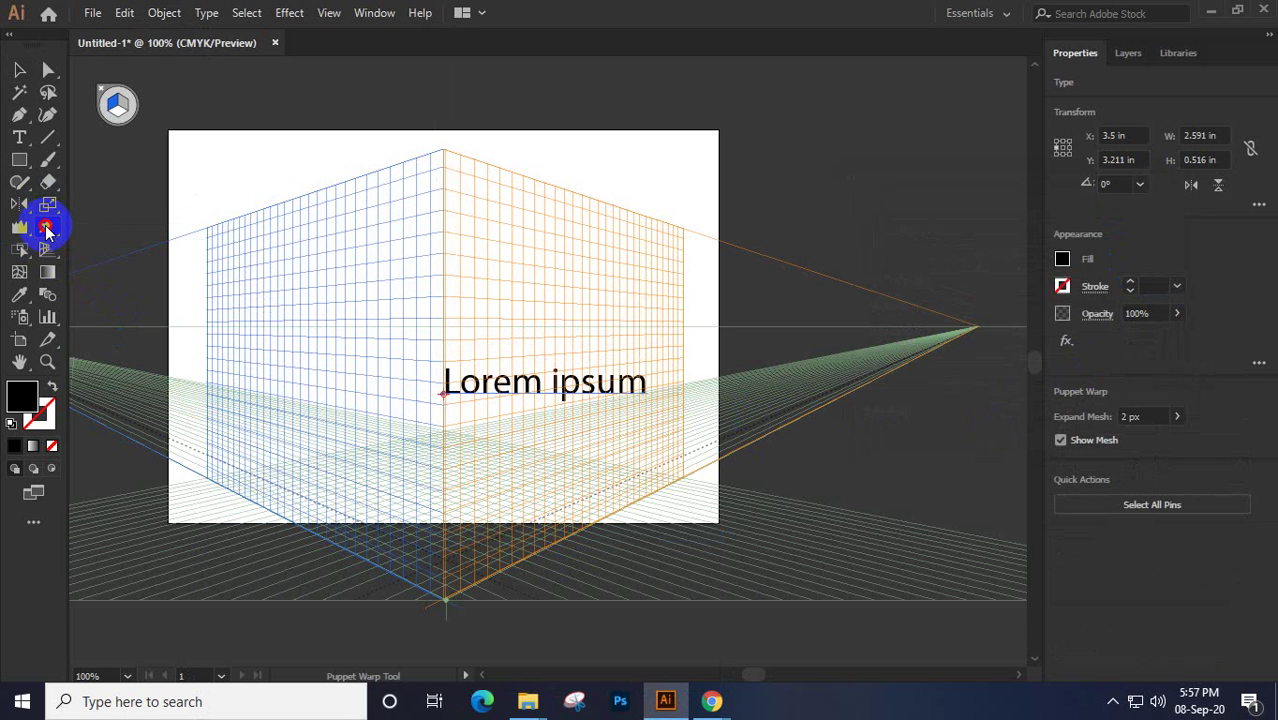
{"action": "left_click", "coordinate": [46, 229]}
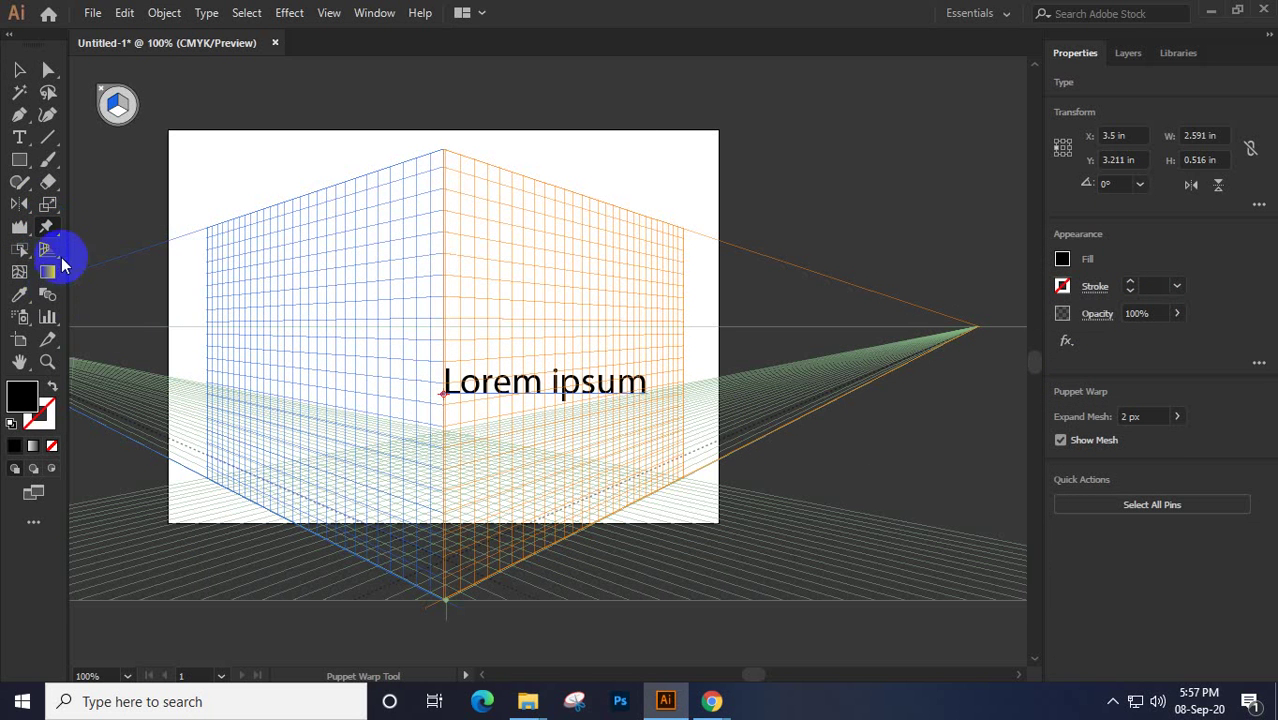
{"action": "left_click", "coordinate": [46, 229]}
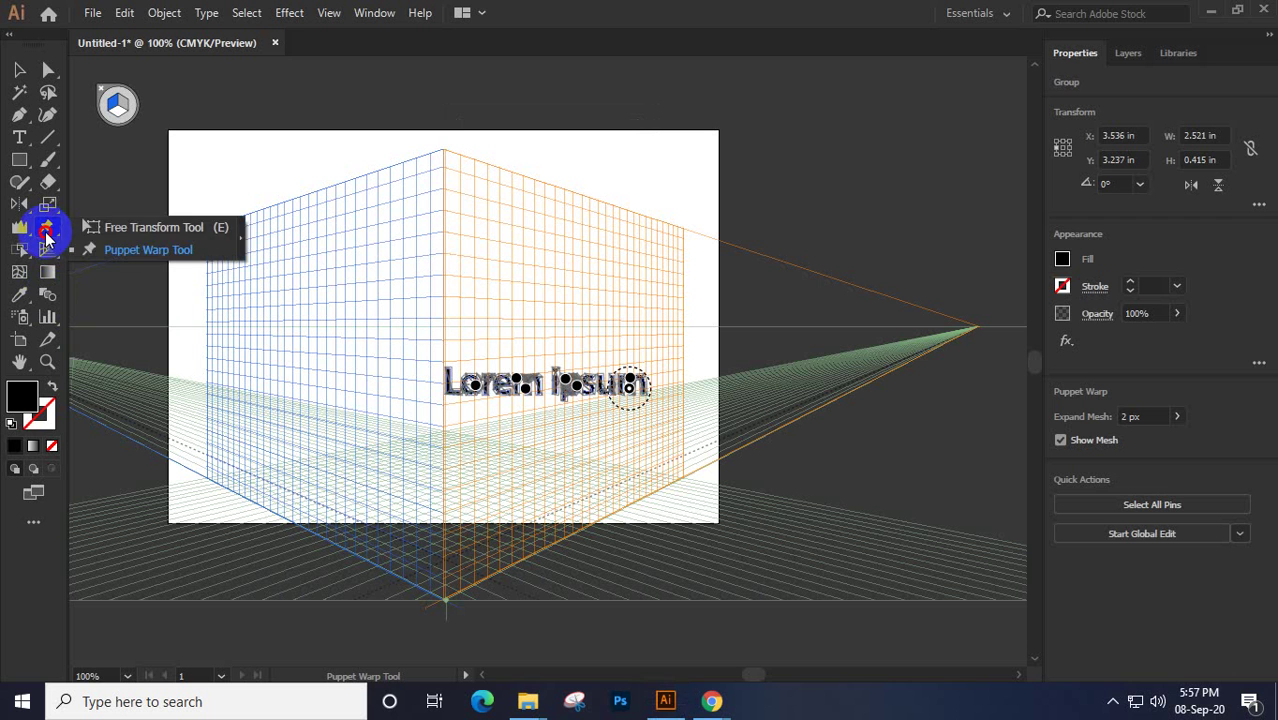
{"action": "left_click", "coordinate": [106, 229]}
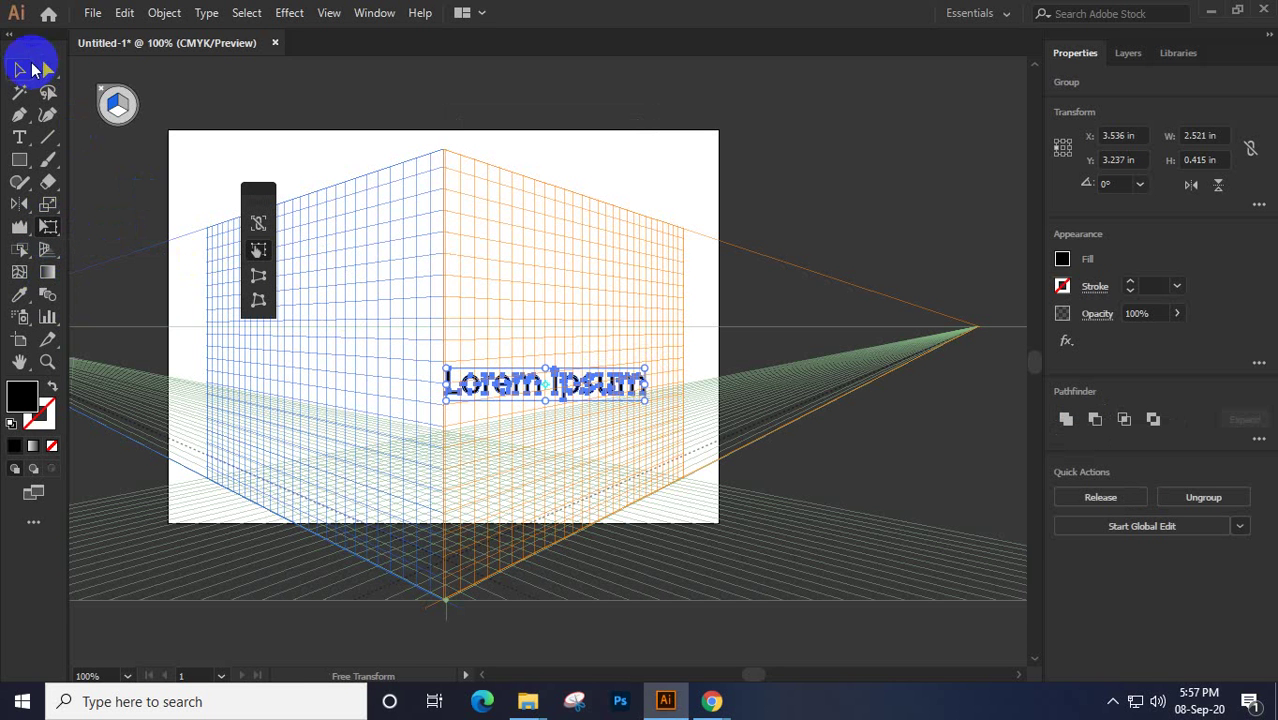
{"action": "left_click", "coordinate": [19, 69]}
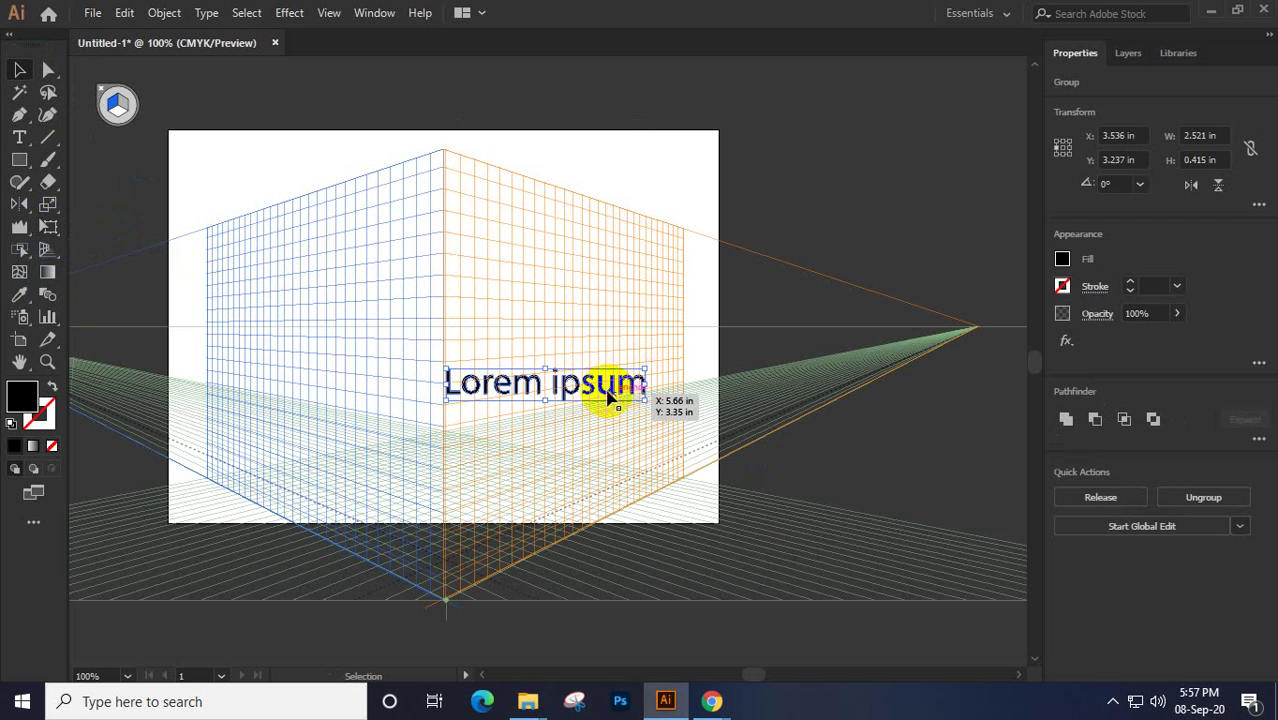
{"action": "left_click_drag", "start_coordinate": [610, 397], "coordinate": [683, 452]}
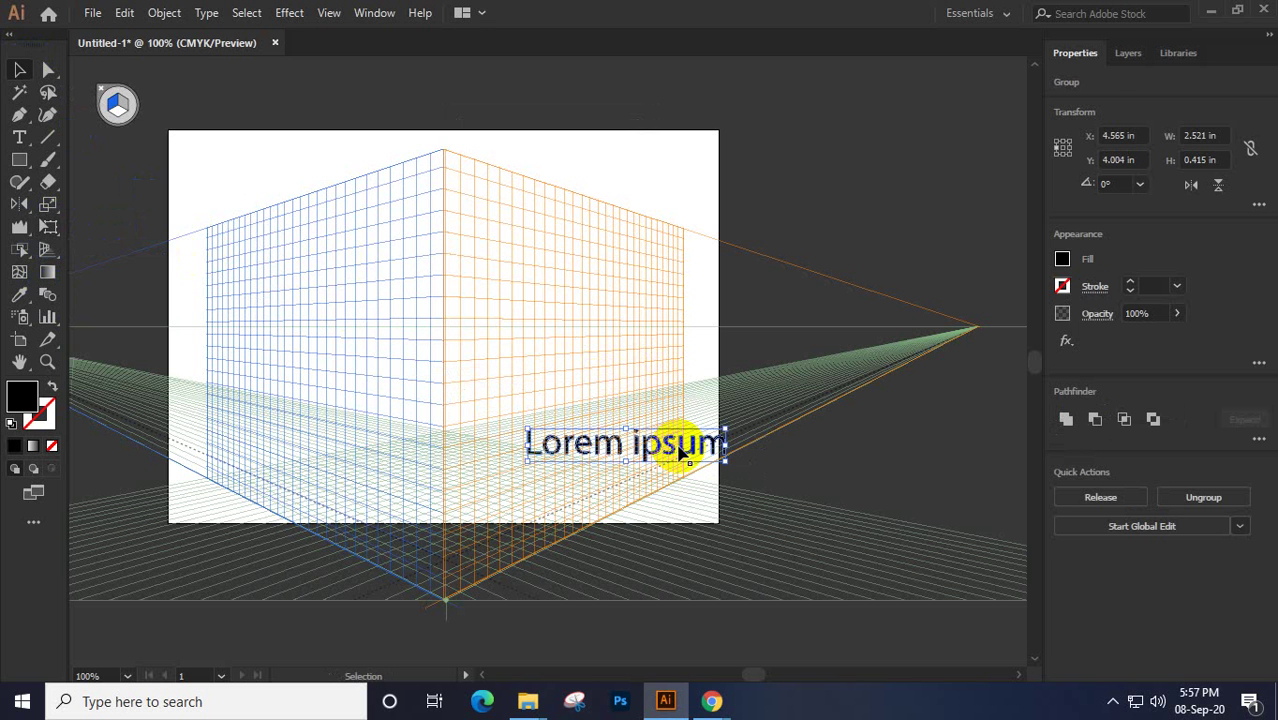
{"action": "left_click", "coordinate": [19, 137]}
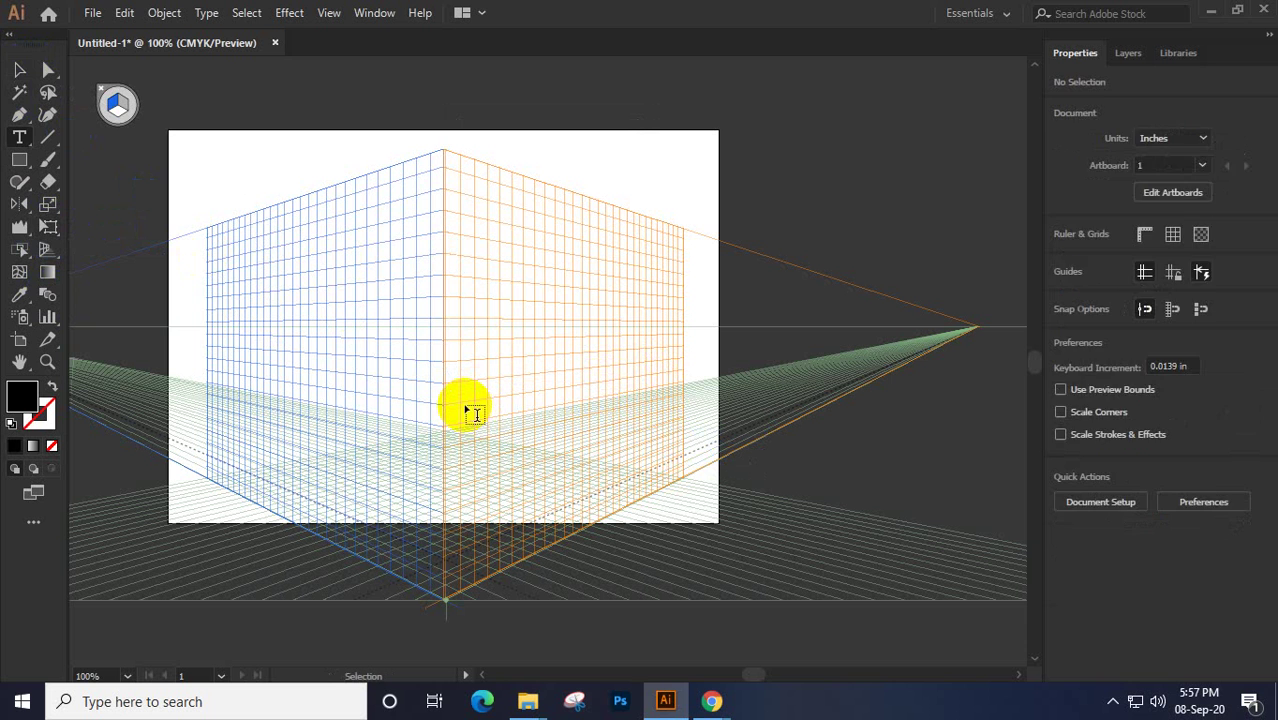
Add Lorem ipsum text, enlarge it to 27.6 pt, and shift it lower along the perspective plane
{"action": "left_click", "coordinate": [466, 408]}
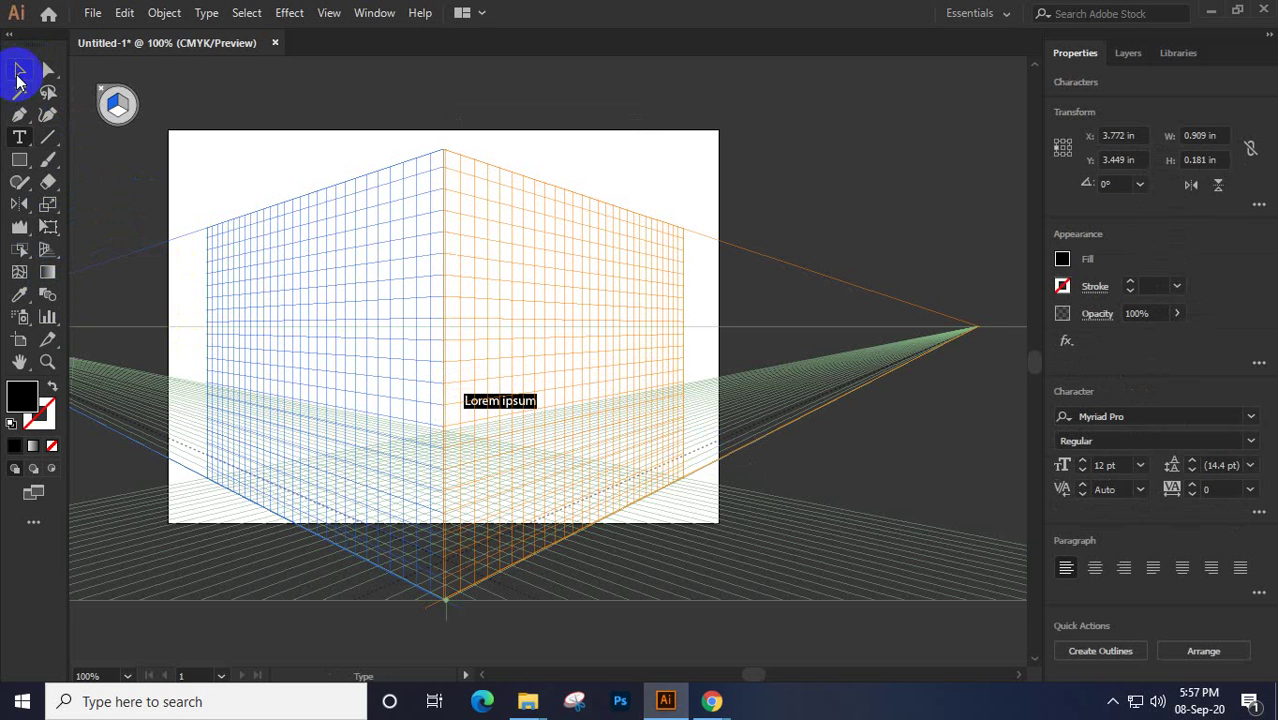
{"action": "left_click", "coordinate": [18, 72]}
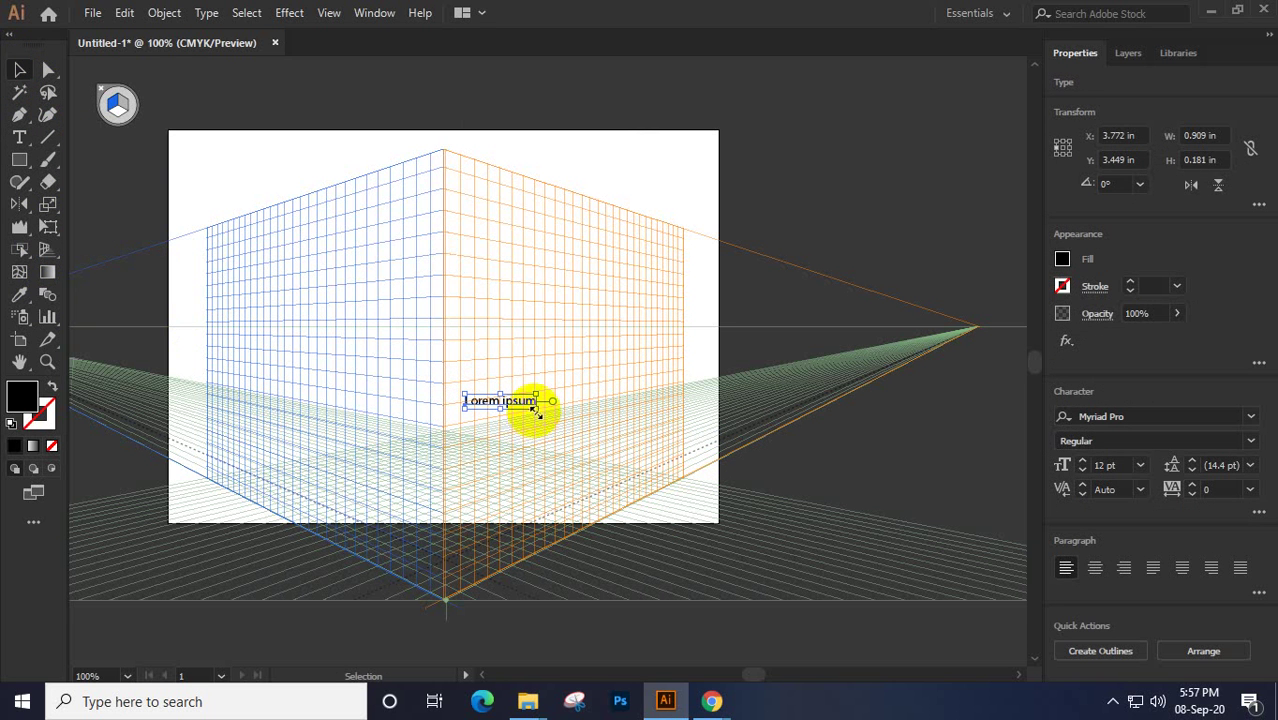
{"action": "left_click_drag", "start_coordinate": [537, 410], "coordinate": [585, 464]}
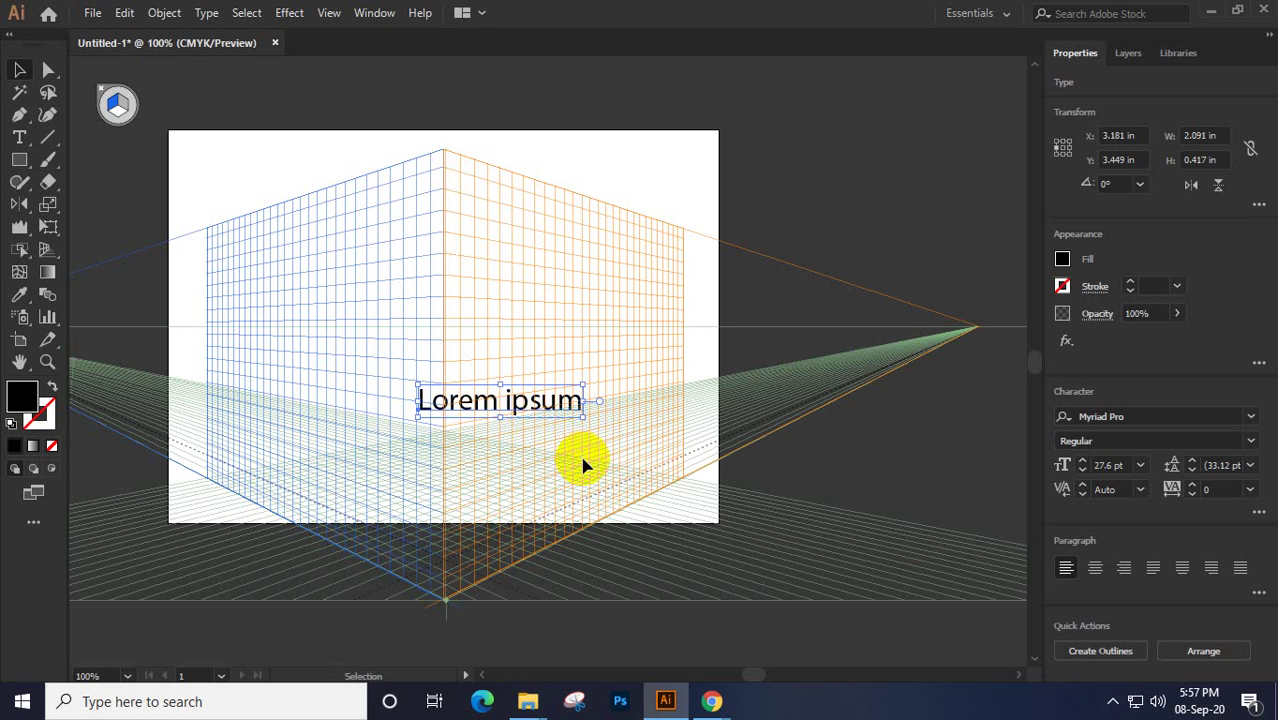
{"action": "left_click_drag", "start_coordinate": [477, 398], "coordinate": [497, 360]}
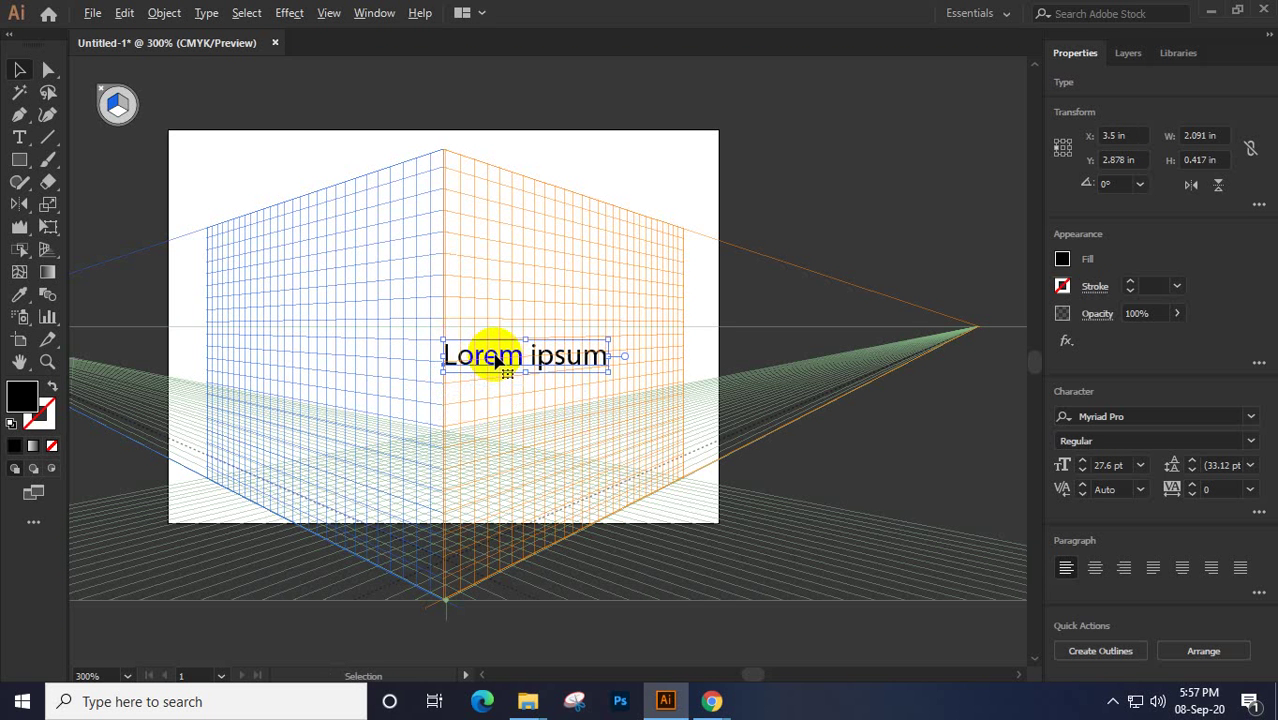
{"action": "scroll", "coordinate": [500, 370], "scroll_direction": "up", "scroll_amount": 3}
{"action": "left_click_drag", "start_coordinate": [508, 434], "coordinate": [445, 397]}
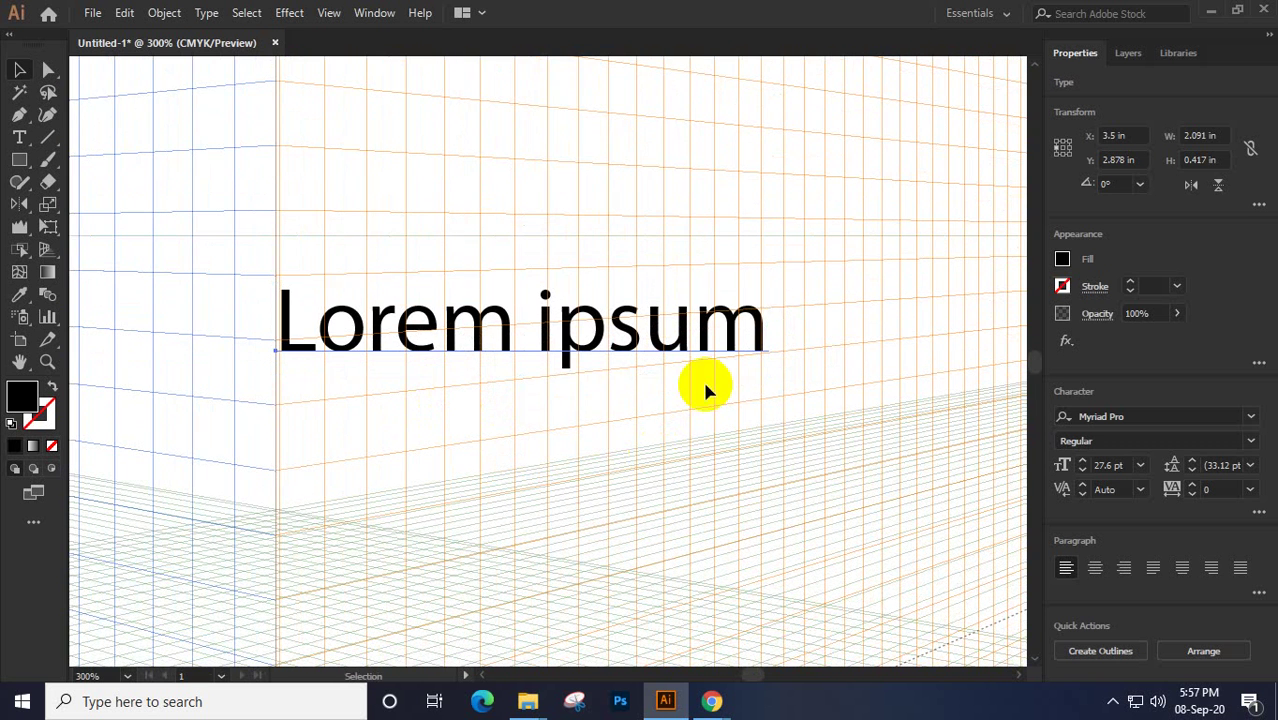
{"action": "key", "text": "shift+v"}
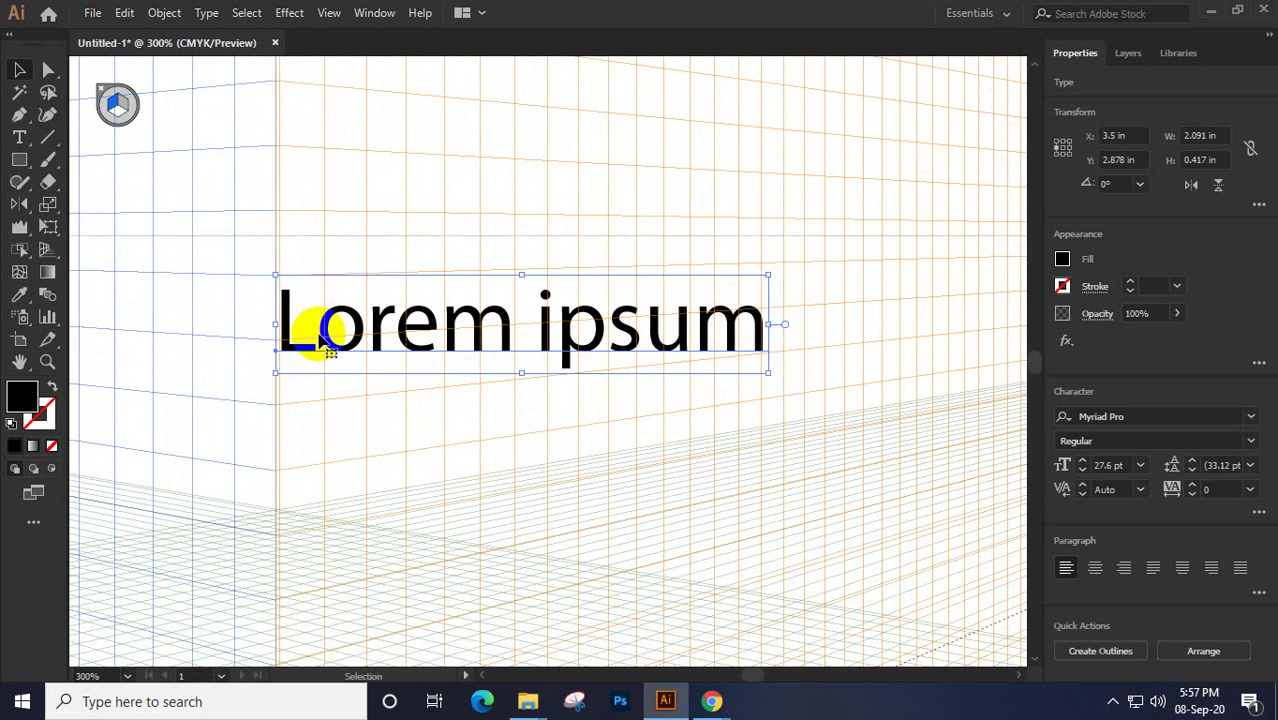
{"action": "left_click_drag", "start_coordinate": [327, 346], "coordinate": [316, 386]}
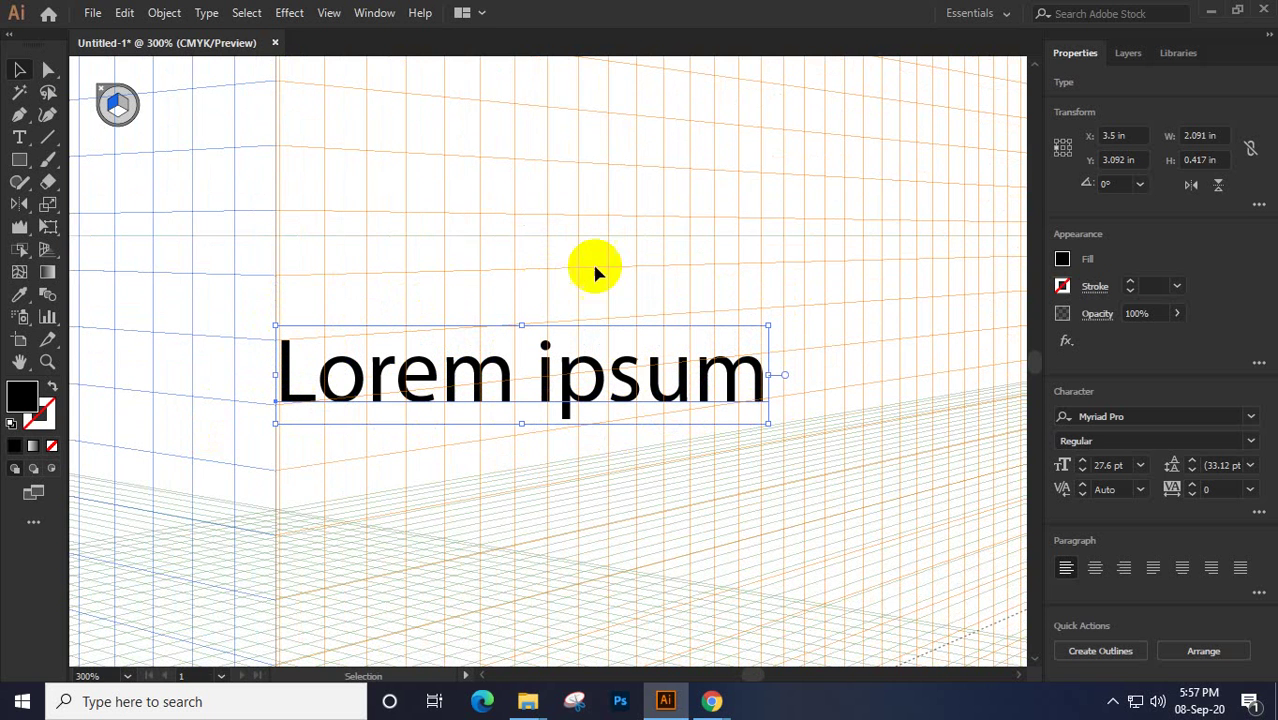
Try Free Distort and Perspective Distort on the live Lorem ipsum text's right corners
{"action": "left_click", "coordinate": [48, 227]}
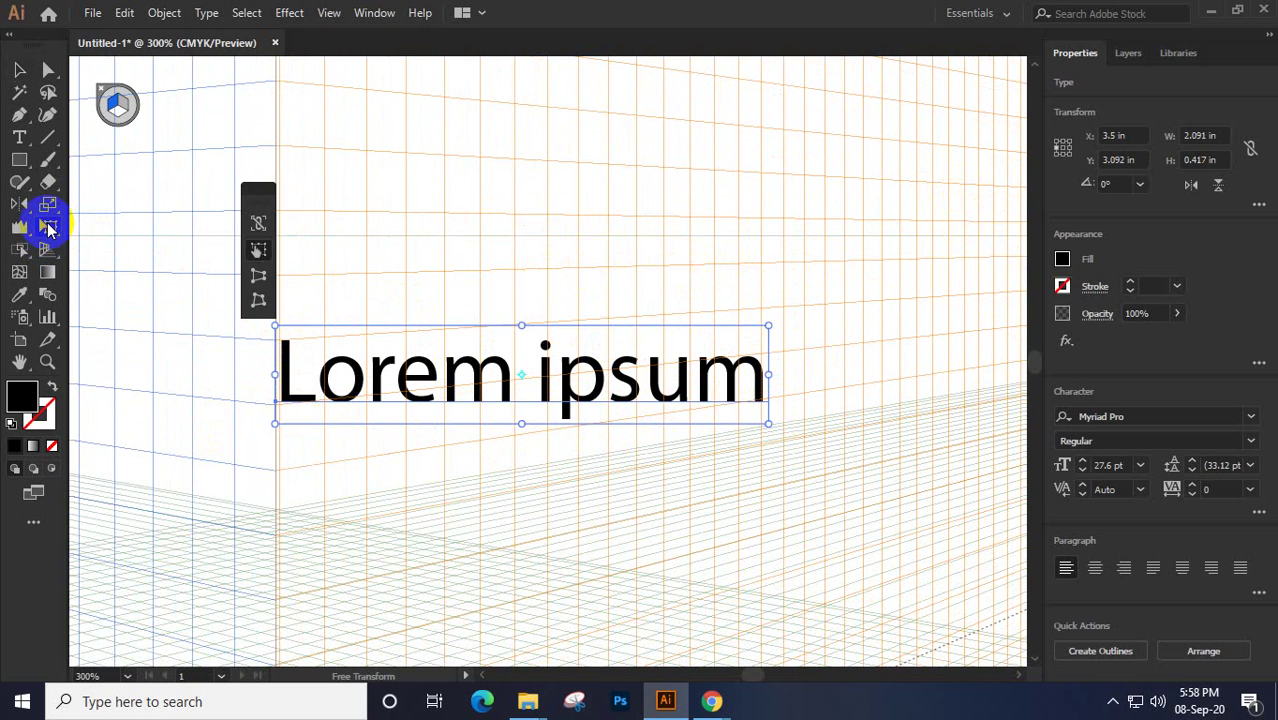
{"action": "left_click", "coordinate": [258, 302]}
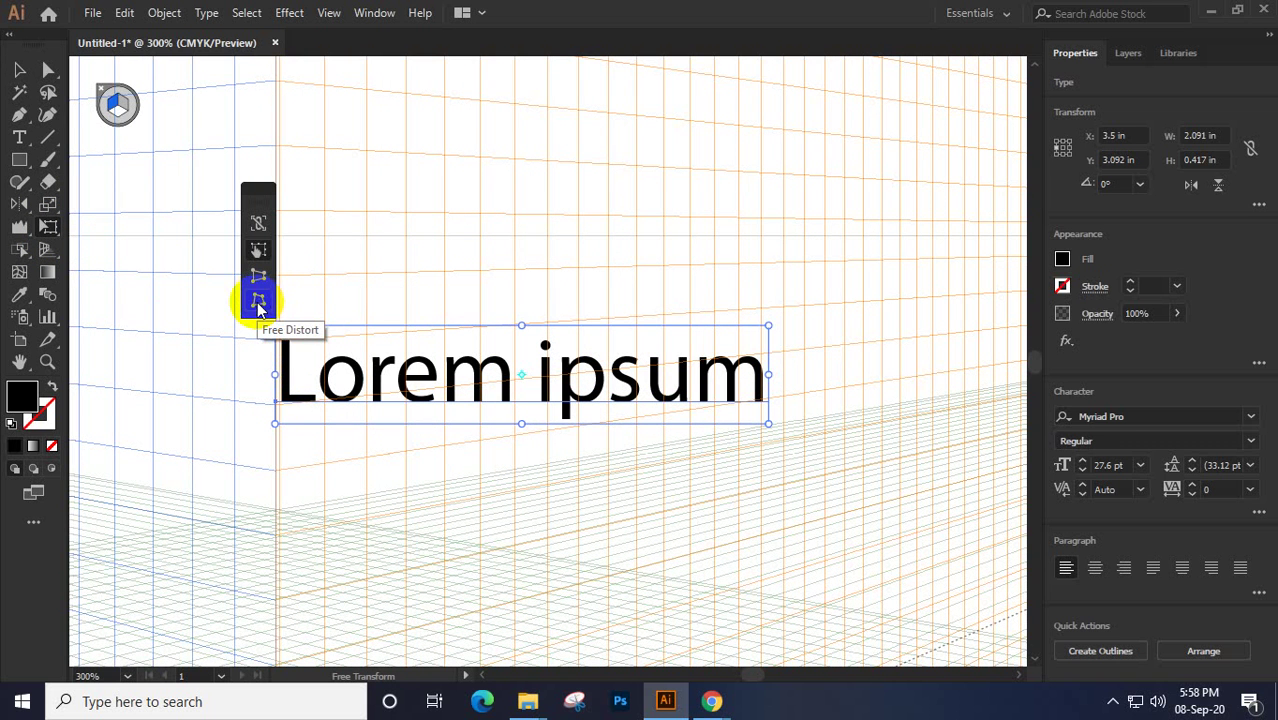
{"action": "left_click", "coordinate": [257, 277]}
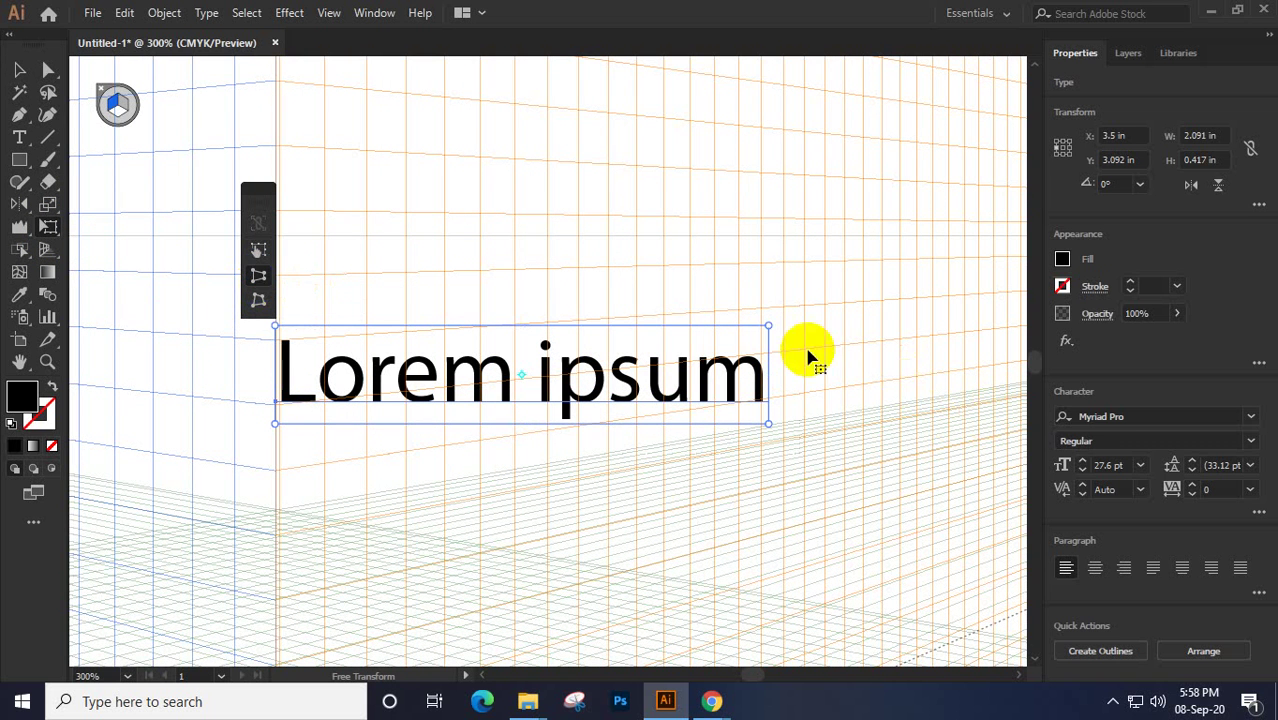
{"action": "left_click_drag", "start_coordinate": [768, 325], "coordinate": [790, 188]}
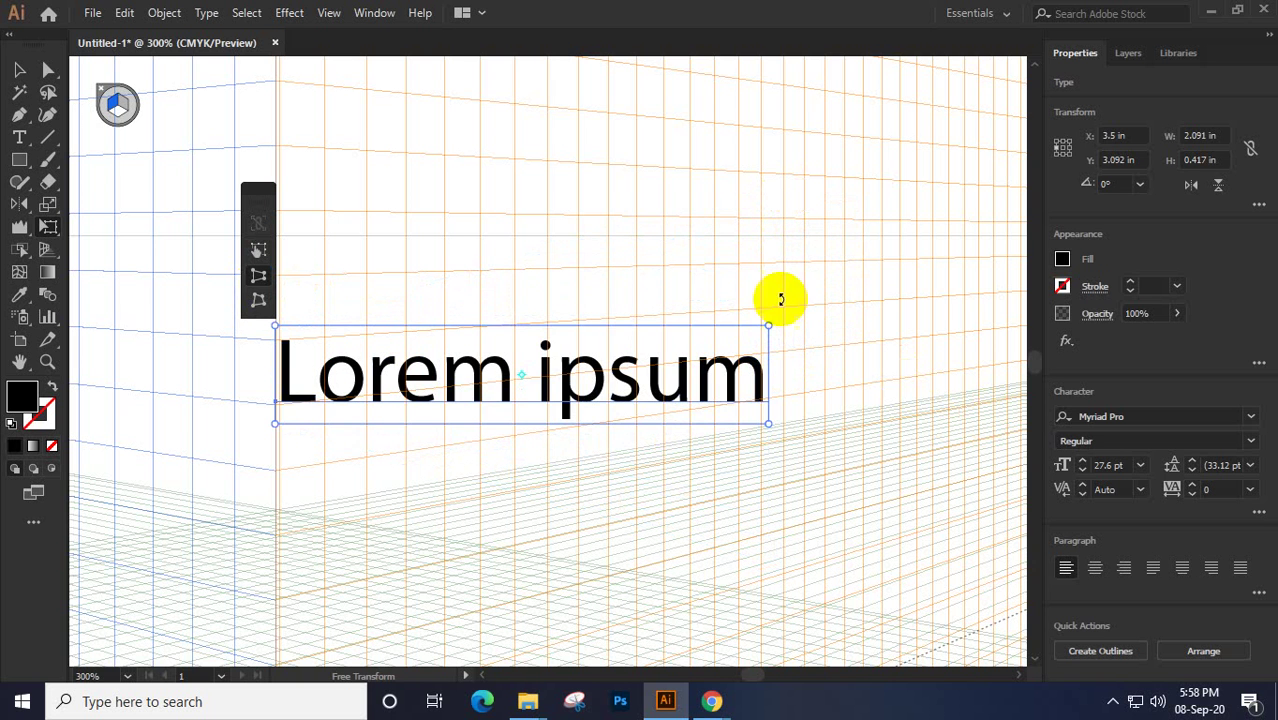
{"action": "left_click_drag", "start_coordinate": [768, 325], "coordinate": [765, 380]}
{"action": "left_click", "coordinate": [262, 302]}
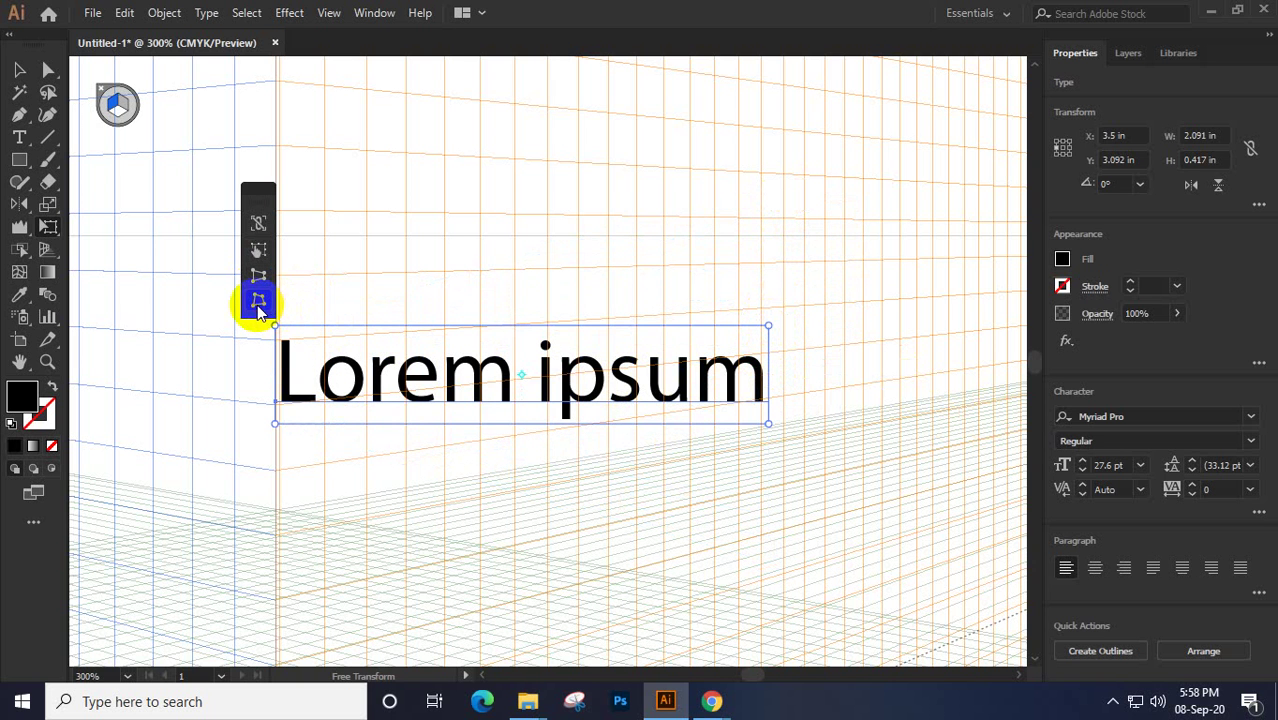
{"action": "left_click_drag", "start_coordinate": [768, 424], "coordinate": [876, 455]}
{"action": "left_click_drag", "start_coordinate": [769, 327], "coordinate": [870, 282]}
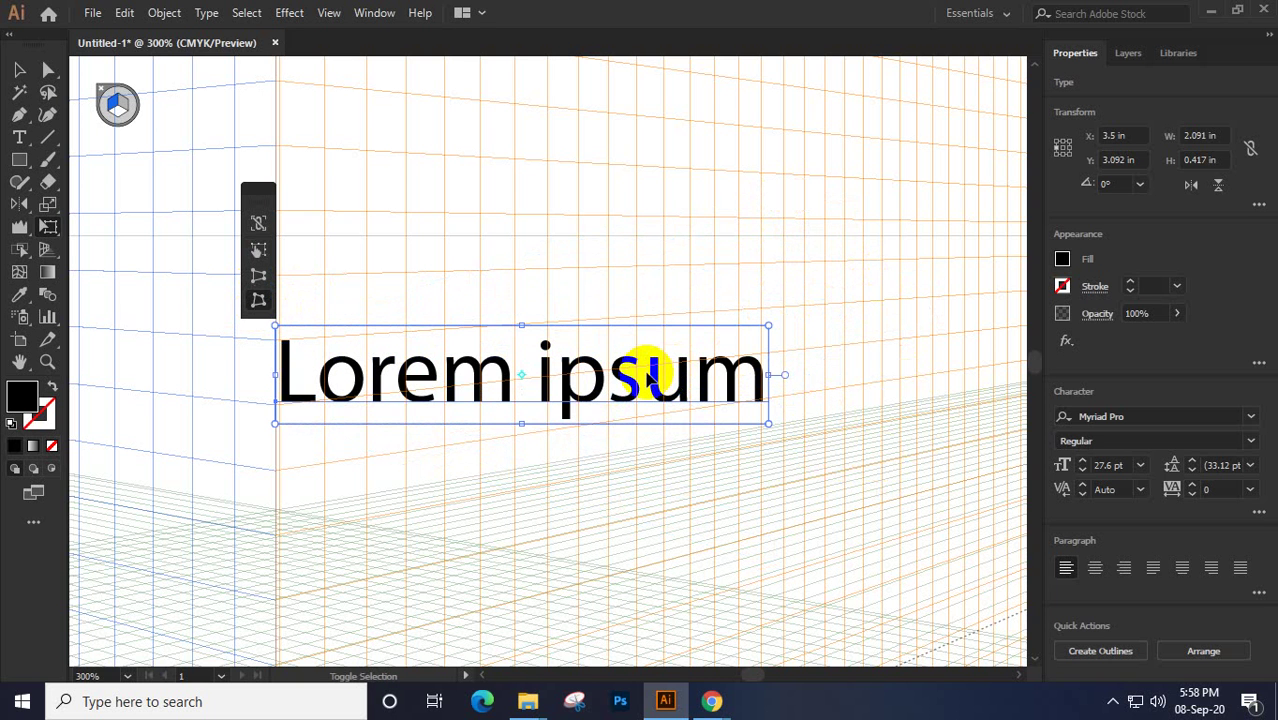
Outline the text, then perspective-distort its right corners so it tapers and rises rightward
{"action": "key", "text": "shift+ctrl+o"}
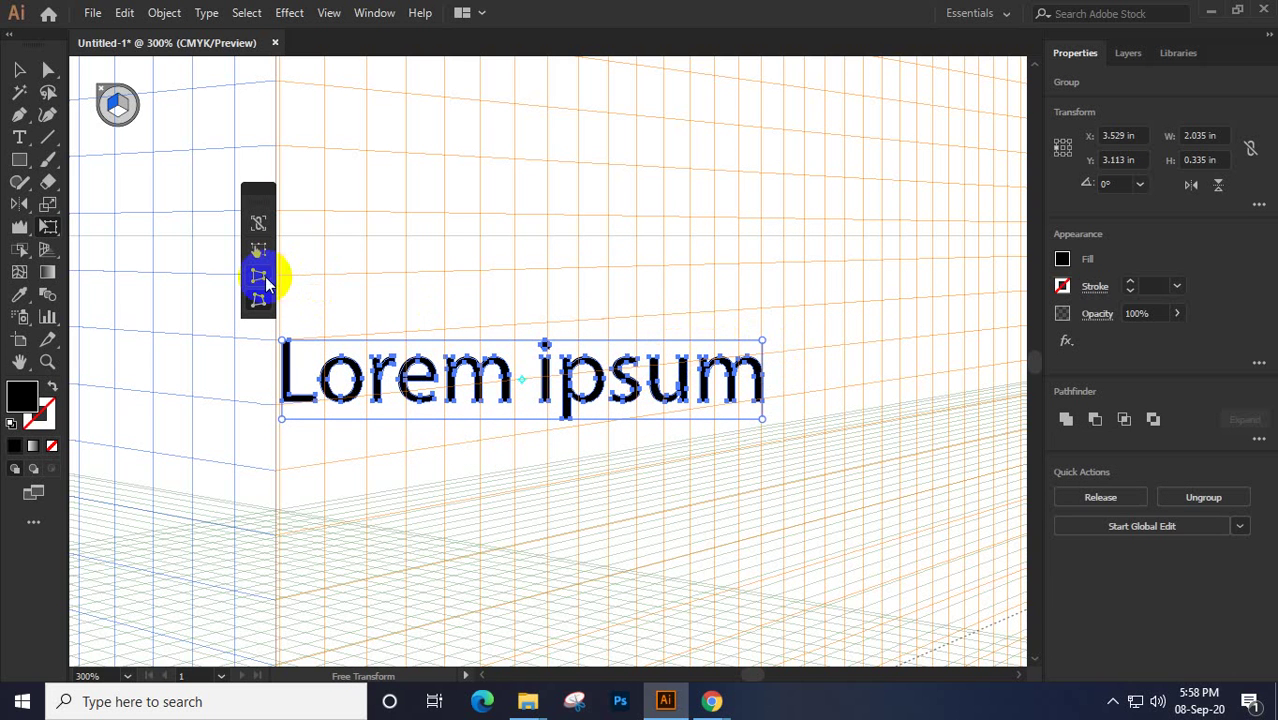
{"action": "left_click", "coordinate": [259, 275]}
{"action": "mouse_move", "coordinate": [763, 341]}
{"action": "left_mouse_down"}
{"action": "mouse_move", "coordinate": [770, 320]}
{"action": "mouse_move", "coordinate": [785, 320]}
{"action": "mouse_move", "coordinate": [771, 318]}
{"action": "mouse_move", "coordinate": [766, 276]}
{"action": "mouse_move", "coordinate": [764, 349]}
{"action": "left_mouse_up"}
{"action": "left_click", "coordinate": [258, 305]}
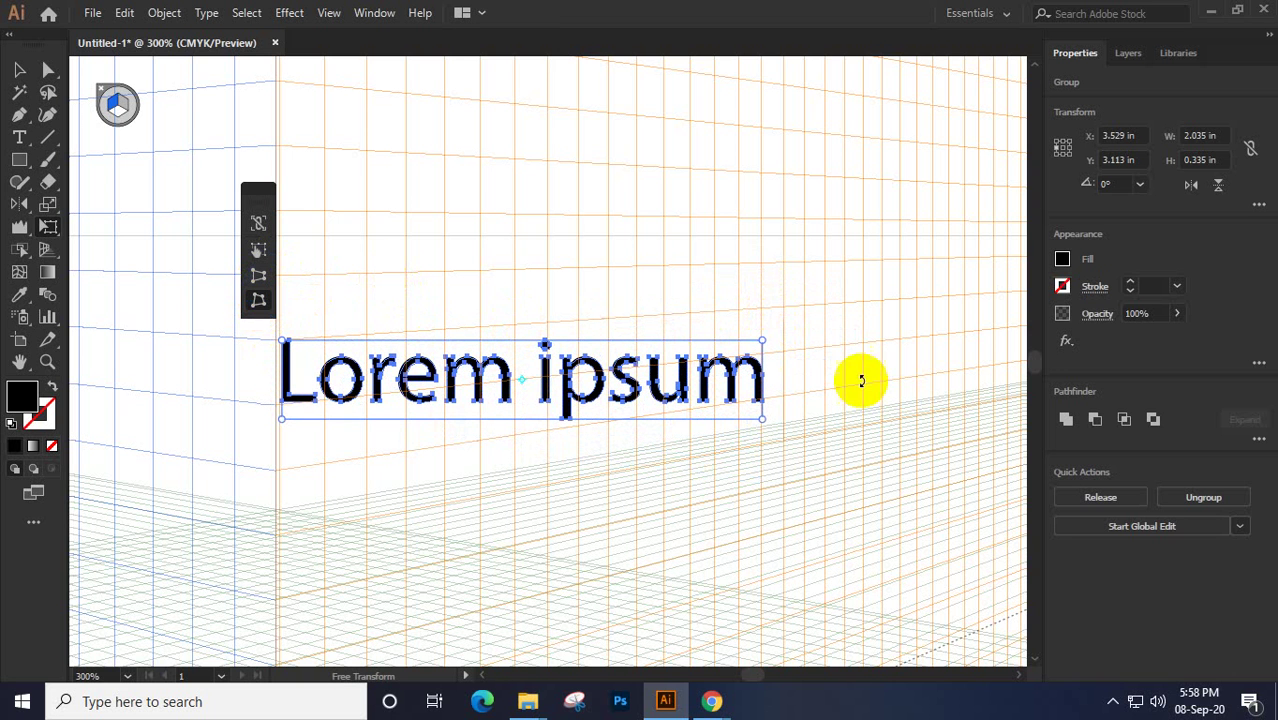
{"action": "left_click_drag", "start_coordinate": [763, 344], "coordinate": [763, 303]}
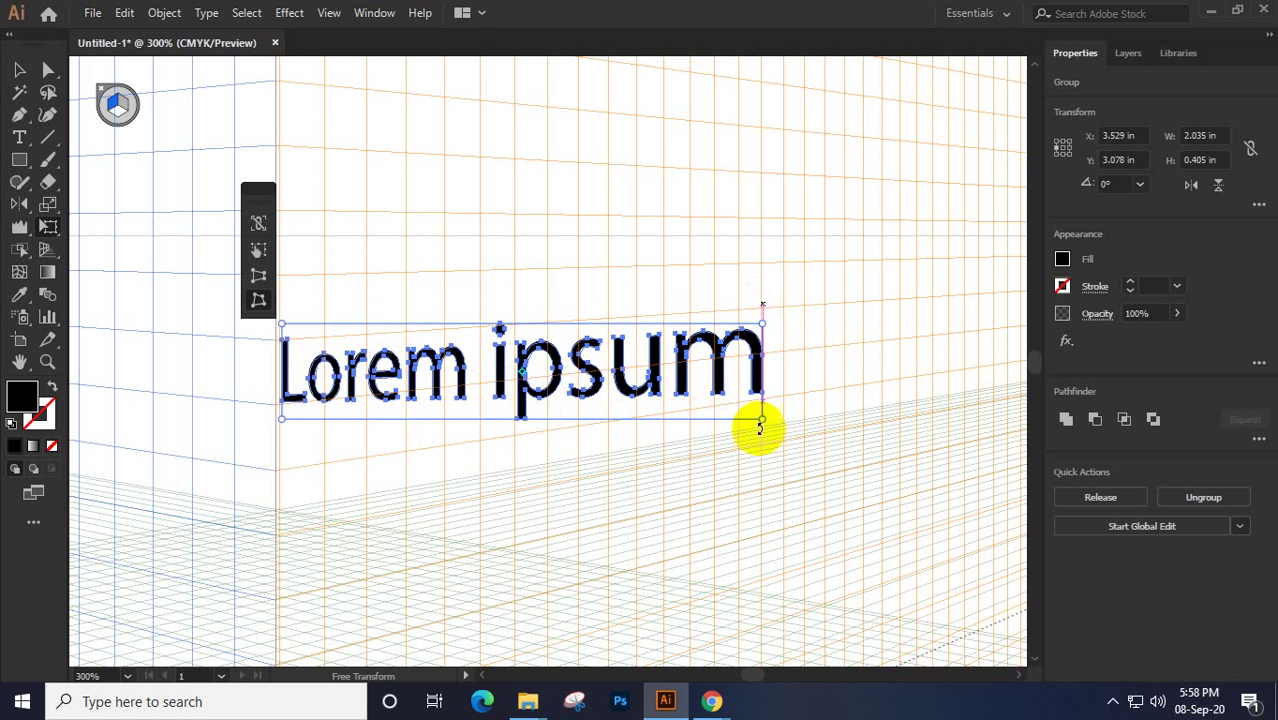
{"action": "left_click_drag", "start_coordinate": [762, 420], "coordinate": [762, 353]}
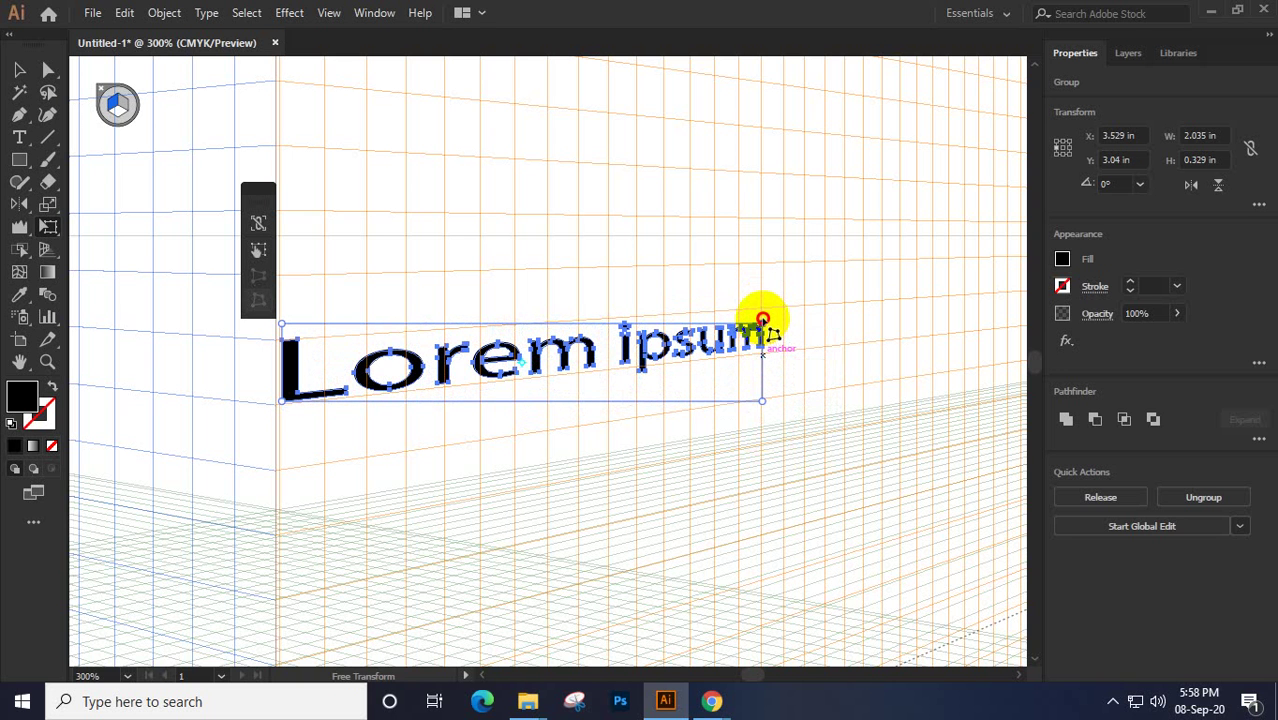
{"action": "left_click_drag", "start_coordinate": [763, 320], "coordinate": [763, 295]}
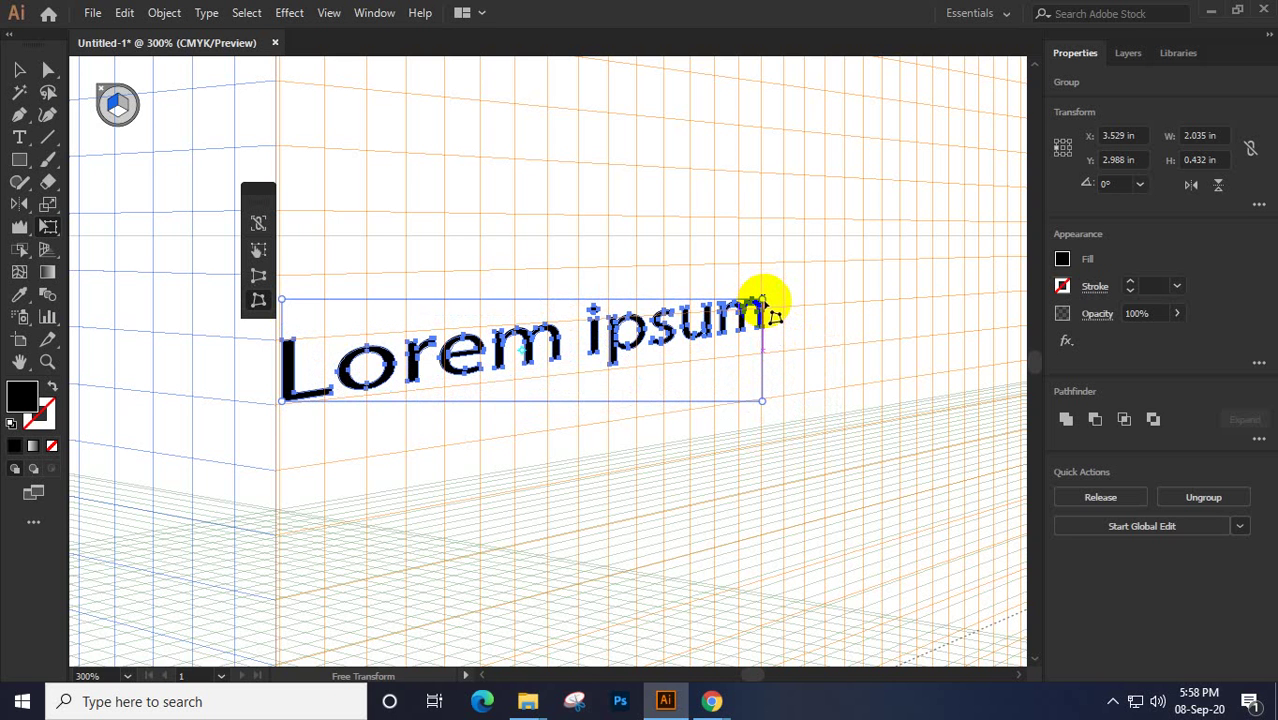
{"action": "left_click_drag", "start_coordinate": [761, 300], "coordinate": [762, 326]}
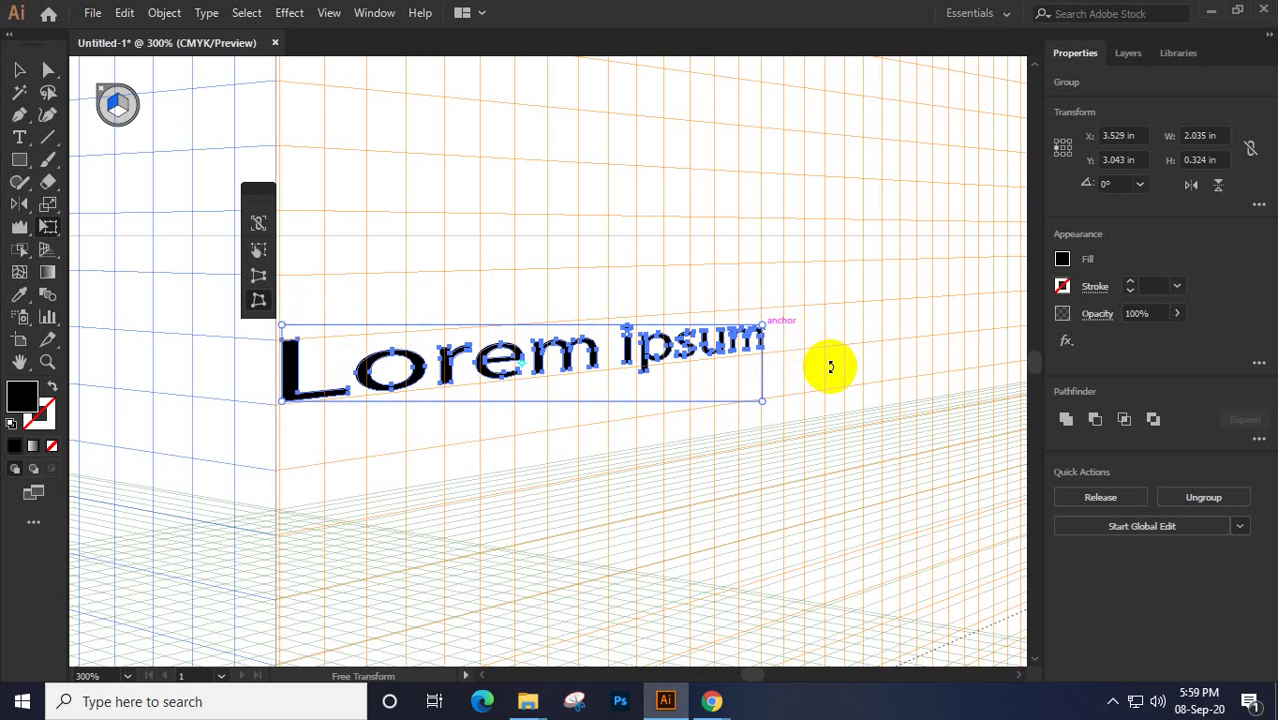
Enlarge the distorted Lorem ipsum text and move it right across the wall
{"action": "left_click", "coordinate": [19, 69]}
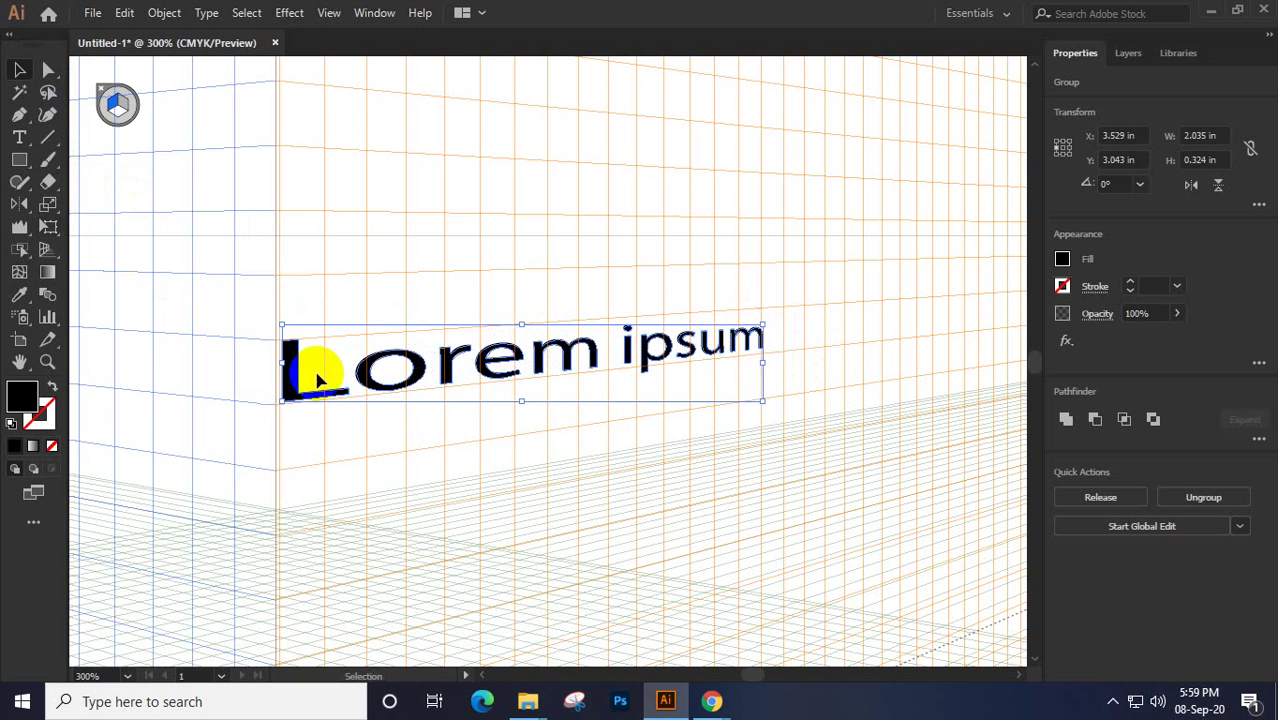
{"action": "scroll", "coordinate": [508, 487], "scroll_direction": "down", "scroll_amount": 1}
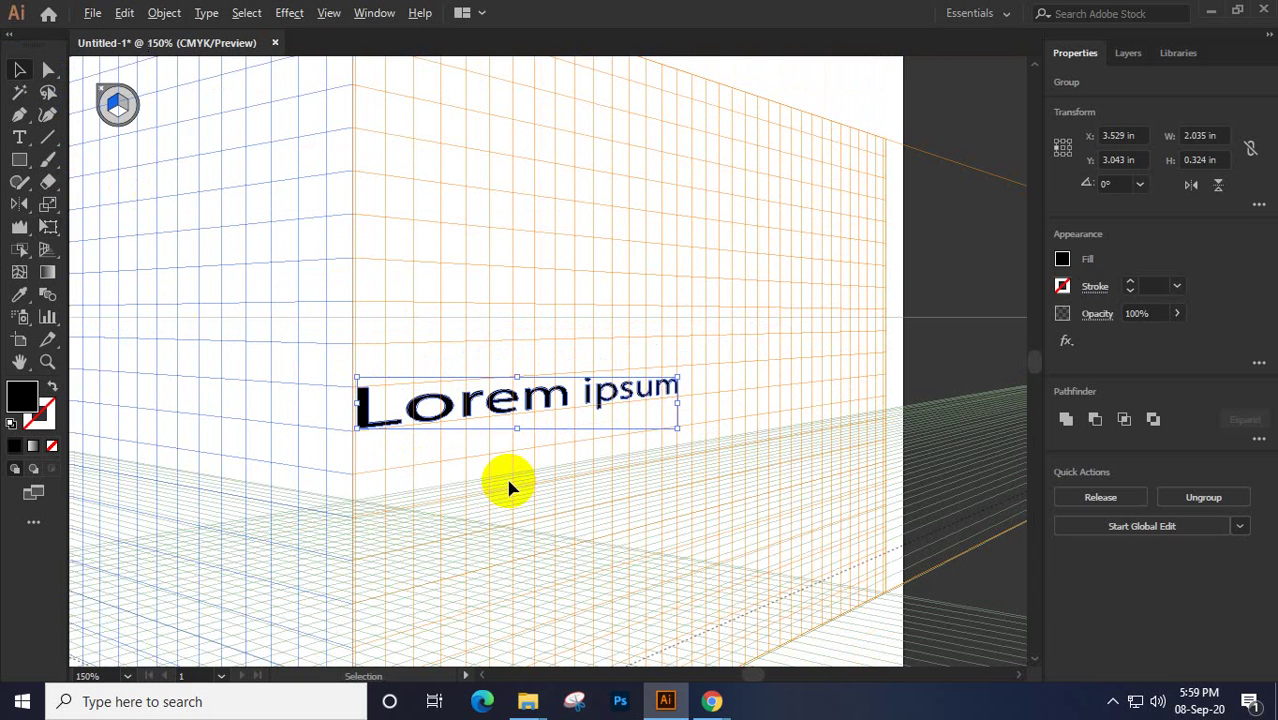
{"action": "scroll", "coordinate": [557, 487], "scroll_direction": "down", "scroll_amount": 1}
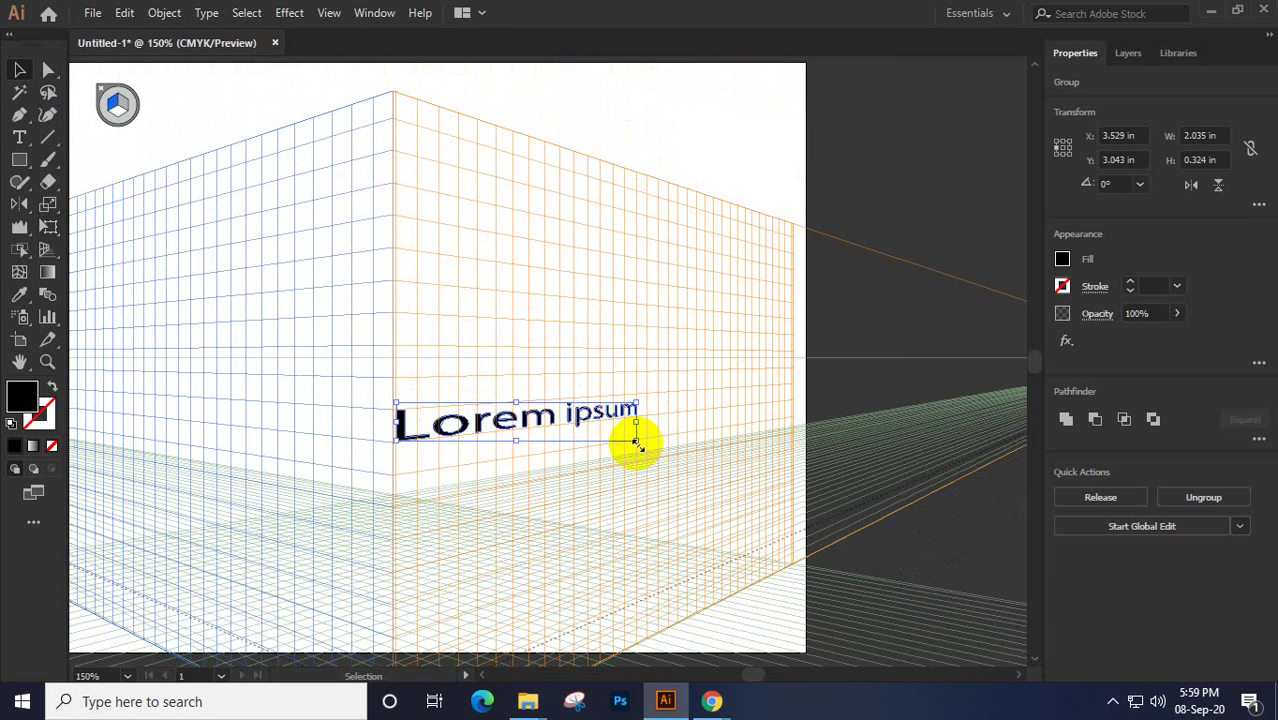
{"action": "left_click_drag", "start_coordinate": [636, 442], "coordinate": [822, 577]}
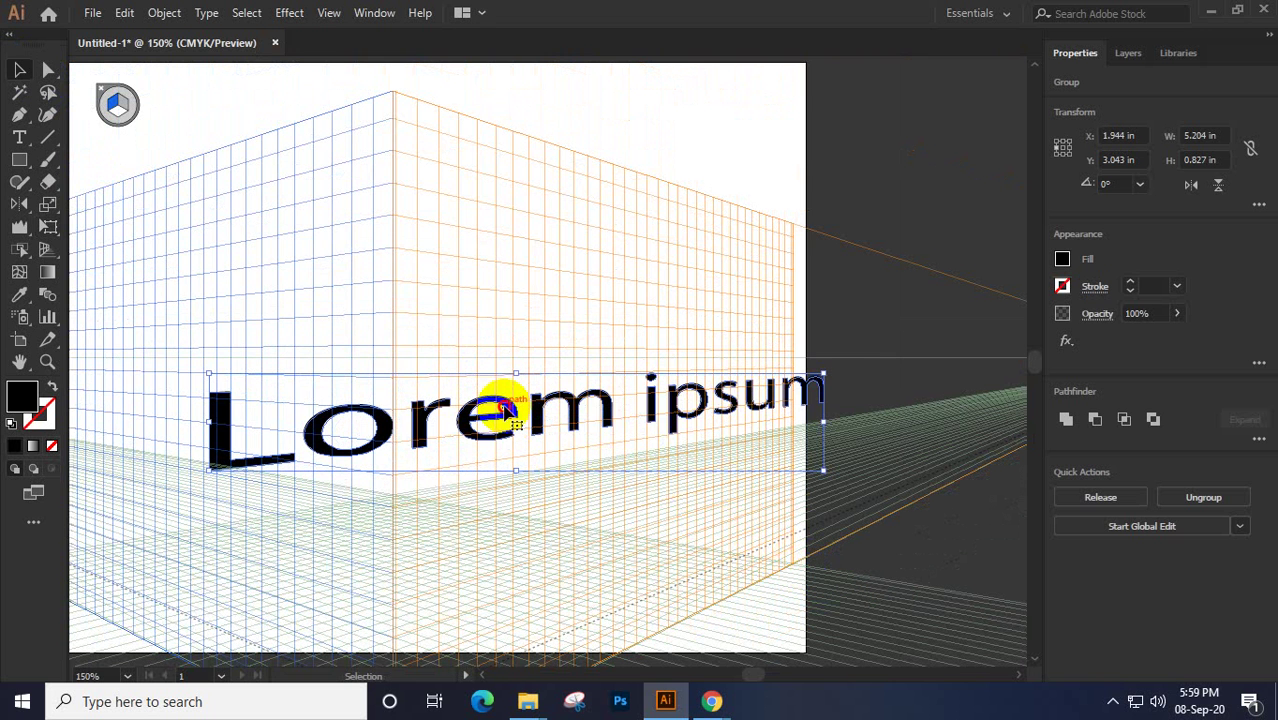
{"action": "left_click_drag", "start_coordinate": [499, 408], "coordinate": [690, 401]}
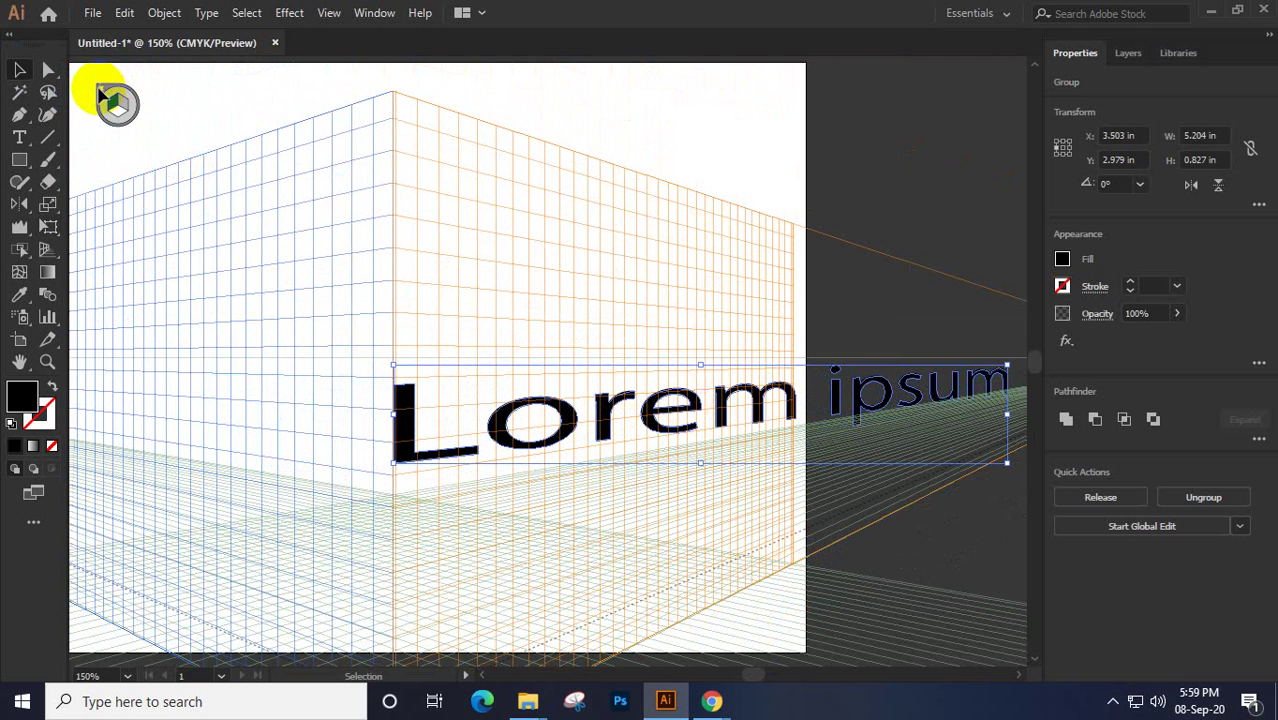
Clear the selection and hide the perspective grid
{"action": "left_click", "coordinate": [45, 262]}
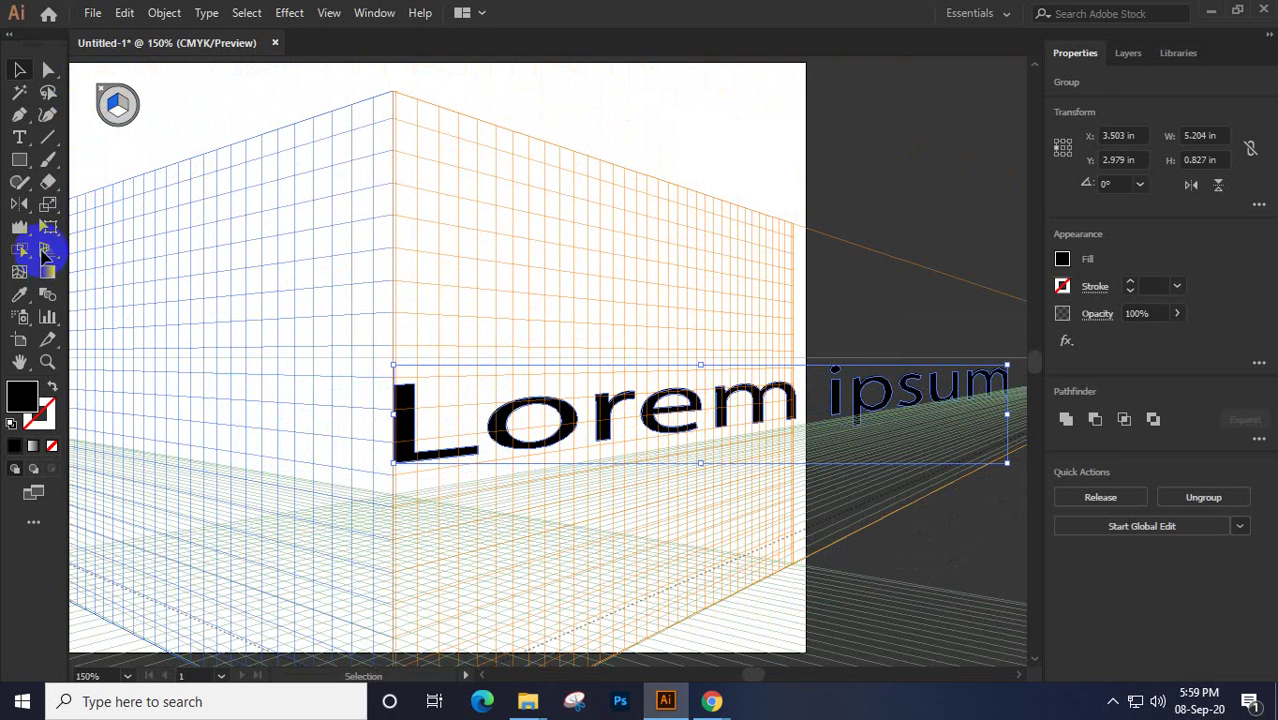
{"action": "left_click", "coordinate": [115, 98]}
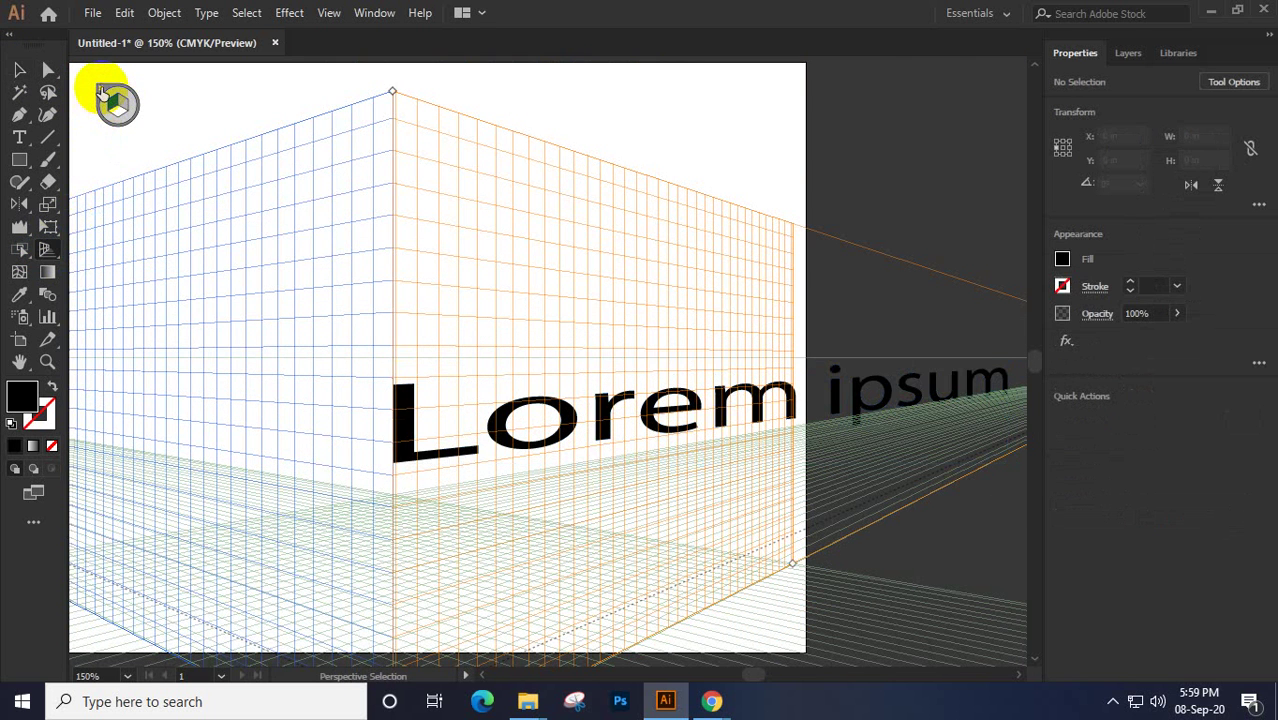
{"action": "left_click", "coordinate": [101, 91]}
{"action": "scroll", "coordinate": [617, 358], "scroll_direction": "down", "scroll_amount": 2}
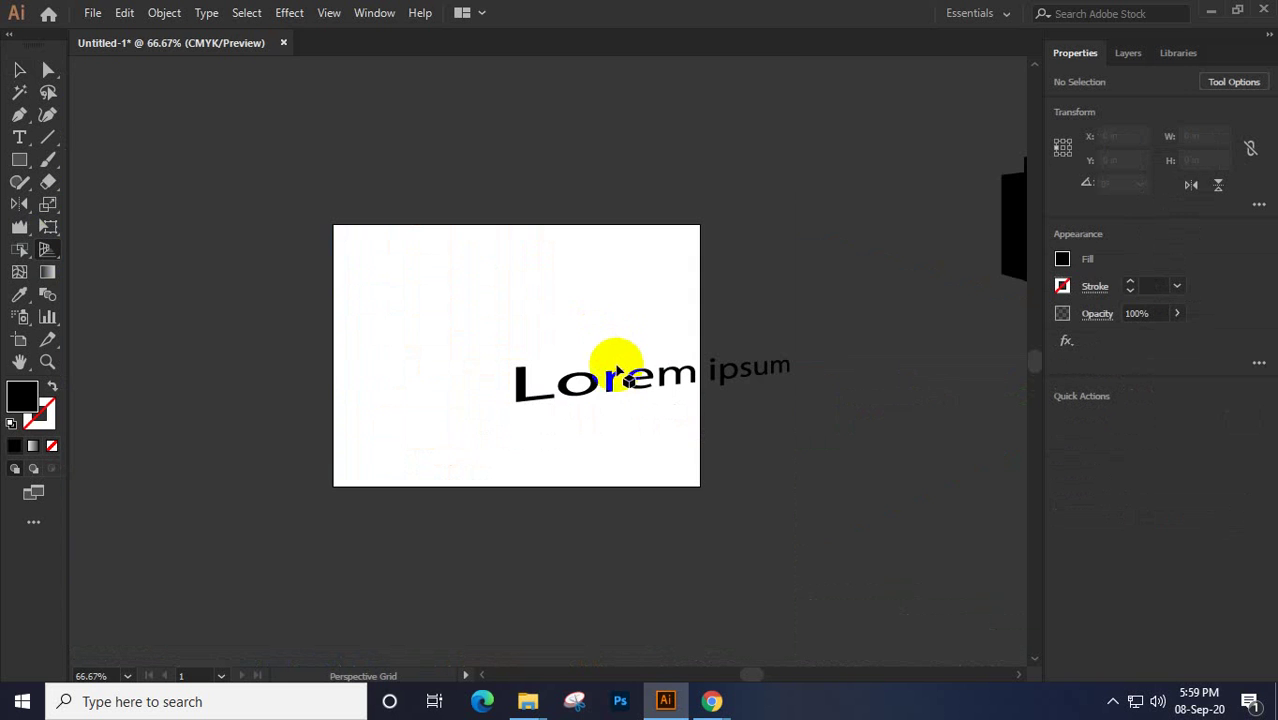
{"action": "left_click_drag", "start_coordinate": [598, 388], "coordinate": [566, 396]}
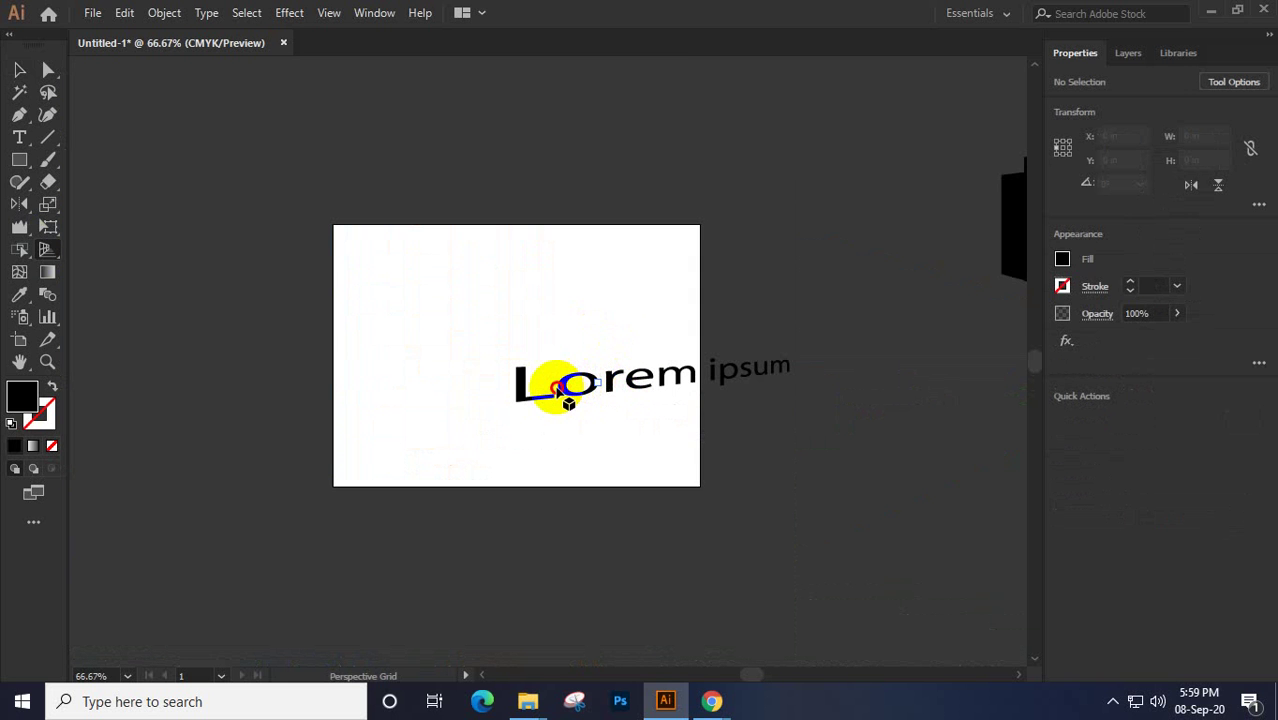
Move the Lorem ipsum group beside the building, just under the yellow stripe
{"action": "left_click", "coordinate": [19, 70]}
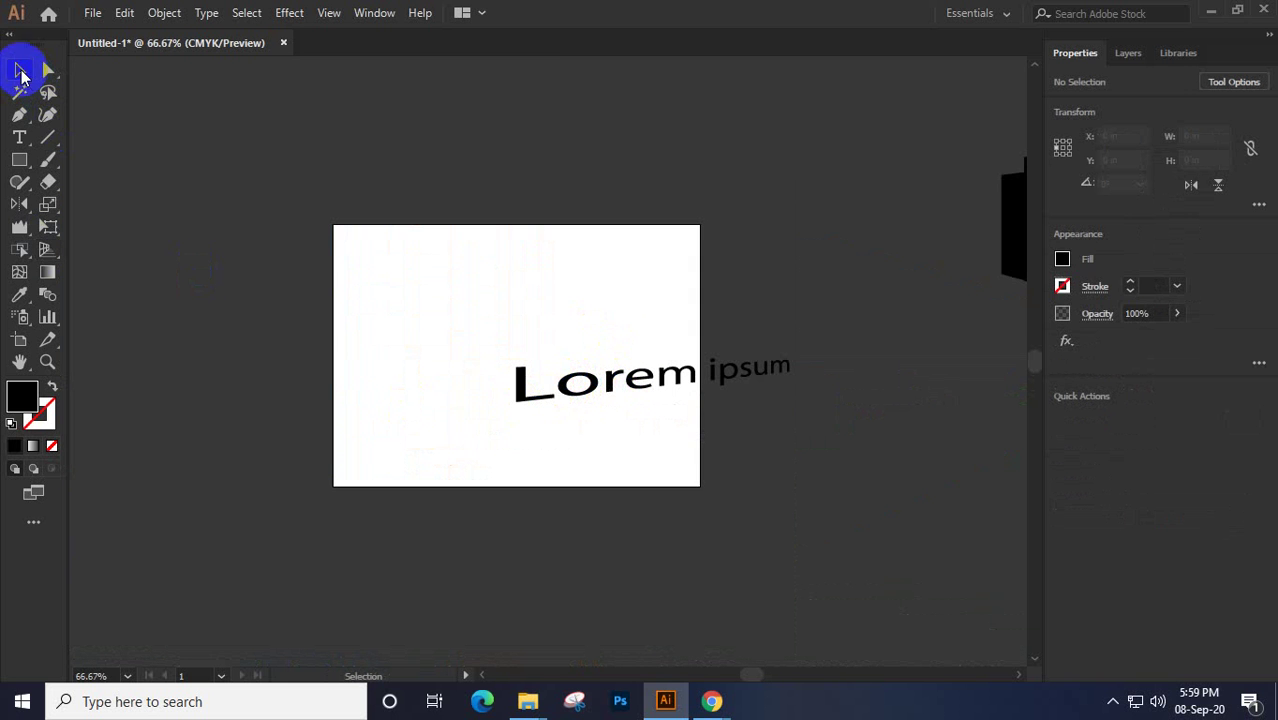
{"action": "left_click_drag", "start_coordinate": [588, 397], "coordinate": [520, 494]}
{"action": "left_click", "coordinate": [648, 399]}
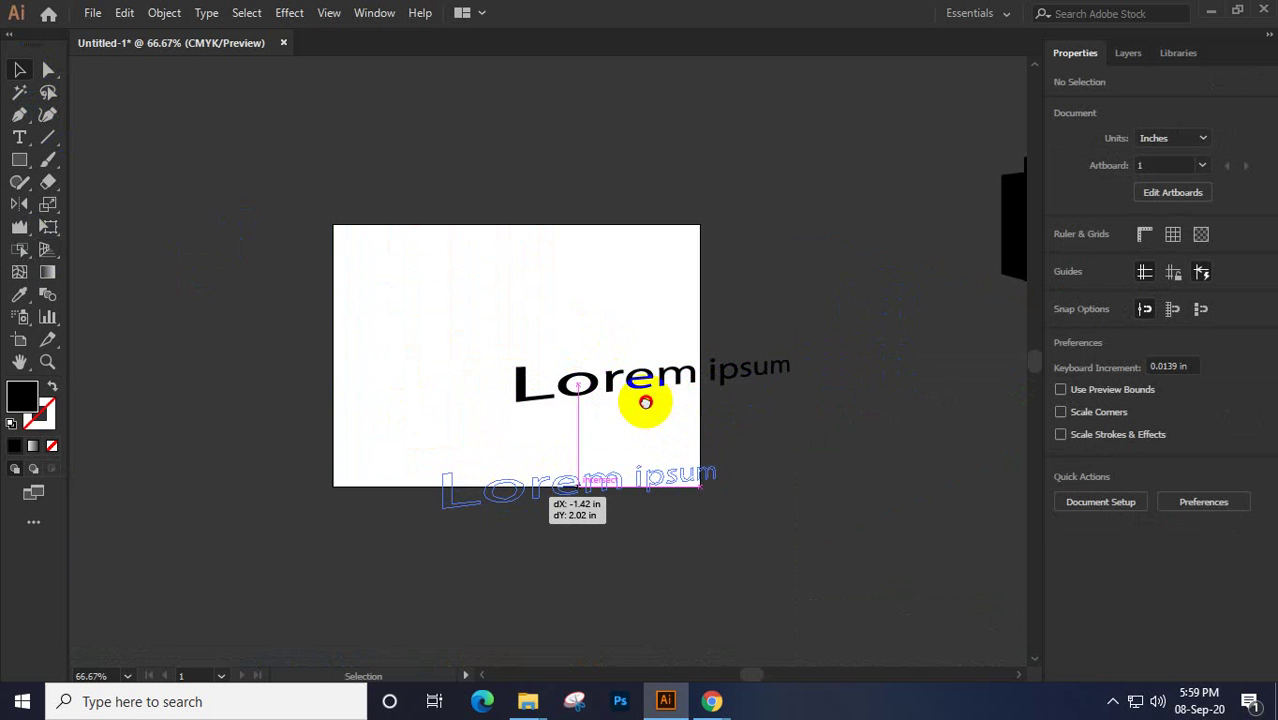
{"action": "left_click_drag", "start_coordinate": [348, 519], "coordinate": [955, 390]}
{"action": "left_click_drag", "start_coordinate": [930, 448], "coordinate": [534, 479]}
{"action": "left_click_drag", "start_coordinate": [622, 399], "coordinate": [668, 394]}
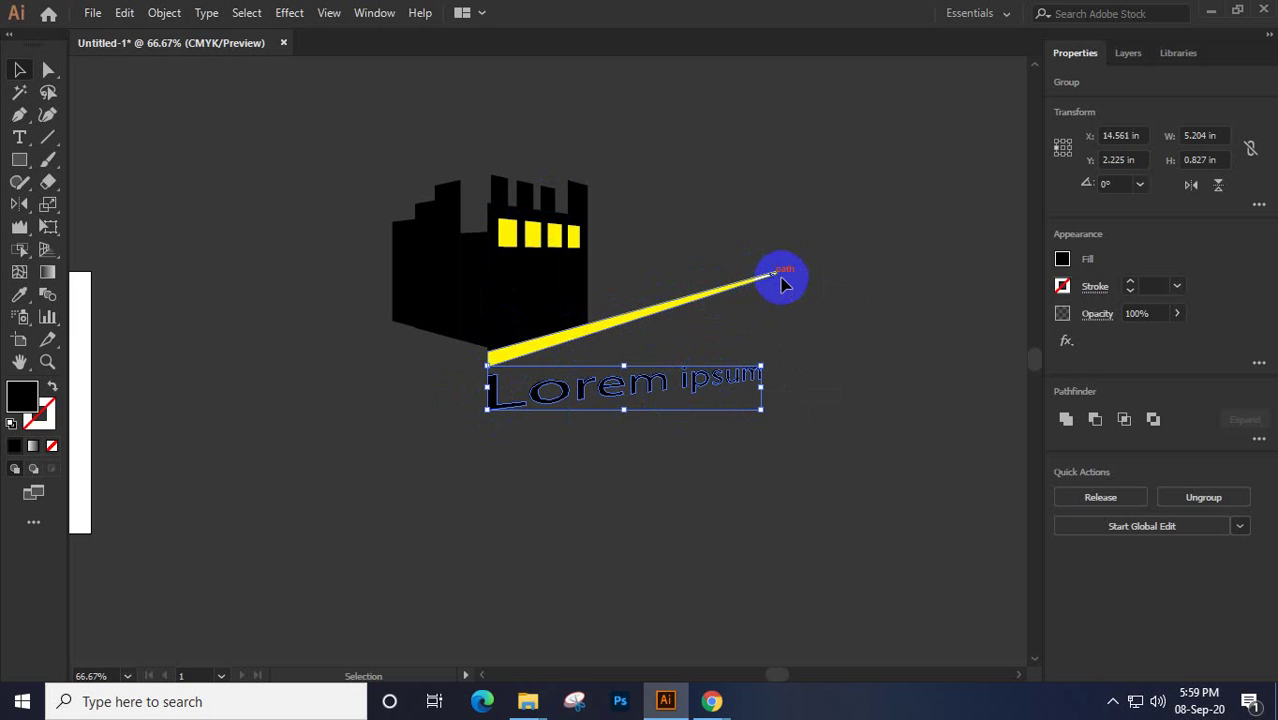
Free-distort the text's right corners upward so it squeezes along the stripe's slope
{"action": "left_click", "coordinate": [48, 226]}
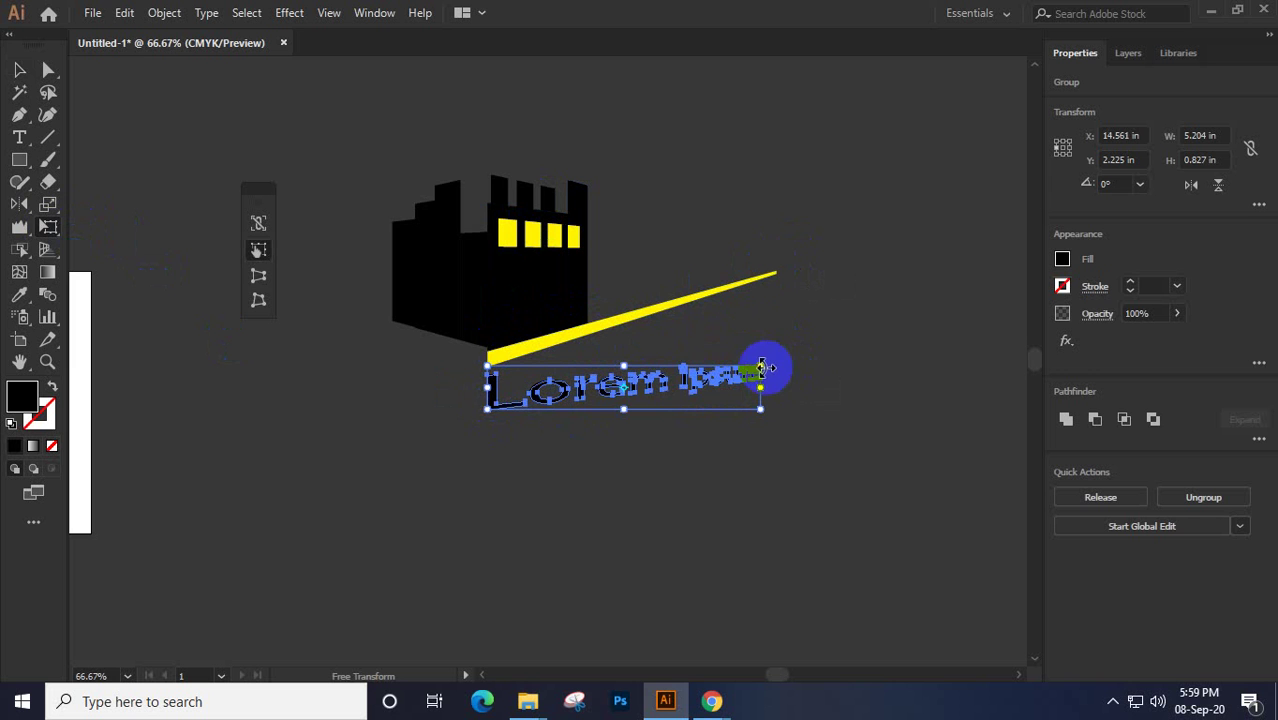
{"action": "left_click", "coordinate": [258, 300]}
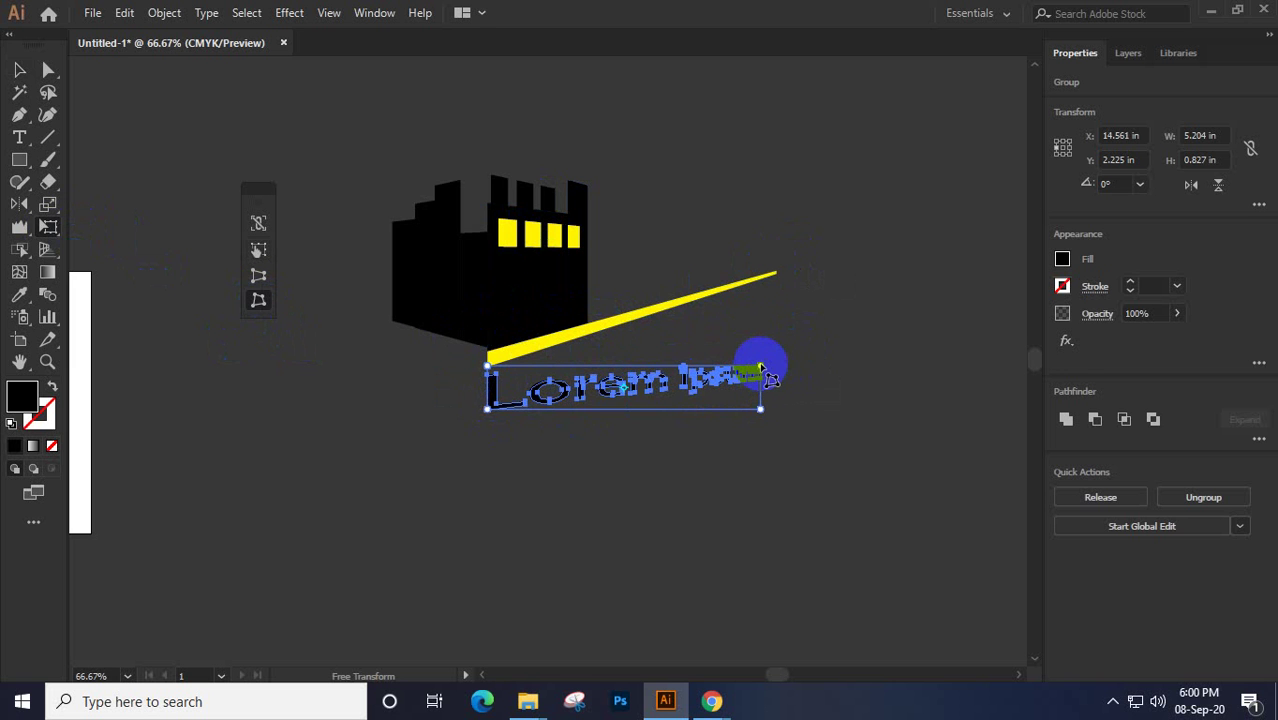
{"action": "left_click_drag", "start_coordinate": [762, 370], "coordinate": [755, 290]}
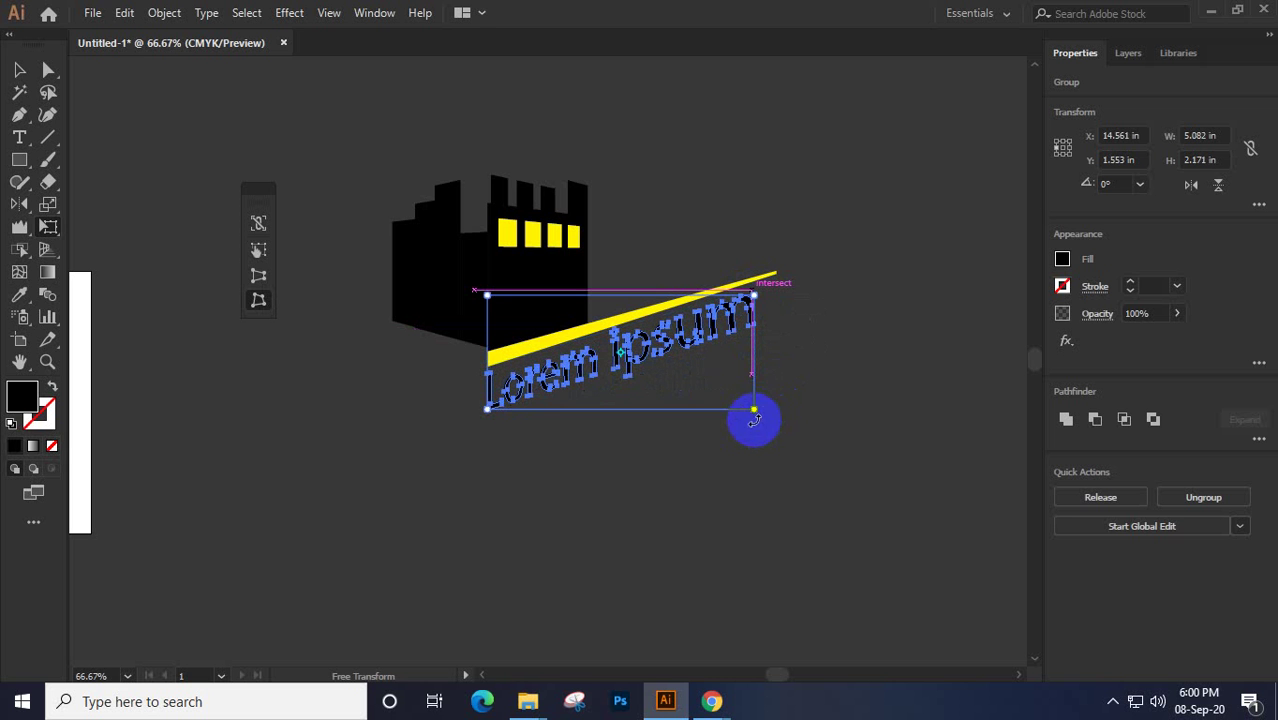
{"action": "left_click_drag", "start_coordinate": [754, 411], "coordinate": [756, 330]}
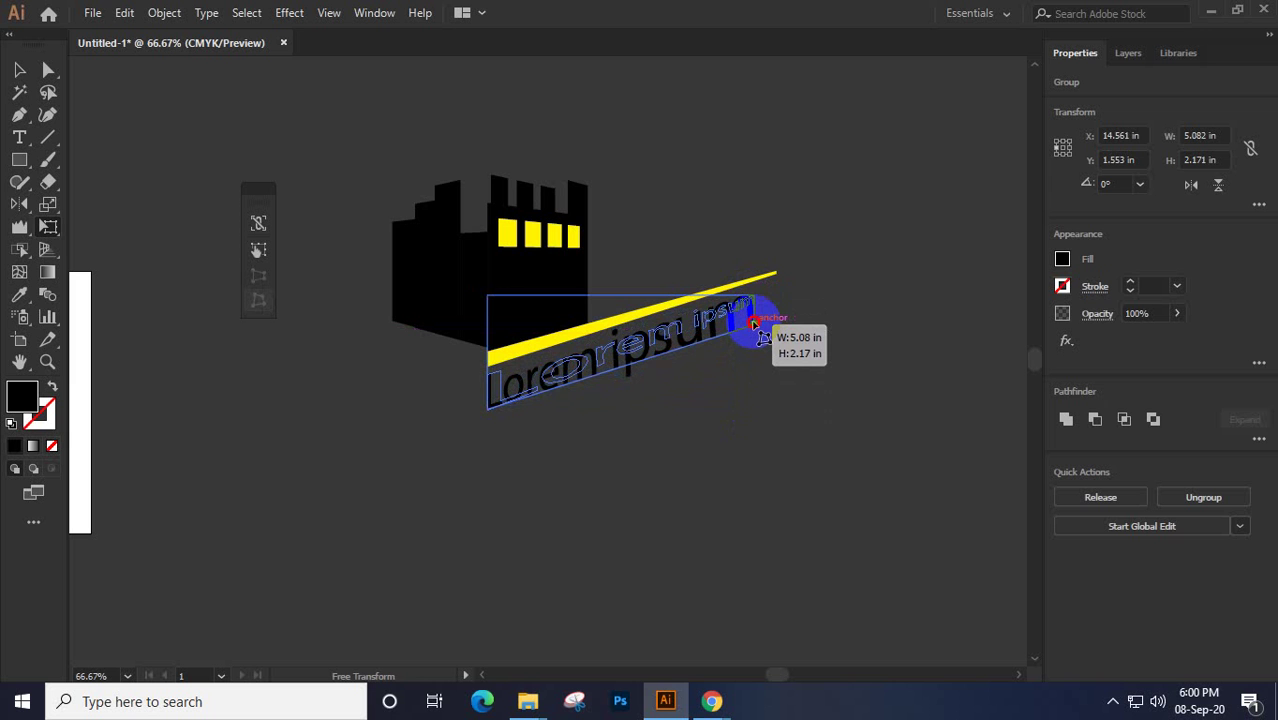
{"action": "left_click_drag", "start_coordinate": [756, 327], "coordinate": [757, 319]}
{"action": "mouse_move", "coordinate": [754, 296]}
{"action": "left_mouse_down"}
{"action": "mouse_move", "coordinate": [656, 286]}
{"action": "mouse_move", "coordinate": [767, 303]}
{"action": "left_mouse_up"}
Nudge the text slightly higher and pull its top-right corner down onto the stripe
{"action": "left_click", "coordinate": [19, 69]}
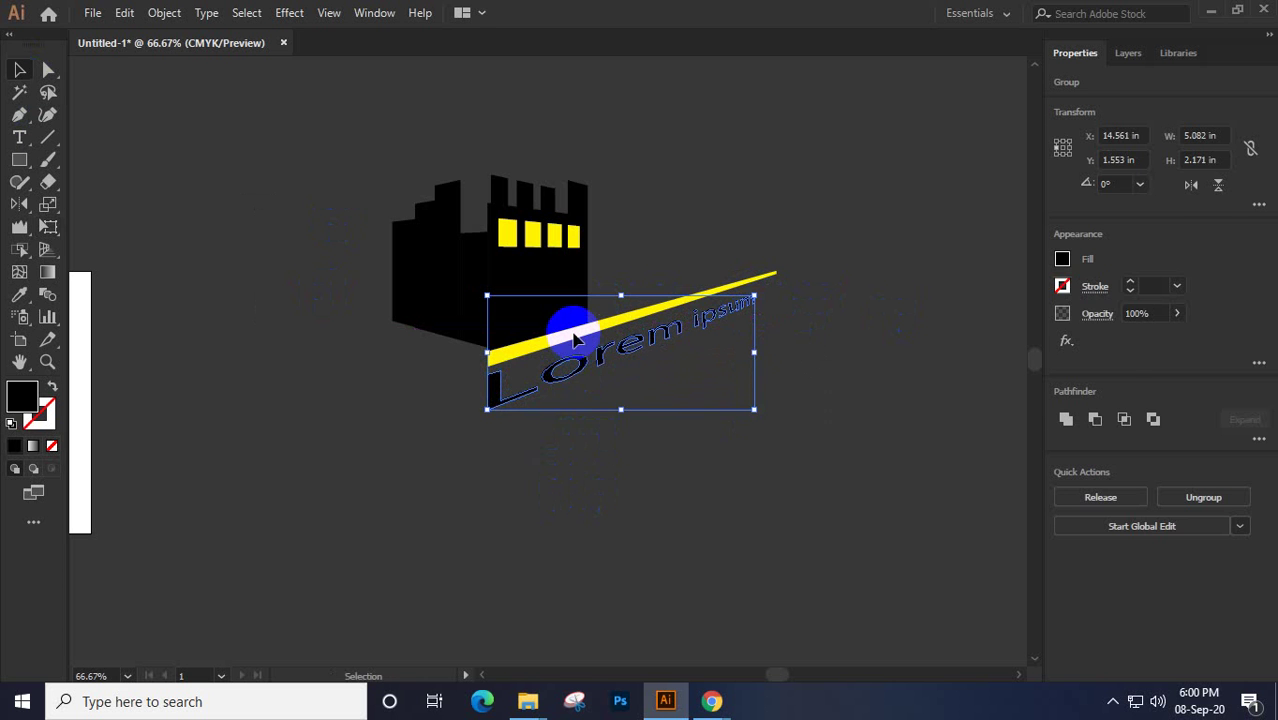
{"action": "left_click", "coordinate": [538, 352]}
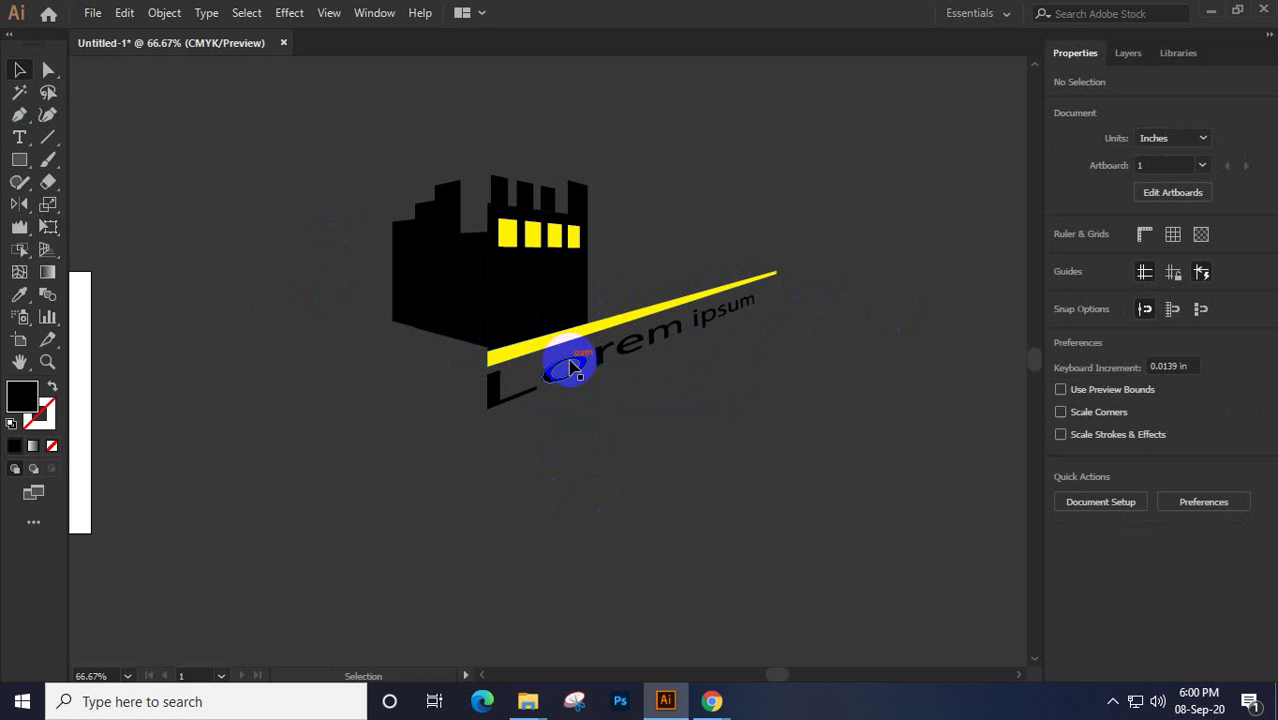
{"action": "left_click_drag", "start_coordinate": [567, 355], "coordinate": [572, 321]}
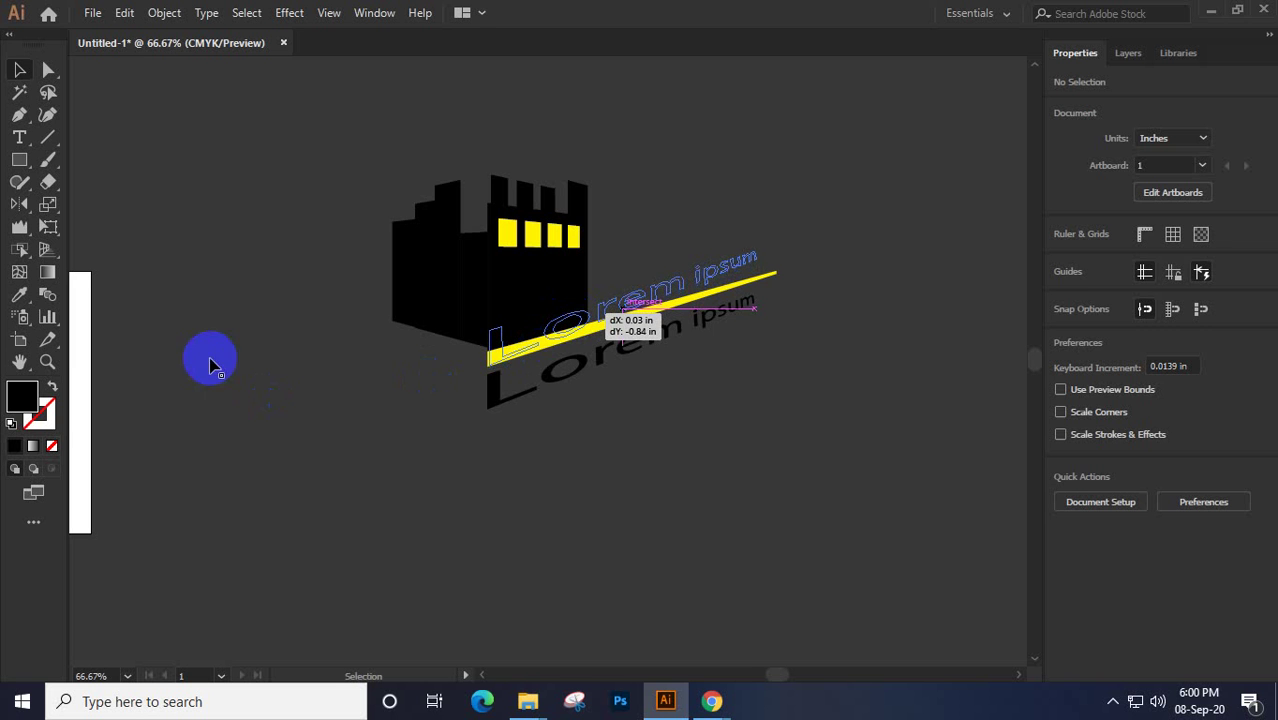
{"action": "left_click", "coordinate": [48, 227]}
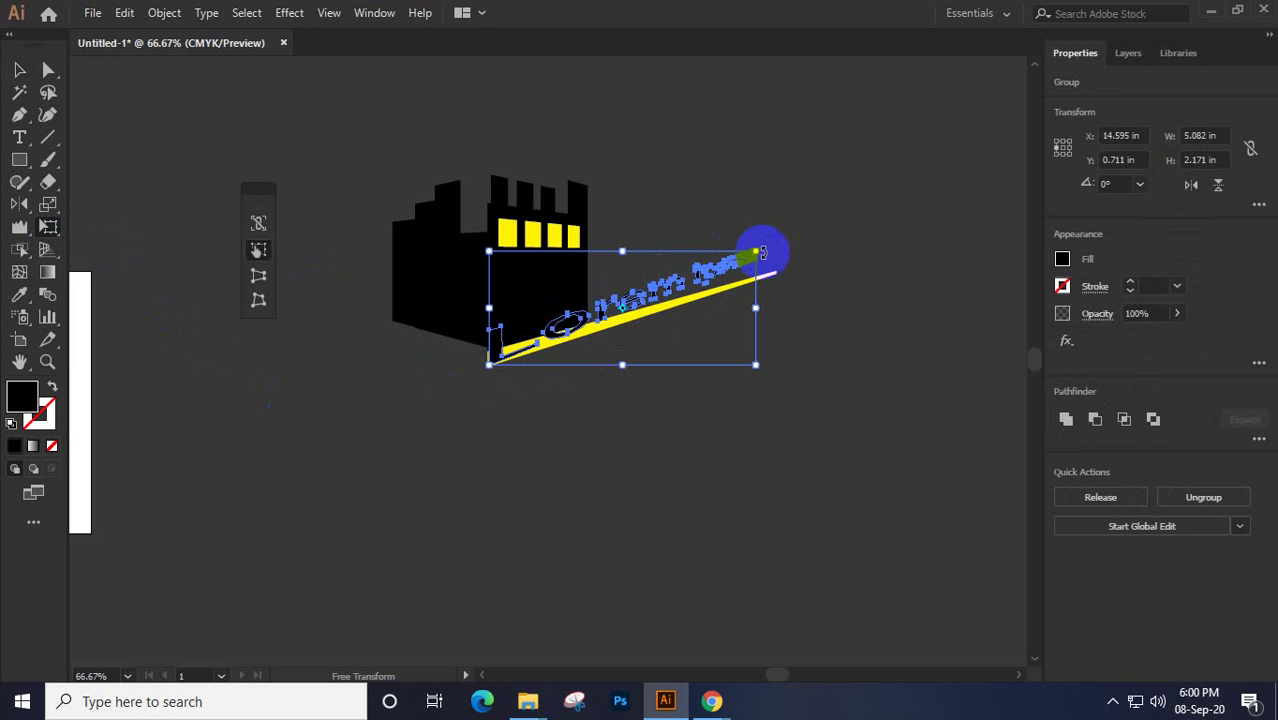
{"action": "left_click", "coordinate": [258, 300]}
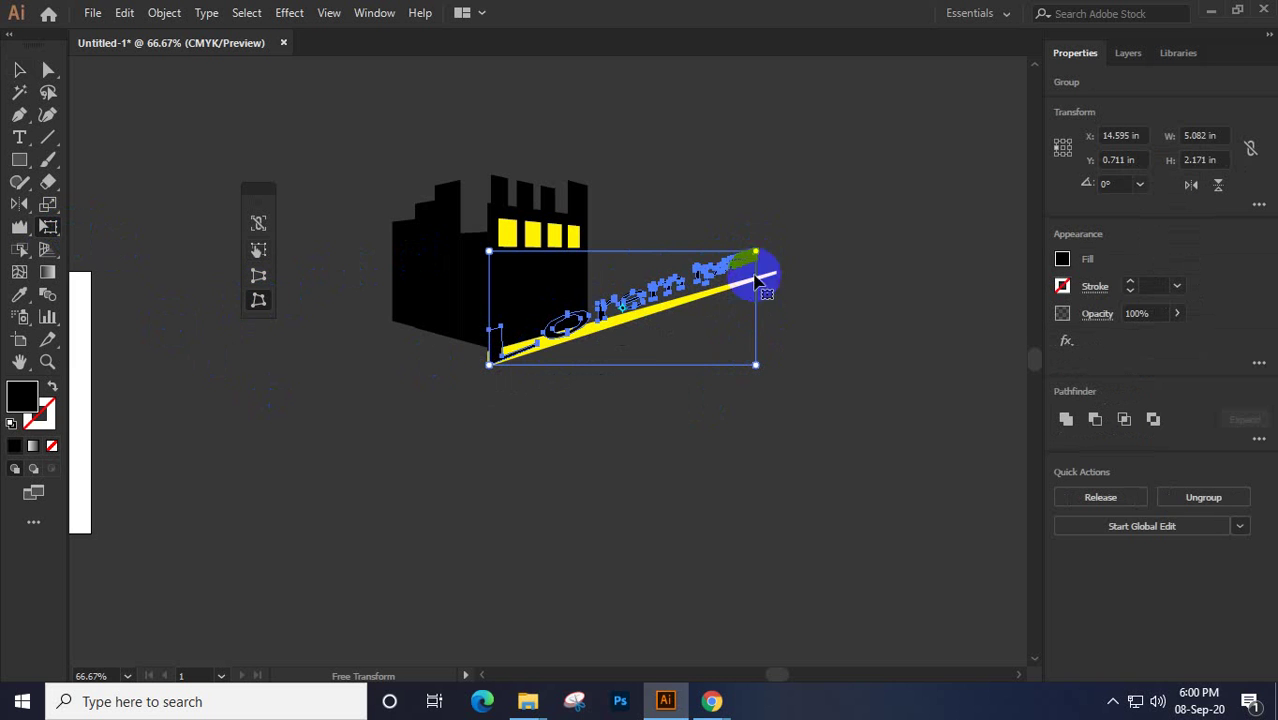
{"action": "mouse_move", "coordinate": [758, 256]}
{"action": "left_mouse_down"}
{"action": "mouse_move", "coordinate": [768, 267]}
{"action": "mouse_move", "coordinate": [756, 271]}
{"action": "left_mouse_up"}
Fill the selected building shapes orange and give them a 1 pt stroke
{"action": "left_click", "coordinate": [19, 69]}
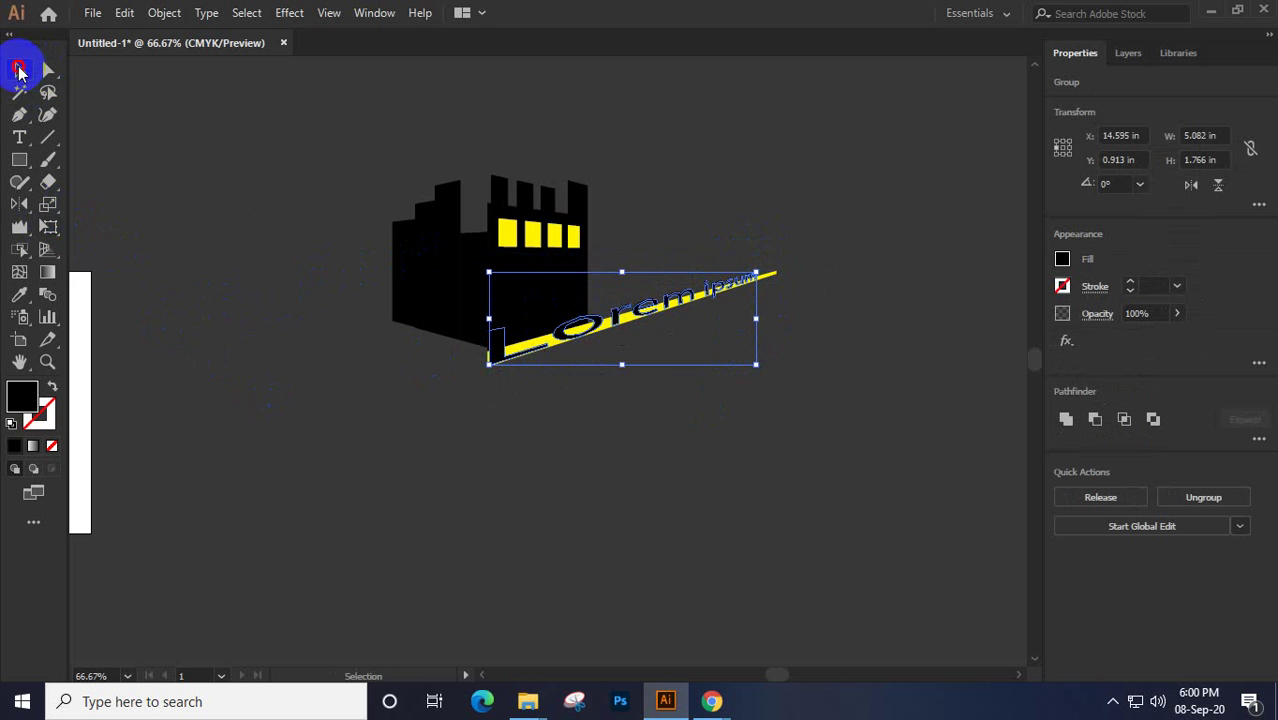
{"action": "left_click", "coordinate": [509, 456]}
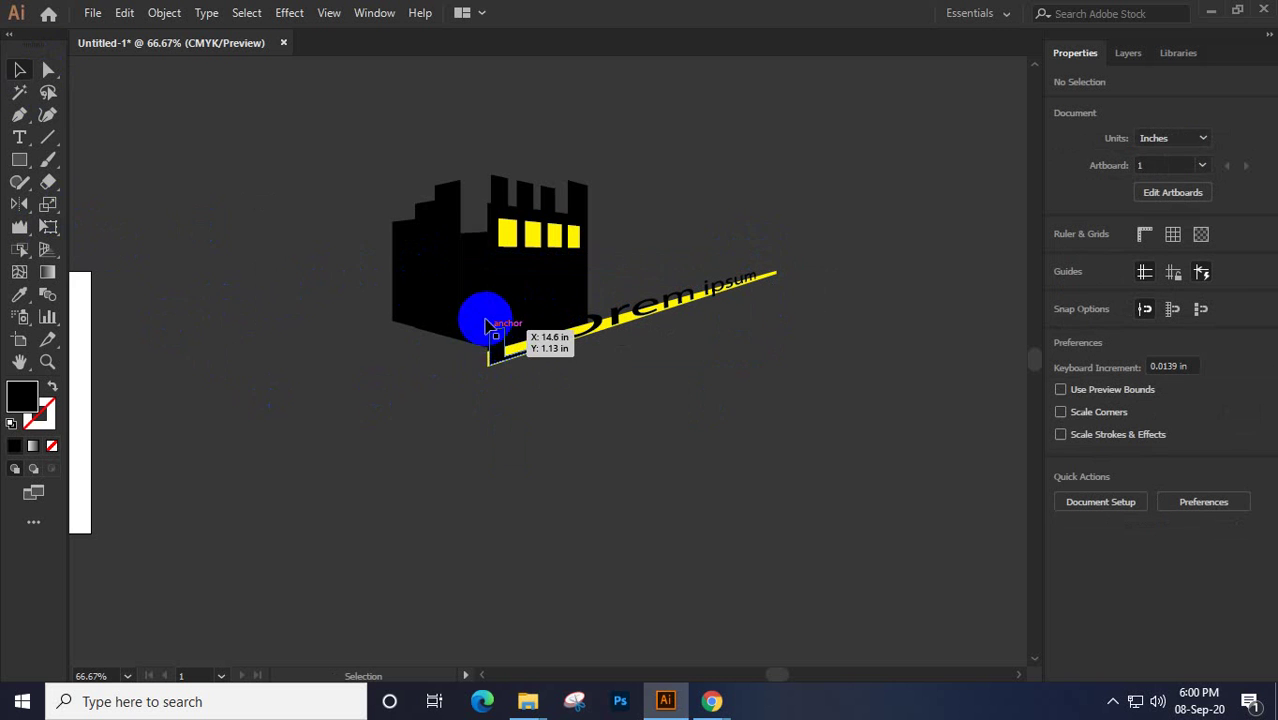
{"action": "left_click_drag", "start_coordinate": [358, 287], "coordinate": [603, 272]}
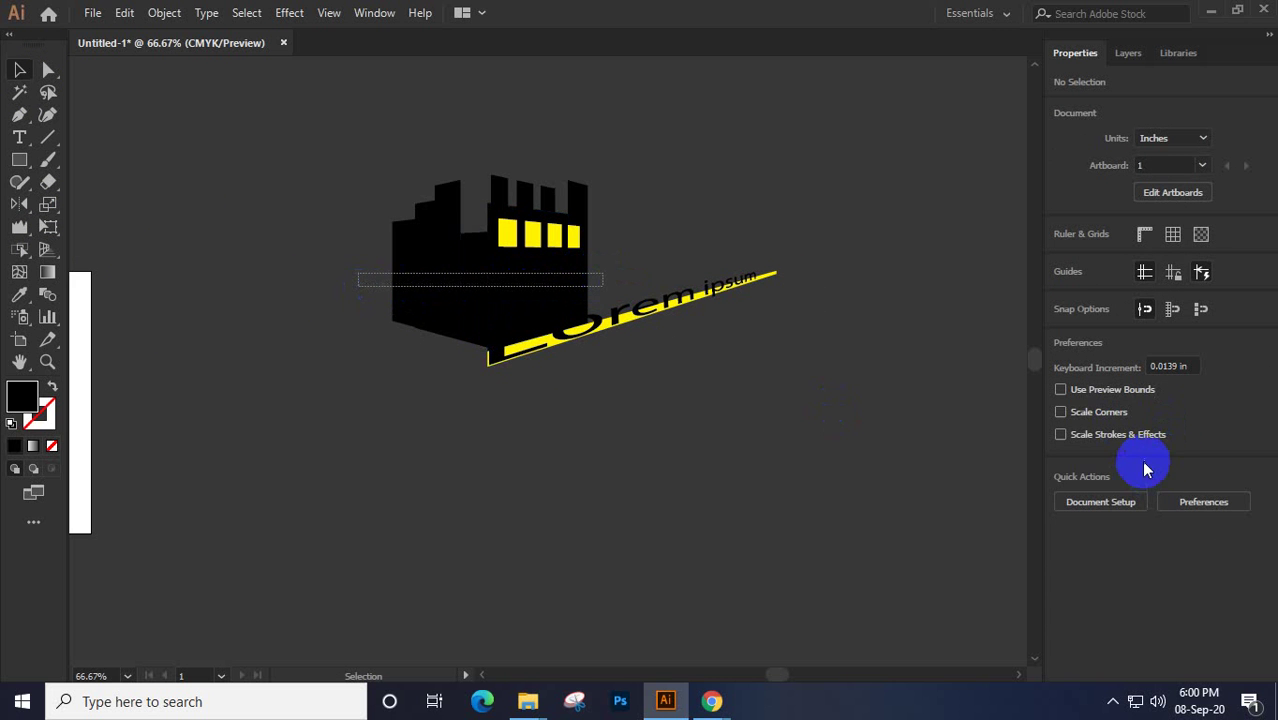
{"action": "left_click", "coordinate": [1062, 260]}
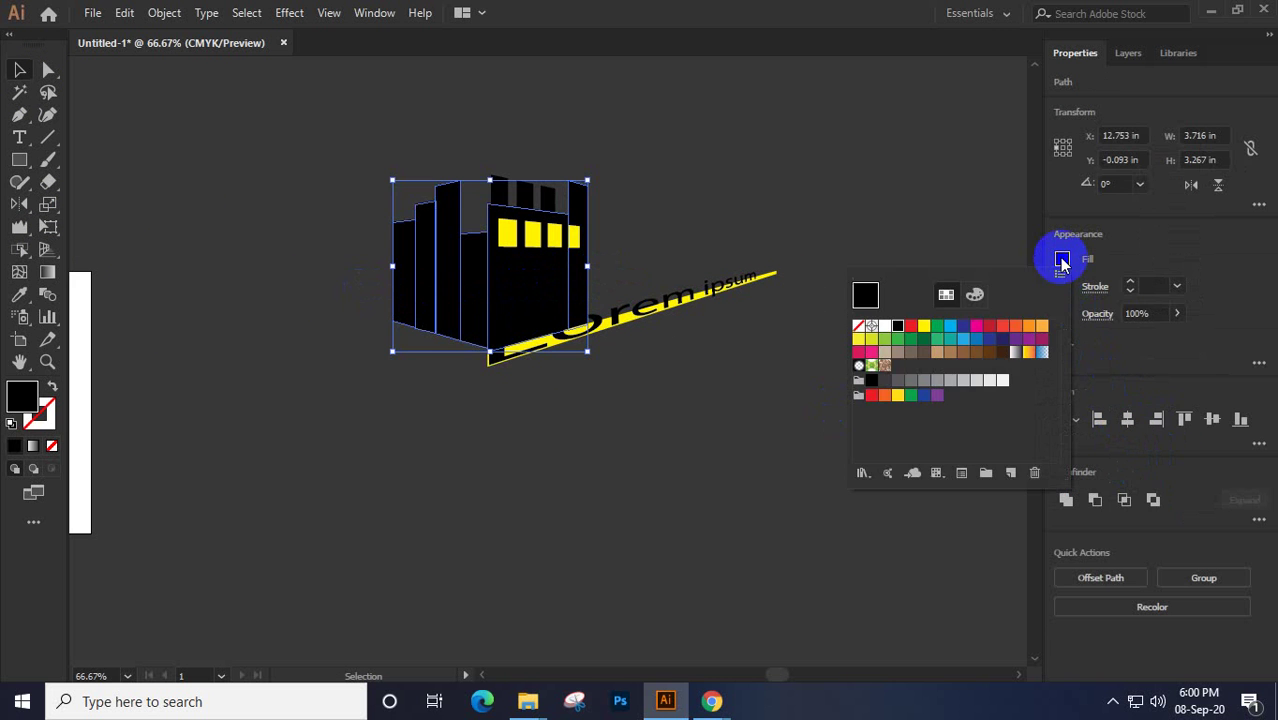
{"action": "left_click", "coordinate": [1033, 330]}
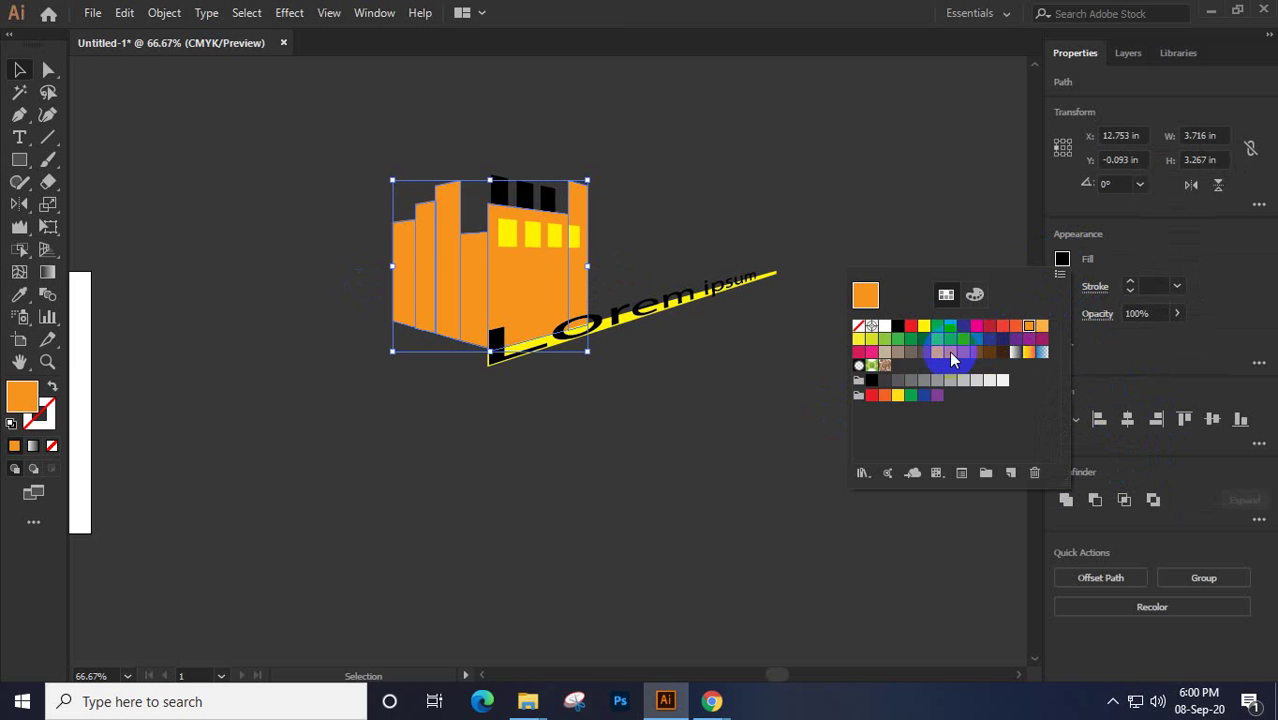
{"action": "left_click", "coordinate": [1063, 287]}
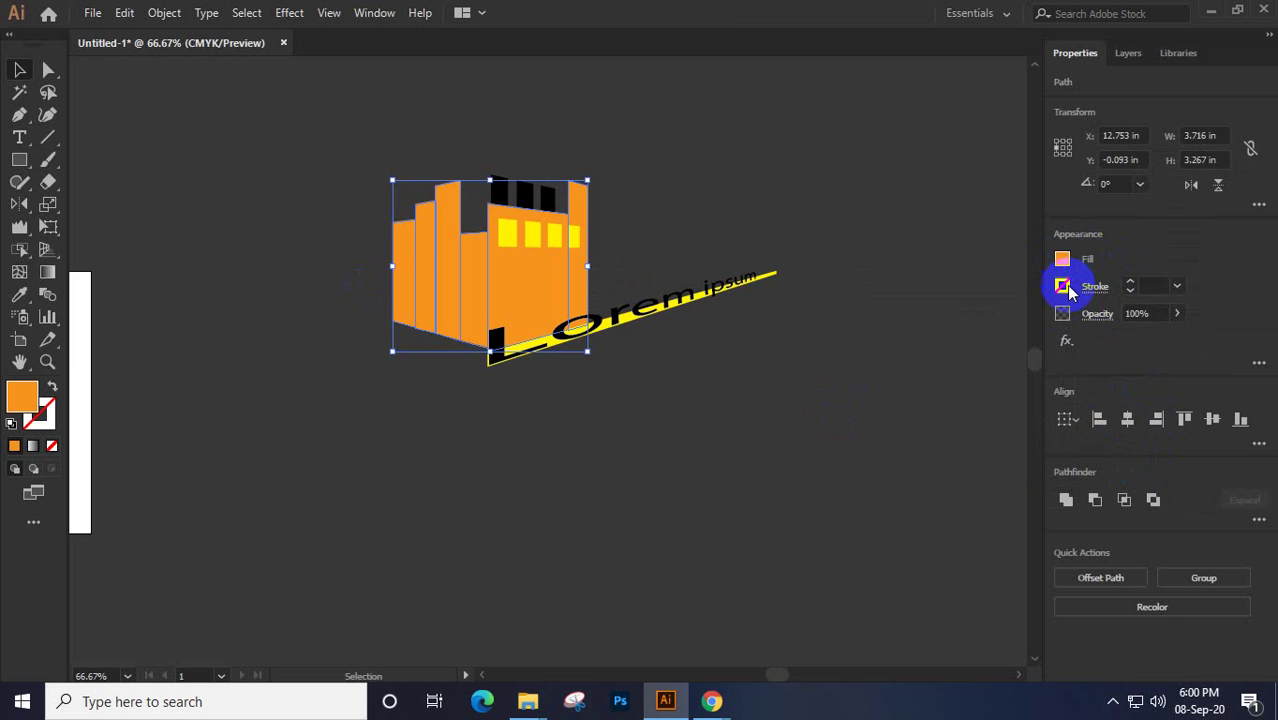
{"action": "left_click", "coordinate": [1063, 288]}
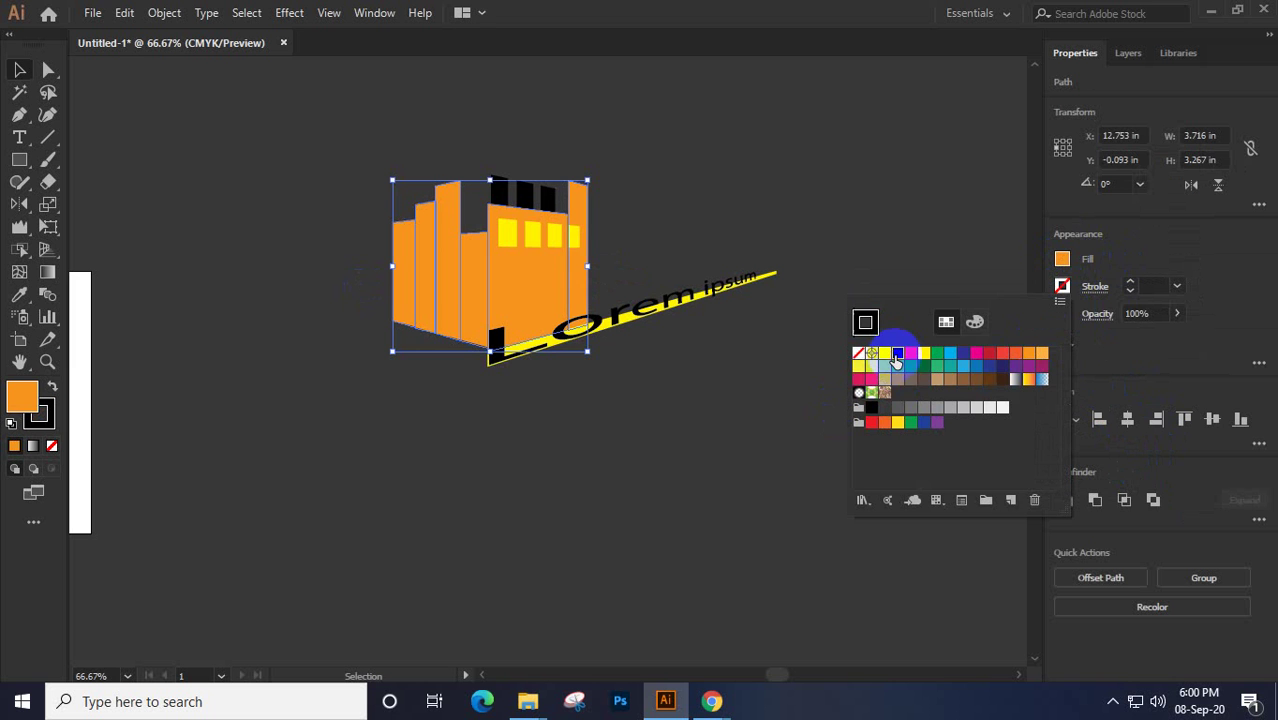
{"action": "left_click", "coordinate": [897, 355]}
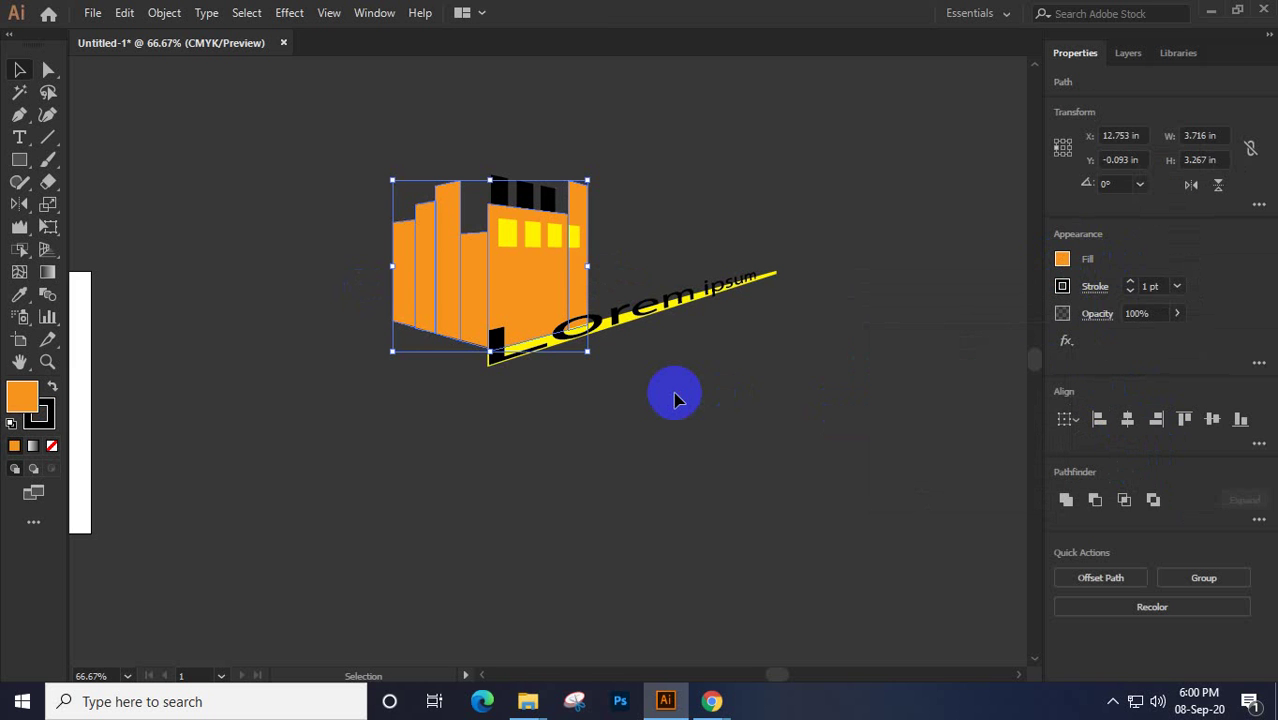
{"action": "left_click", "coordinate": [675, 399]}
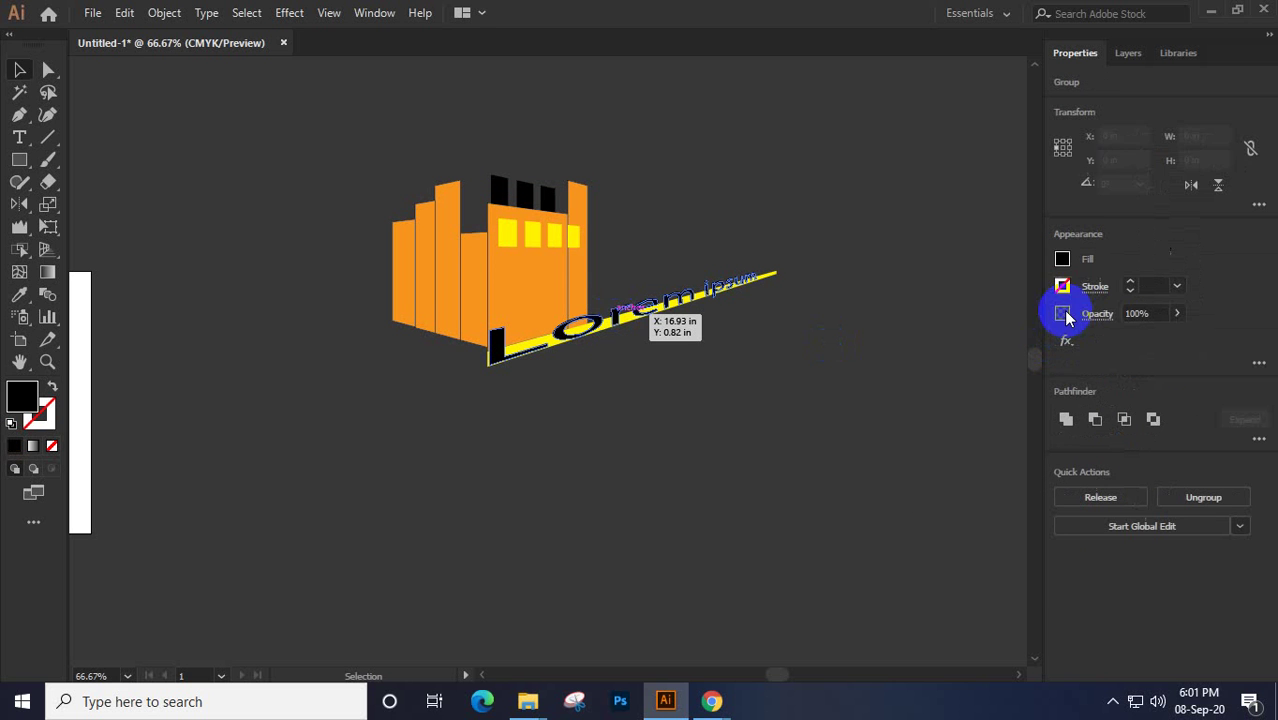
Make the Lorem ipsum text white, nudge it lower, and bring up the perspective logo search page
{"action": "left_click", "coordinate": [1062, 260]}
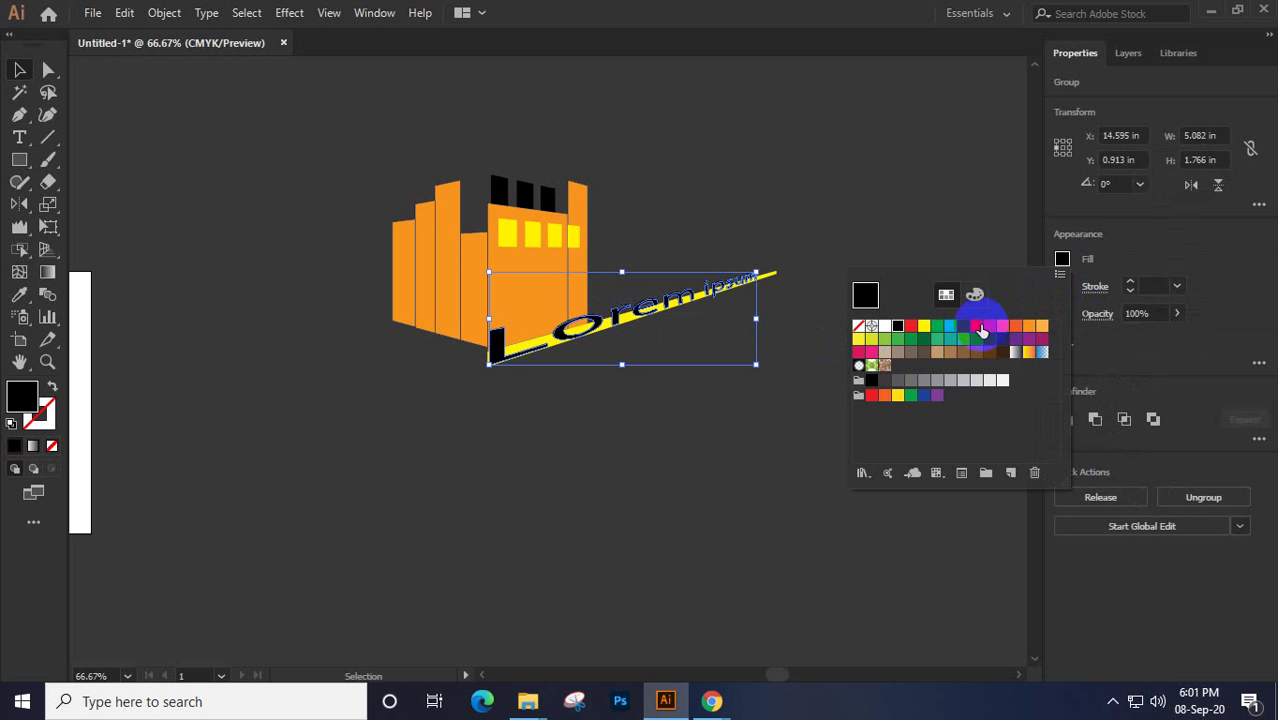
{"action": "left_click", "coordinate": [883, 328]}
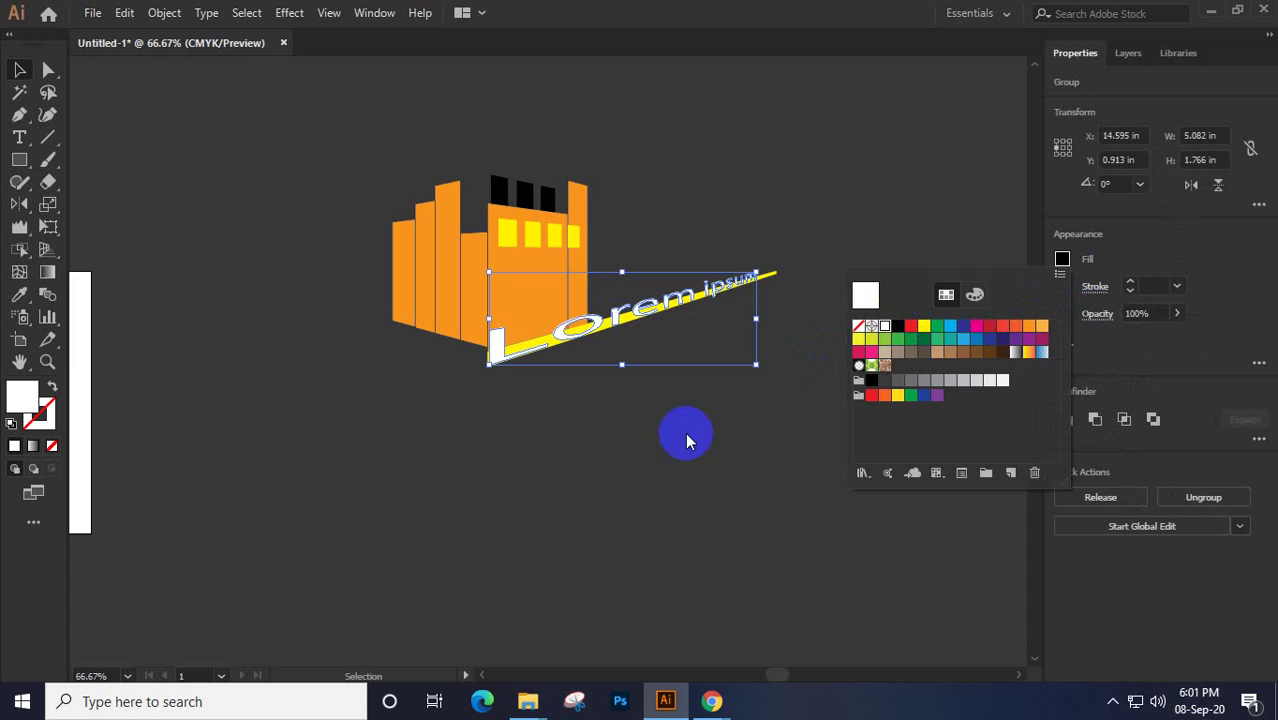
{"action": "left_click", "coordinate": [641, 466]}
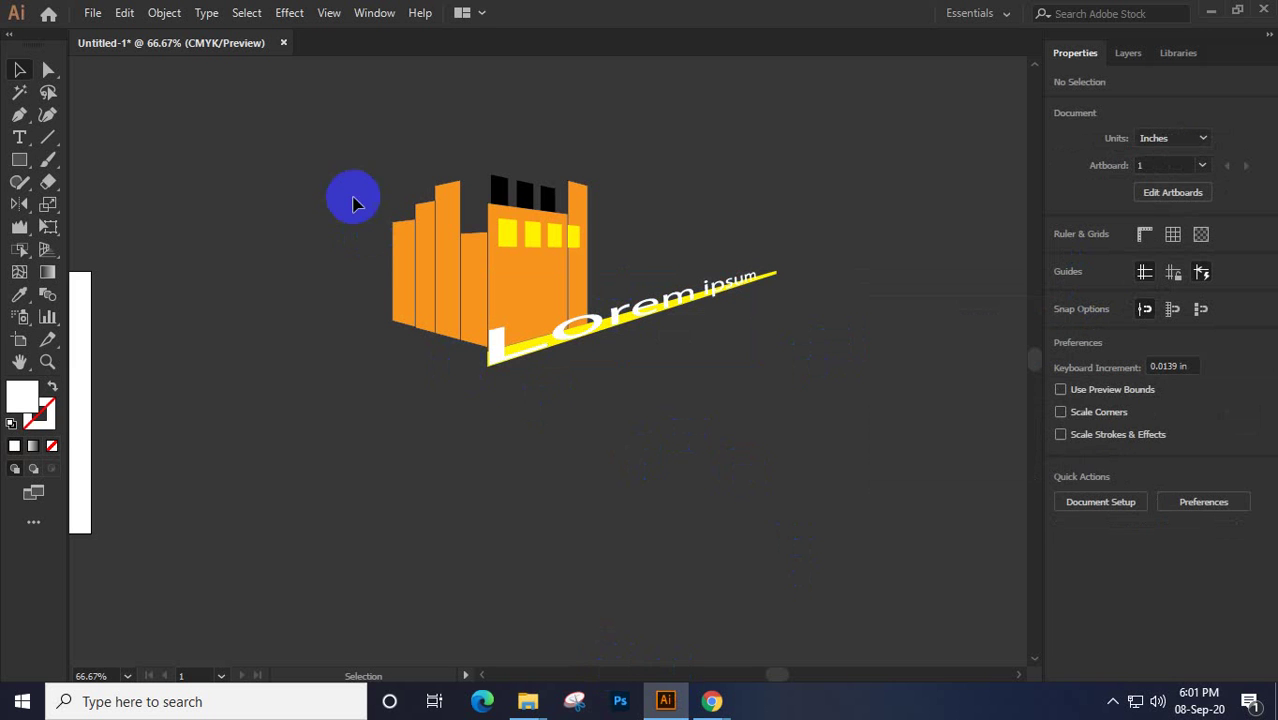
{"action": "left_click_drag", "start_coordinate": [500, 368], "coordinate": [505, 418]}
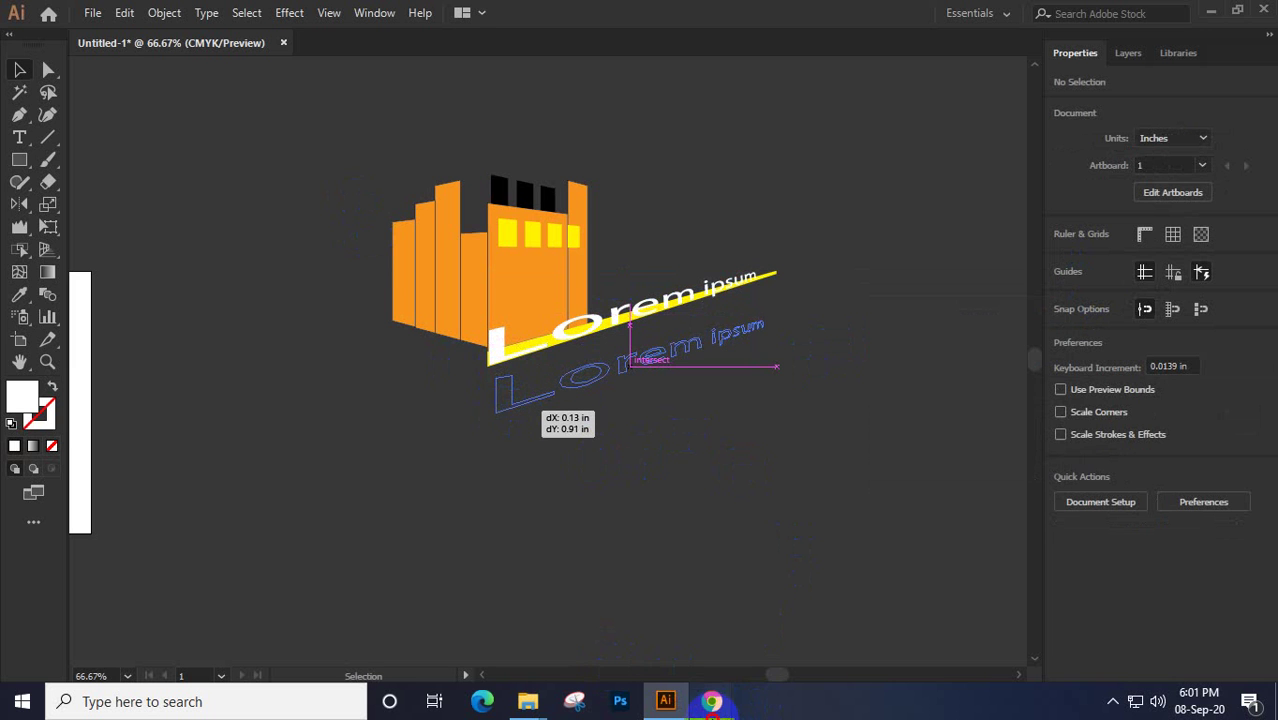
{"action": "mouse_move", "coordinate": [710, 700]}
{"action": "left_click", "coordinate": [662, 599]}
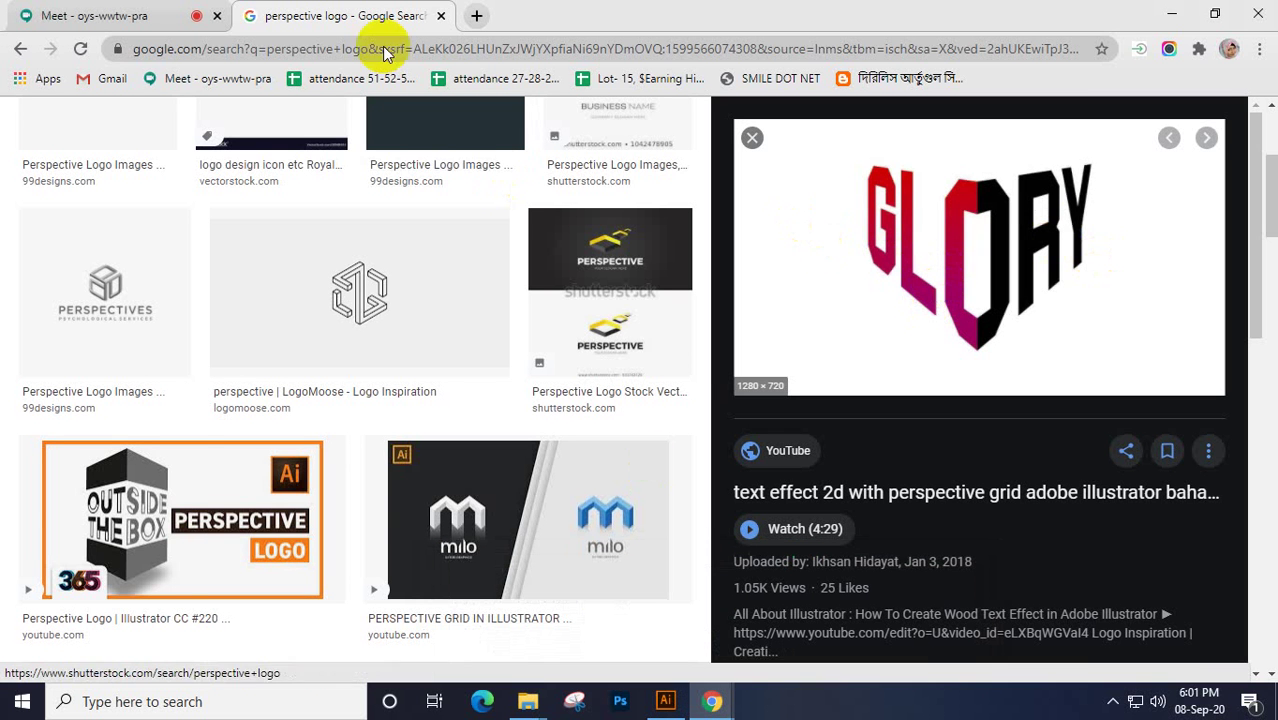
Close the perspective logo search tab and show the Meet participants
{"action": "key", "text": "ctrl+w"}
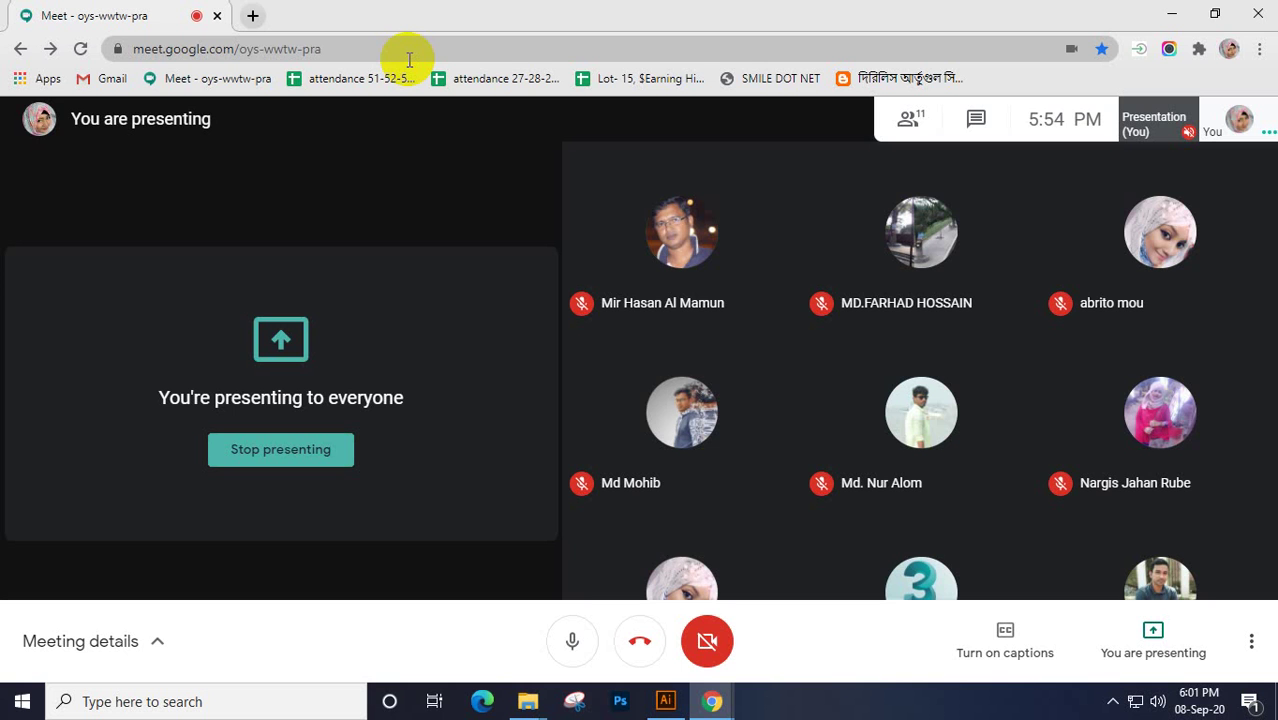
{"action": "left_click", "coordinate": [908, 124]}
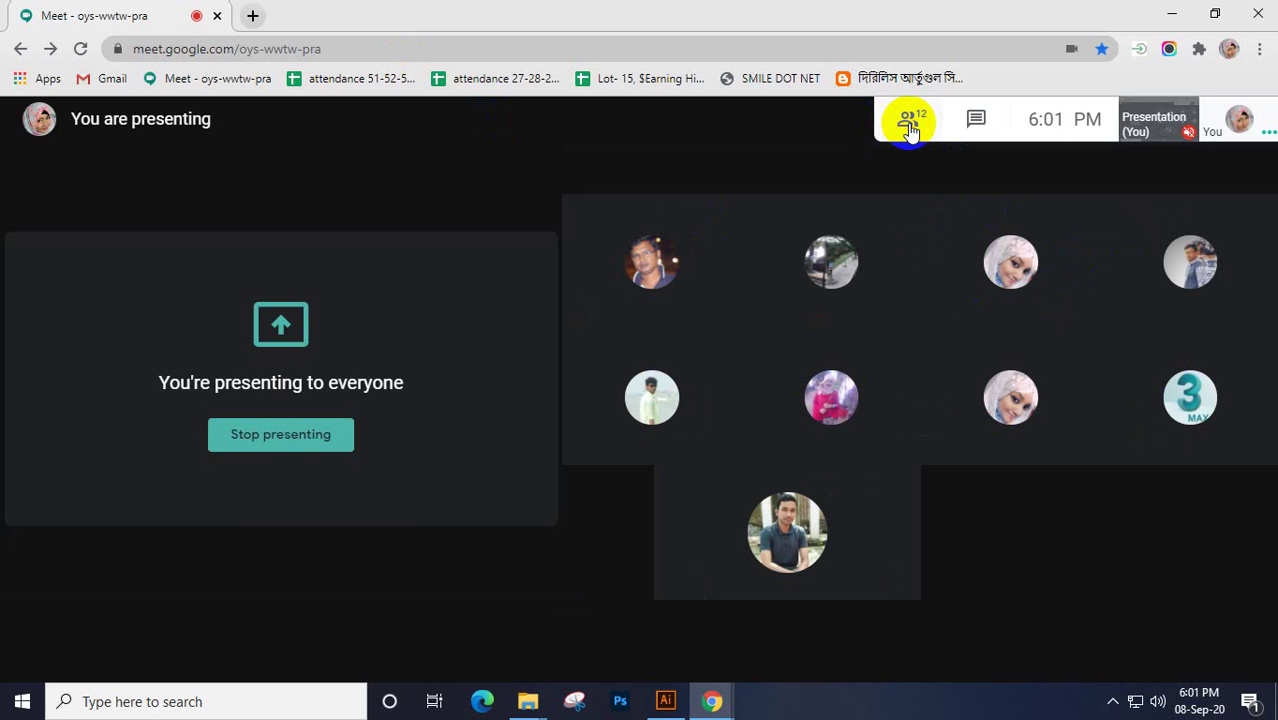